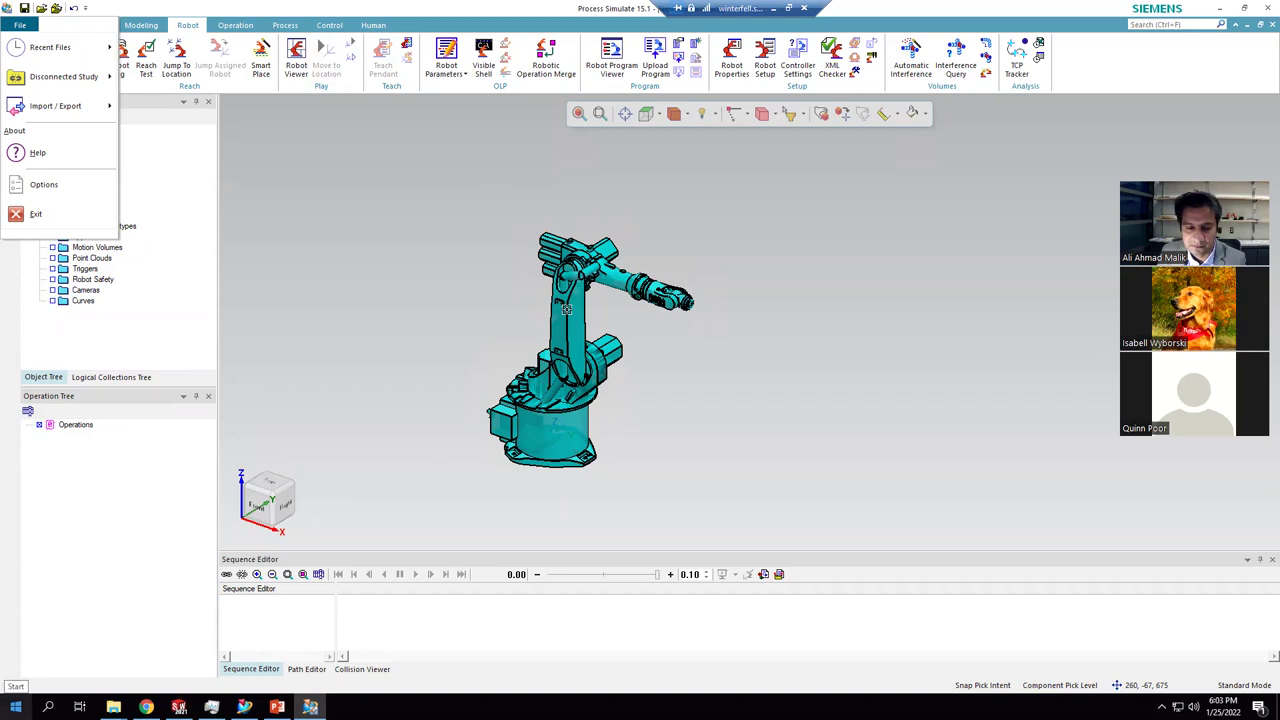
- Look through the installed programs for the Tecnomatix group and its PS on eMS Standalone entry
left_click(16, 706)
scroll(100, 540, "down", 15)
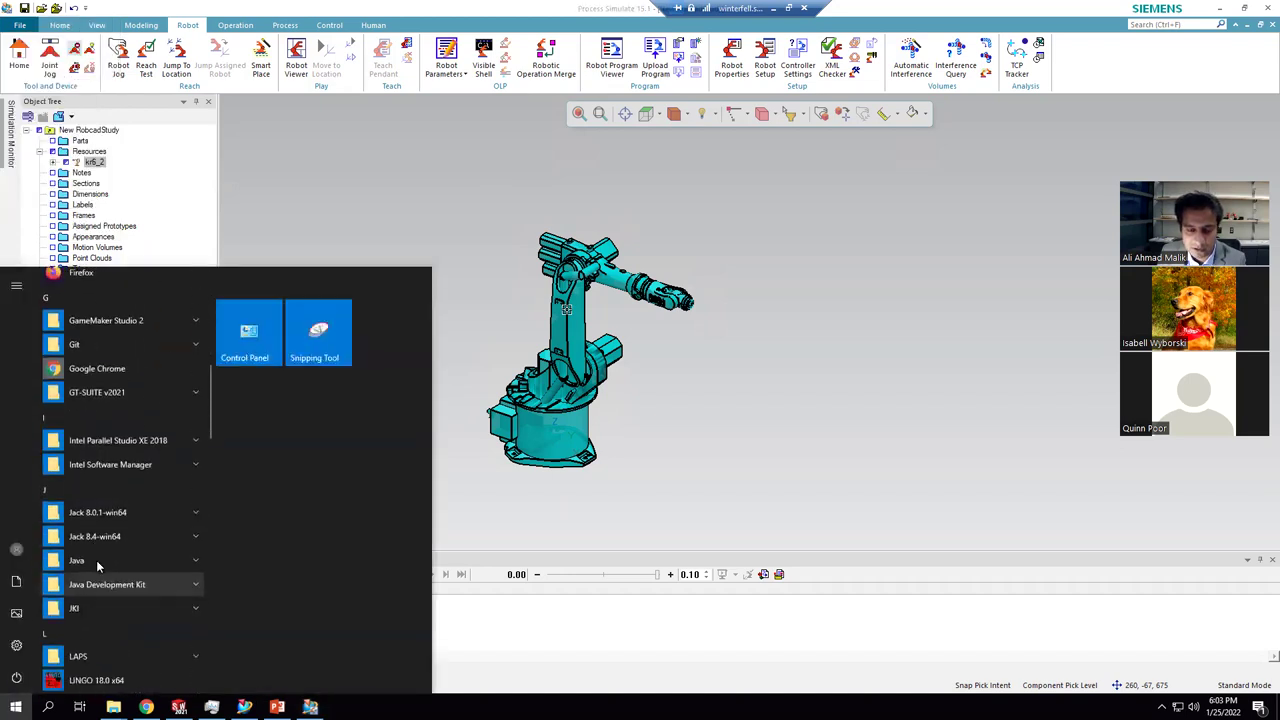
scroll(112, 538, "down", 10)
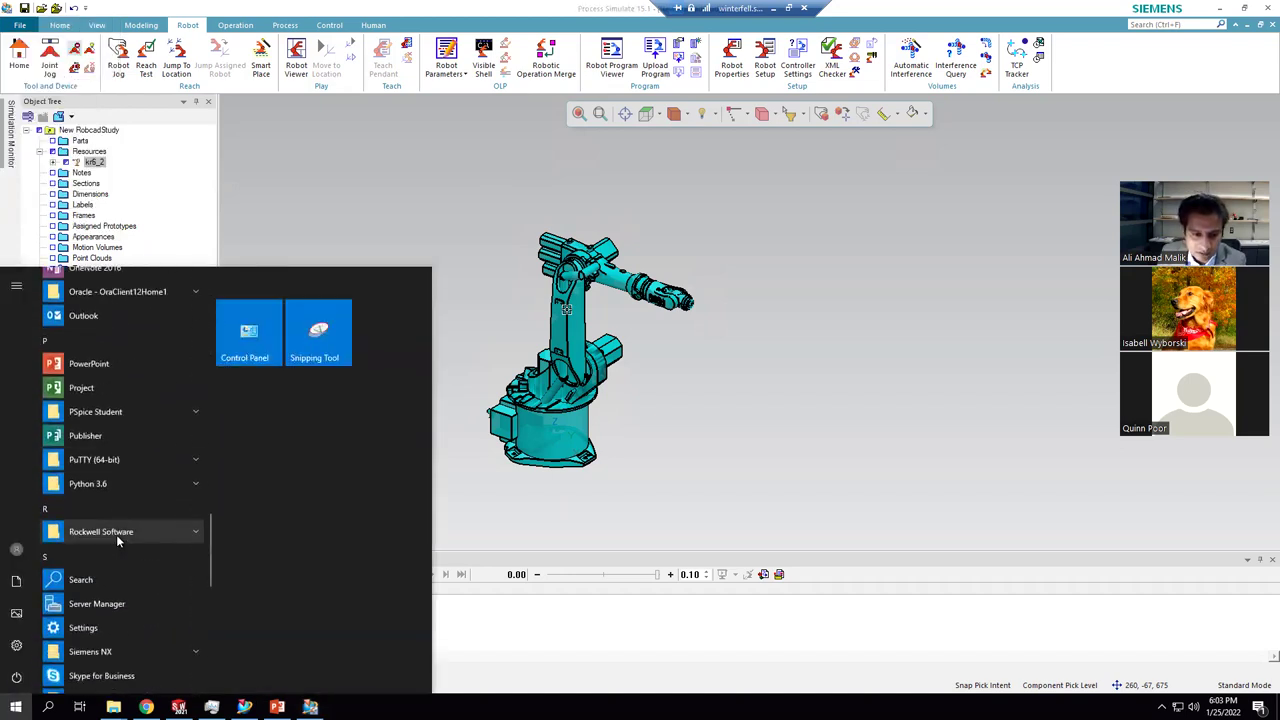
scroll(163, 612, "down", 3)
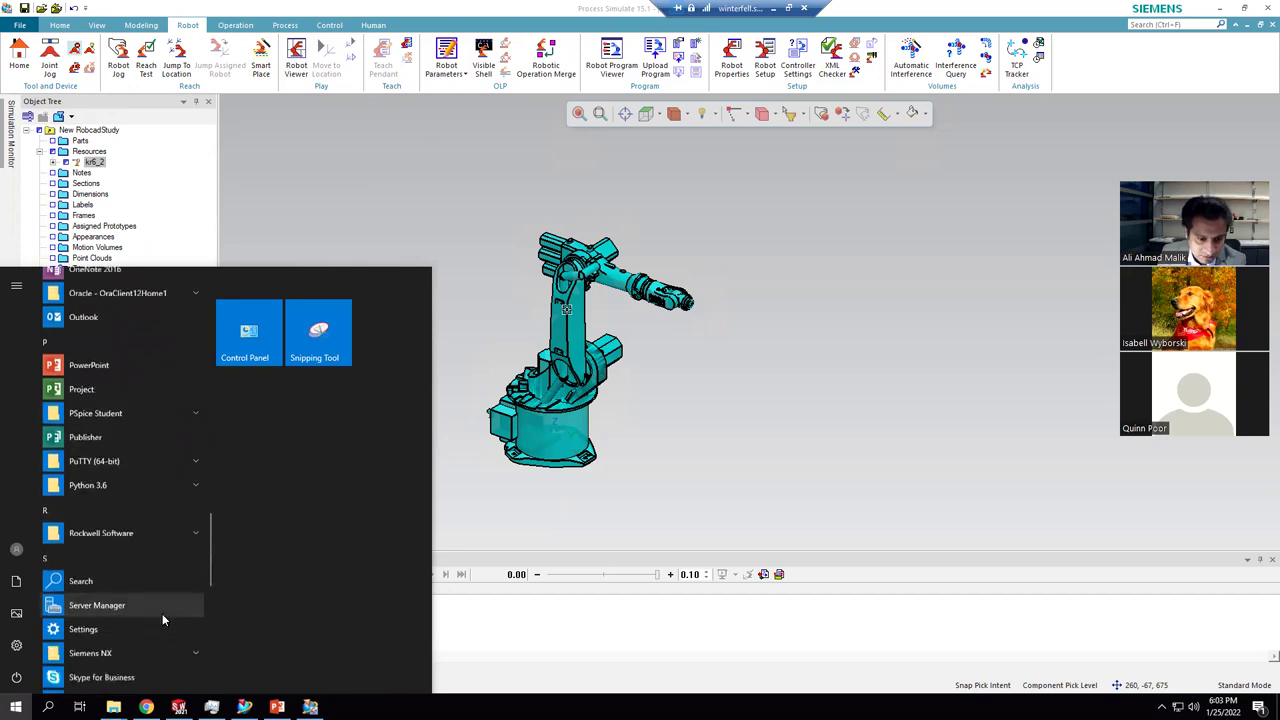
scroll(166, 605, "down", 3)
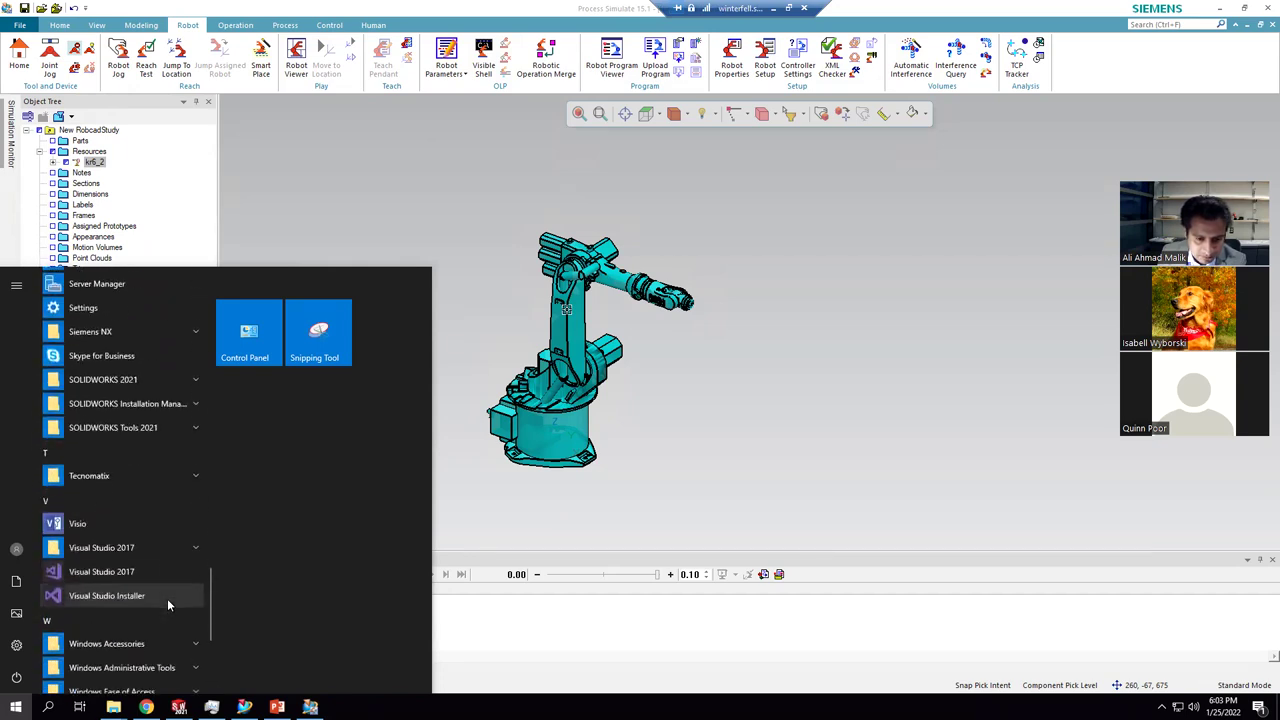
left_click(192, 477)
scroll(176, 520, "down", 3)
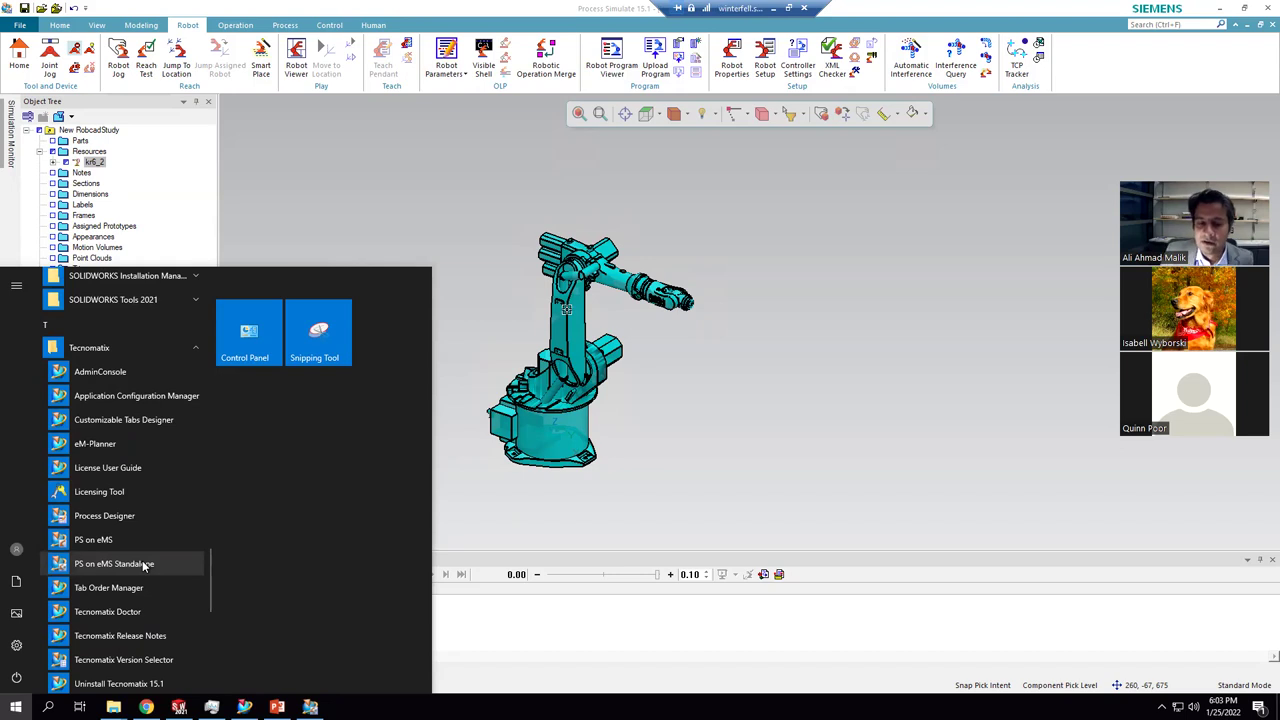
left_click(449, 204)
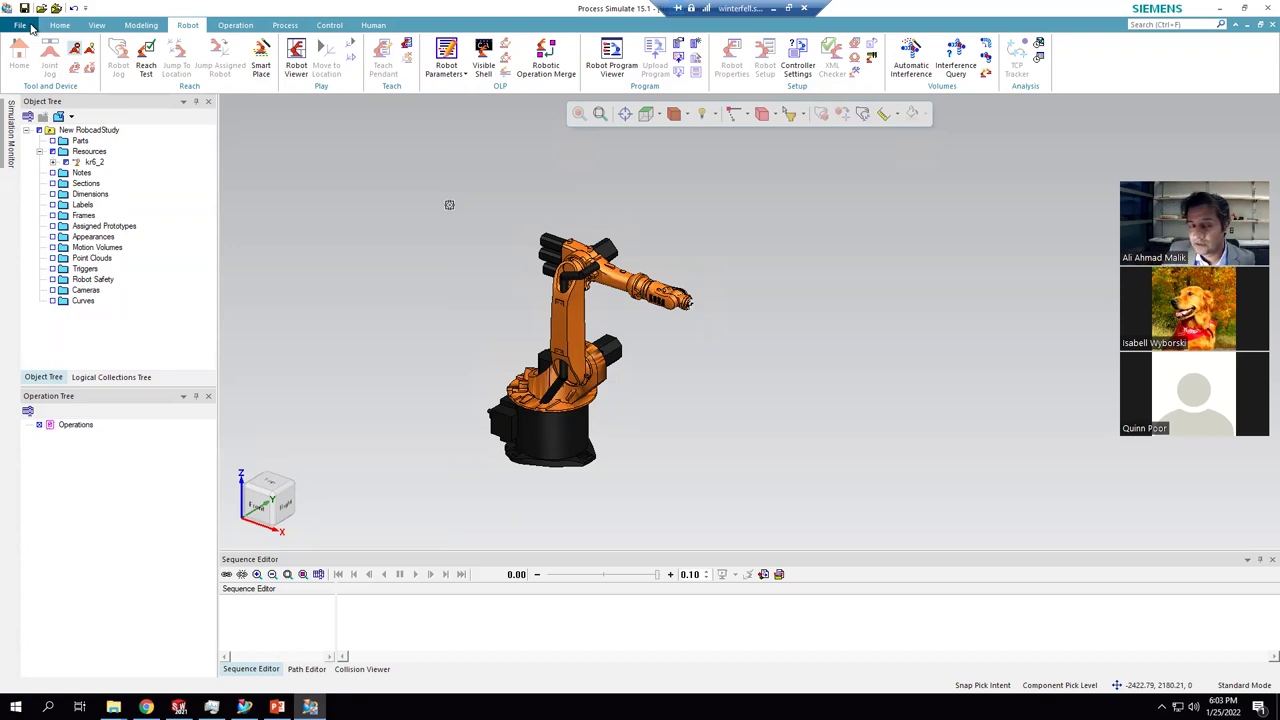
- Set the client system root for disconnected studies to the C:\Tecnomatix\Library folder
left_click(34, 27)
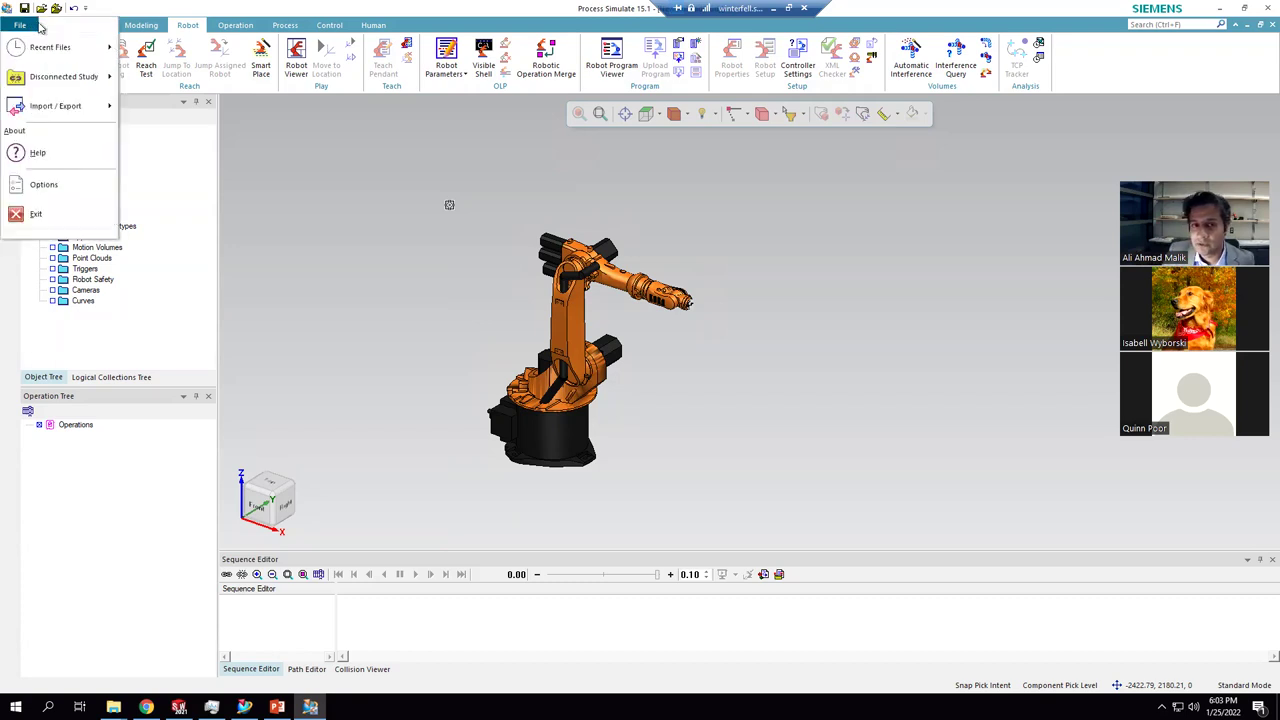
left_click(78, 181)
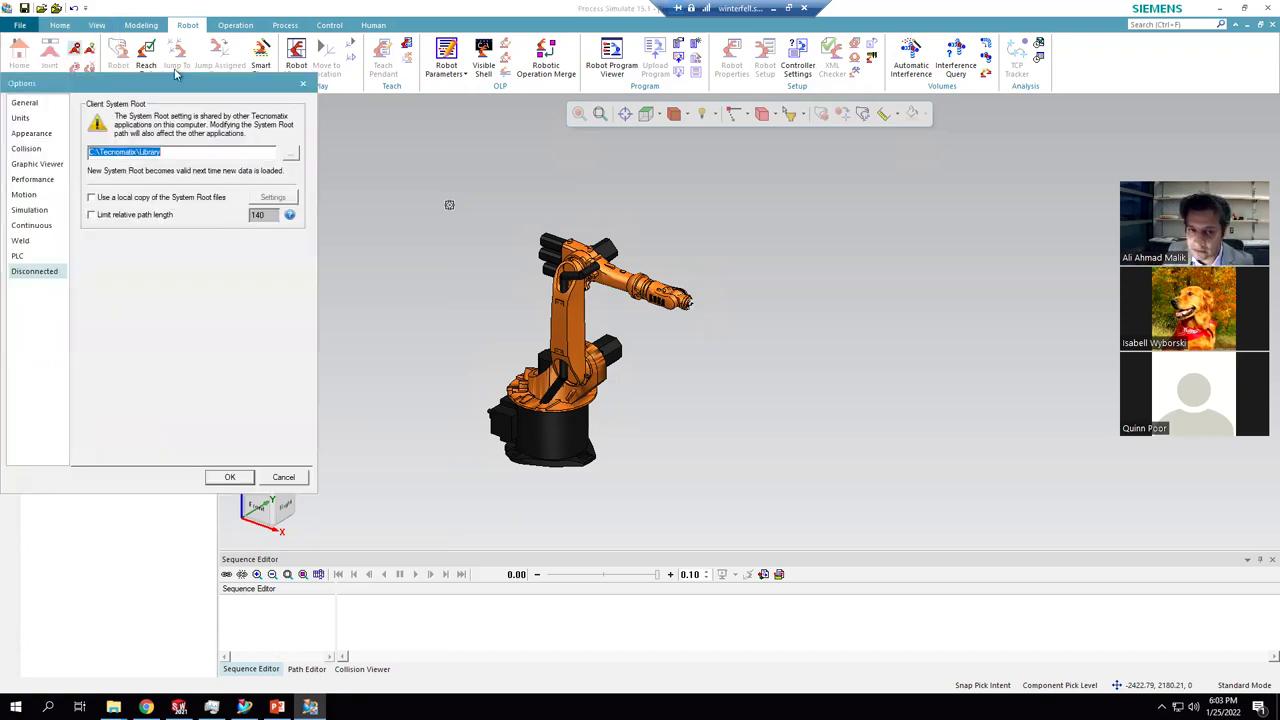
left_click_drag(176, 86, 238, 92)
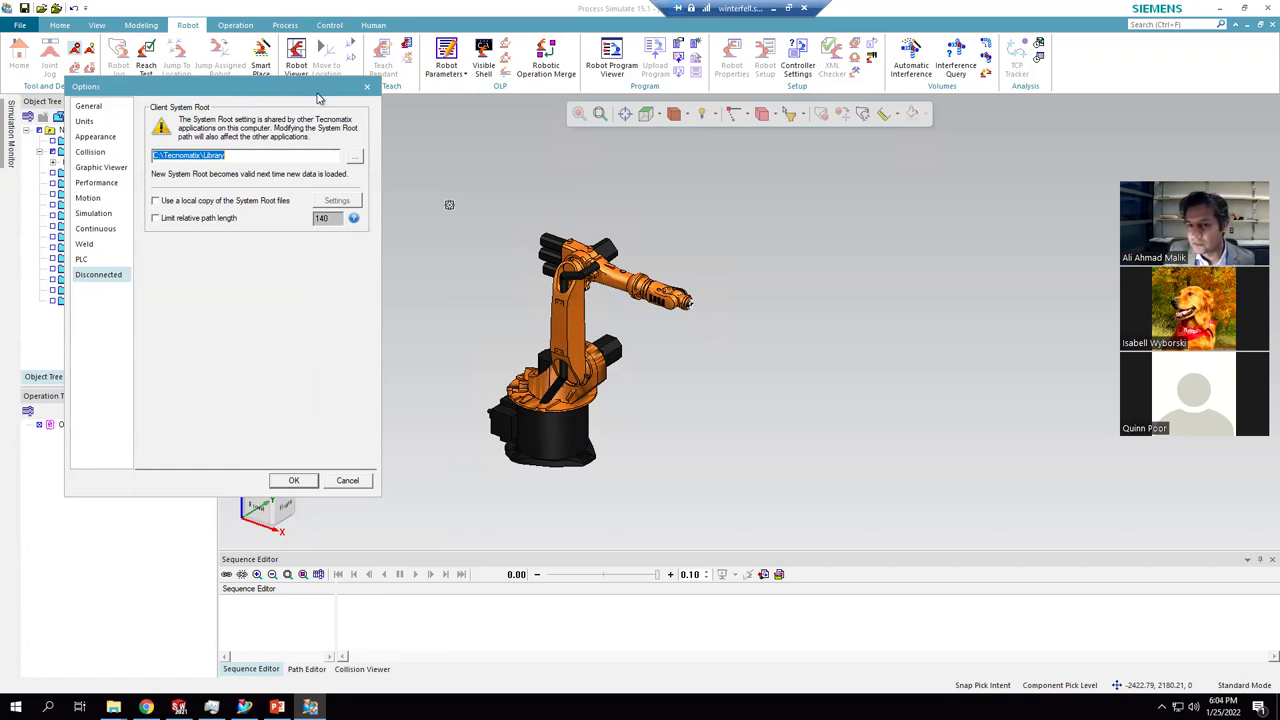
left_click_drag(304, 87, 394, 110)
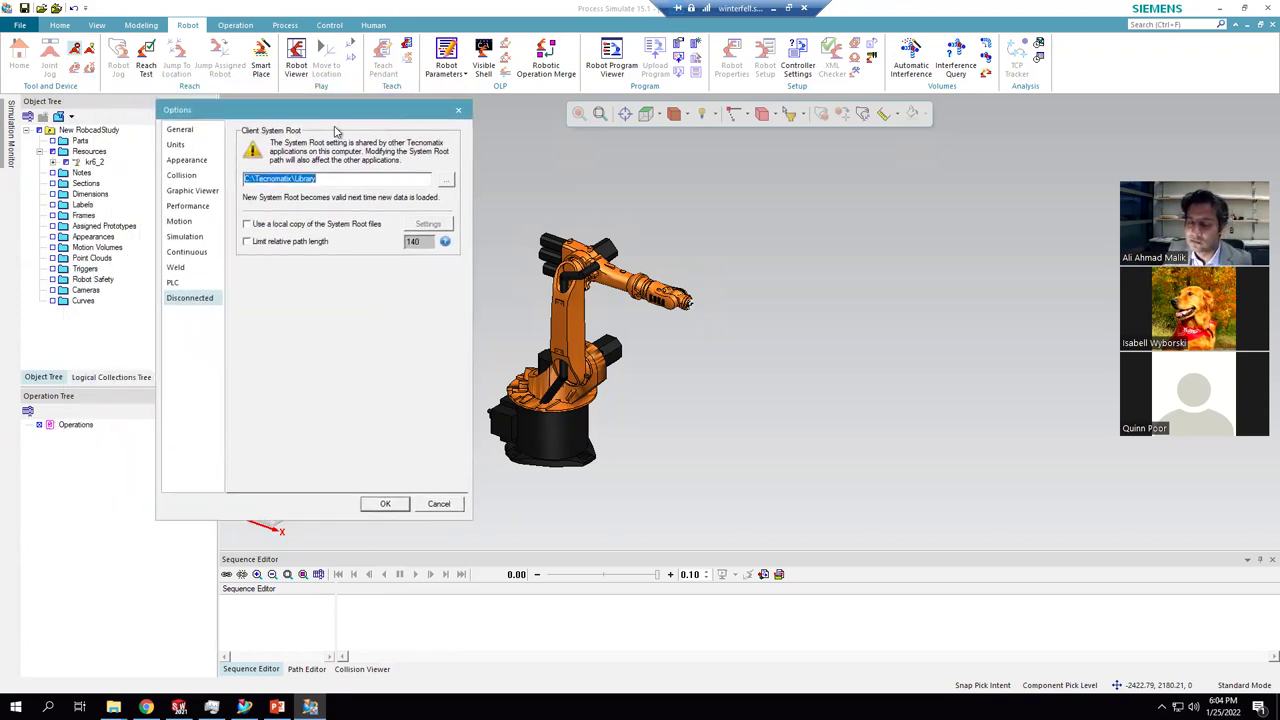
left_click(445, 184)
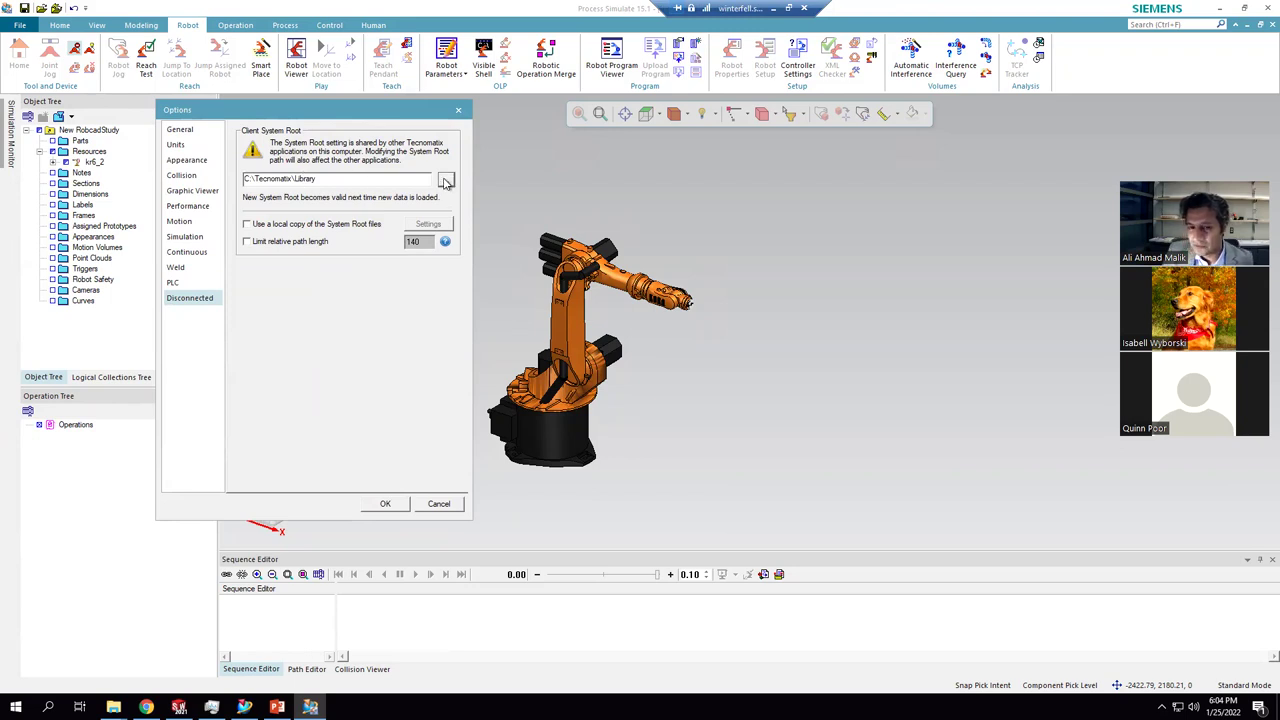
left_click(446, 181)
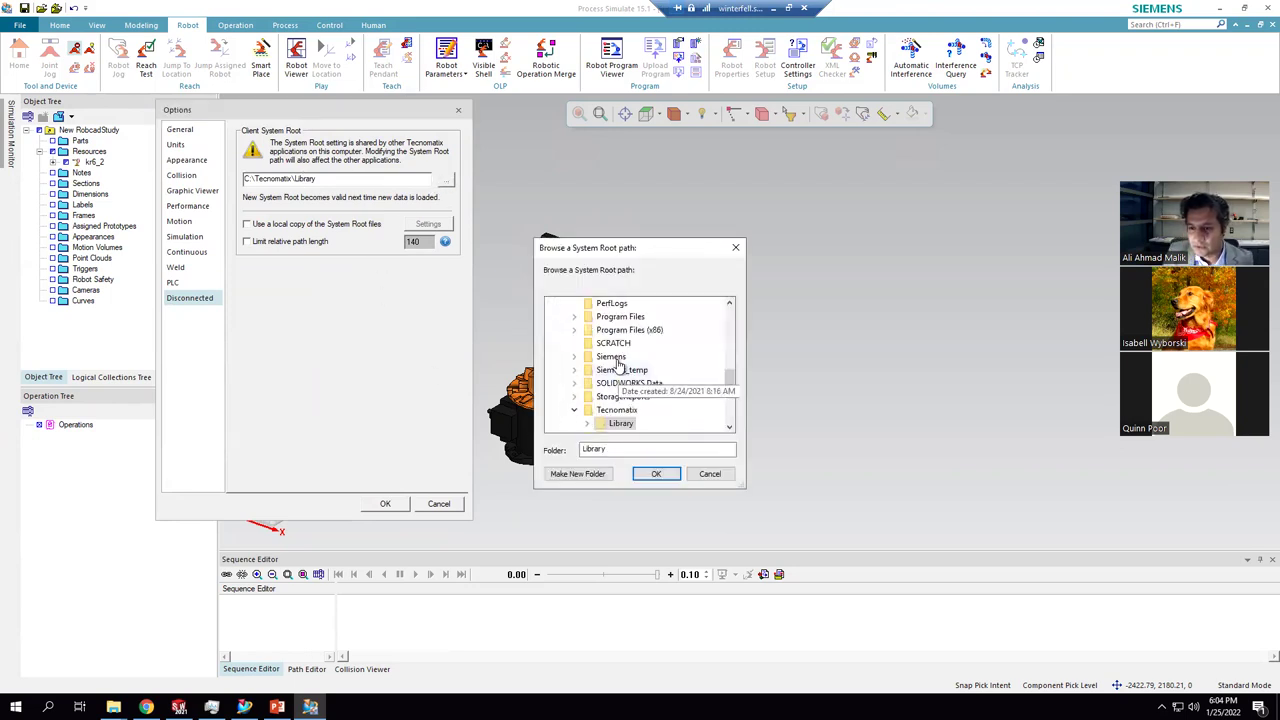
double_click(628, 346)
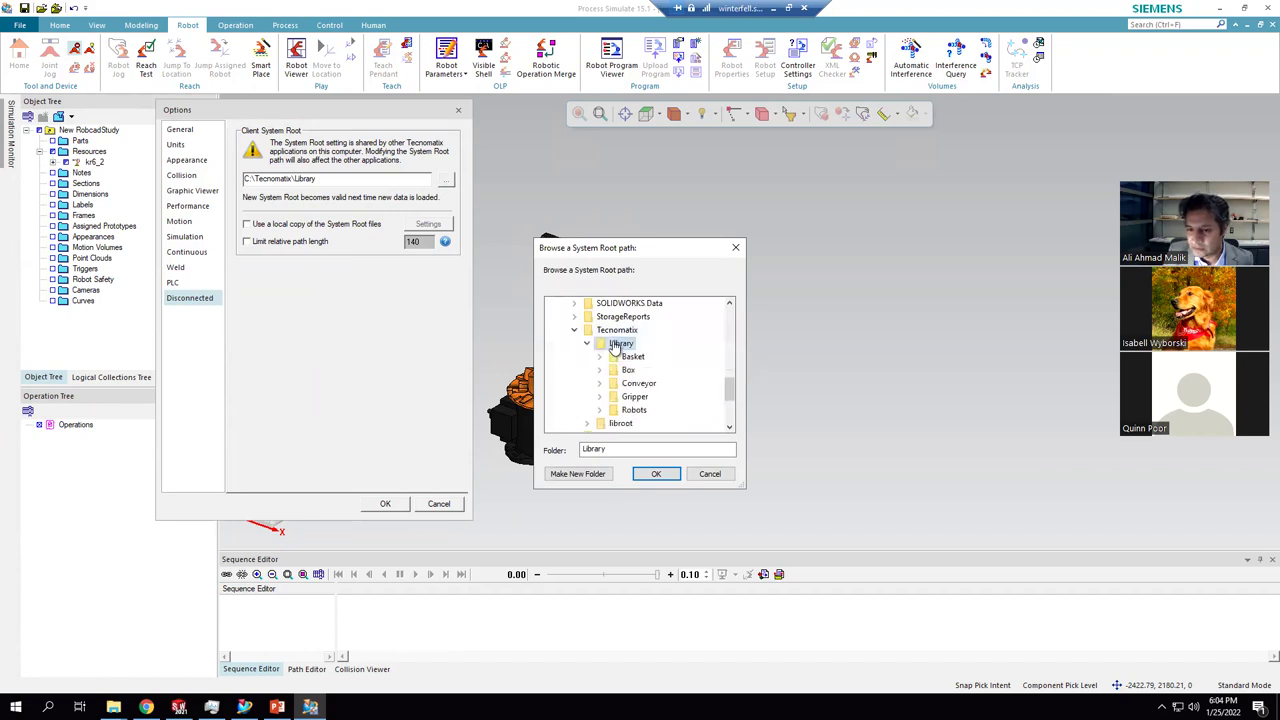
left_click(655, 476)
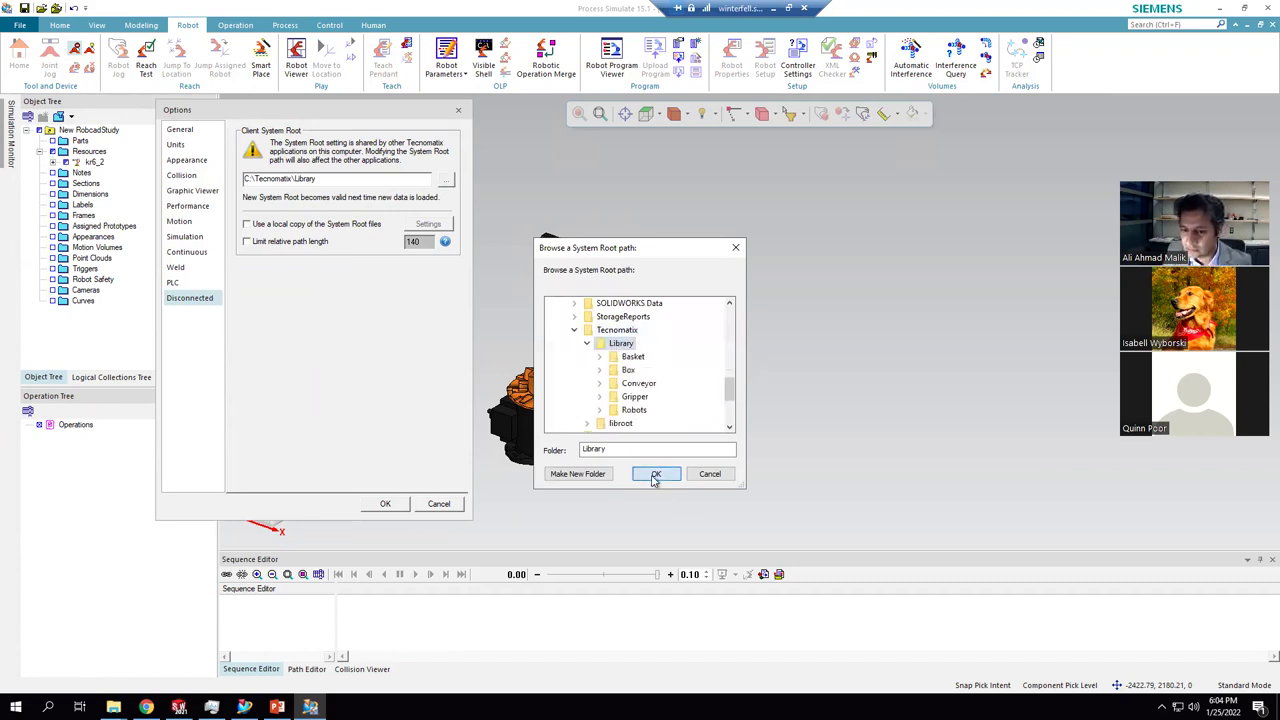
left_click(386, 505)
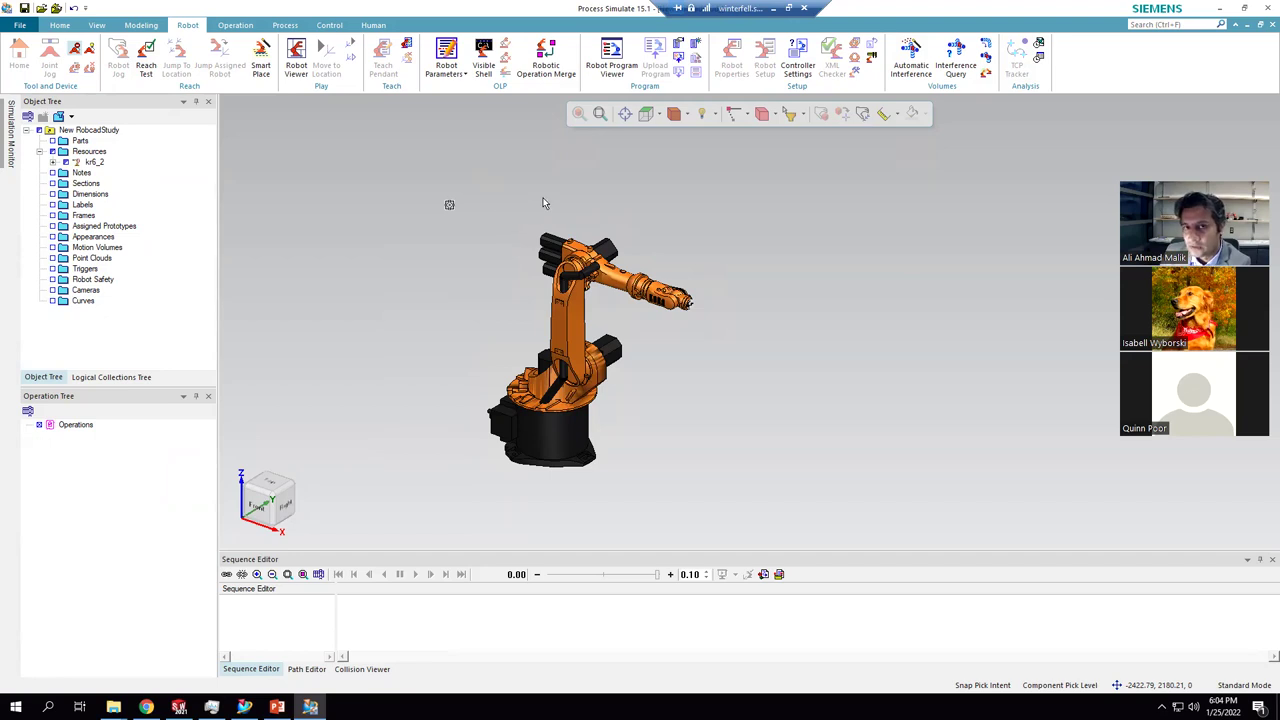
left_click(561, 297)
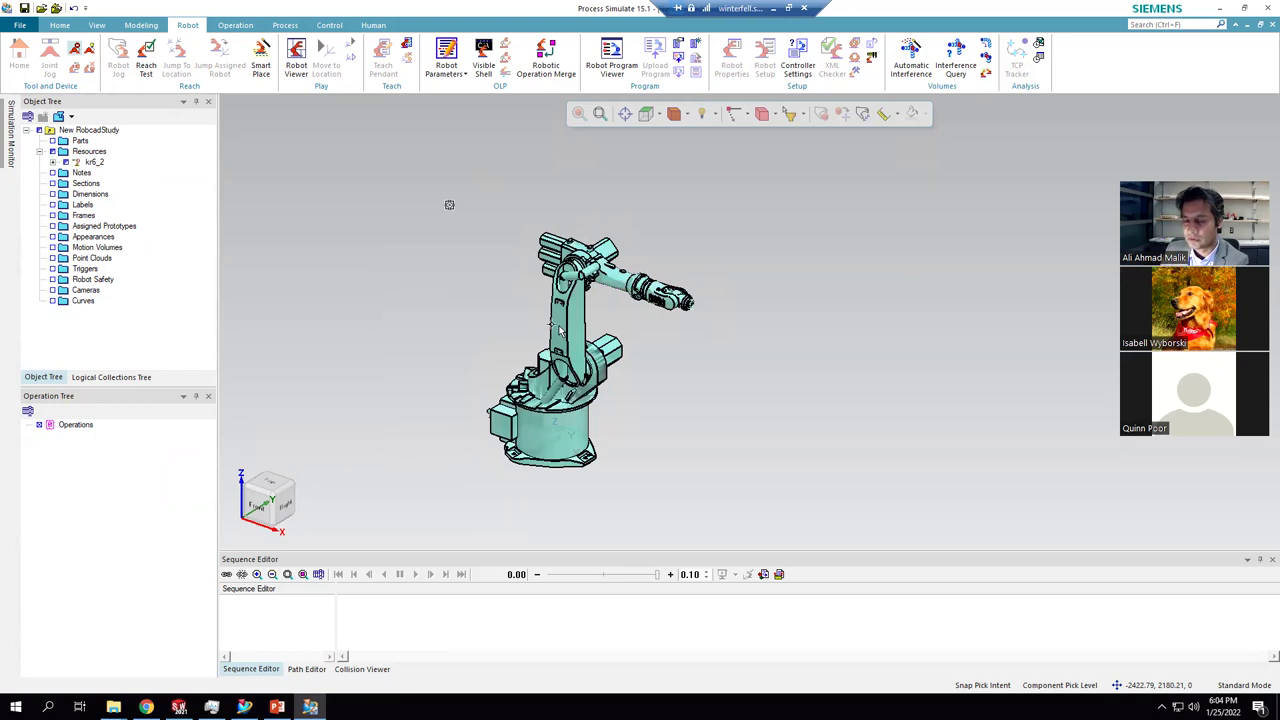
left_click(108, 204)
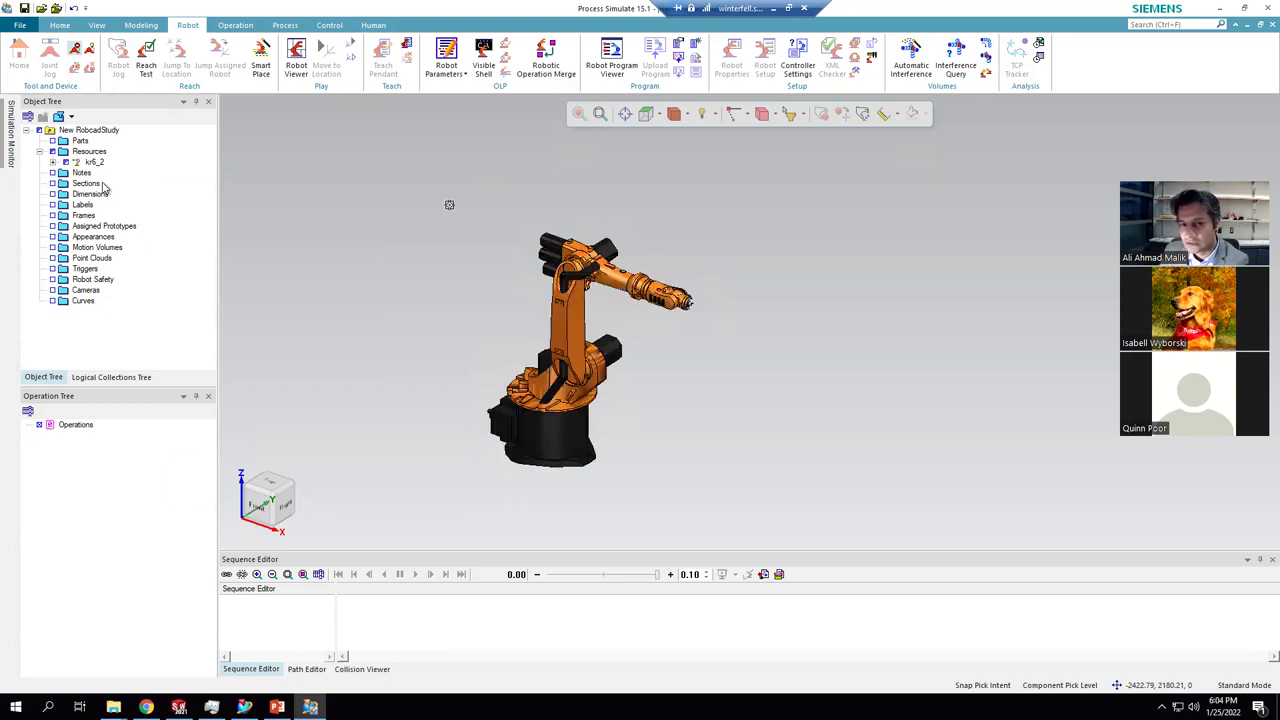
- Create a new disconnected study of type RobcadStudy from the default template without saving the current study
left_click(22, 25)
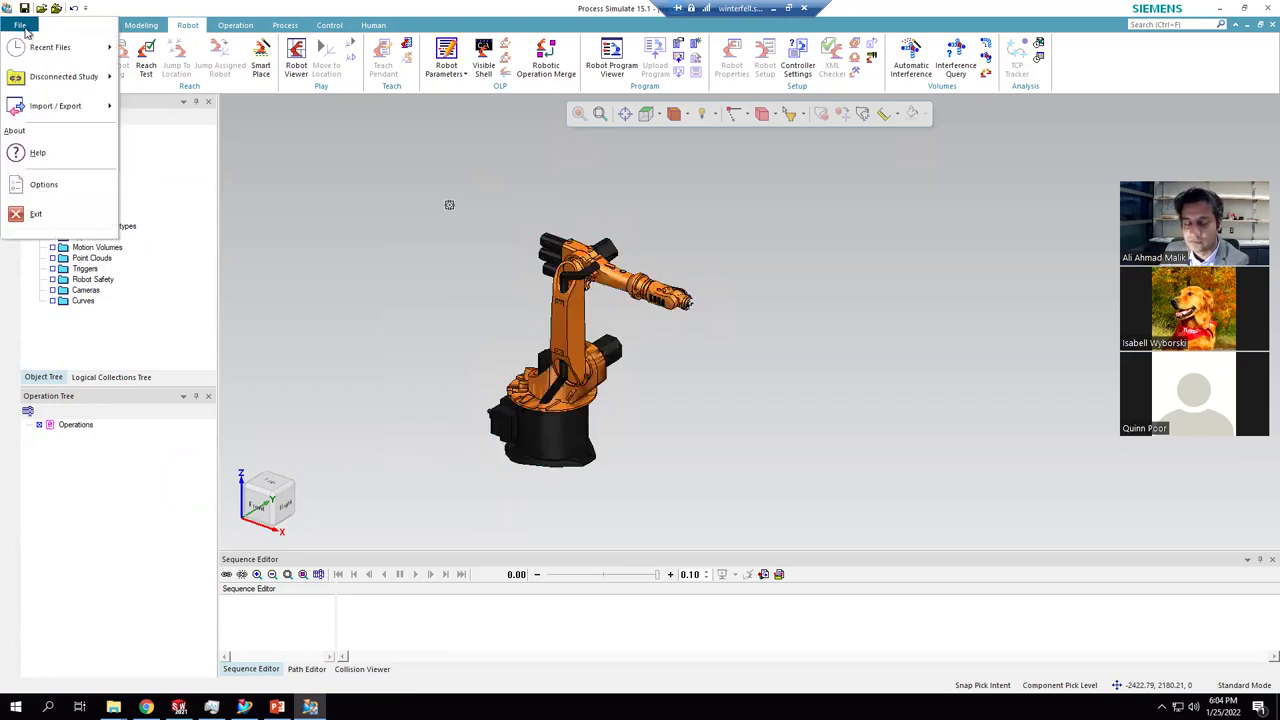
mouse_move(82, 80)
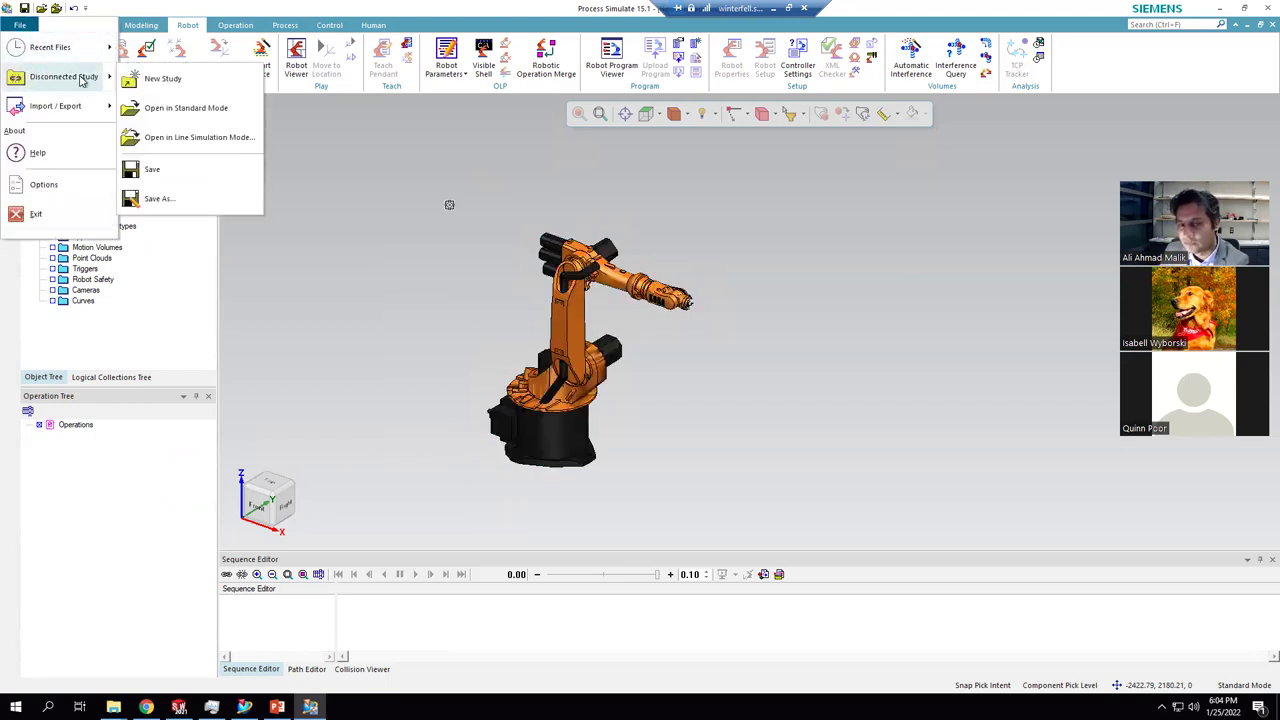
left_click(163, 77)
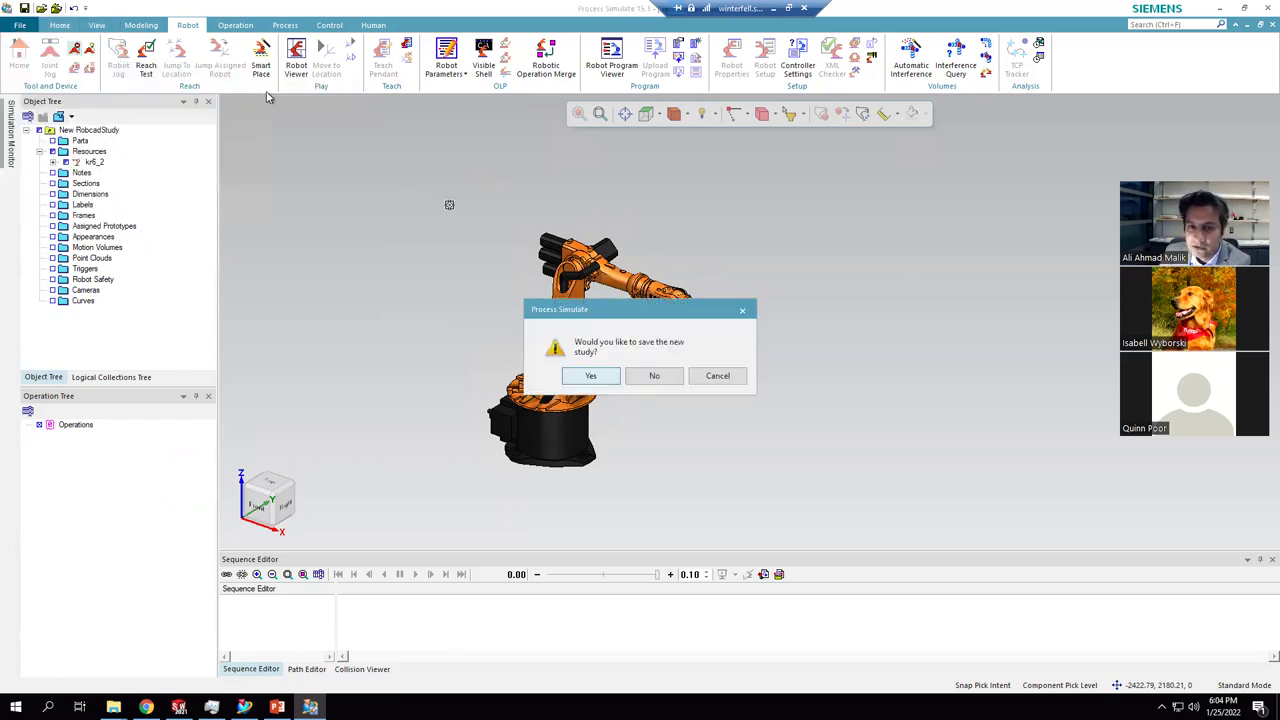
left_click(650, 375)
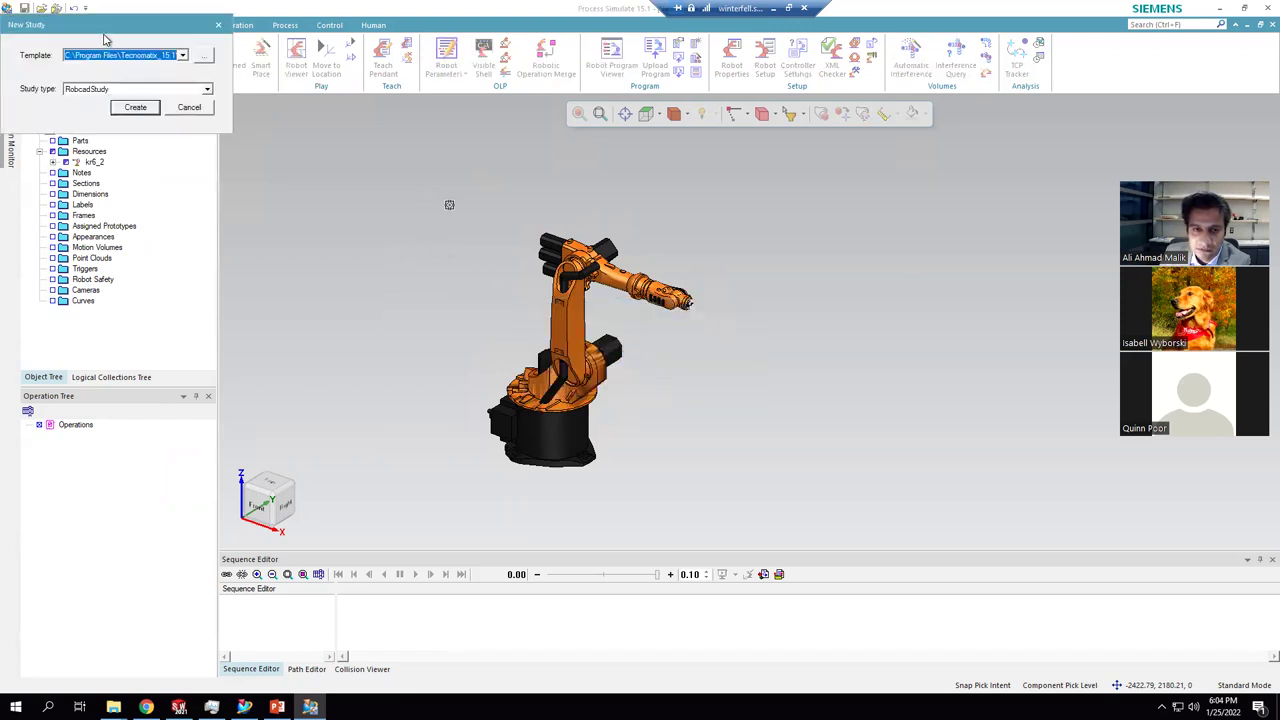
left_click_drag(107, 28, 321, 196)
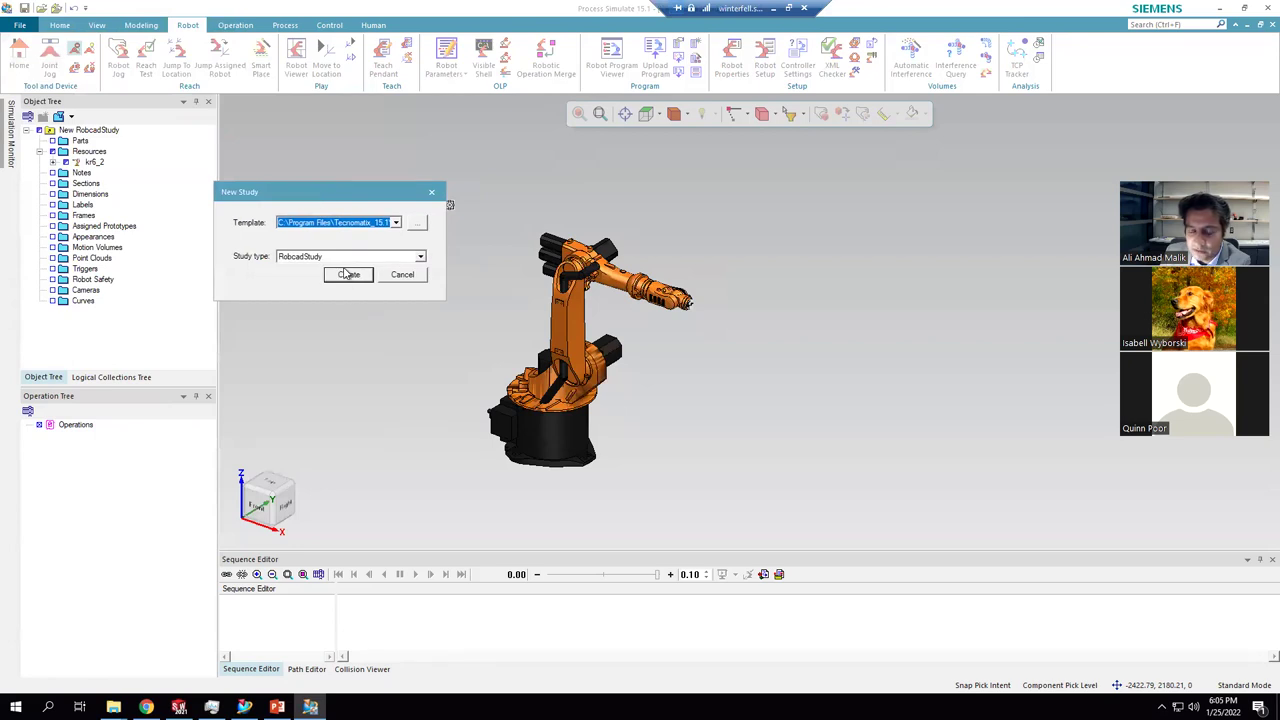
left_click(420, 257)
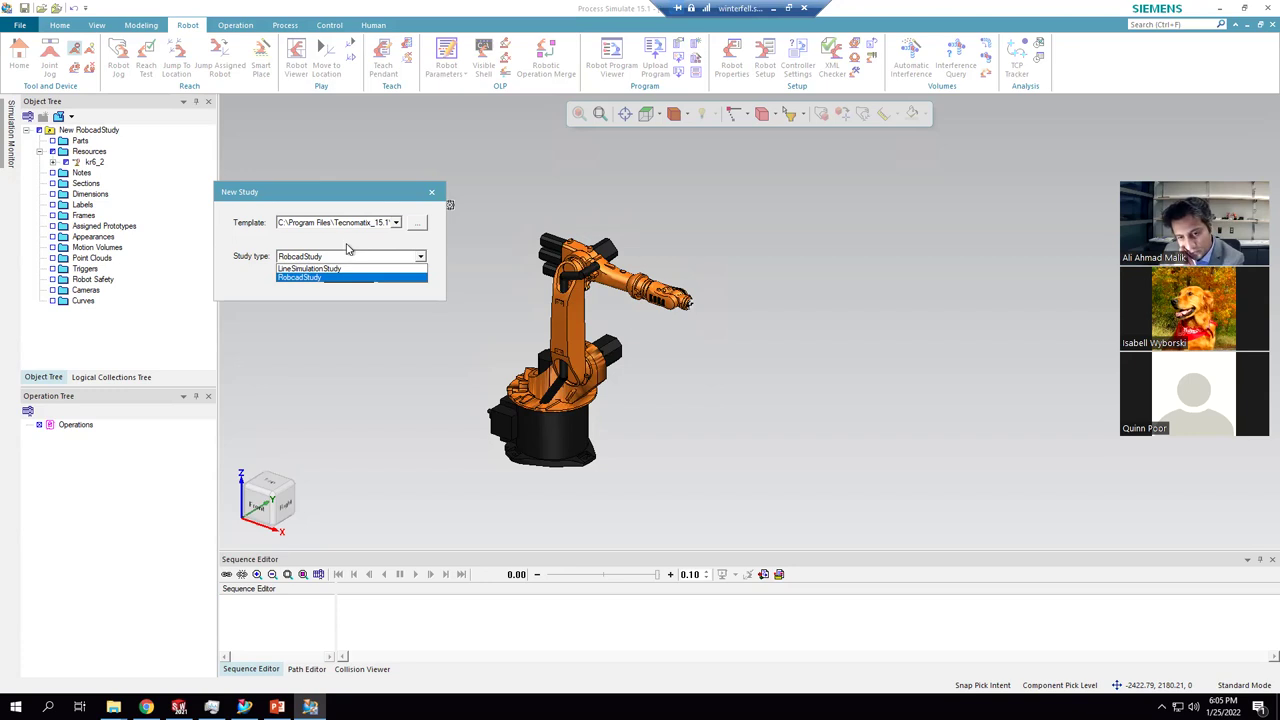
left_click(348, 252)
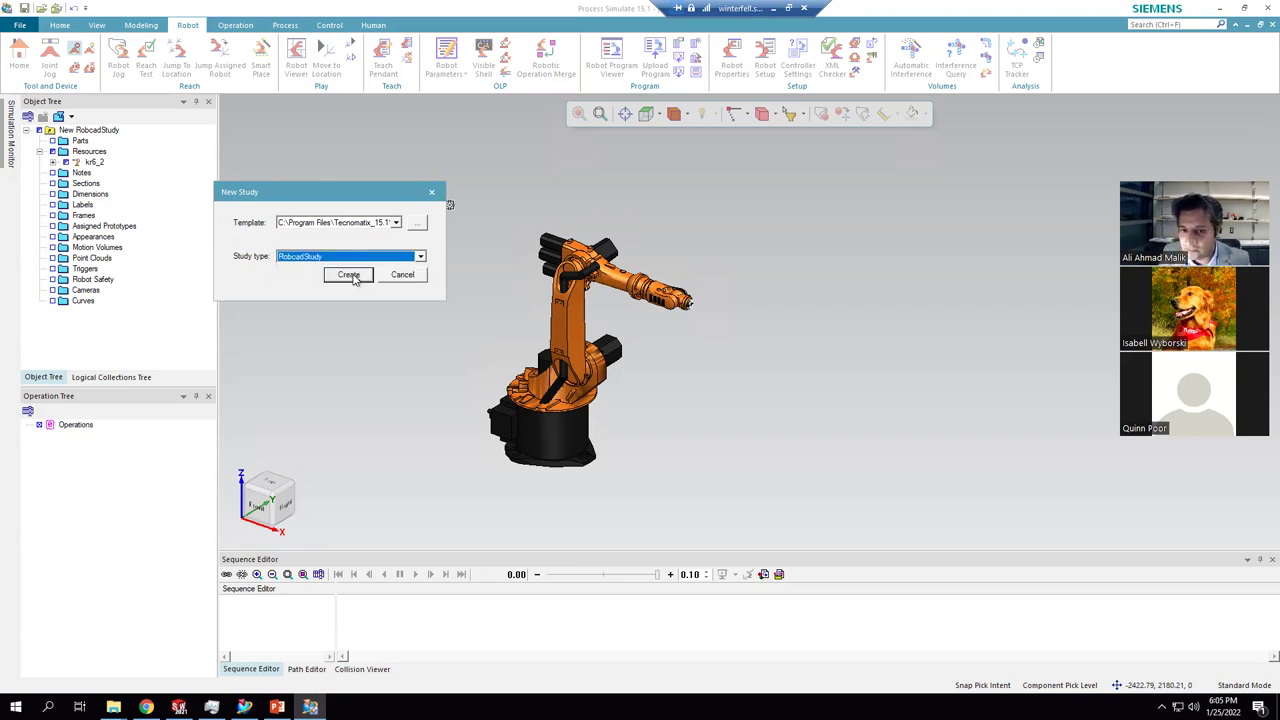
left_click(352, 274)
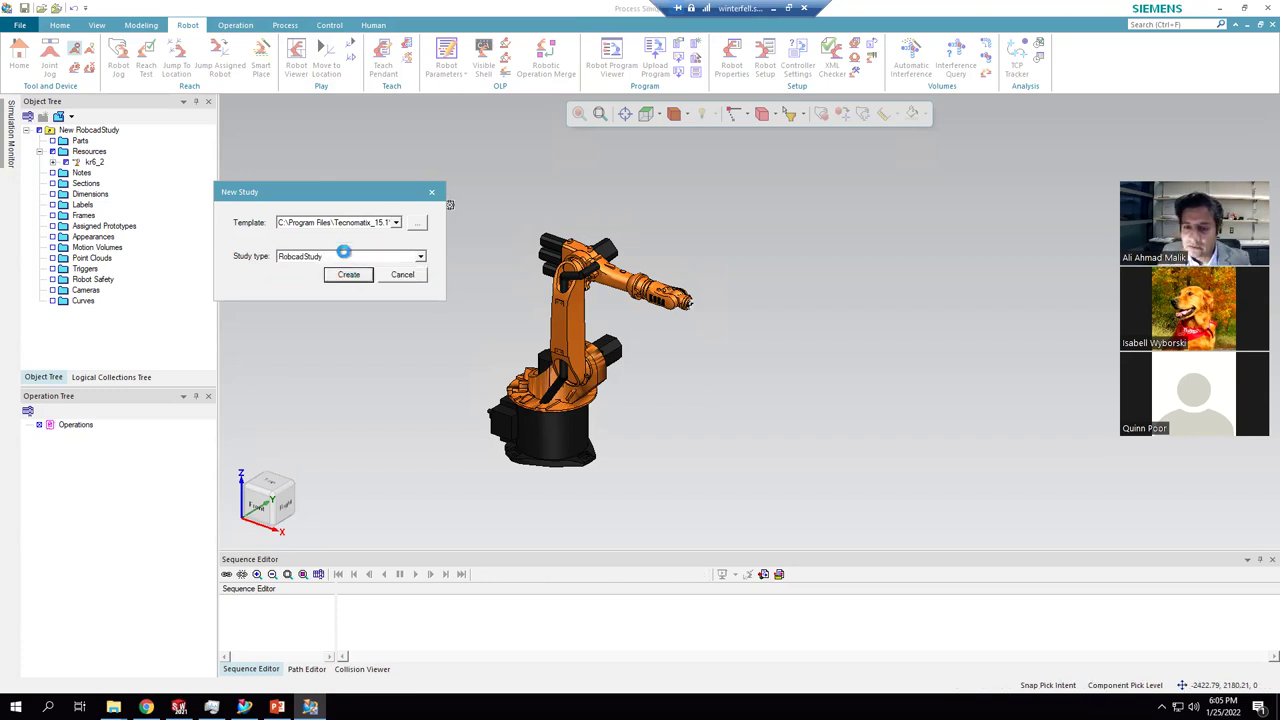
left_click(686, 378)
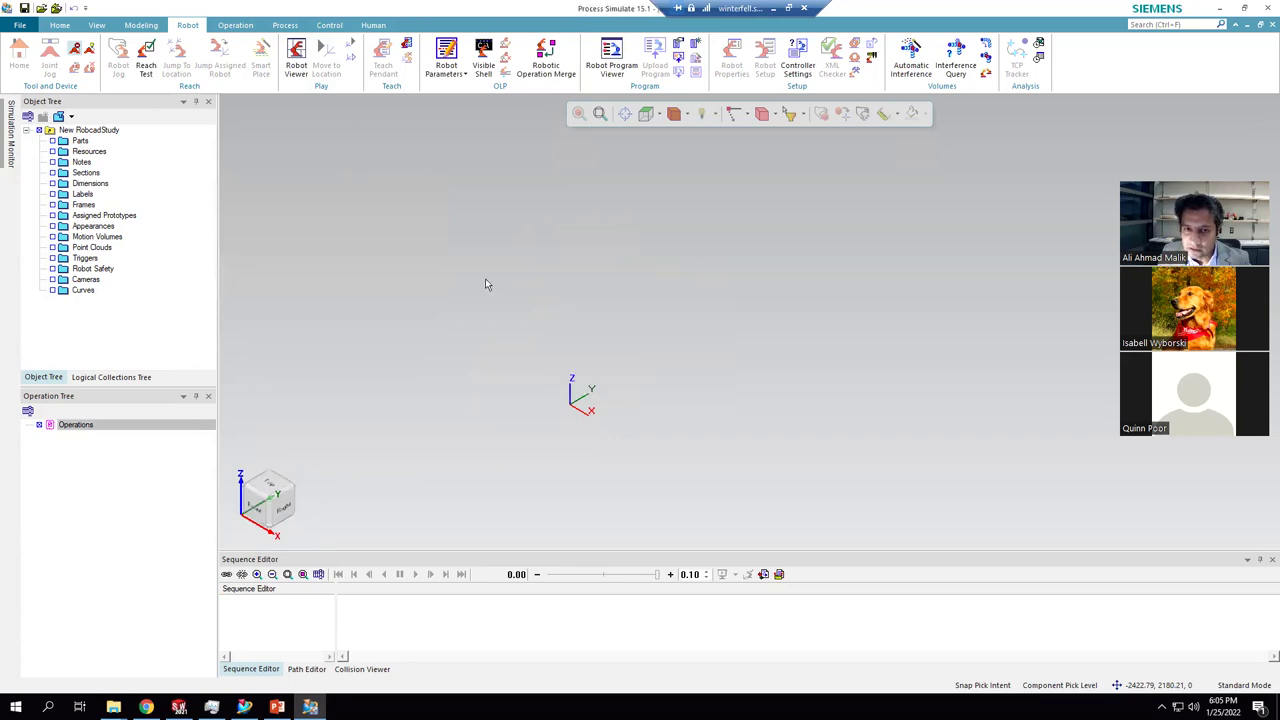
- Try to insert the kr30l16_2.cojt robot component from the Tecnomatix libroot folder
left_click(141, 25)
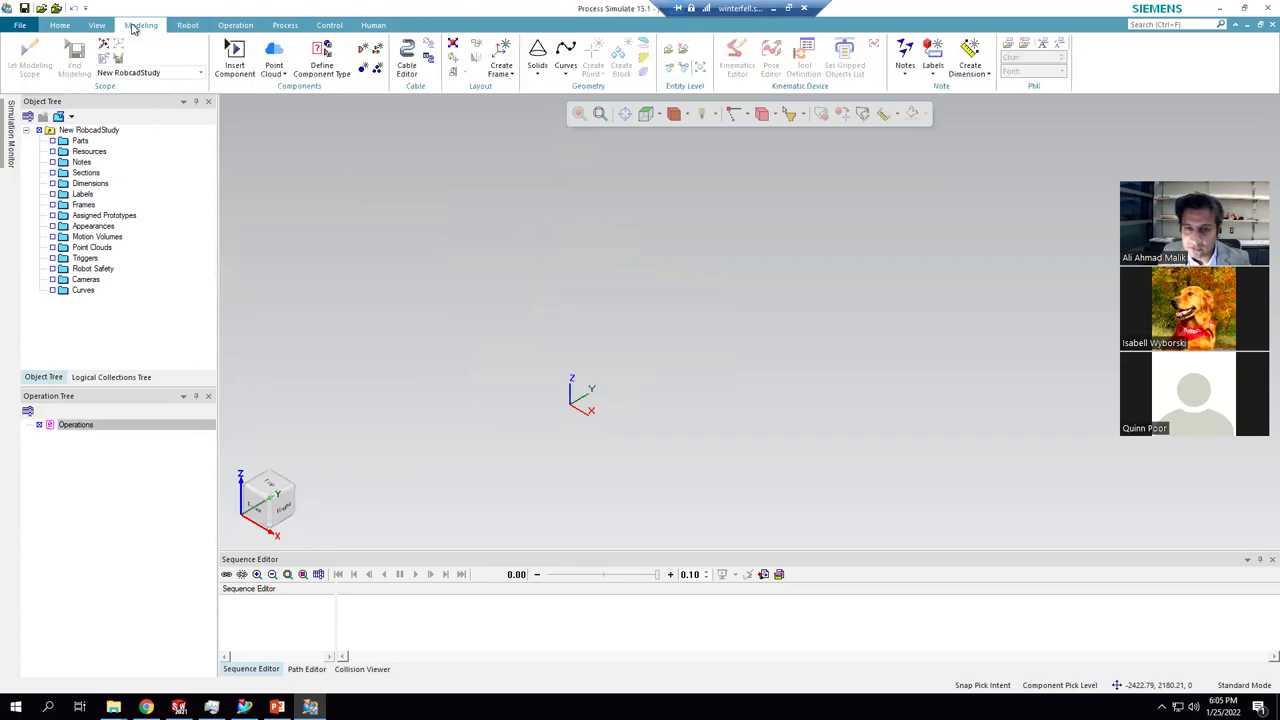
left_click(234, 58)
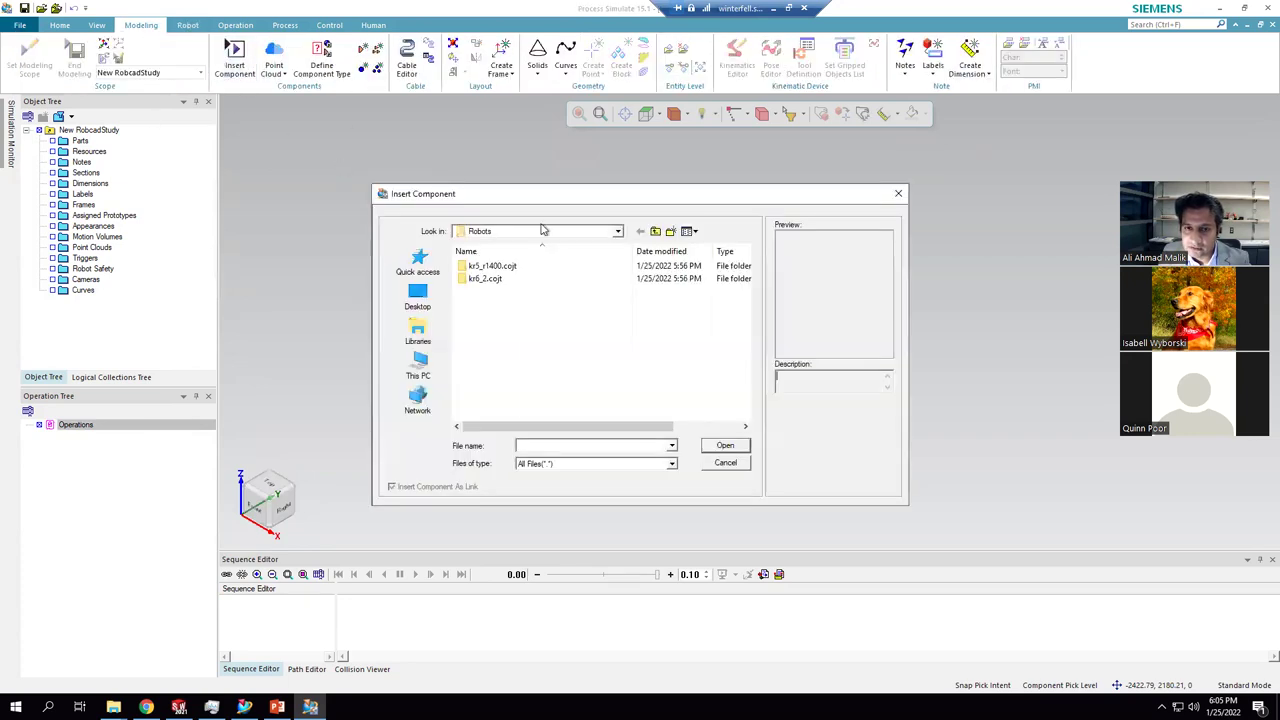
left_click(655, 231)
left_click(657, 232)
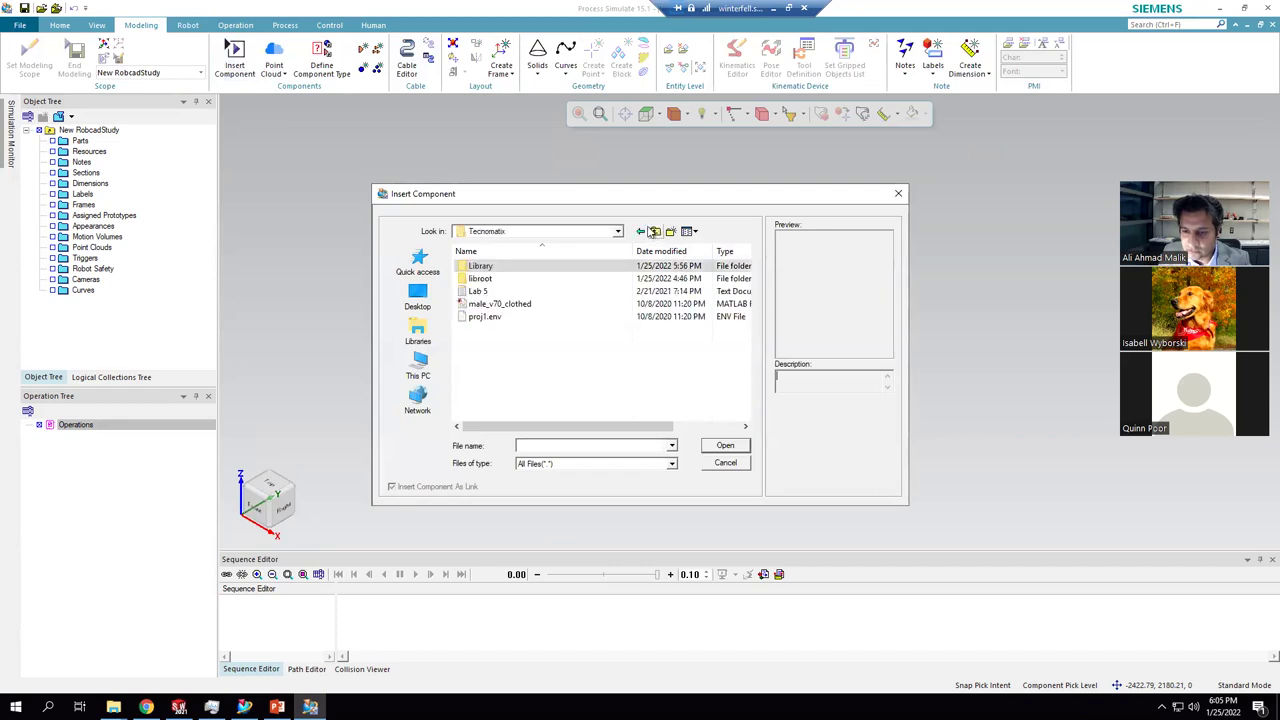
double_click(475, 280)
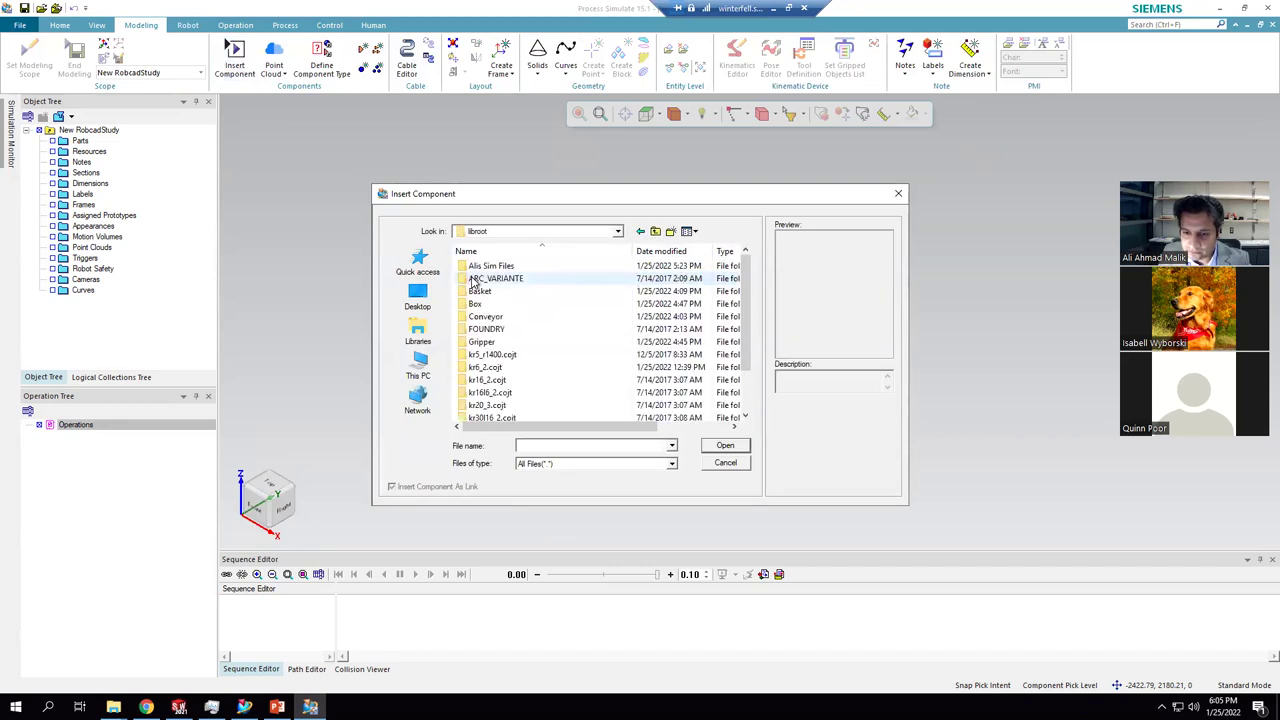
scroll(488, 365, "down", 2)
double_click(492, 367)
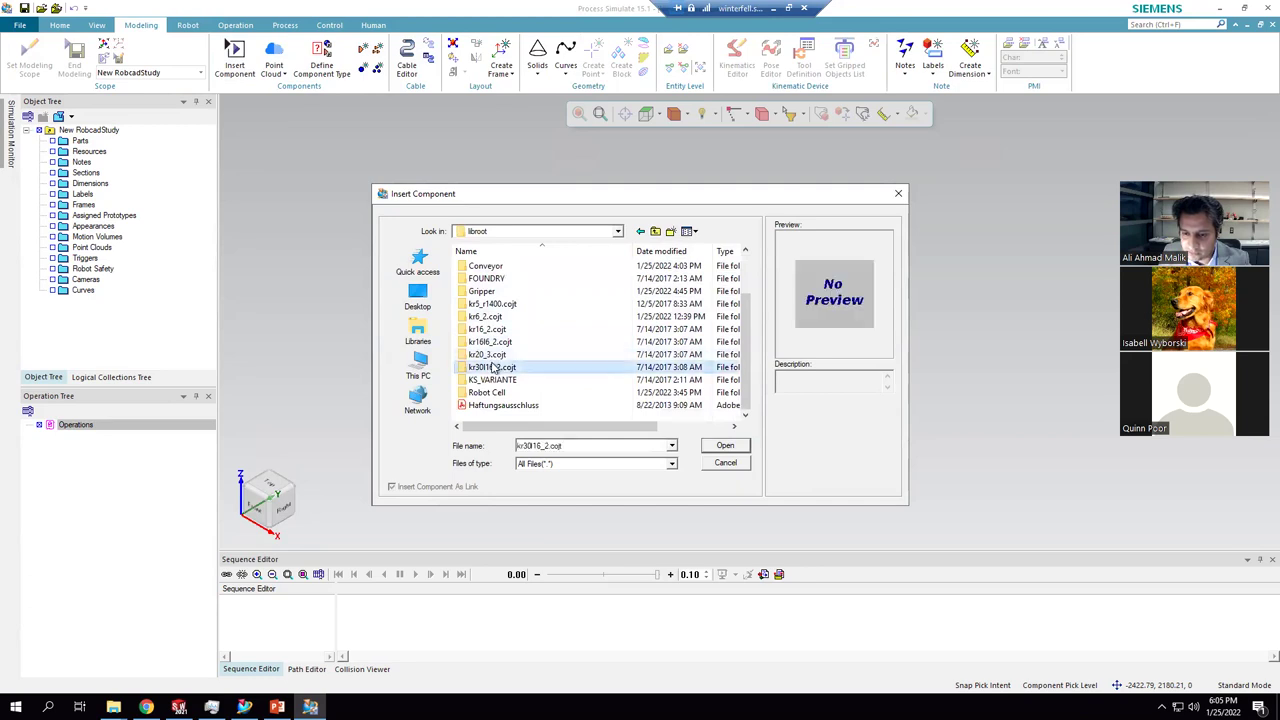
left_click_drag(248, 12, 586, 208)
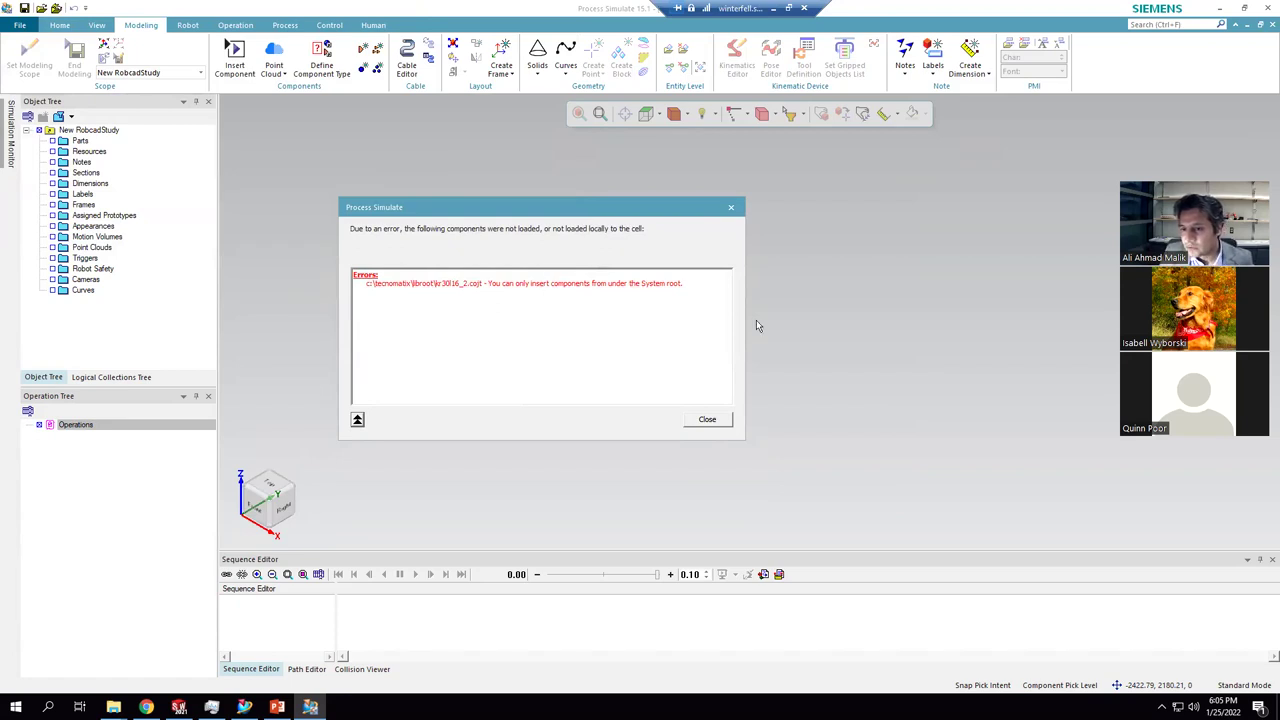
left_click(715, 423)
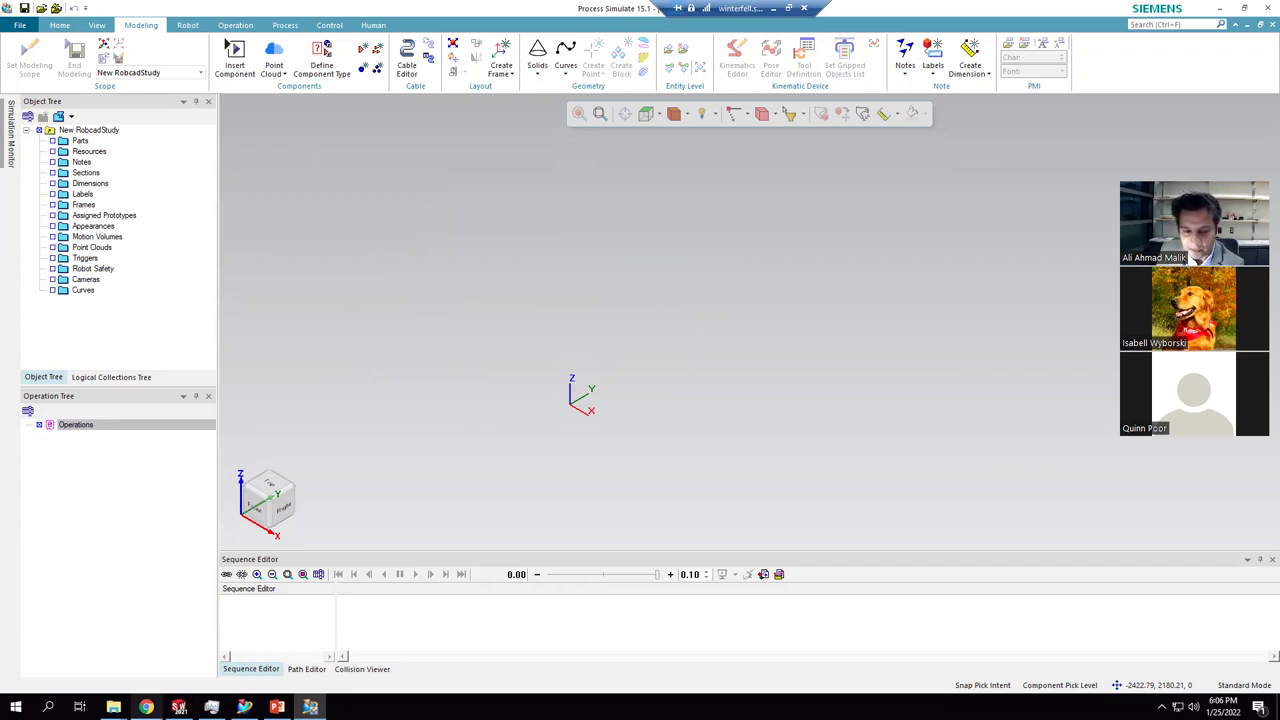
left_click(146, 707)
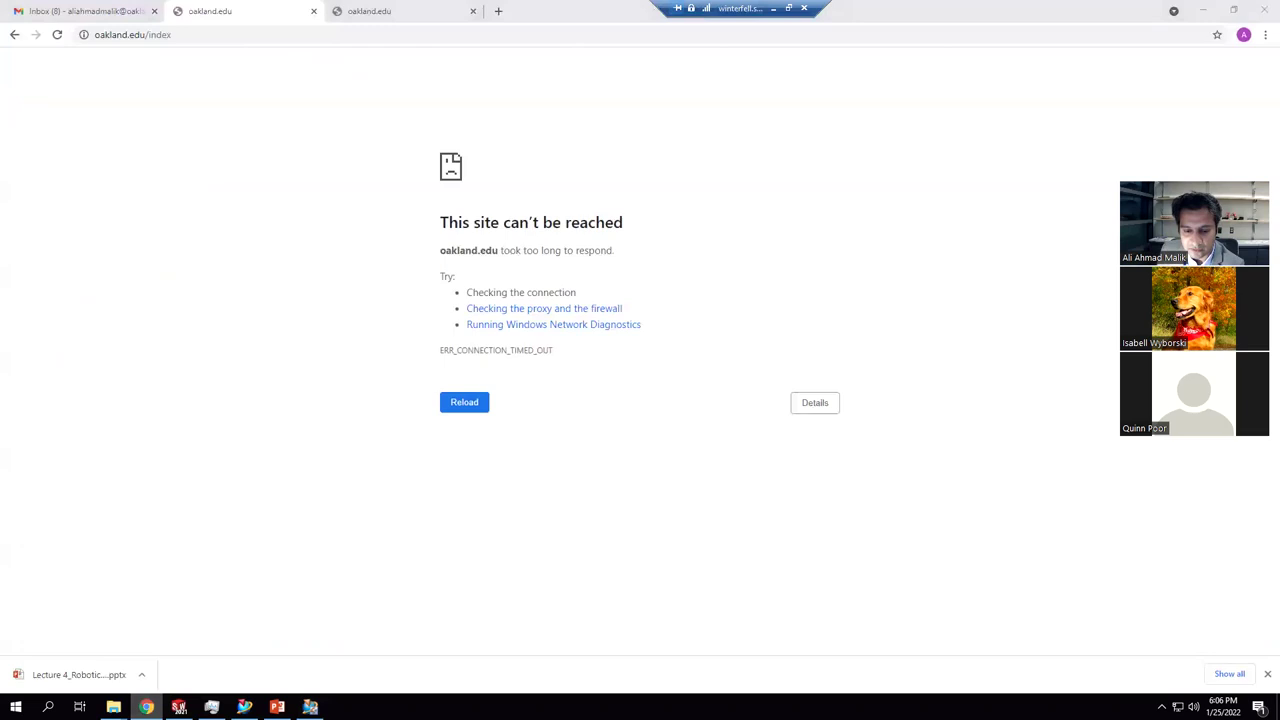
key("alt+Tab")
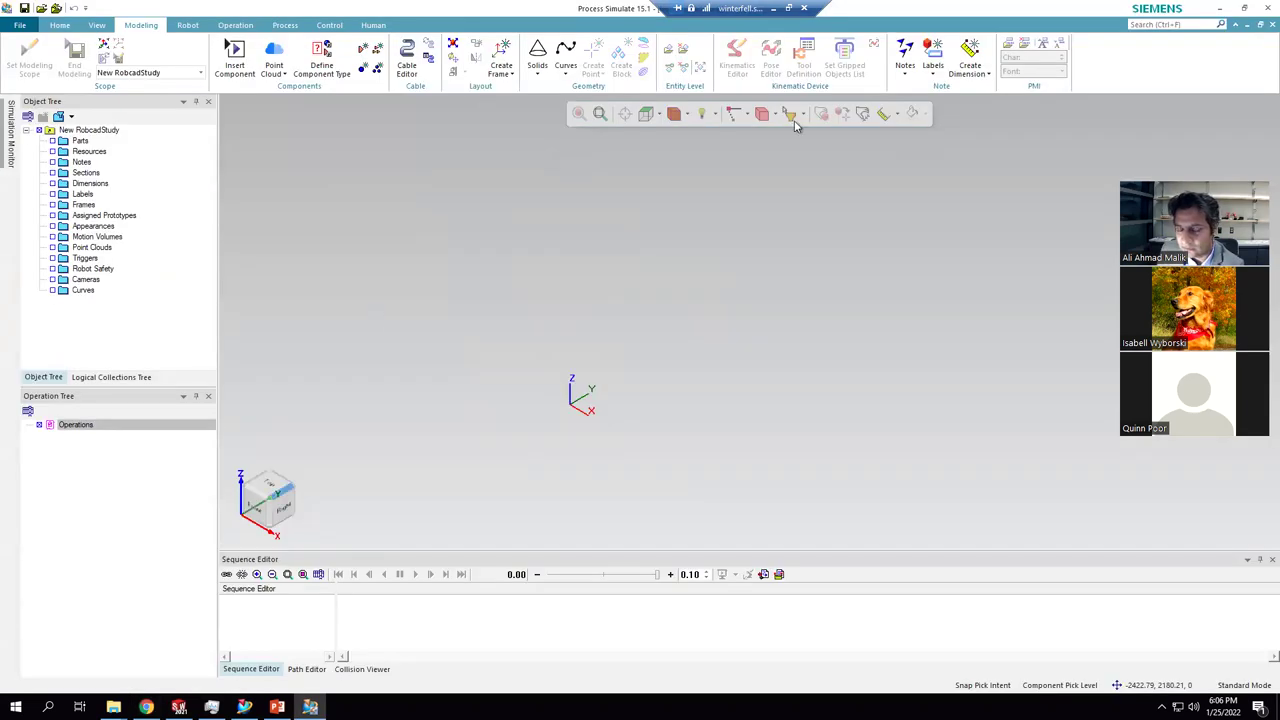
- Switch to Chrome, search for "kuka robot download" in a new tab and open KUKA's Download Center
left_click(788, 8)
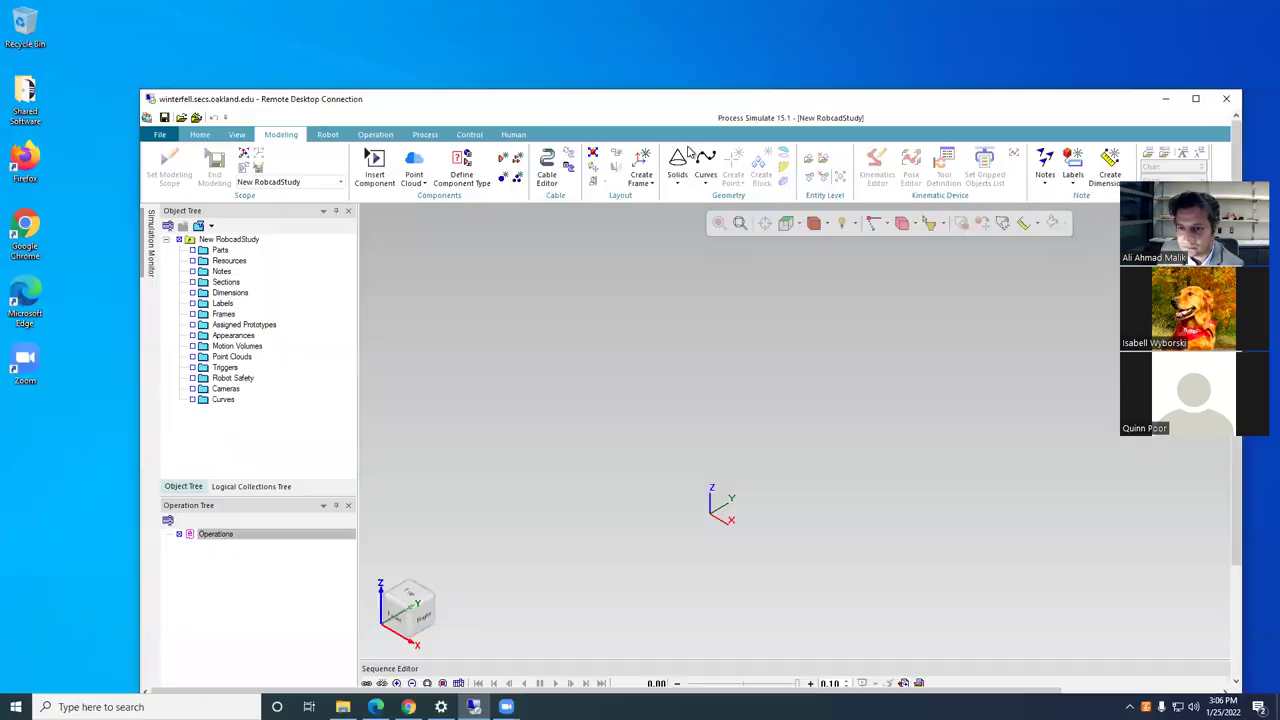
left_click(409, 707)
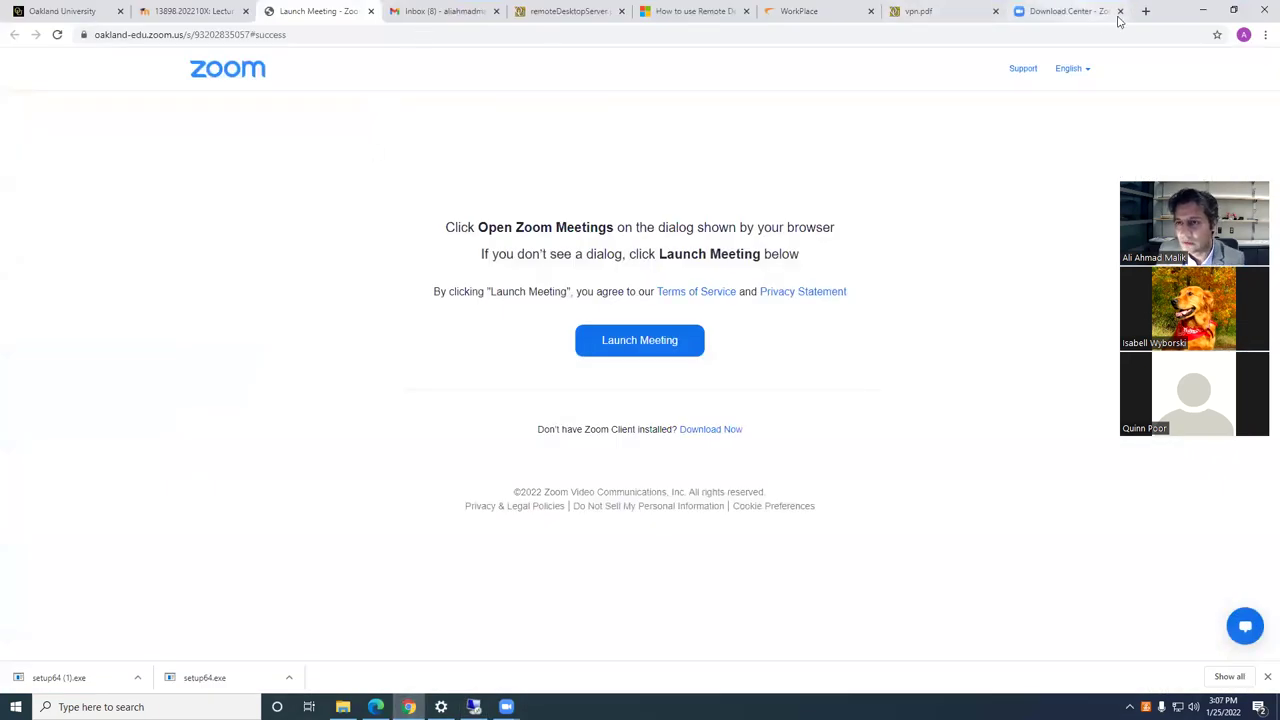
left_click(1147, 12)
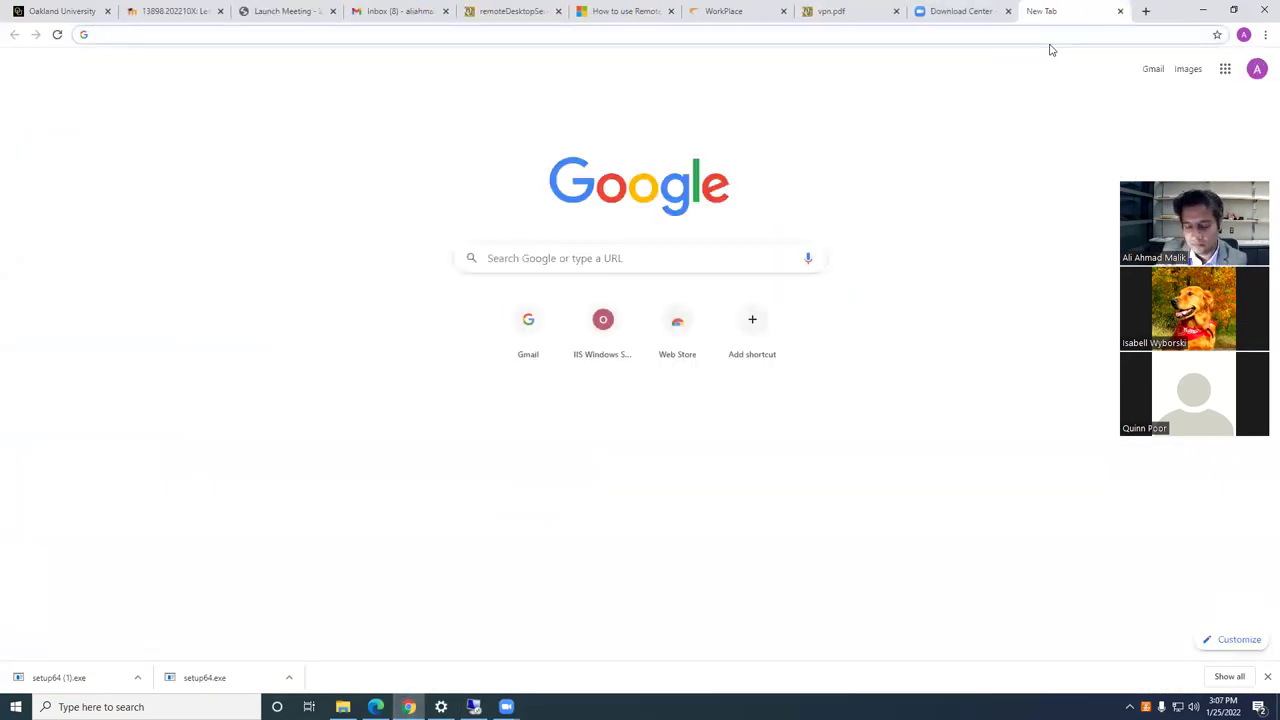
type("kuka robo")
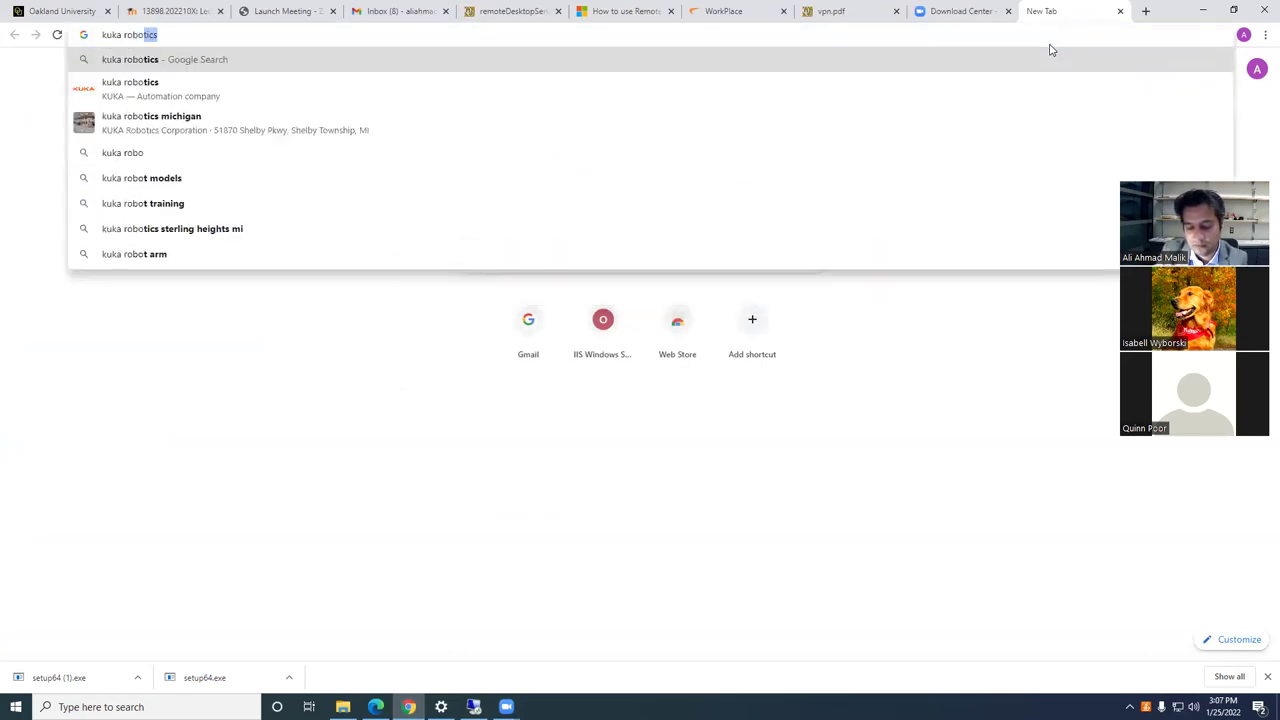
type("t download")
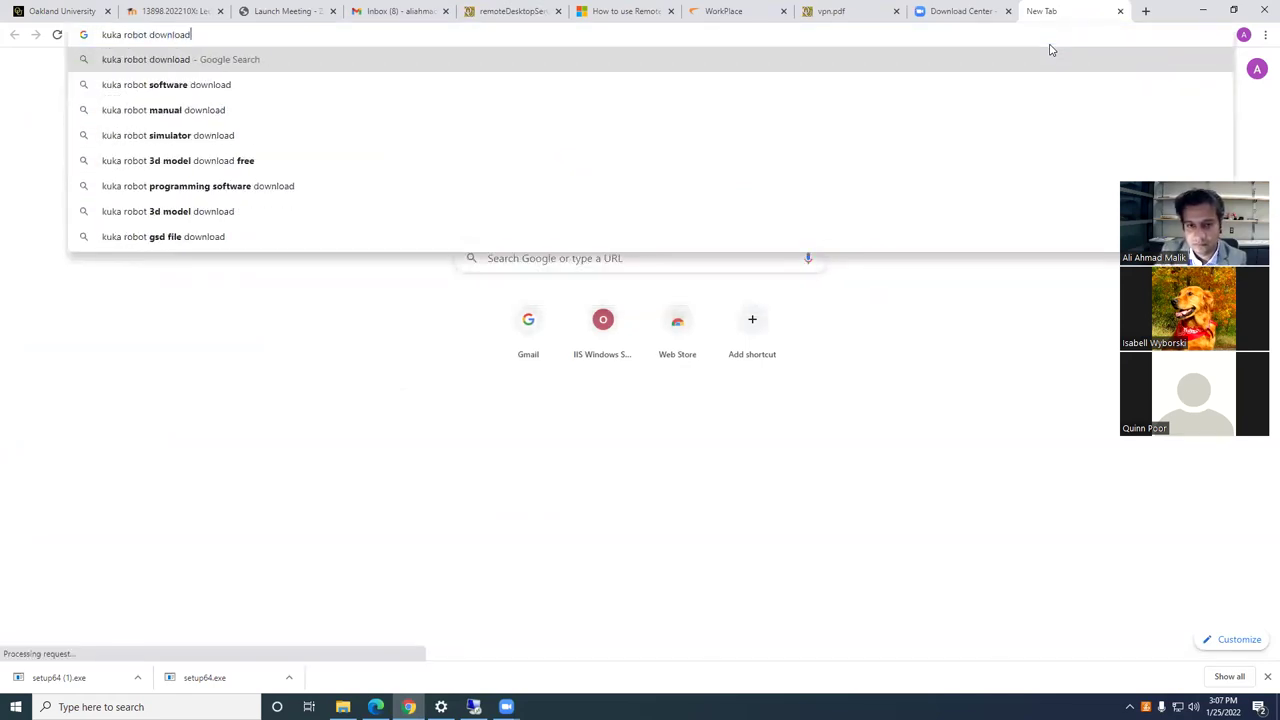
key("Return")
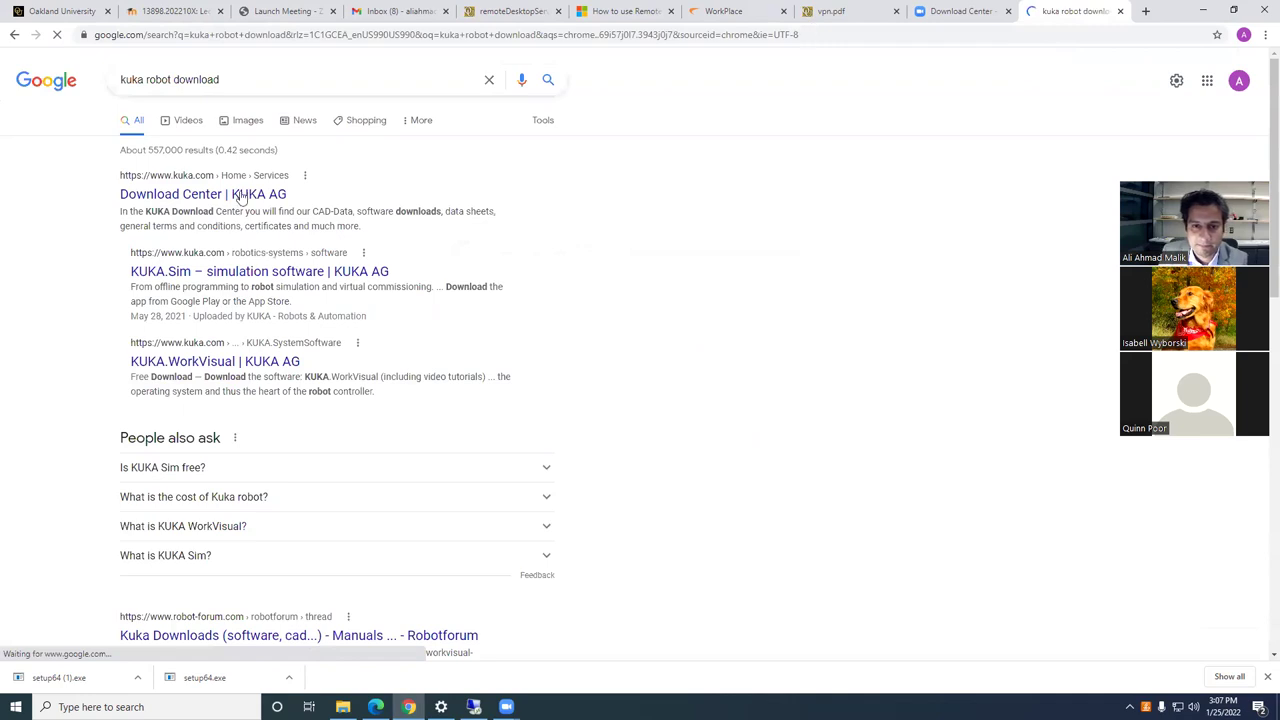
left_click(240, 195)
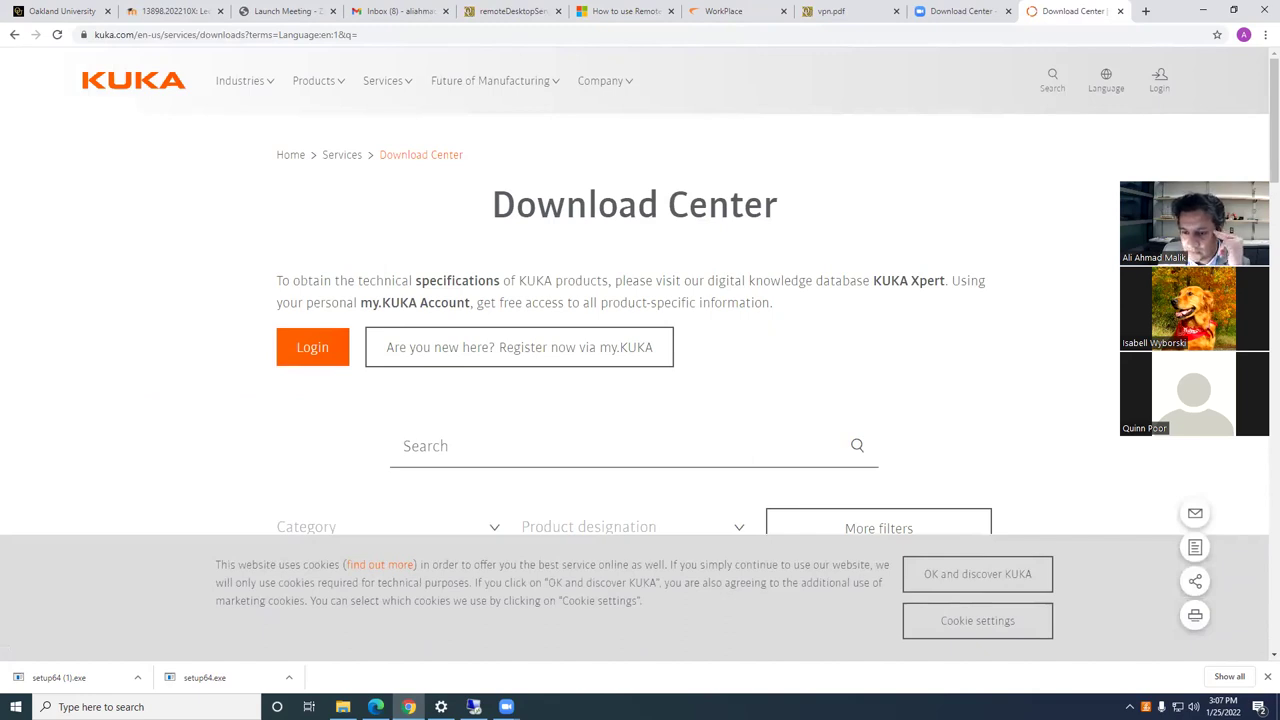
- Accept the KUKA site's cookies and filter the Download Center results by the Process Simulate CAD format
left_click(1023, 574)
scroll(814, 414, "down", 2)
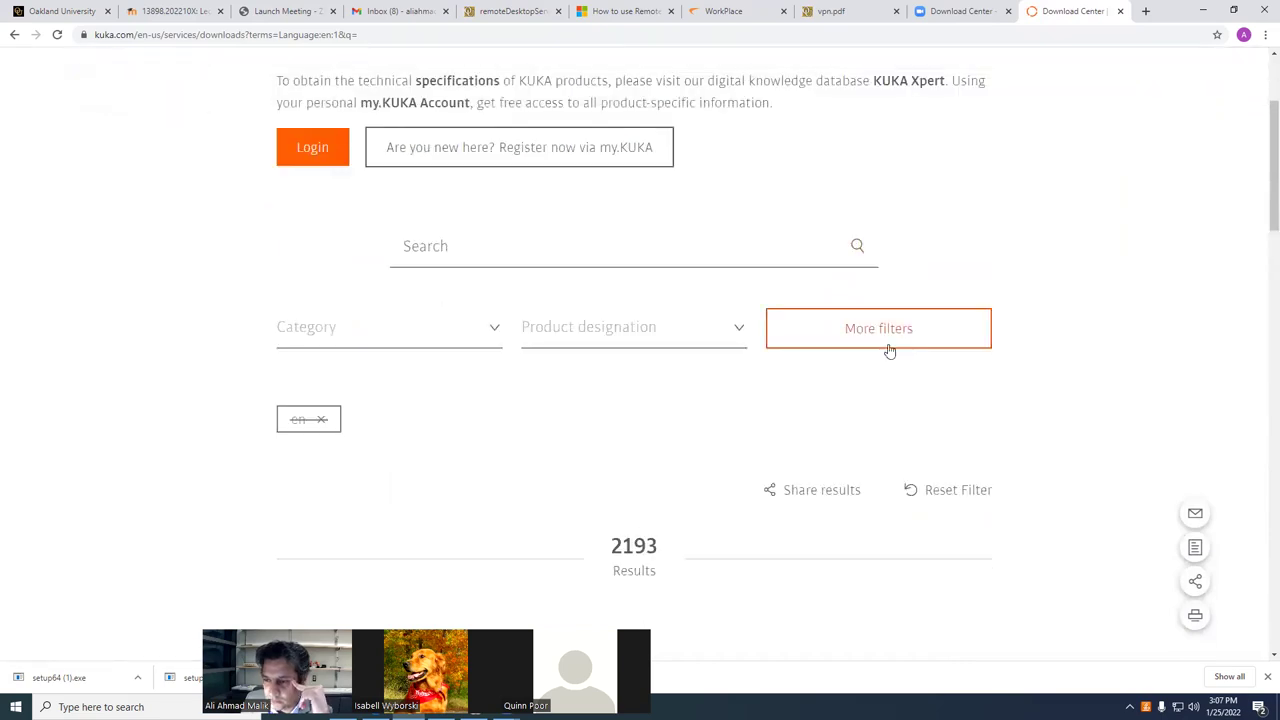
left_click(855, 332)
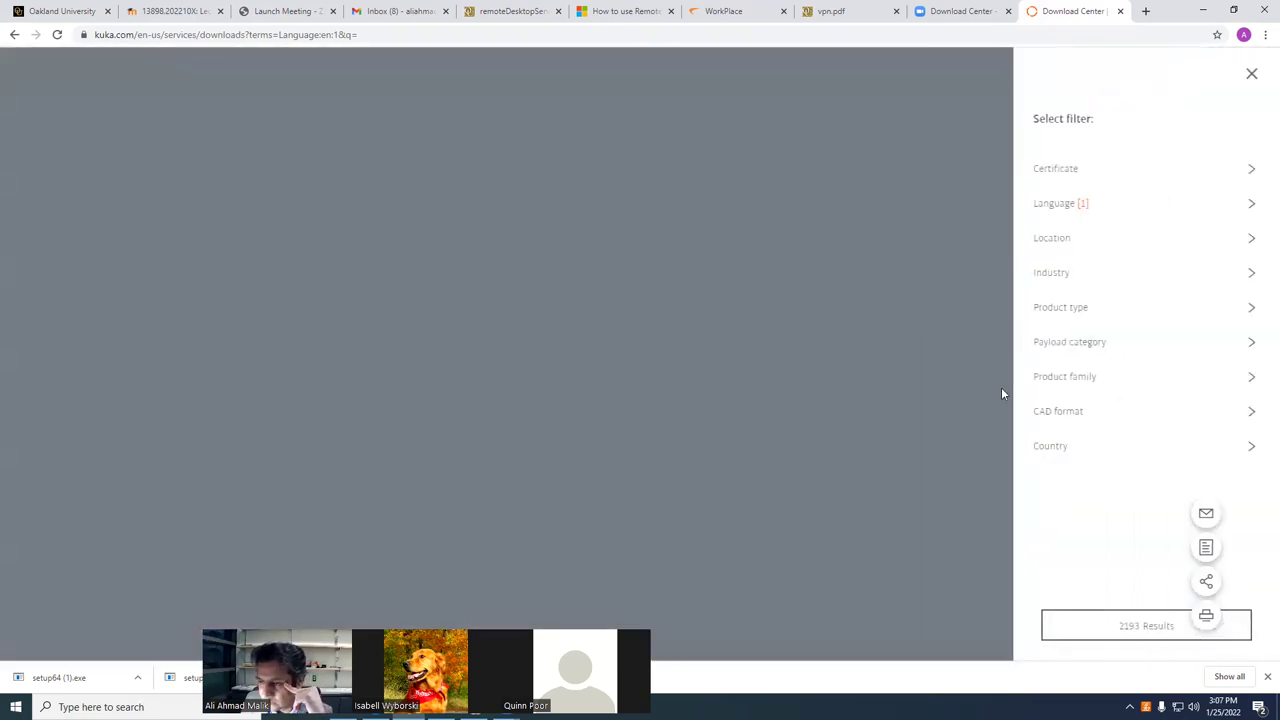
left_click(1055, 412)
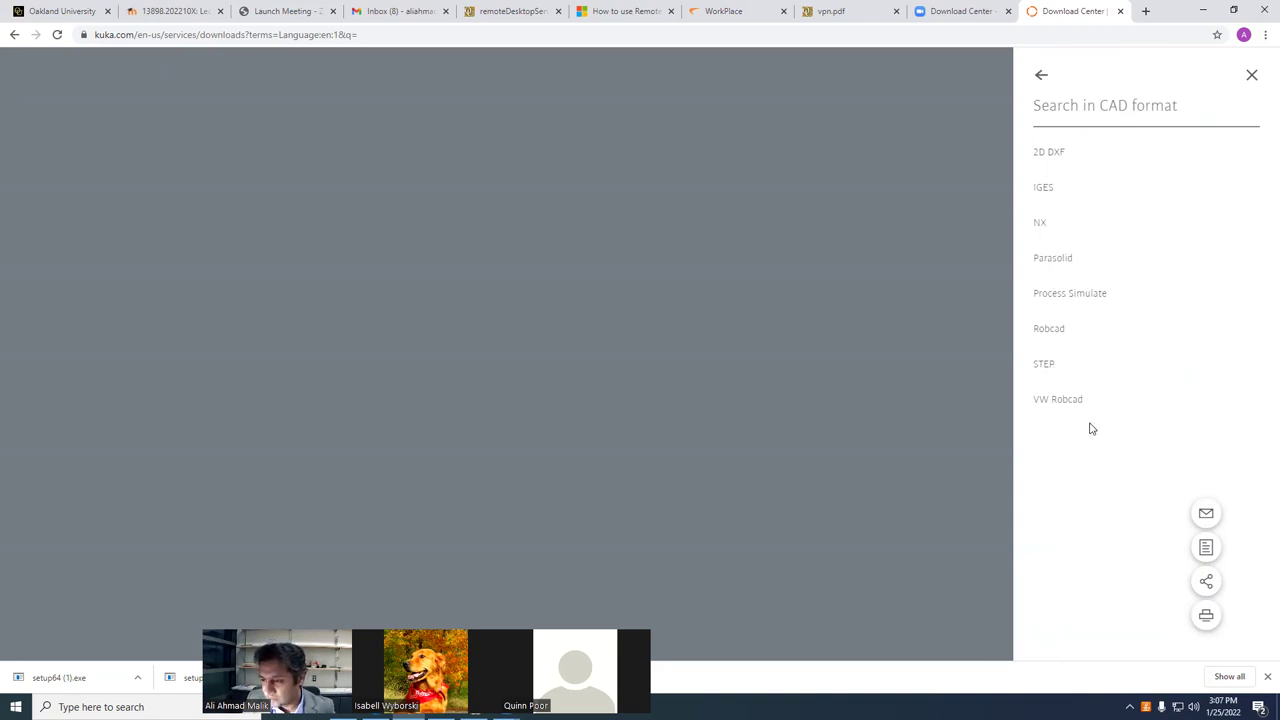
left_click(1069, 300)
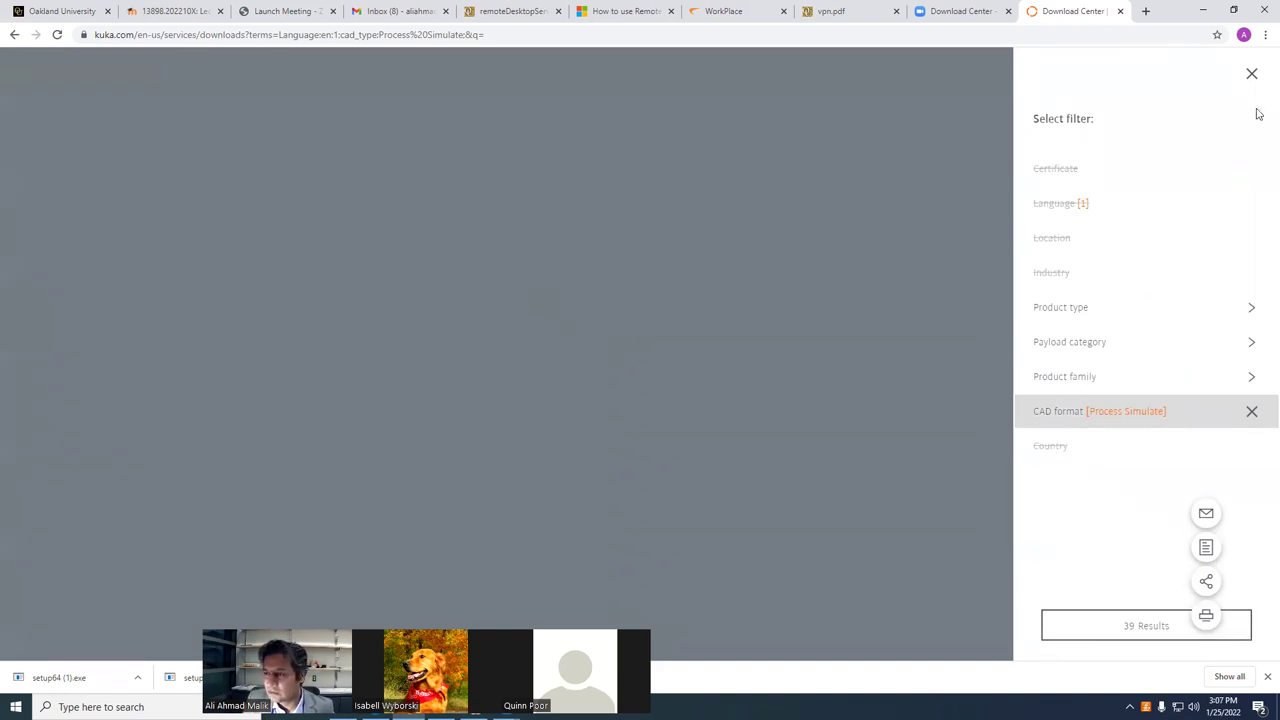
left_click(1250, 75)
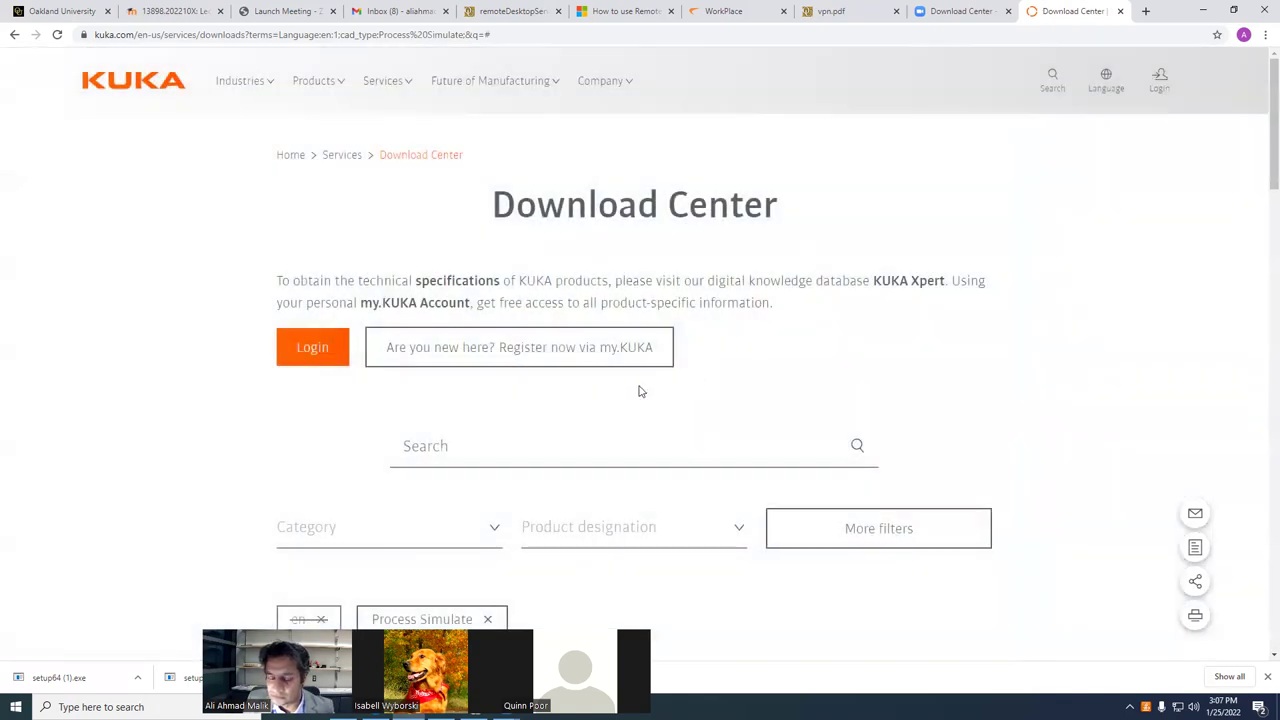
- Download the KR CYBERTECH nano Series PS ZIP from the filtered results and show the file in its folder
scroll(641, 391, "down", 15)
scroll(591, 455, "down", 5)
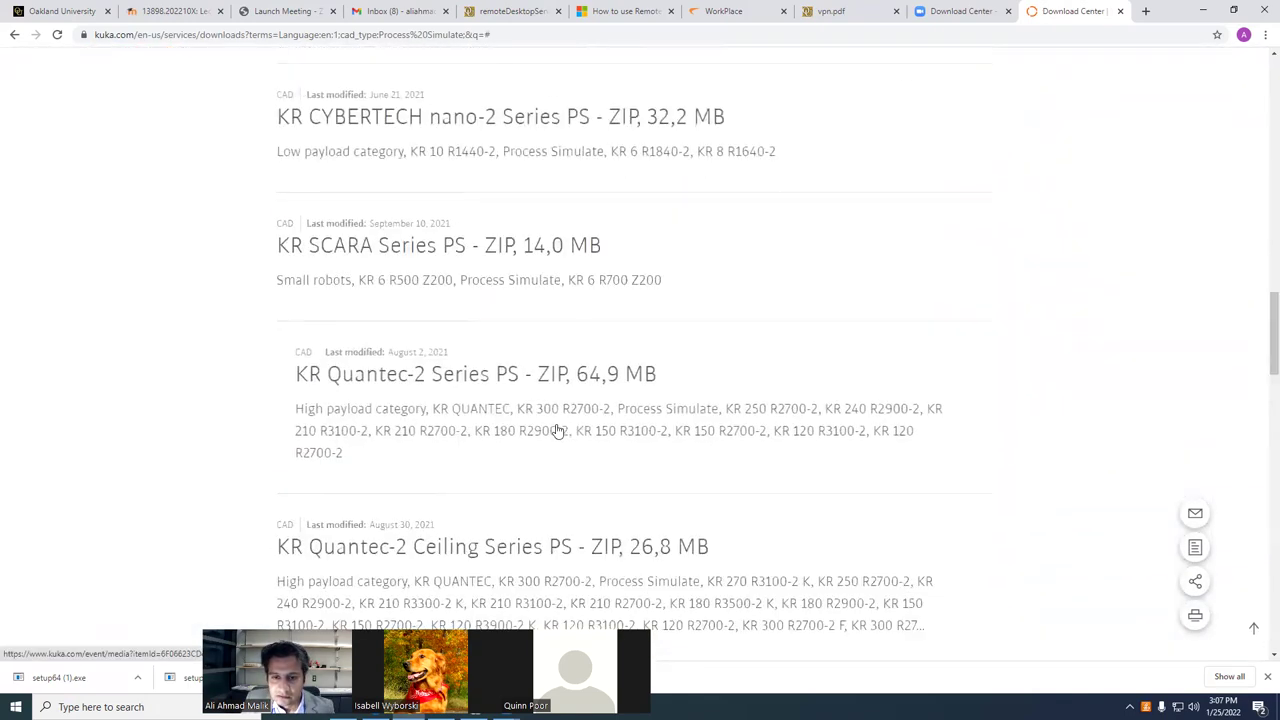
scroll(557, 428, "up", 4)
scroll(557, 424, "up", 3)
scroll(557, 420, "down", 4)
scroll(557, 420, "down", 15)
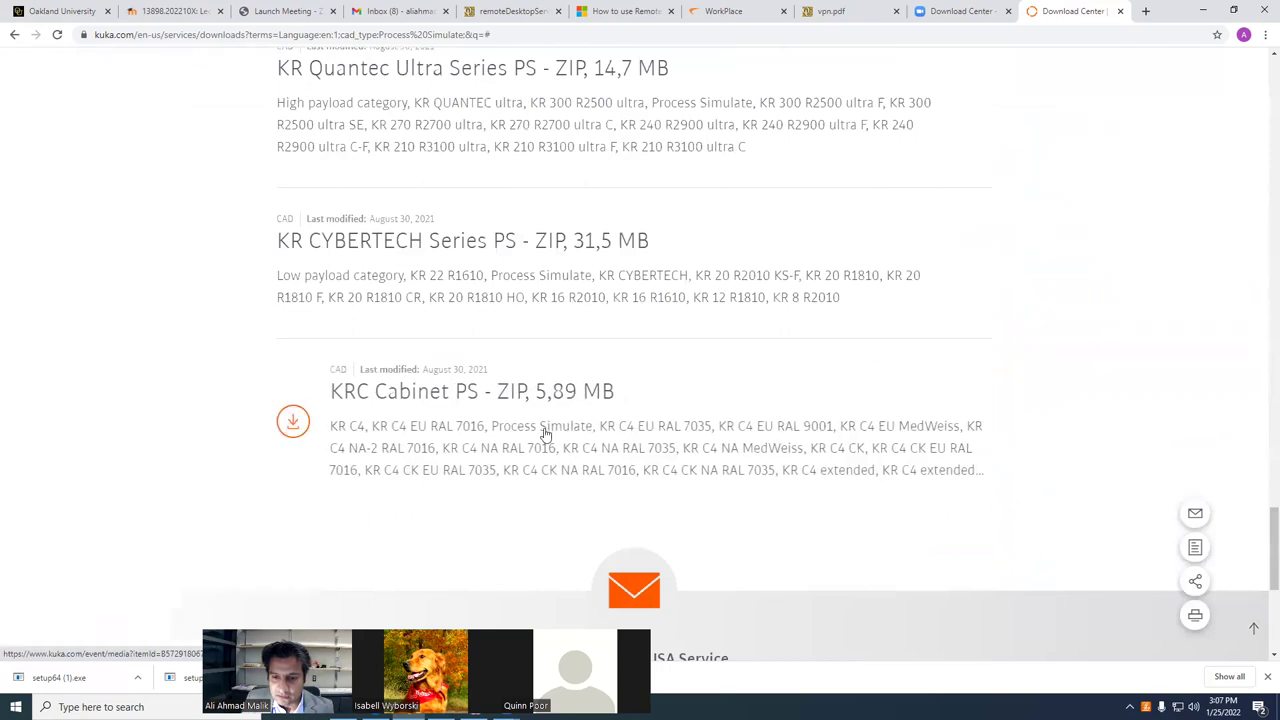
scroll(545, 435, "up", 3)
scroll(541, 433, "down", 7)
scroll(538, 433, "down", 6)
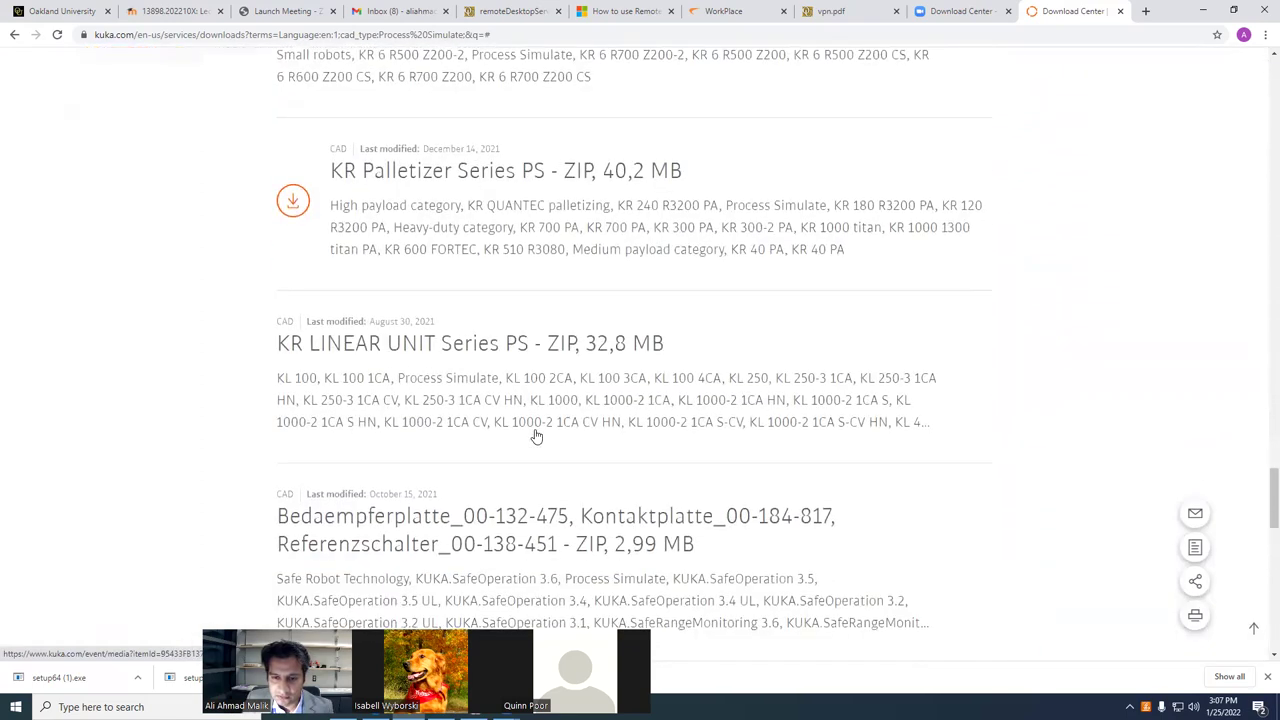
scroll(536, 436, "down", 3)
scroll(536, 436, "down", 1)
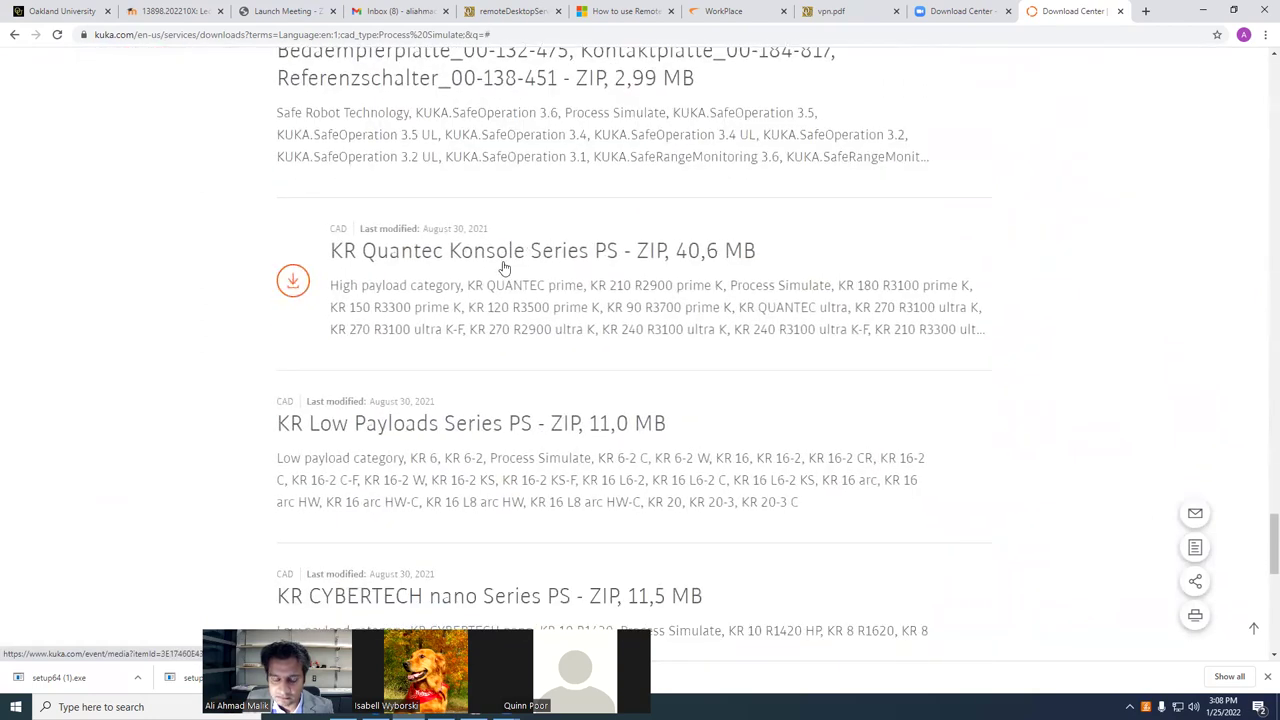
scroll(491, 289, "down", 3)
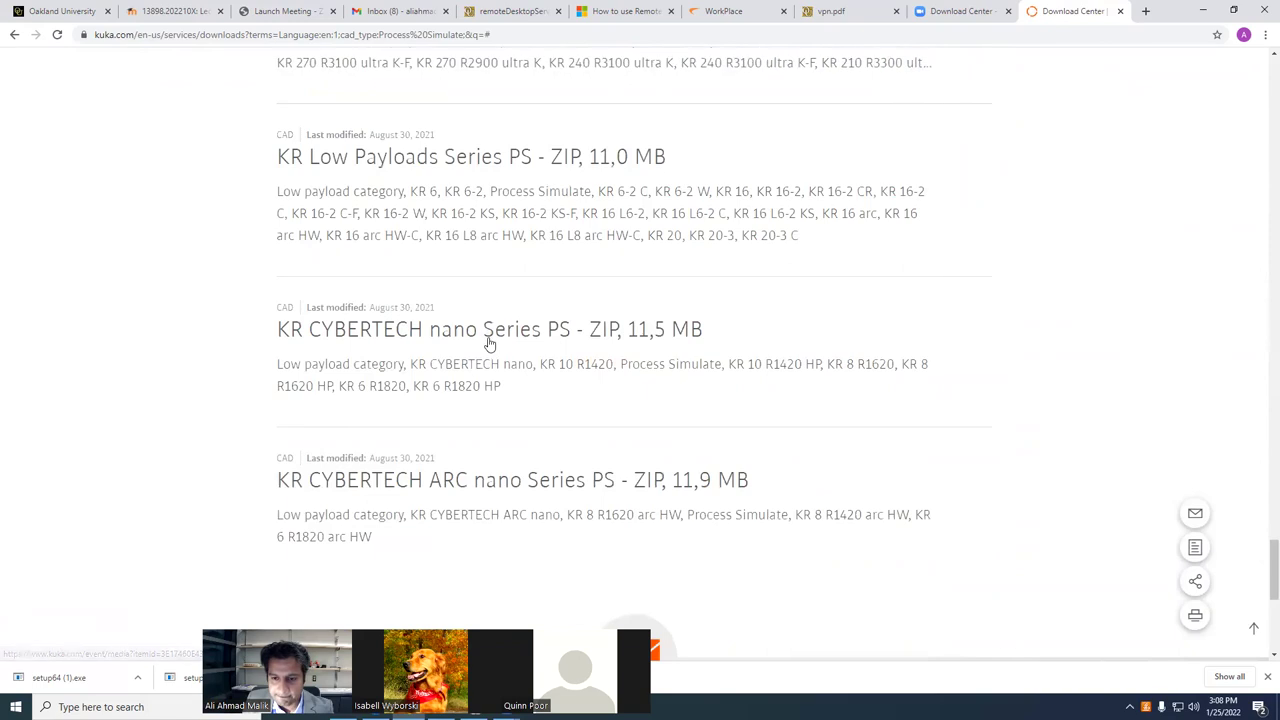
left_click(492, 340)
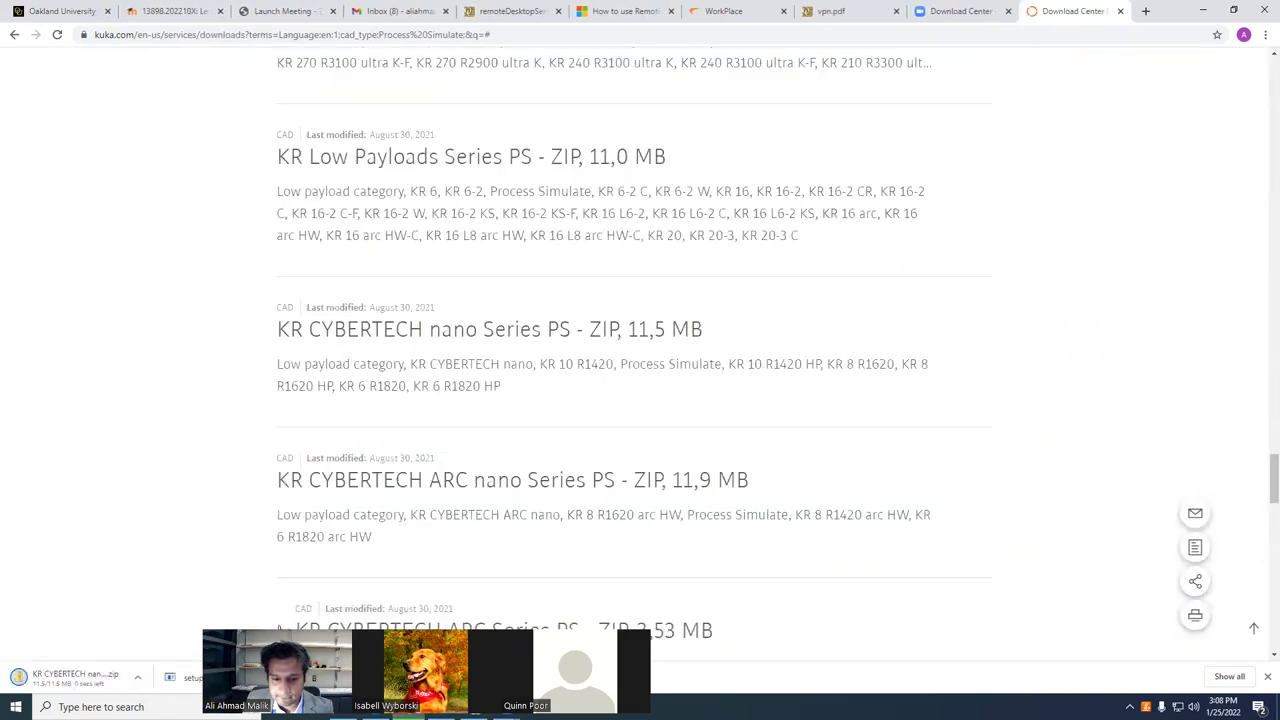
left_click(139, 678)
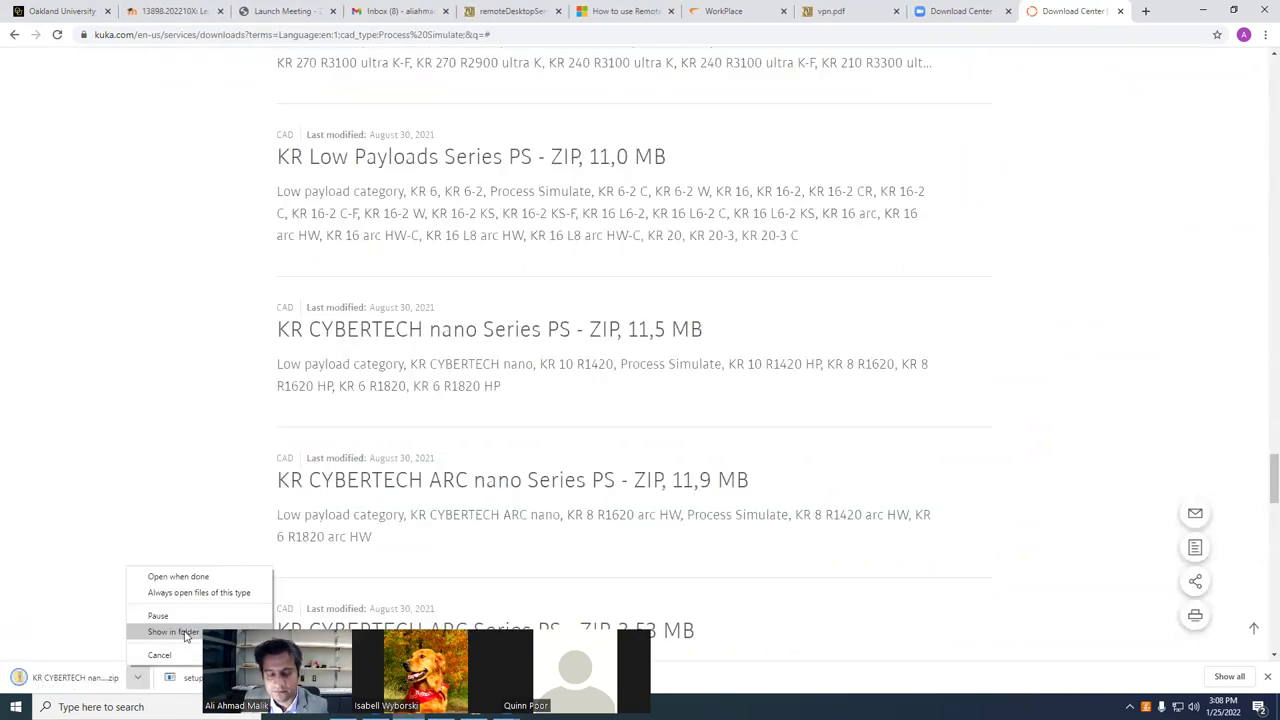
left_click(160, 631)
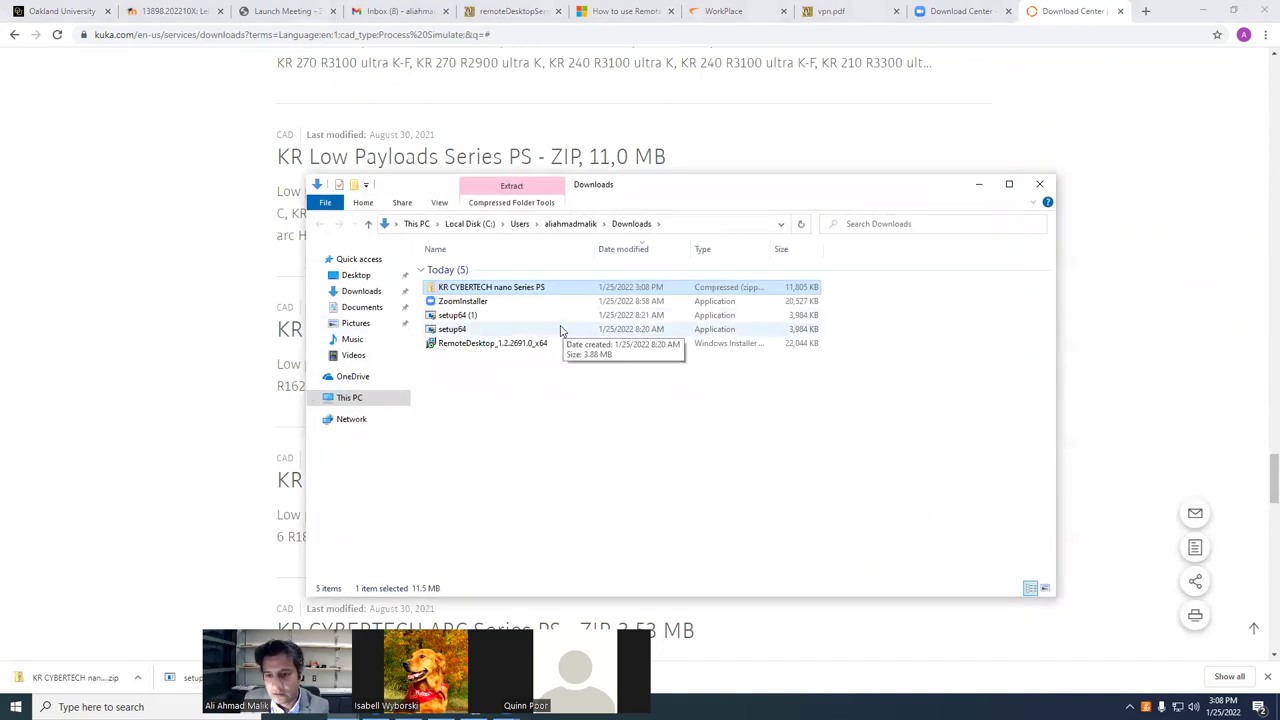
- Look through the Program Files and Program Files (x86) folders on Local Disk (C:)
left_click(350, 398)
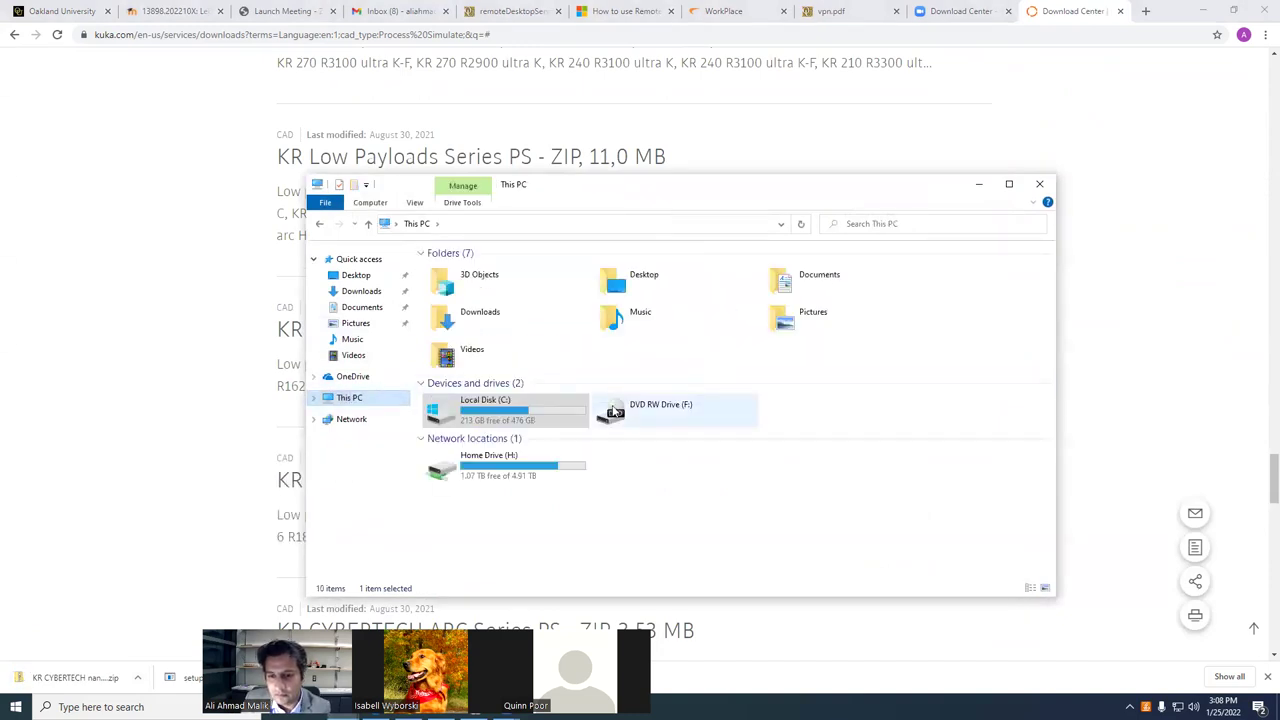
double_click(478, 405)
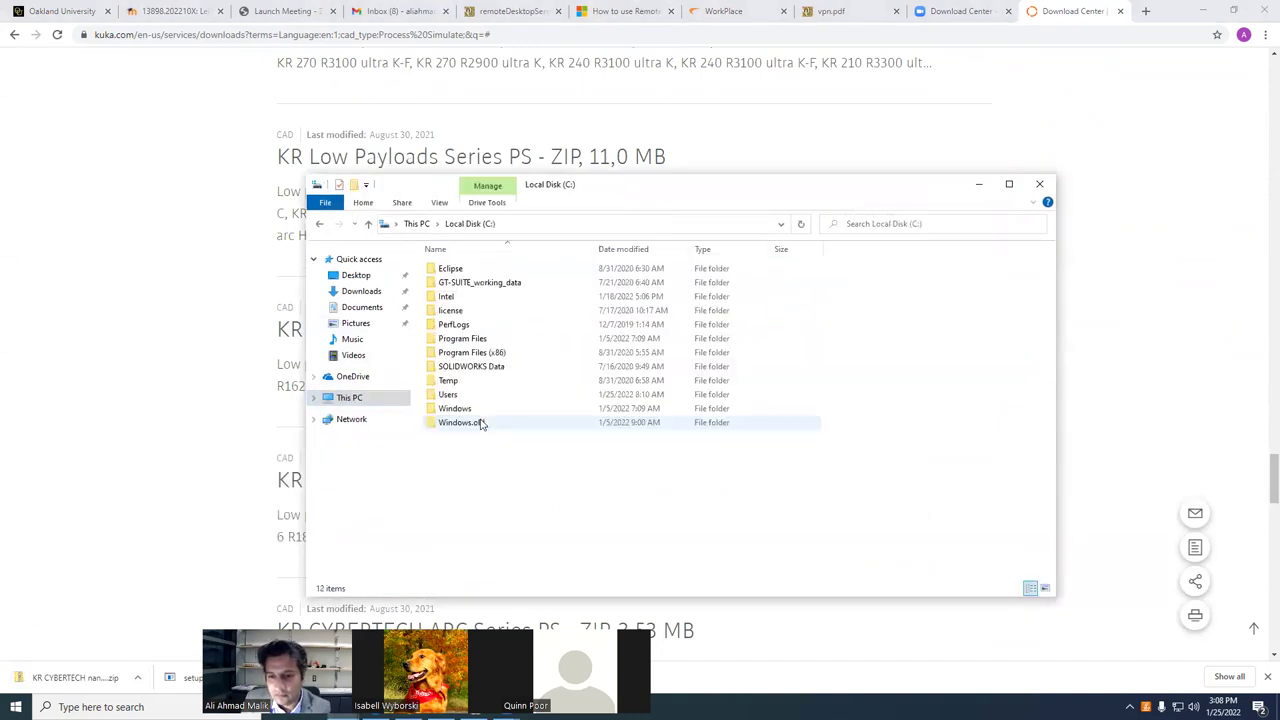
double_click(466, 339)
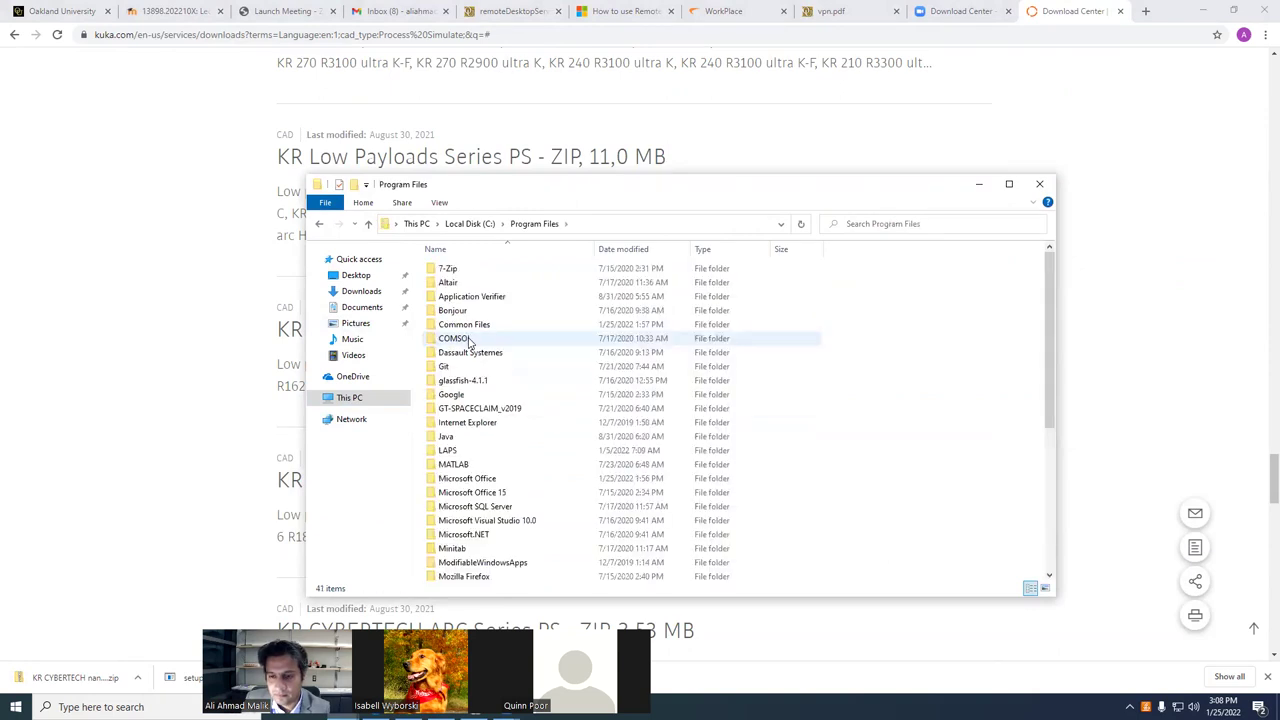
left_click(479, 440)
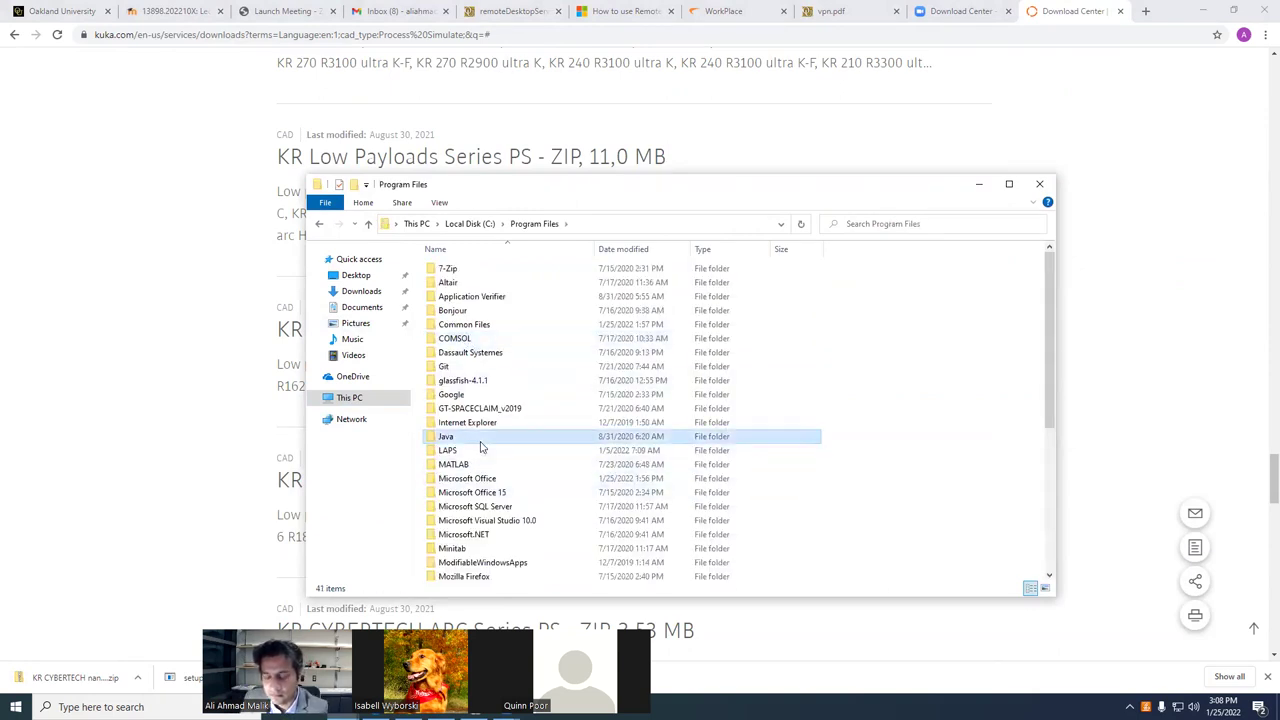
key("alt+Left")
left_click(493, 353)
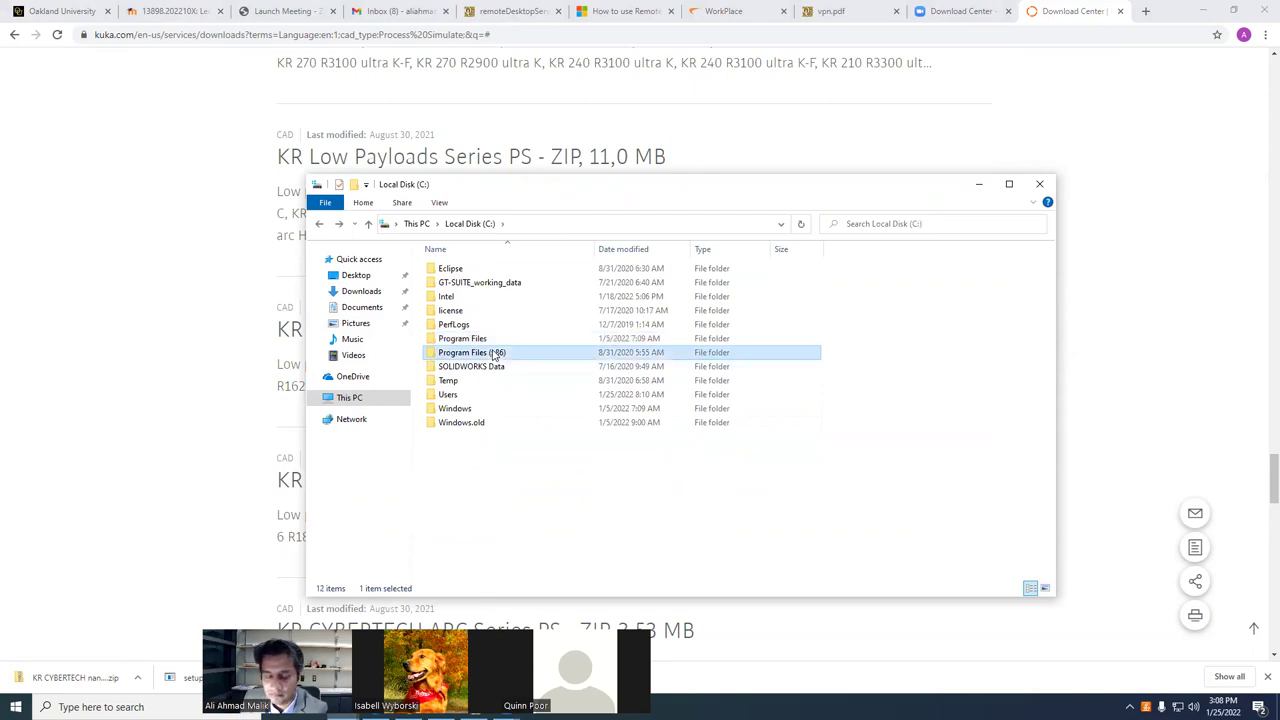
double_click(493, 353)
left_click(475, 380)
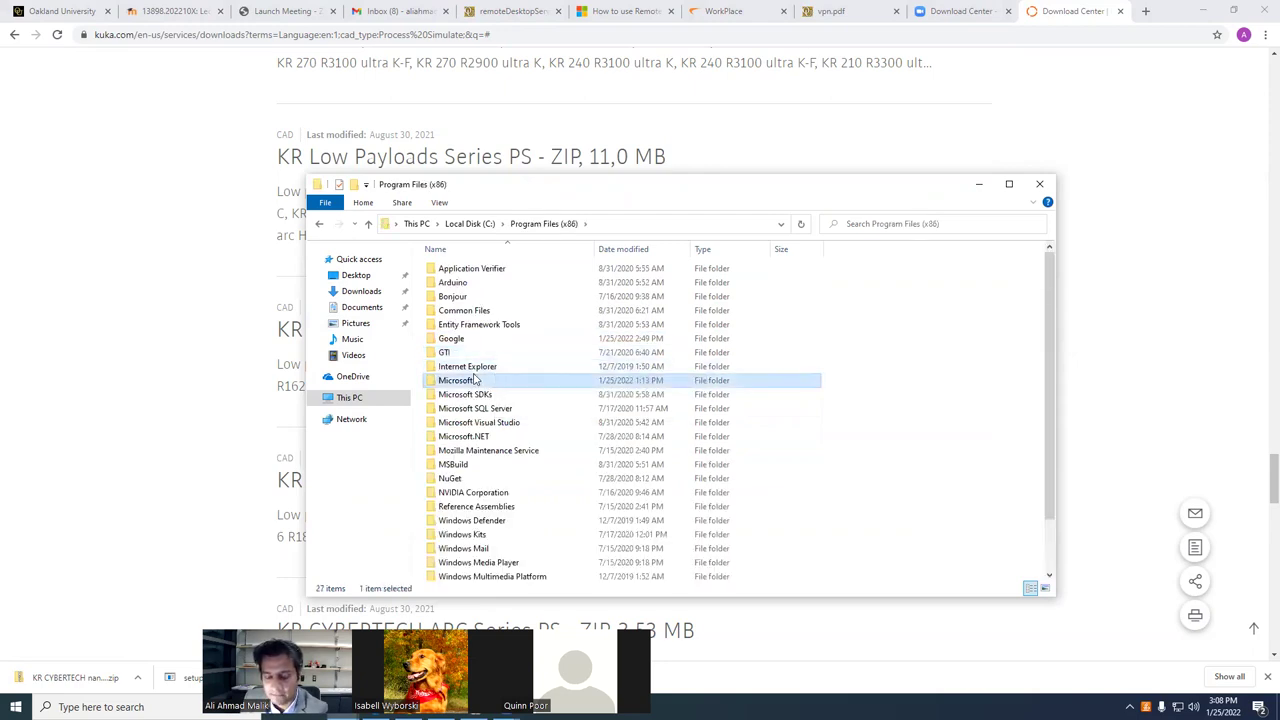
scroll(515, 440, "down", 2)
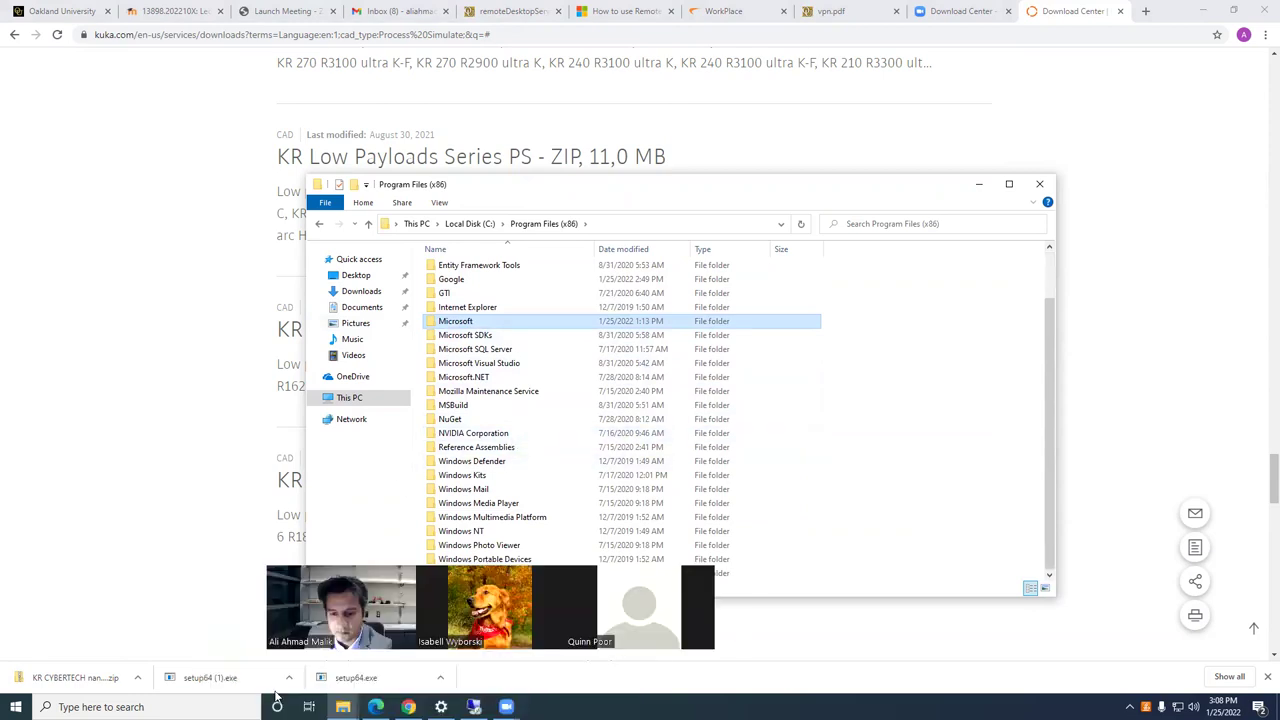
- Check the top-level folders of Local Disk (C:) in the other File Explorer window and minimize both Explorer windows
left_click(342, 706)
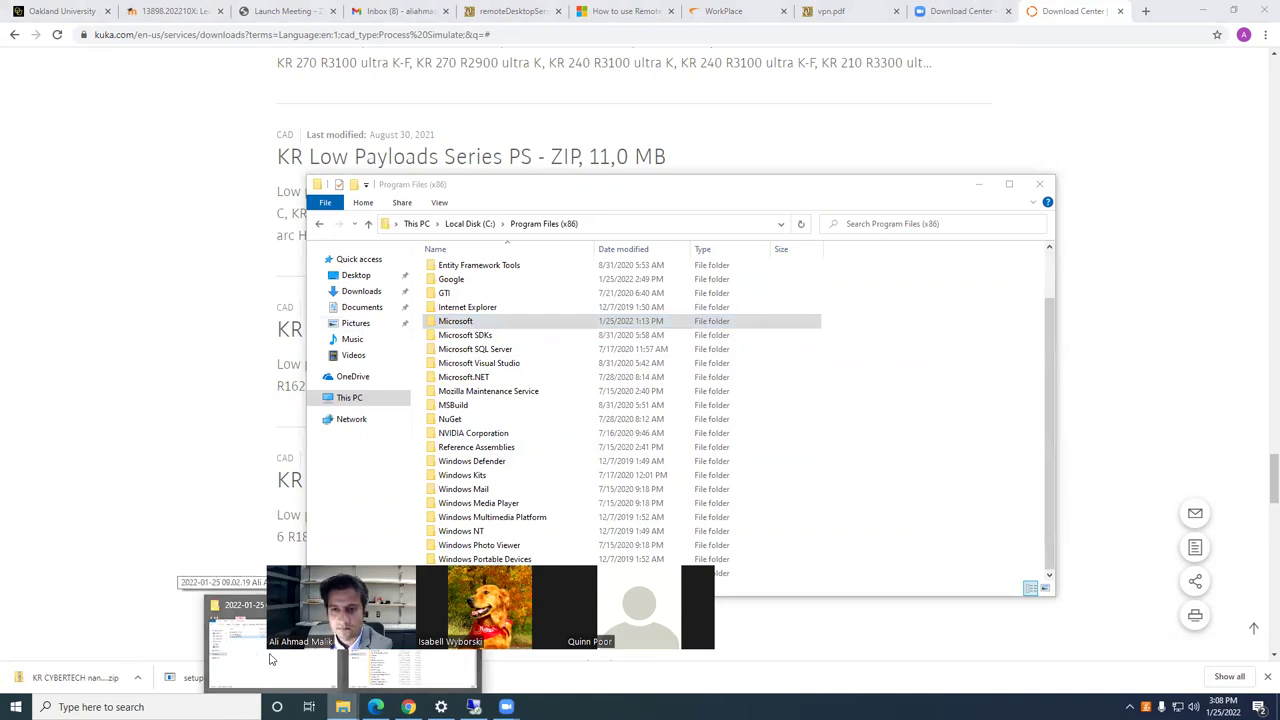
left_click(314, 363)
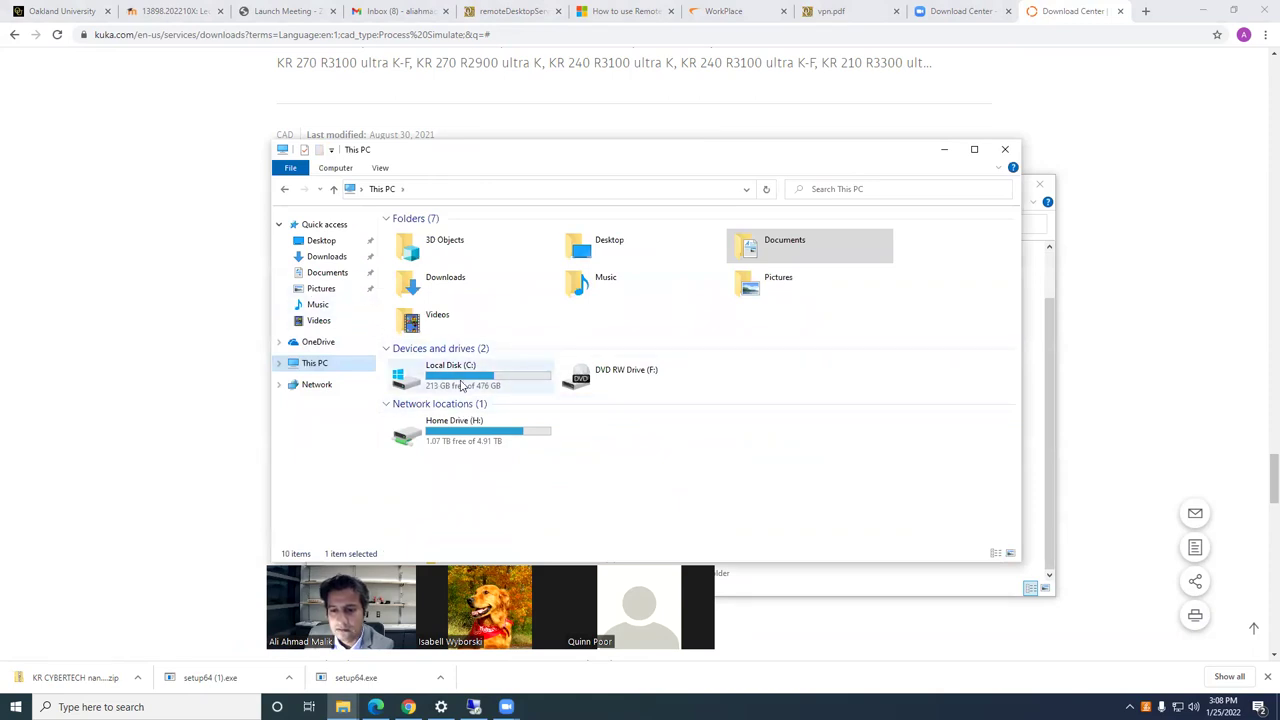
double_click(462, 388)
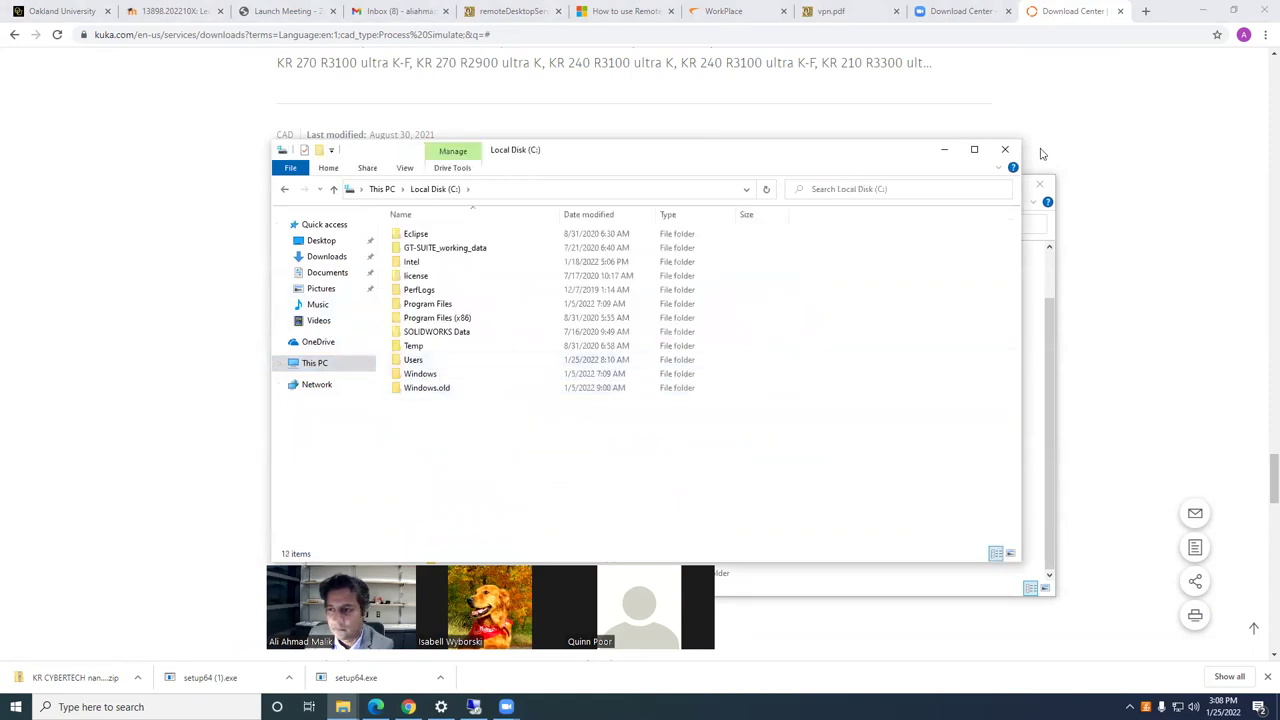
left_click(943, 150)
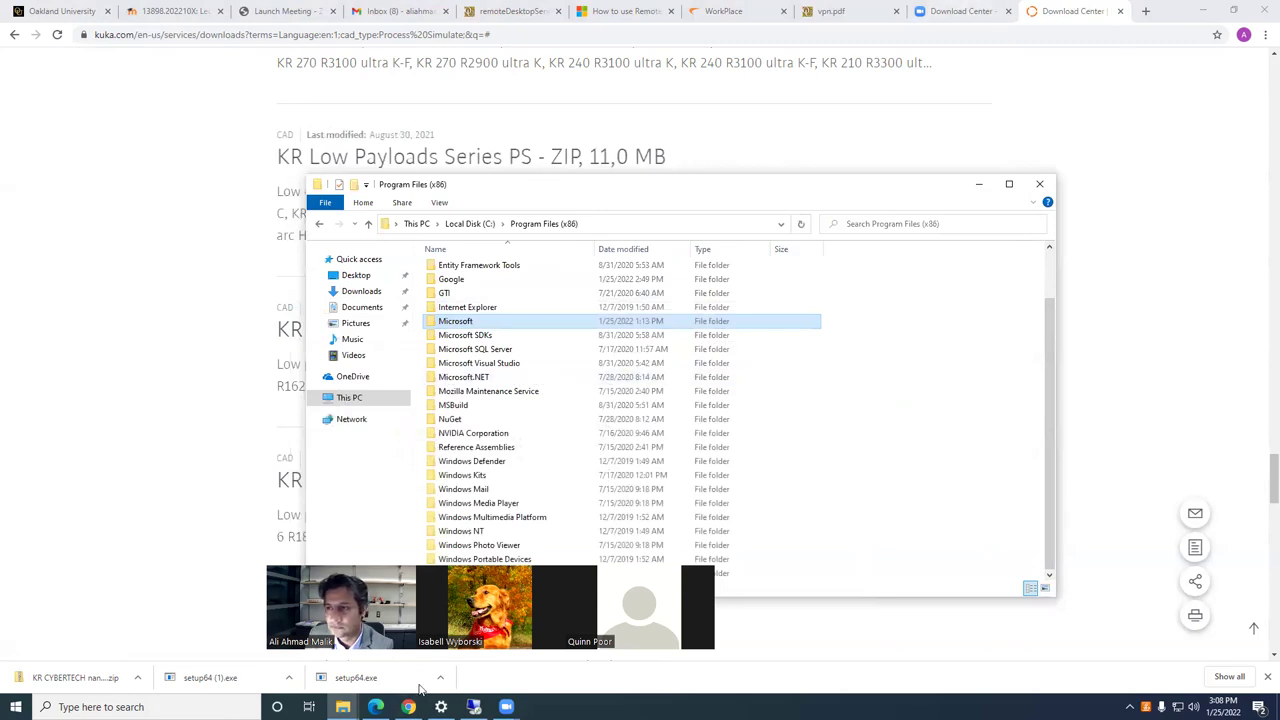
left_click(978, 184)
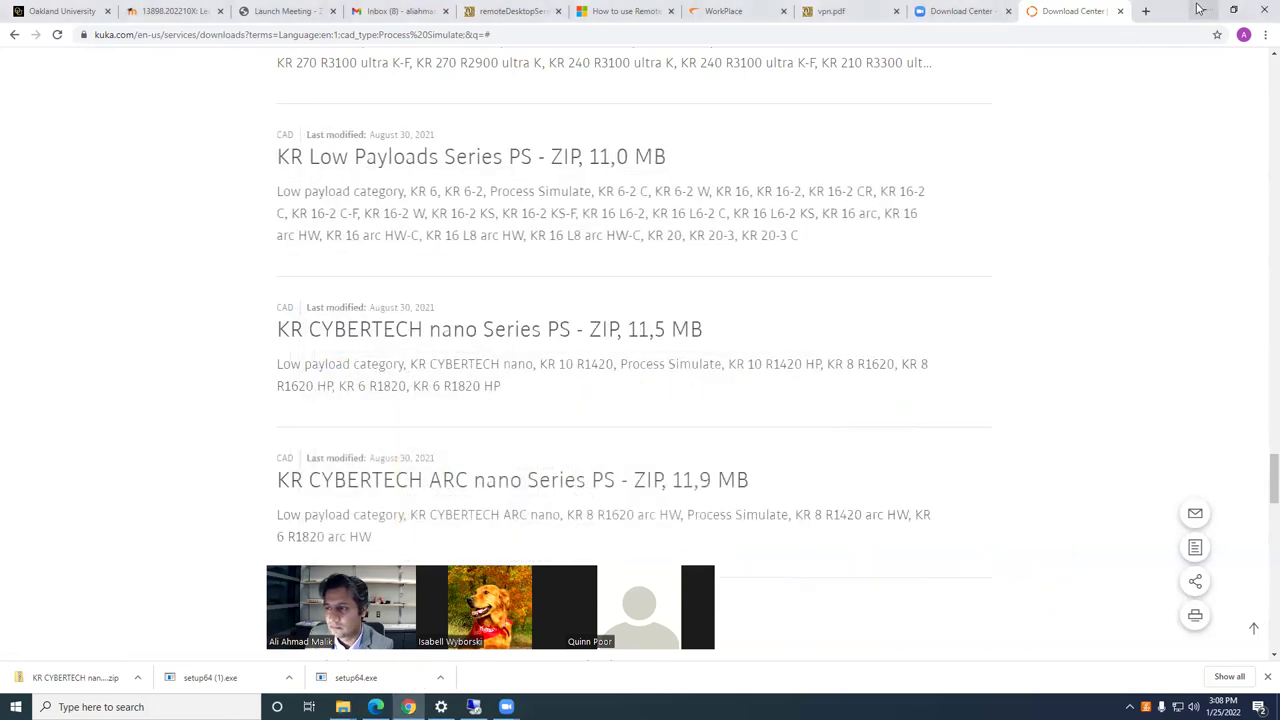
- Minimize the browser and return to Process Simulate in the full-screen remote desktop session
left_click(1203, 10)
double_click(860, 107)
left_click(20, 25)
left_click(240, 8)
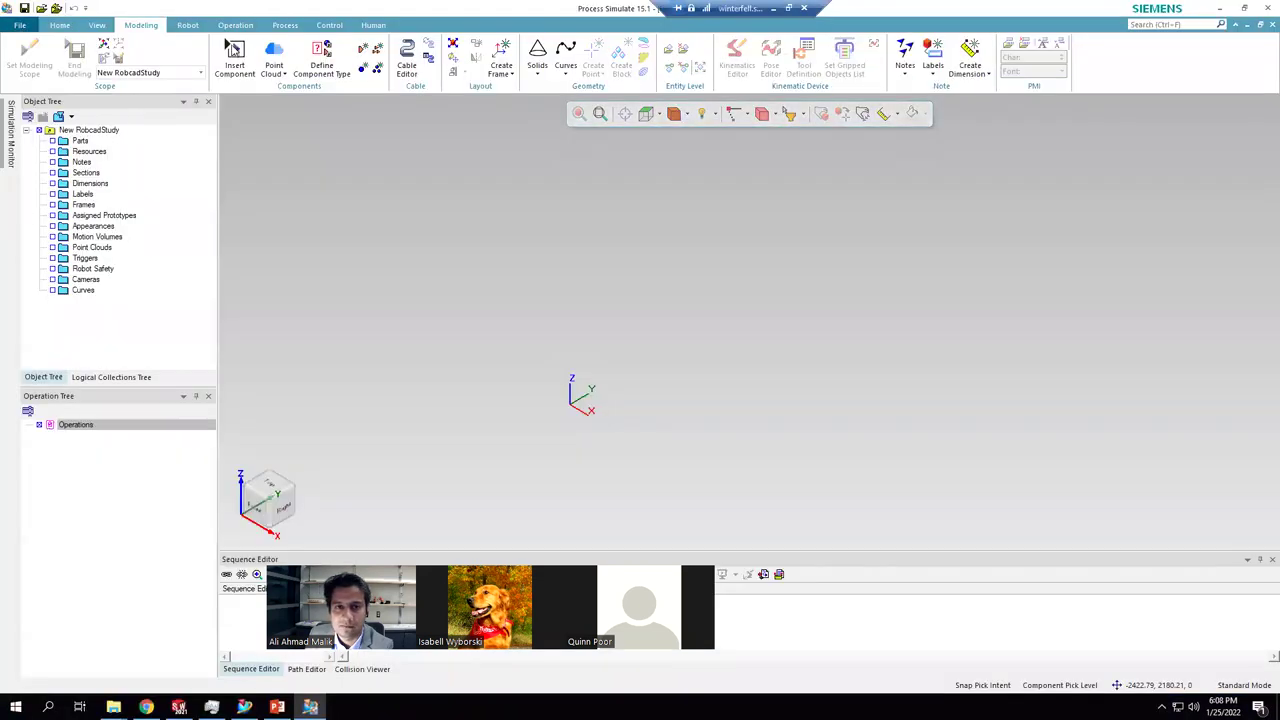
- Browse to the Robots folder of the Library in the Insert Component dialog and close the dialog without inserting anything
left_click(234, 55)
left_click(654, 232)
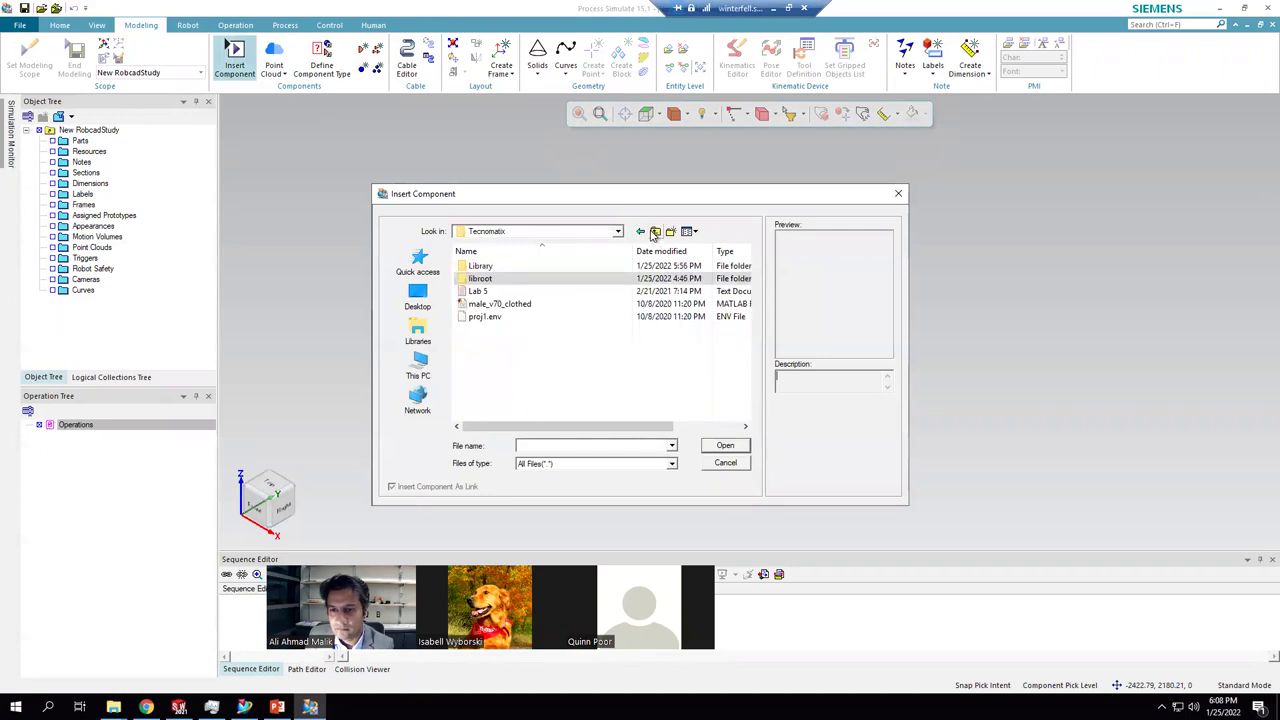
double_click(481, 266)
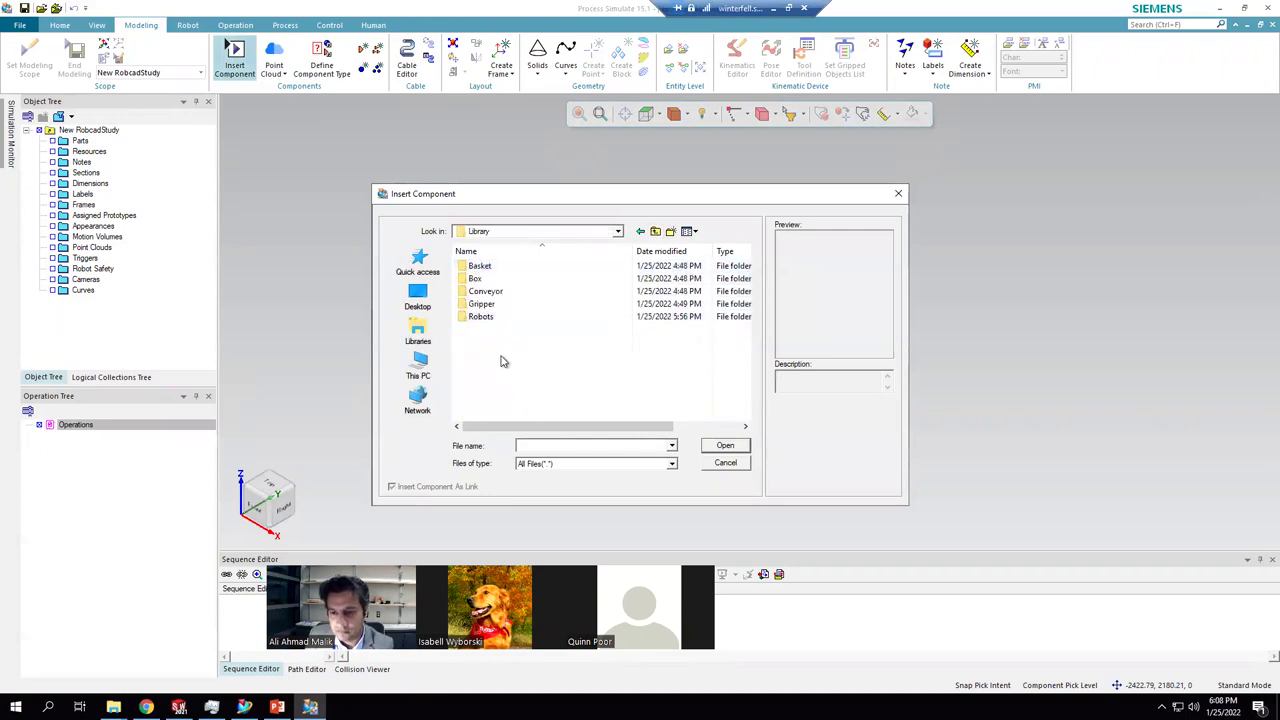
right_click(502, 338)
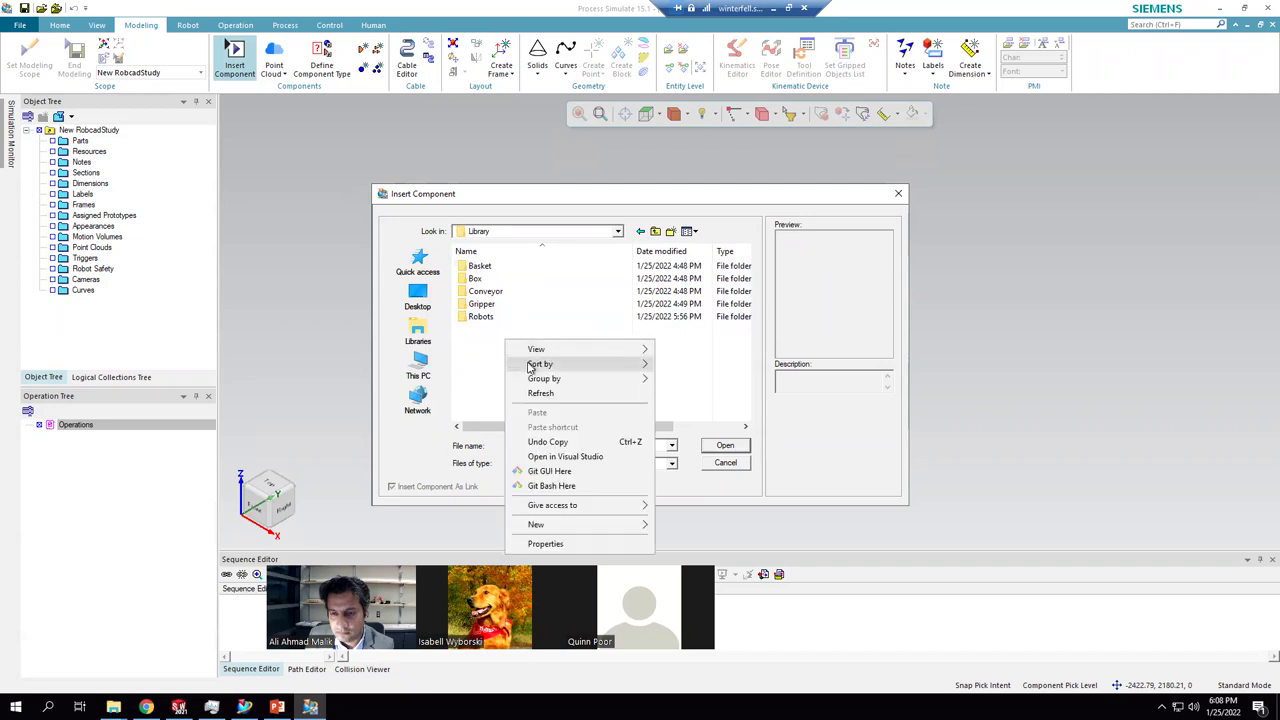
left_click(483, 337)
double_click(484, 317)
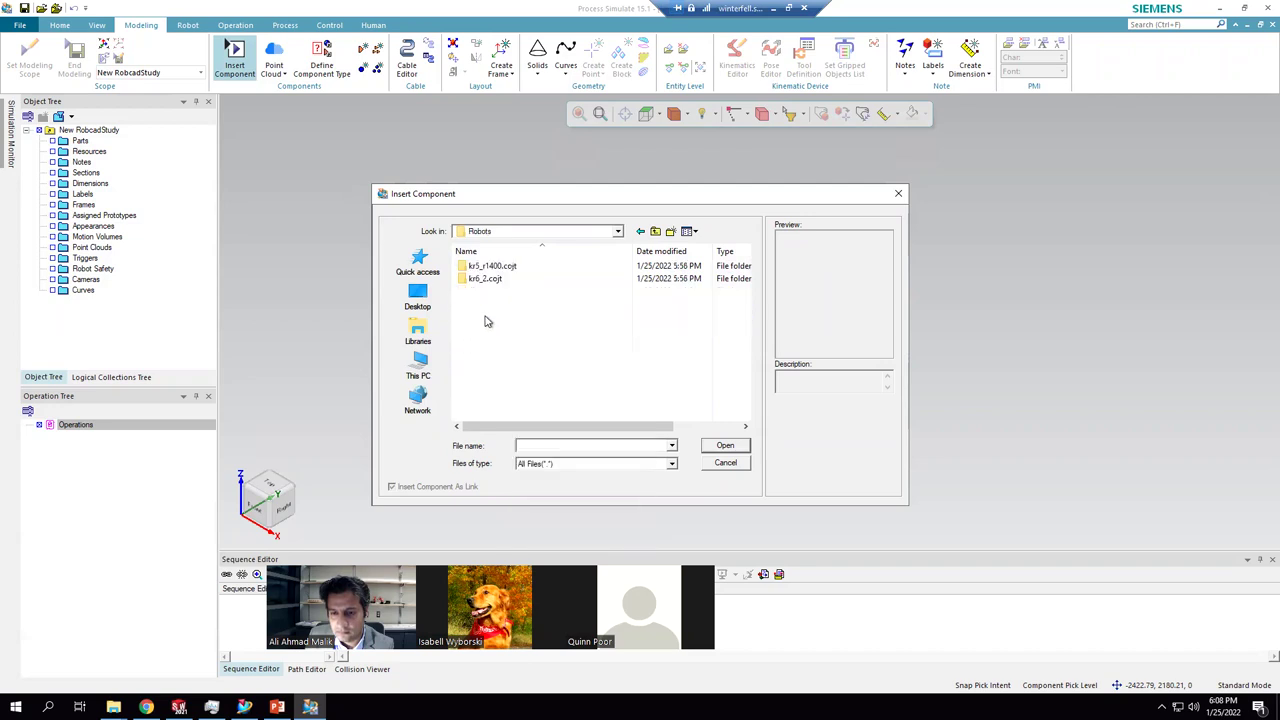
left_click_drag(866, 195, 1003, 140)
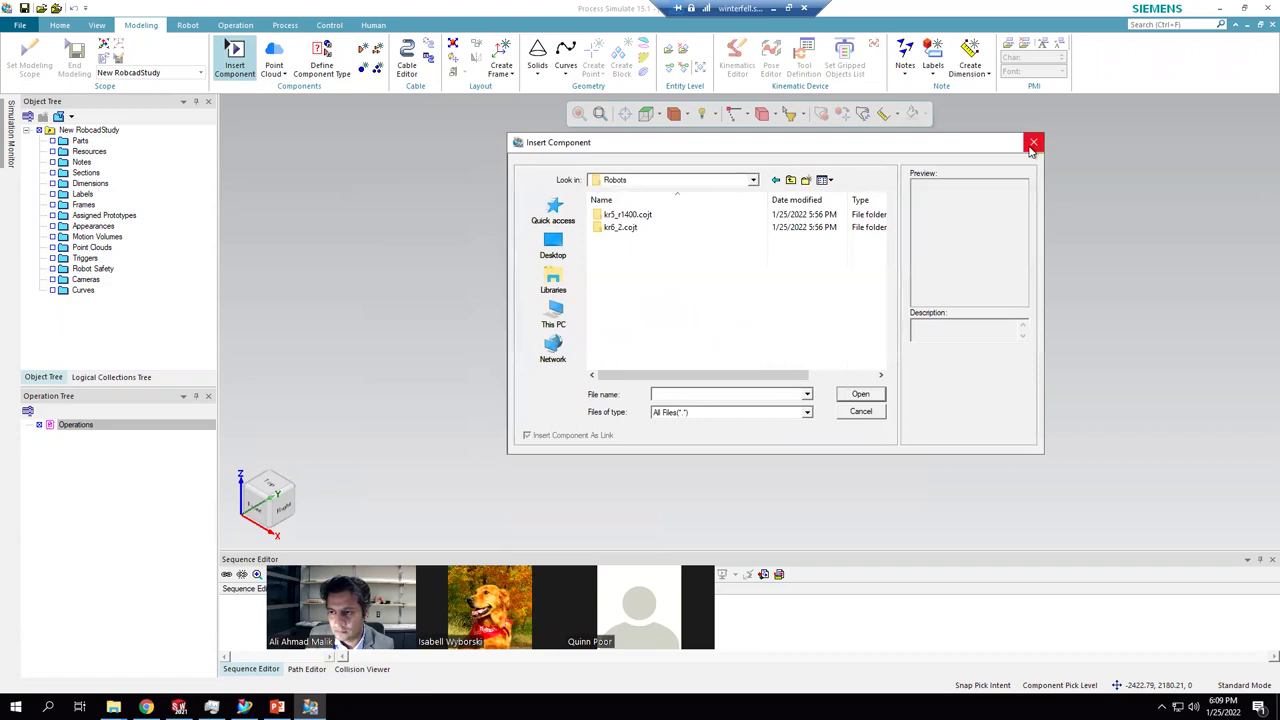
left_click(1035, 139)
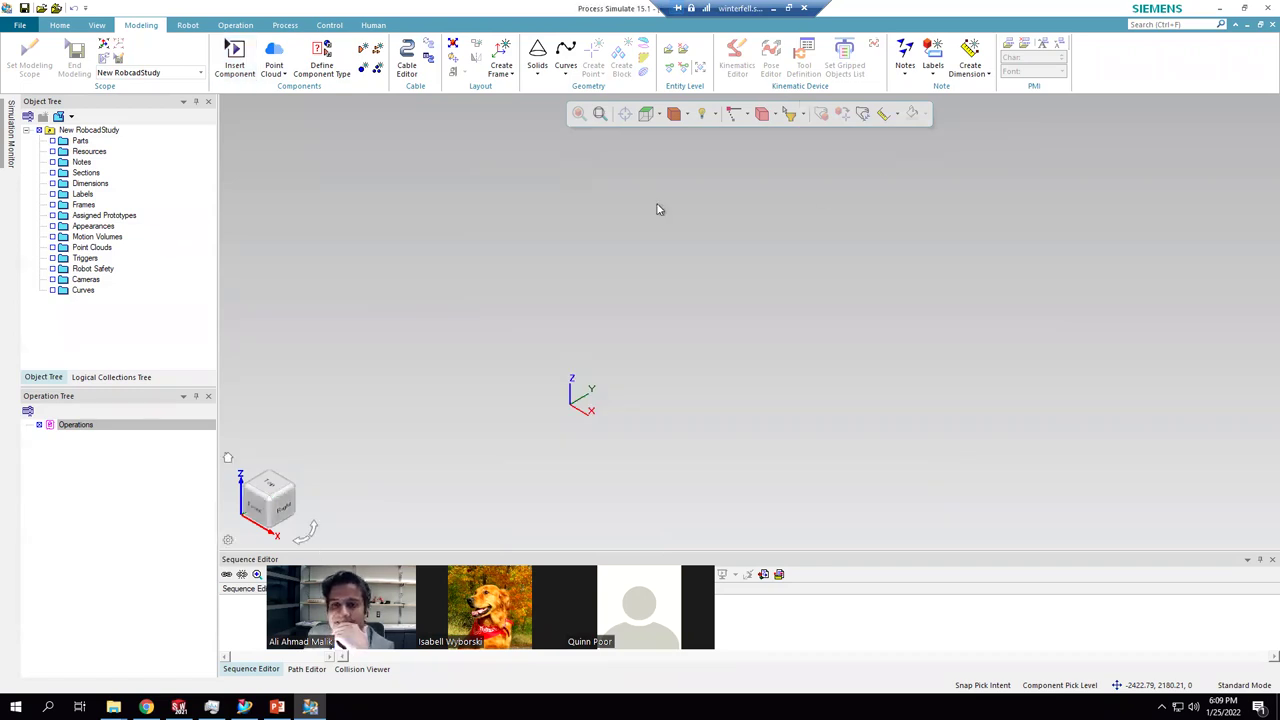
- Take the remote session out of full screen and browse to the Library's Robots folder in the Insert Component dialog
key("ctrl+alt+Break")
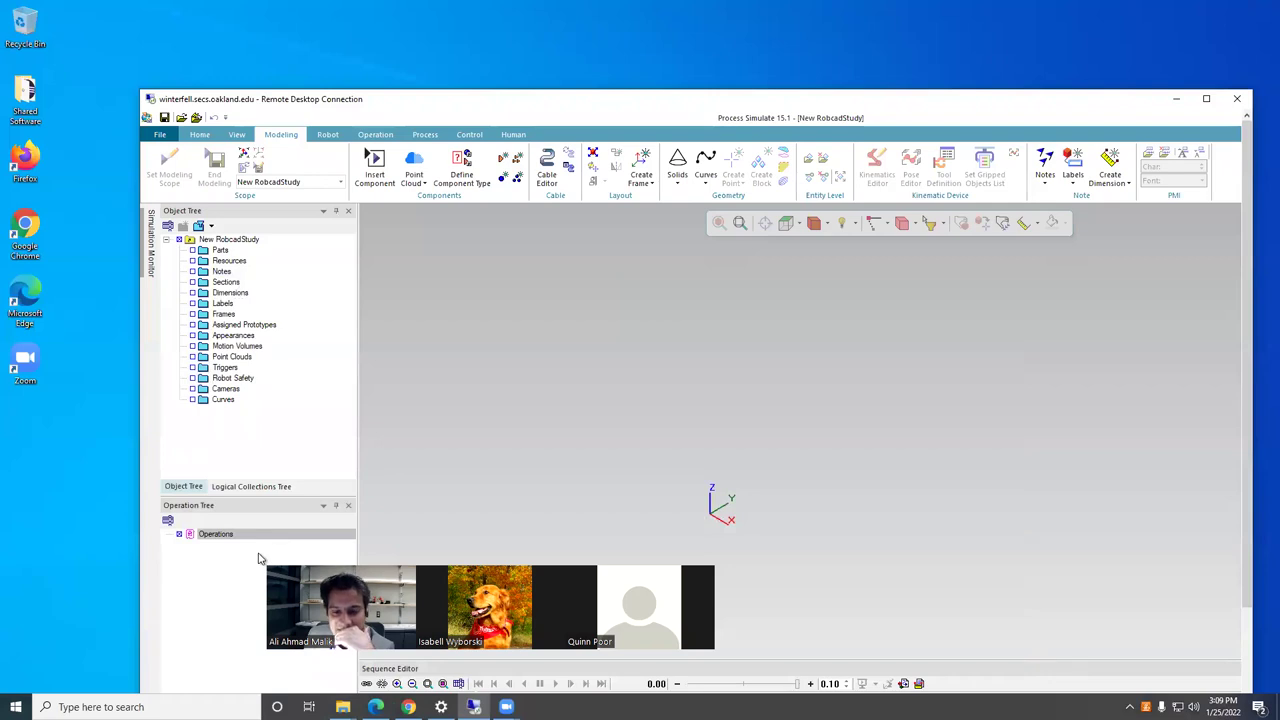
left_click(342, 707)
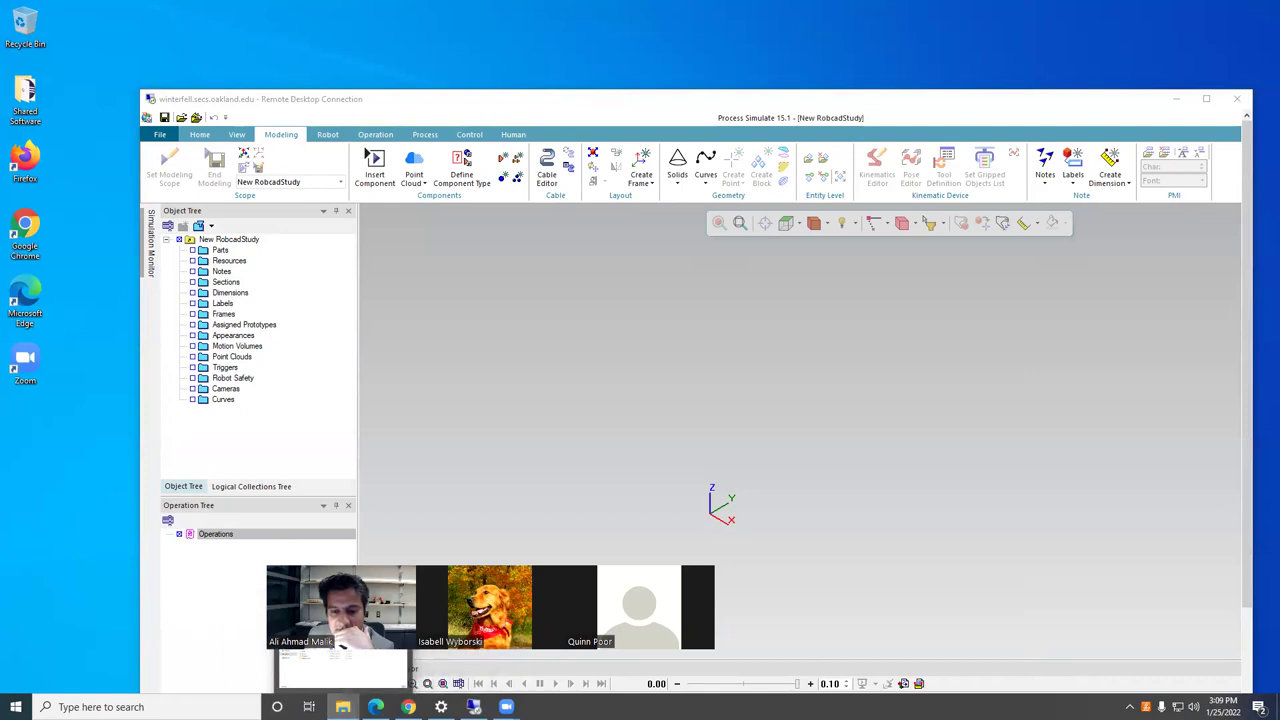
left_click(372, 172)
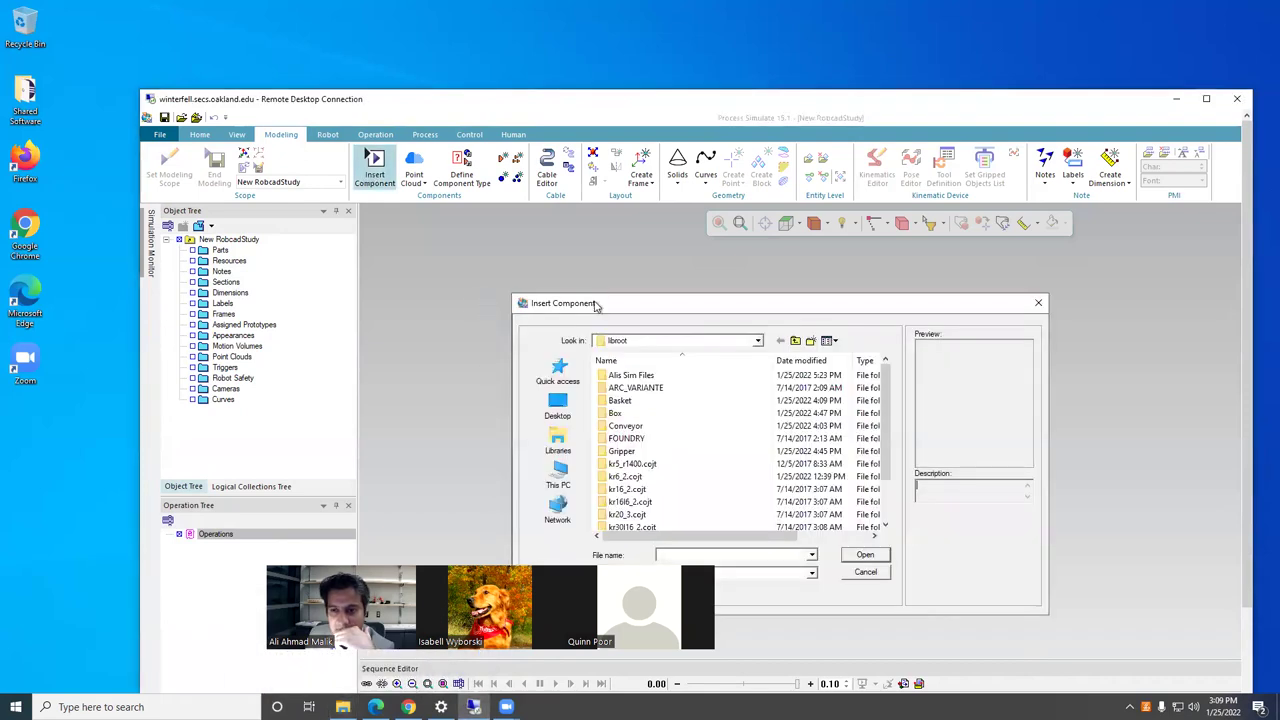
left_click(743, 341)
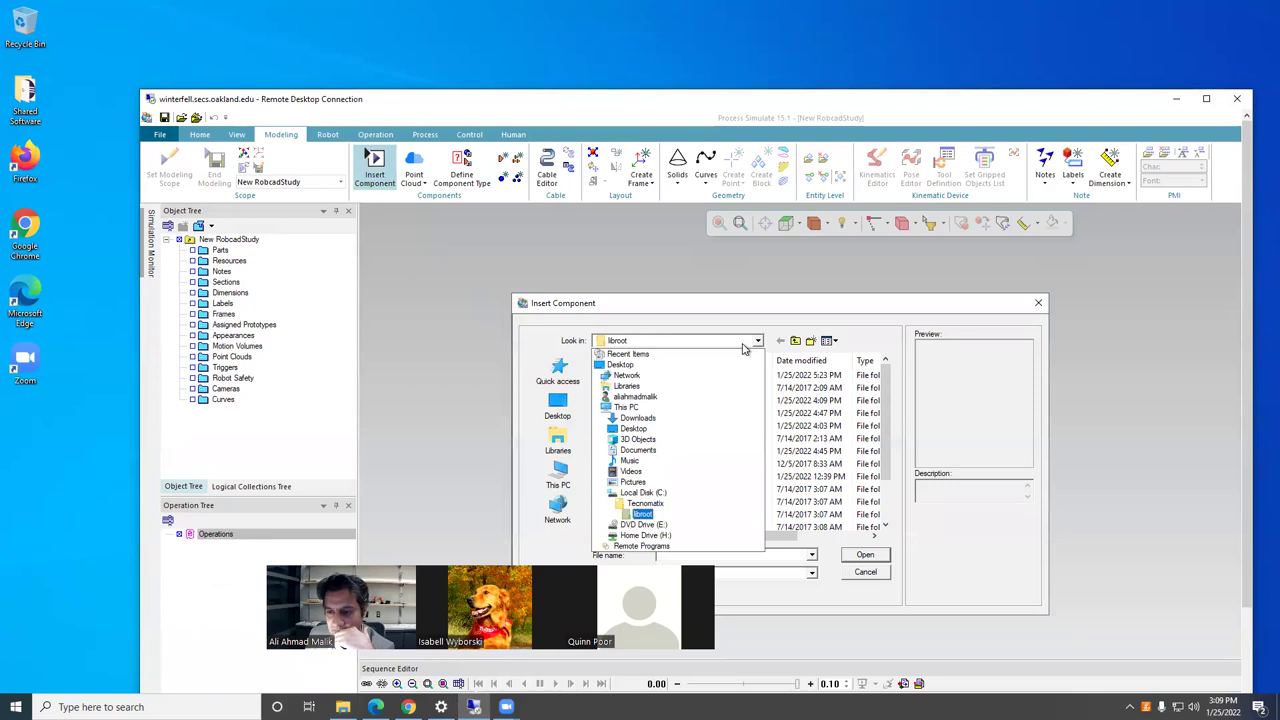
left_click(703, 519)
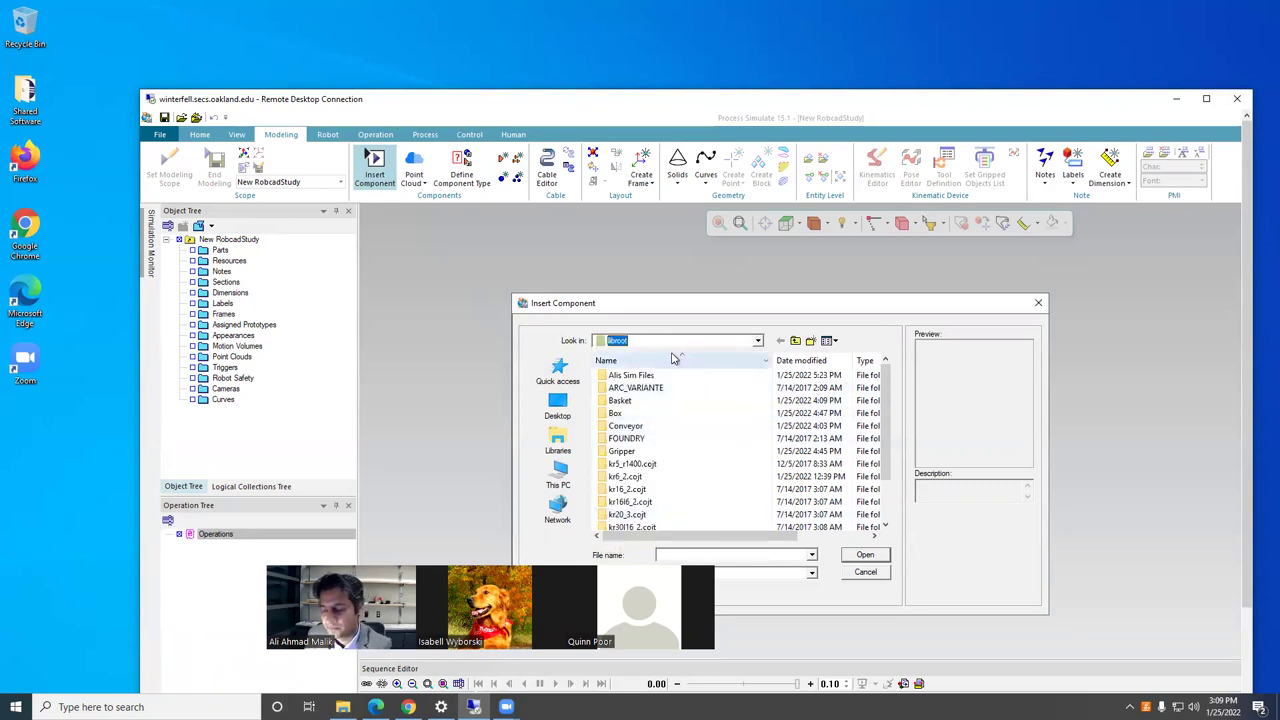
key("BackSpace")
double_click(629, 378)
double_click(634, 426)
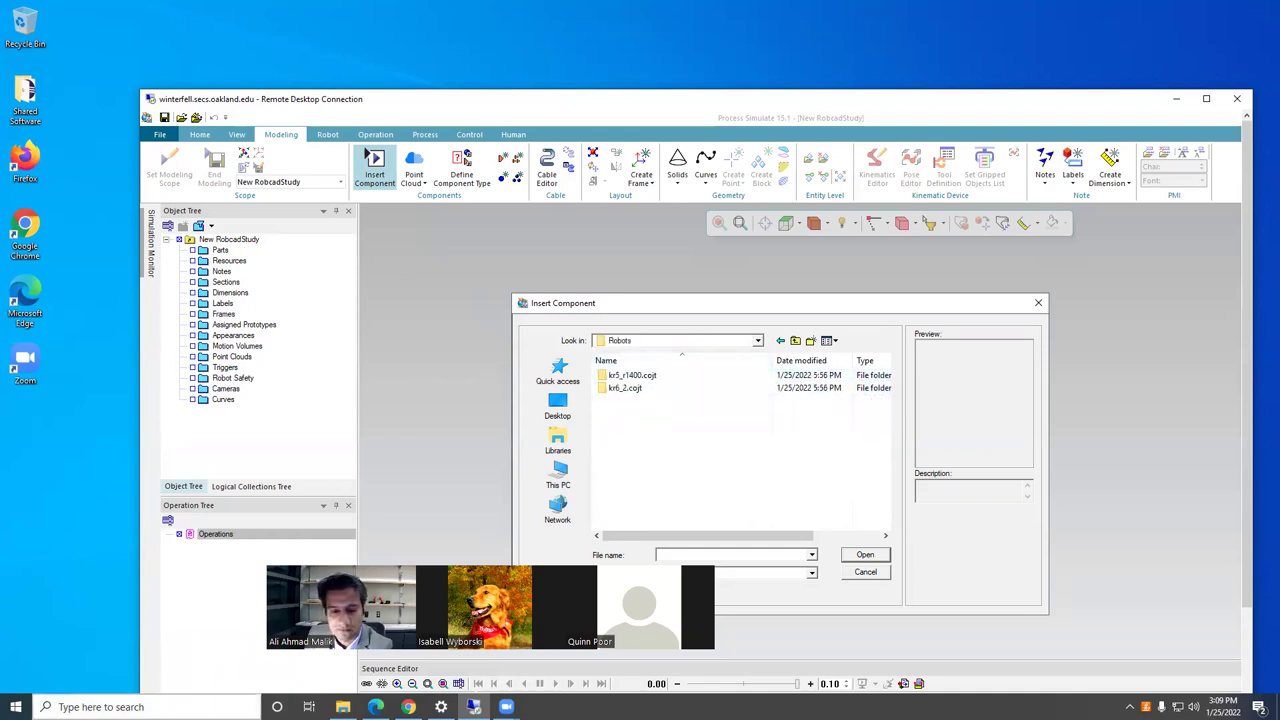
- Copy the KR CYBERTECH nano Series PS ZIP from the local Downloads folder and minimize File Explorer
left_click(343, 707)
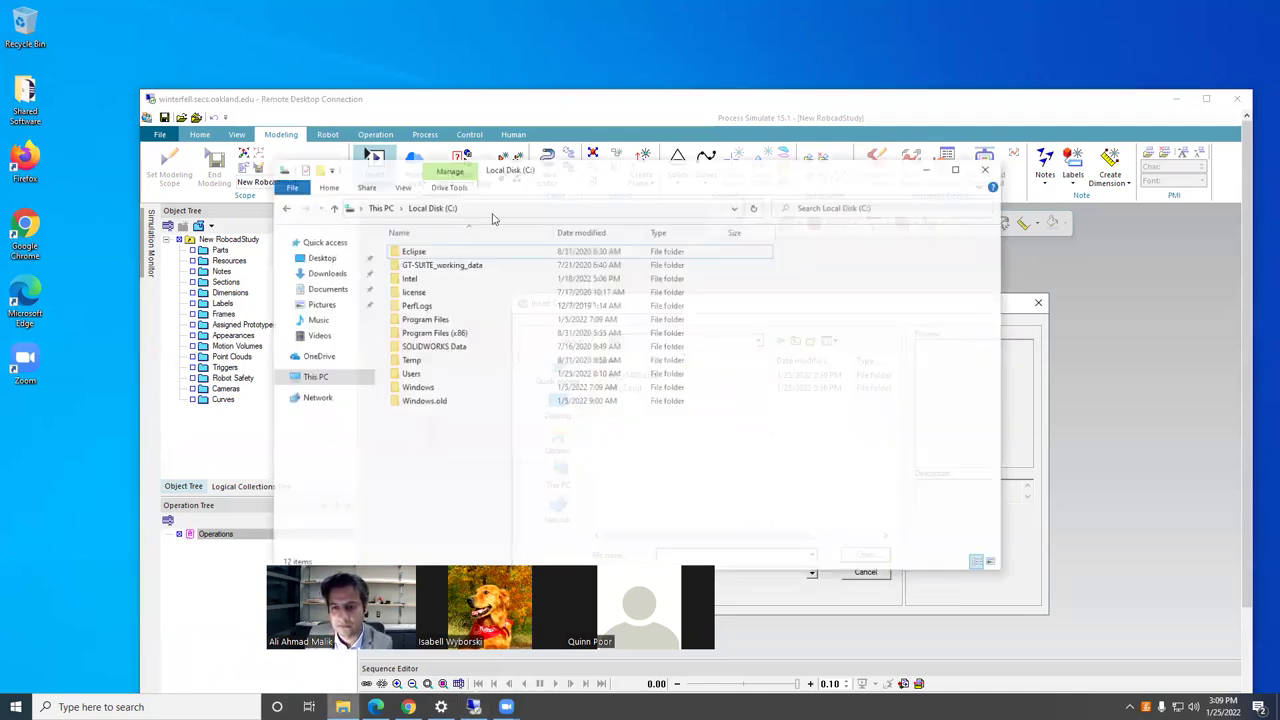
left_click(327, 256)
left_click(415, 252)
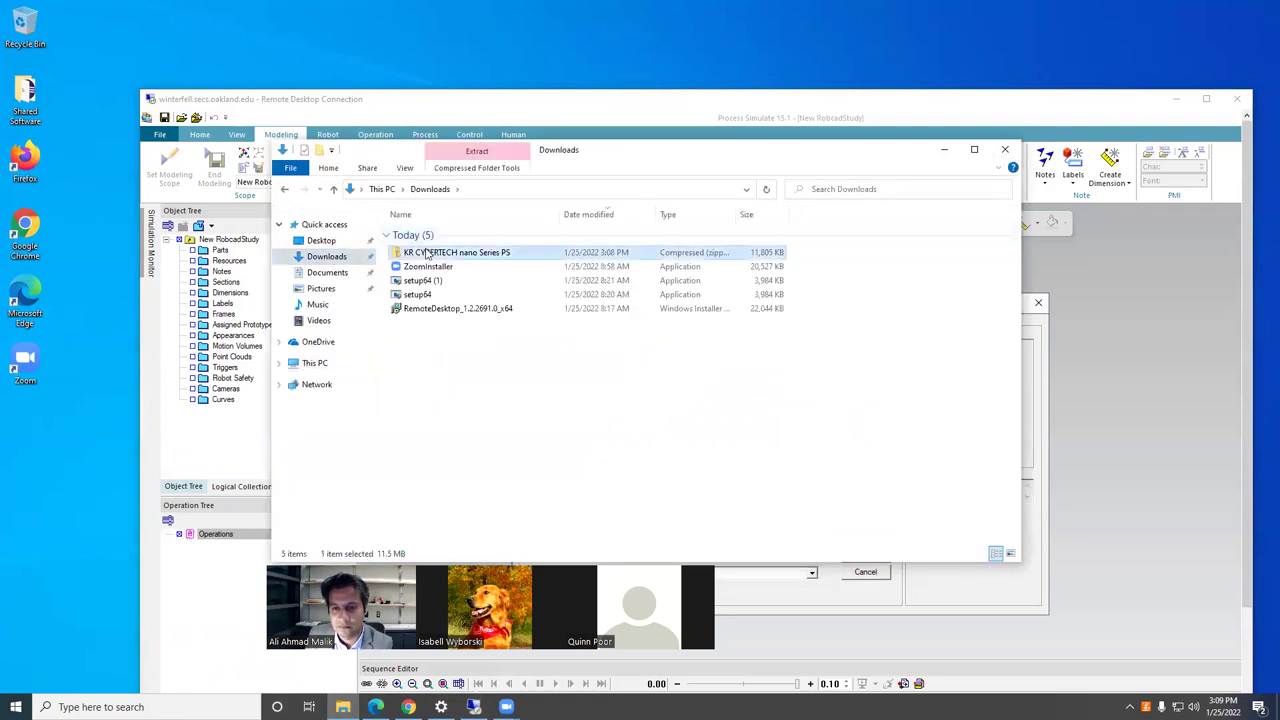
right_click(428, 252)
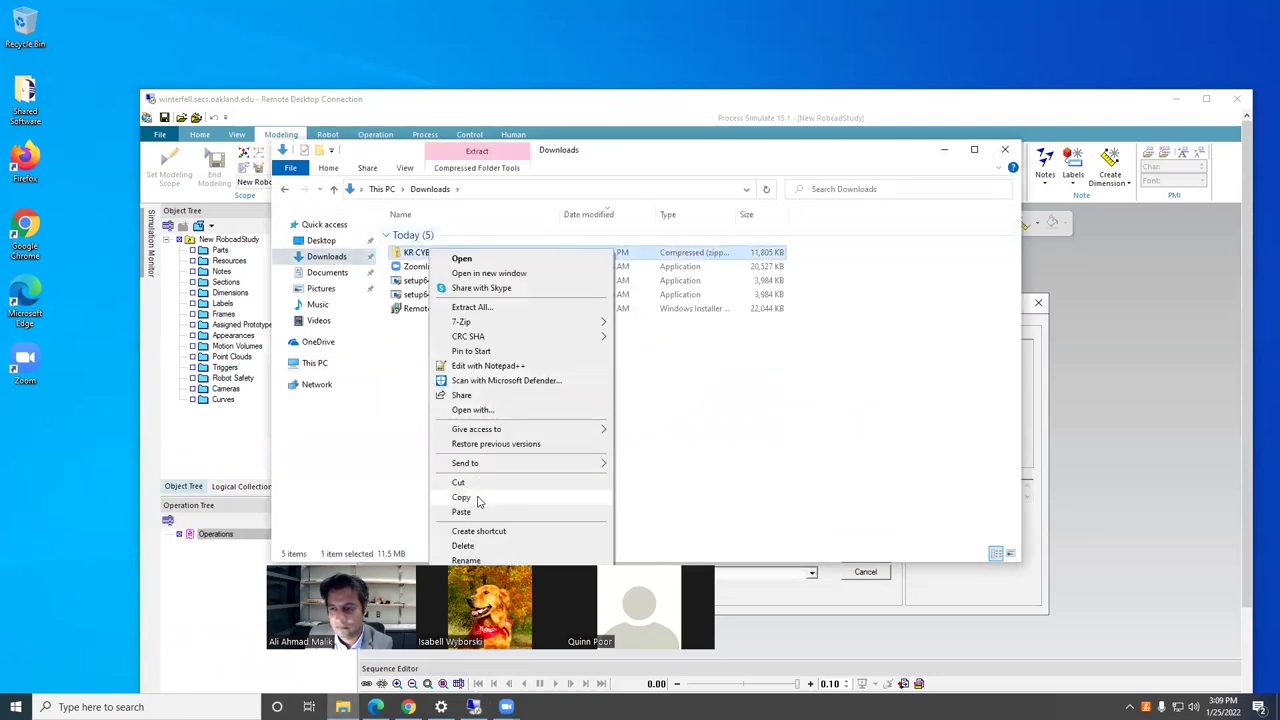
left_click(478, 500)
left_click(944, 149)
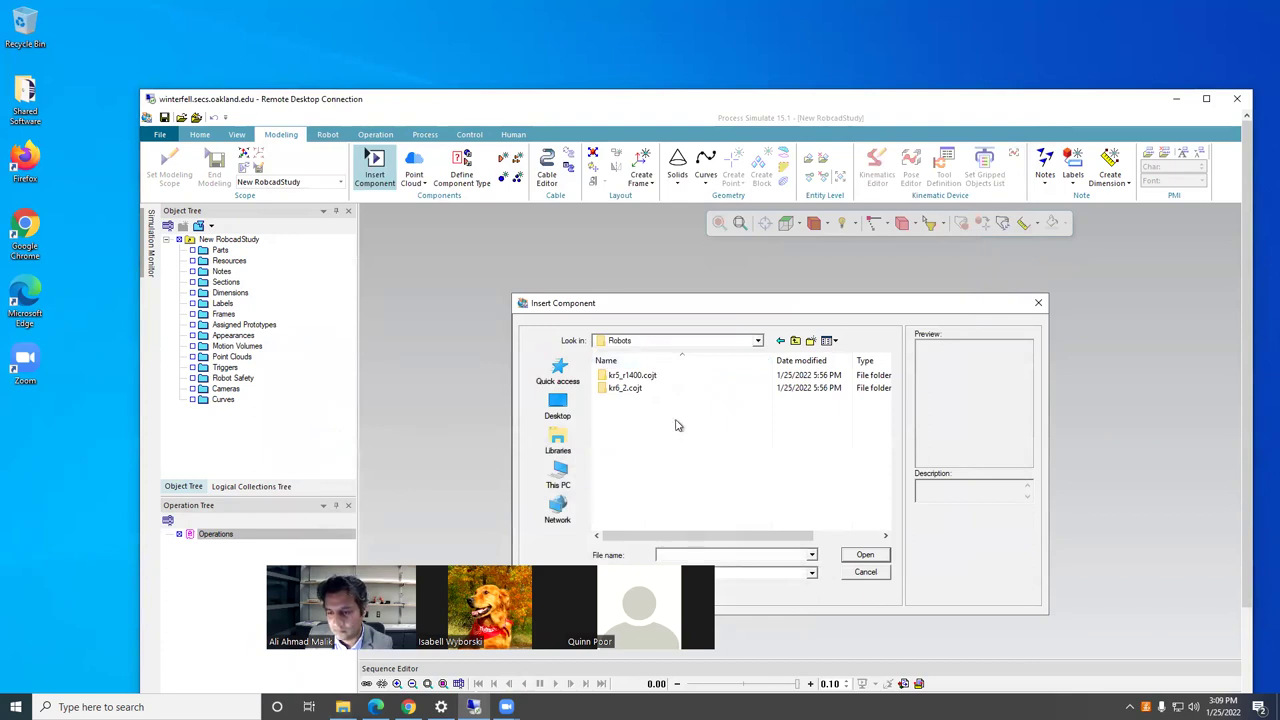
- Try to paste the copied ZIP into the Robots folder within the Insert Component dialog
right_click(656, 420)
left_click(626, 438)
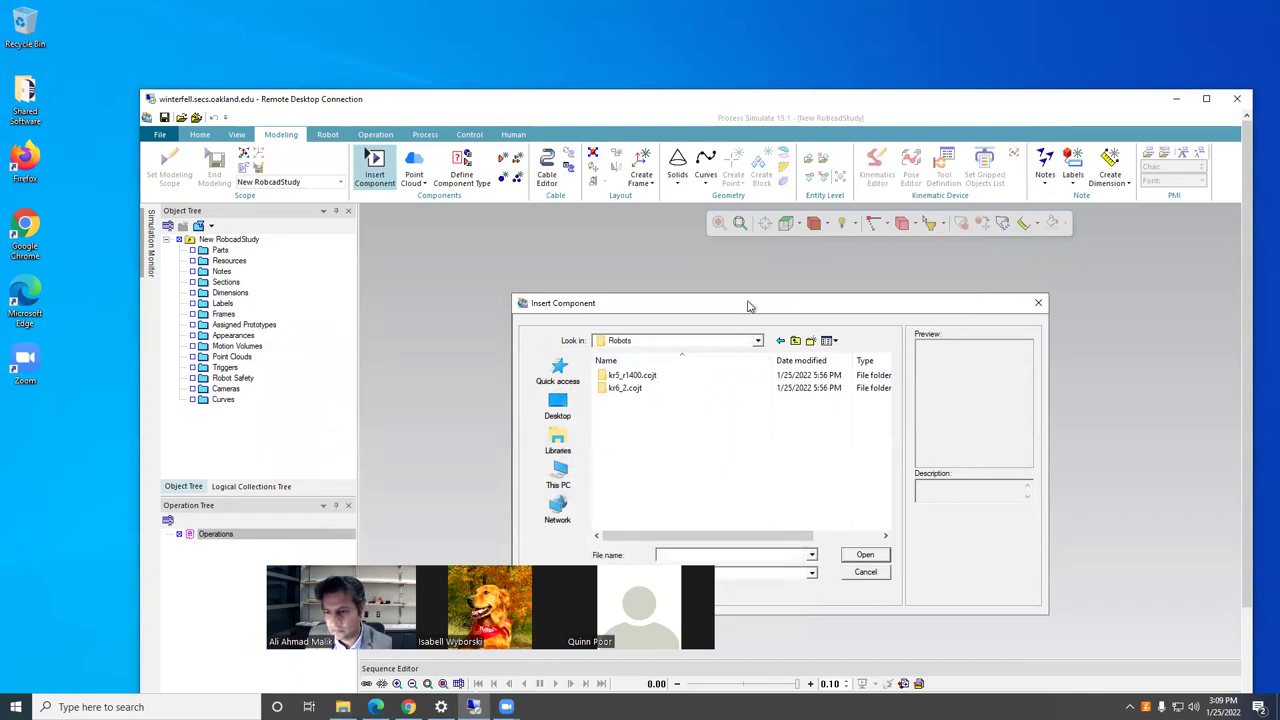
left_click_drag(749, 306, 722, 207)
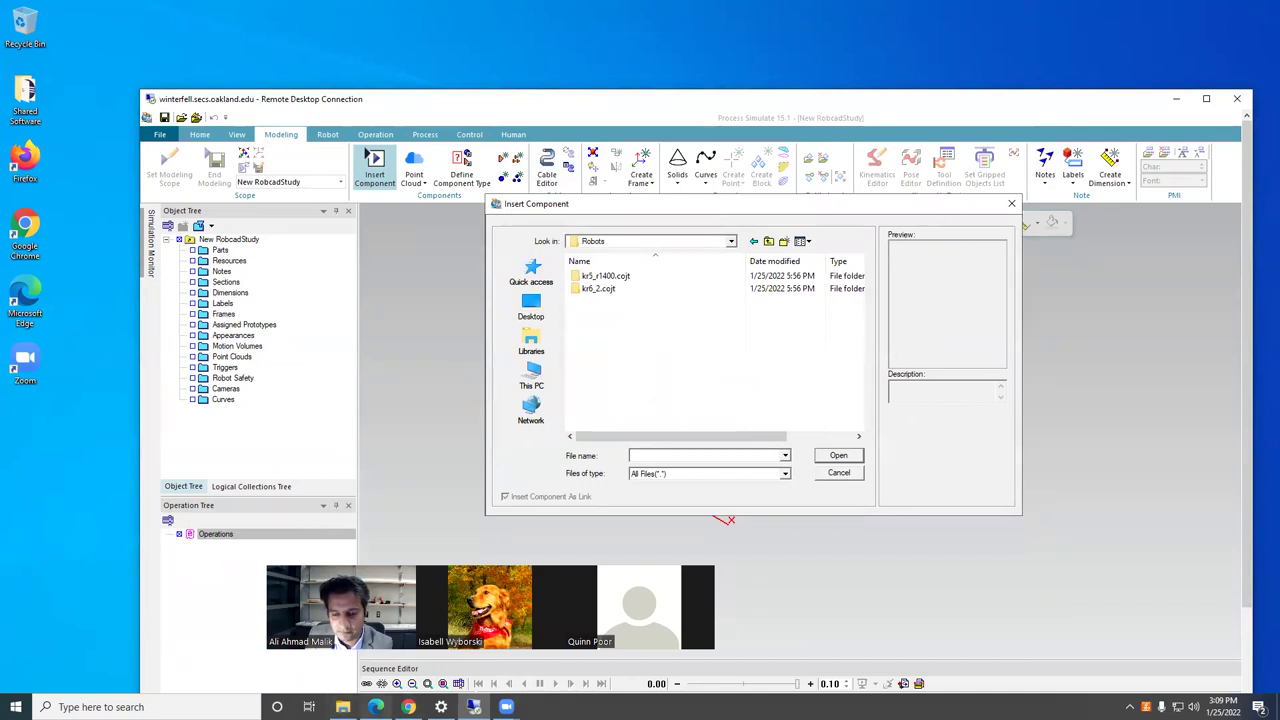
- Cancel the component insertion and minimize the File Explorer, browser and remote desktop windows
left_click(409, 707)
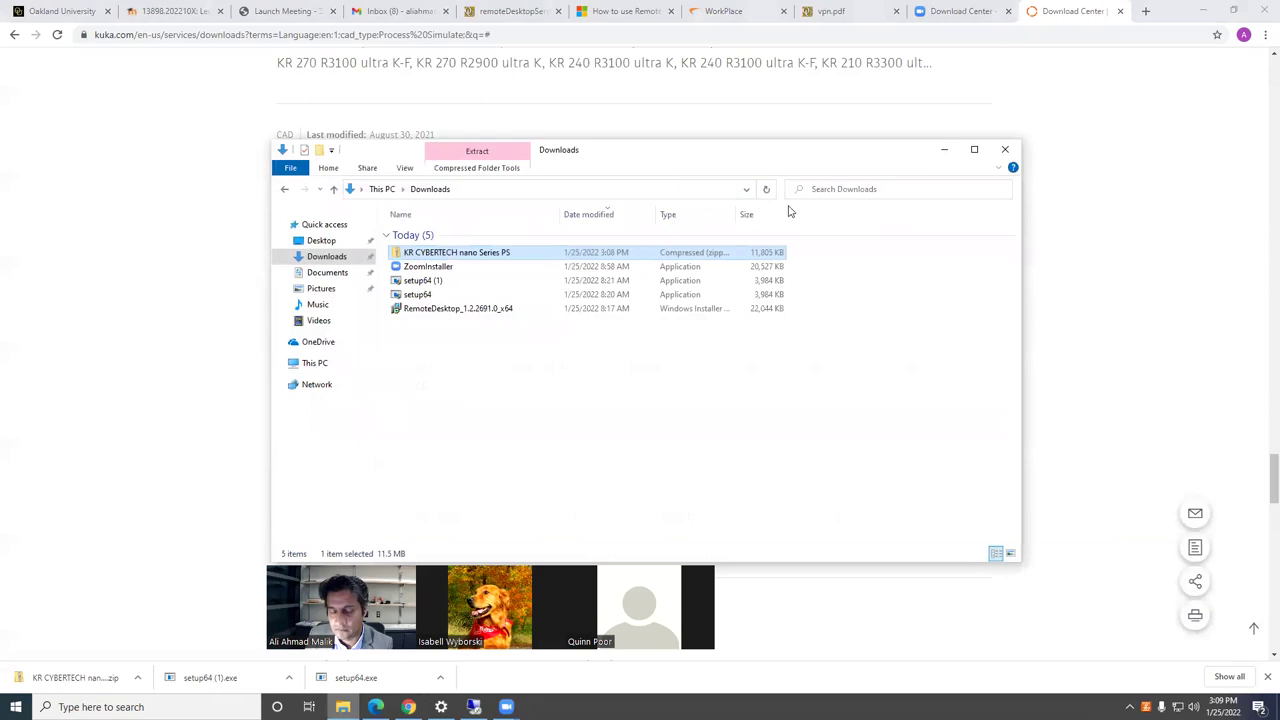
left_click(944, 149)
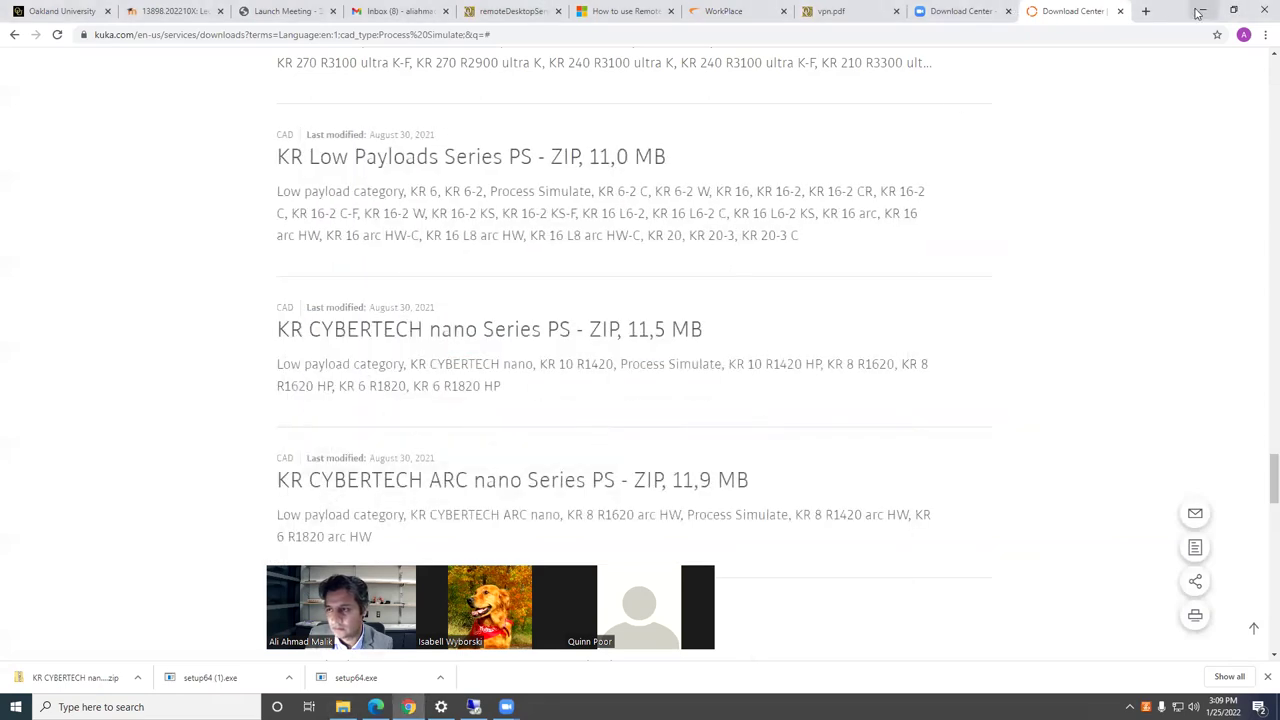
left_click(1199, 11)
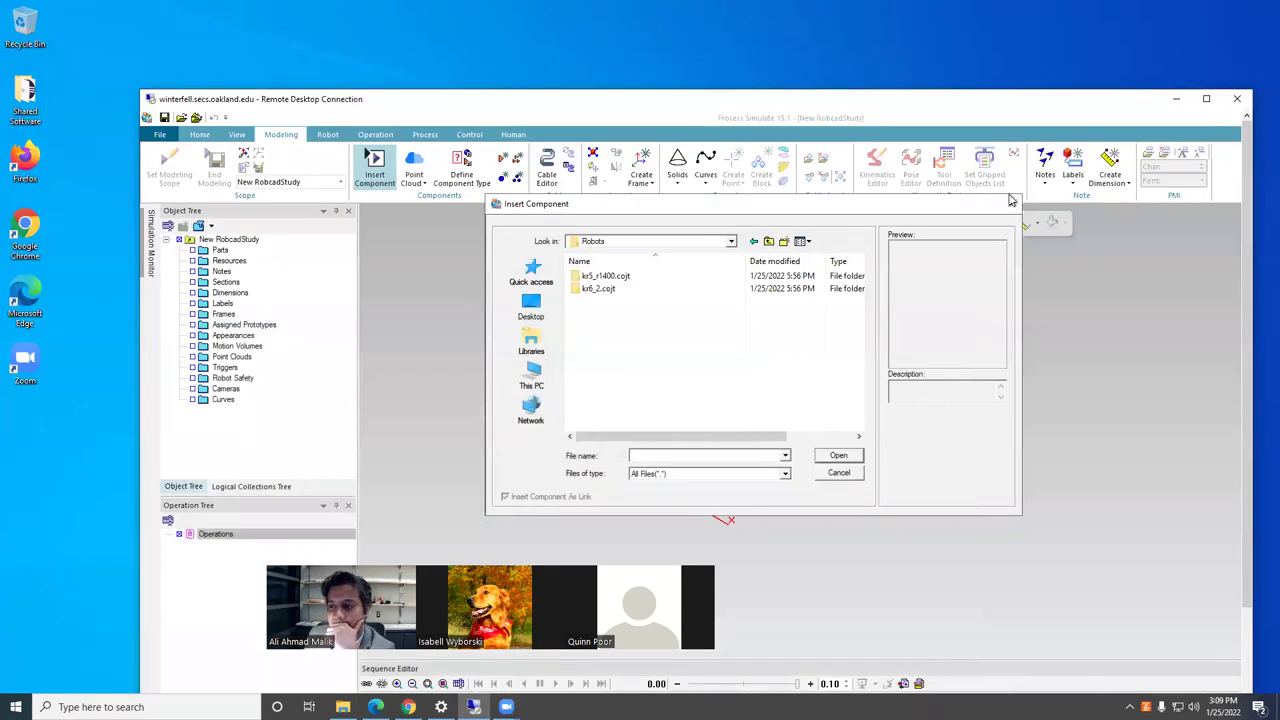
left_click(1010, 202)
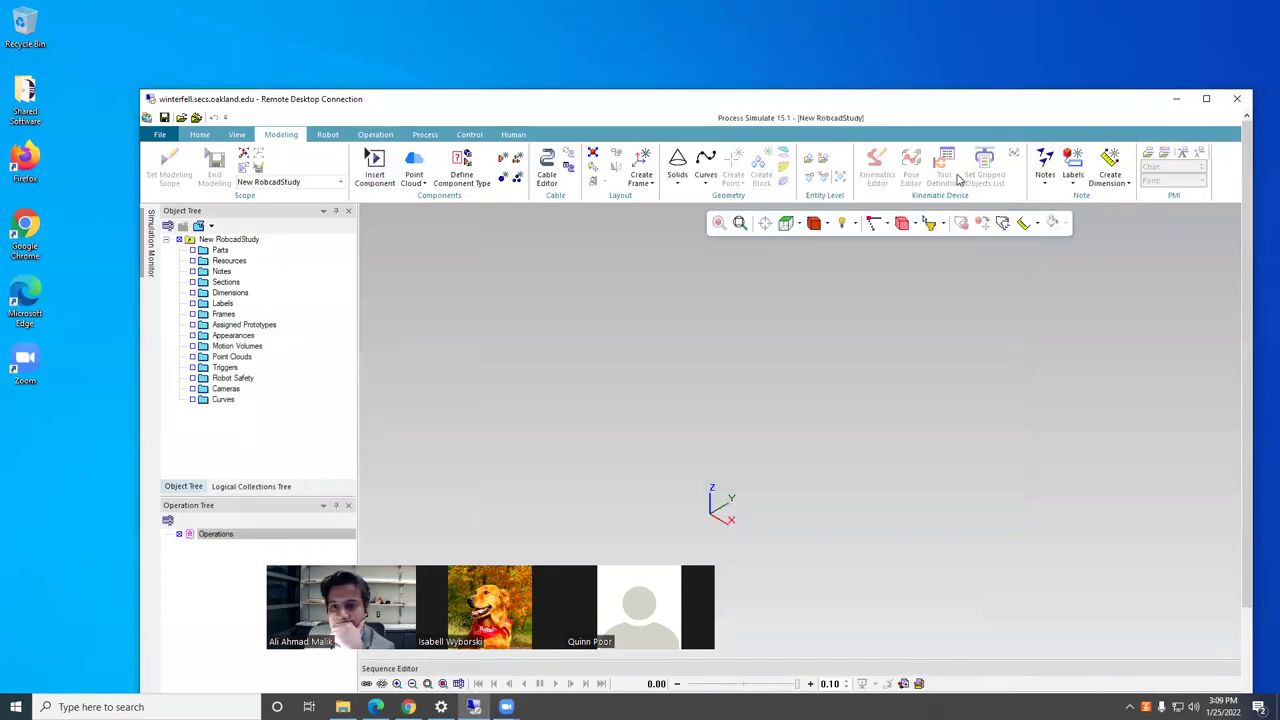
left_click(1177, 100)
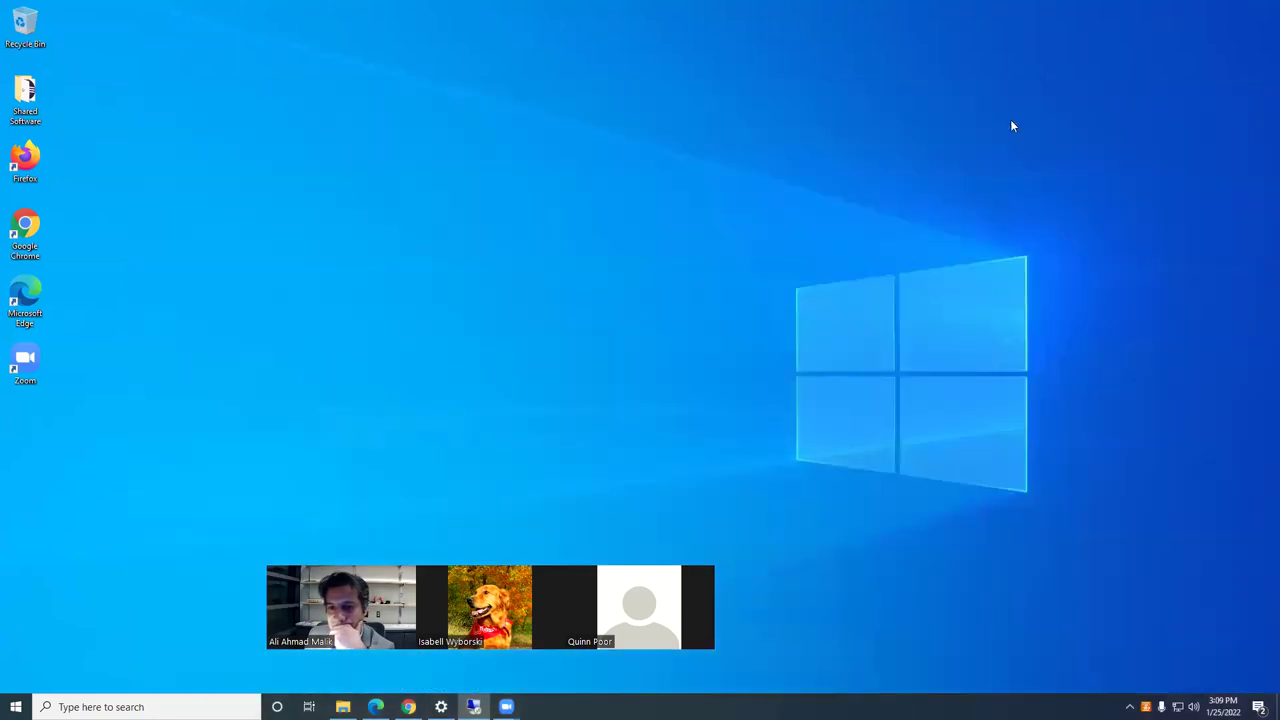
mouse_move(506, 707)
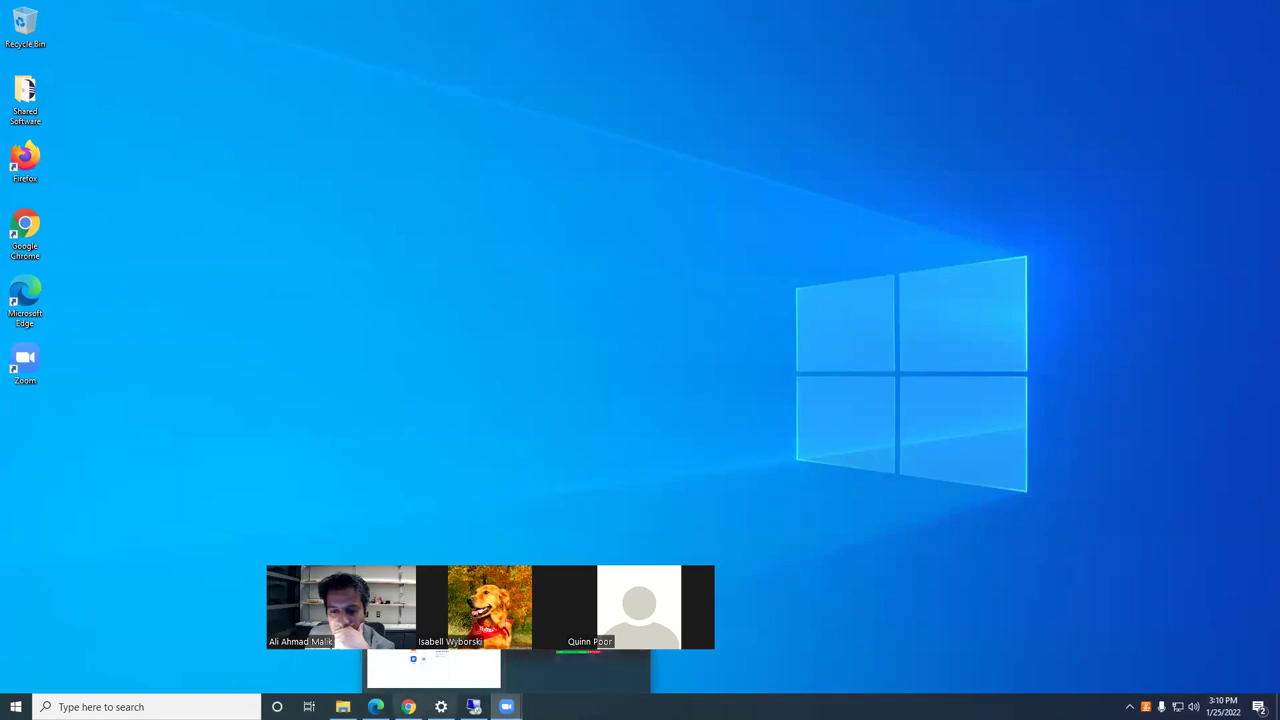
left_click(342, 707)
left_click(342, 707)
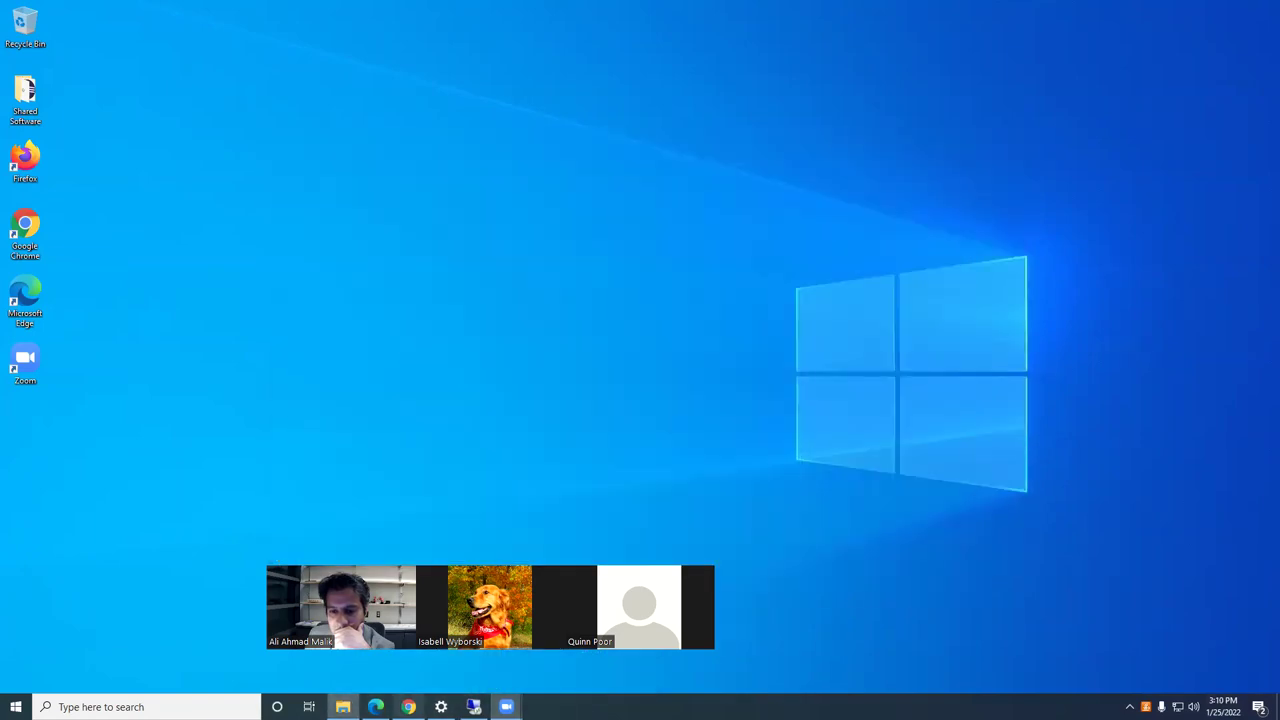
left_click(419, 696)
left_click(419, 696)
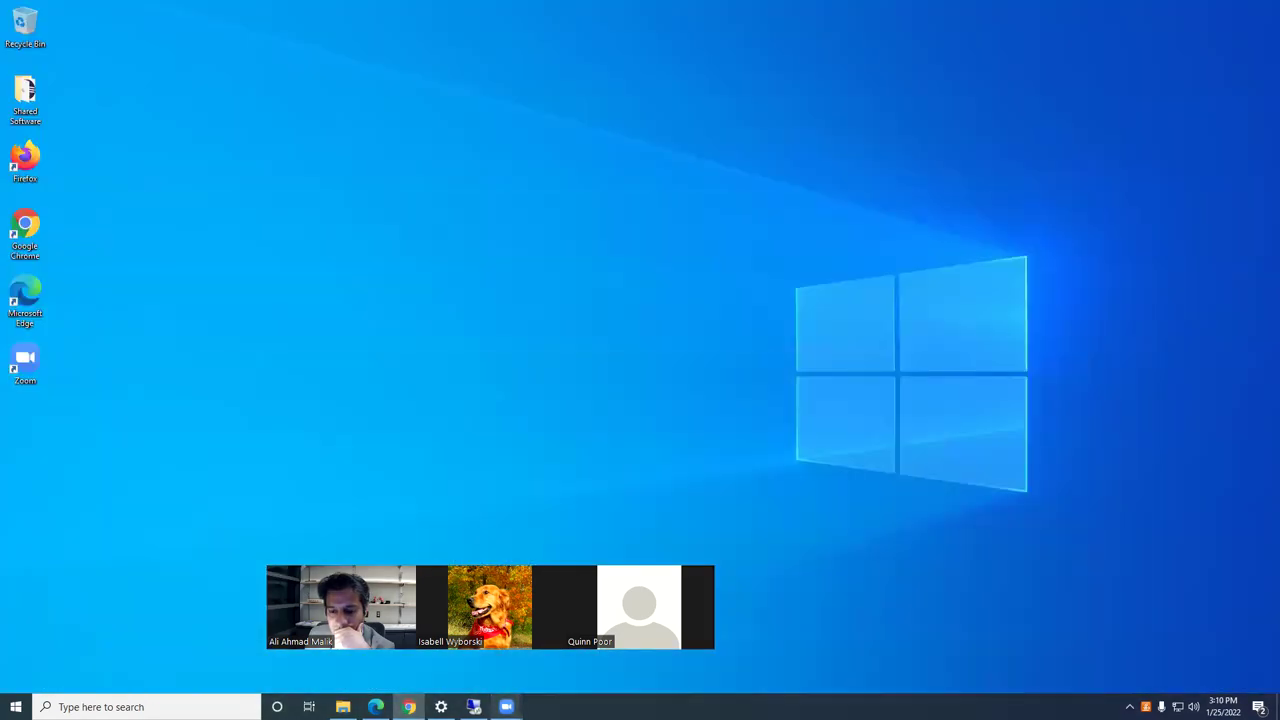
mouse_move(409, 702)
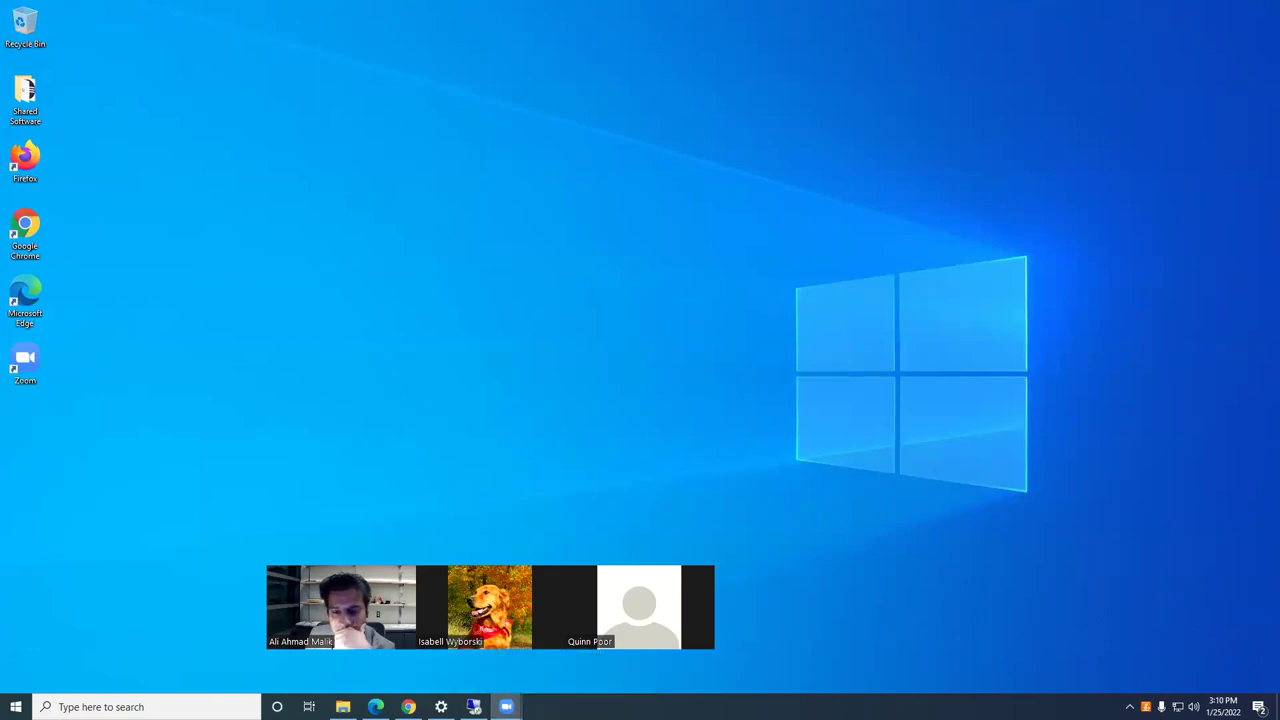
key("alt+Tab")
key("super+d")
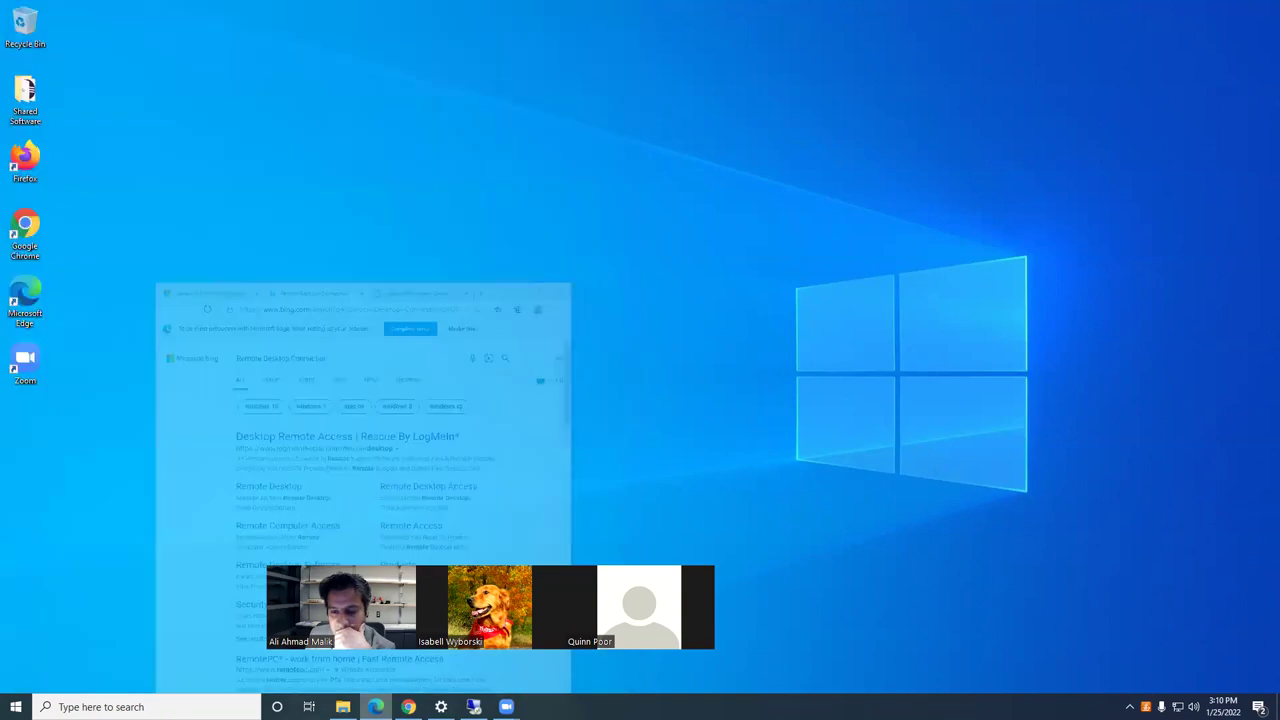
- Open Task Manager, bring the Remote Desktop Connection window forward and minimize it again
right_click(722, 706)
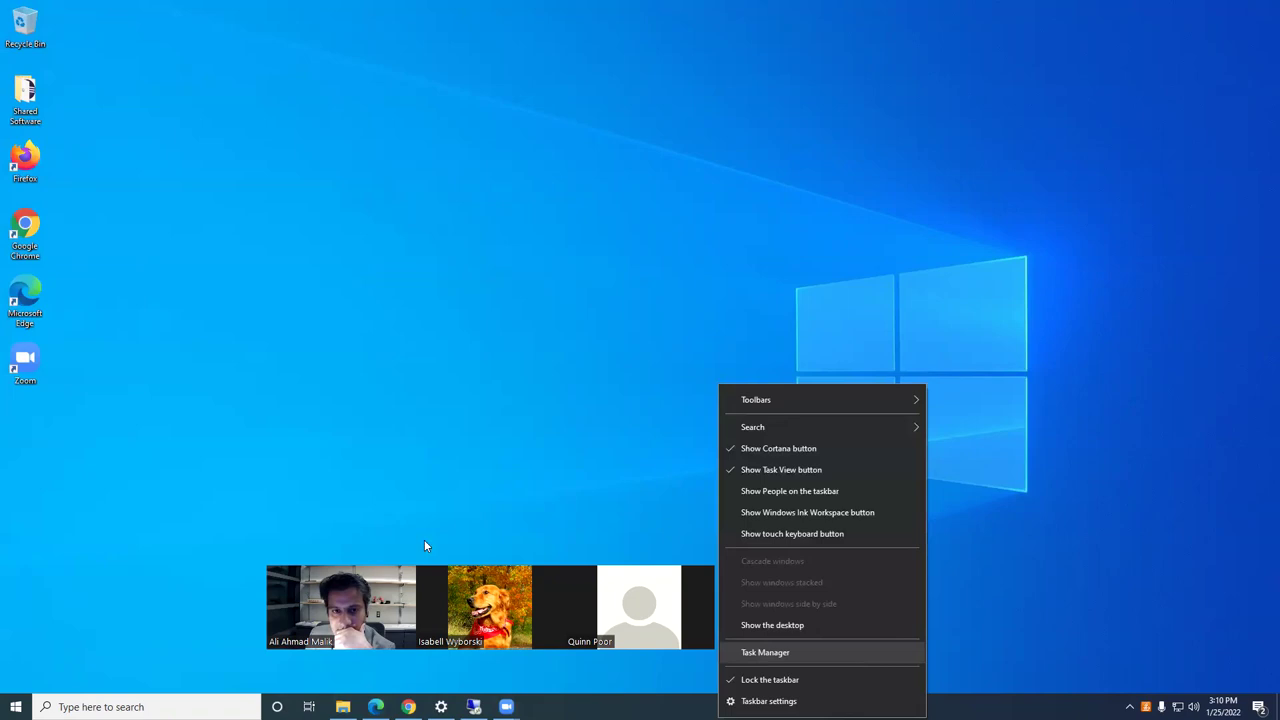
key("Return")
double_click(126, 136)
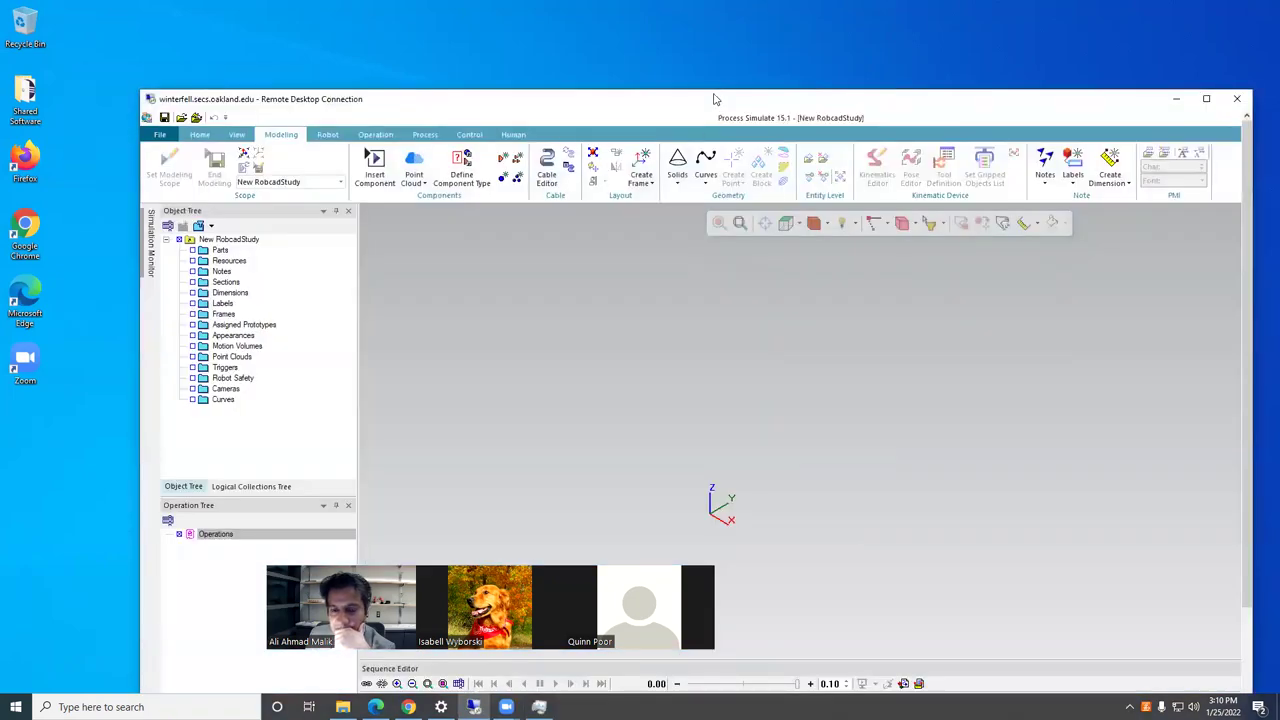
left_click_drag(715, 100, 689, 44)
left_click(1152, 44)
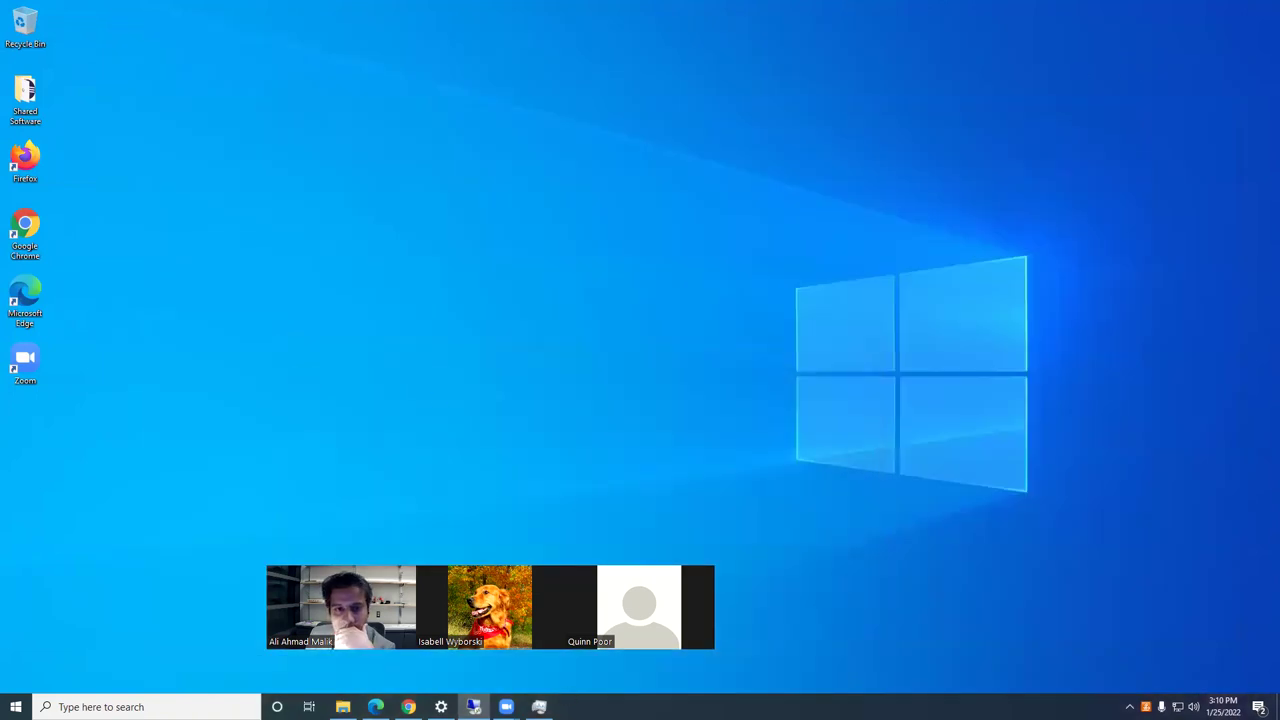
- Return to the remote desktop session in full screen through Task Manager and switch to its Google Chrome window
key("ctrl+shift+Escape")
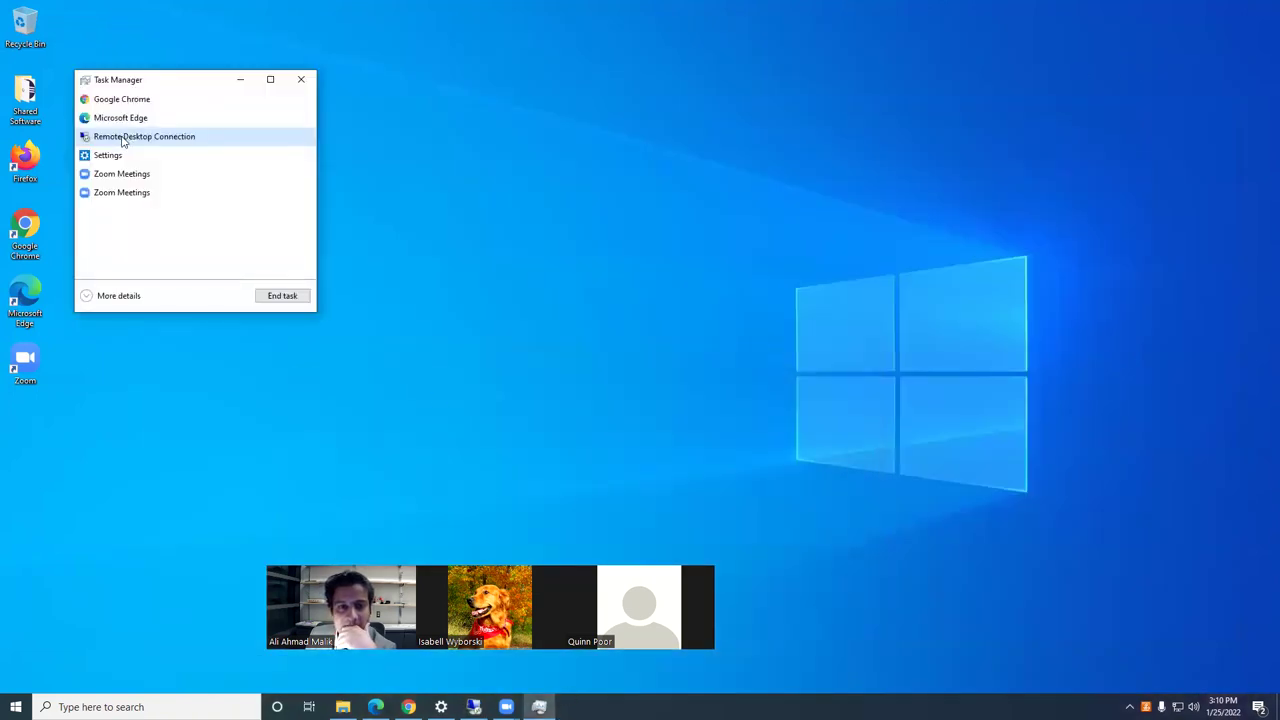
double_click(122, 141)
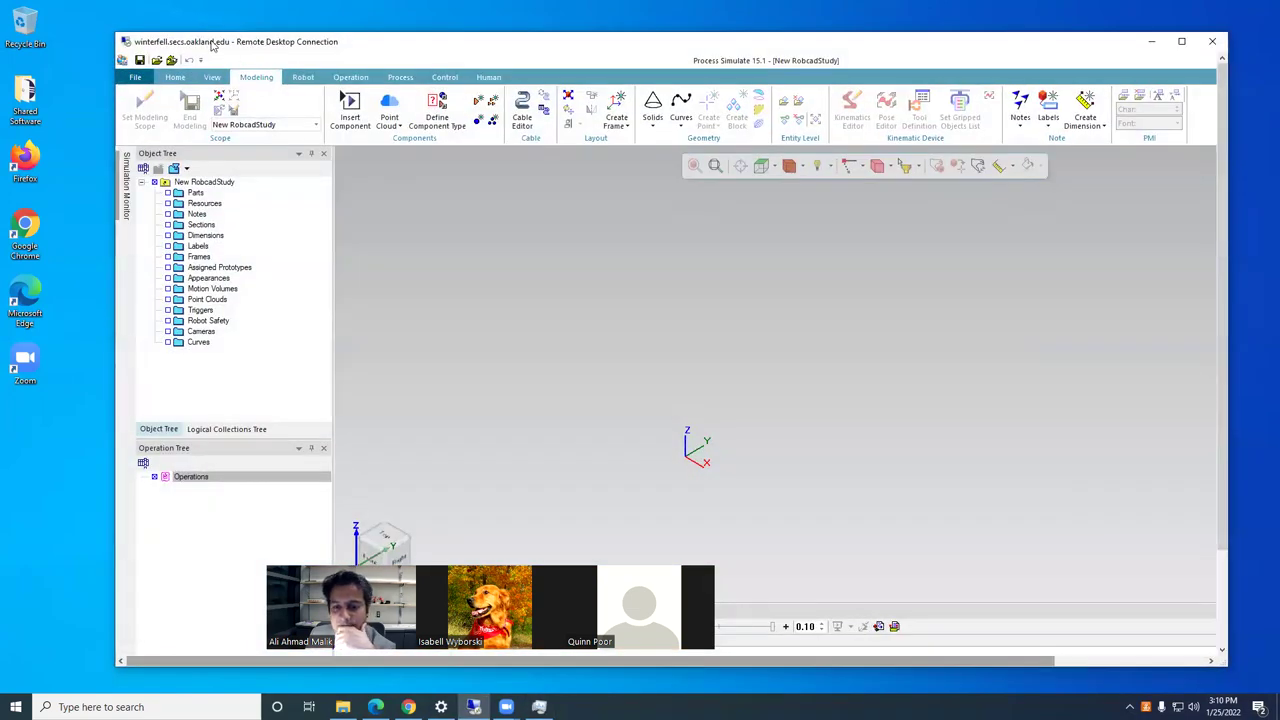
left_click(1181, 42)
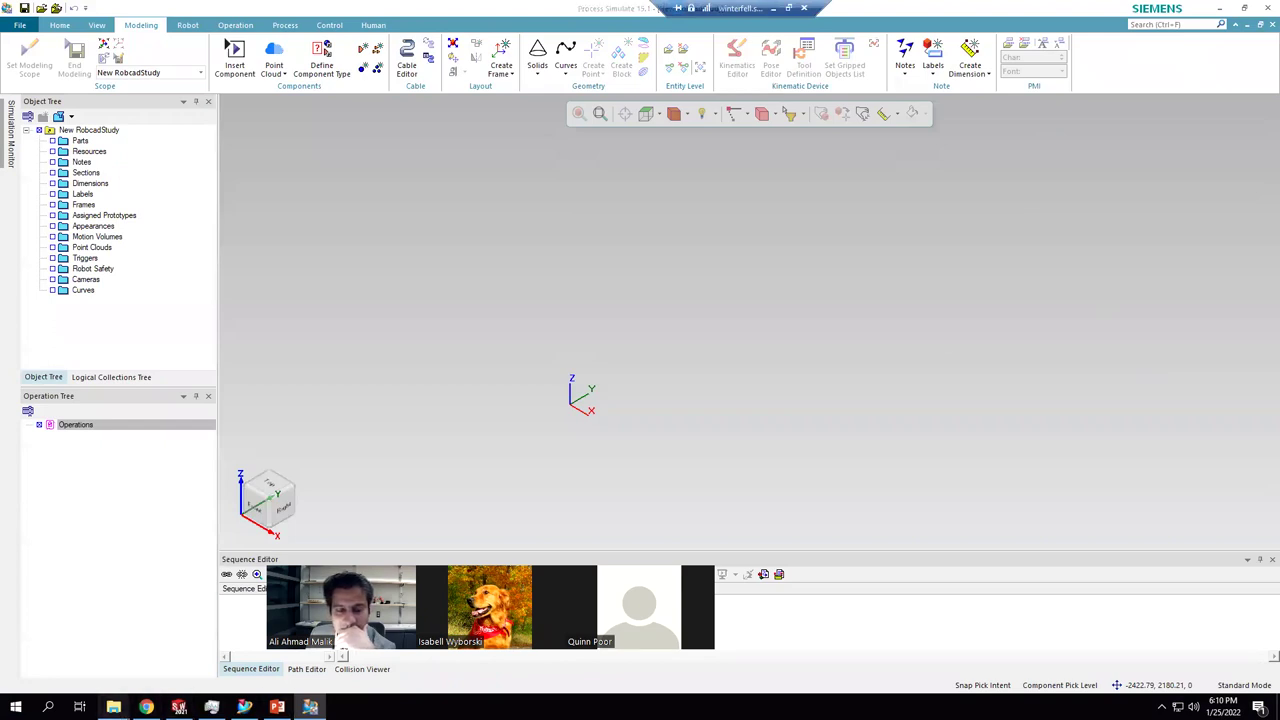
left_click(146, 707)
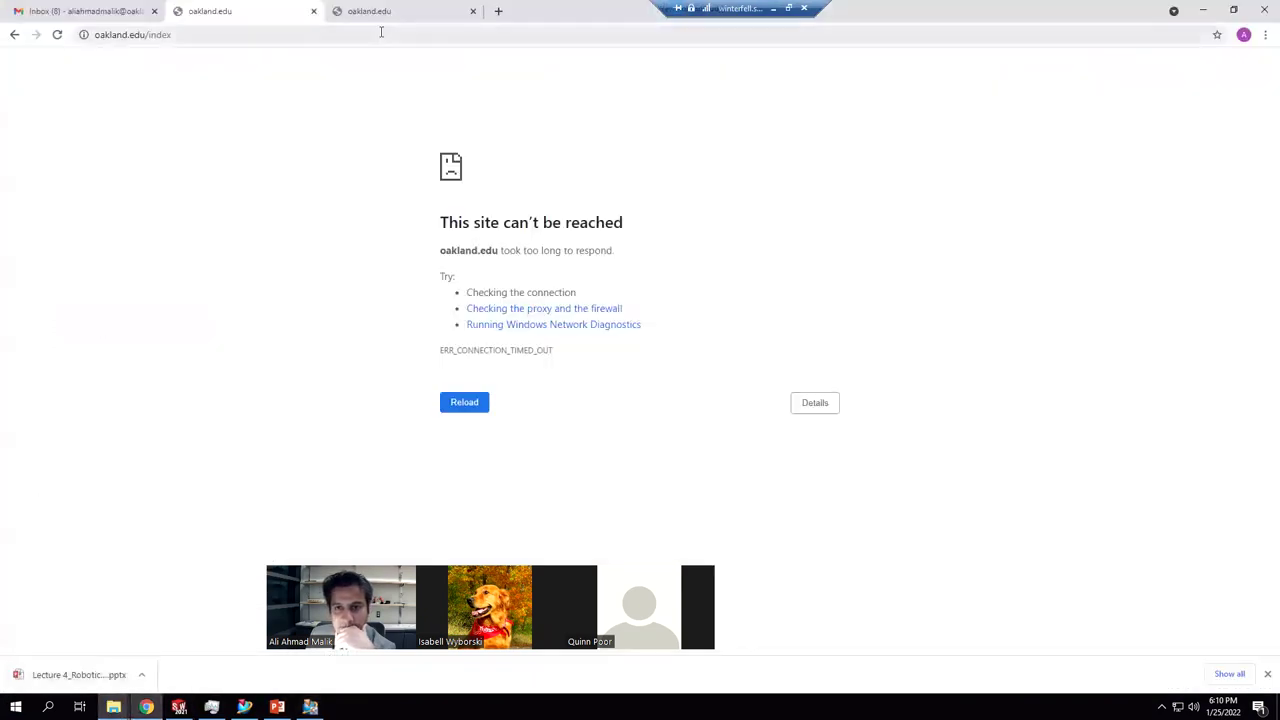
- Search the web for "kuka robot download" and open the KUKA Download Center page
left_click(382, 30)
type("kuka")
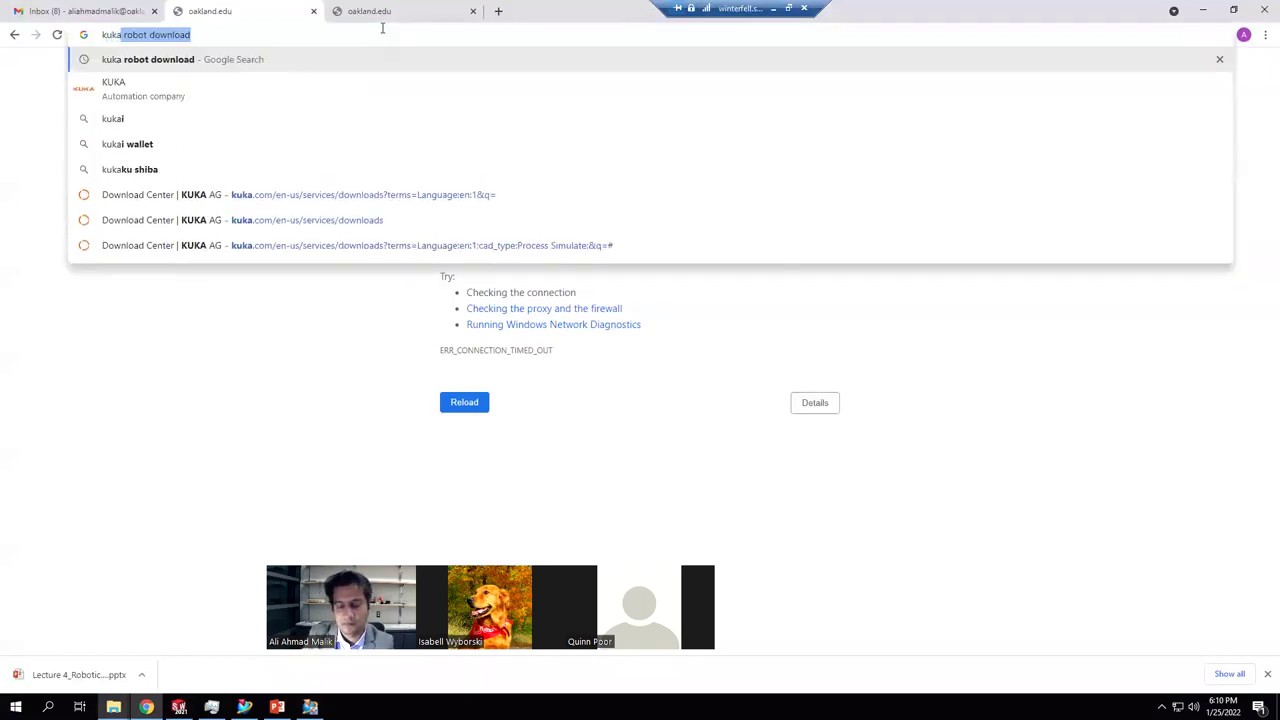
key("Return")
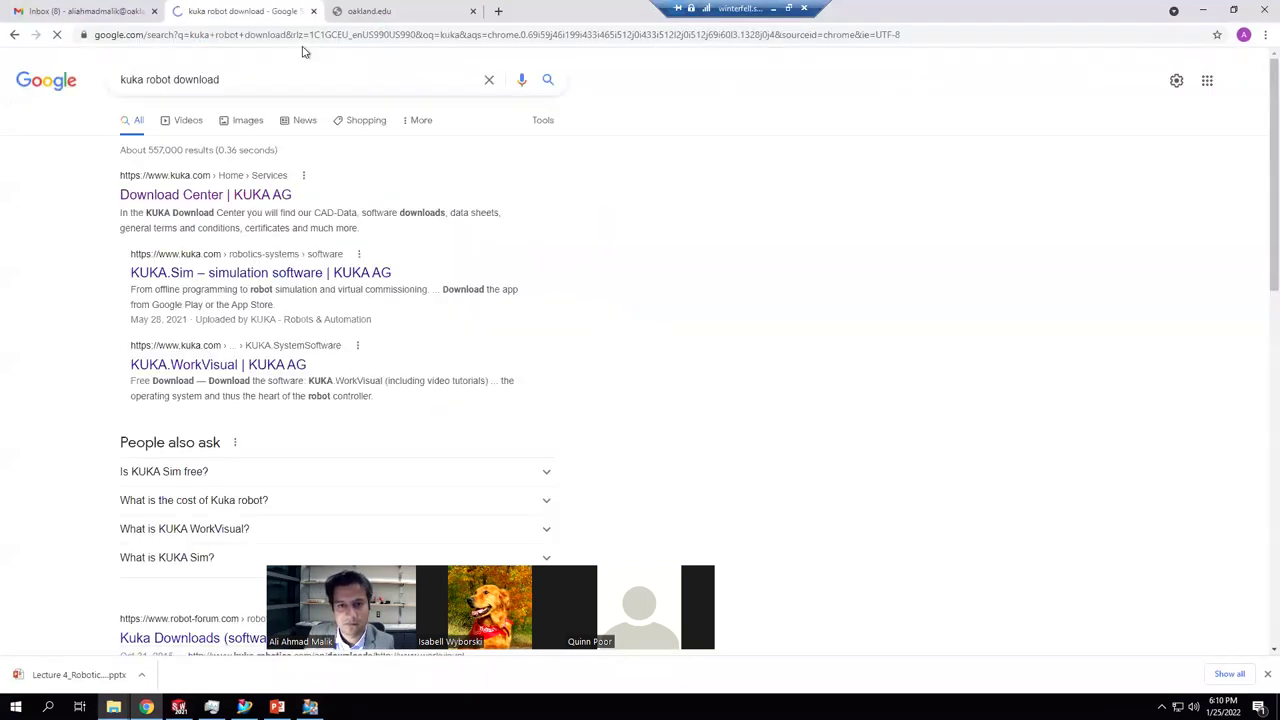
left_click(228, 194)
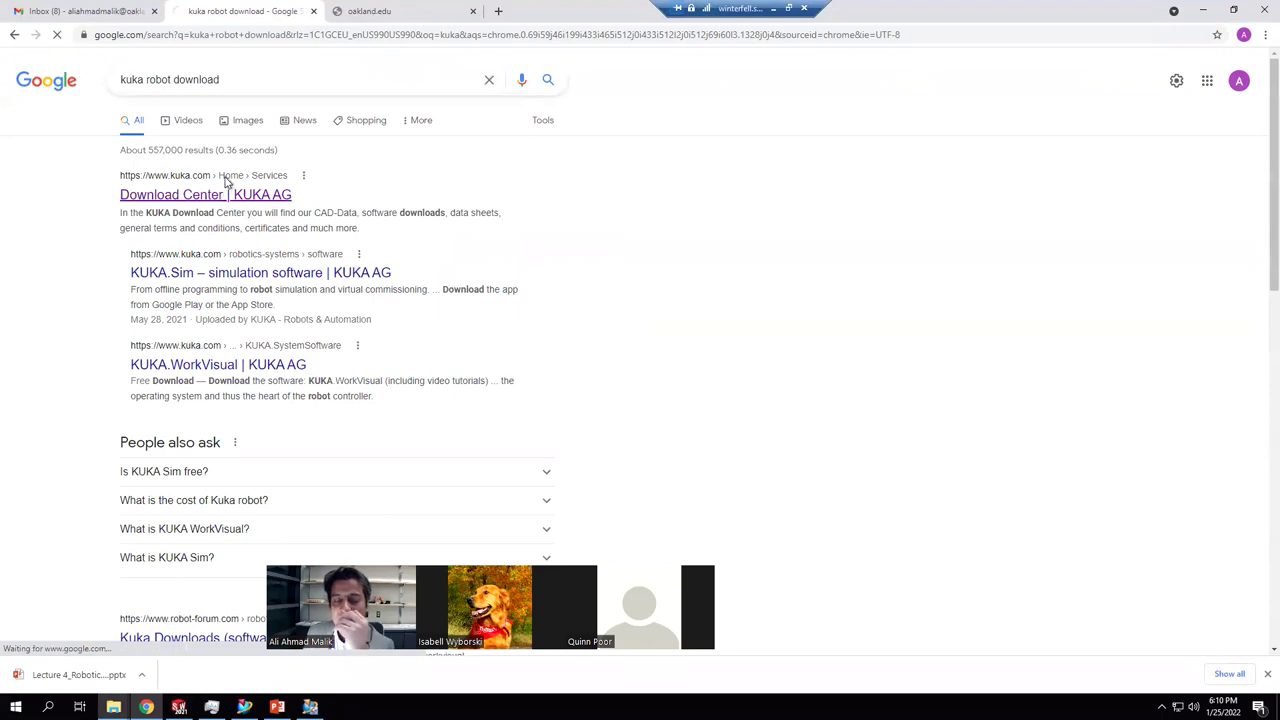
- Filter the KUKA downloads by the Process Simulate CAD format and close the filter selection
scroll(625, 409, "down", 1)
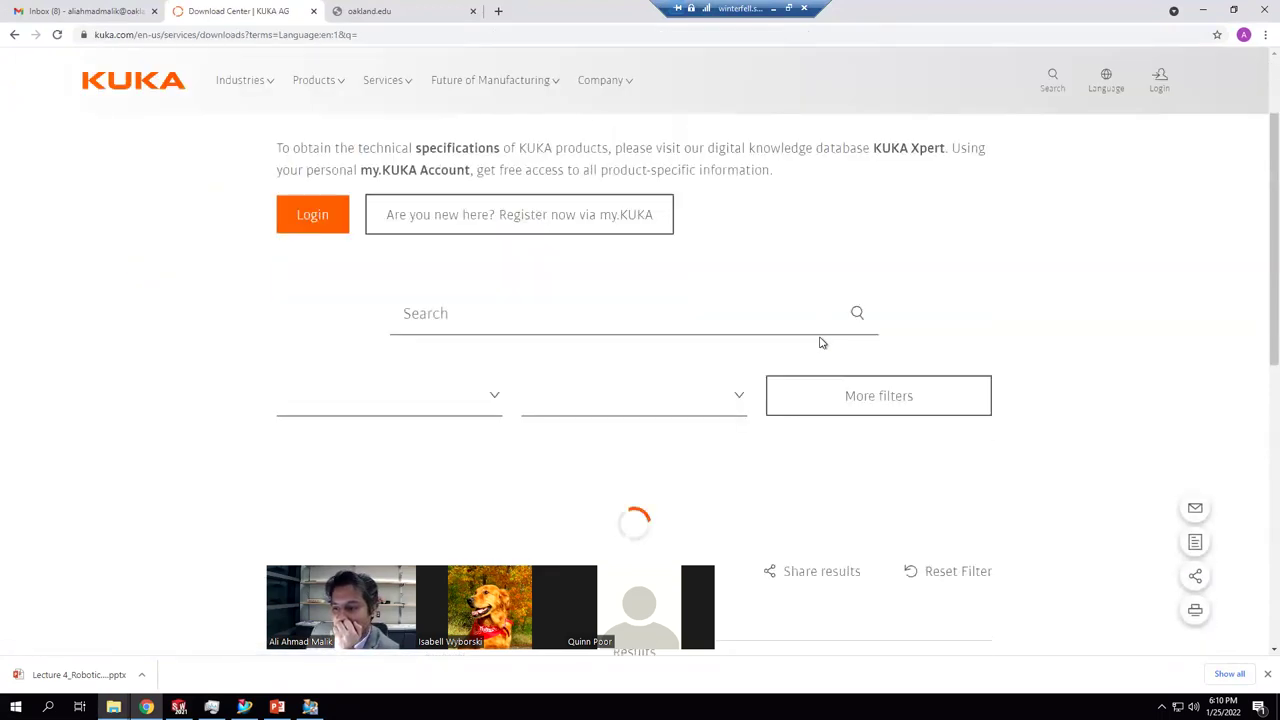
left_click(877, 401)
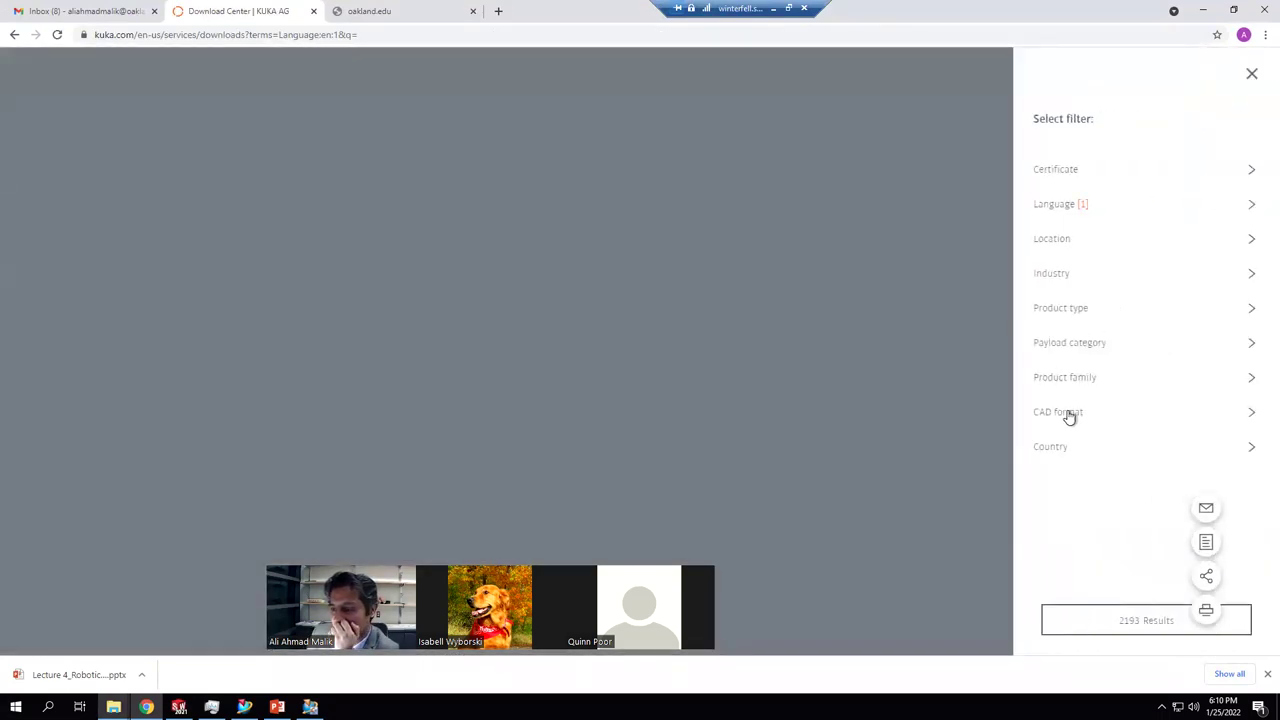
left_click(1066, 413)
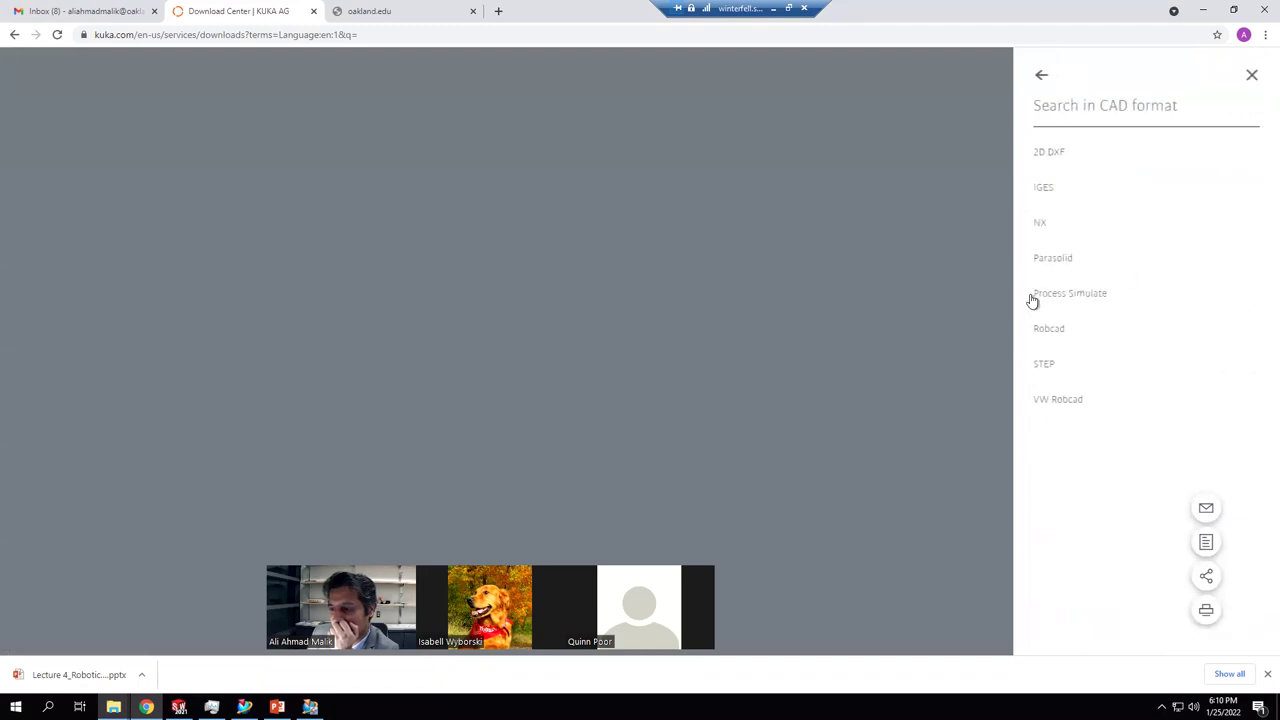
left_click(1070, 295)
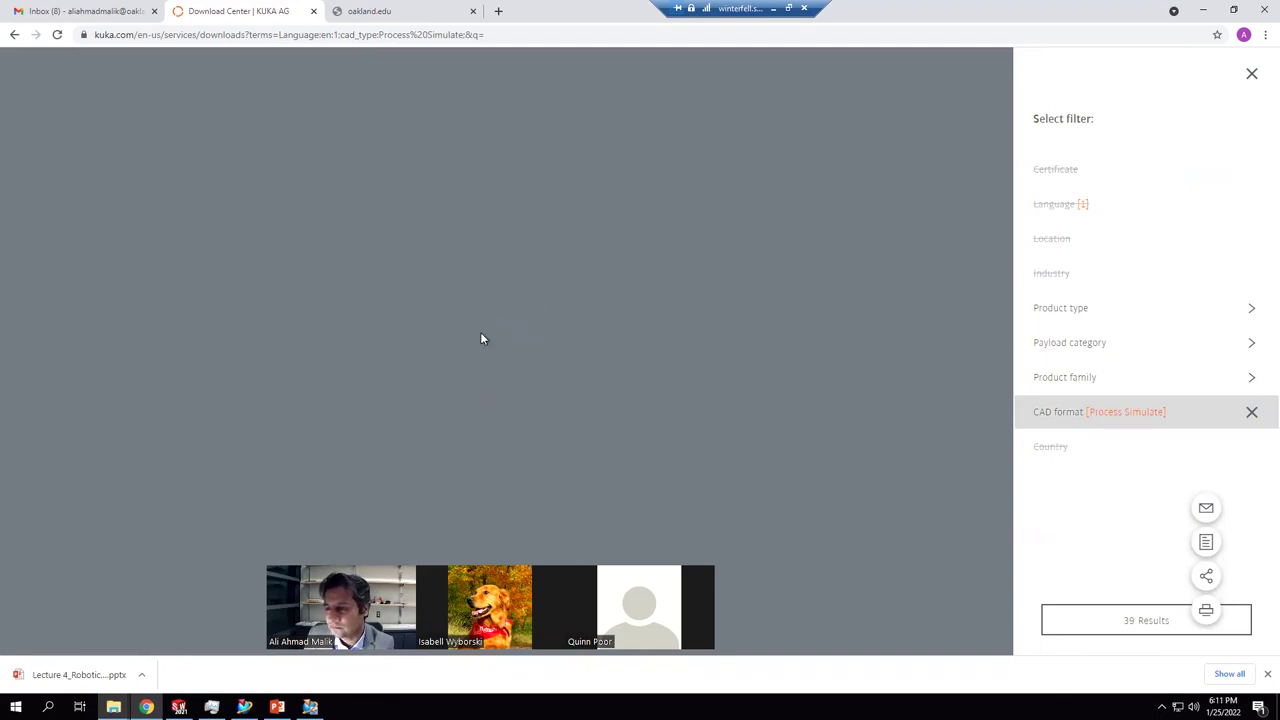
left_click(1252, 78)
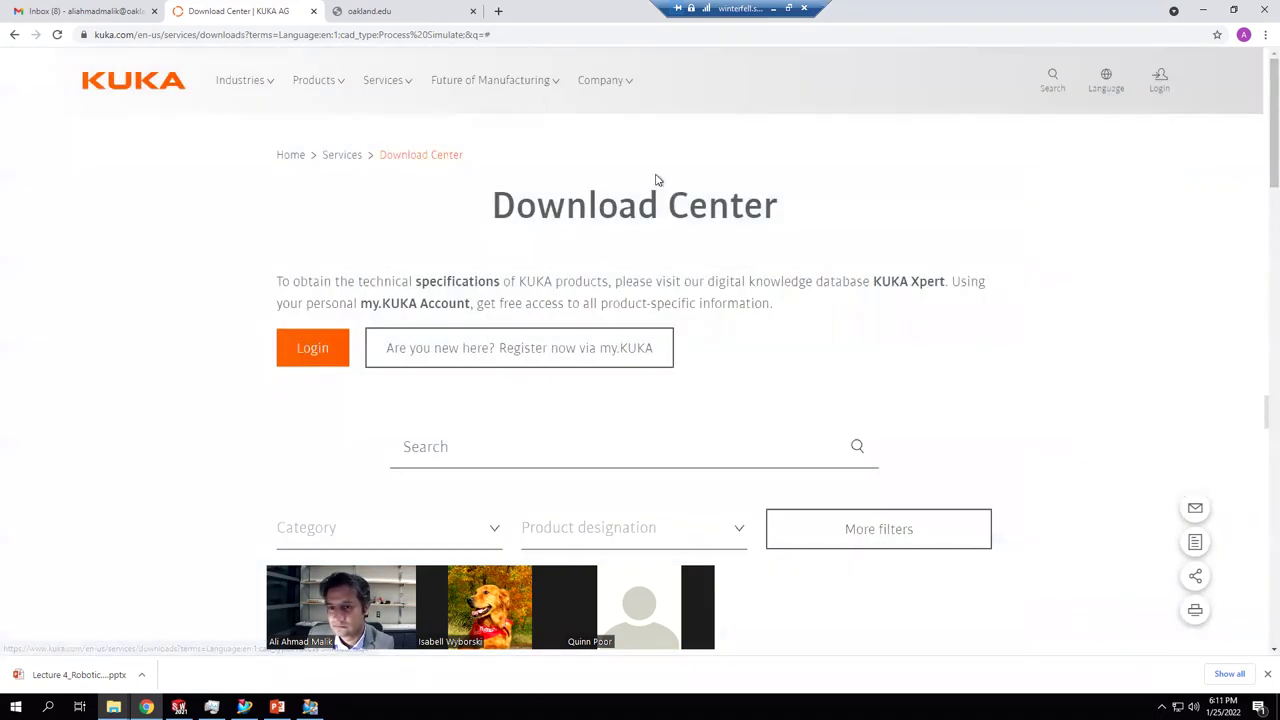
- Find the KR CYBERTECH Series PS ZIP in the filtered results and download it
scroll(640, 290, "down", 10)
scroll(651, 371, "down", 15)
scroll(614, 374, "up", 5)
scroll(588, 362, "up", 2)
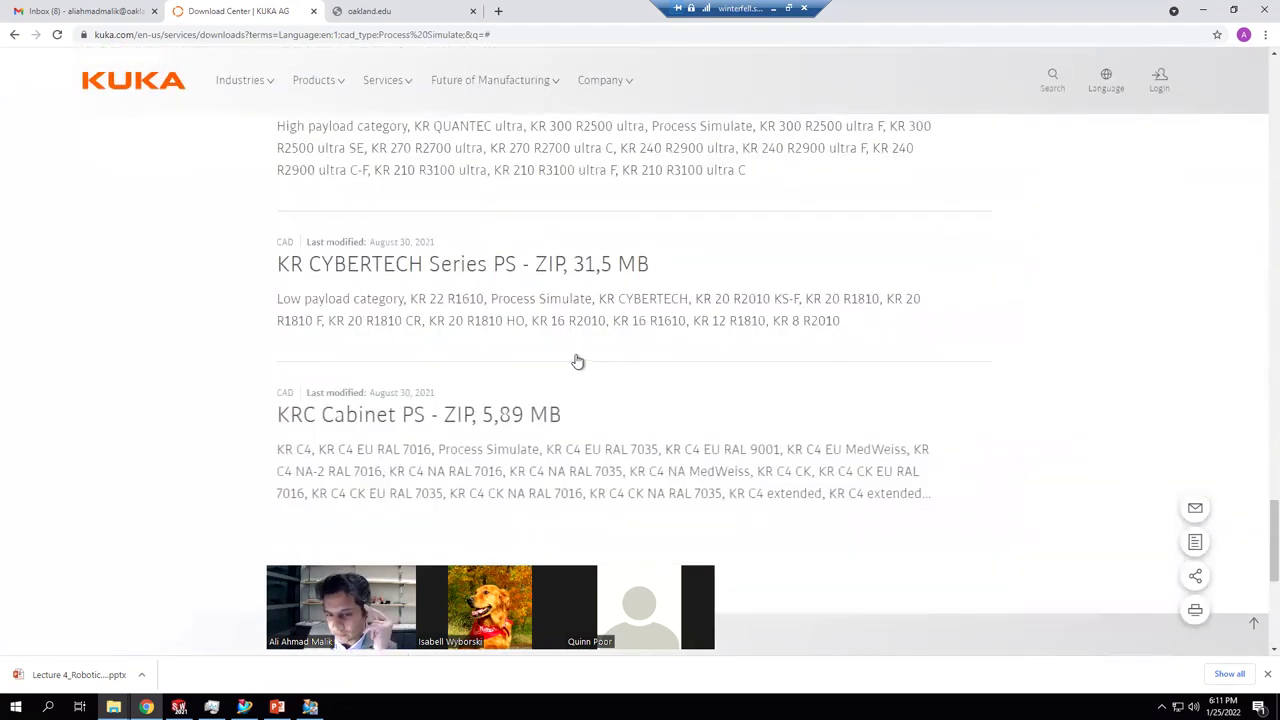
scroll(575, 358, "up", 1)
scroll(559, 348, "down", 1)
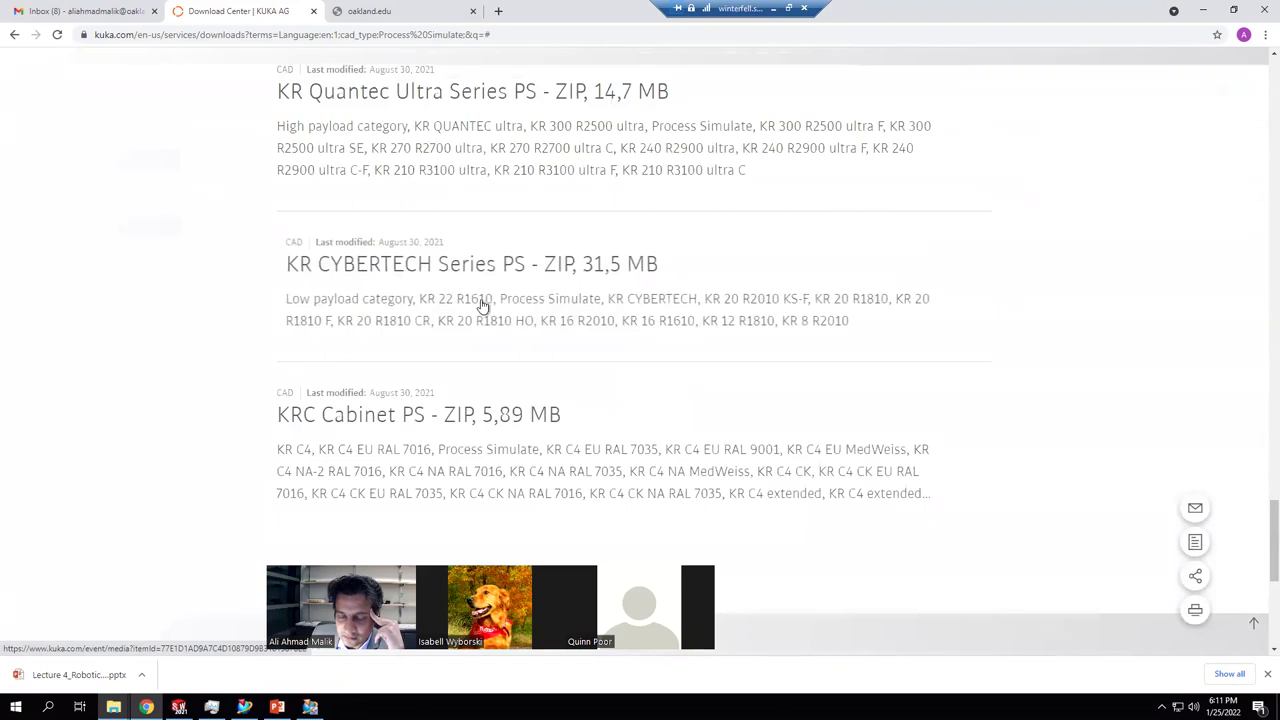
left_click(468, 265)
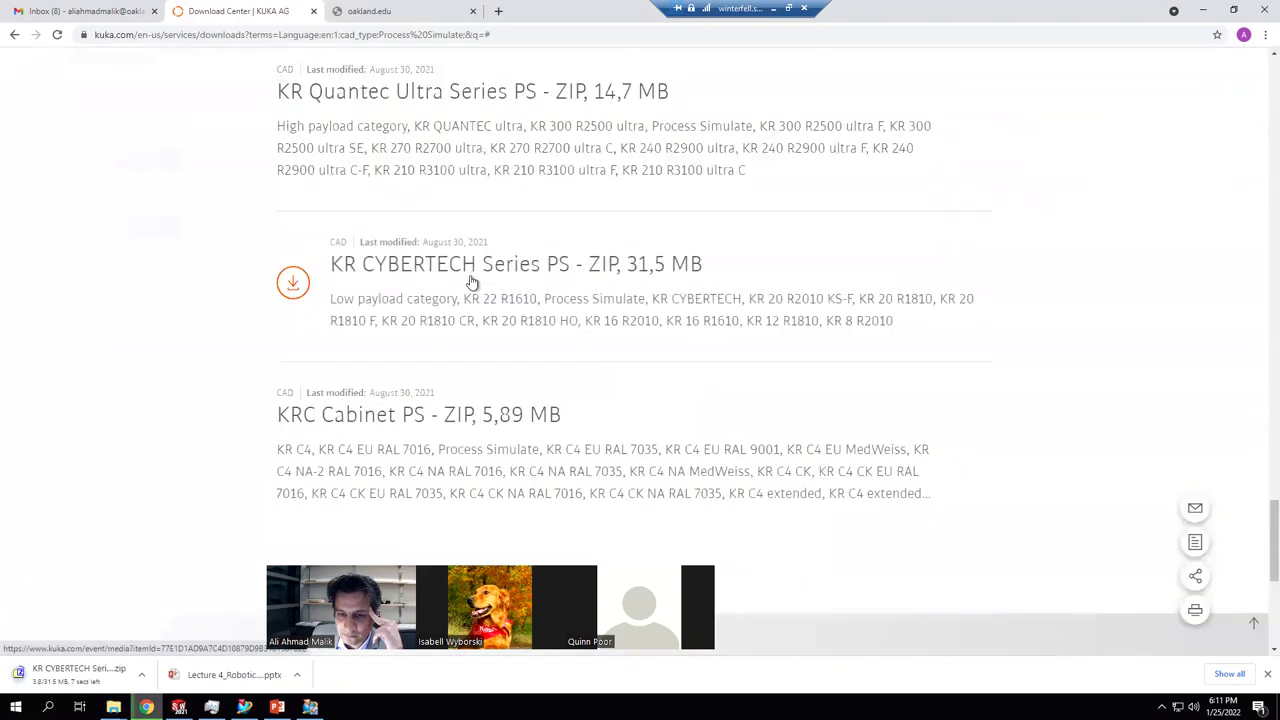
- Show the downloaded KR CYBERTECH Series PS ZIP in its Downloads folder and copy it
left_click(141, 674)
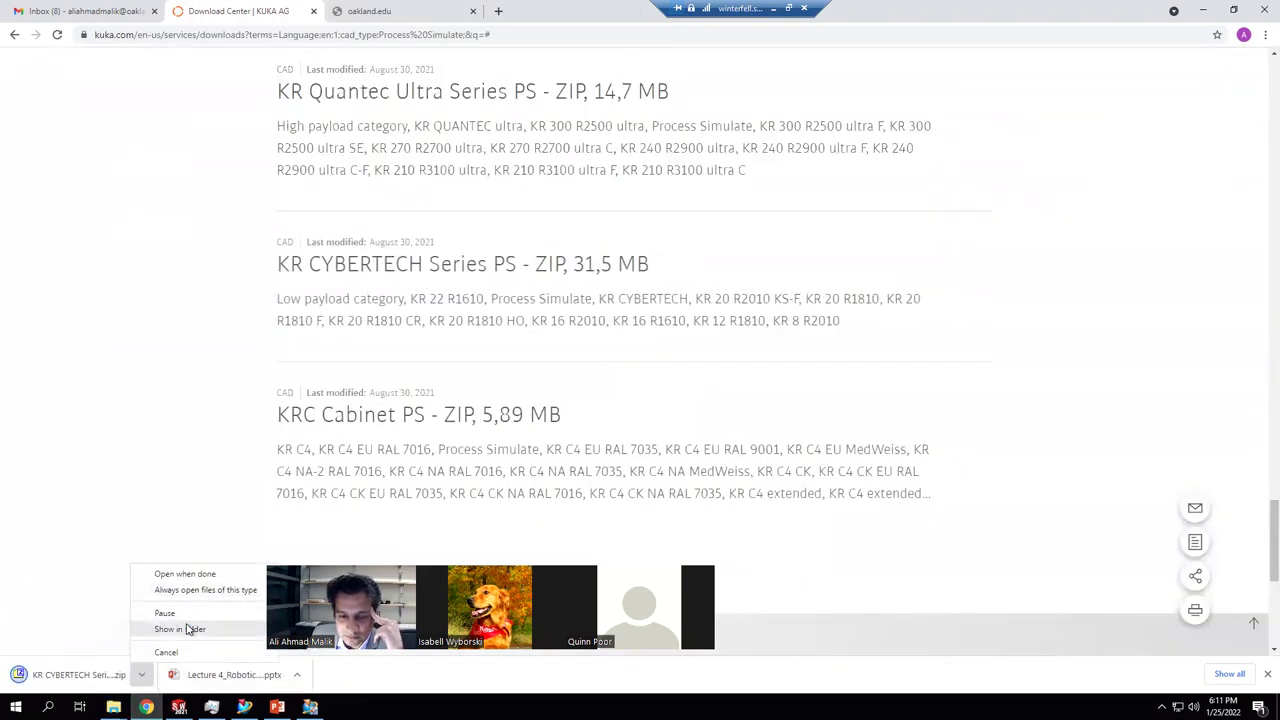
left_click(186, 630)
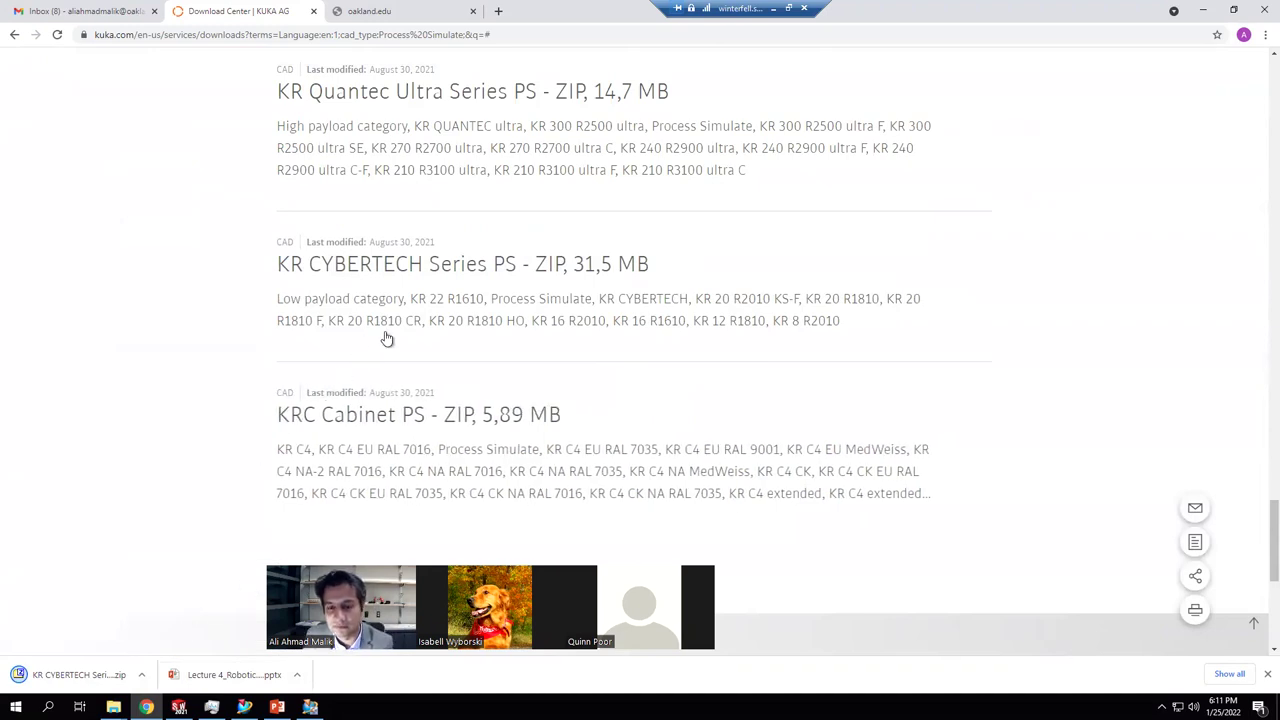
left_click(141, 674)
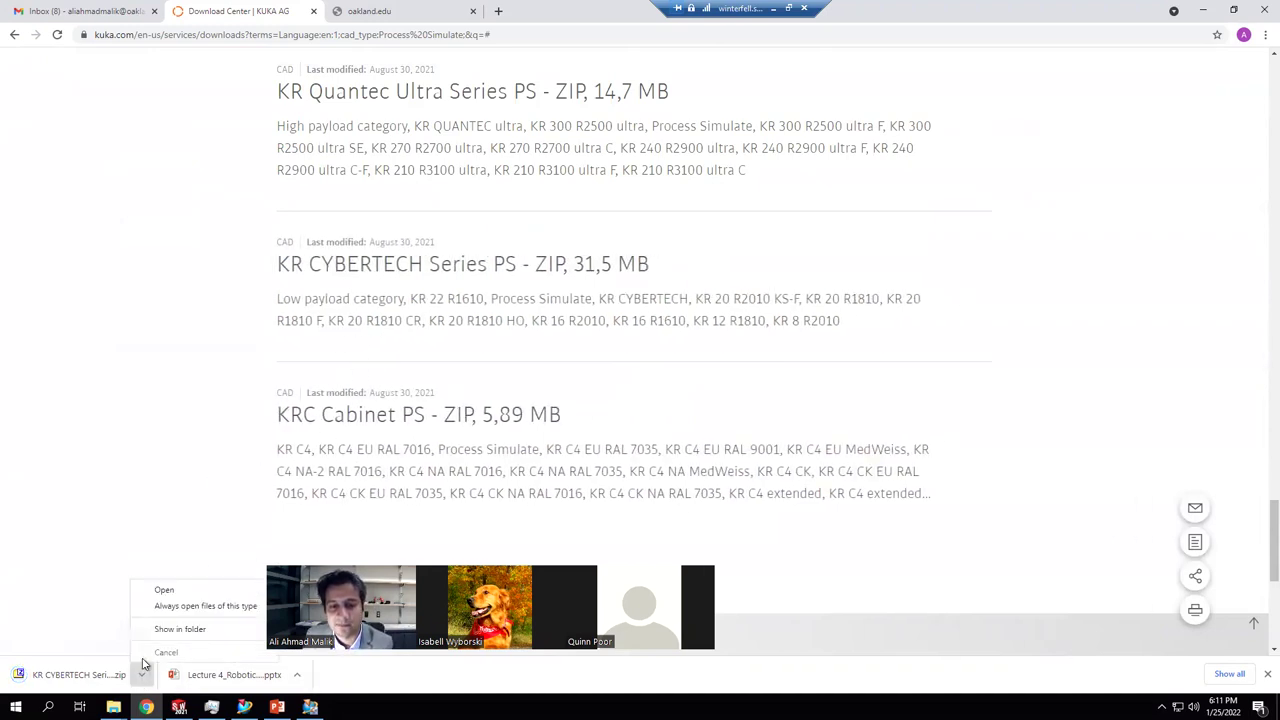
left_click(190, 630)
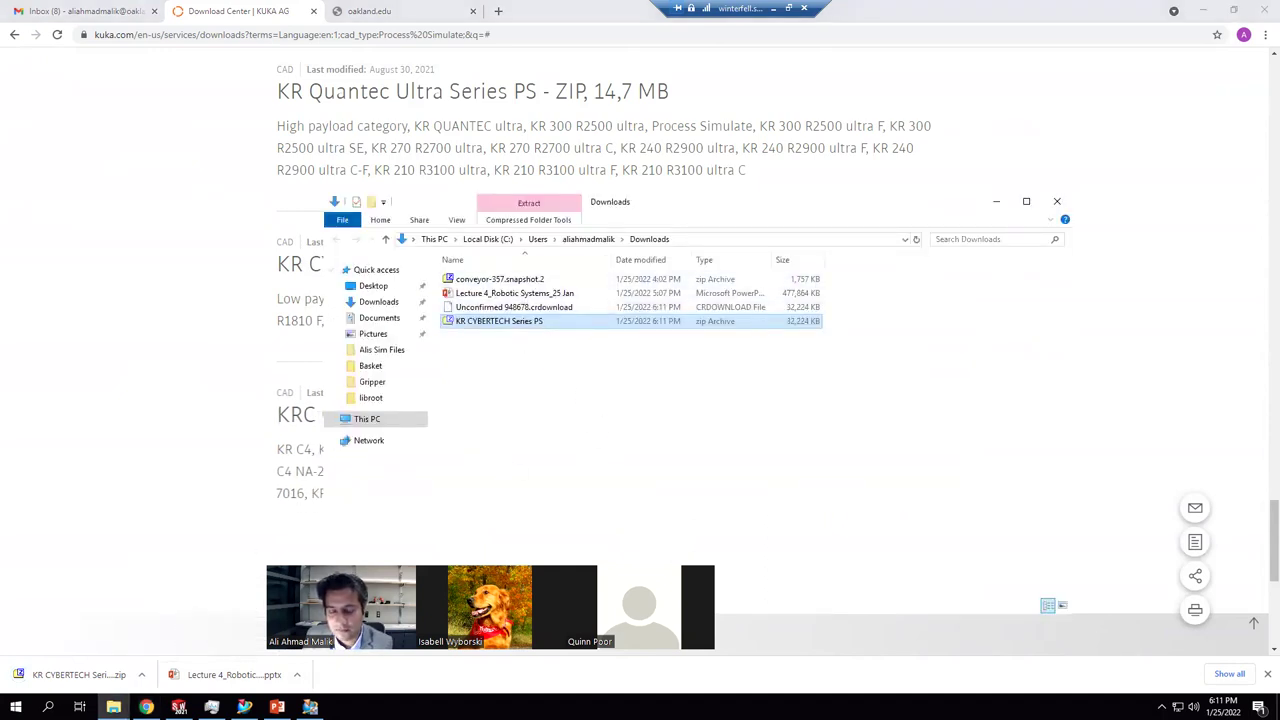
- Switch to Process Simulate and paste the ZIP into the Tecnomatix\Library\Robots folder within the Insert Component dialog
key("alt+Tab")
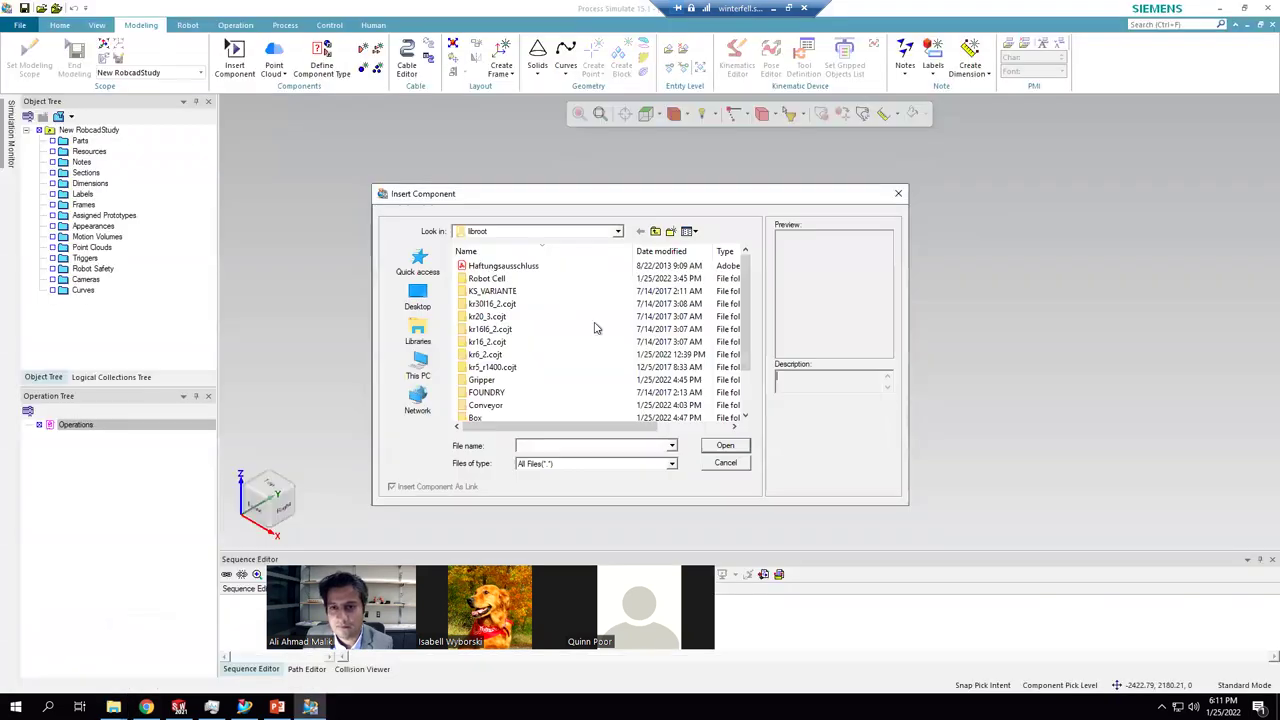
left_click(655, 232)
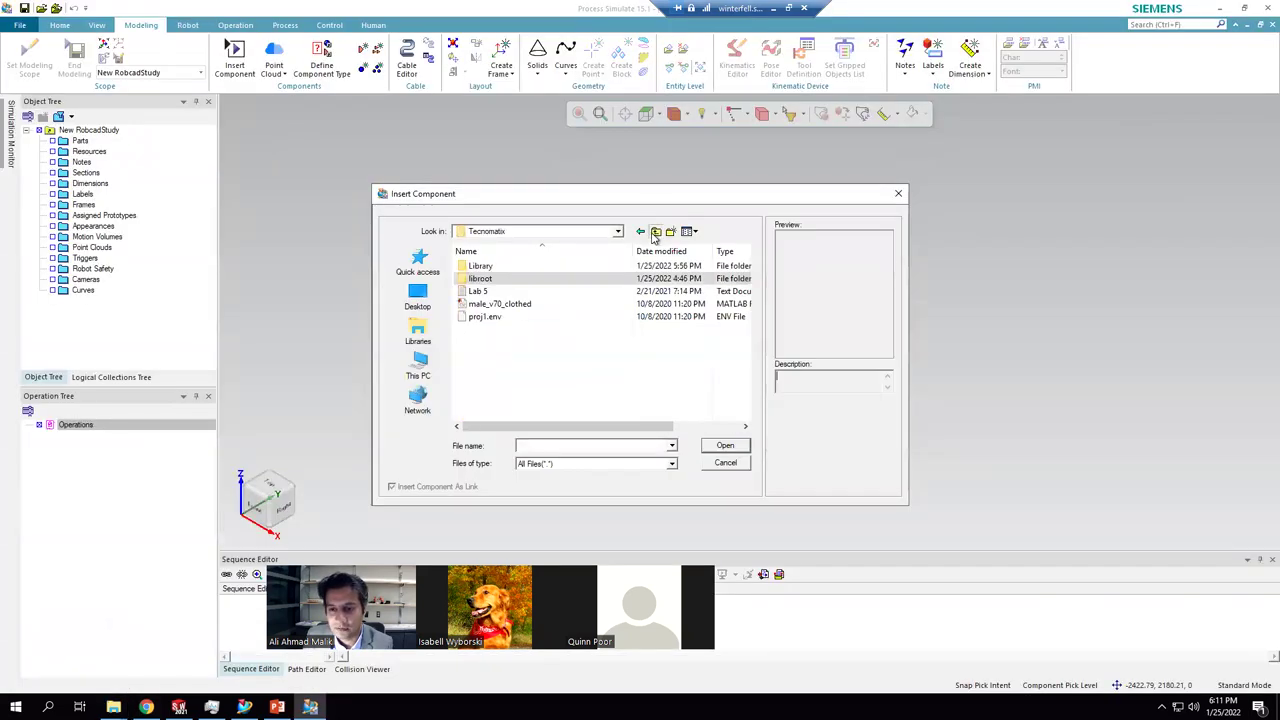
left_click(655, 232)
double_click(497, 395)
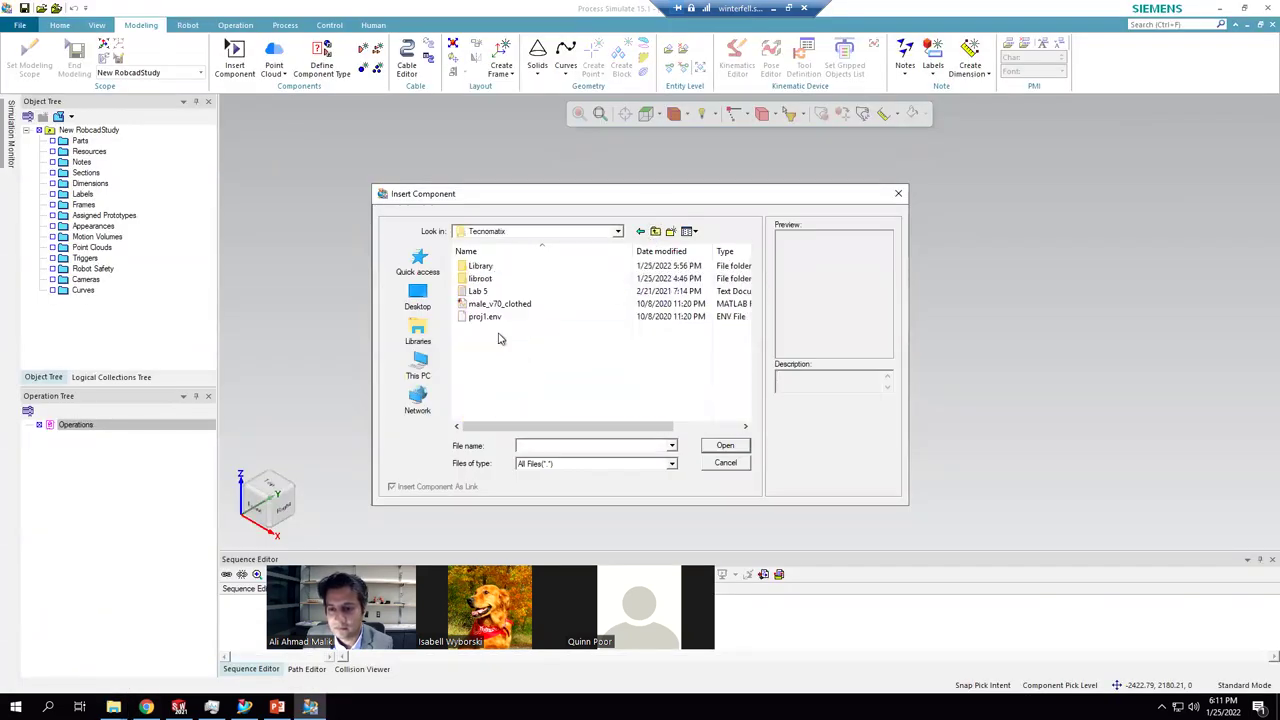
double_click(487, 268)
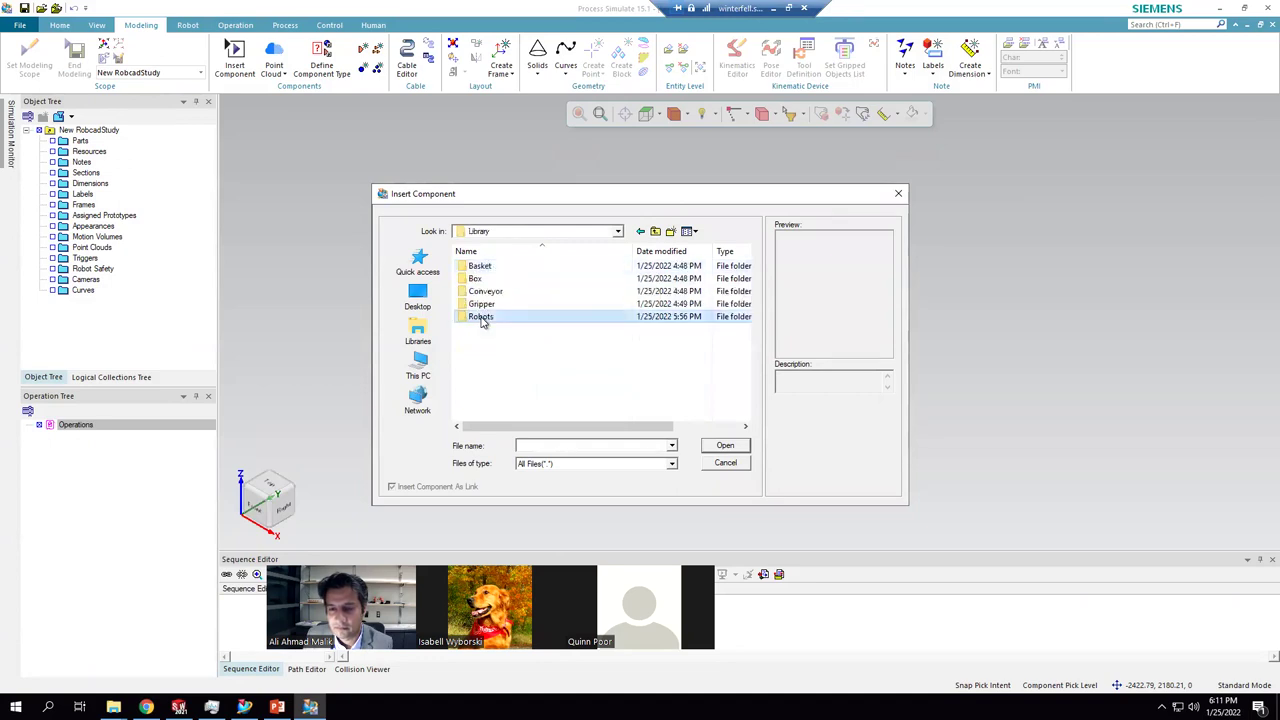
double_click(486, 318)
key("End")
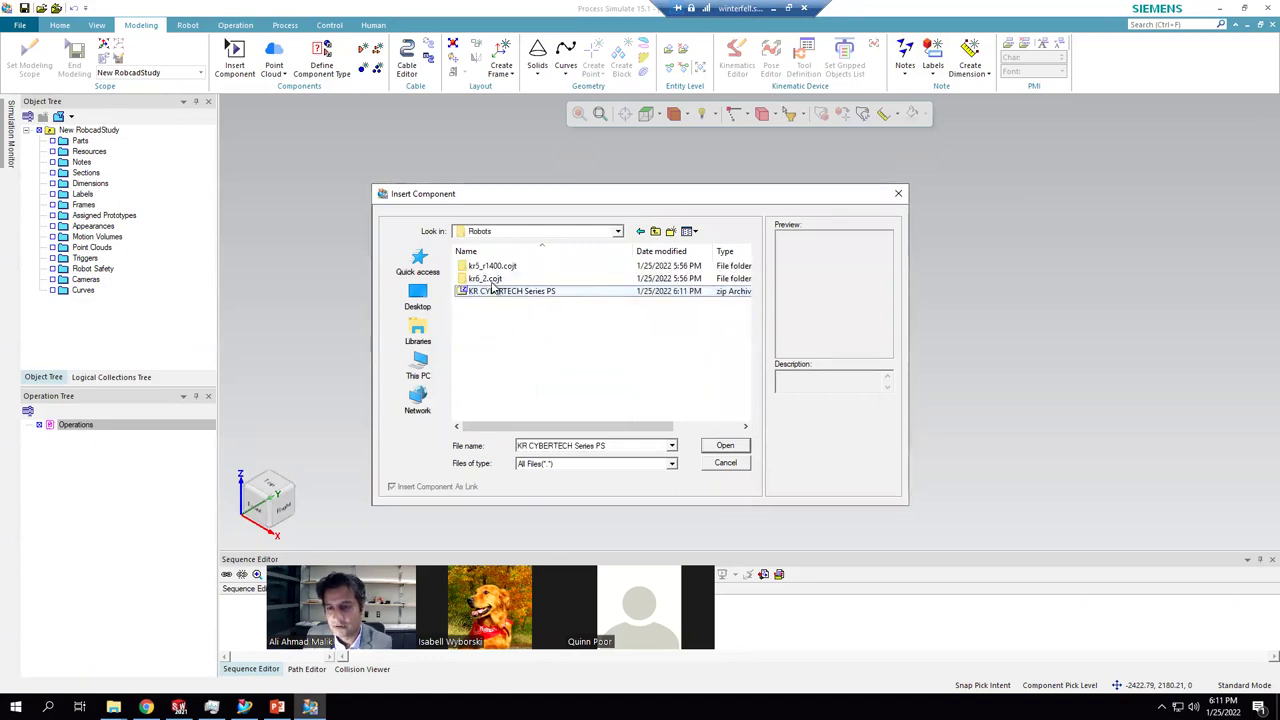
- Extract the KR CYBERTECH Series PS ZIP into the Robots folder with 7-Zip and delete the archive
right_click(487, 293)
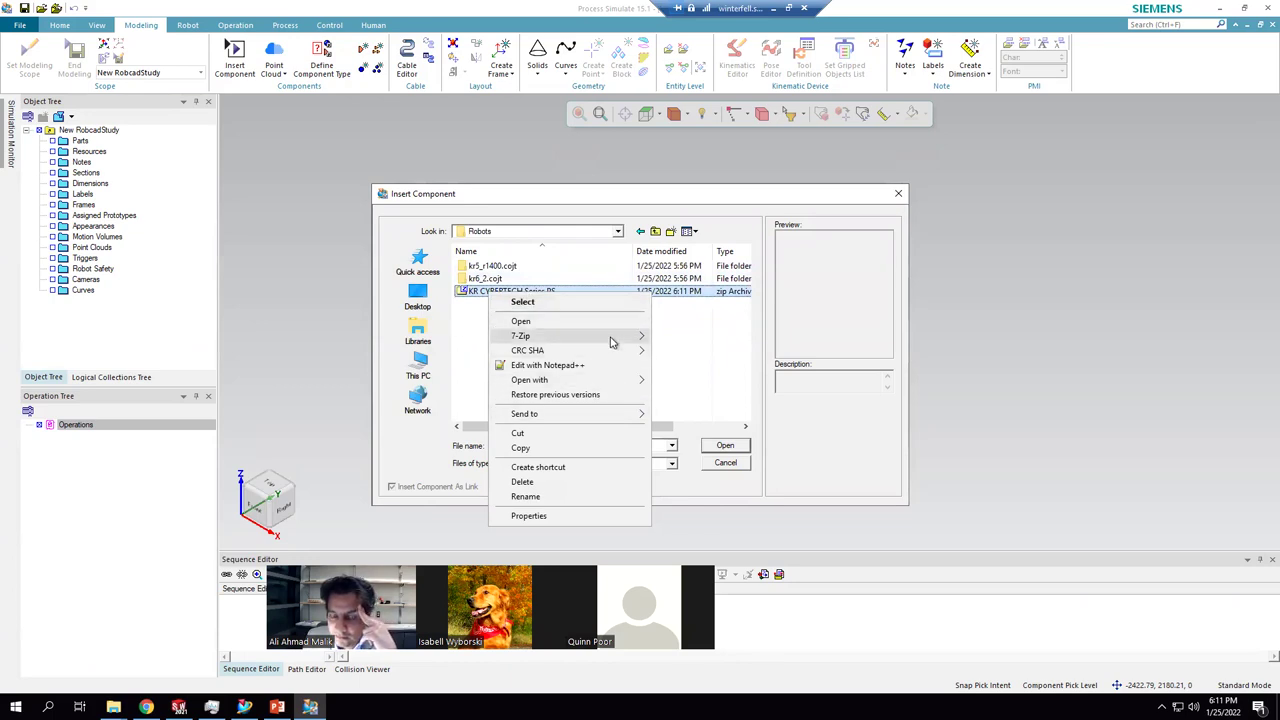
mouse_move(615, 338)
left_click(735, 381)
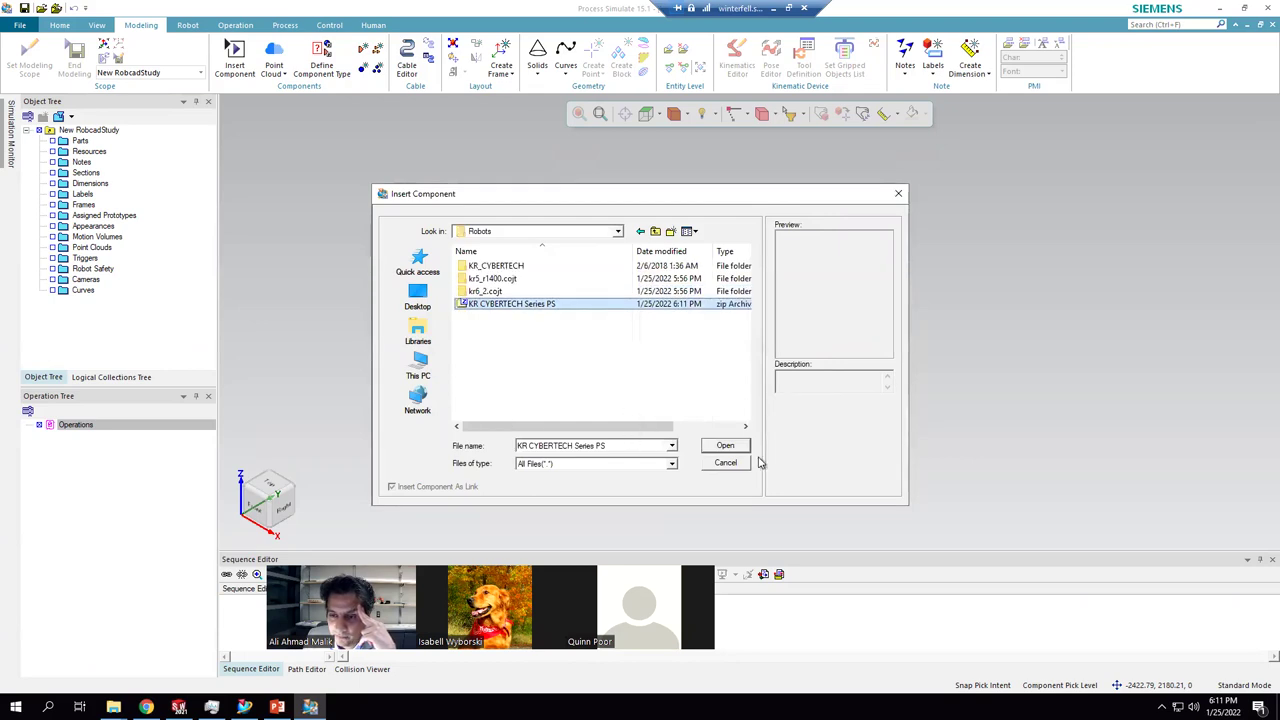
key("Delete")
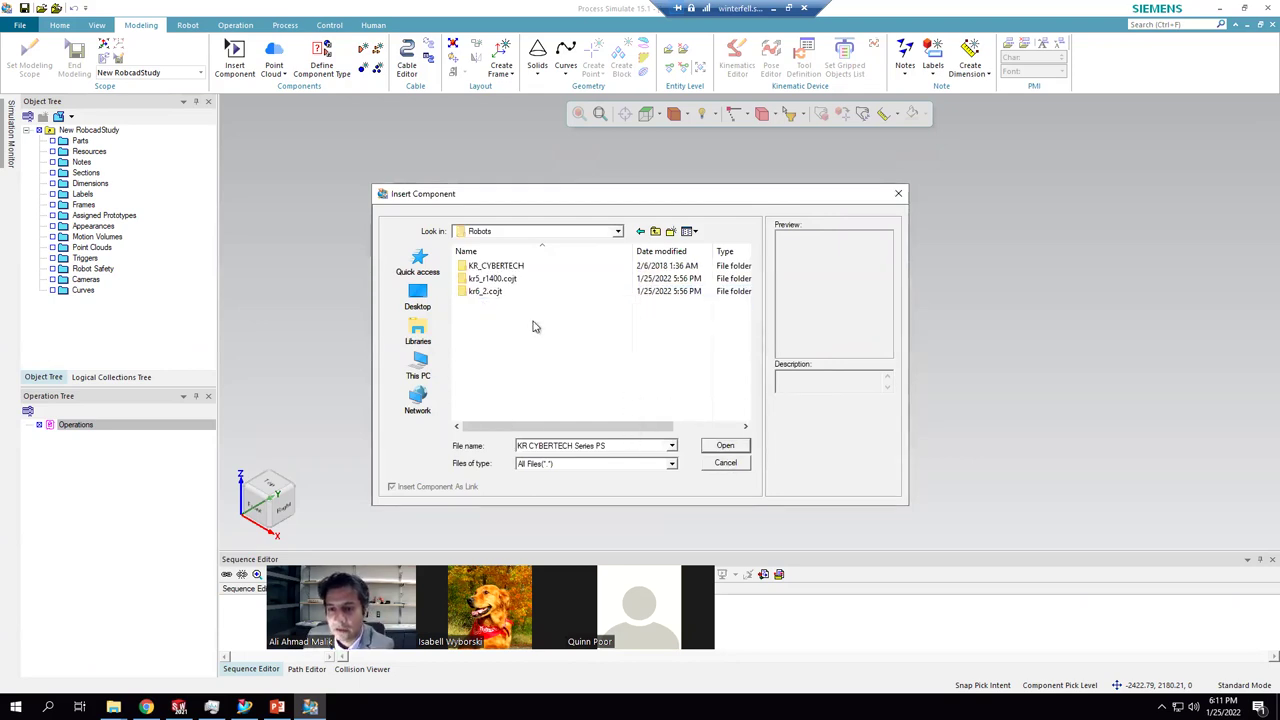
- Try to insert the kr20_r1810.cojt component from the KR_CYBERTECH folder and dismiss the error report
double_click(505, 266)
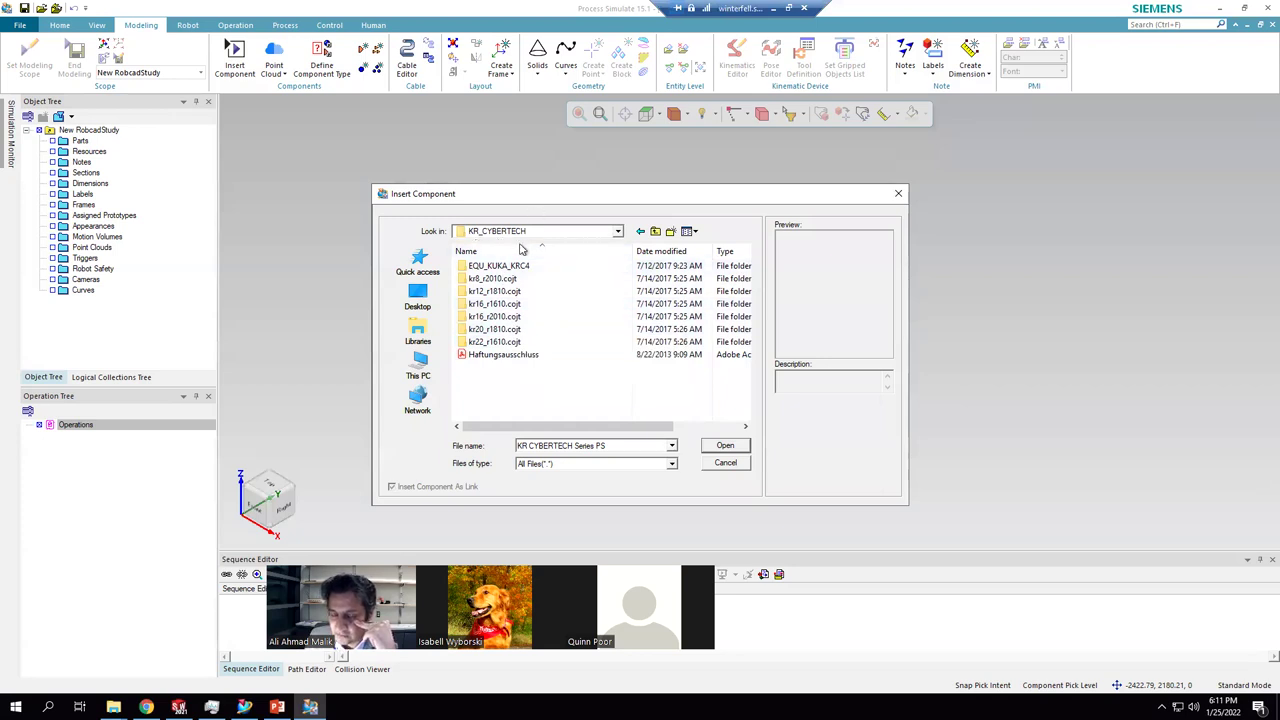
double_click(507, 331)
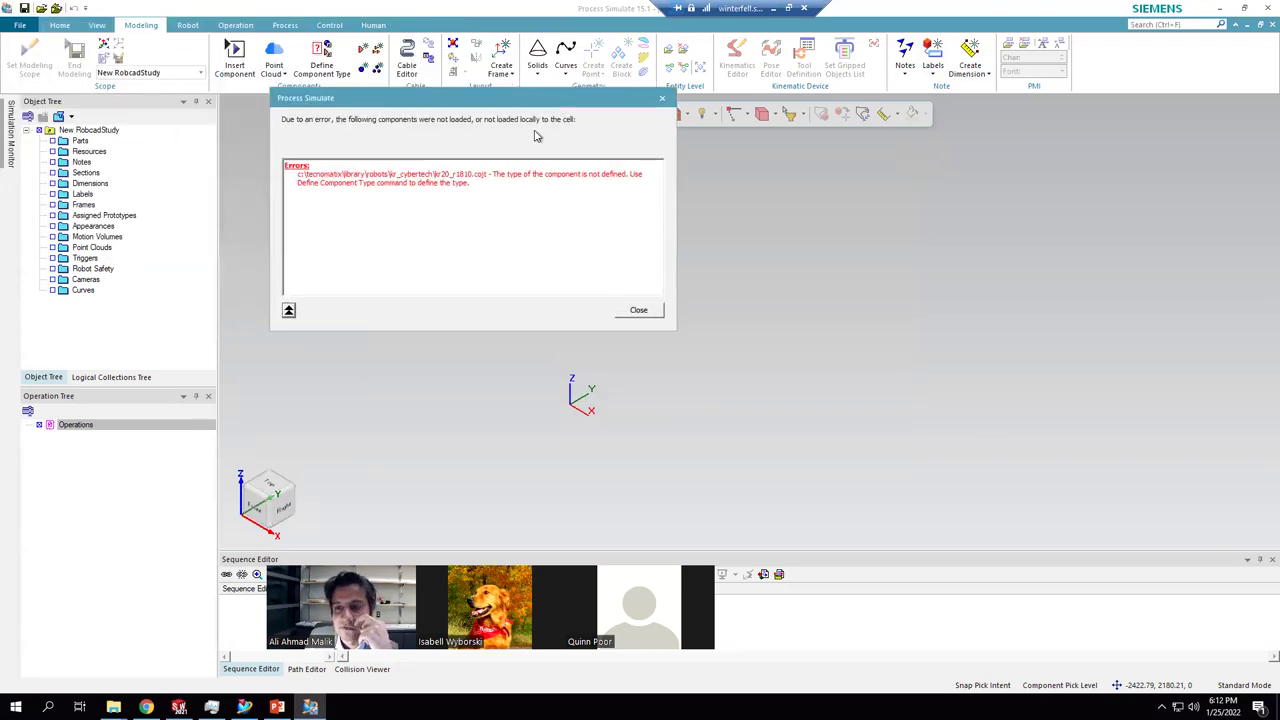
left_click(640, 311)
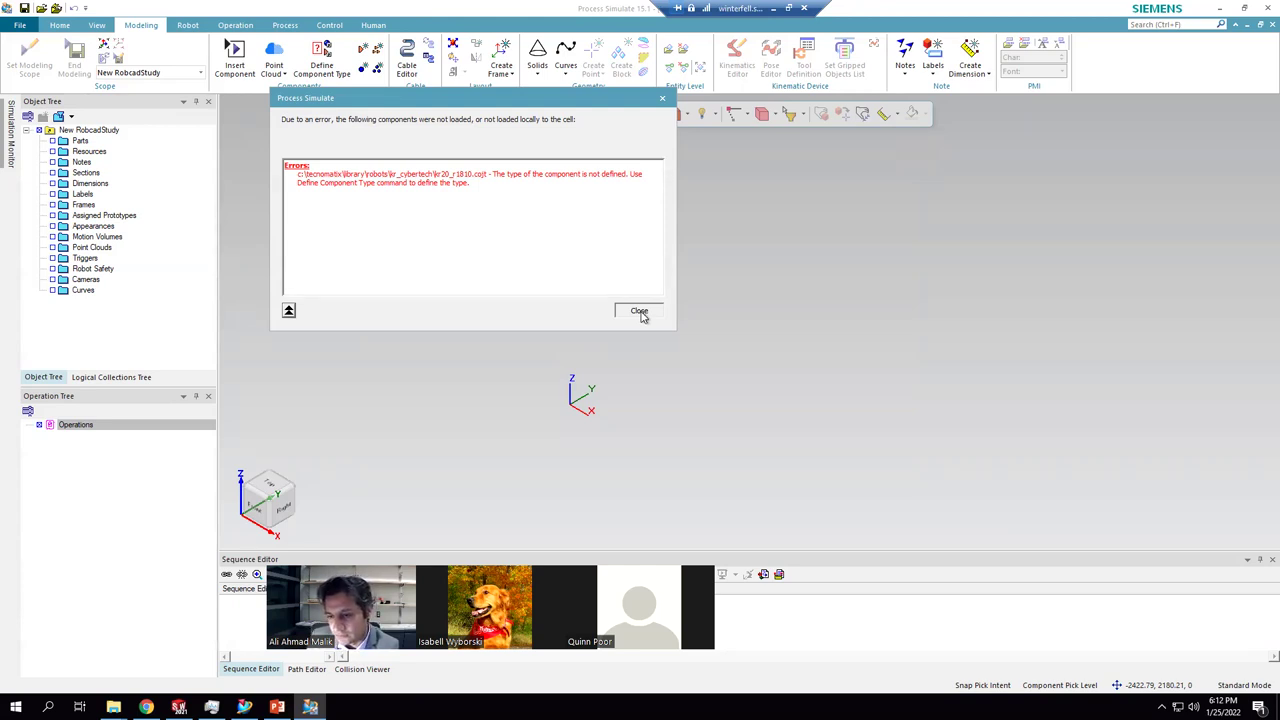
left_click(640, 311)
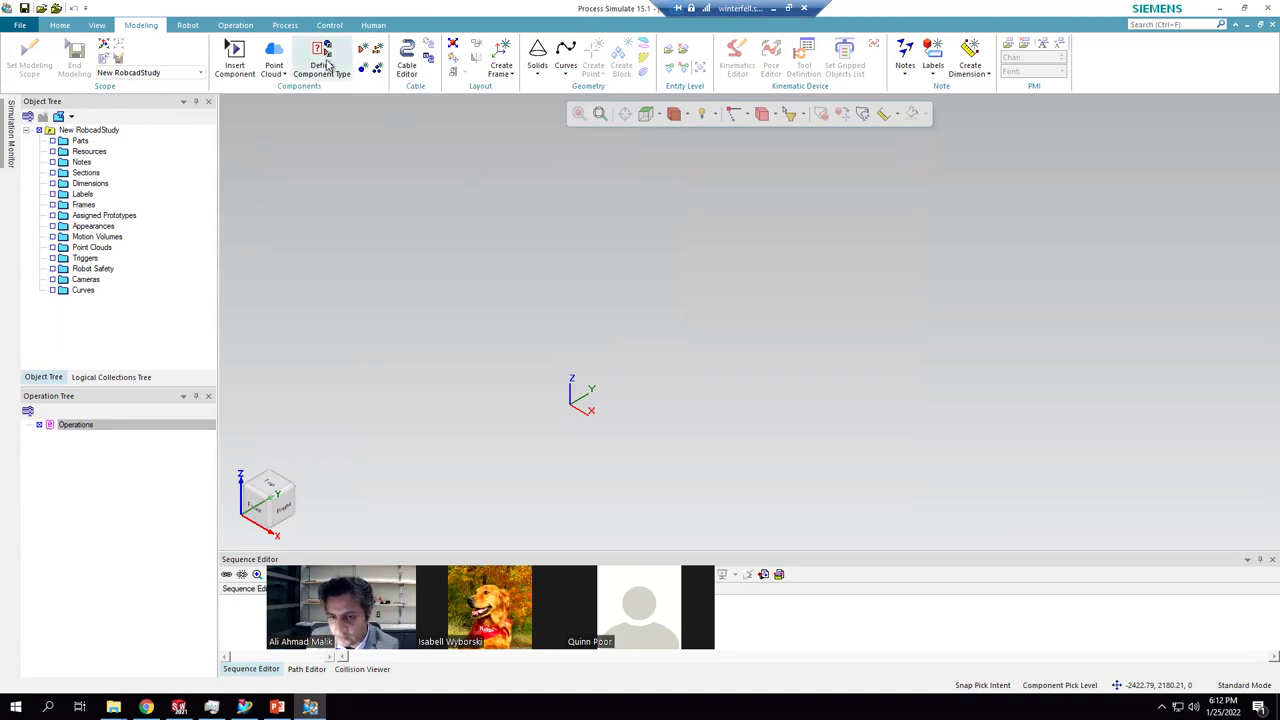
- Start Define Component Type and choose the kr22_r1610.cojt directory under Tecnomatix\Library\Robots\KR_CYBERTECH
left_click(327, 77)
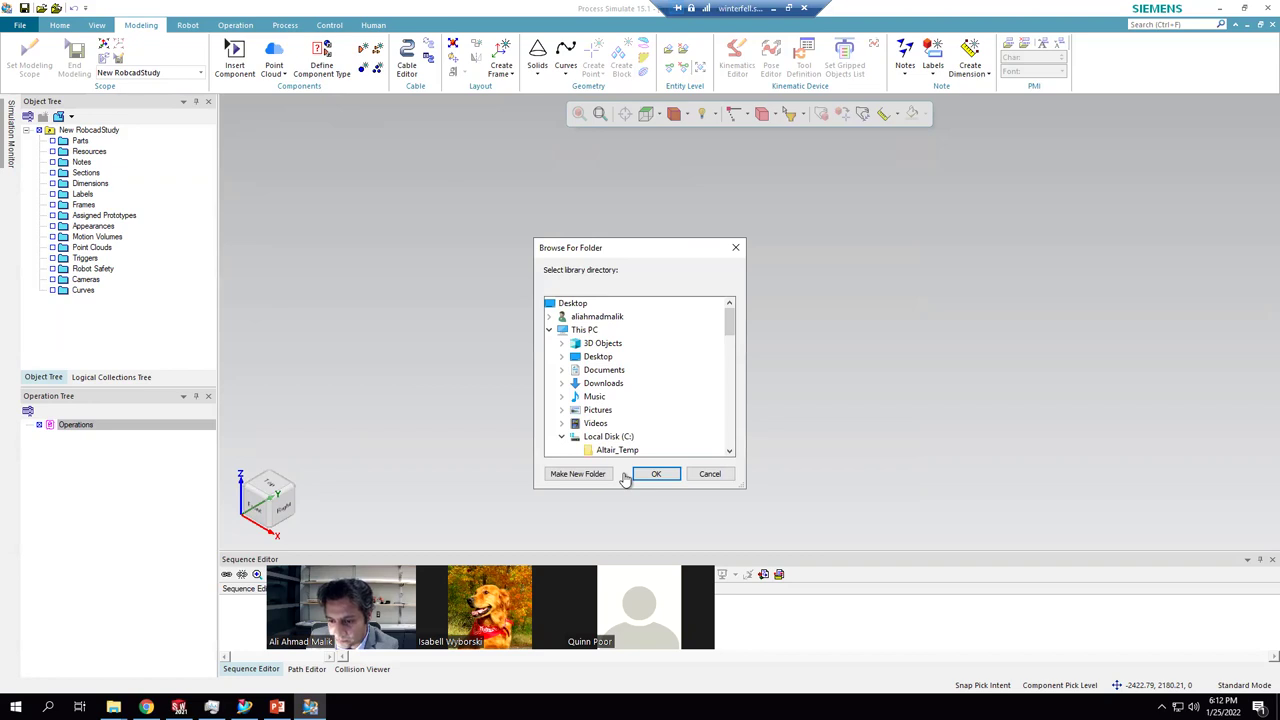
scroll(672, 390, "down", 4)
scroll(673, 370, "up", 1)
scroll(673, 370, "down", 6)
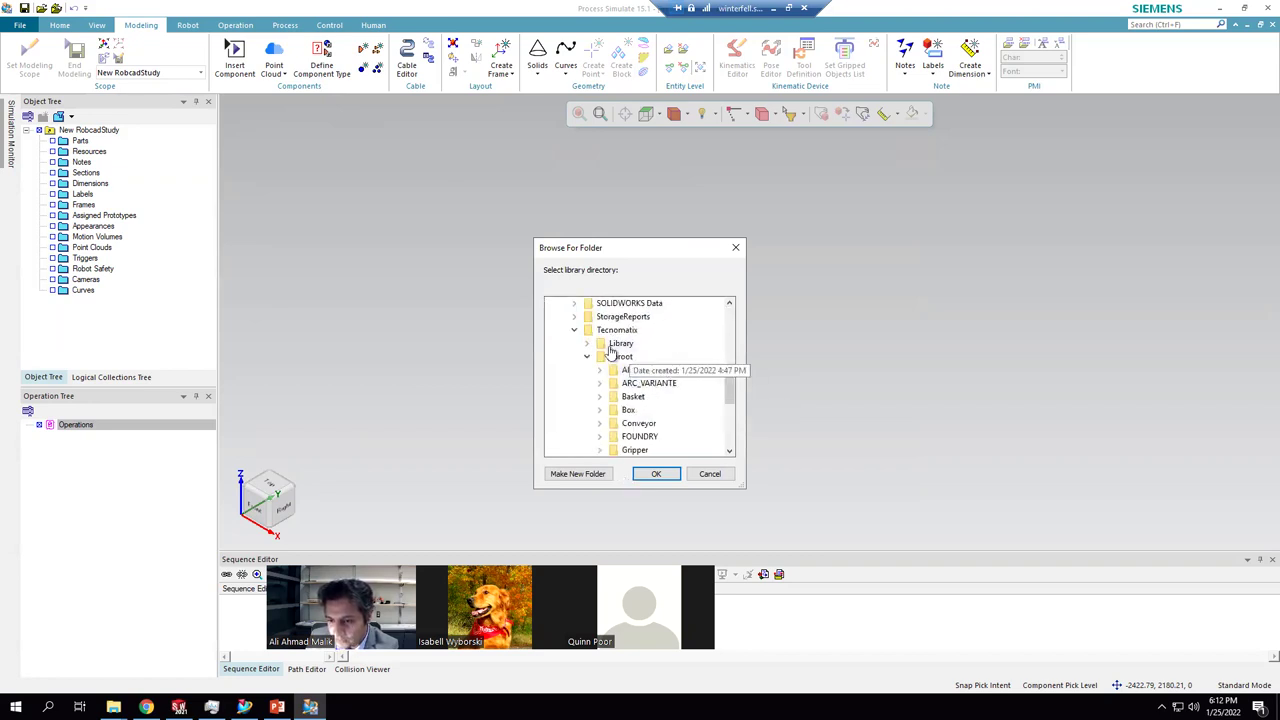
left_click(587, 343)
left_click(600, 410)
scroll(610, 400, "down", 3)
scroll(625, 343, "up", 1)
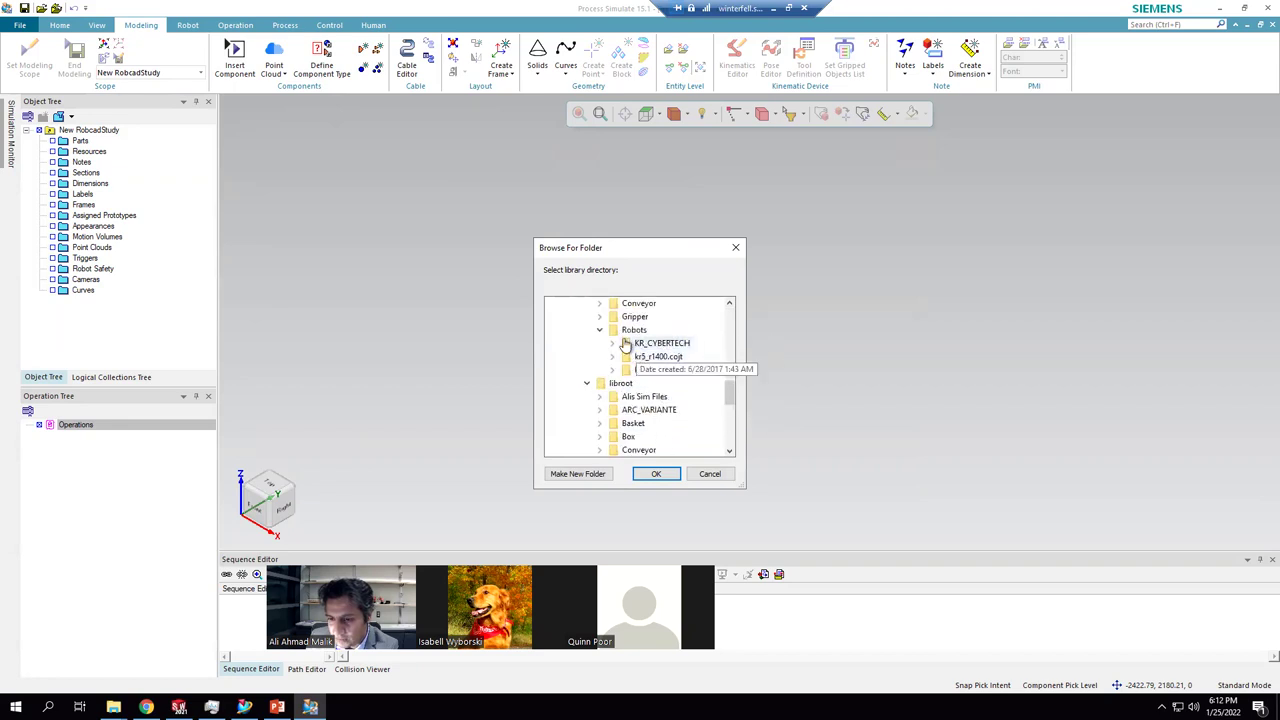
left_click(612, 343)
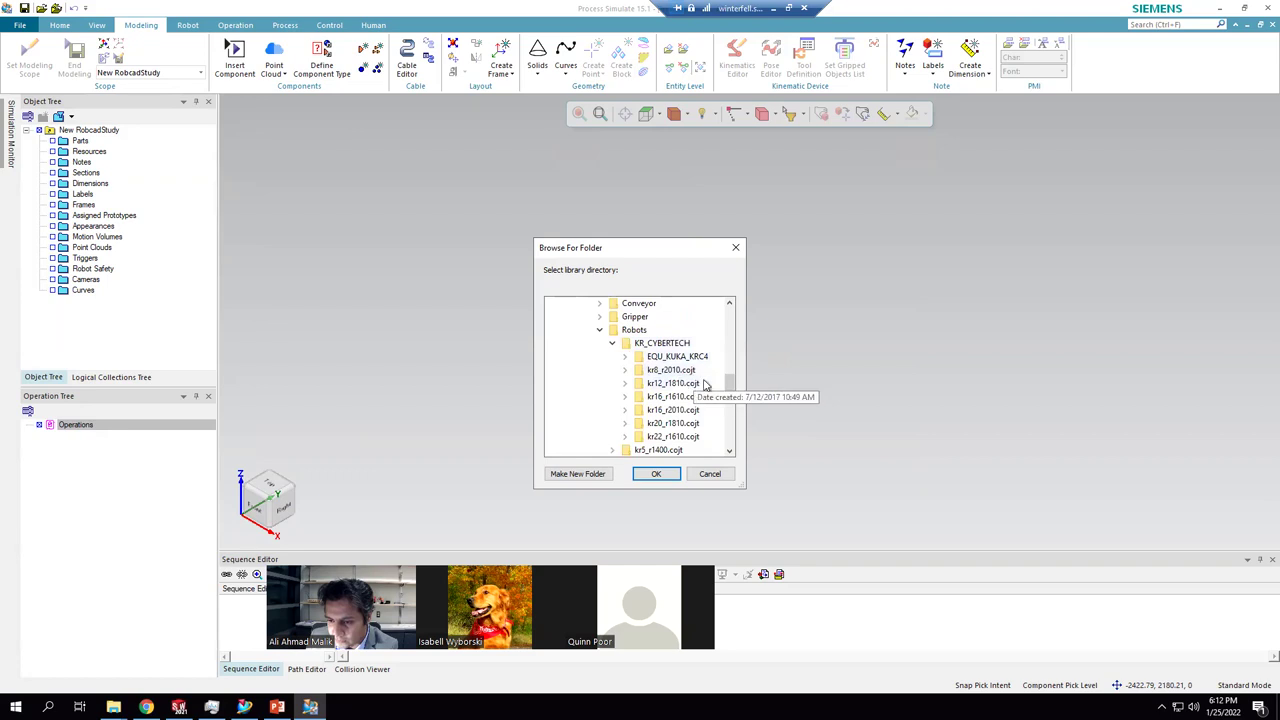
left_click(678, 440)
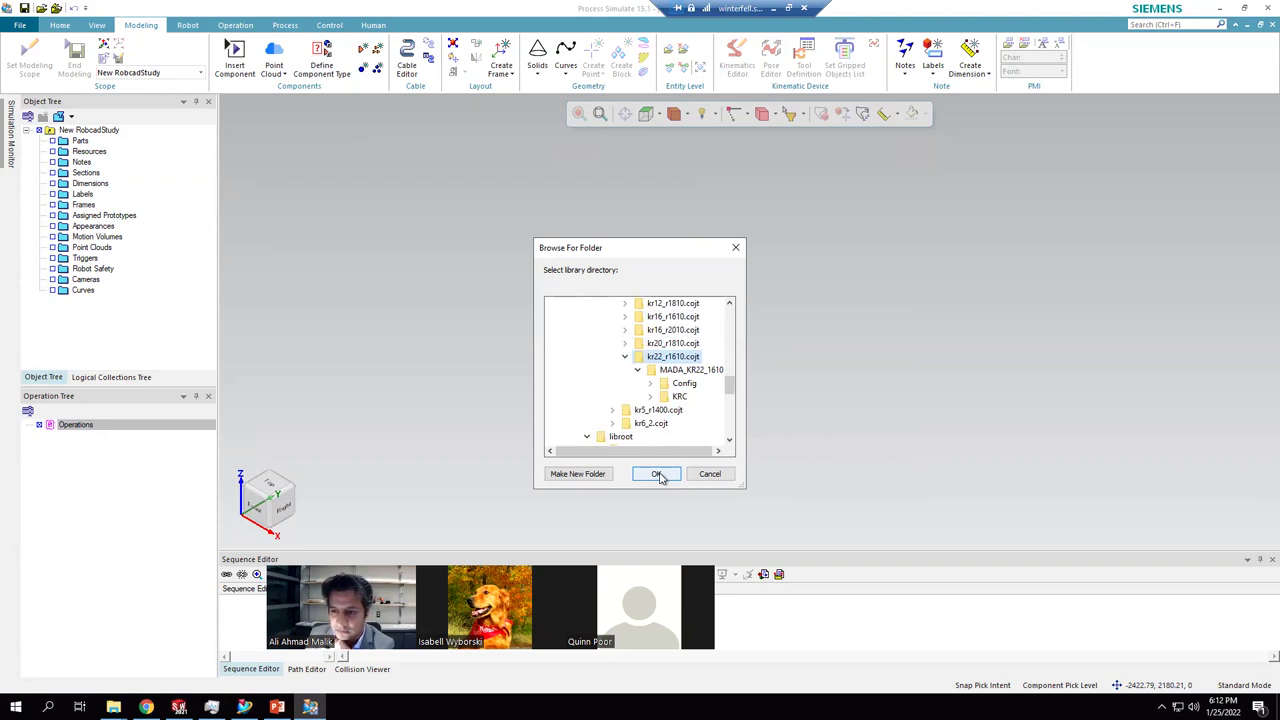
left_click(690, 371)
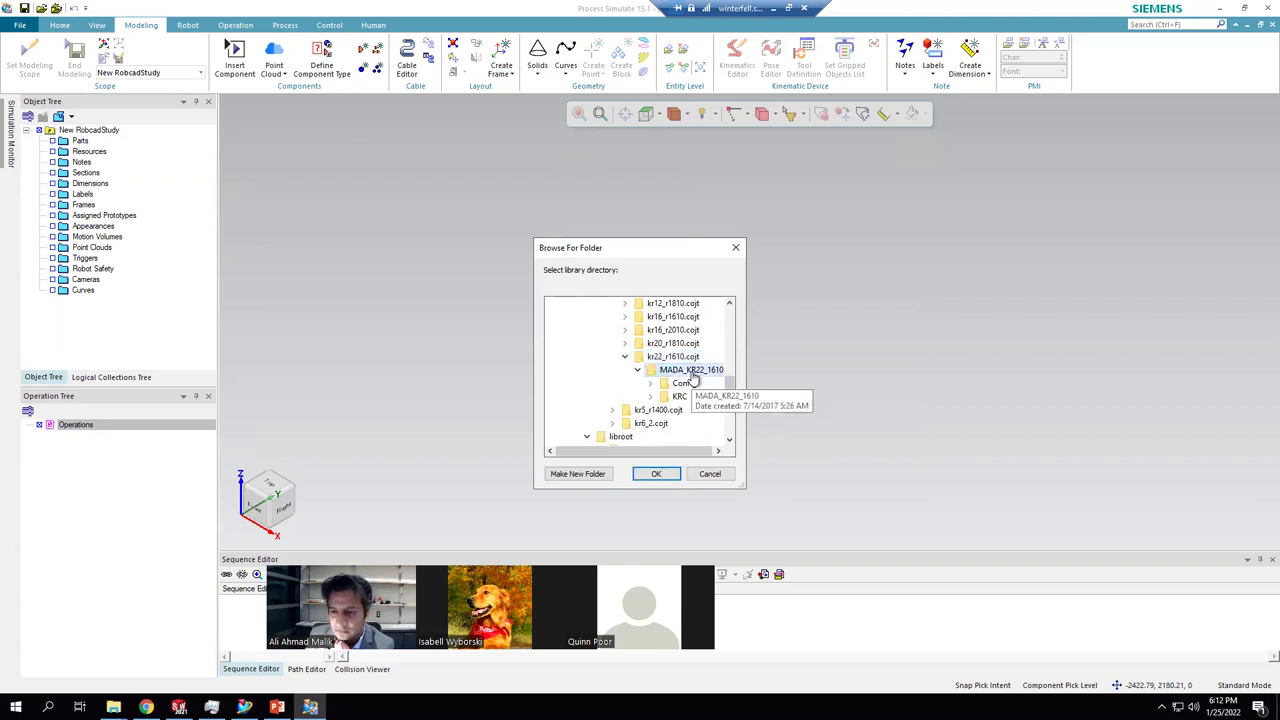
left_click(656, 474)
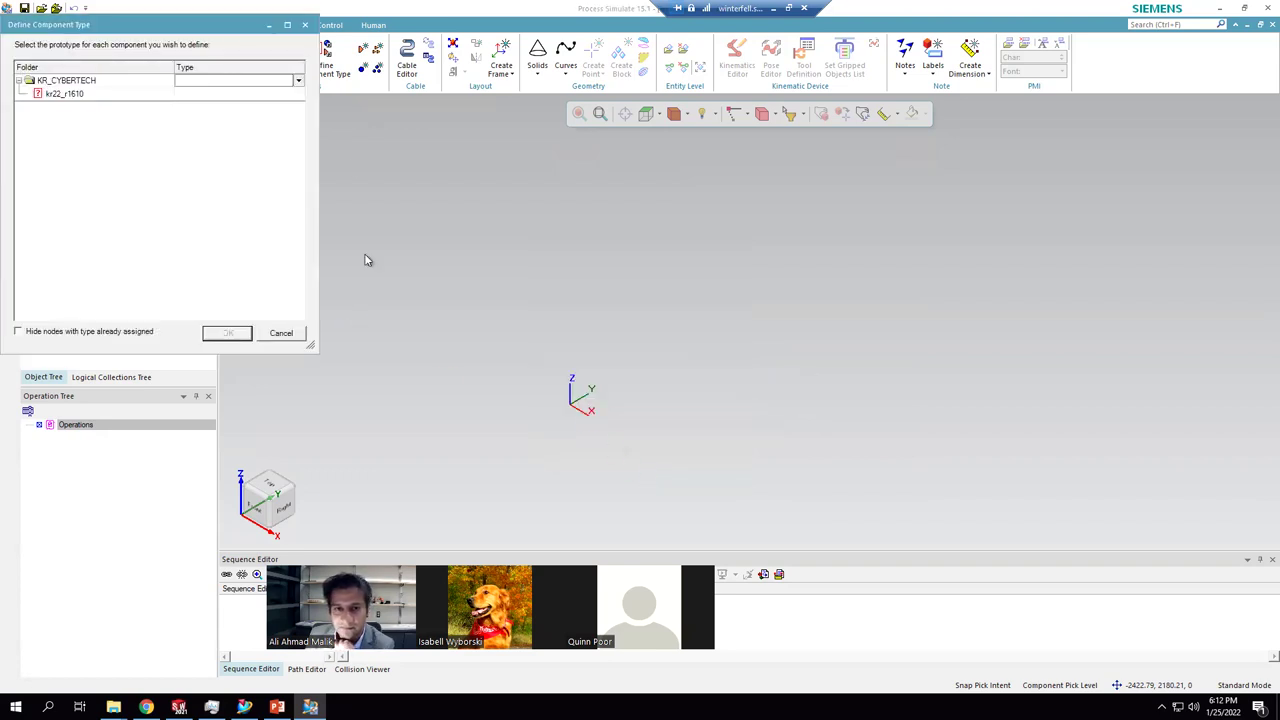
- Assign the Robot type to the KR_CYBERTECH folder containing kr22_r1610 and confirm the component type definition
left_click(298, 81)
left_click(250, 36)
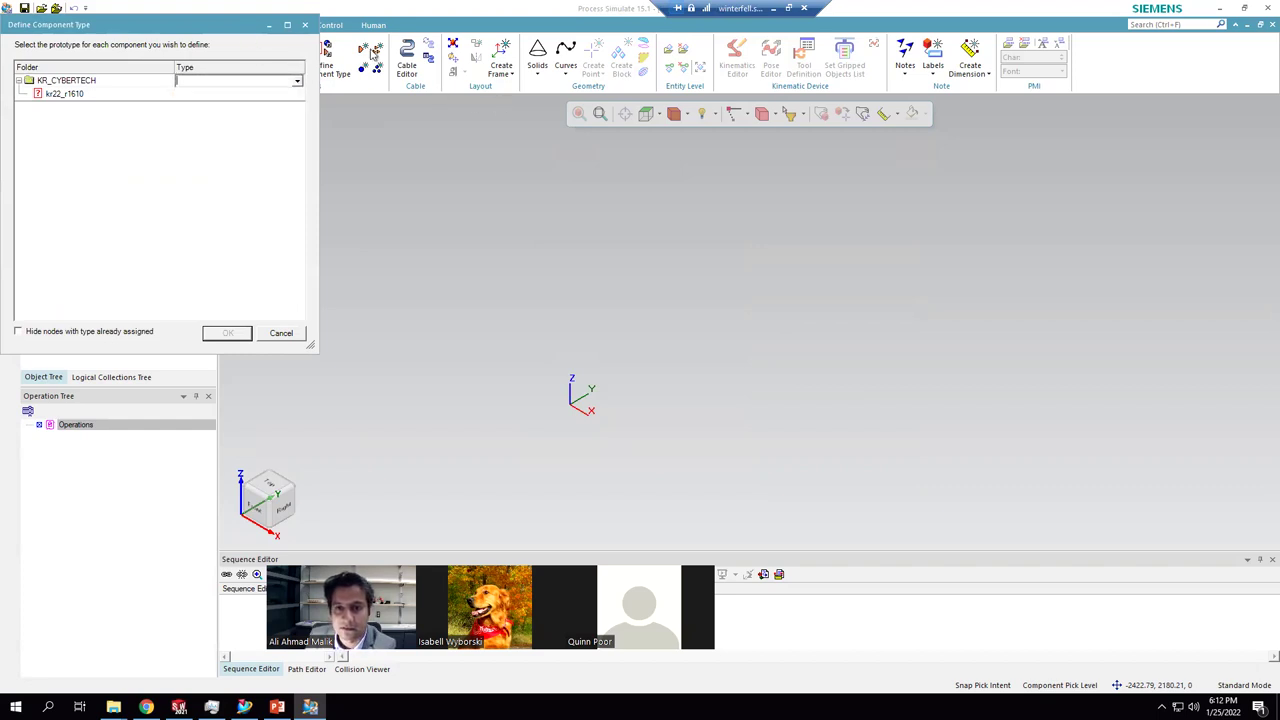
left_click_drag(226, 29, 544, 81)
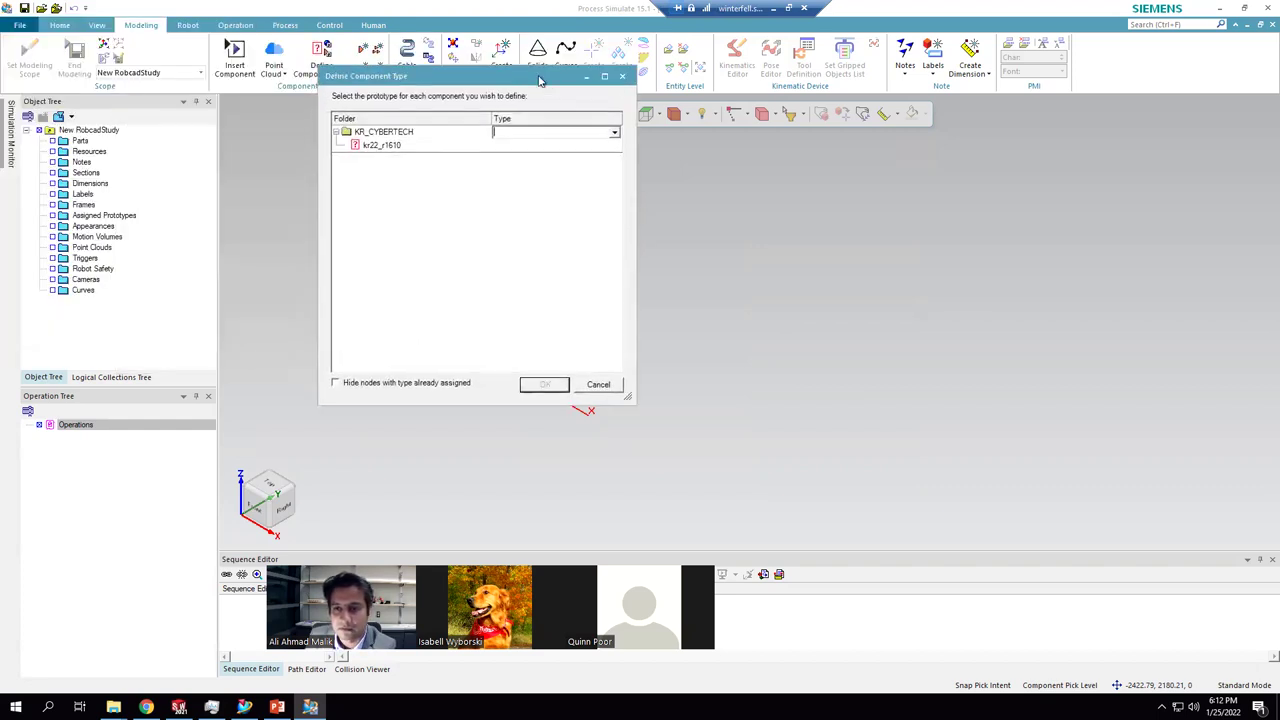
left_click(614, 132)
scroll(550, 195, "down", 3)
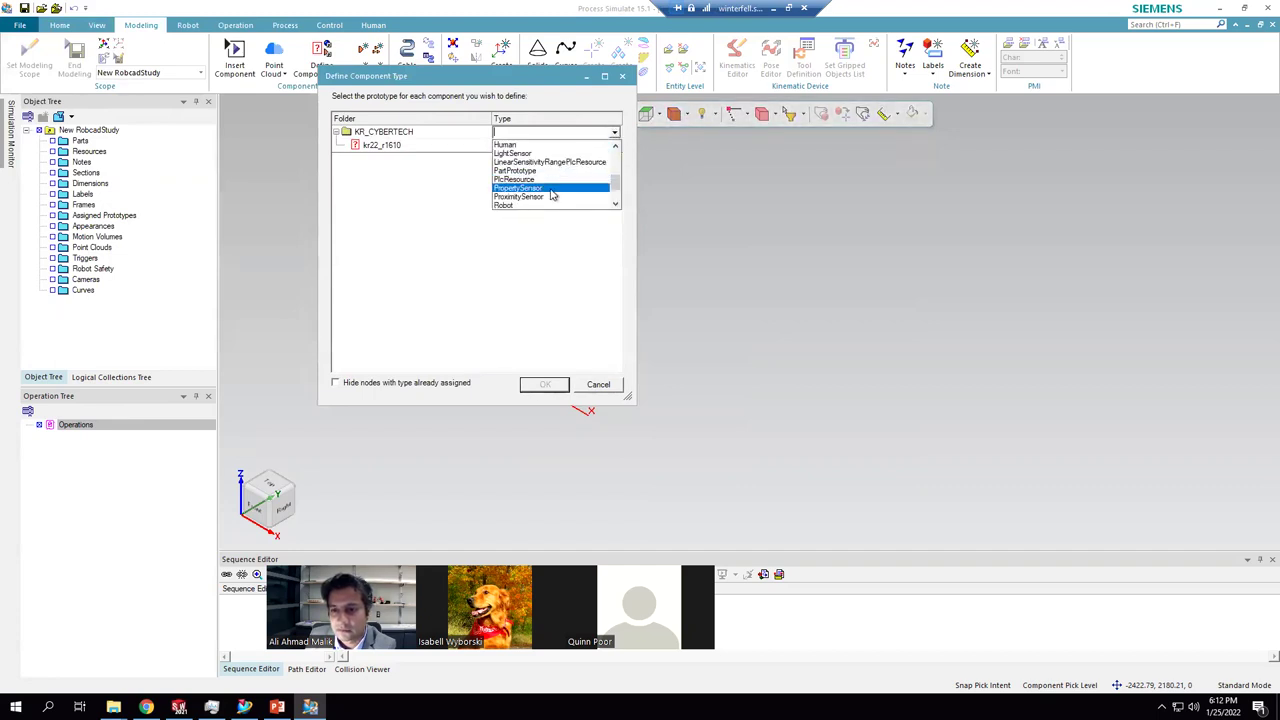
left_click(518, 205)
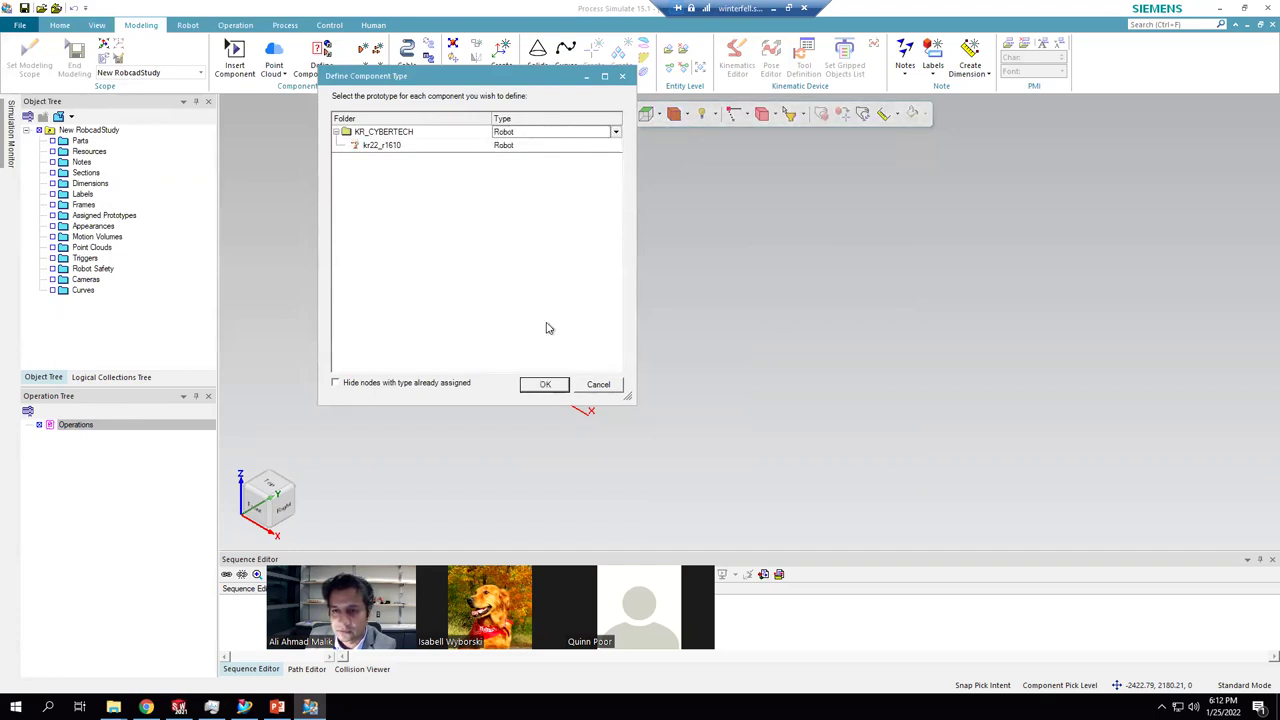
left_click(544, 384)
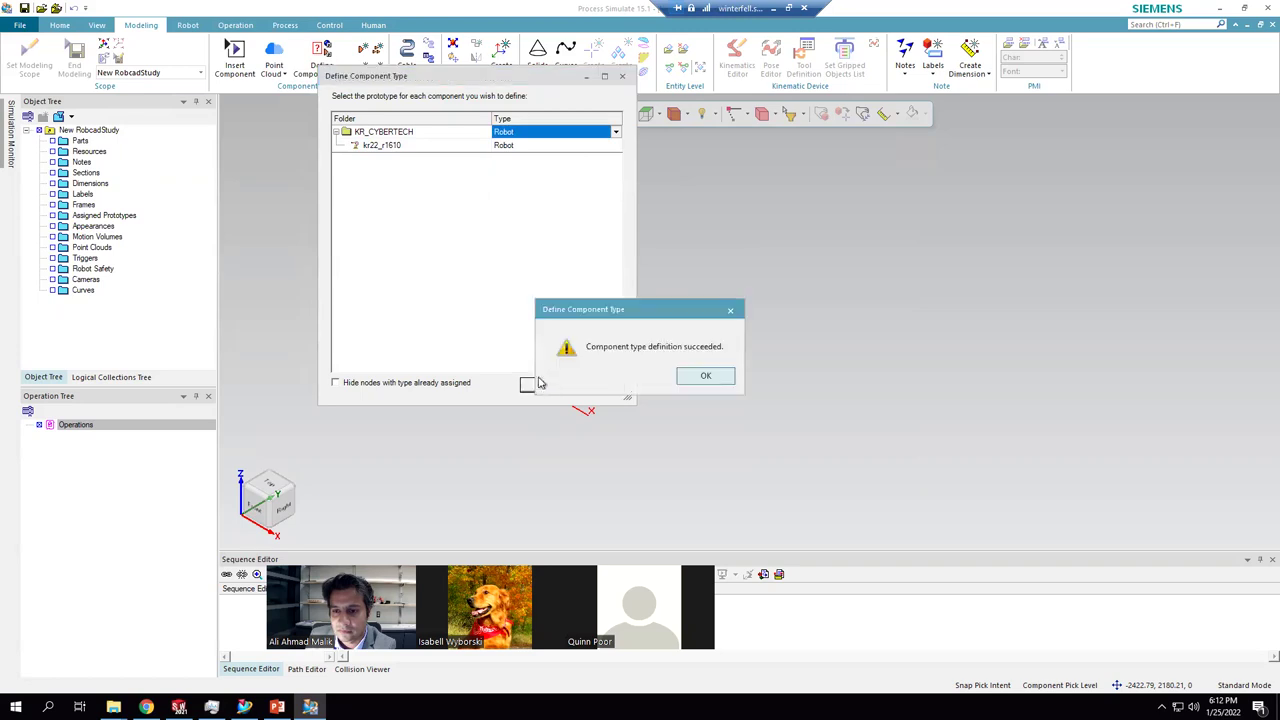
left_click(705, 377)
- Try to insert the kr20_r1810.cojt component and dismiss the error report
left_click(235, 72)
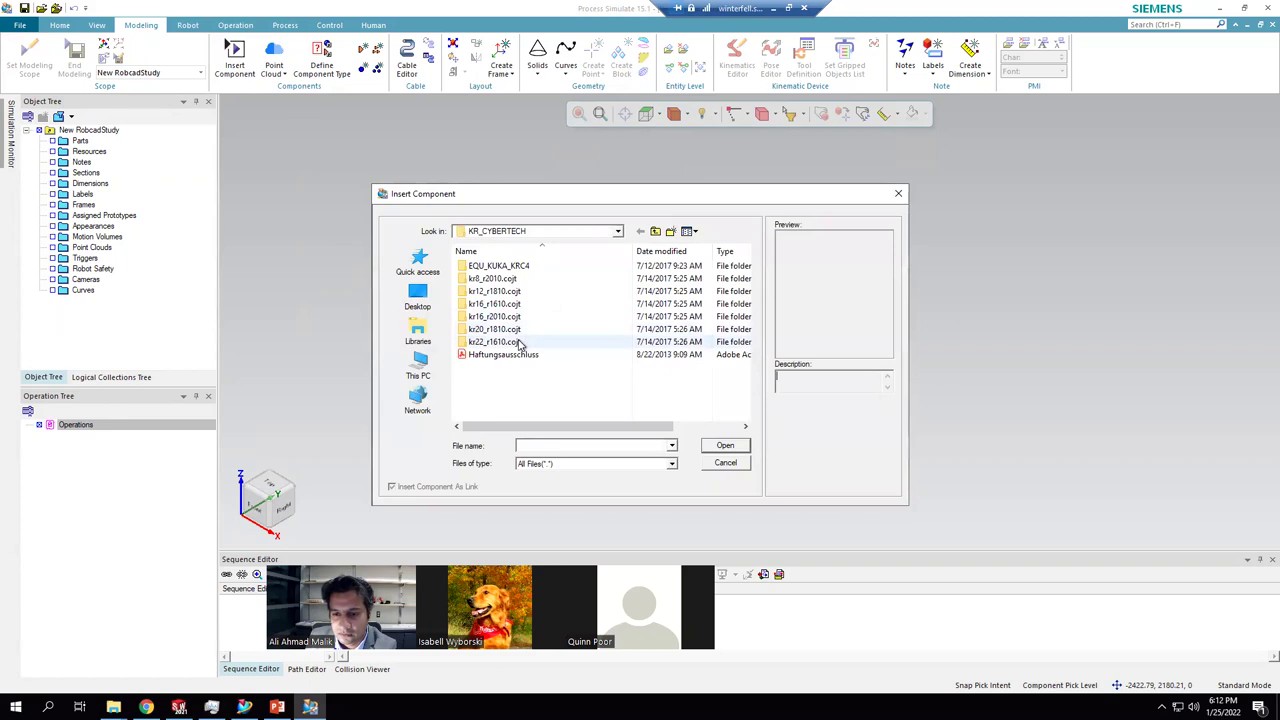
double_click(513, 330)
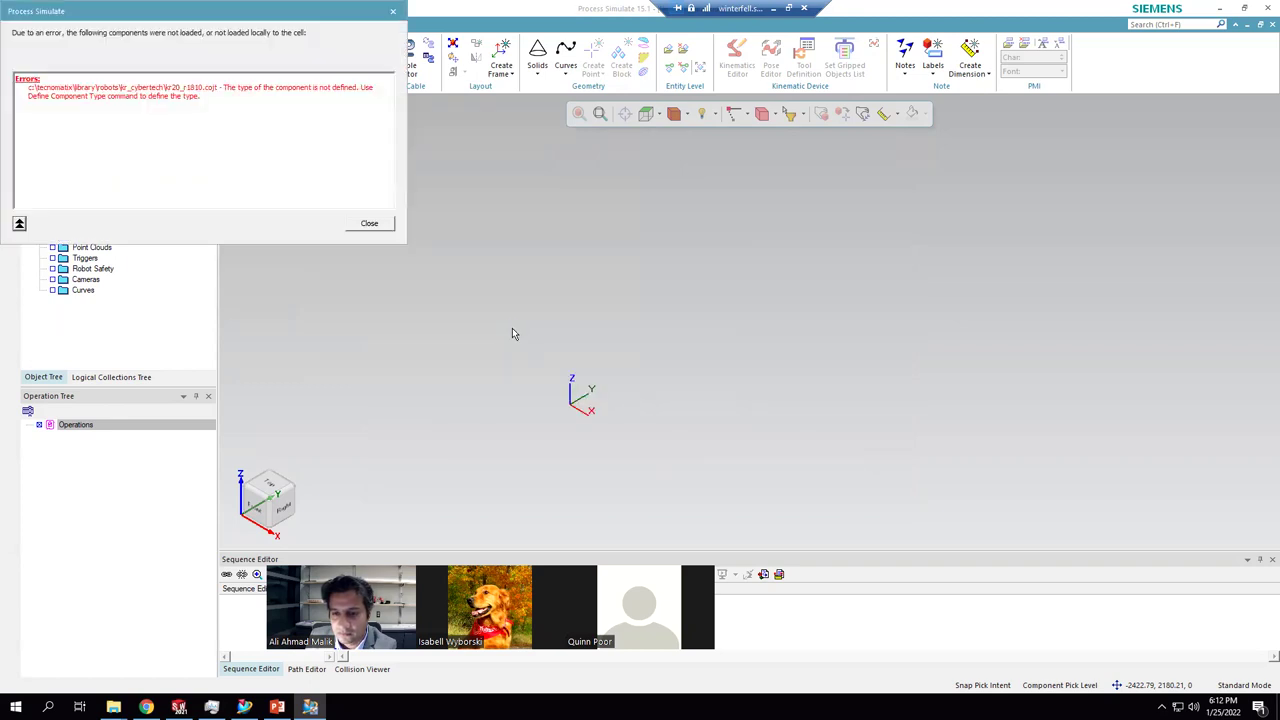
left_click(369, 224)
- Insert the kr22_r1610.cojt robot from the KR_CYBERTECH folder and inspect the model
left_click(235, 60)
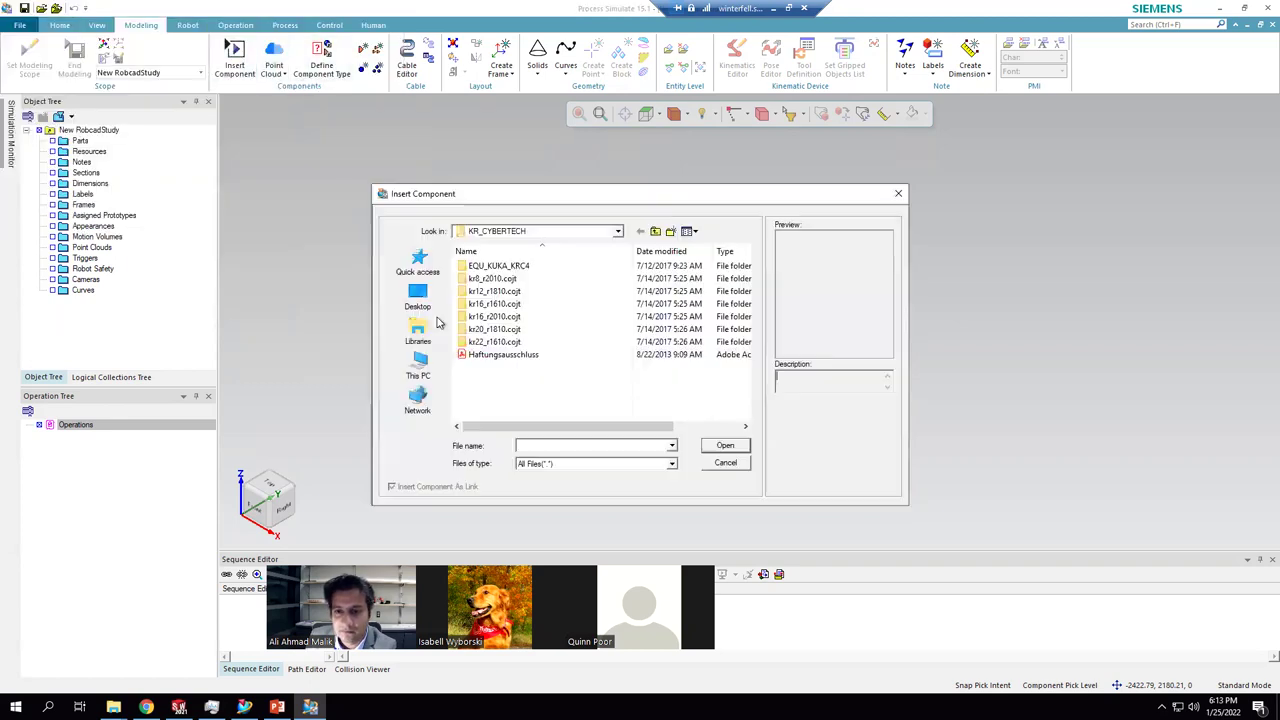
left_click(499, 343)
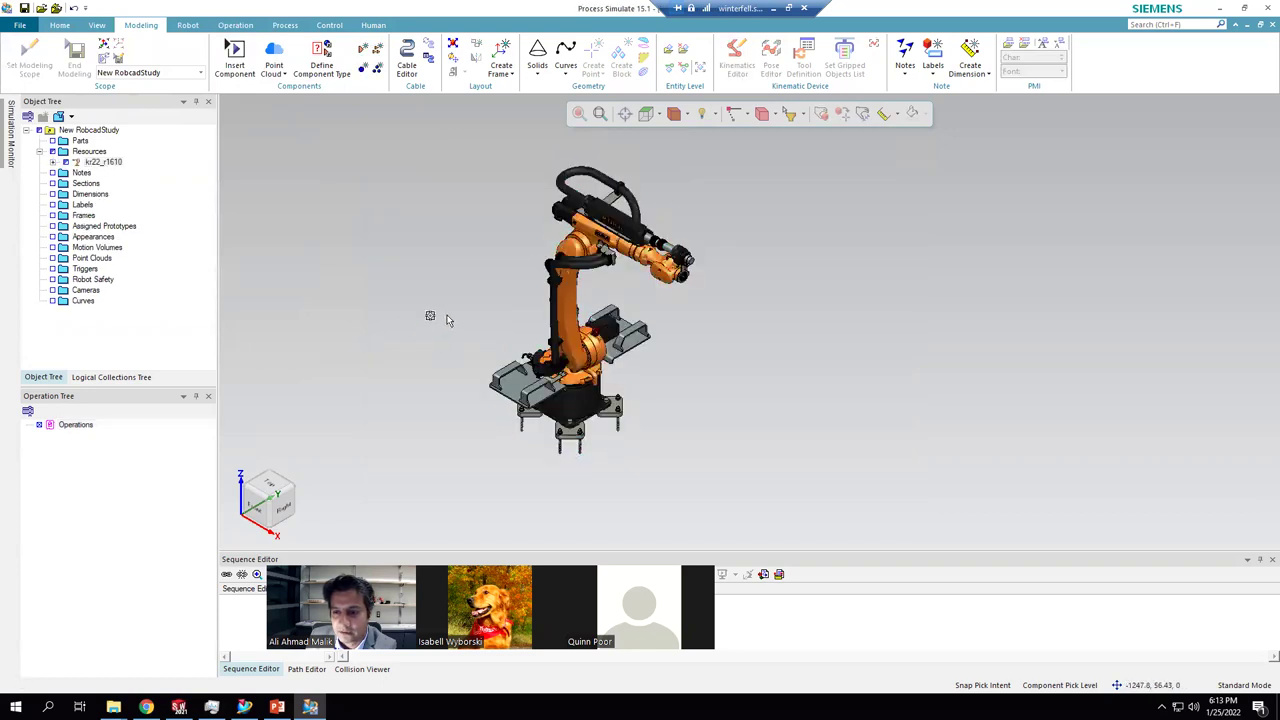
scroll(447, 320, "up", 3)
scroll(450, 358, "down", 2)
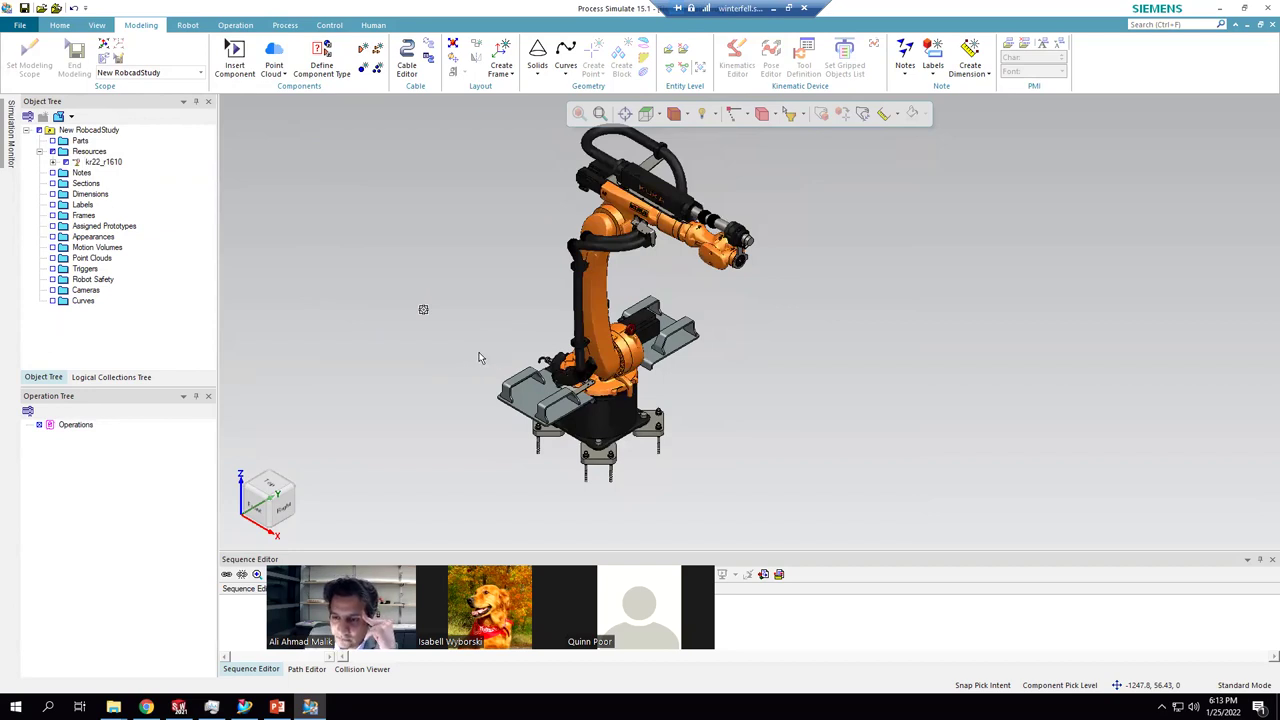
scroll(440, 320, "down", 3)
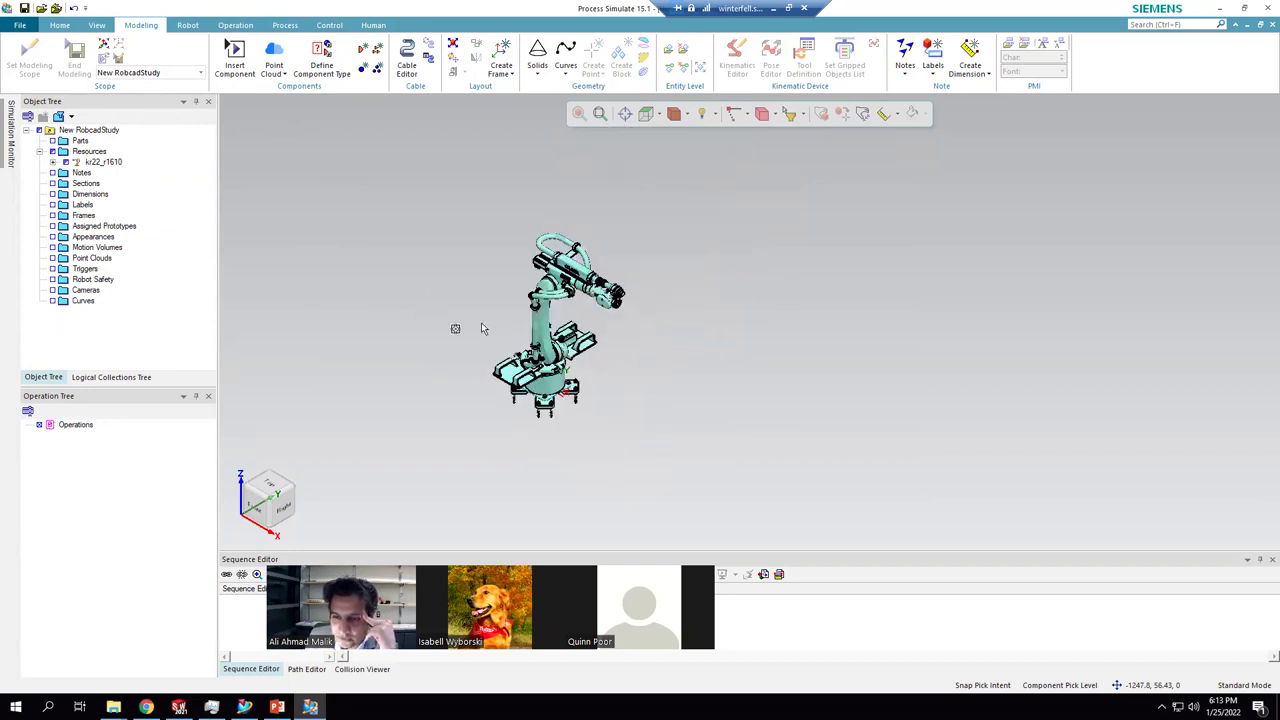
scroll(474, 338, "up", 2)
scroll(474, 338, "up", 2)
scroll(351, 351, "up", 2)
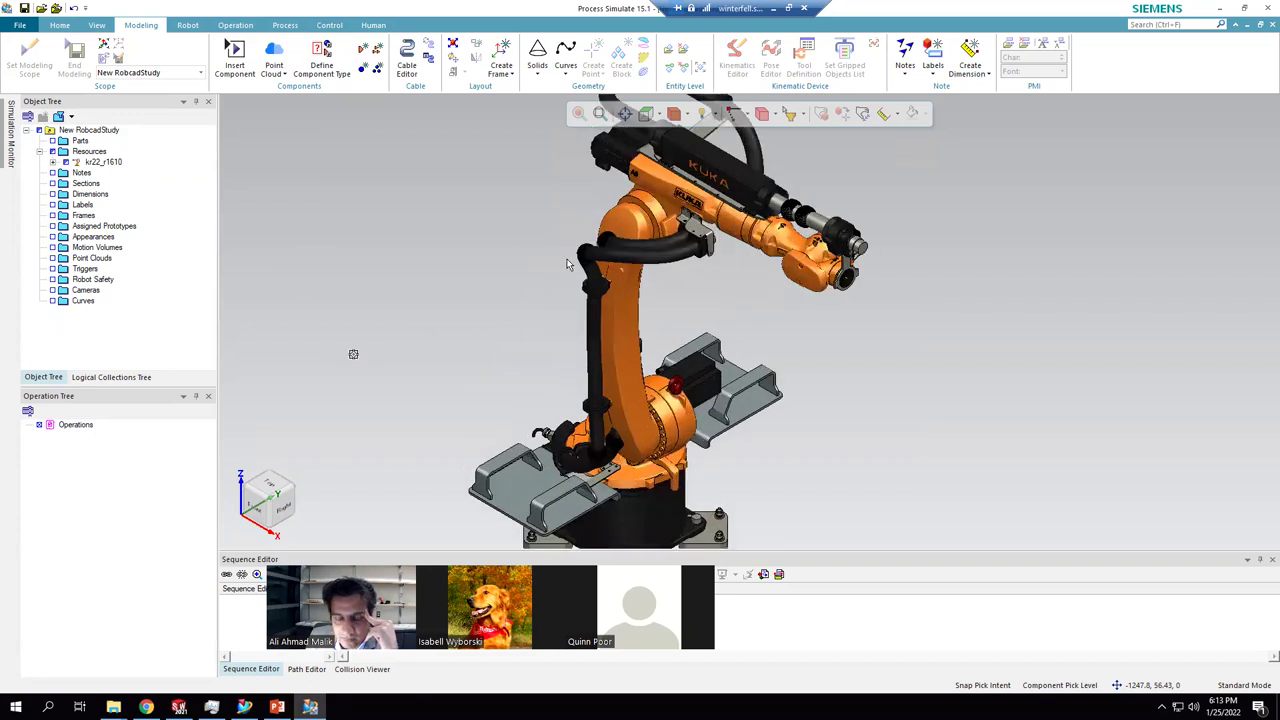
scroll(394, 334, "down", 2)
scroll(396, 336, "up", 2)
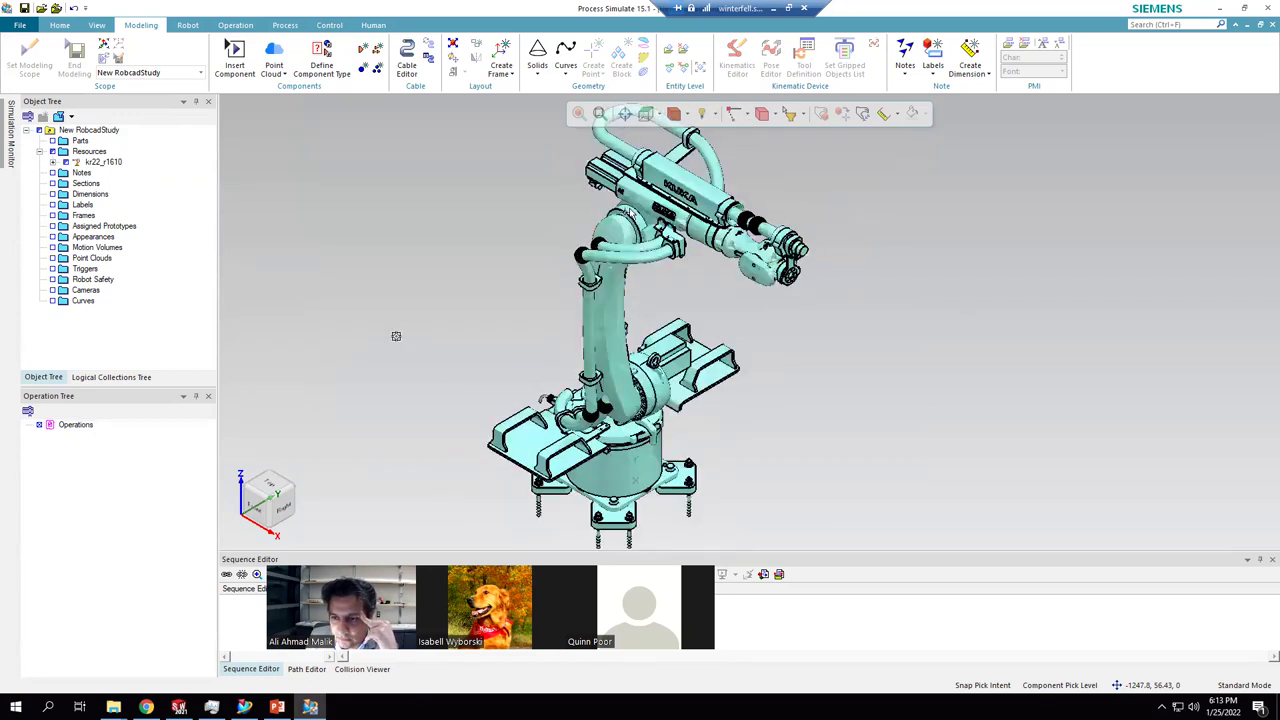
- Try jogging the kr22_r1610 robot along the Z axis of its TCPF, reset its position and close Robot Jog
left_click(631, 210)
right_click(631, 210)
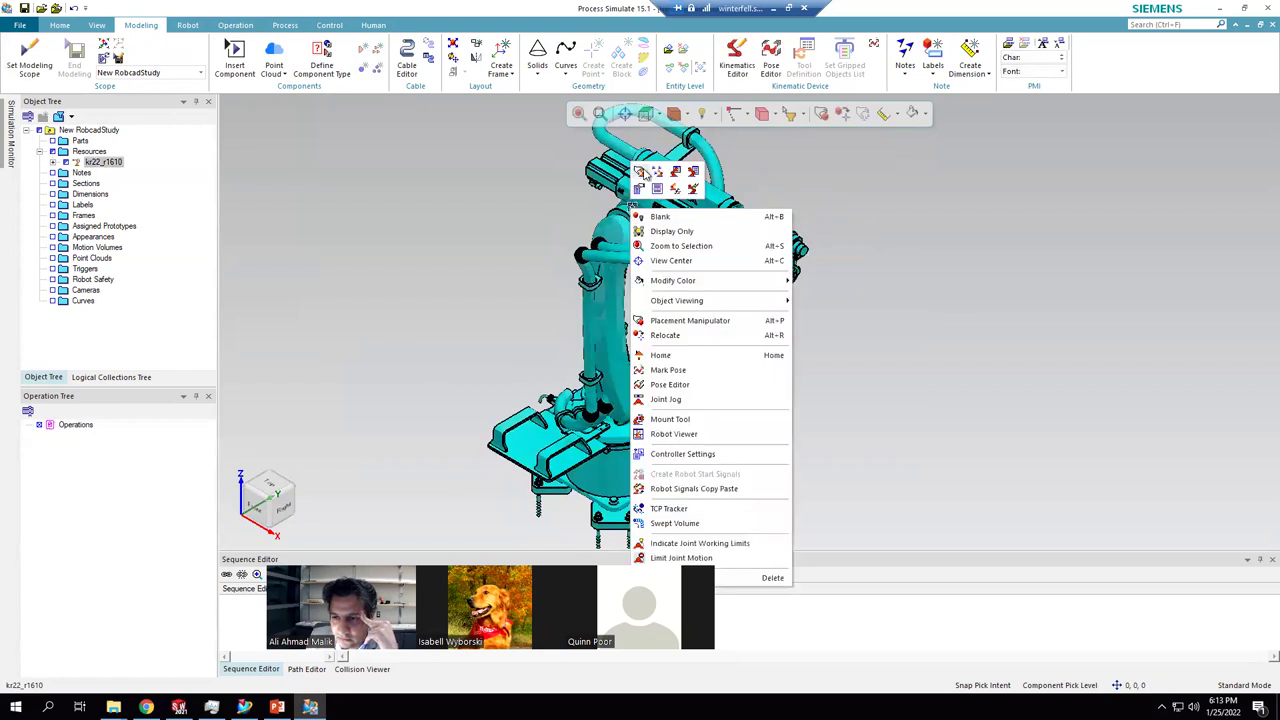
left_click(700, 245)
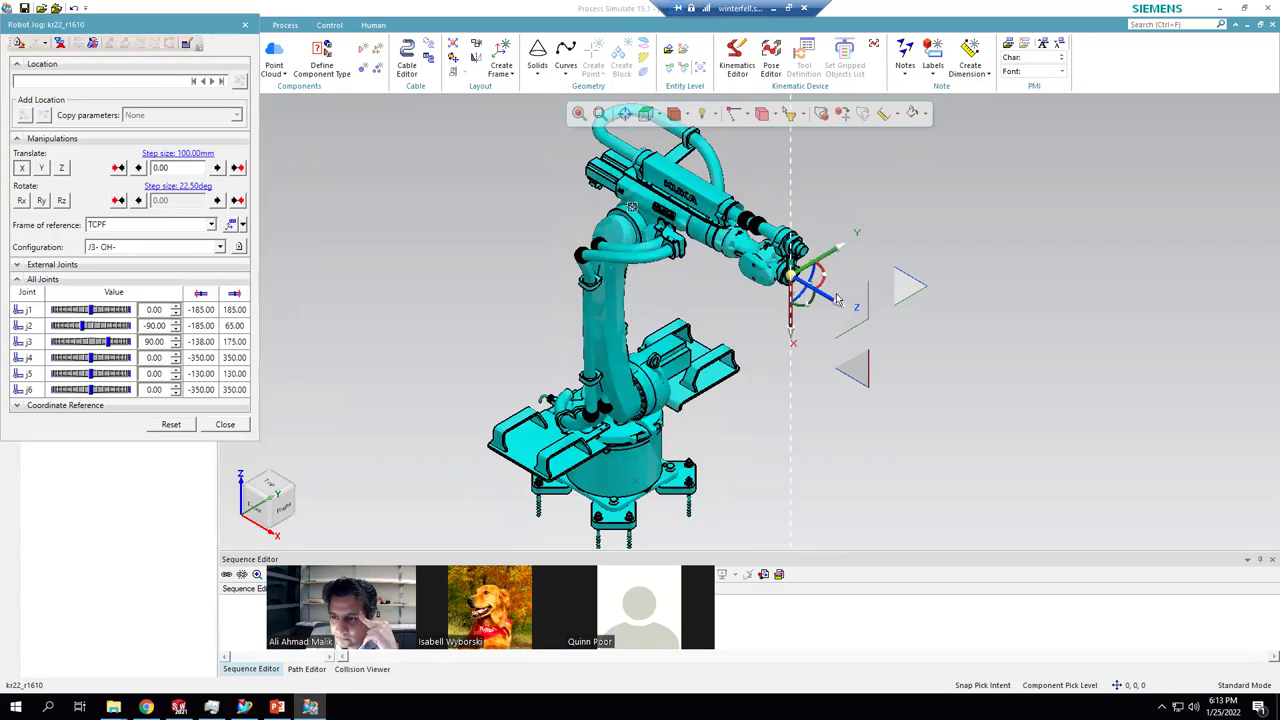
mouse_move(860, 315)
left_mouse_down()
mouse_move(917, 352)
mouse_move(855, 312)
mouse_move(670, 240)
mouse_move(876, 334)
left_mouse_up()
left_click(172, 424)
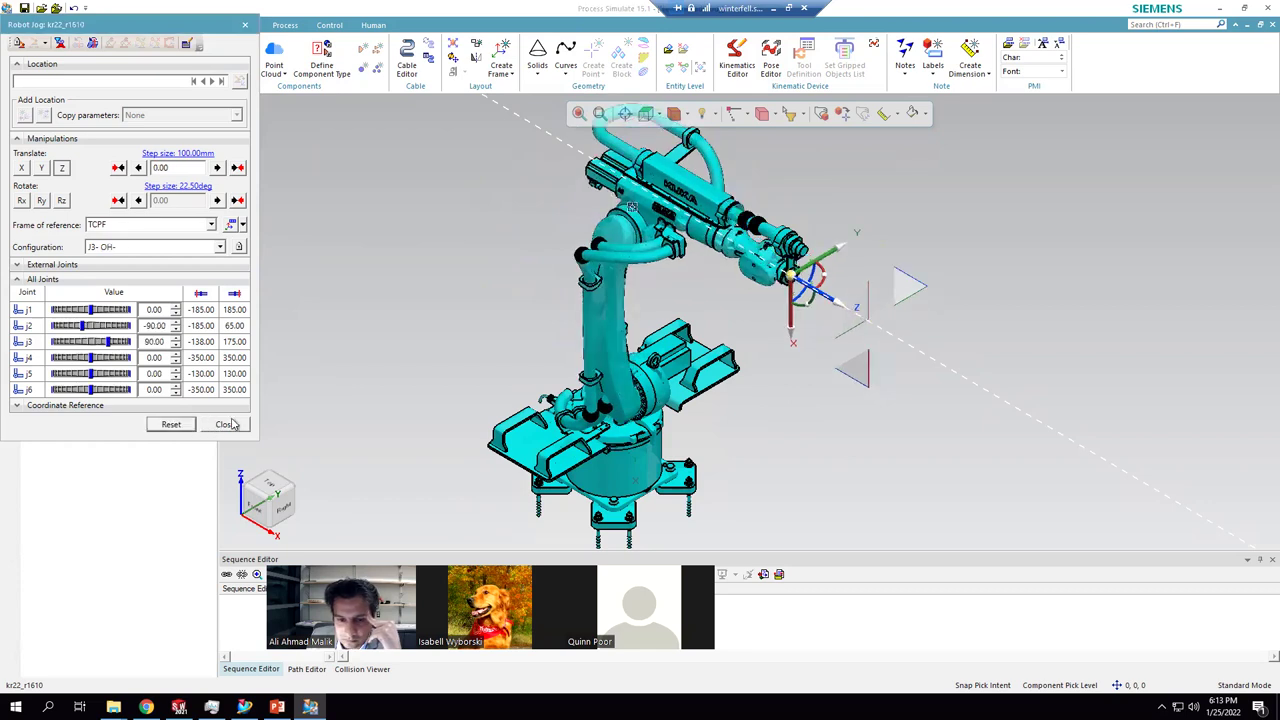
left_click(225, 424)
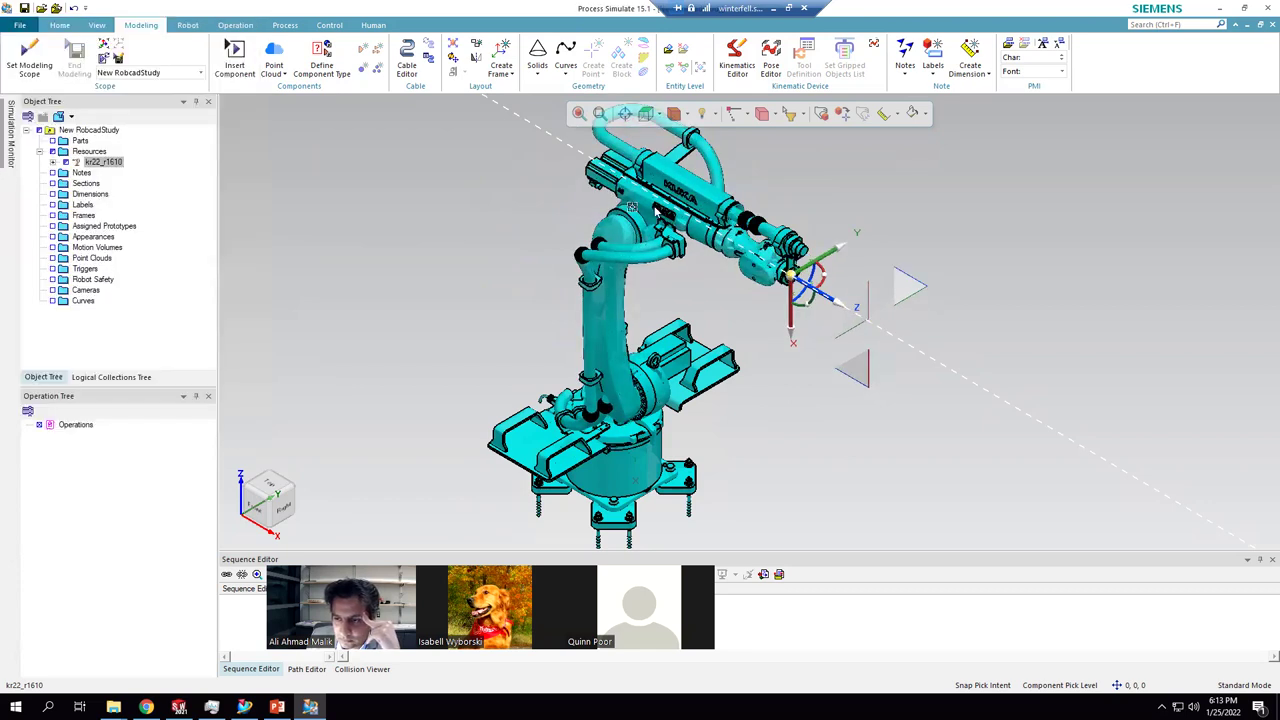
left_click(410, 247)
left_click(793, 266)
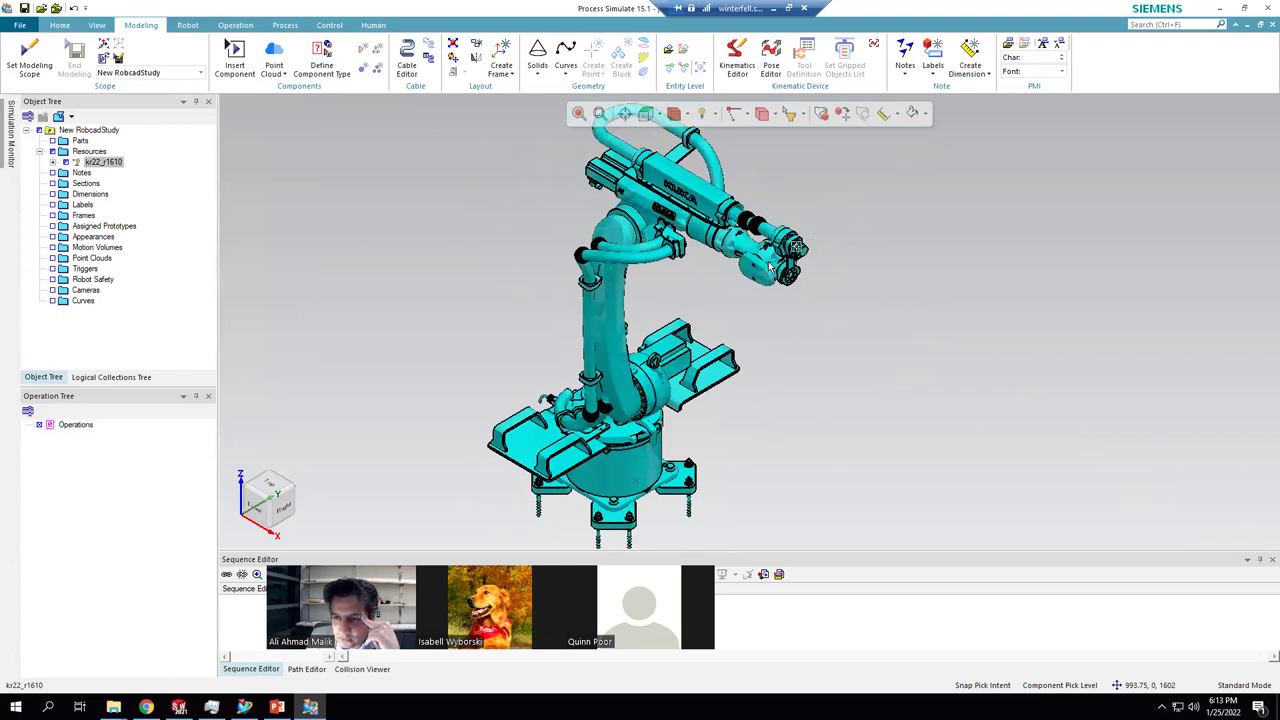
- Try to insert the kr16_r1610.cojt component from the KR_CYBERTECH folder
left_click(226, 62)
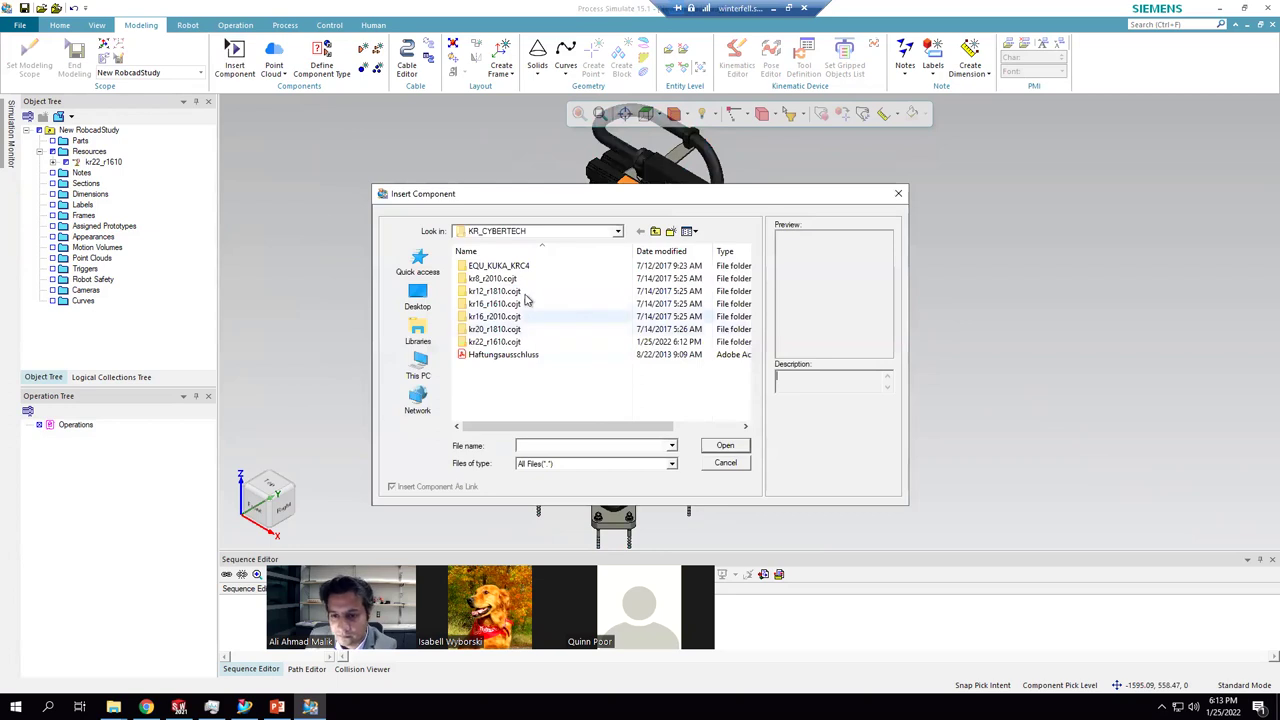
left_click(494, 280)
left_click(495, 303)
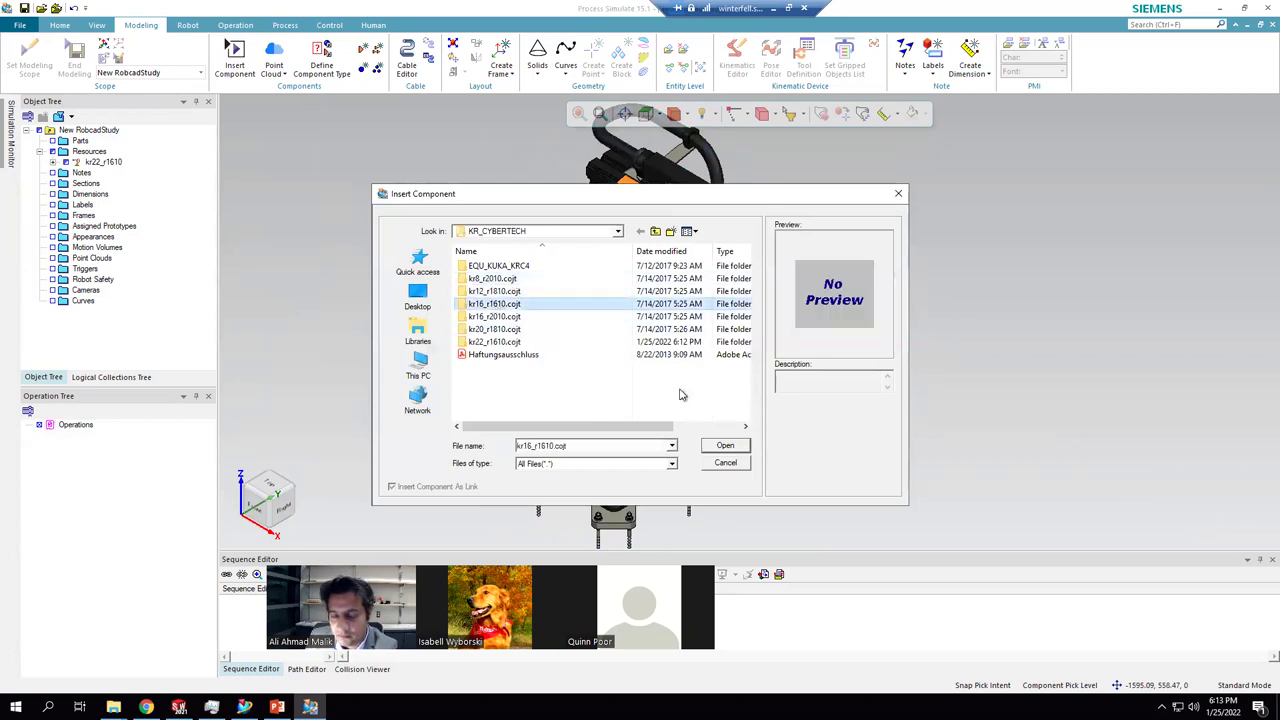
left_click(725, 446)
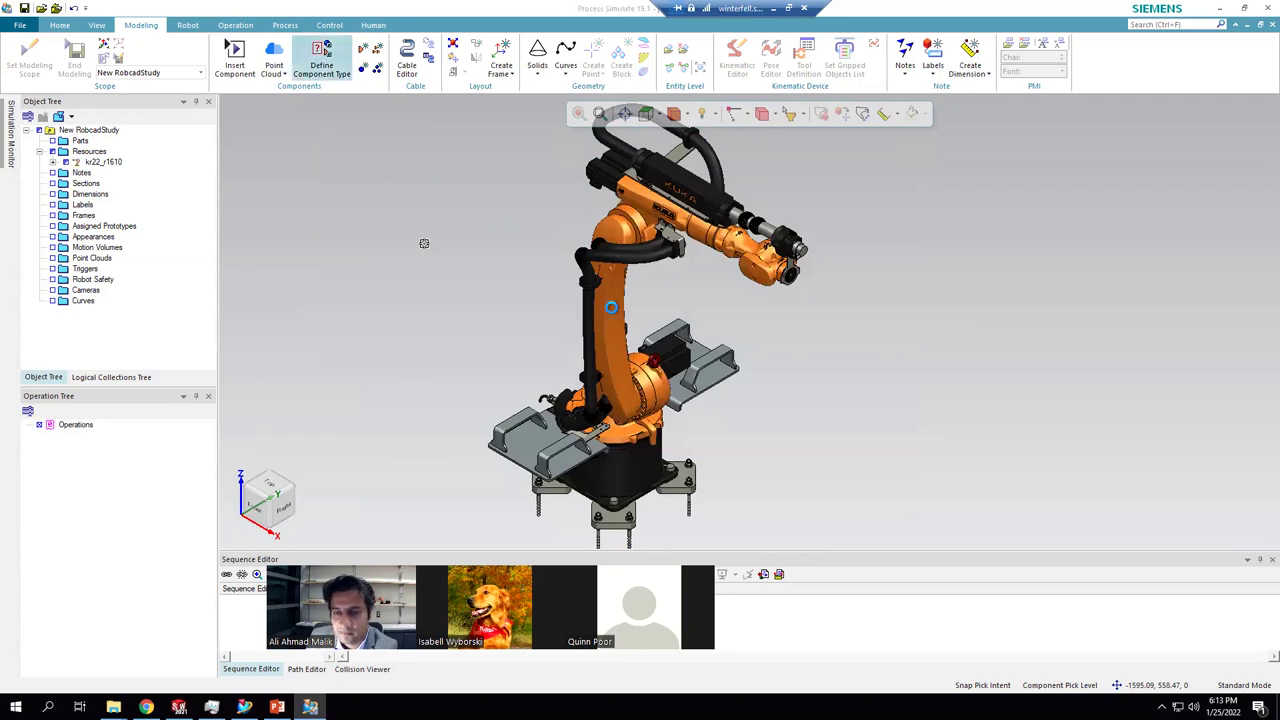
left_click(620, 432)
scroll(652, 395, "down", 3)
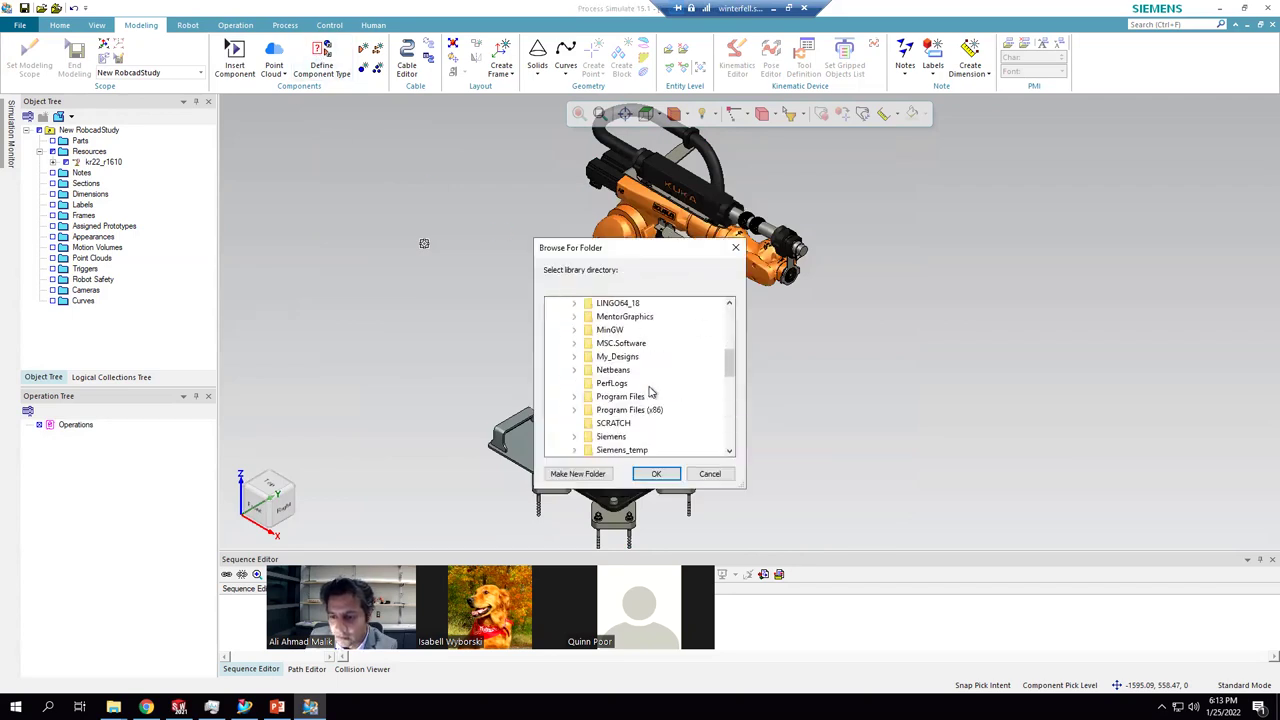
scroll(648, 395, "down", 6)
scroll(672, 410, "down", 2)
scroll(672, 412, "up", 1)
scroll(672, 412, "down", 1)
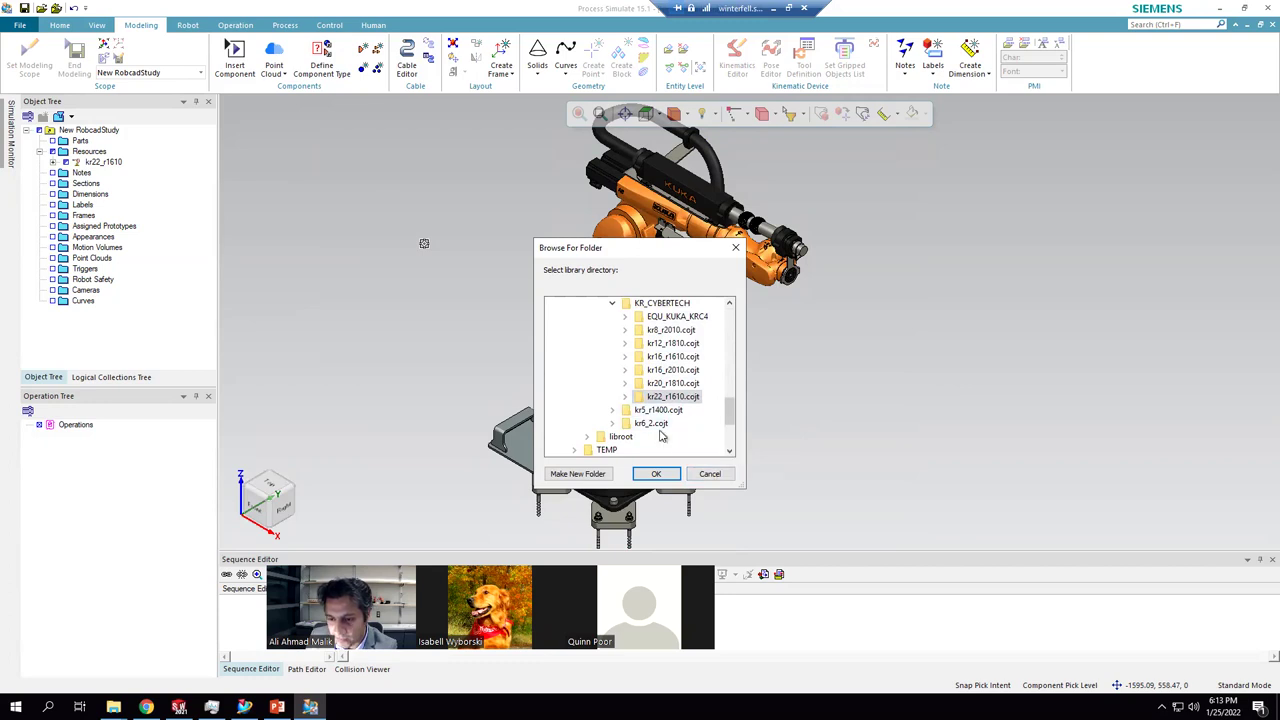
left_click(710, 474)
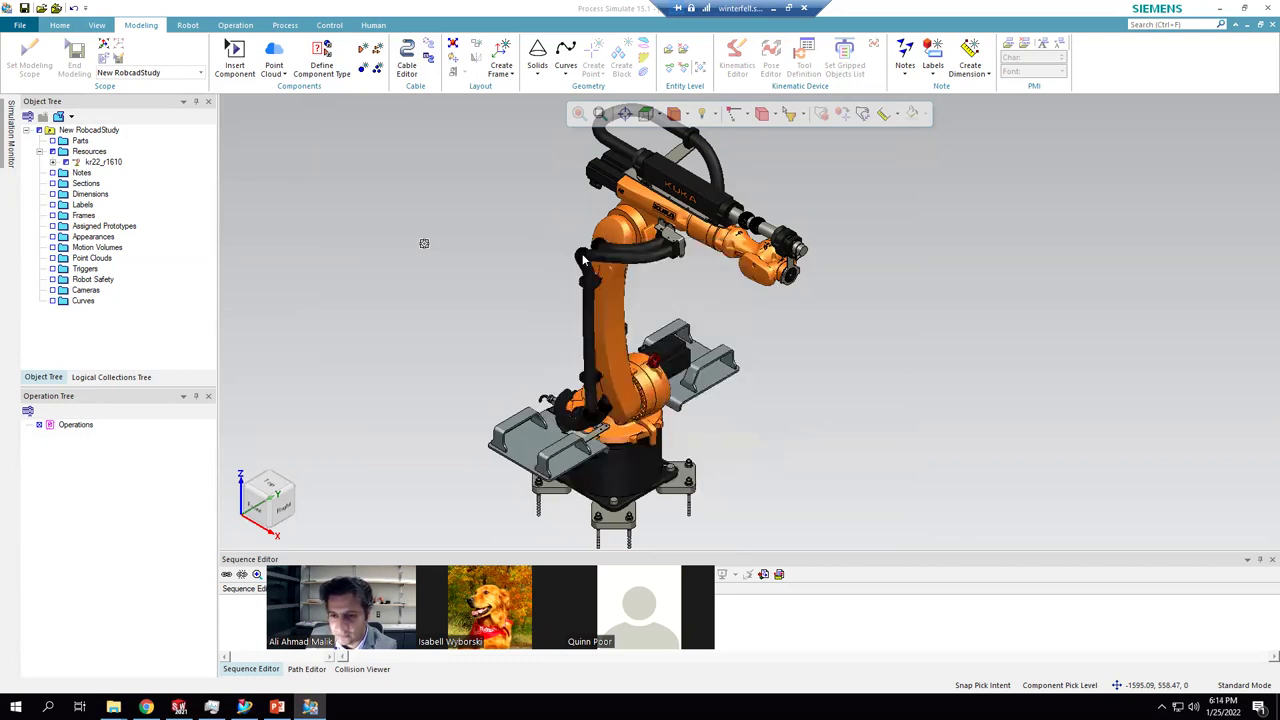
- Insert the kr6_2.cojt robot from the Robots library folder into the study
left_click(582, 253)
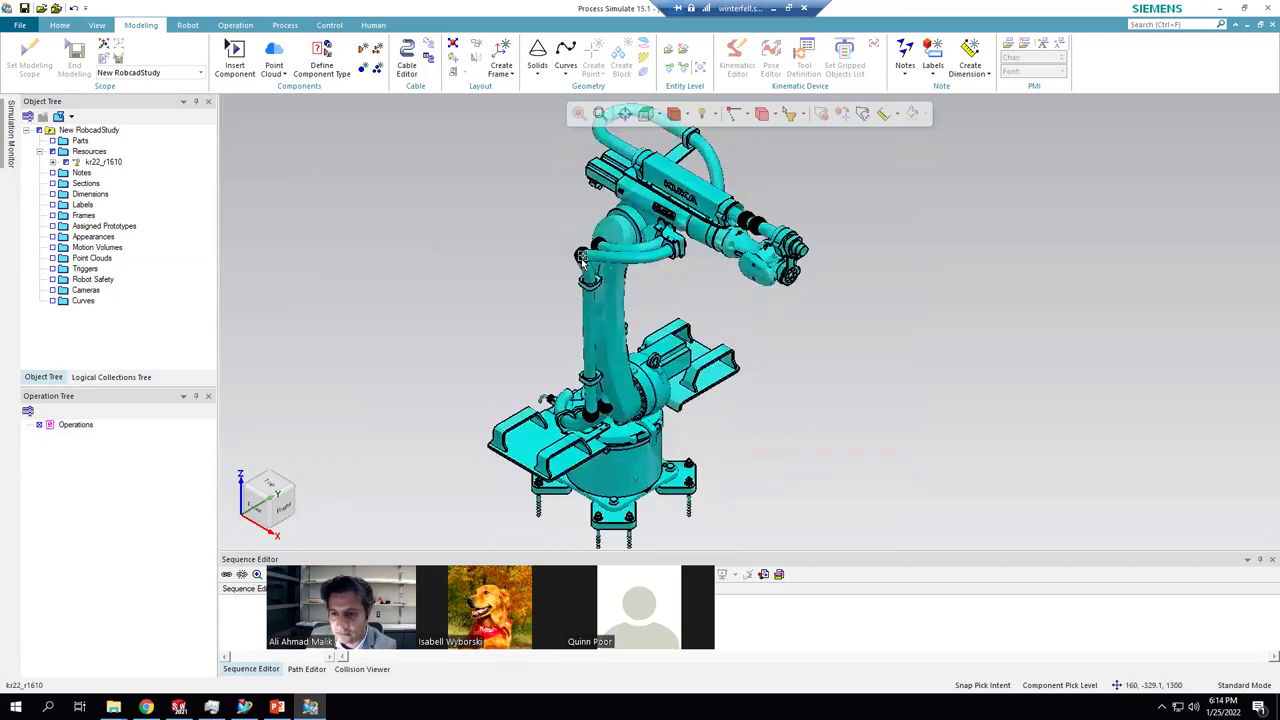
left_click(288, 182)
left_click(234, 58)
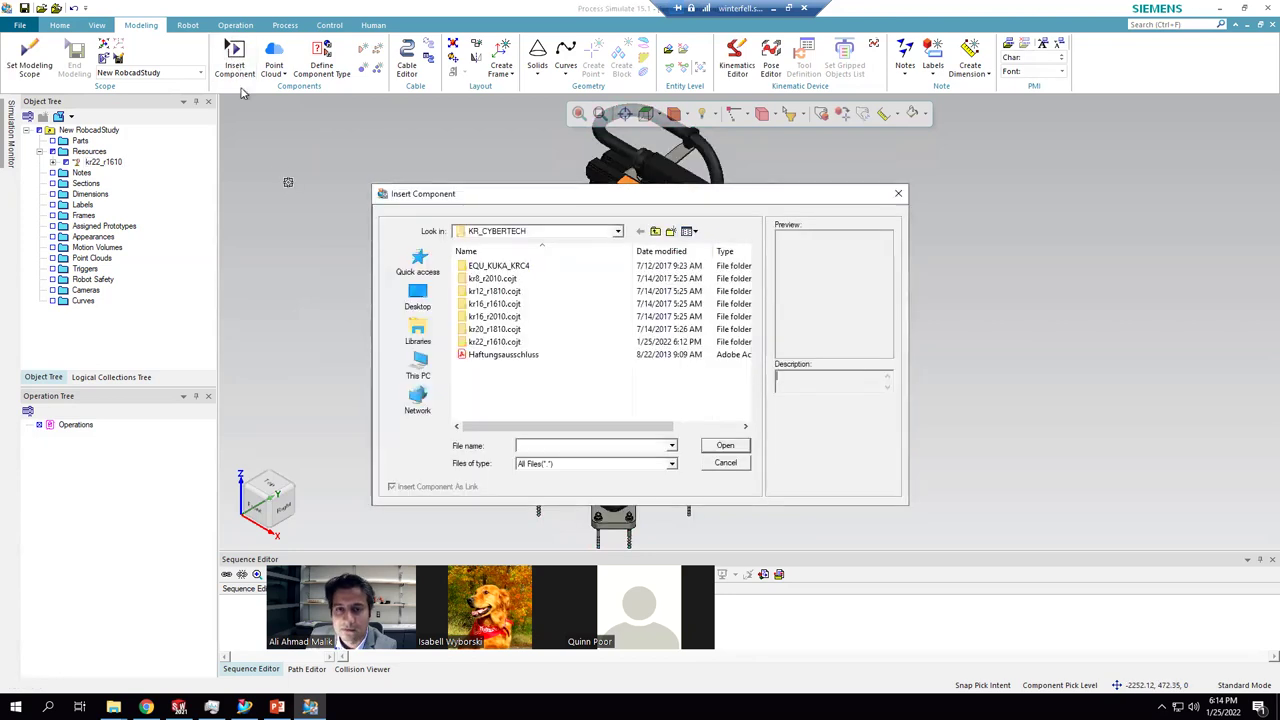
left_click(655, 231)
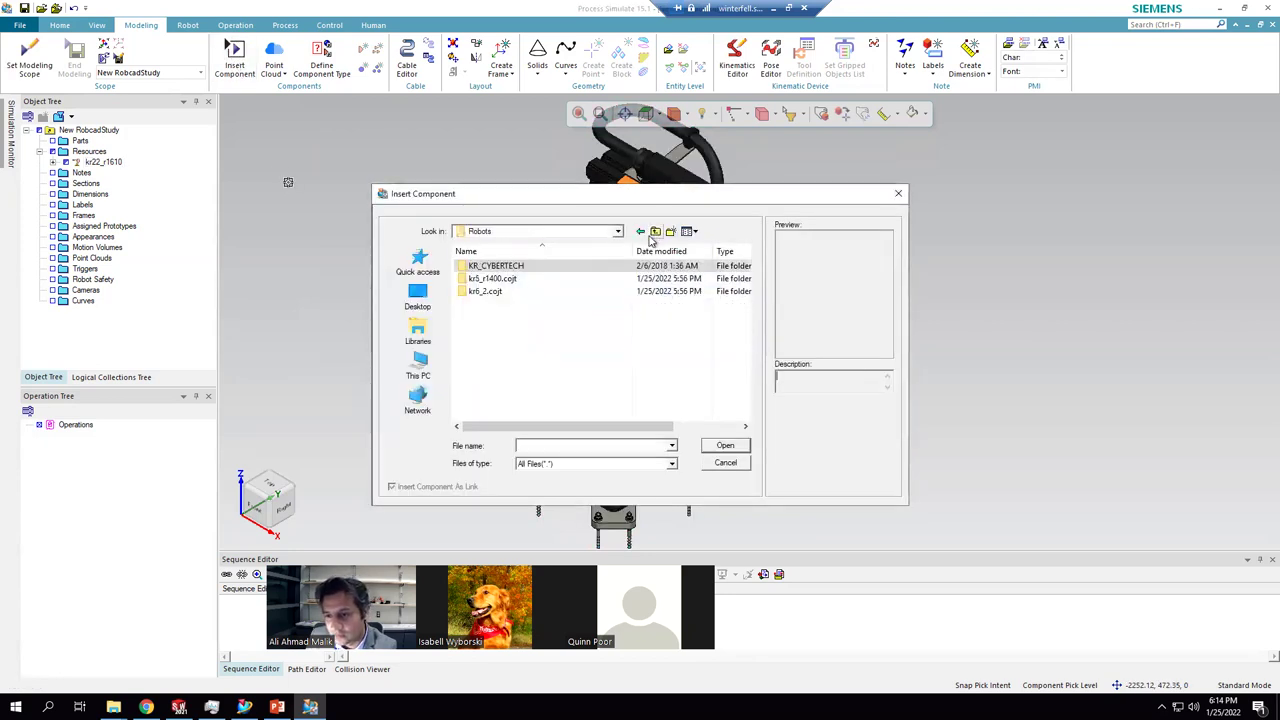
left_click(486, 292)
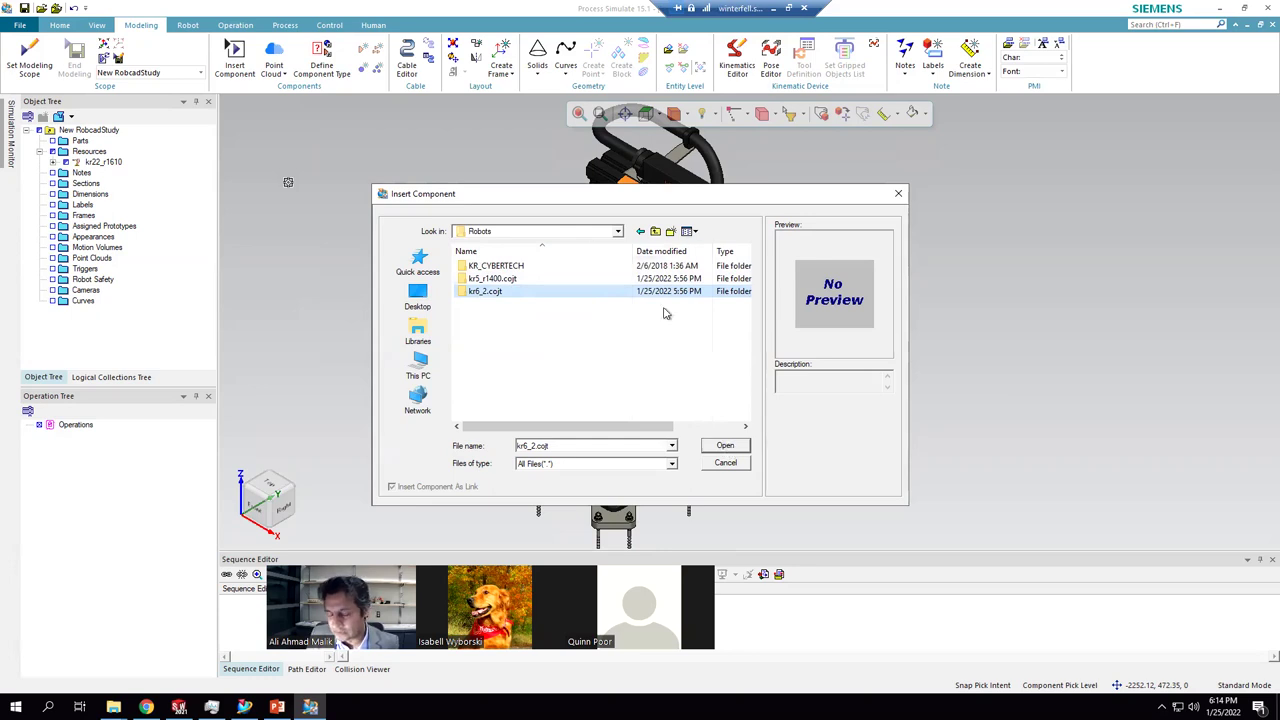
left_click(731, 453)
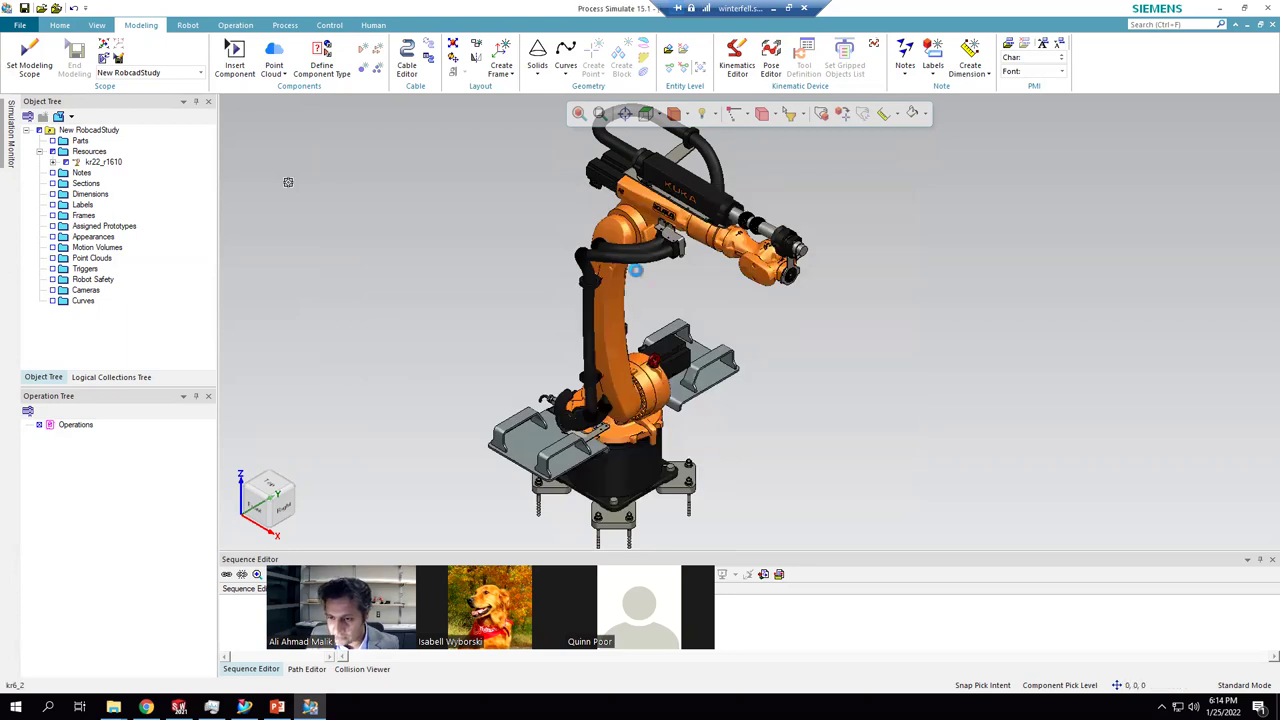
- Examine the links and joints of the kr6_2 robot in the Kinematics Editor and close the editor
left_click(670, 258)
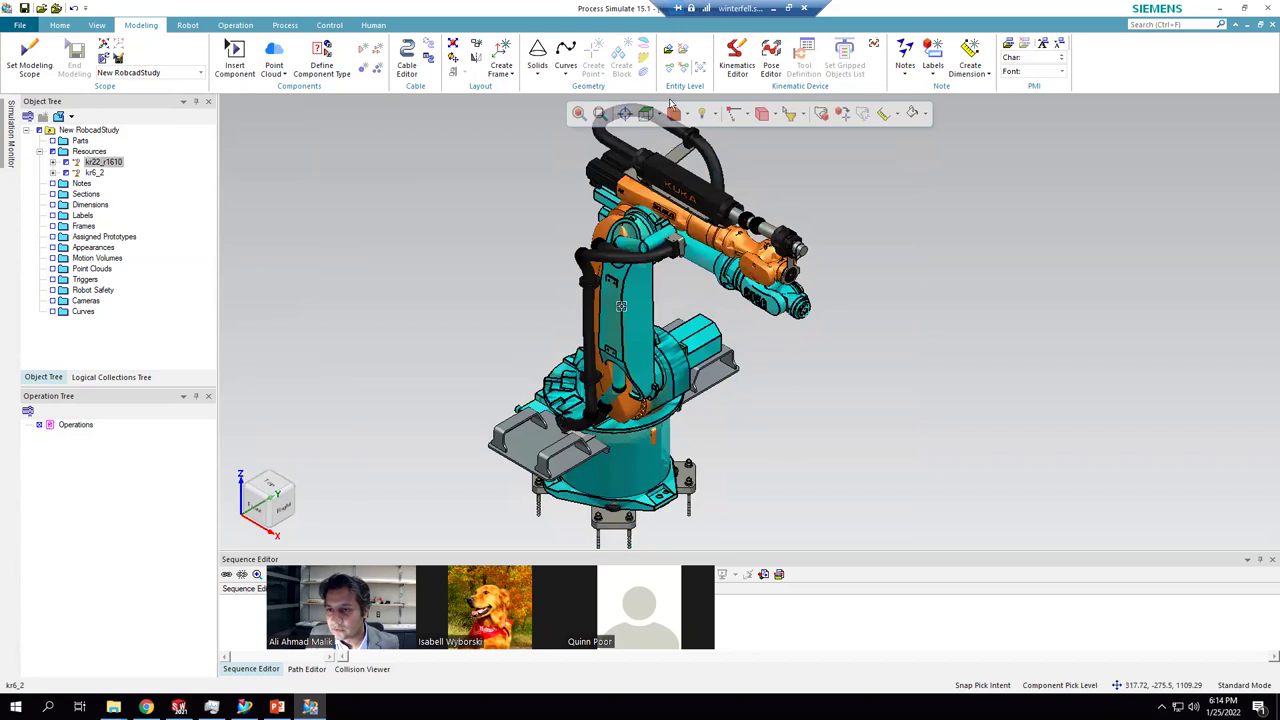
left_click(737, 71)
left_click(742, 71)
left_click_drag(220, 86, 1104, 96)
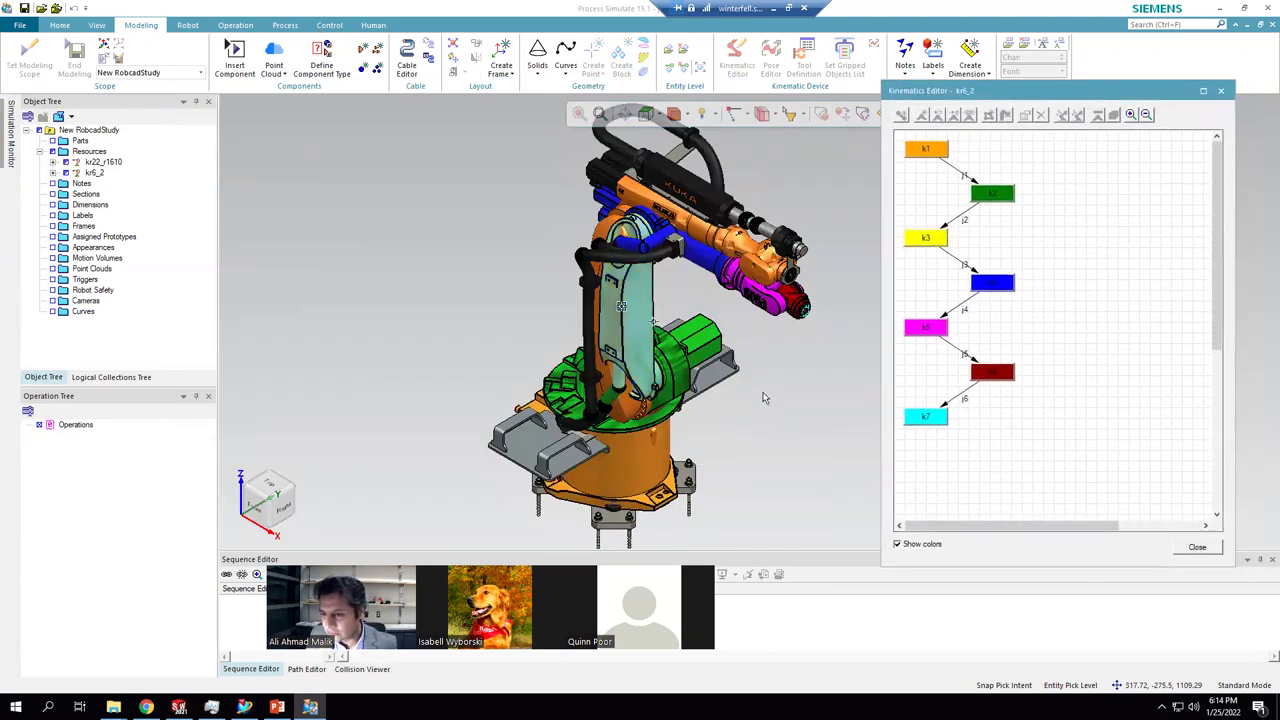
left_click(1220, 91)
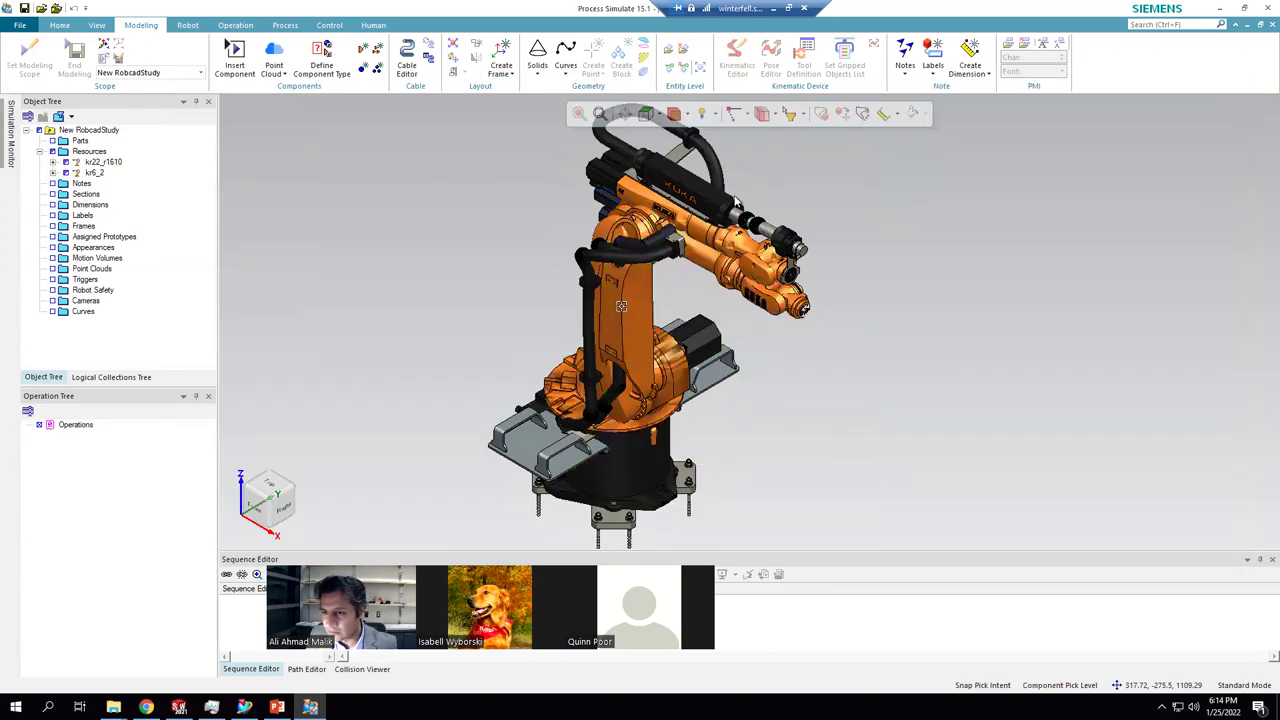
- Open the kr22_r1610 robot read-only in the Kinematics Editor to examine its links and joints
left_click(656, 212)
left_click(736, 58)
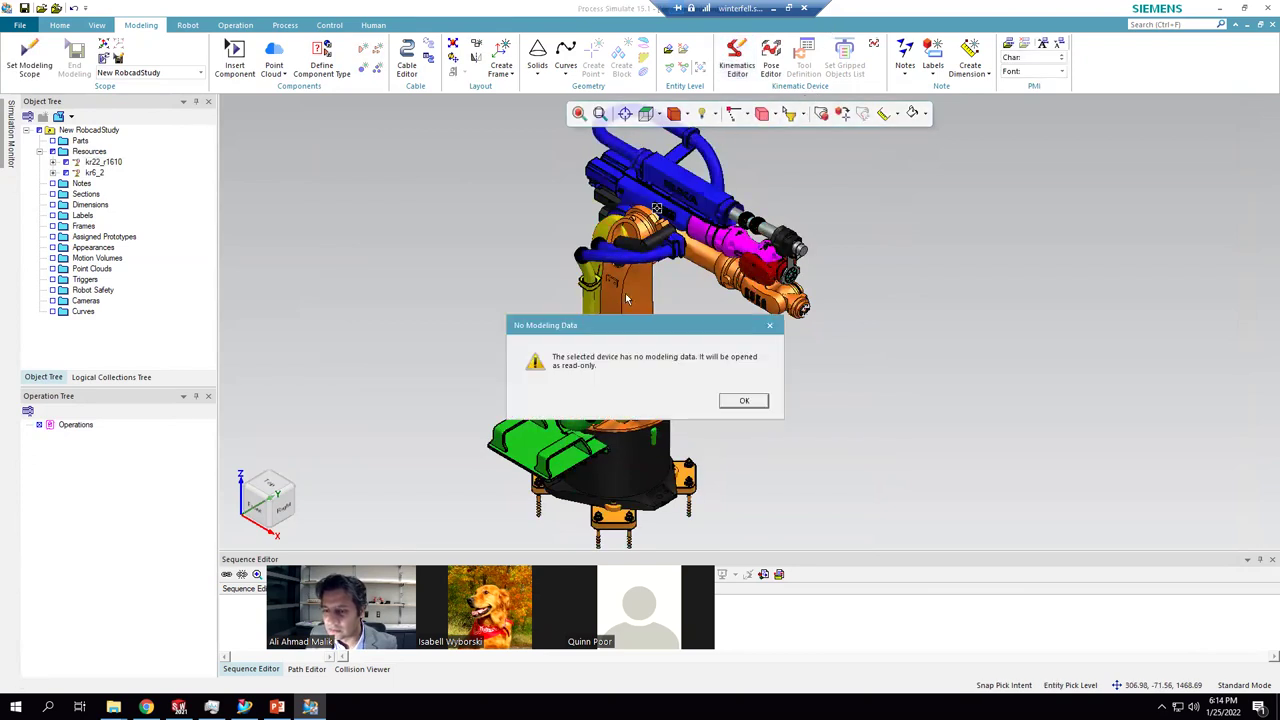
left_click(748, 404)
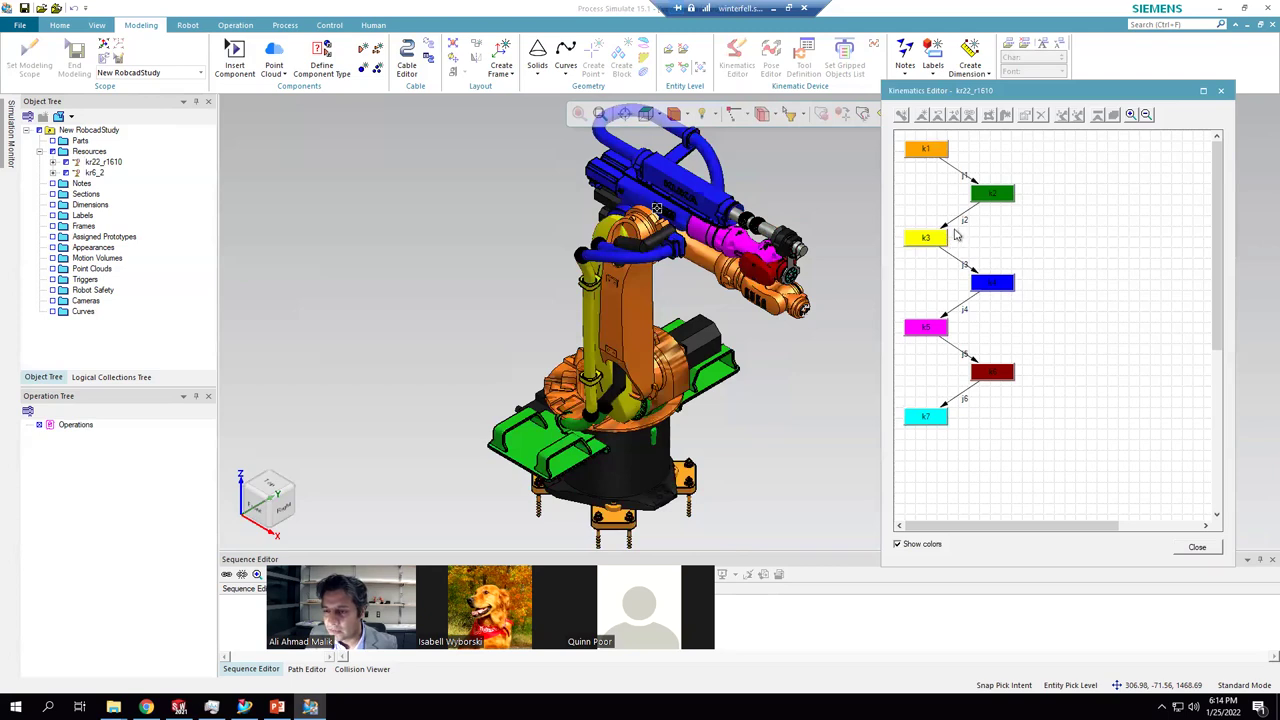
left_click(657, 208)
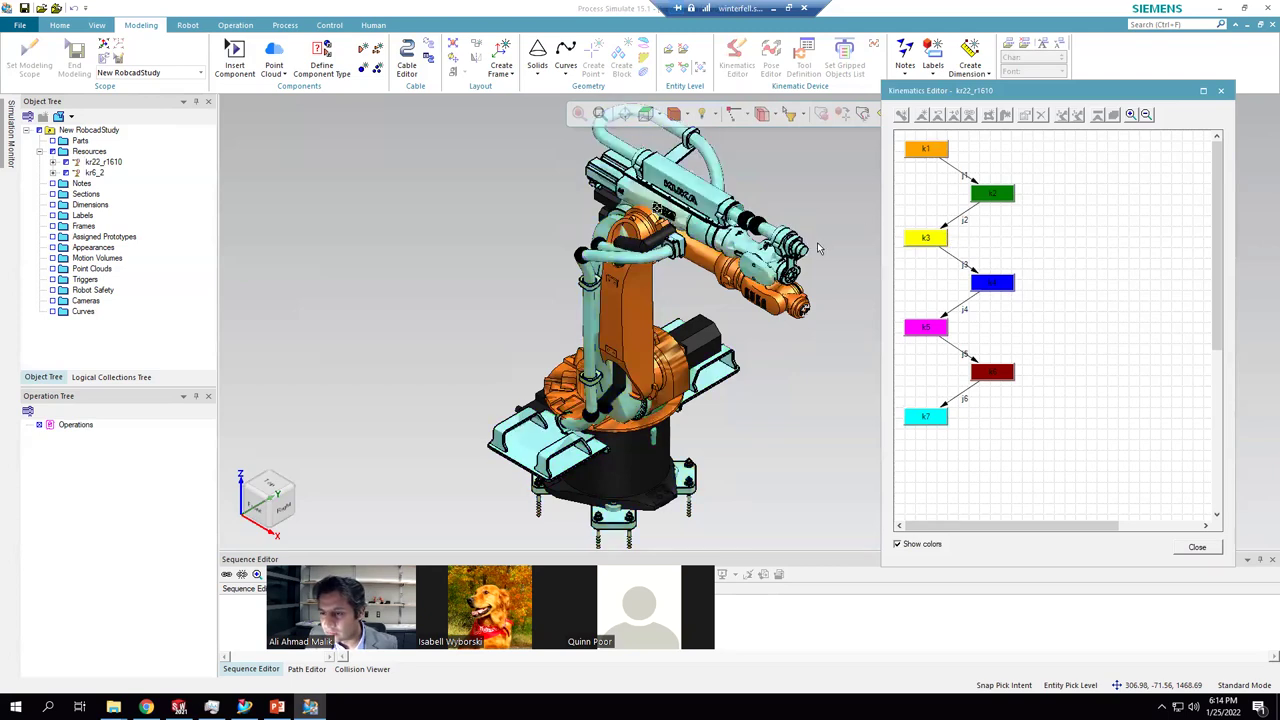
- Examine the kr22_r1610 robot's coloured links against the model, selecting links k4 and k2, and close the Kinematics Editor
left_click(819, 243)
scroll(821, 239, "up", 5)
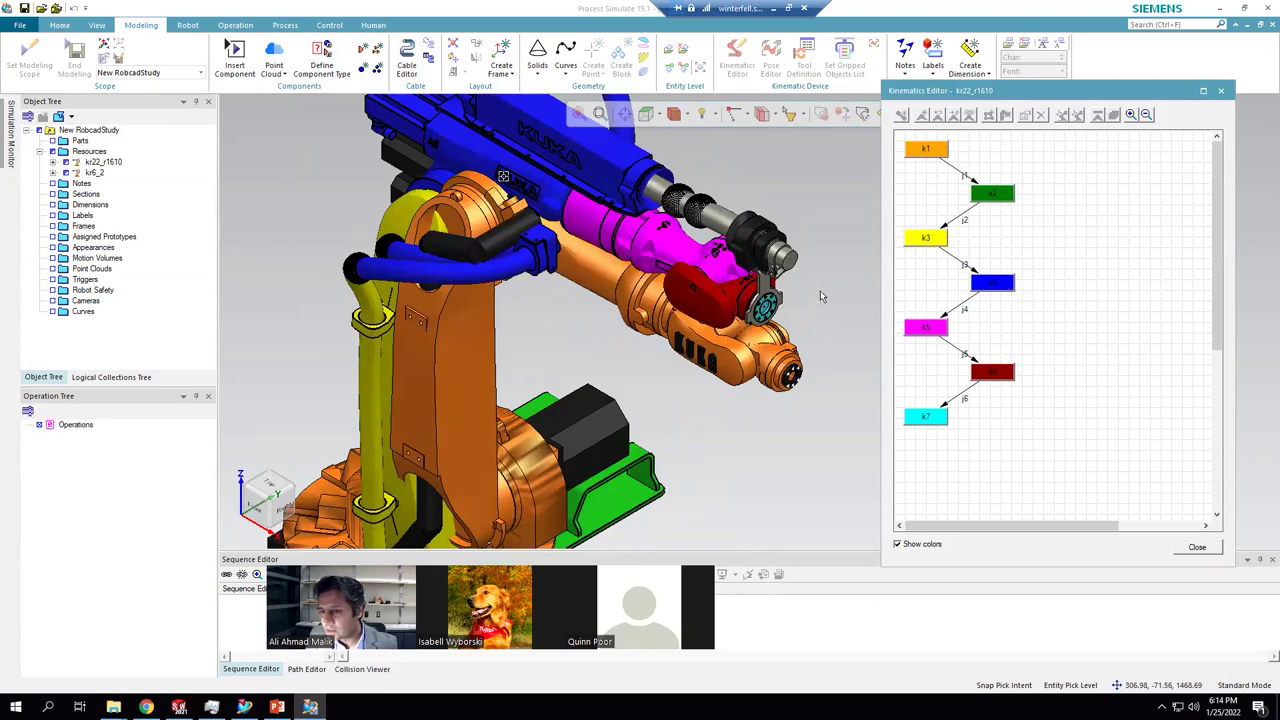
left_click(995, 285)
left_click(1003, 196)
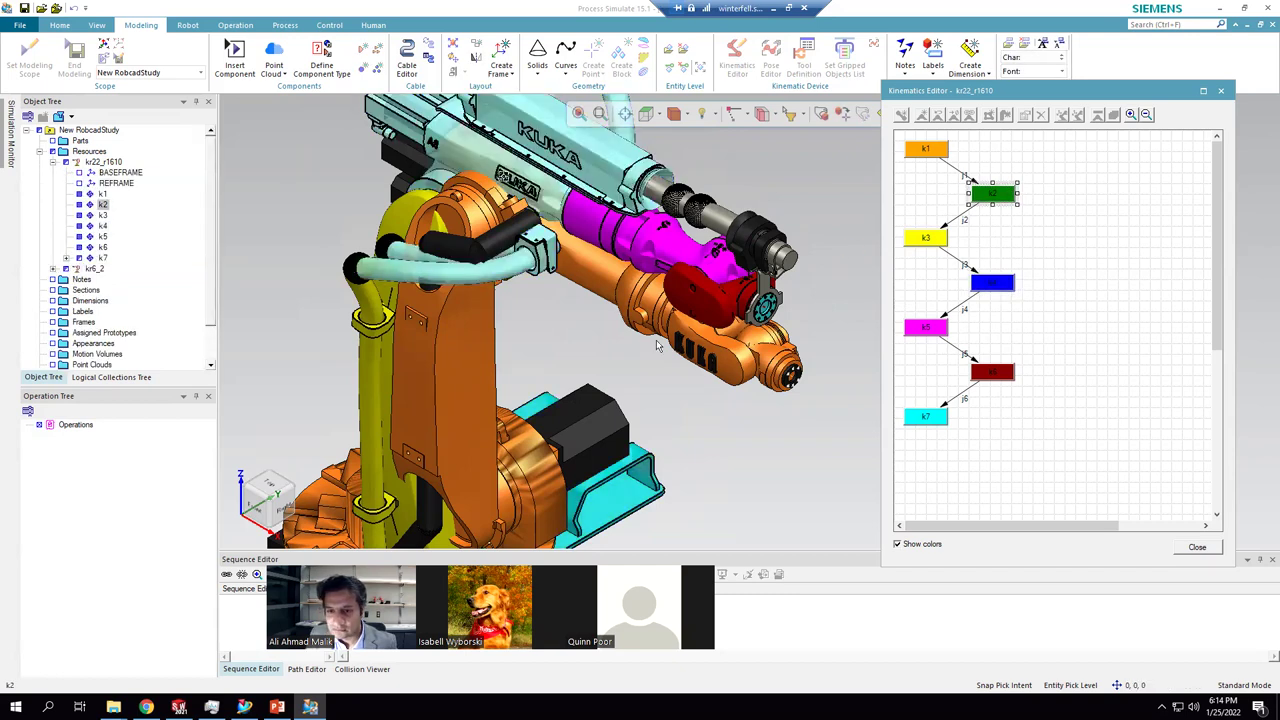
scroll(756, 428, "down", 3)
scroll(741, 391, "down", 2)
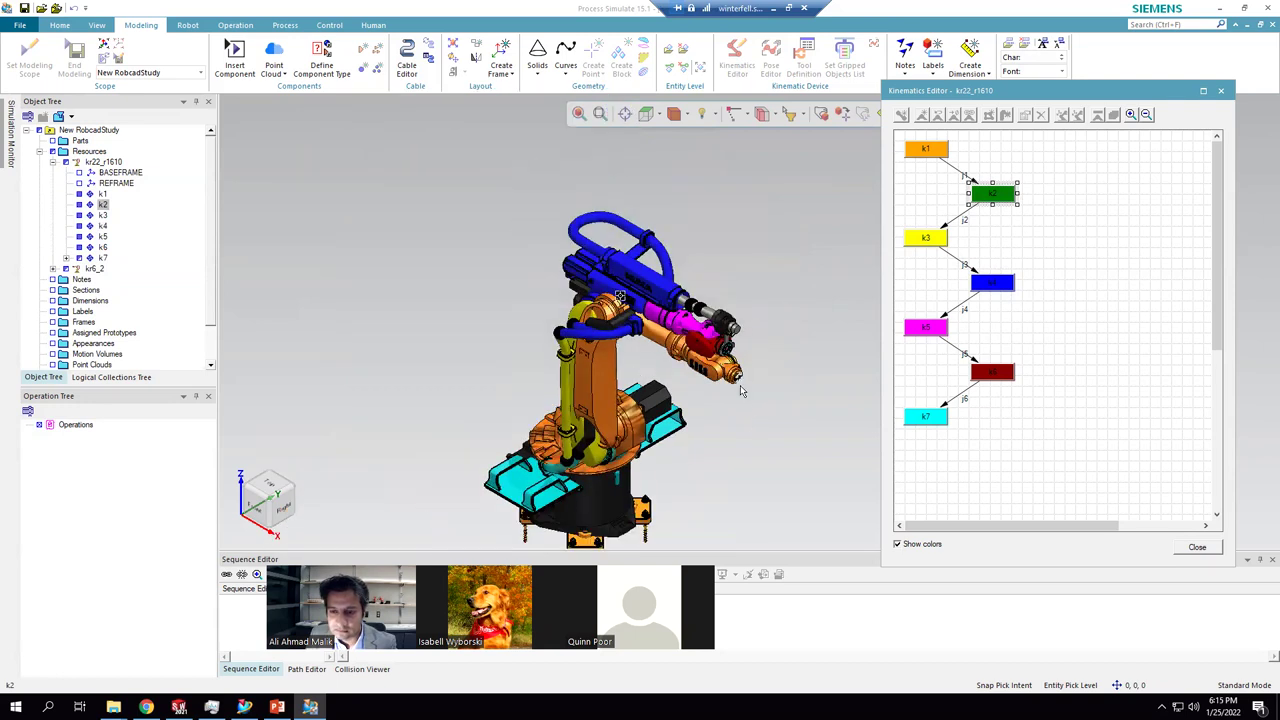
scroll(714, 434, "down", 1)
scroll(763, 440, "up", 6)
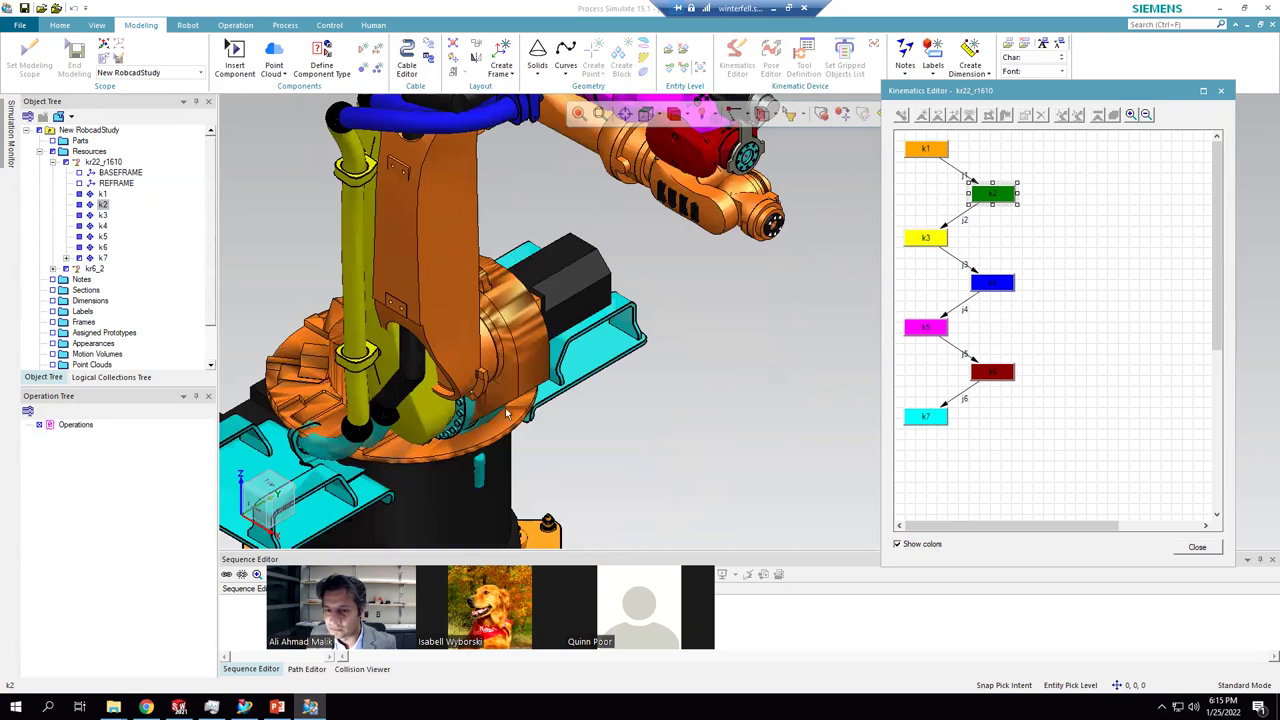
scroll(842, 358, "down", 3)
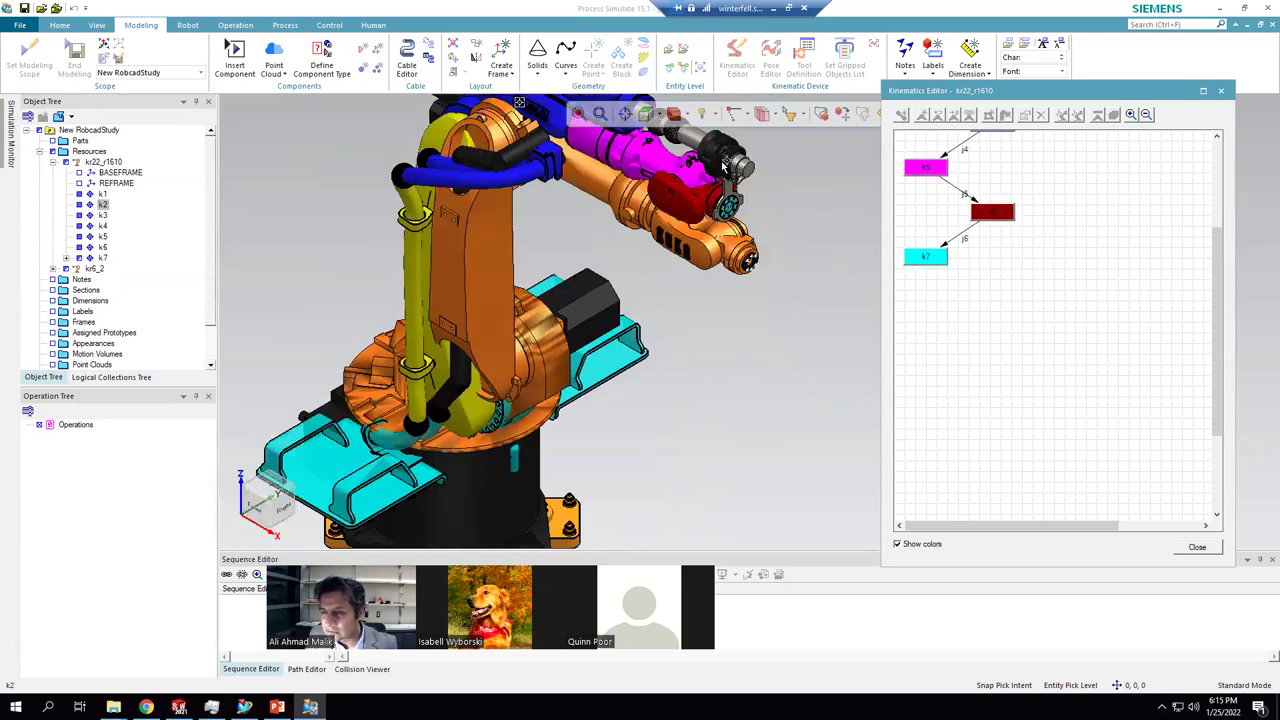
scroll(1088, 262, "up", 3)
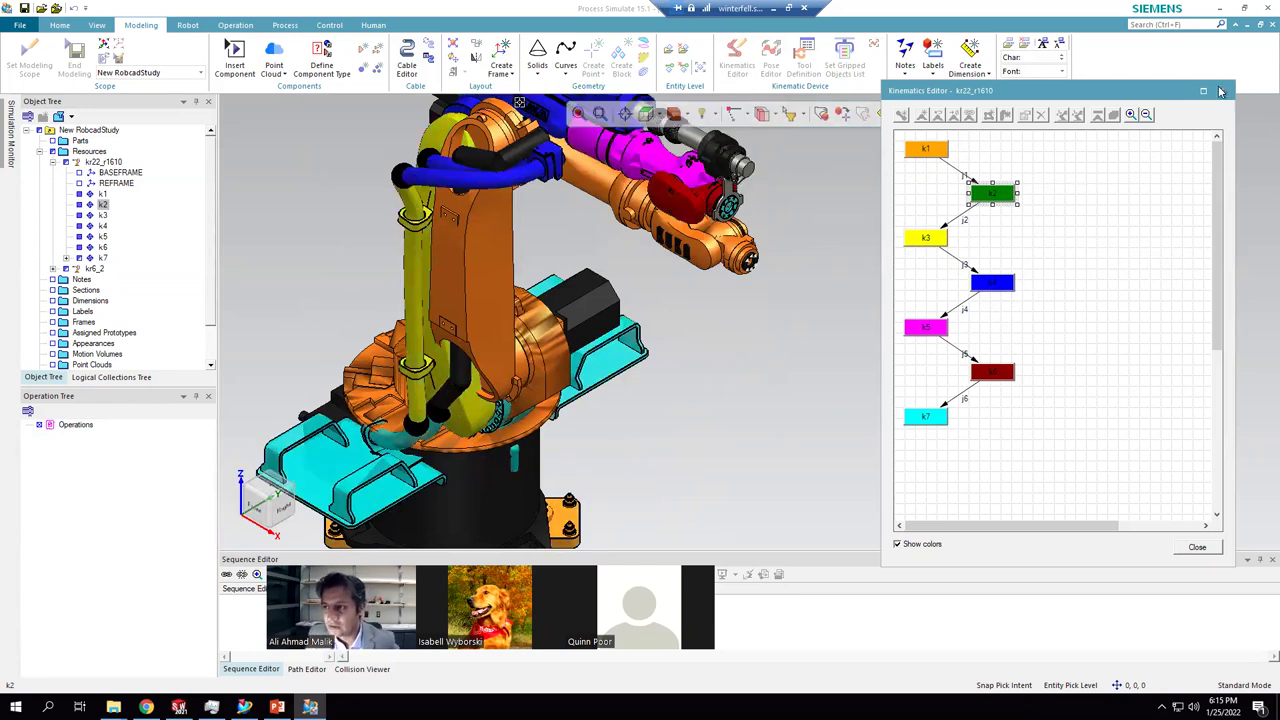
key("Escape")
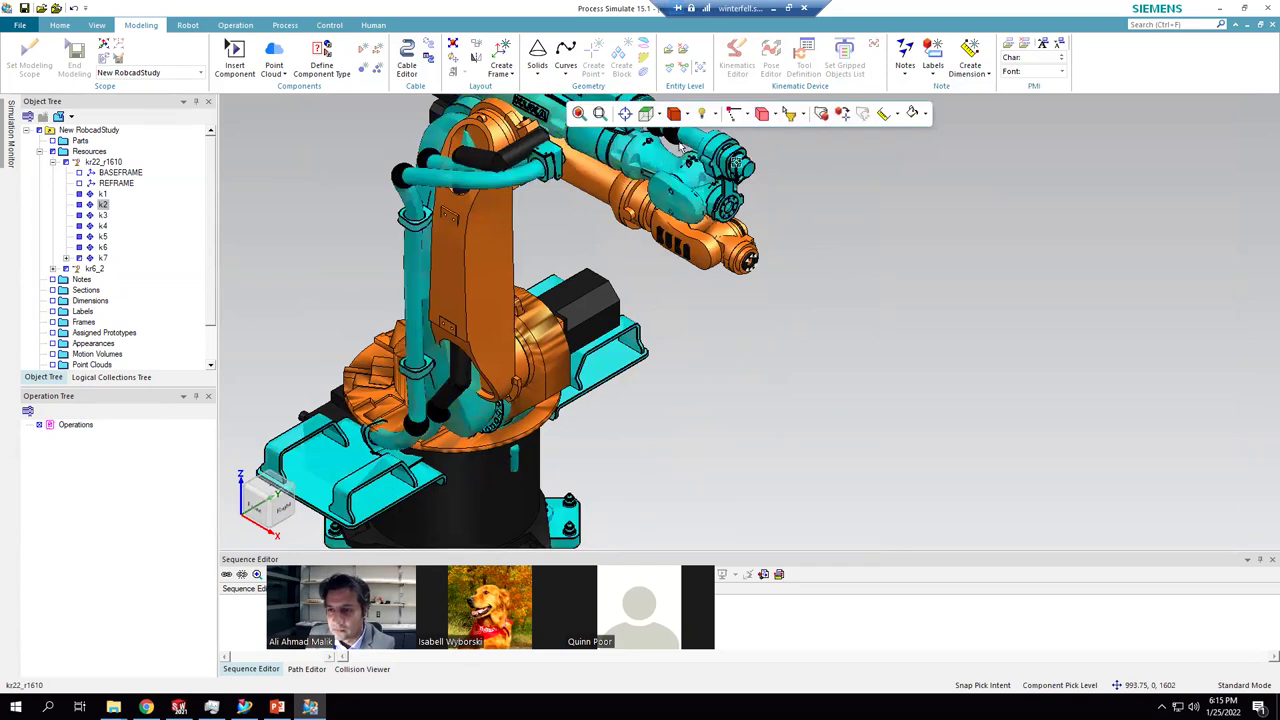
- Delete the kr22_r1610 robot from the study
key("Delete")
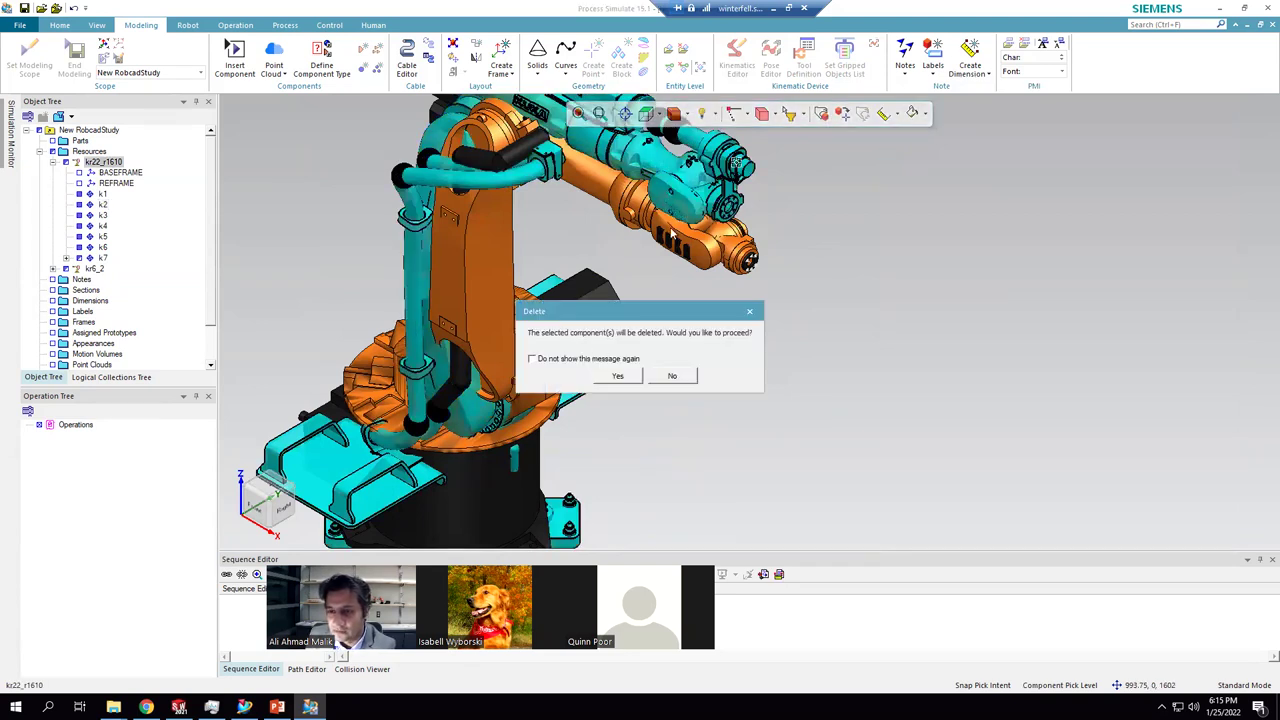
left_click(615, 378)
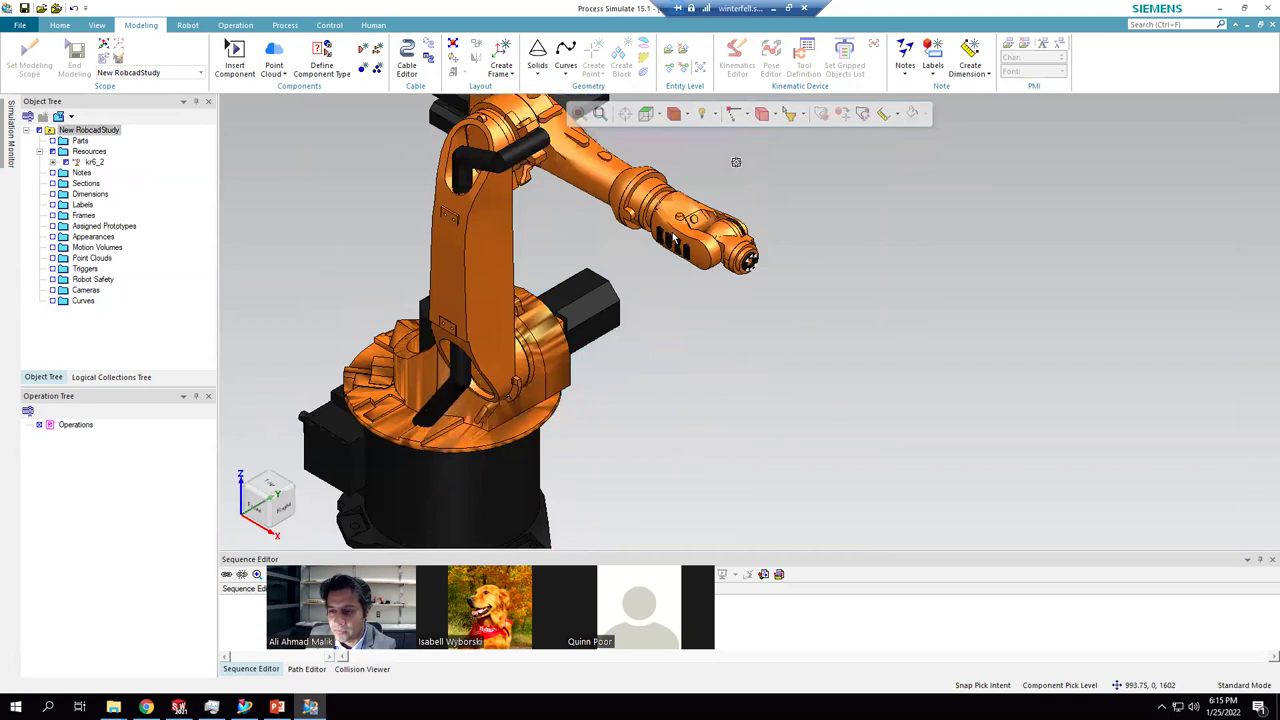
- Examine the coloured links and joints of the kr6_2 robot in the Kinematics Editor and close the editor
left_click(675, 236)
left_click(738, 58)
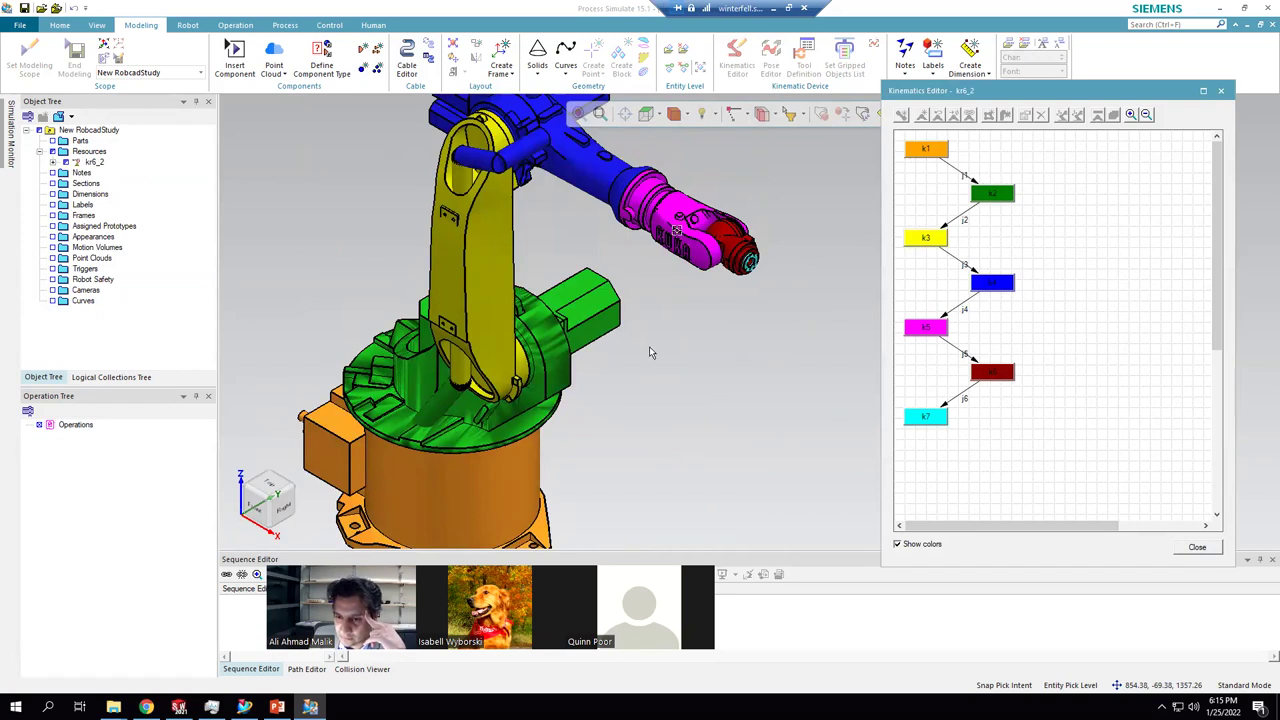
middle_click_drag(649, 352, 677, 359)
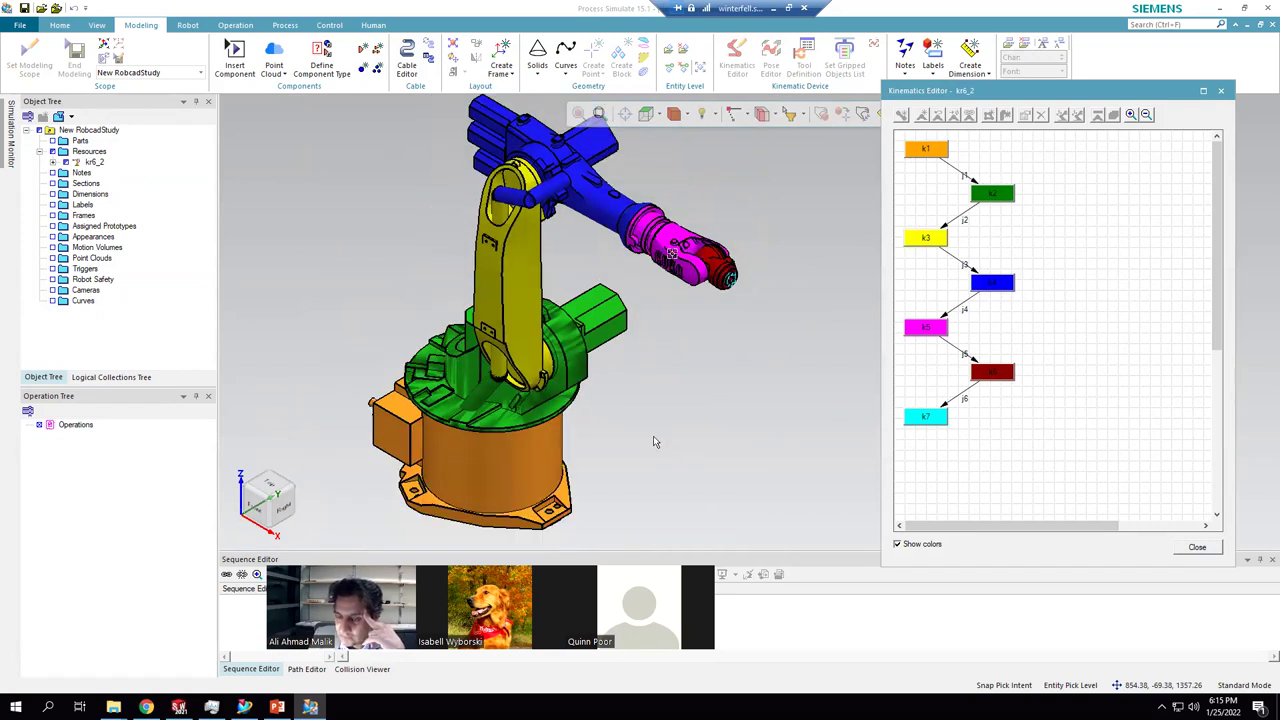
left_click(540, 210)
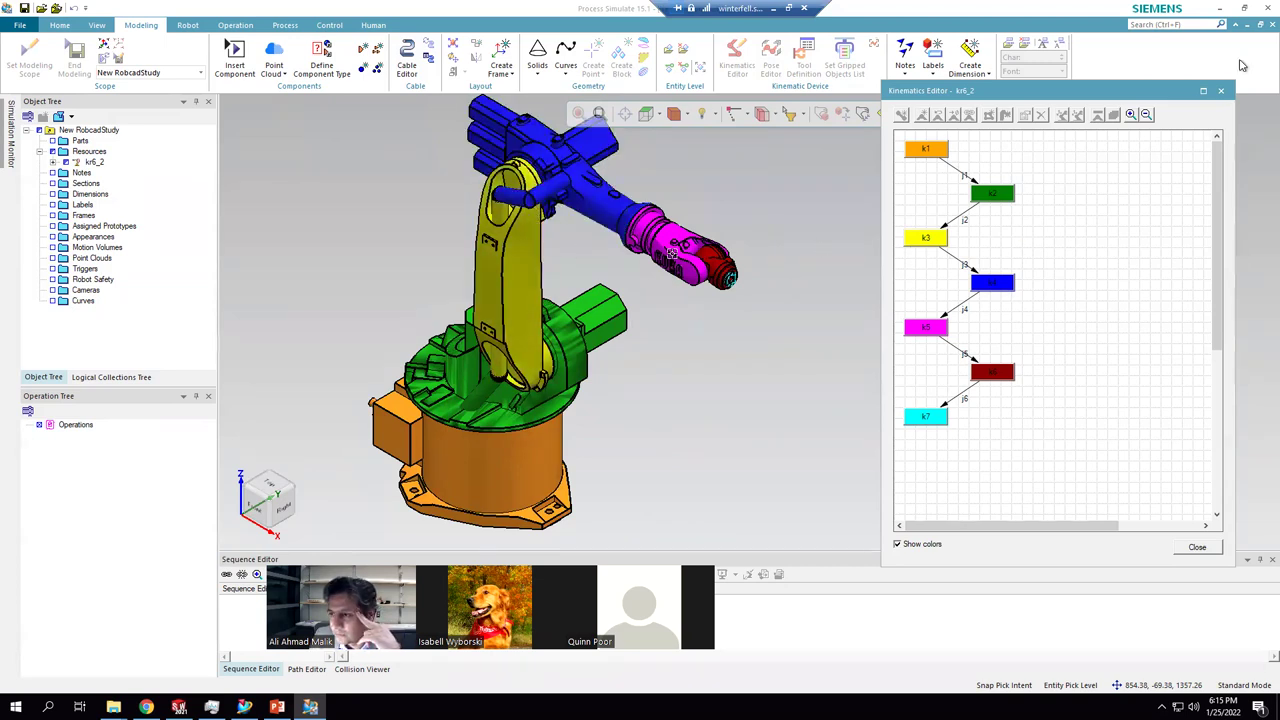
left_click(1220, 91)
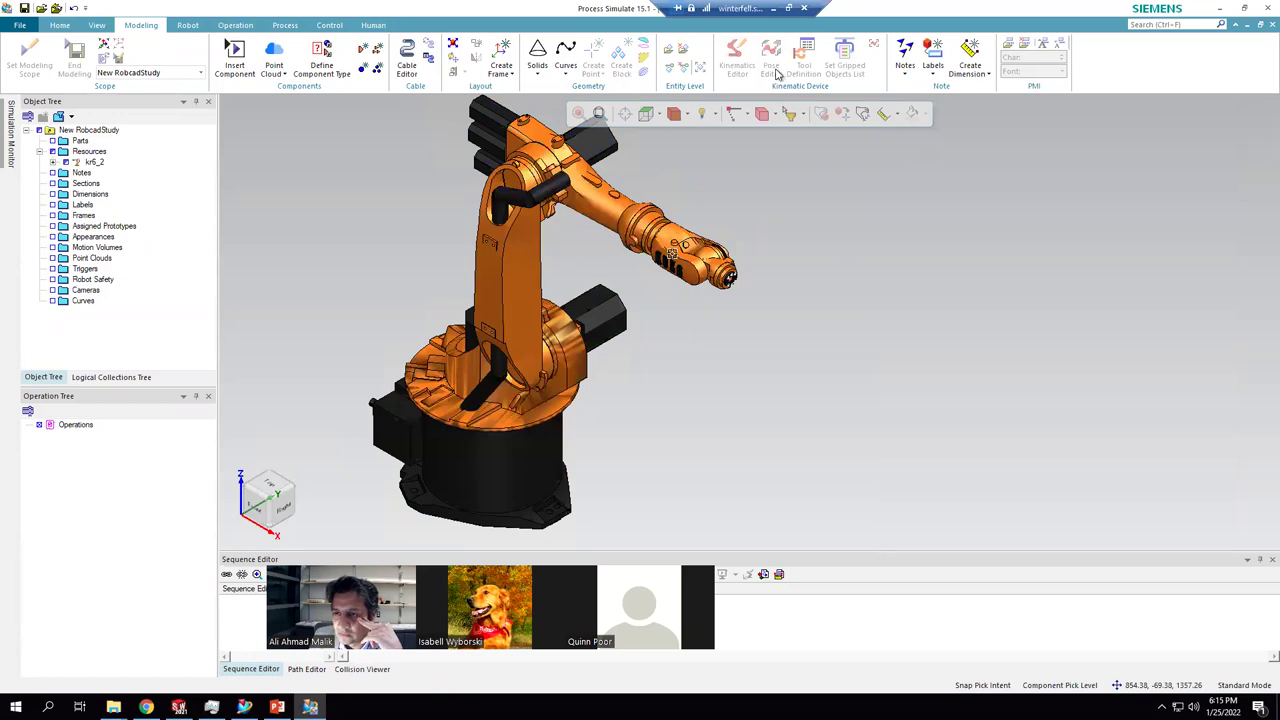
- Expand the kr6_2 robot in the object tree and highlight links k2 to k7 one by one, plus the TOOLFRAME under k7
left_click(540, 172)
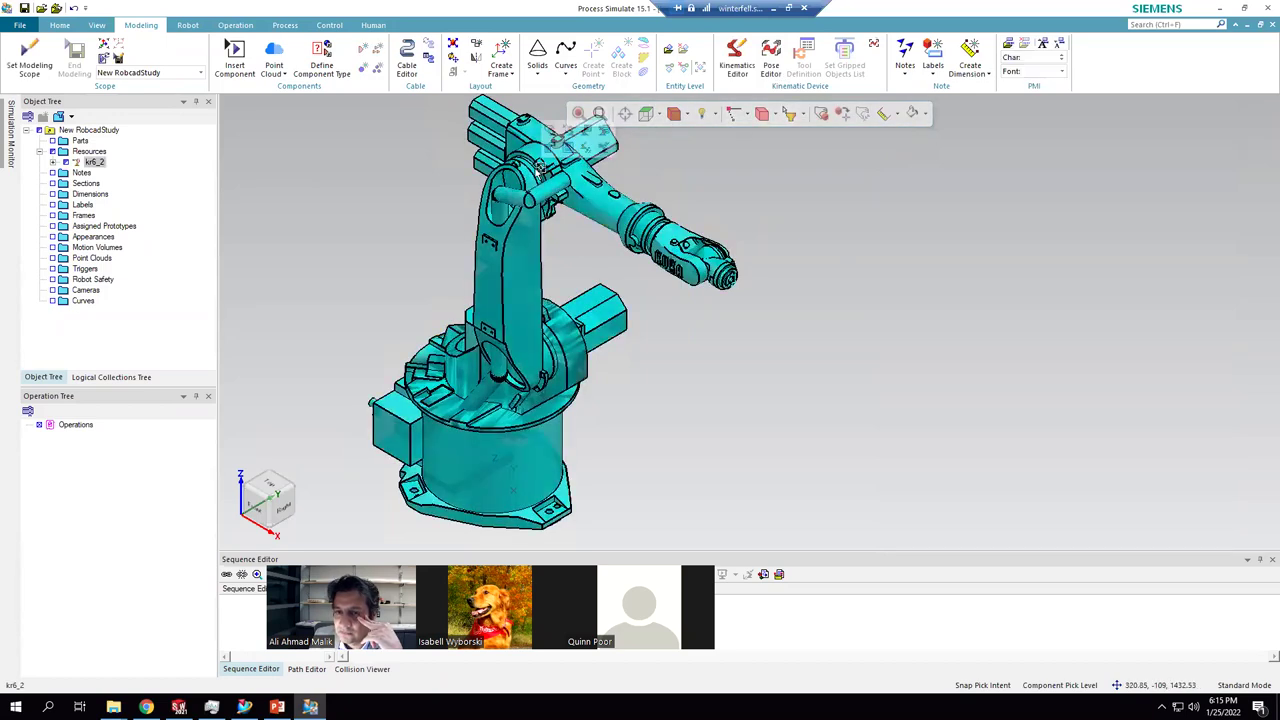
left_click(62, 163)
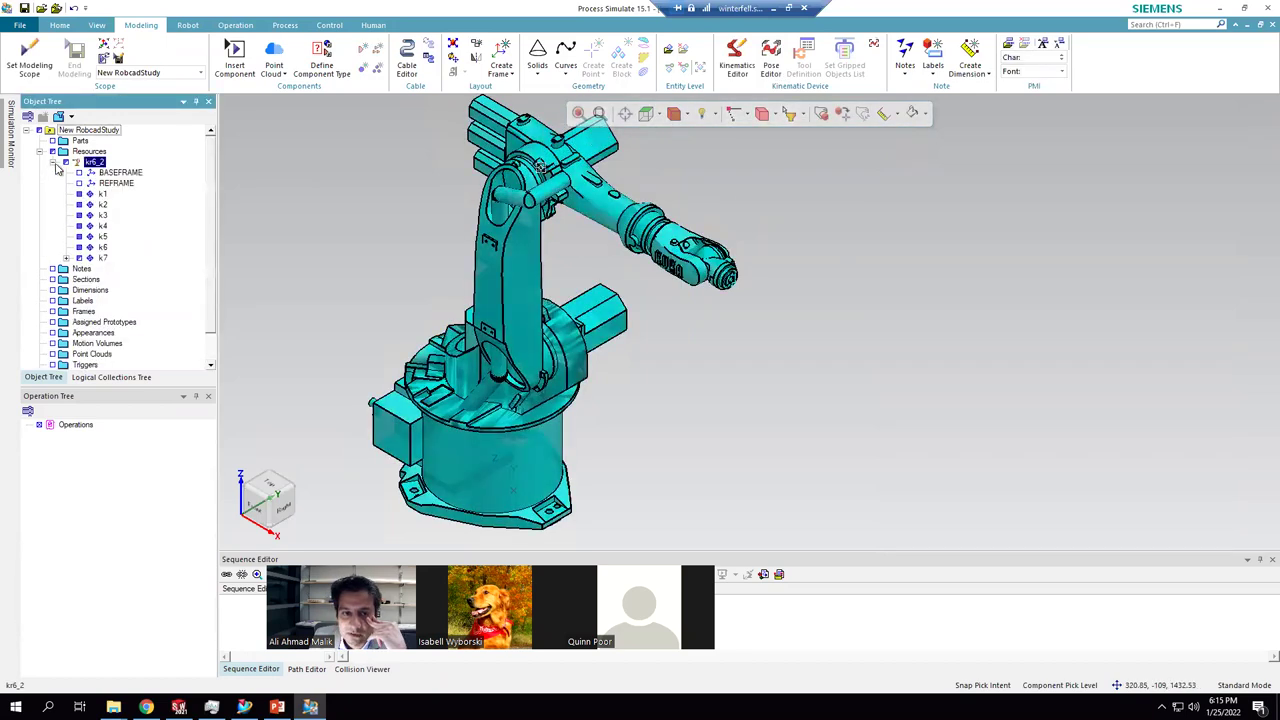
left_click(102, 204)
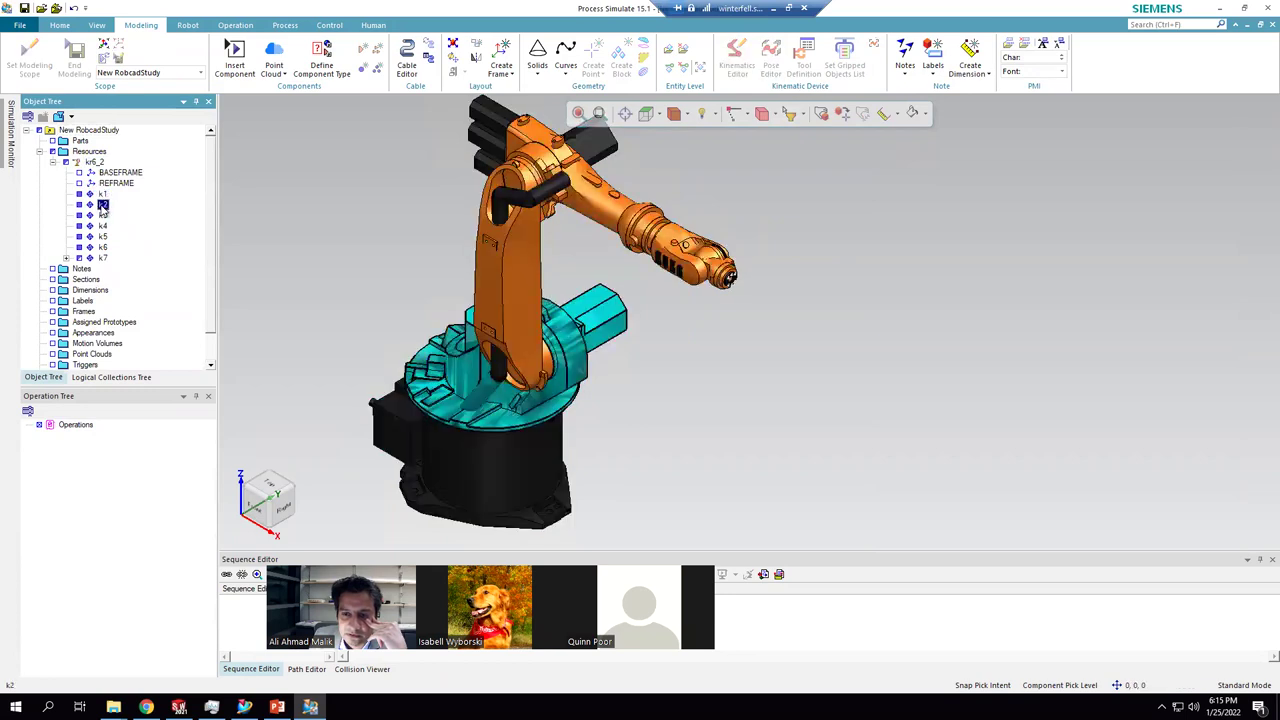
left_click(102, 215)
left_click(102, 226)
left_click(102, 236)
left_click(102, 247)
left_click(103, 258)
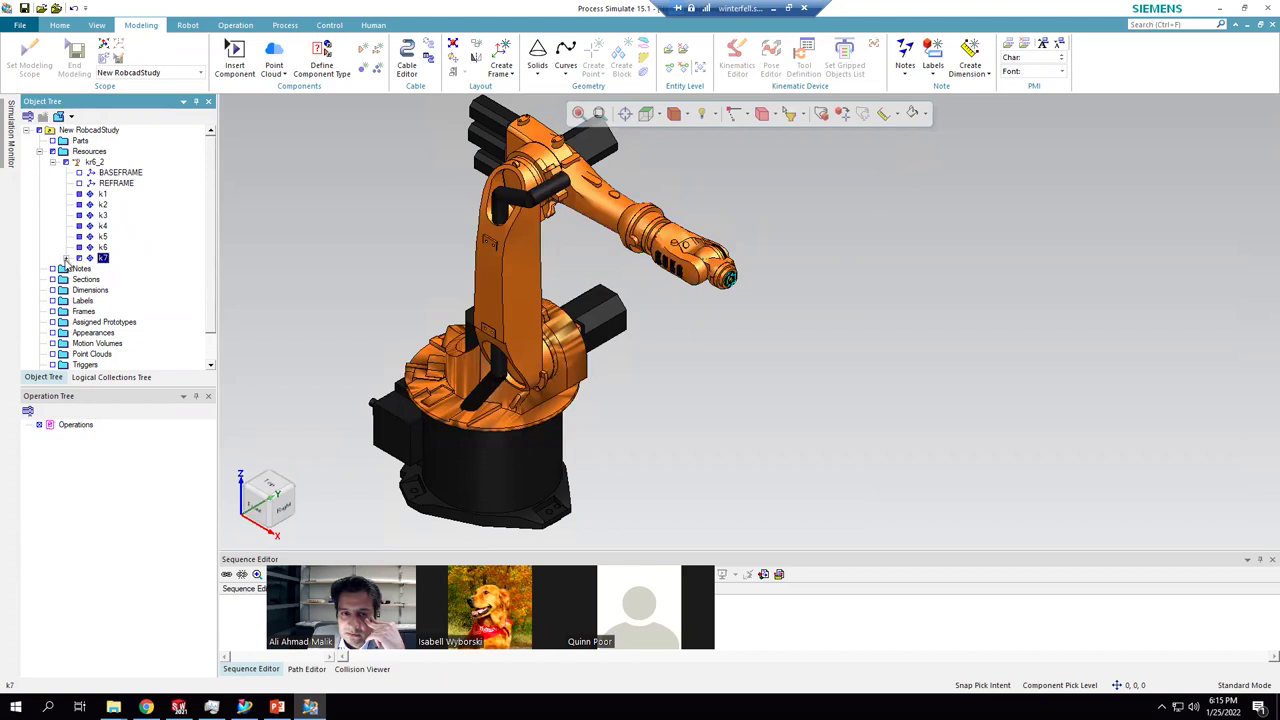
left_click(66, 258)
left_click(123, 270)
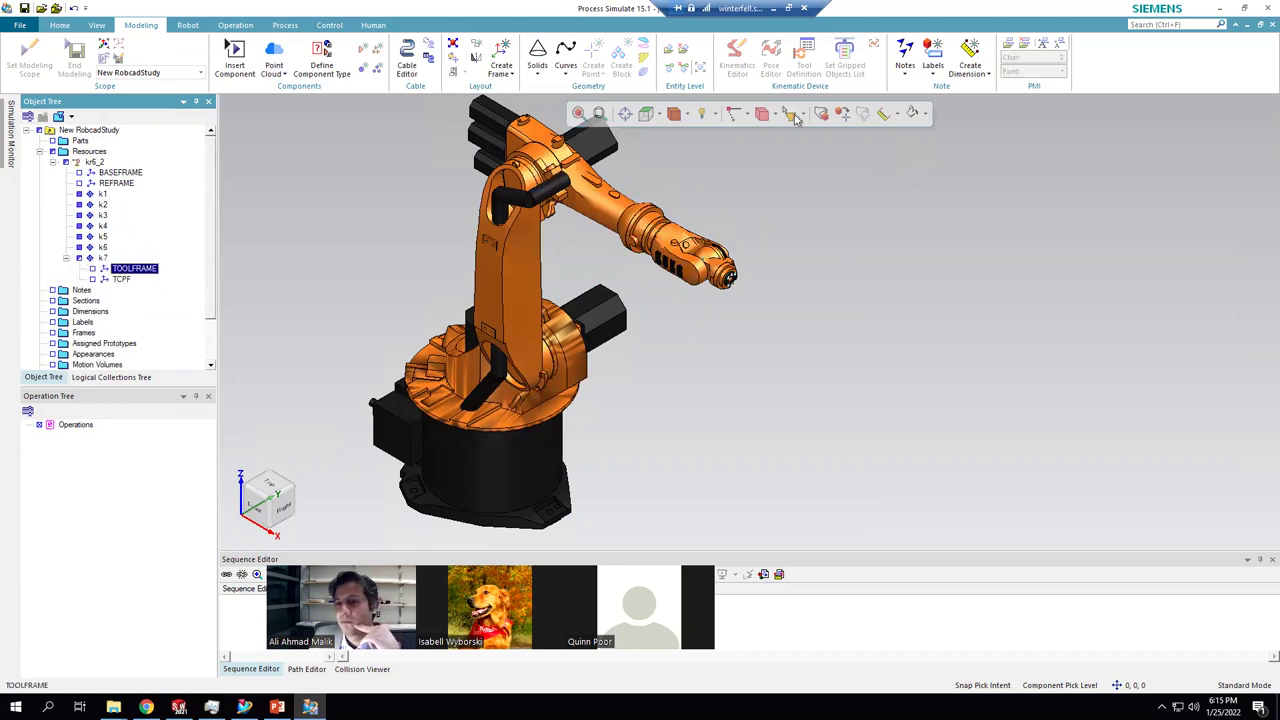
left_click(813, 171)
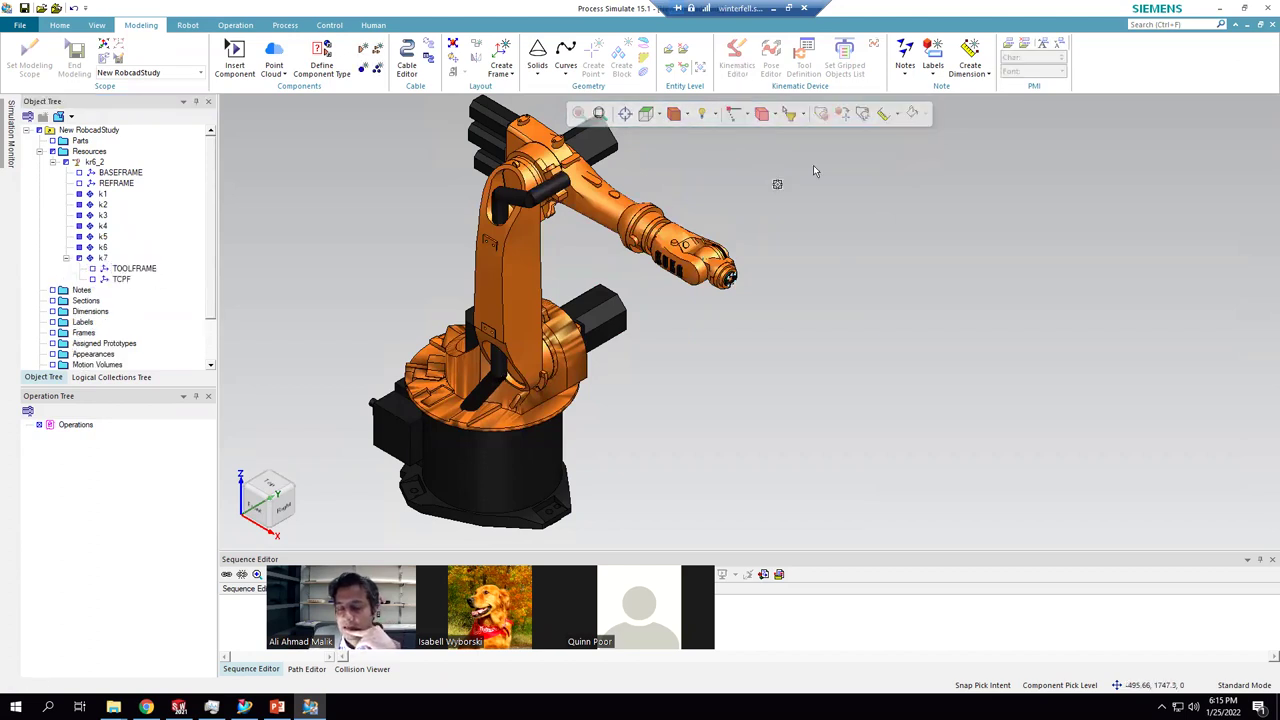
scroll(880, 338, "down", 2)
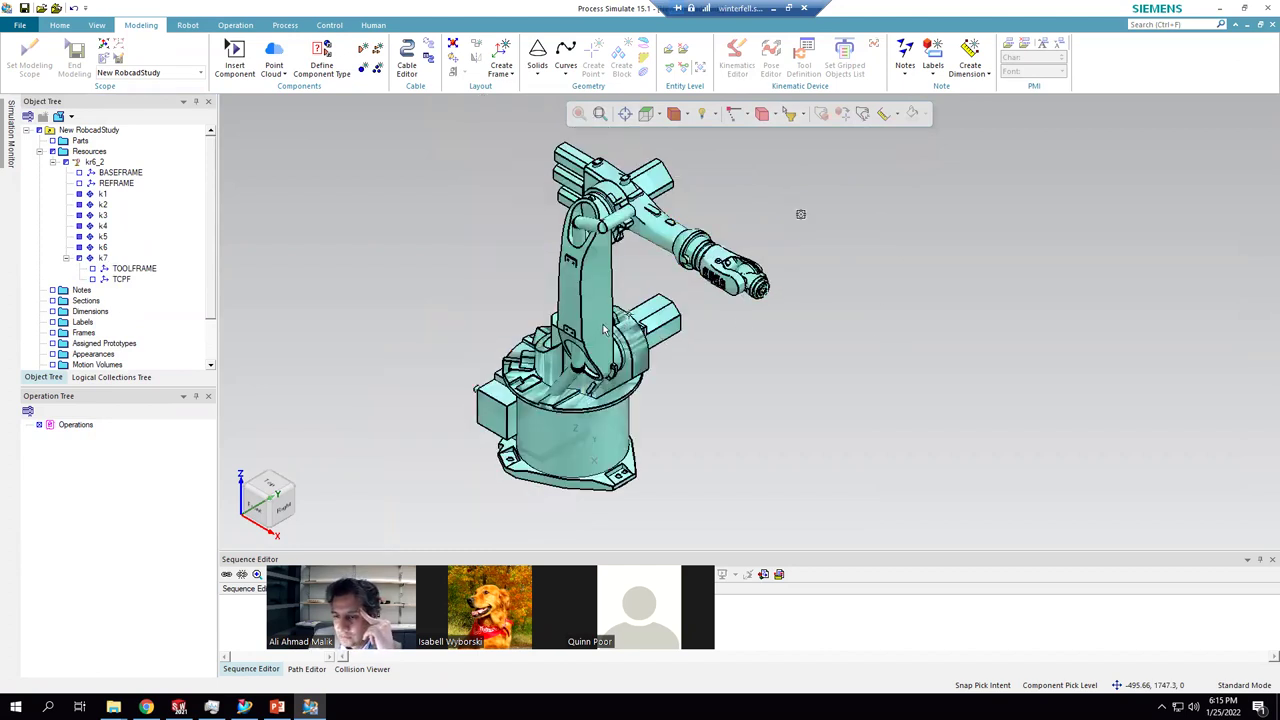
scroll(521, 276, "down", 2)
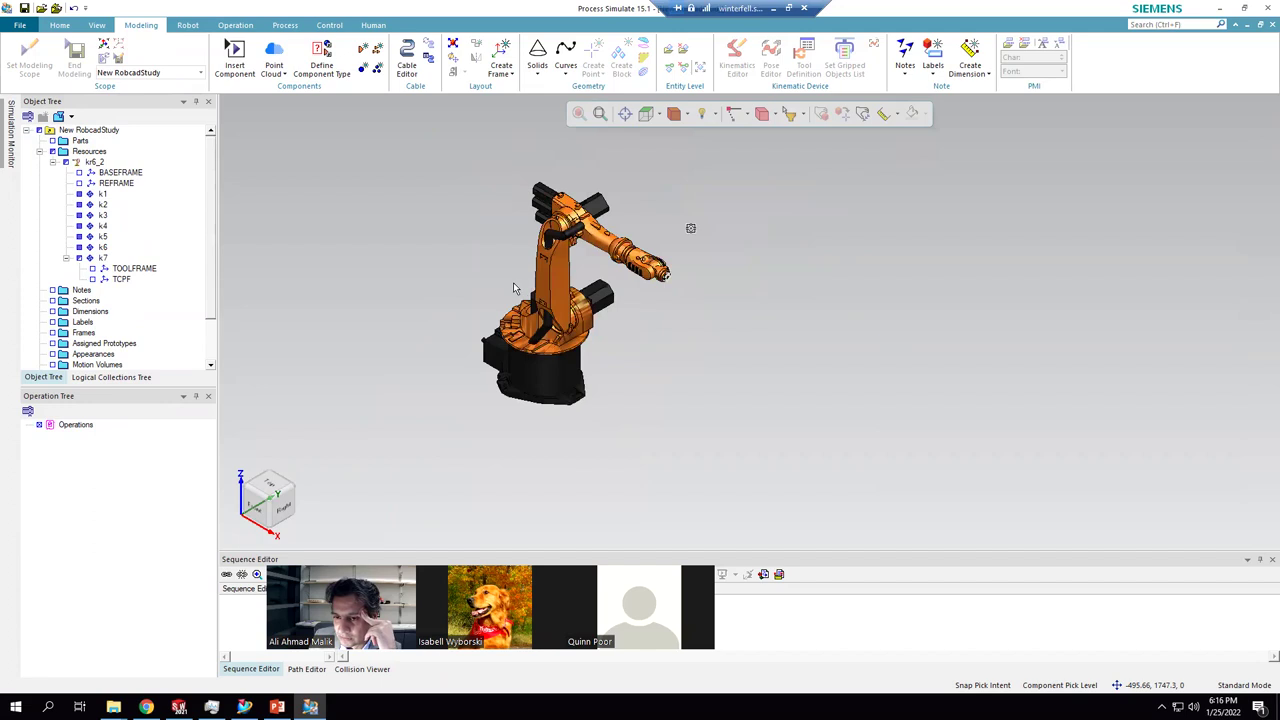
scroll(513, 288, "up", 2)
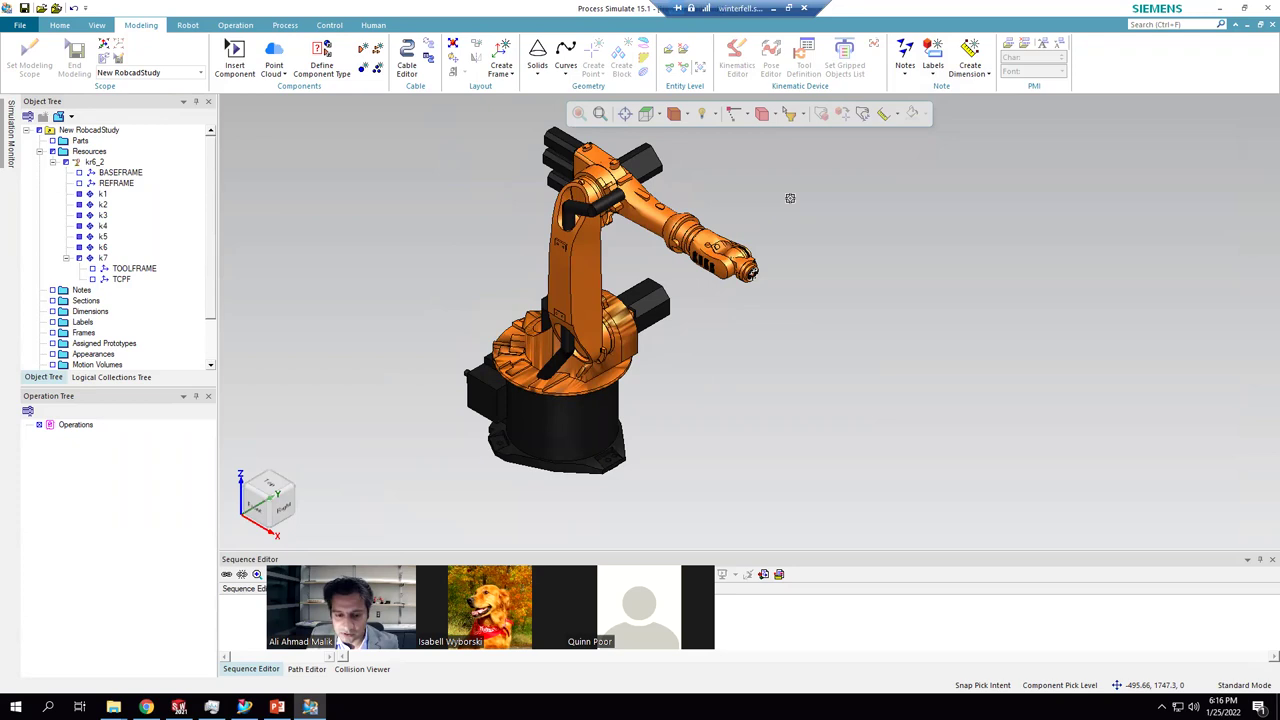
mouse_move(178, 706)
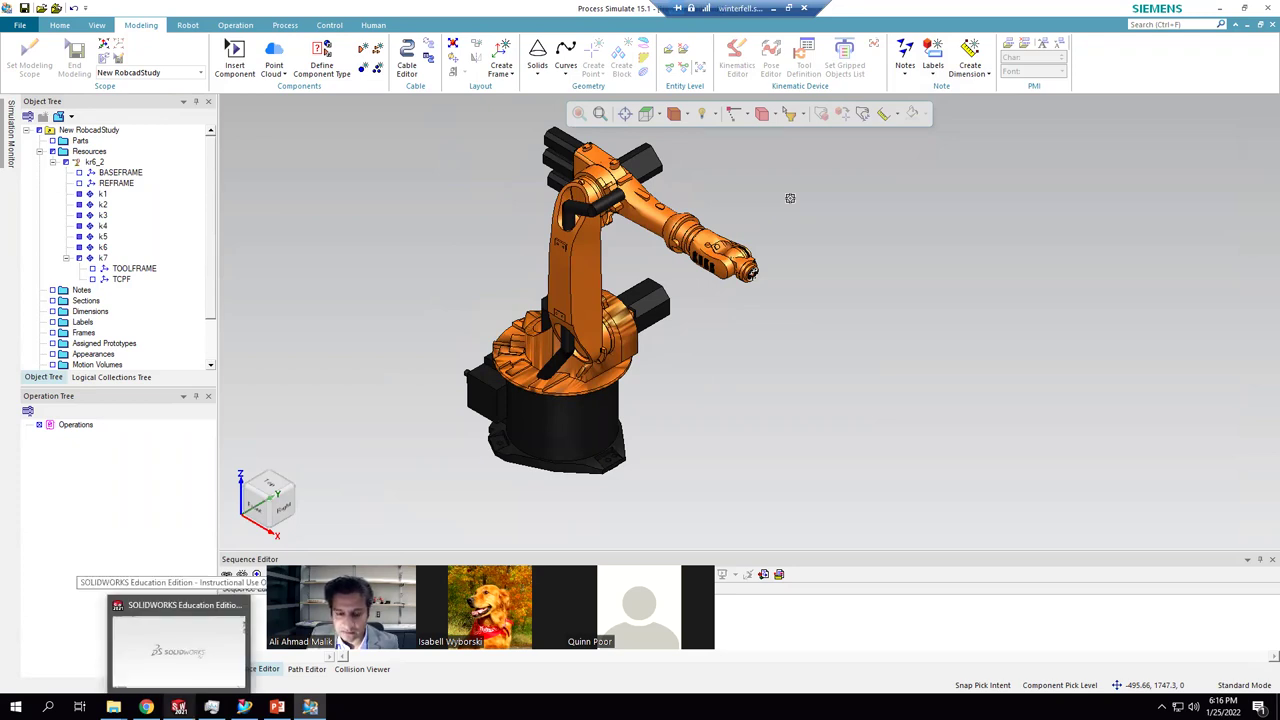
left_click(178, 650)
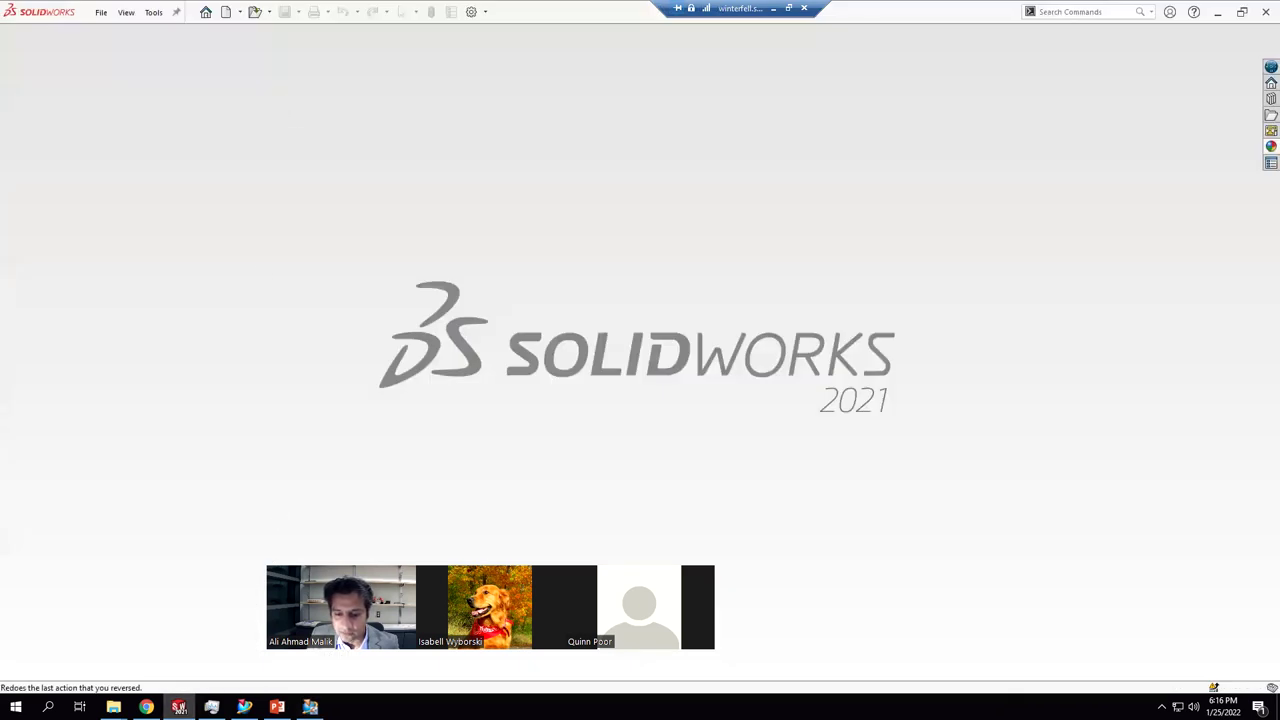
left_click(310, 706)
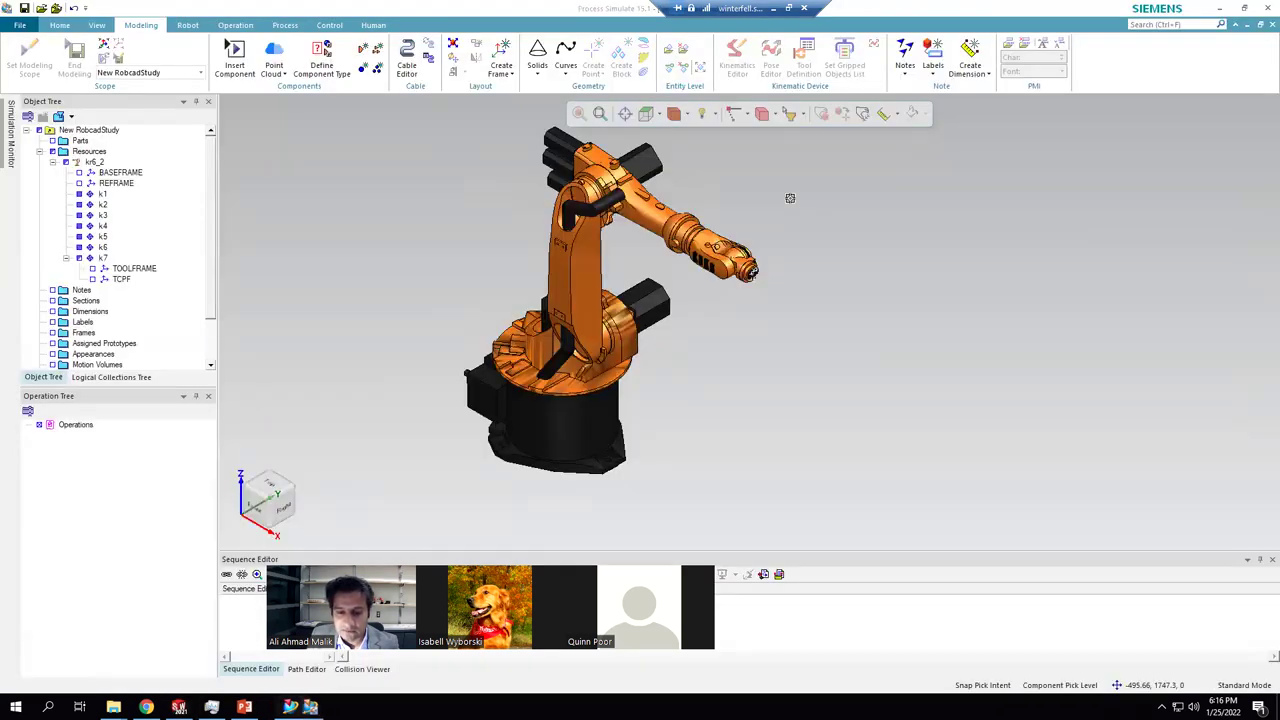
- Switch to NX and browse for a file to open in the Tecnomatix library's Conveyor\XT folder
left_click(280, 702)
left_click(55, 8)
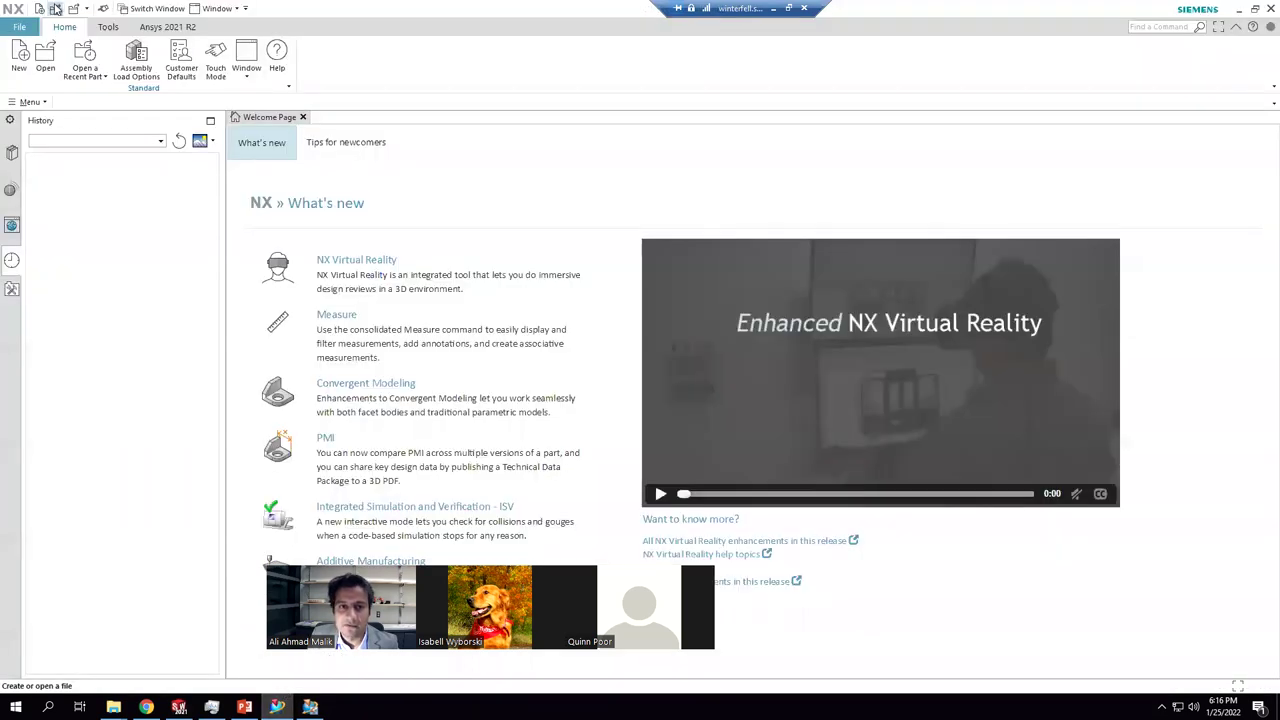
key("BackSpace")
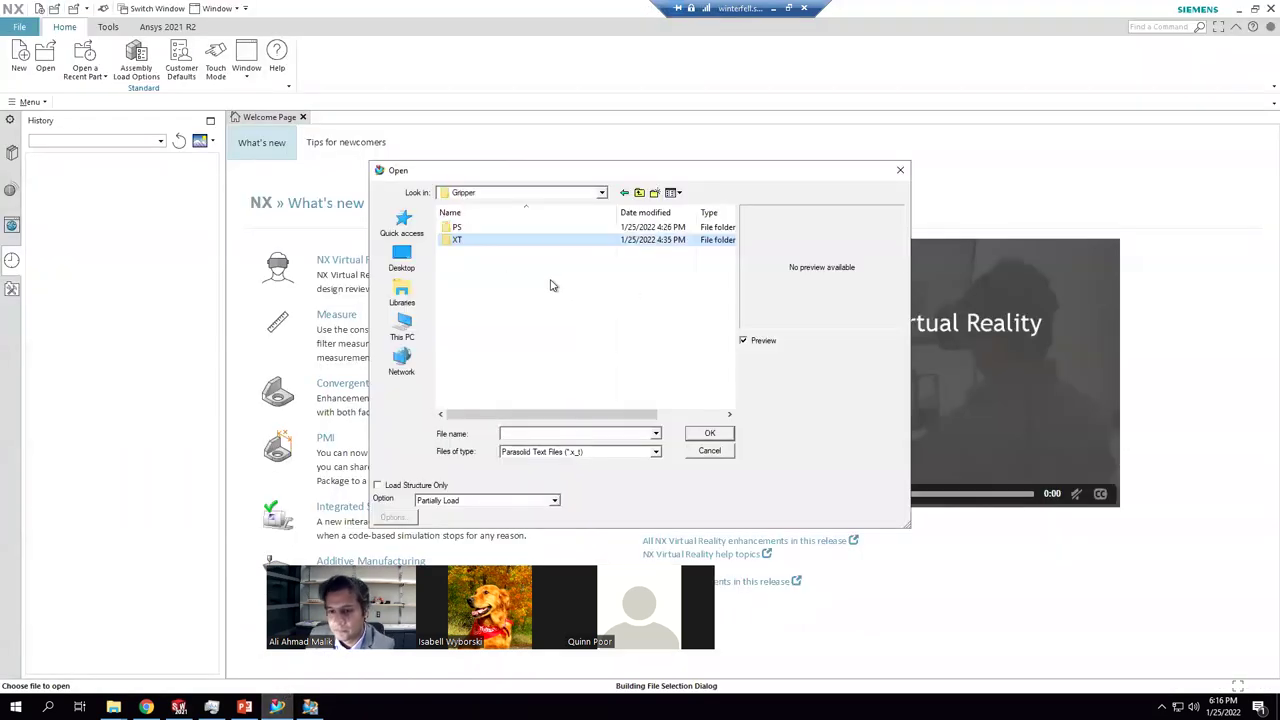
key("BackSpace")
key("Return")
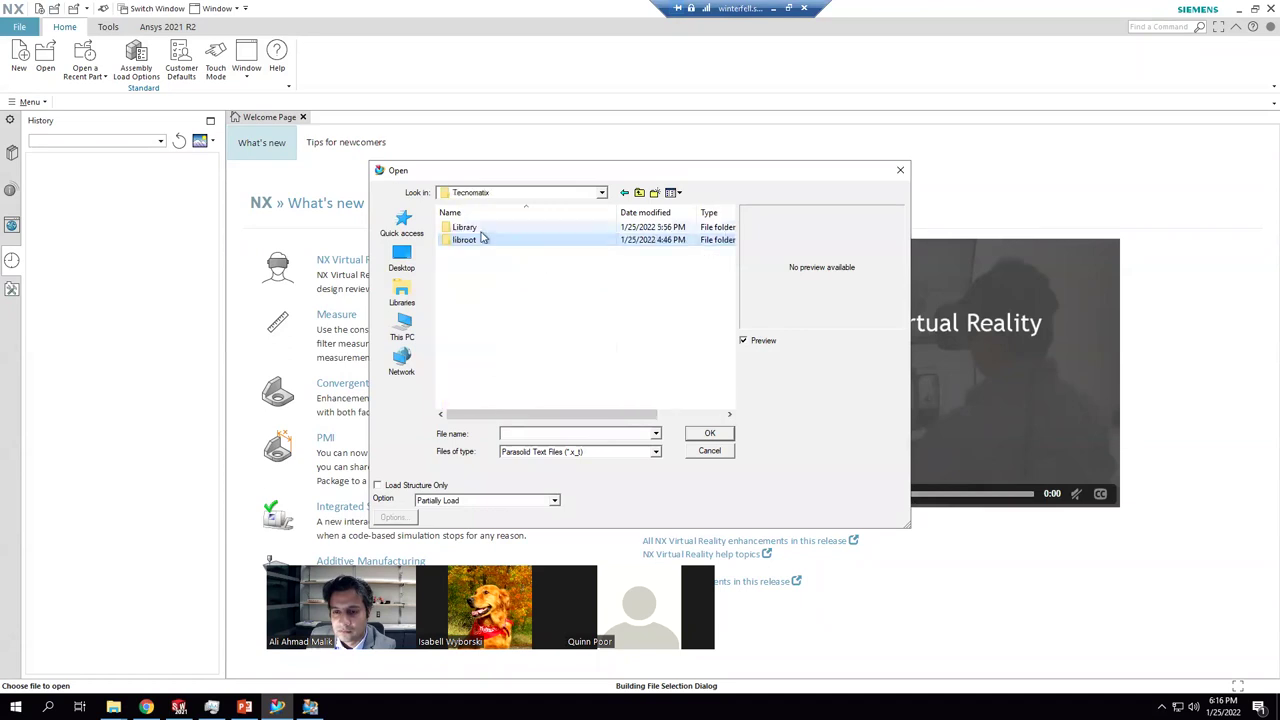
double_click(466, 240)
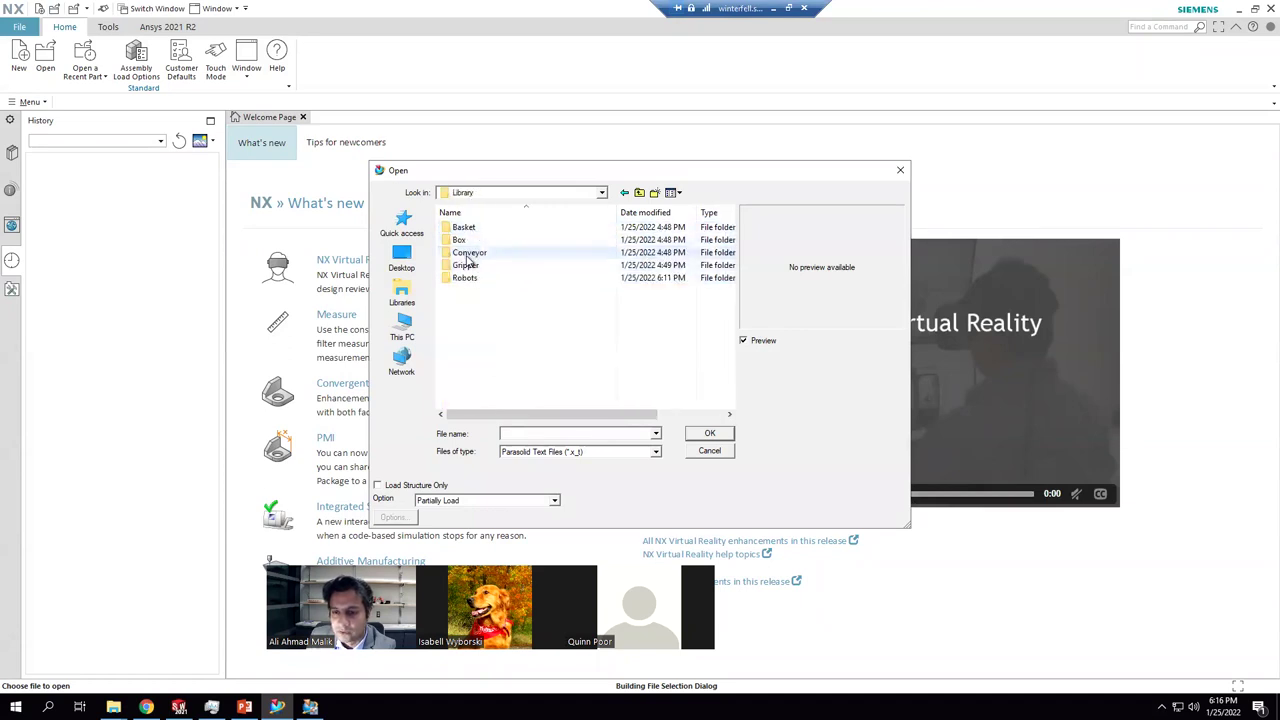
double_click(468, 253)
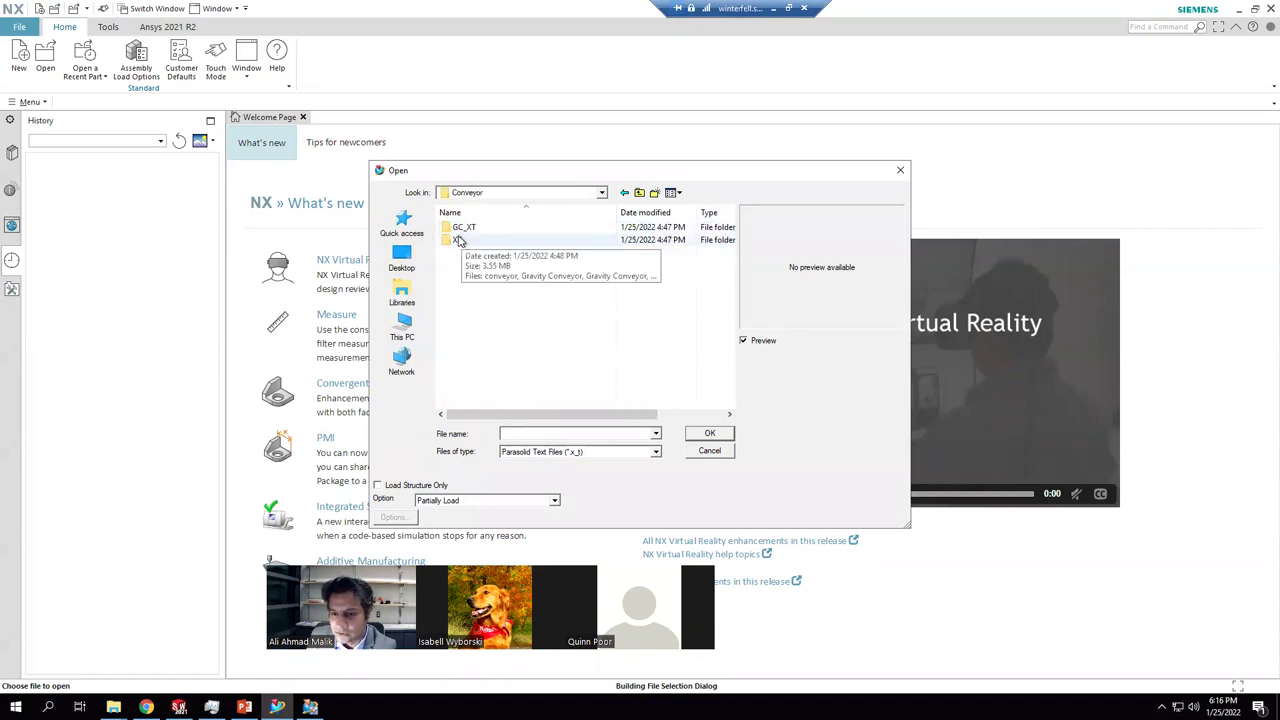
double_click(459, 241)
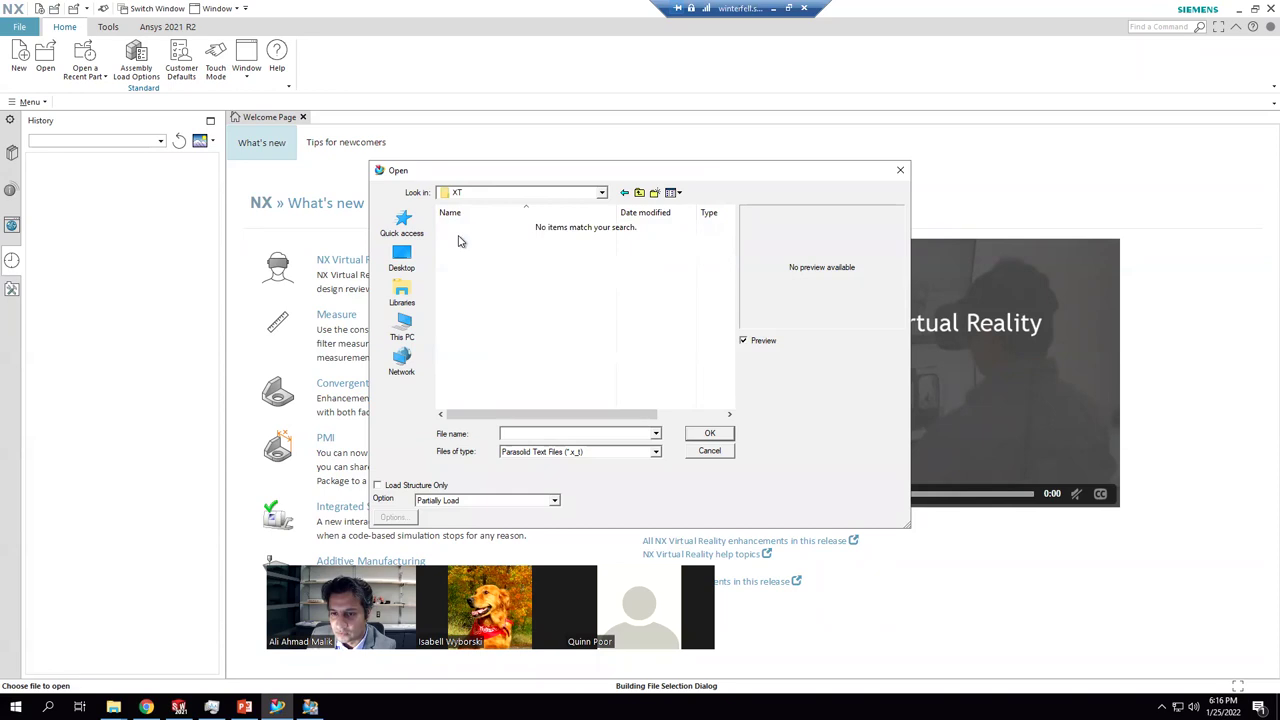
- List all file types and open the Gravity Conveyor assembly, replacing the existing Gravity Conveyor_step.prt
left_click(535, 453)
left_click(540, 431)
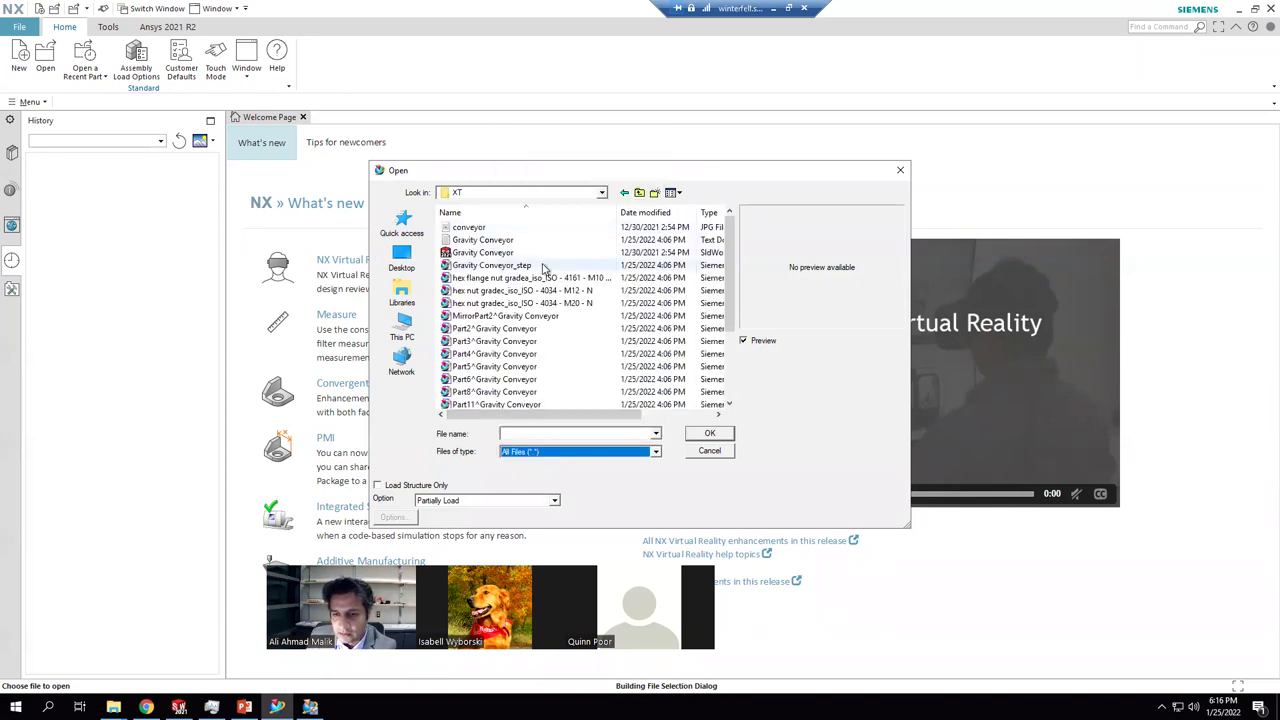
scroll(500, 270, "down", 3)
scroll(497, 273, "up", 3)
double_click(495, 266)
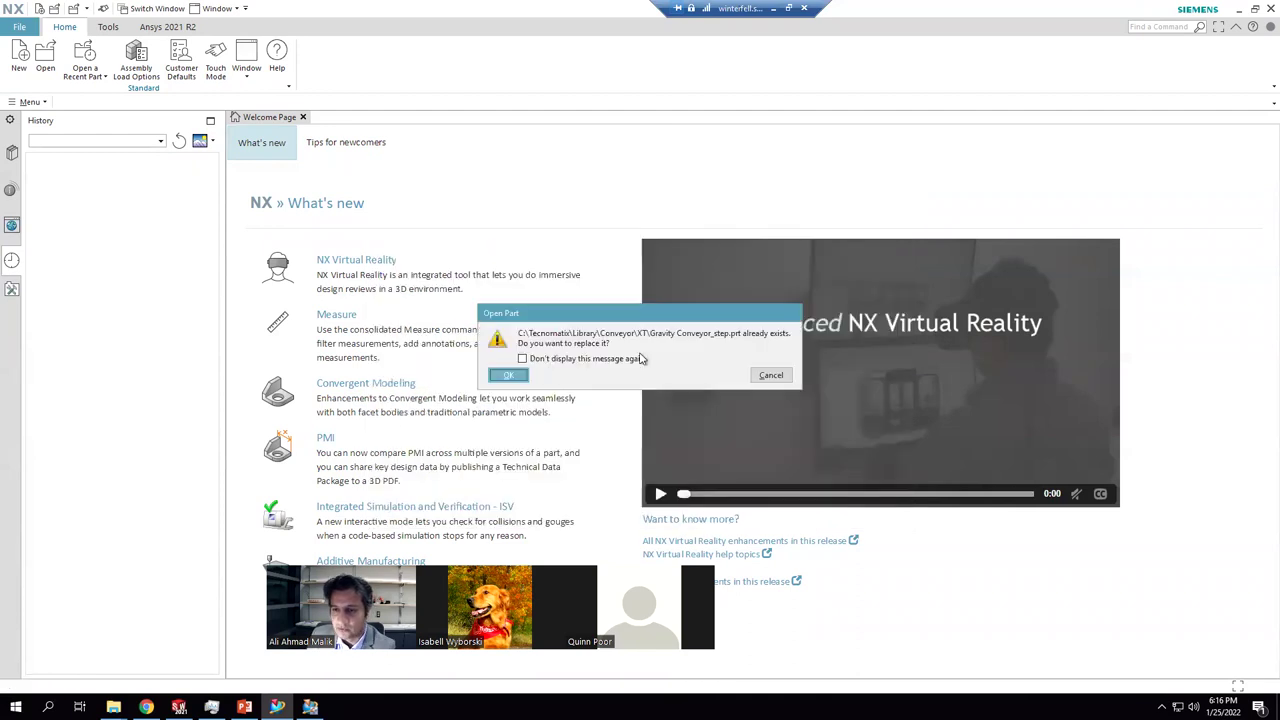
left_click(508, 377)
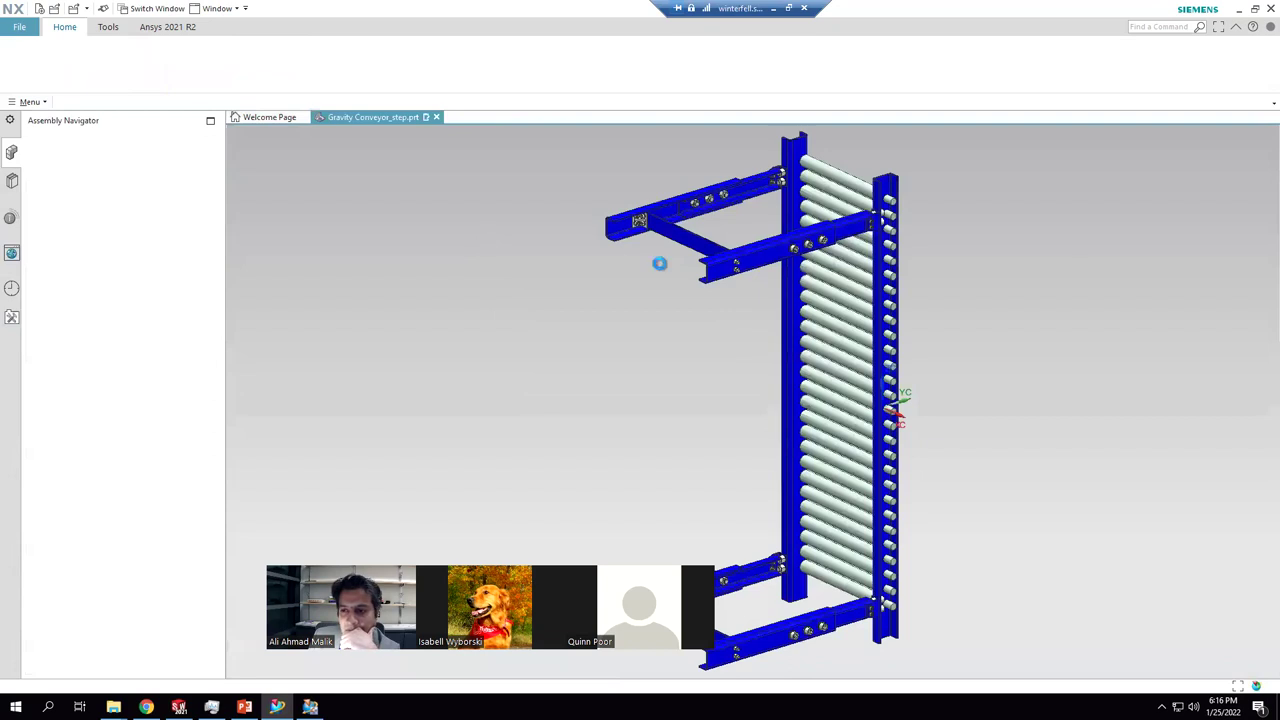
middle_click_drag(827, 229, 662, 222)
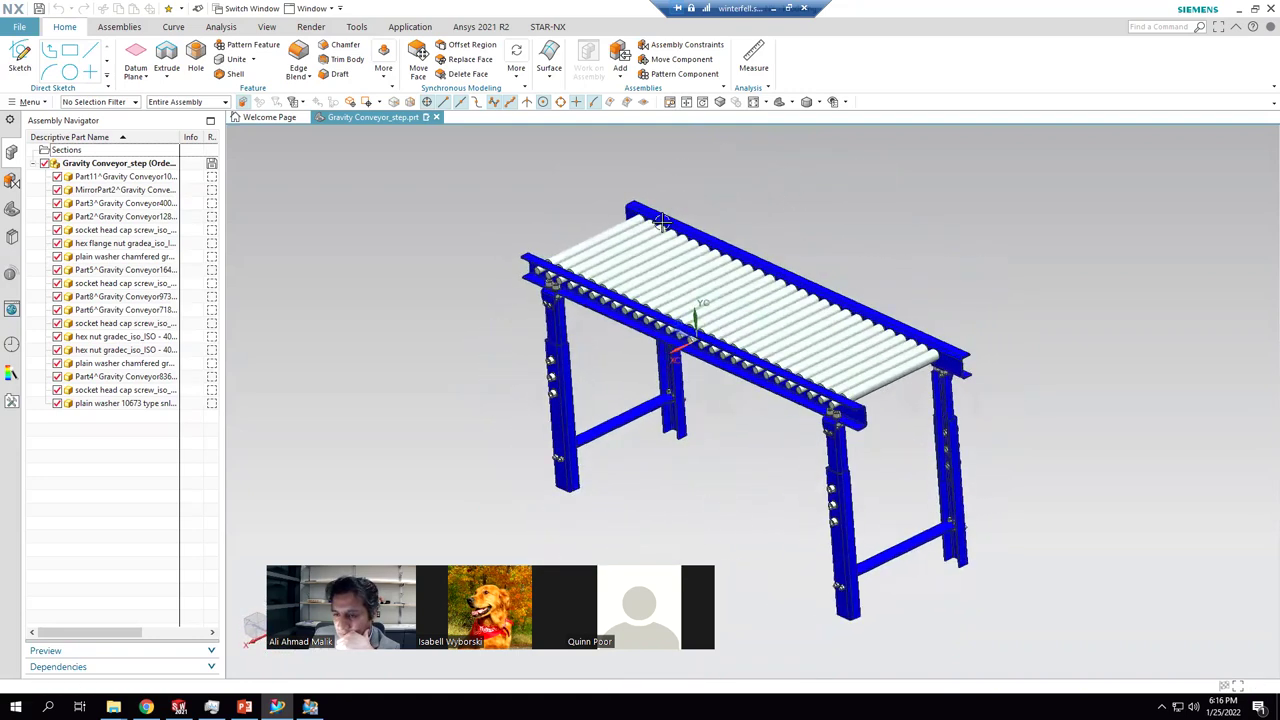
- Switch to Process Simulate and start creating a new resource in the study
mouse_move(310, 706)
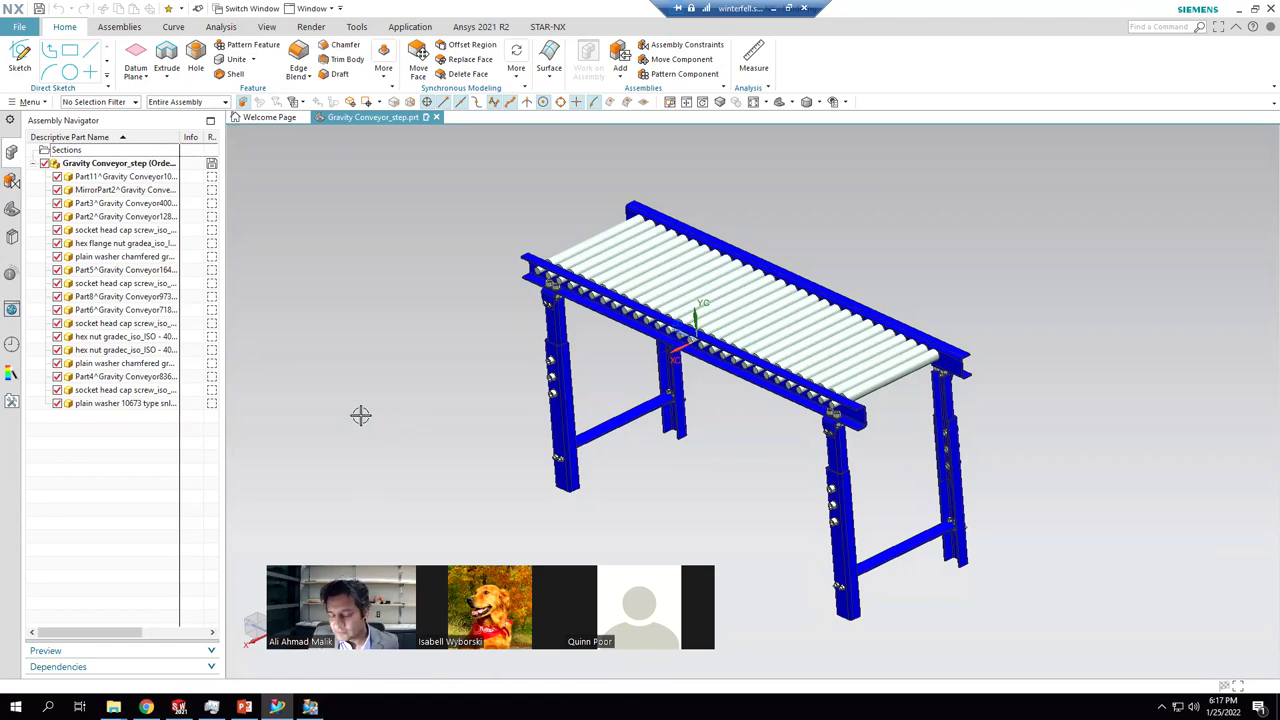
left_click(310, 707)
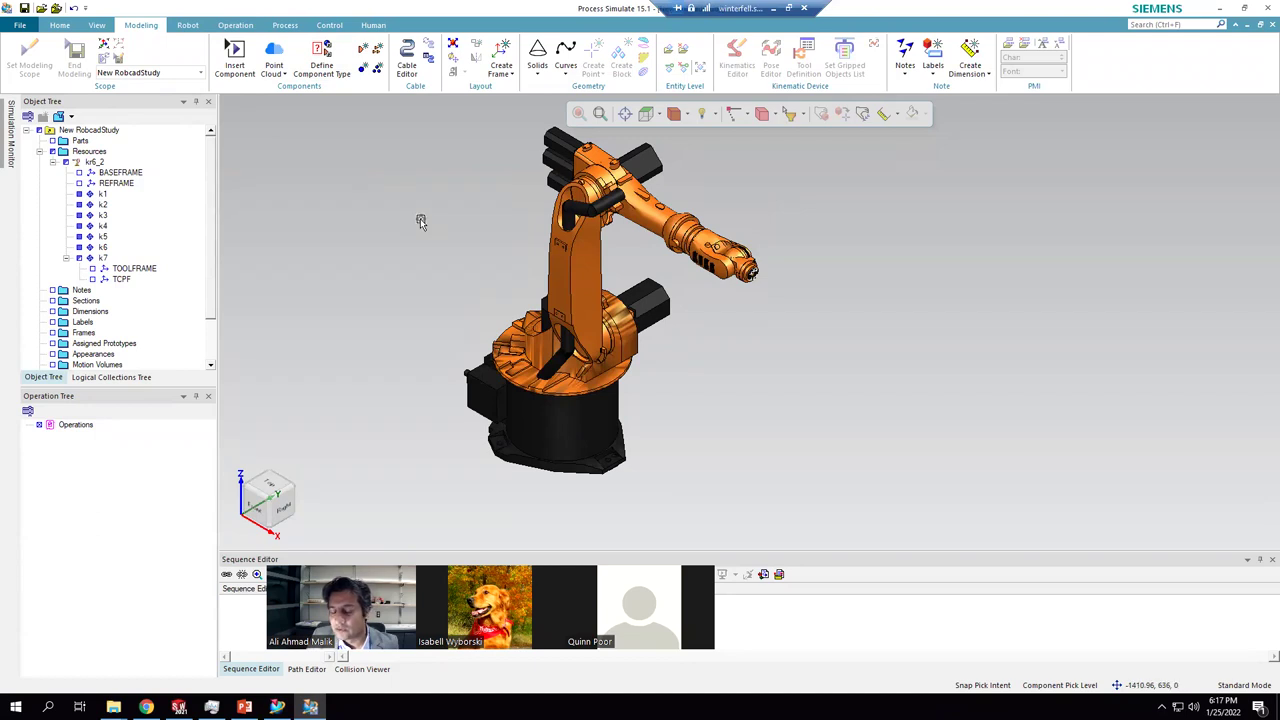
left_click(365, 78)
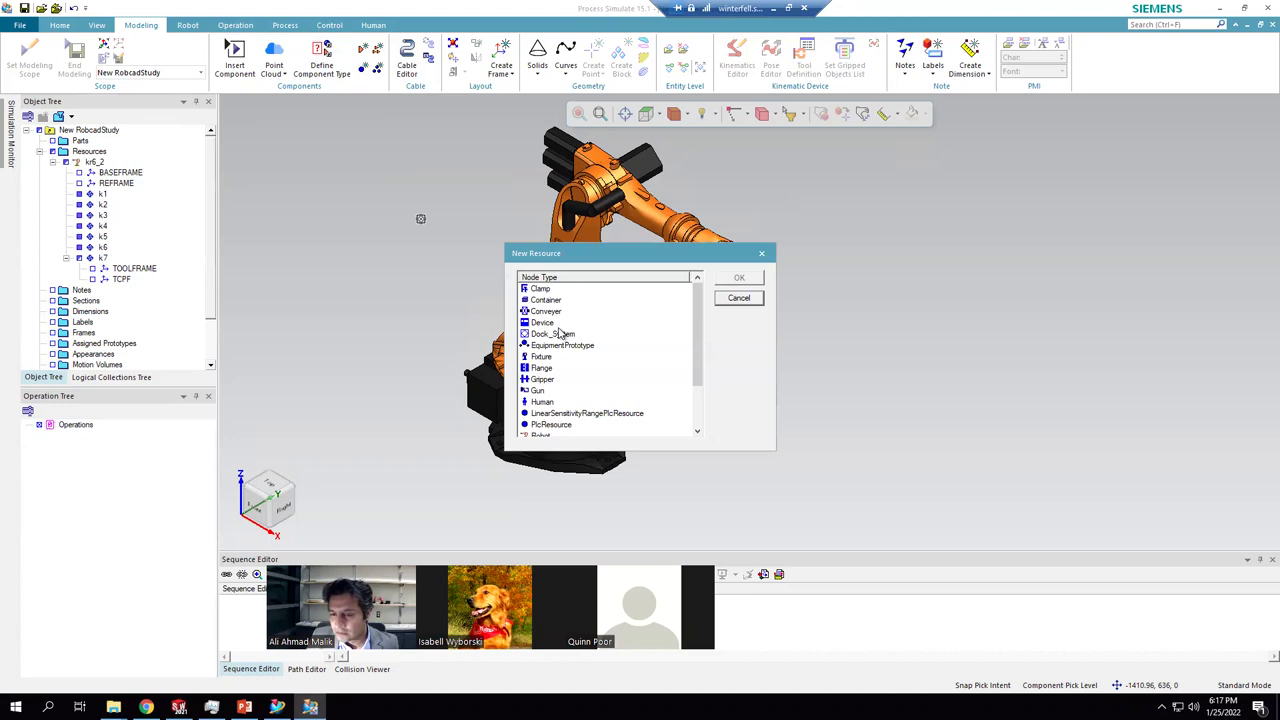
- Examine the node types available for a new resource, from Clamp through Work_Table
scroll(558, 334, "down", 2)
scroll(558, 334, "up", 2)
scroll(558, 334, "down", 1)
scroll(558, 334, "up", 1)
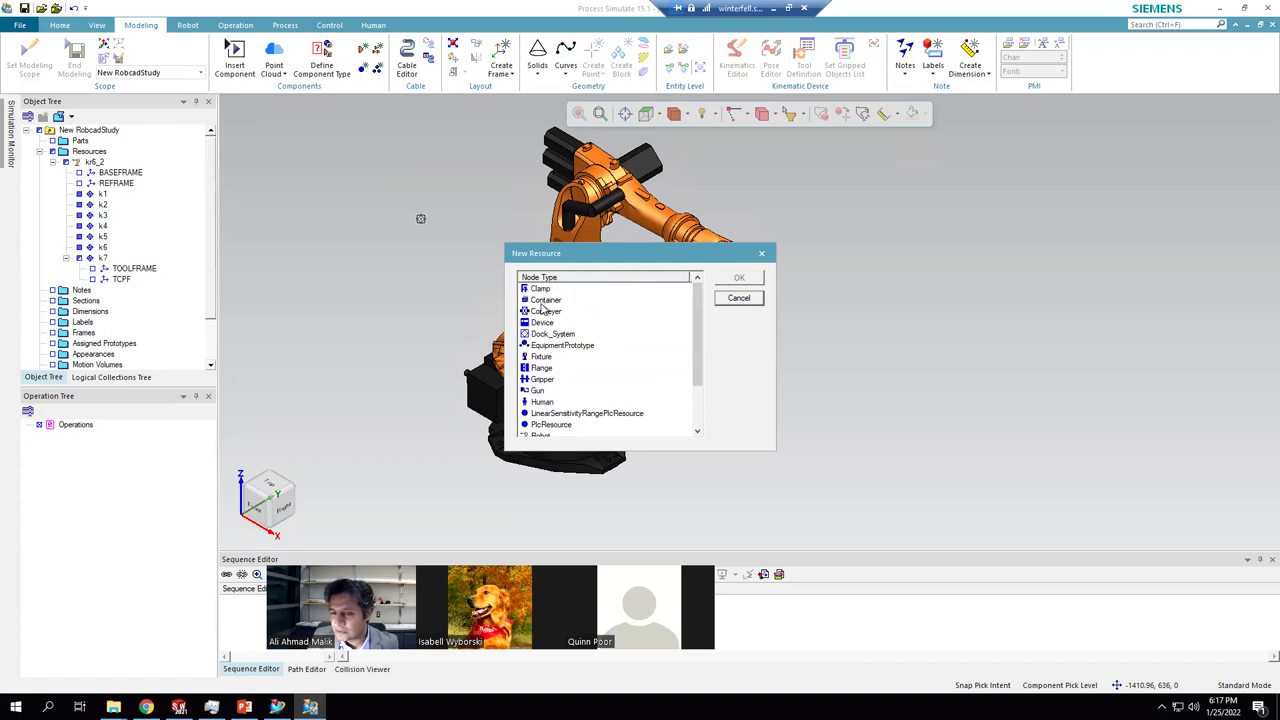
scroll(540, 305, "down", 2)
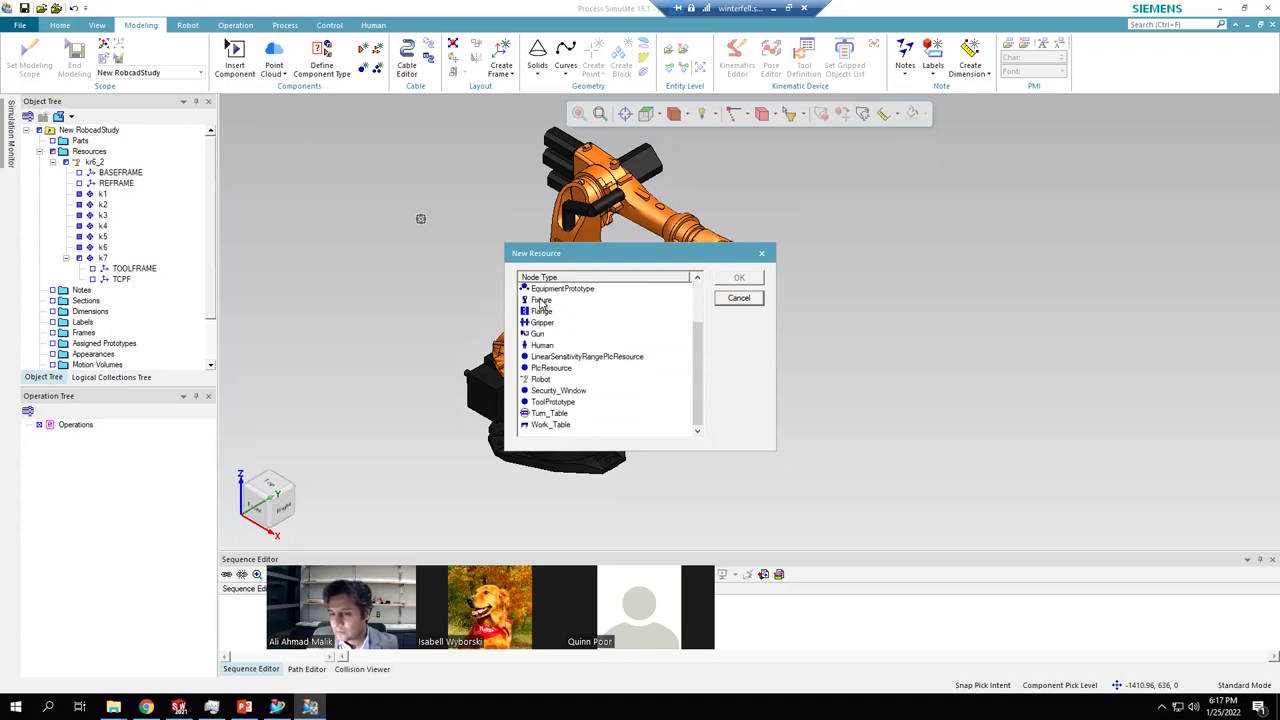
scroll(549, 318, "up", 2)
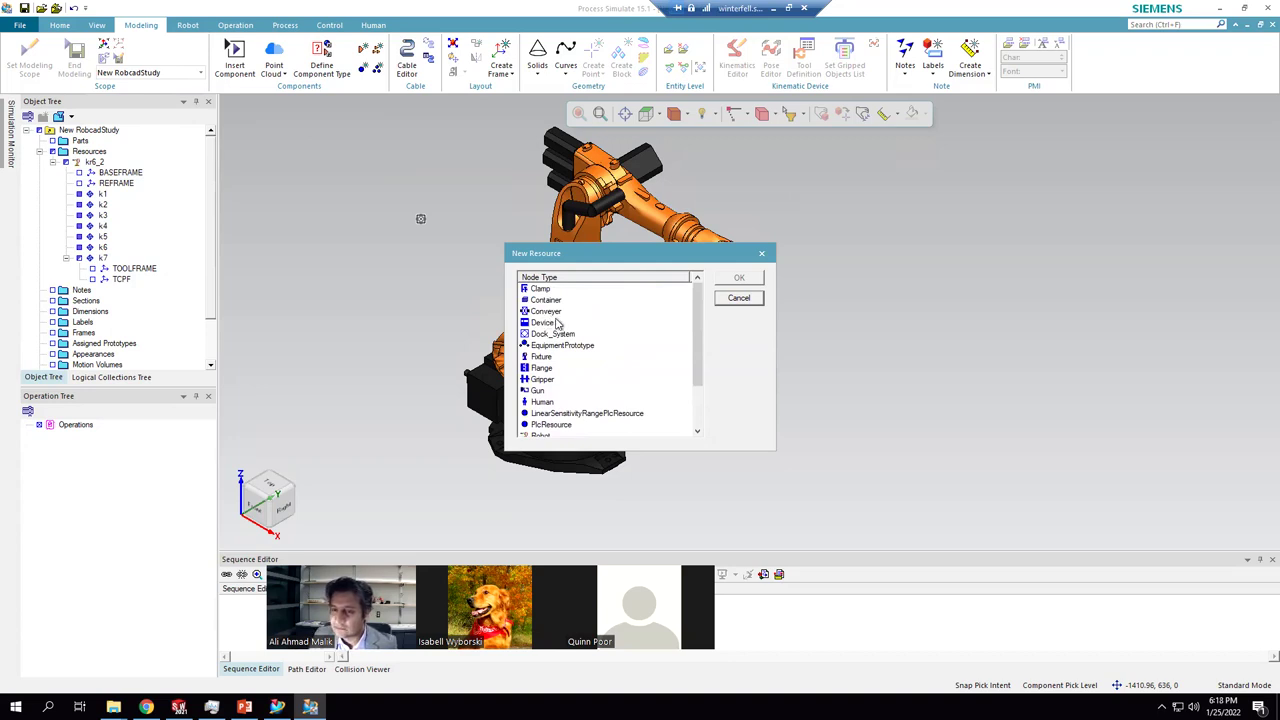
scroll(556, 324, "down", 2)
scroll(560, 338, "up", 1)
scroll(560, 338, "down", 1)
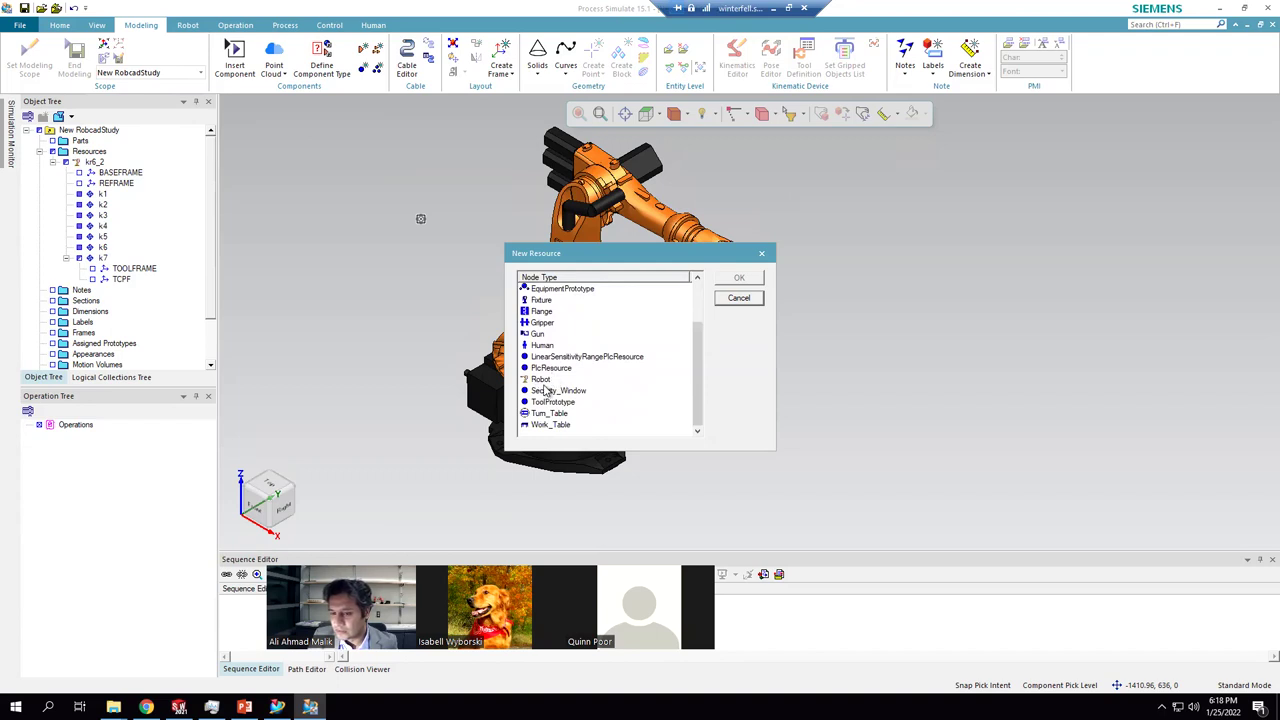
scroll(544, 386, "up", 2)
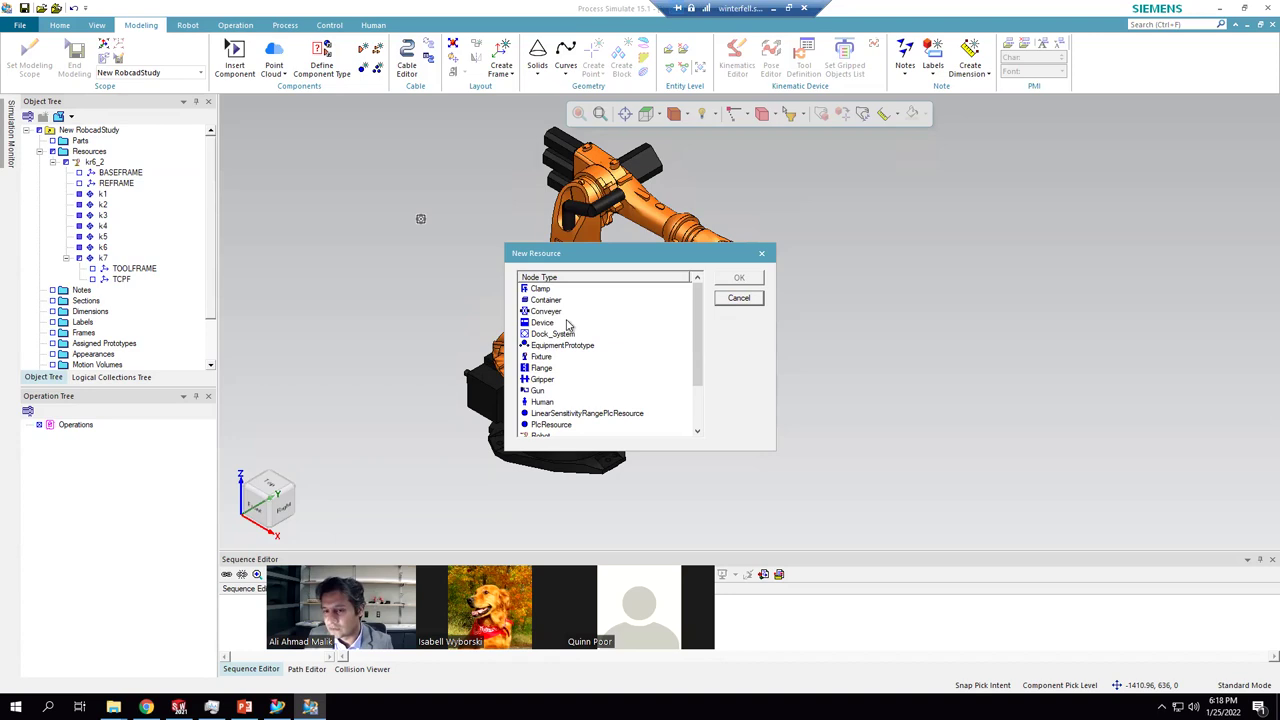
scroll(552, 398, "down", 1)
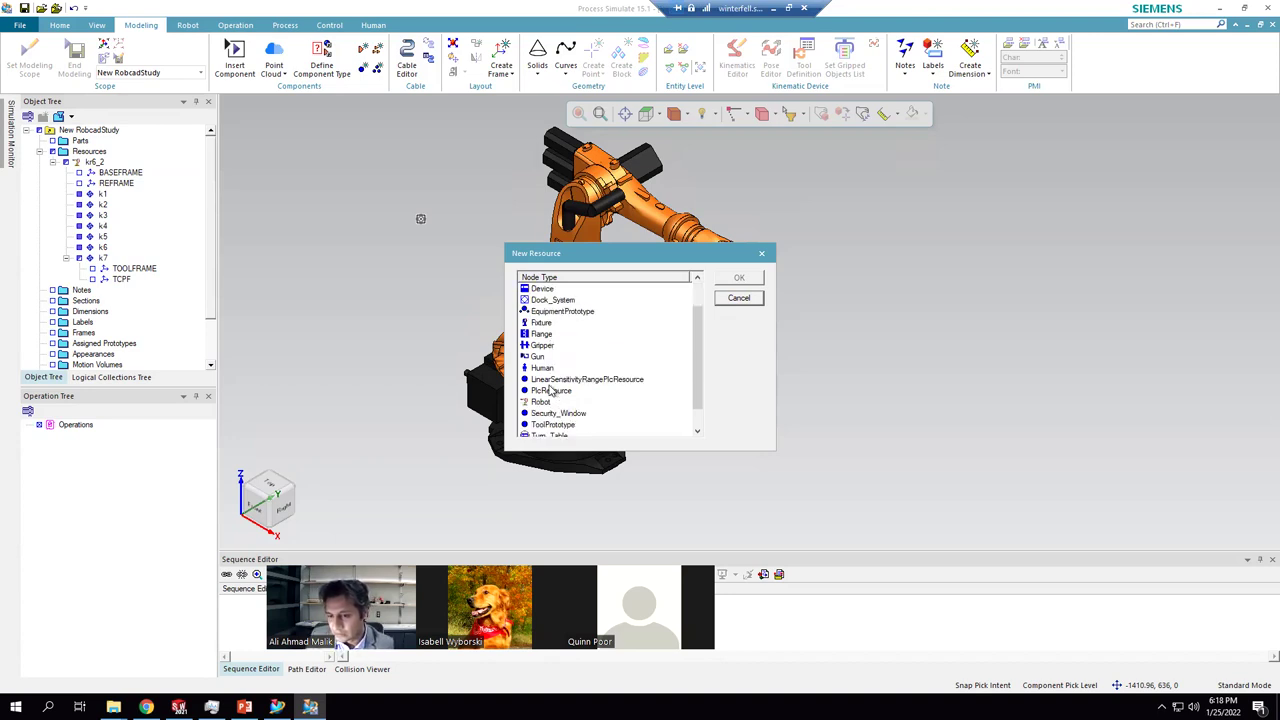
scroll(549, 388, "up", 1)
- Create a new resource of type Conveyer and keep Conveyer as its name in the object tree
left_click(546, 311)
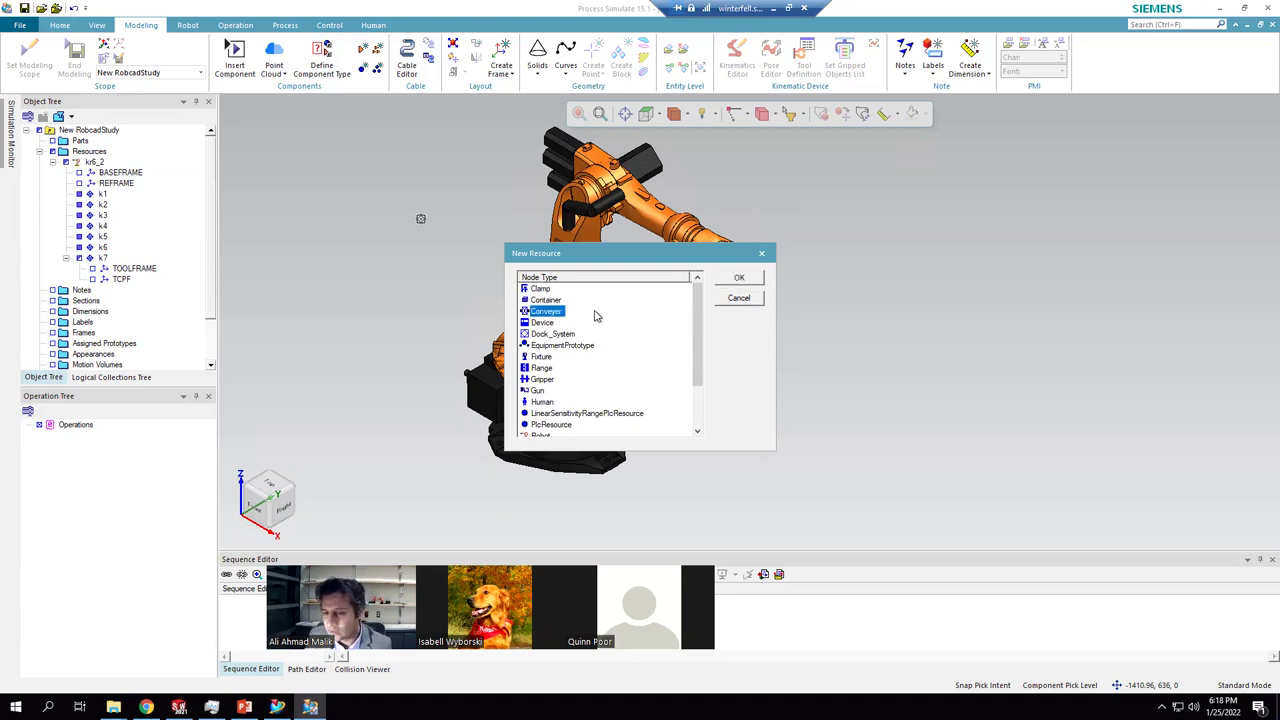
left_click(750, 278)
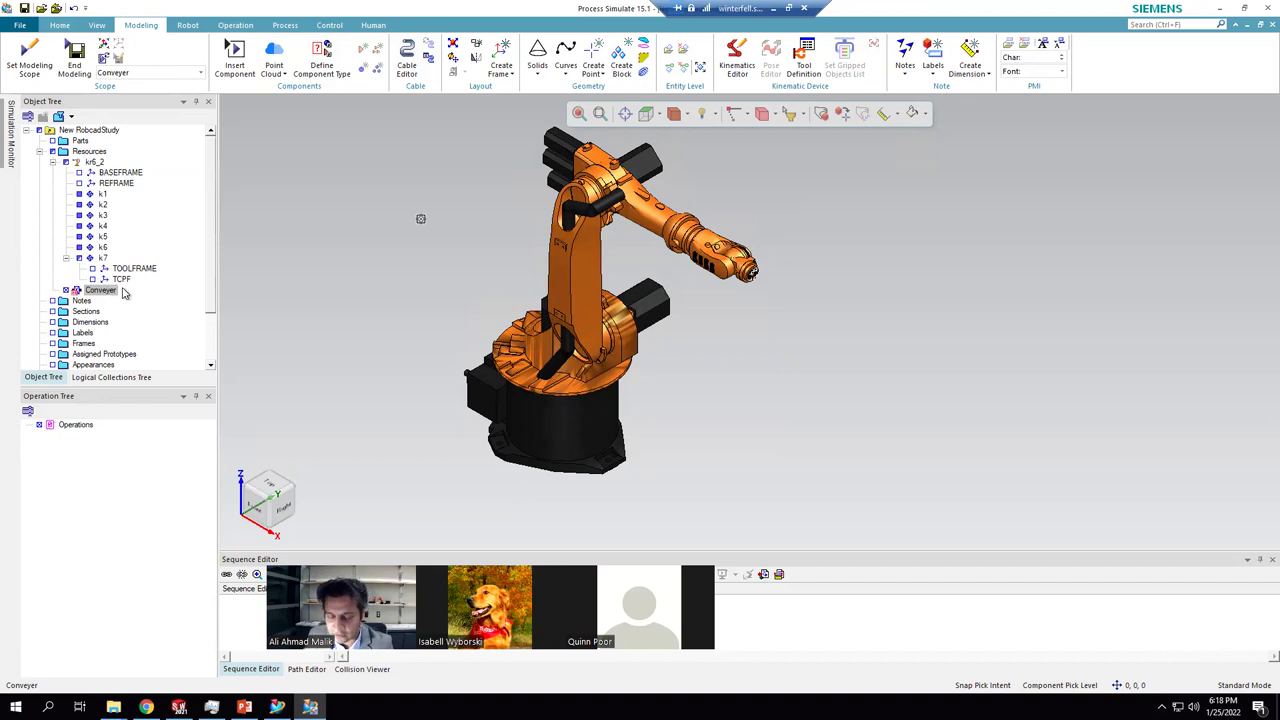
left_click(104, 292)
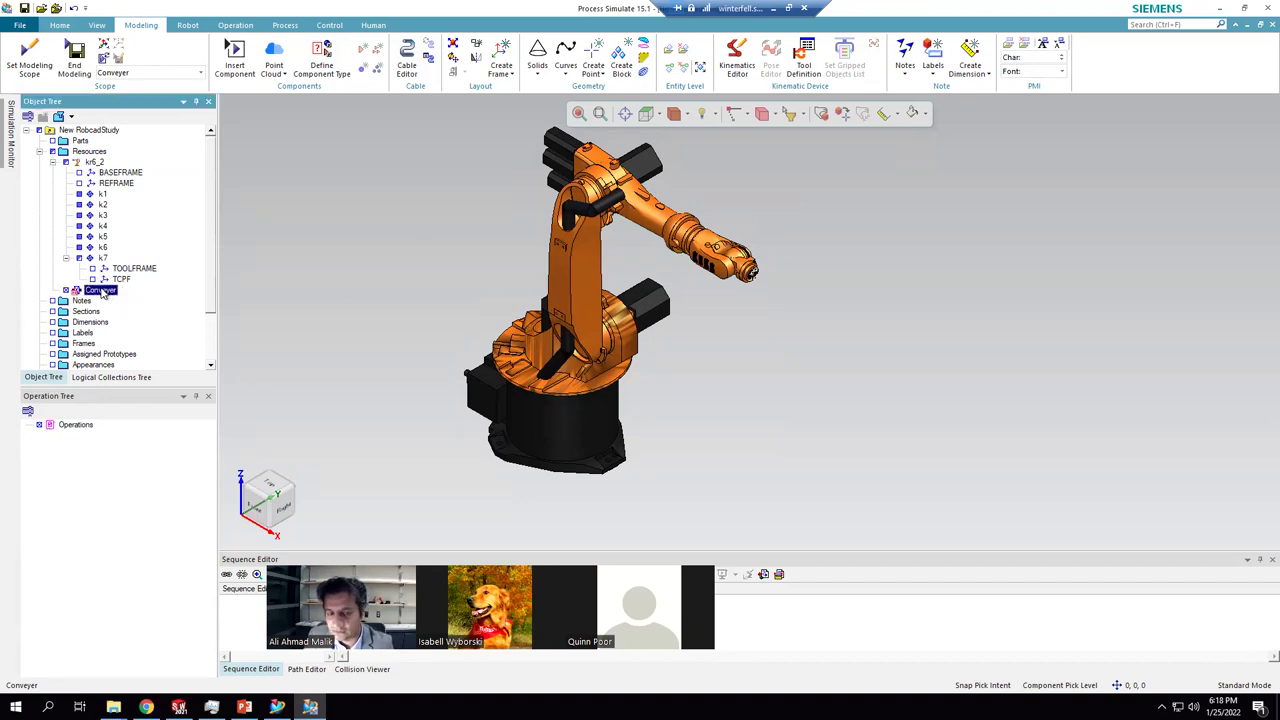
left_click(104, 292)
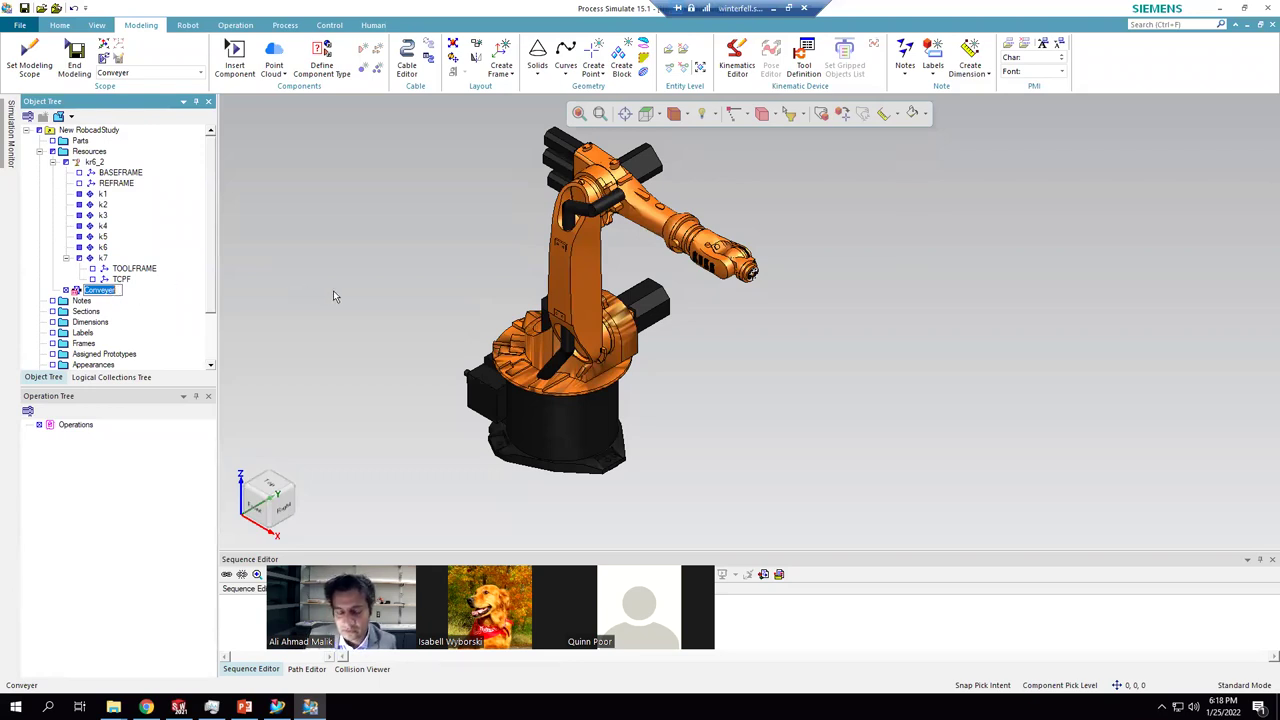
key("Return")
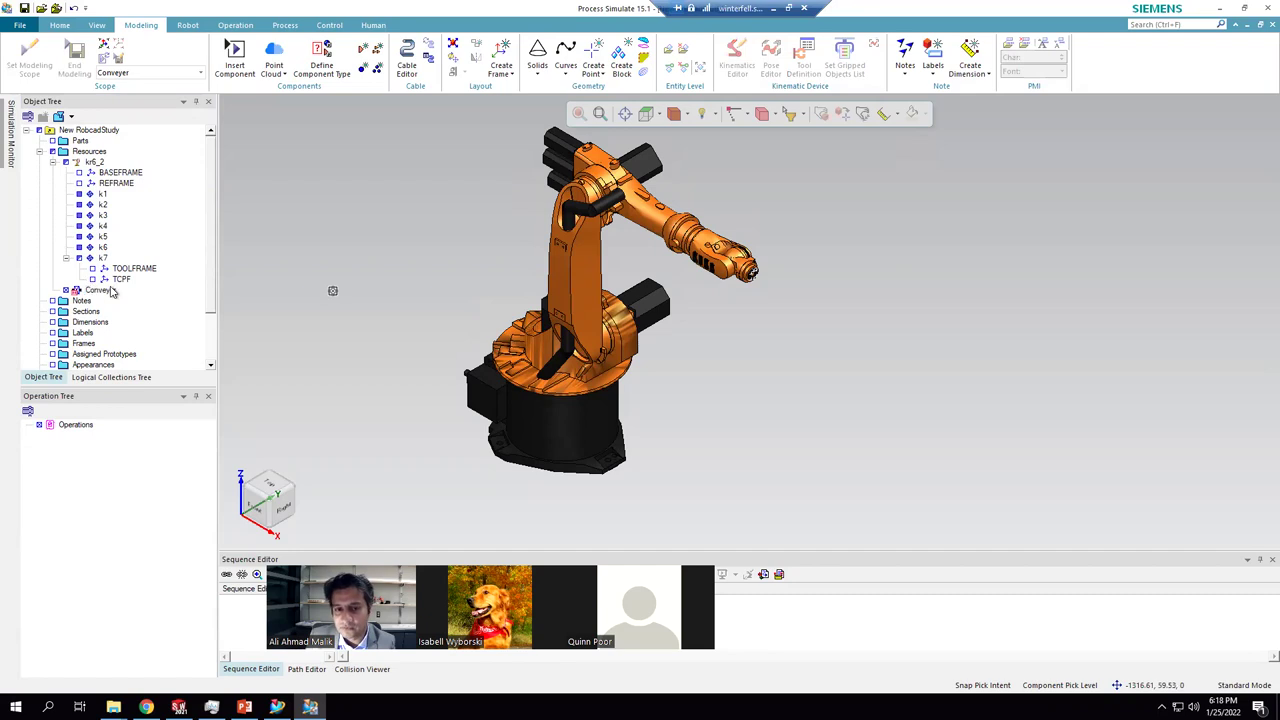
- End modeling of the Conveyer resource, saving it as JT component Conveyer in a new Conveyer folder inside the library's Conveyor folder
left_click(74, 62)
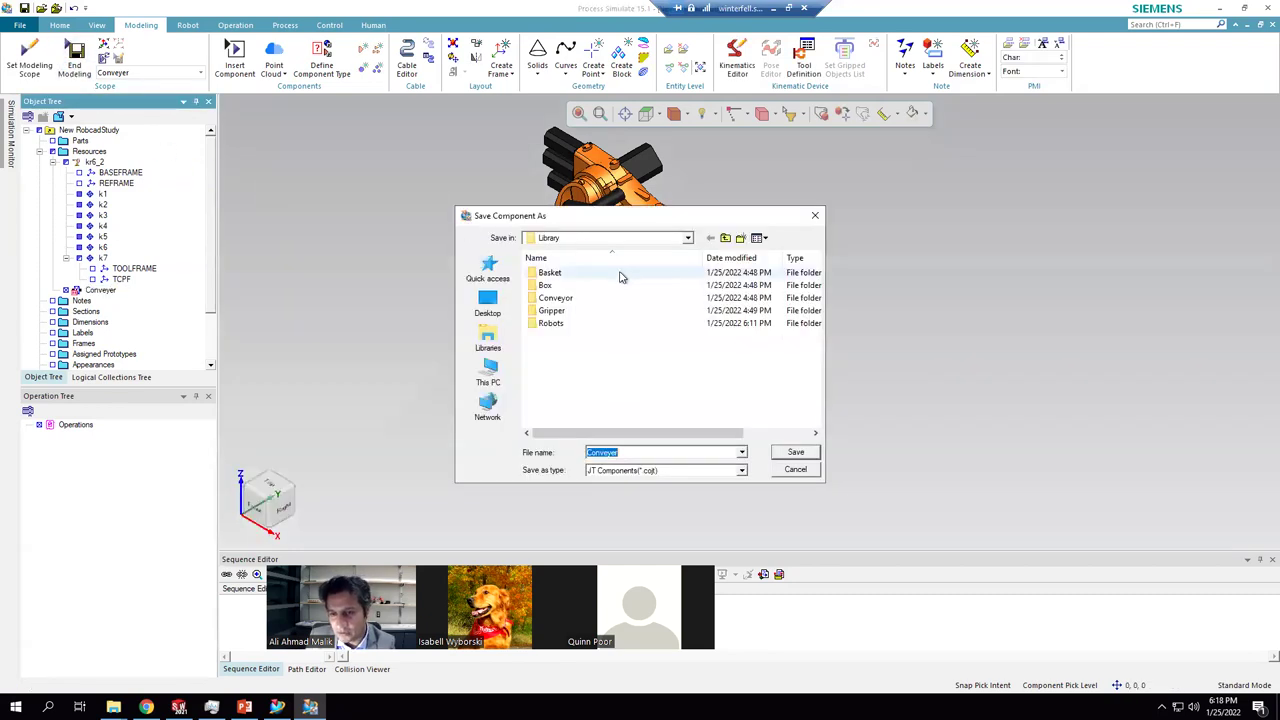
double_click(552, 299)
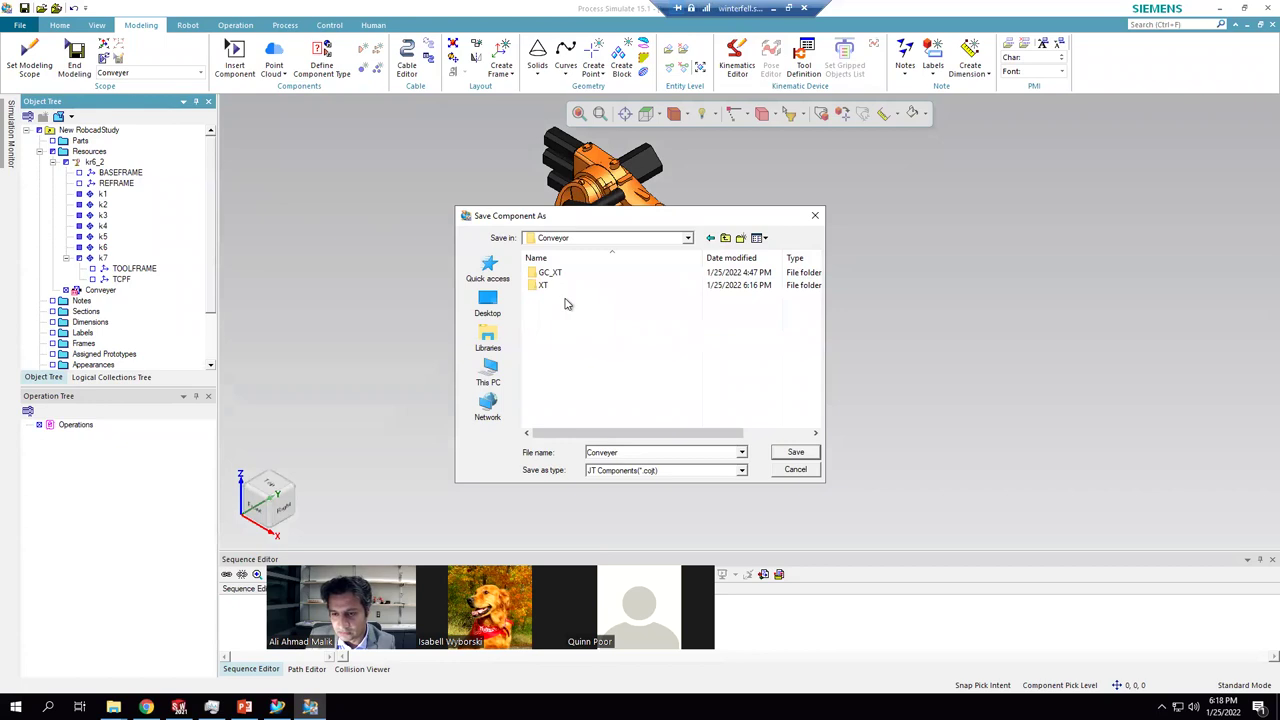
right_click(566, 304)
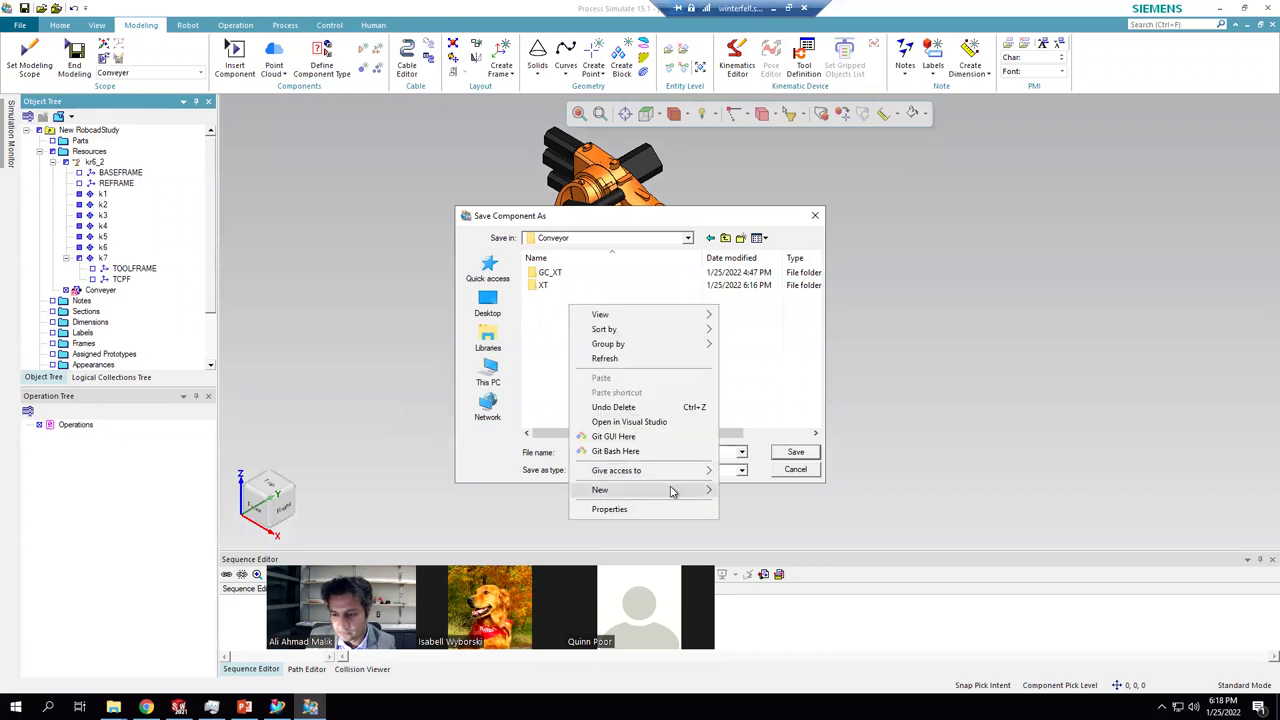
mouse_move(672, 491)
left_click(748, 177)
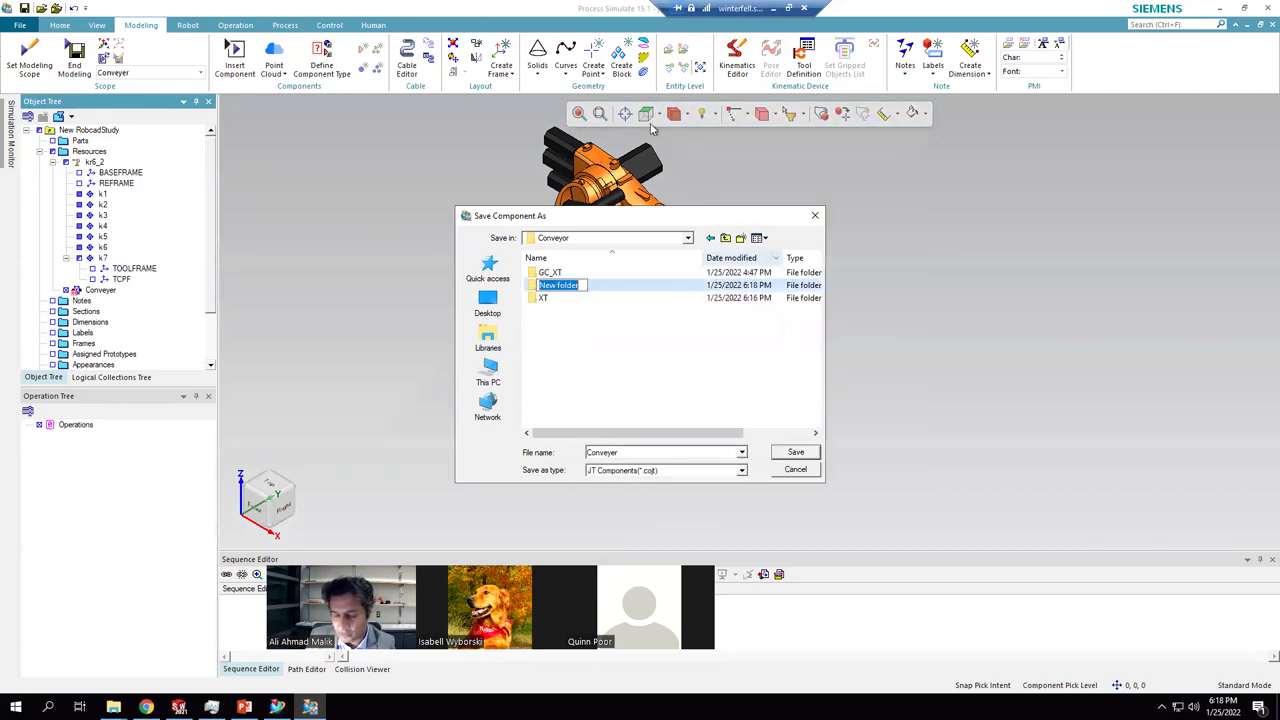
type("Con")
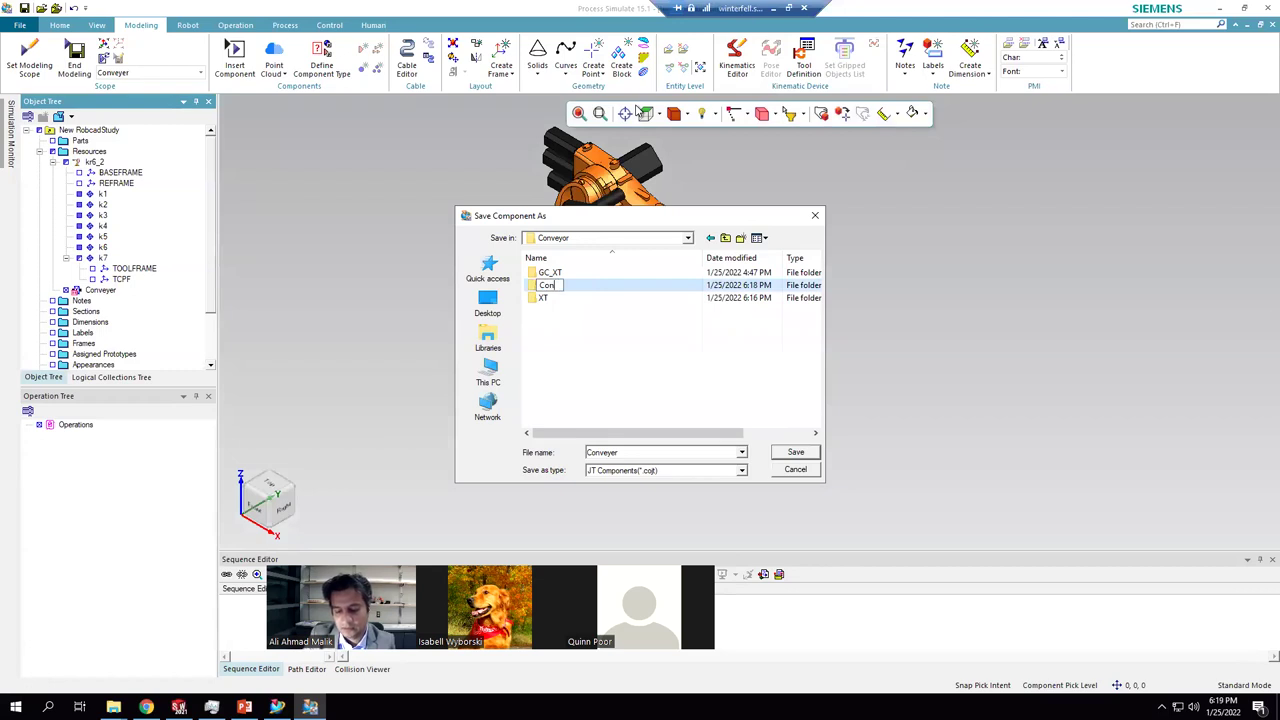
type("veyer")
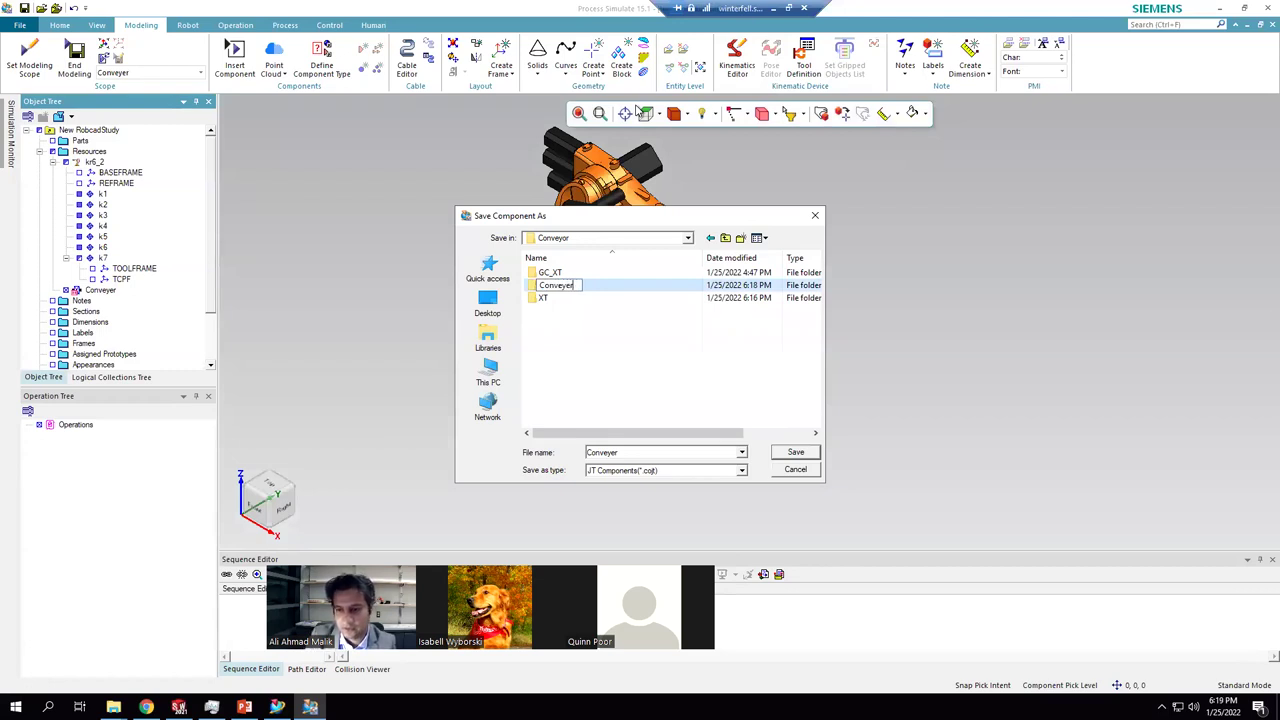
key("Return")
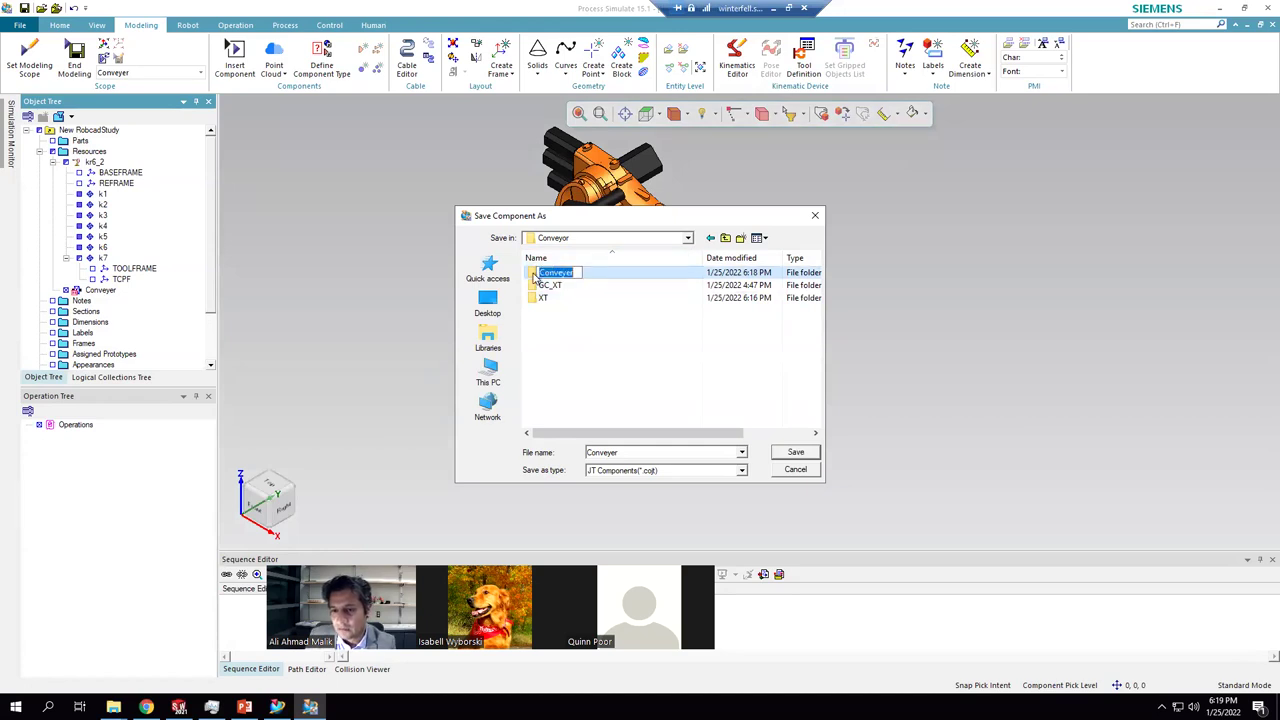
double_click(537, 276)
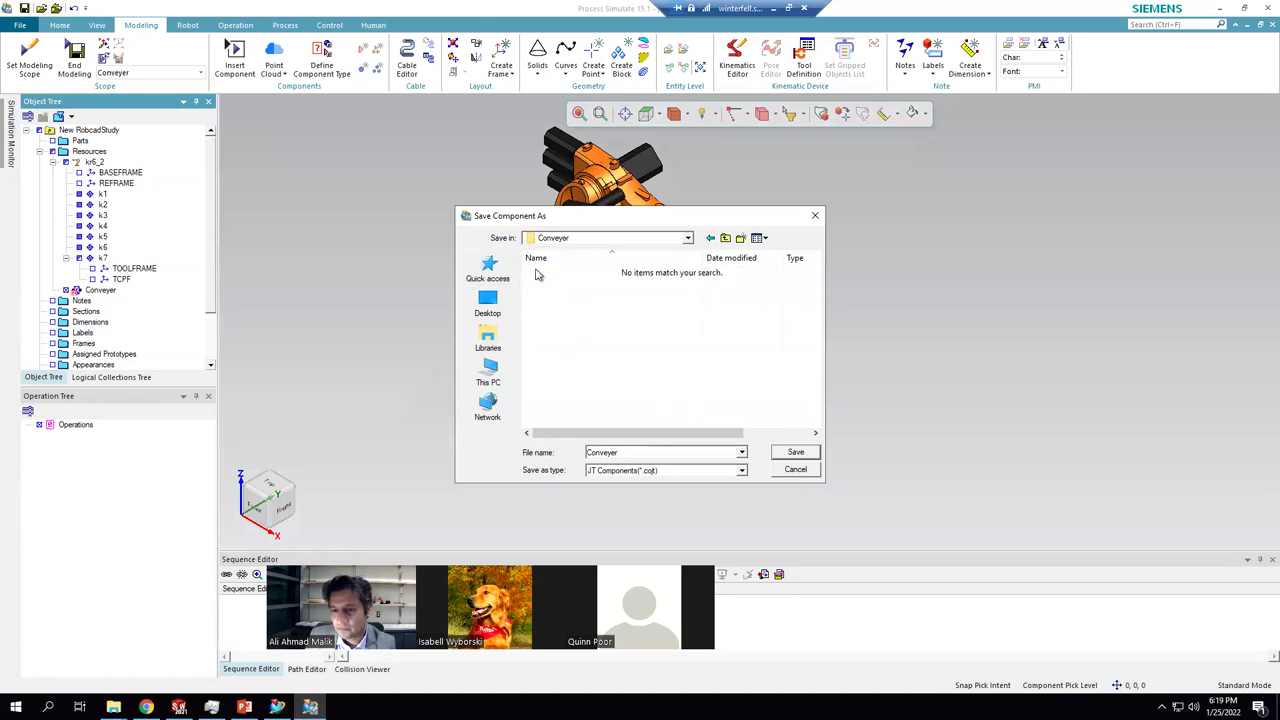
left_click(795, 452)
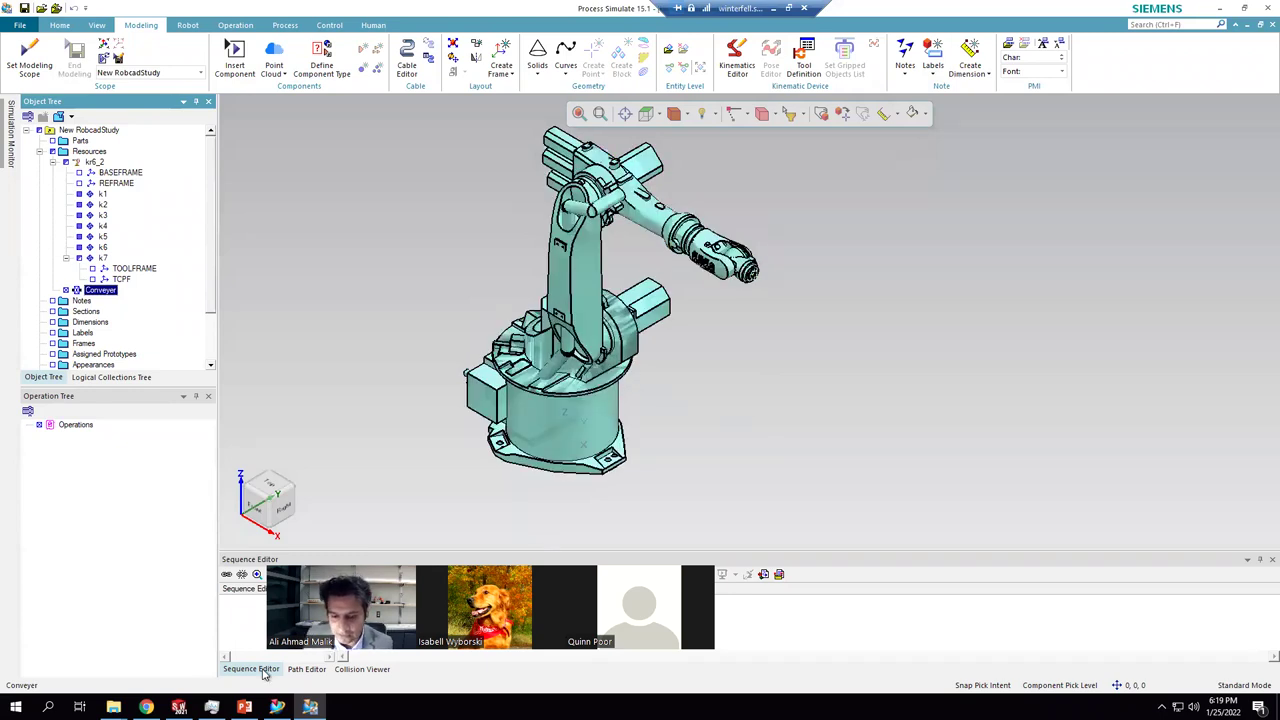
- Switch to NX and start a JT export of the Gravity Conveyor assembly
left_click(277, 707)
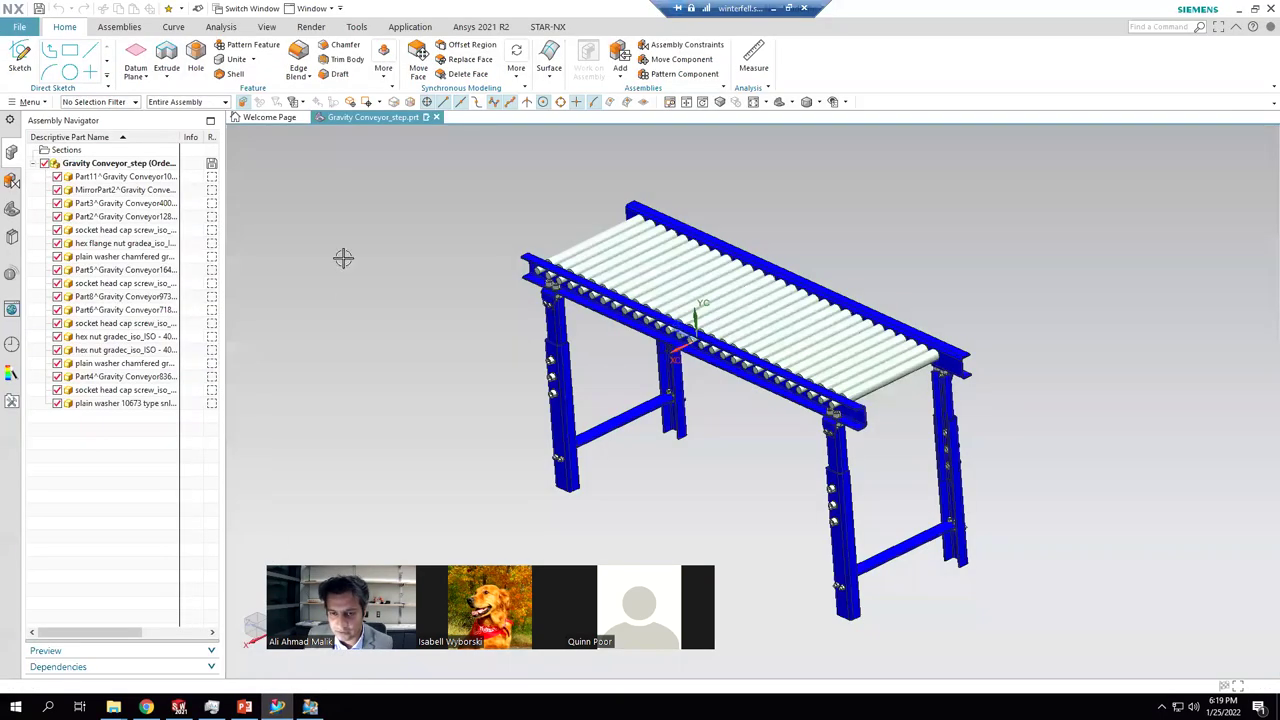
left_click(21, 28)
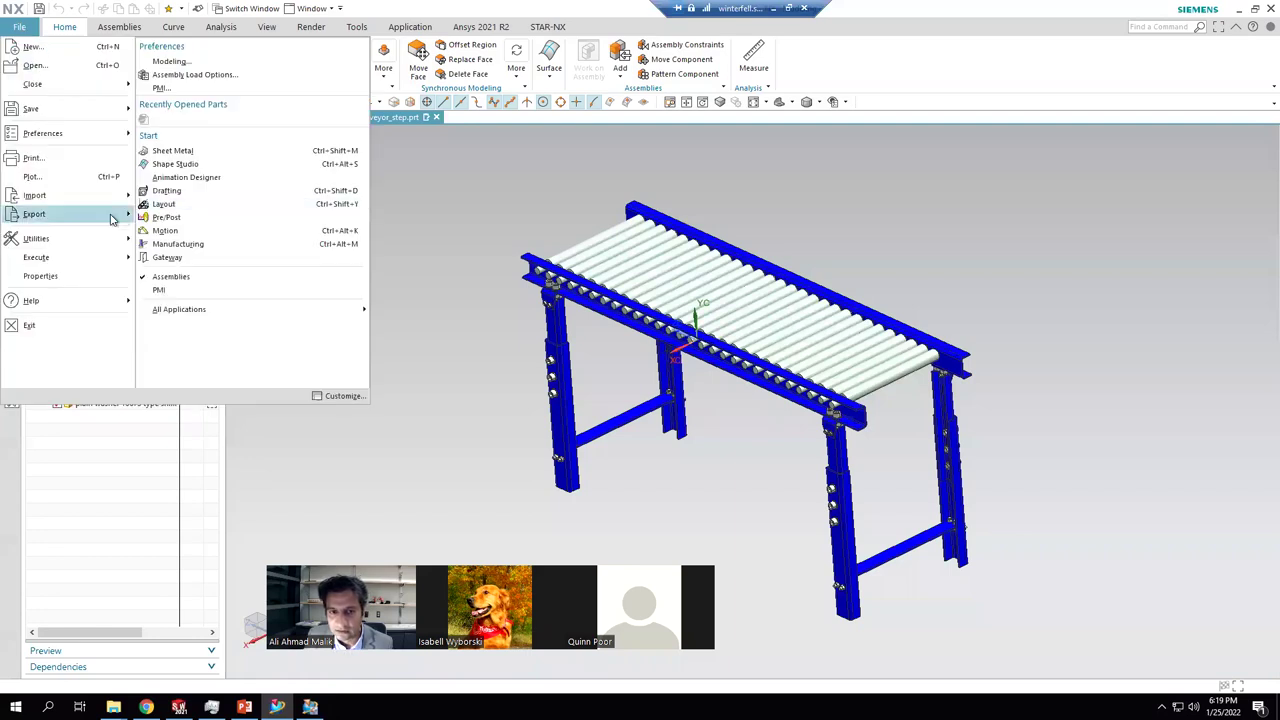
mouse_move(112, 219)
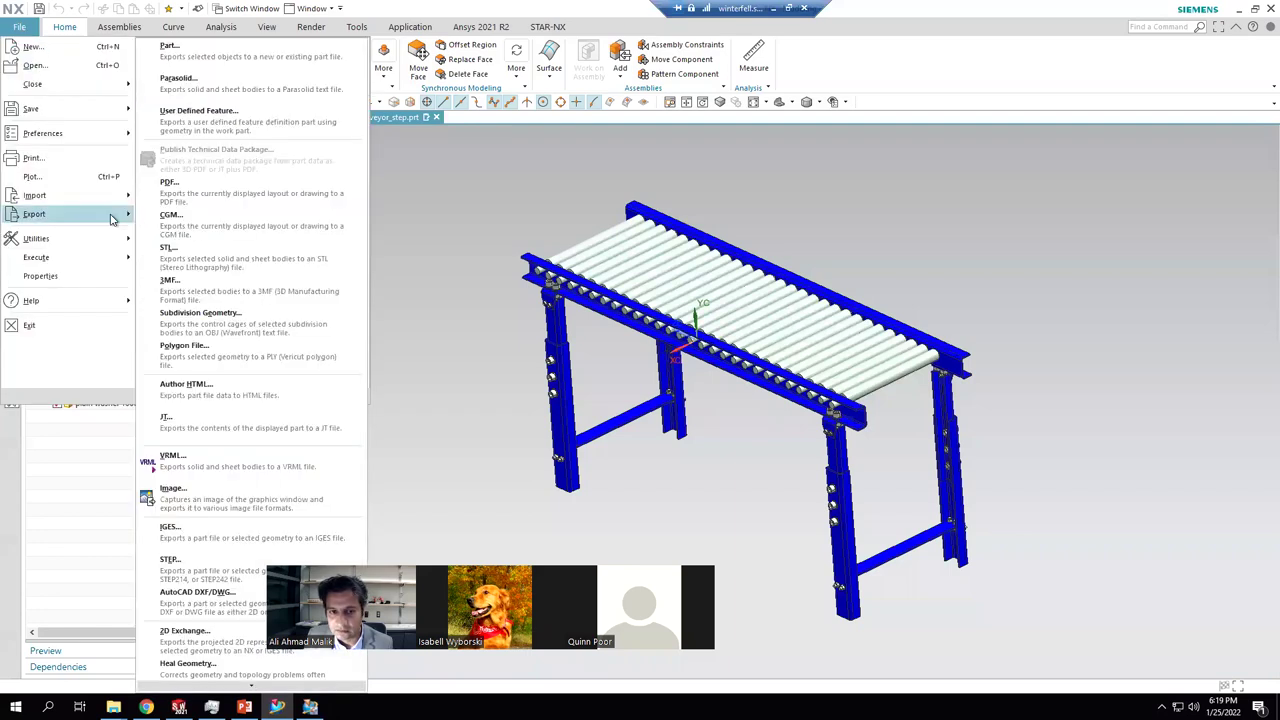
left_click(226, 427)
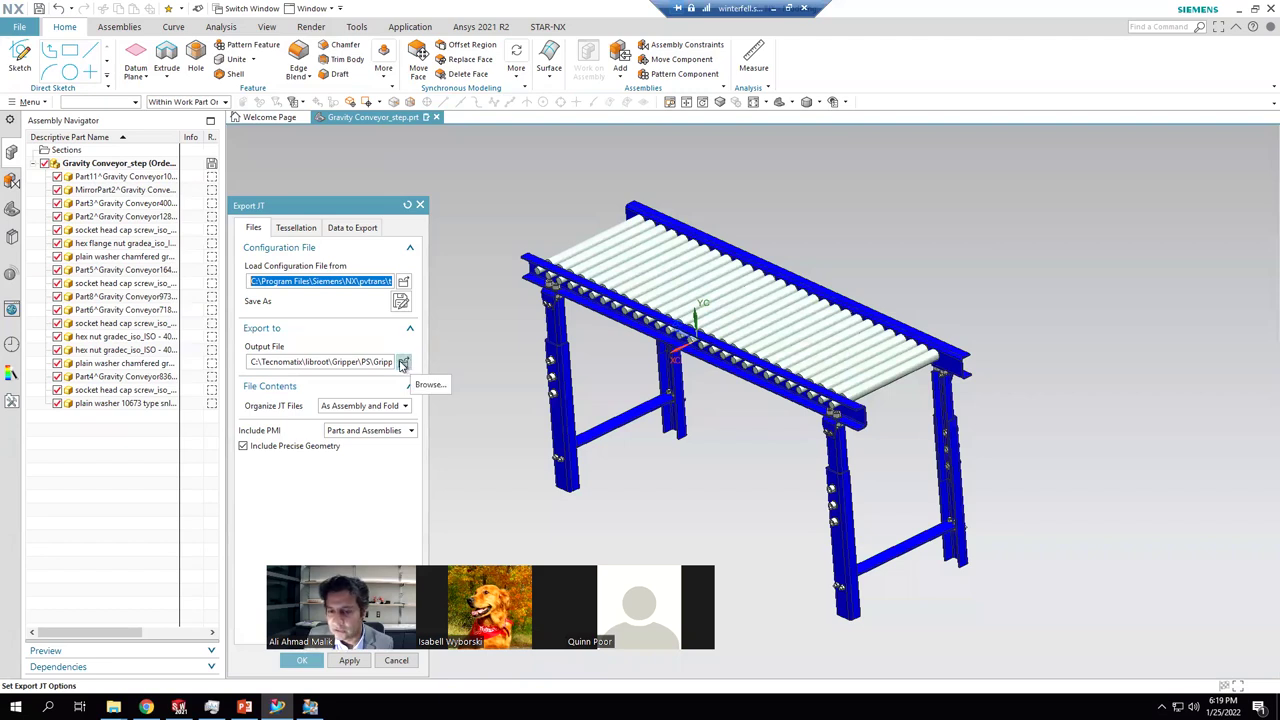
- Set the JT output file to Conveyer.jt in Tecnomatix\Library\Conveyor\Conveyer\Conveyer.cojt and agree to replace the existing file
left_click(402, 364)
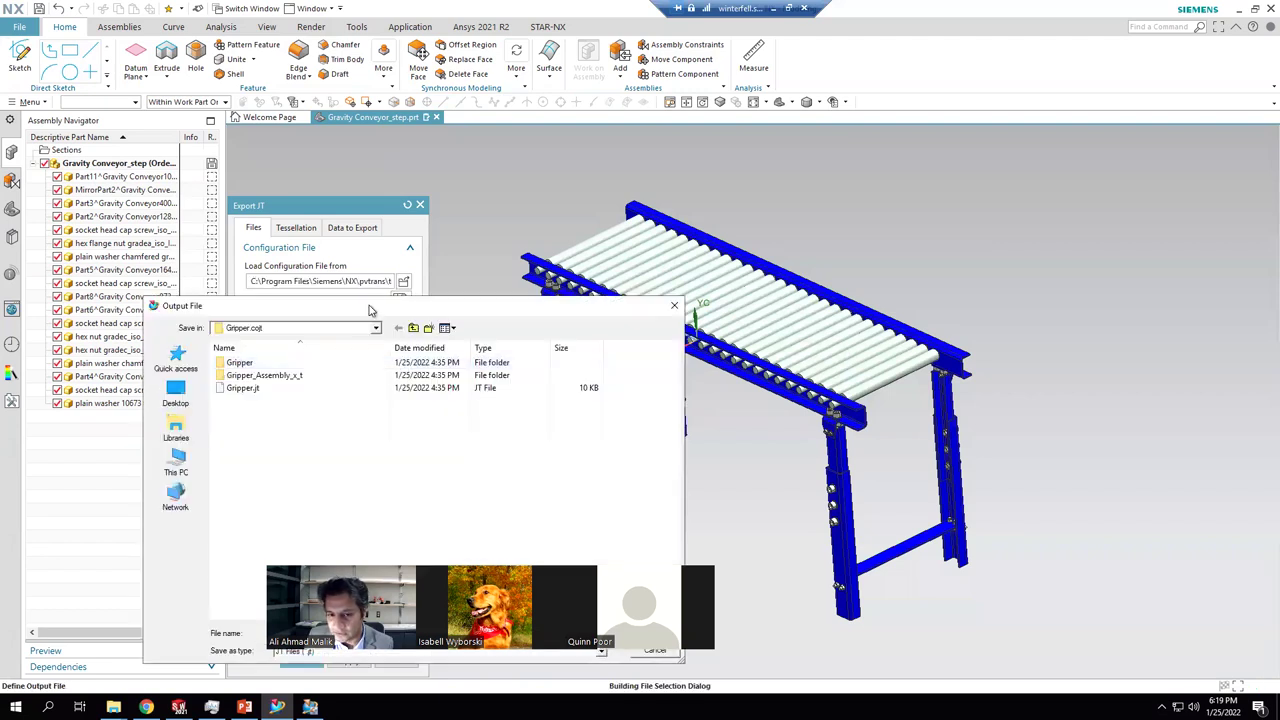
left_click(674, 155)
left_click(674, 155)
left_click(674, 155)
left_click(674, 155)
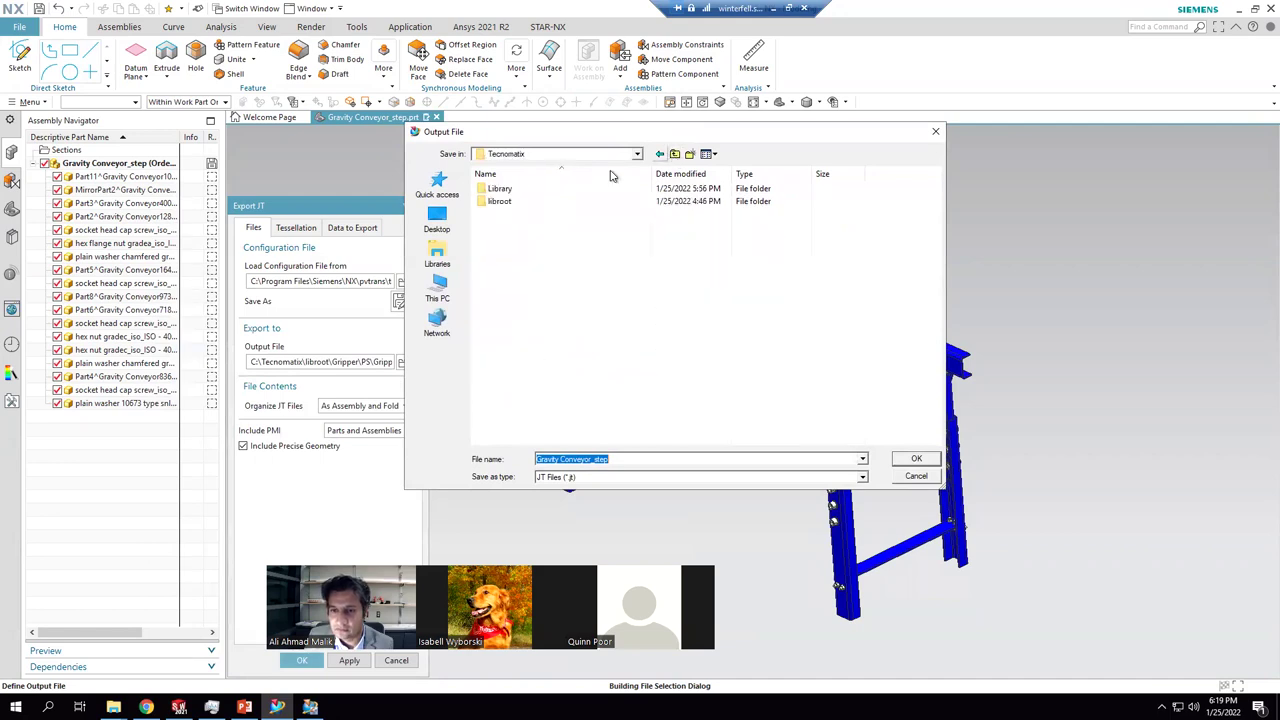
double_click(502, 189)
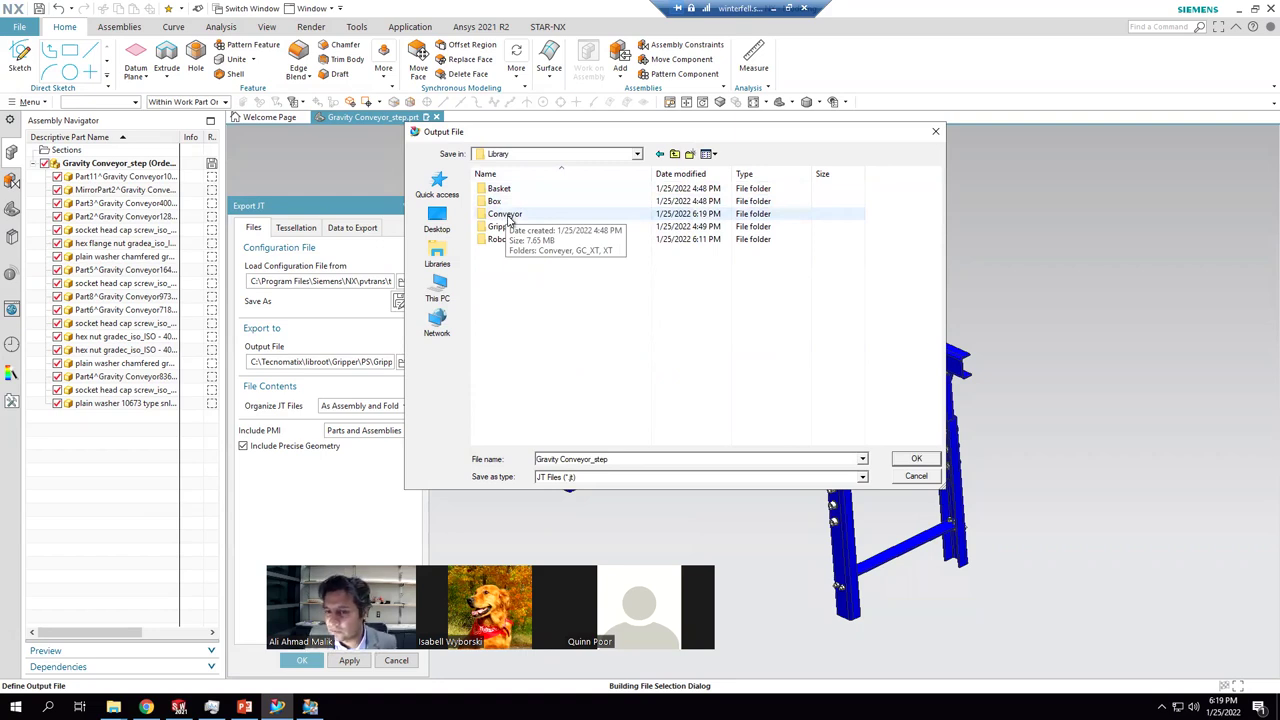
double_click(506, 215)
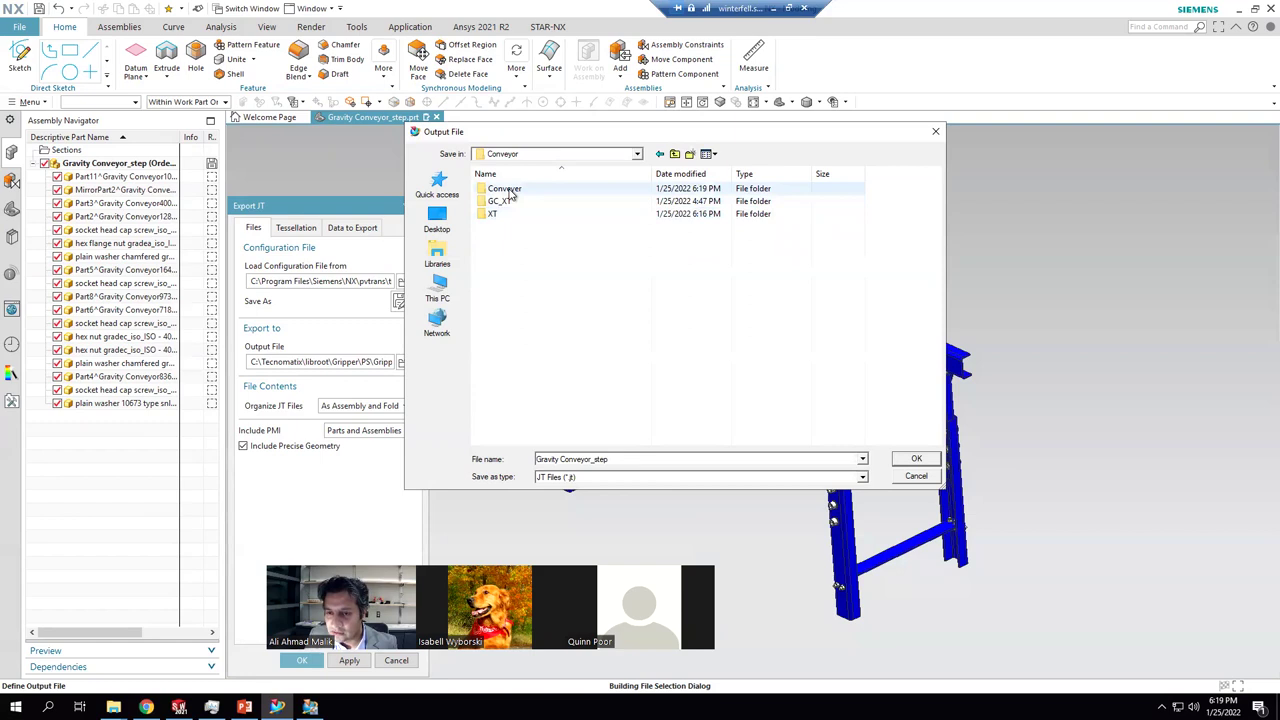
left_click(510, 194)
double_click(505, 190)
left_click(507, 190)
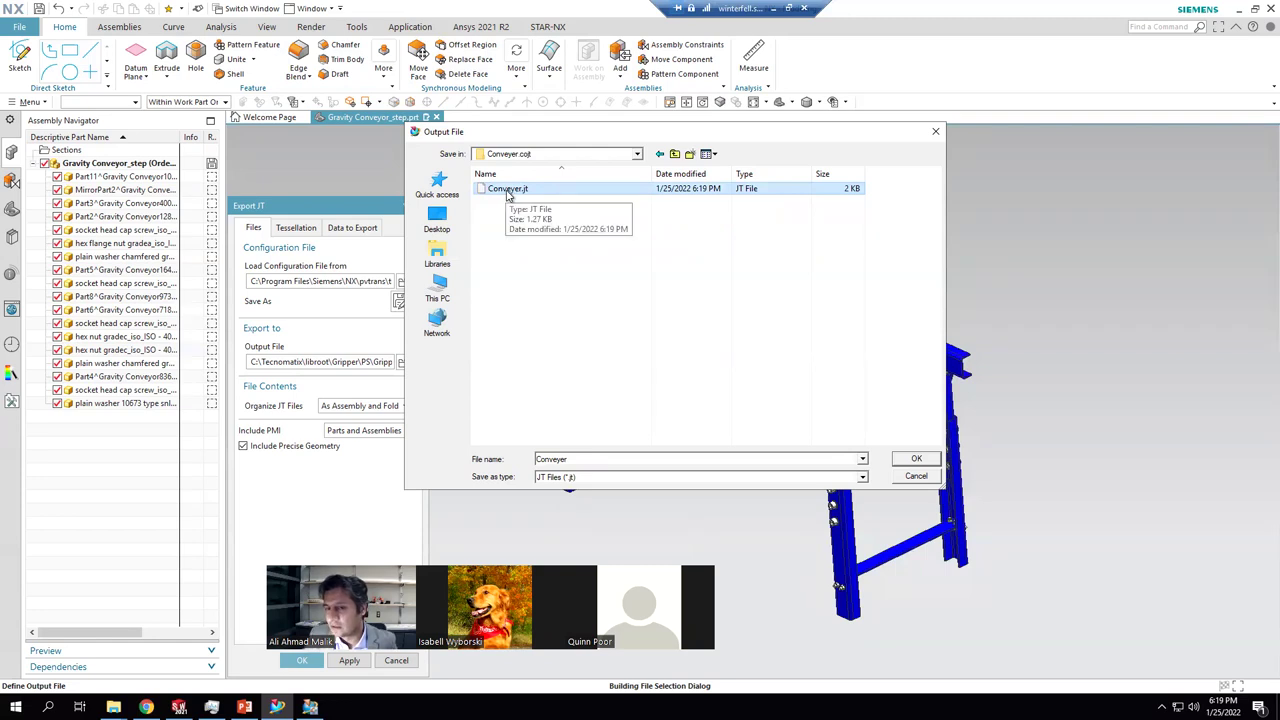
left_click(916, 458)
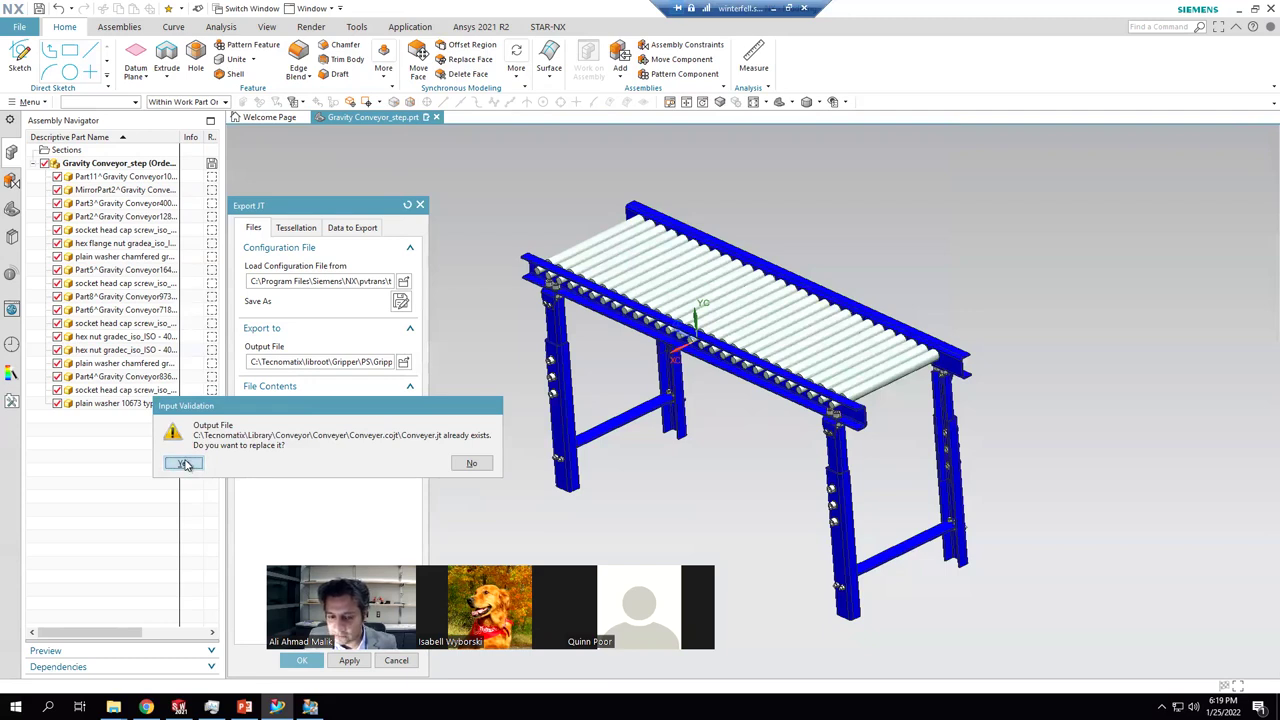
left_click(185, 464)
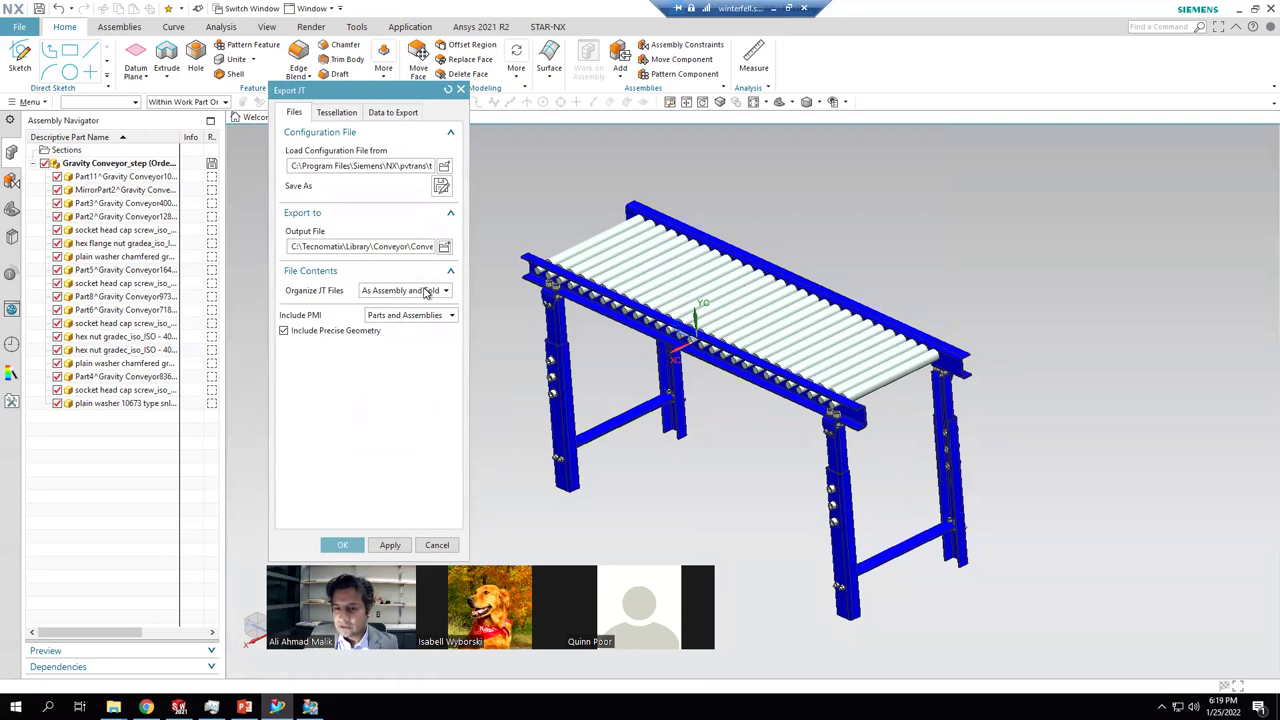
- Organize the JT export as a single file, include PMI for assemblies only, and run the export
left_click(424, 291)
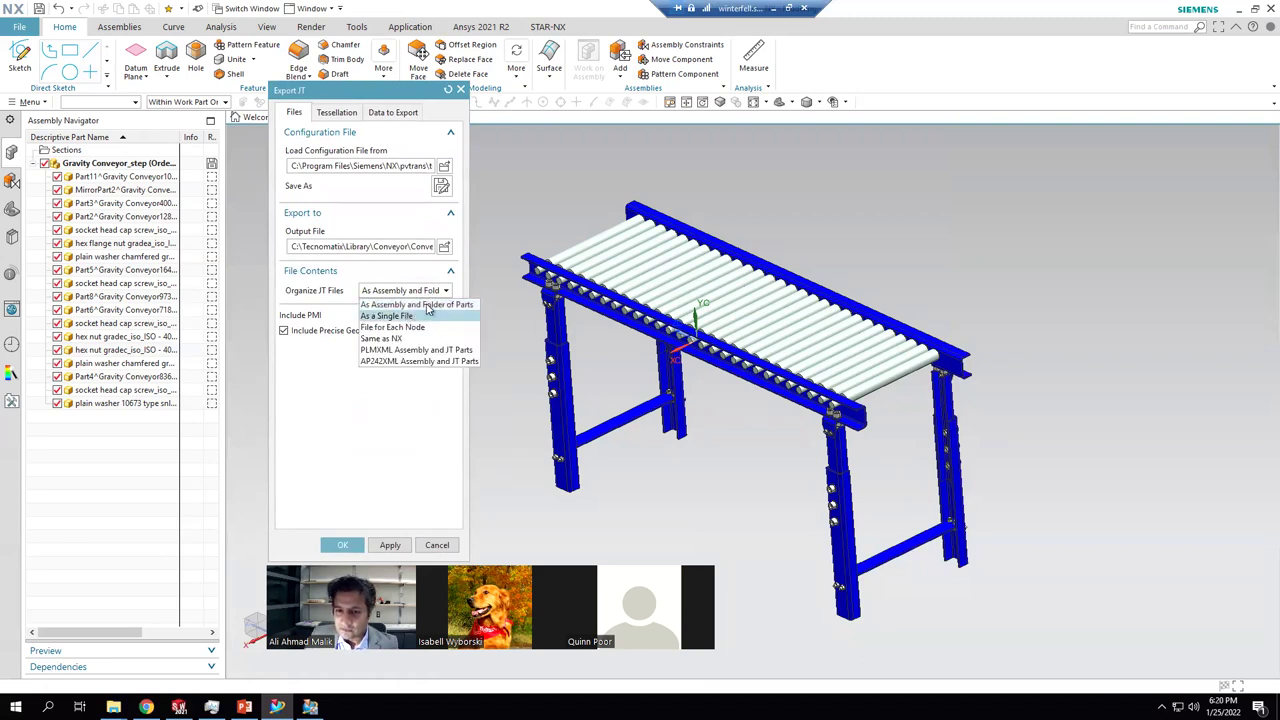
left_click(382, 284)
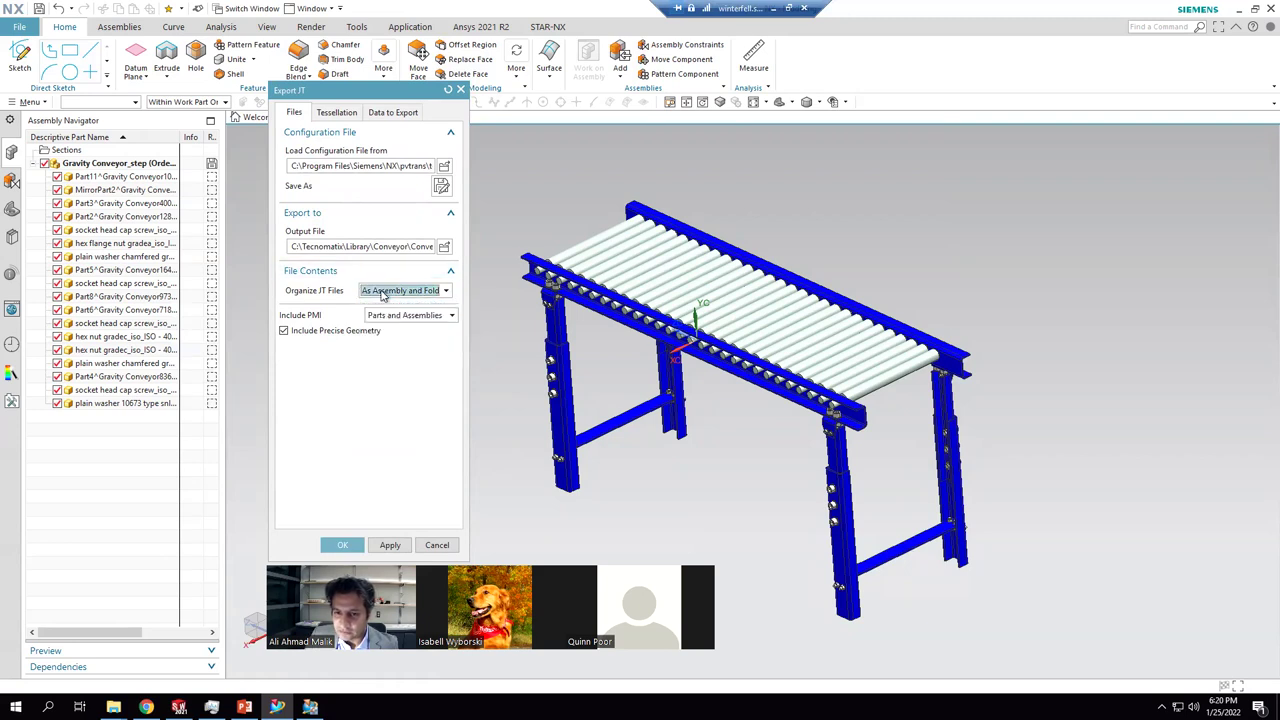
left_click(445, 290)
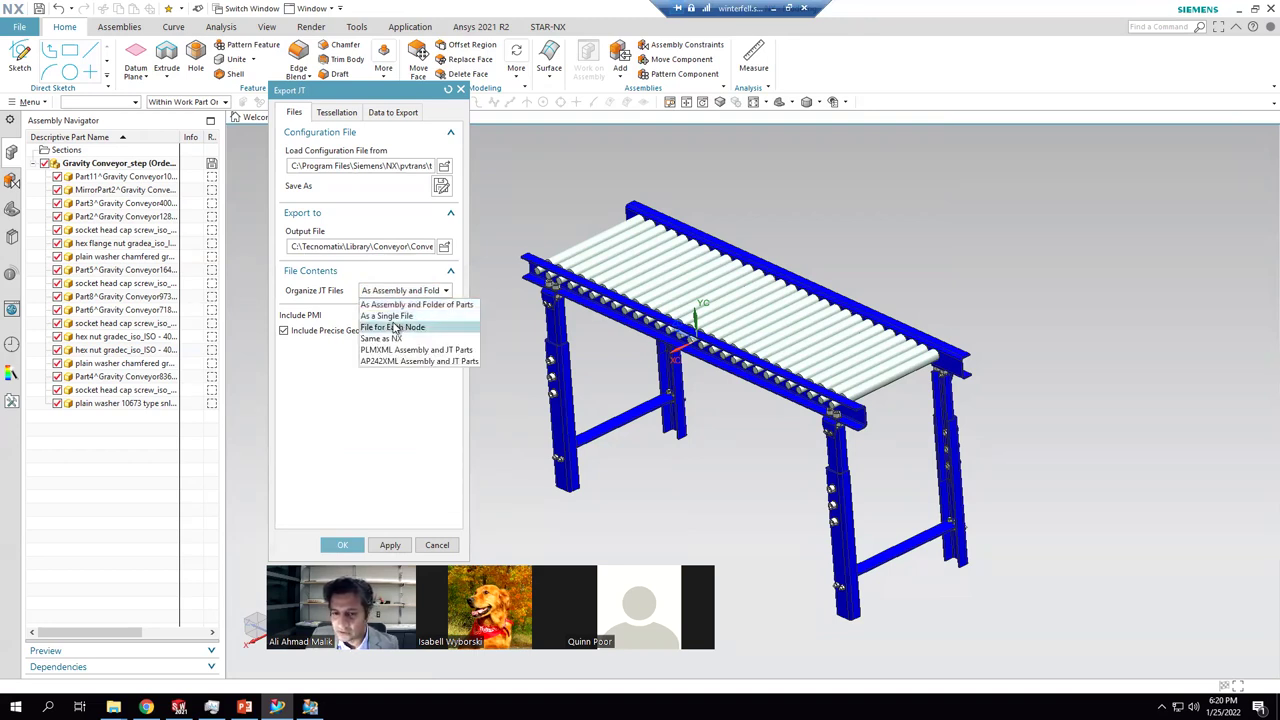
left_click(394, 318)
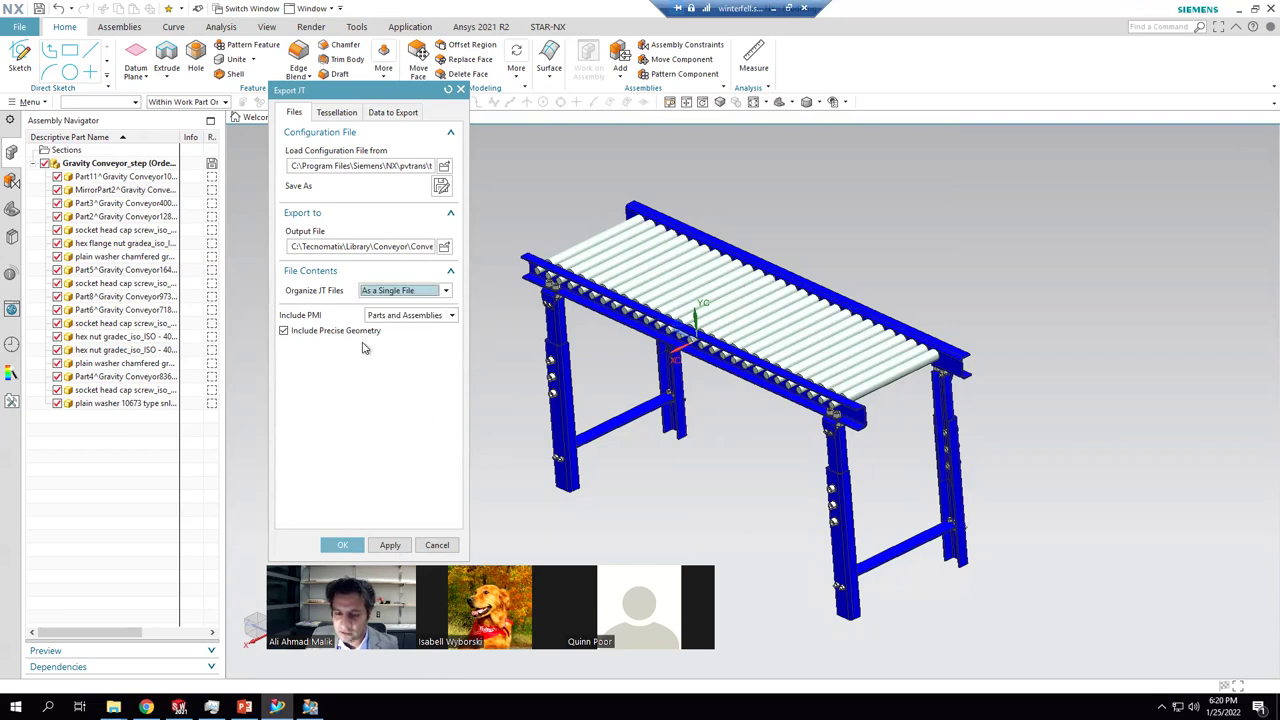
left_click(435, 316)
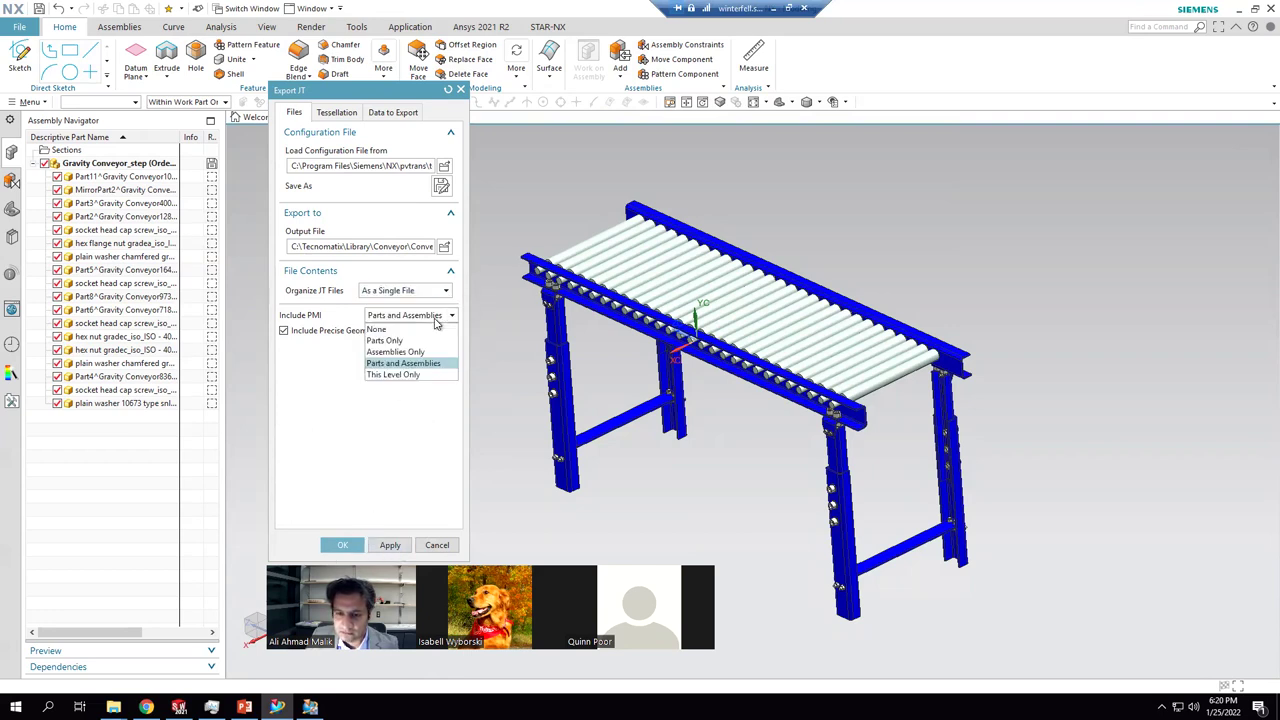
left_click(419, 353)
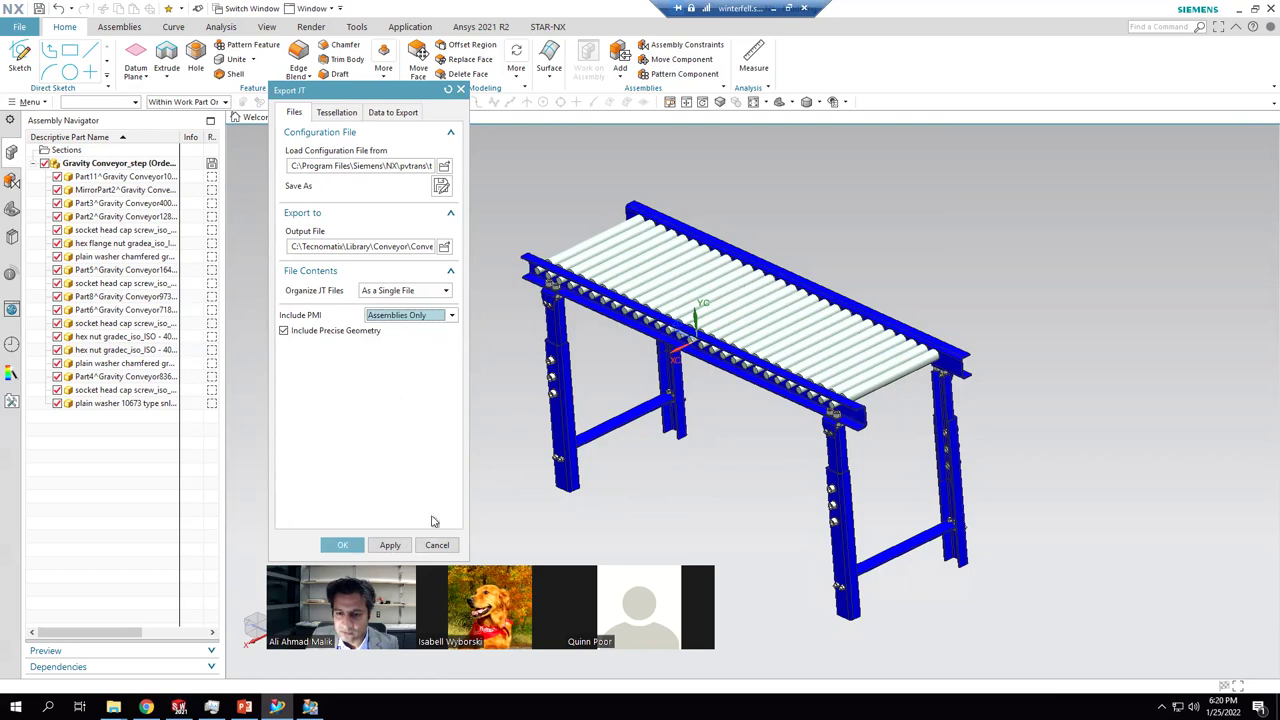
left_click(344, 547)
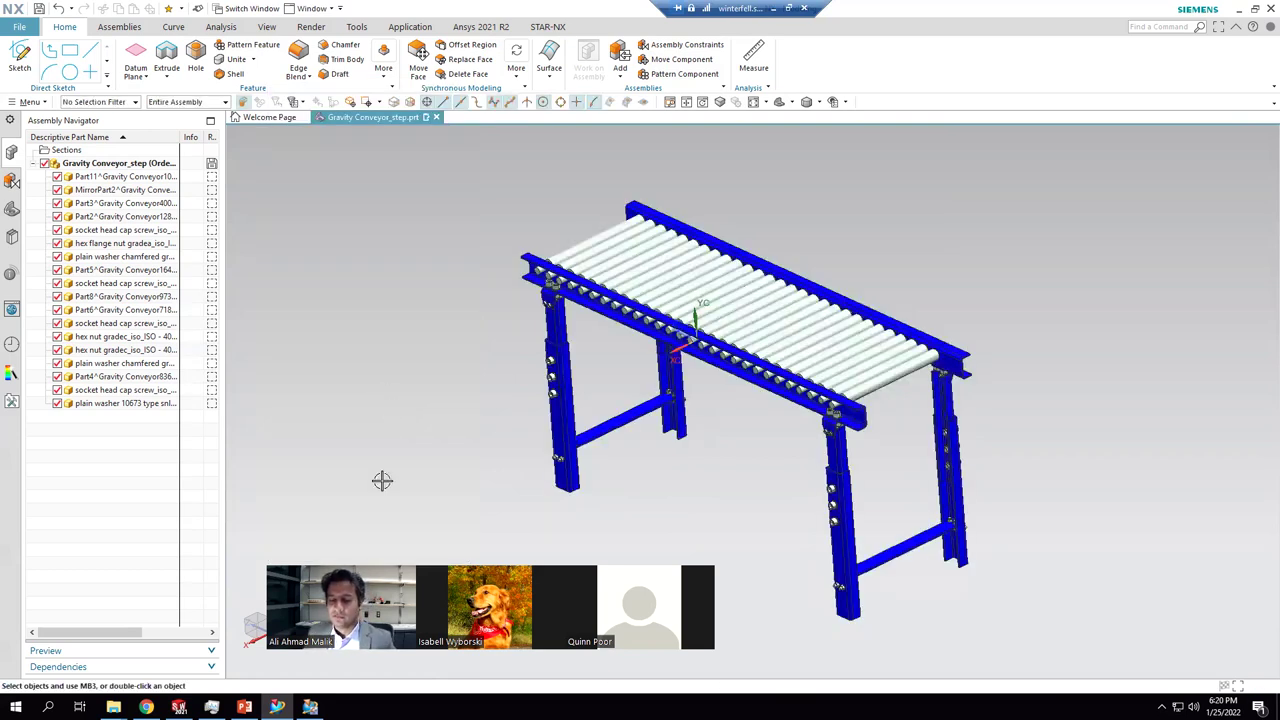
- Switch to Process Simulate and set the modeling scope on the Conveyer resource to load its exported geometry
mouse_move(310, 707)
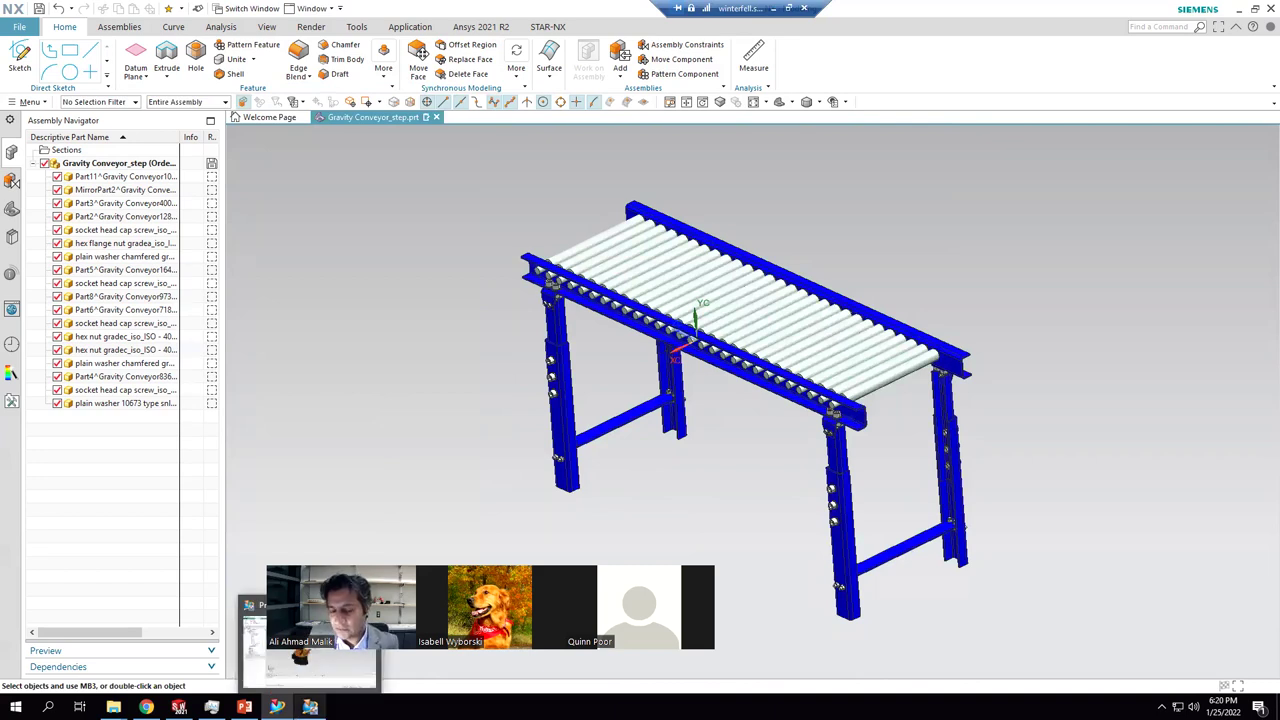
left_click(308, 689)
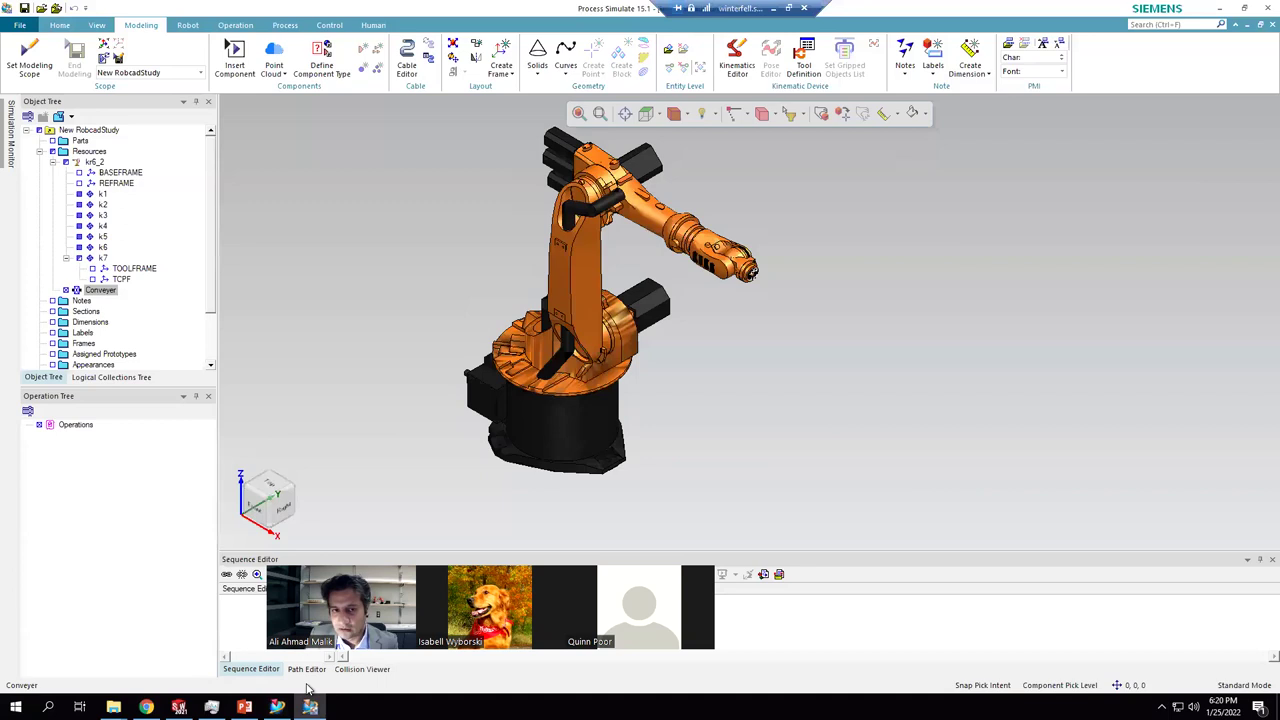
left_click(103, 283)
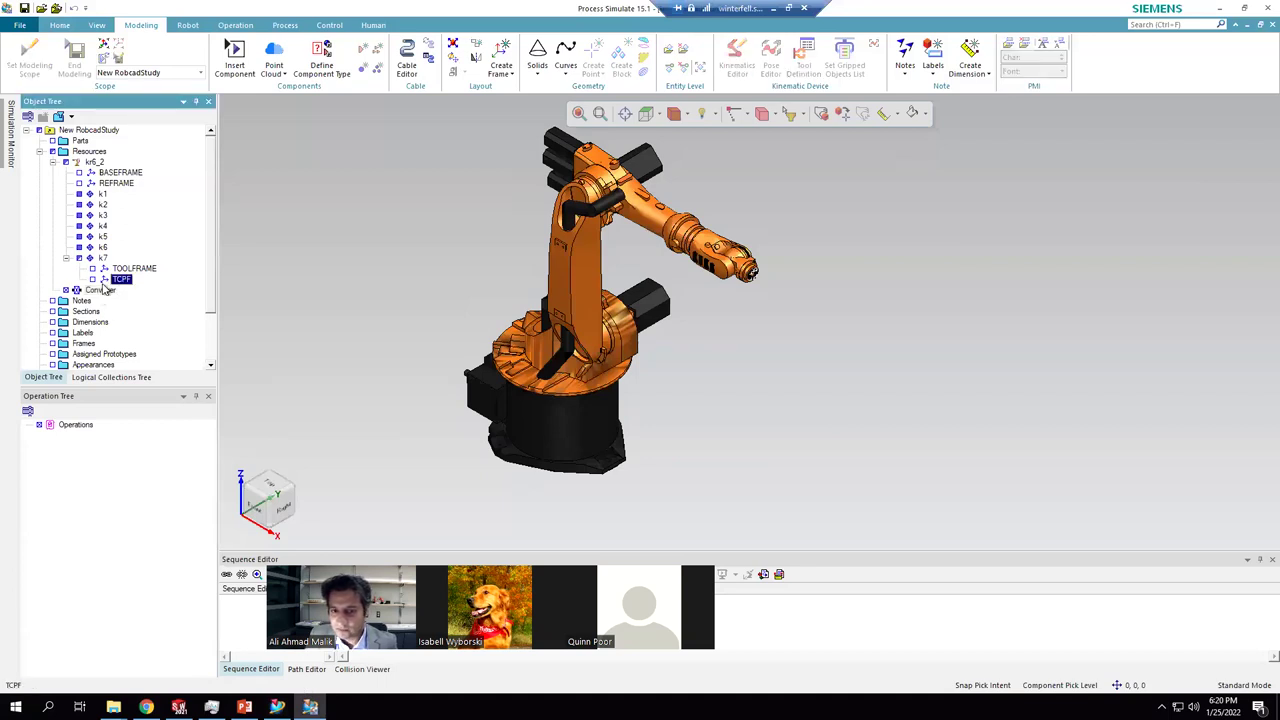
left_click(101, 290)
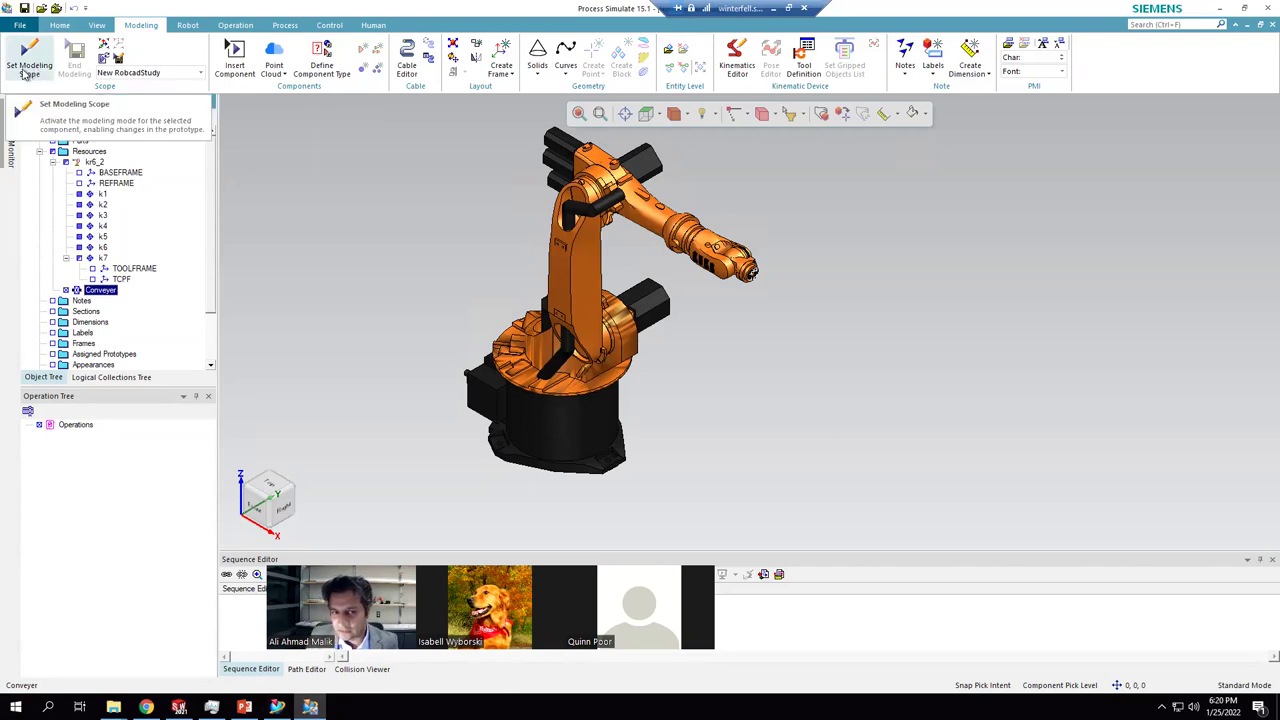
left_click(22, 72)
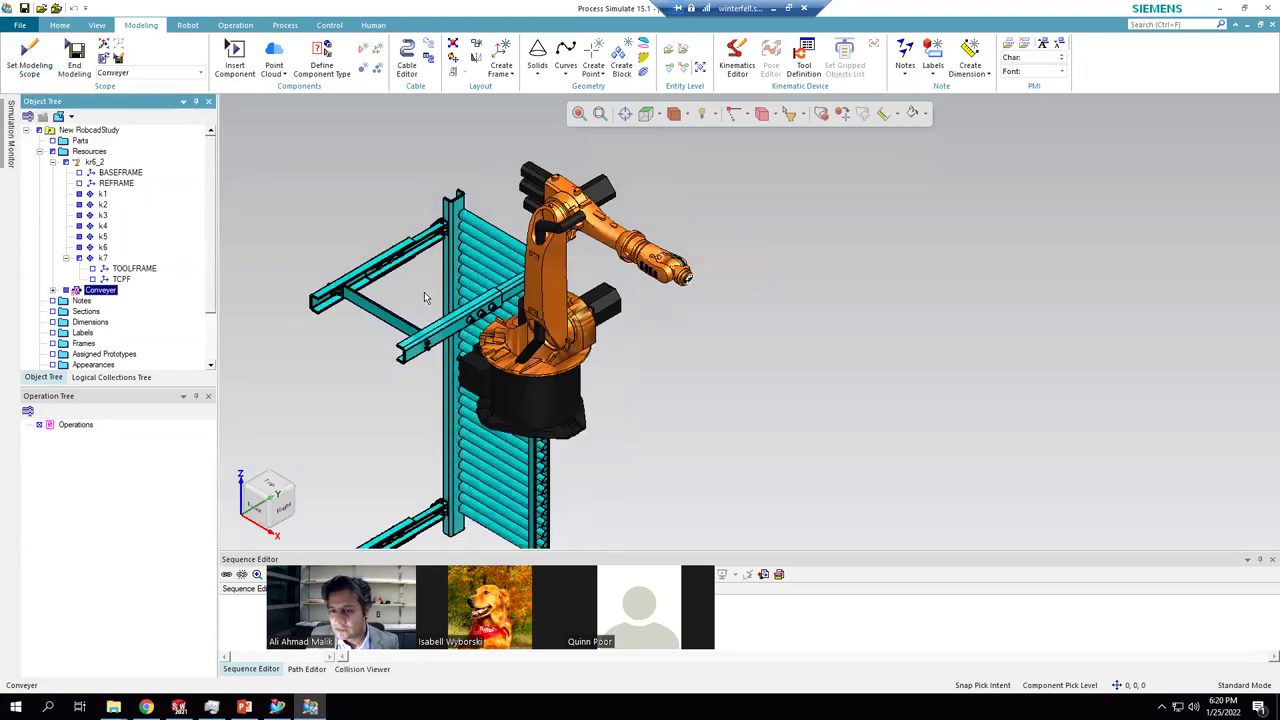
- Rotate the conveyor 90 degrees about its X axis with the Placement Manipulator so that it stands upright
scroll(424, 292, "down", 5)
scroll(440, 292, "up", 5)
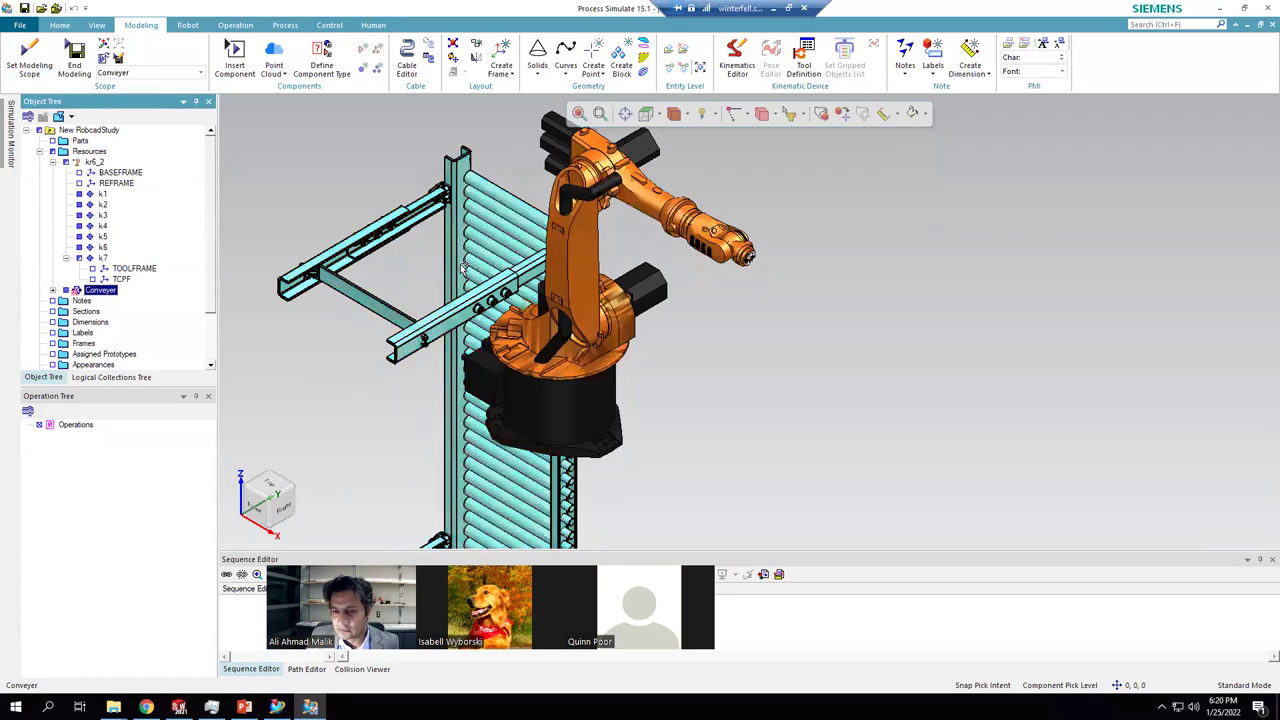
right_click(463, 265)
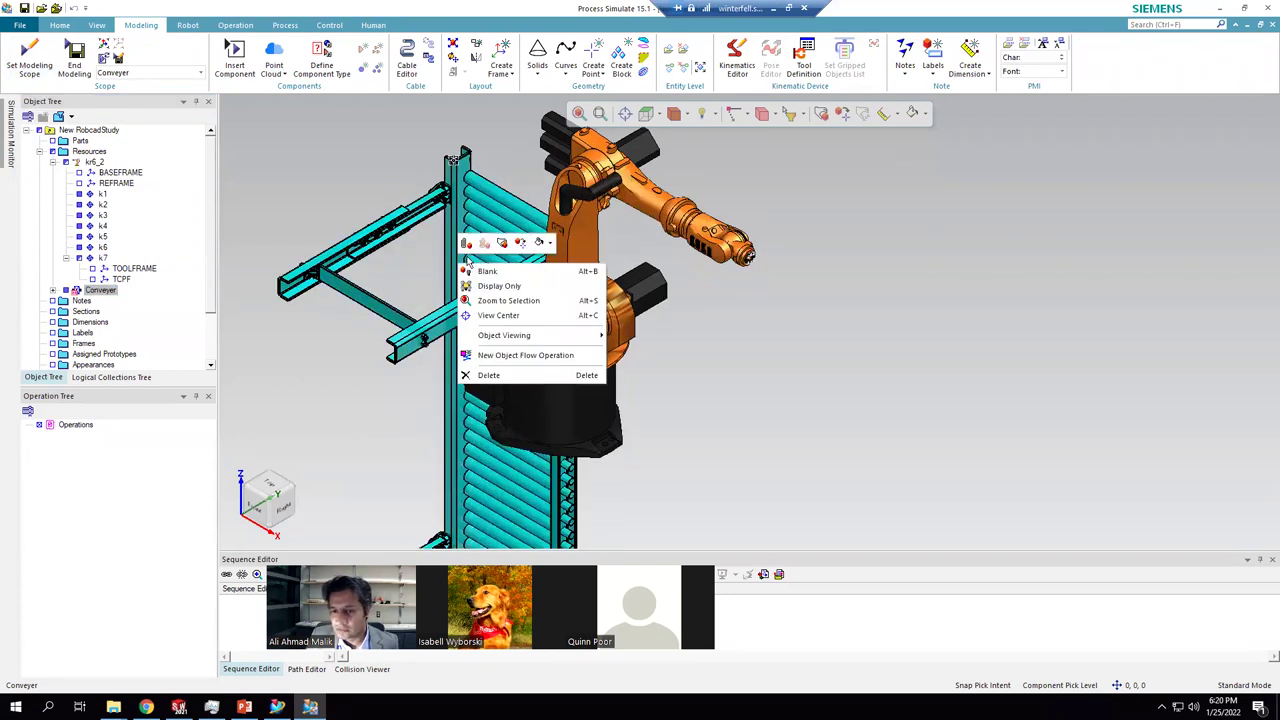
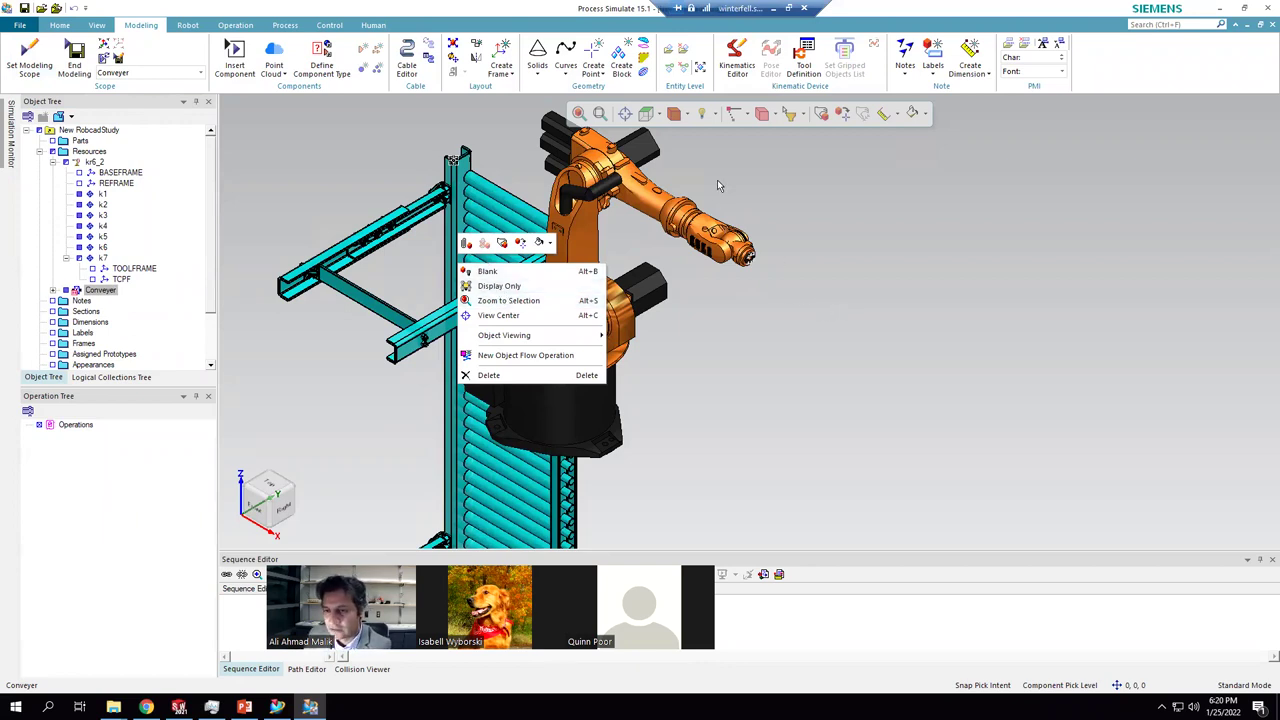
left_click(503, 246)
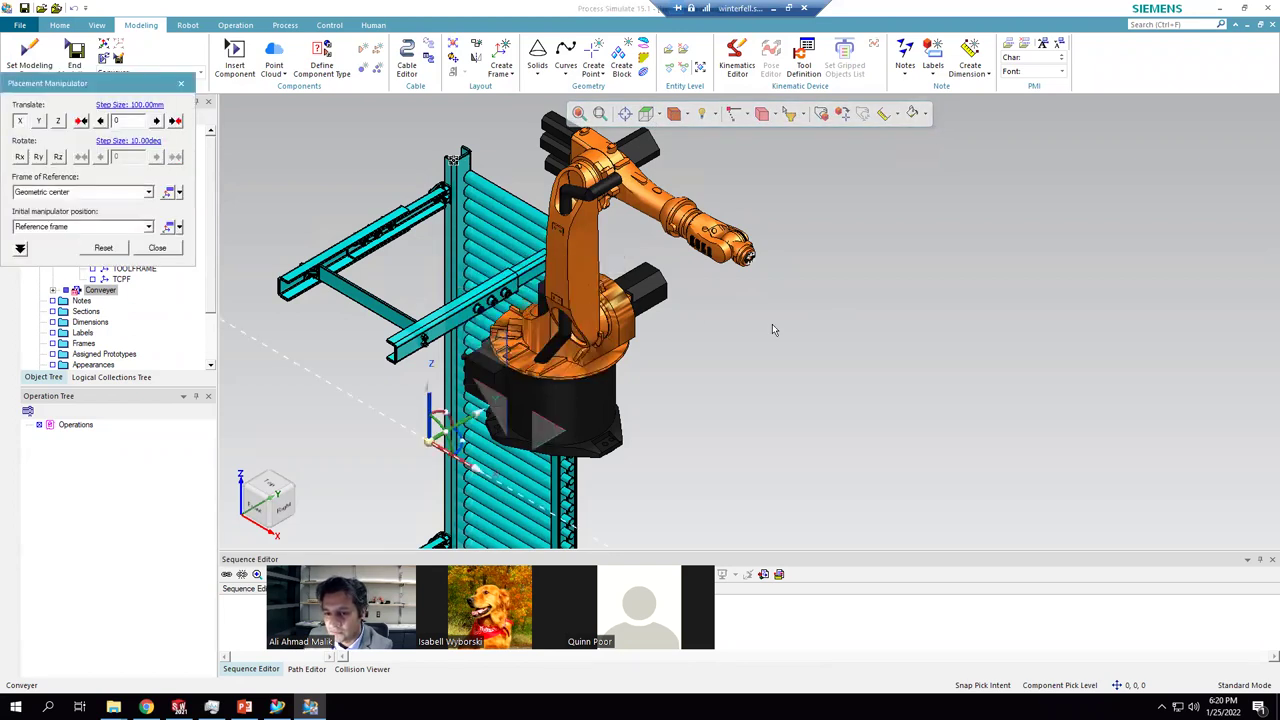
scroll(539, 363, "down", 3)
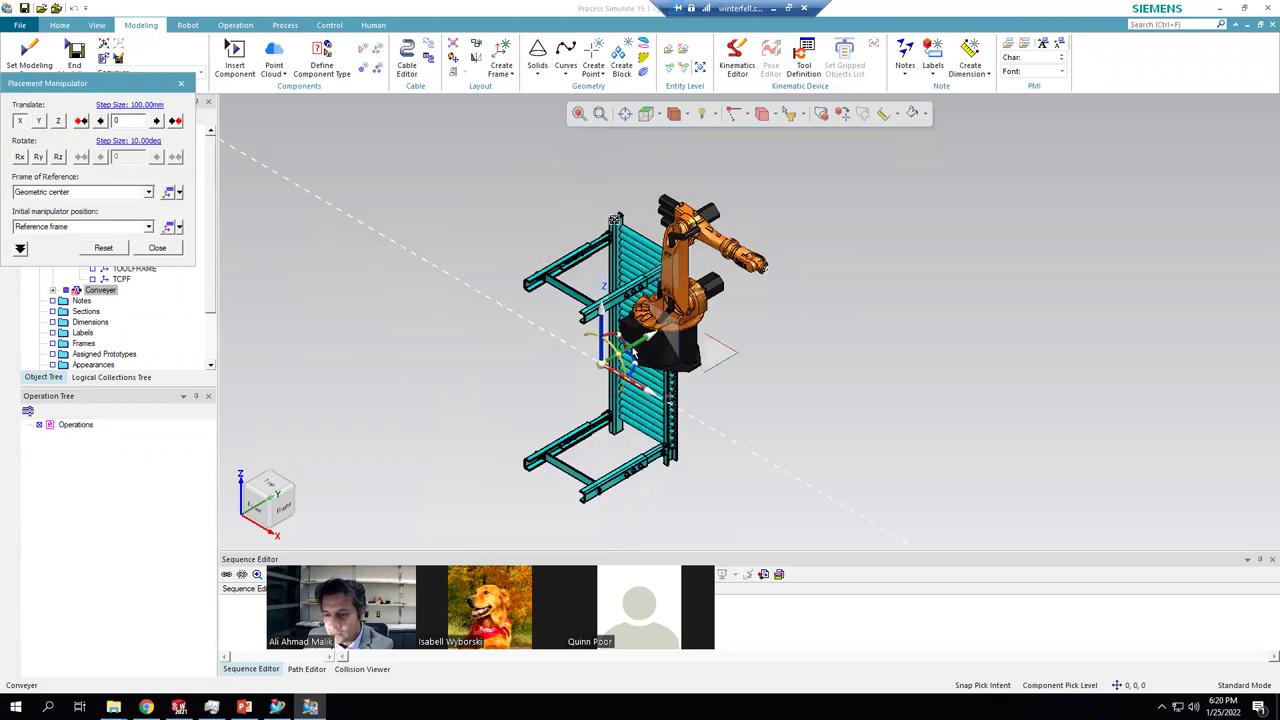
scroll(590, 341, "up", 3)
left_click_drag(582, 350, 515, 347)
left_click(61, 161)
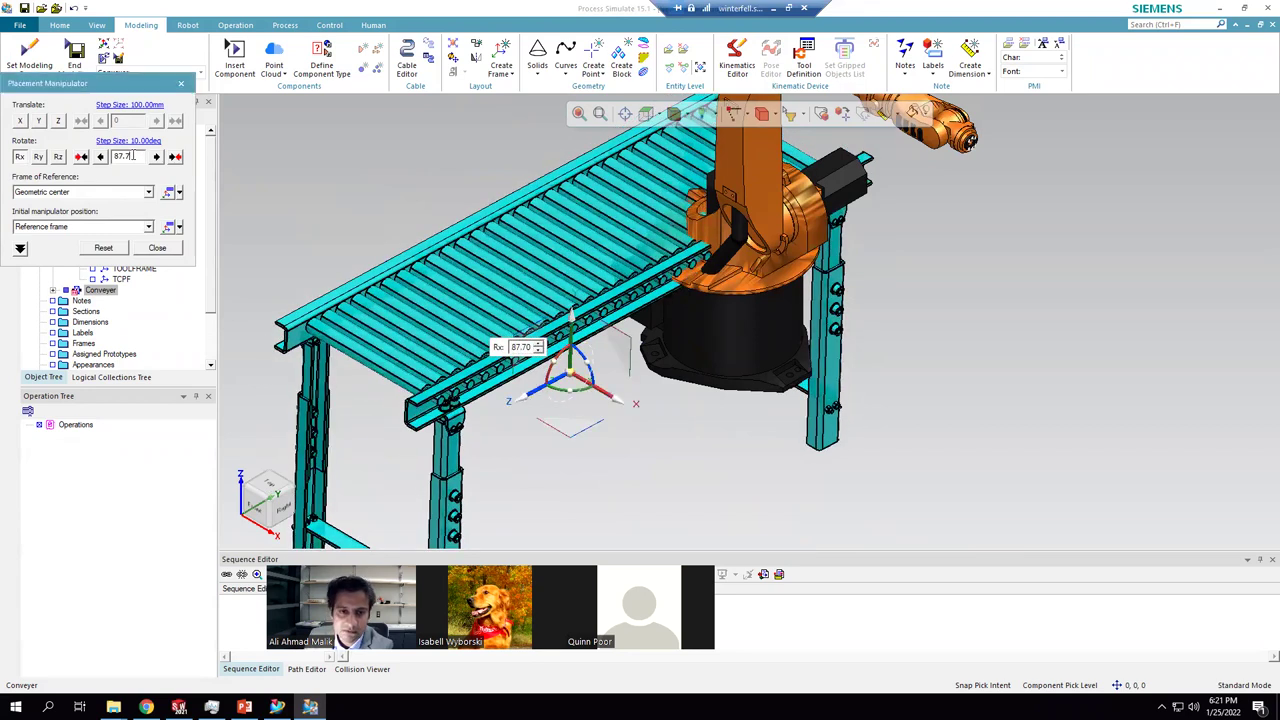
type("90")
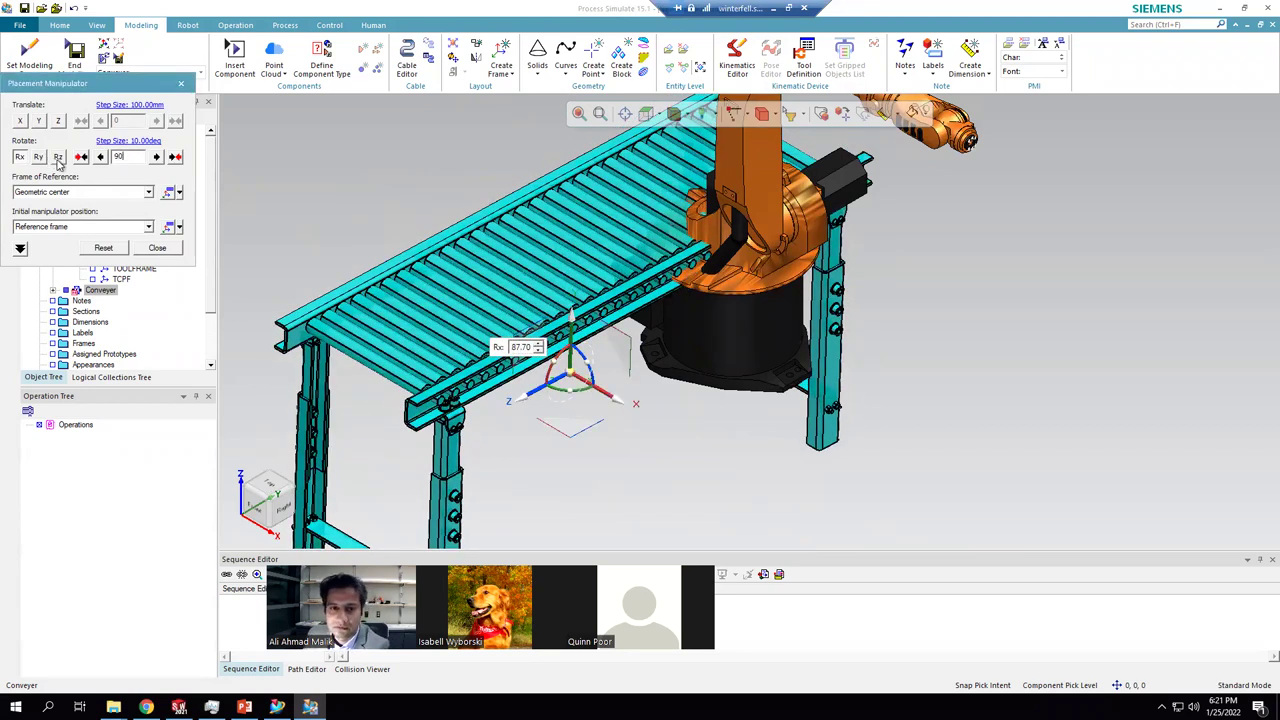
key("Return")
- In the top view, move the conveyor along X to beside the robot, shift it about -788 mm along Z, and adjust X by about -39 mm
left_click(656, 114)
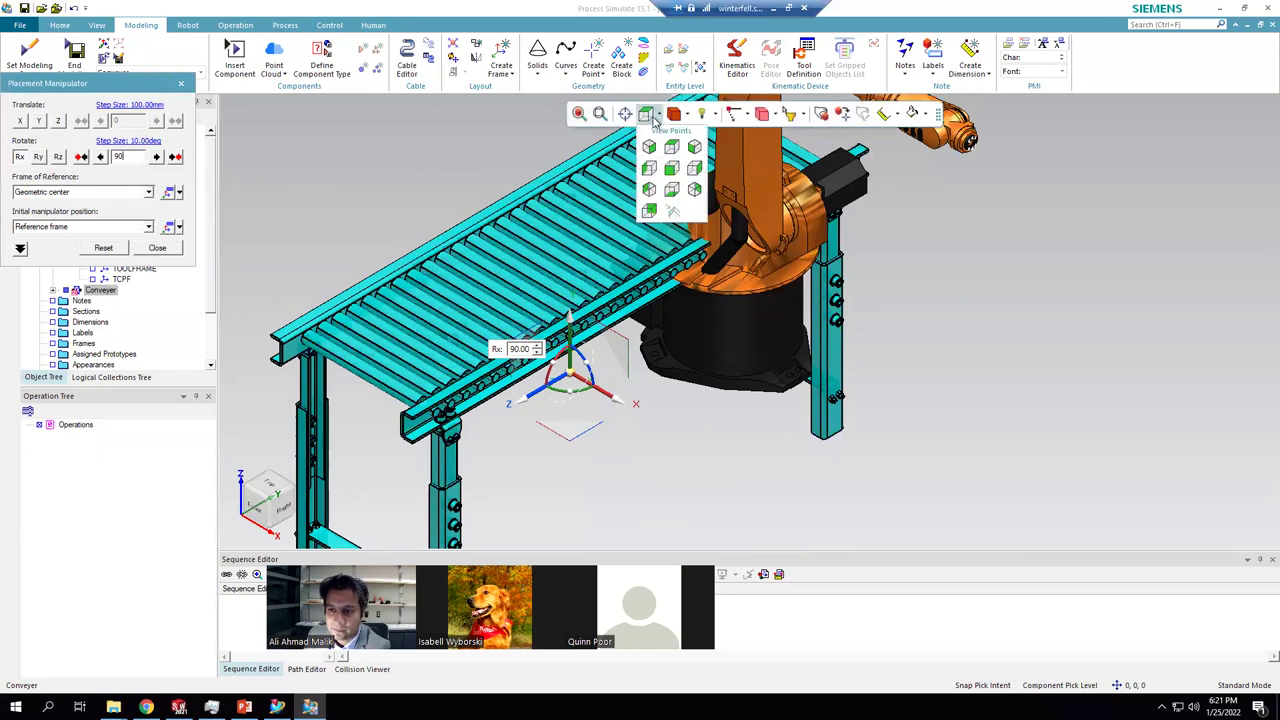
left_click(672, 147)
scroll(600, 295, "down", 5)
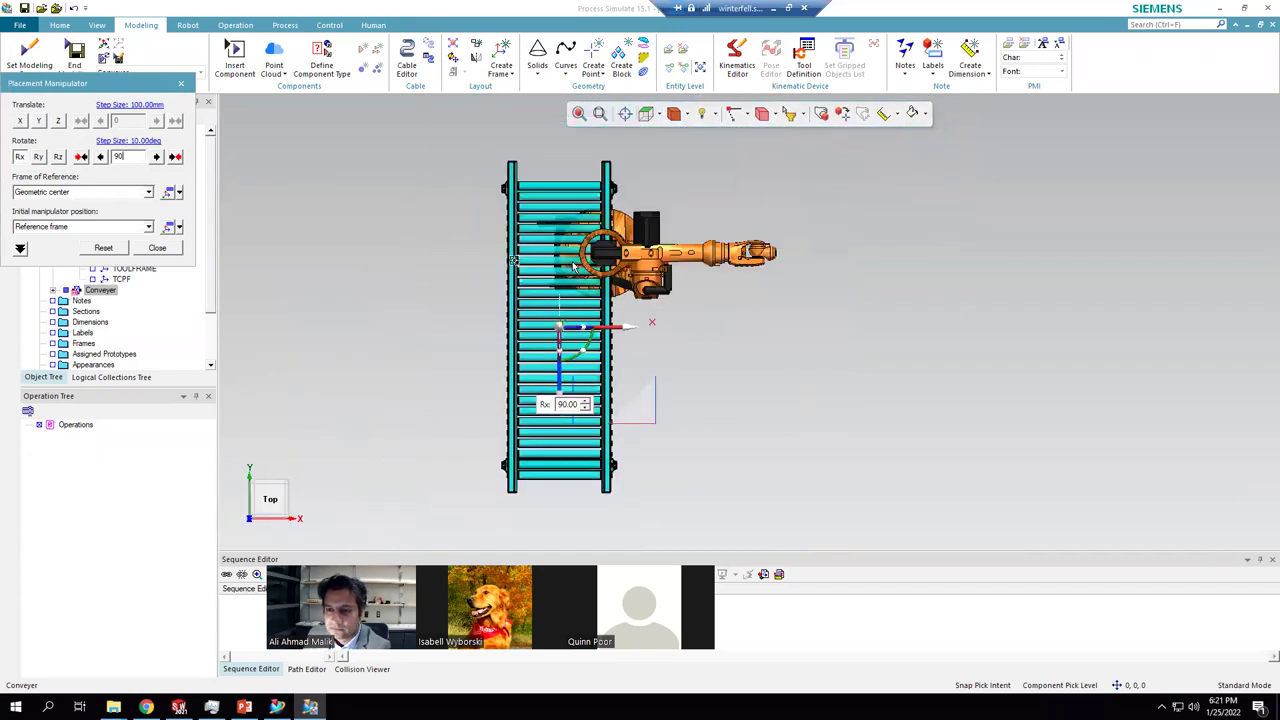
left_click_drag(626, 301, 728, 297)
left_click_drag(665, 370, 680, 305)
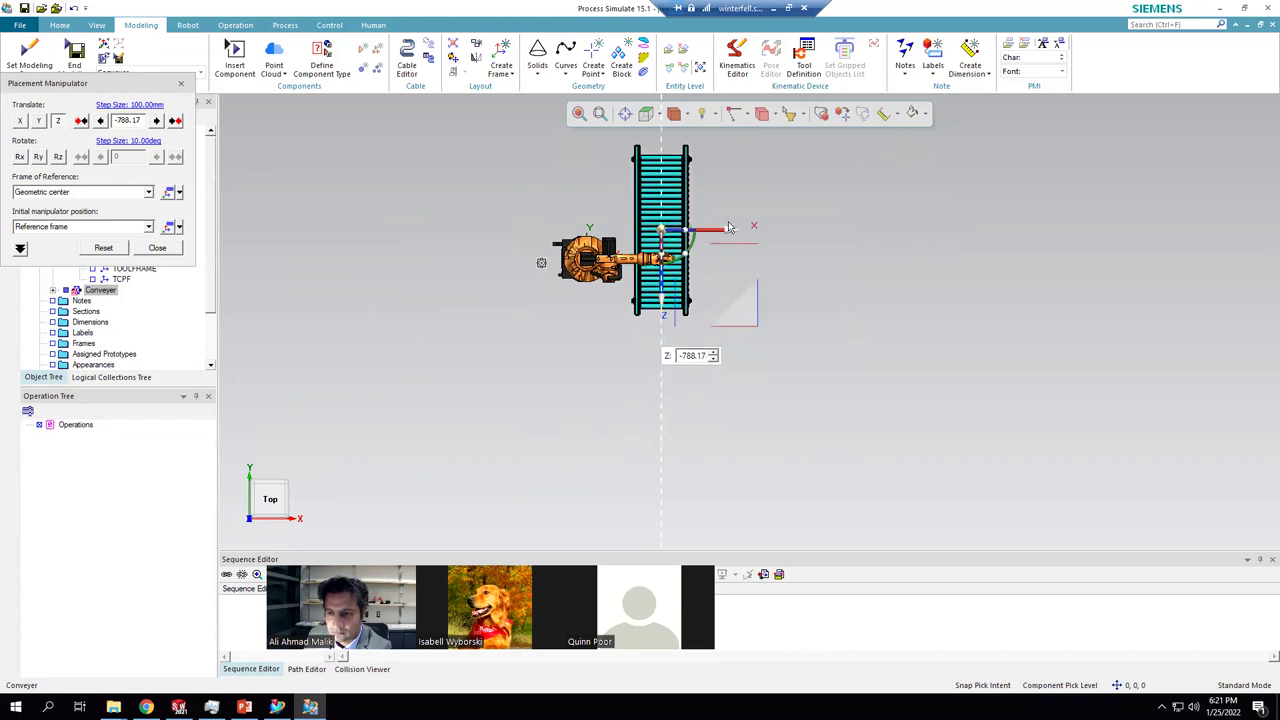
left_click_drag(737, 227, 730, 231)
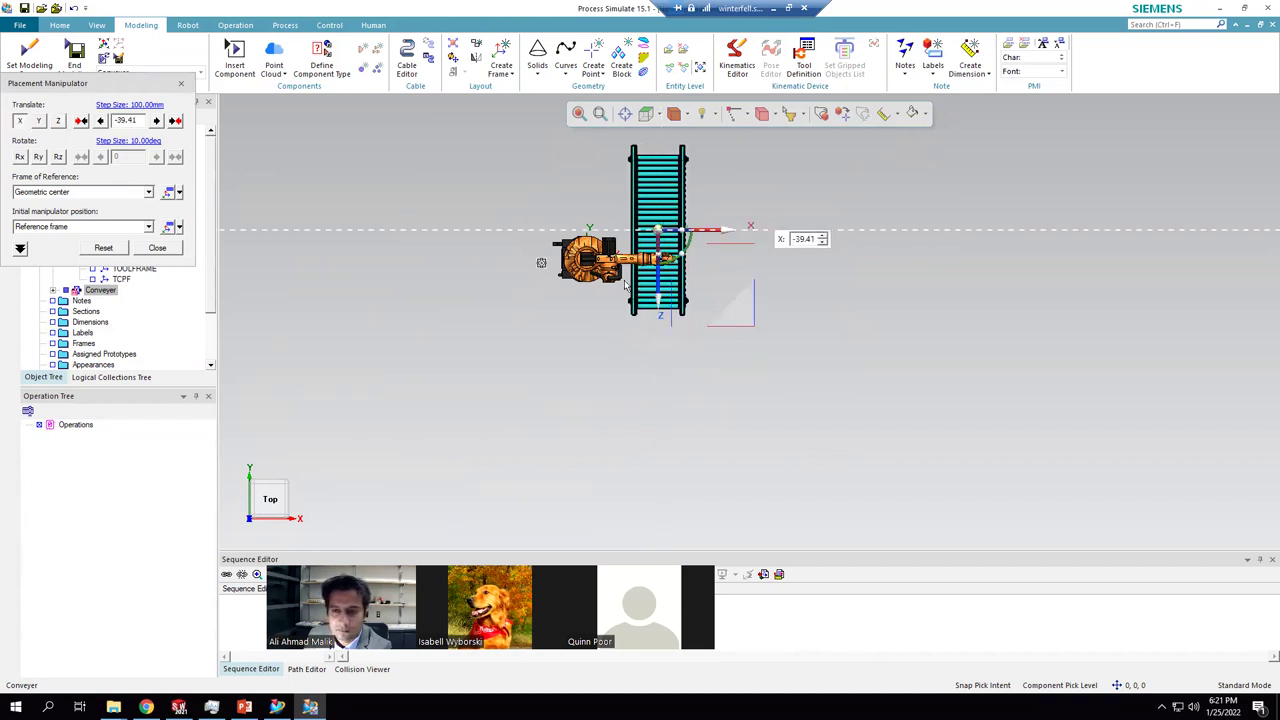
- In the front view, display the floor and raise the conveyor about 506 mm along Y so its legs stand level with the robot base
left_click(662, 113)
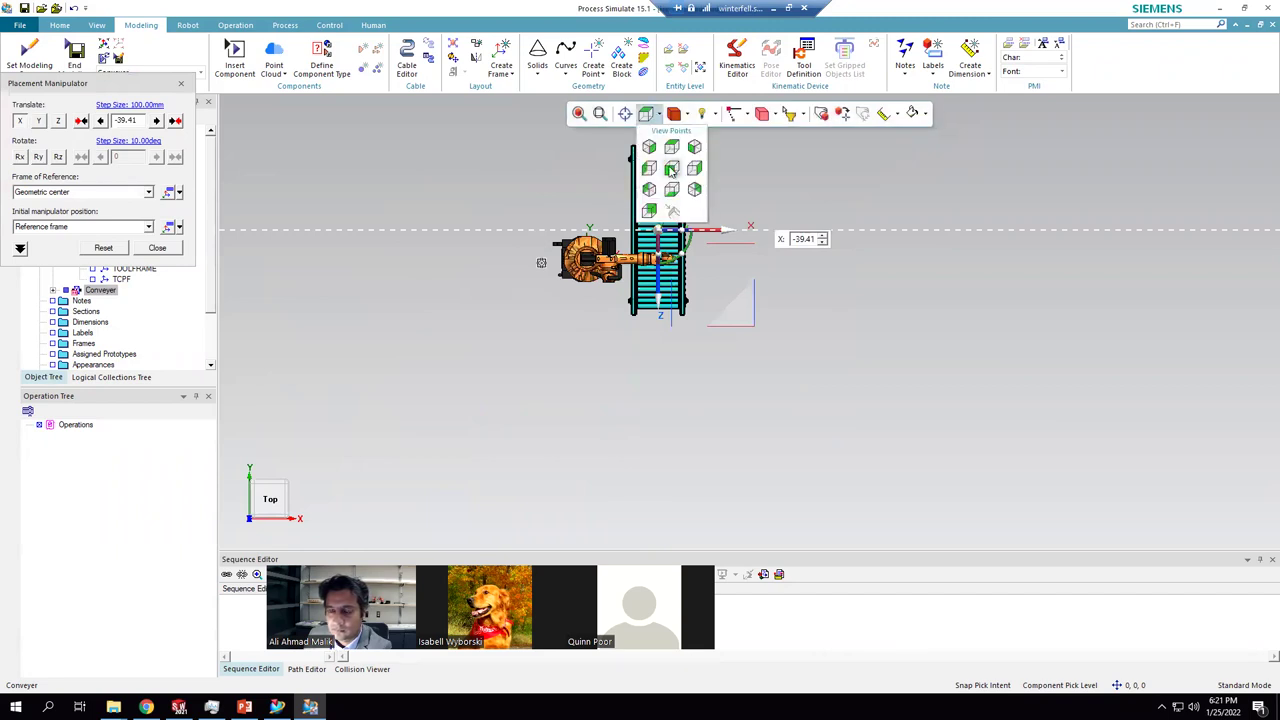
left_click(656, 197)
scroll(677, 343, "up", 5)
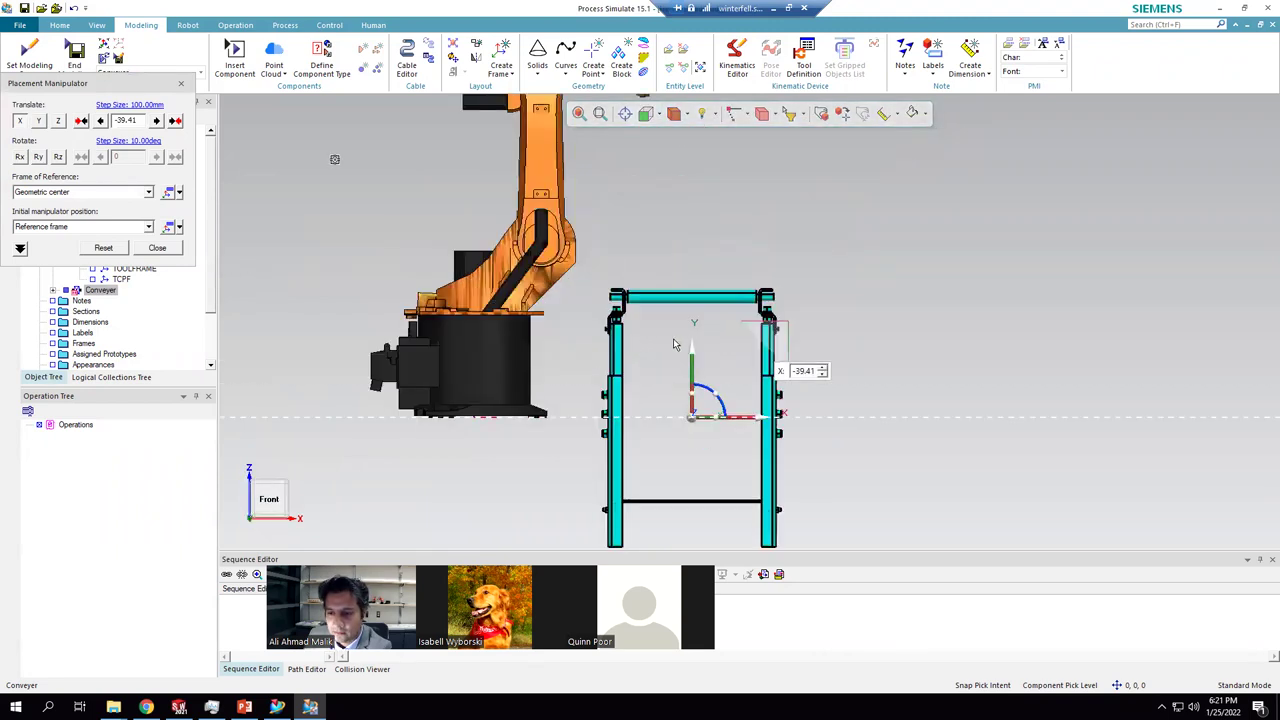
left_click_drag(709, 371, 712, 196)
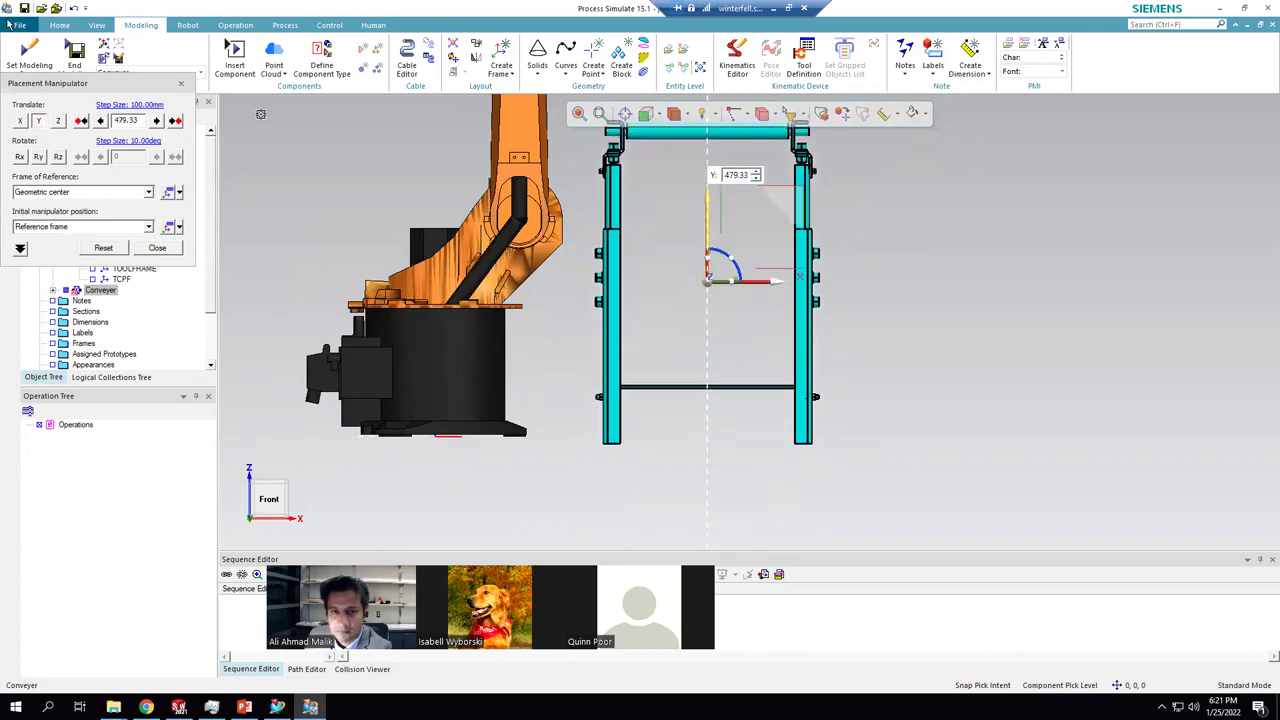
left_click(97, 26)
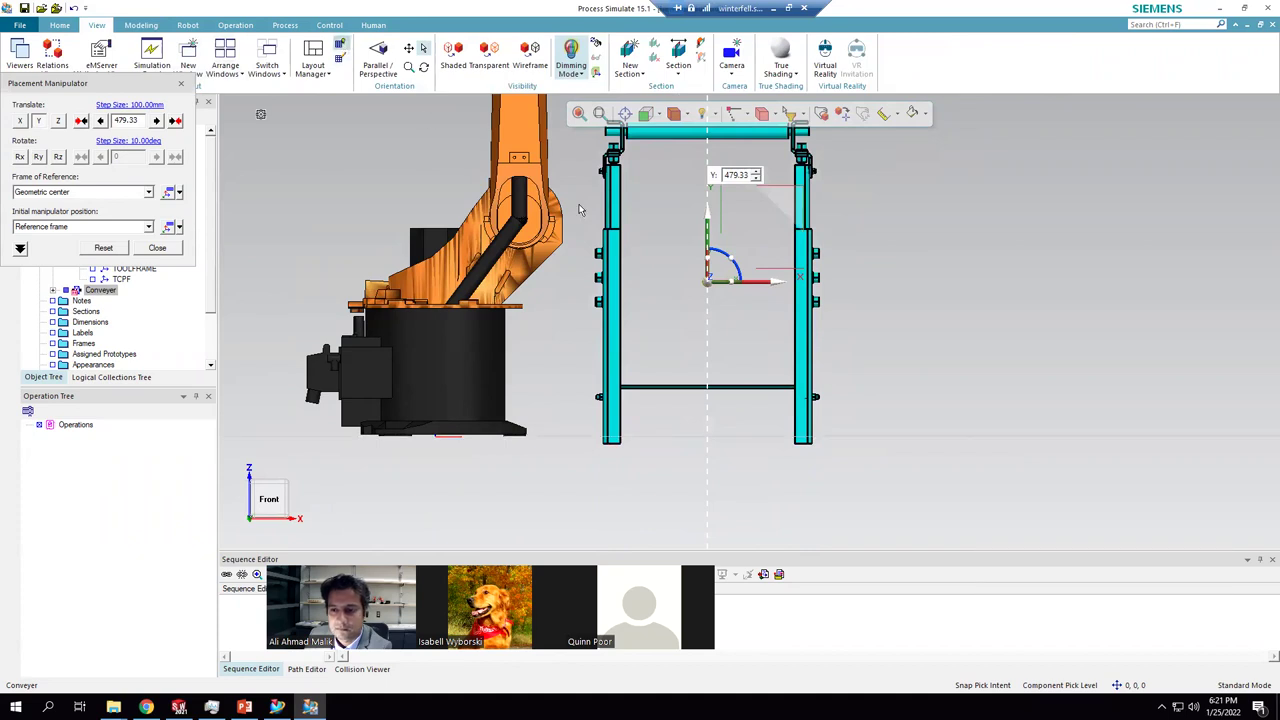
left_click_drag(713, 217, 713, 210)
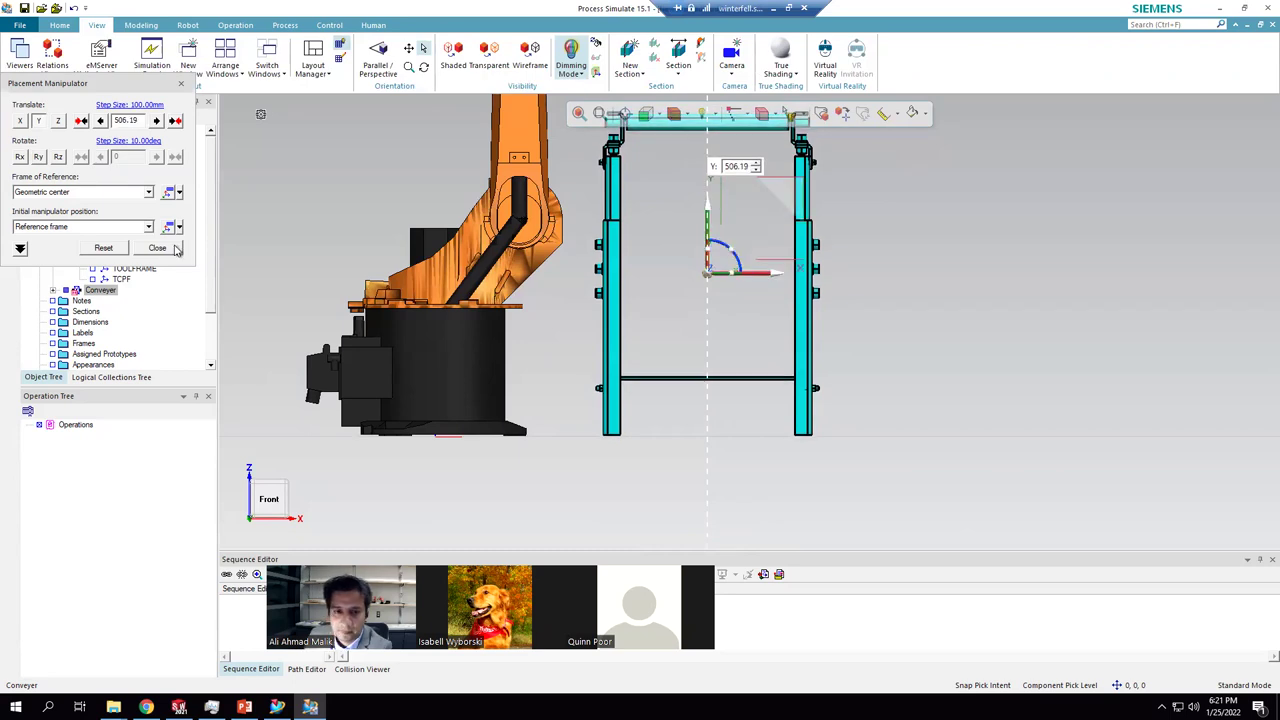
left_click(165, 248)
- Toggle the floor display off and back on beneath the robot and conveyor
middle_click_drag(633, 372, 564, 438)
scroll(564, 438, "down", 5)
scroll(564, 438, "up", 4)
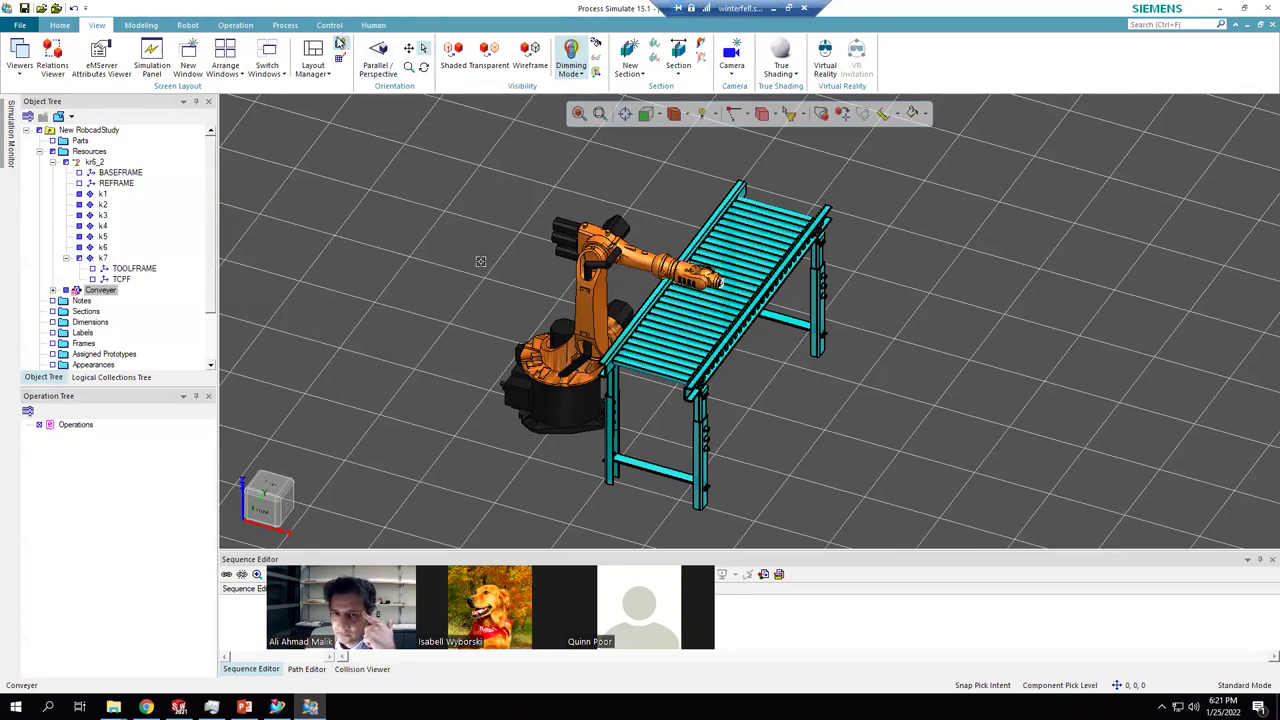
left_click(340, 48)
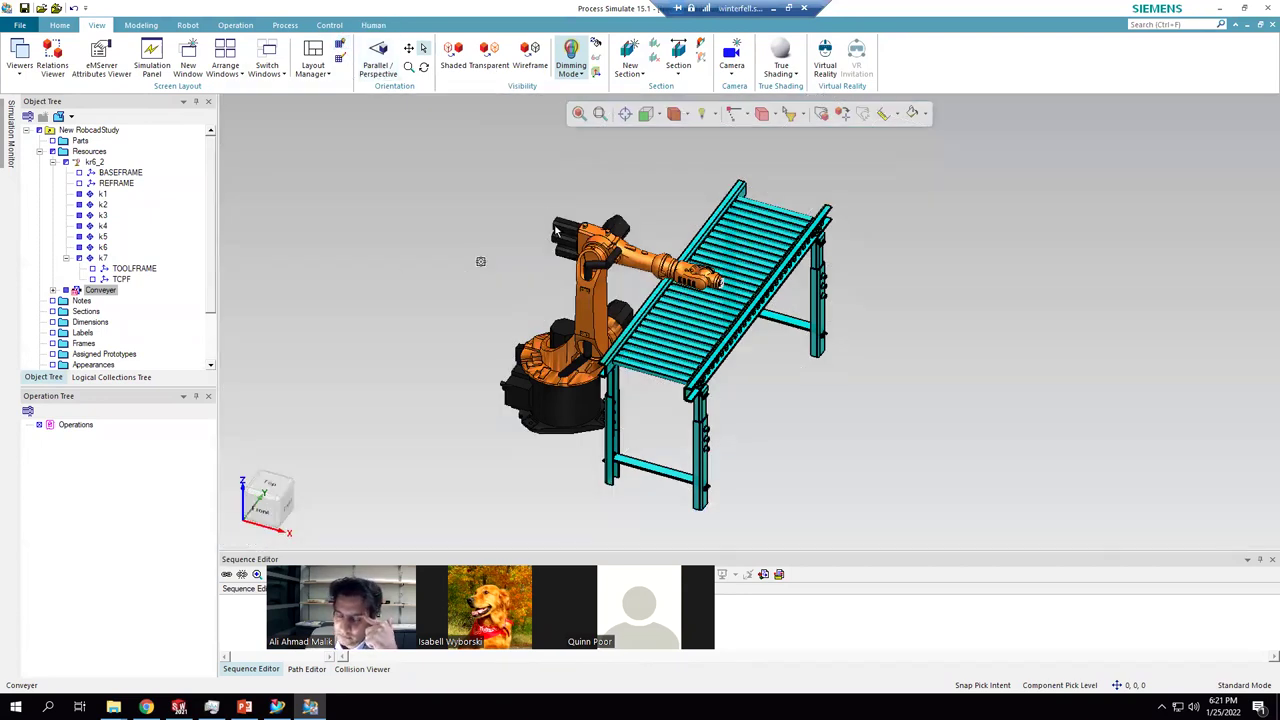
left_click(340, 48)
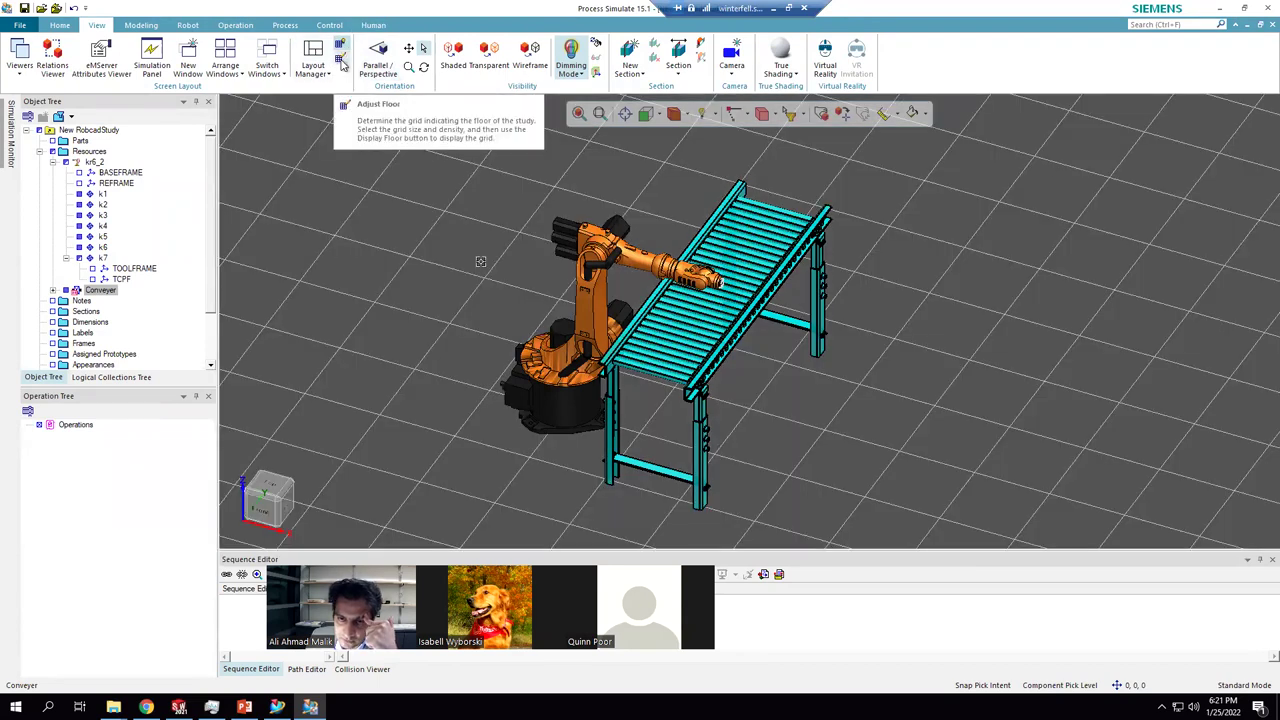
- Auto-adjust the floor size to fit around the robot and conveyor, and deselect the conveyor
left_click(341, 62)
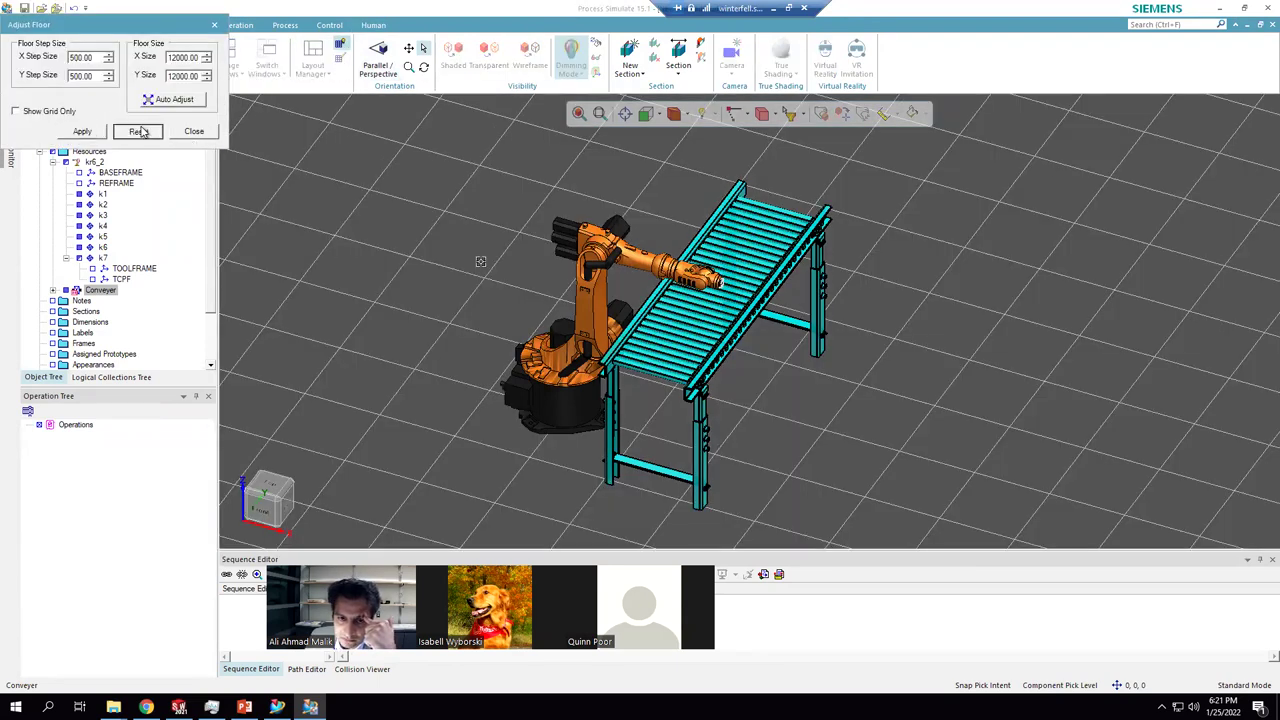
left_click(173, 99)
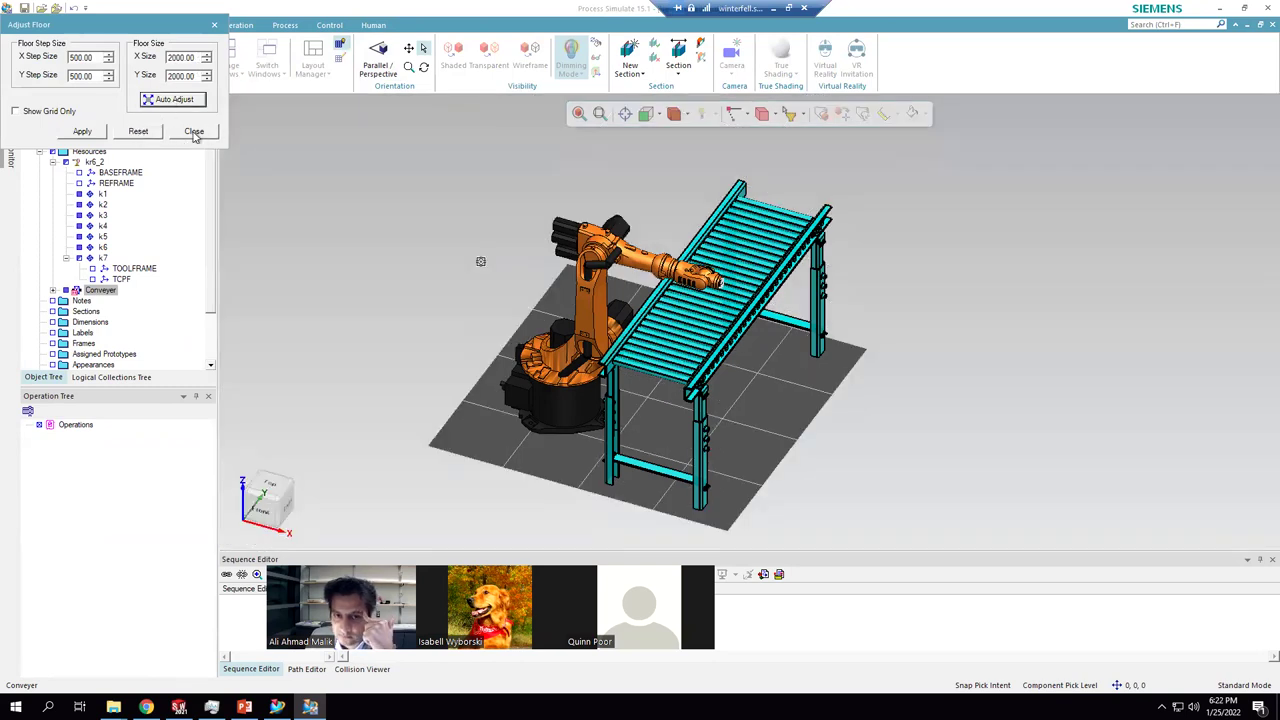
left_click(194, 131)
left_click(434, 297)
middle_click_drag(421, 231, 497, 143)
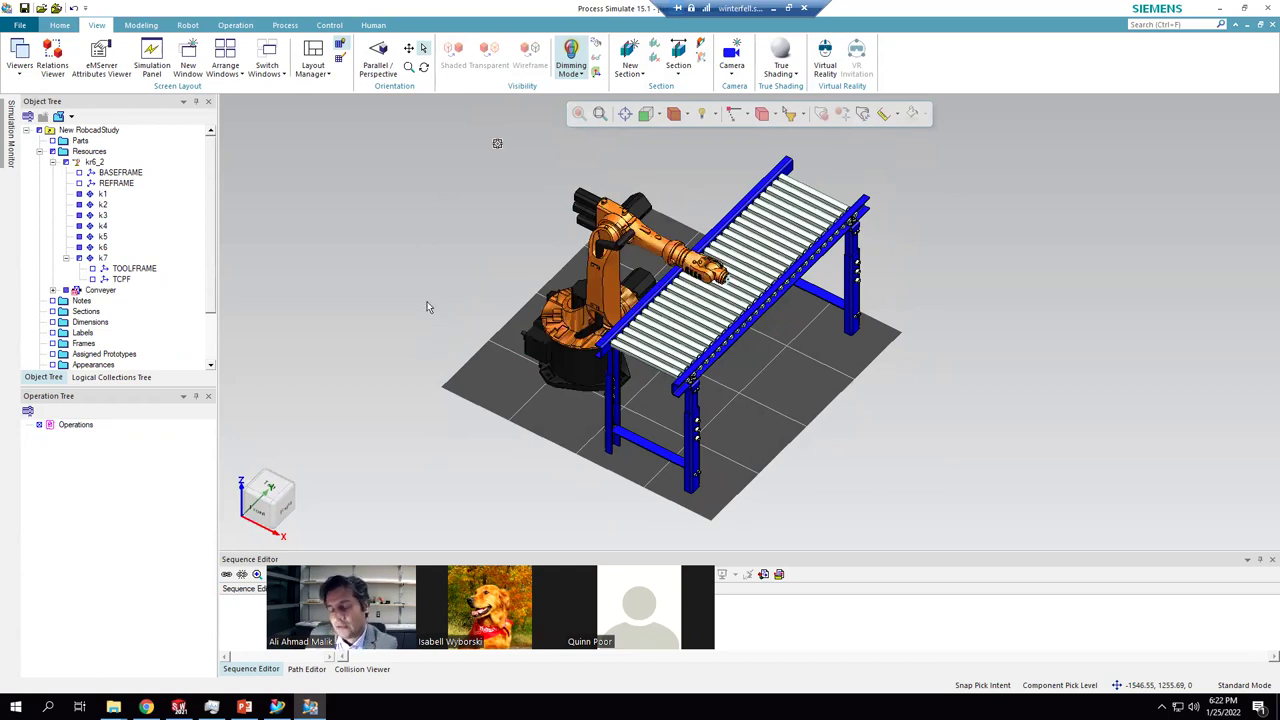
scroll(663, 304, "up", 2)
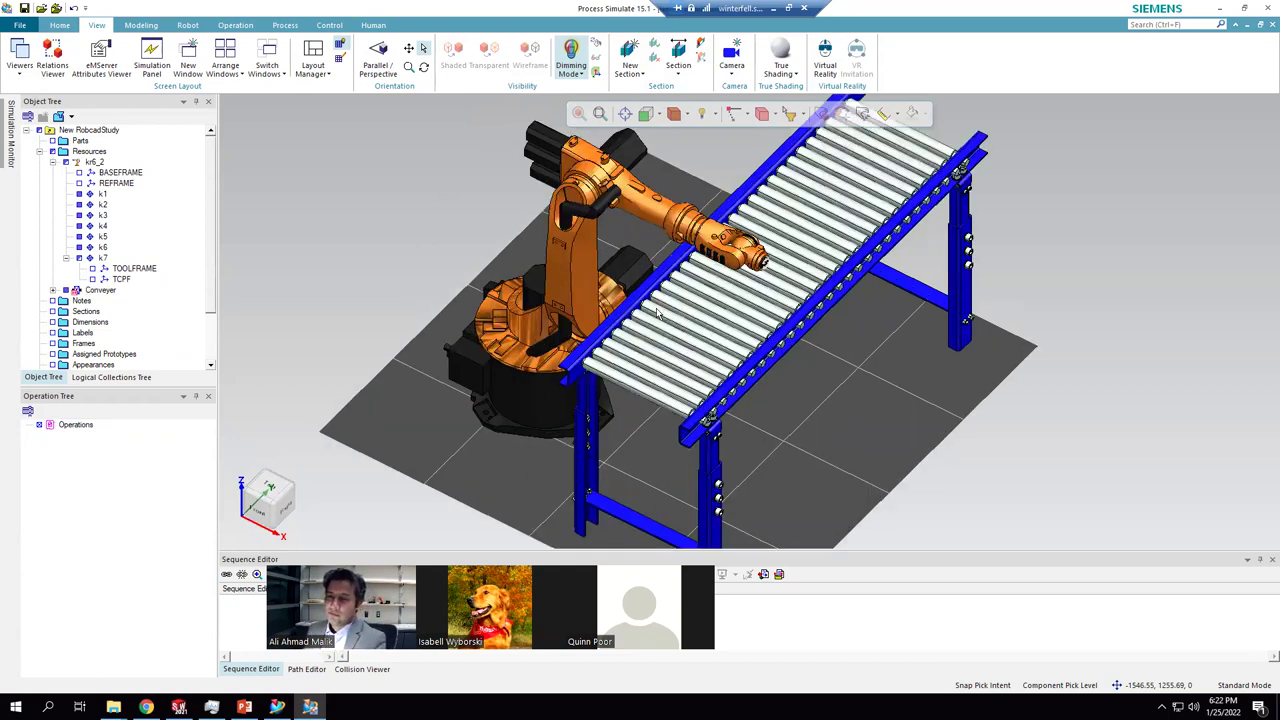
- Create a new resource of type Gripper in the study
left_click(610, 334)
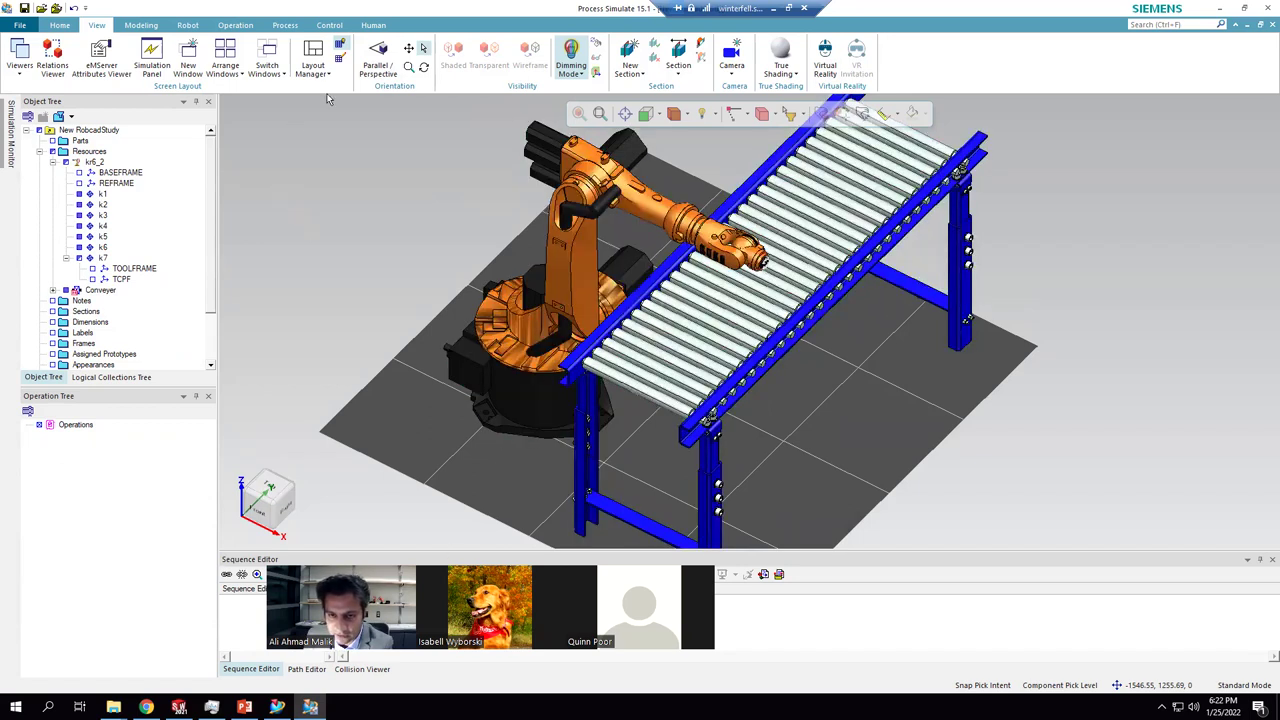
left_click(130, 26)
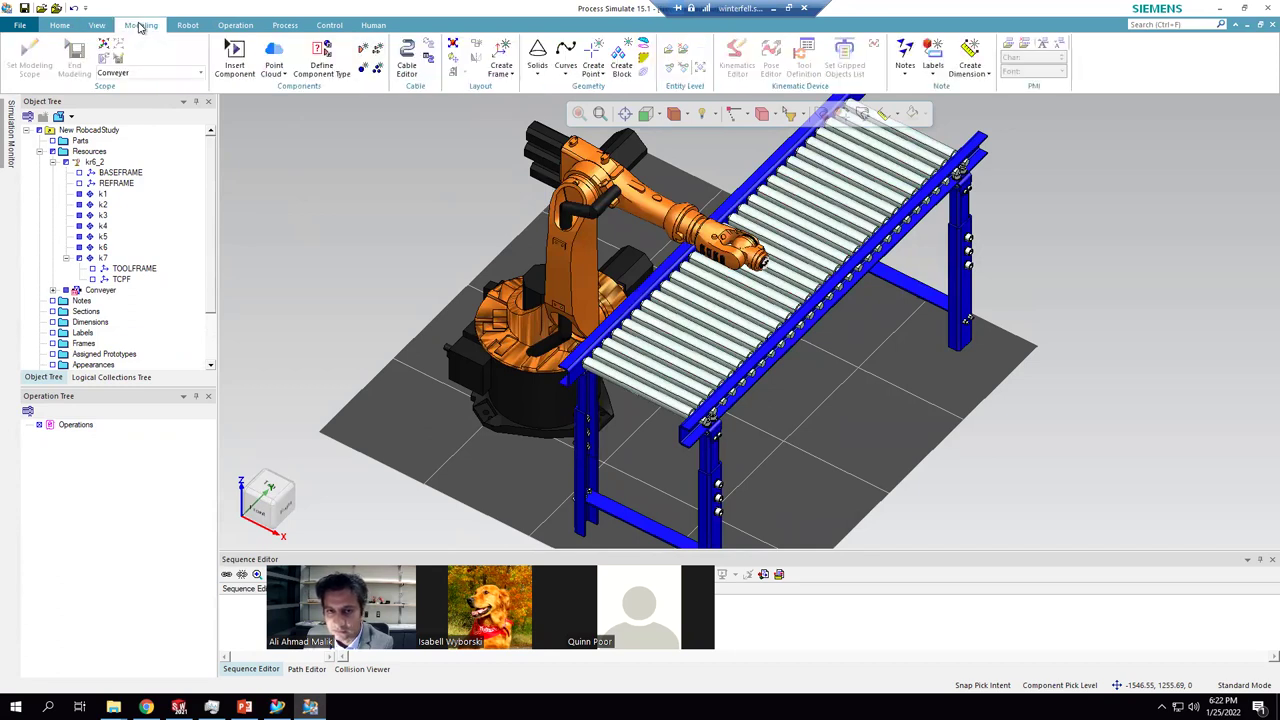
left_click(364, 70)
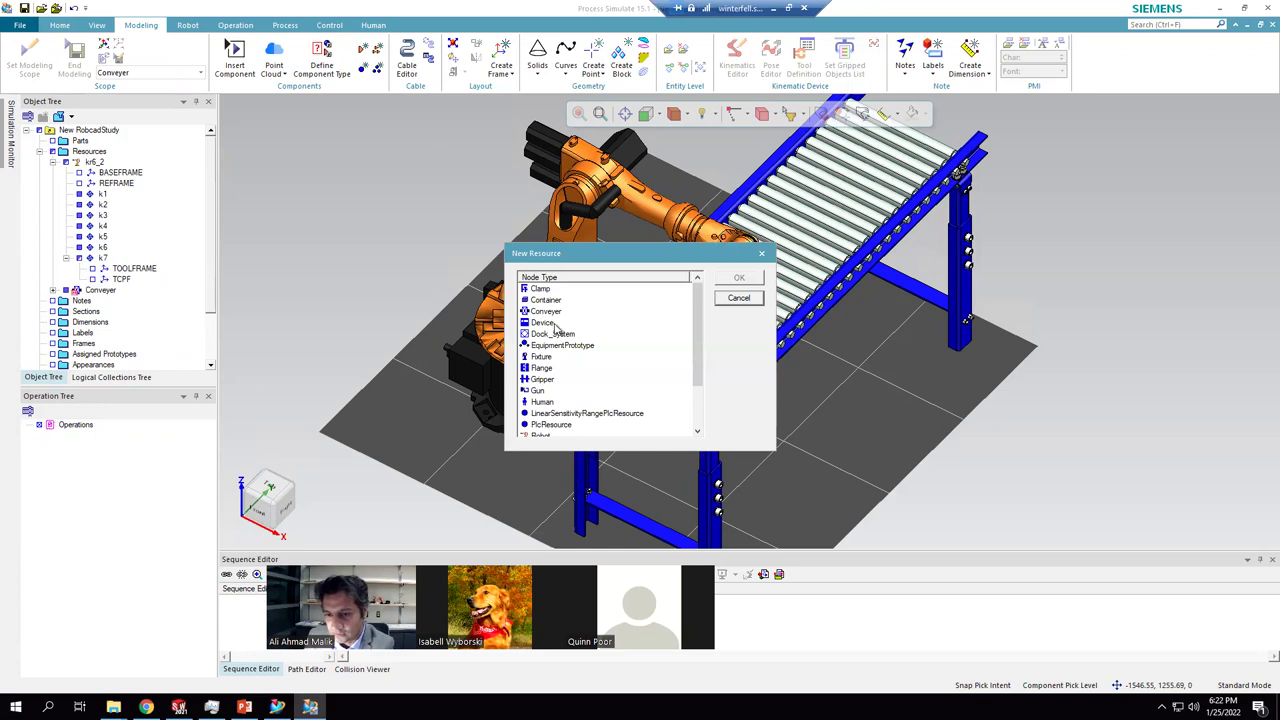
left_click(547, 381)
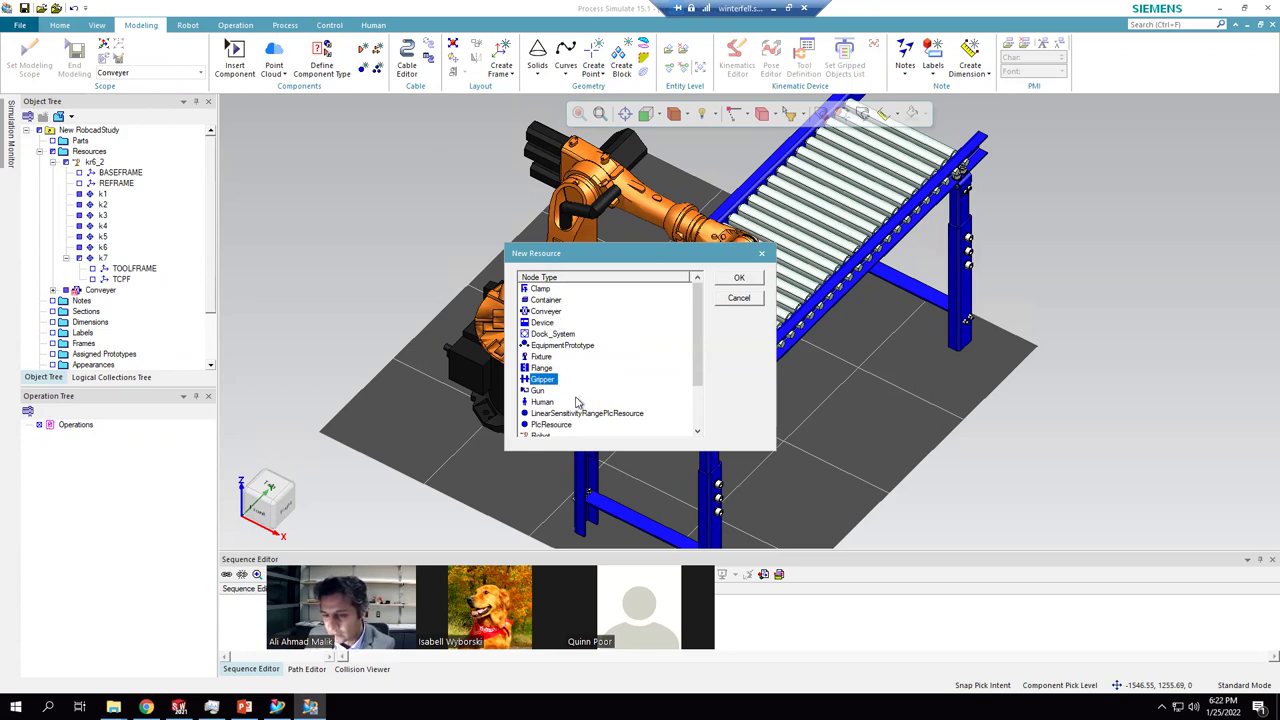
scroll(560, 422, "down", 2)
scroll(557, 425, "up", 2)
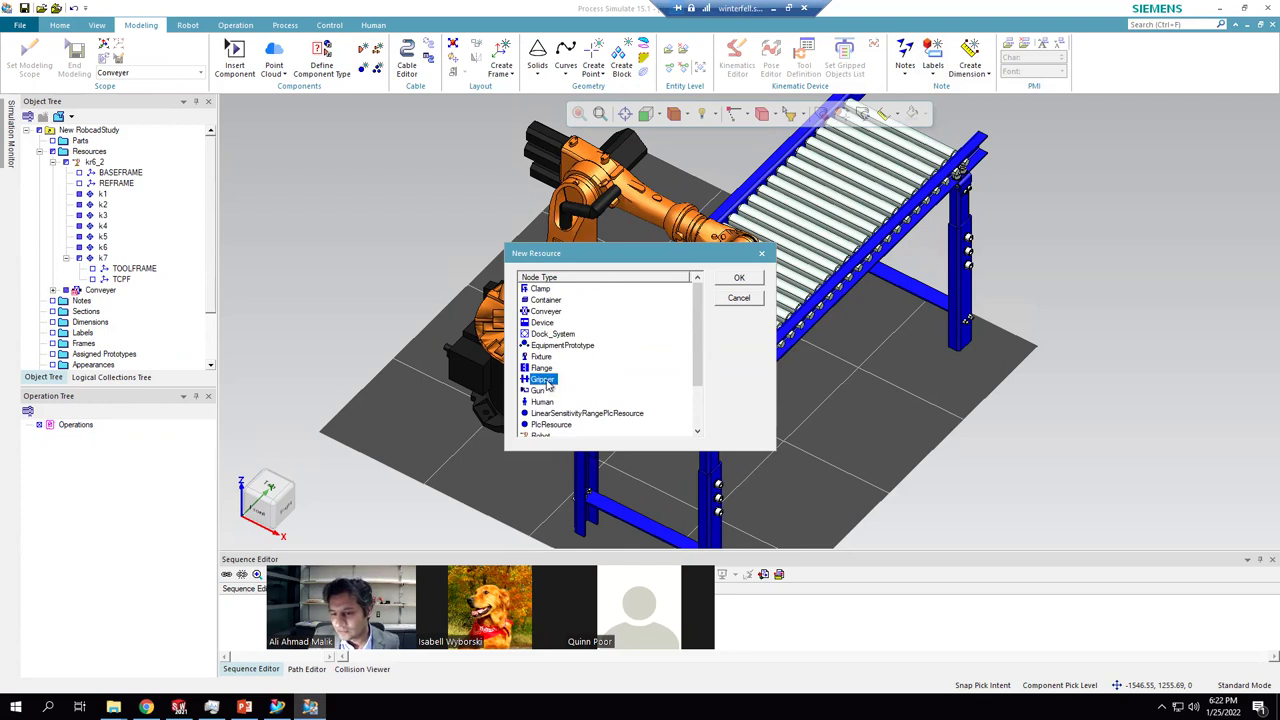
left_click(740, 281)
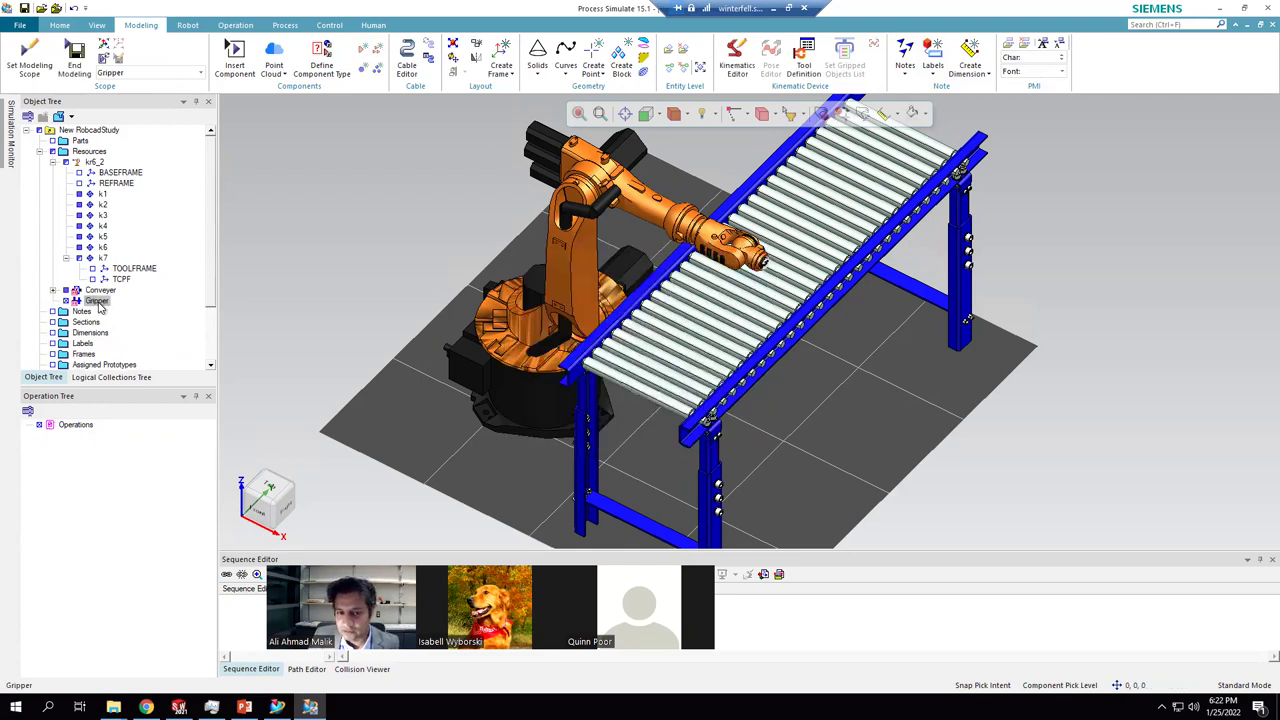
- End modeling of the gripper and save it as the JT component Gripper in a new PS folder inside Library\Gripper
left_click(75, 58)
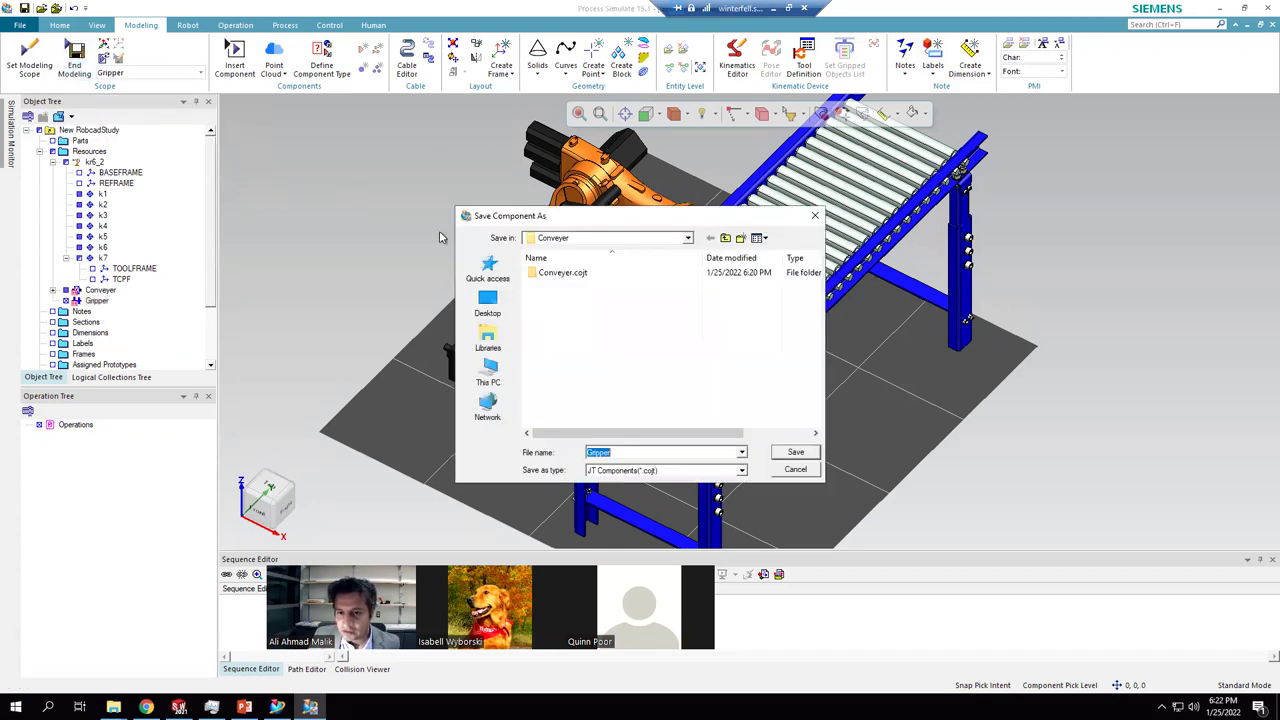
left_click(725, 238)
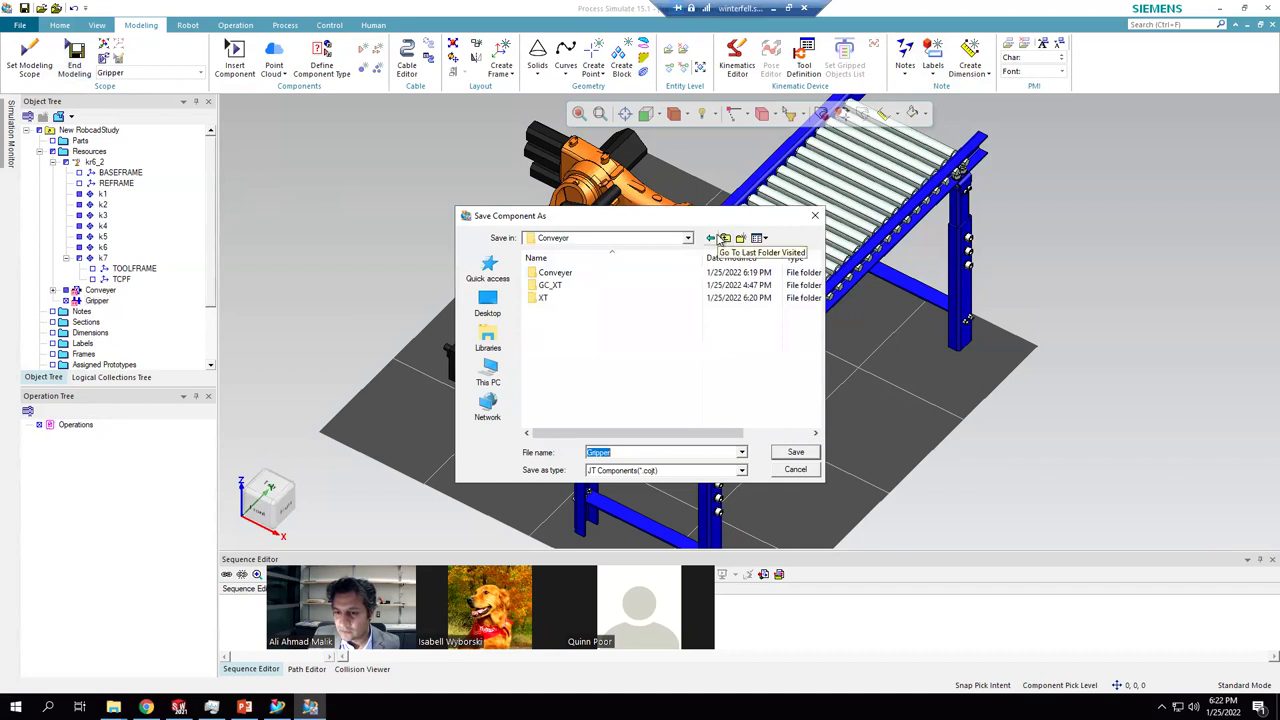
left_click(725, 238)
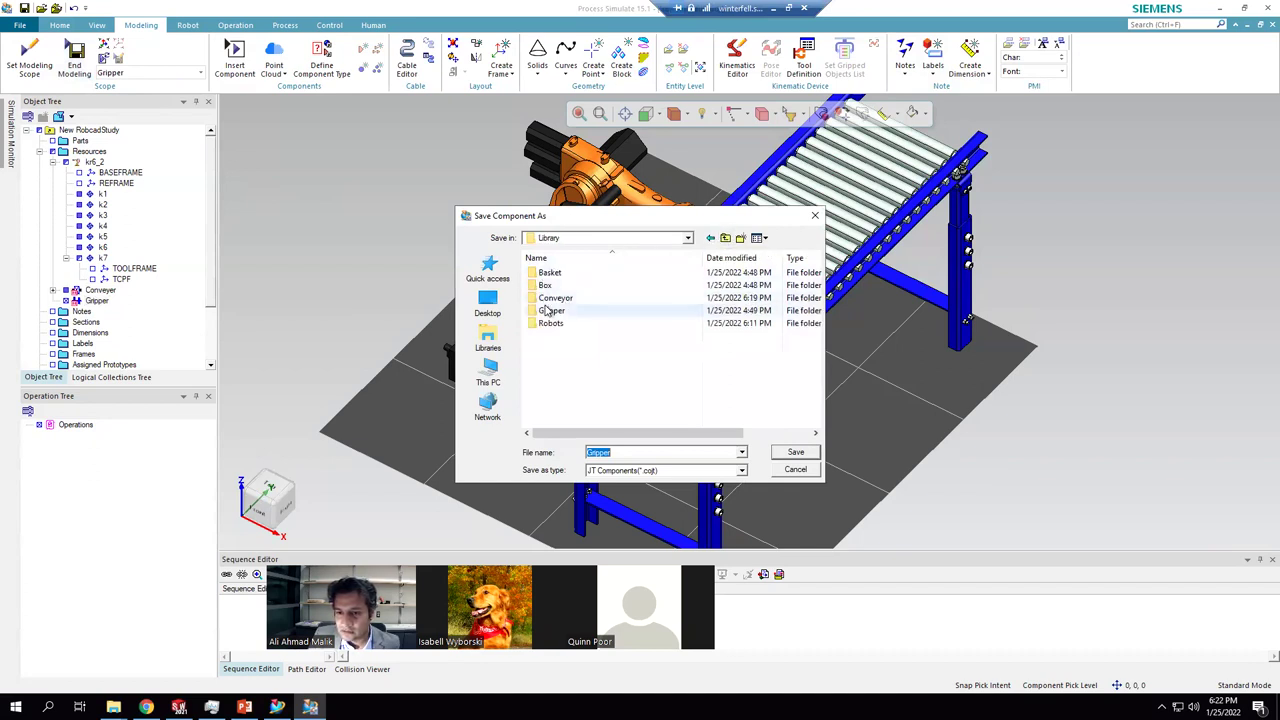
double_click(551, 311)
right_click(556, 295)
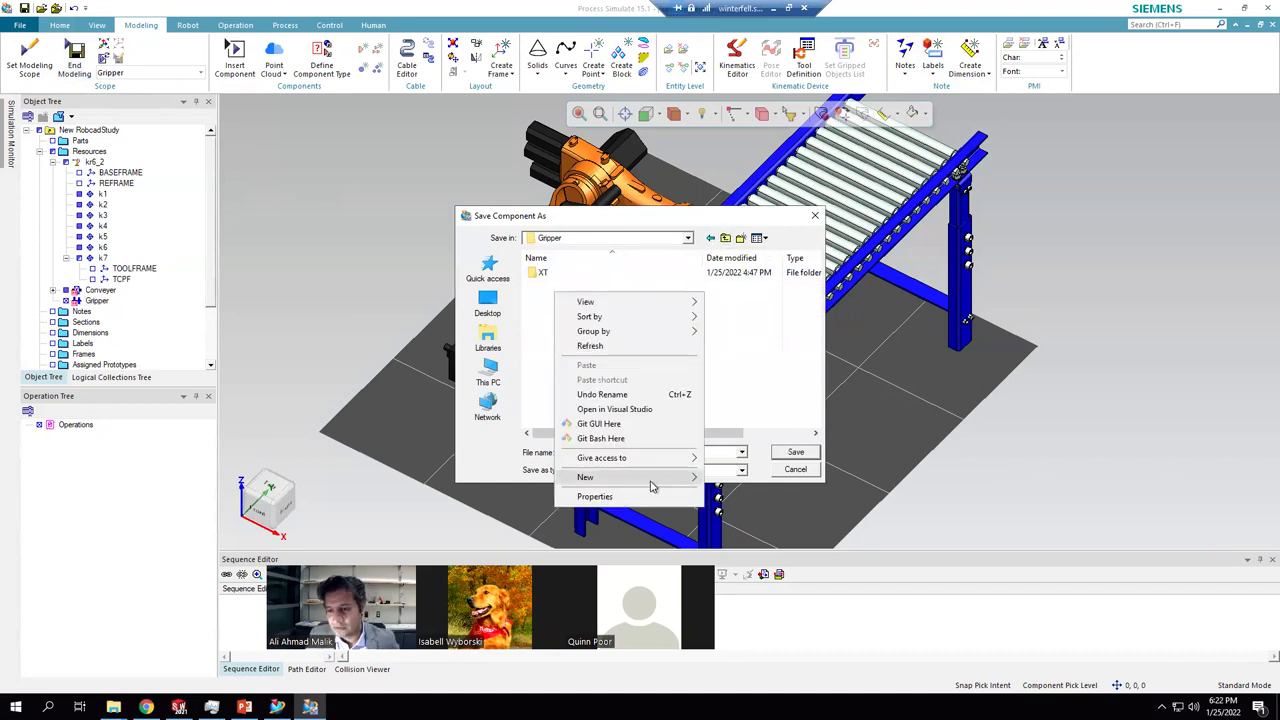
mouse_move(660, 486)
left_click(766, 165)
type("PS")
key("Return")
key("Return")
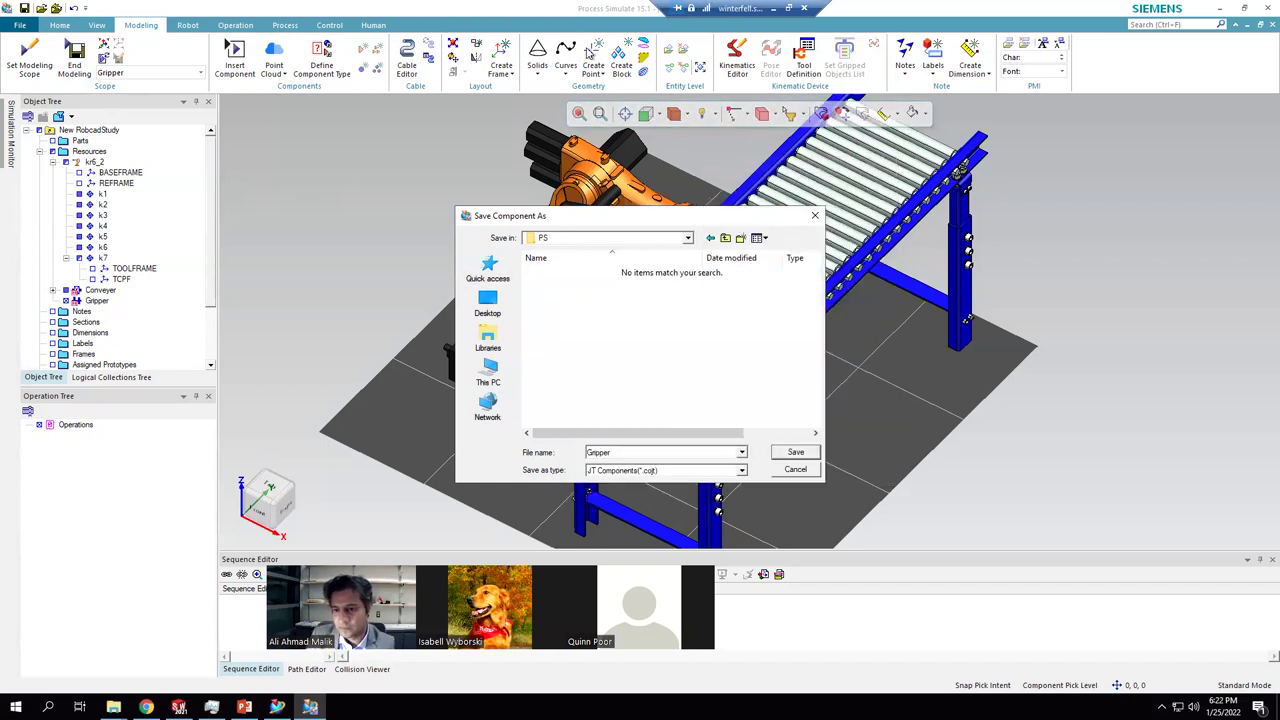
left_click(800, 452)
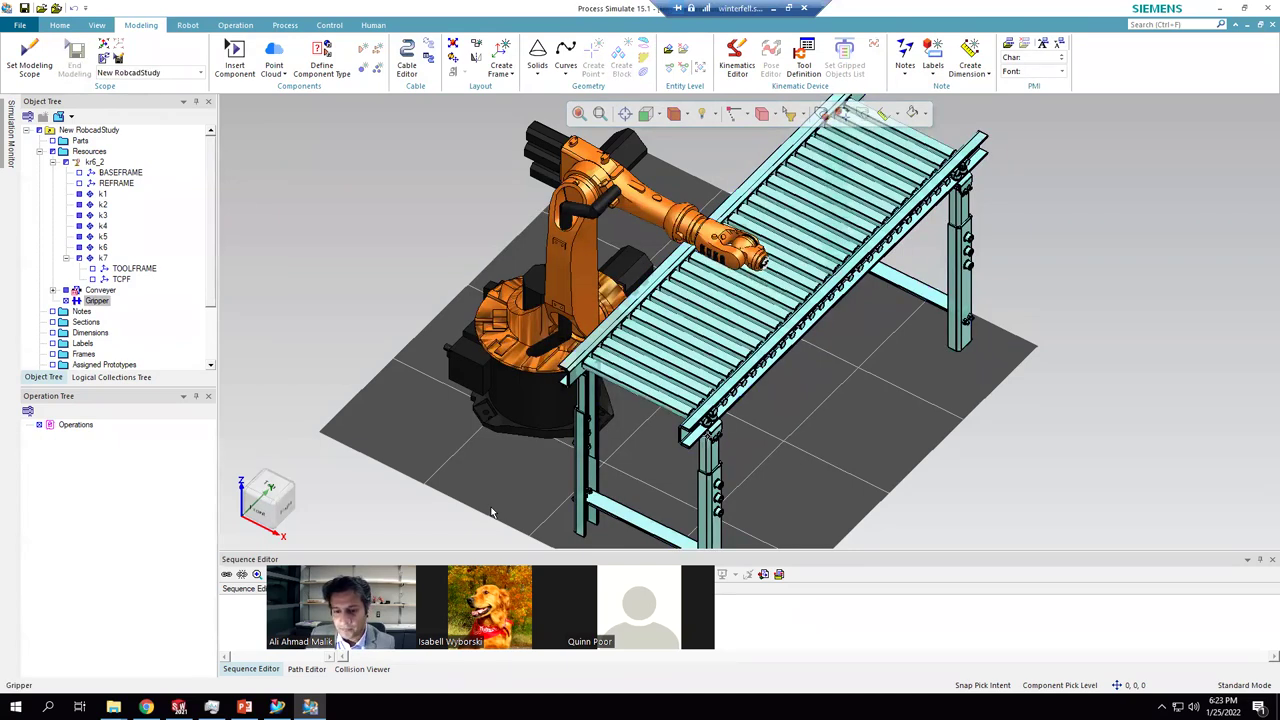
- Switch to NX and close the Gravity Conveyor_step part
key("alt+Tab")
left_click(436, 117)
left_click(659, 379)
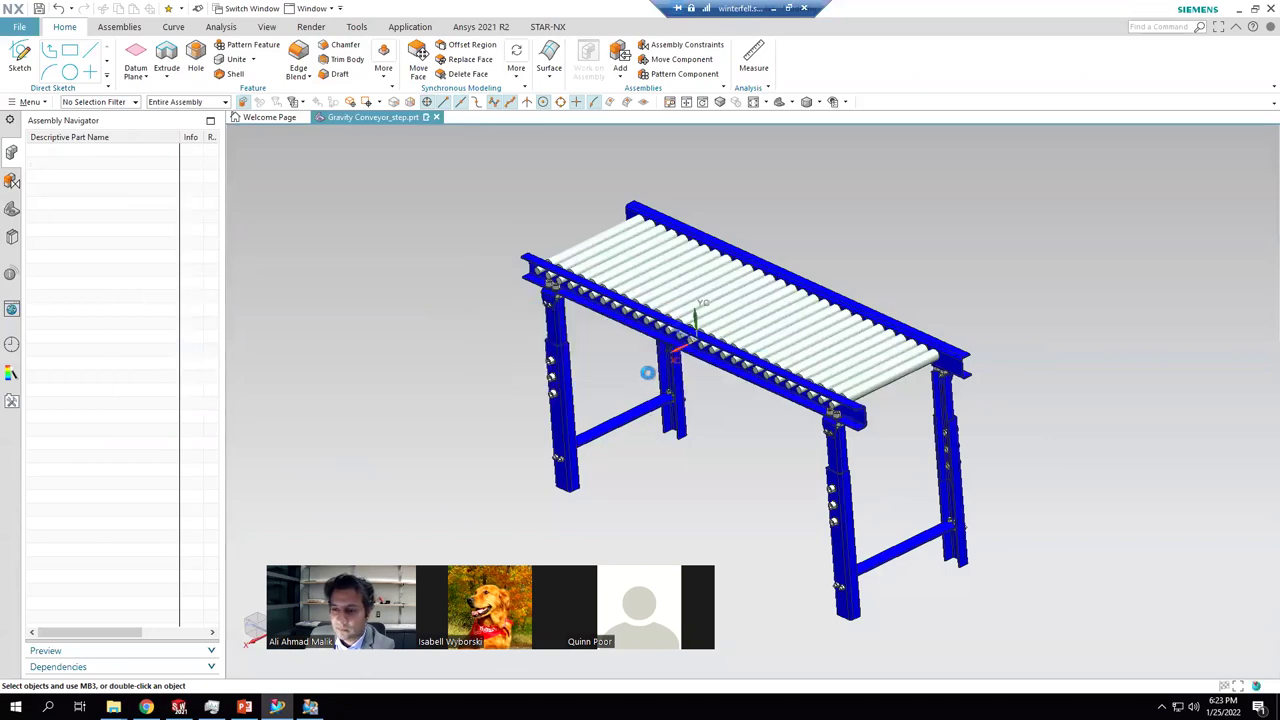
- Open Gripper Assembly from the library's Gripper\XT folder with the file type set to All Files, and close the assembly update report
left_click(53, 9)
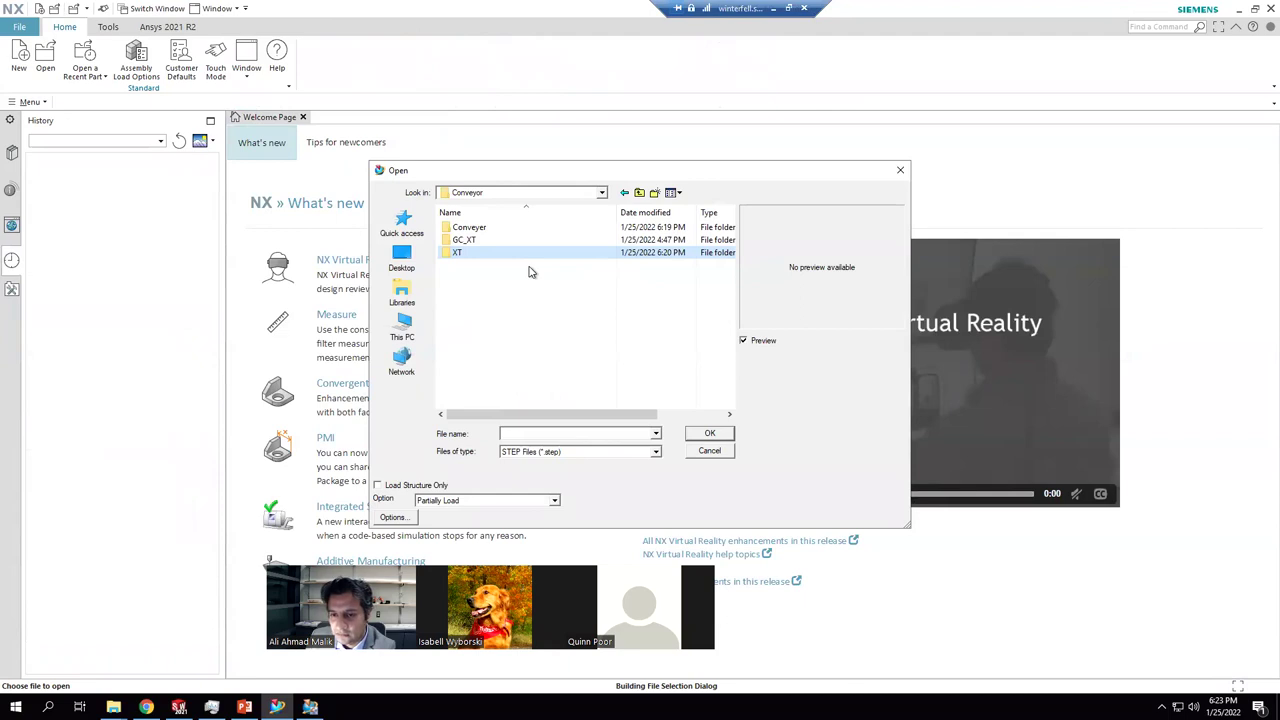
key("BackSpace")
double_click(481, 266)
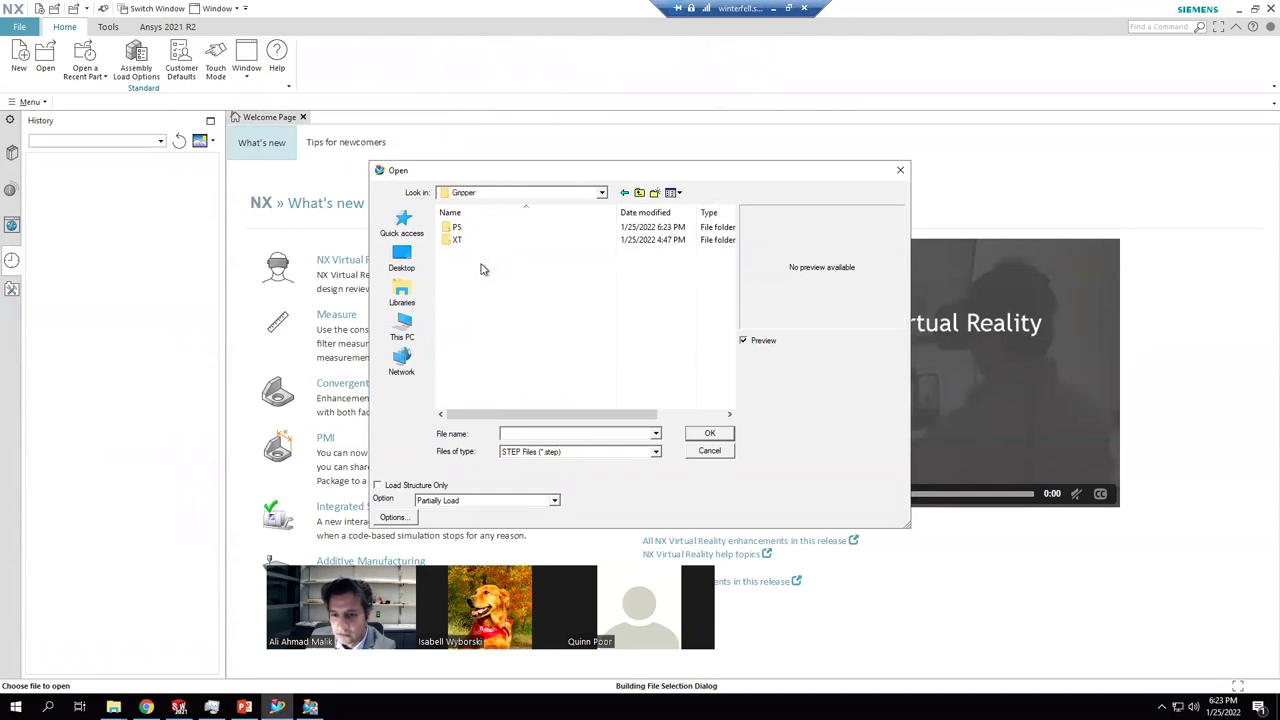
double_click(463, 240)
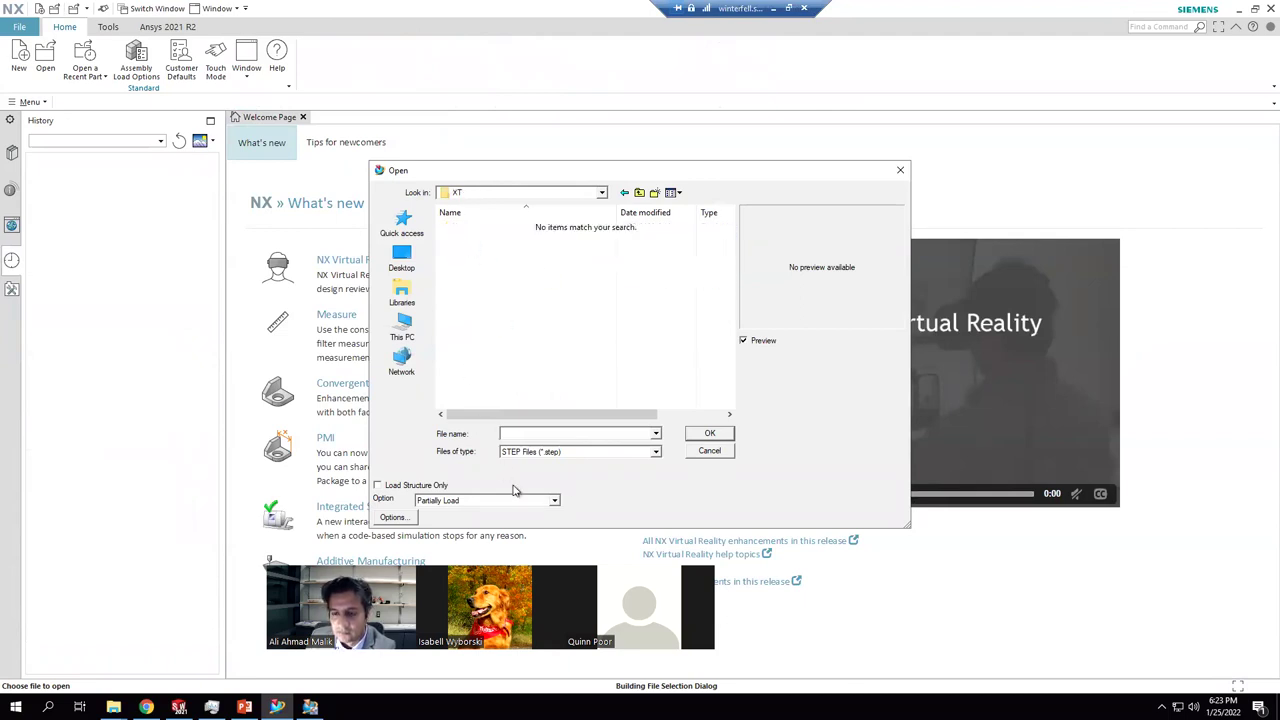
left_click(570, 451)
left_click(570, 438)
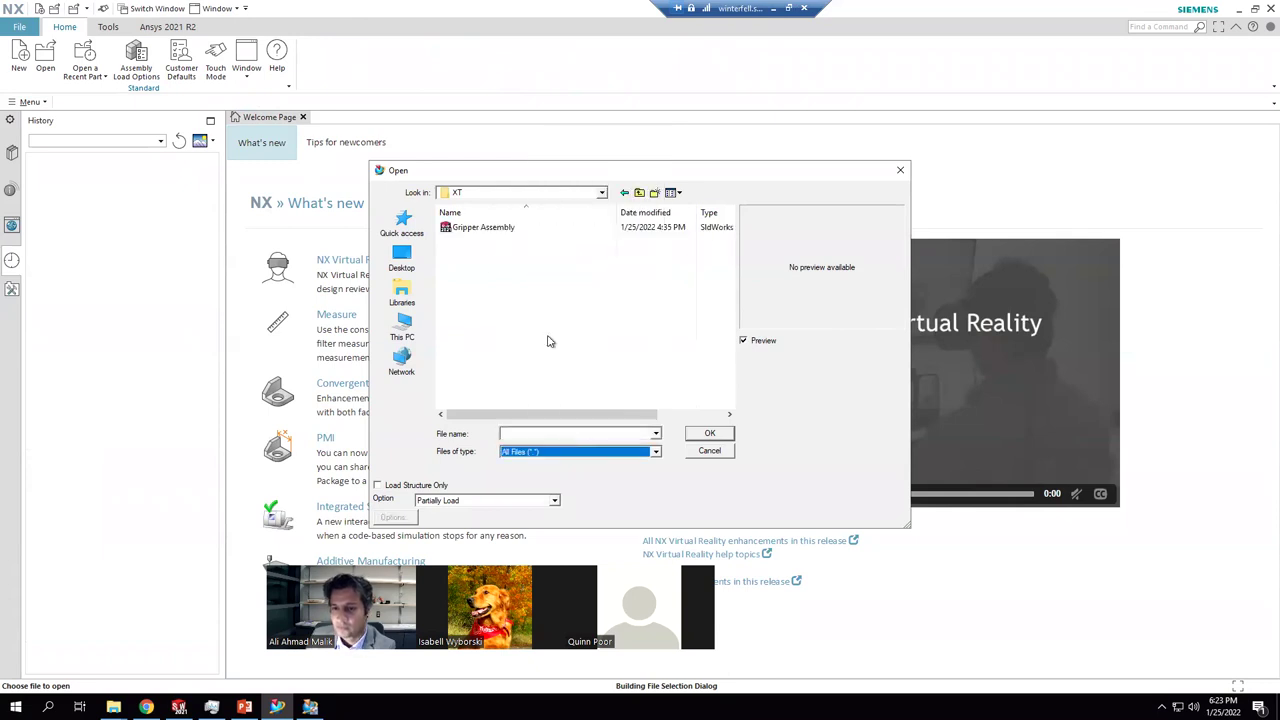
double_click(484, 232)
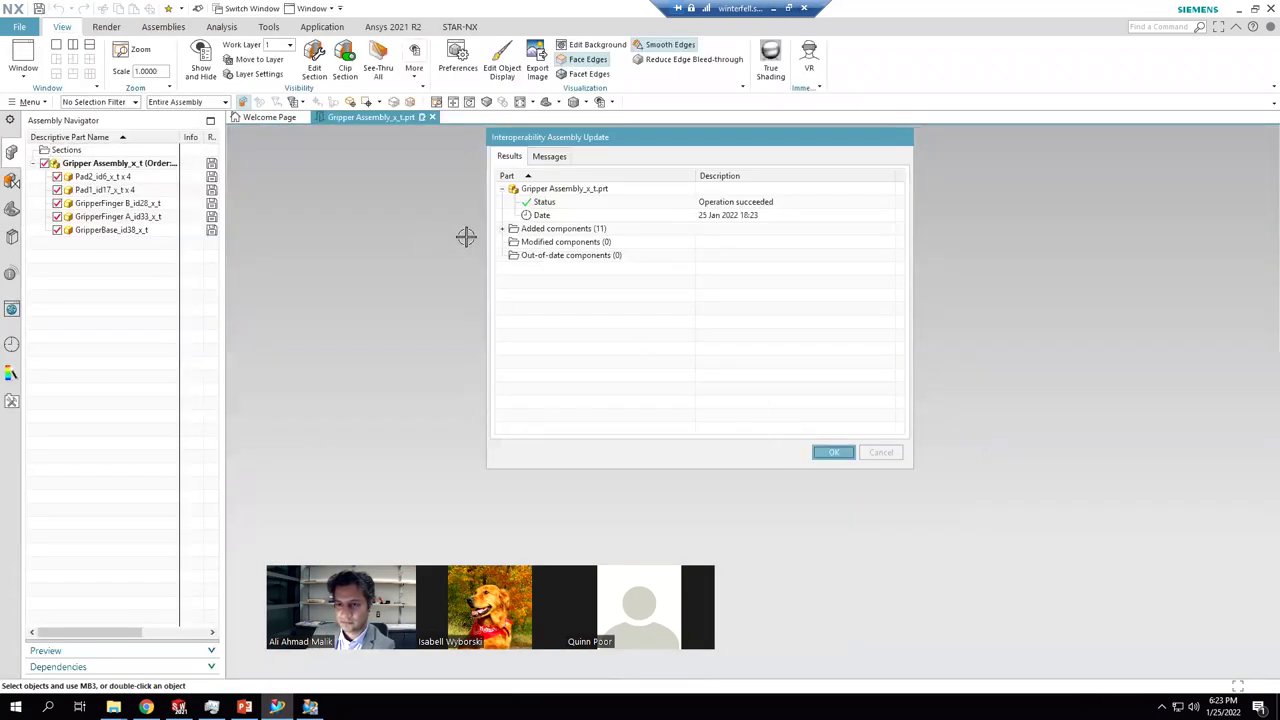
left_click(828, 452)
- Reorient the view of the imported assembly to examine the gripper base and its two fingers
right_click(460, 226)
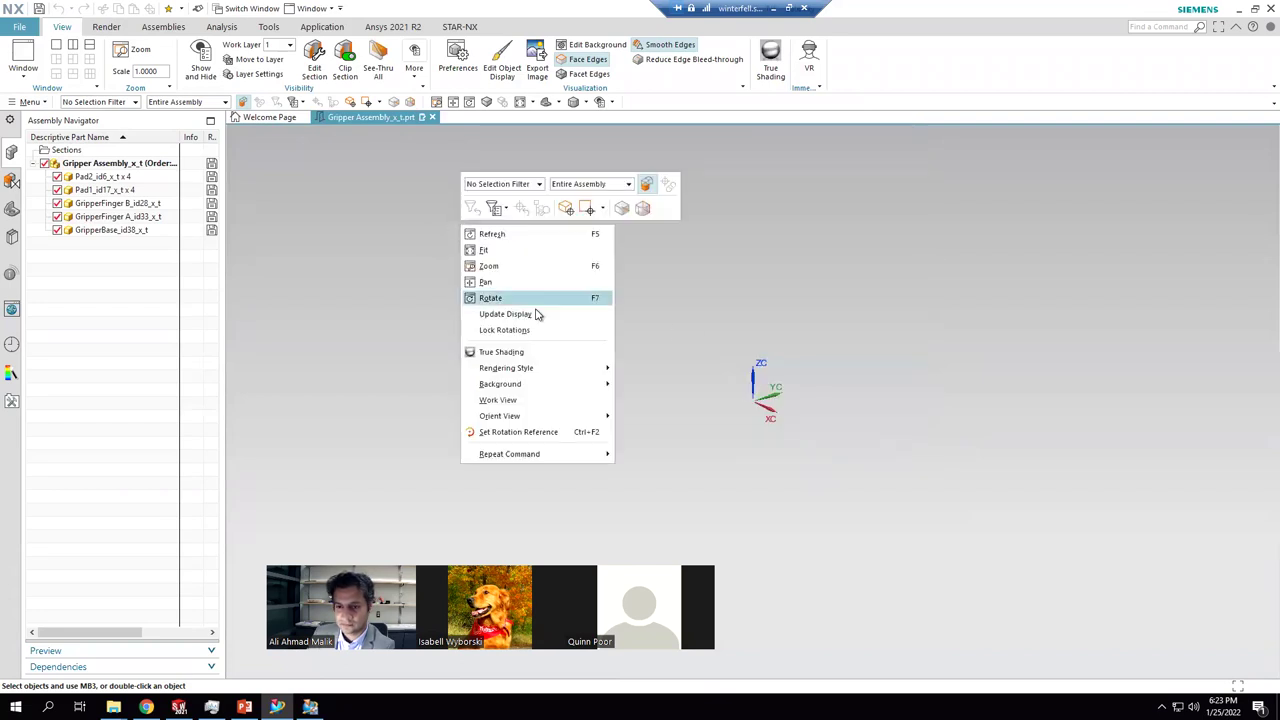
mouse_move(545, 416)
left_click(632, 424)
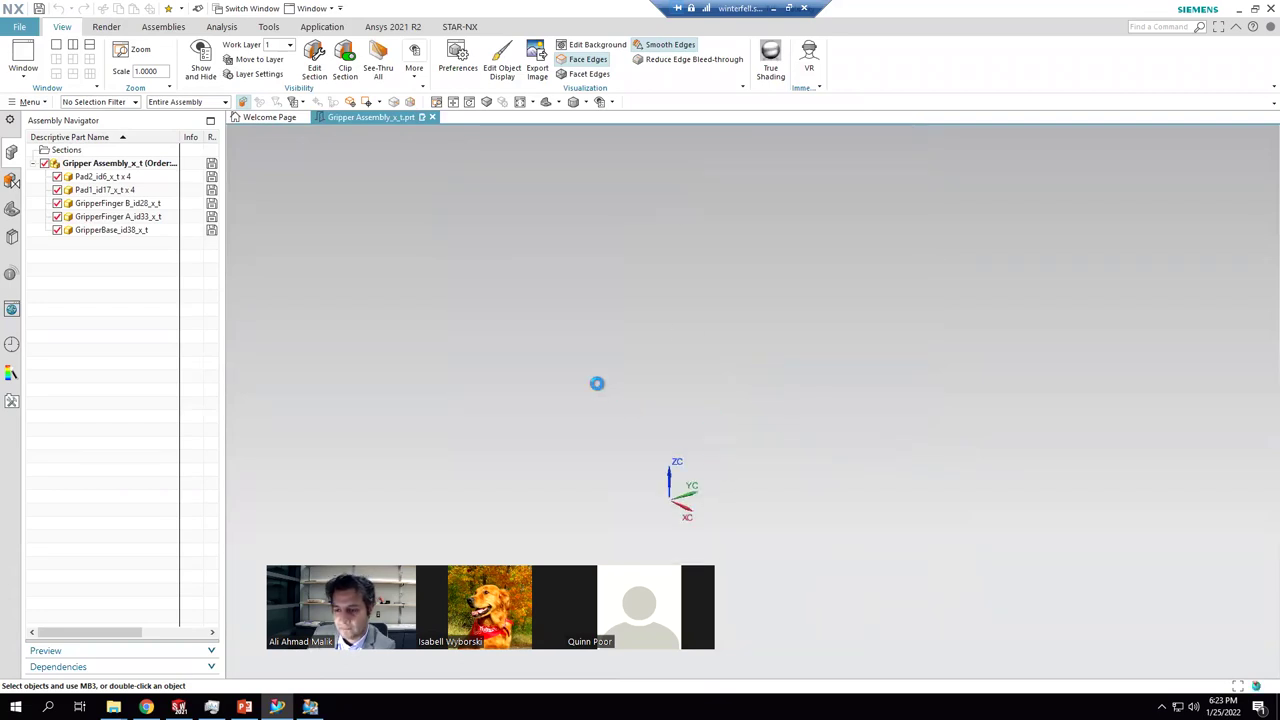
scroll(586, 380, "down", 2)
scroll(650, 382, "up", 2)
scroll(650, 374, "down", 1)
middle_click_drag(723, 366, 598, 441)
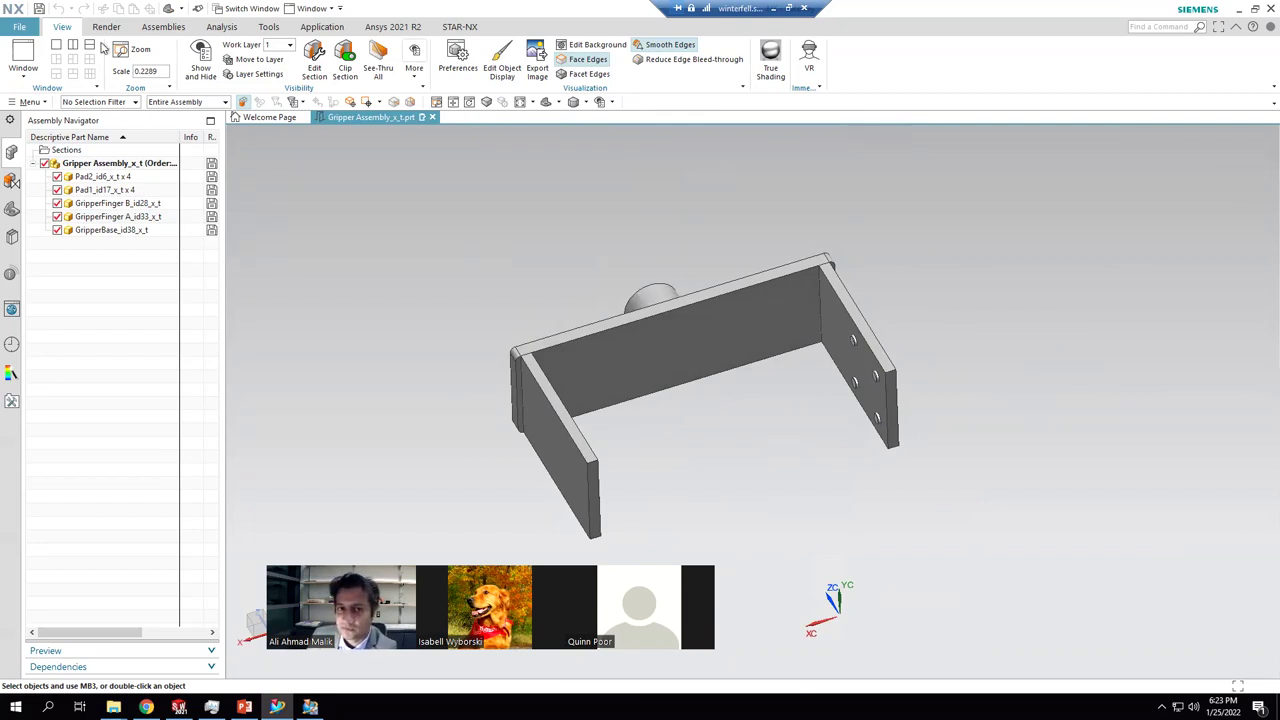
- Start a JT export of the gripper assembly with its output file in the Gripper.cojt folder under Library\Gripper\PS
left_click(21, 27)
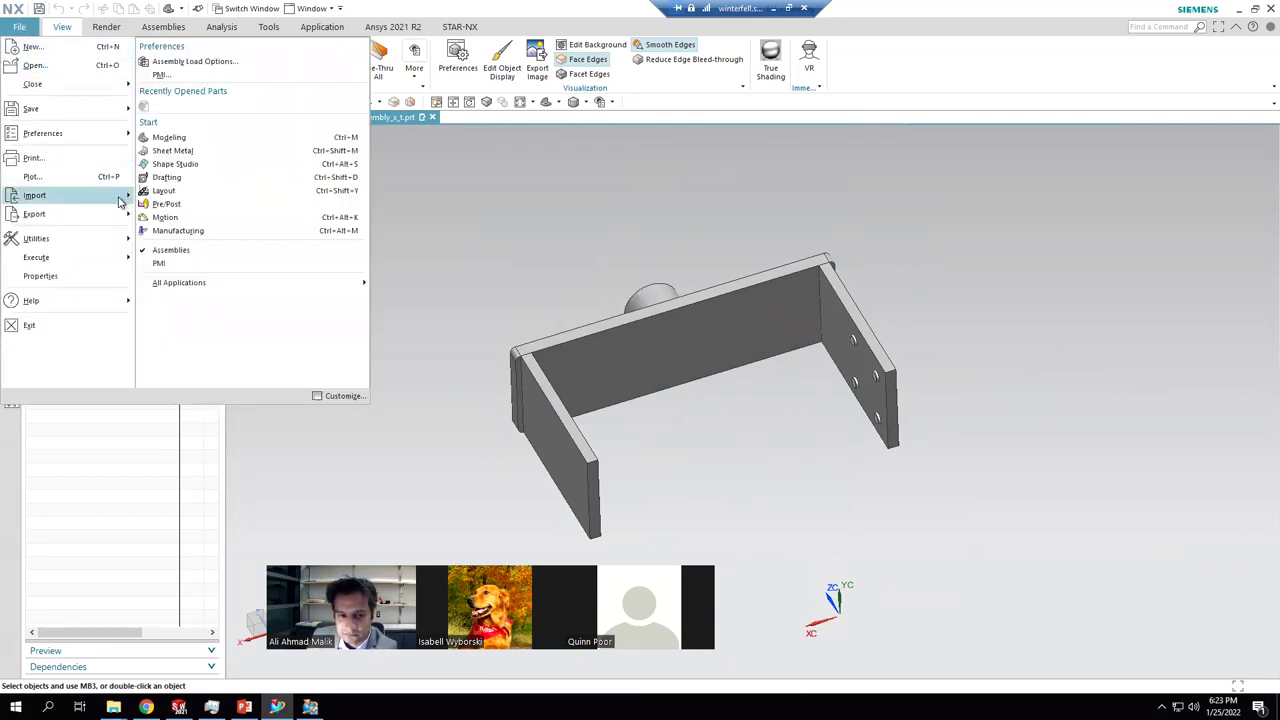
mouse_move(70, 218)
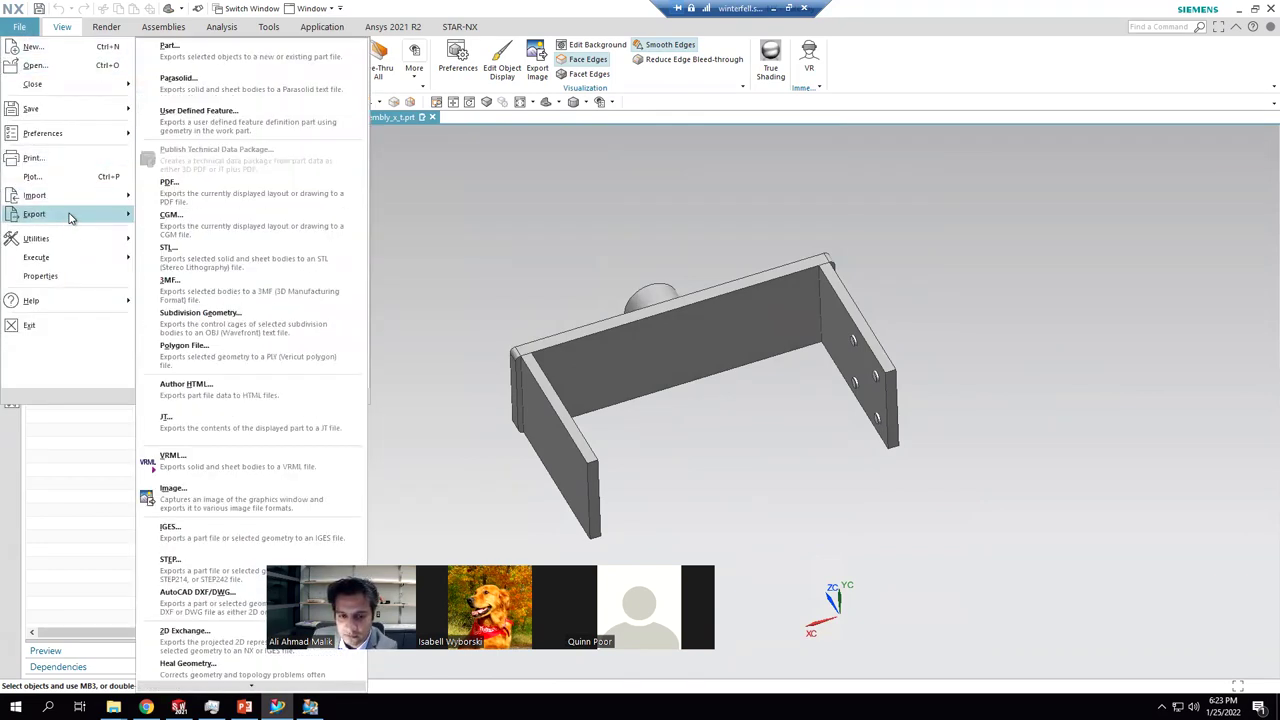
left_click(222, 421)
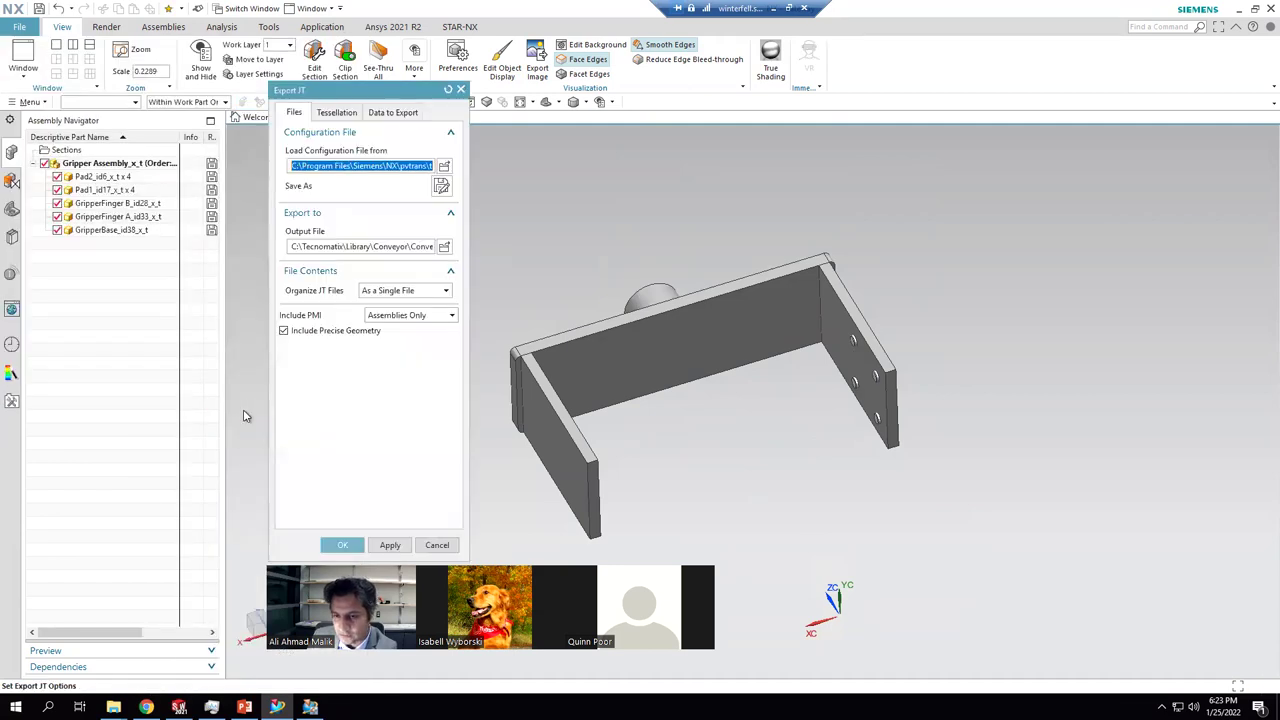
left_click(444, 246)
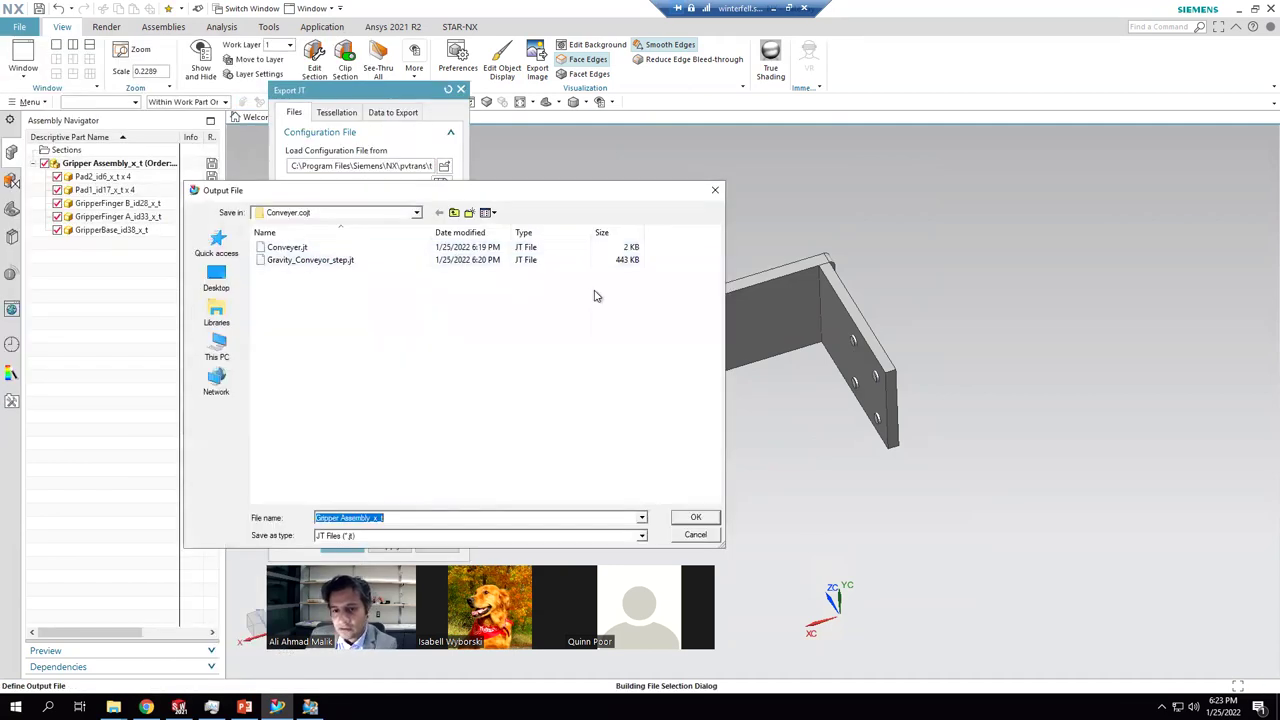
left_click(480, 288)
key("BackSpace")
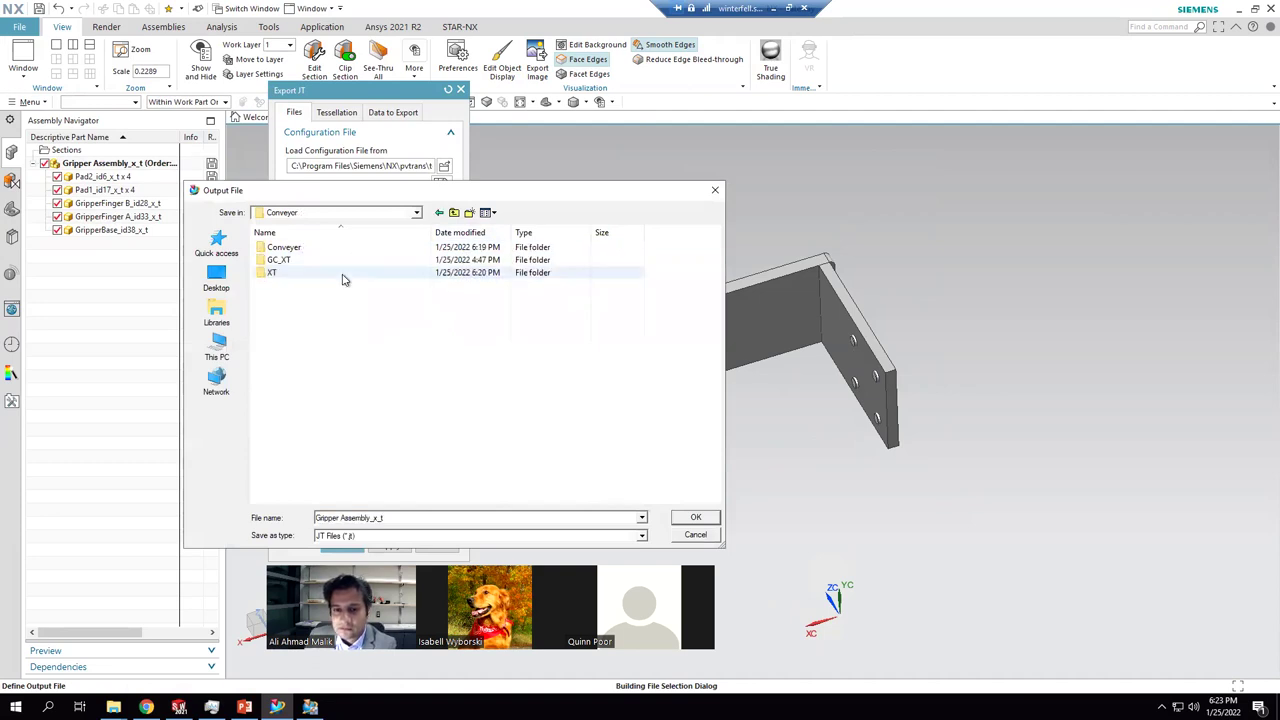
key("BackSpace")
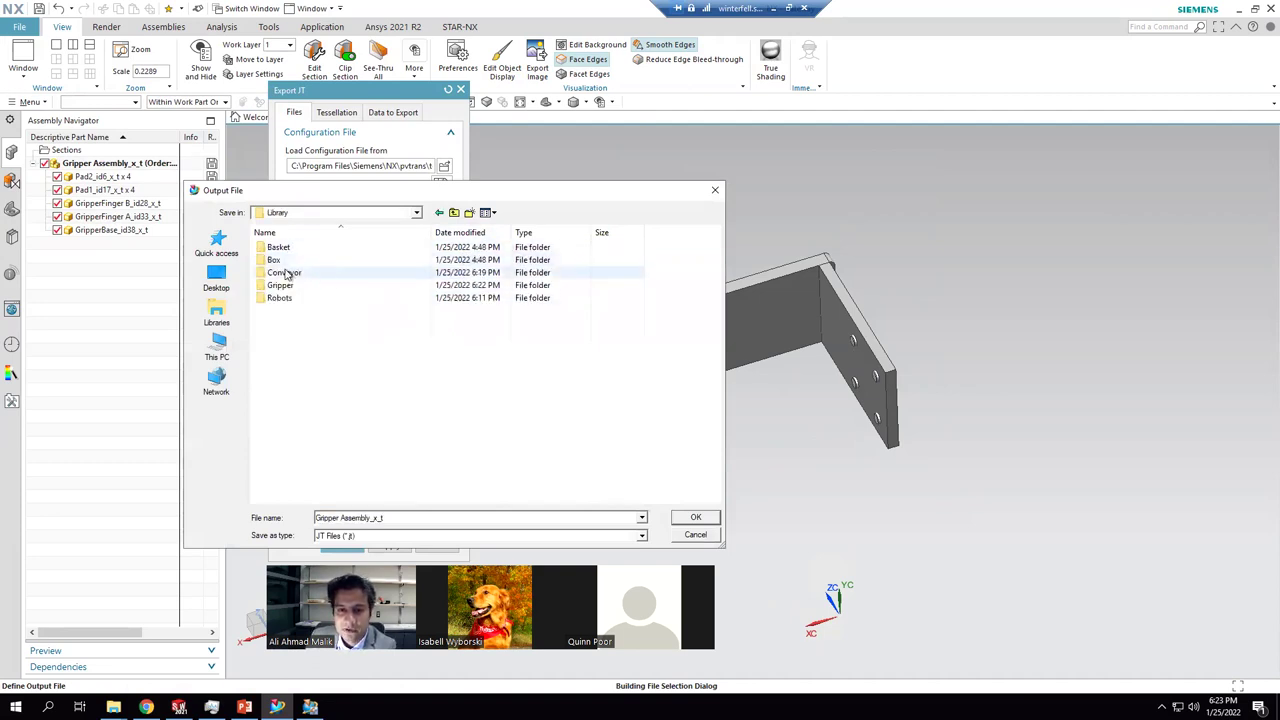
double_click(278, 285)
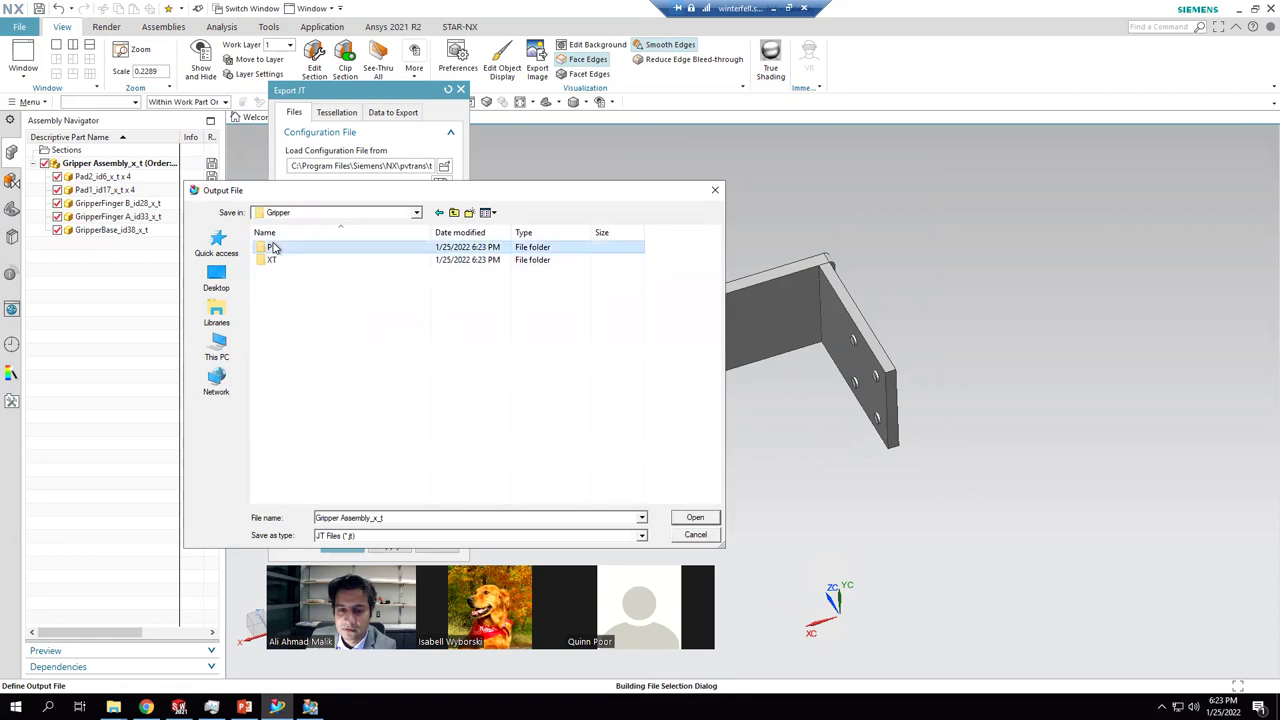
double_click(275, 247)
double_click(280, 248)
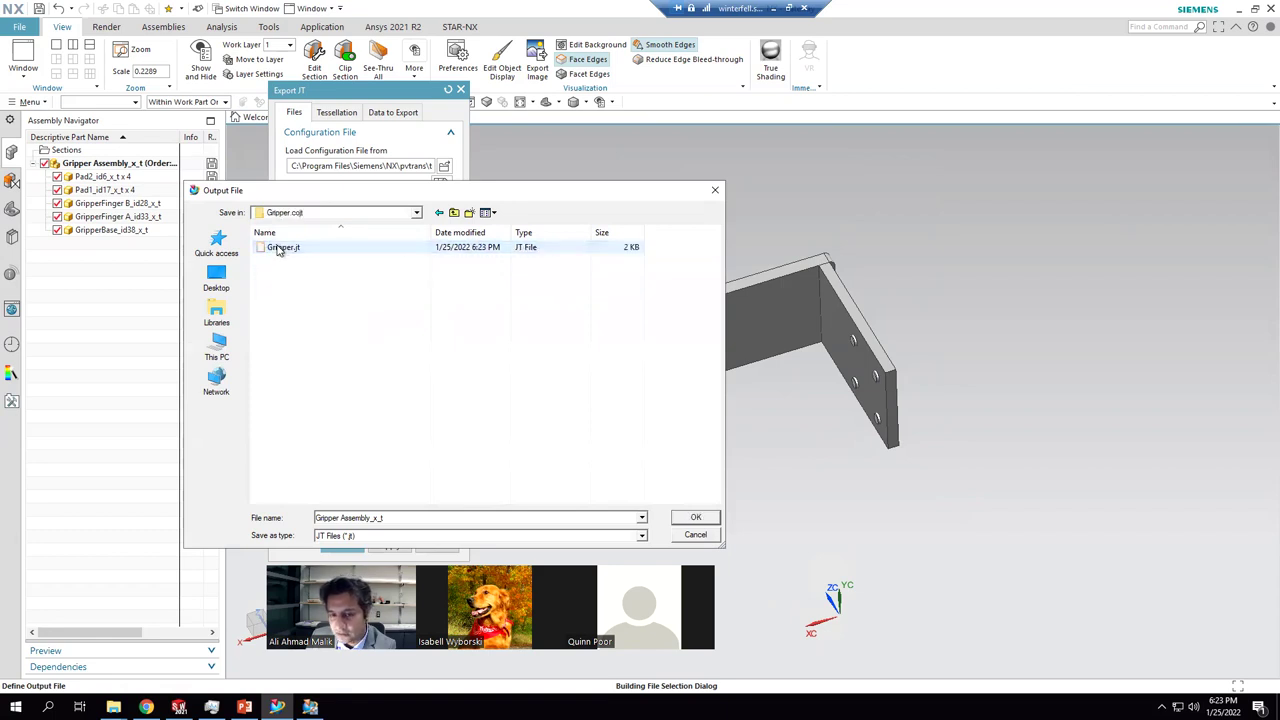
left_click(280, 248)
left_click(685, 515)
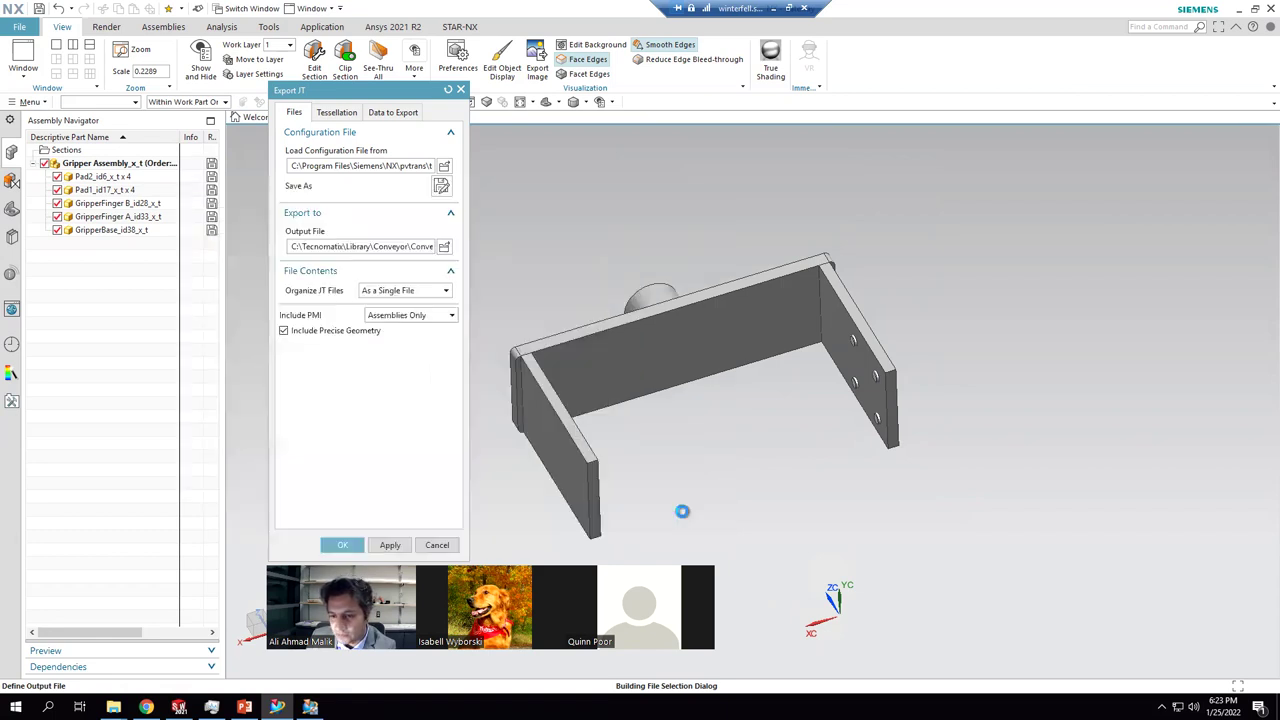
left_click(245, 350)
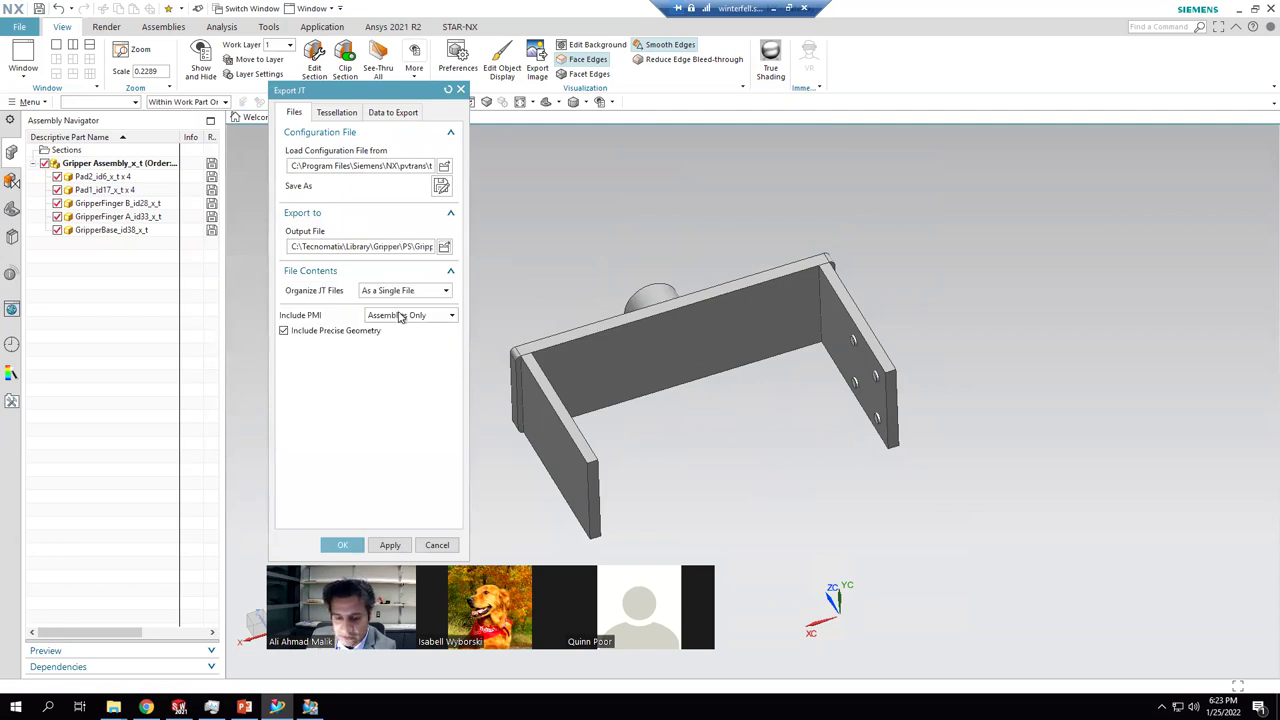
- Organize the exported JT files As Assembly and Folder of Parts and include PMI for Parts and Assemblies
left_click(396, 292)
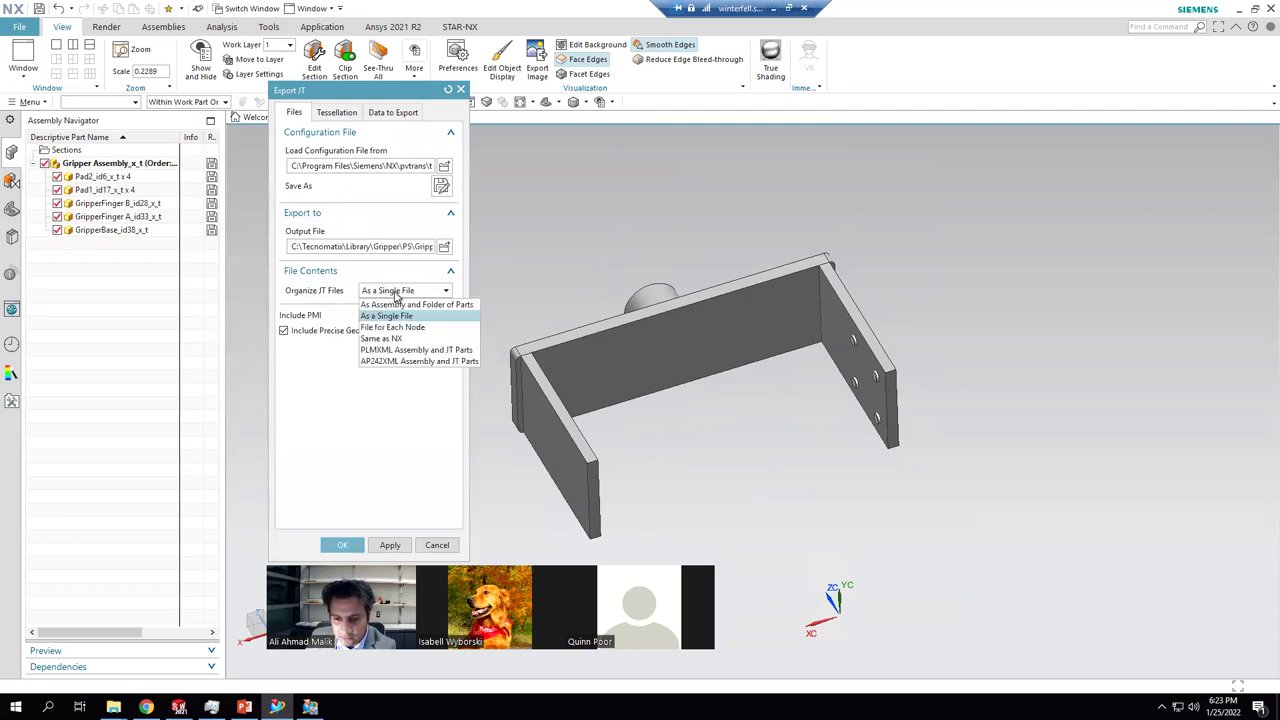
left_click(400, 305)
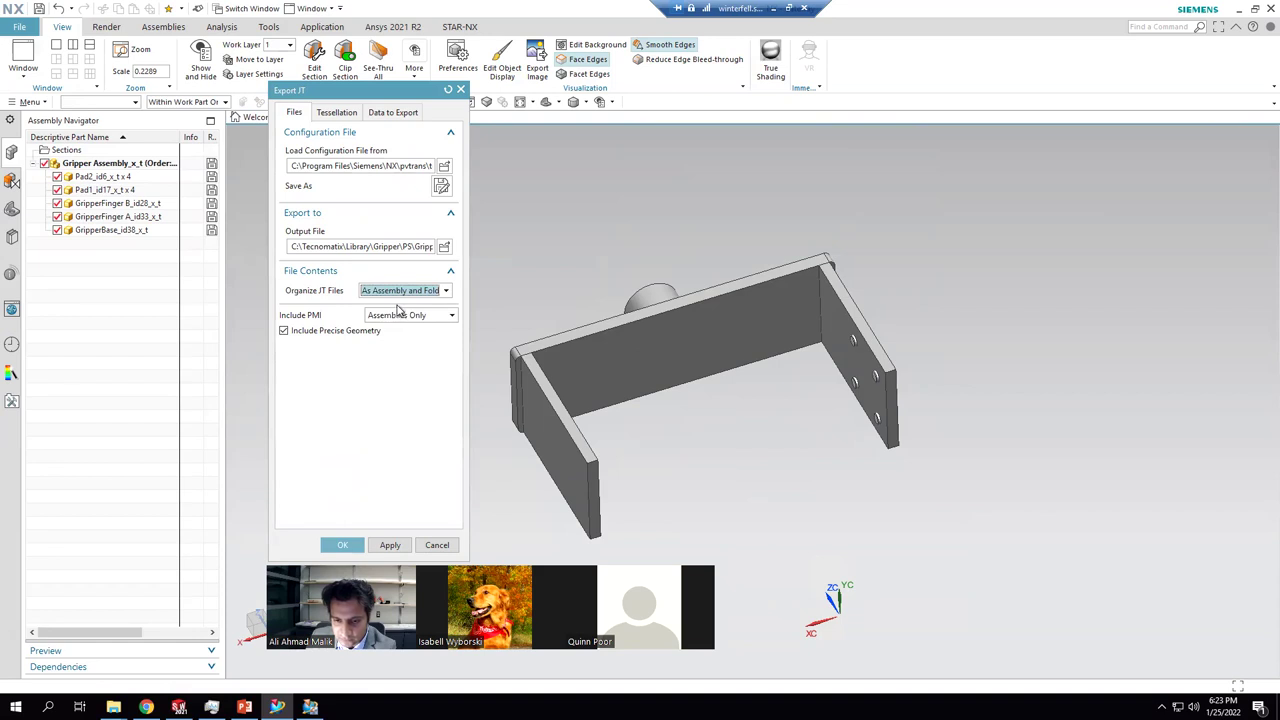
left_click(393, 318)
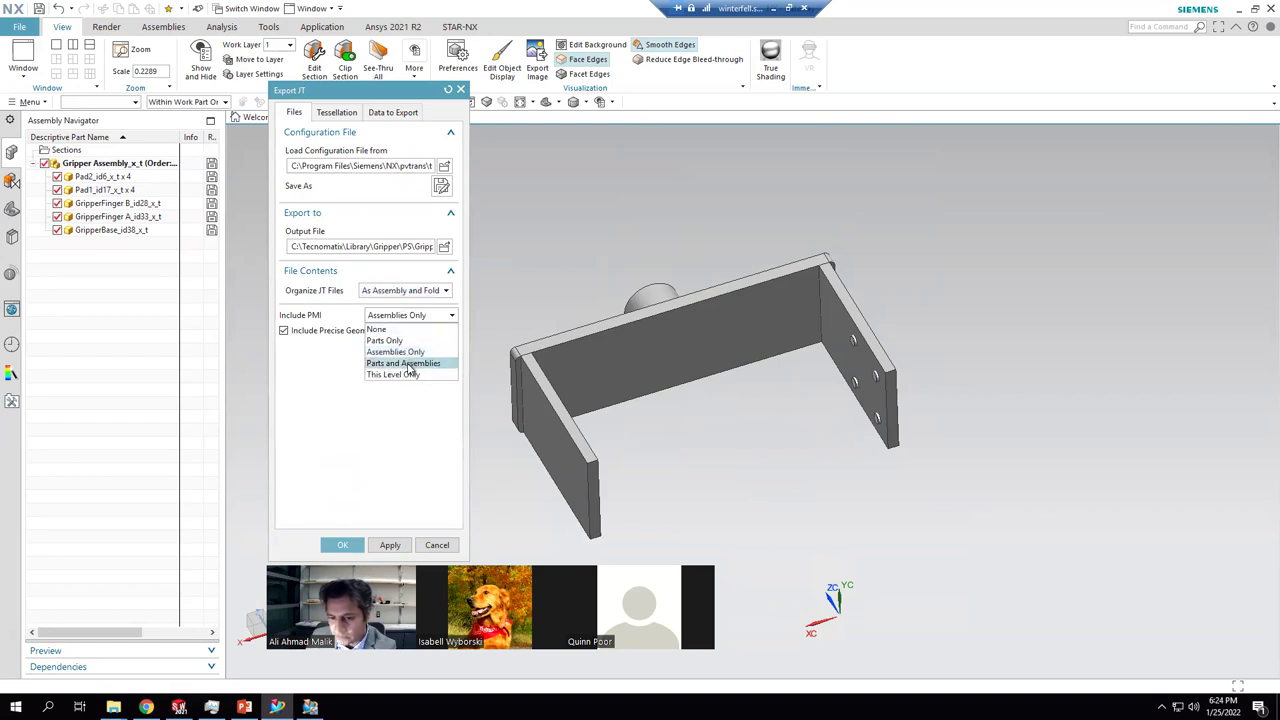
left_click(408, 368)
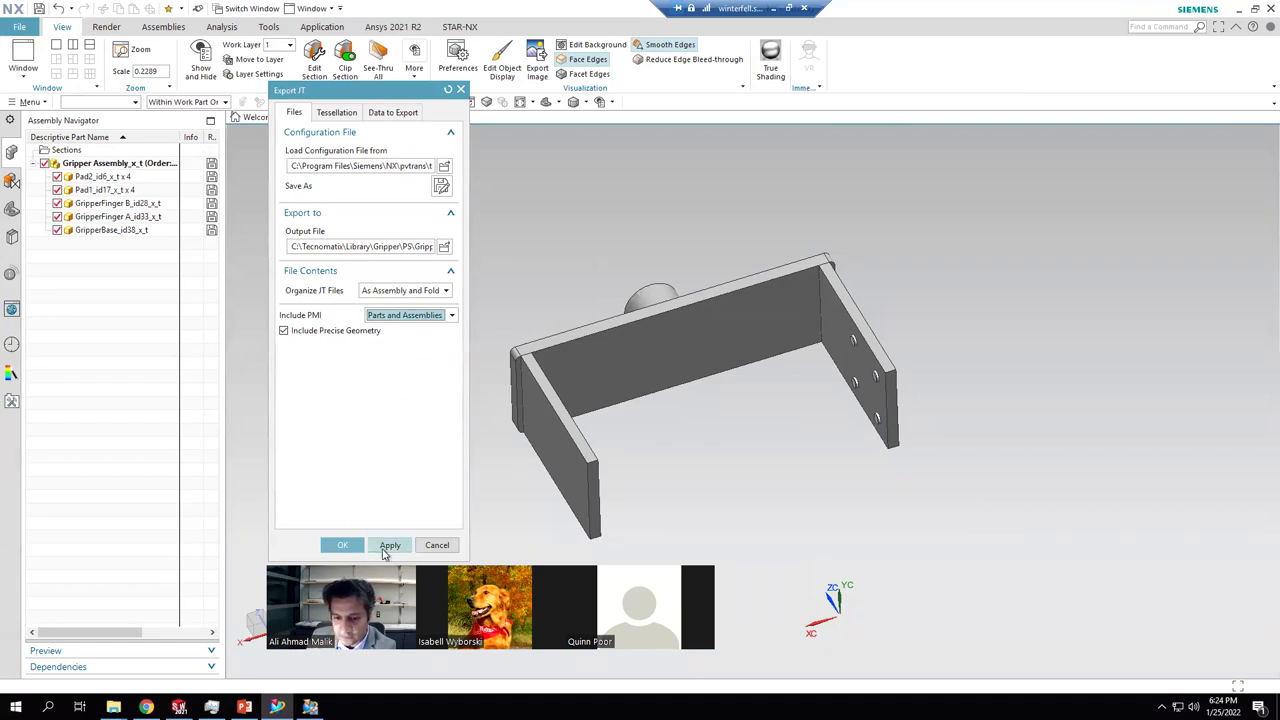
- Run the JT export, then switch to Process Simulate and set the modeling scope to the Gripper resource
left_click(390, 545)
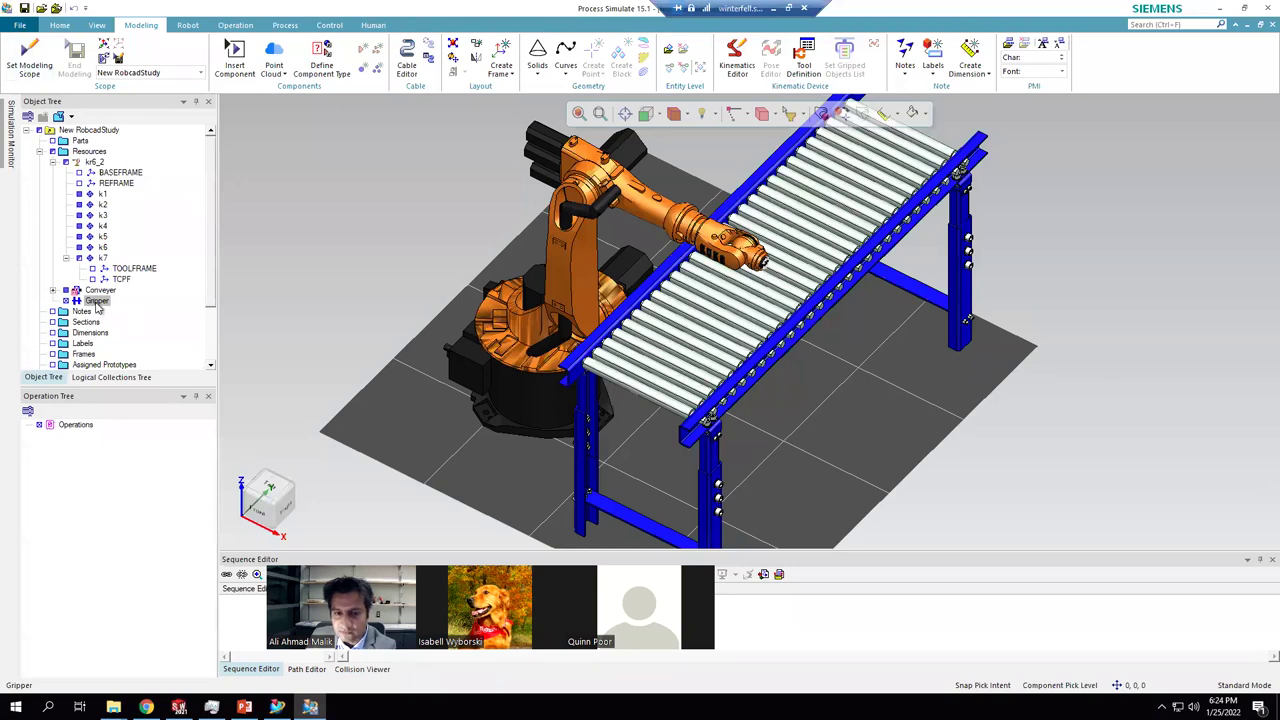
left_click(96, 302)
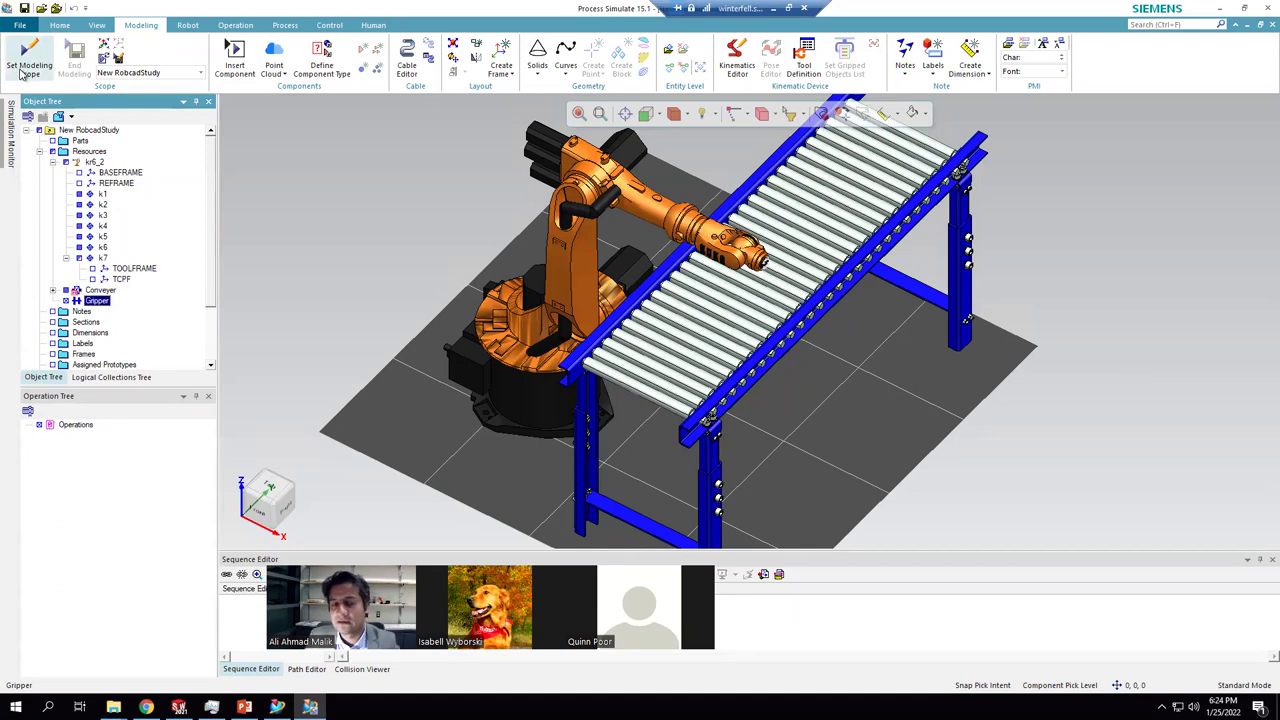
left_click(21, 74)
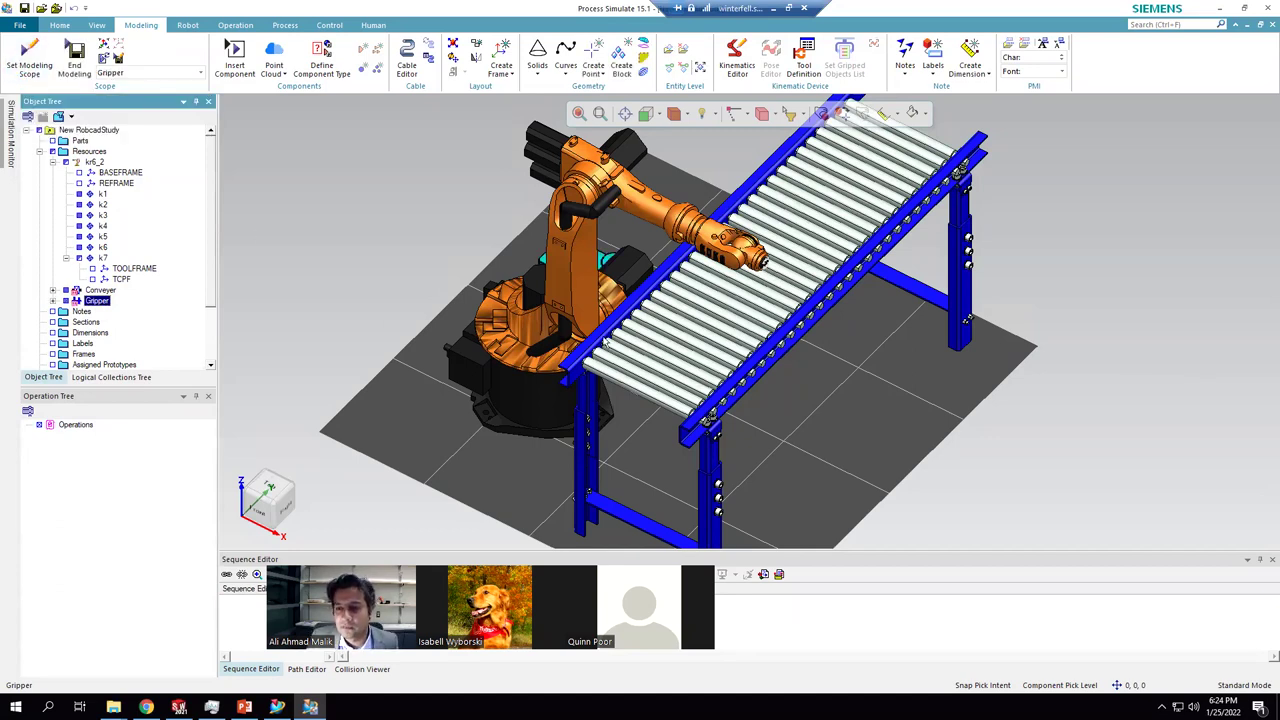
- Move the gripper about 1088 mm along the Y axis, clear of the robot and past the conveyor's end
middle_click_drag(525, 268, 843, 318)
left_click(843, 318)
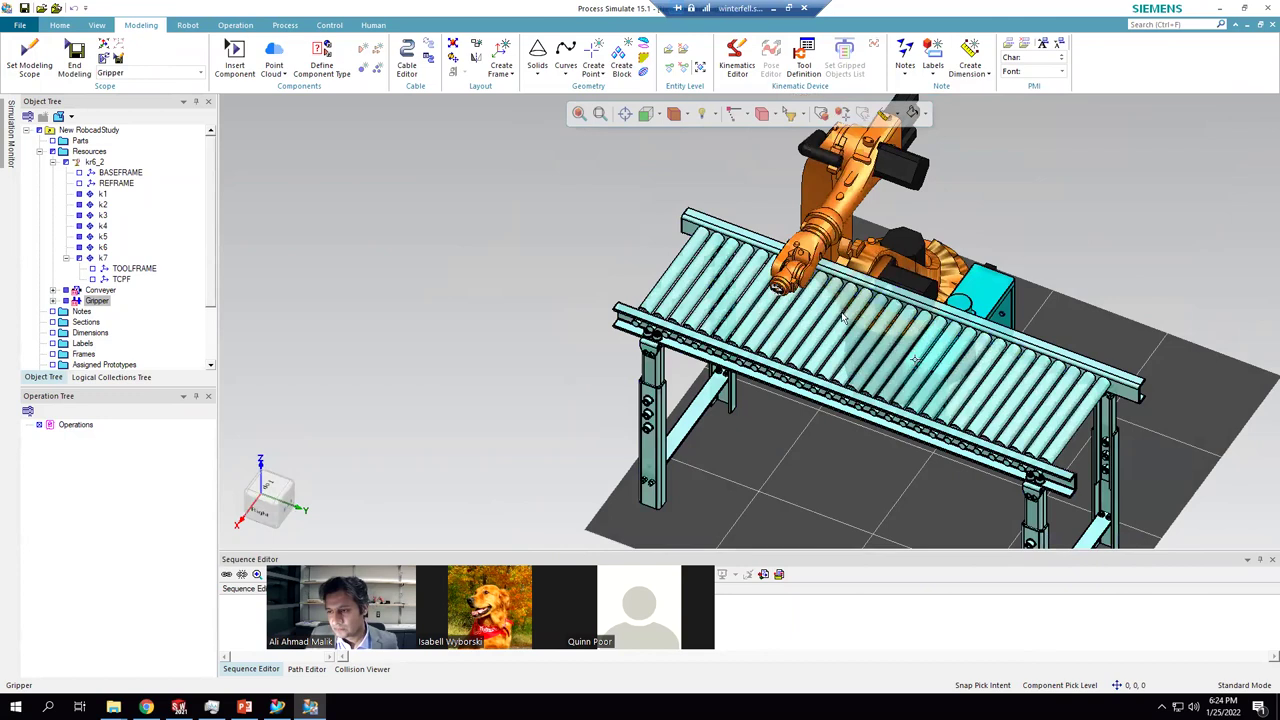
right_click(990, 292)
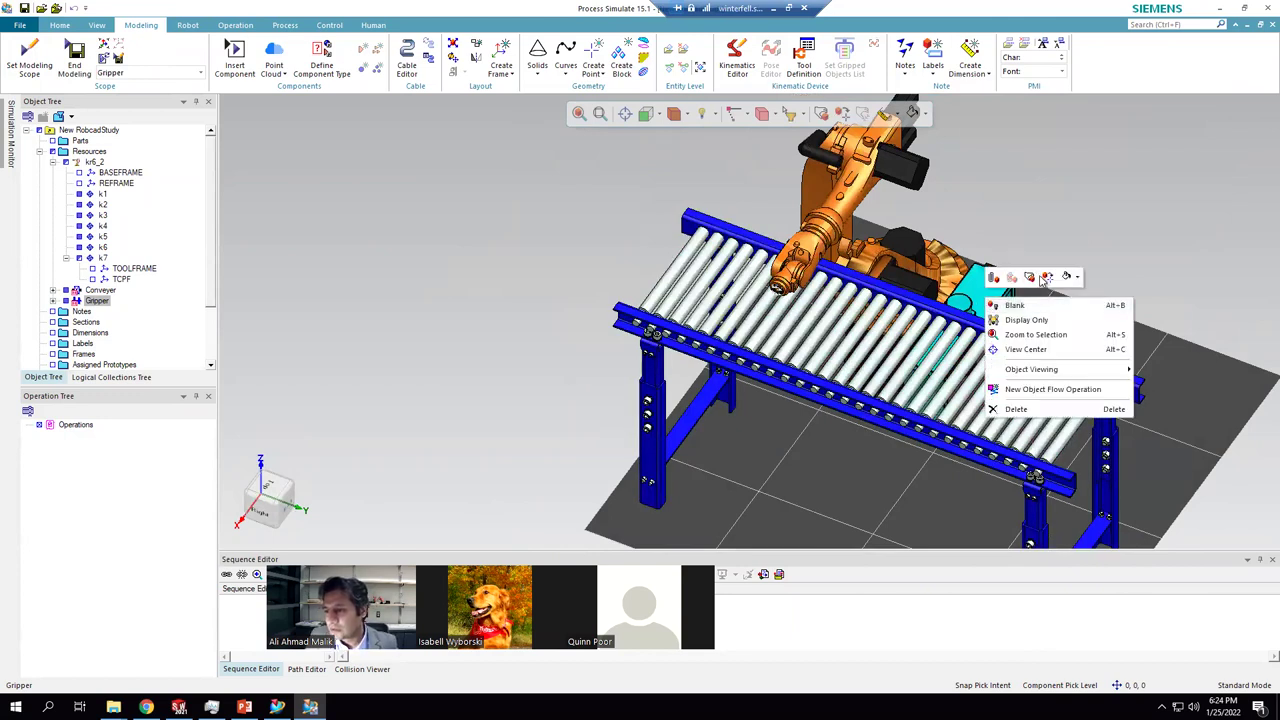
left_click(1030, 278)
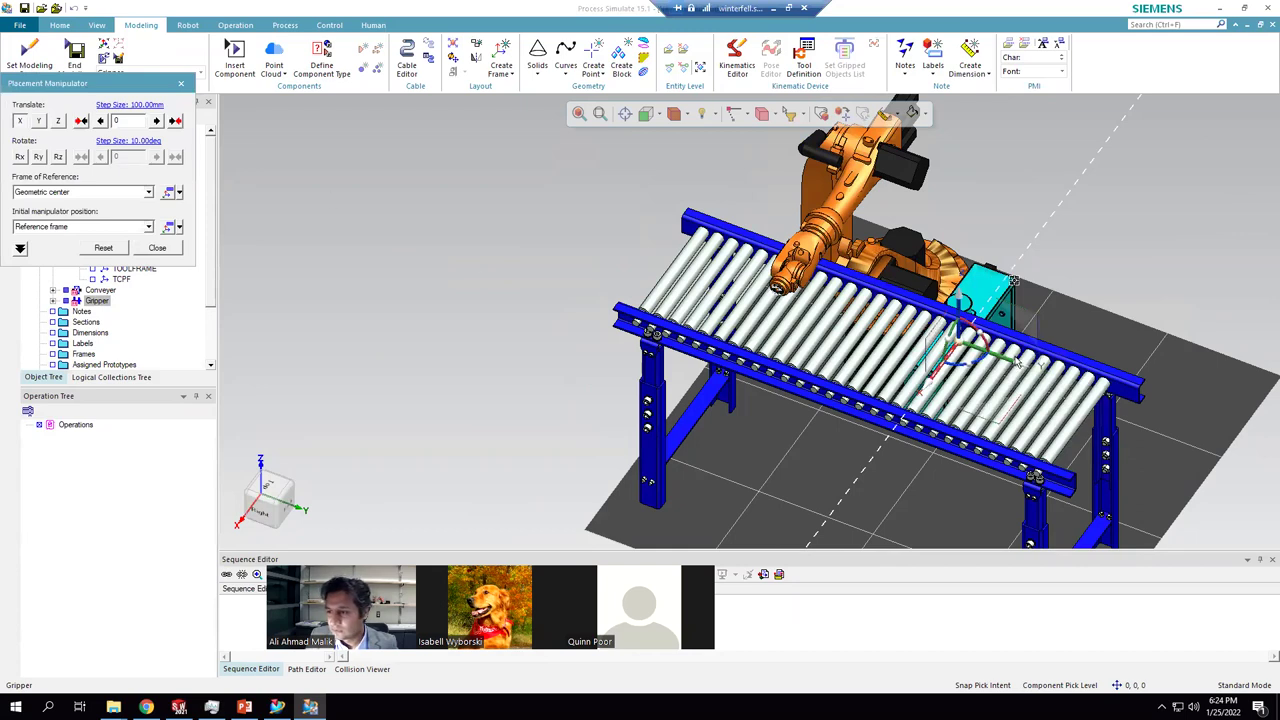
left_click_drag(1018, 368, 1265, 450)
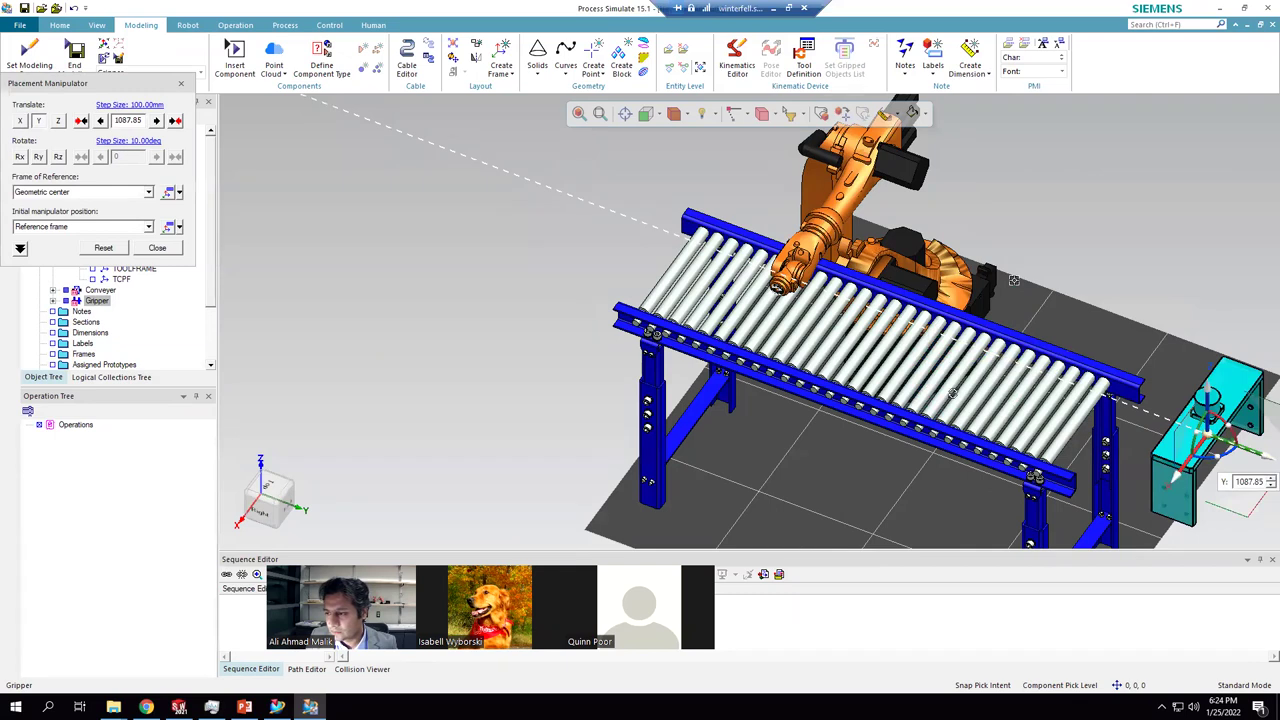
- Rotate the gripper 90 degrees about the X axis around its geometric center and close the Placement Manipulator
middle_click_drag(955, 392, 935, 397)
middle_click_drag(980, 268, 1006, 336)
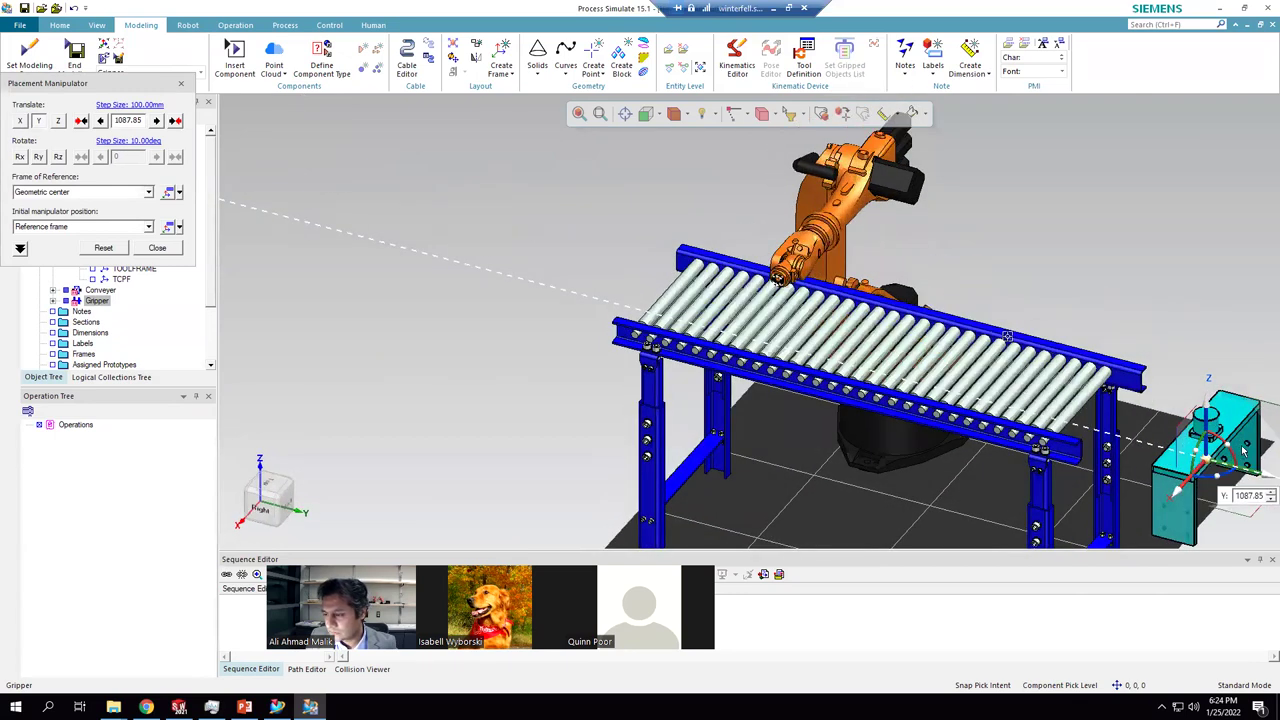
left_click_drag(1232, 476, 750, 320)
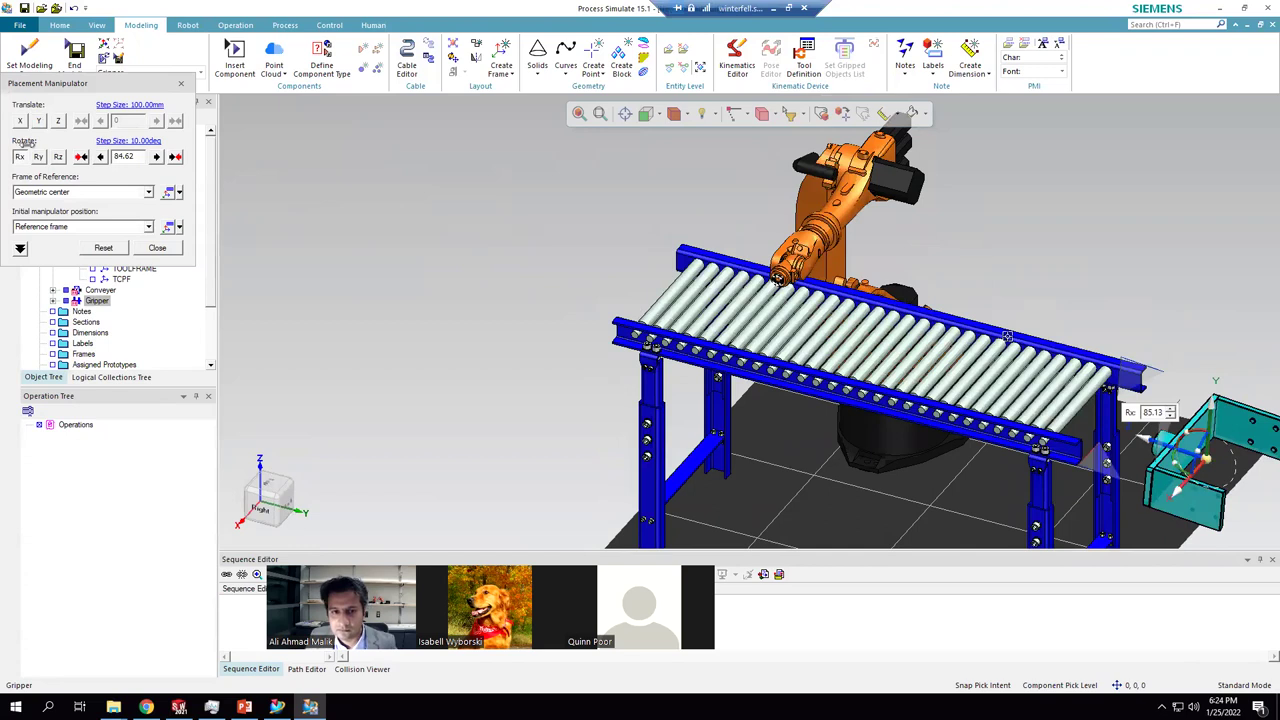
double_click(134, 161)
type("90")
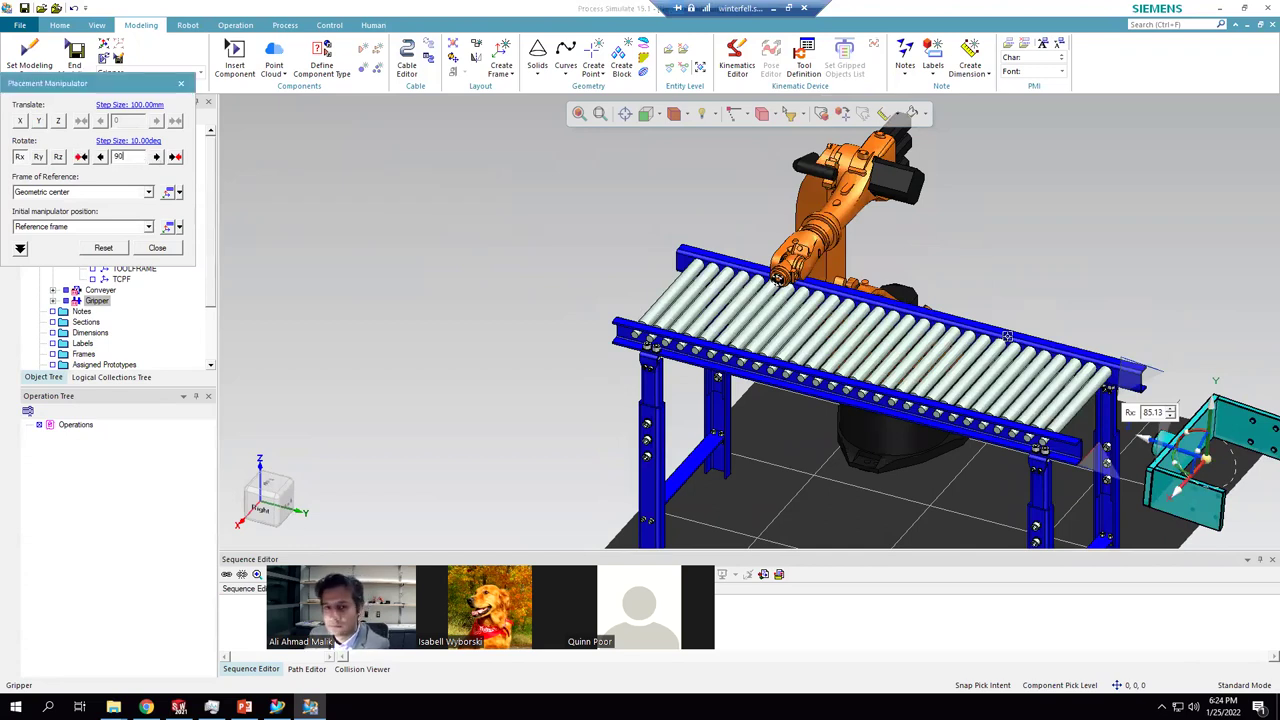
key("Return")
scroll(1266, 490, "up", 2)
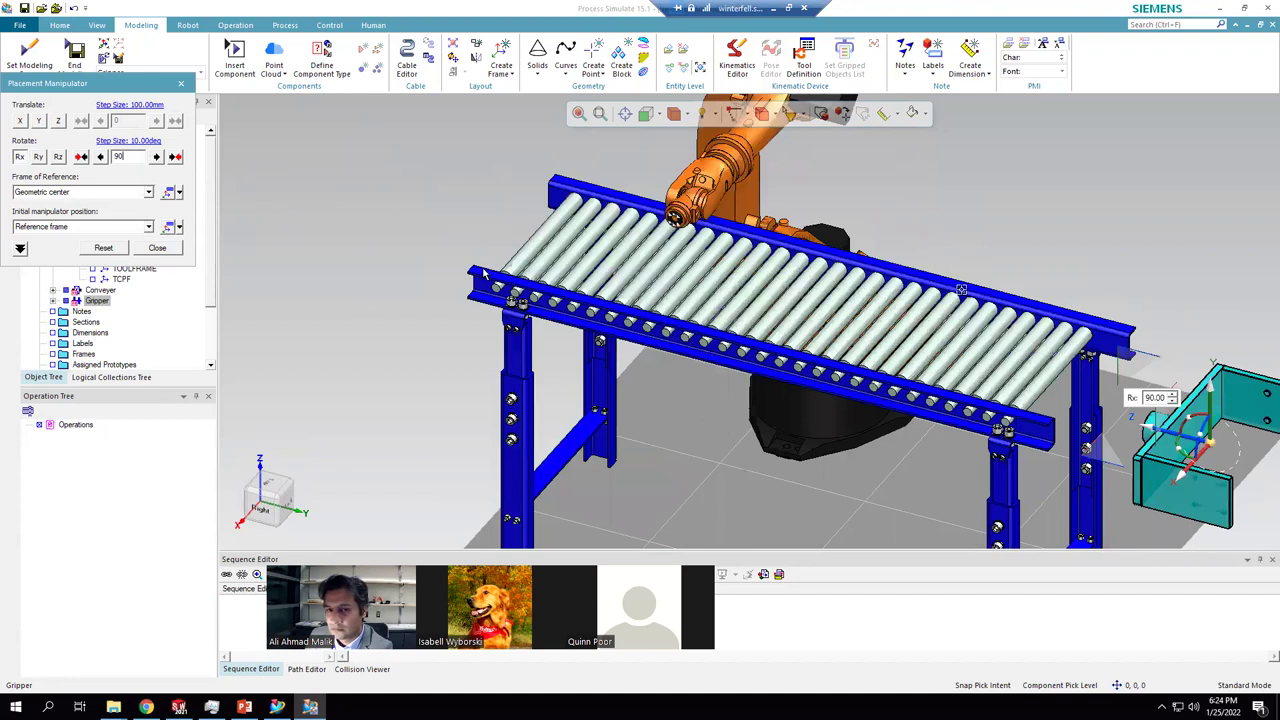
left_click(157, 247)
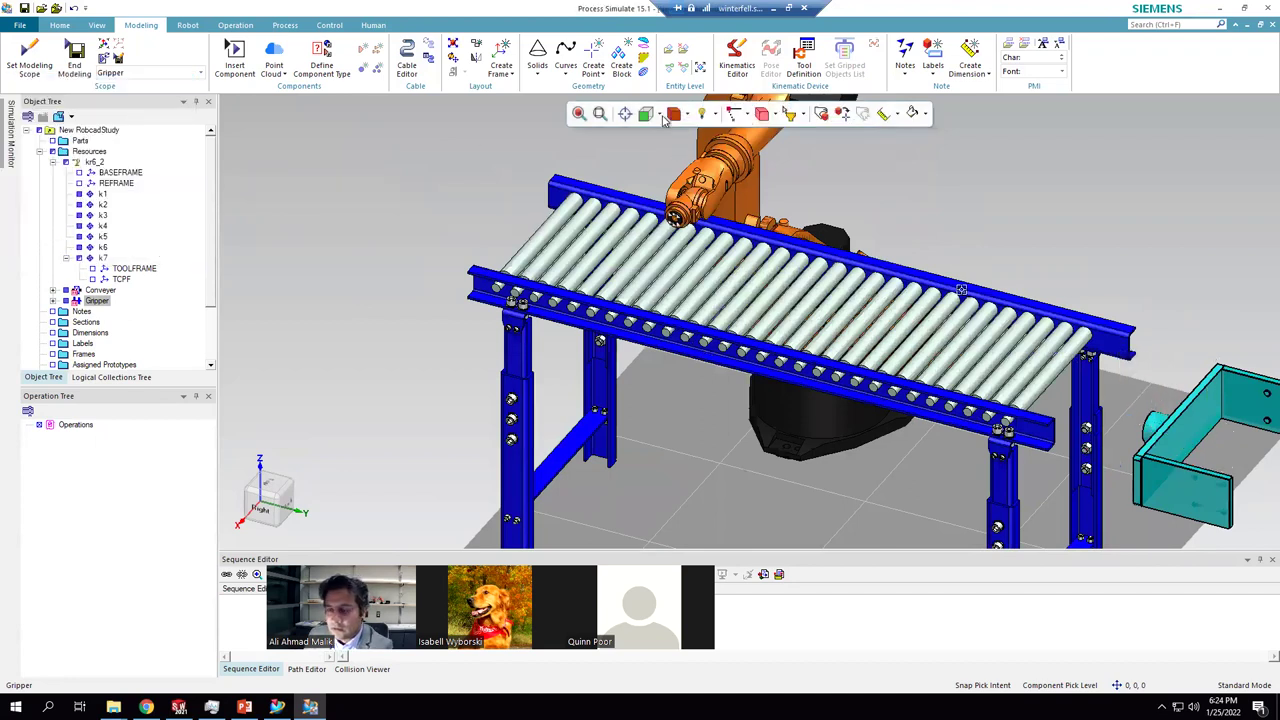
left_click(659, 117)
middle_click_drag(940, 303, 937, 277)
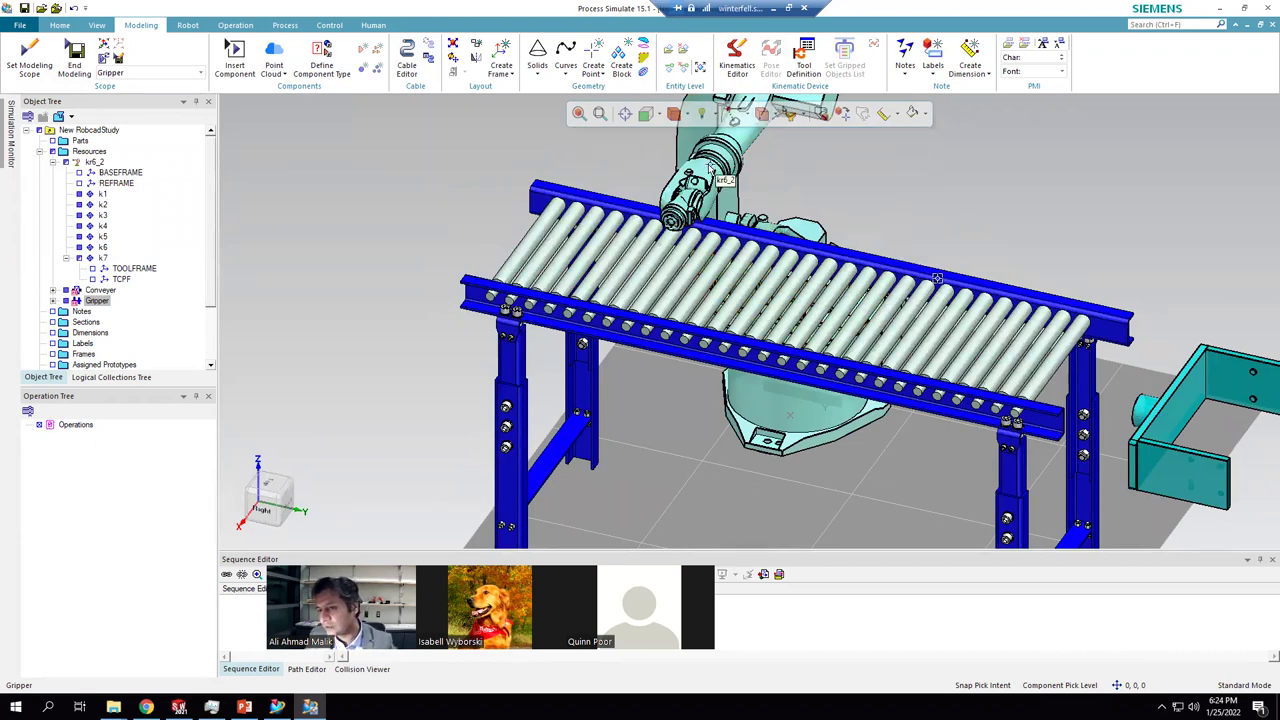
left_click(766, 175)
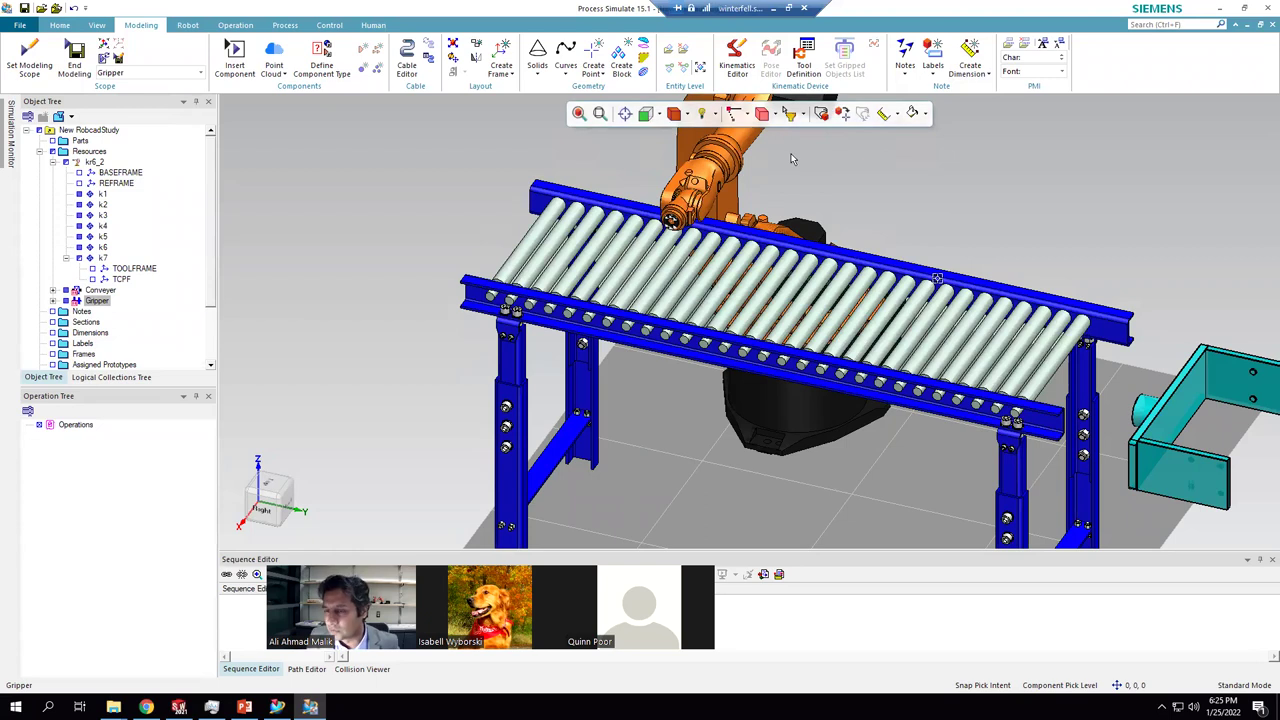
left_click(1090, 362)
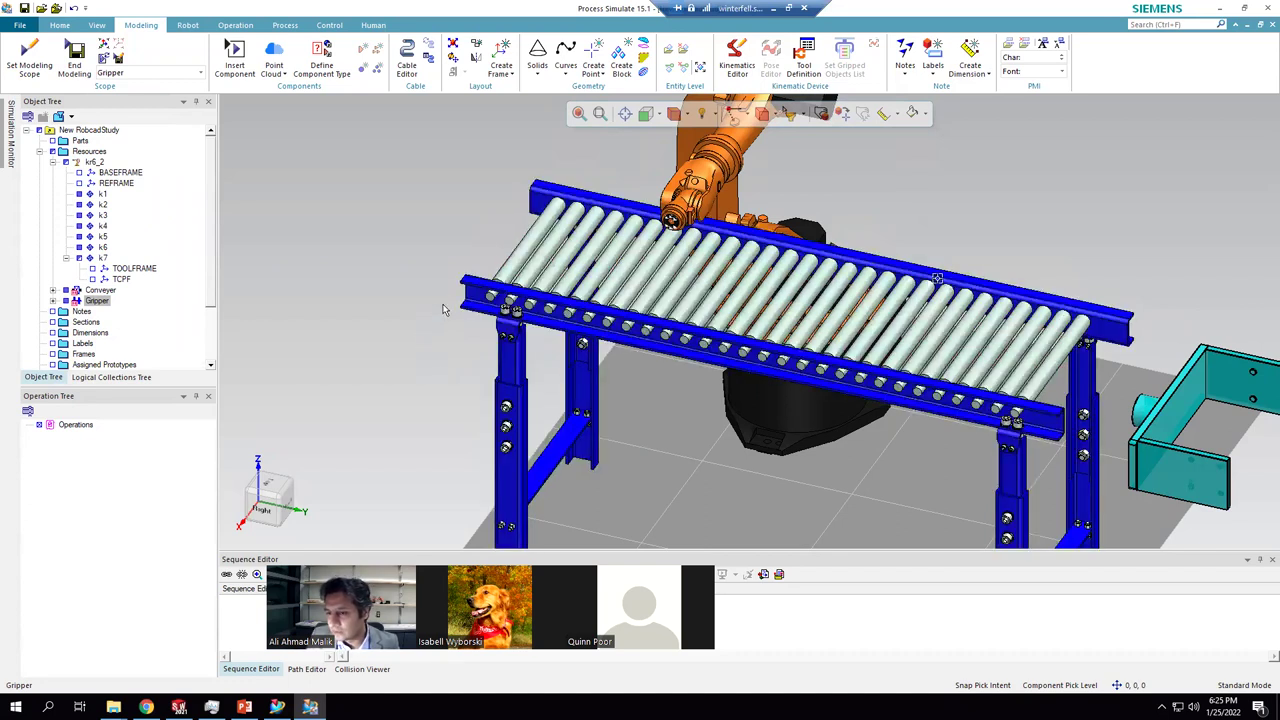
scroll(761, 403, "down", 3)
scroll(976, 416, "up", 4)
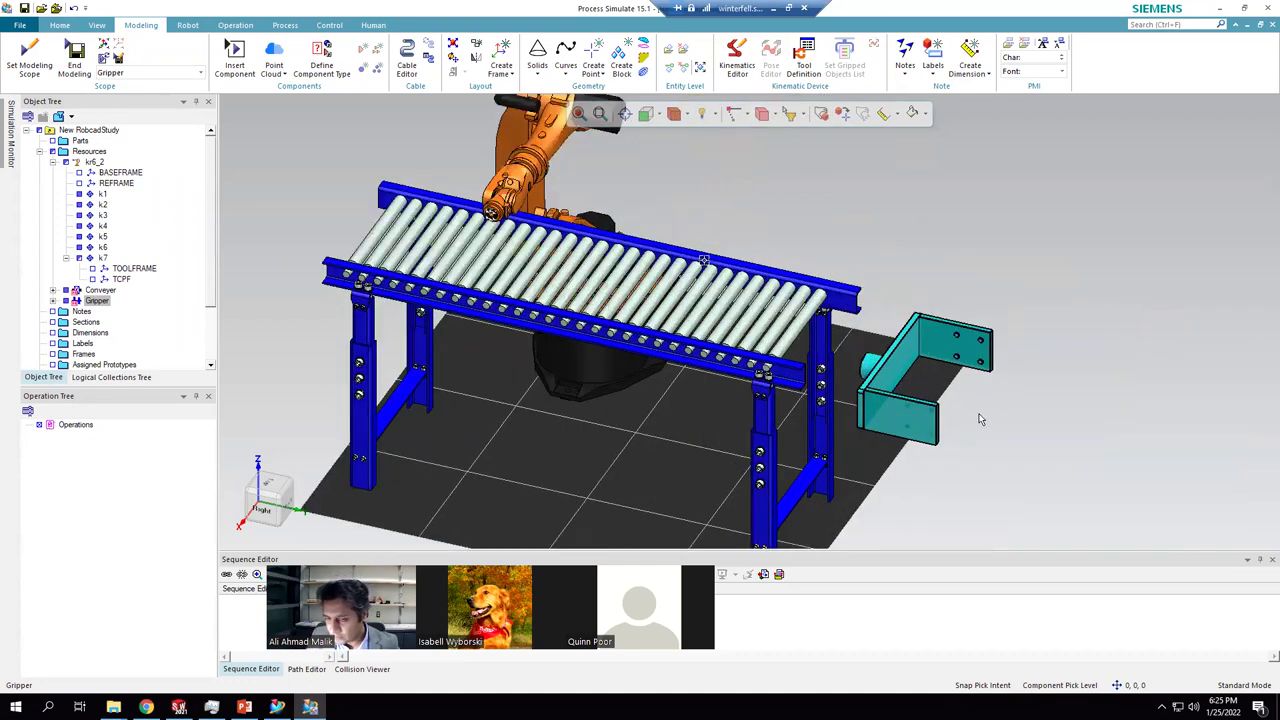
scroll(918, 347, "up", 2)
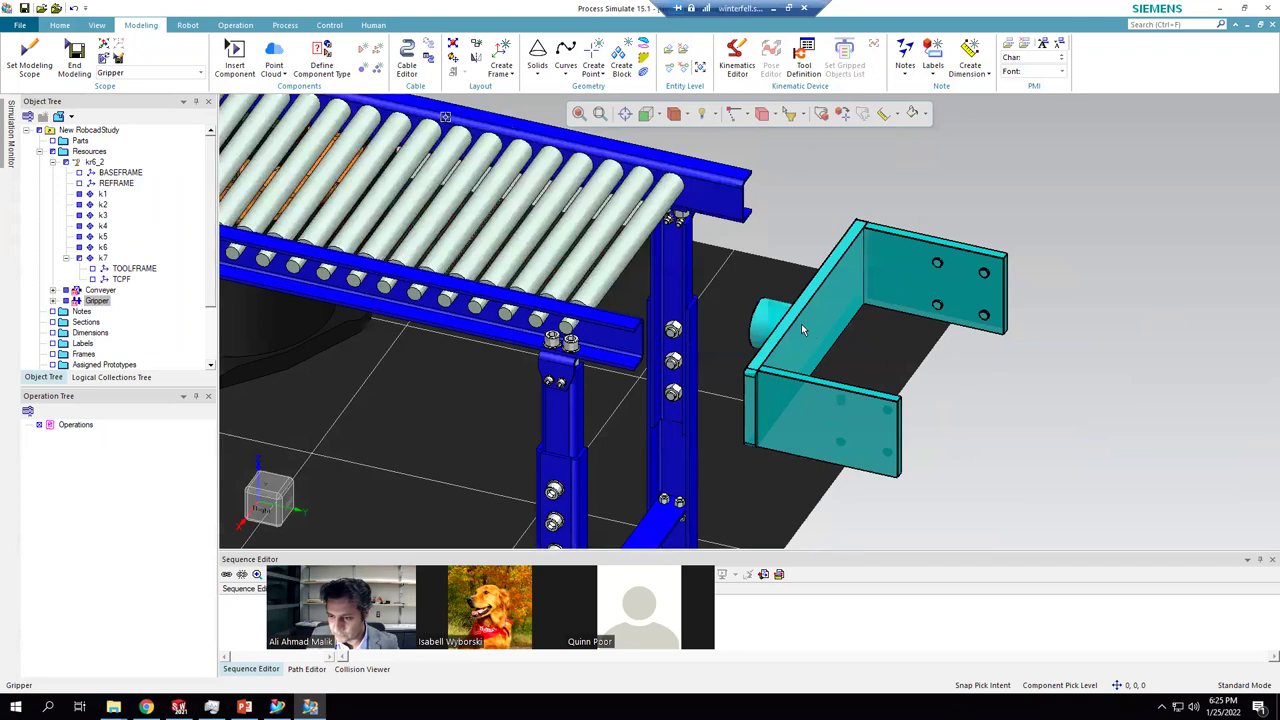
left_click(738, 66)
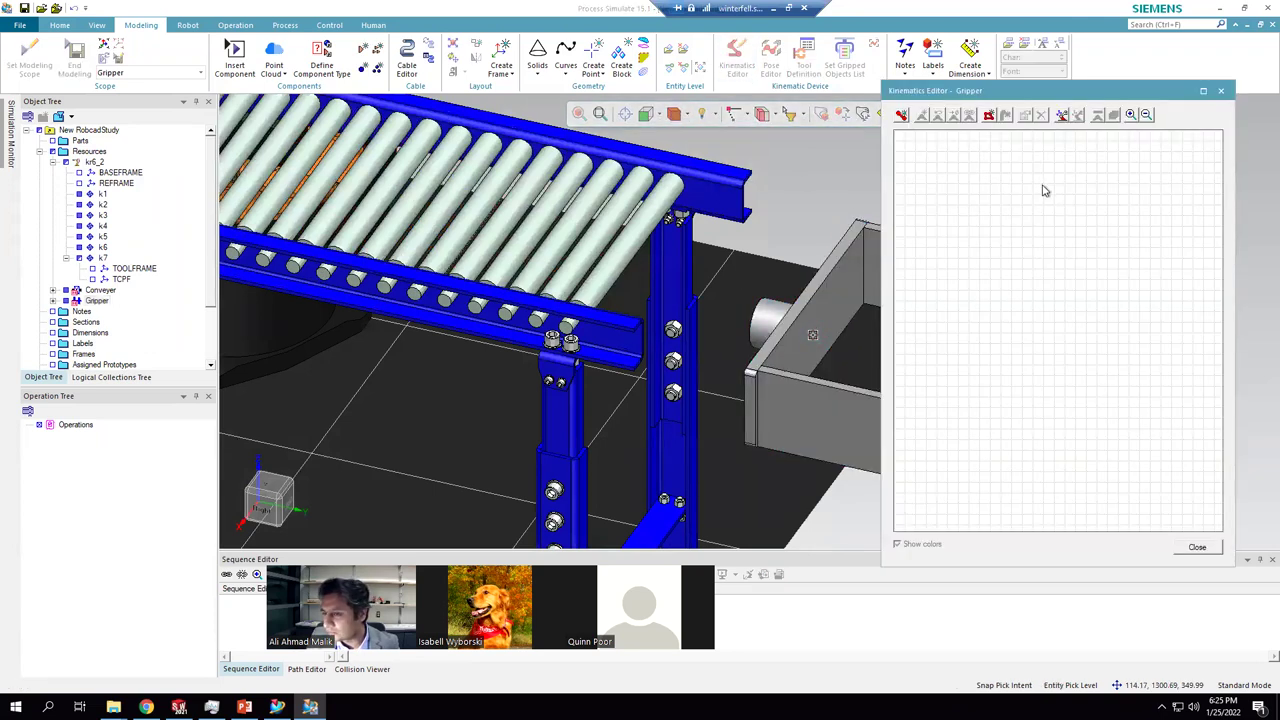
left_click(1220, 91)
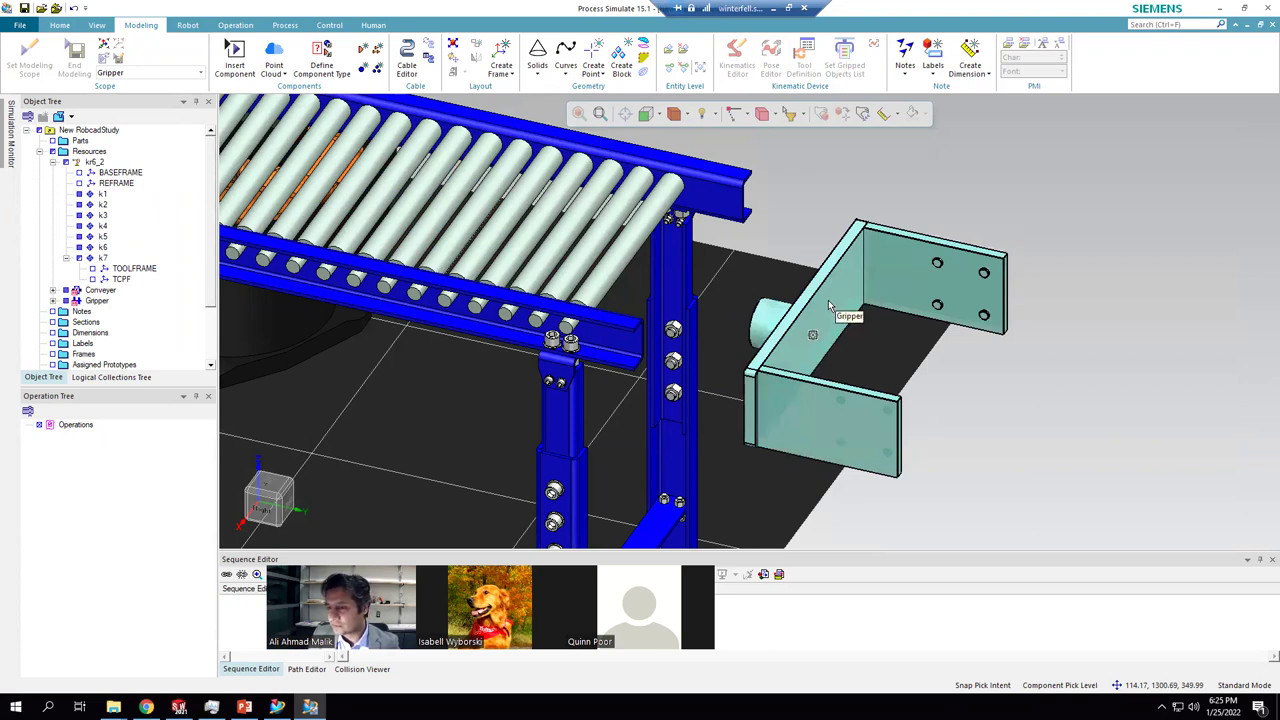
- Open the Kinematics Editor for the gripper with its base and fingers in view
scroll(1110, 380, "up", 2)
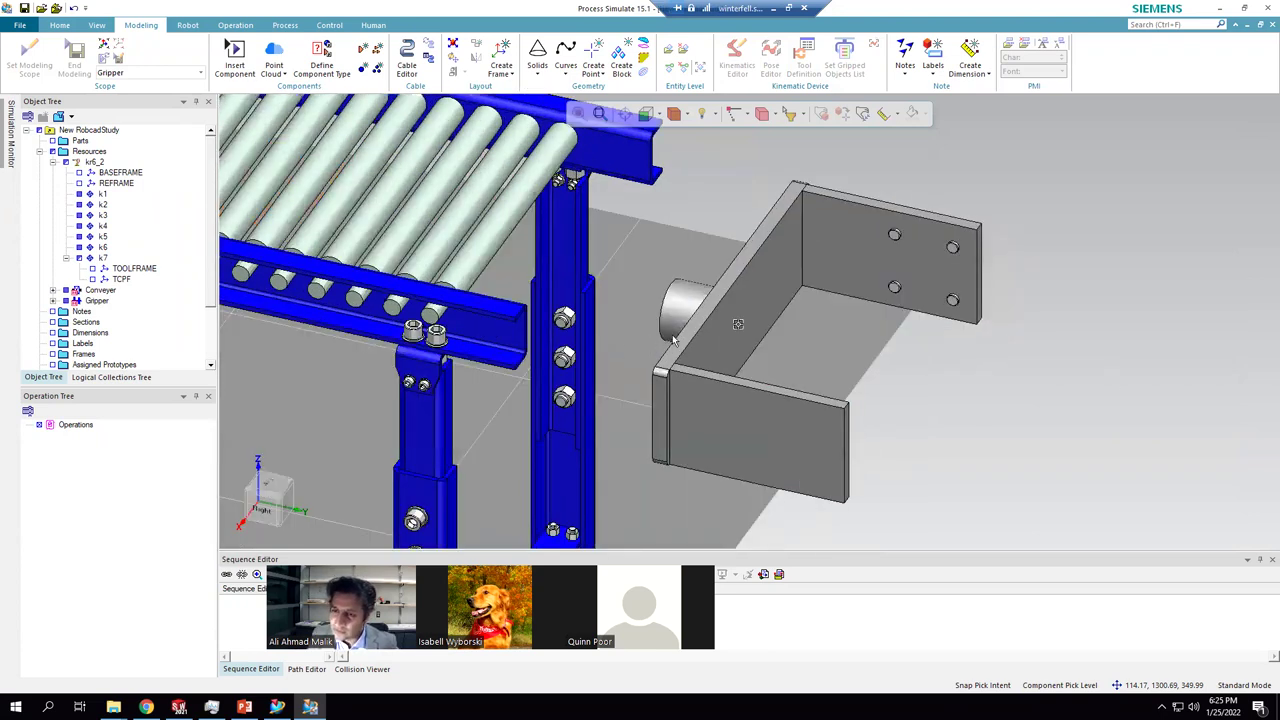
middle_click_drag(672, 340, 651, 340)
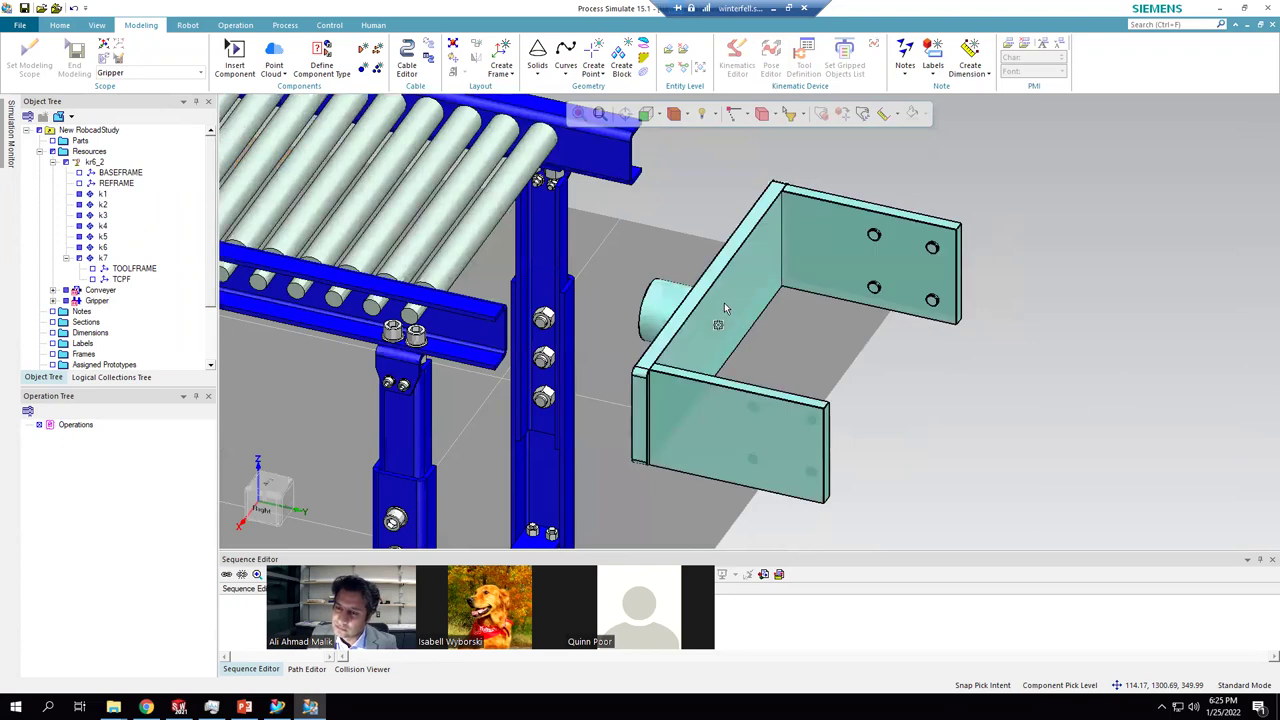
left_click(725, 306)
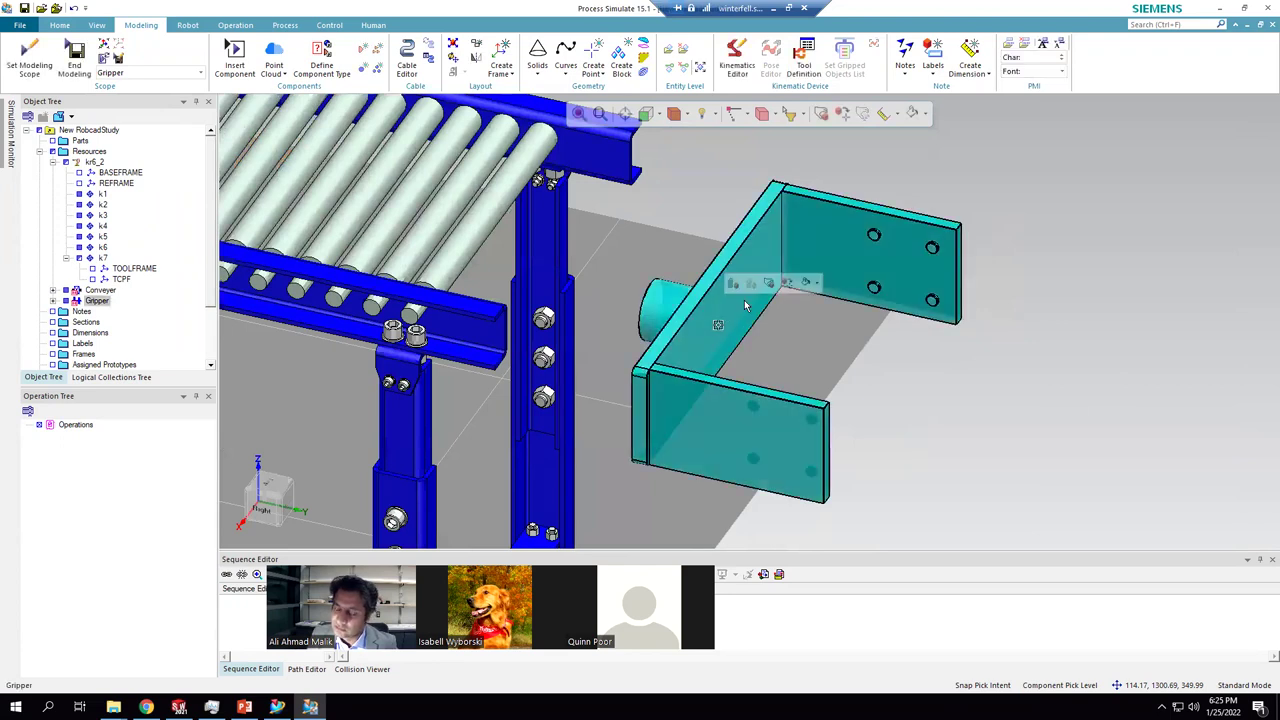
left_click(737, 70)
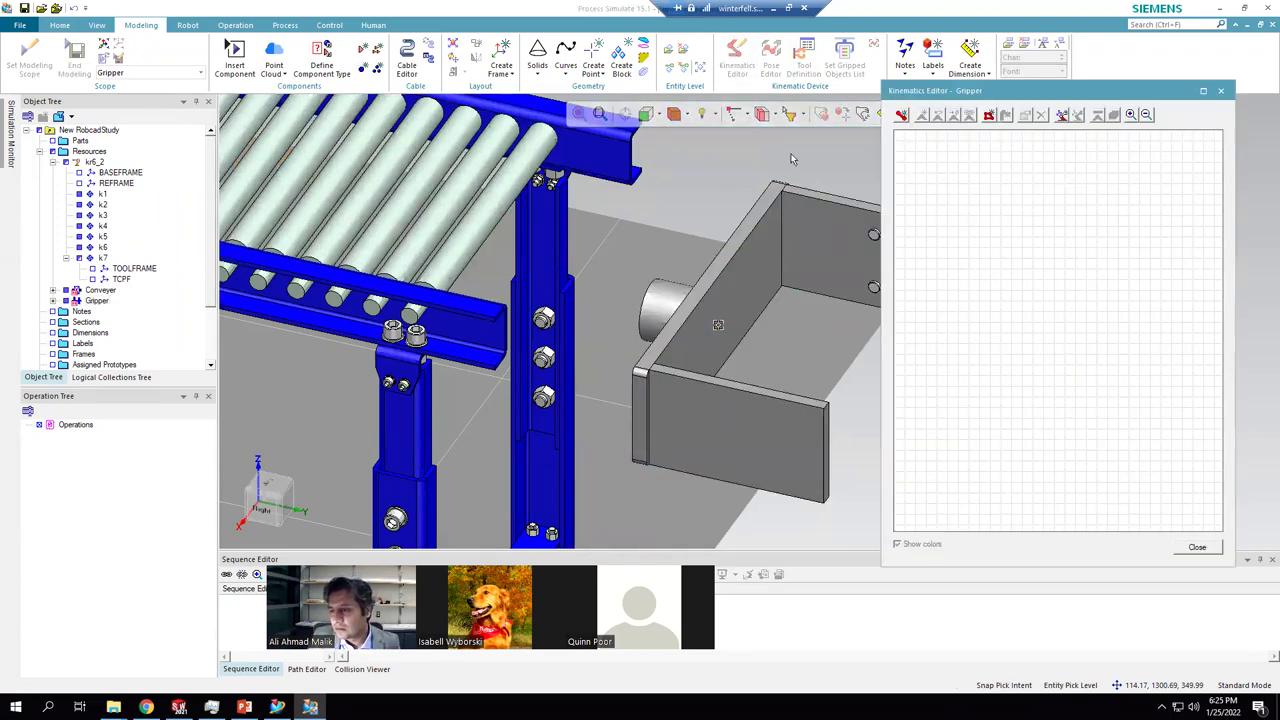
middle_click_drag(790, 158, 710, 302)
scroll(782, 326, "up", 2)
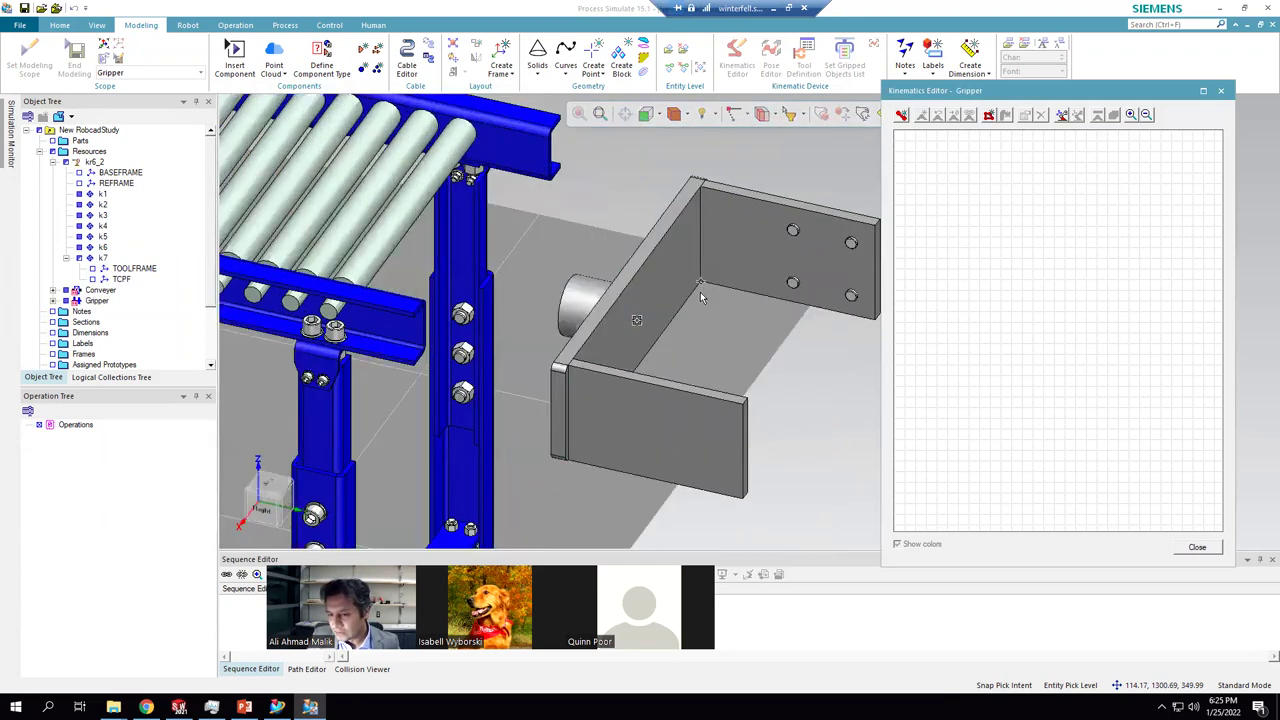
- Create a kinematic link containing the gripper base body
left_click(901, 116)
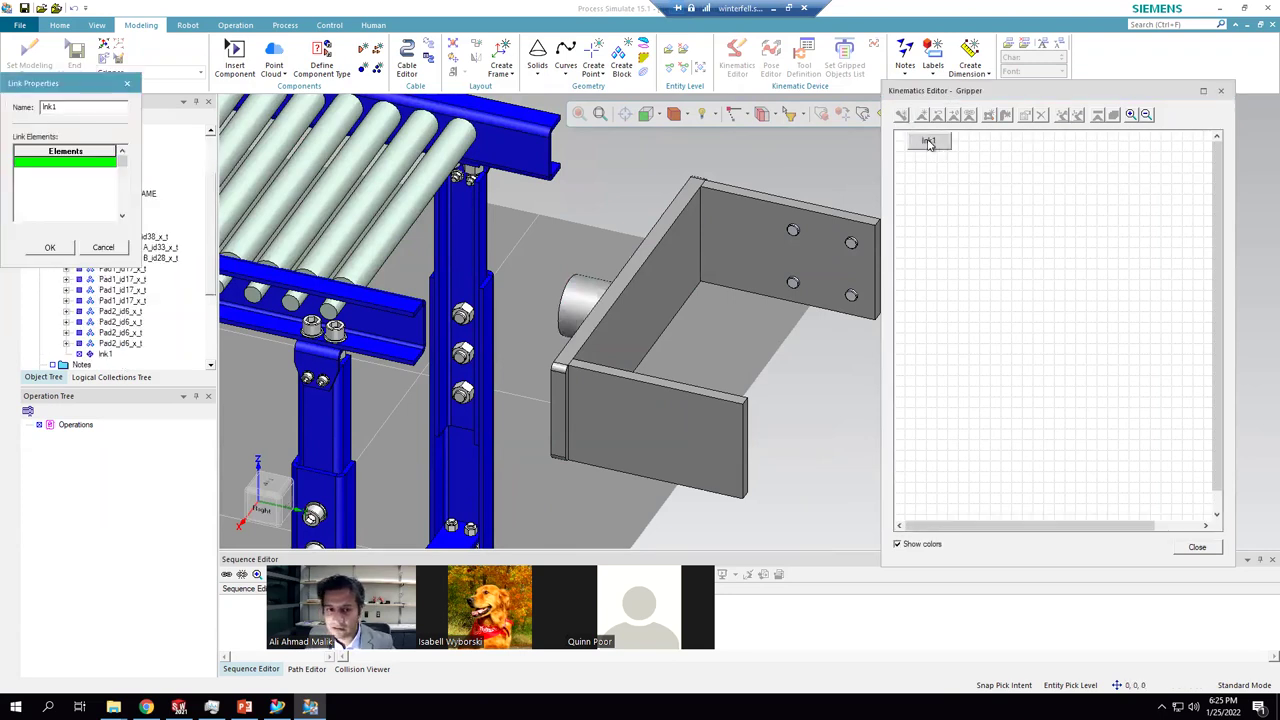
left_click_drag(70, 82, 456, 162)
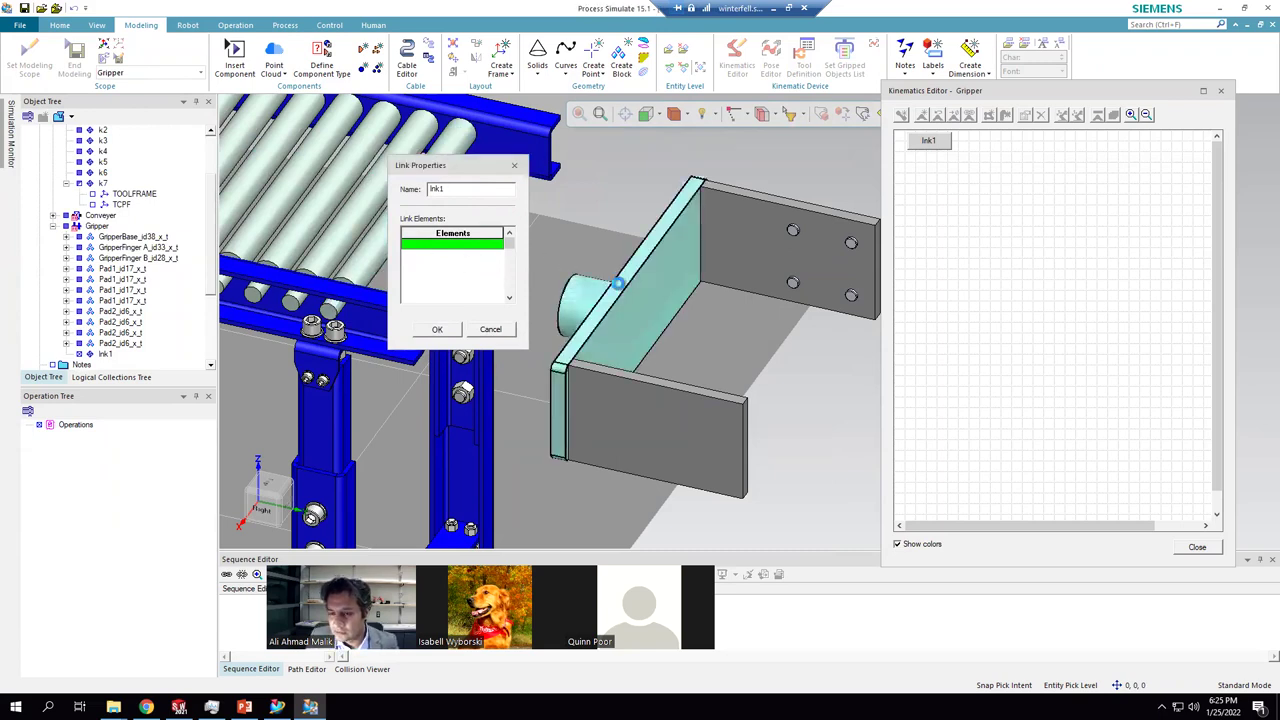
left_click(617, 281)
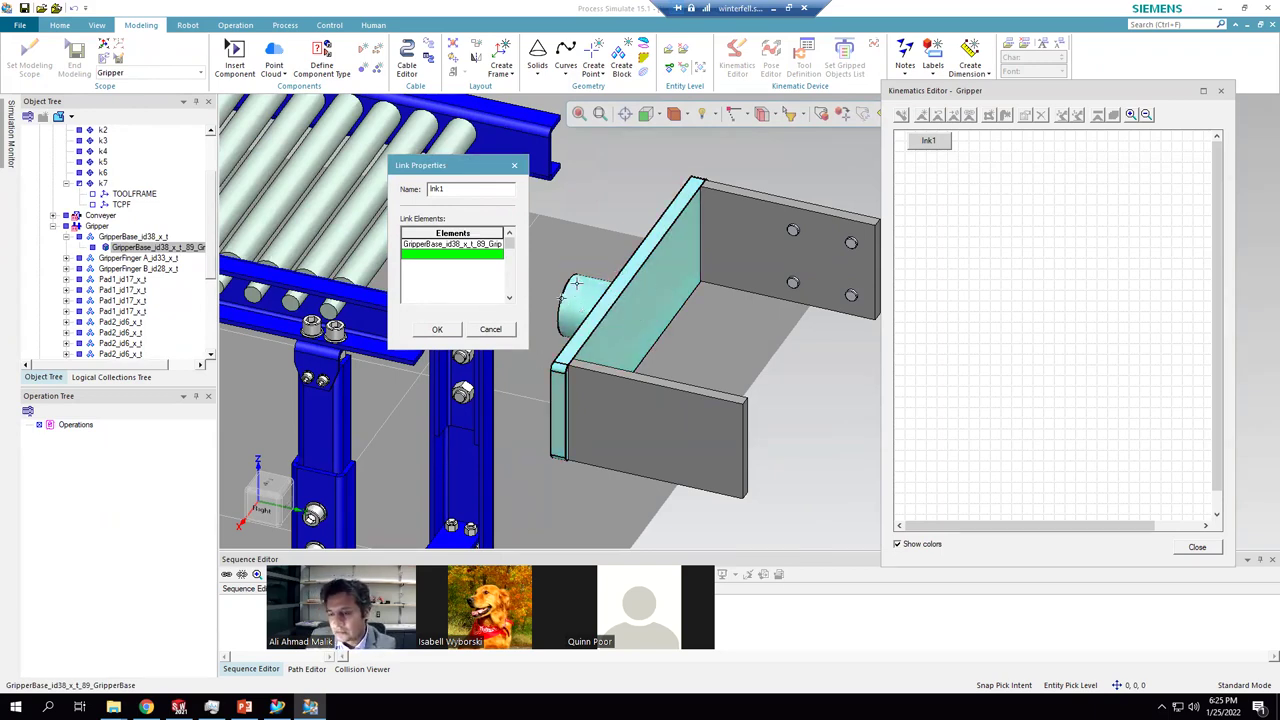
left_click(455, 332)
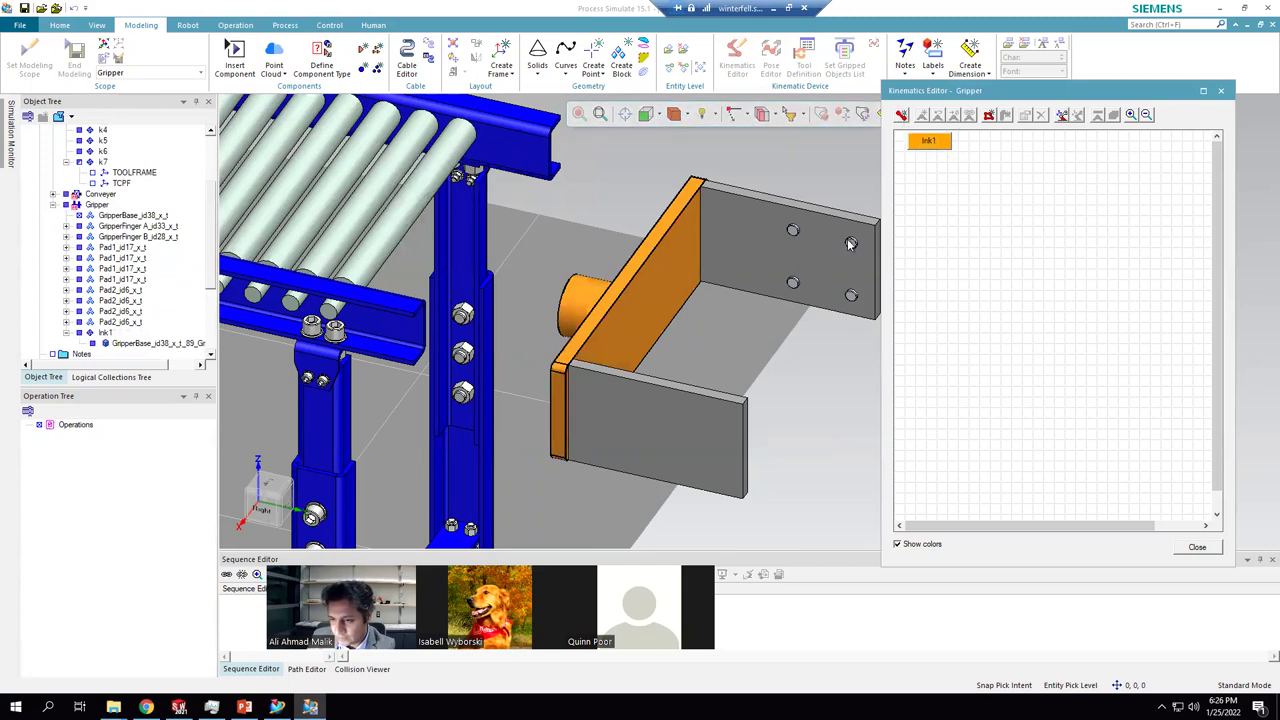
- Create a second kinematic link from GripperFinger A and its four Pad1 pads
left_click(900, 118)
middle_click_drag(627, 293, 766, 220)
left_click(767, 218)
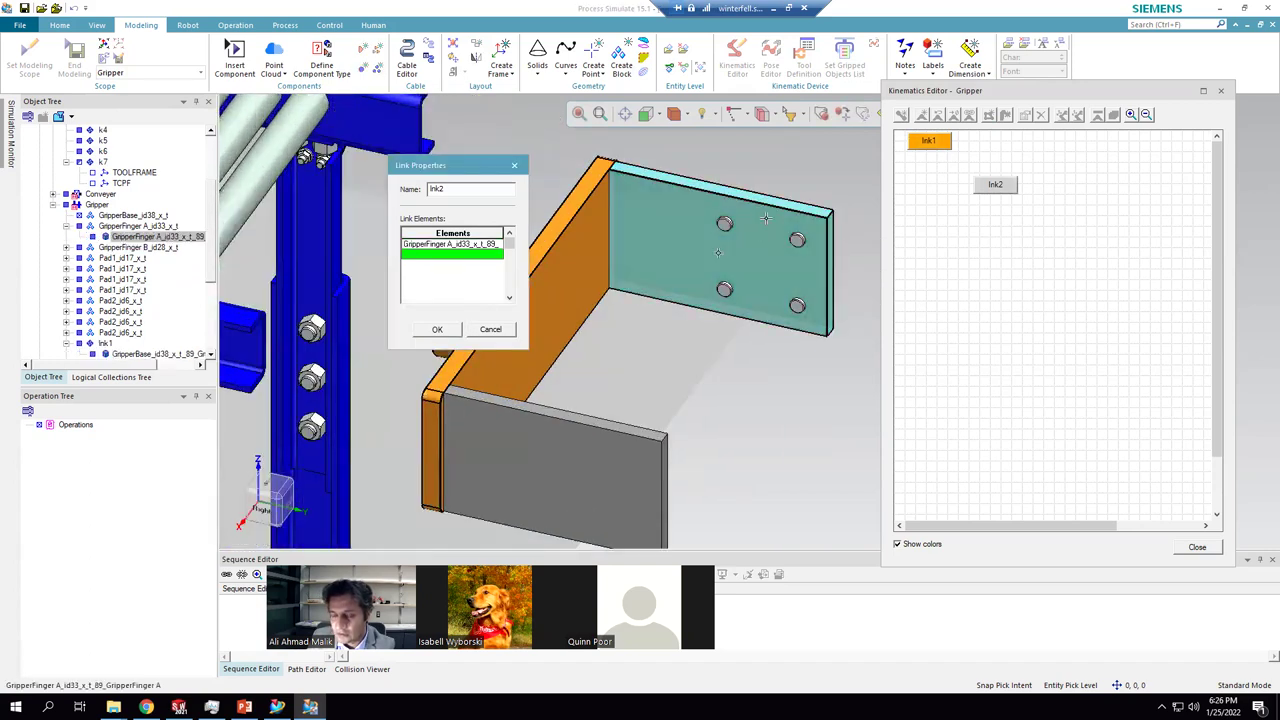
scroll(748, 232, "up", 2)
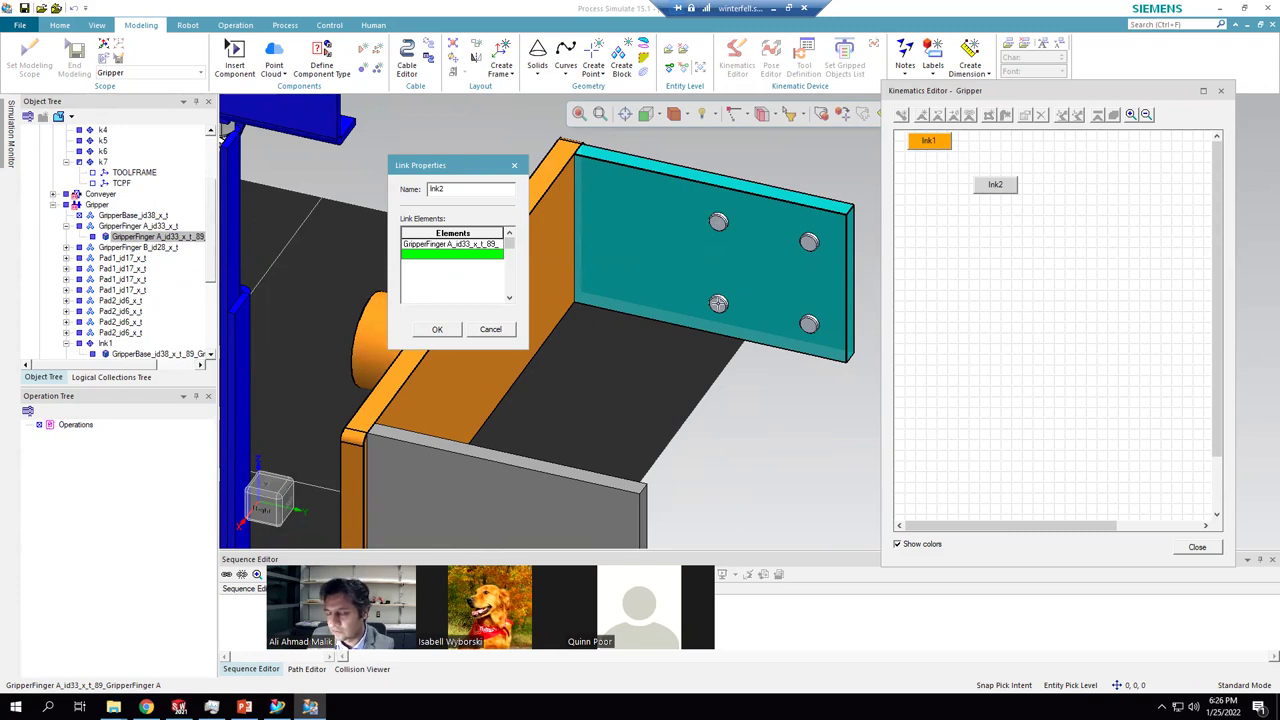
left_click(808, 242)
left_click(800, 321)
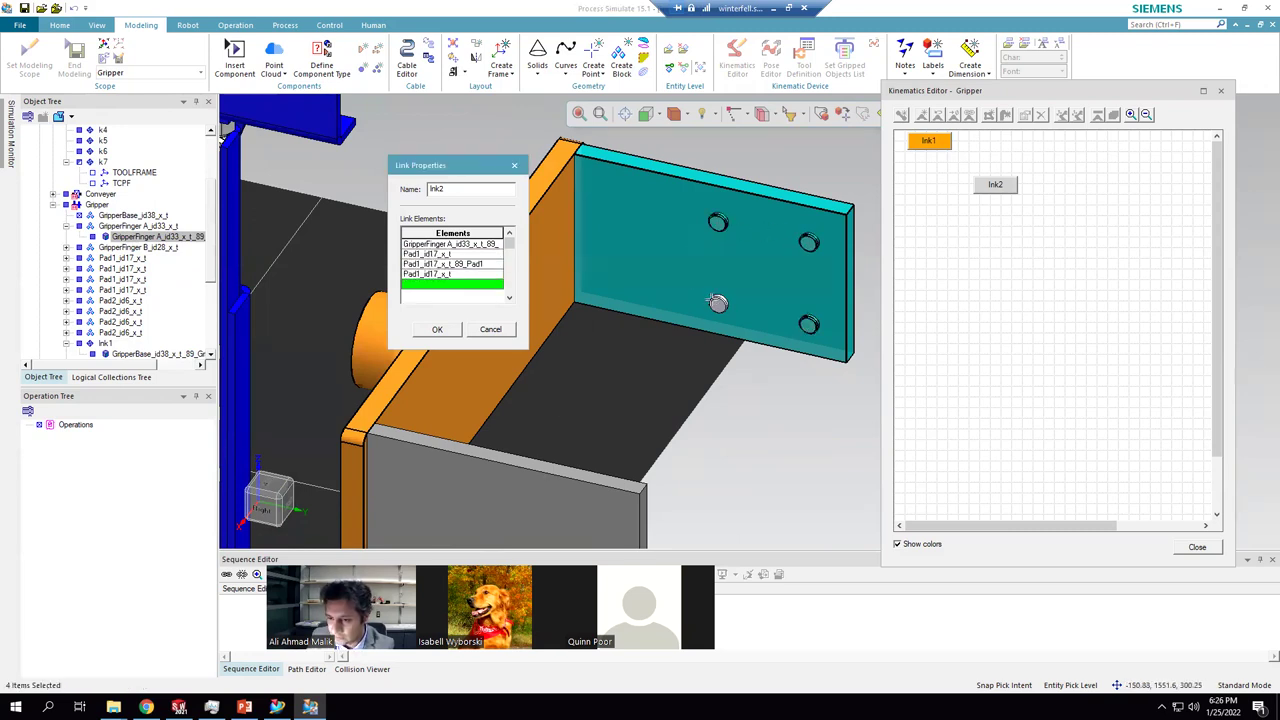
left_click(718, 304)
left_click(439, 330)
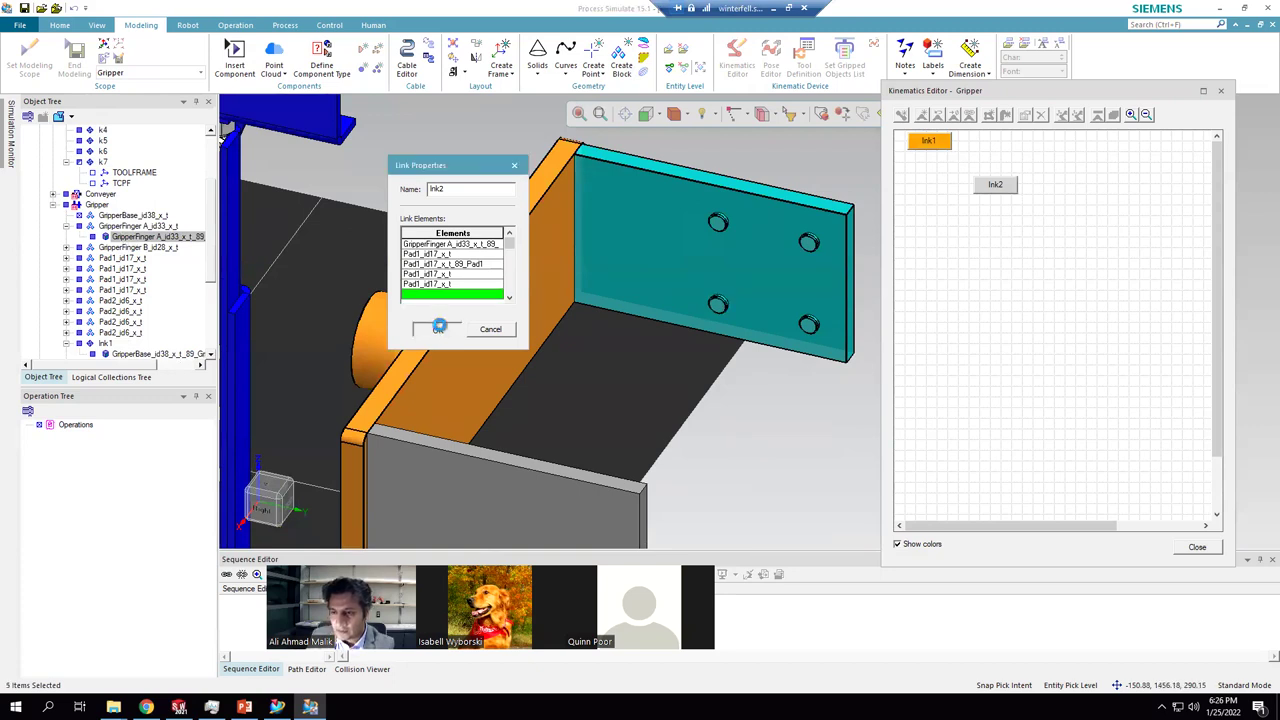
- Orbit and zoom the view to face GripperFinger B and its four pads
scroll(556, 285, "down", 5)
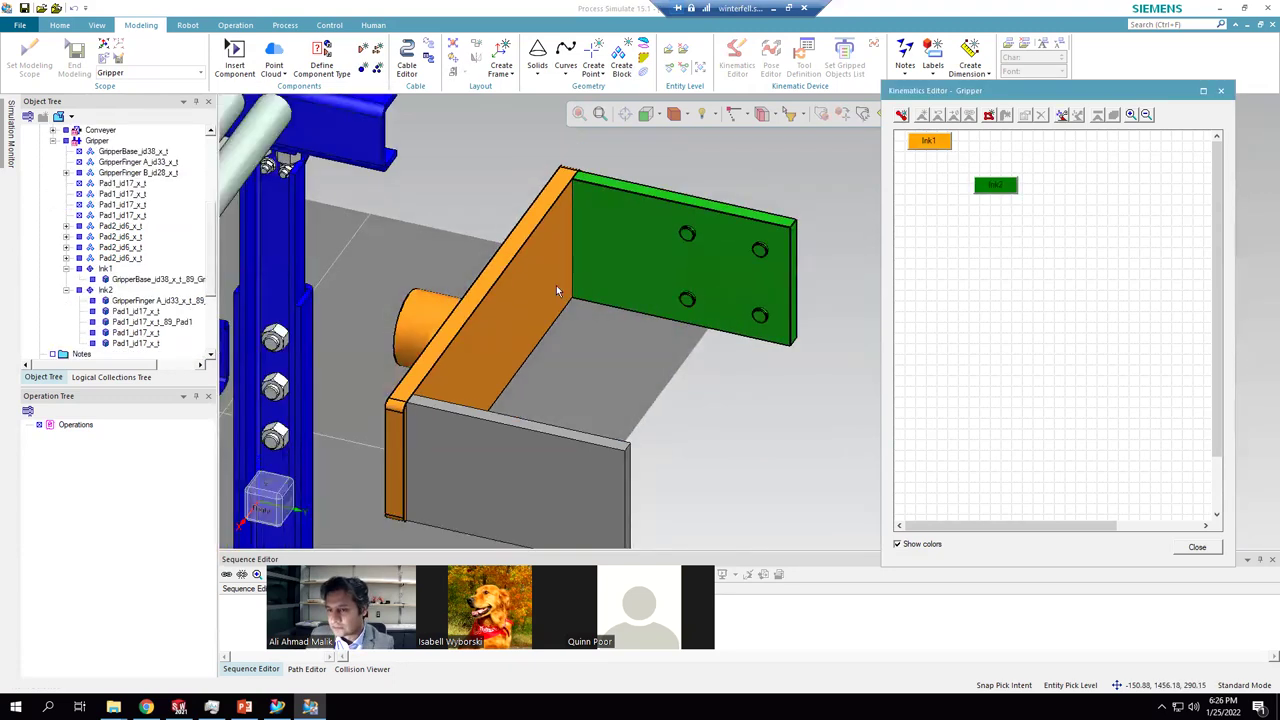
middle_click_drag(548, 287, 1038, 303)
scroll(577, 445, "down", 5)
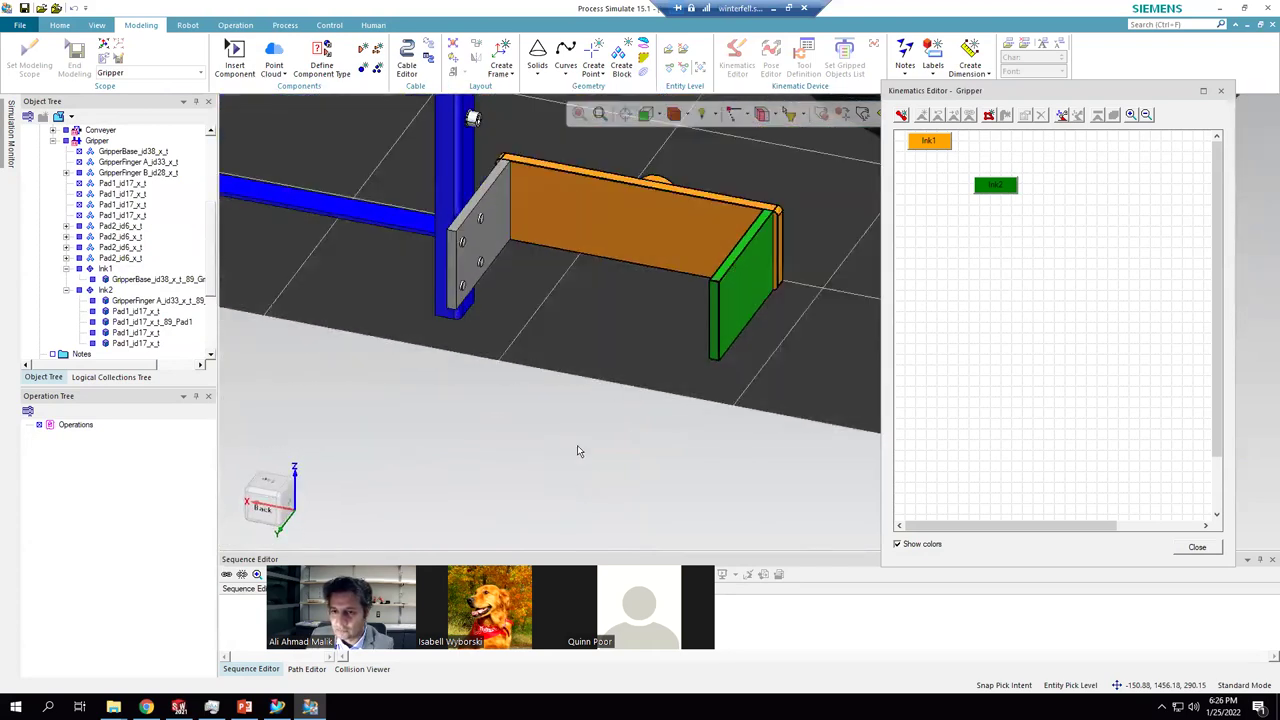
scroll(612, 270, "up", 8)
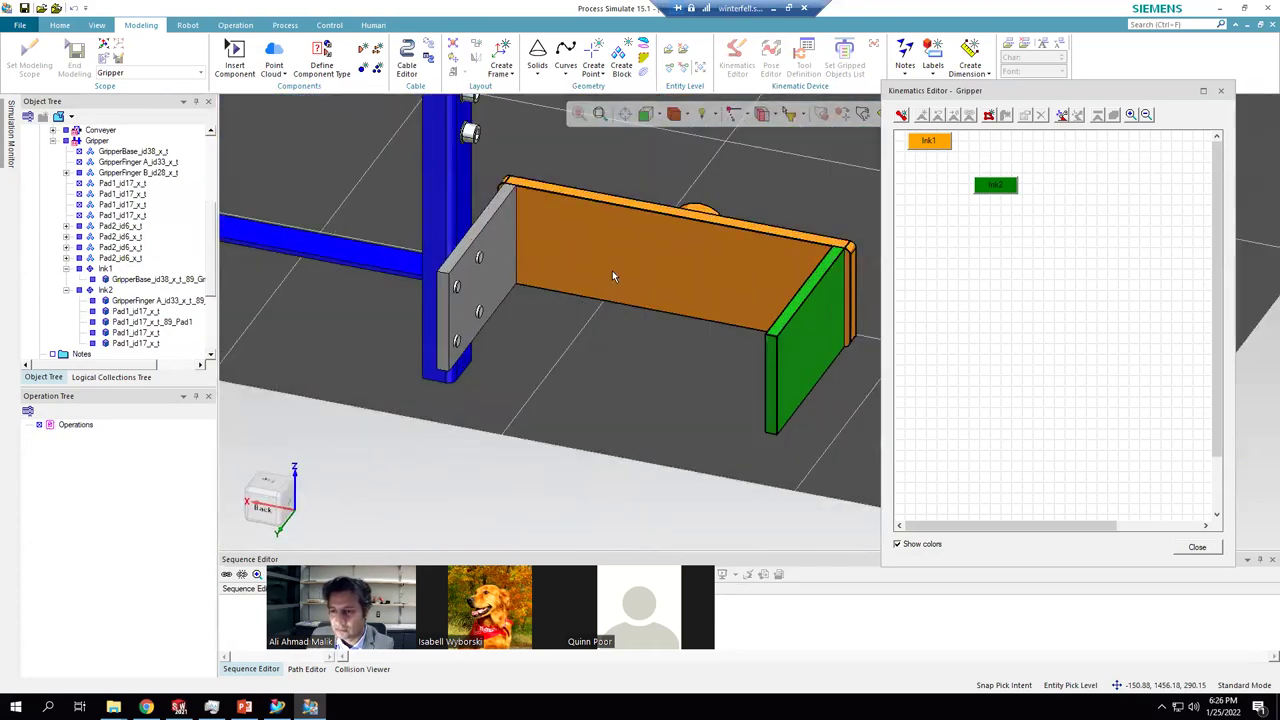
- Create link lnk3 containing GripperFinger B and its four Pad2 pads
left_click(903, 116)
scroll(641, 218, "down", 3)
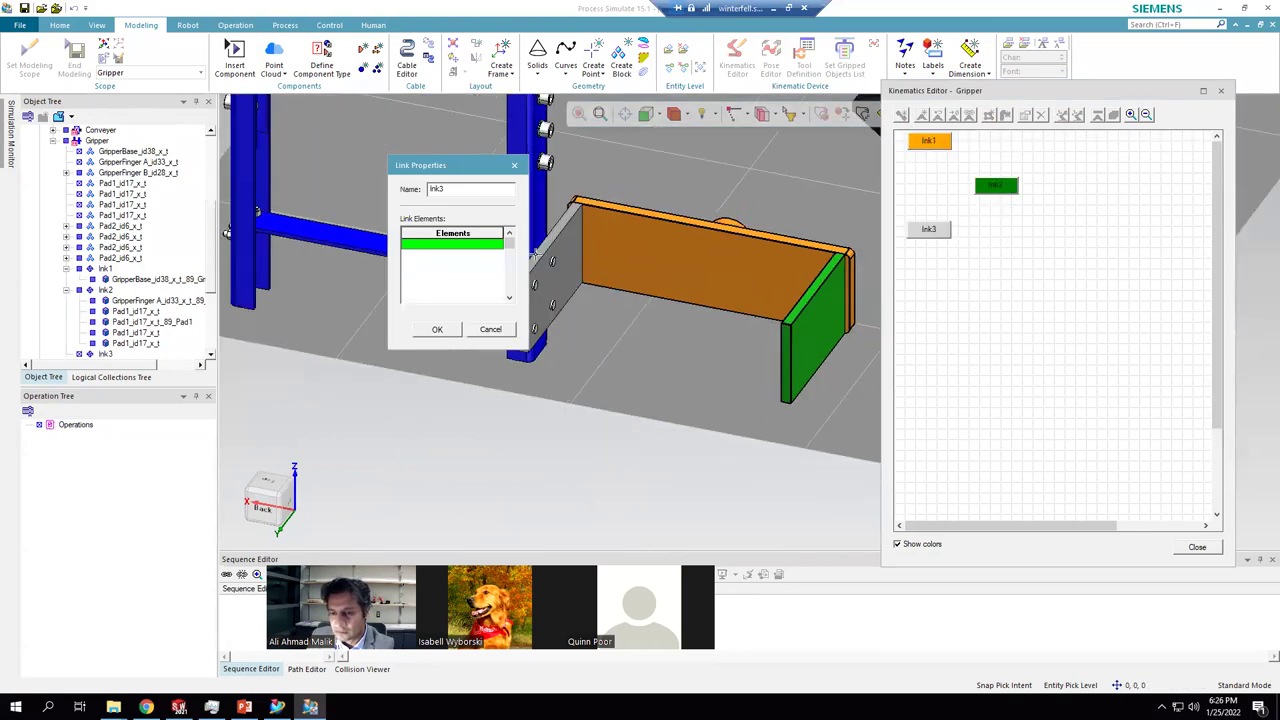
scroll(536, 255, "up", 4)
left_click(576, 268)
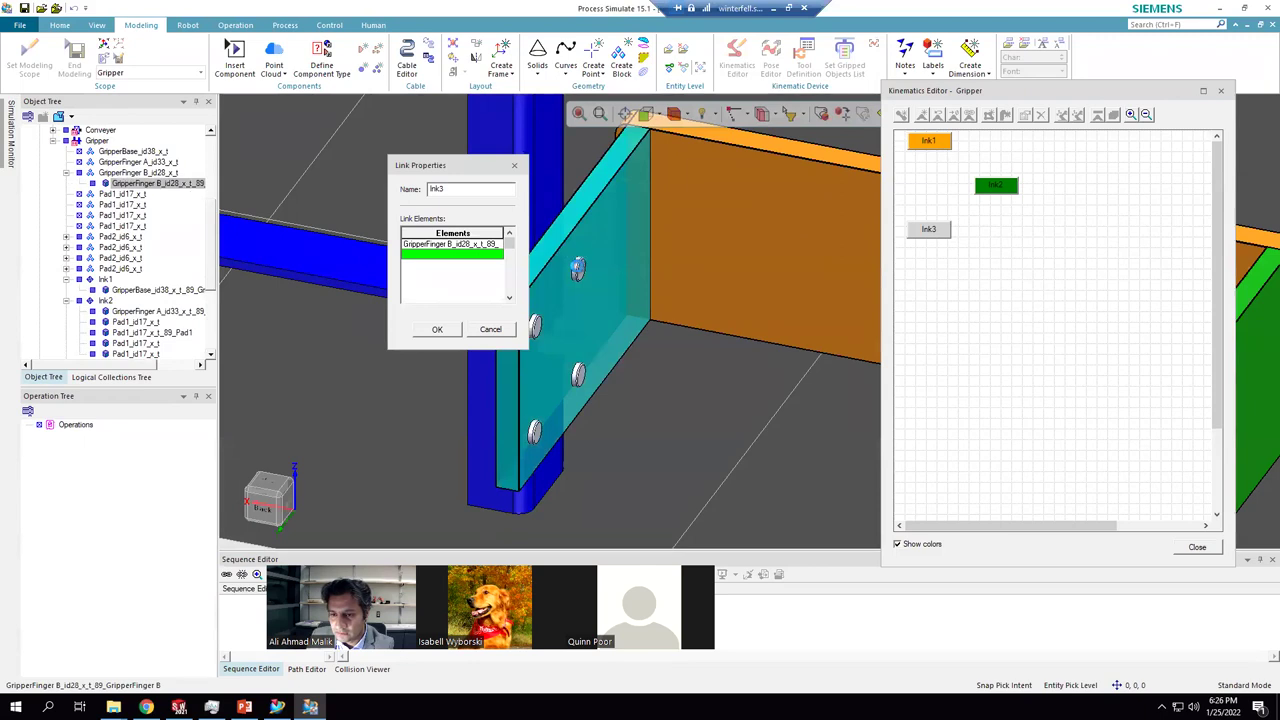
left_click(576, 268)
left_click(580, 380)
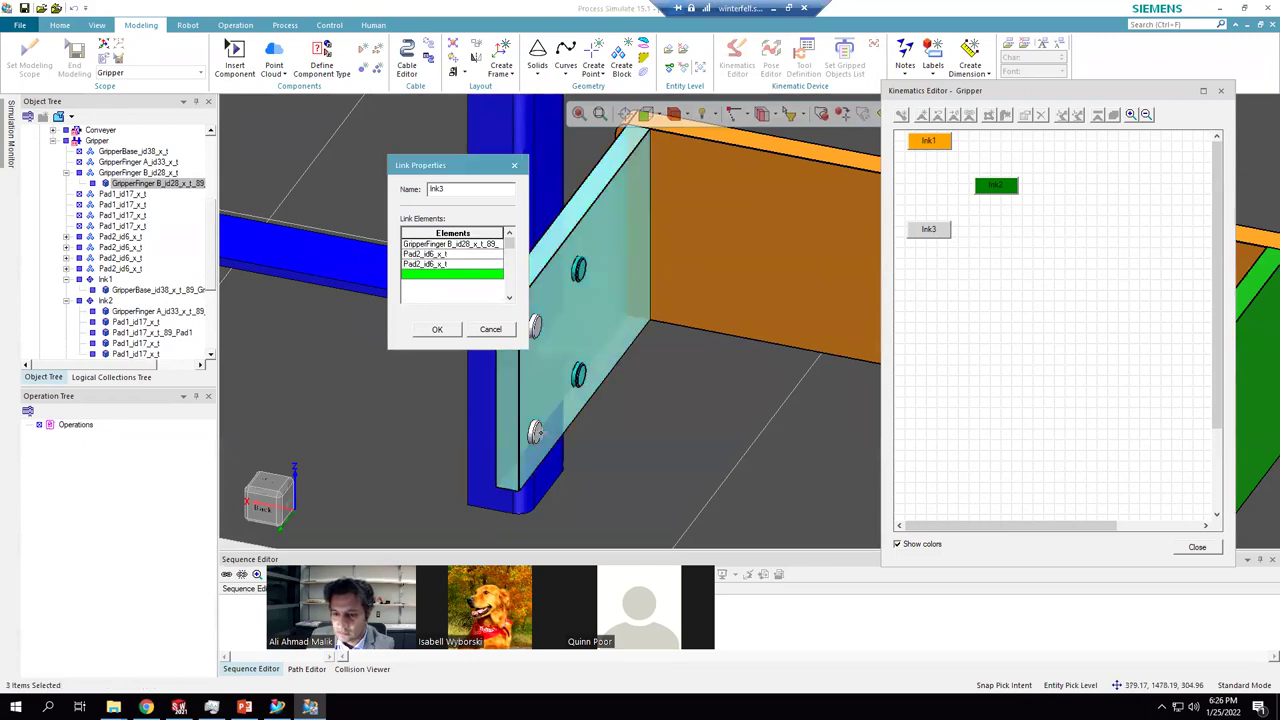
left_click(536, 432)
left_click(536, 325)
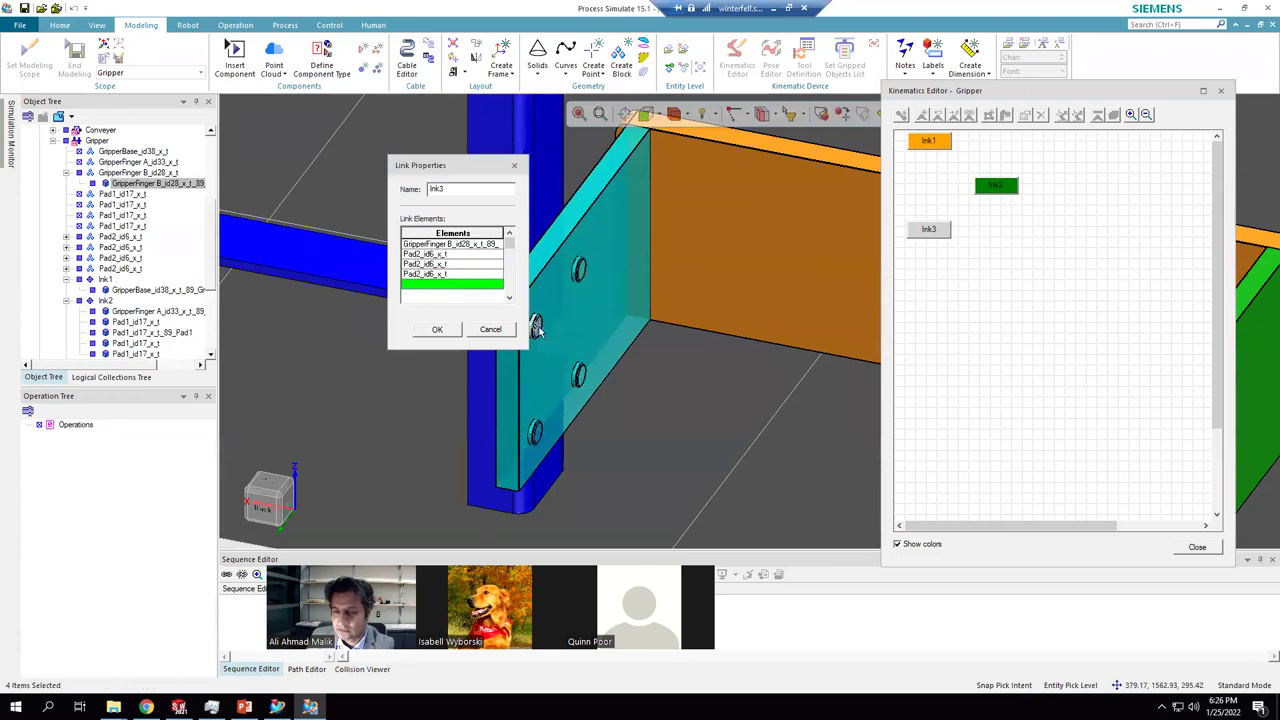
left_click(437, 330)
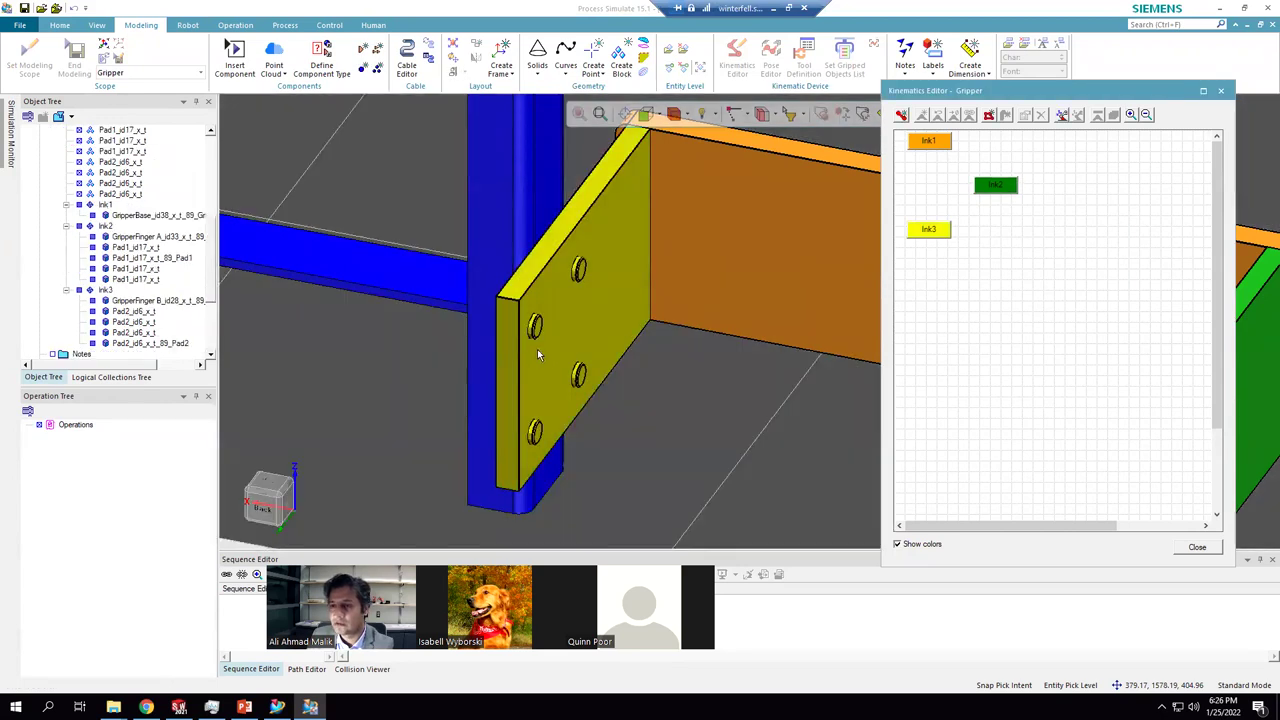
scroll(530, 350, "down", 5)
scroll(716, 352, "up", 3)
left_click(669, 283)
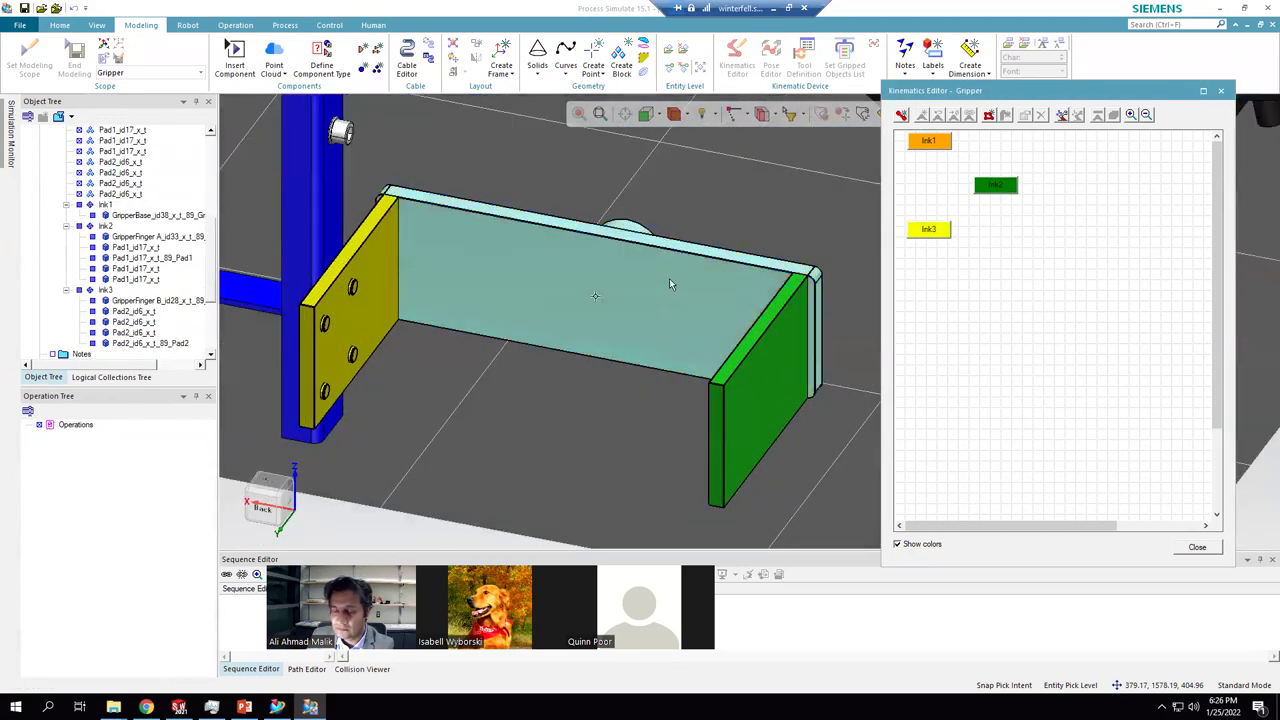
left_click(796, 366)
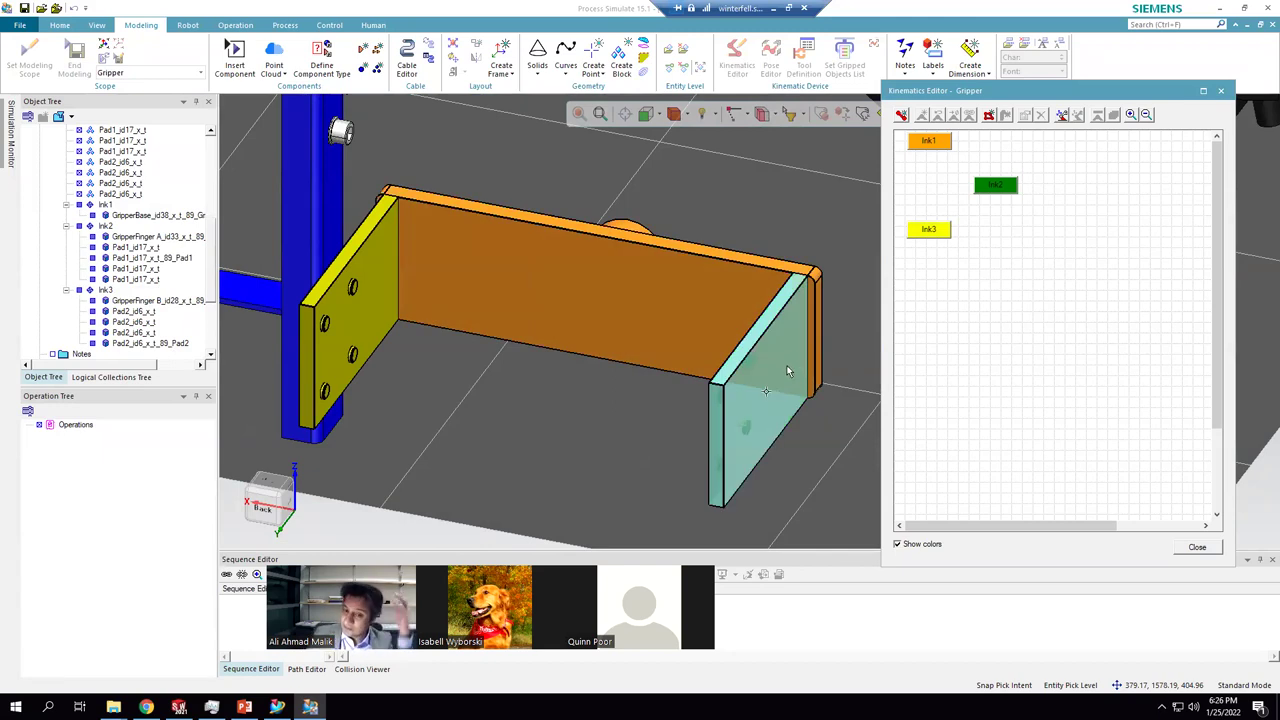
key("Escape")
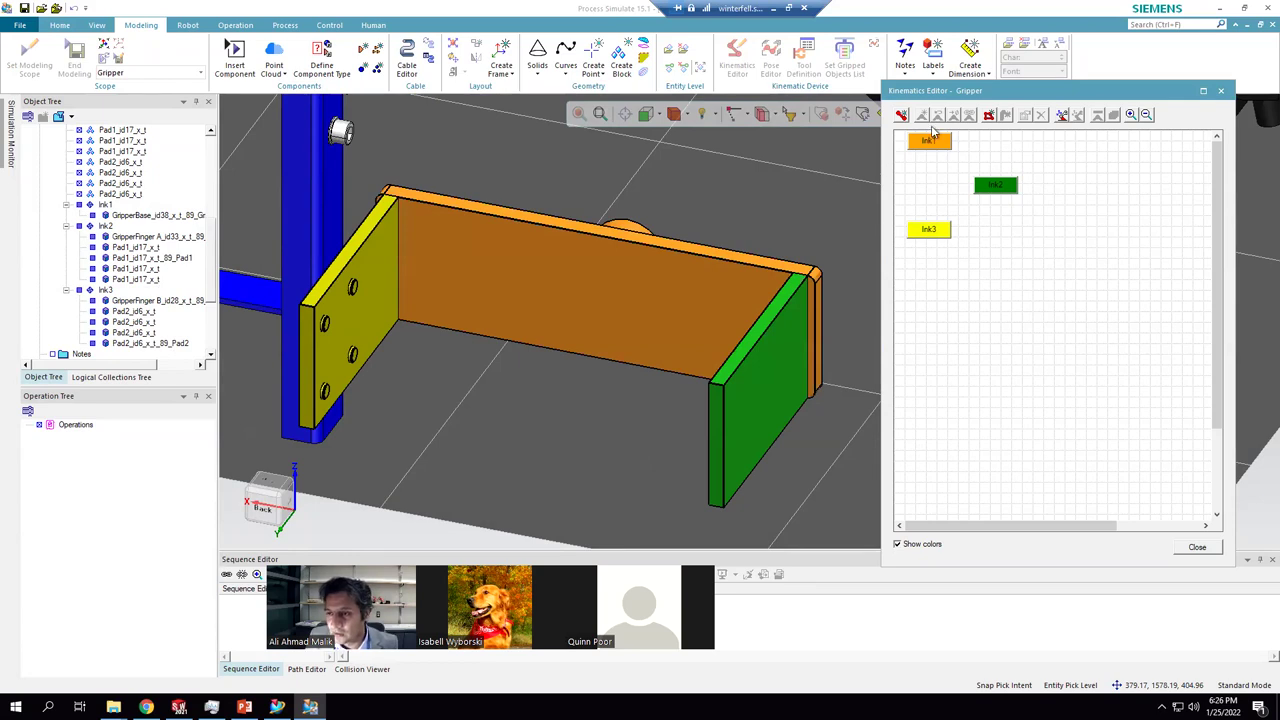
- Reposition the lnk3 block beside lnk2 and beneath lnk1 in the kinematics diagram
left_click(995, 185)
left_click(929, 229)
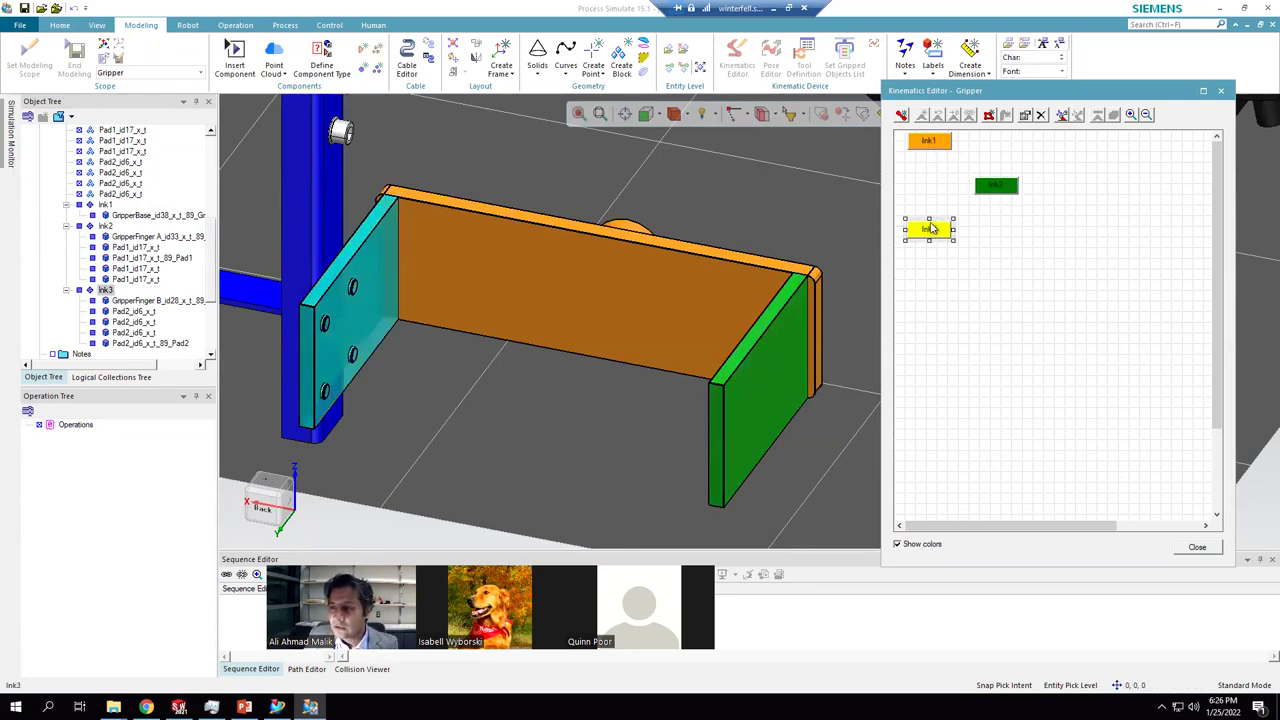
left_click_drag(940, 225, 938, 186)
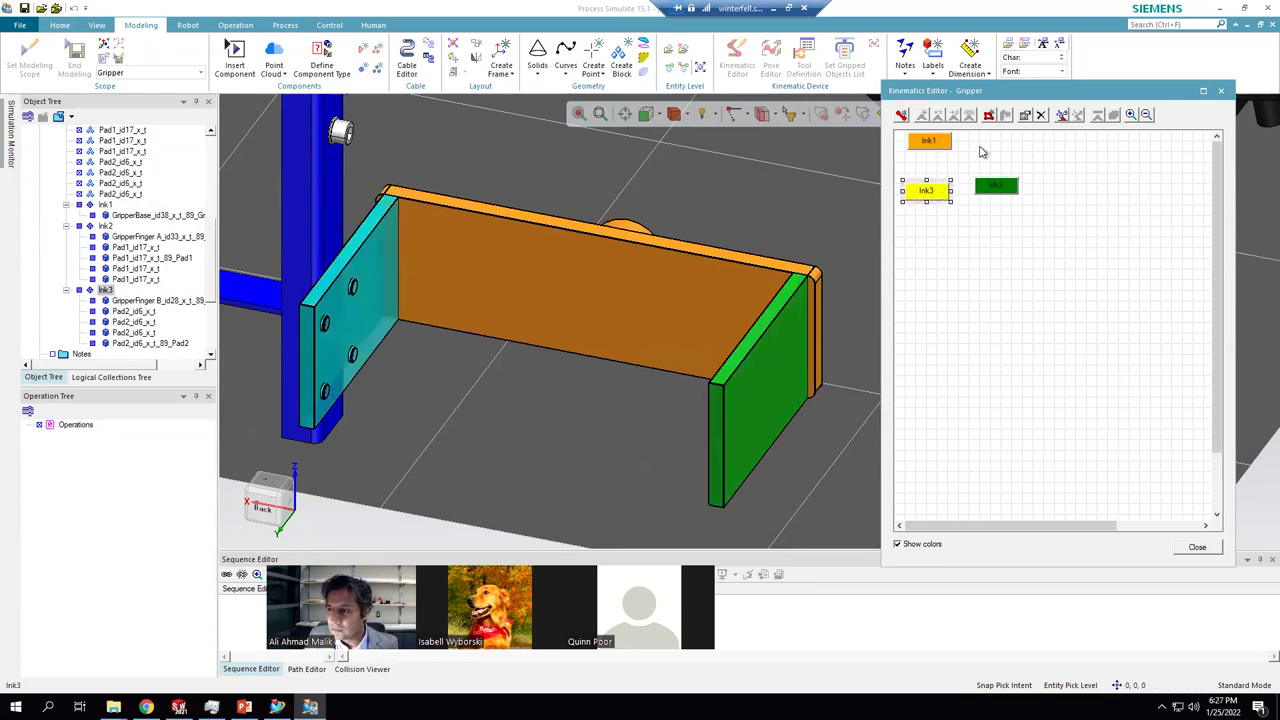
left_click(1064, 116)
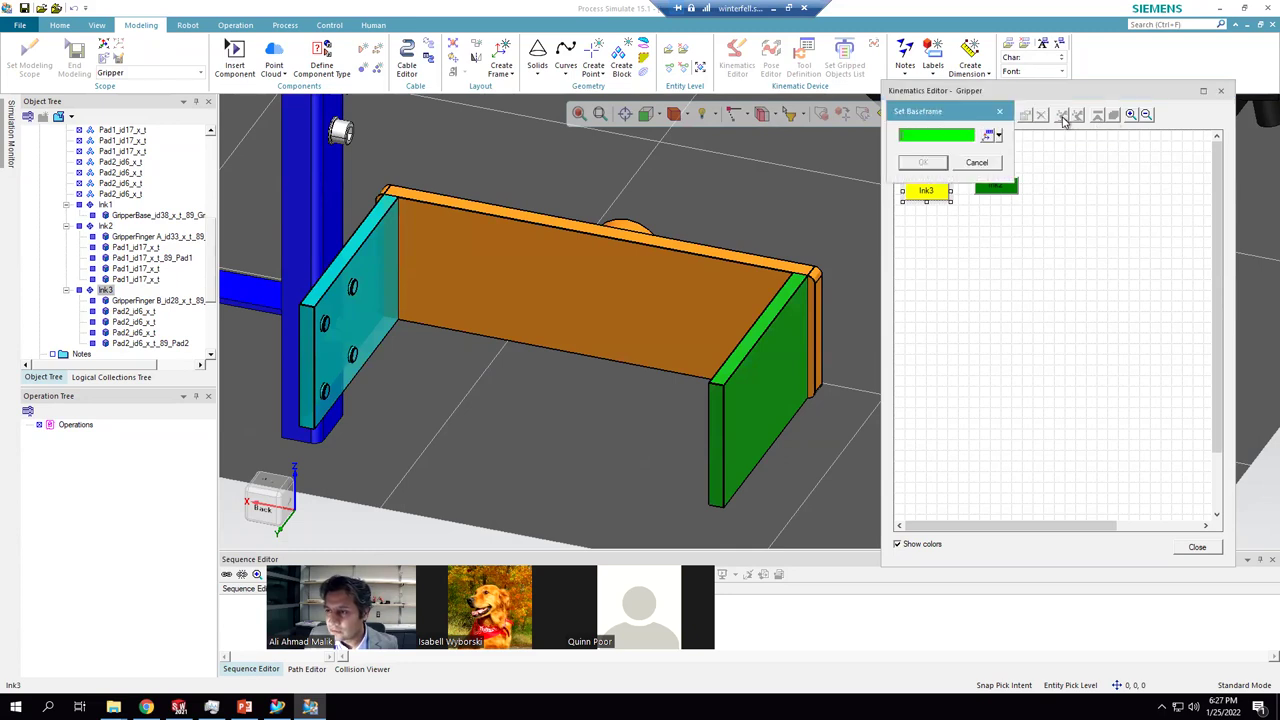
left_click(968, 160)
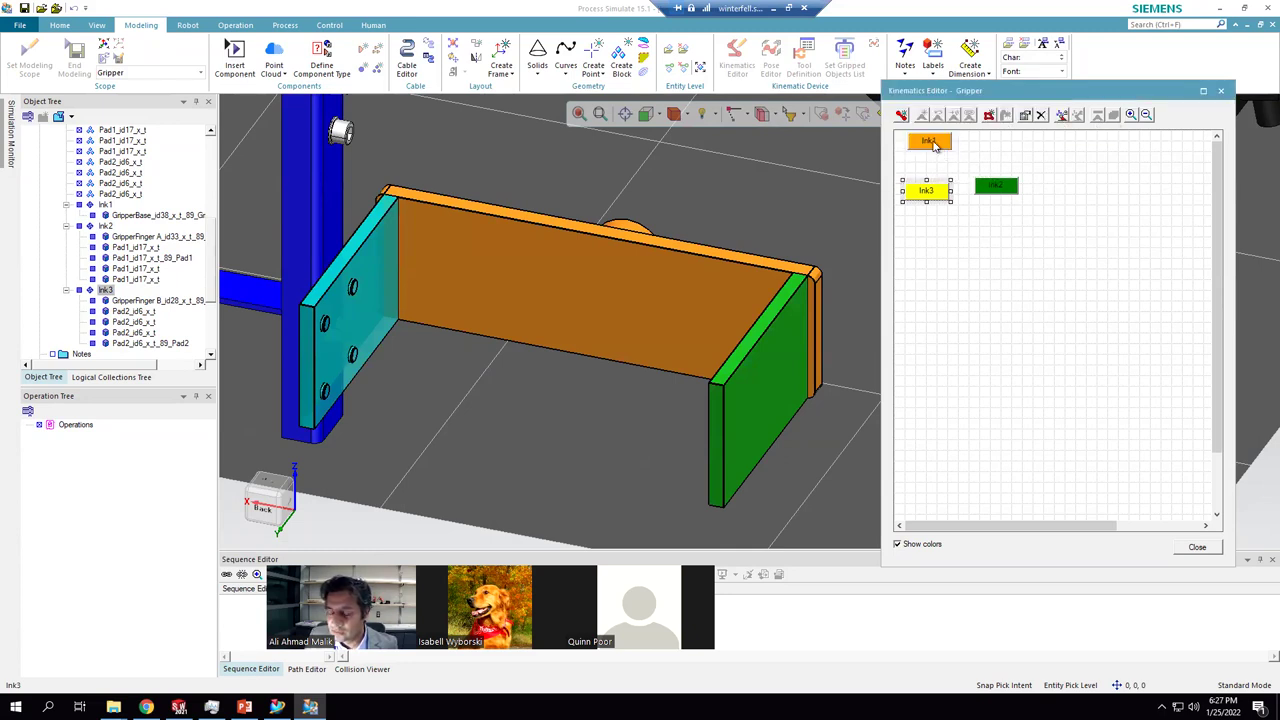
left_click(932, 143)
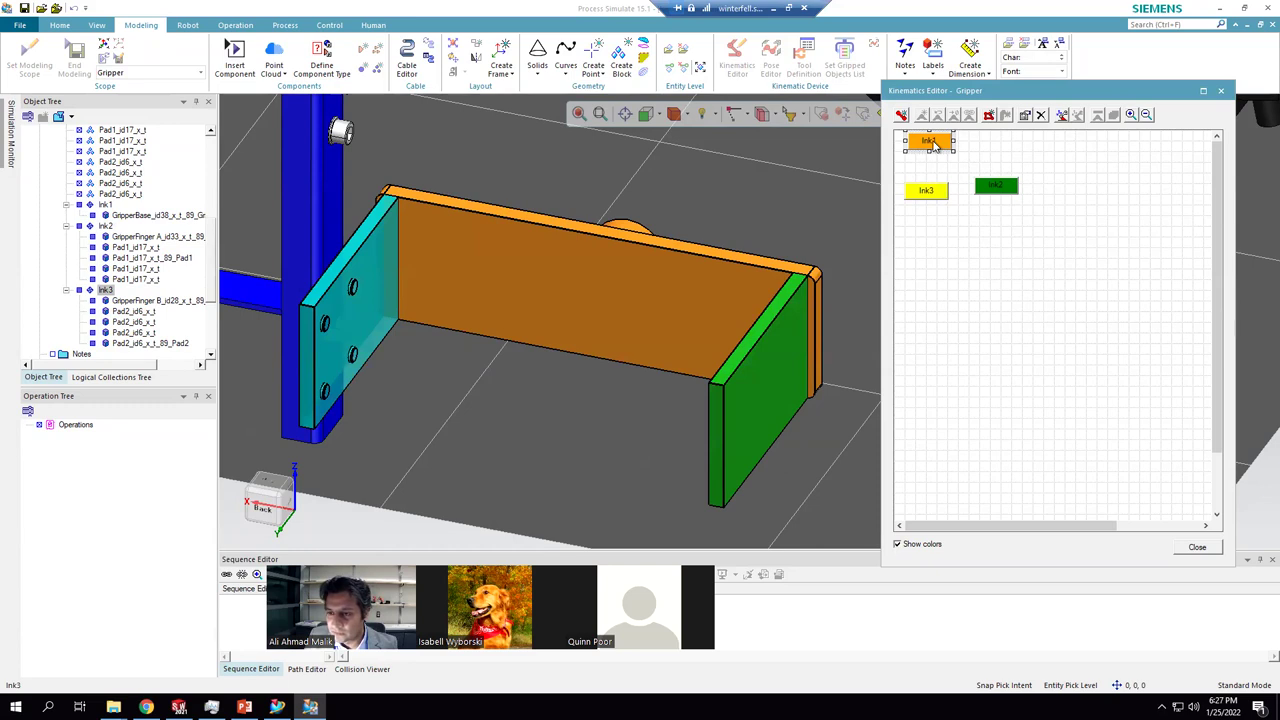
left_click(727, 264)
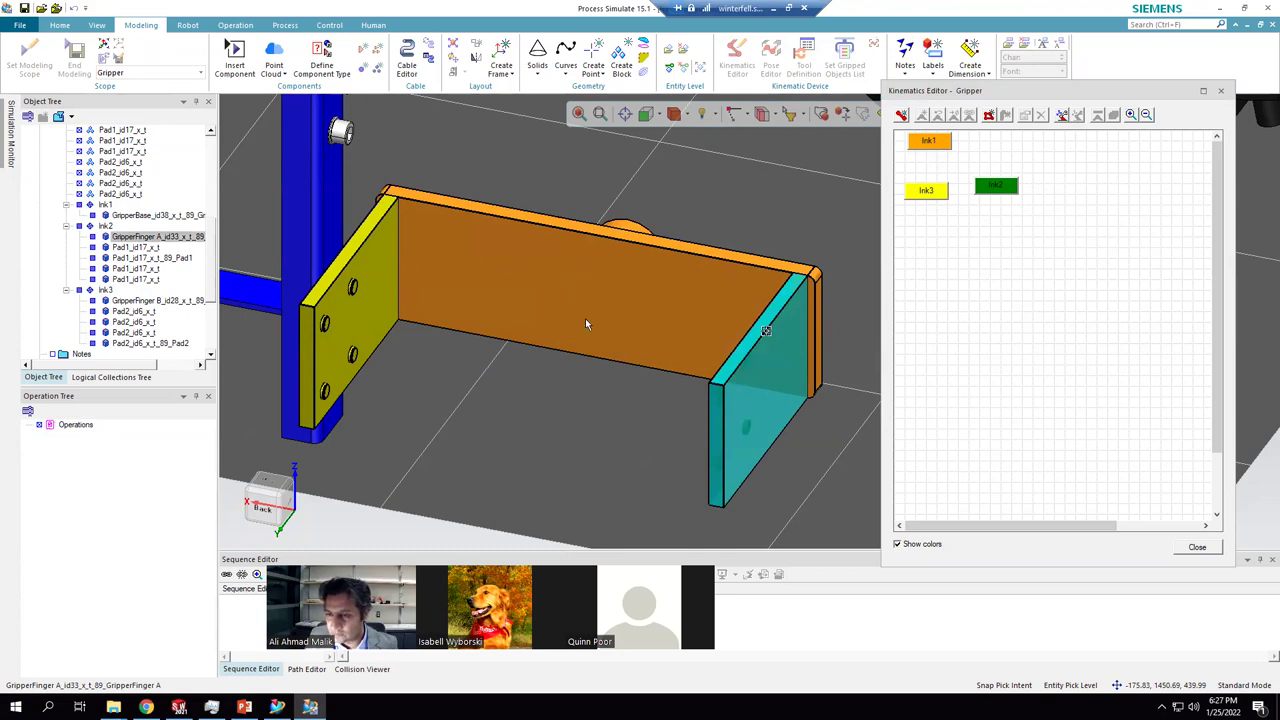
- Create joint j1 with lnk1 as parent and lnk2 as child, keeping its properties open clear of the object tree
left_click_drag(938, 146, 998, 190)
left_click(930, 145)
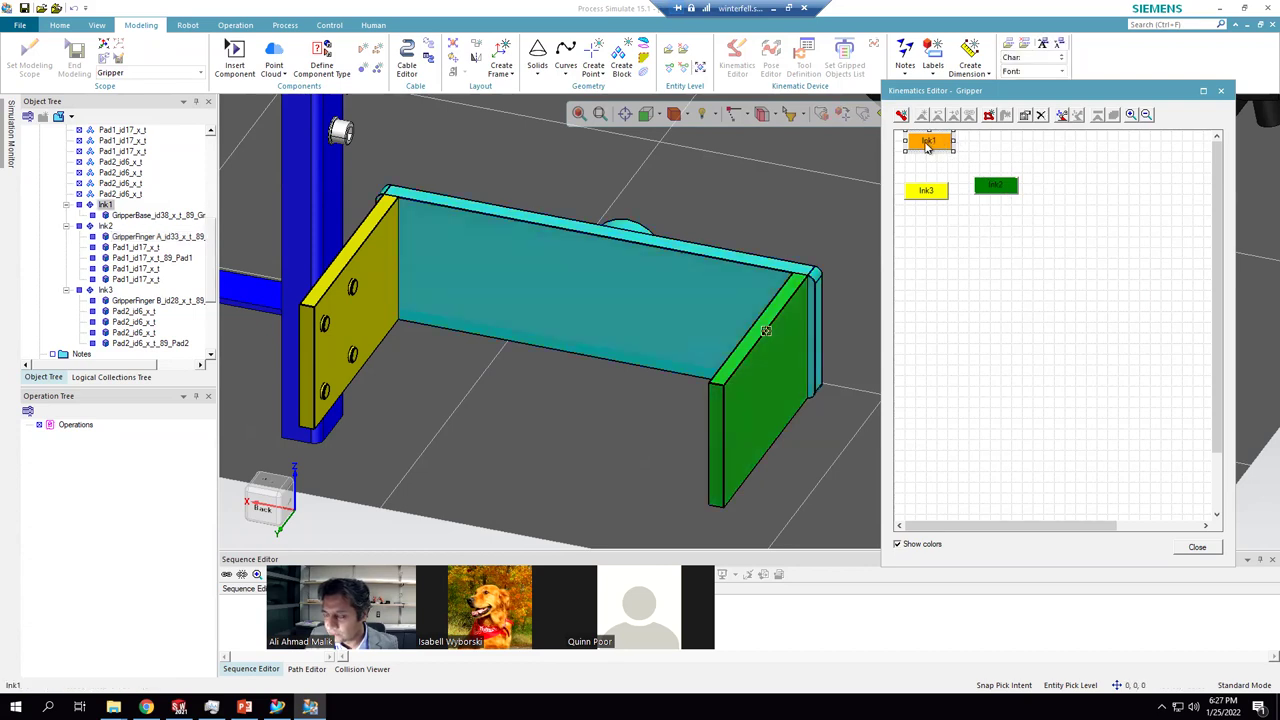
left_click_drag(931, 143, 995, 190)
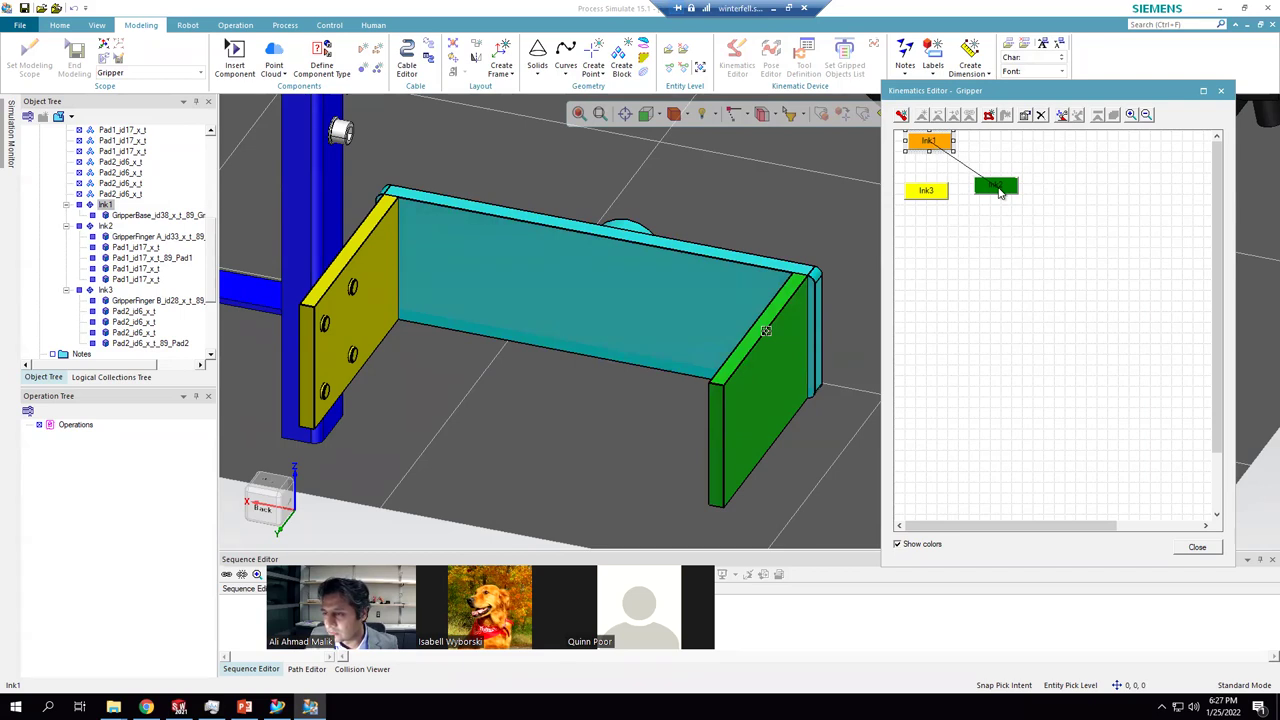
left_click_drag(1000, 192, 998, 190)
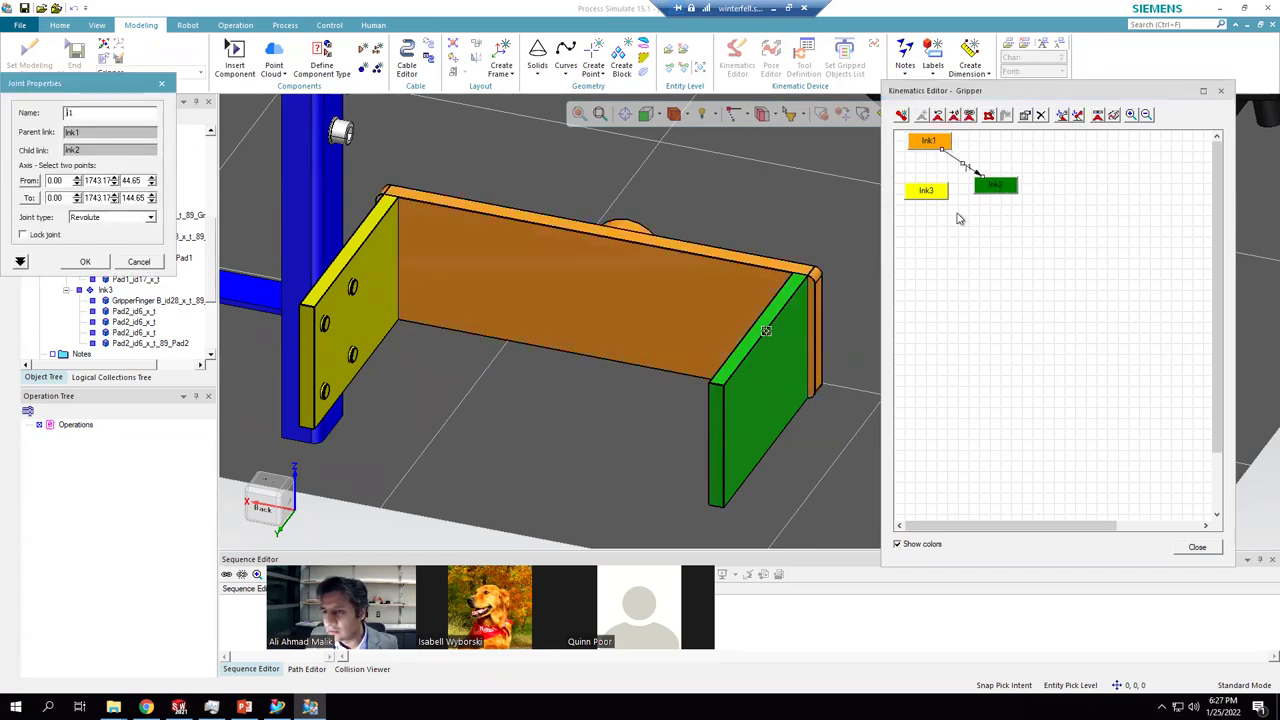
left_click_drag(198, 97, 560, 122)
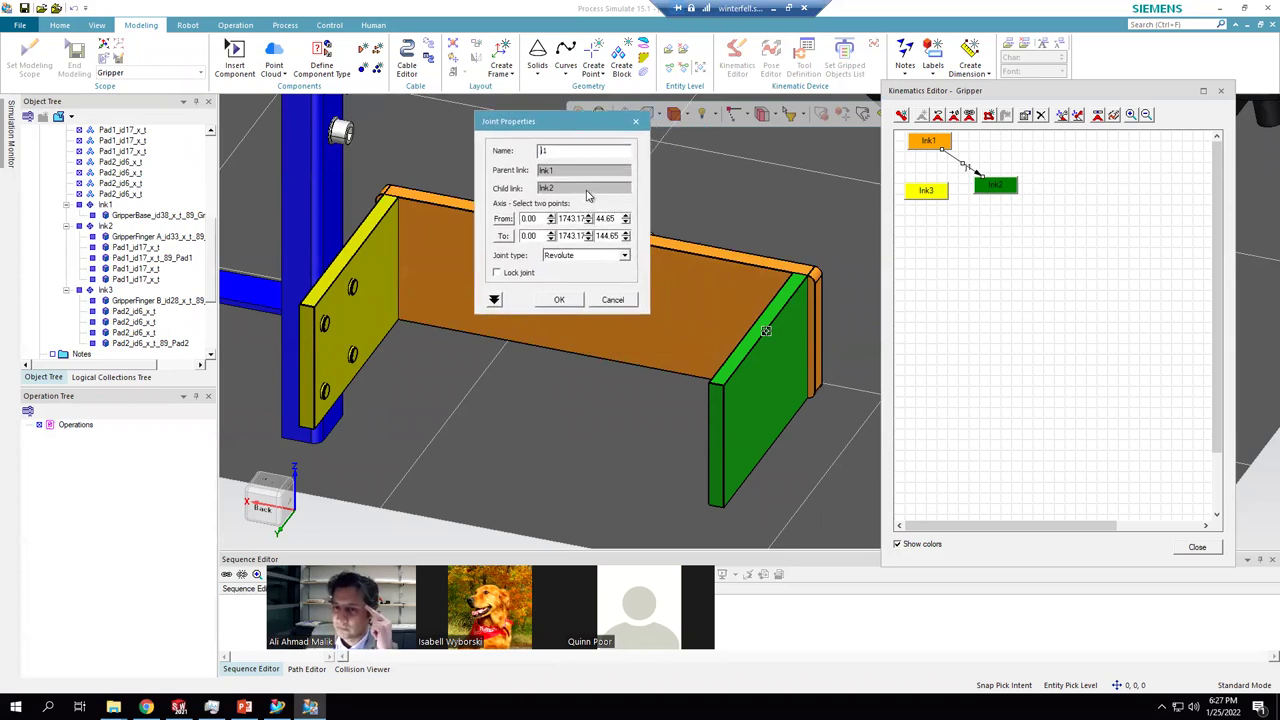
- Define j1's axis along the gripper base from (114.17, 1275.69, 439.99) to (-175.83, 1275.69, 439.99), picking both points in the top view
middle_click_drag(779, 441, 700, 410)
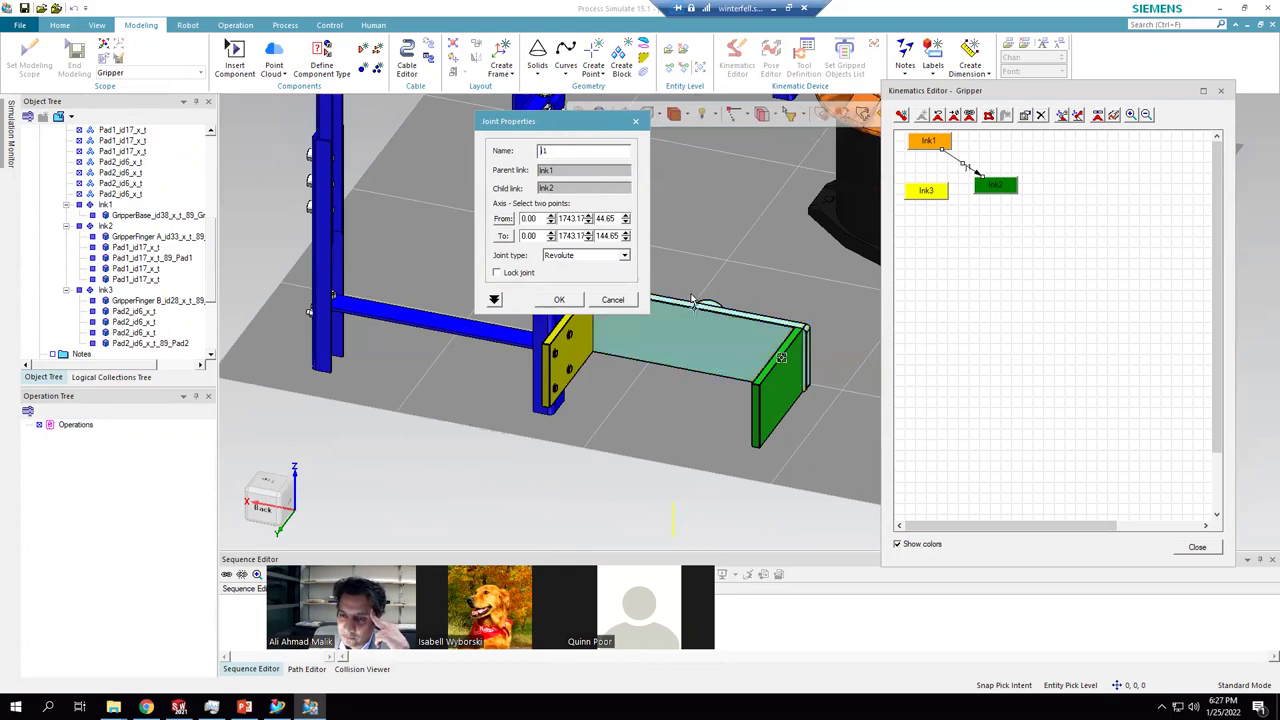
middle_click_drag(684, 346, 687, 422)
scroll(687, 487, "up", 2)
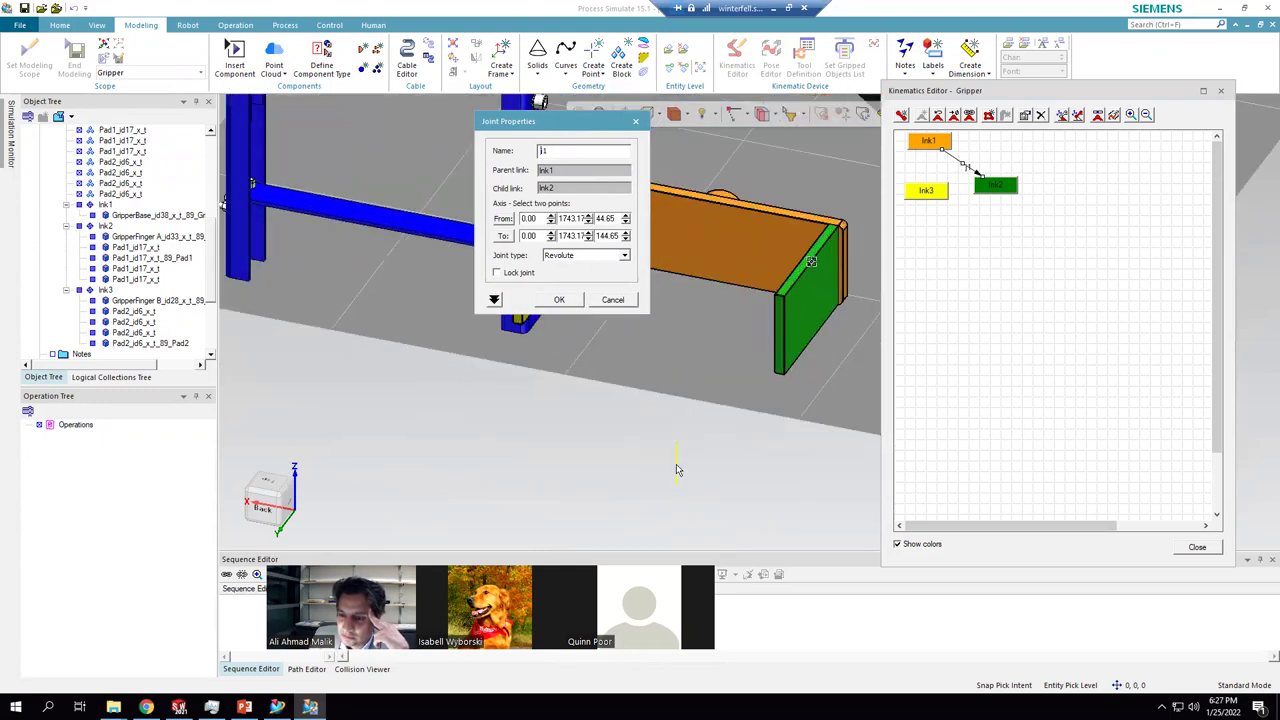
middle_click_drag(680, 455, 695, 345)
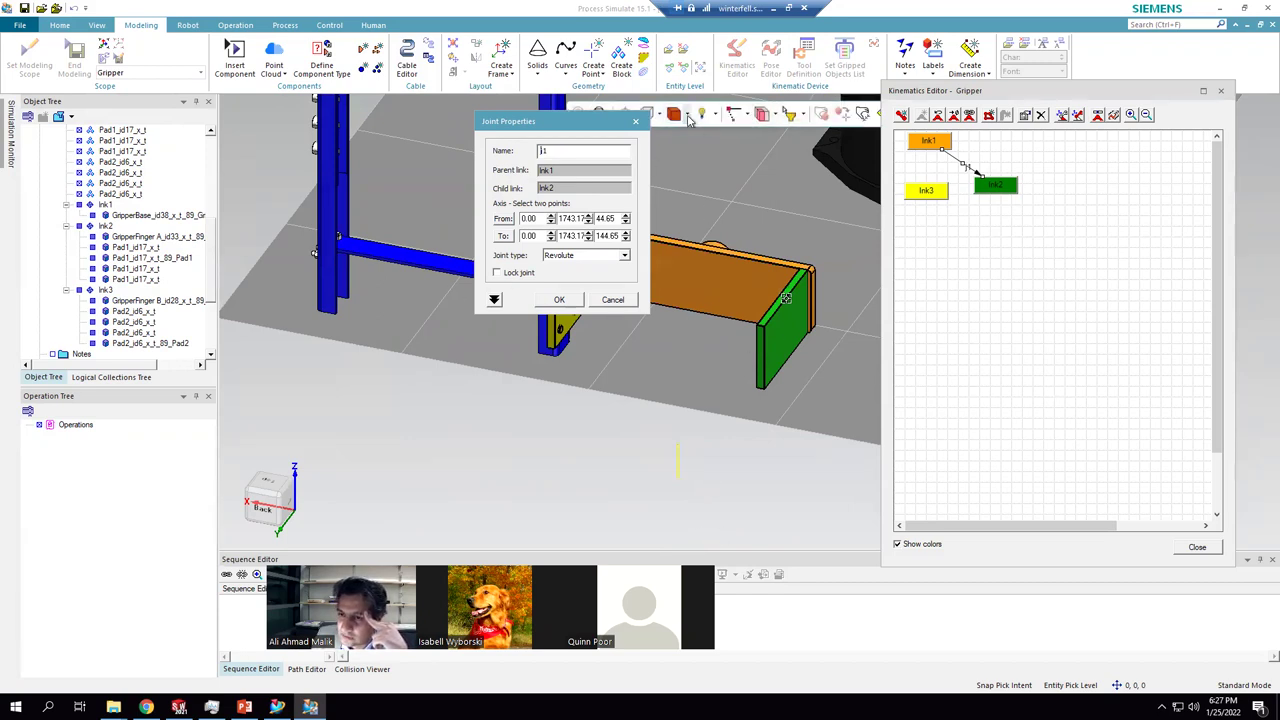
left_click_drag(562, 122, 467, 139)
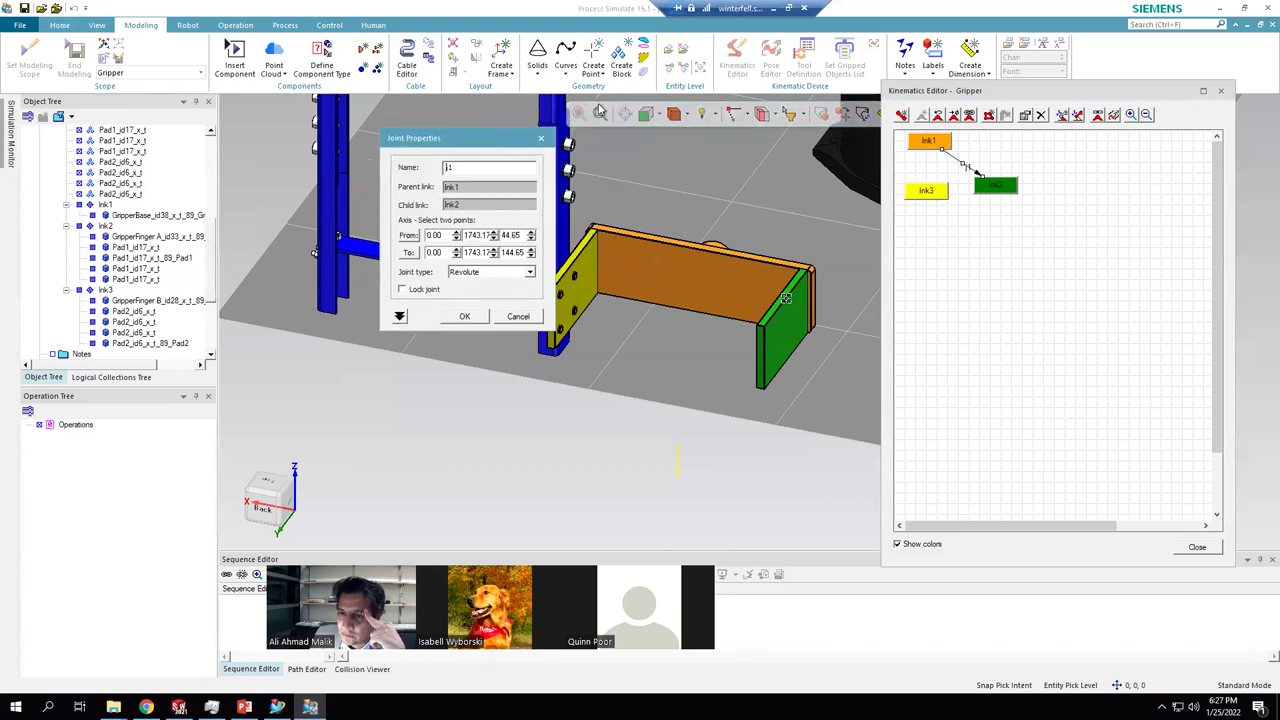
left_click(660, 117)
left_click(662, 149)
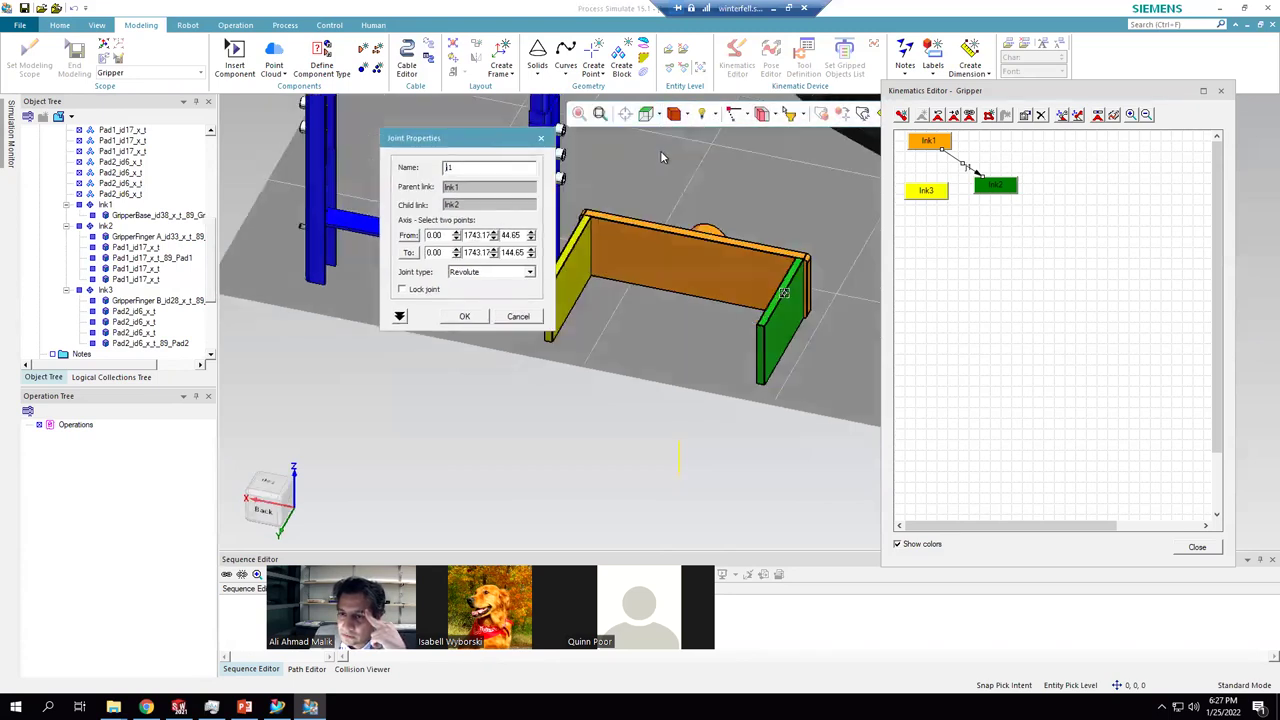
scroll(625, 195, "up", 3)
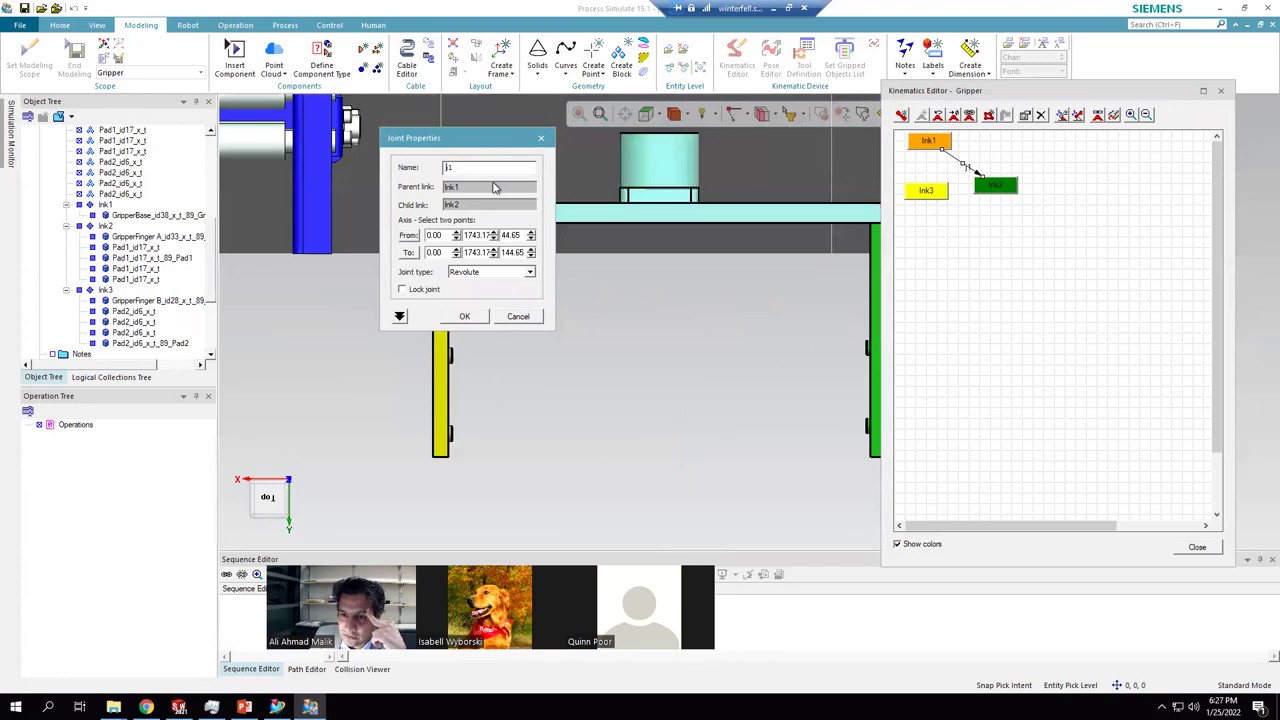
left_click(410, 237)
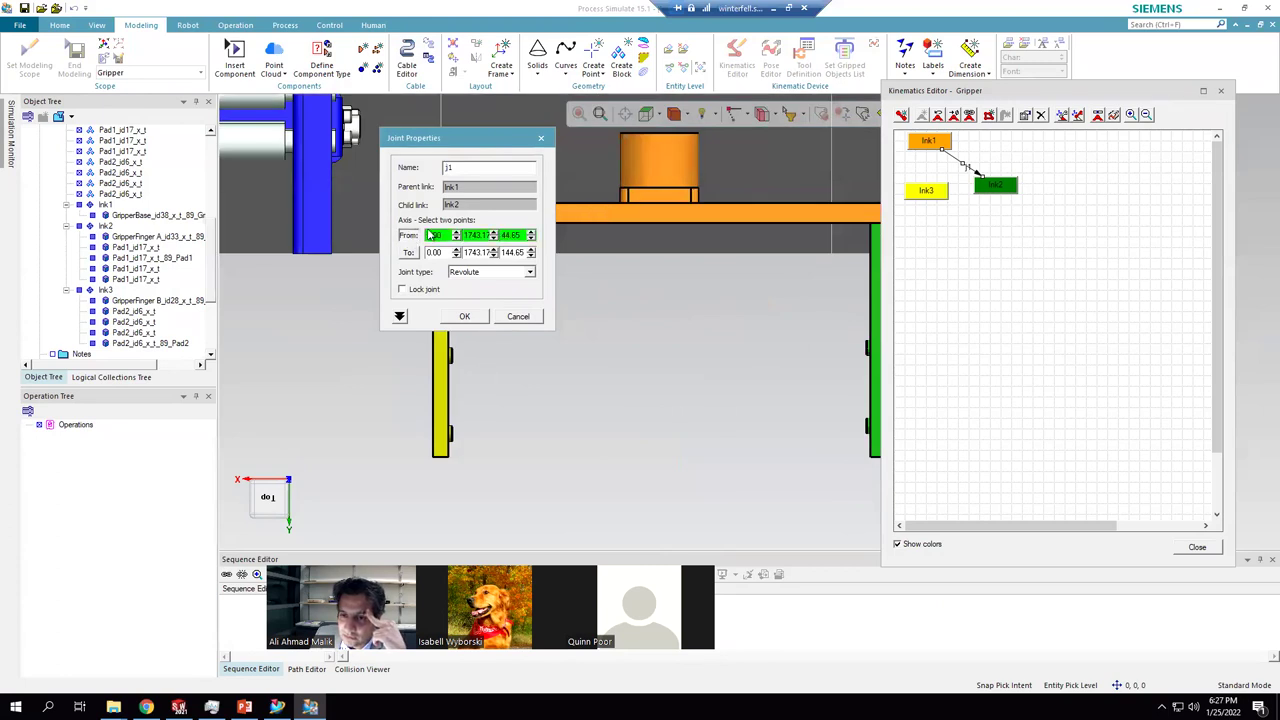
left_click(645, 211)
scroll(645, 211, "down", 2)
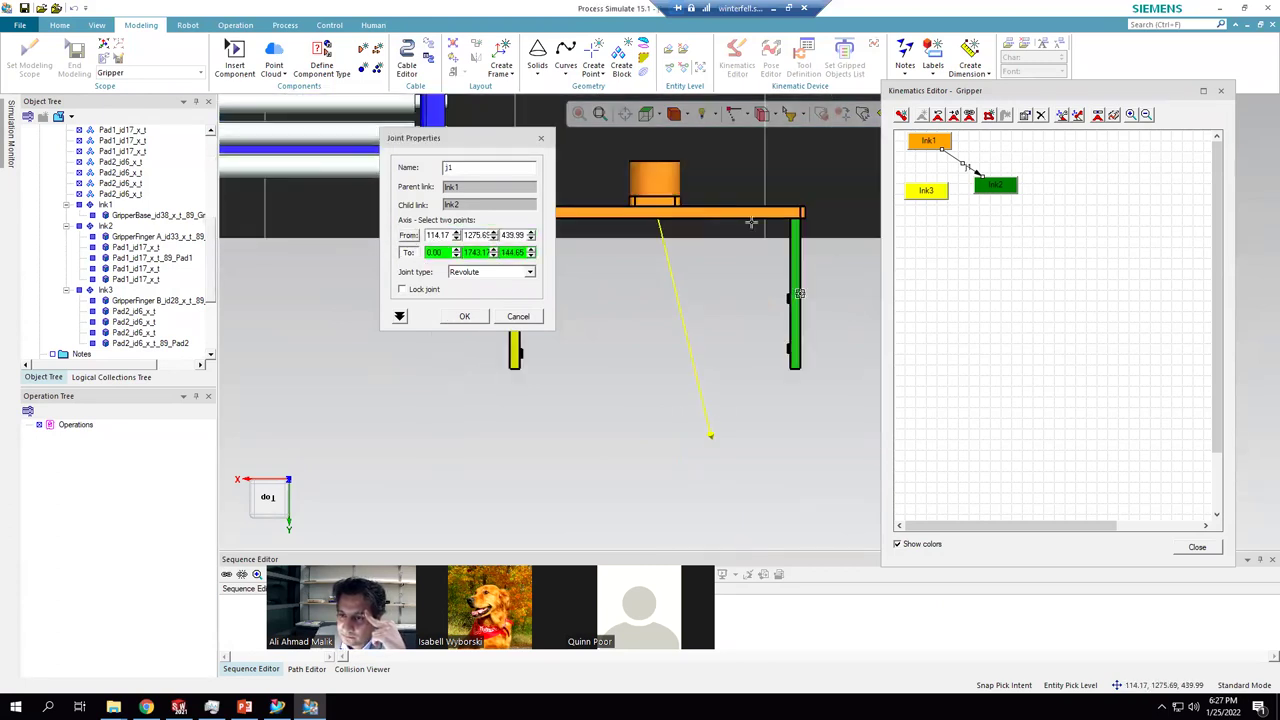
left_click(779, 208)
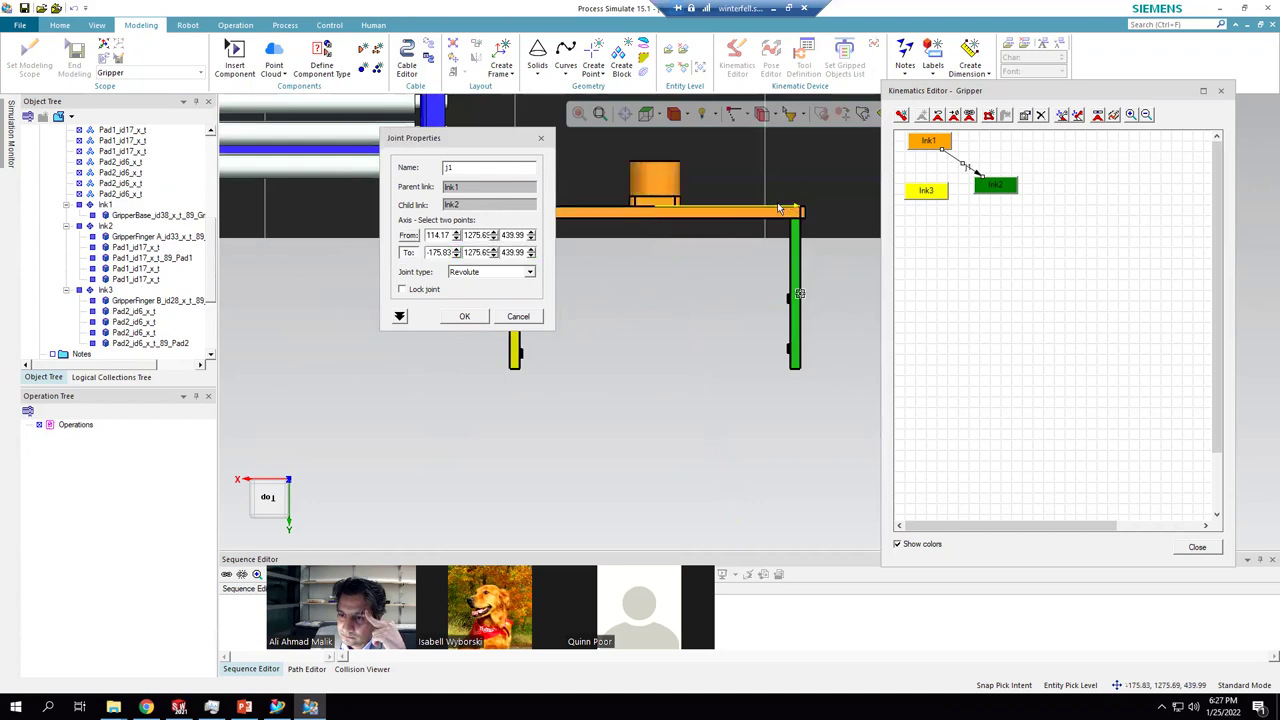
- Make j1 a prismatic joint with constant limits and a low limit of -50
left_click(513, 274)
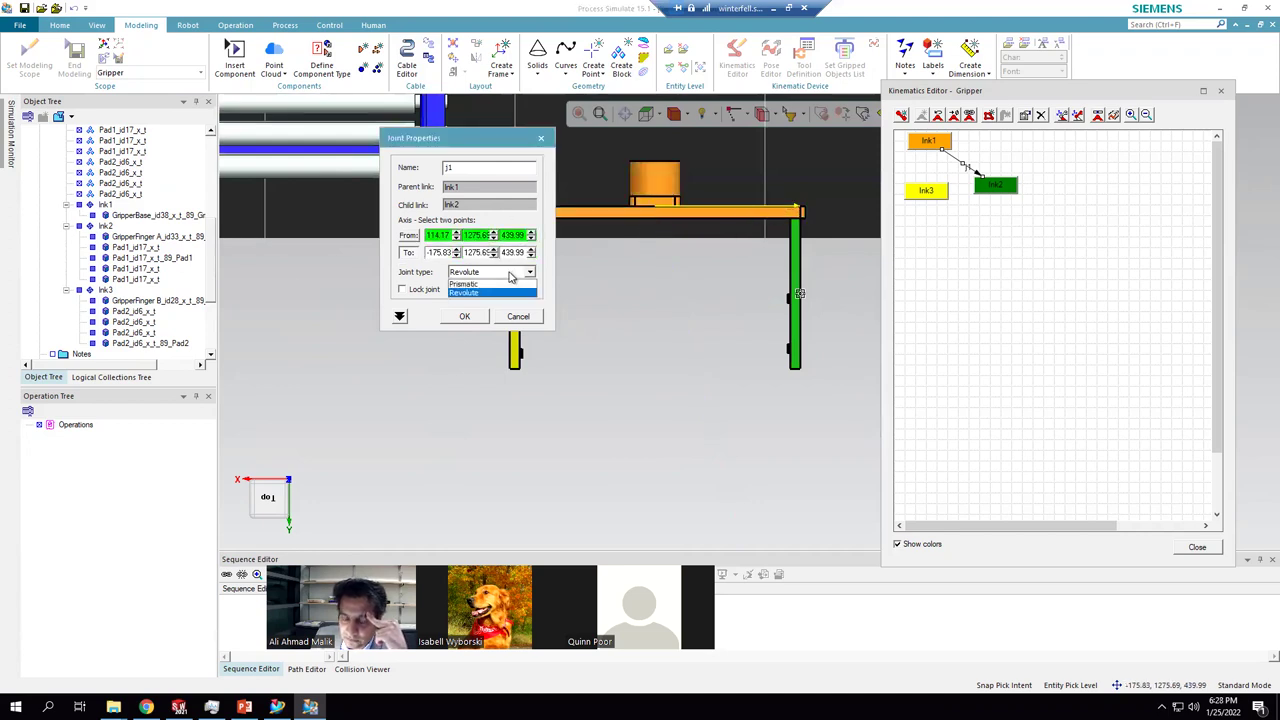
left_click(488, 285)
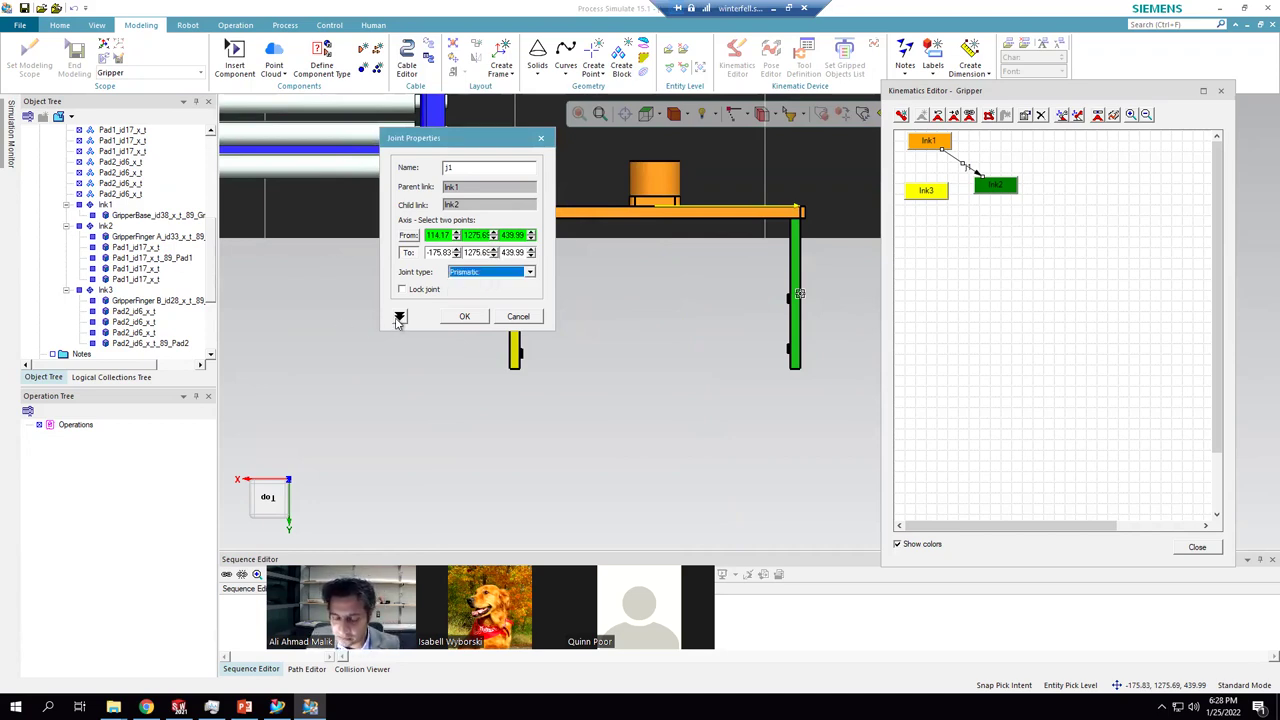
left_click(398, 317)
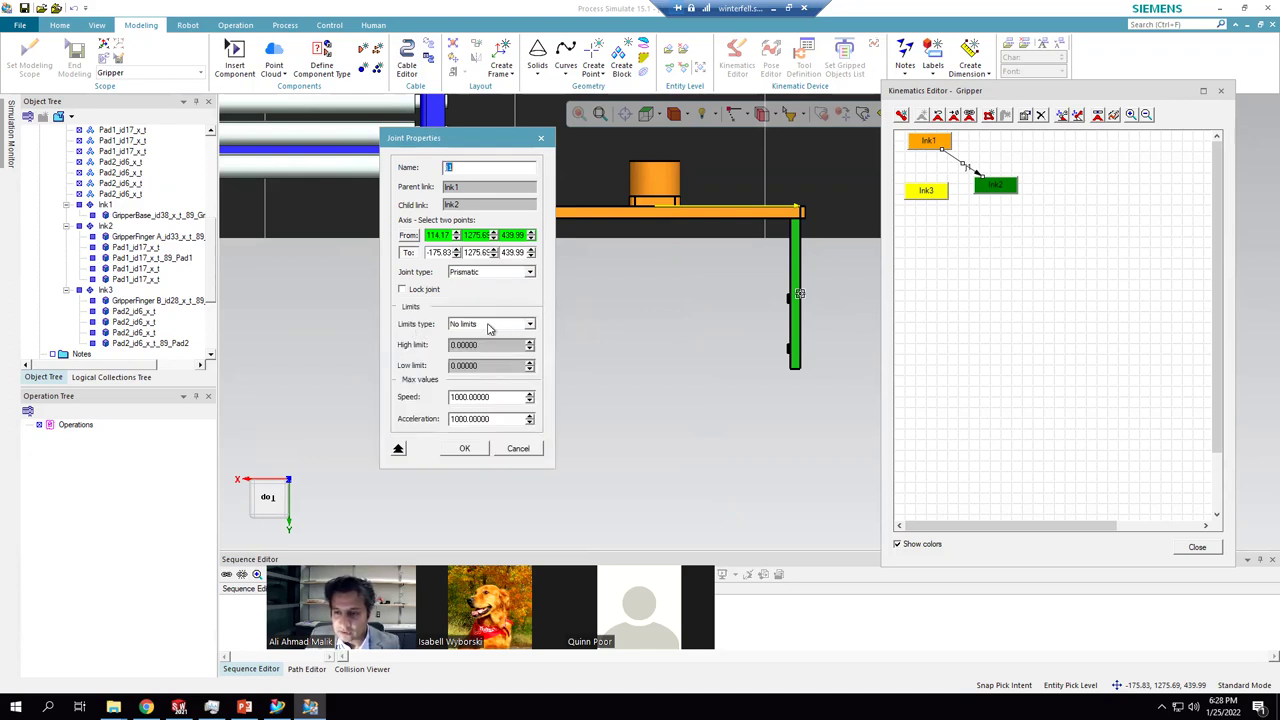
scroll(808, 225, "up", 1)
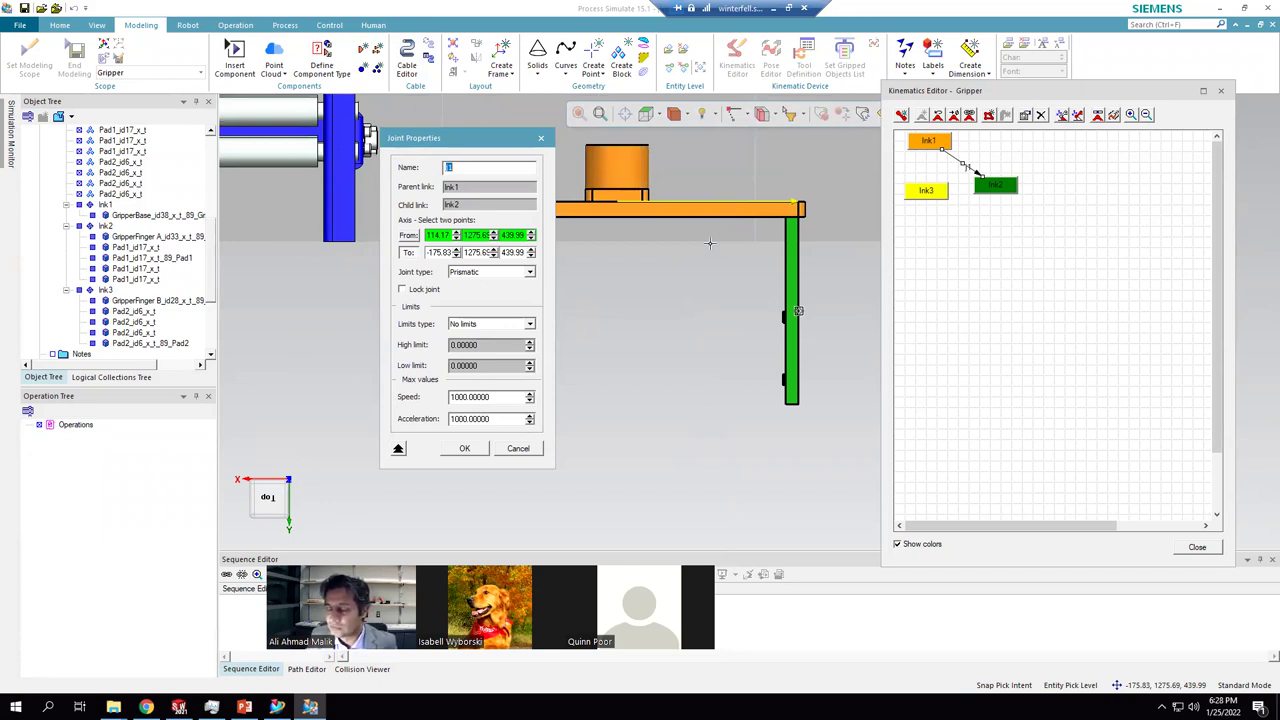
left_click(506, 323)
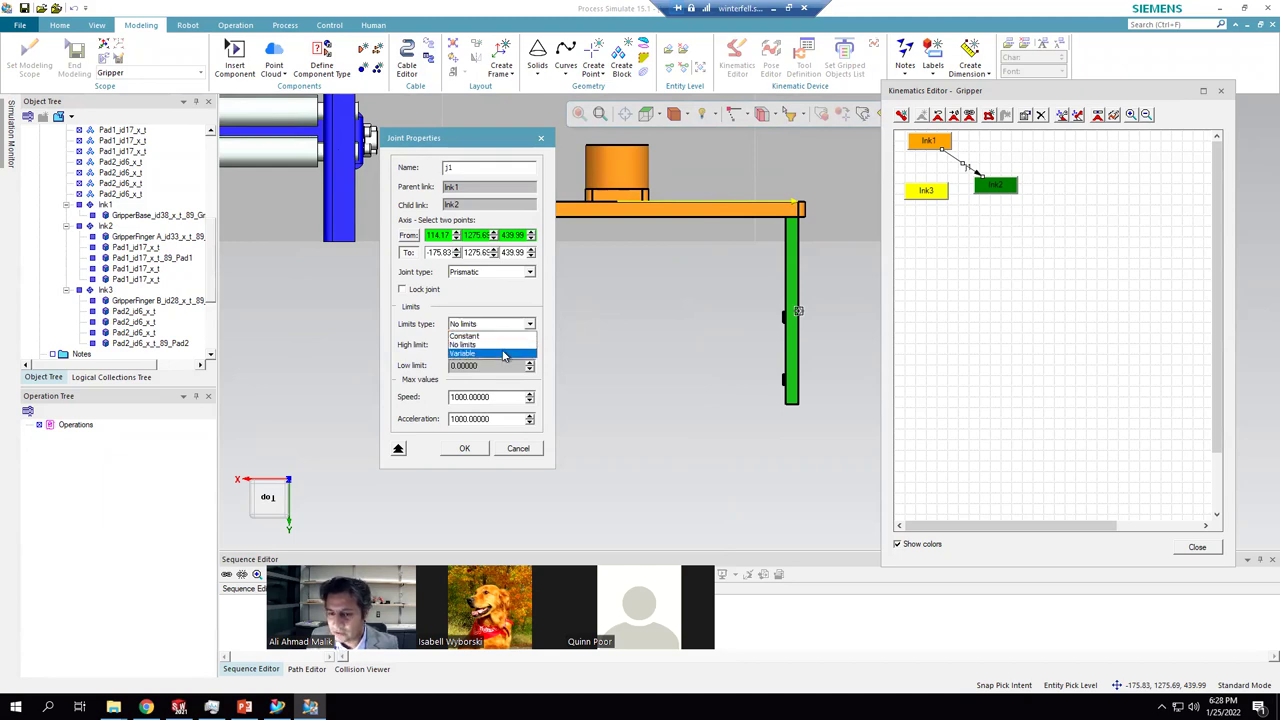
left_click(470, 336)
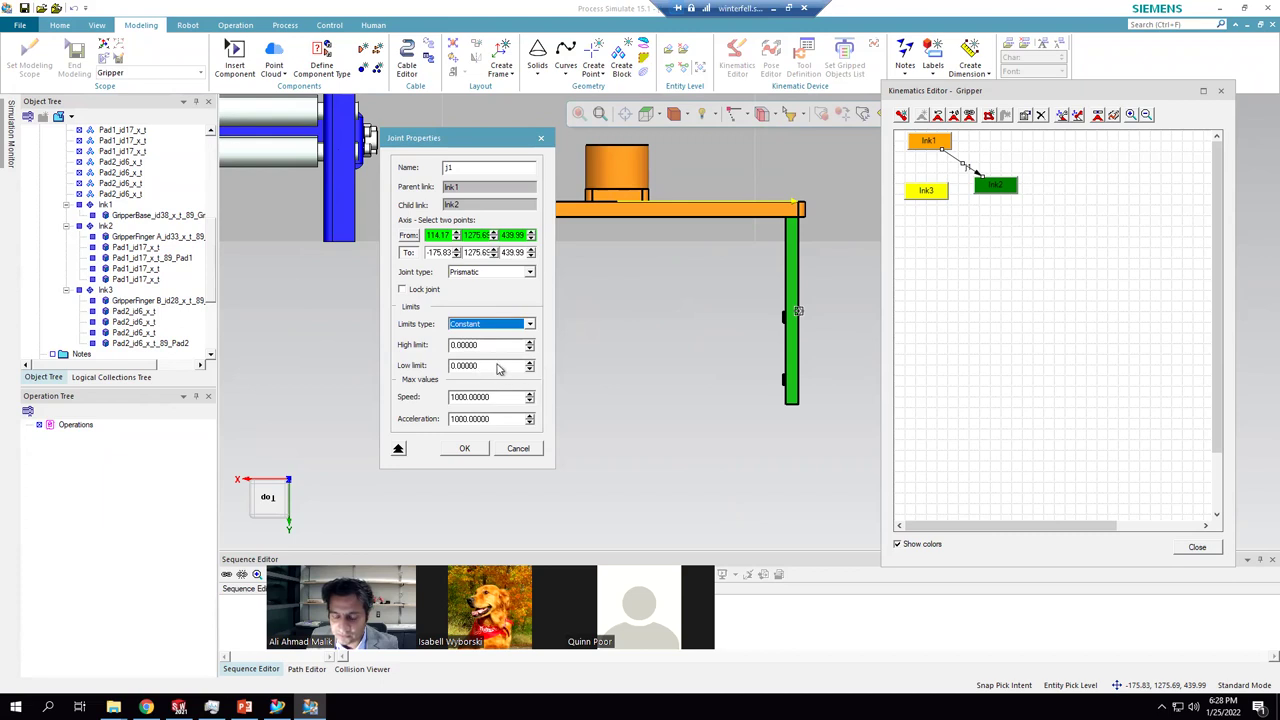
double_click(490, 366)
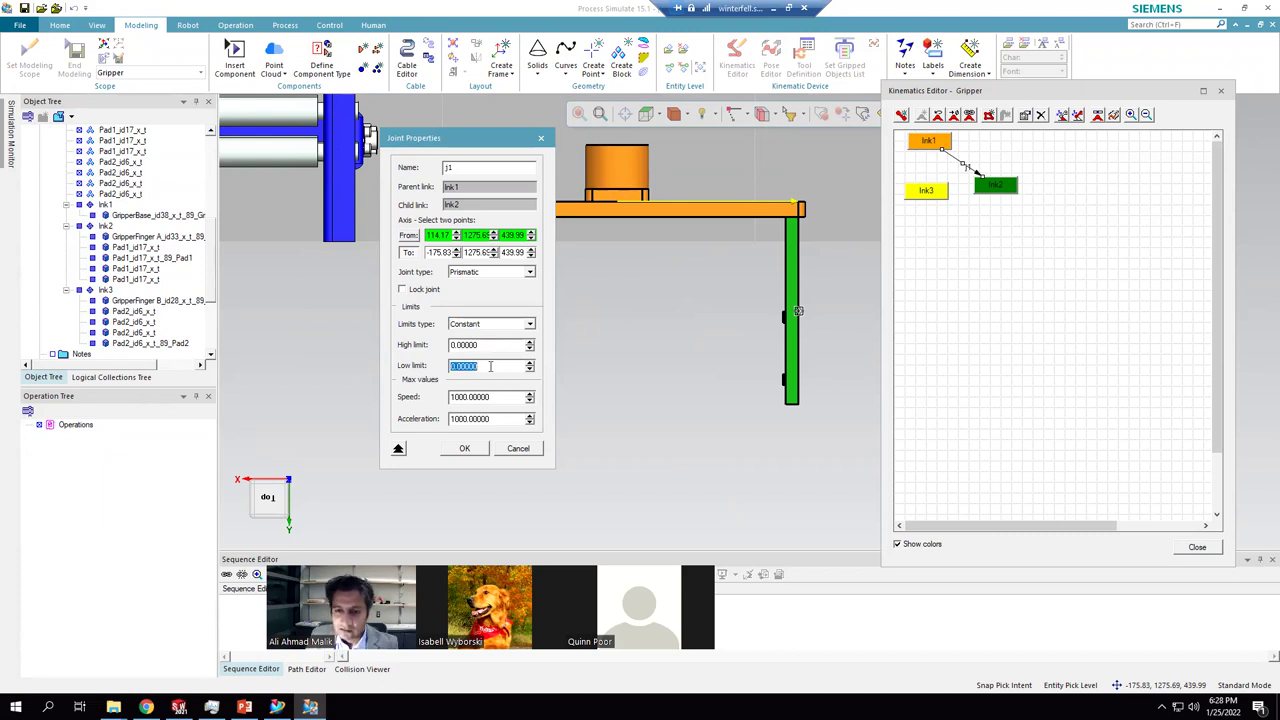
type("50")
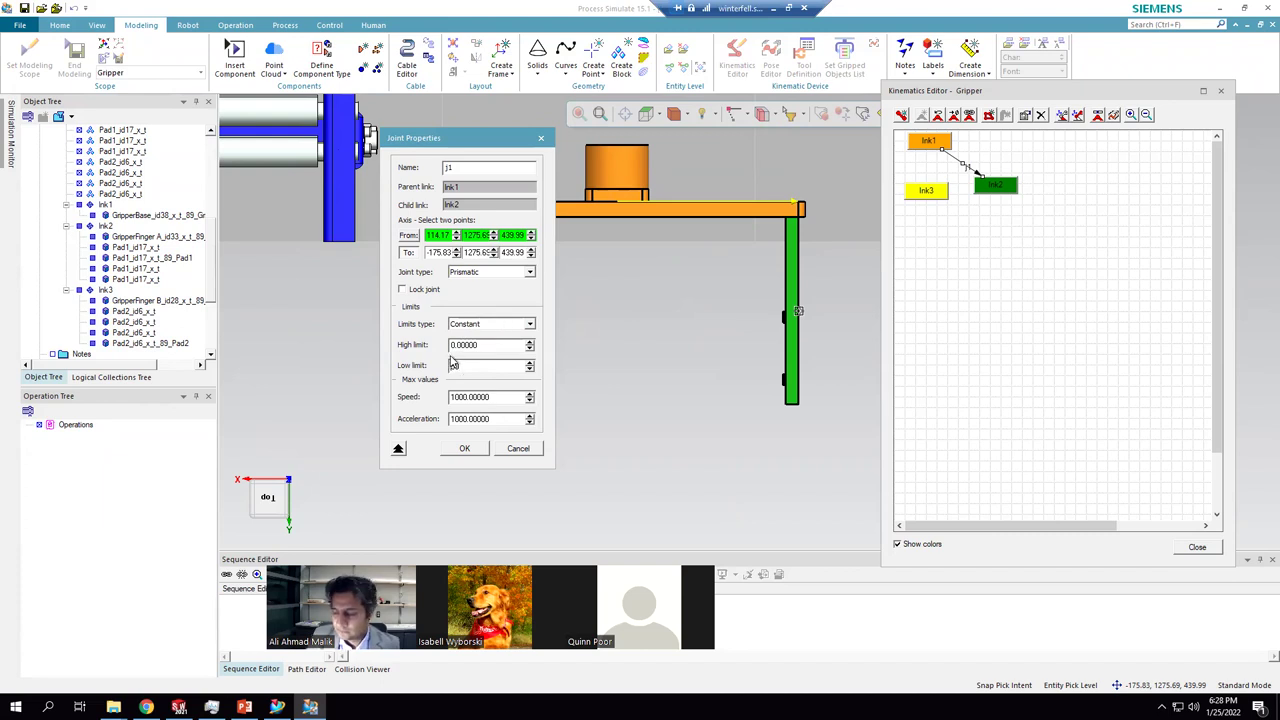
left_click(469, 449)
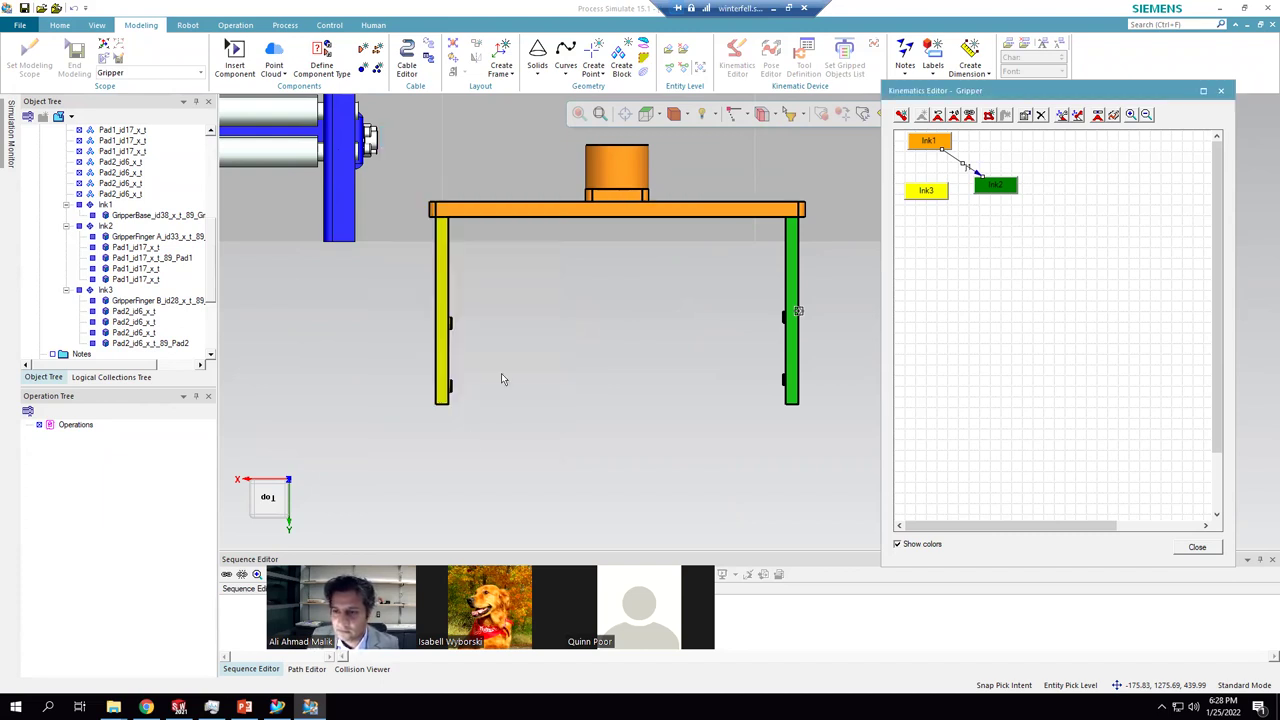
- Test j1's travel with Joint Jog, and set the joint's low limit to -150
left_click(1098, 116)
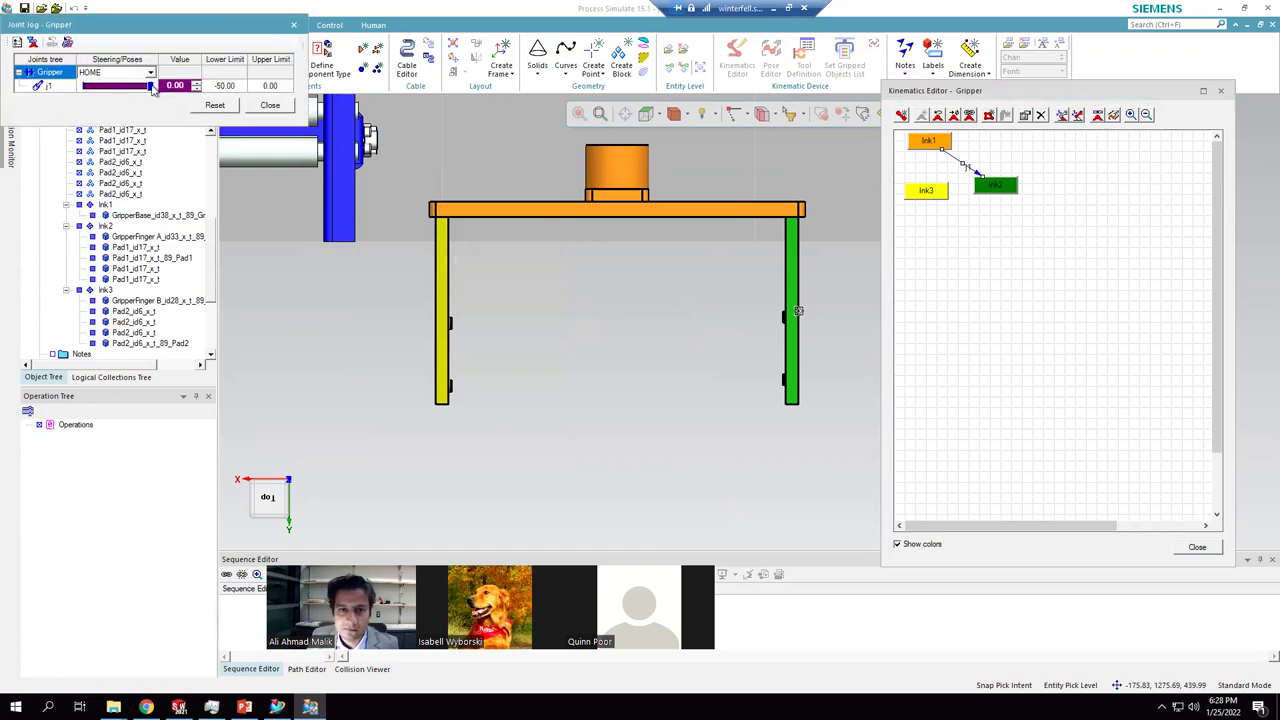
left_click_drag(130, 85, 263, 116)
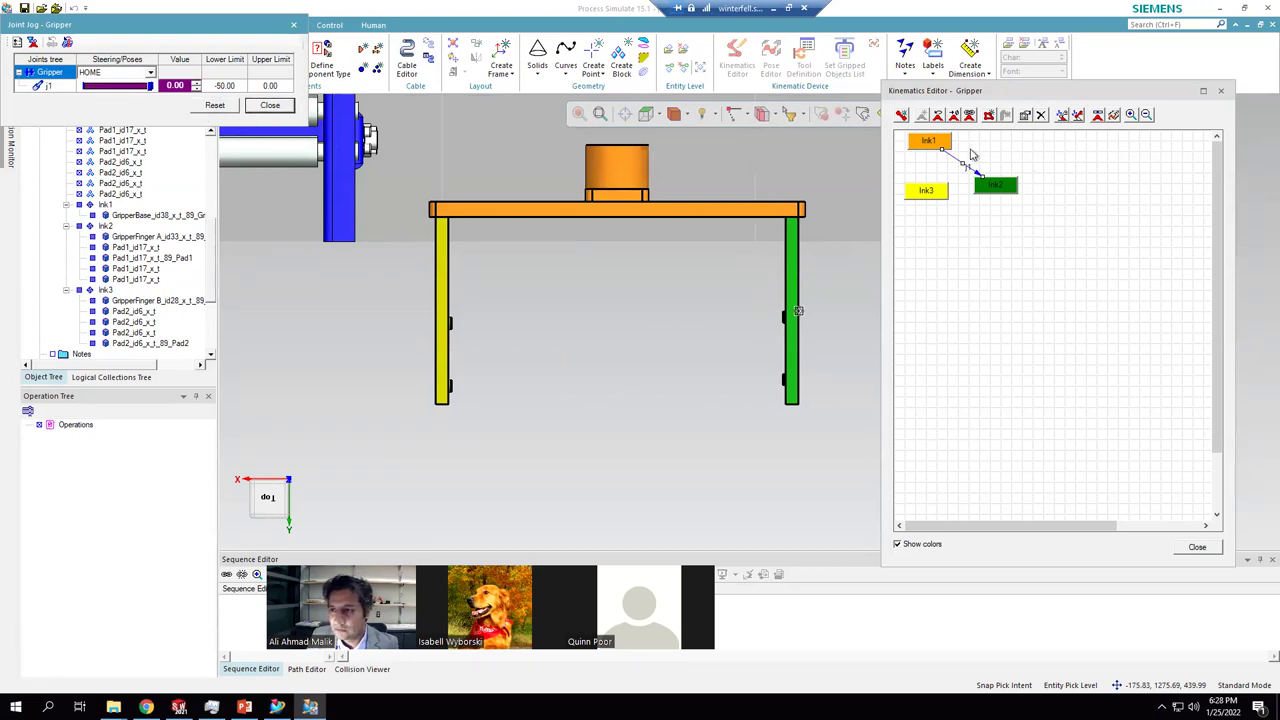
double_click(957, 164)
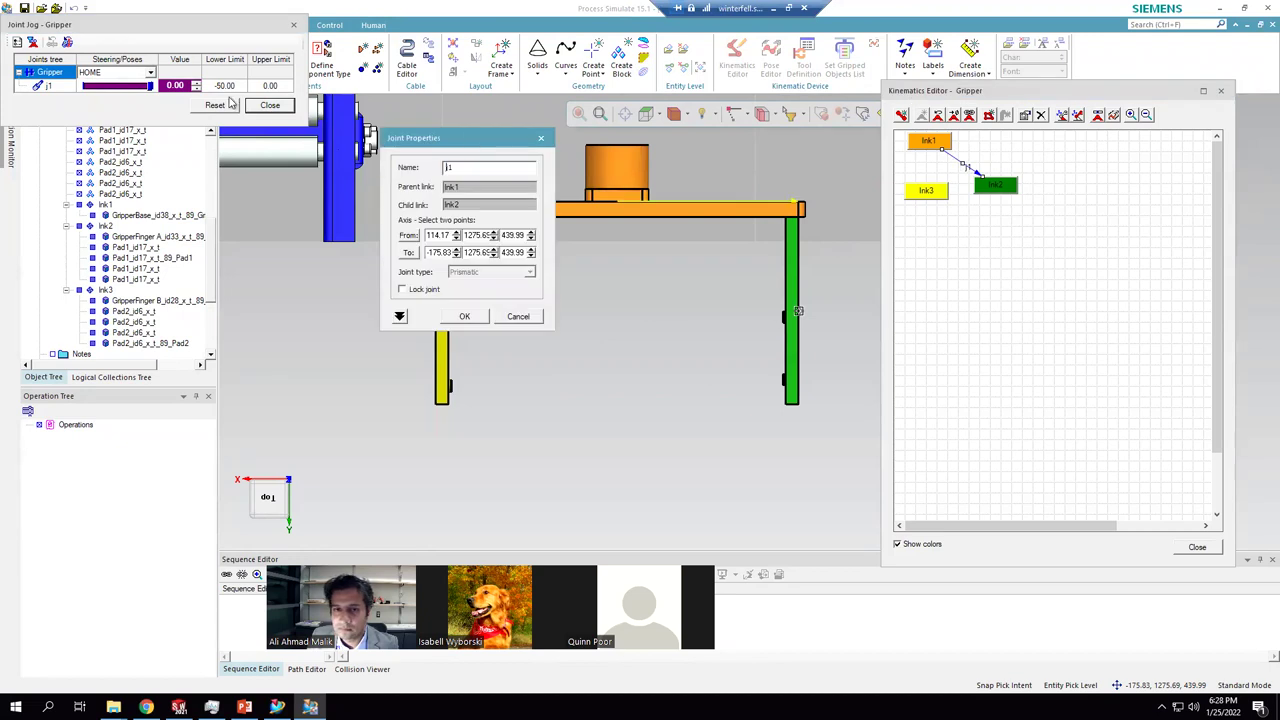
left_click(268, 106)
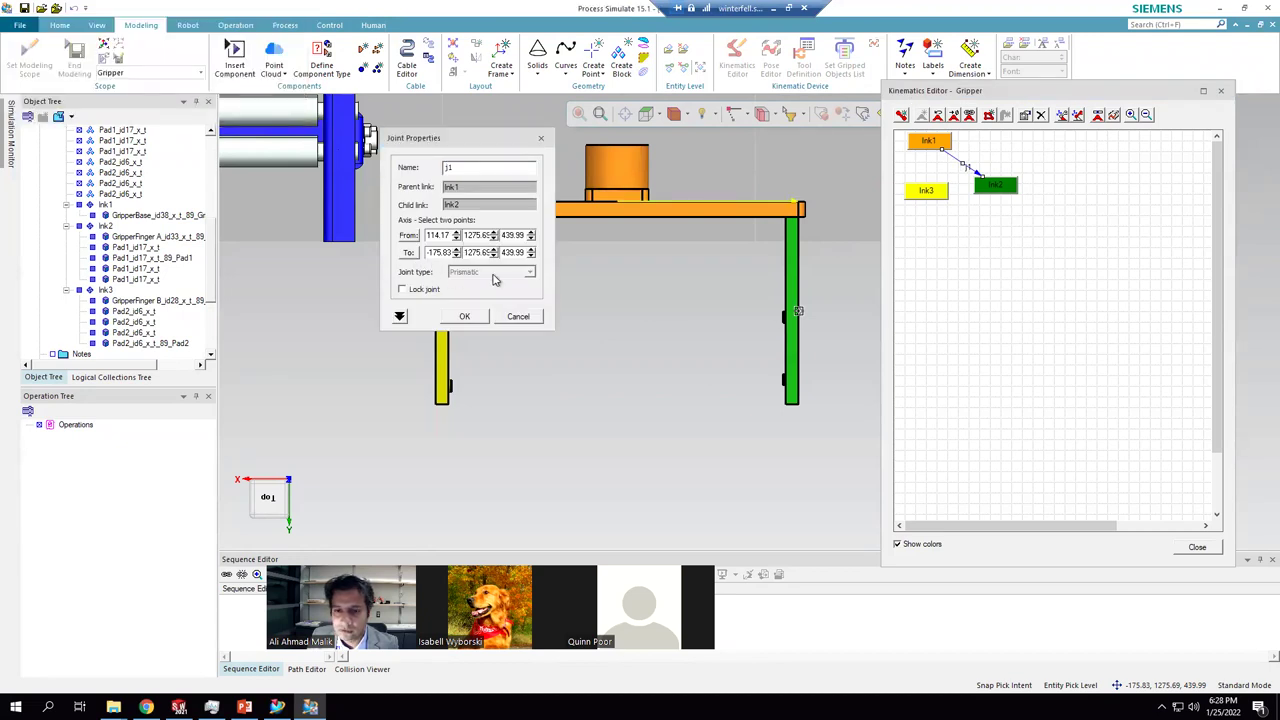
left_click(399, 316)
double_click(495, 366)
key("BackSpace")
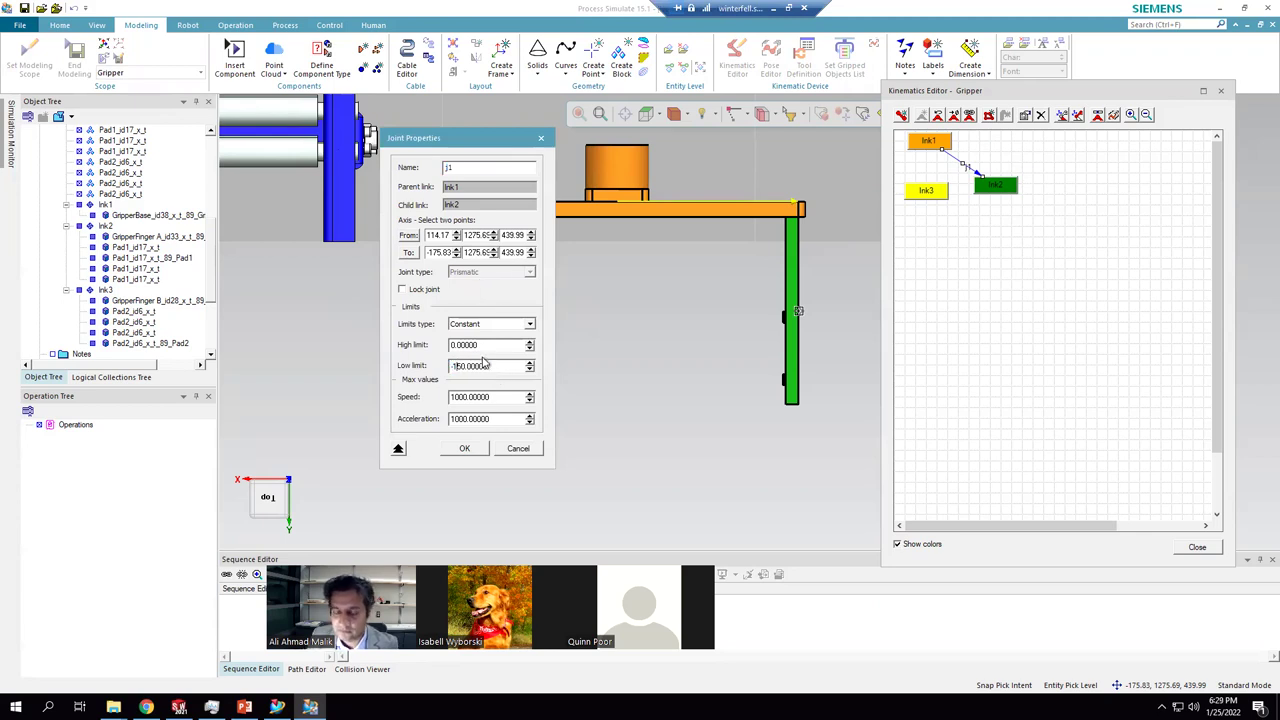
left_click(464, 448)
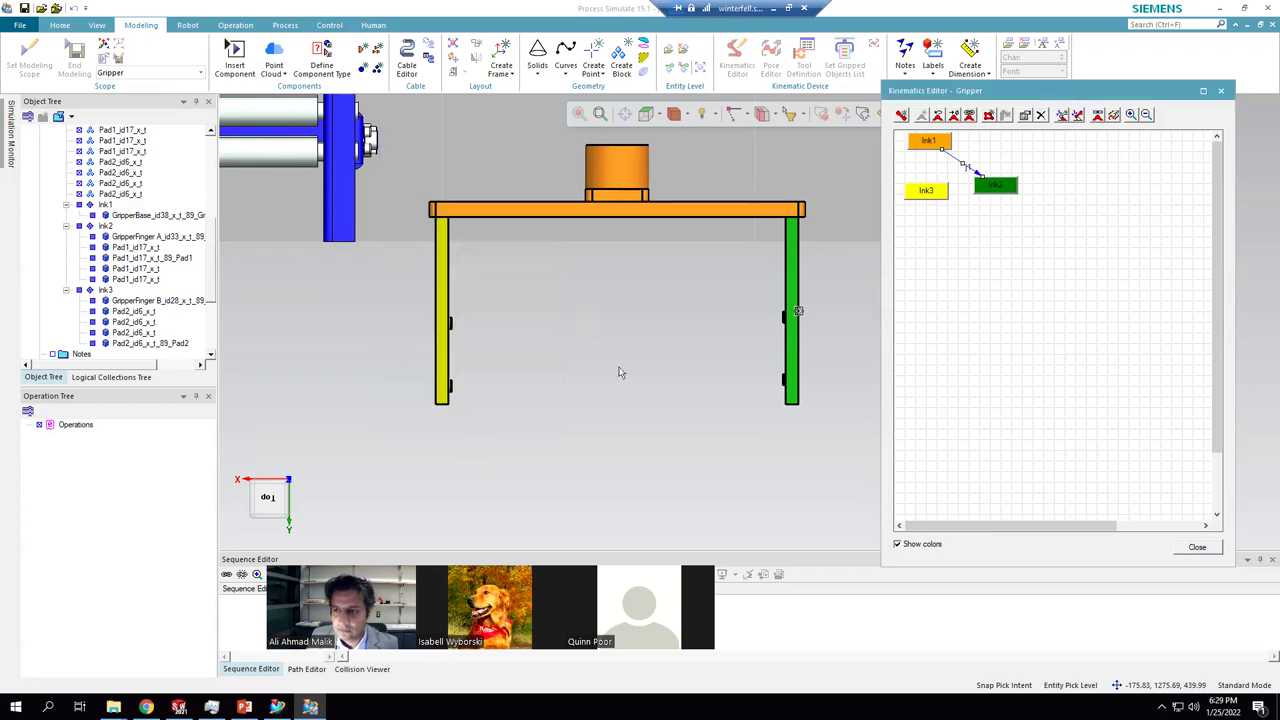
- Jog j1 to -150 to check how far the green finger travels along the gripper base
left_click(1098, 117)
left_click_drag(148, 85, 8, 78)
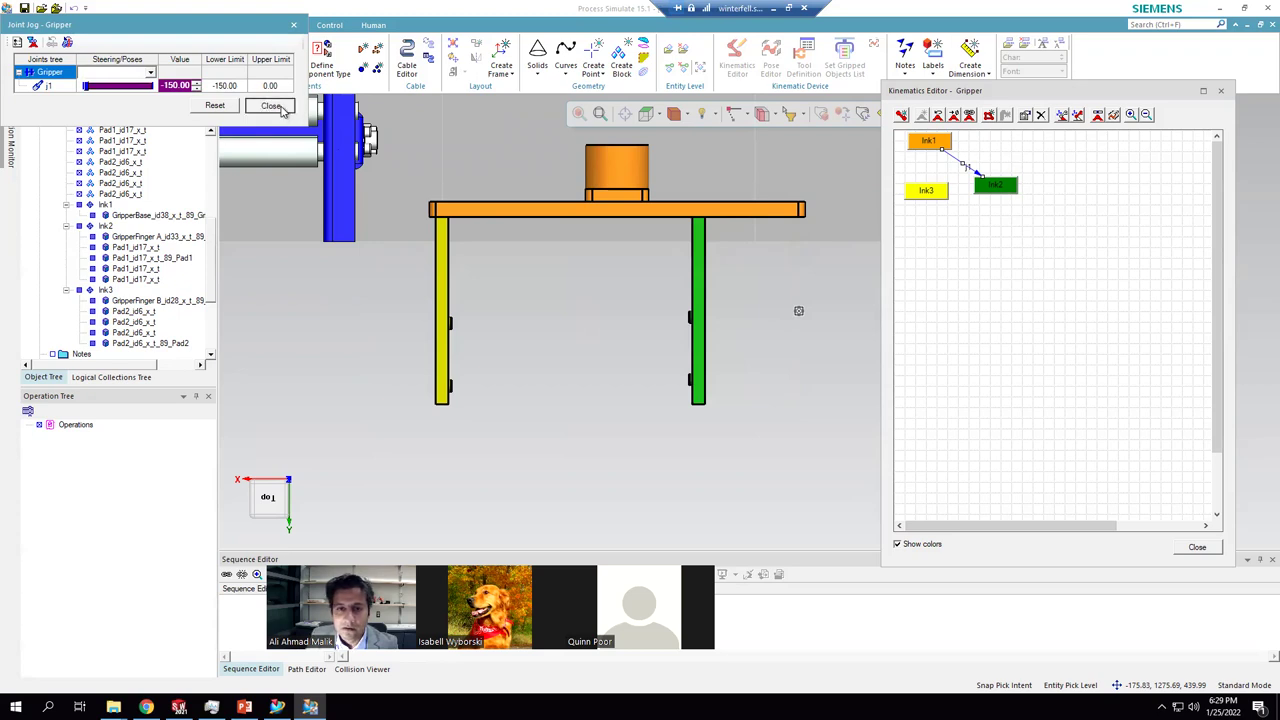
left_click(271, 106)
- Create joint j2 from parent lnk1 to child lnk3, with its axis along the gripper base from (114.17, 1275.69, 439.99) to (404.17, 1275.69, 439.99)
left_click_drag(930, 148, 940, 197)
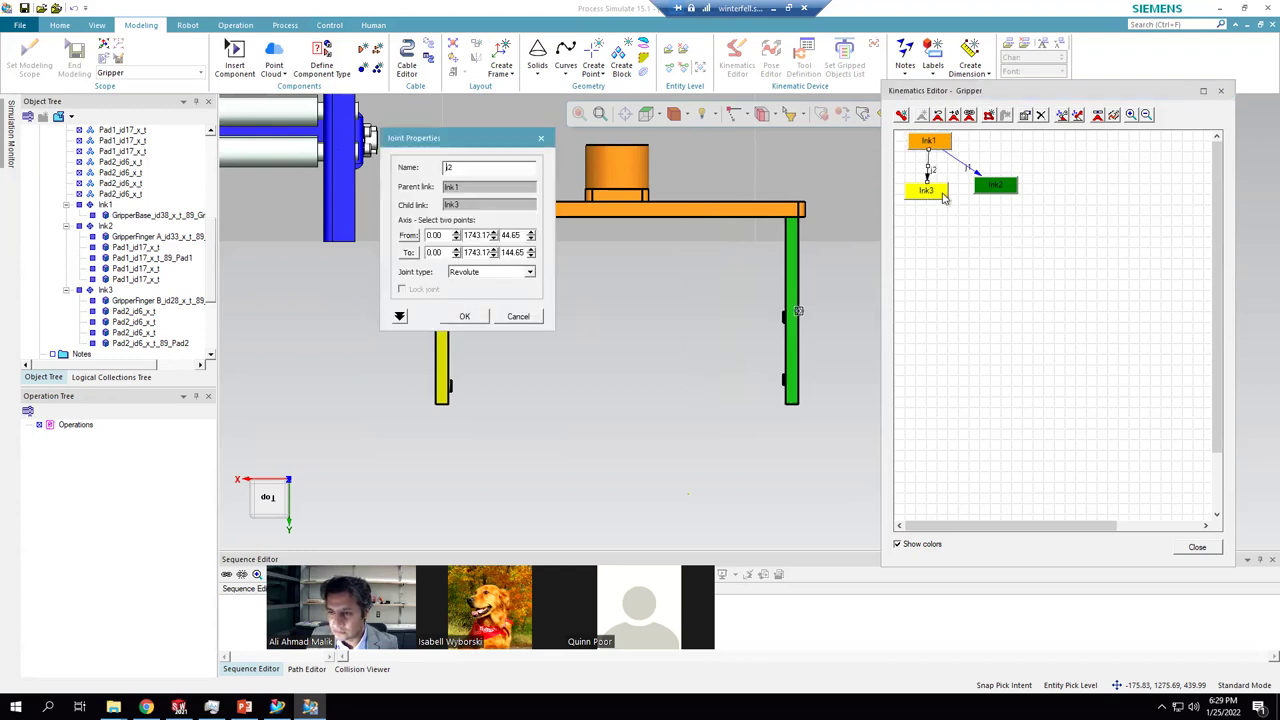
left_click(418, 240)
scroll(778, 316, "down", 3)
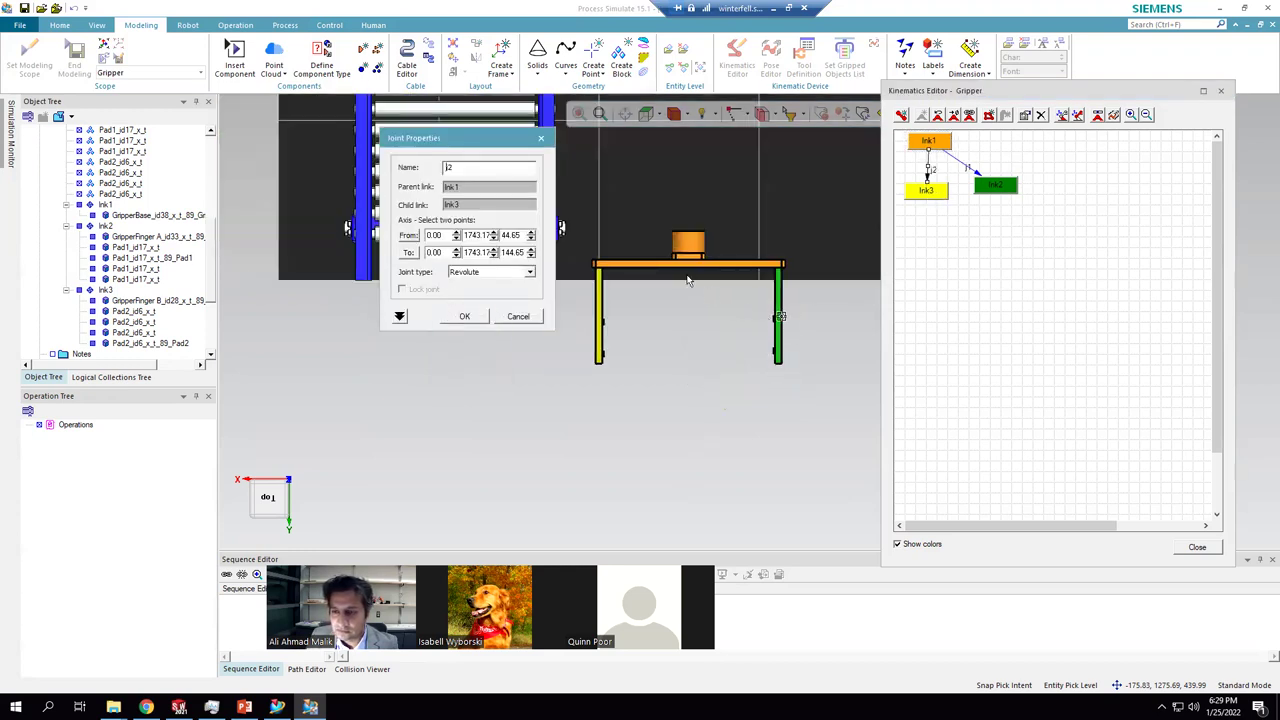
scroll(687, 281, "up", 3)
left_click_drag(477, 140, 302, 100)
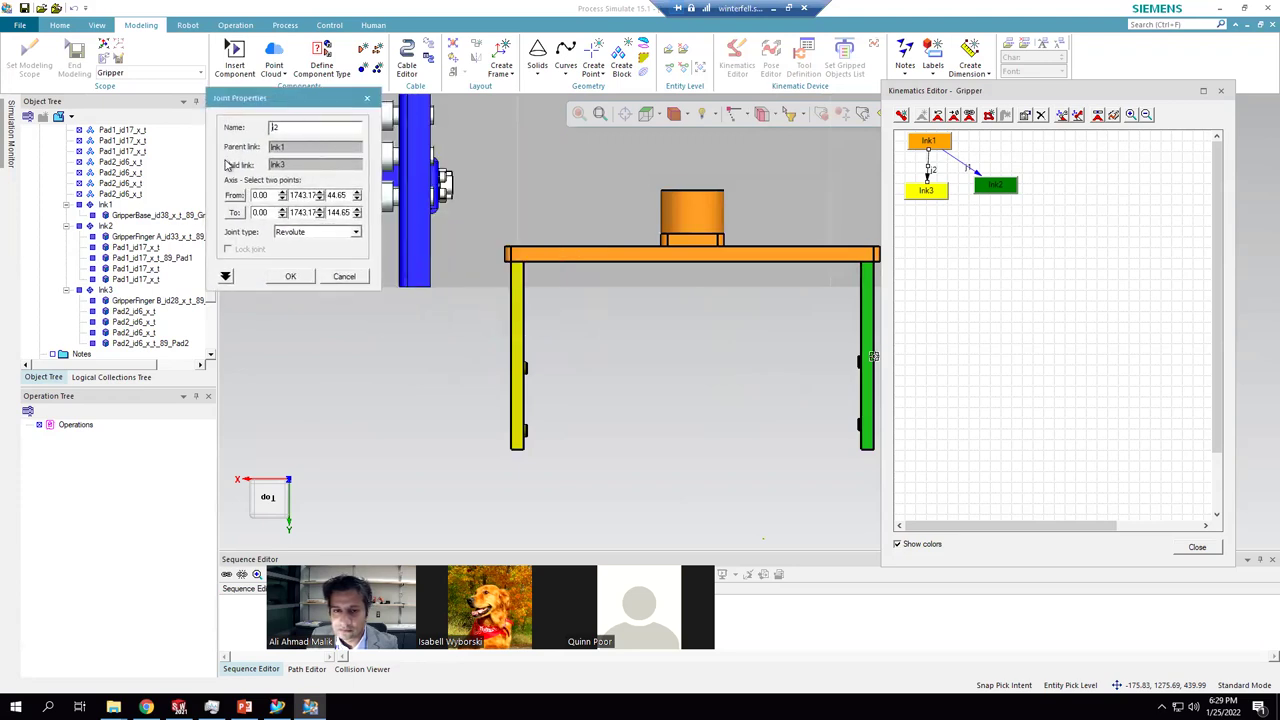
left_click(242, 197)
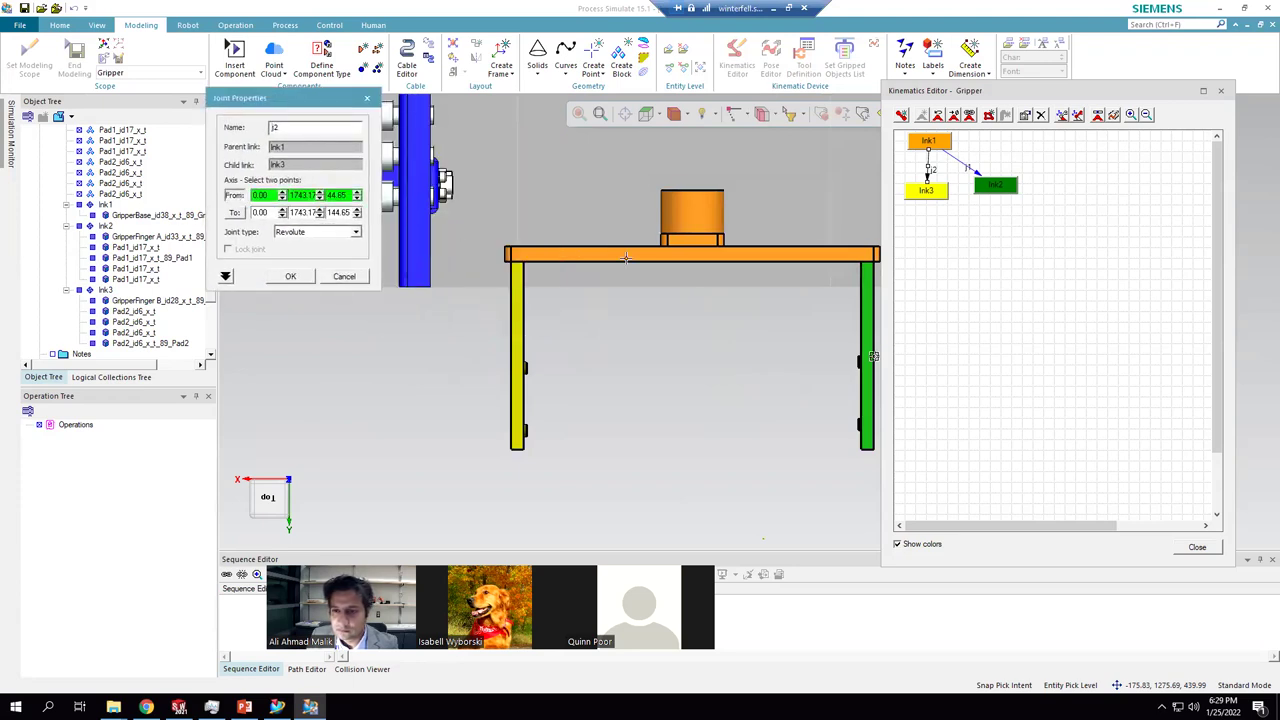
left_click(697, 246)
left_click(520, 246)
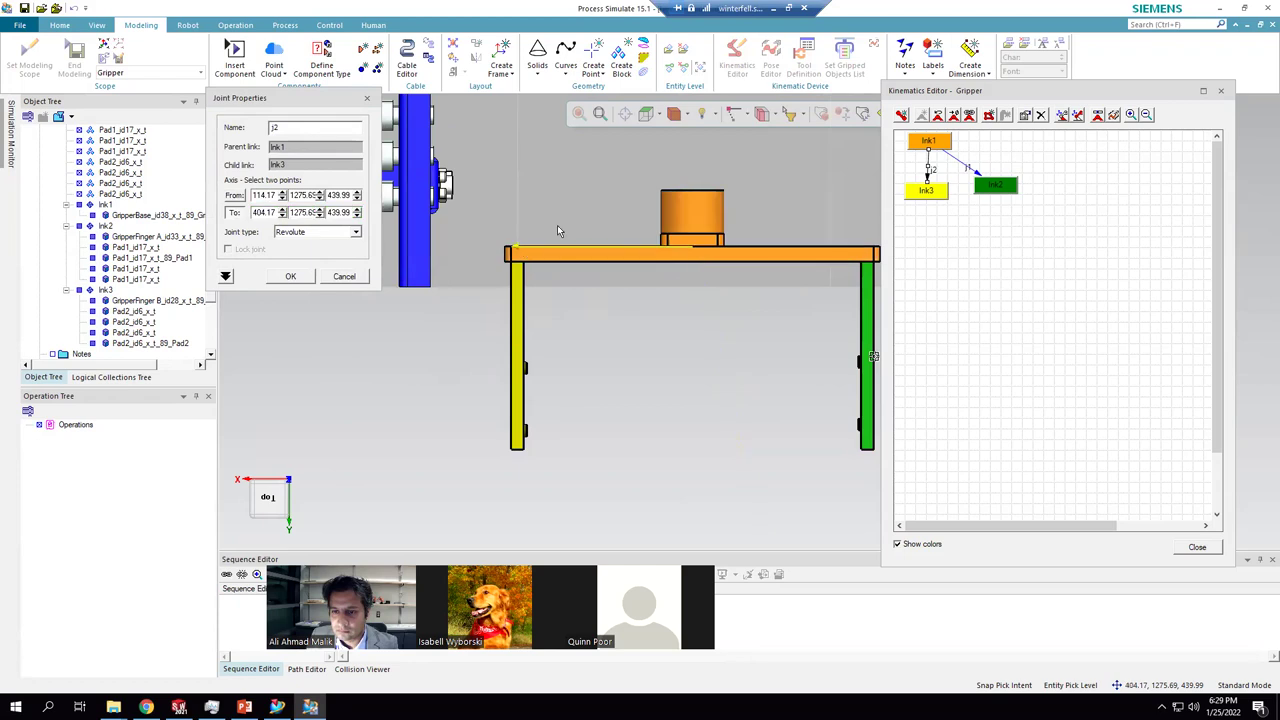
- Make j2 a prismatic joint with constant limits and a high limit of 150
left_click(310, 233)
left_click(309, 250)
left_click(226, 277)
left_click(315, 284)
left_click(300, 291)
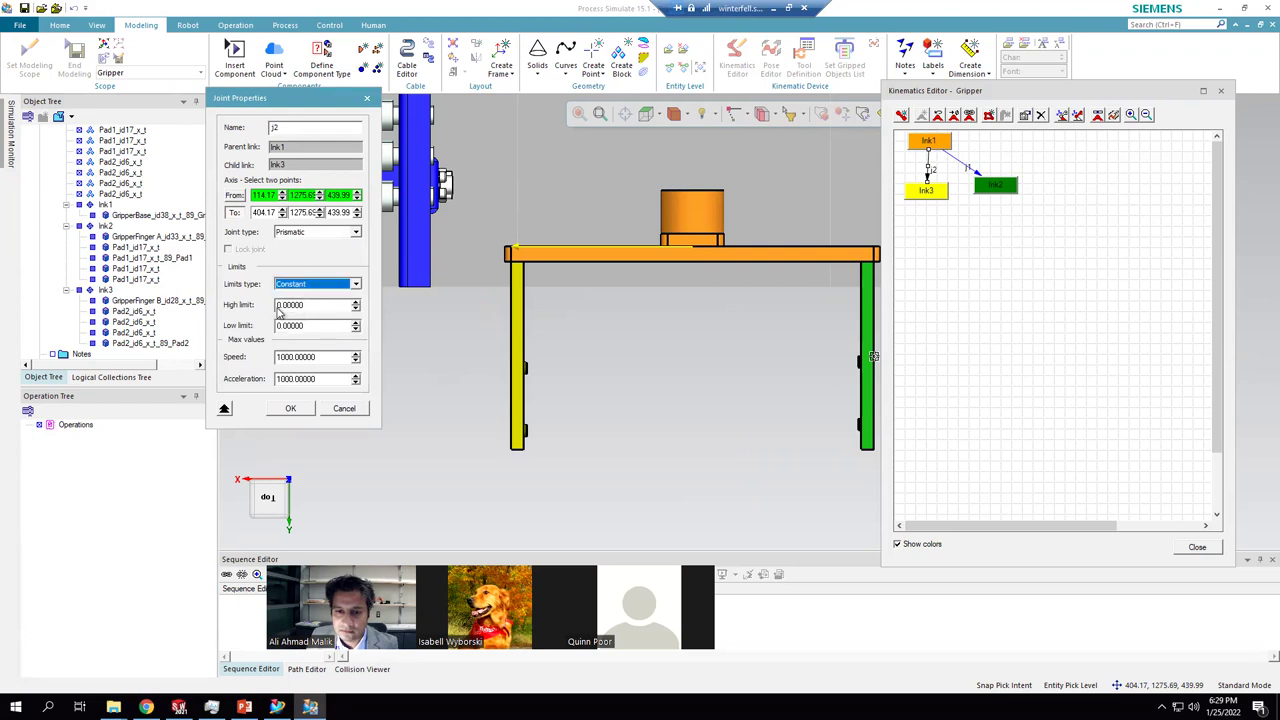
double_click(318, 306)
type("150")
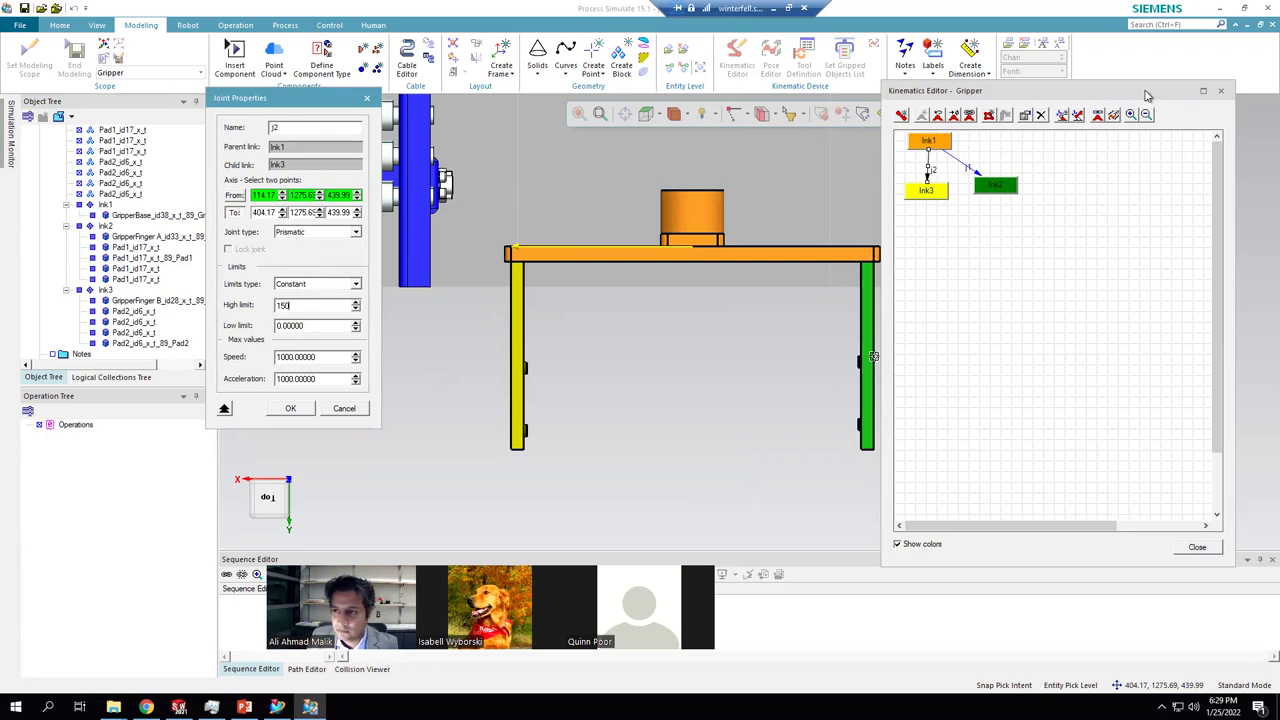
left_click(309, 410)
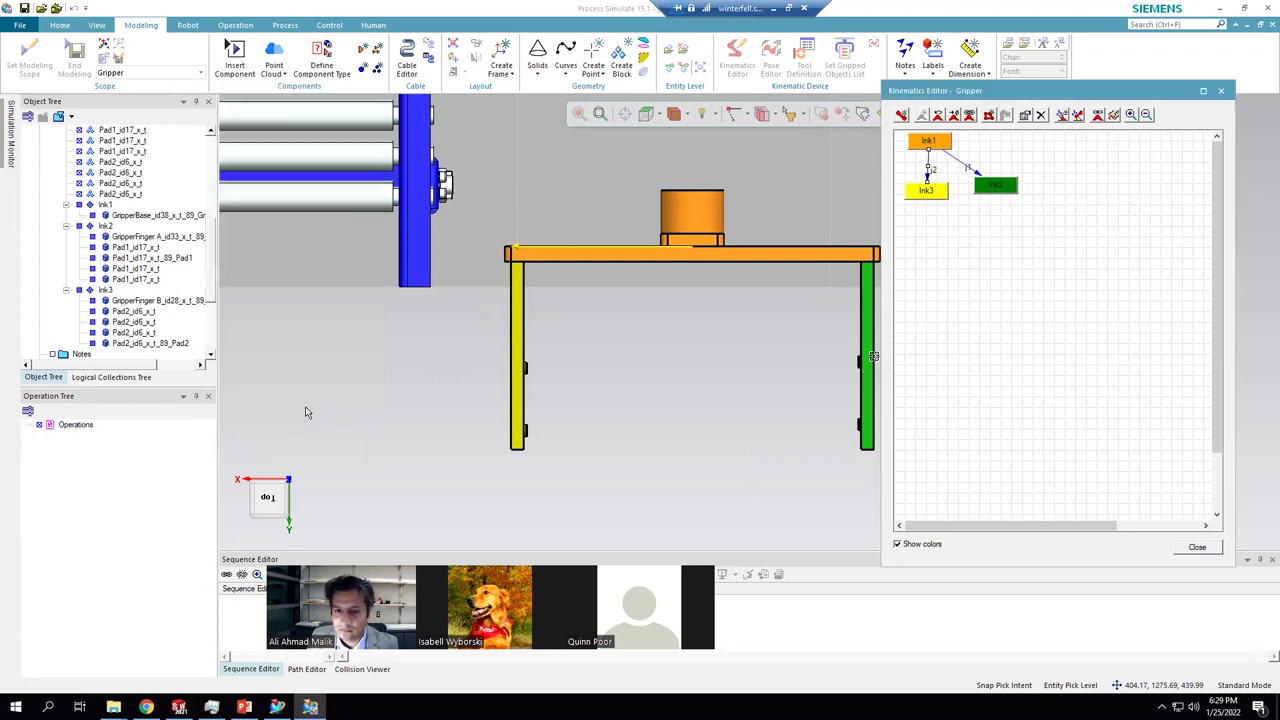
- Jog j2 to check the direction in which the yellow finger travels
left_click(1100, 115)
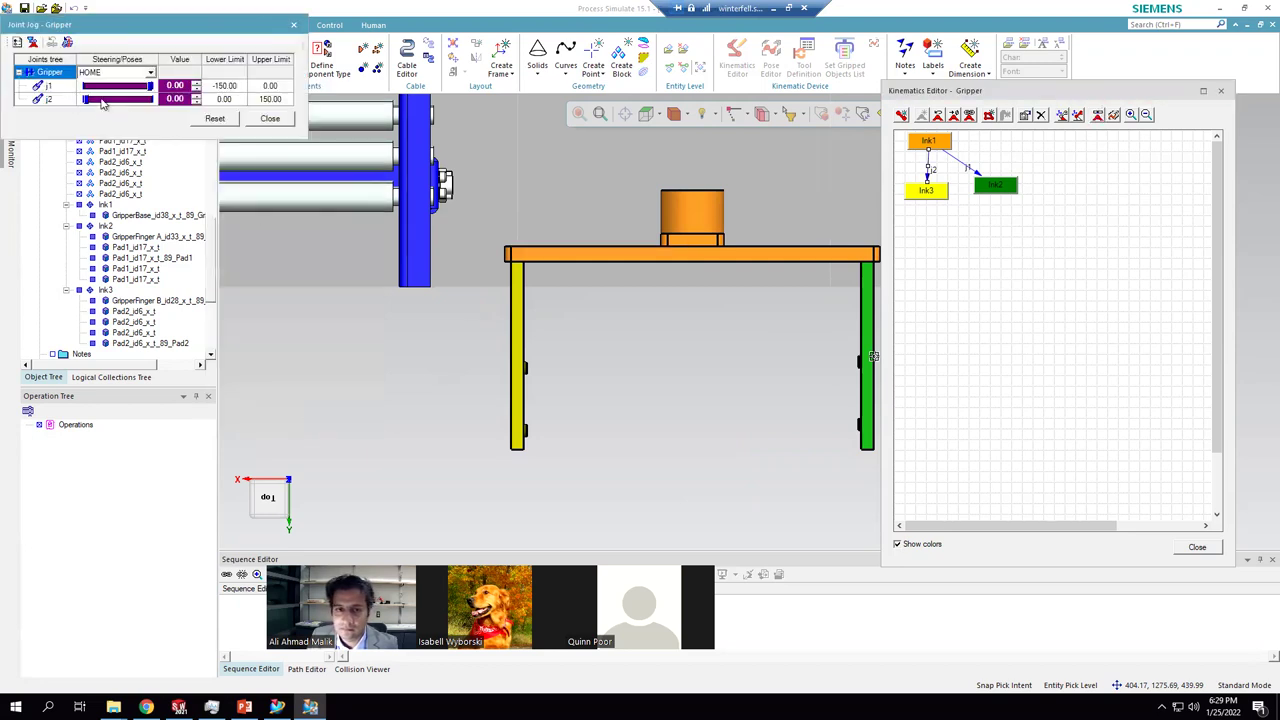
mouse_move(85, 99)
left_mouse_down()
mouse_move(130, 99)
mouse_move(85, 99)
left_mouse_up()
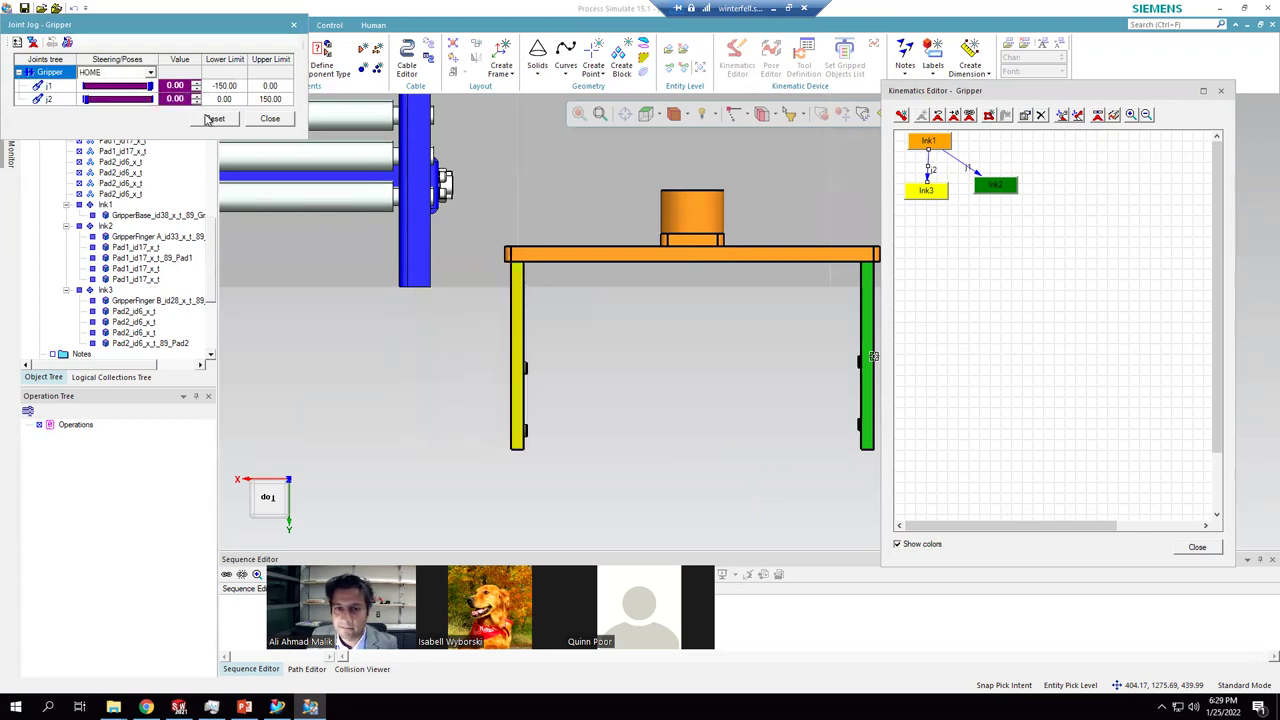
left_click(270, 120)
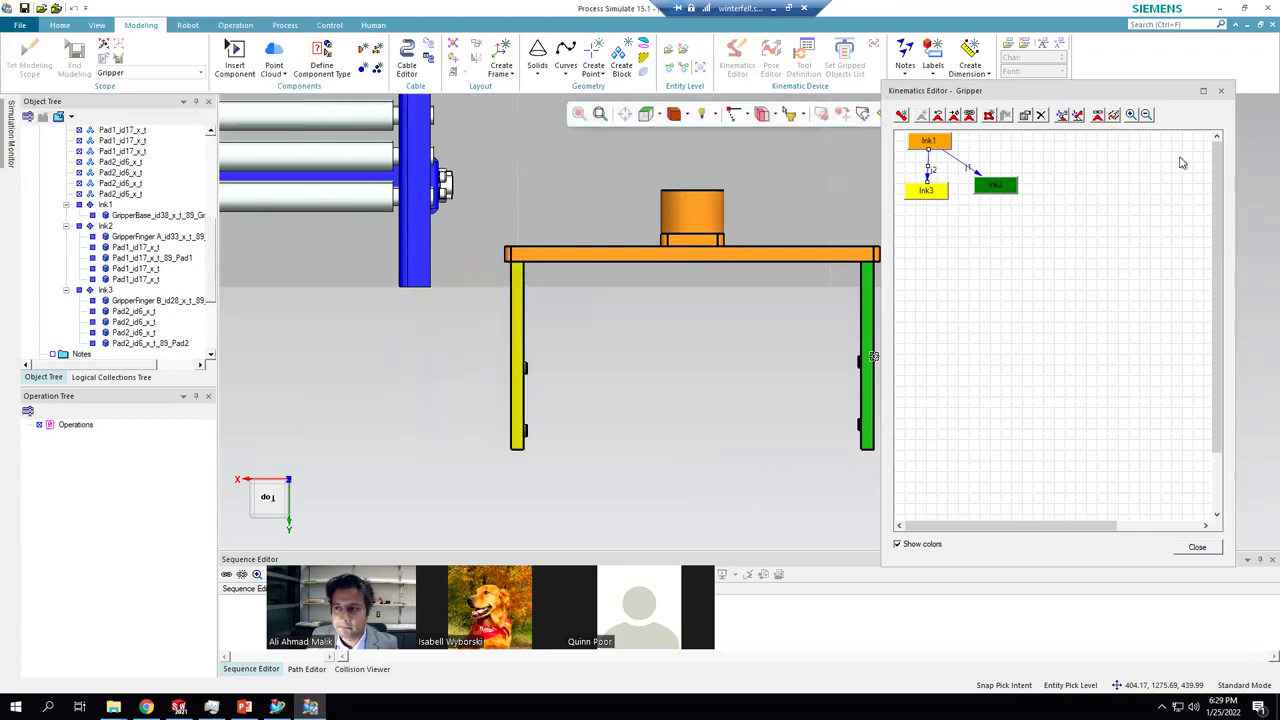
- Set j2's high limit to 0 and its low limit to -150
double_click(930, 165)
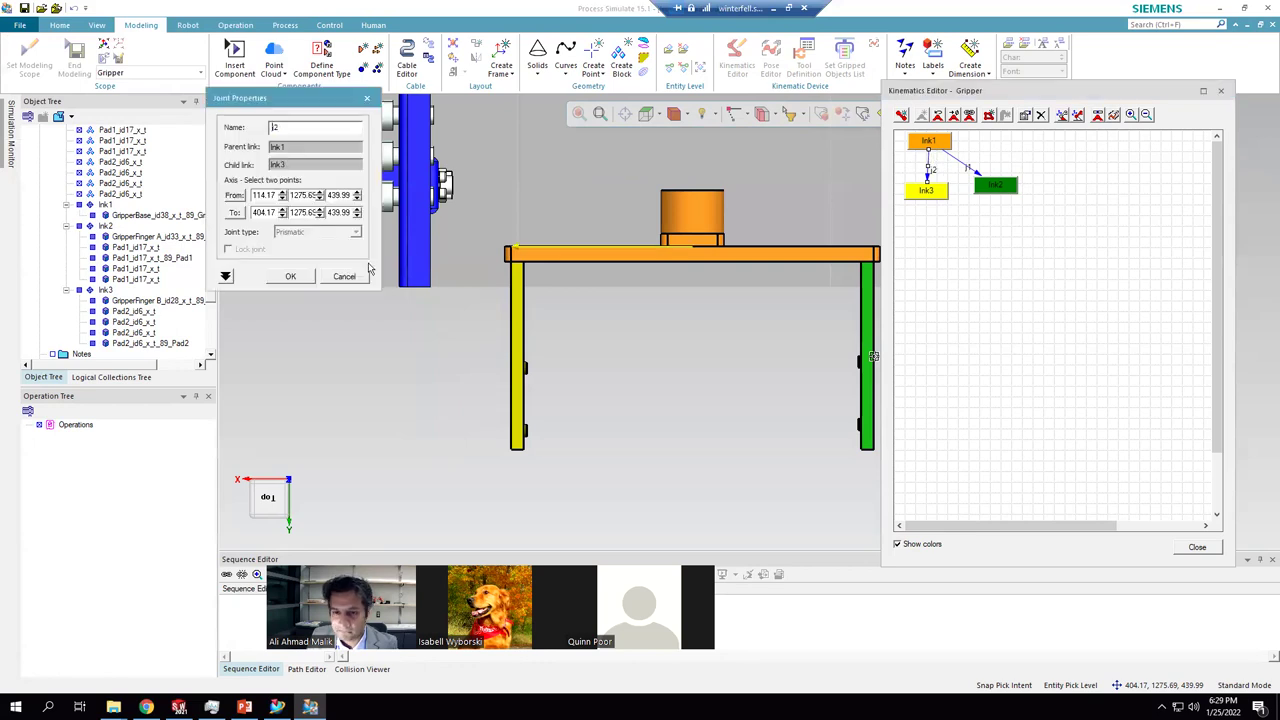
left_click(226, 277)
double_click(329, 305)
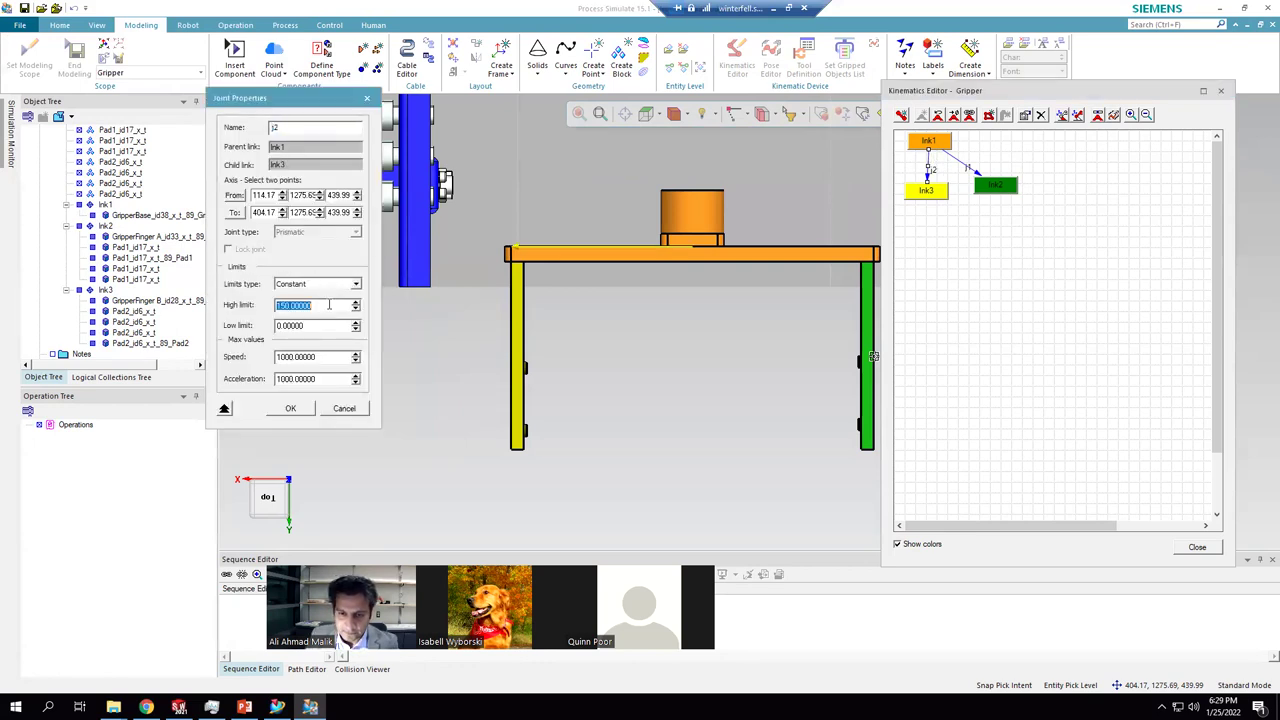
type("0")
double_click(311, 325)
type("-")
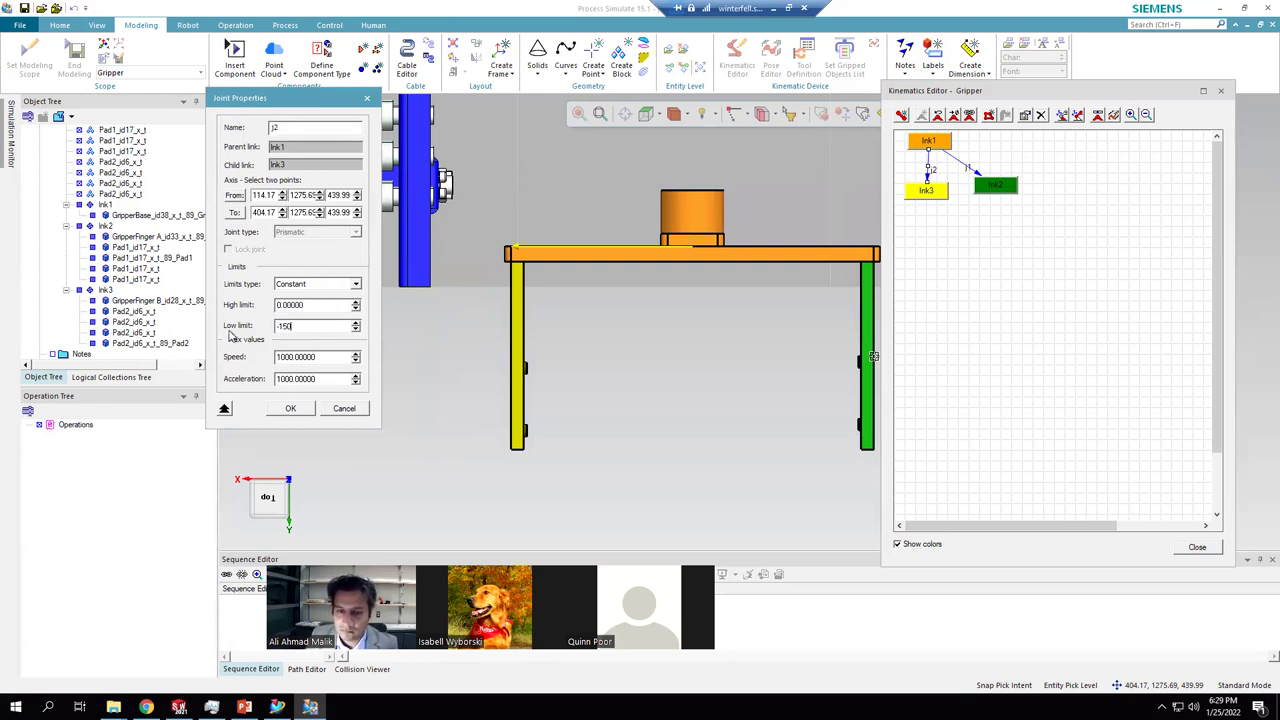
left_click(289, 408)
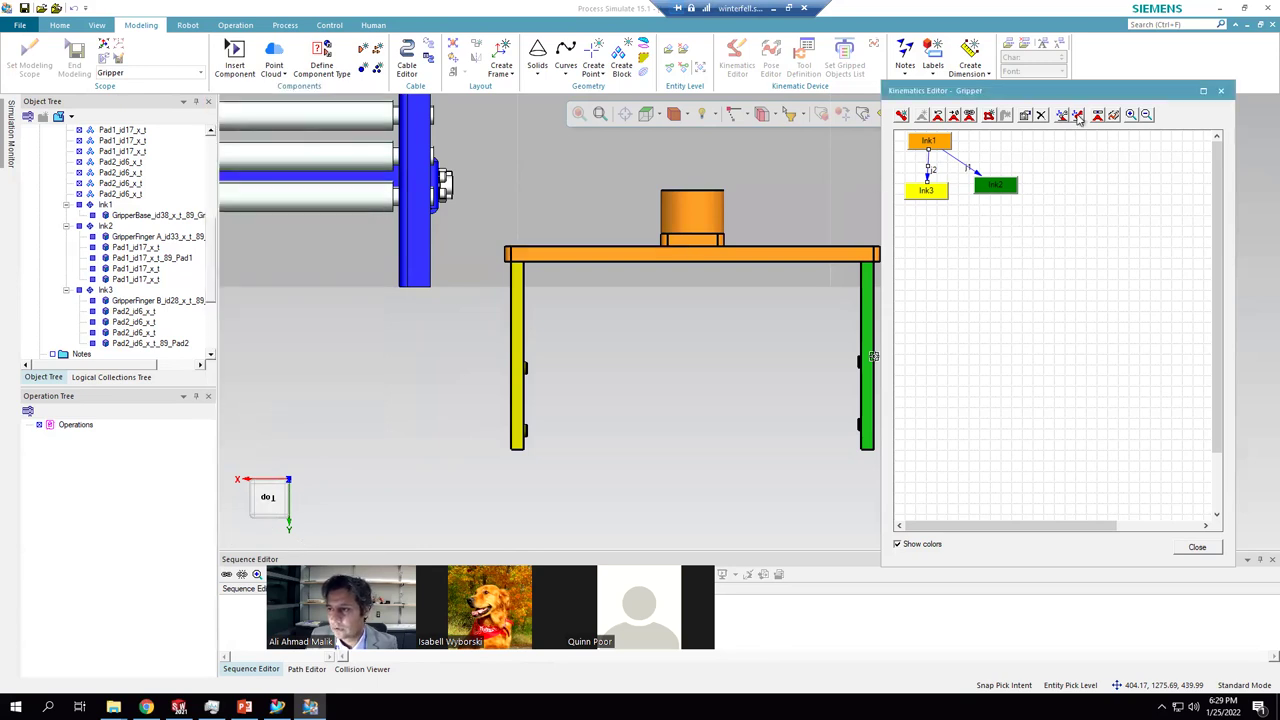
- Jog j1 and j2 to -150 and back to 0 in an angled 3D view to check both fingers' closing motion
middle_click_drag(680, 284, 779, 210)
middle_click_drag(698, 314, 790, 320)
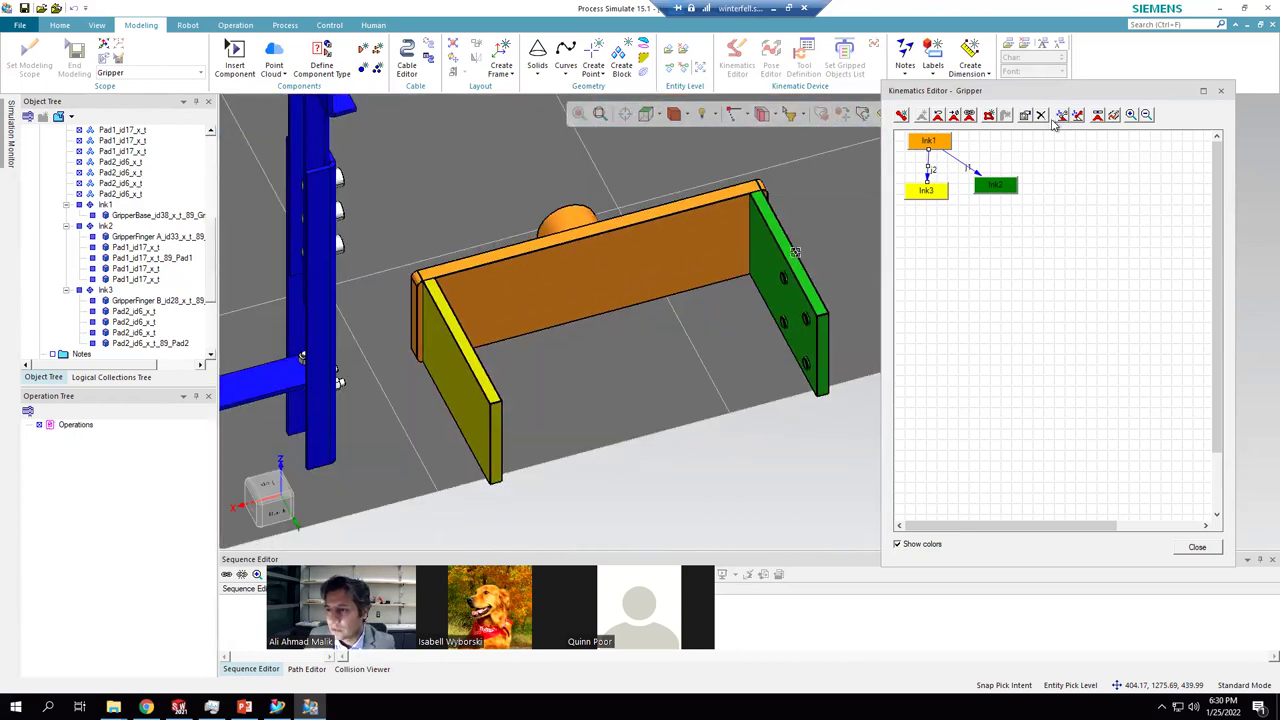
left_click(1098, 115)
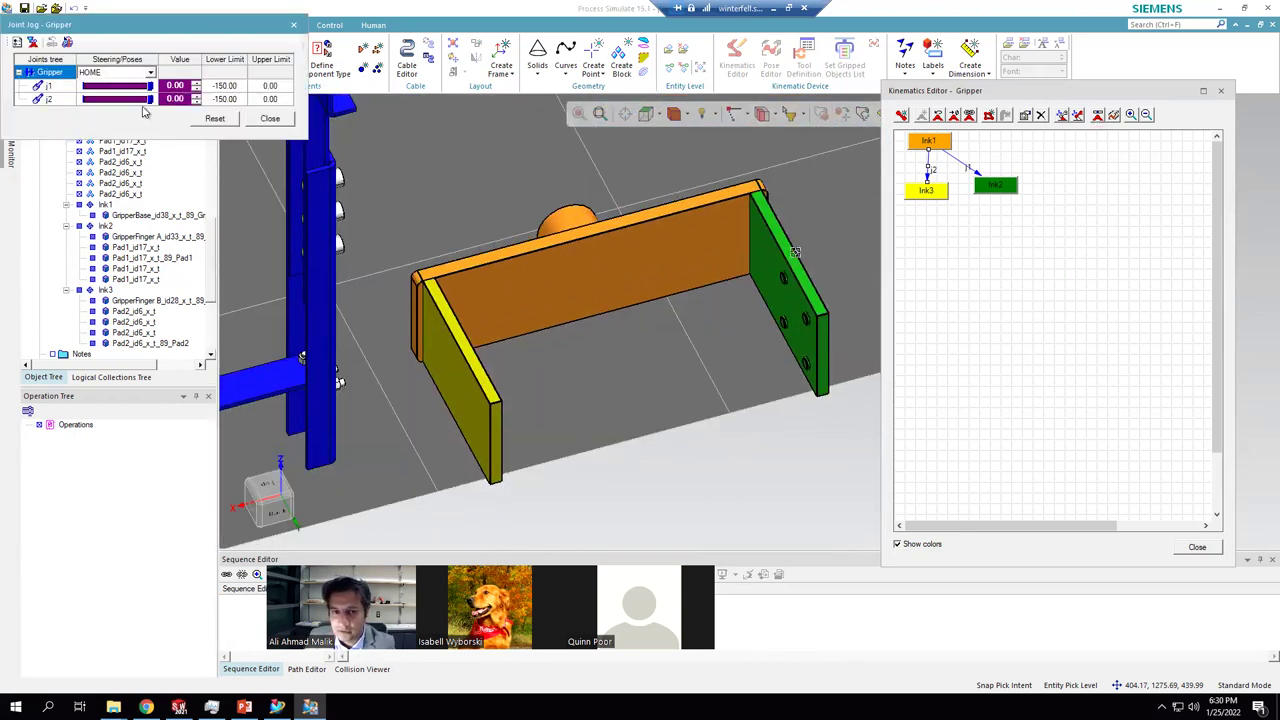
left_click_drag(148, 86, 78, 118)
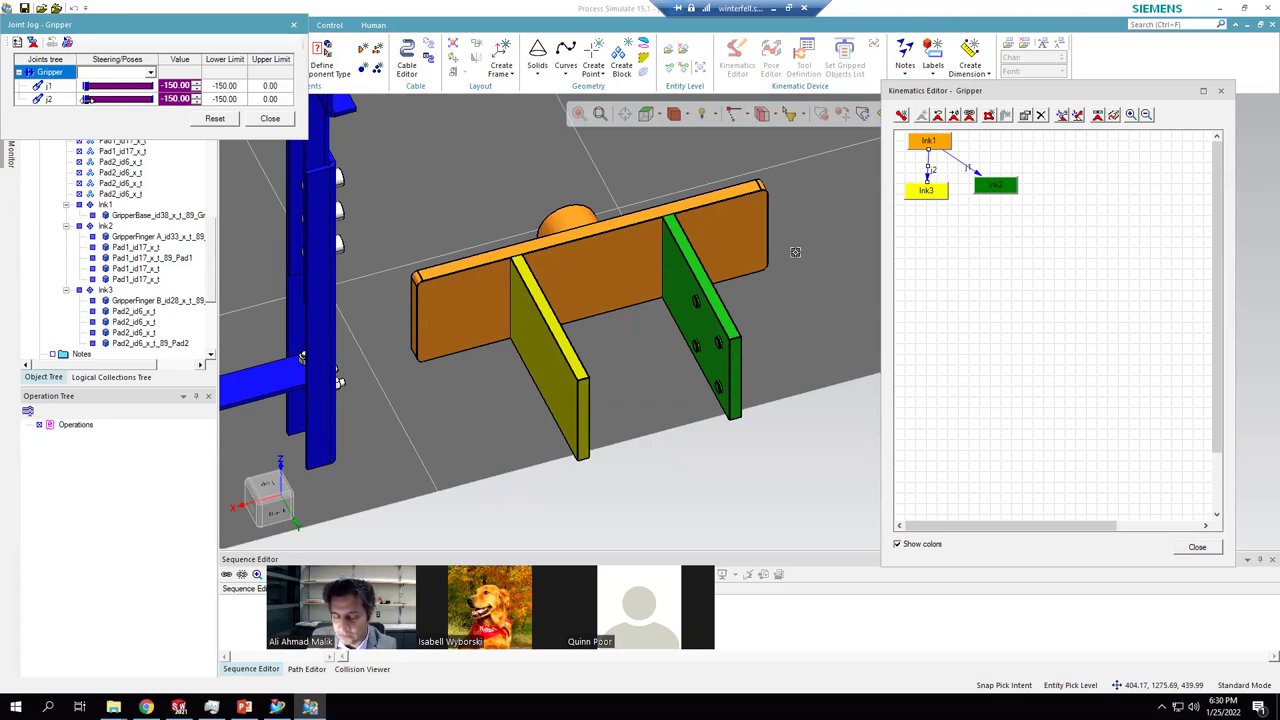
left_click_drag(86, 100, 152, 85)
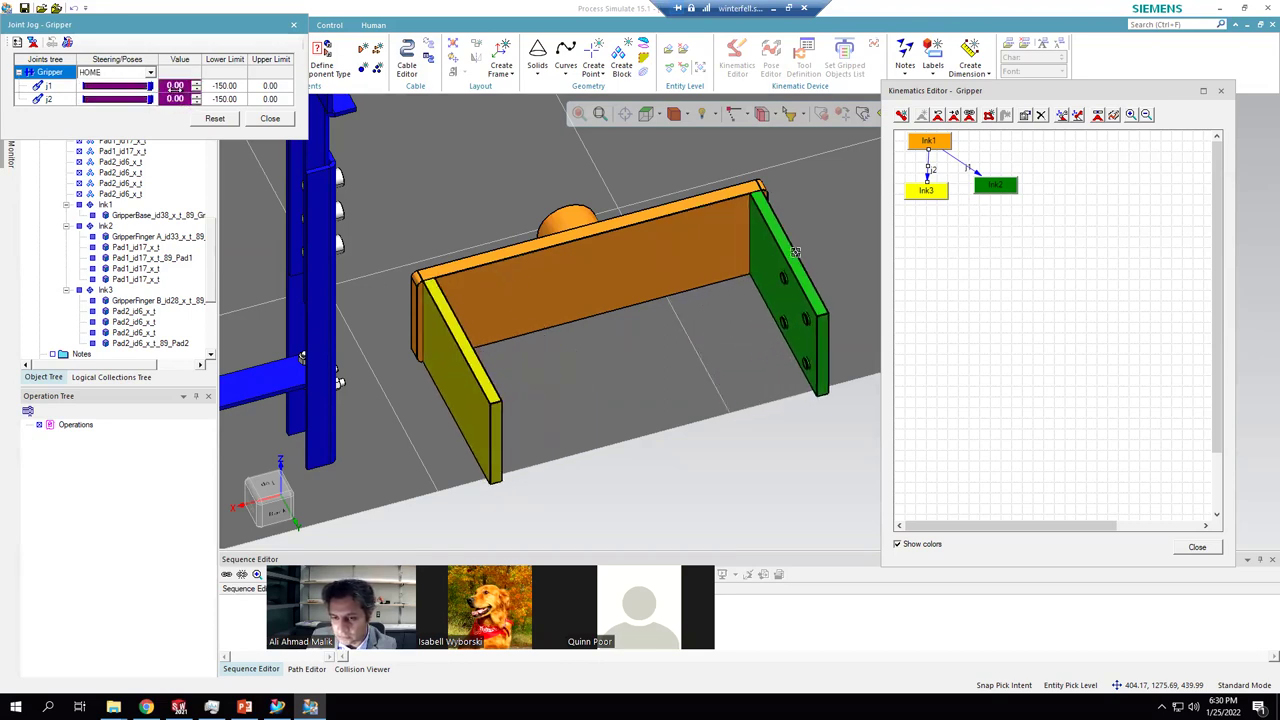
- Jog j1 toward its lower limit and back to 0 to recheck the green finger's travel, and end the joint jog
scroll(174, 86, "down", 5)
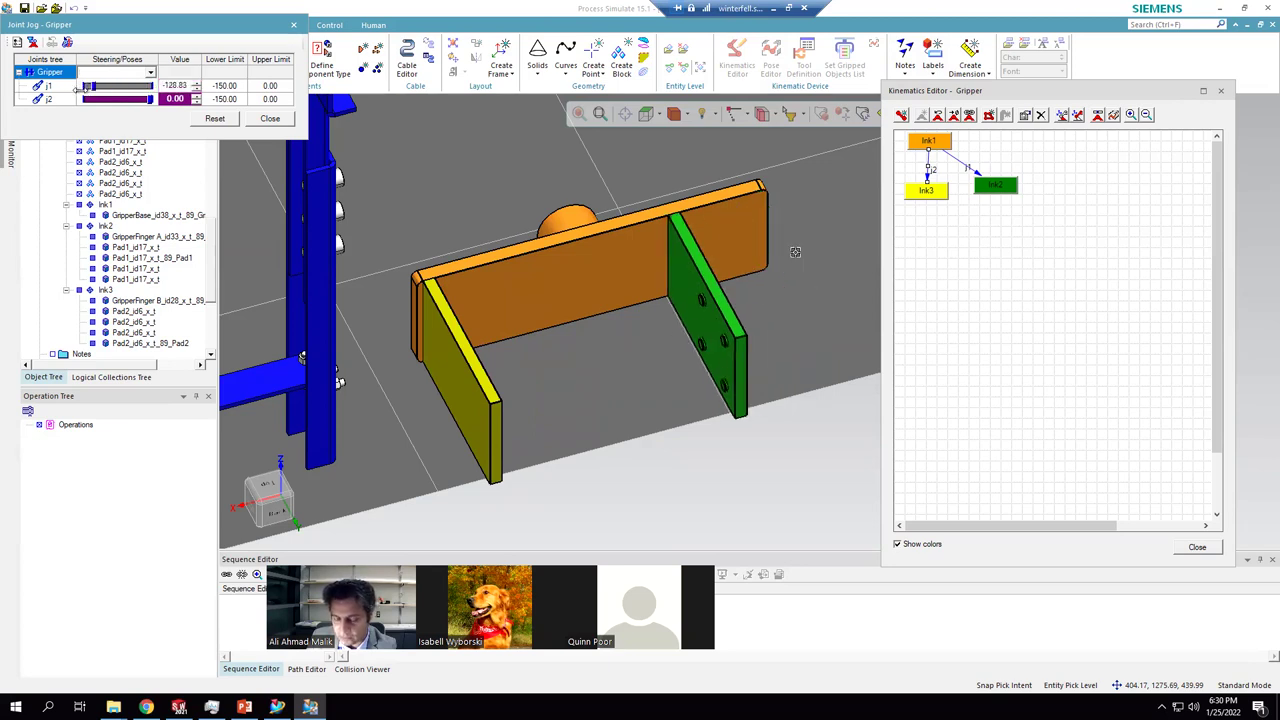
scroll(174, 86, "up", 5)
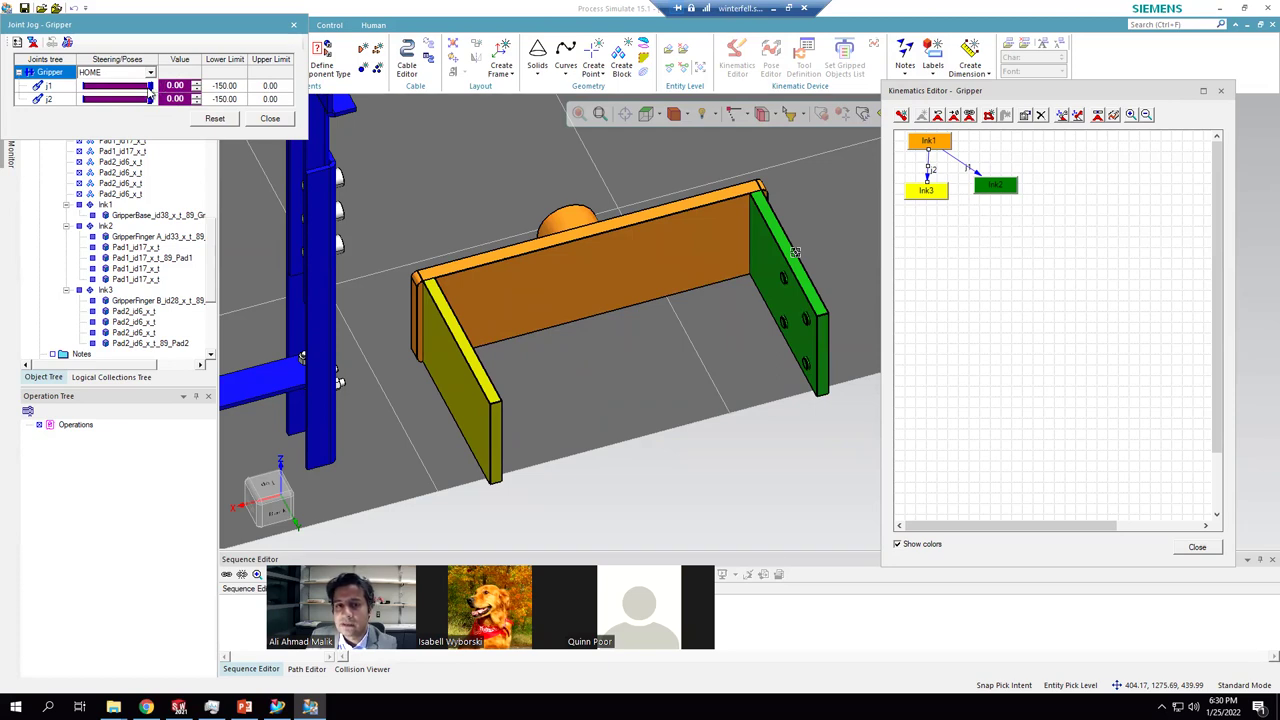
mouse_move(147, 86)
left_mouse_down()
mouse_move(95, 99)
mouse_move(150, 98)
left_mouse_up()
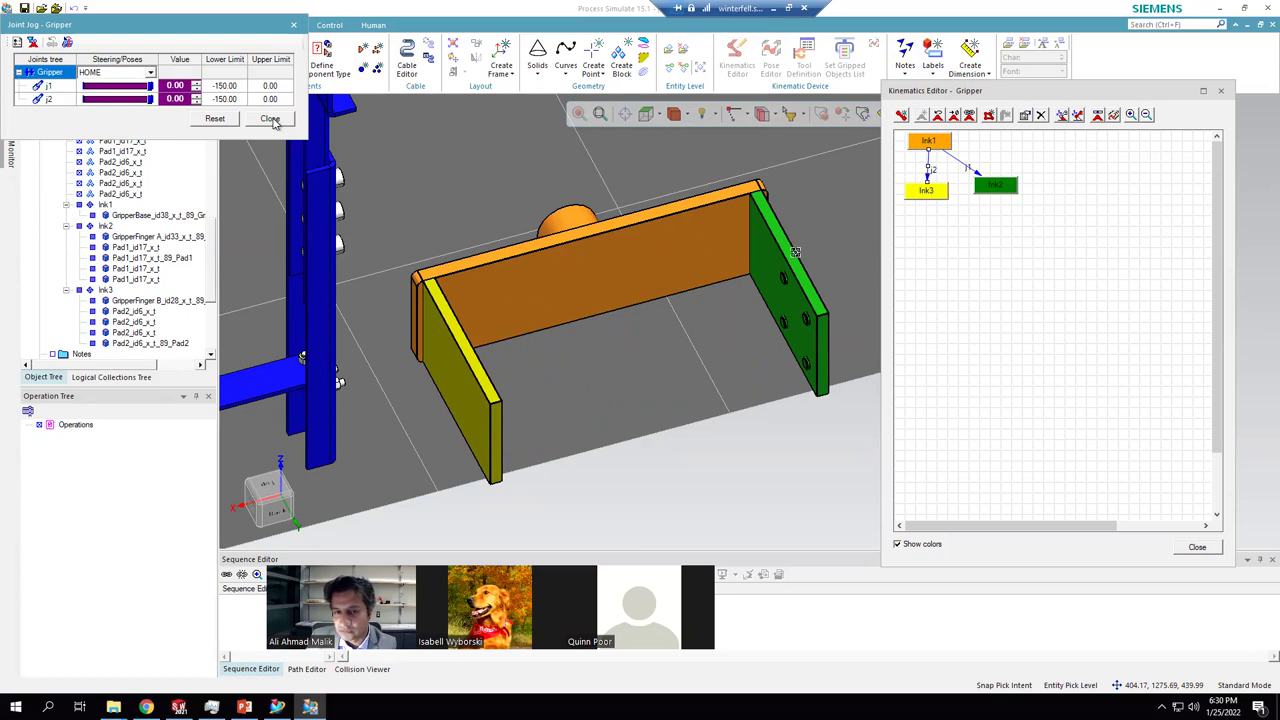
left_click(270, 119)
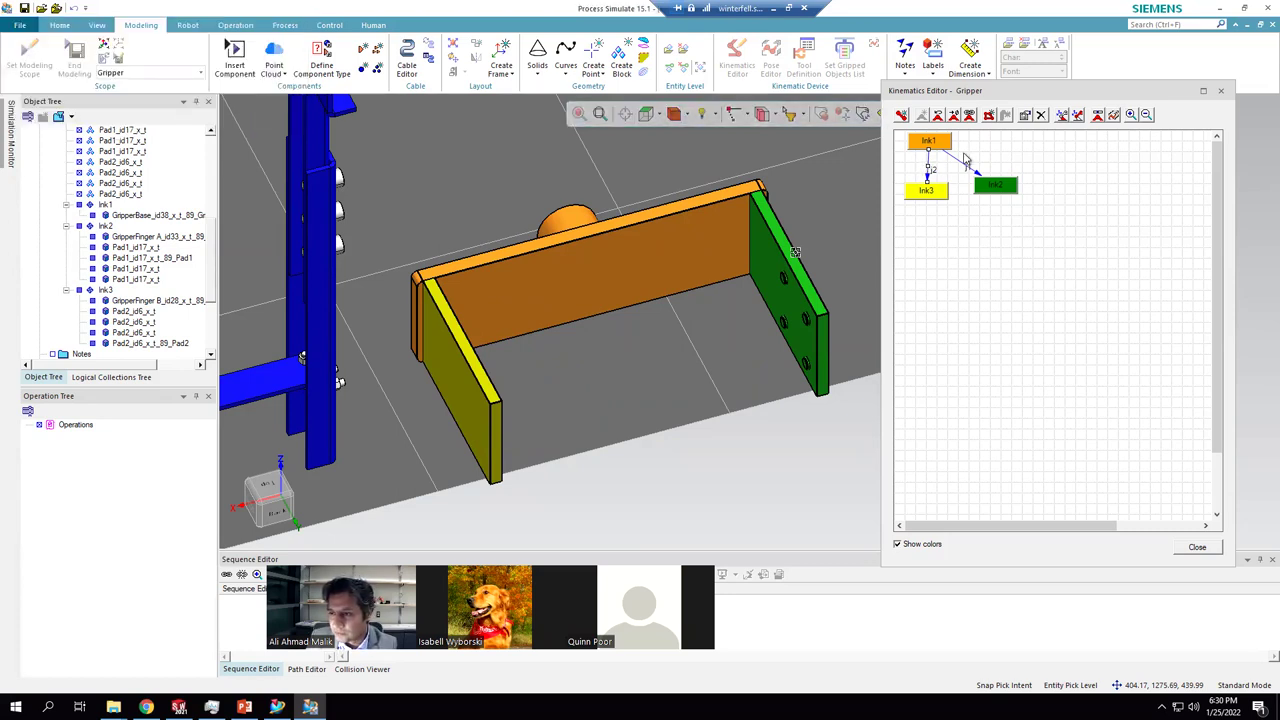
- Make joint j1 dependent on j2 by defining a joint function that consists of the j2 joint value
left_click(957, 163)
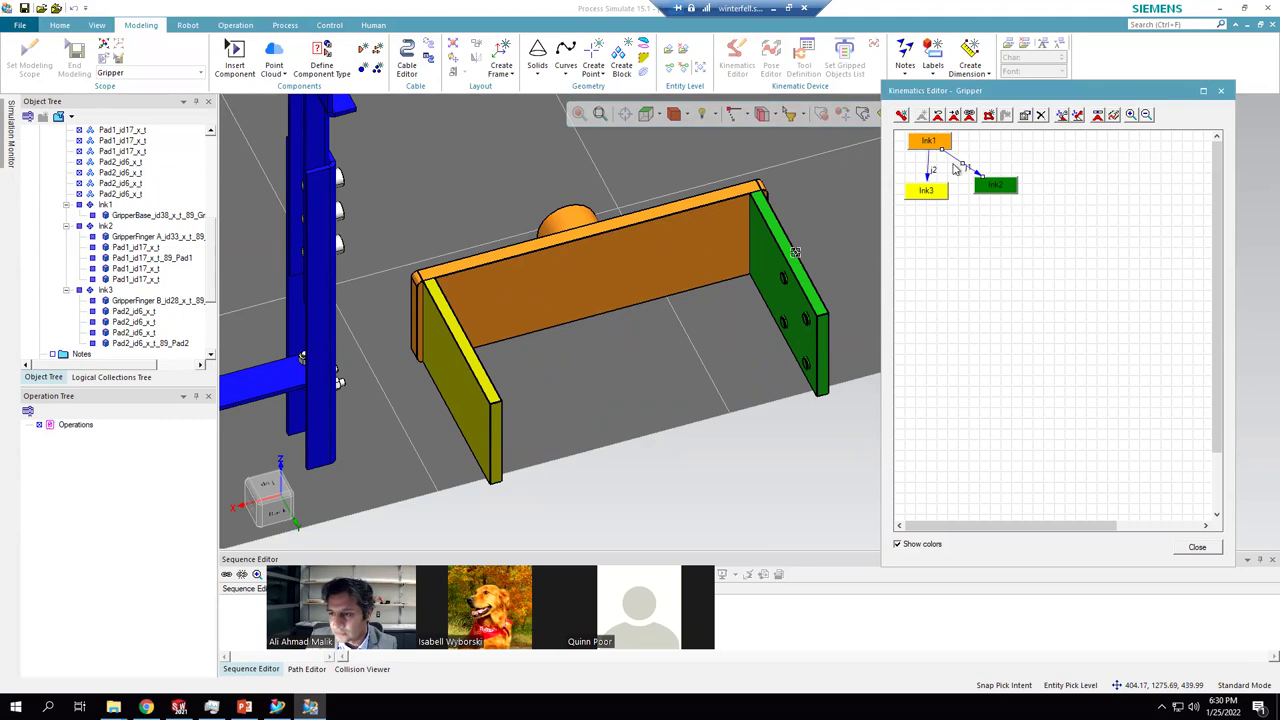
left_click(970, 116)
left_click_drag(1001, 118, 348, 176)
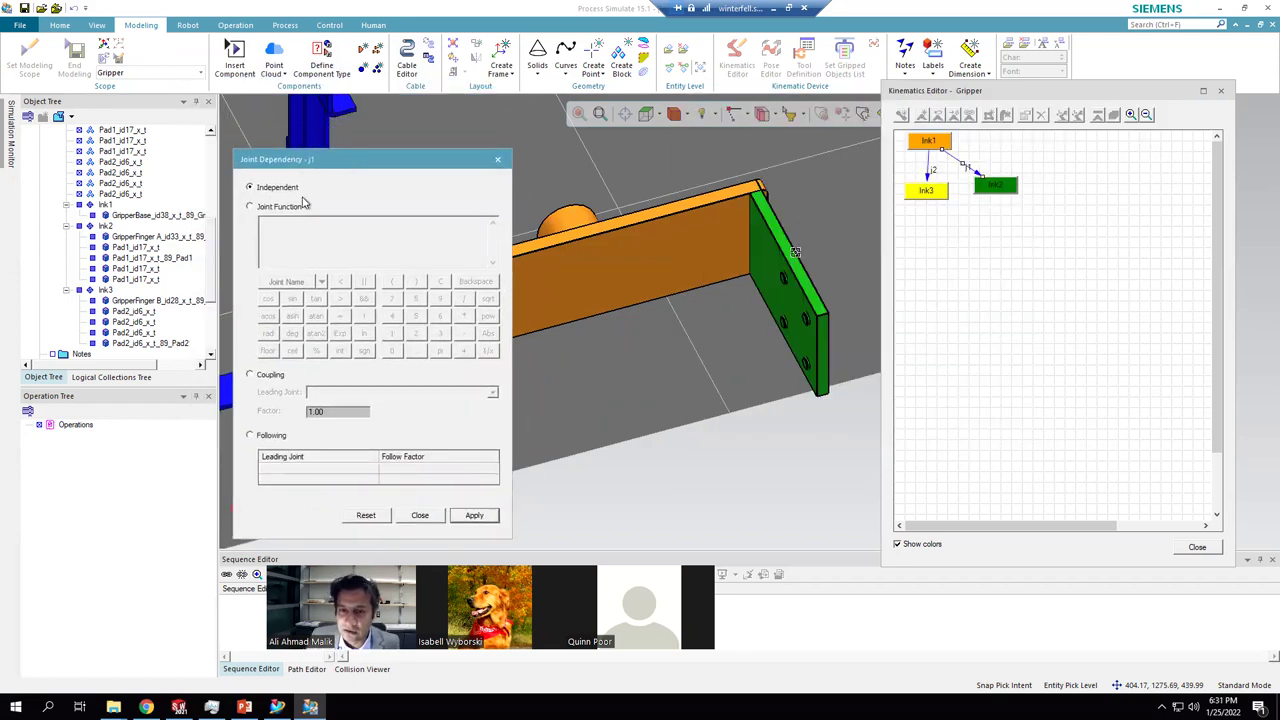
left_click(294, 208)
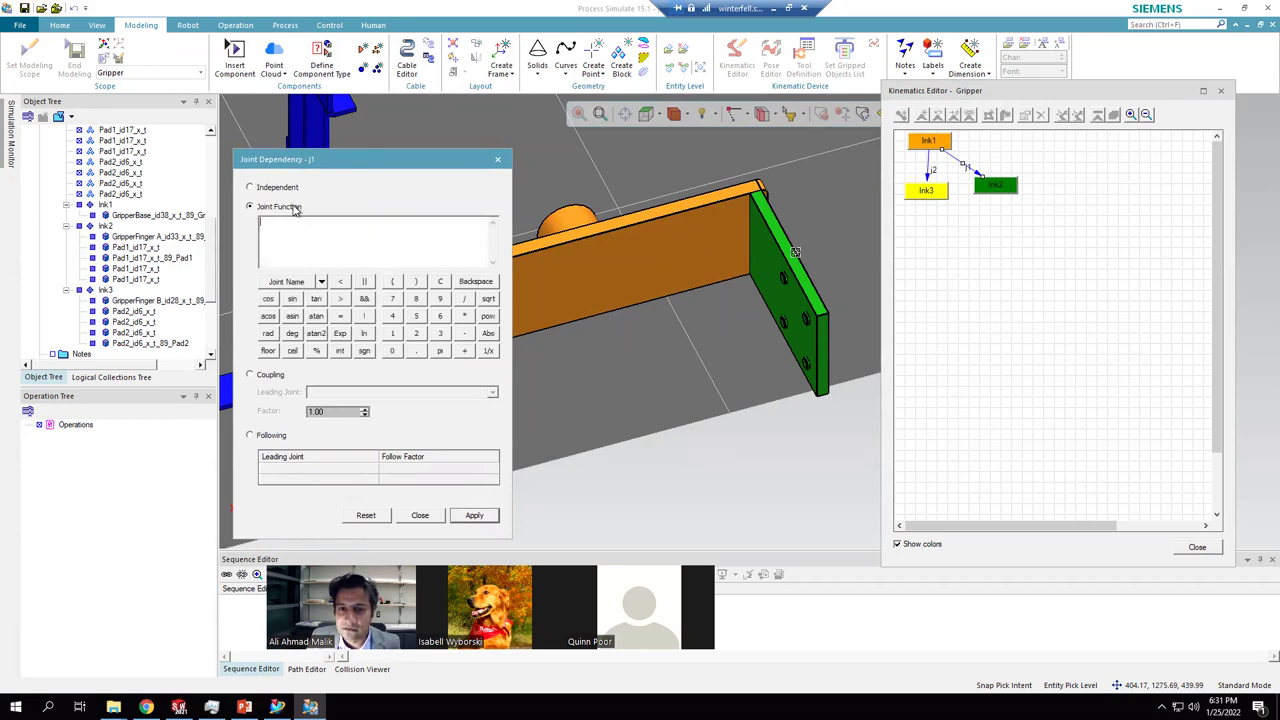
left_click(321, 281)
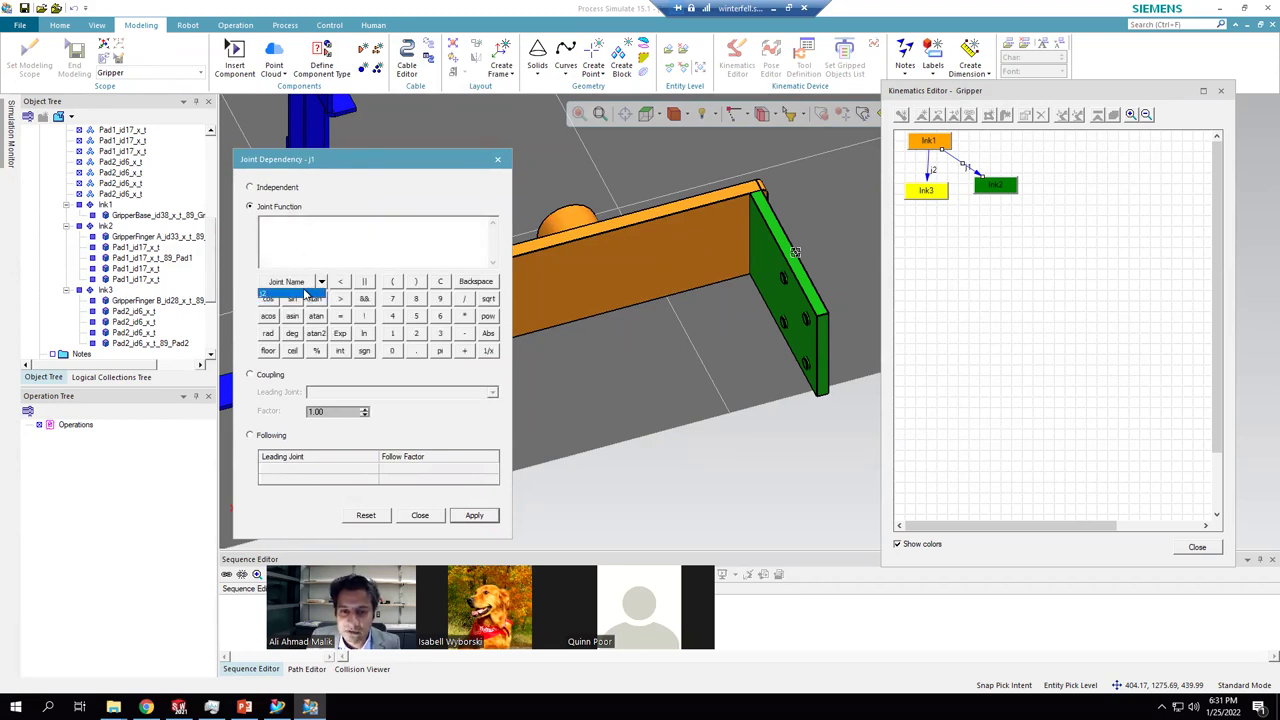
left_click(305, 294)
left_click(290, 282)
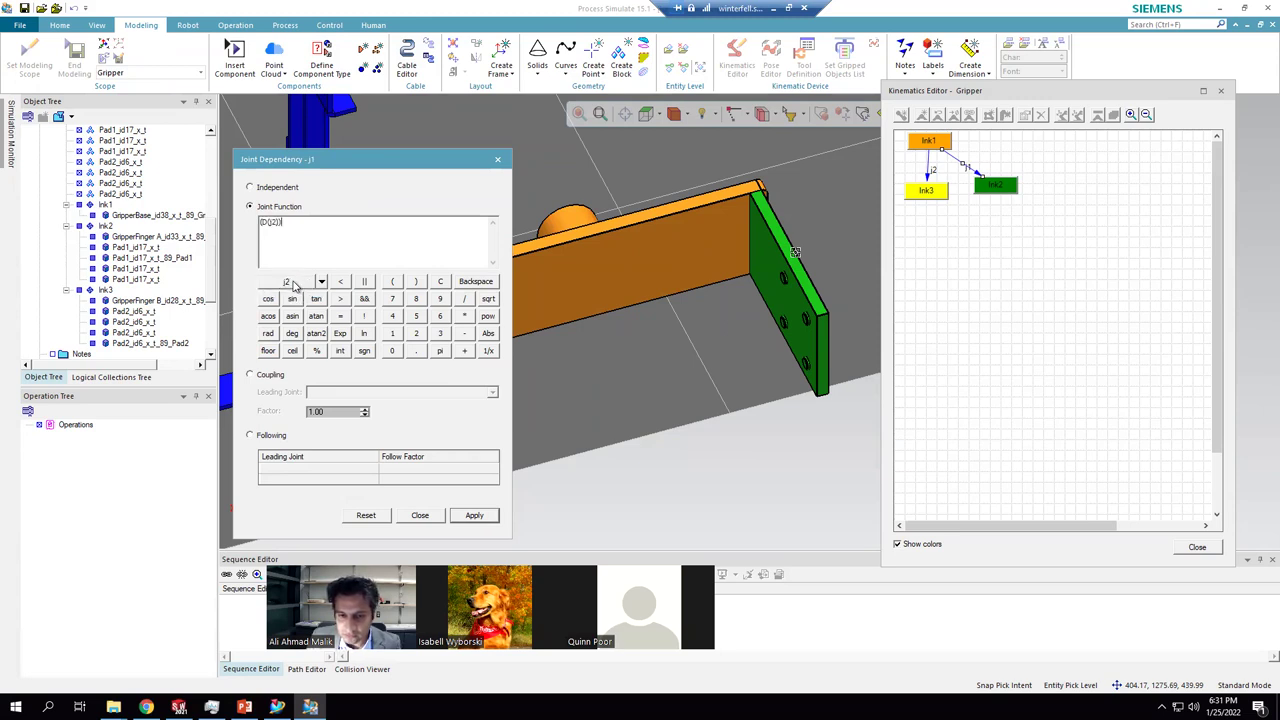
left_click(432, 516)
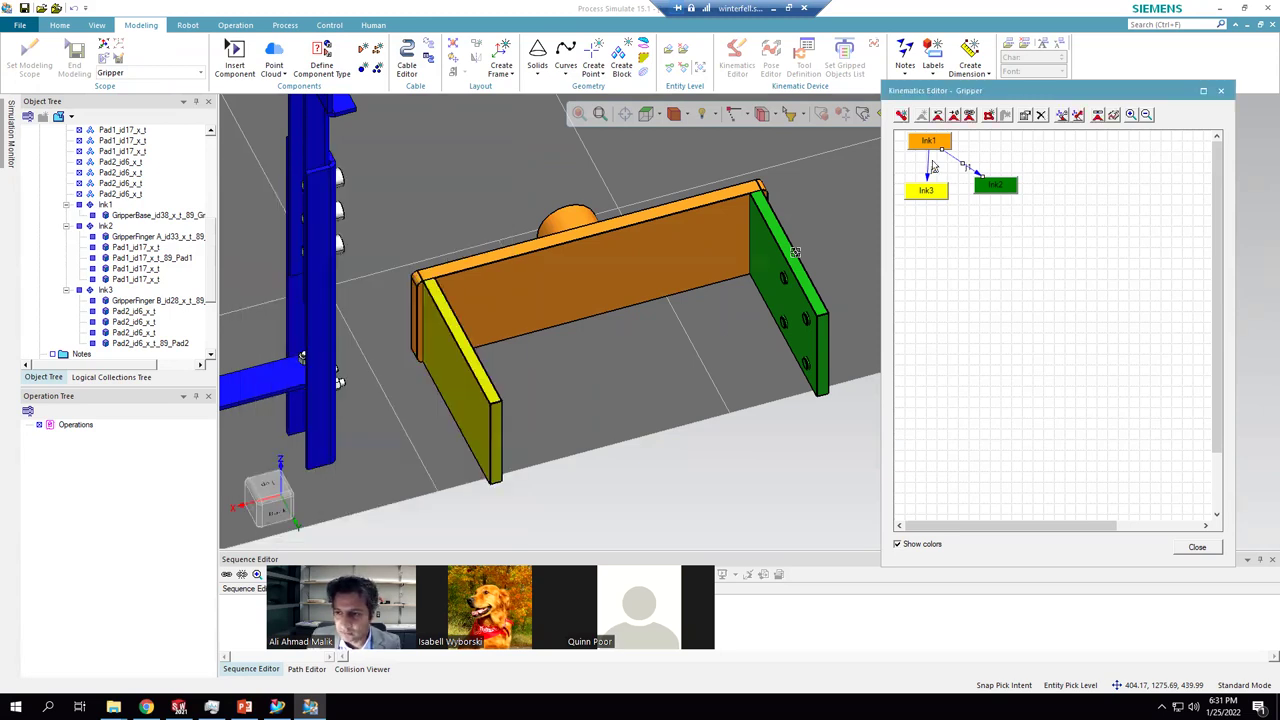
- Jog j2 toward its lower limit to check how both fingers move together, reset the pose and end the joint jog
left_click(1098, 114)
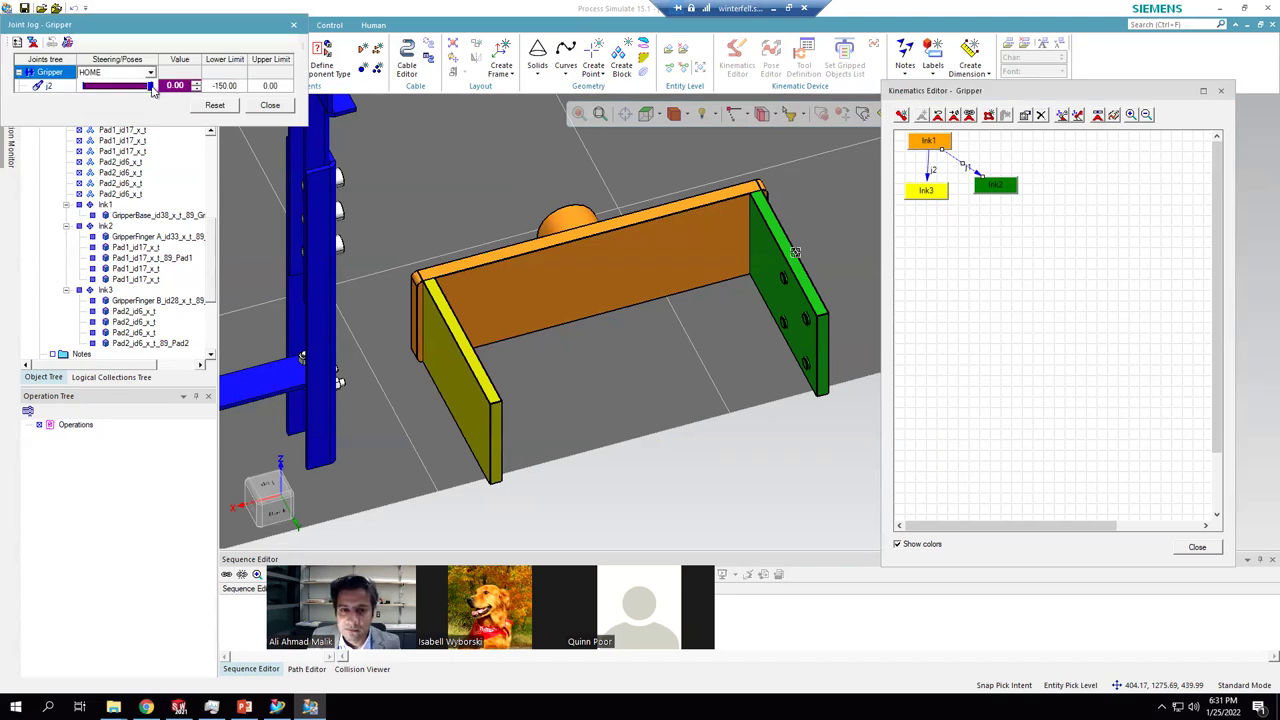
left_click_drag(148, 85, 10, 101)
left_click(215, 105)
left_click(271, 106)
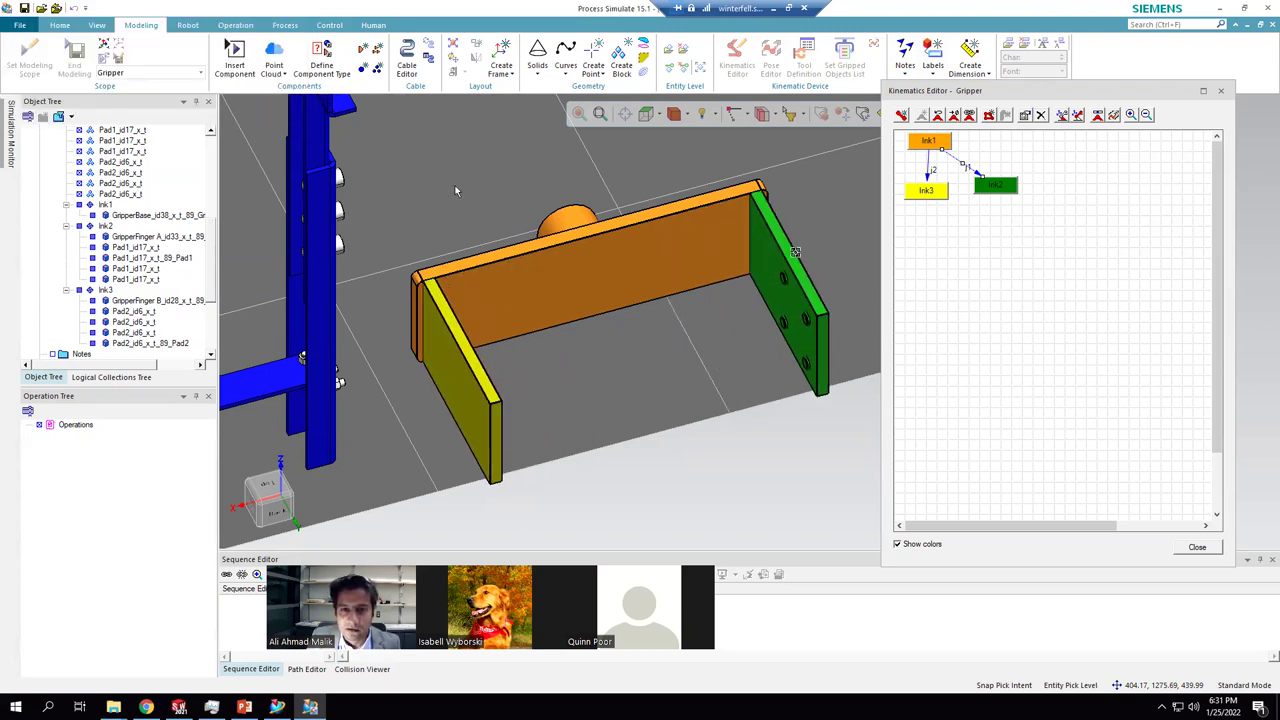
- Save the study as New RobcadStudy in the Library folder under Tecnomatix
scroll(616, 349, "down", 8)
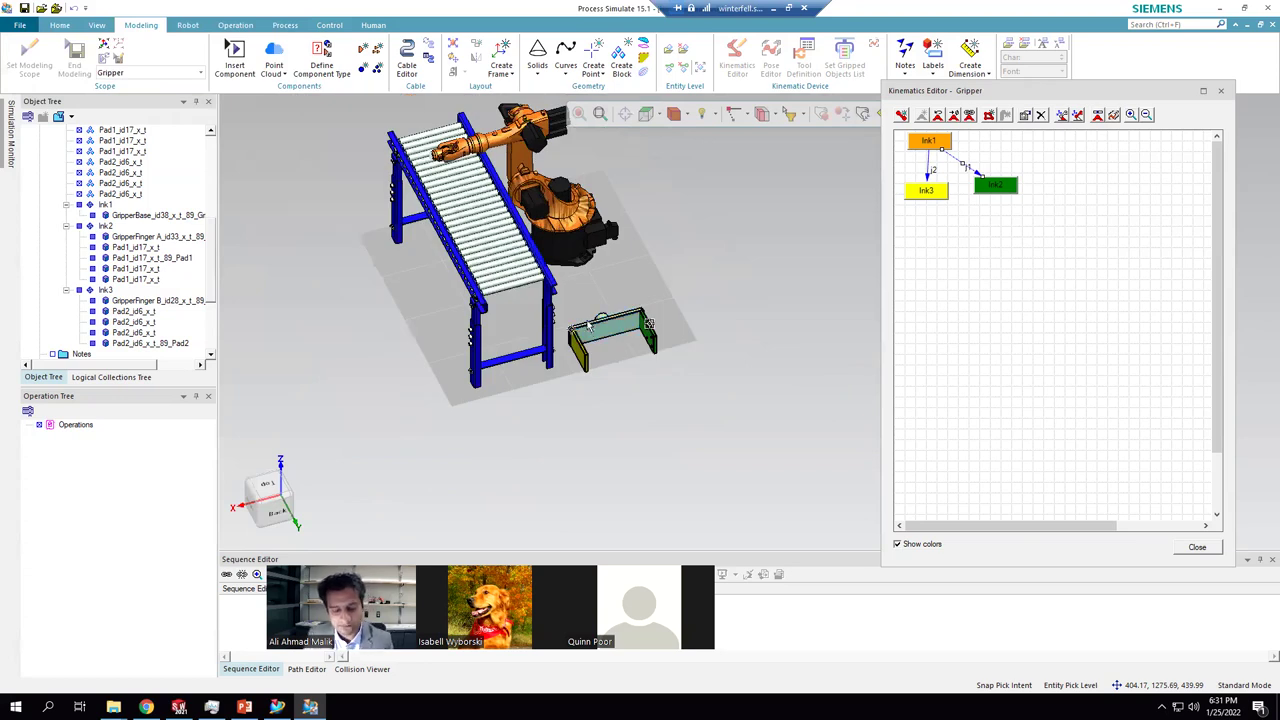
key("ctrl+s")
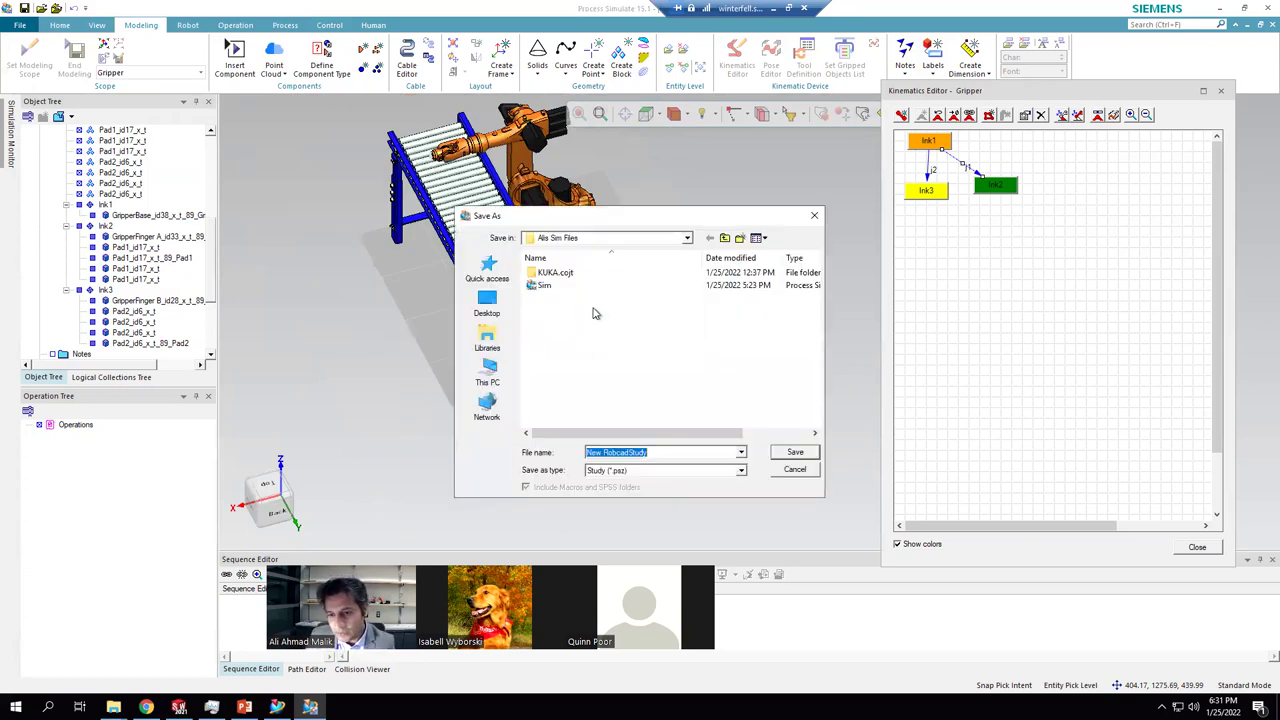
left_click(724, 237)
left_click(724, 237)
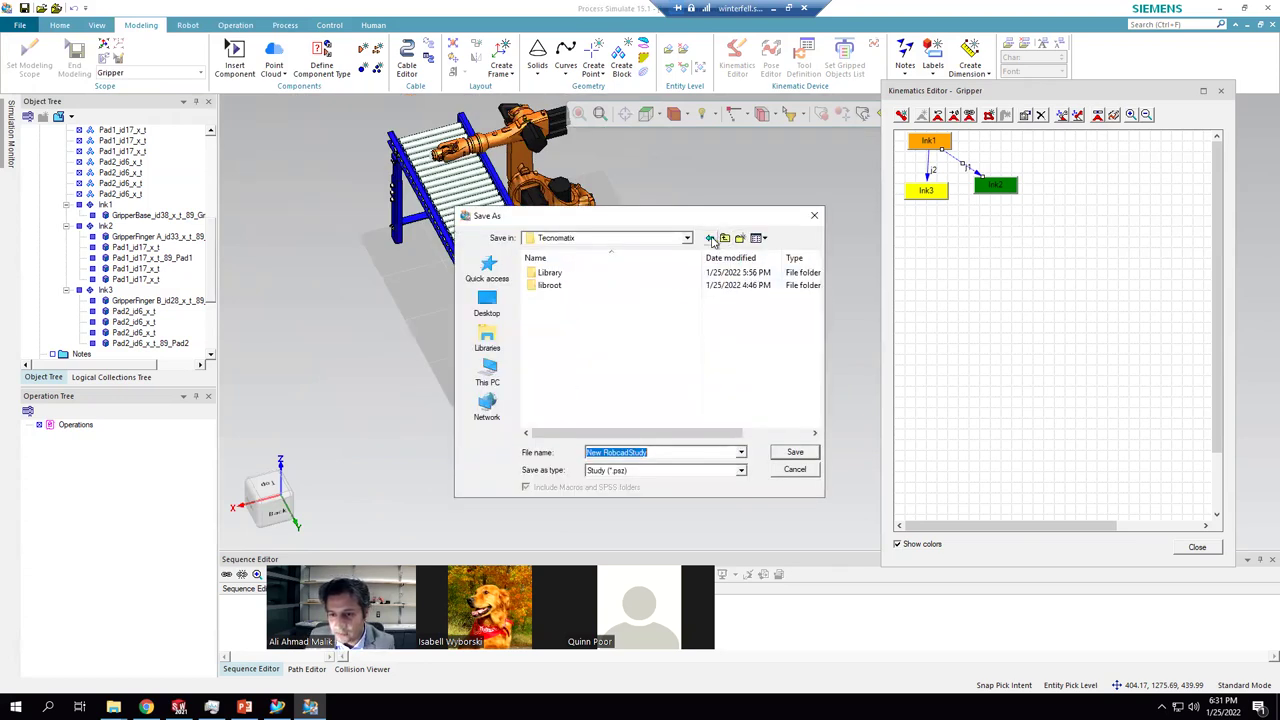
double_click(549, 274)
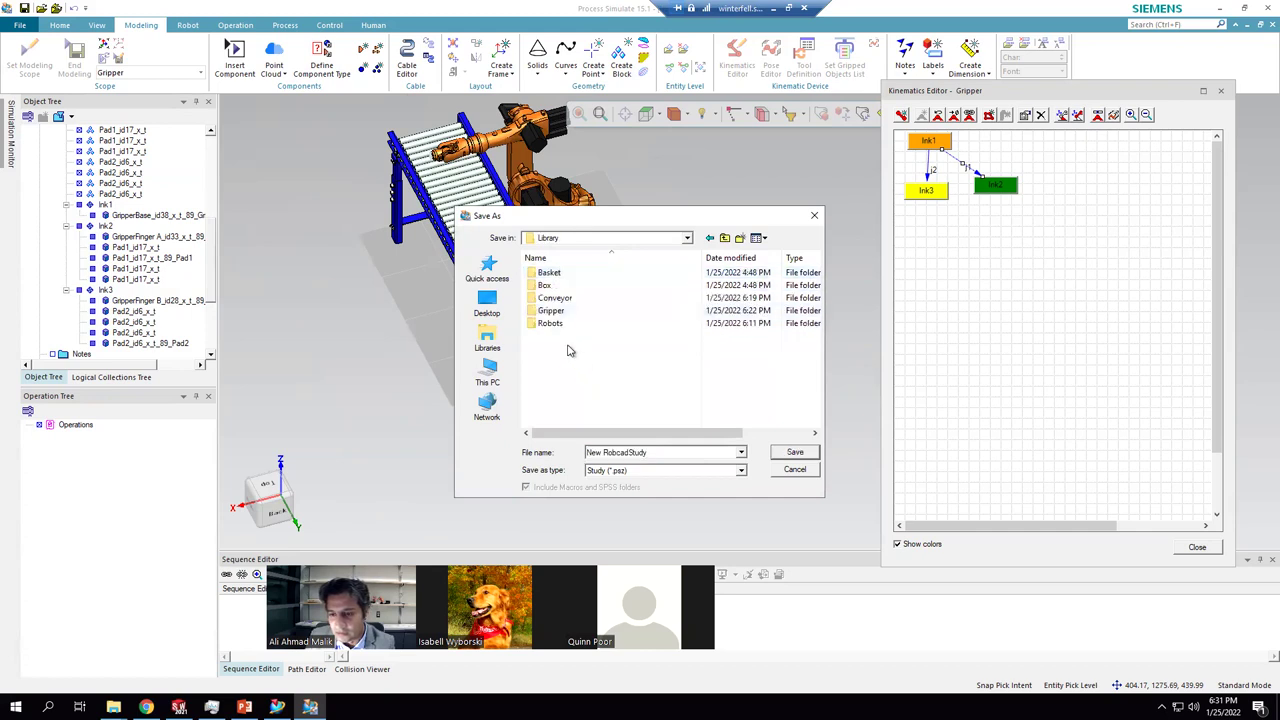
left_click(790, 455)
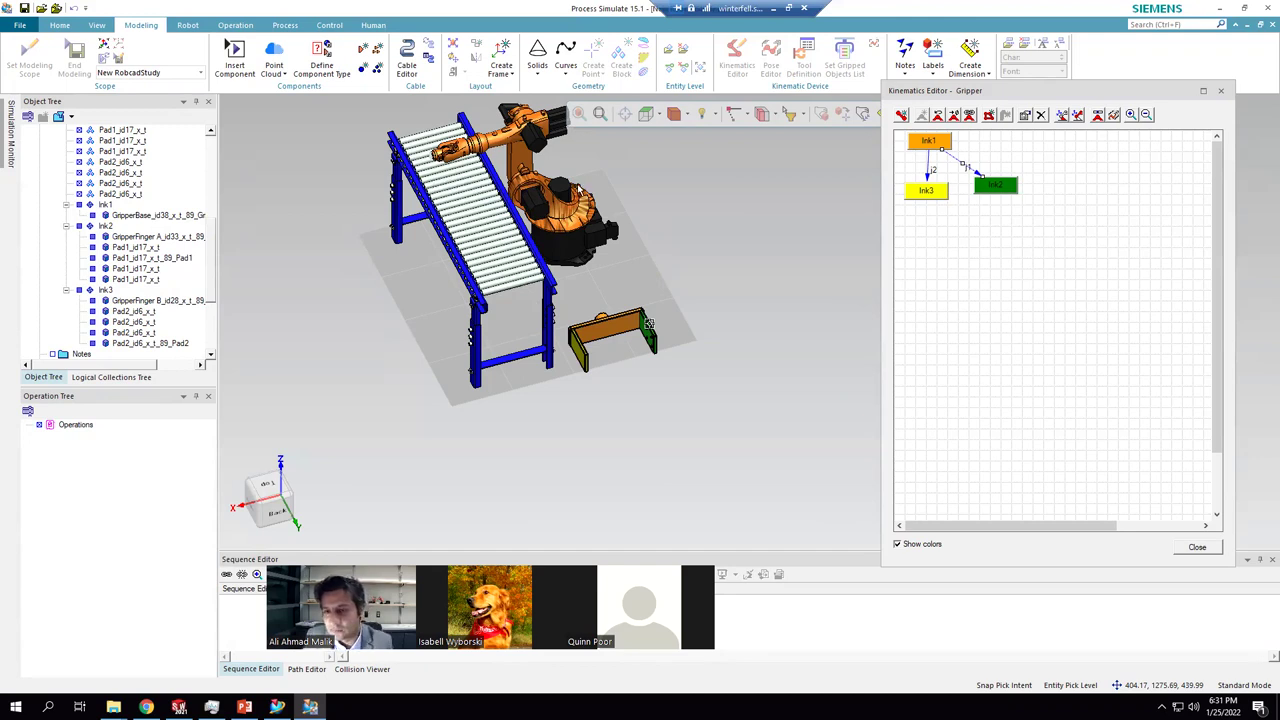
- Start setting the gripper's baseframe with the mounting flange side of the base plate in view
middle_click_drag(553, 183, 508, 220)
scroll(370, 203, "up", 5)
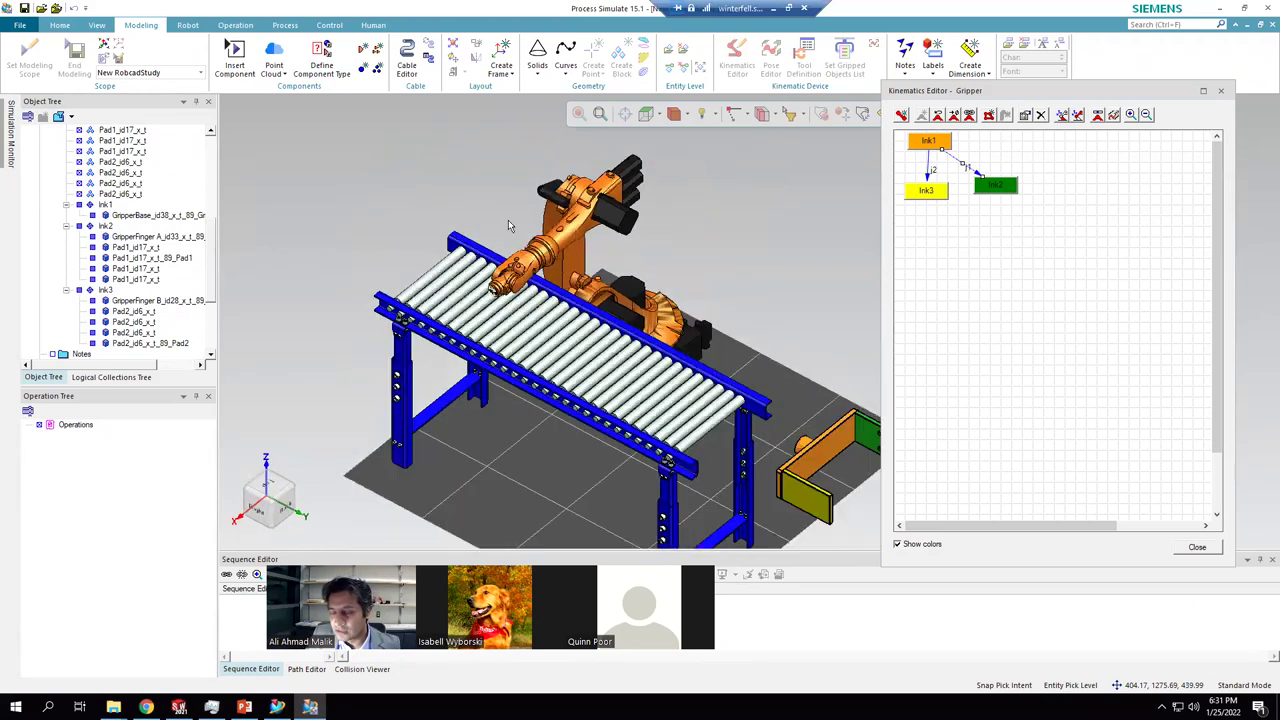
scroll(597, 253, "up", 2)
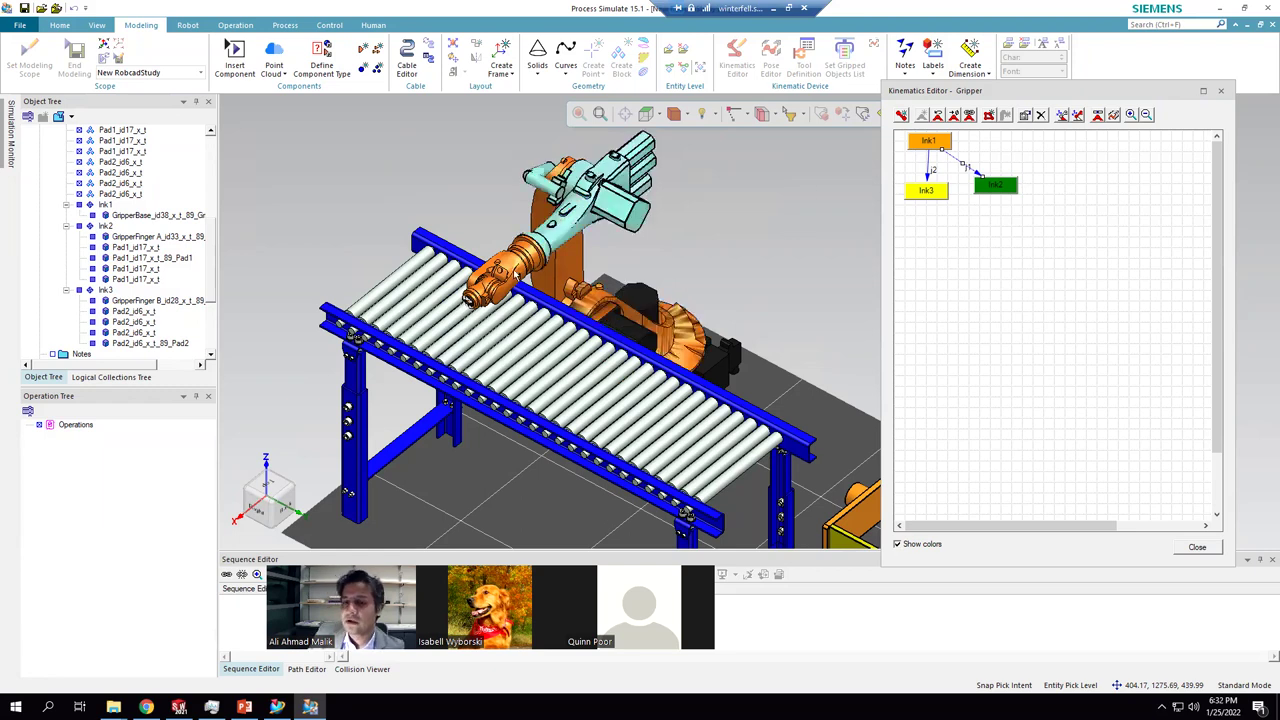
scroll(525, 255, "down", 2)
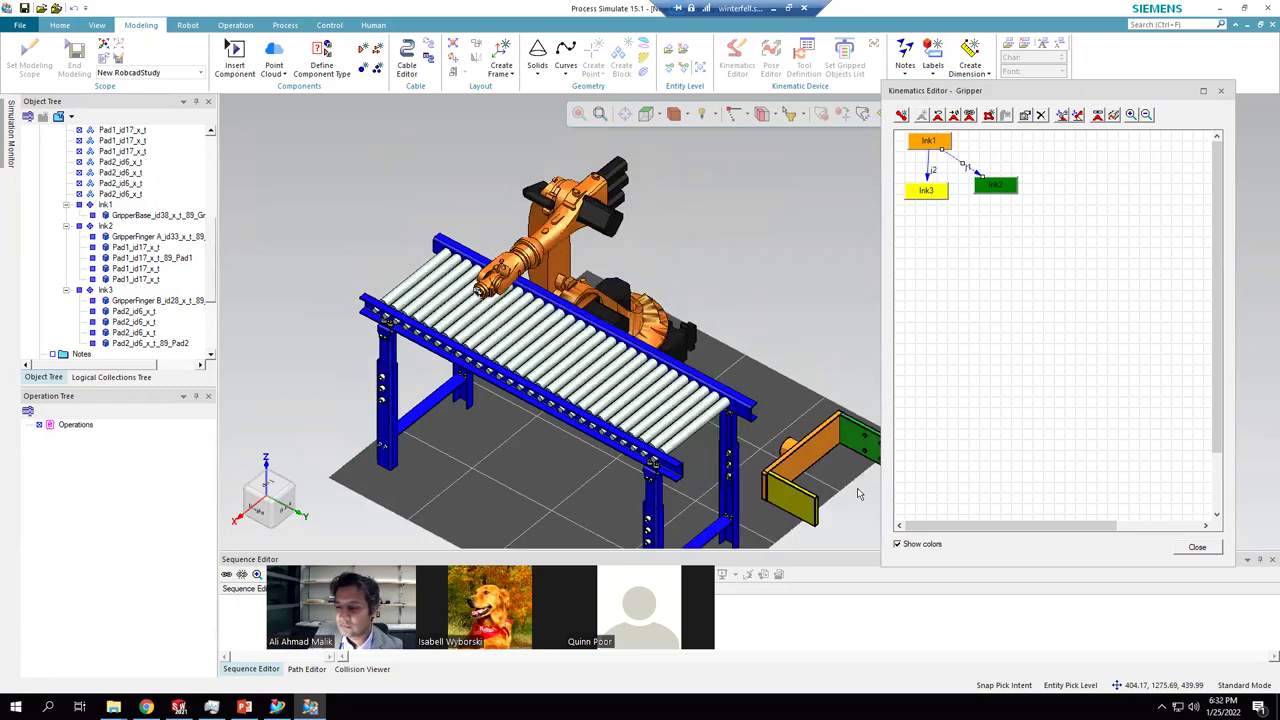
scroll(850, 485, "up", 3)
middle_click_drag(781, 424, 73, 400)
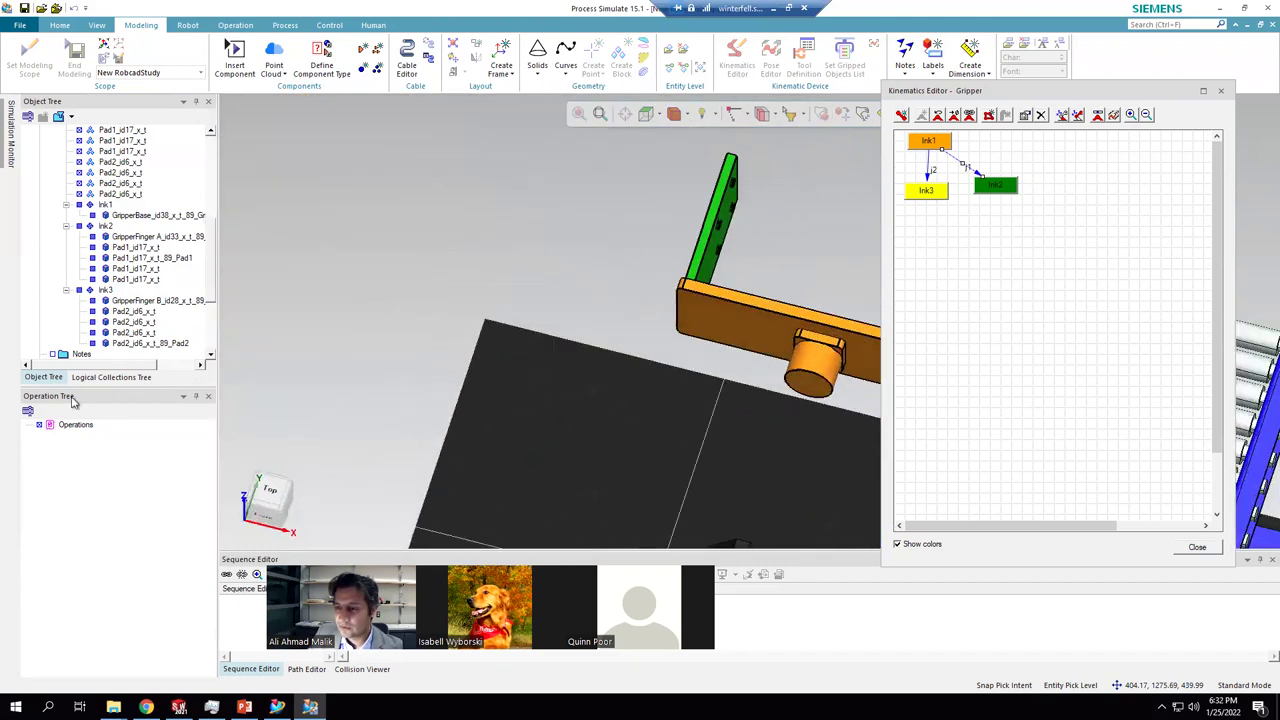
middle_click_drag(732, 262, 640, 280)
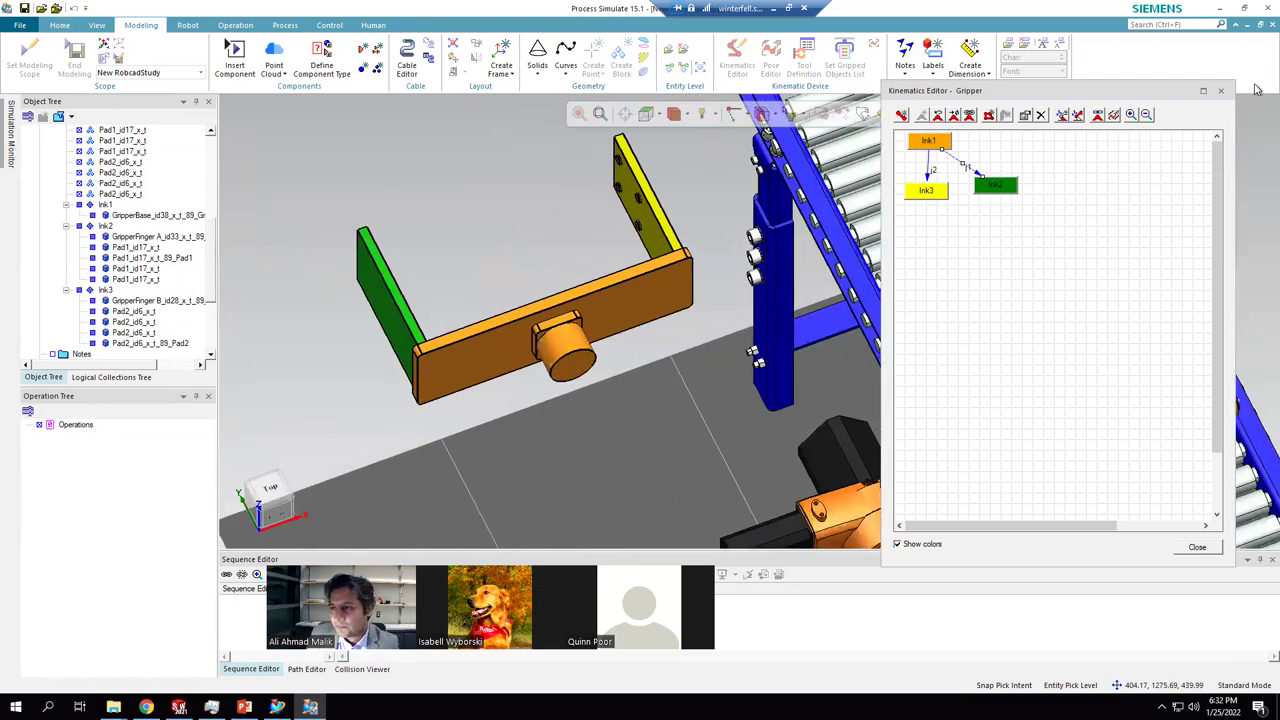
left_click(1062, 115)
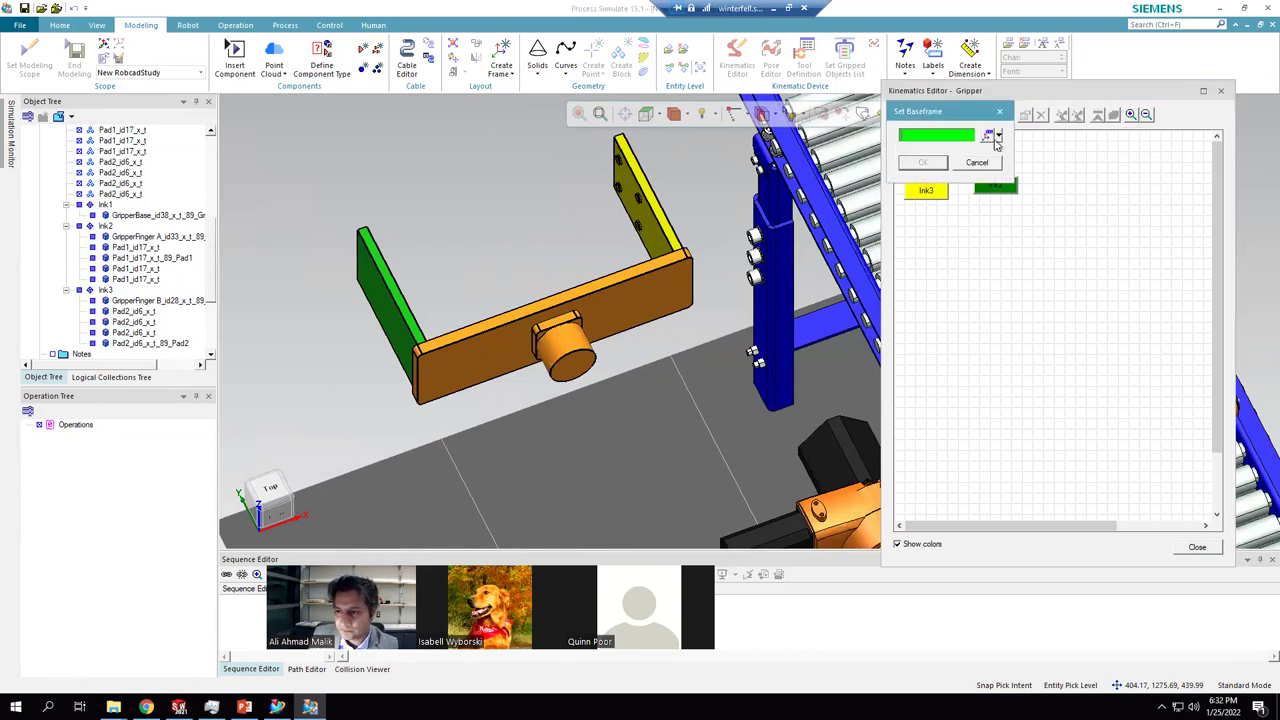
left_click(999, 136)
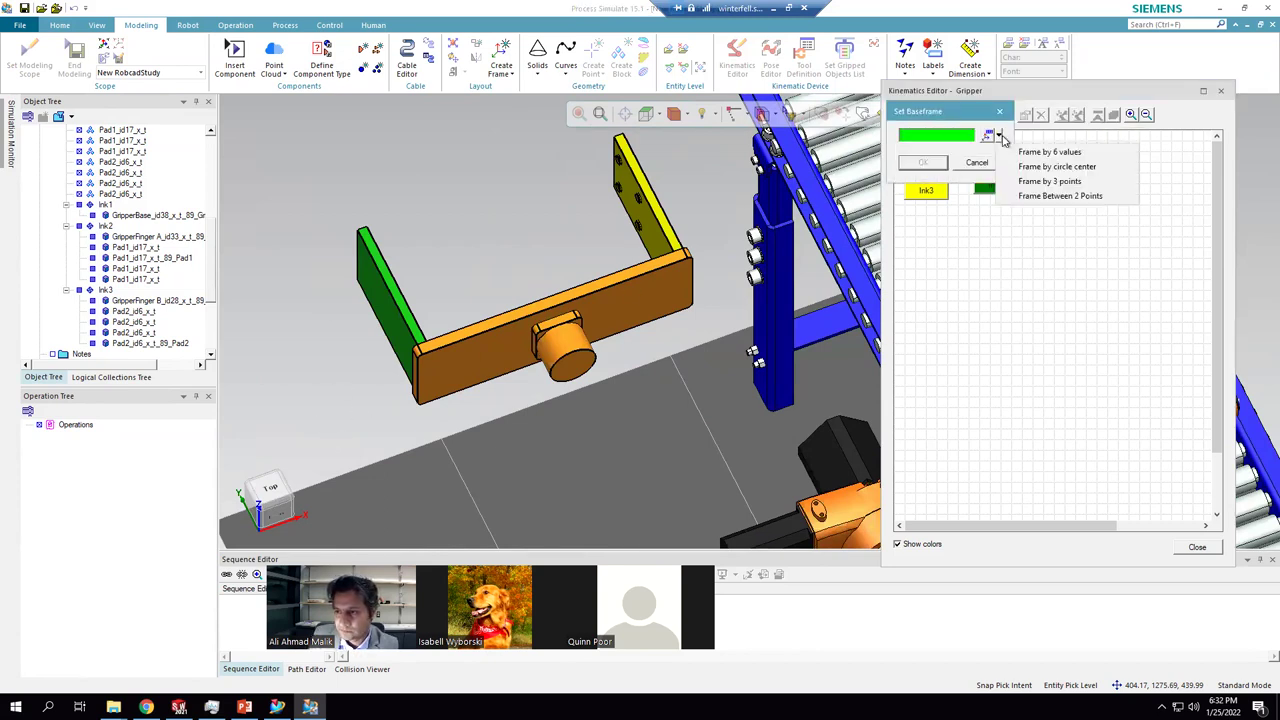
left_click(1077, 182)
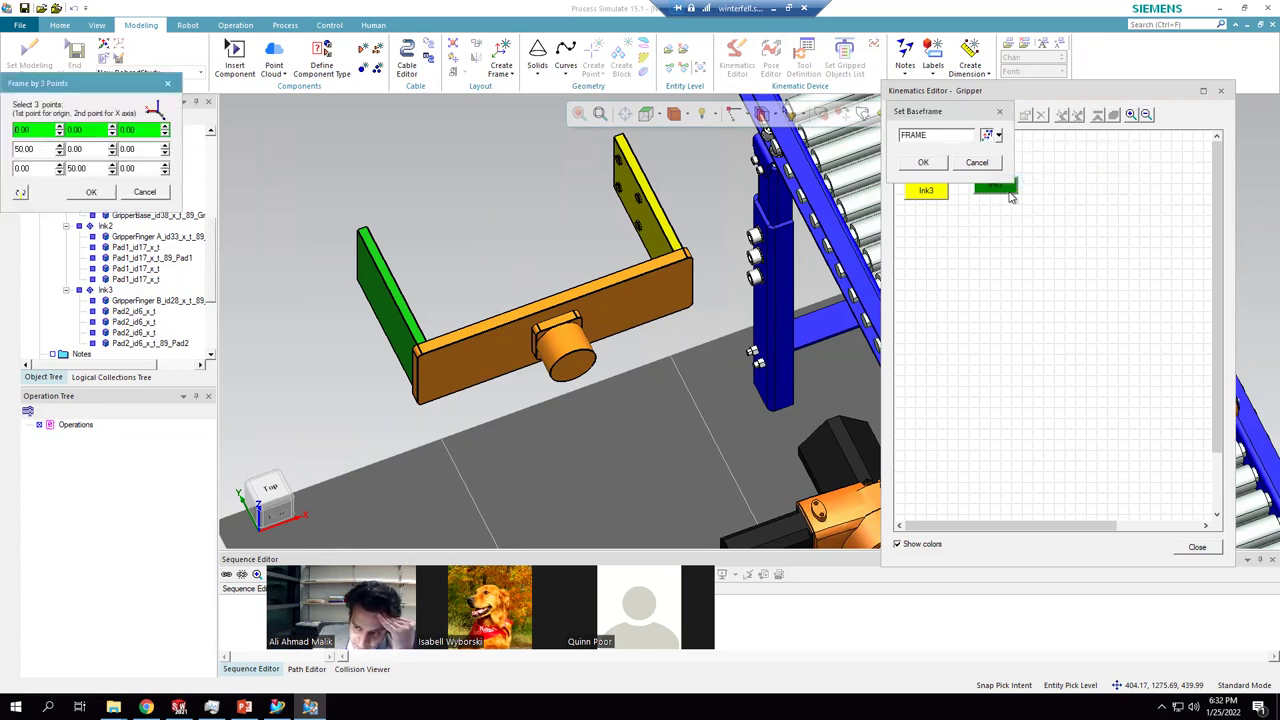
middle_click_drag(476, 213, 434, 223)
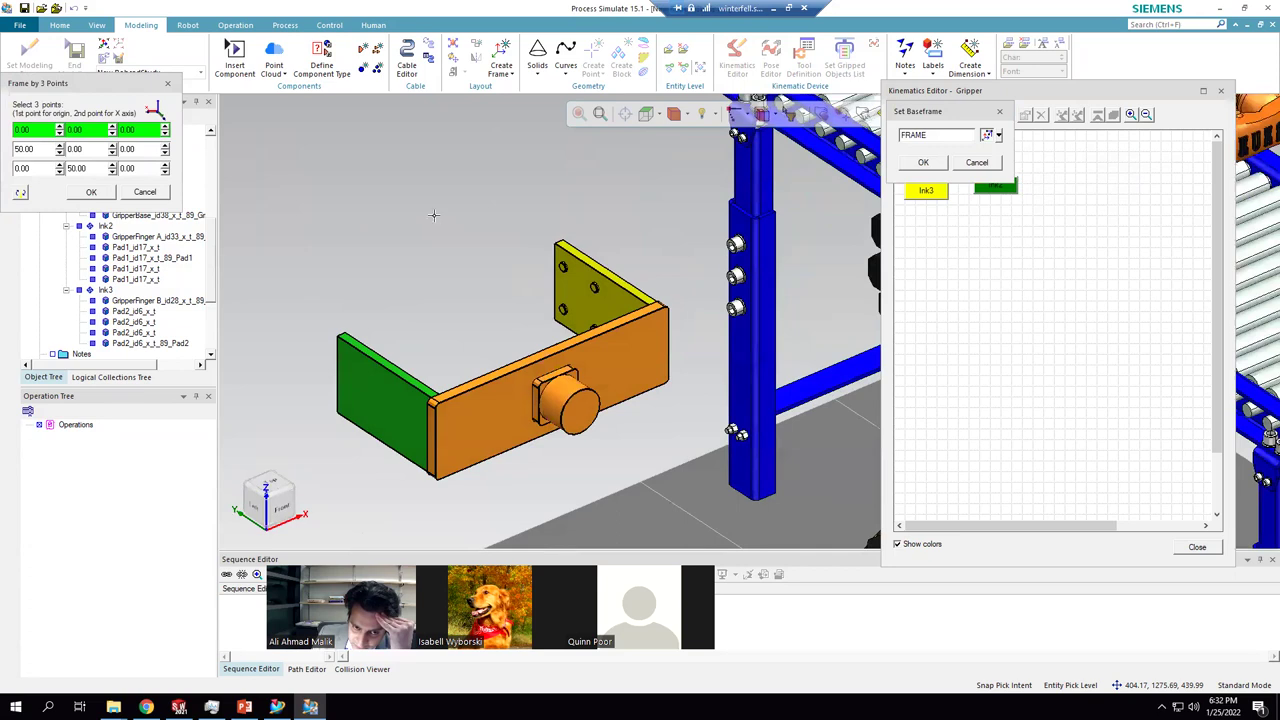
left_click(155, 195)
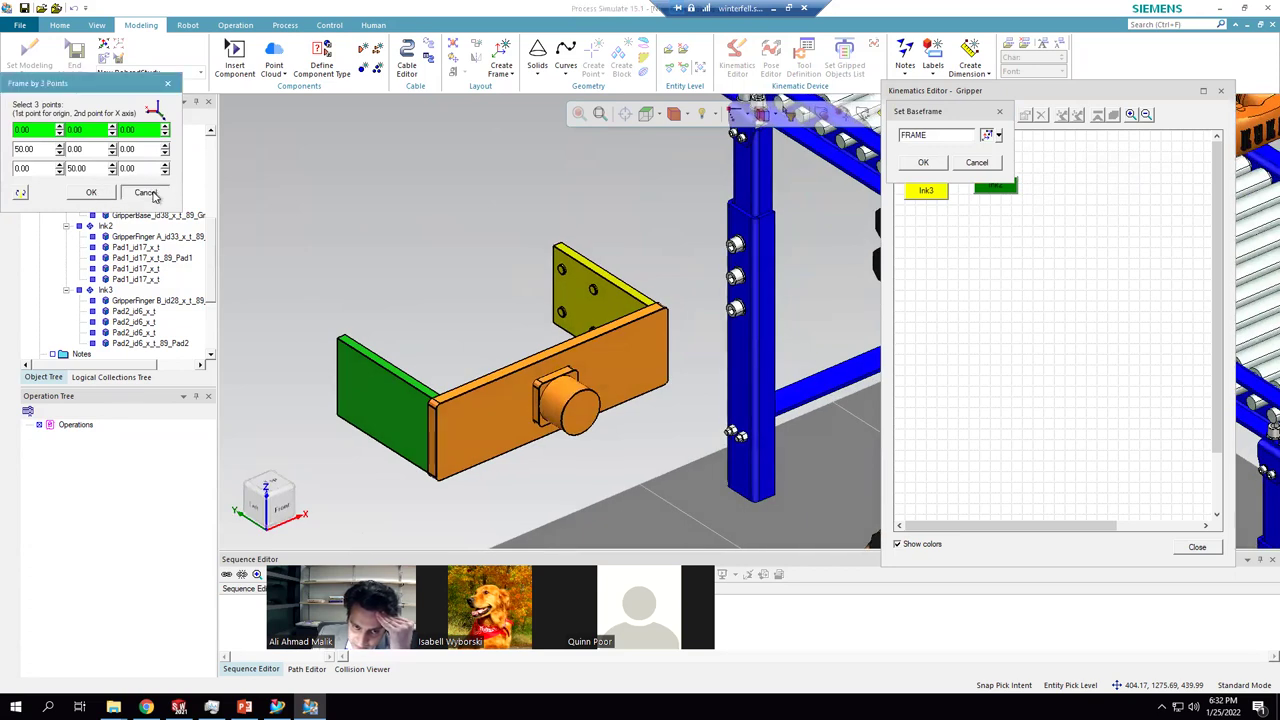
left_click(1001, 138)
left_click(1018, 165)
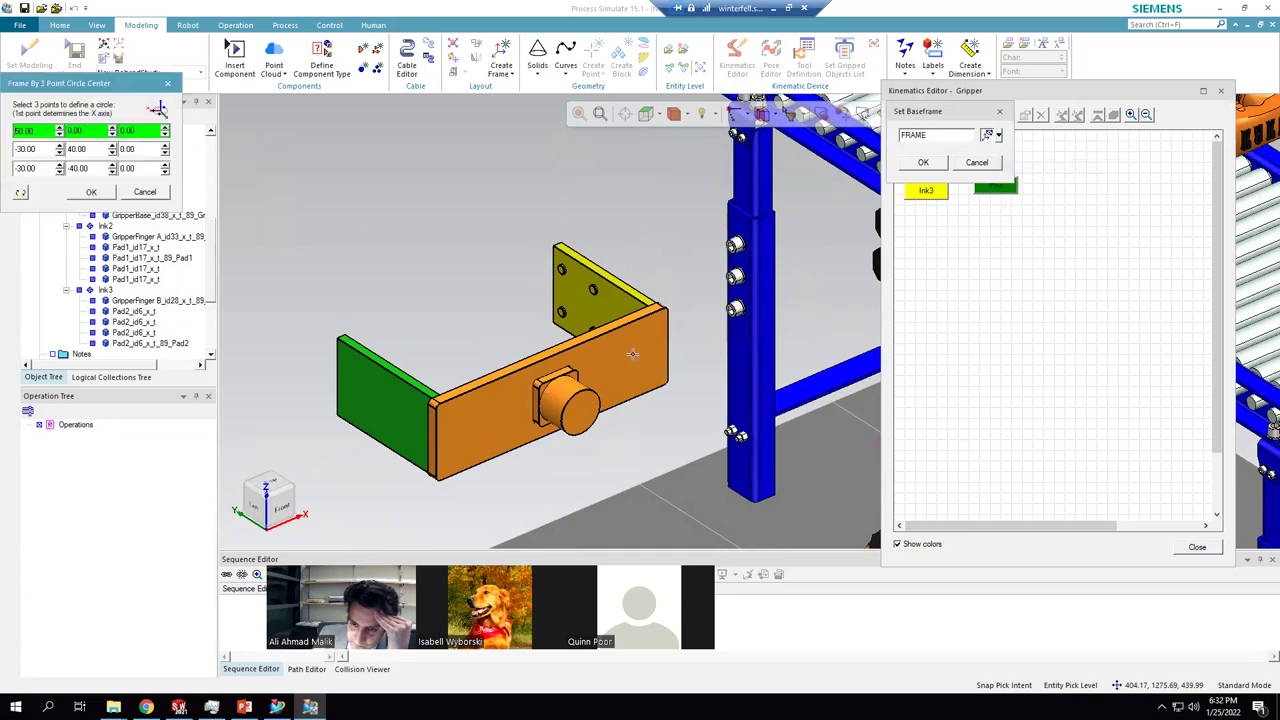
left_click(580, 415)
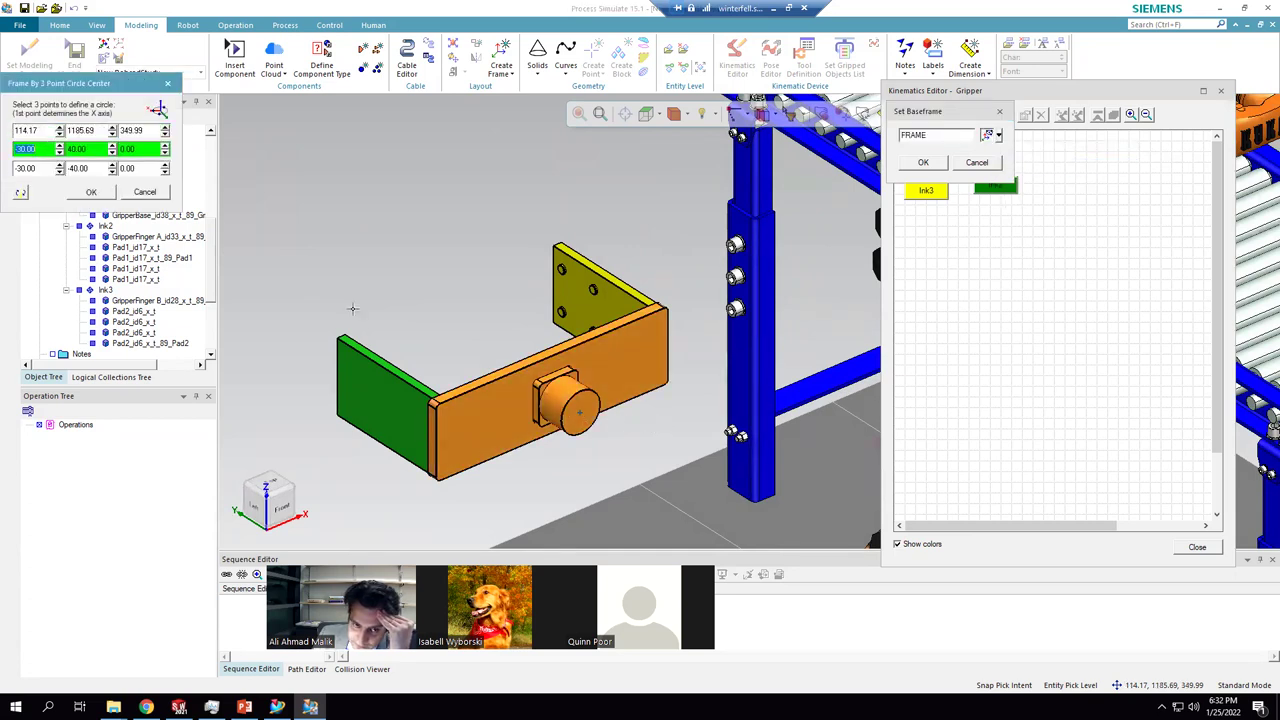
left_click(146, 192)
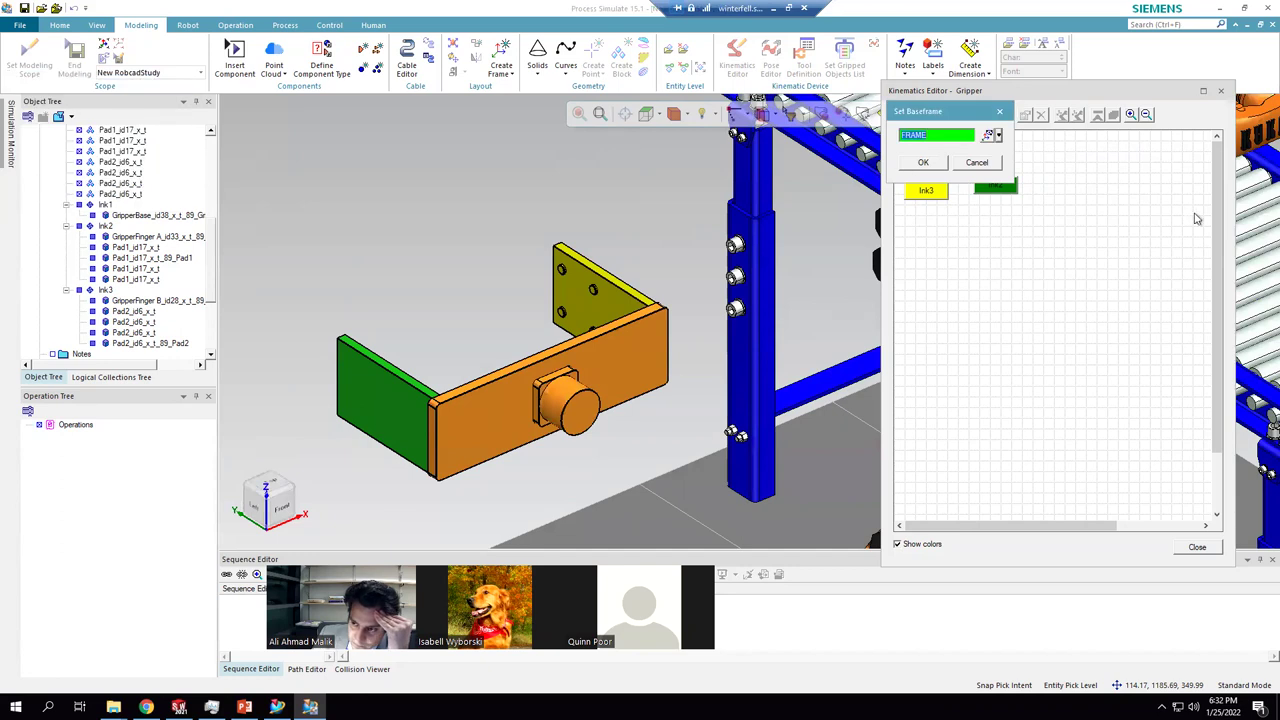
- Define the baseframe location by 3 points on the base plate: the upper corner at the green finger, then the yellow finger's upper and lower corners
left_click(997, 135)
left_click(1049, 180)
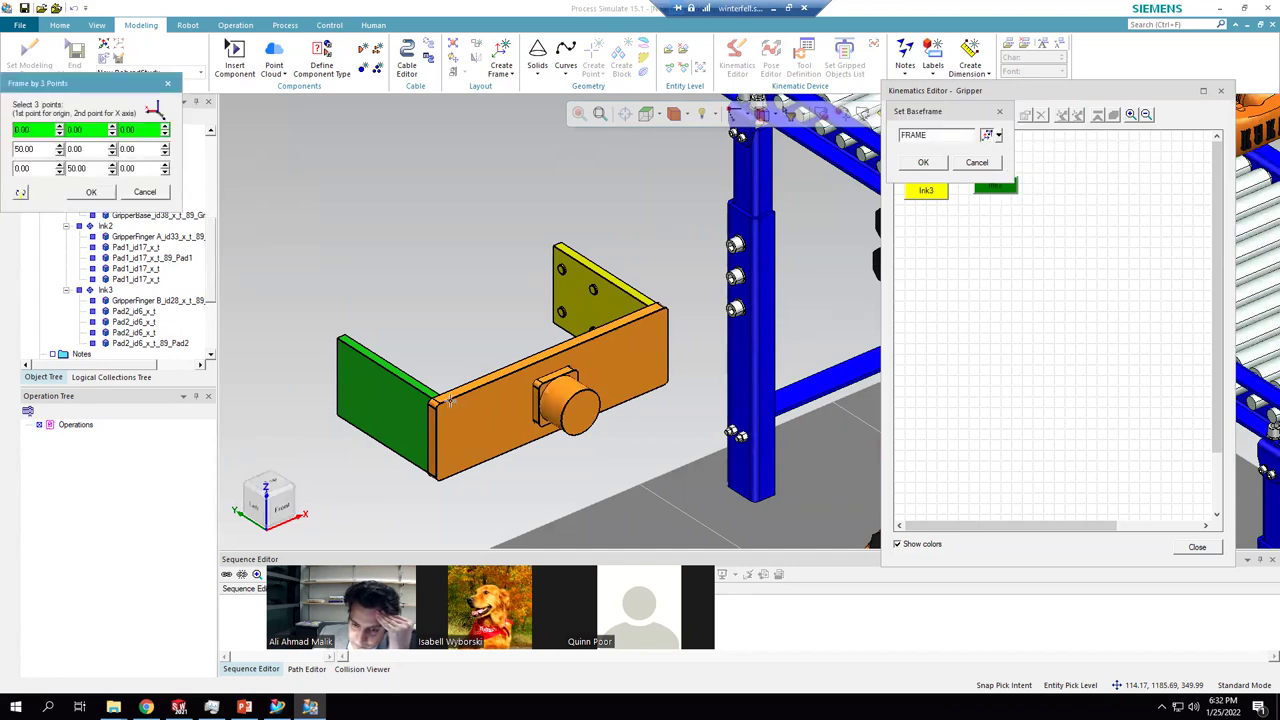
left_click(445, 402)
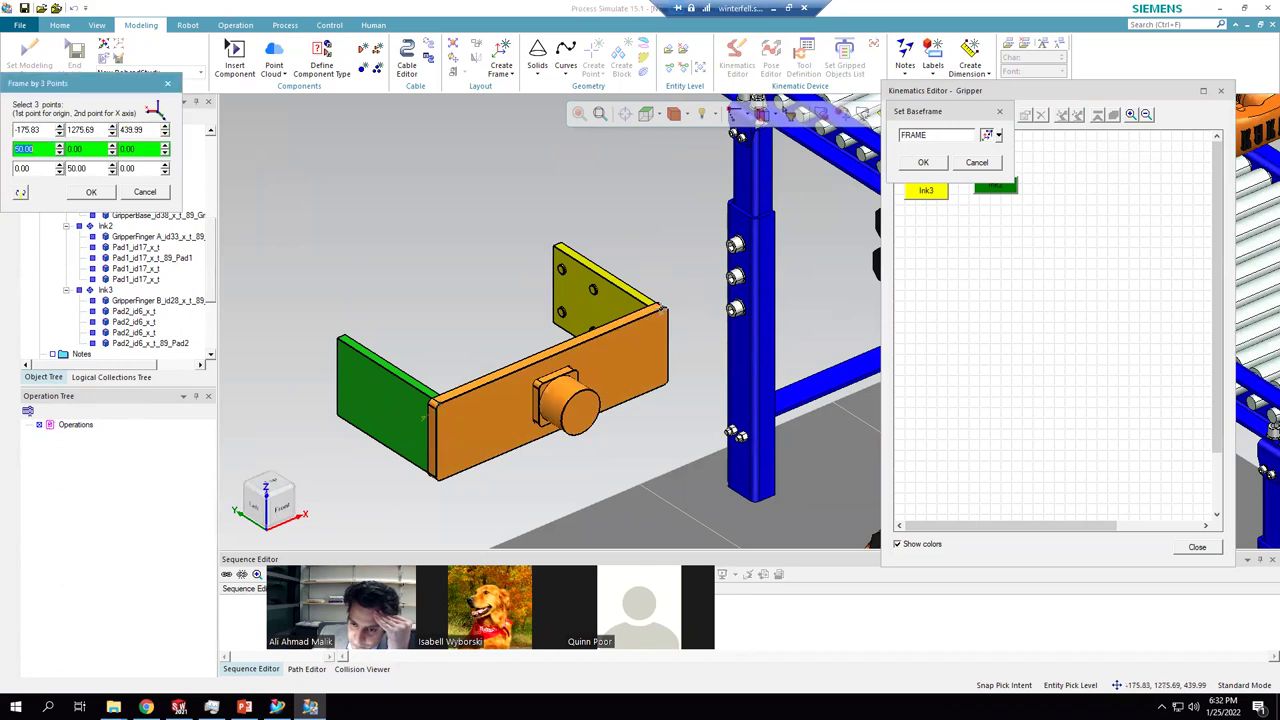
left_click(663, 386)
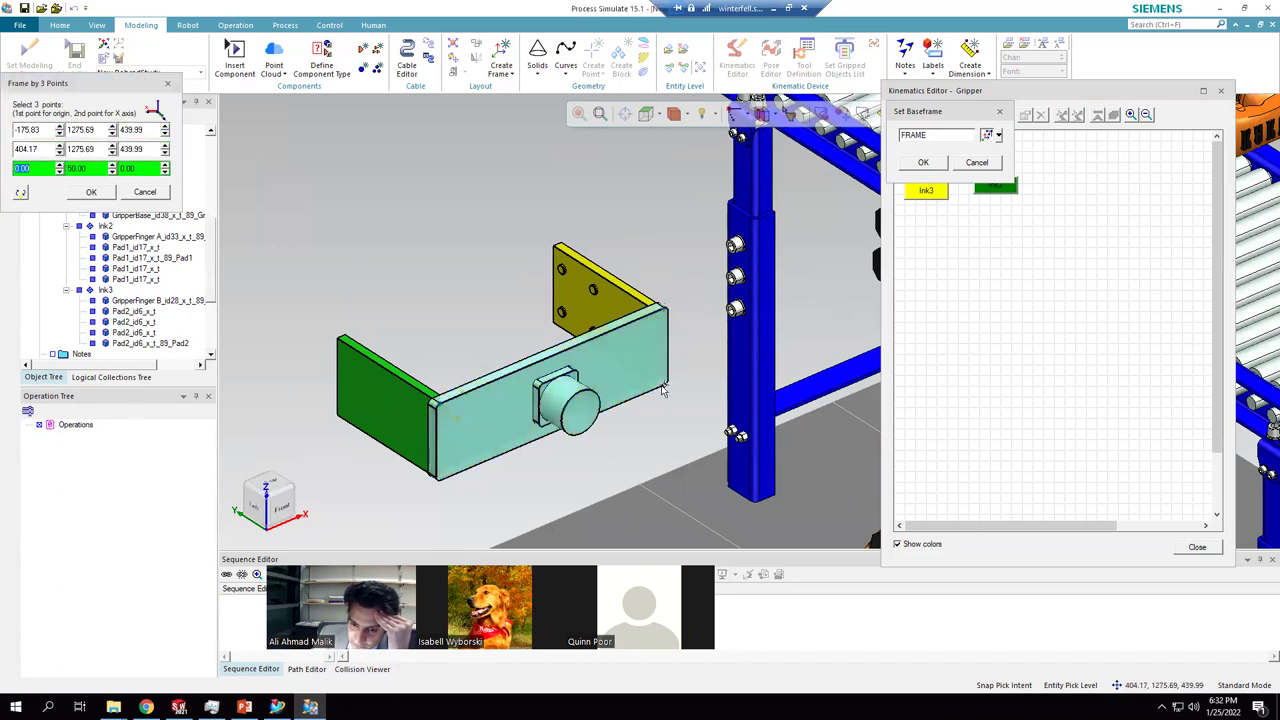
left_click(663, 386)
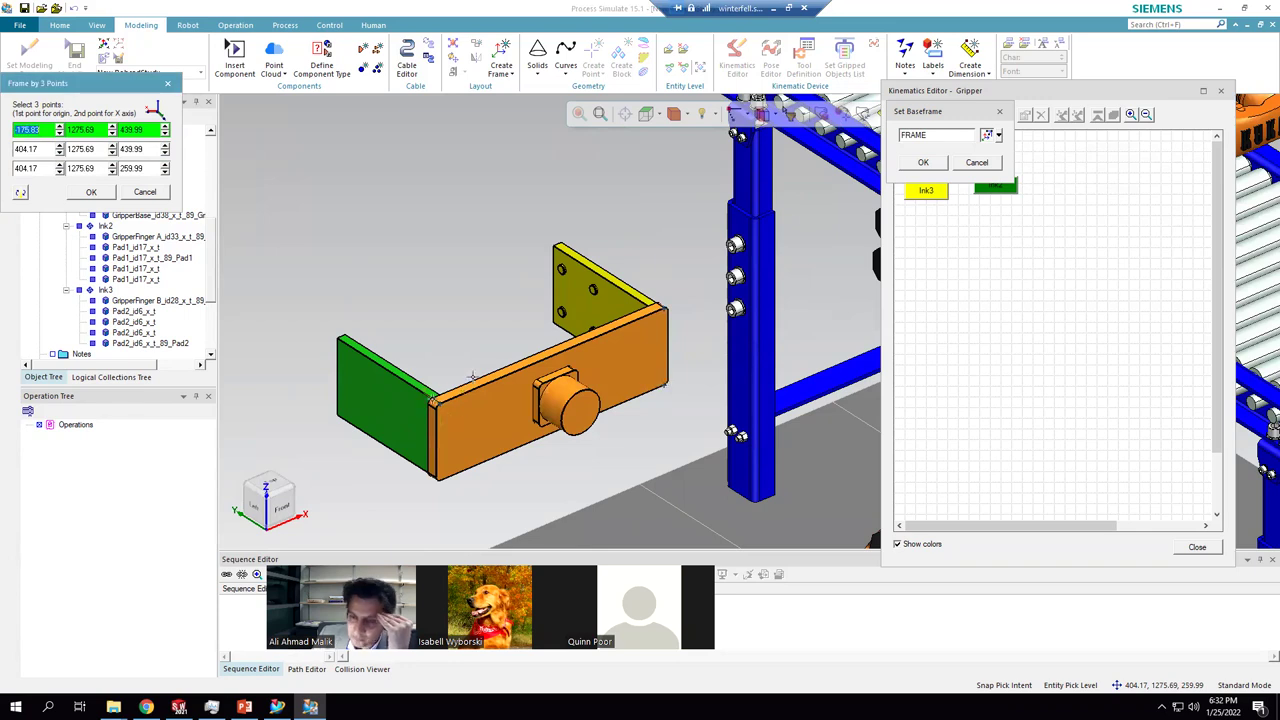
left_click(91, 191)
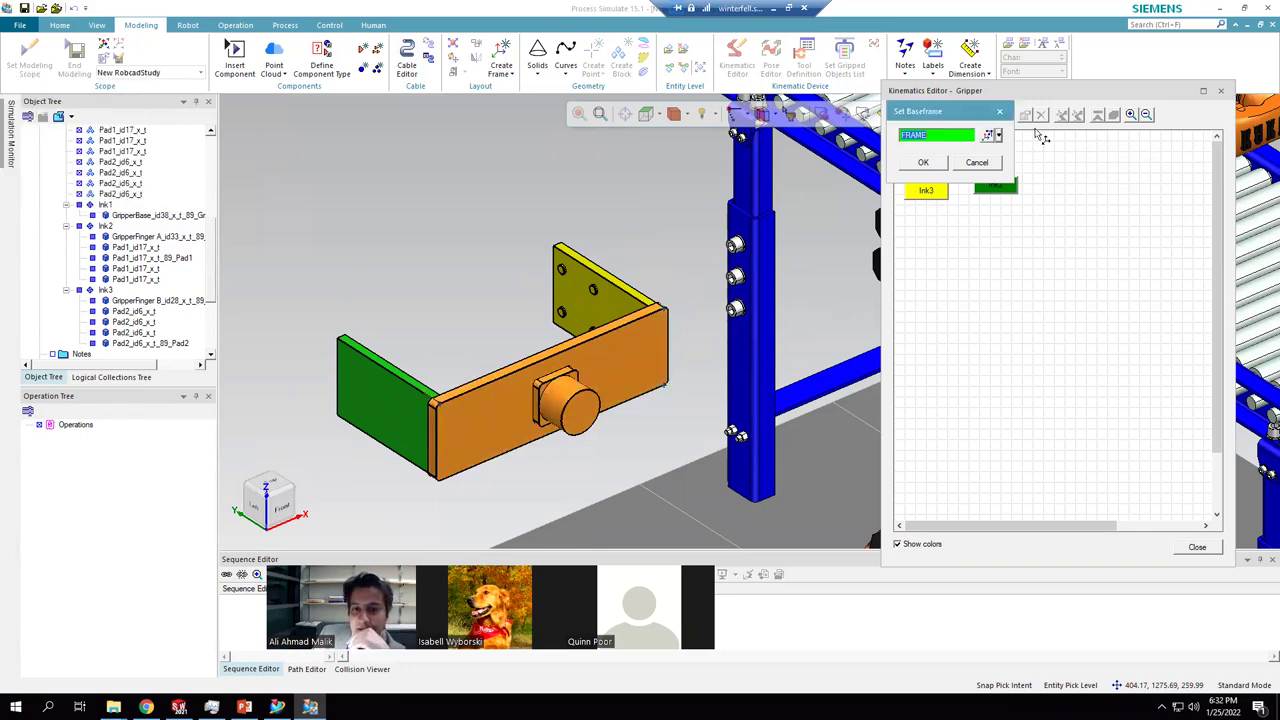
- Accept the gripper's baseframe at the picked location and start creating a toolframe
left_click(923, 162)
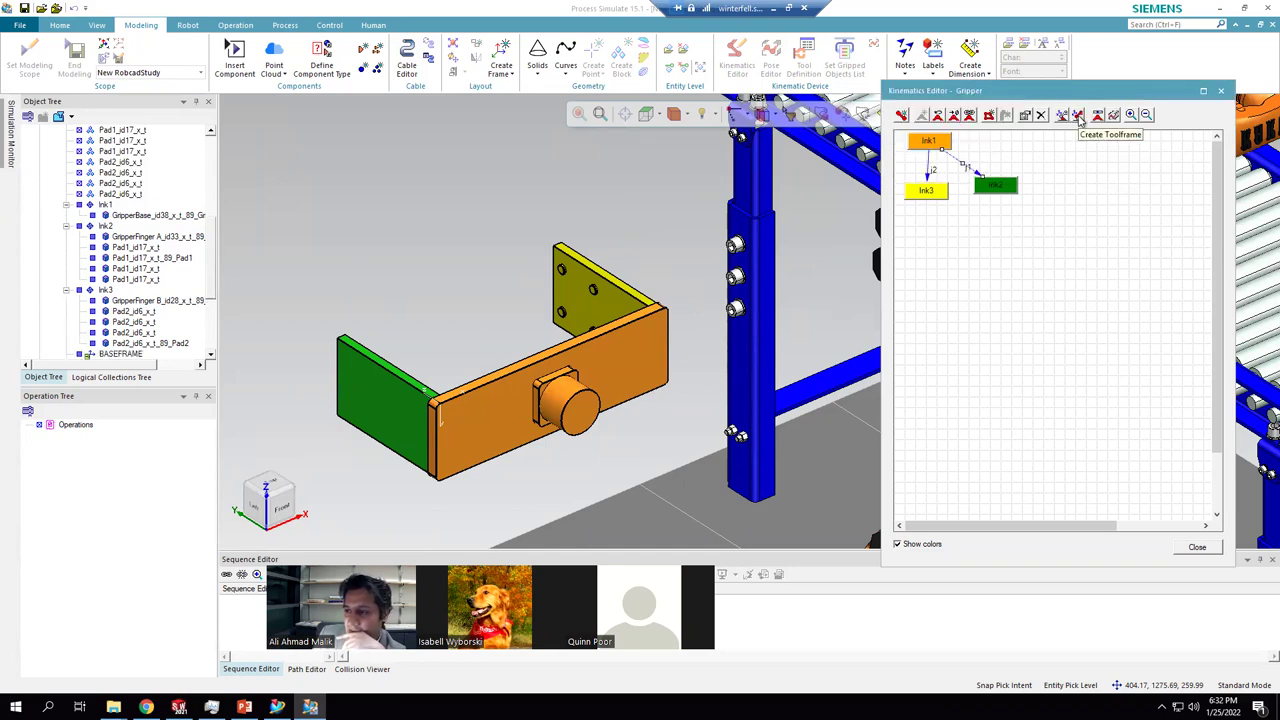
left_click(1078, 116)
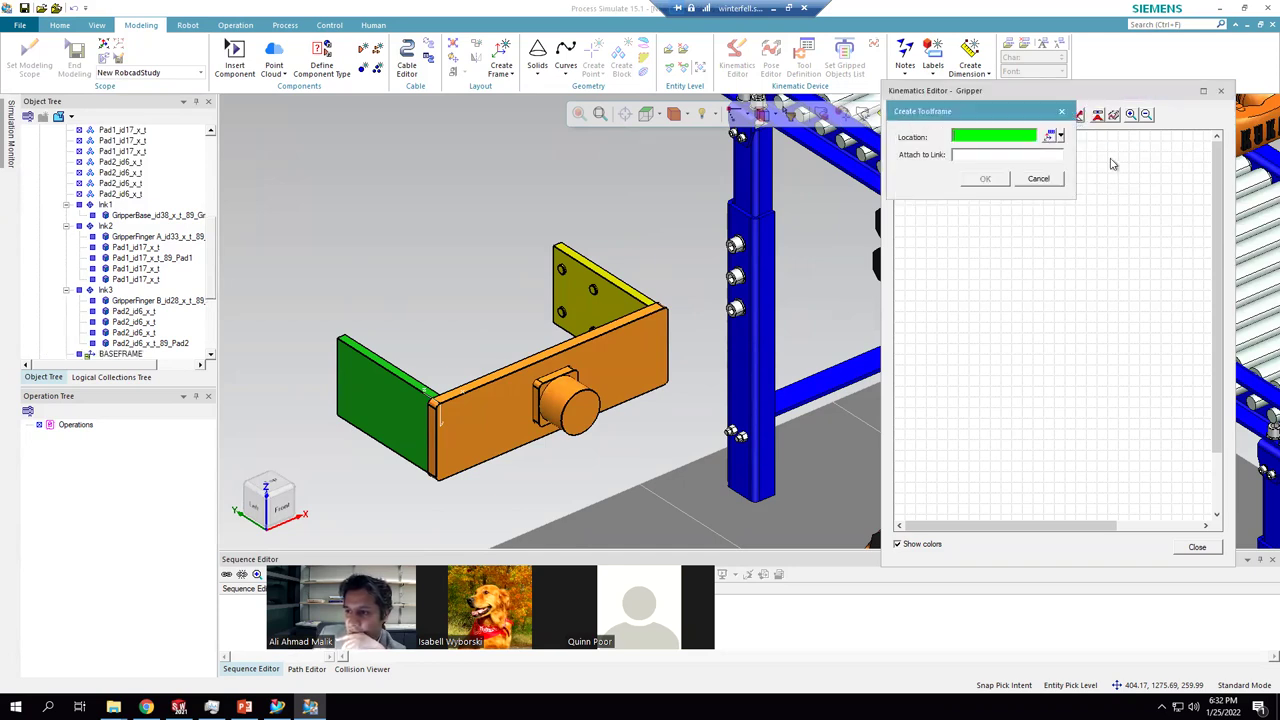
- Try a flipped 3-point toolframe location using the yellow finger's outer upper corner, its corner at the base plate and the green finger's outer corner
left_click(1062, 137)
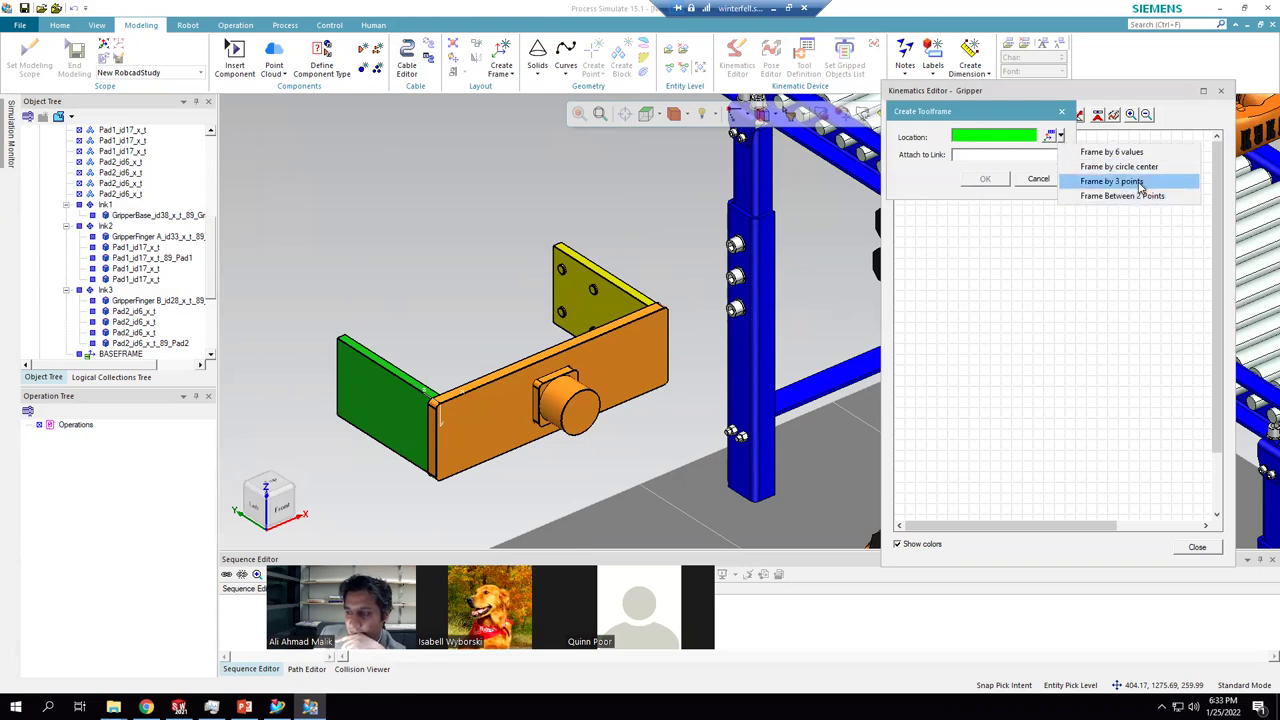
left_click(1112, 181)
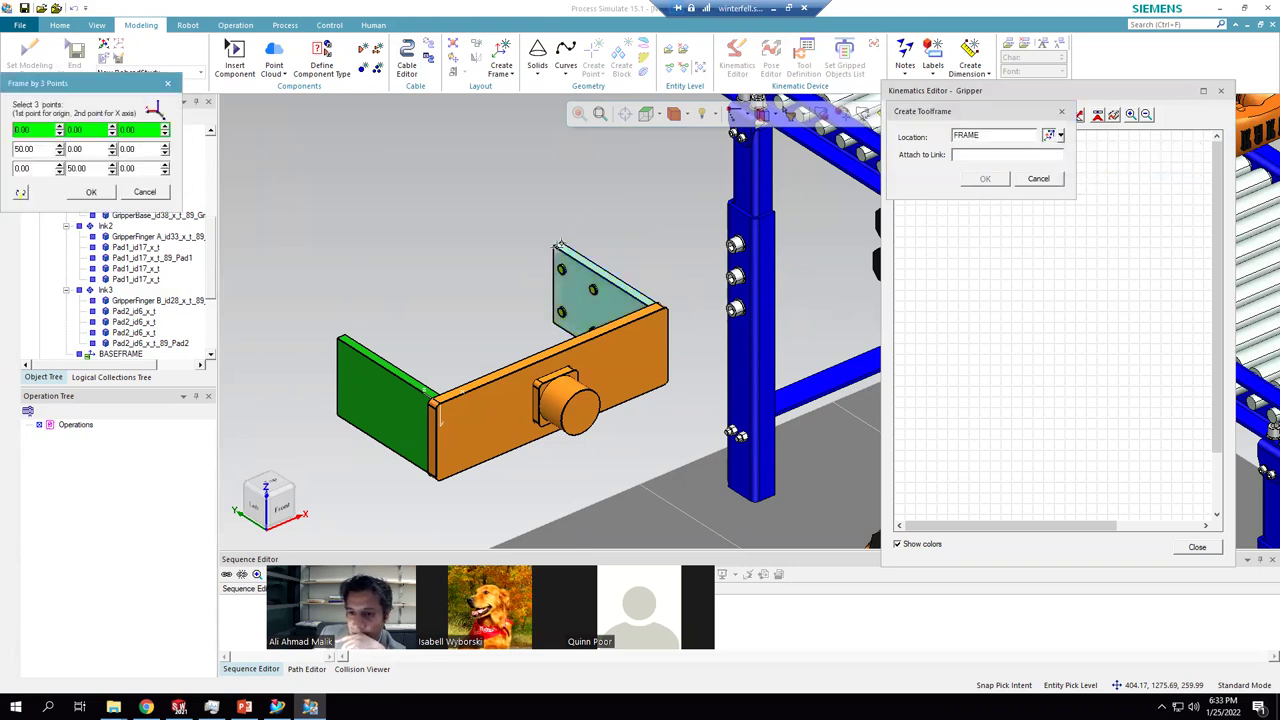
left_click(563, 243)
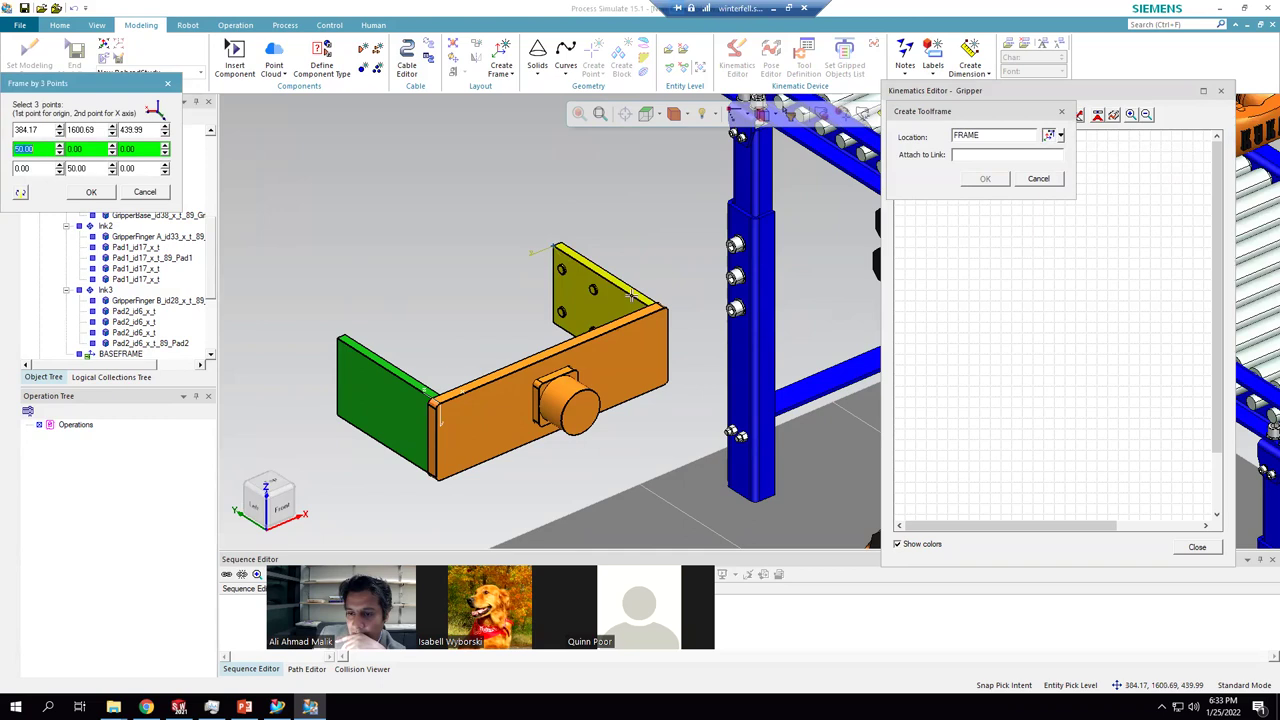
left_click(630, 294)
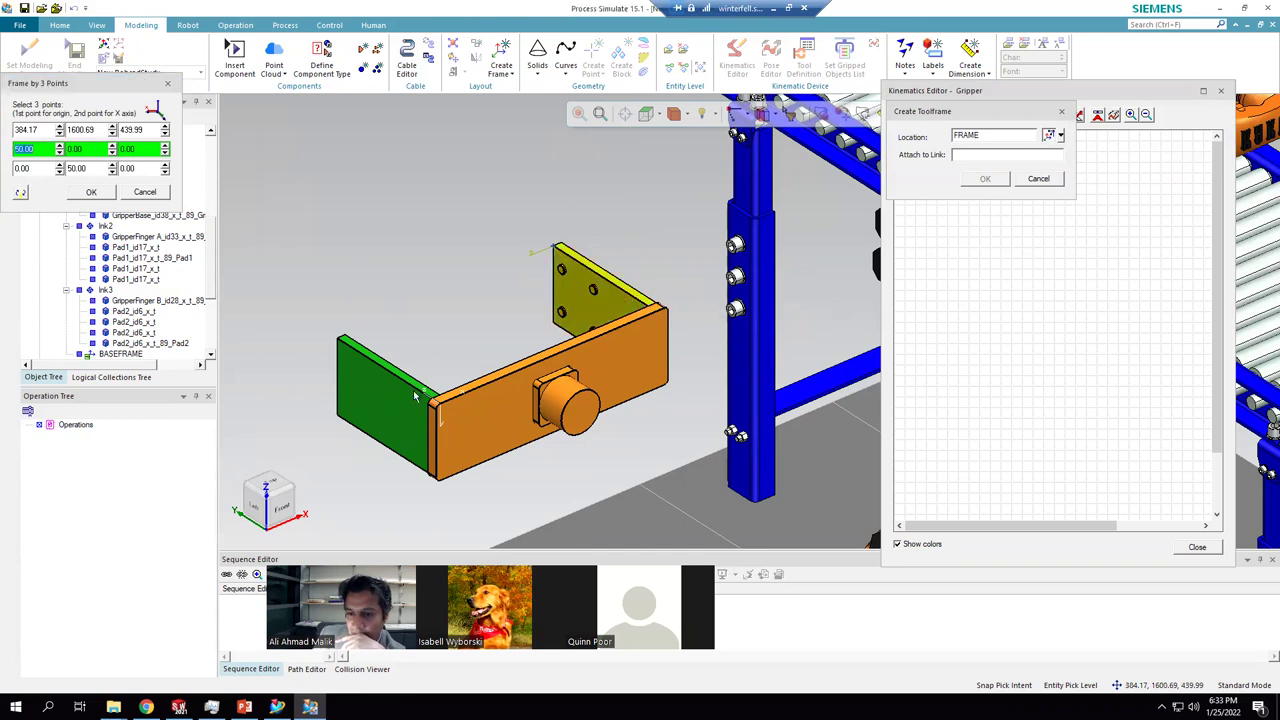
left_click(346, 335)
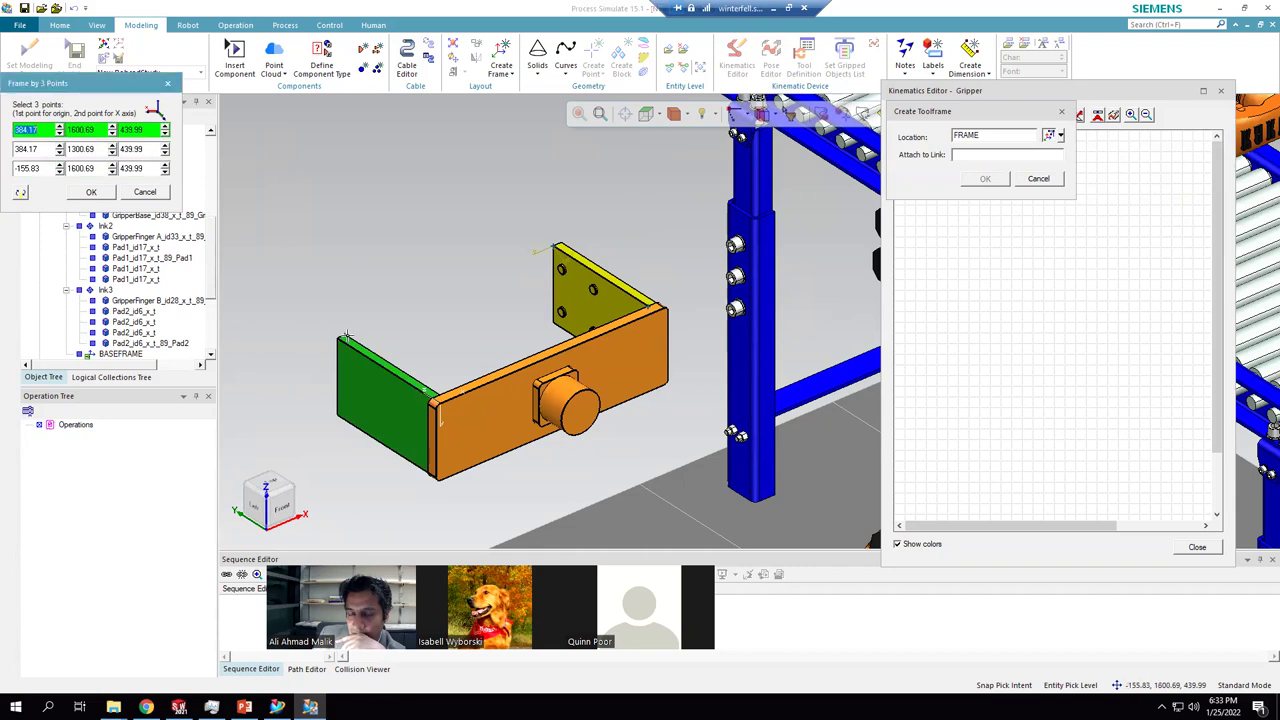
left_click(21, 195)
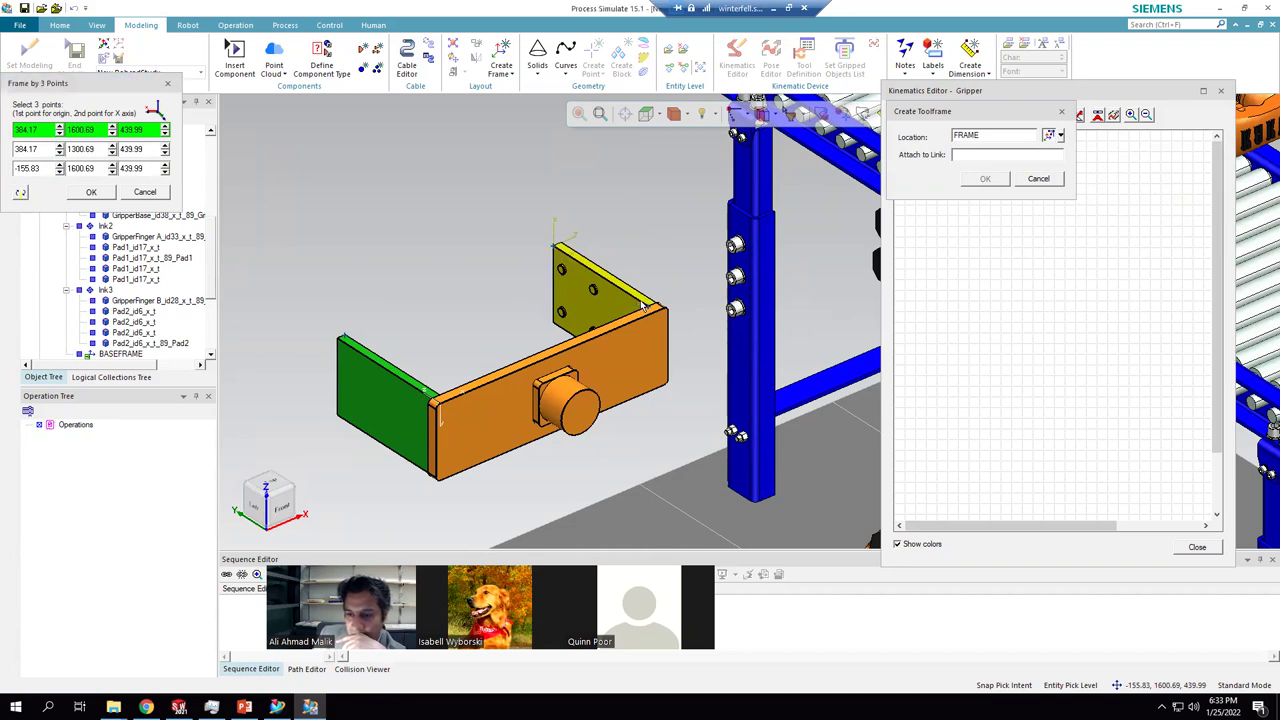
scroll(640, 300, "up", 1)
scroll(636, 298, "up", 2)
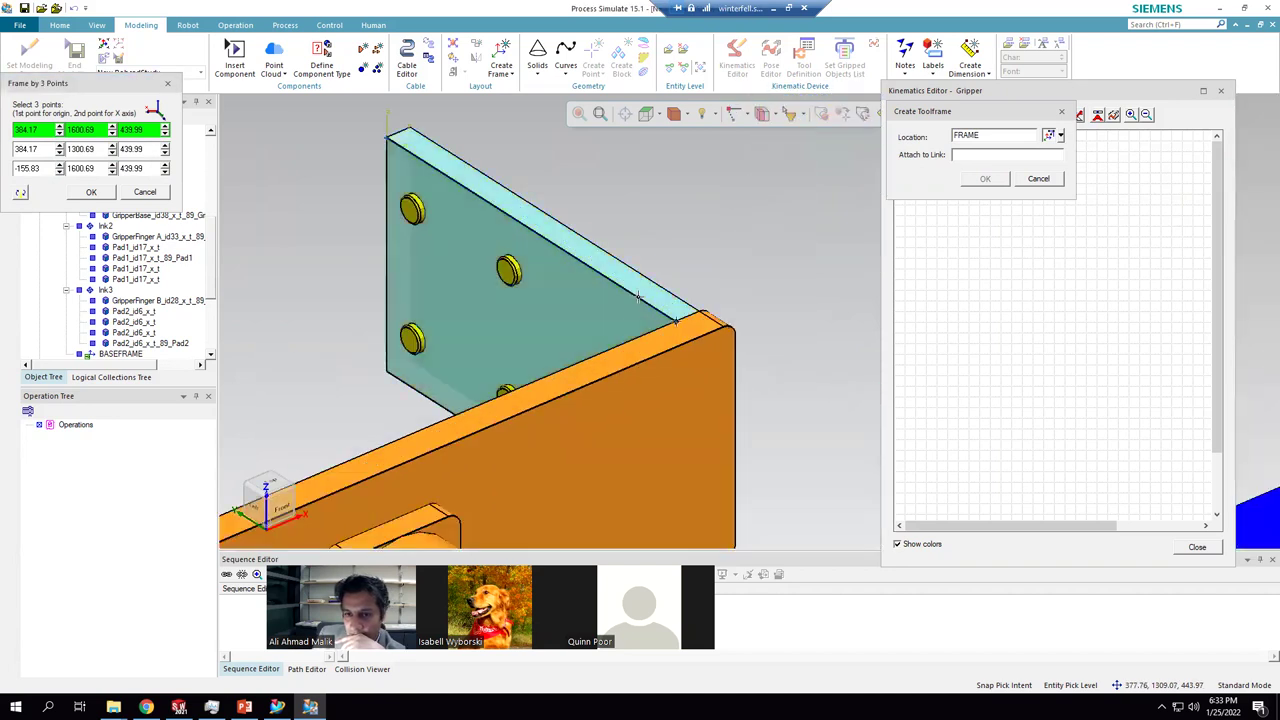
left_click(91, 192)
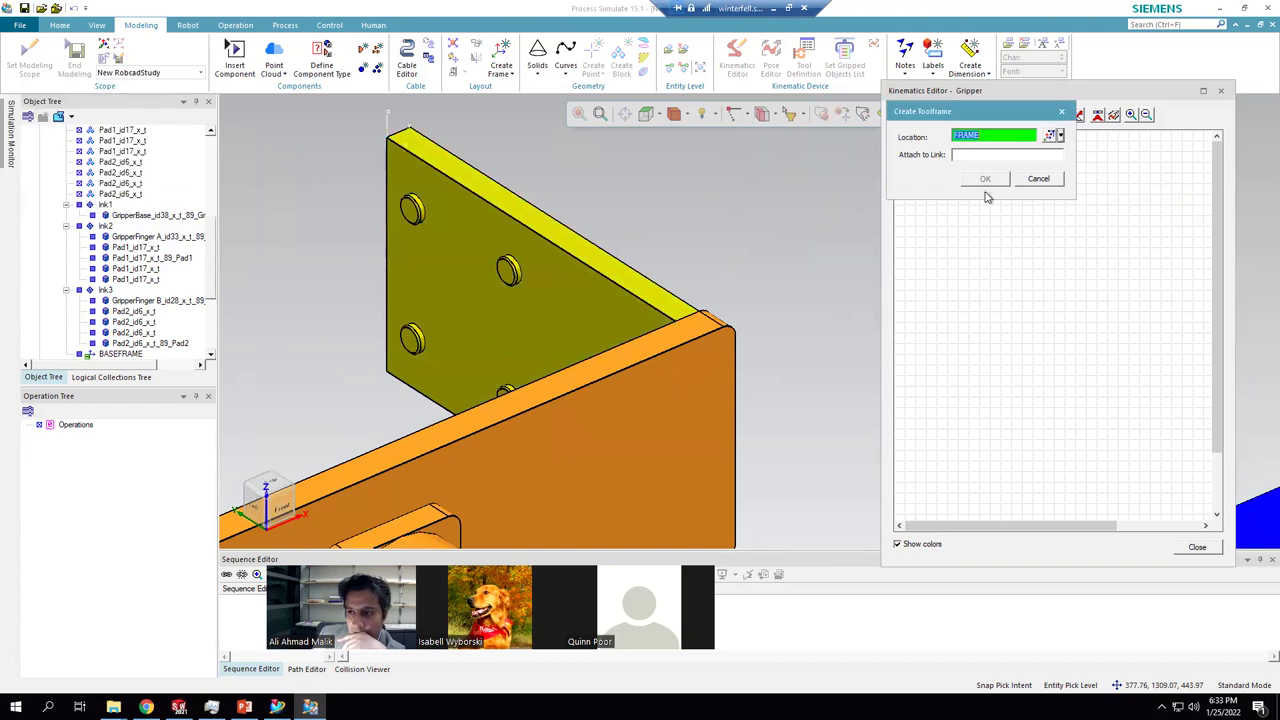
- Try attaching the toolframe to lnk2 and to lnk1
left_click(985, 157)
scroll(597, 232, "down", 4)
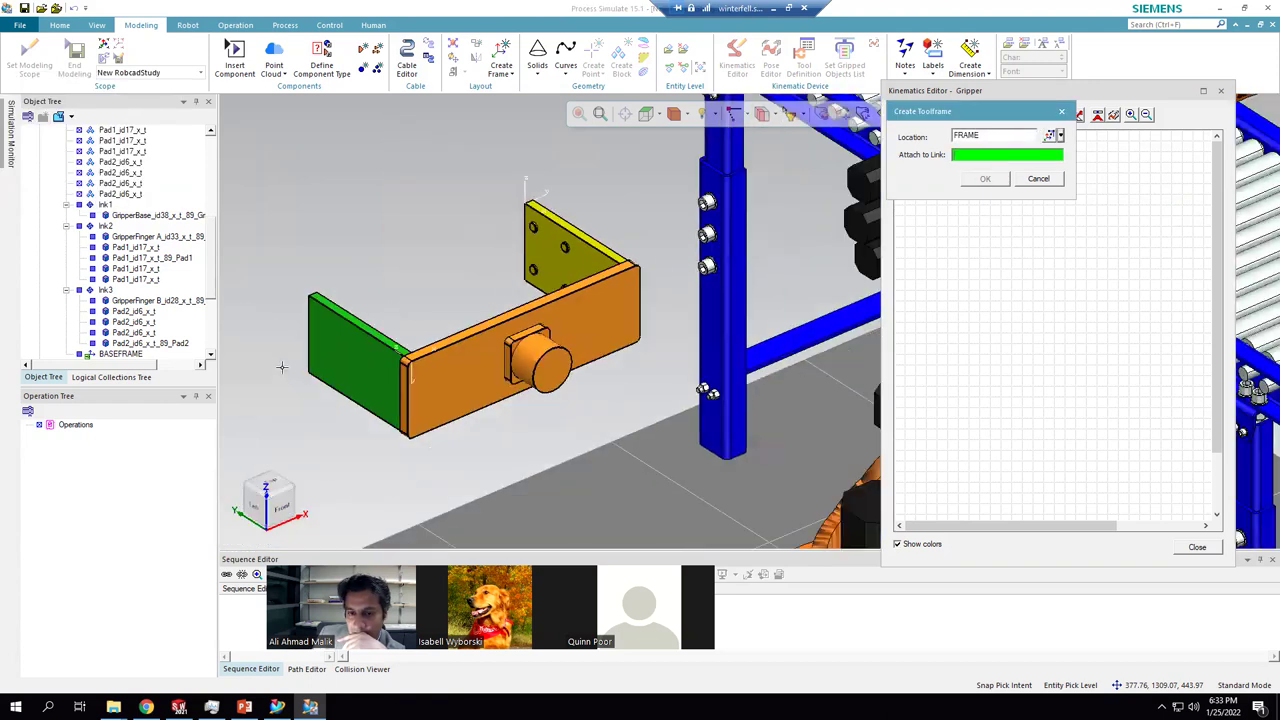
left_click(346, 335)
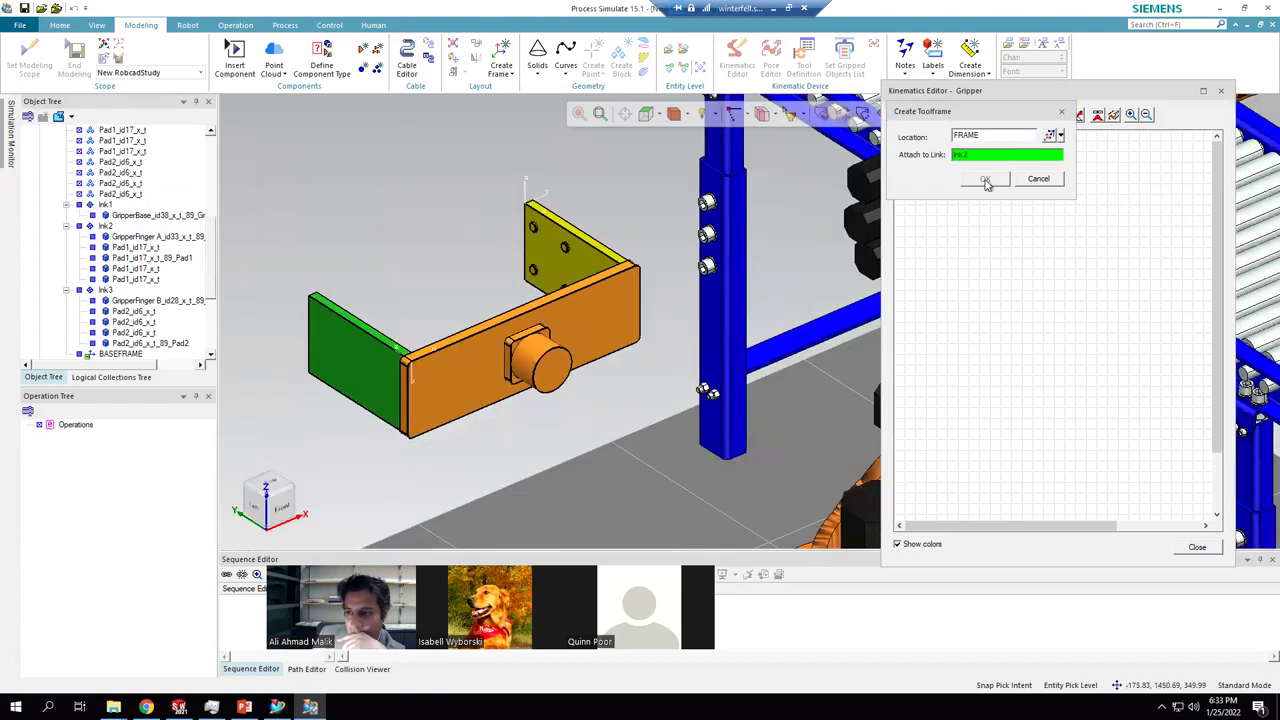
left_click(968, 157)
double_click(968, 157)
left_click(581, 301)
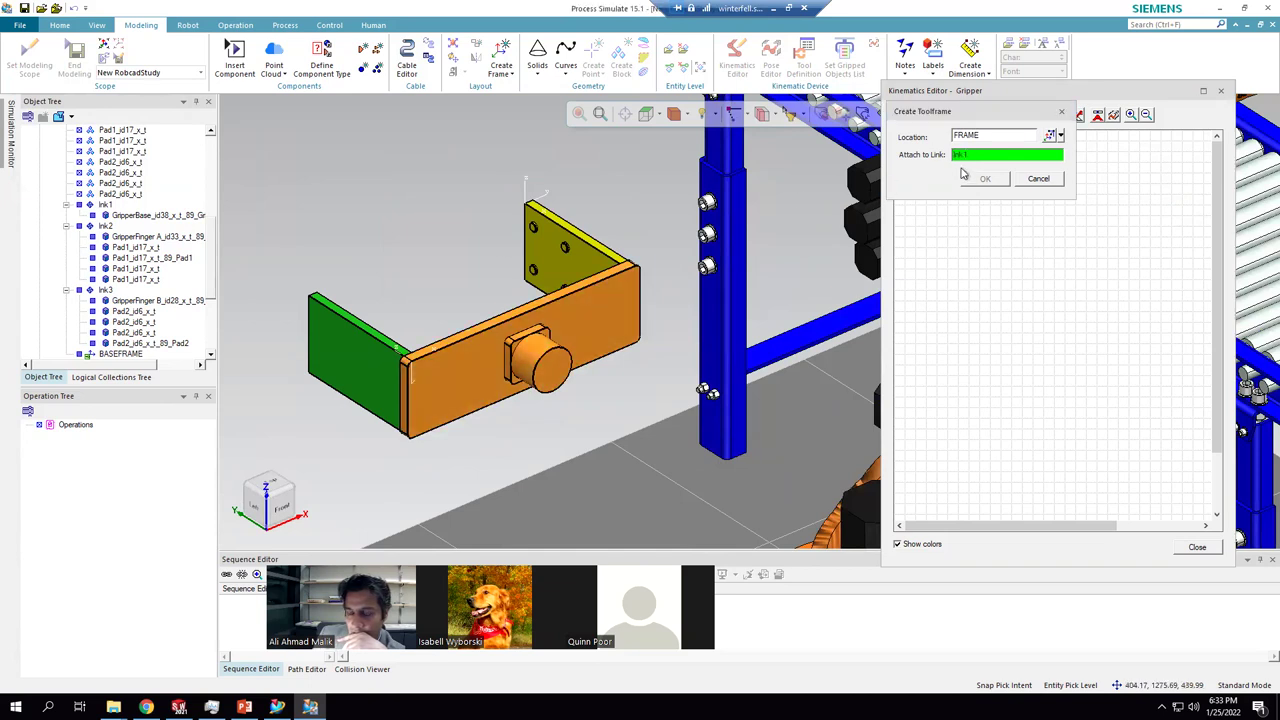
- Redefine the toolframe location by 3 points: the green finger's outer upper corner, its corner at the base plate, and the yellow finger's corner there
left_click(1062, 136)
left_click(1126, 181)
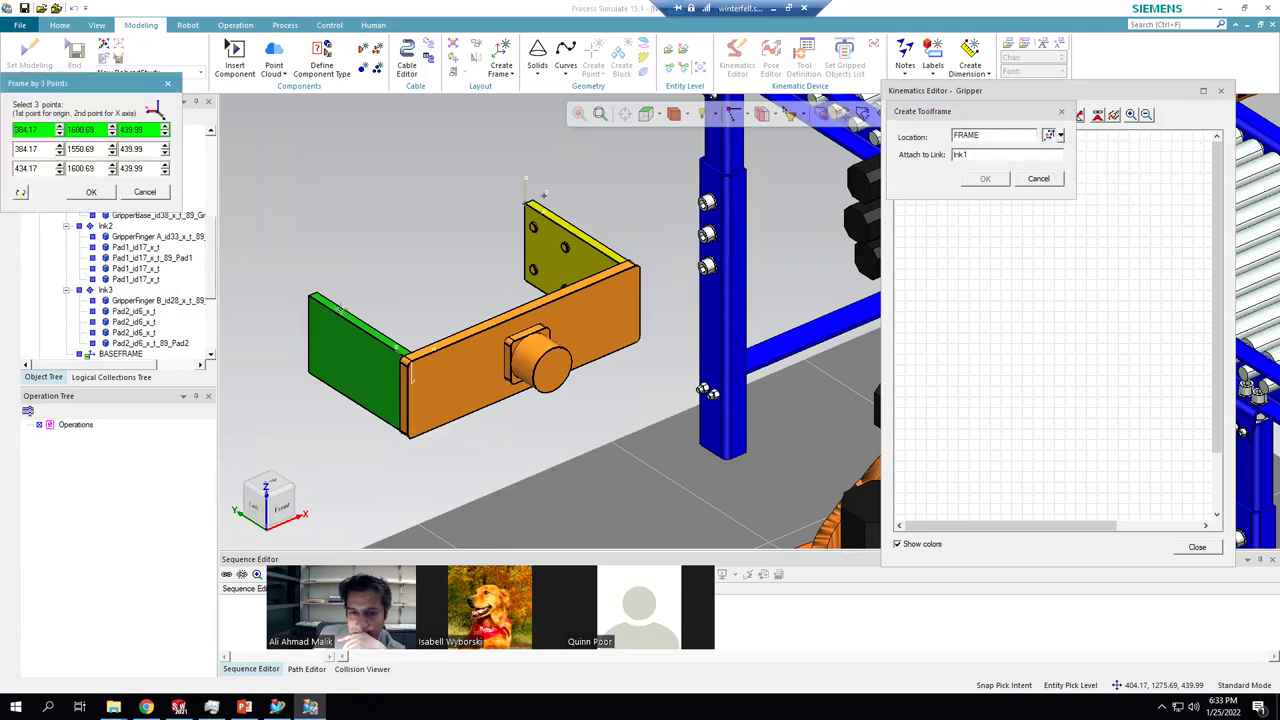
scroll(340, 308, "up", 4)
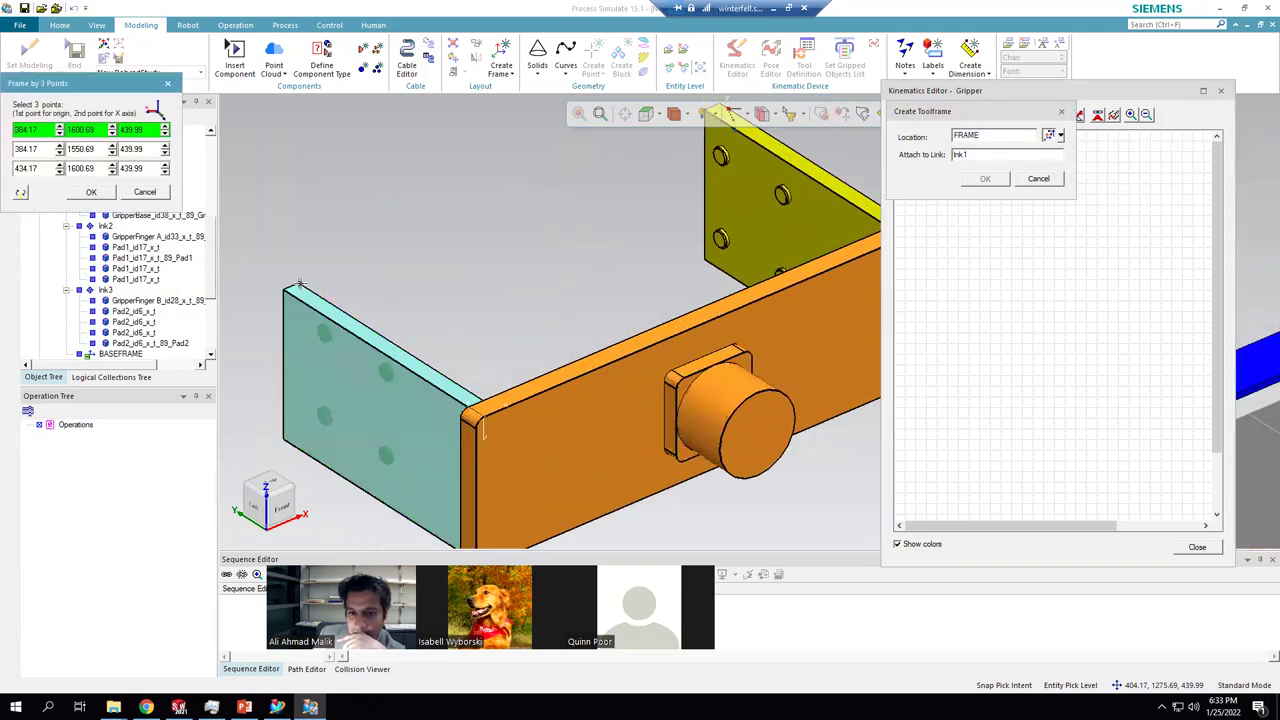
left_click(299, 284)
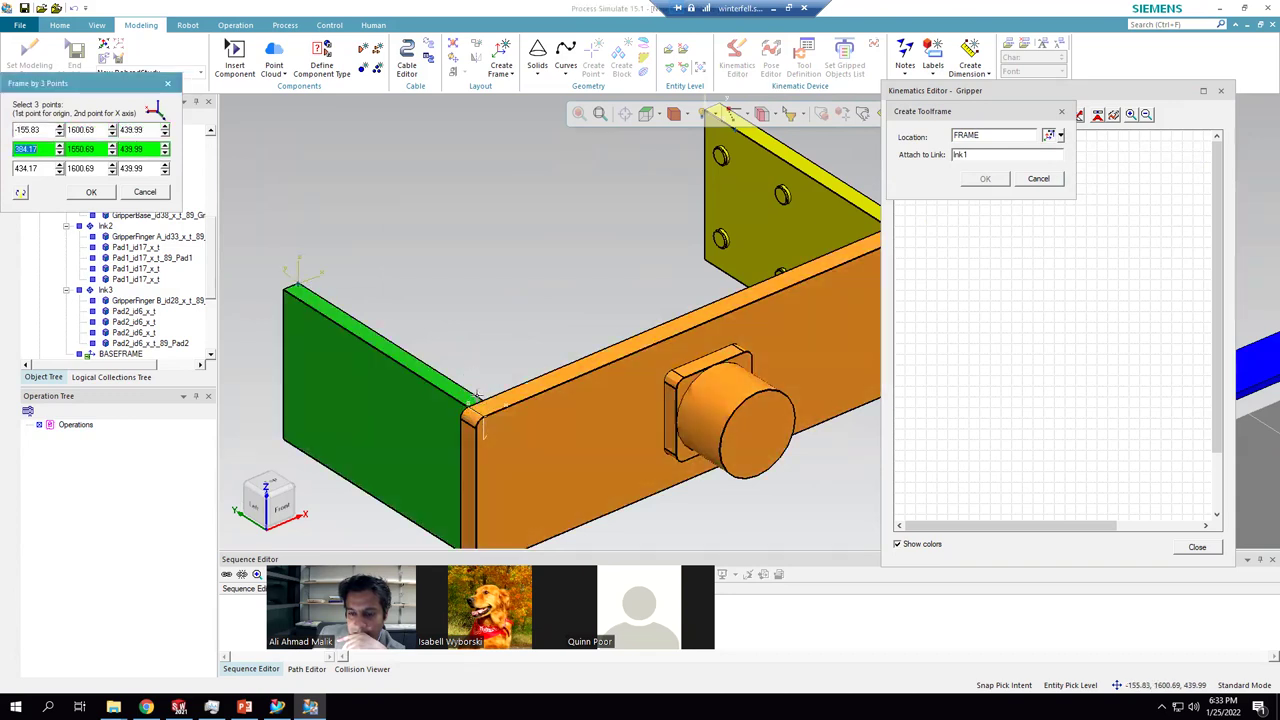
left_click(477, 397)
scroll(818, 180, "down", 3)
scroll(845, 228, "up", 3)
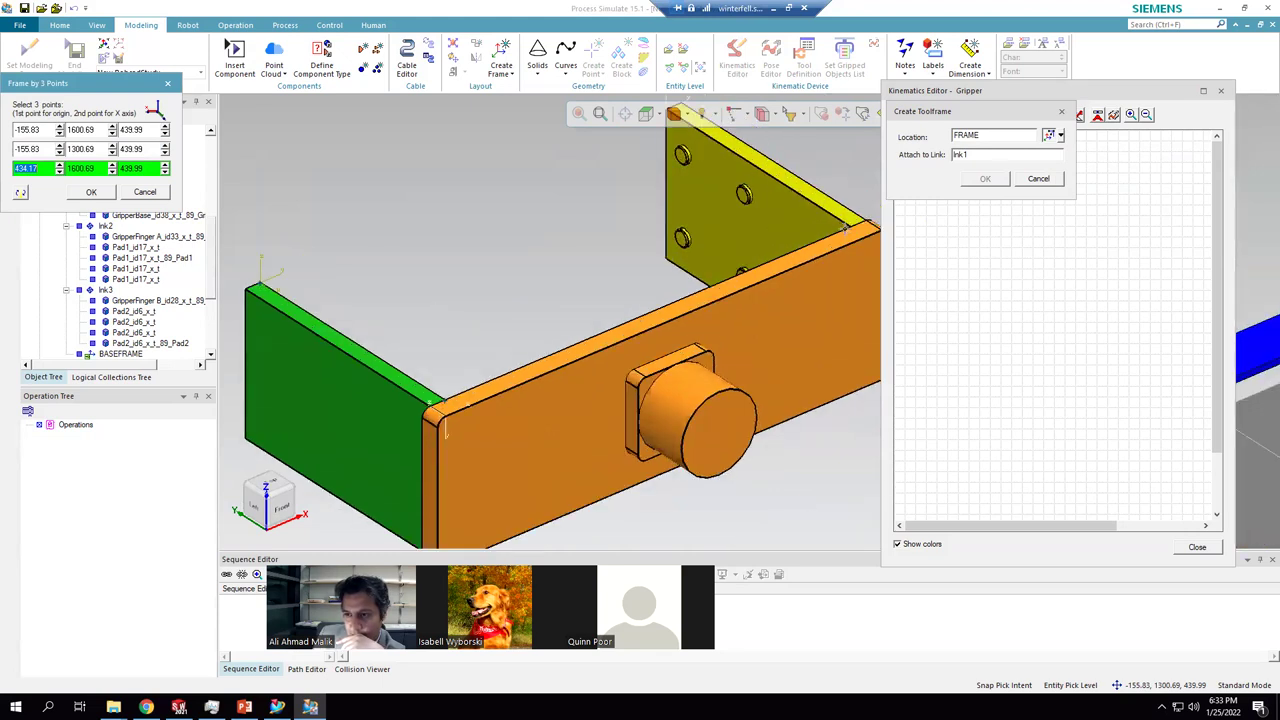
left_click(850, 222)
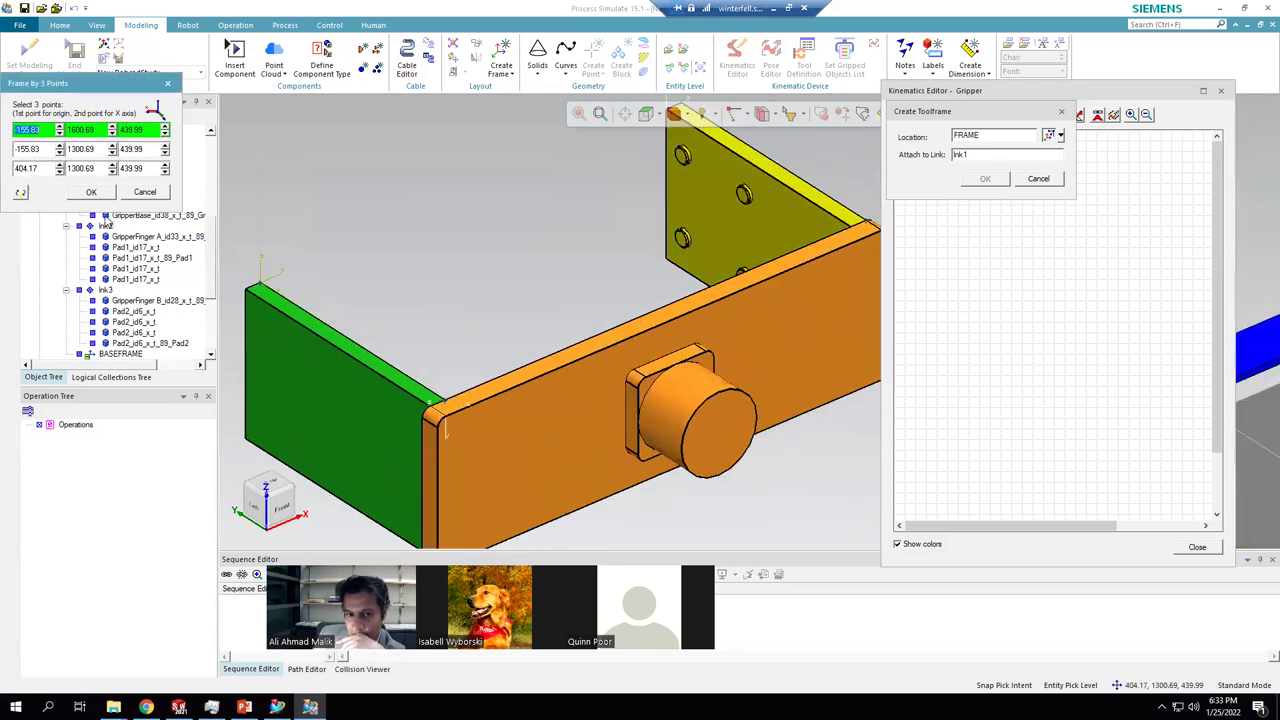
left_click(89, 193)
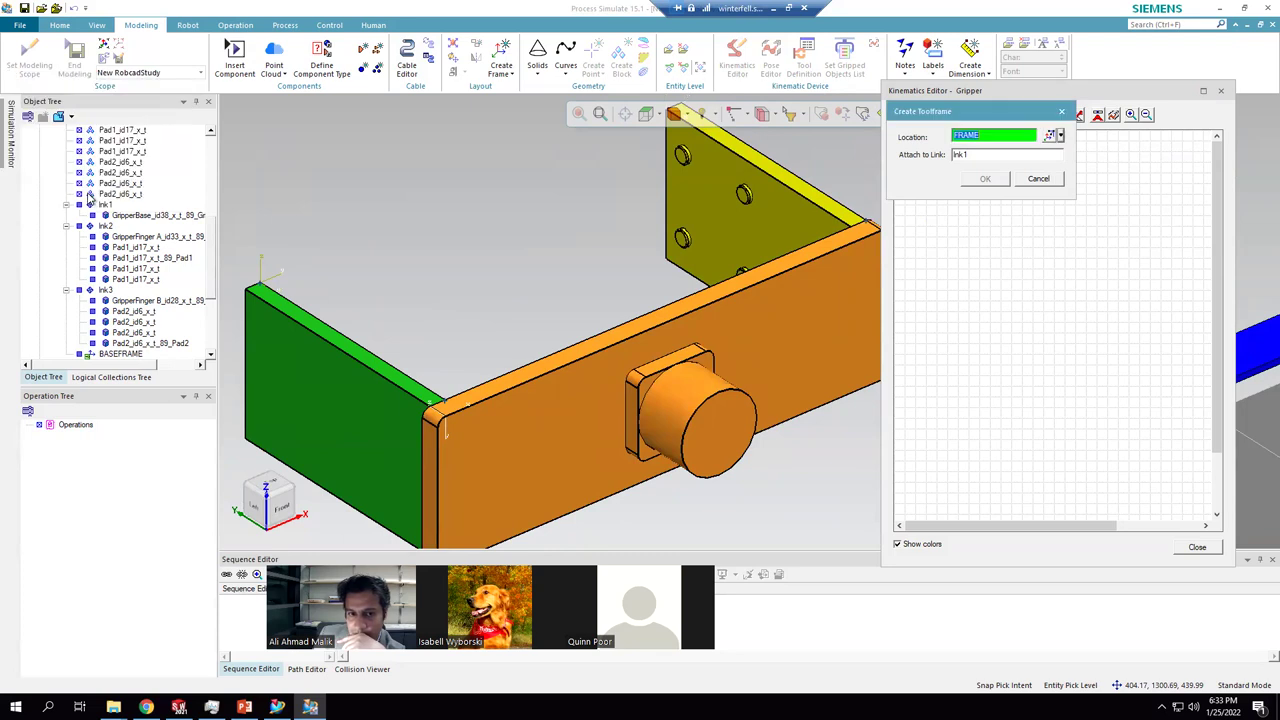
- Create the toolframe attached to lnk3 and close the gripper's kinematics editor
left_click(977, 155)
left_click(363, 355)
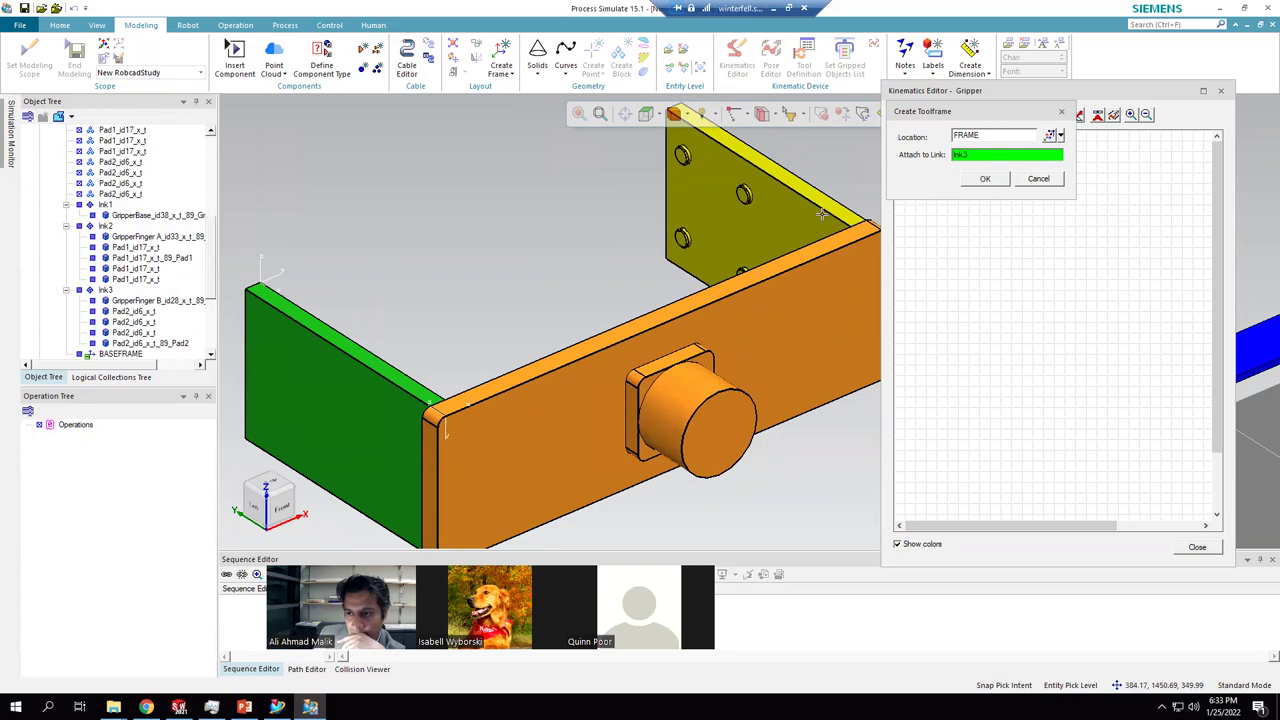
left_click(986, 178)
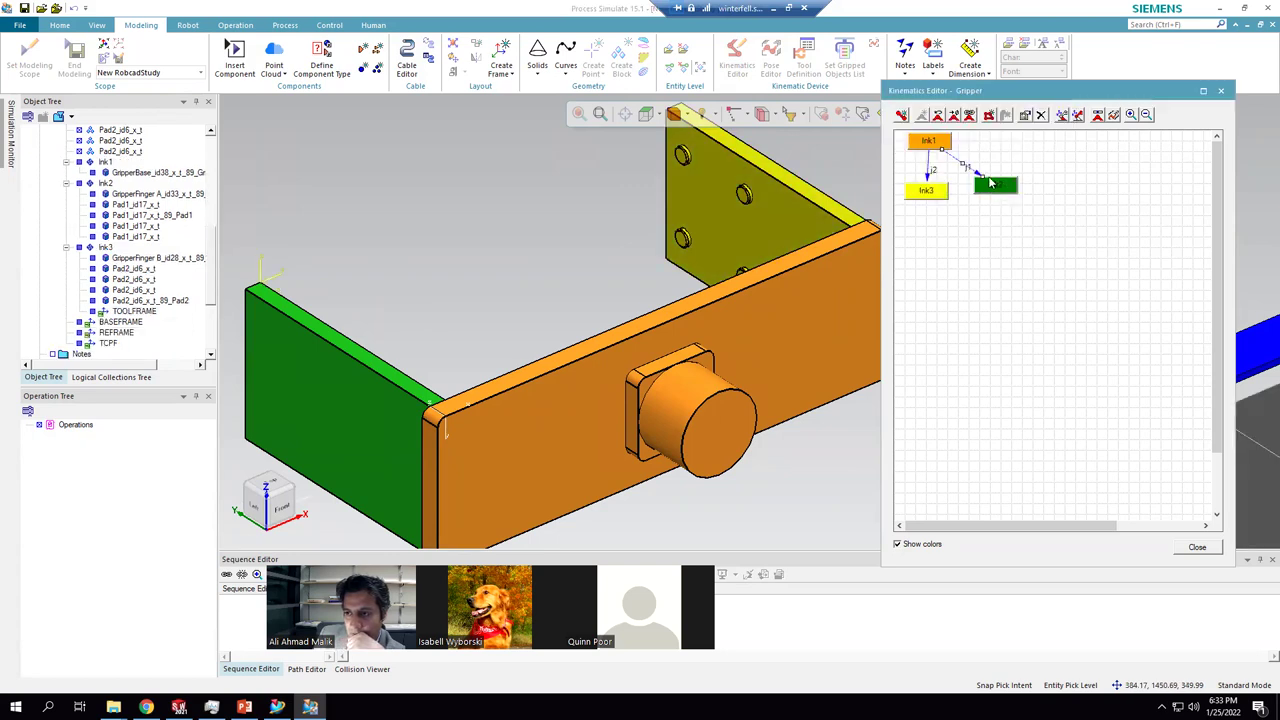
scroll(557, 277, "down", 10)
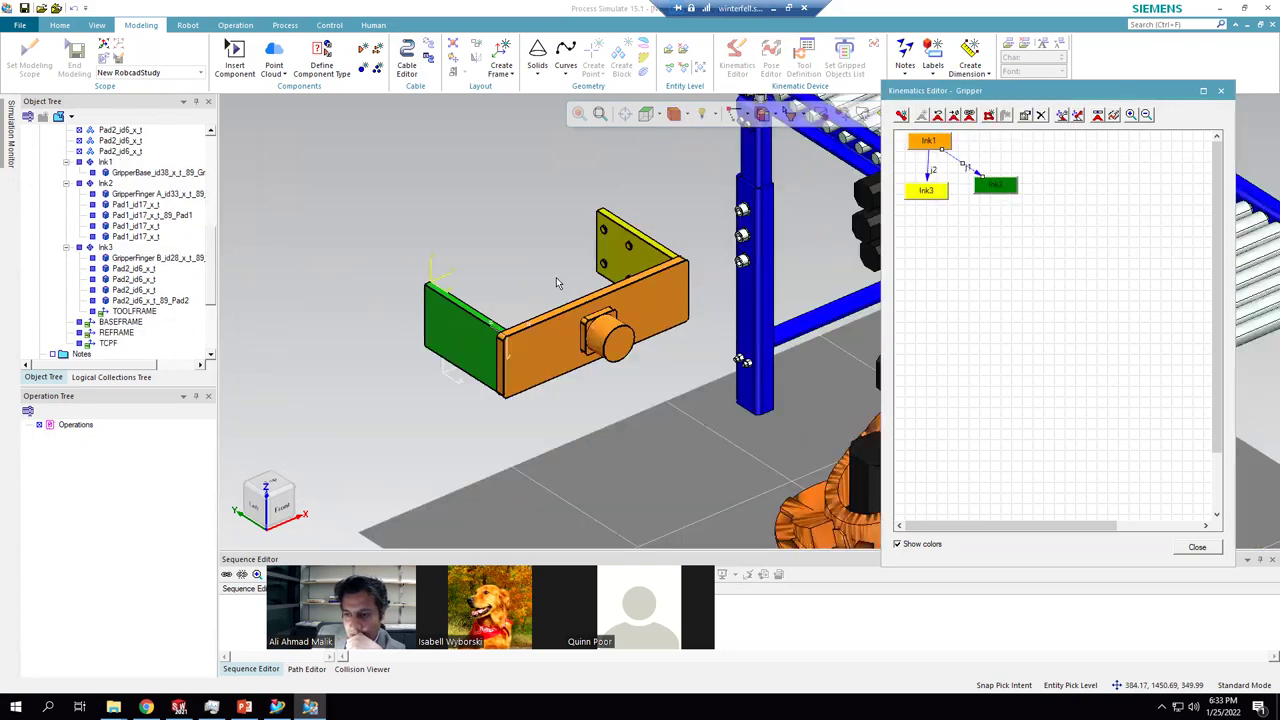
scroll(635, 285, "up", 10)
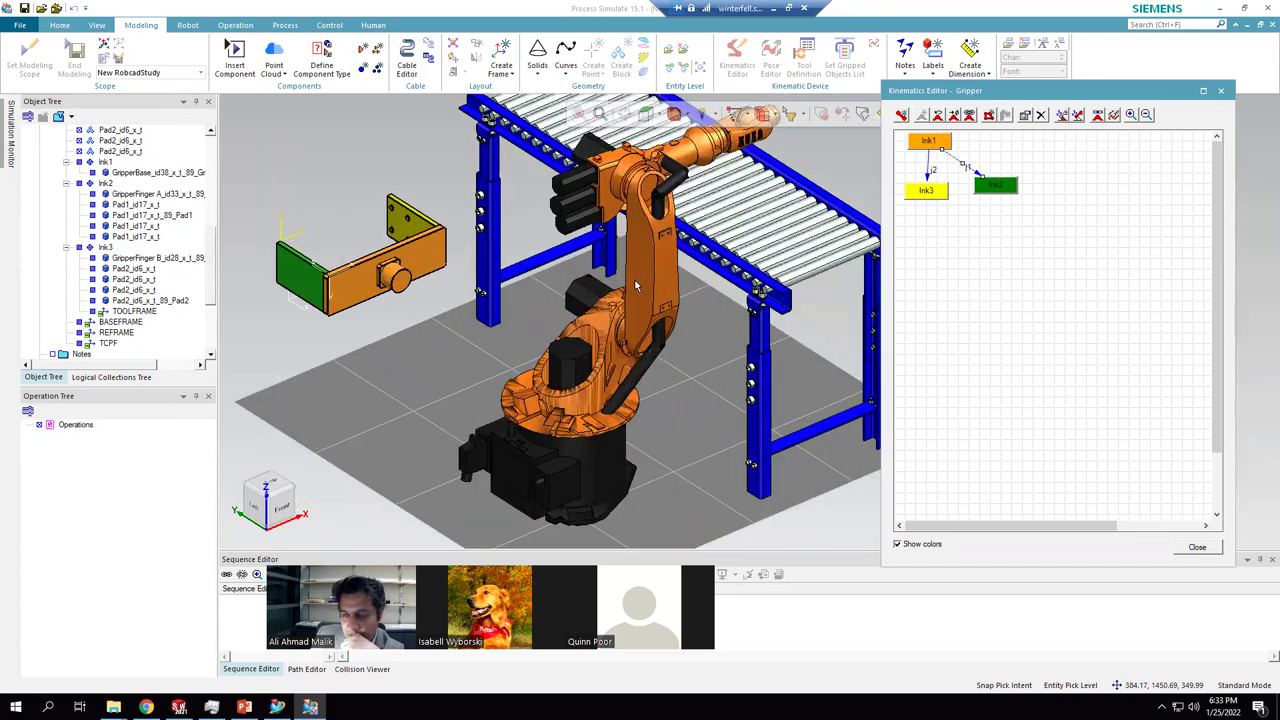
left_click(1192, 552)
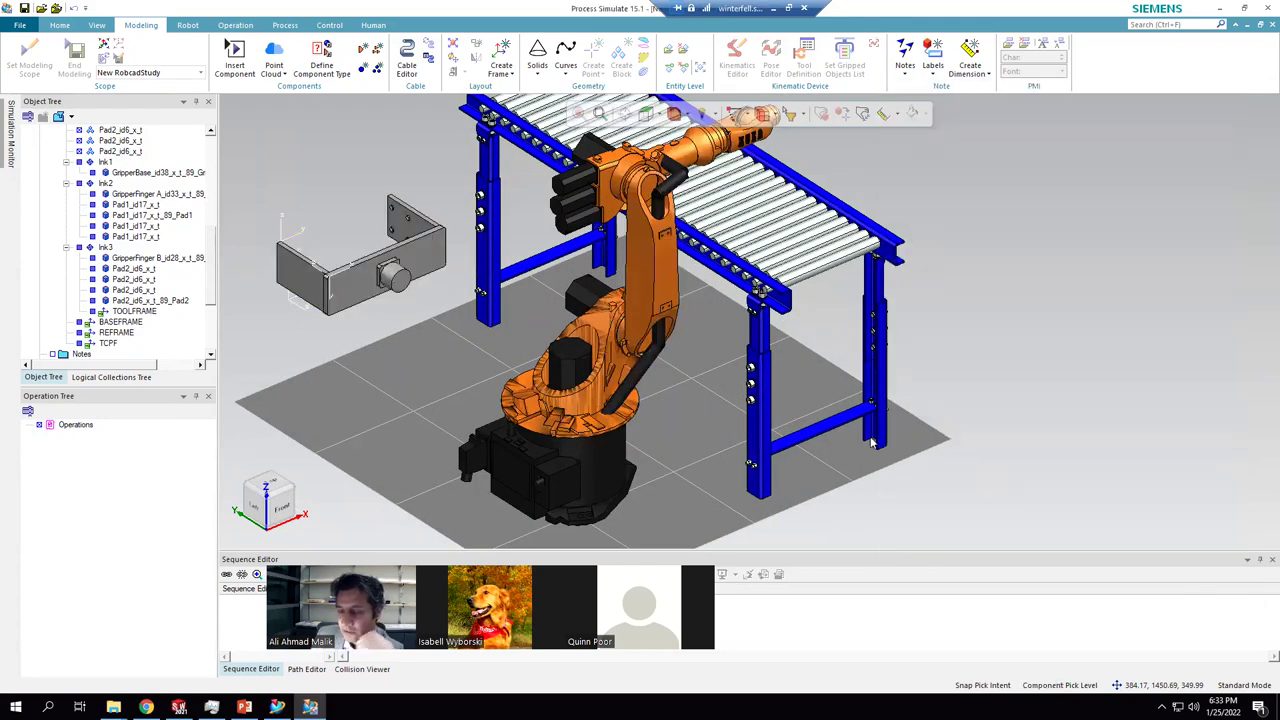
- Start mounting a tool on the robot kr6_2 and choose the Gripper as the mounted tool
left_click(612, 372)
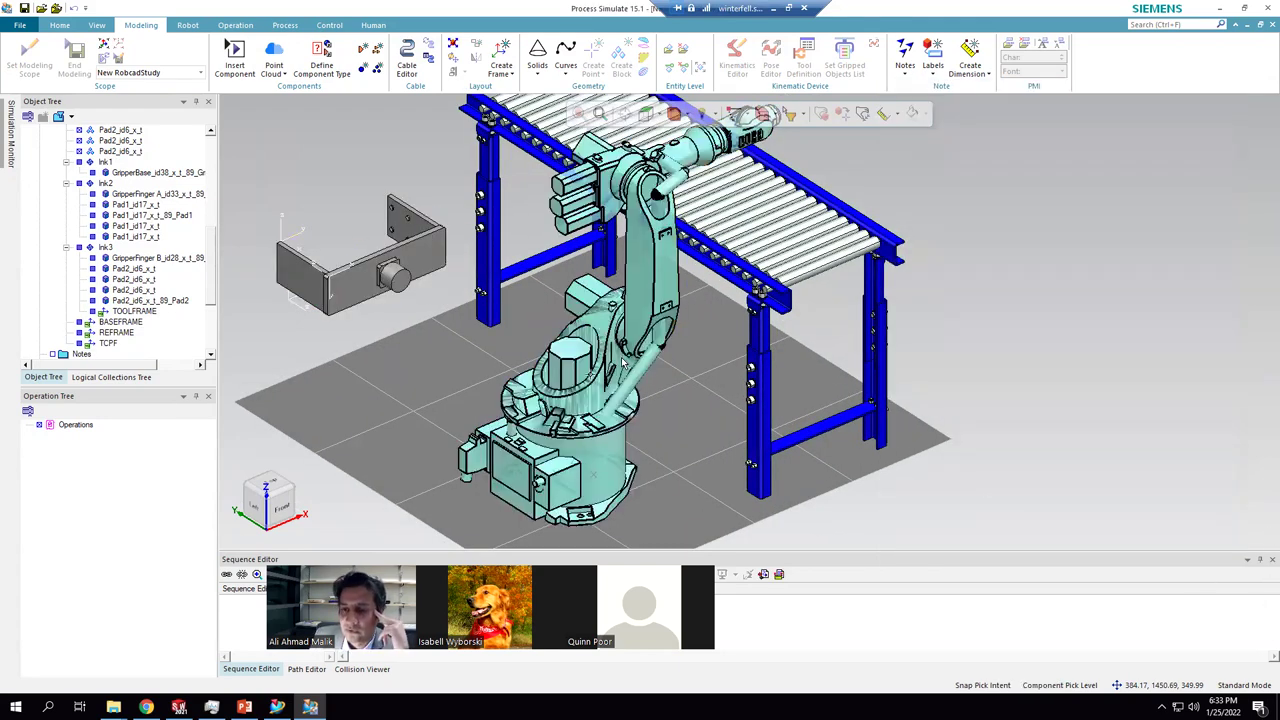
right_click(659, 272)
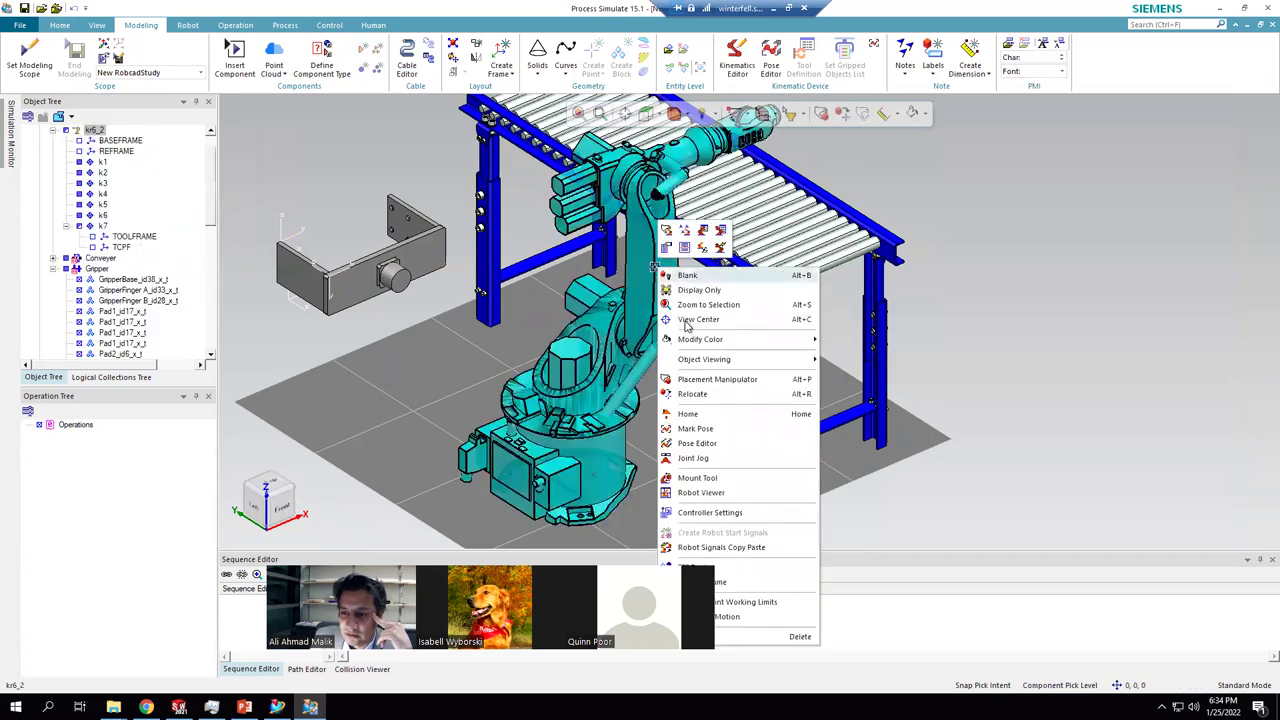
left_click(727, 482)
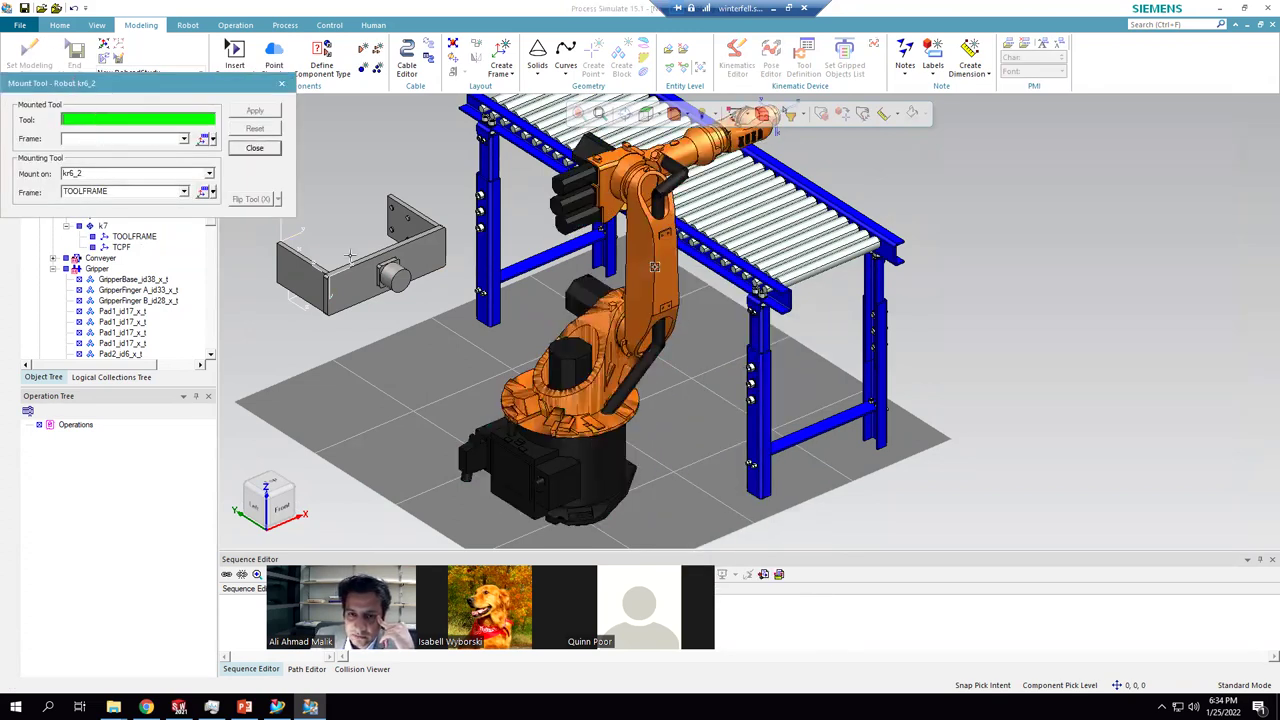
left_click(384, 268)
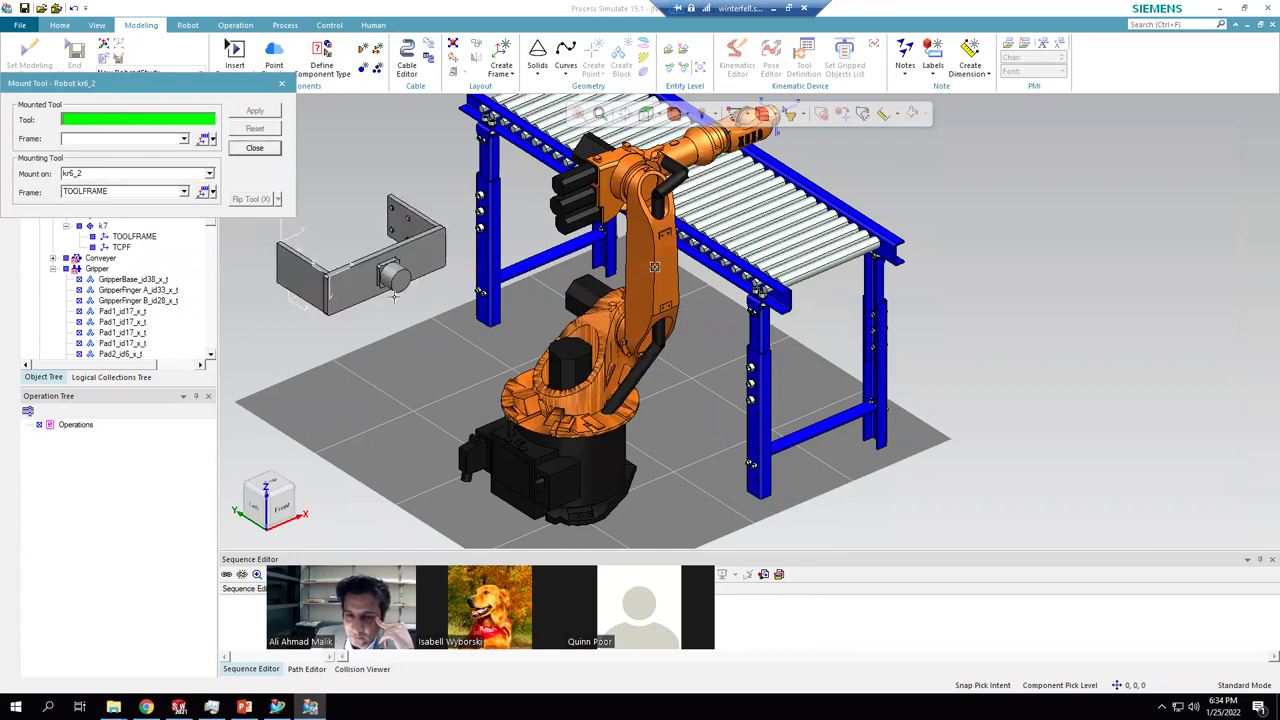
scroll(468, 278, "up", 2)
scroll(473, 279, "down", 1)
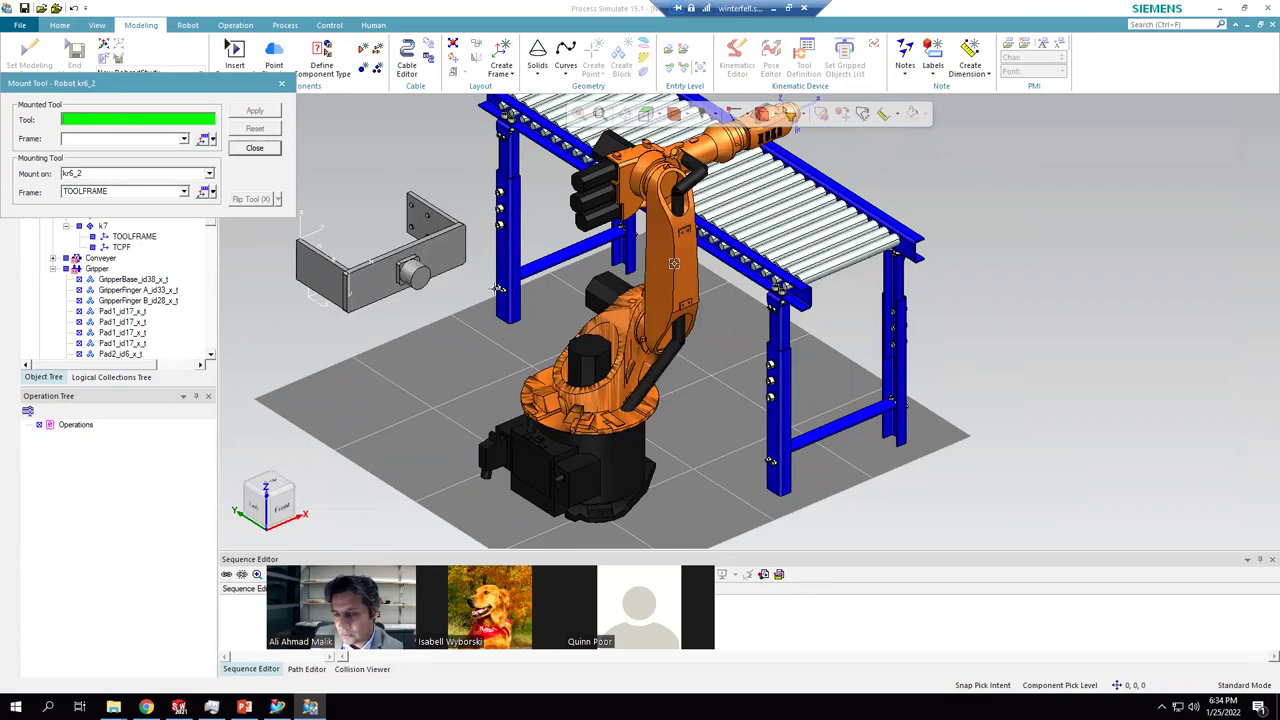
left_click(494, 290)
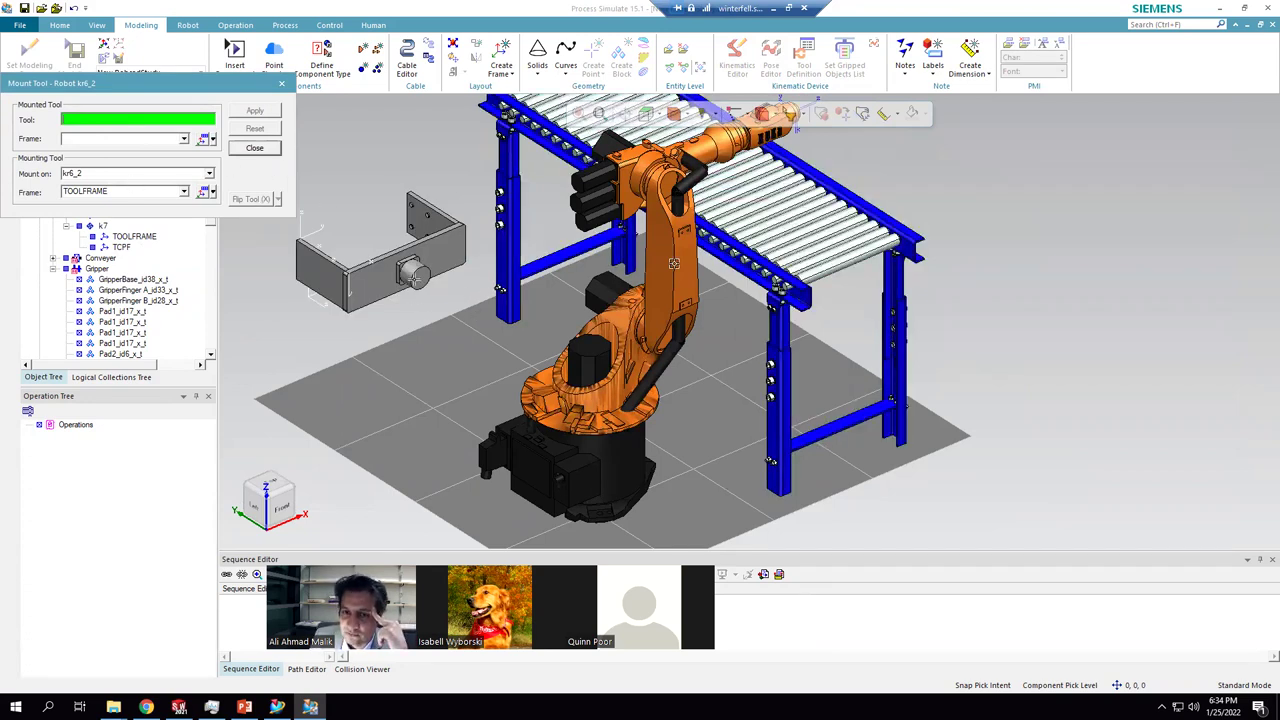
left_click(389, 275)
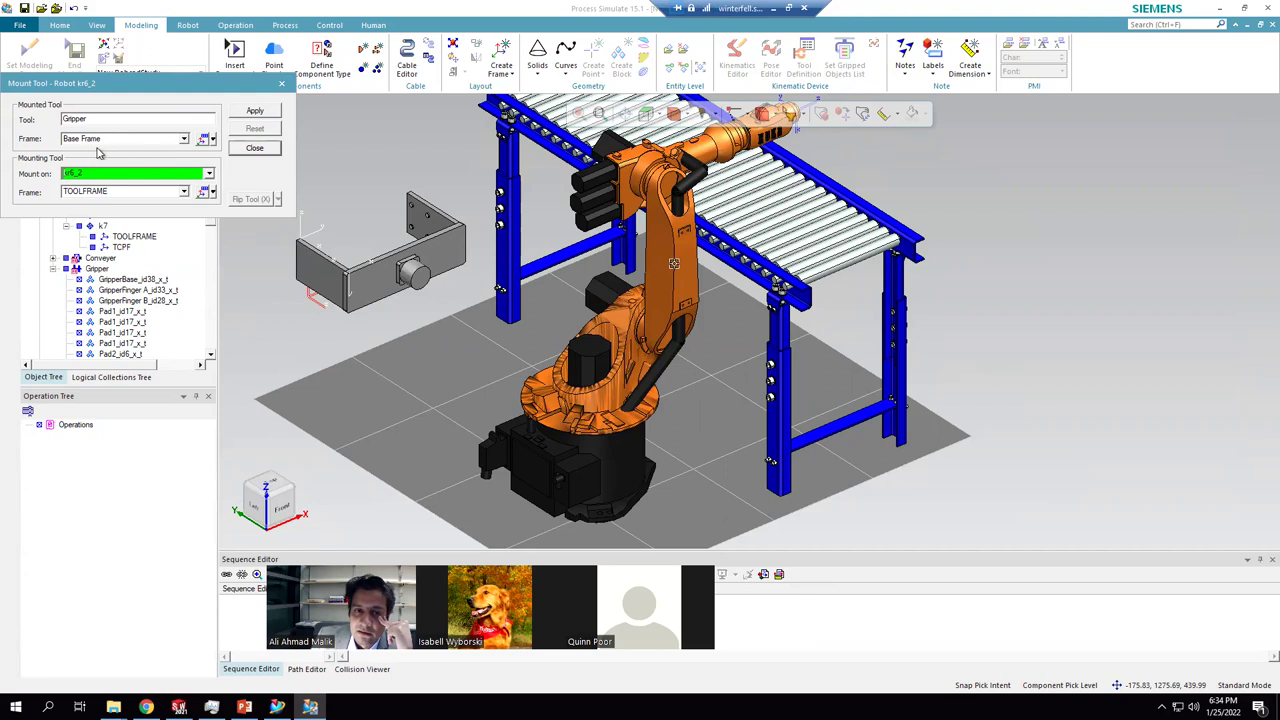
- Mount the gripper on the robot's TOOLFRAME using the gripper's BASEFRAME
left_click(184, 140)
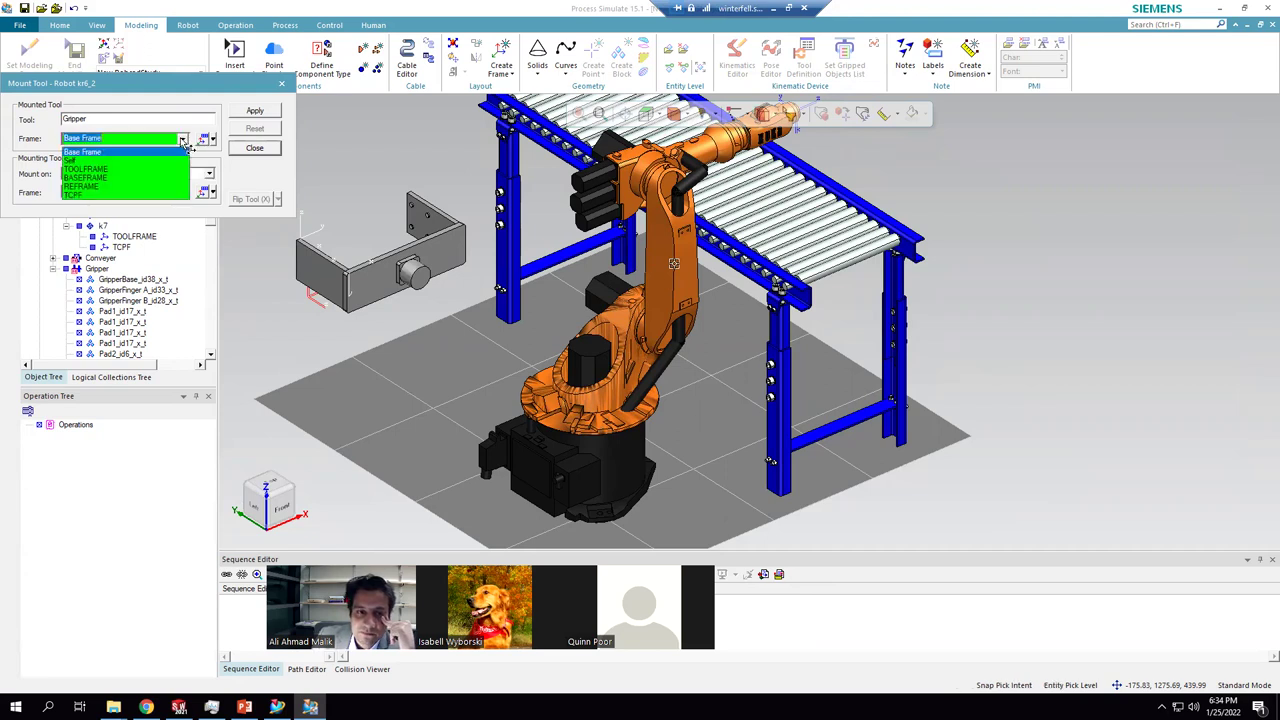
left_click(119, 178)
left_click(256, 112)
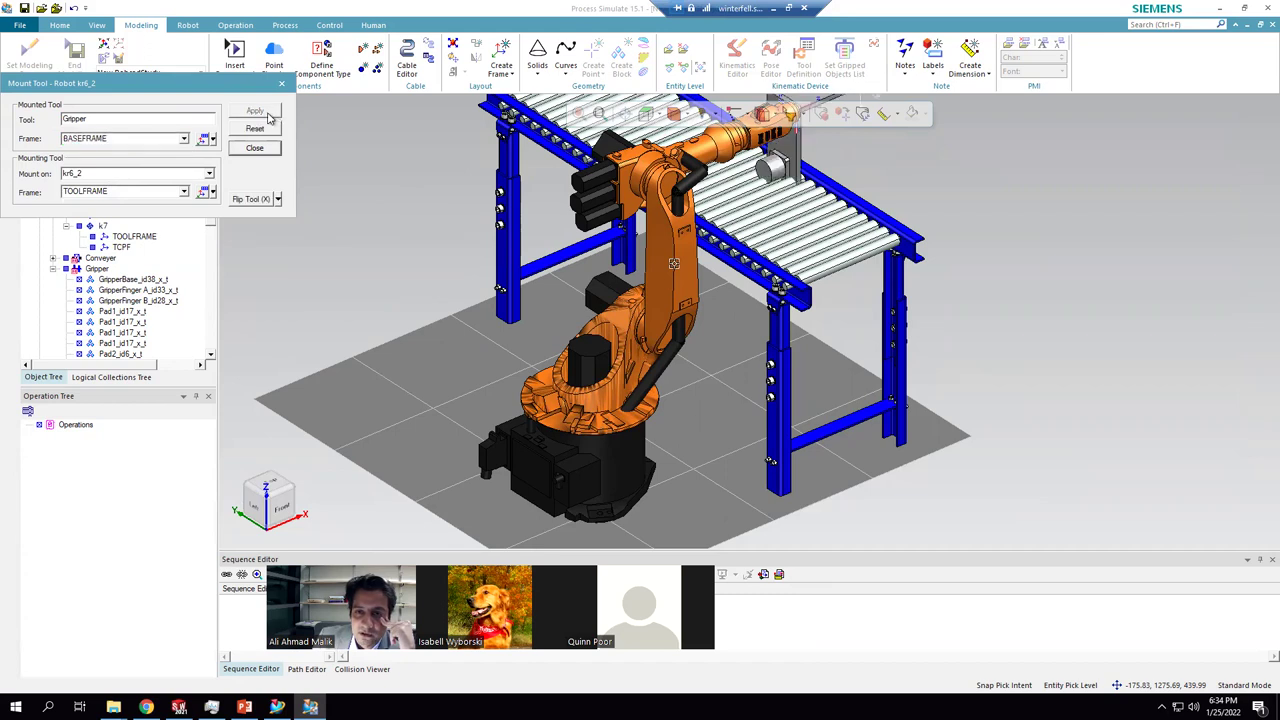
- Try mounting the gripper on the robot's TOOLFRAME with Base Frame as the mounted tool's frame
scroll(390, 263, "down", 2)
middle_click_drag(408, 244, 658, 157)
scroll(513, 175, "up", 5)
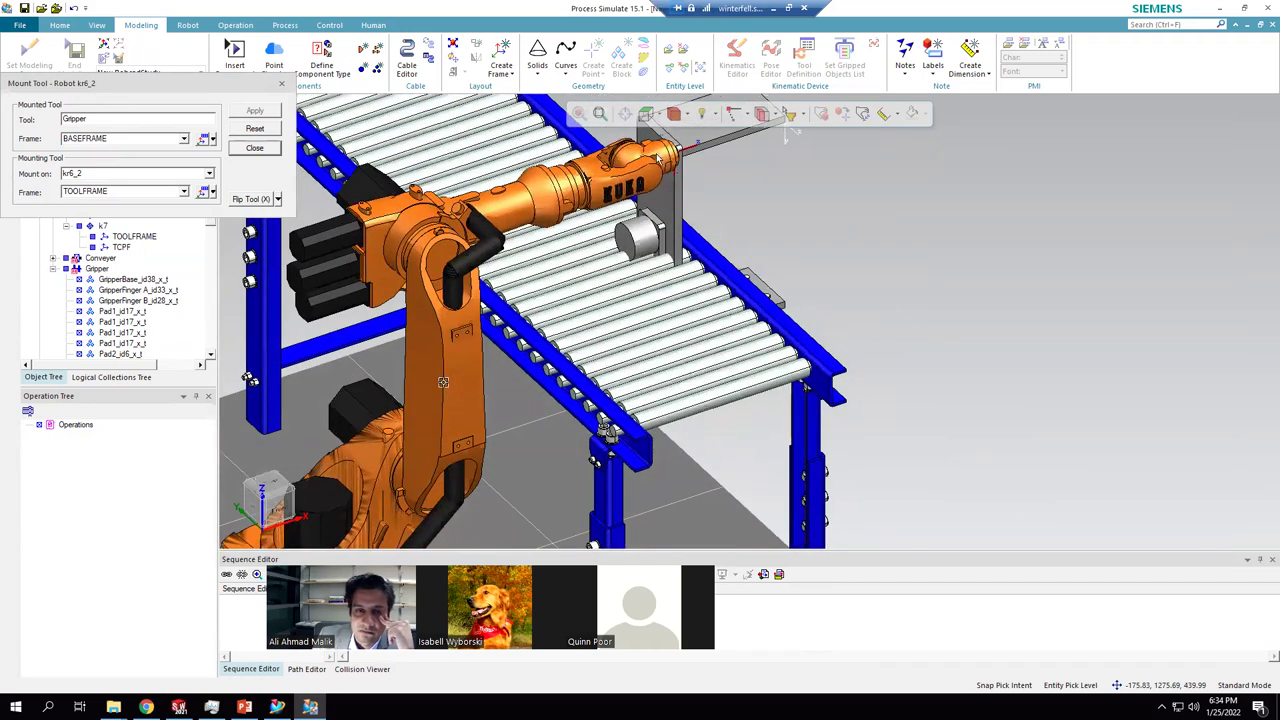
left_click(171, 142)
left_click(183, 139)
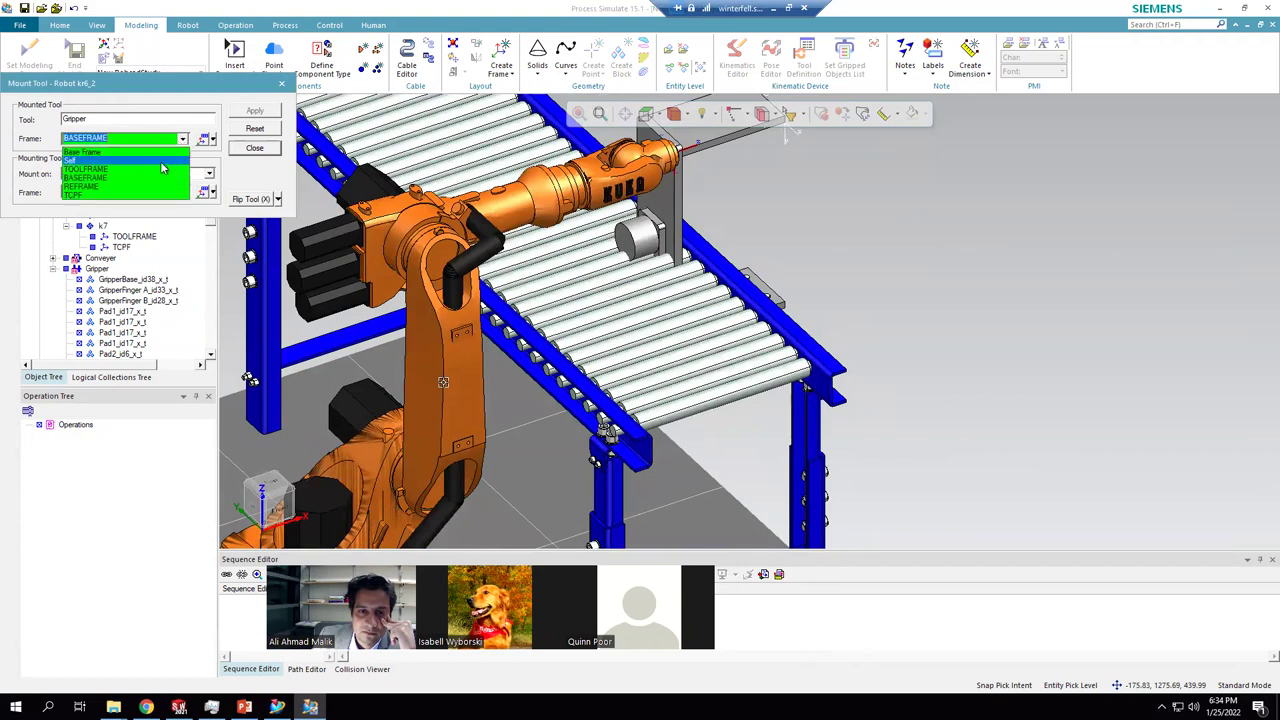
left_click(120, 151)
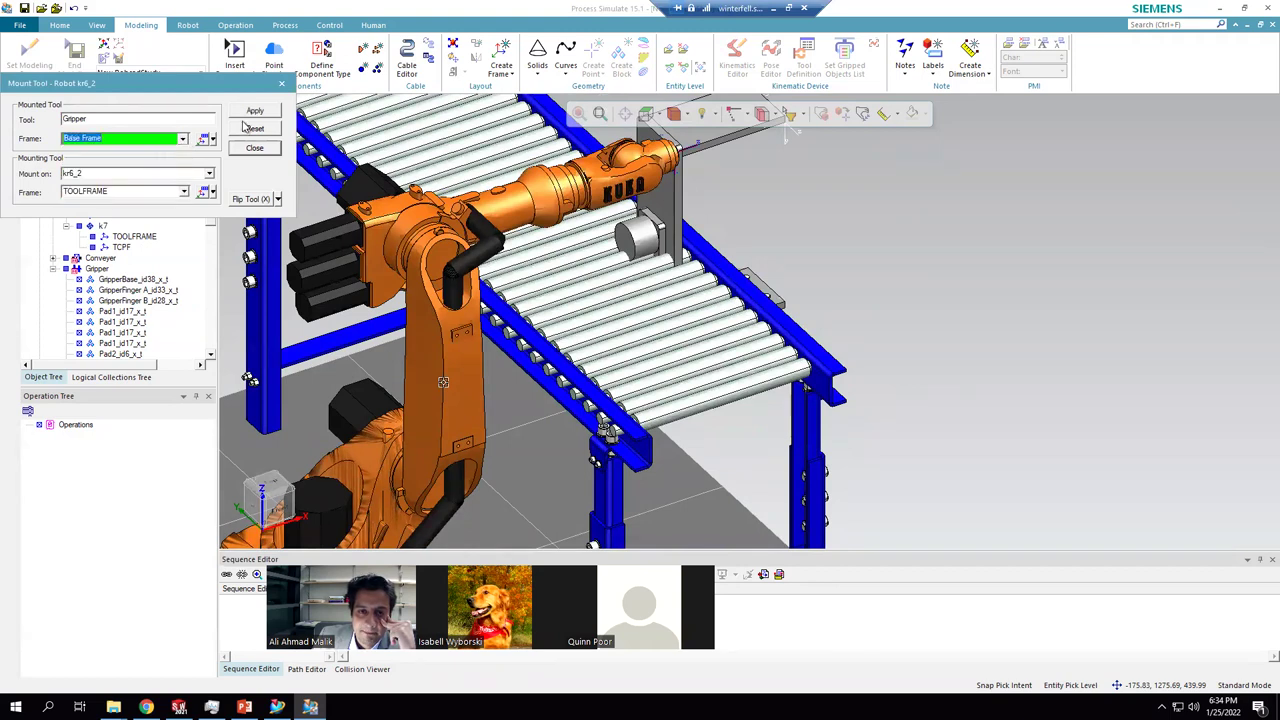
left_click(255, 110)
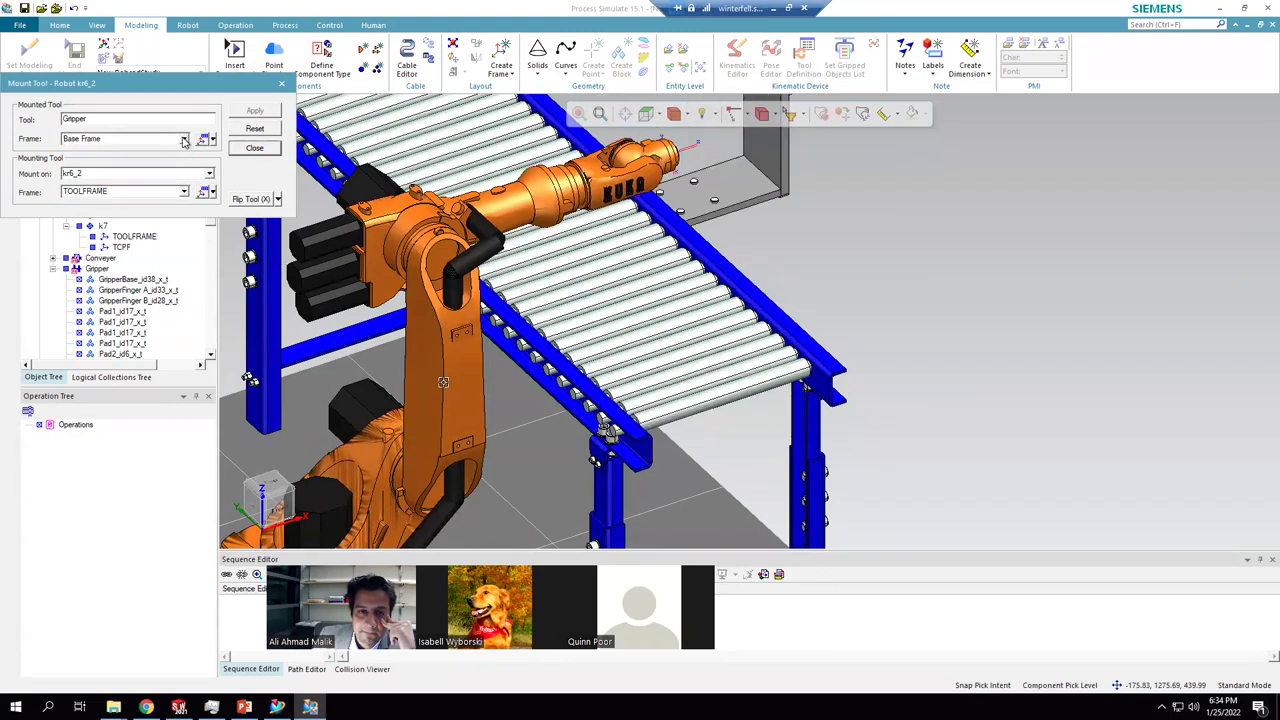
- Remount the gripper using BASEFRAME as its mounting frame and close the tool mounting dialog
left_click(183, 140)
left_click(100, 165)
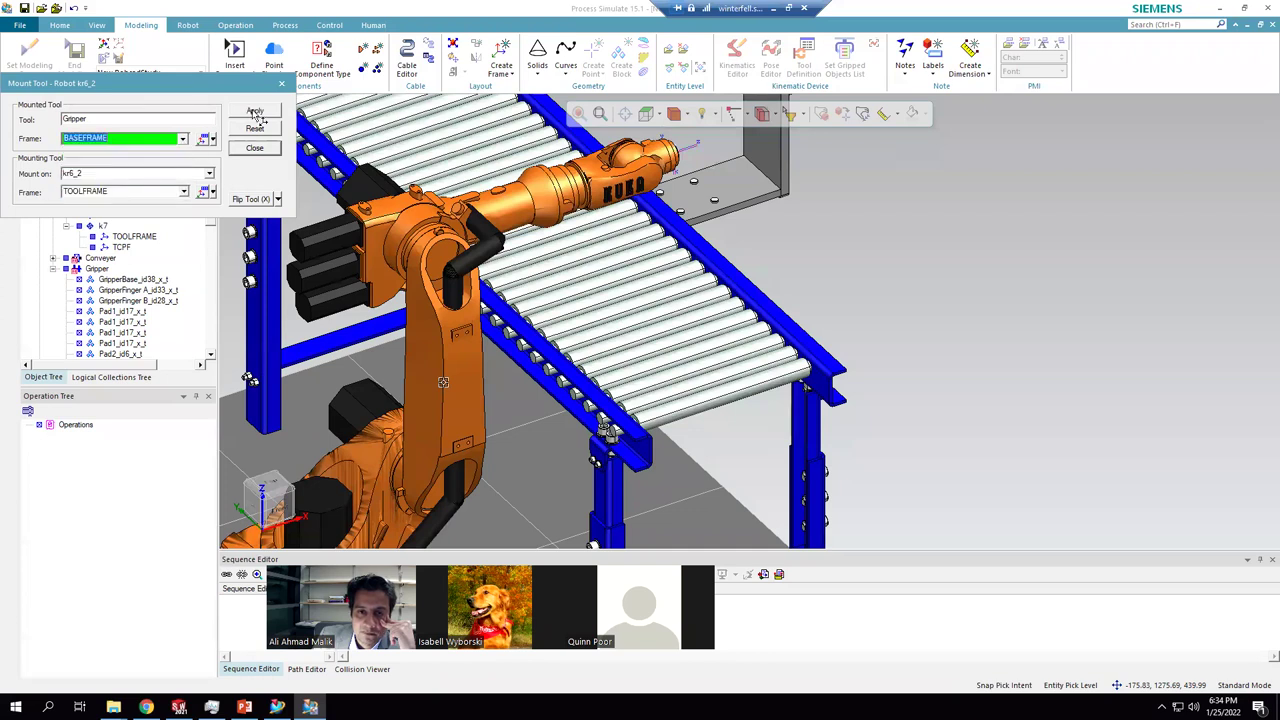
left_click(256, 112)
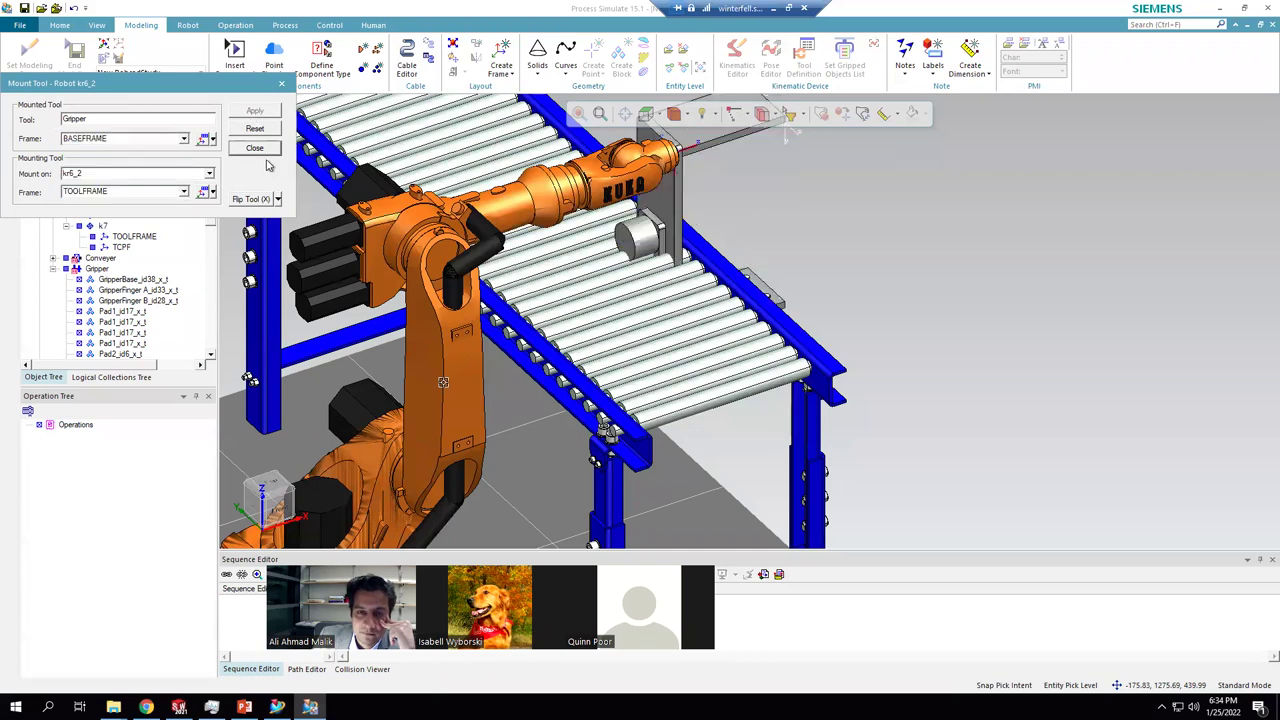
left_click(261, 150)
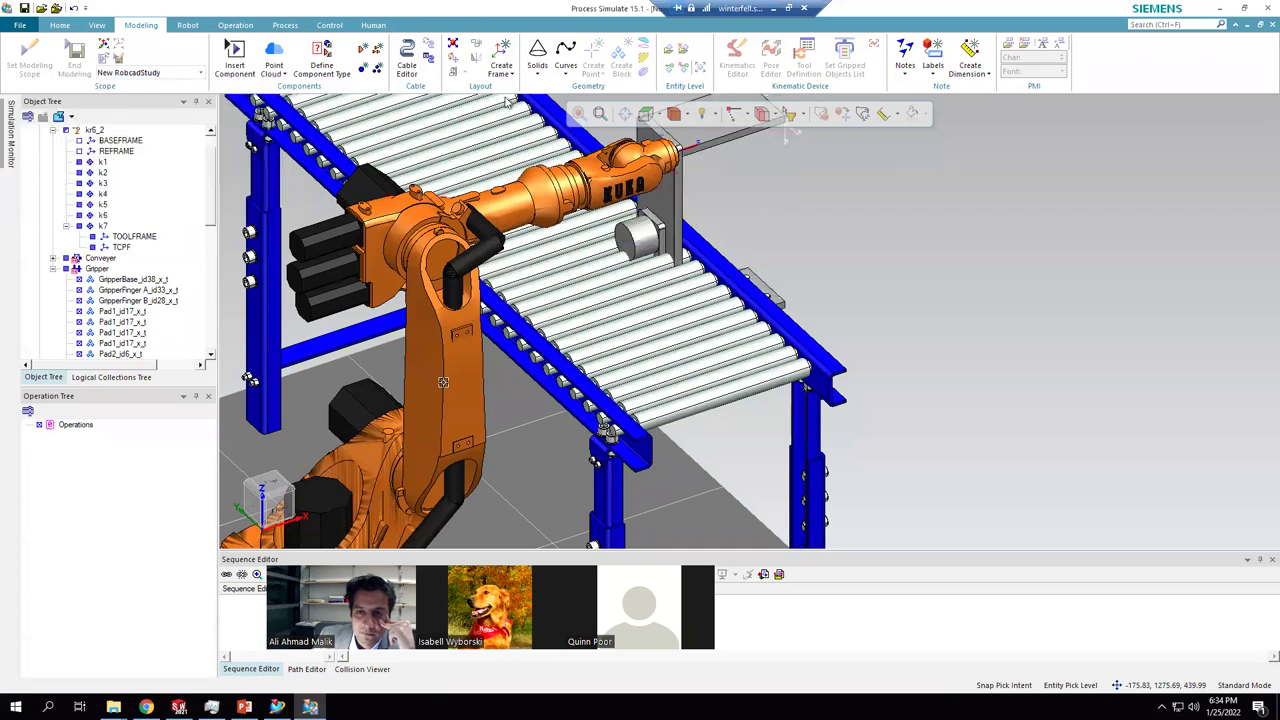
- Move the gripper with the Placement Manipulator by about -87 mm along Z and about 91 mm along Y
left_click(688, 117)
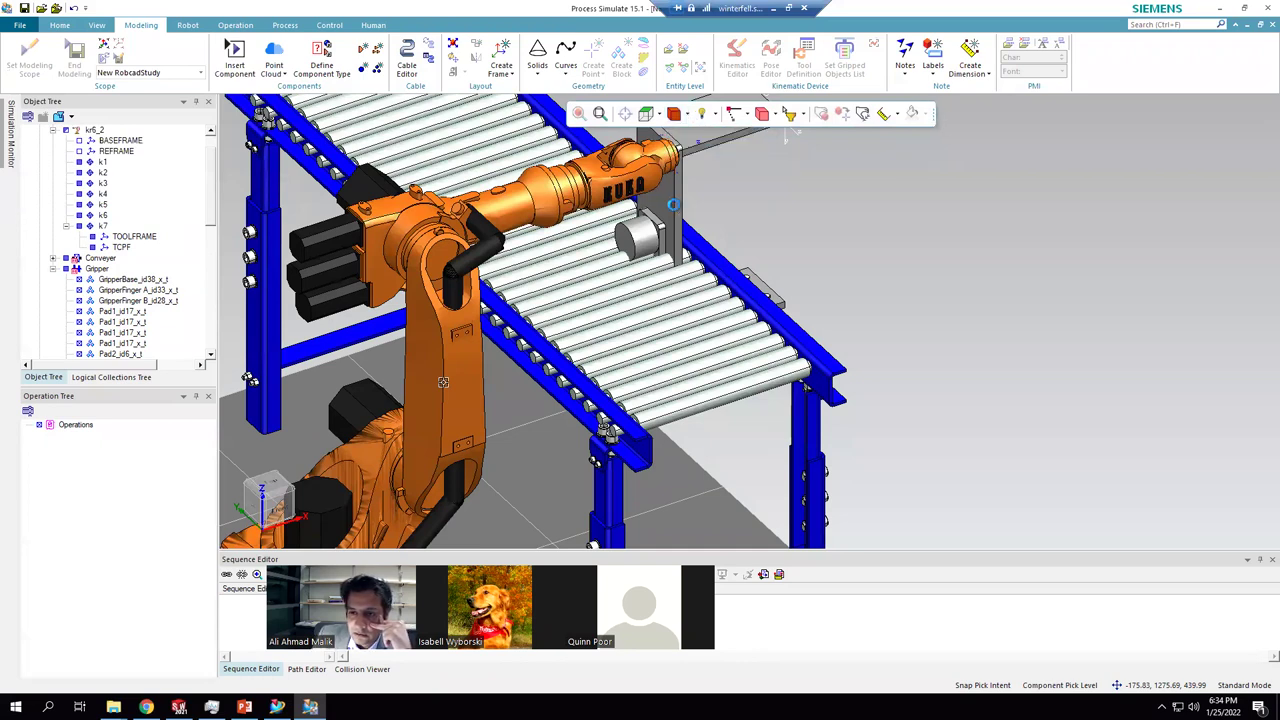
right_click(672, 205)
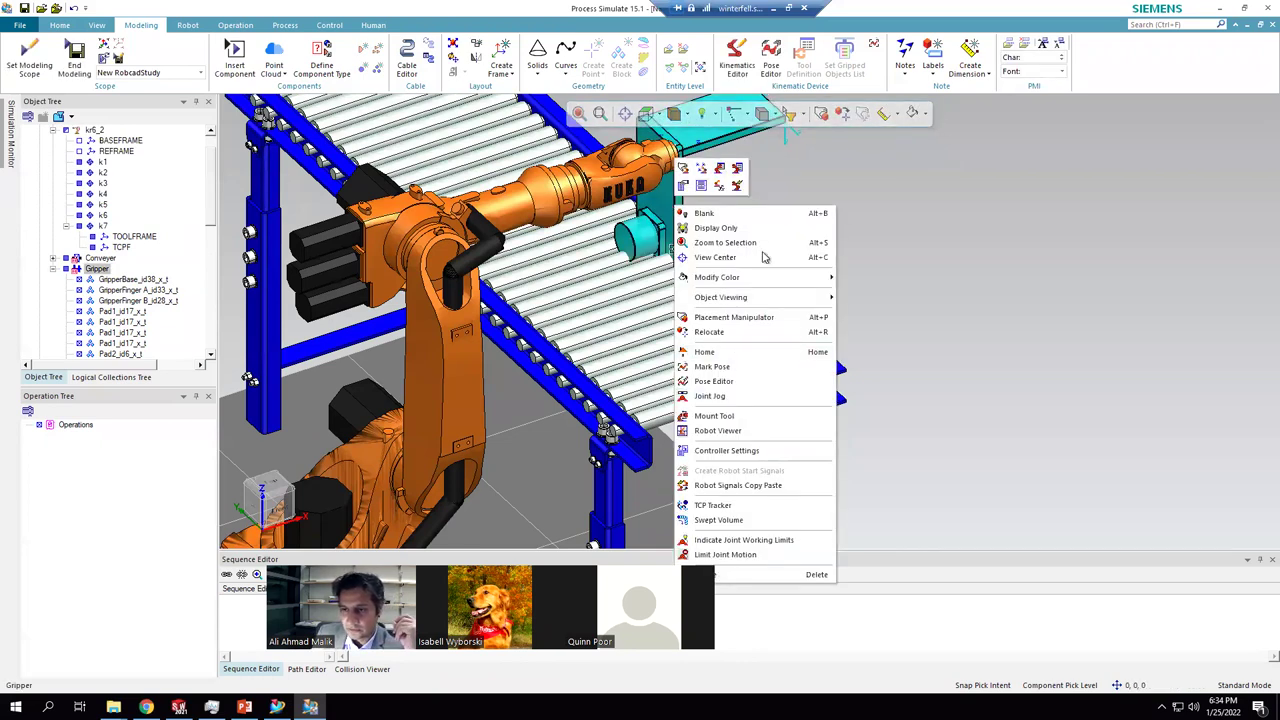
left_click(801, 119)
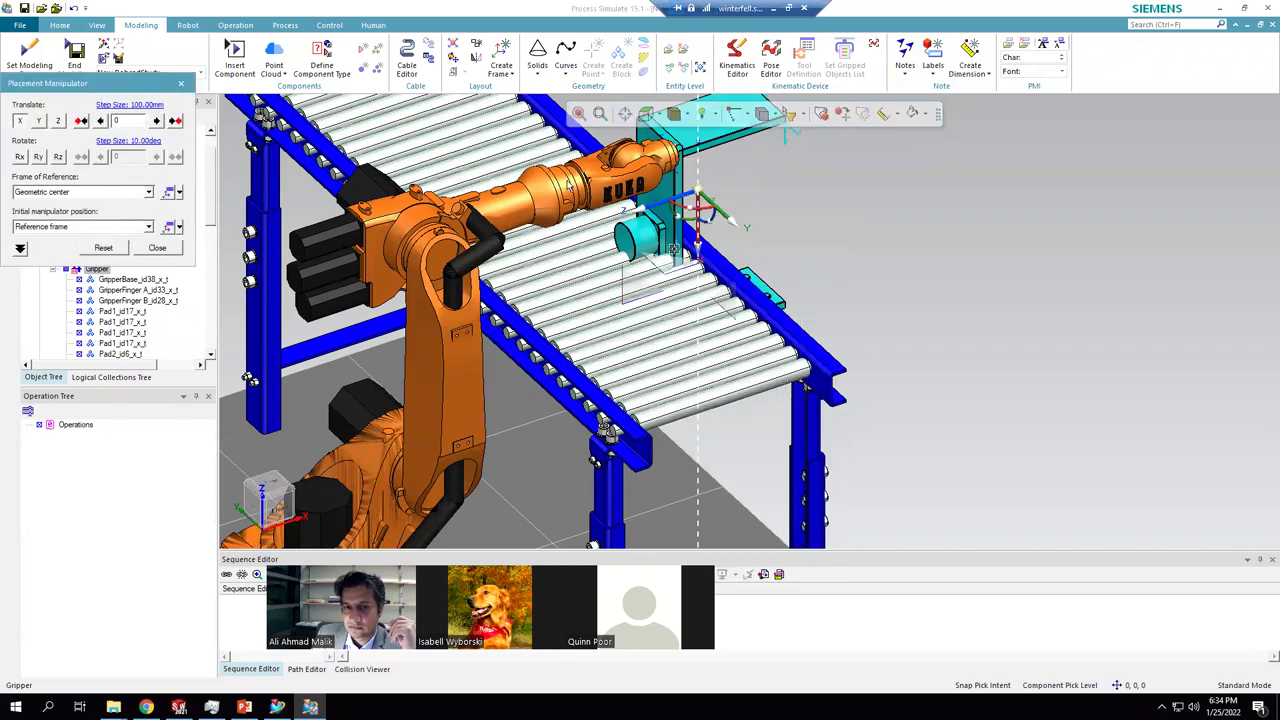
left_click(645, 115)
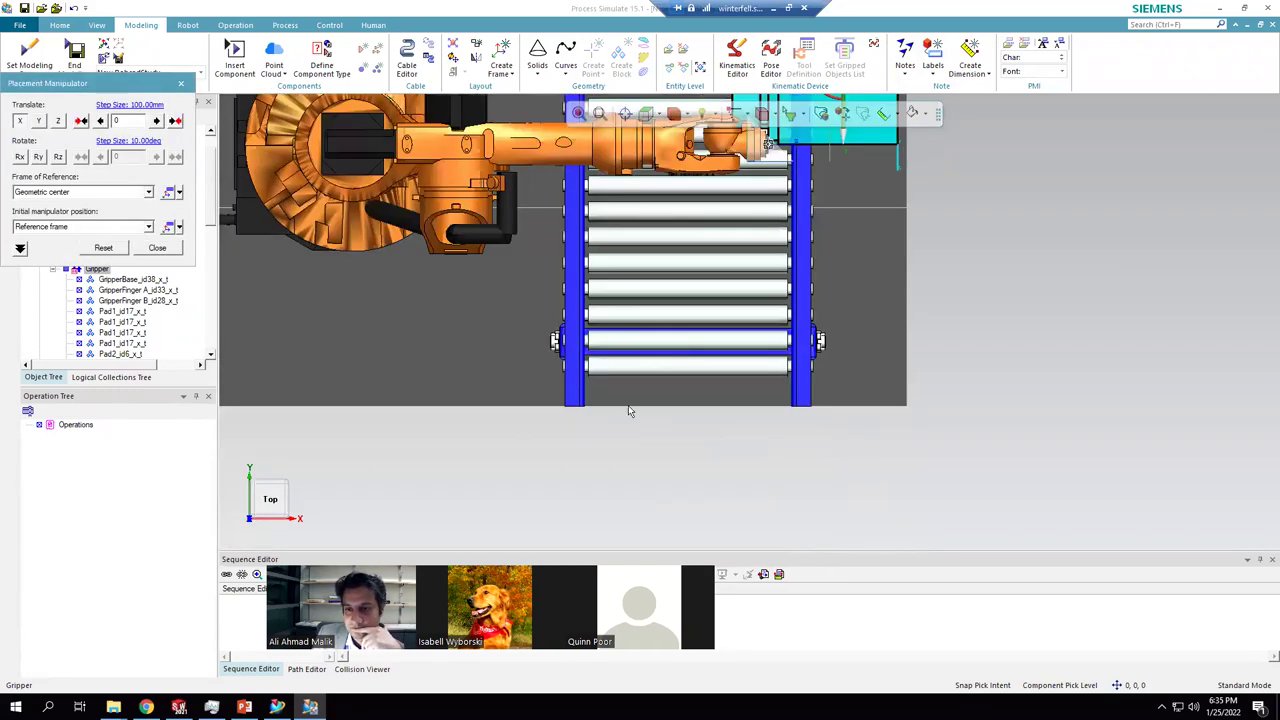
scroll(763, 205, "up", 3)
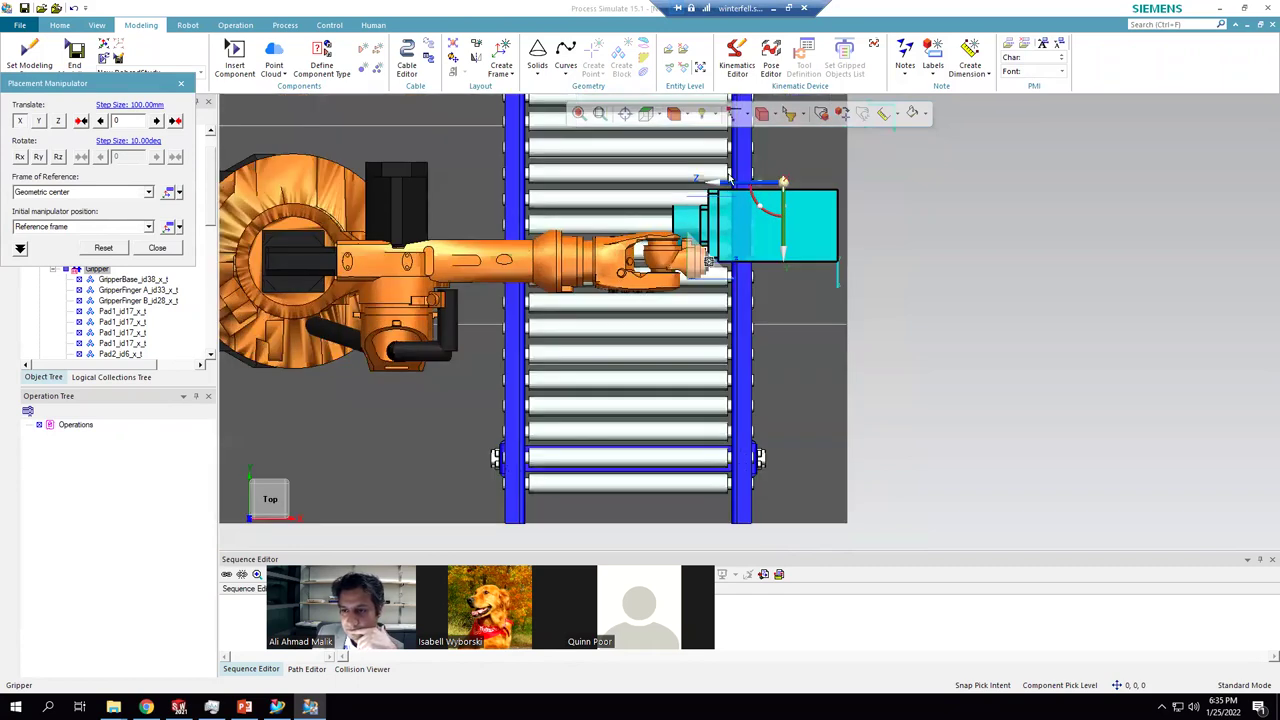
left_click_drag(738, 185, 762, 195)
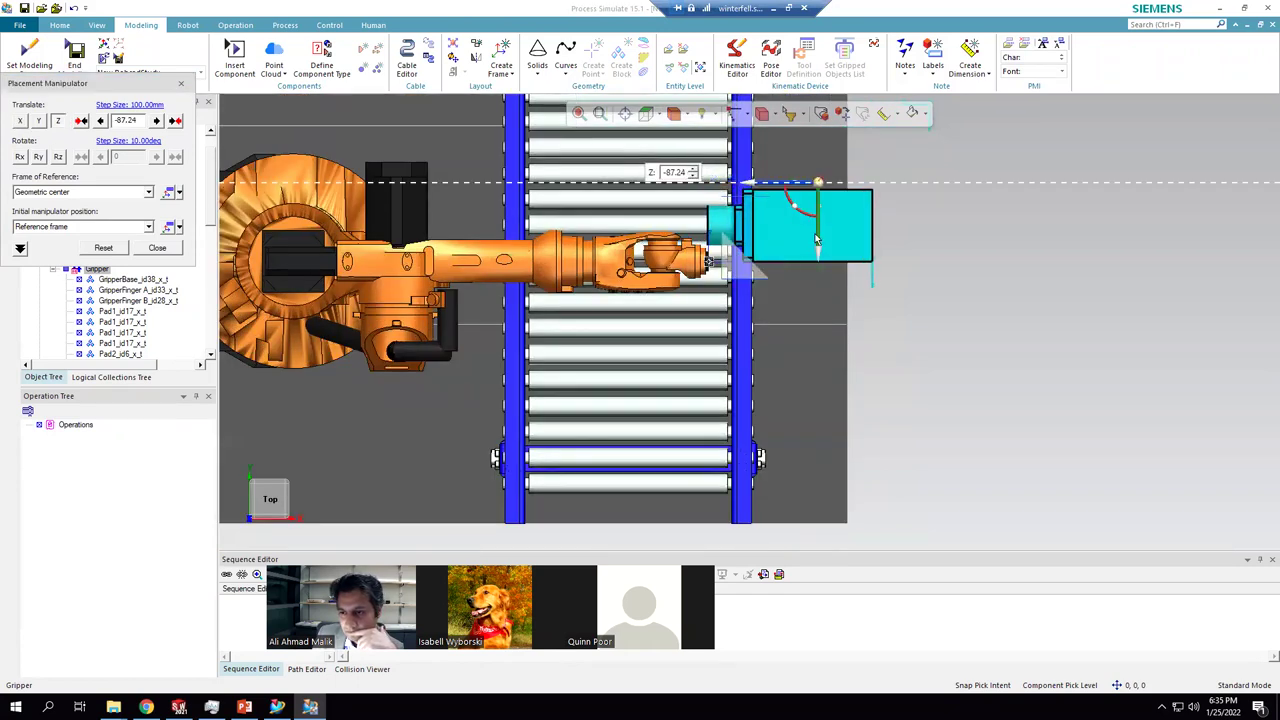
left_click_drag(820, 243, 820, 281)
- Move the gripper about -289 mm along X to align its mounting flange with the robot's wrist in the front view
left_click(657, 114)
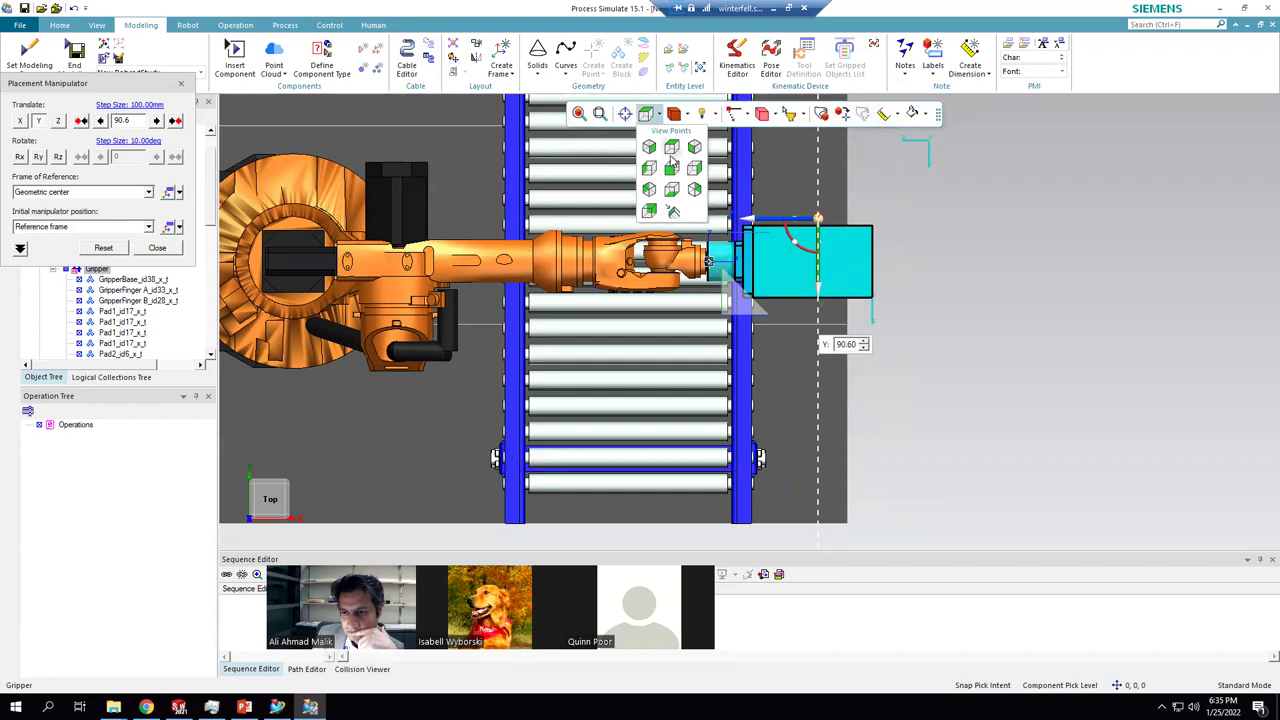
left_click(671, 169)
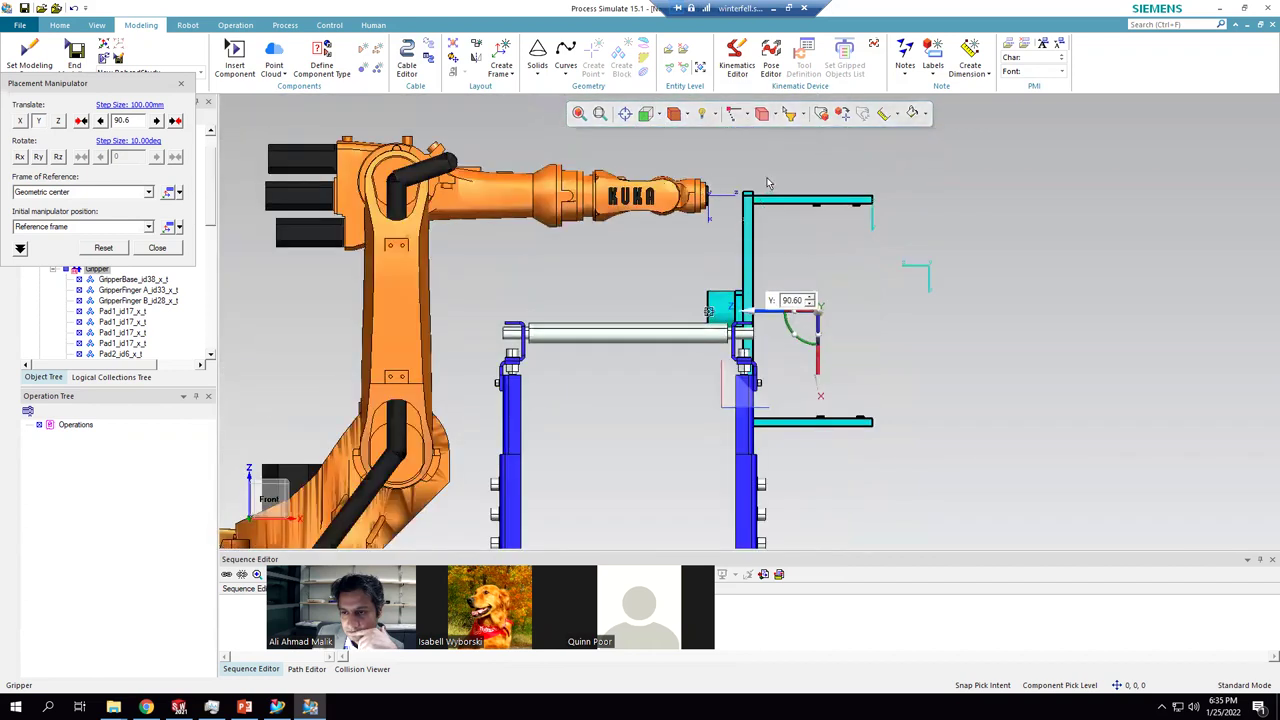
left_click_drag(819, 372, 818, 258)
scroll(785, 220, "down", 2)
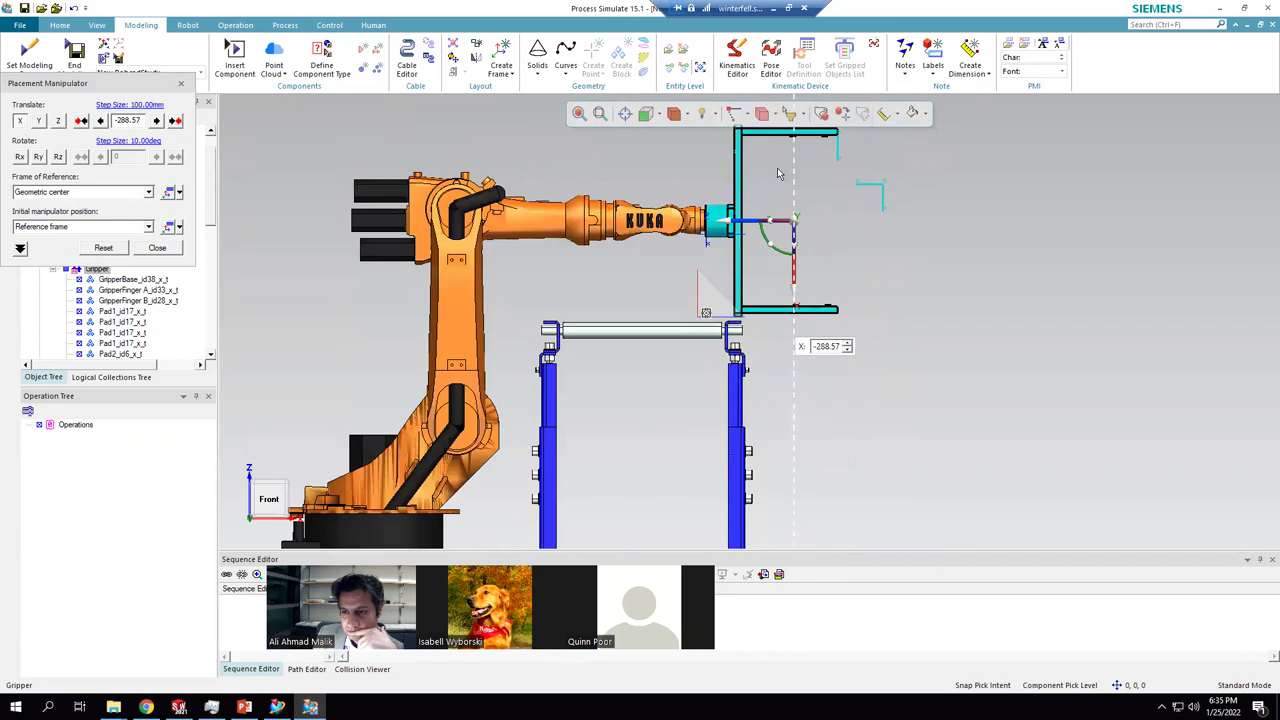
scroll(778, 174, "up", 2)
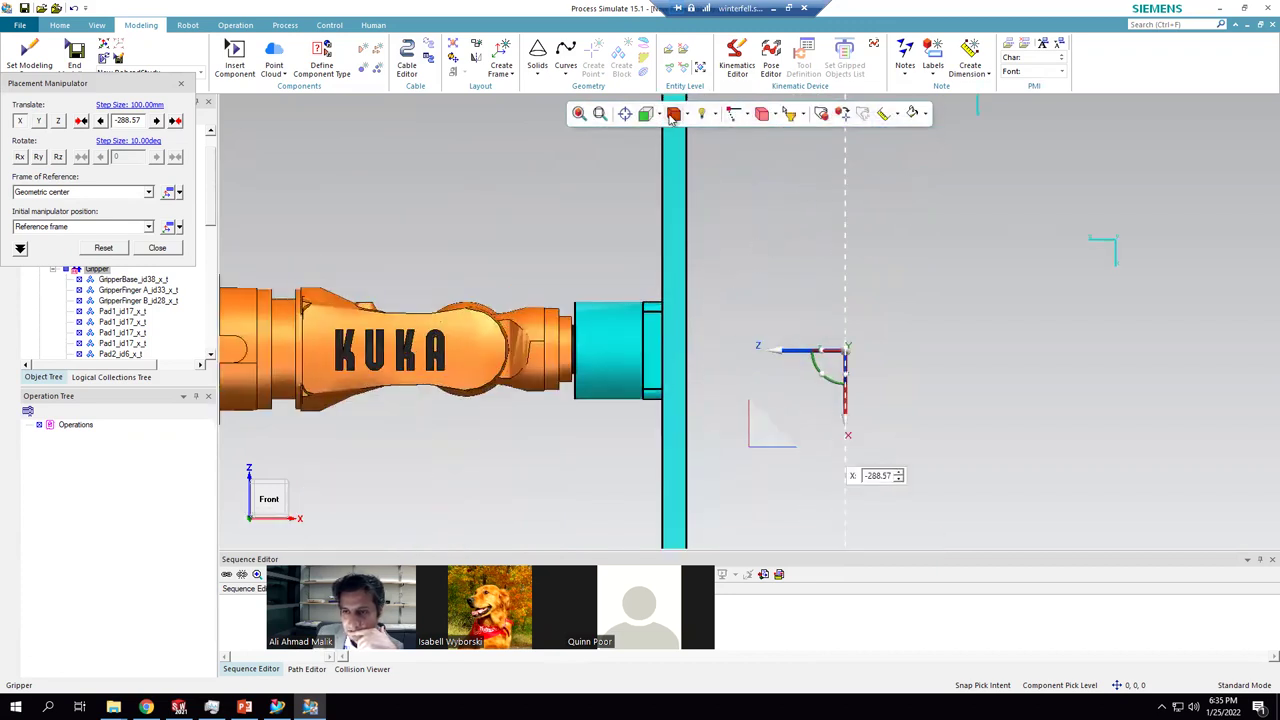
- Try rotating the gripper about 124 degrees around Z from its geometric center, and reset Rz to 0
left_click(670, 114)
left_click(672, 148)
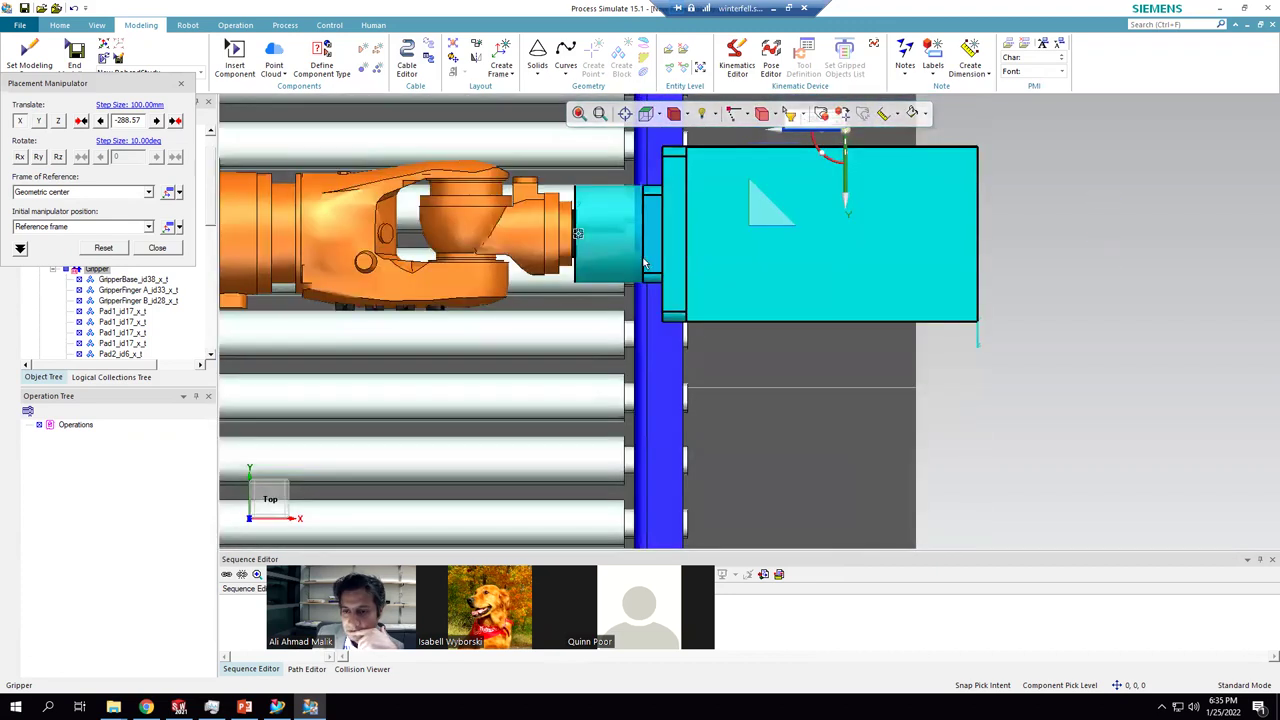
middle_click_drag(571, 207, 647, 293)
left_click_drag(746, 240, 757, 186)
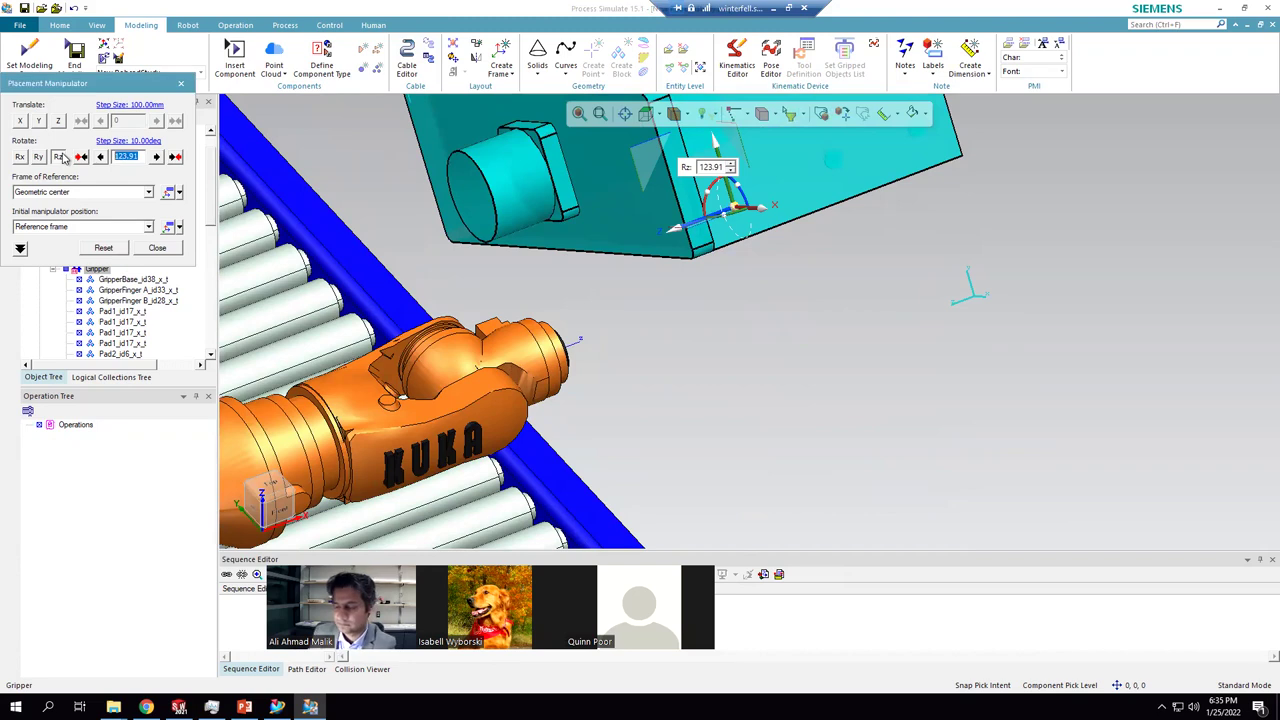
left_click(60, 158)
left_click(81, 157)
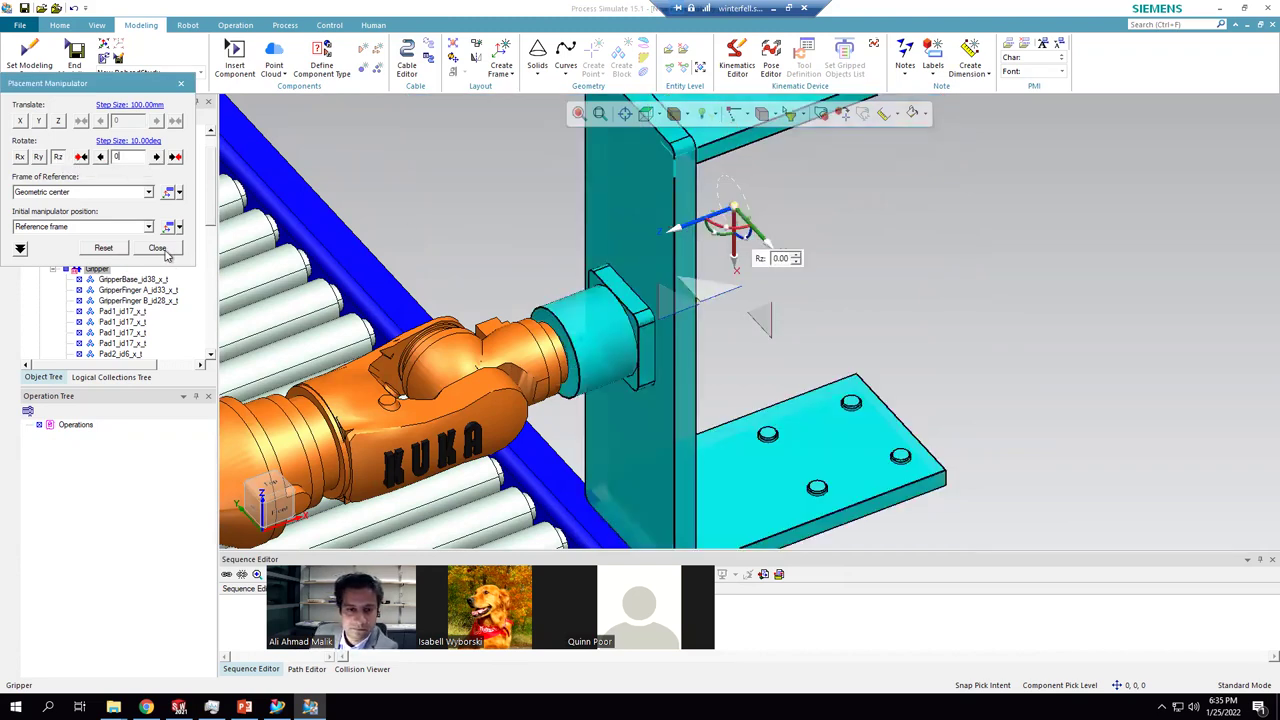
- Try rotating the gripper about 7 degrees around Z with frame of reference Self and manipulator position Geometric center, and reset Rz to 0
left_click(153, 192)
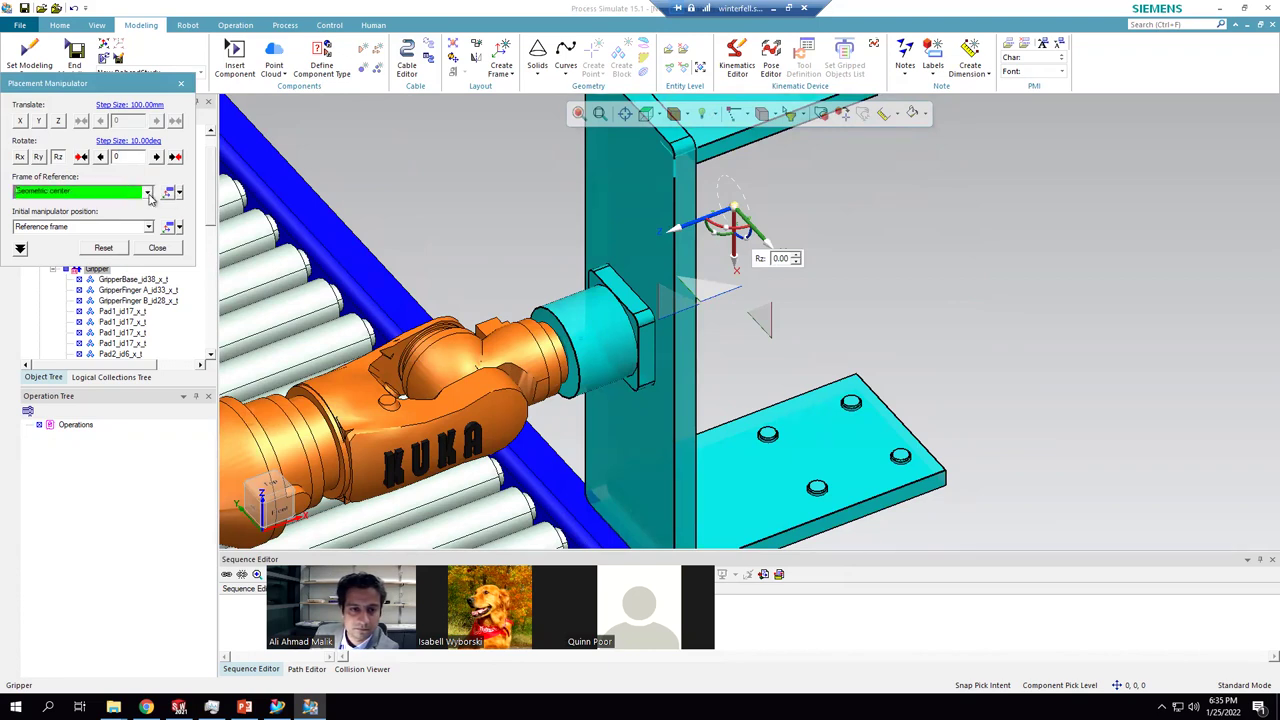
left_click(147, 194)
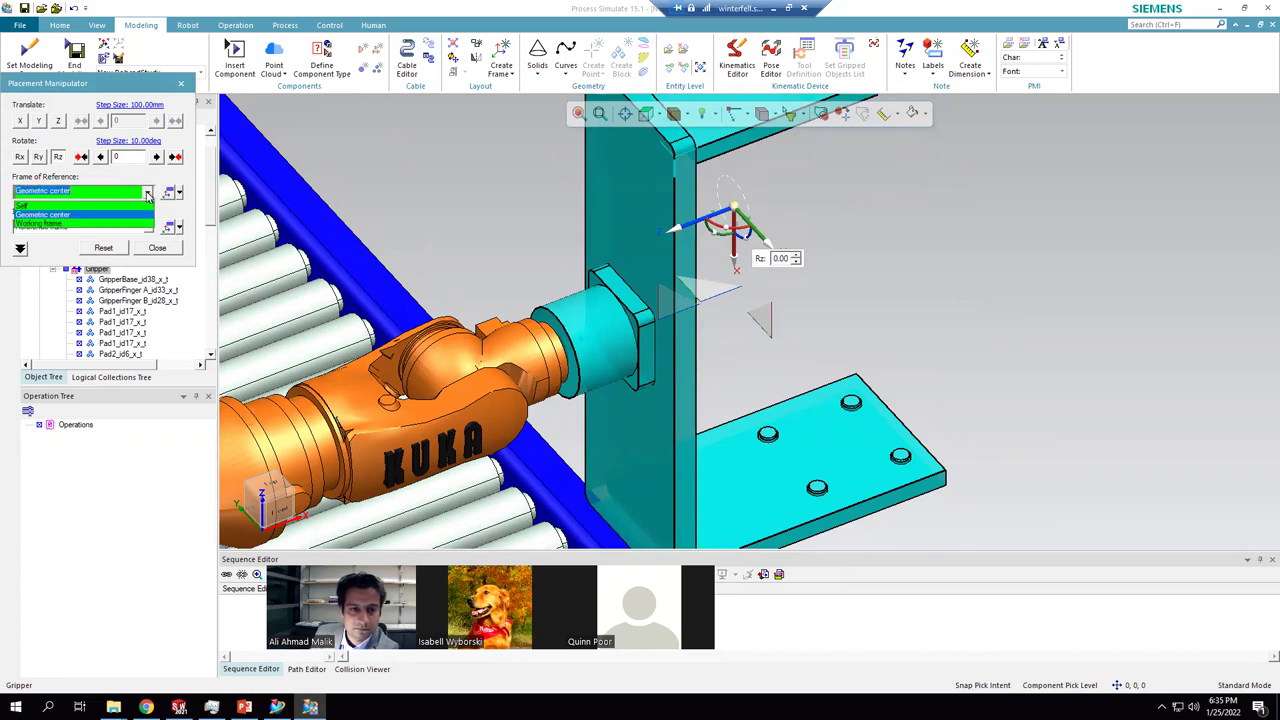
left_click(121, 207)
middle_click_drag(763, 317, 840, 343)
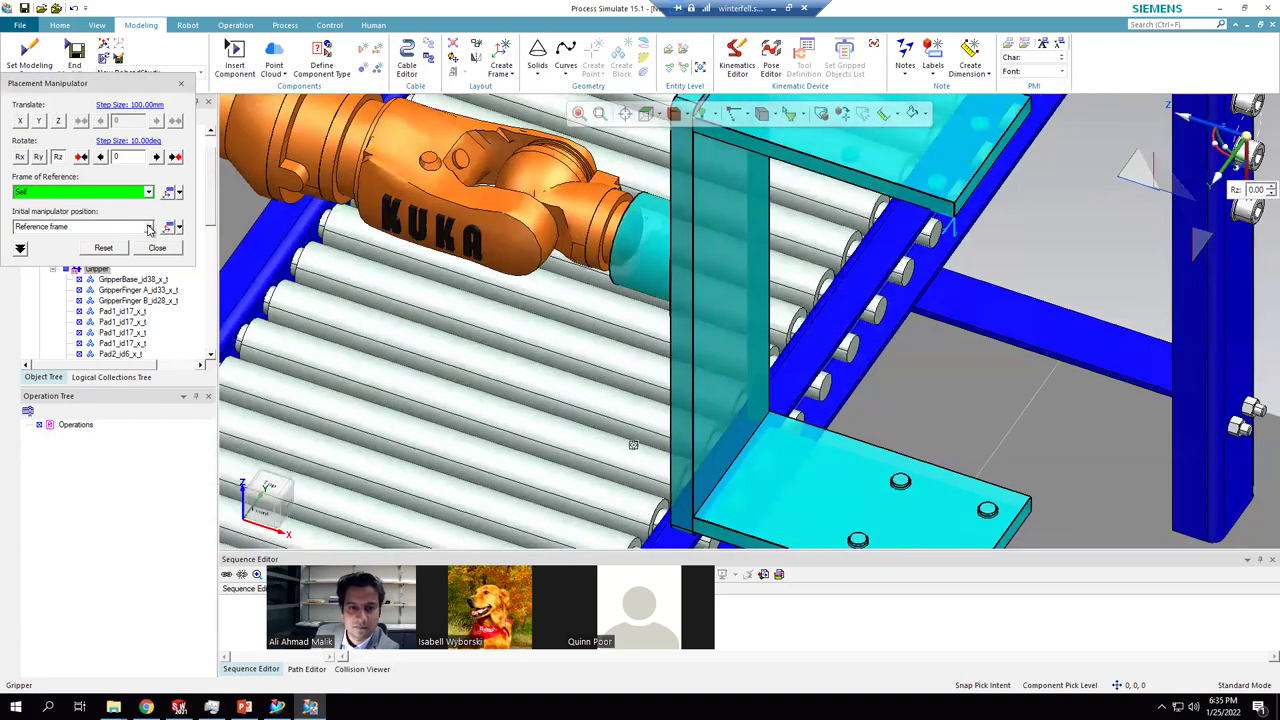
left_click(148, 228)
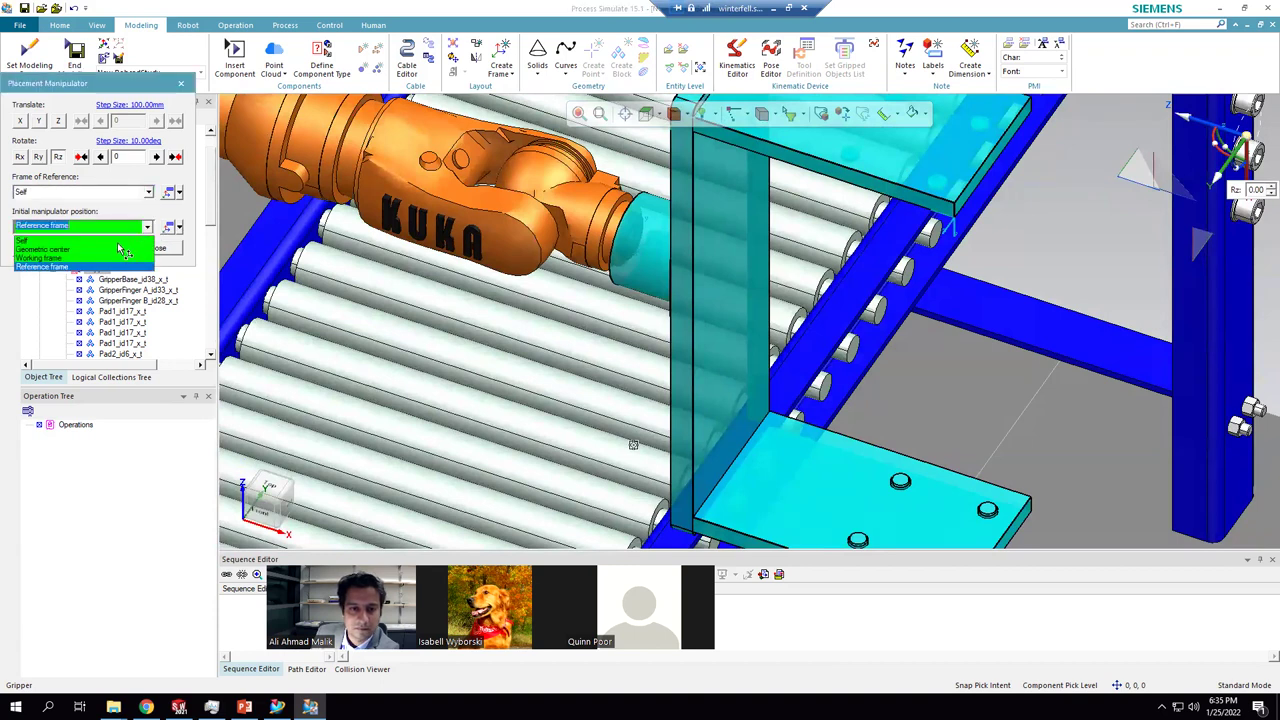
left_click(120, 249)
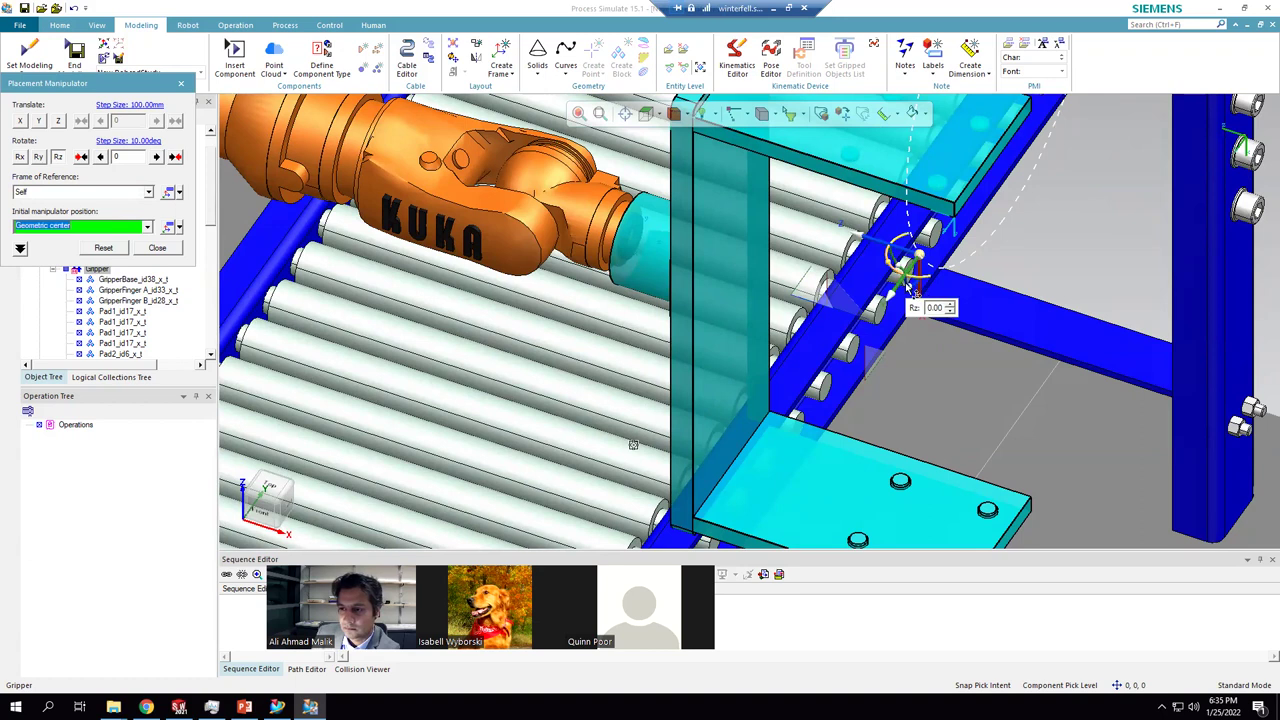
mouse_move(903, 266)
left_mouse_down()
mouse_move(894, 260)
mouse_move(911, 244)
left_mouse_up()
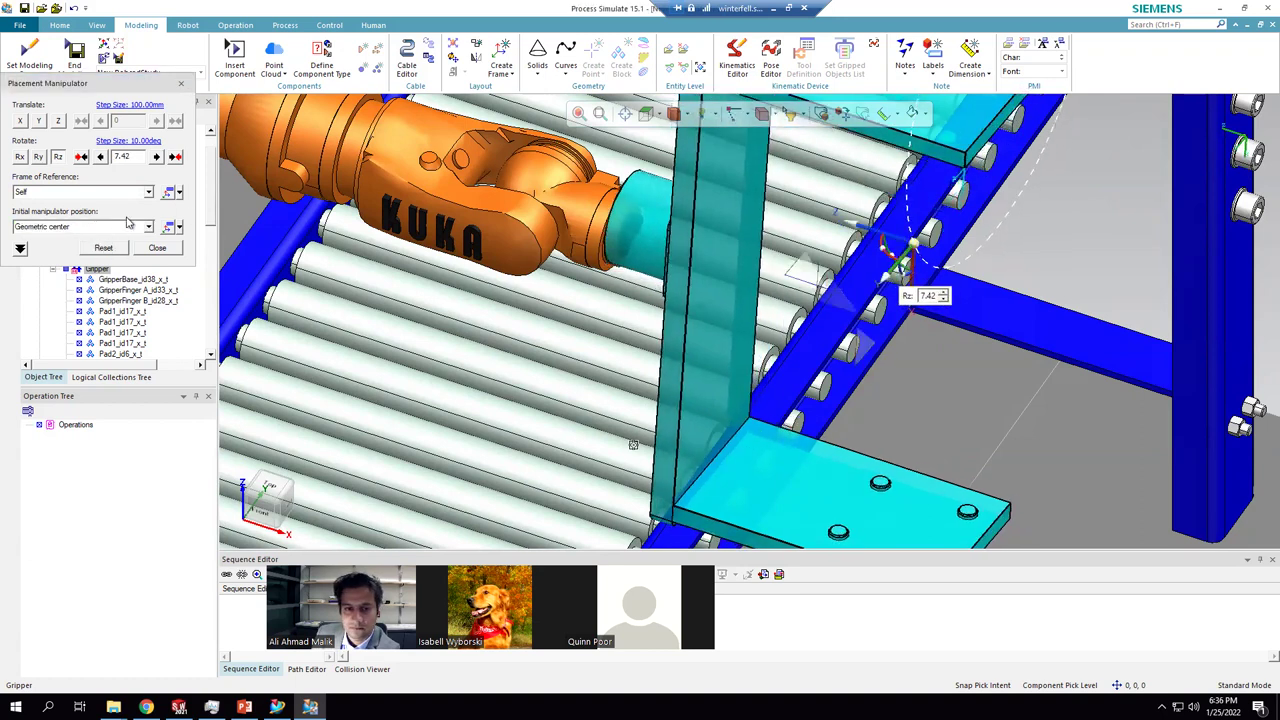
left_click(80, 158)
- Set the frame of reference to Geometric center and try Self and Working frame as the initial manipulator position
left_click(150, 193)
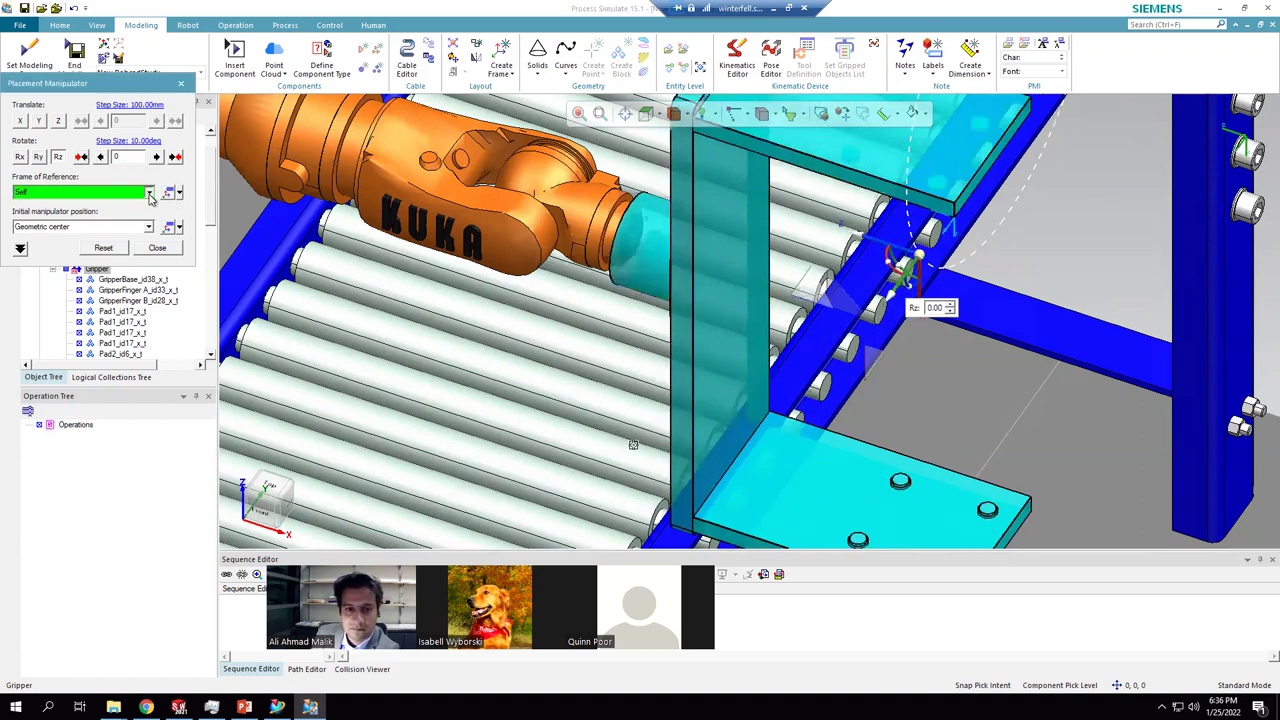
left_click(122, 216)
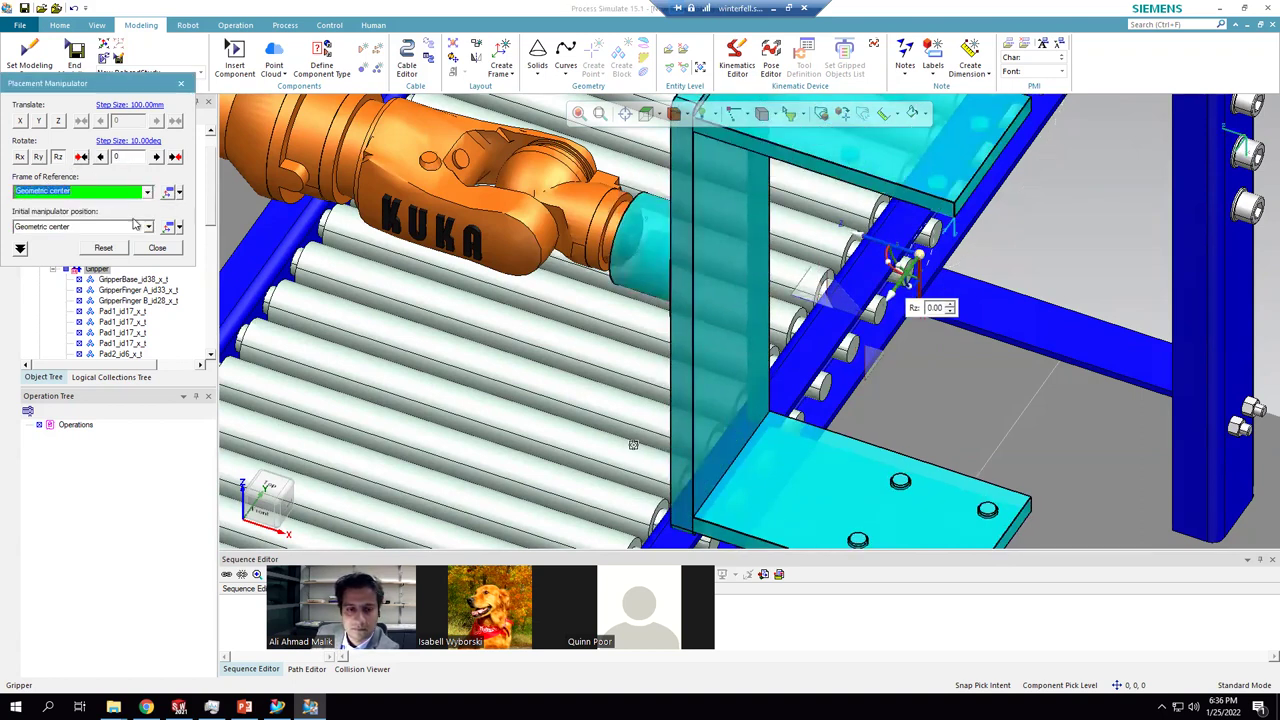
left_click(144, 229)
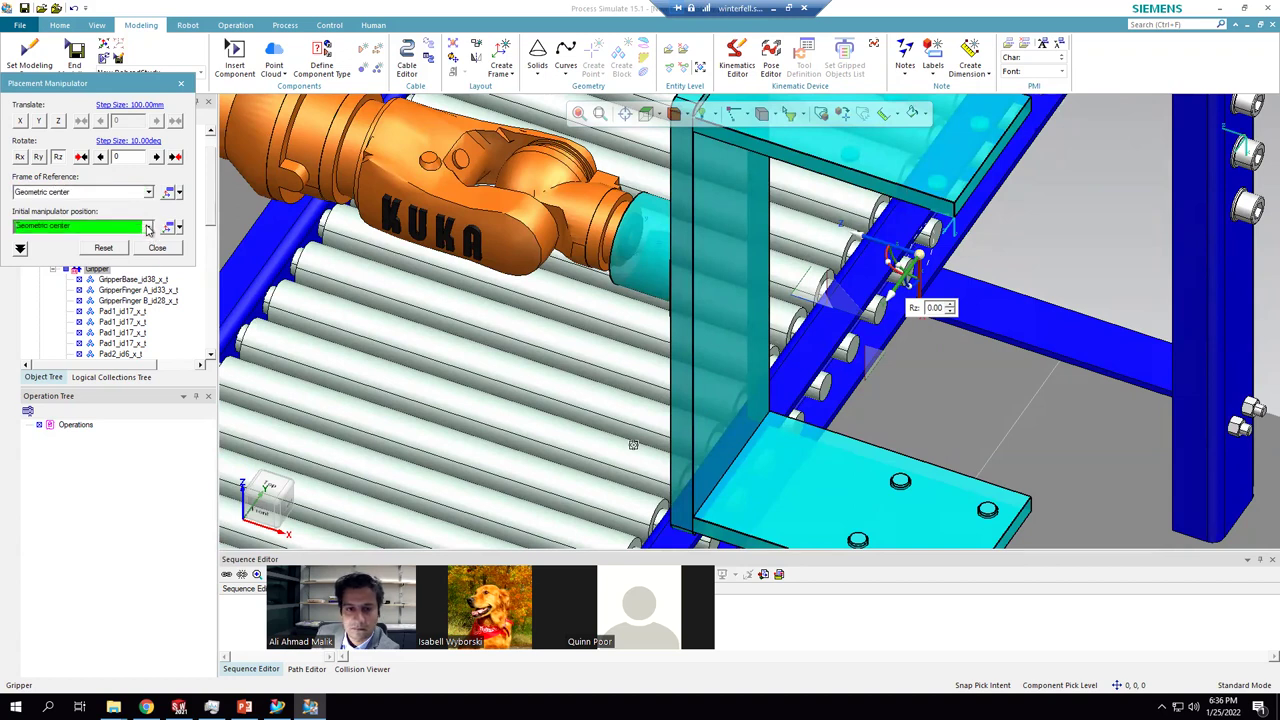
left_click(147, 229)
left_click(150, 239)
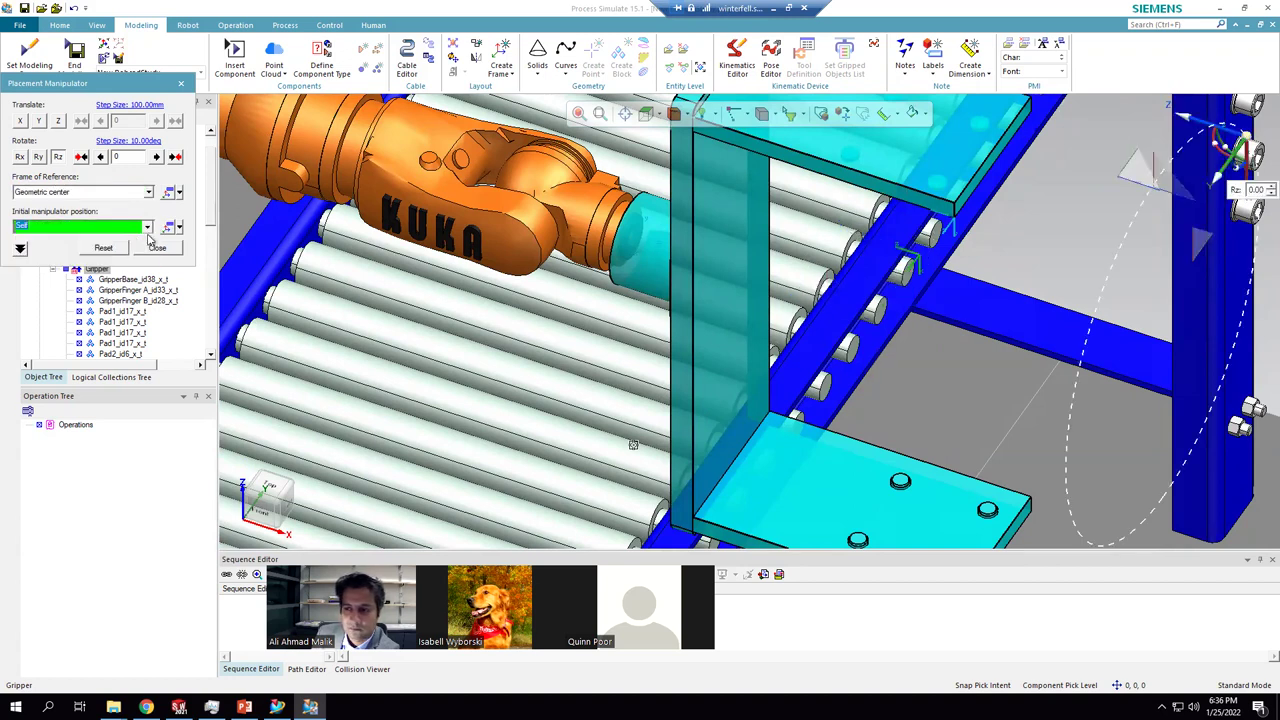
left_click(148, 227)
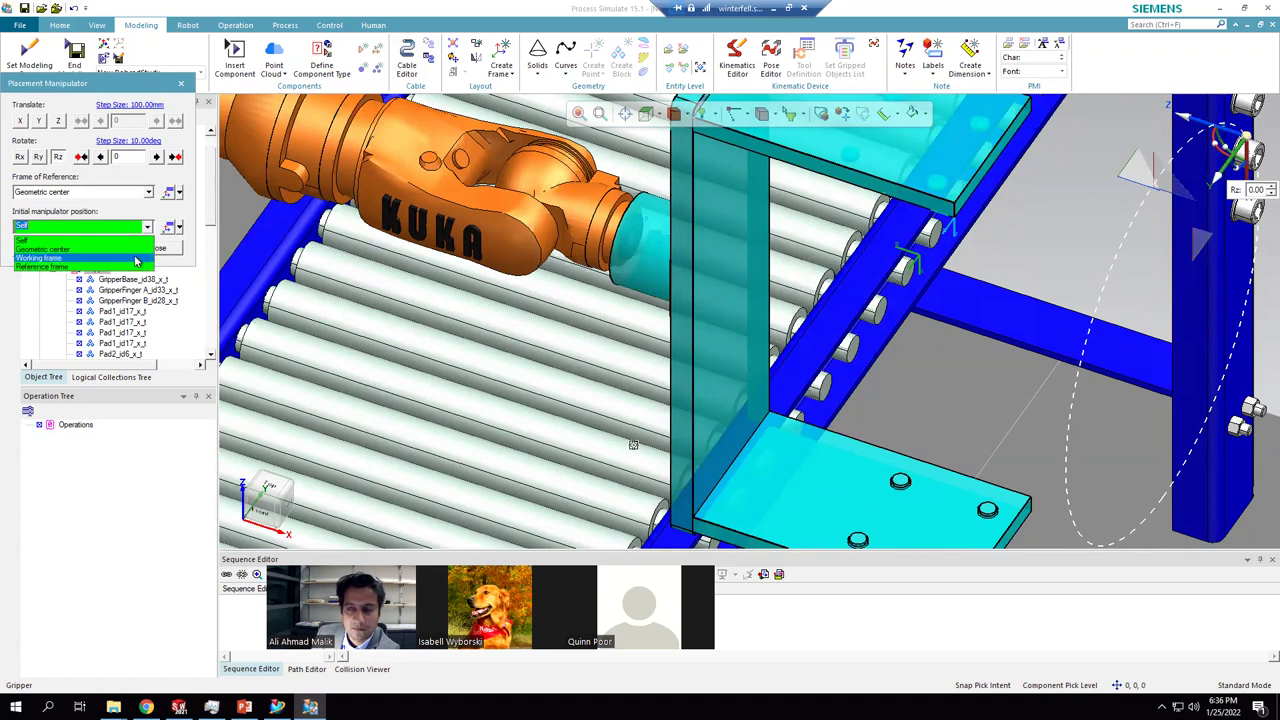
left_click(136, 259)
- Try rotating the gripper about 63 degrees around Z with the initial manipulator position set to Reference frame, and reset Rz to 0
scroll(418, 298, "down", 1)
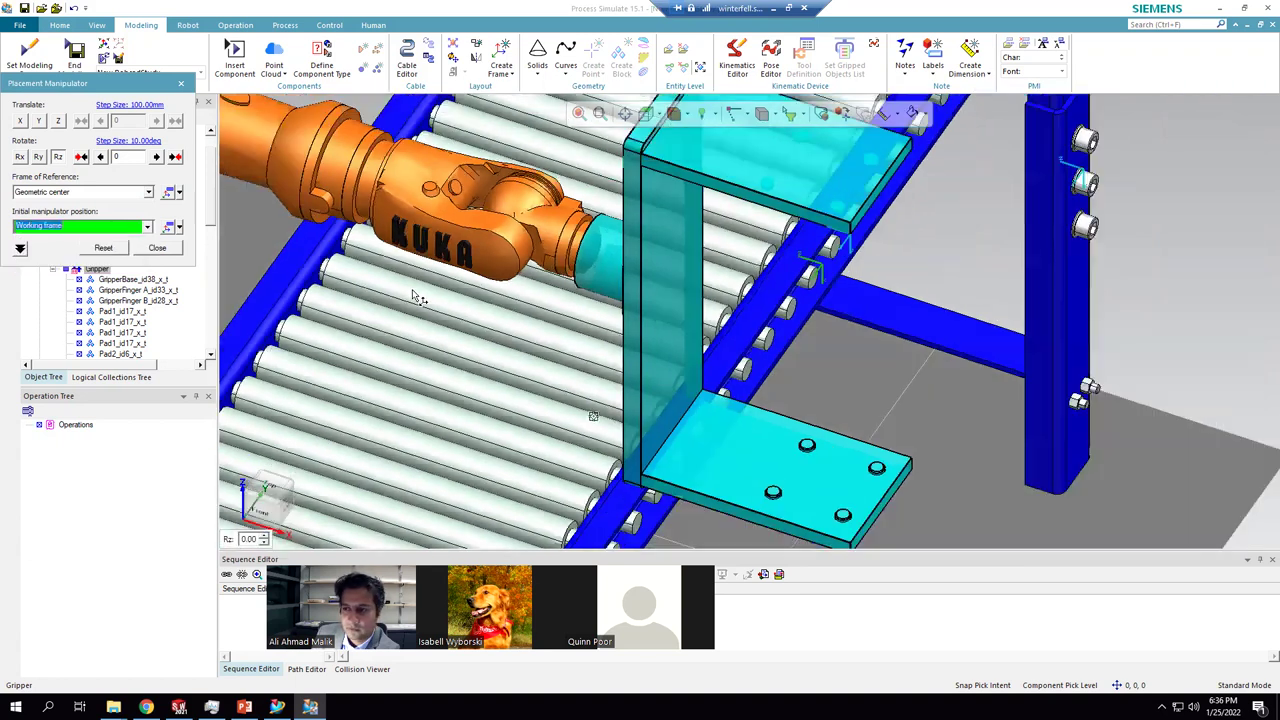
scroll(409, 290, "down", 2)
left_click(148, 227)
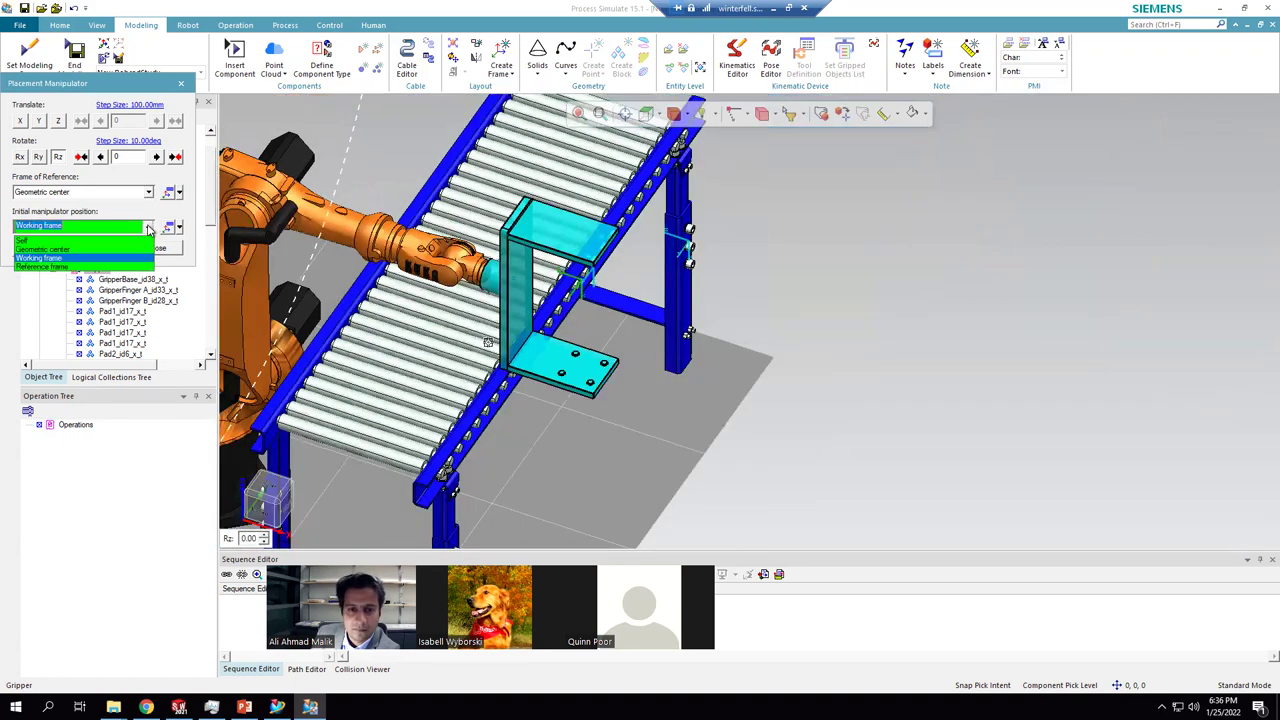
left_click(140, 267)
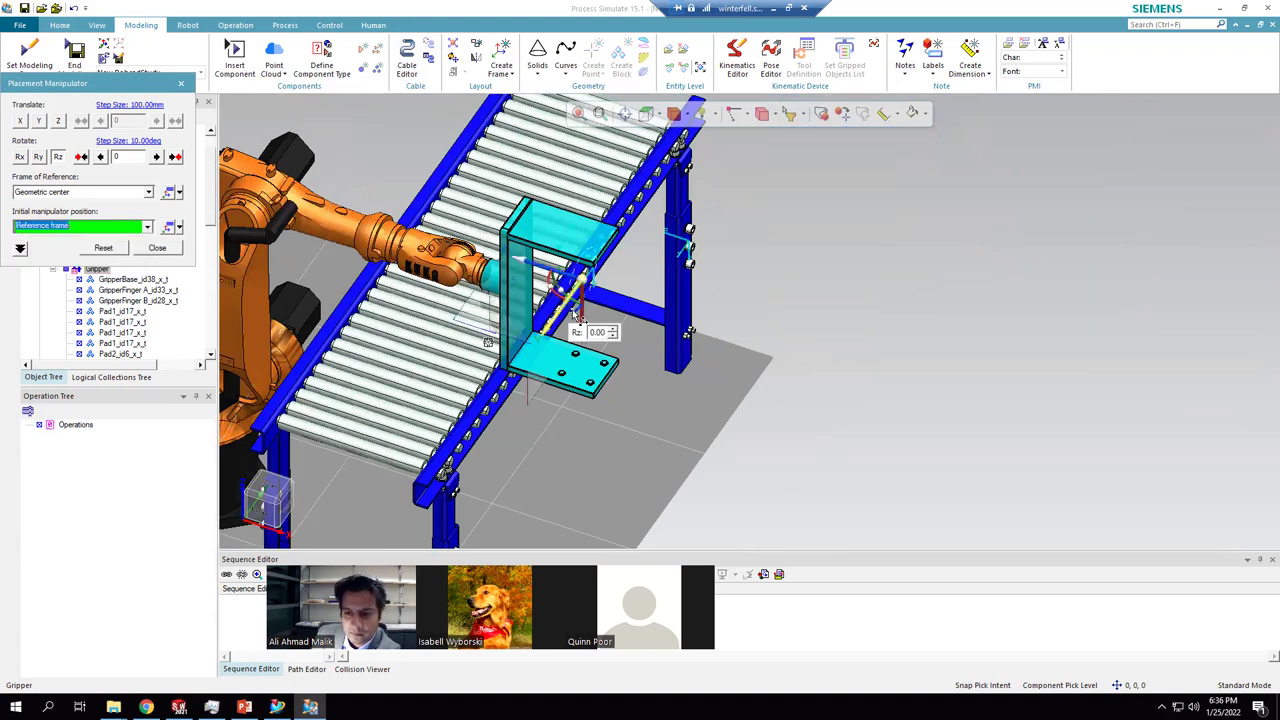
left_click_drag(576, 318, 512, 272)
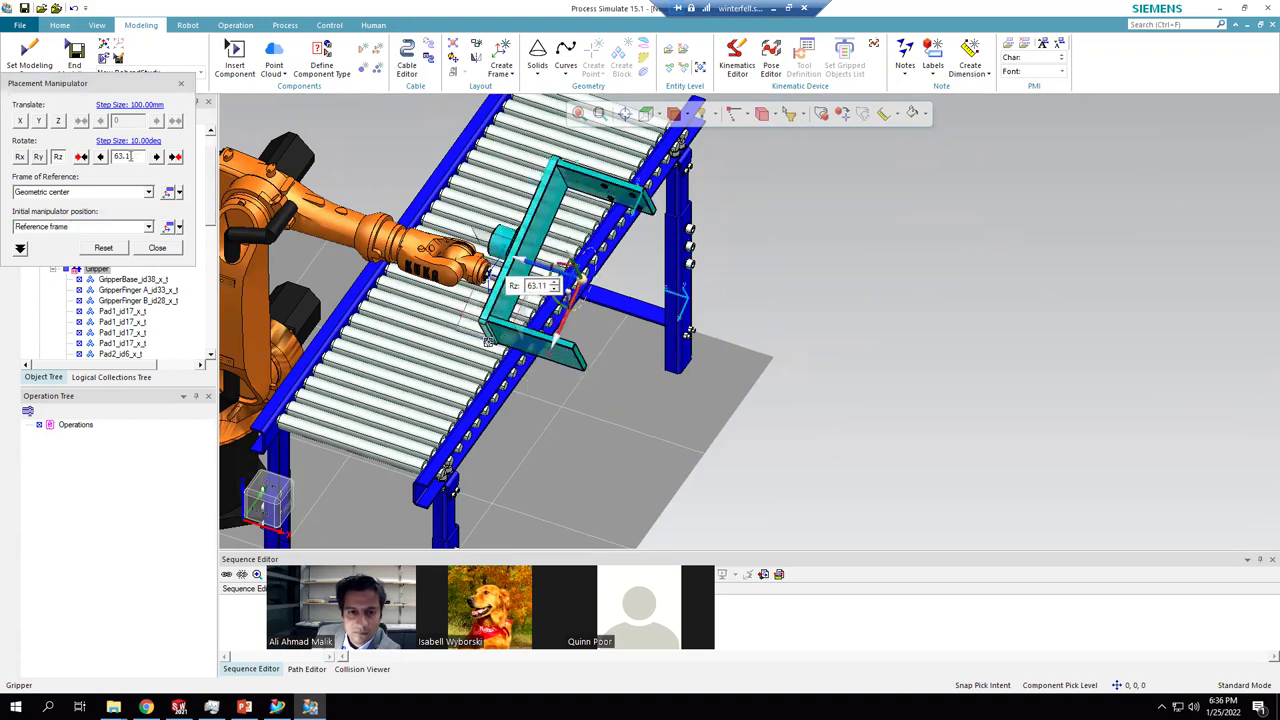
double_click(128, 157)
type("0")
key("Return")
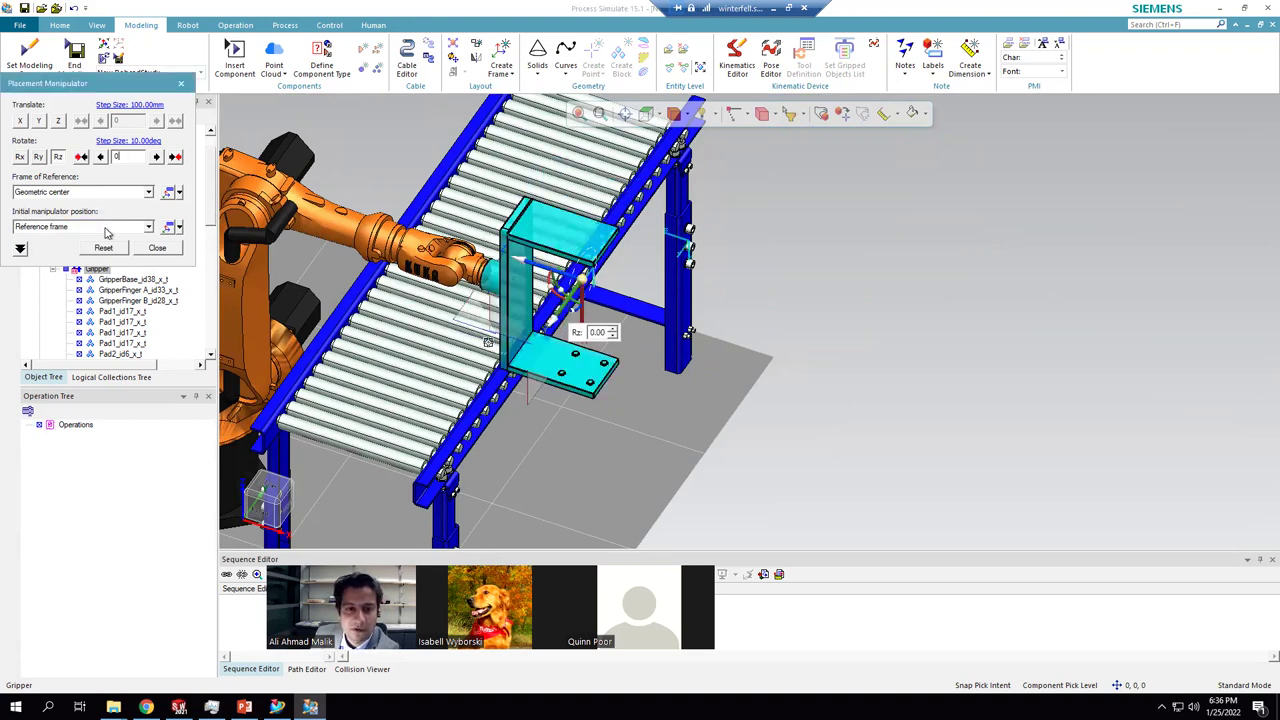
- Set the initial manipulator position to Geometric center and rotate the gripper 90 degrees around Z
left_click(105, 227)
left_click(148, 228)
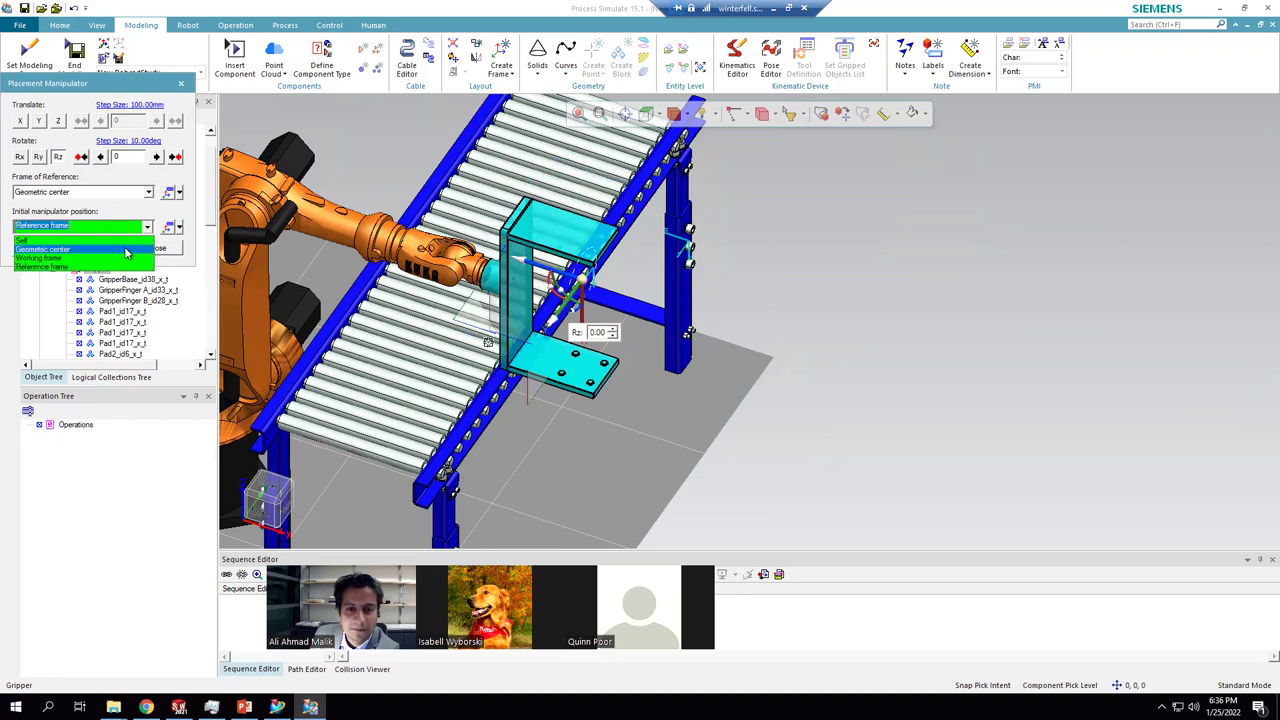
left_click(150, 250)
left_click_drag(587, 316, 571, 286)
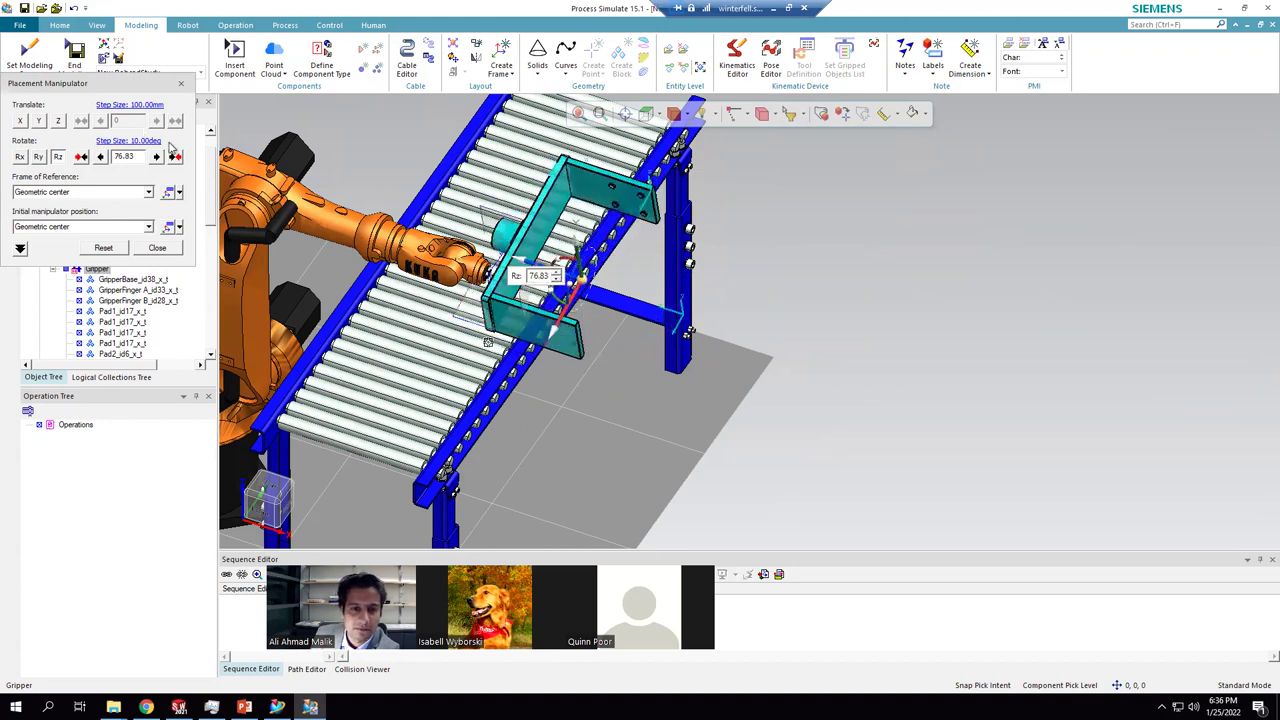
double_click(141, 157)
type("90")
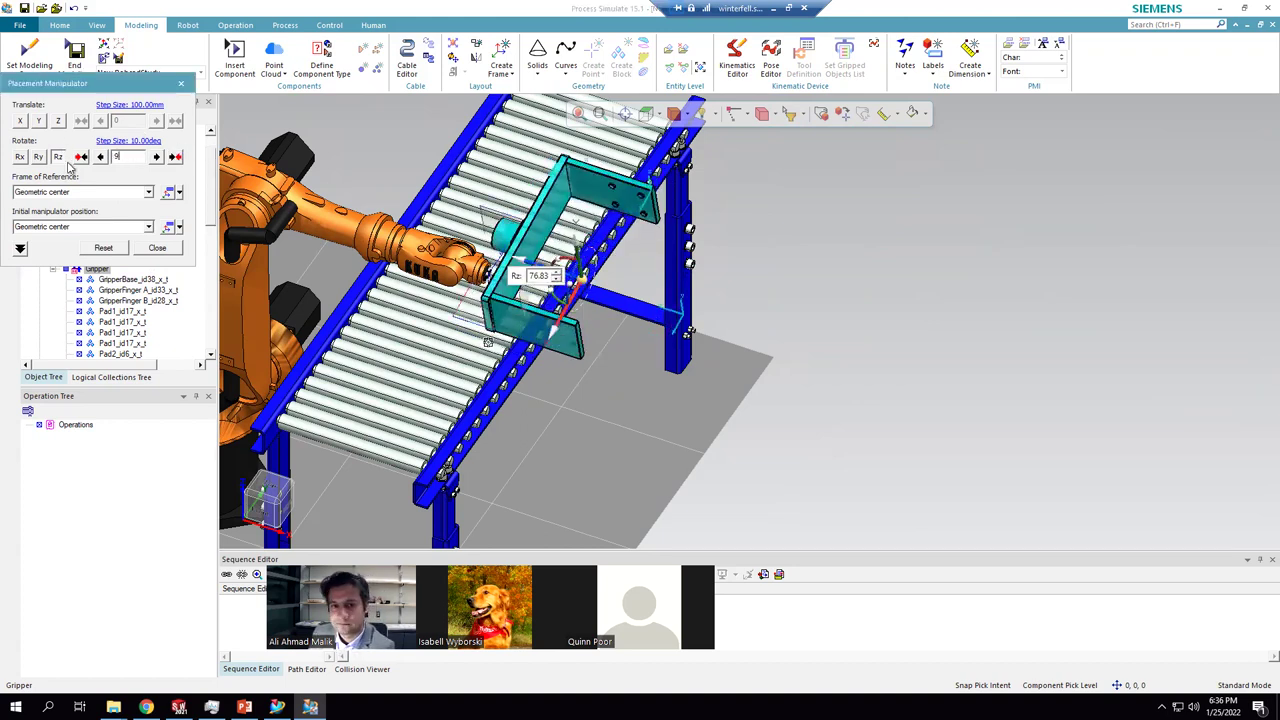
key("Return")
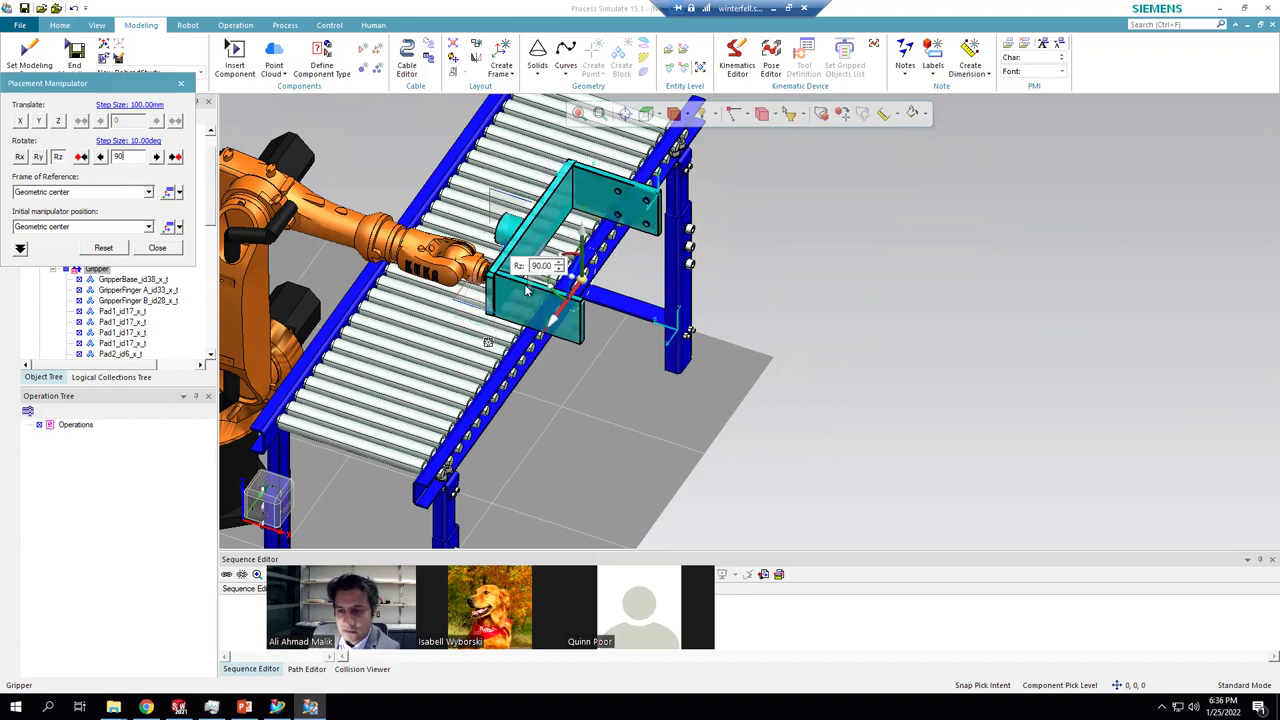
- Move the gripper about 107 mm along X in the top view to align its flange with the robot's wrist
scroll(527, 290, "up", 3)
left_click_drag(613, 318, 598, 360)
left_click(645, 113)
scroll(657, 187, "down", 5)
scroll(705, 348, "up", 3)
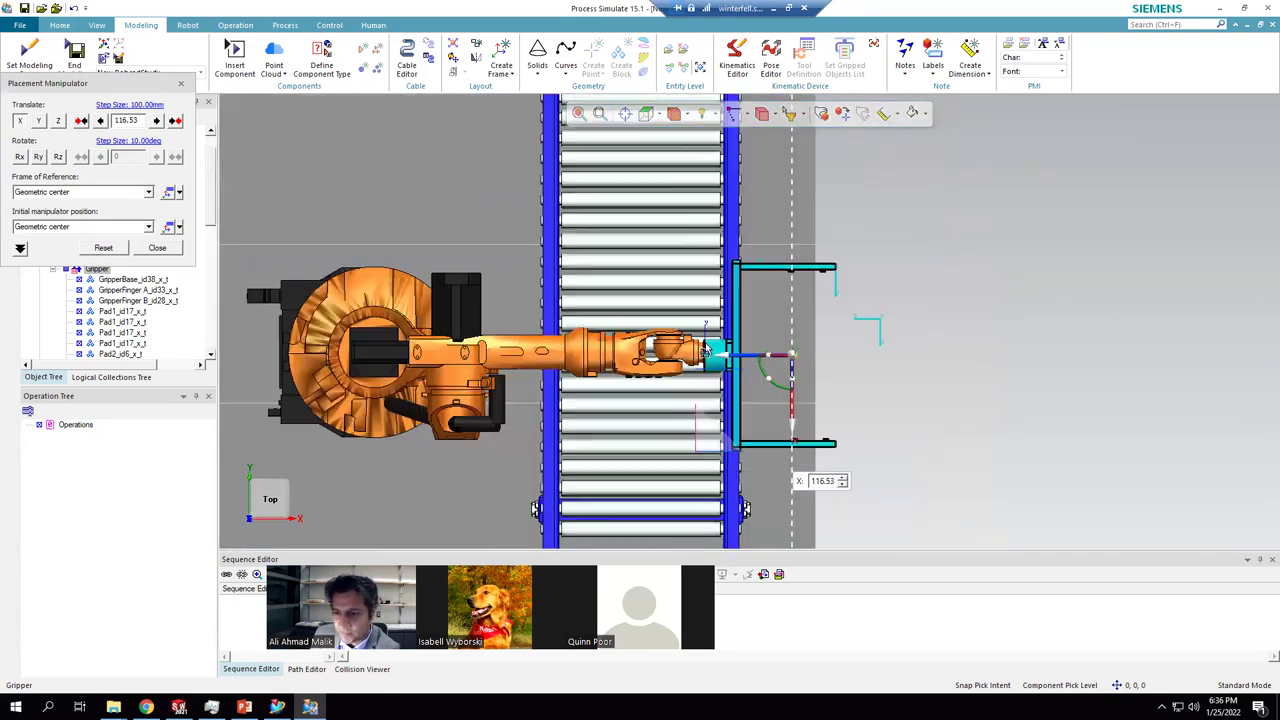
scroll(705, 348, "up", 2)
left_click_drag(840, 430, 845, 431)
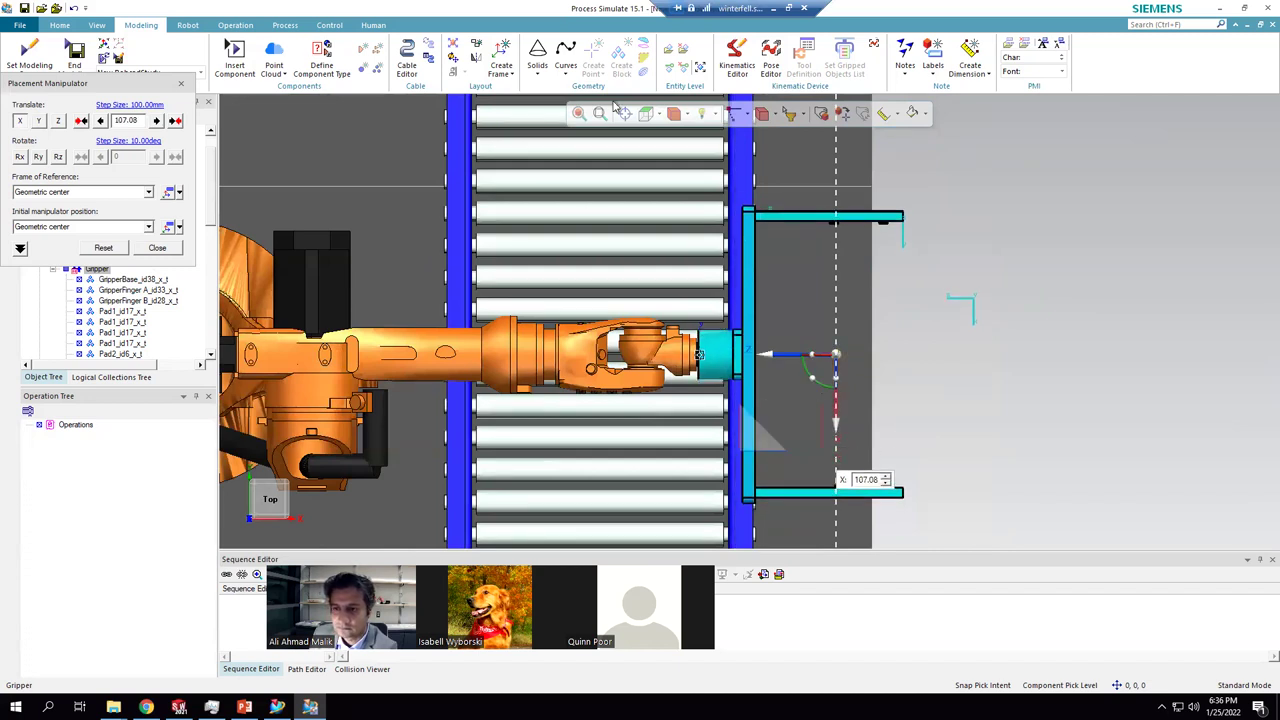
- Move the gripper about -105 mm along Y in the front view to align it with the wrist, and finish the placement
left_click(667, 116)
left_click(672, 168)
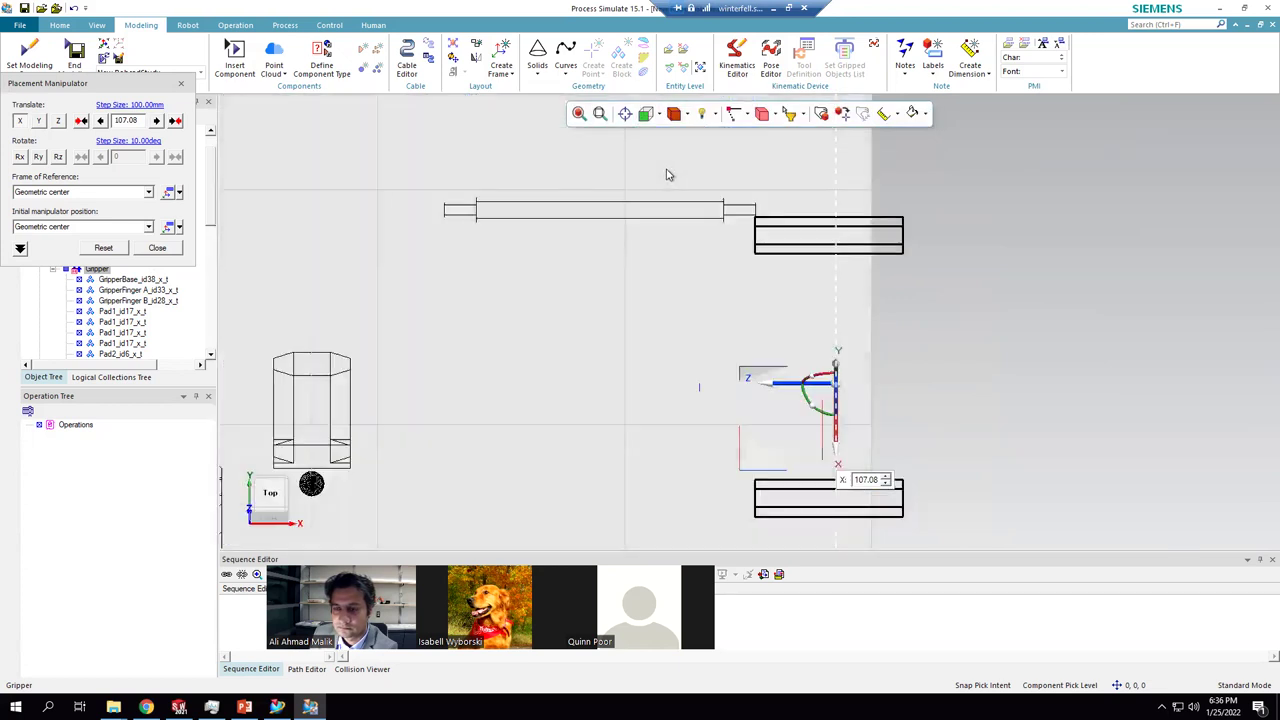
left_click_drag(836, 349, 847, 408)
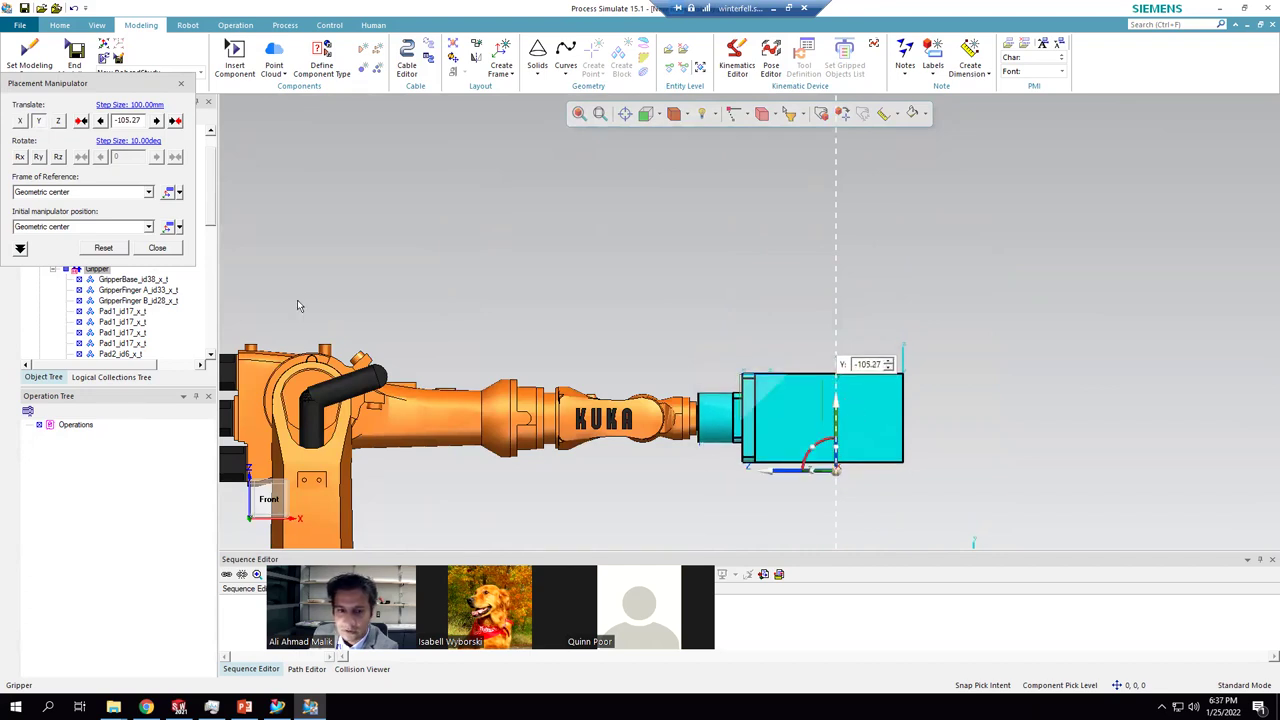
left_click(157, 248)
scroll(672, 275, "down", 3)
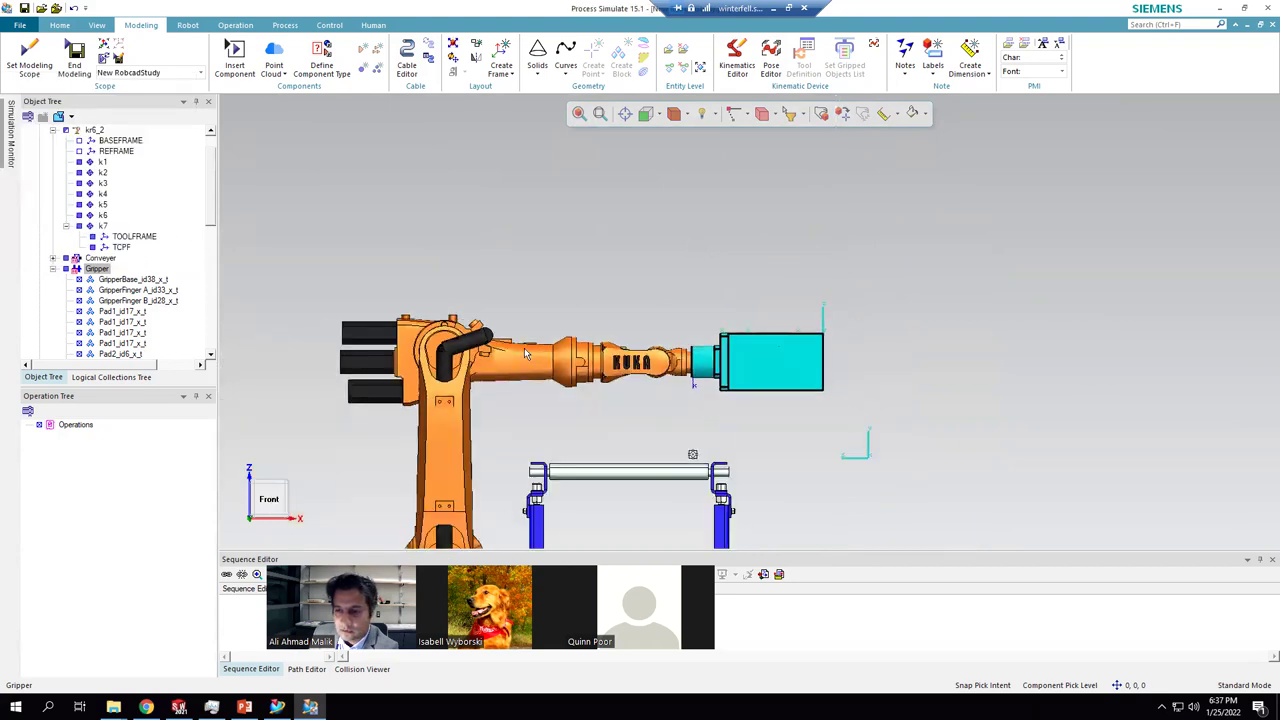
middle_click_drag(525, 353, 643, 222)
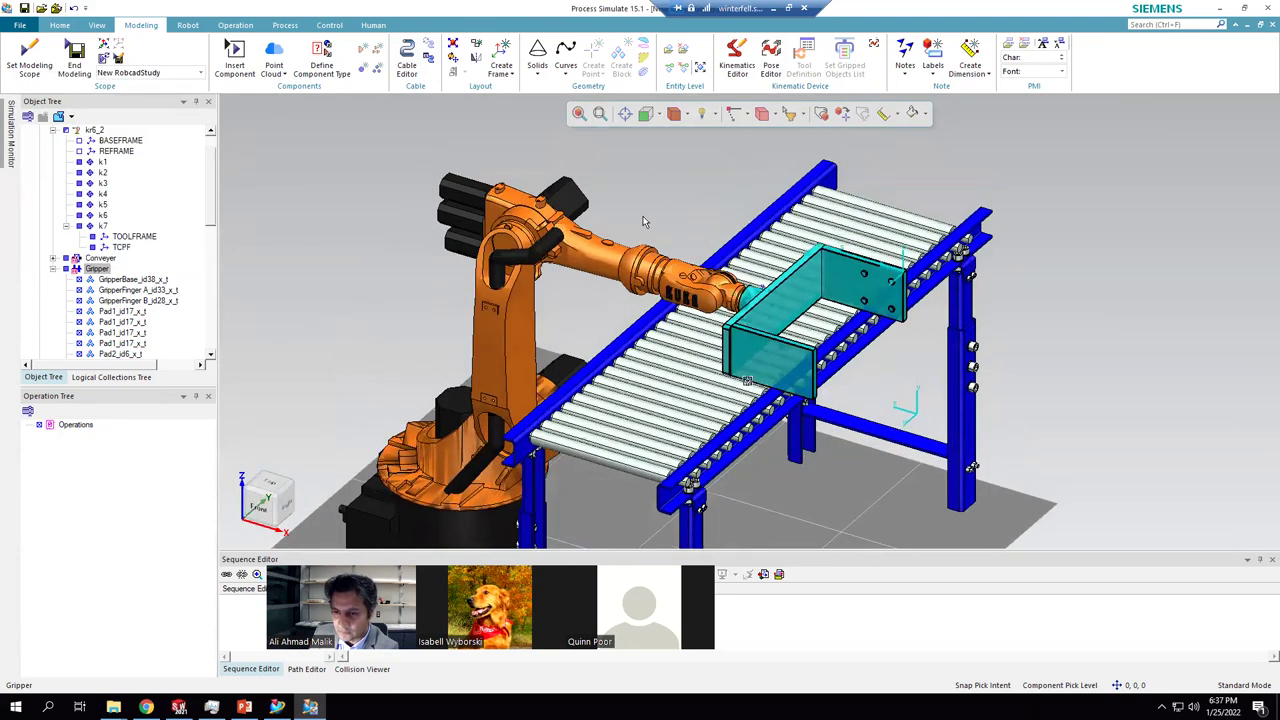
left_click(648, 225)
- Try jogging robot kr6_2 by its TCPF with the mounted gripper, ending about -200 mm along X, and reset the robot
left_click(694, 287)
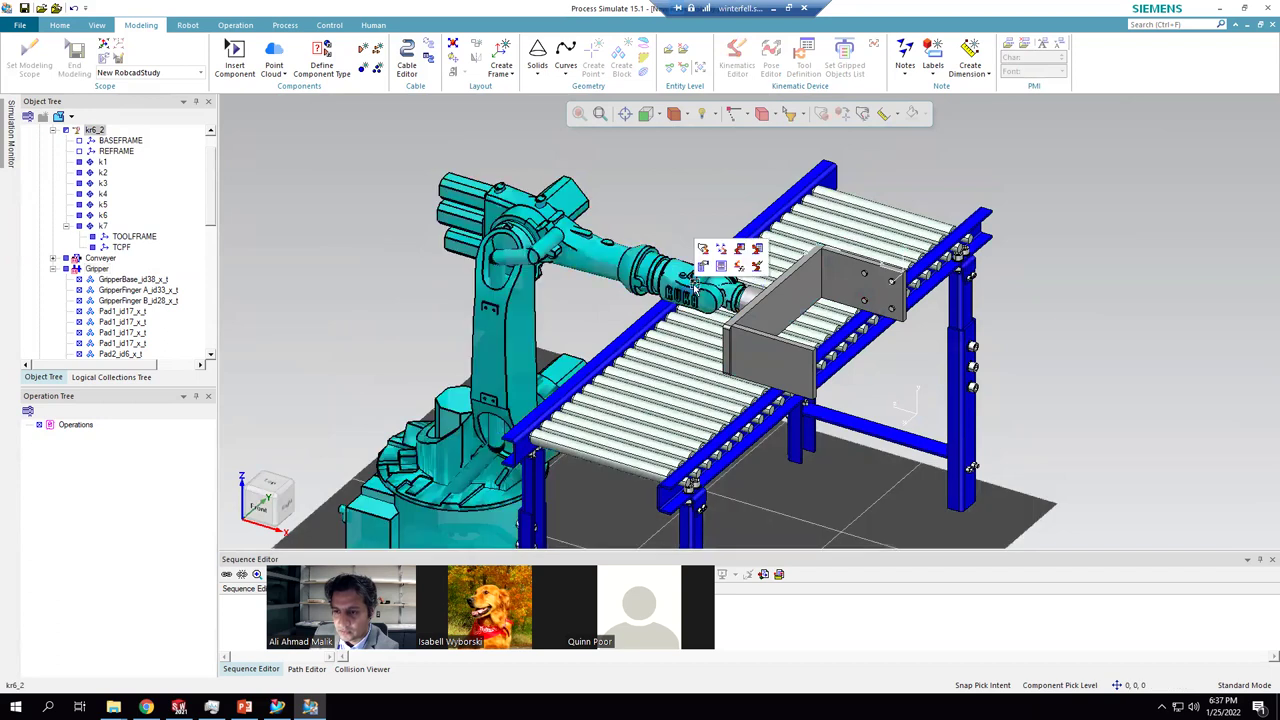
right_click(694, 287)
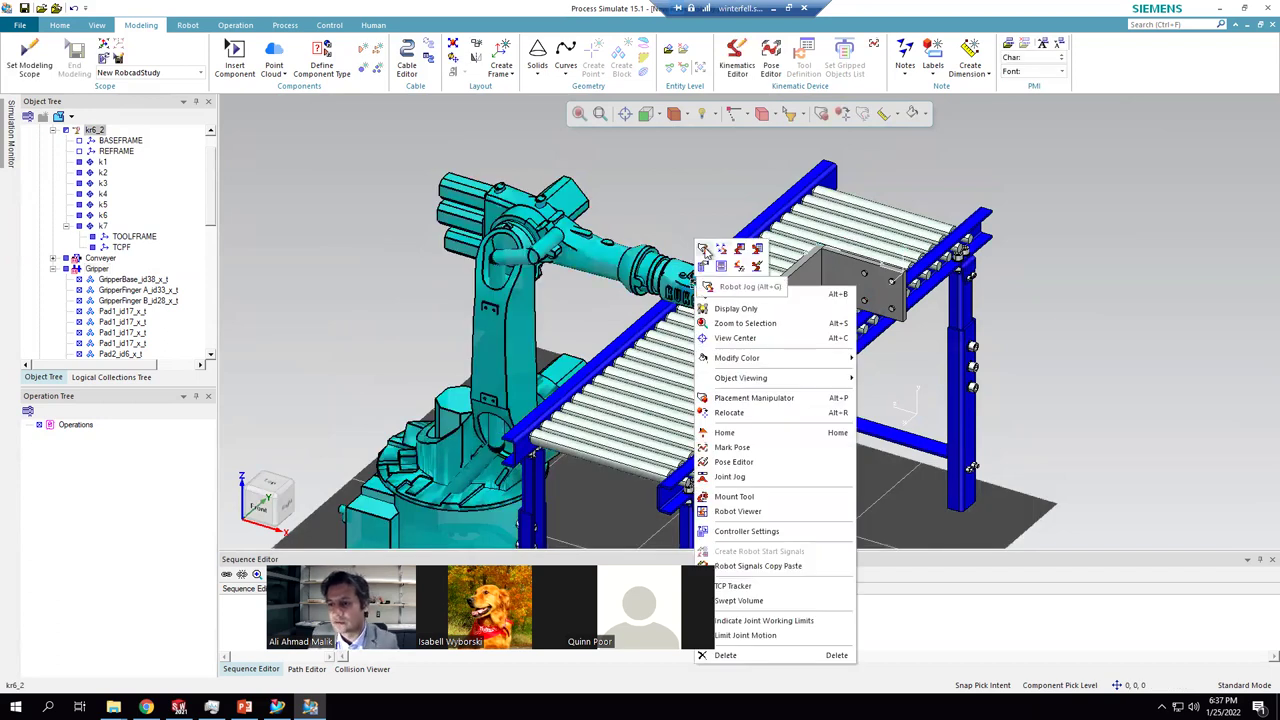
left_click(705, 250)
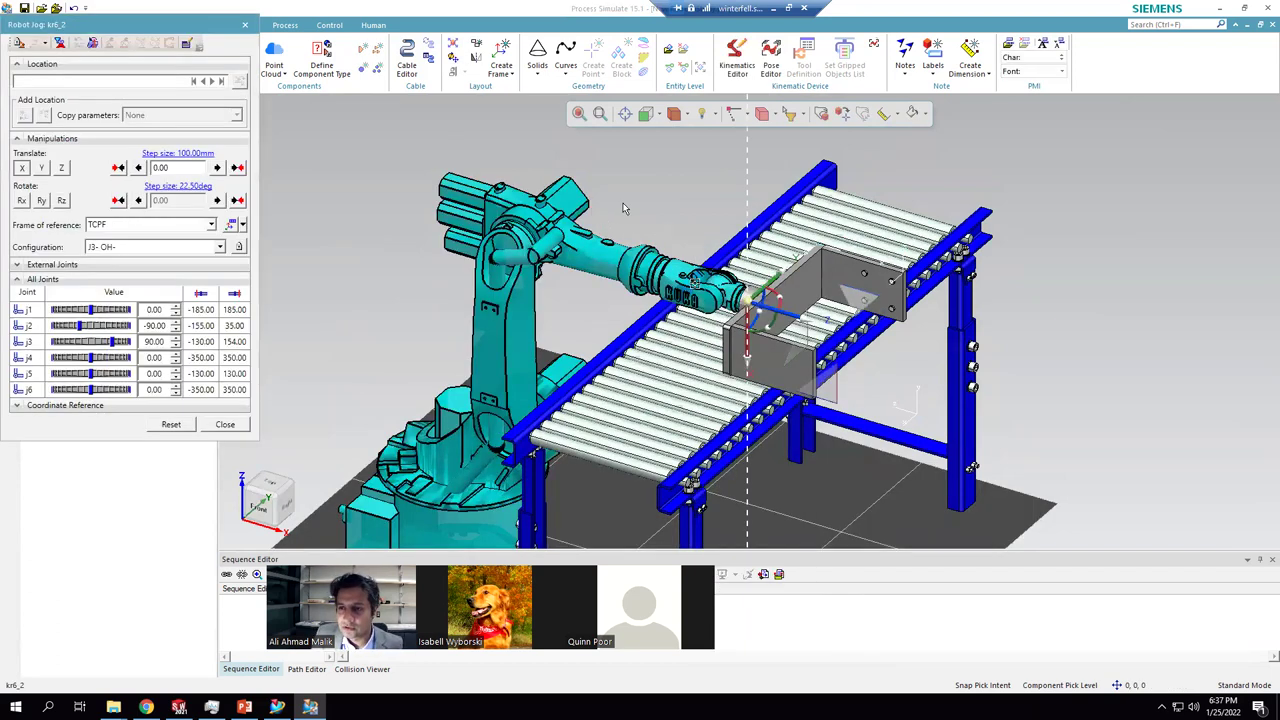
left_click_drag(790, 322, 615, 195)
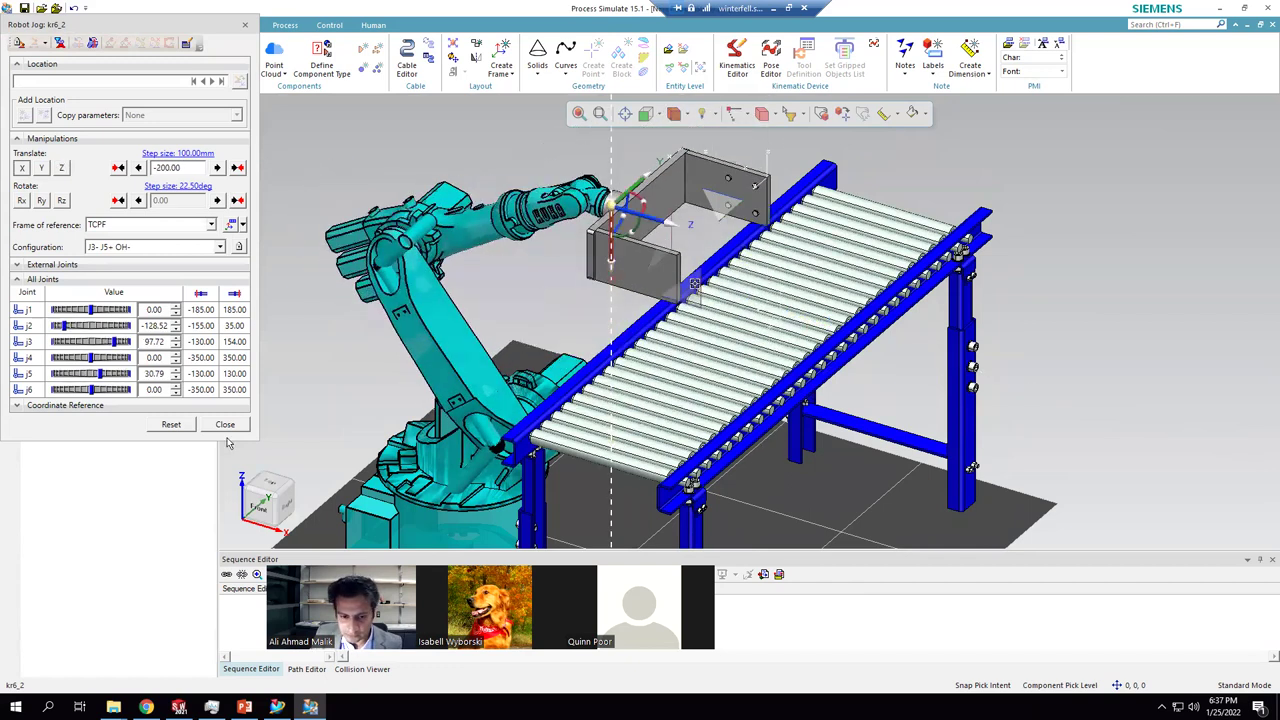
left_click(171, 424)
left_click(225, 424)
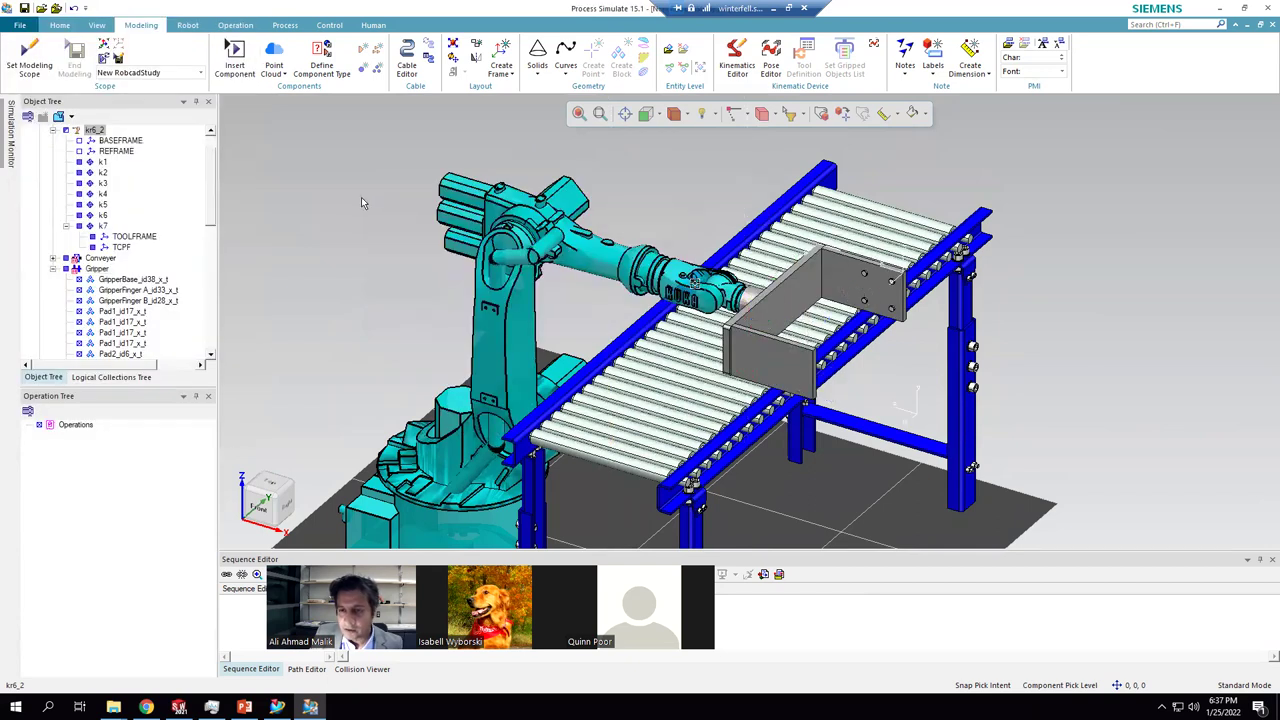
- Open the Pose Editor for robot kr6_2 and start a new pose
left_click(363, 203)
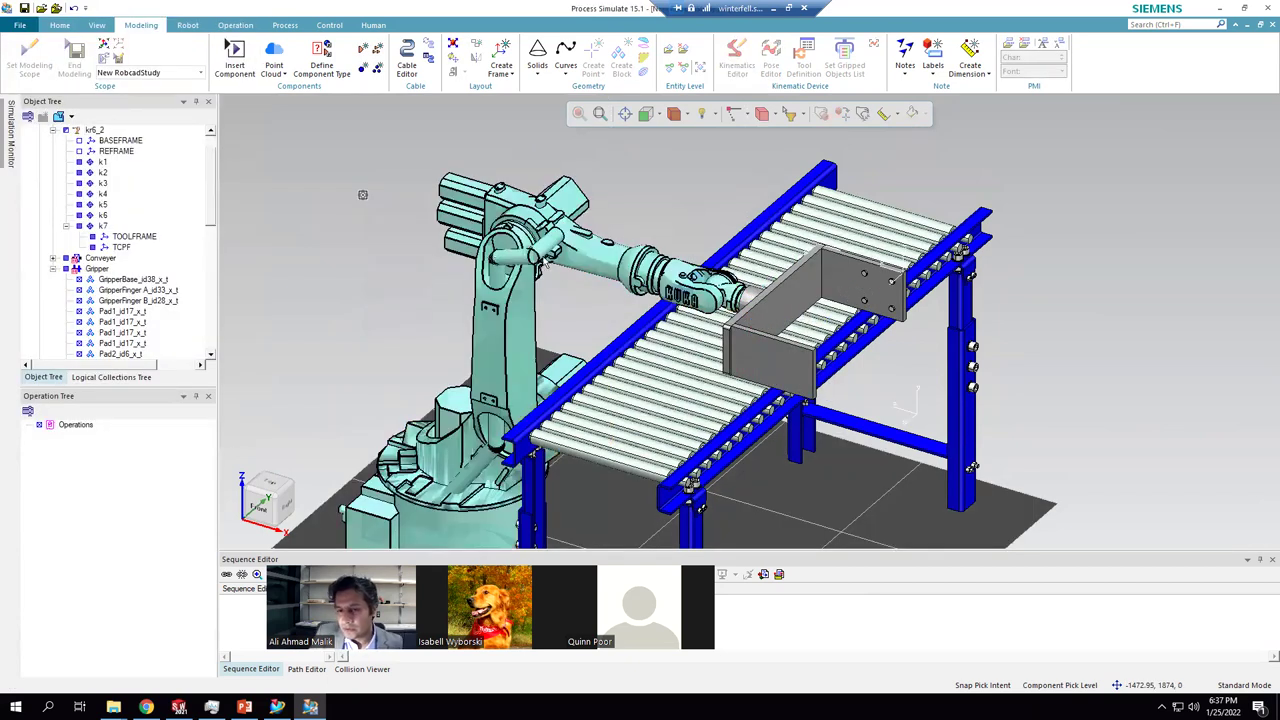
left_click(507, 226)
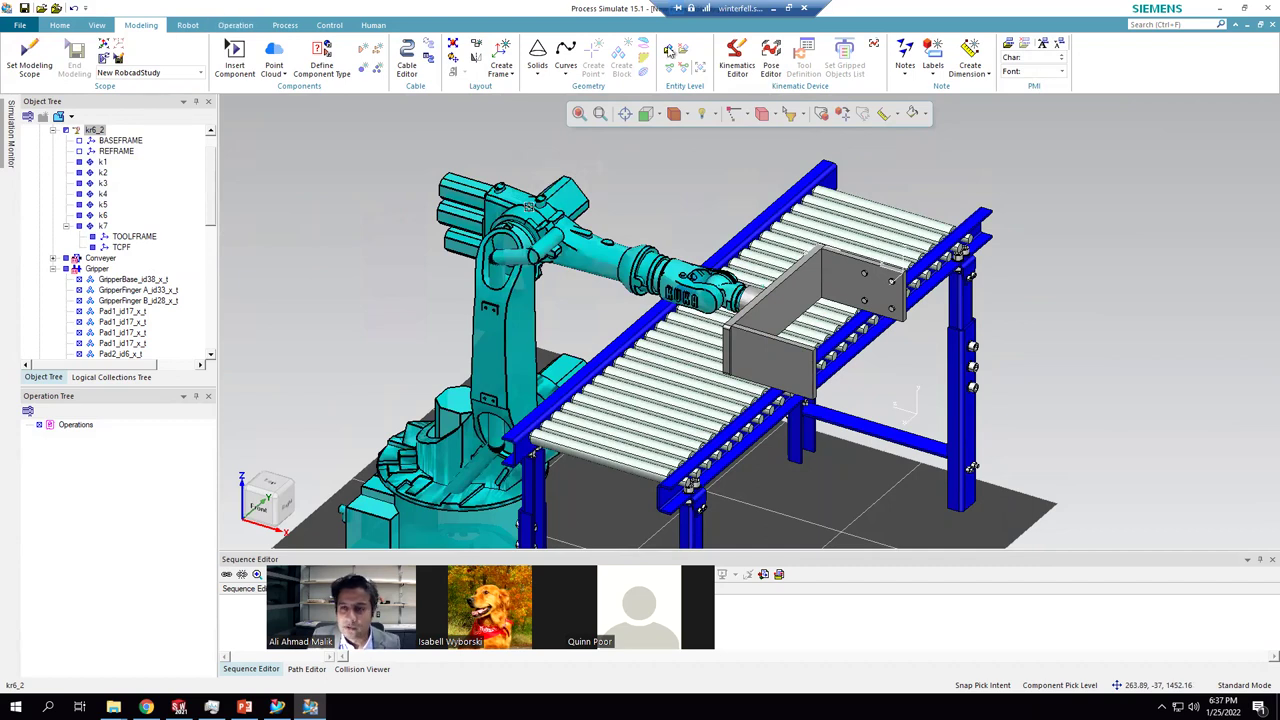
left_click(771, 62)
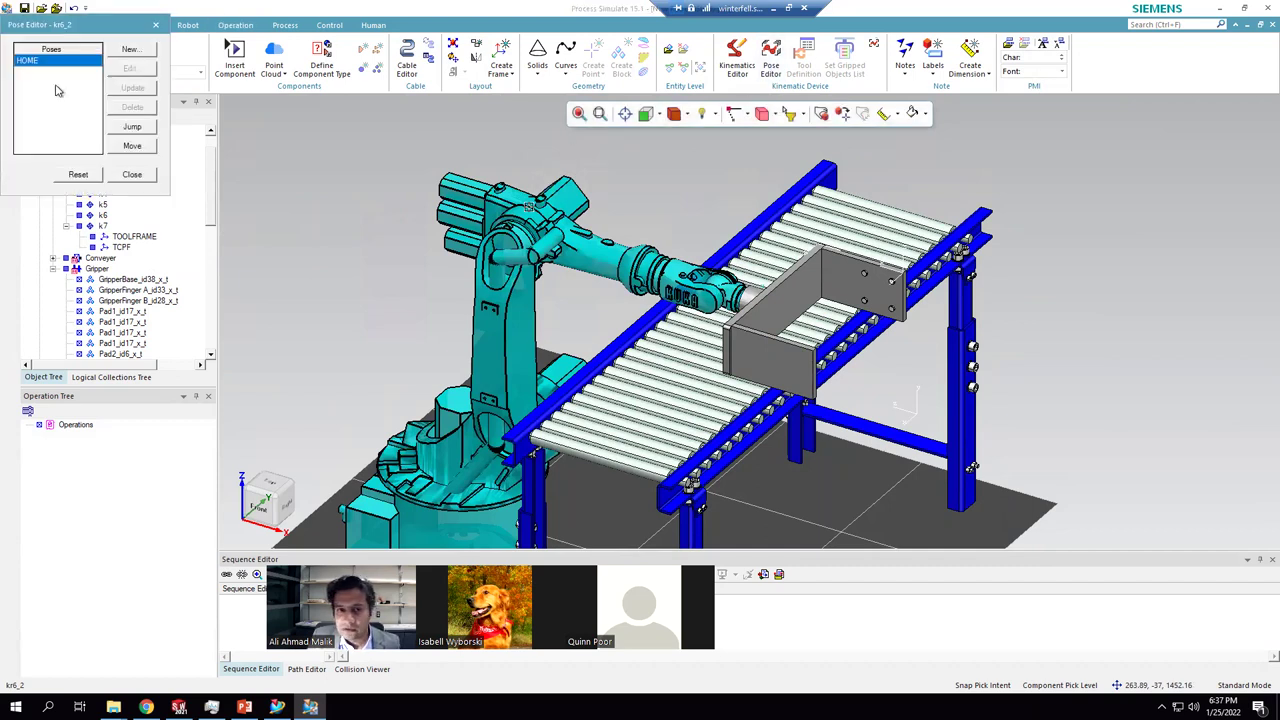
left_click_drag(65, 28, 317, 157)
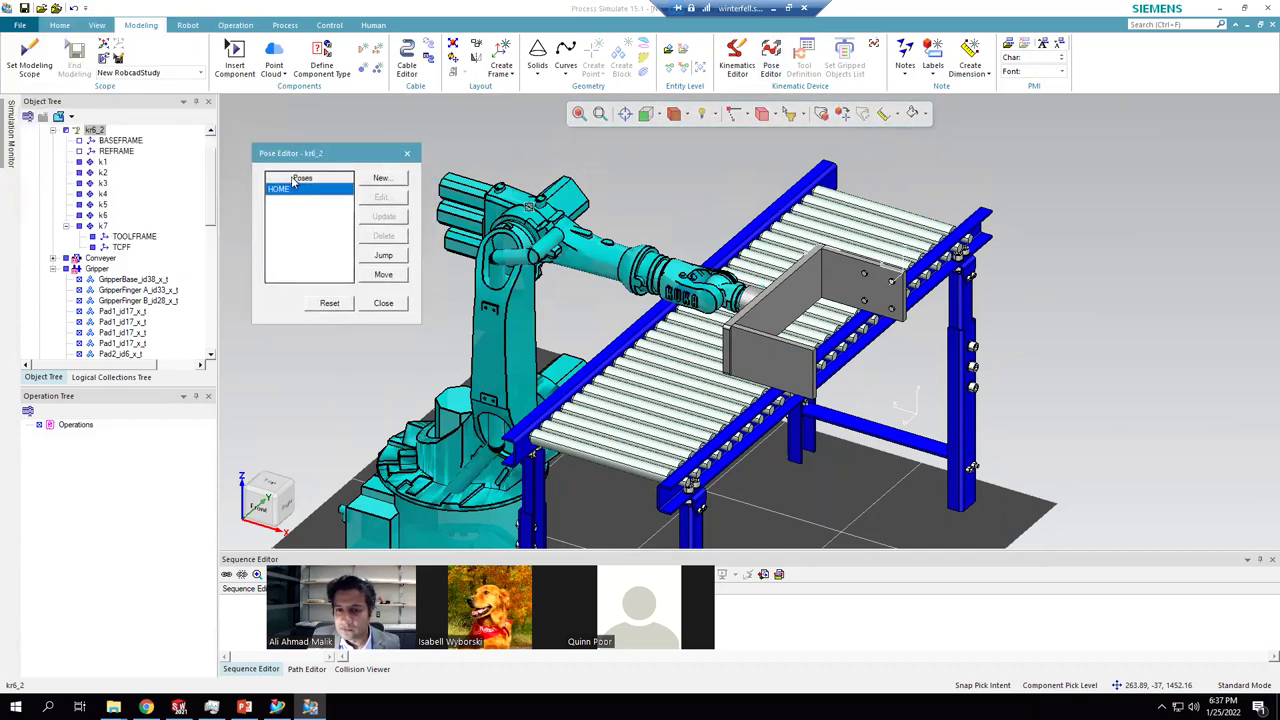
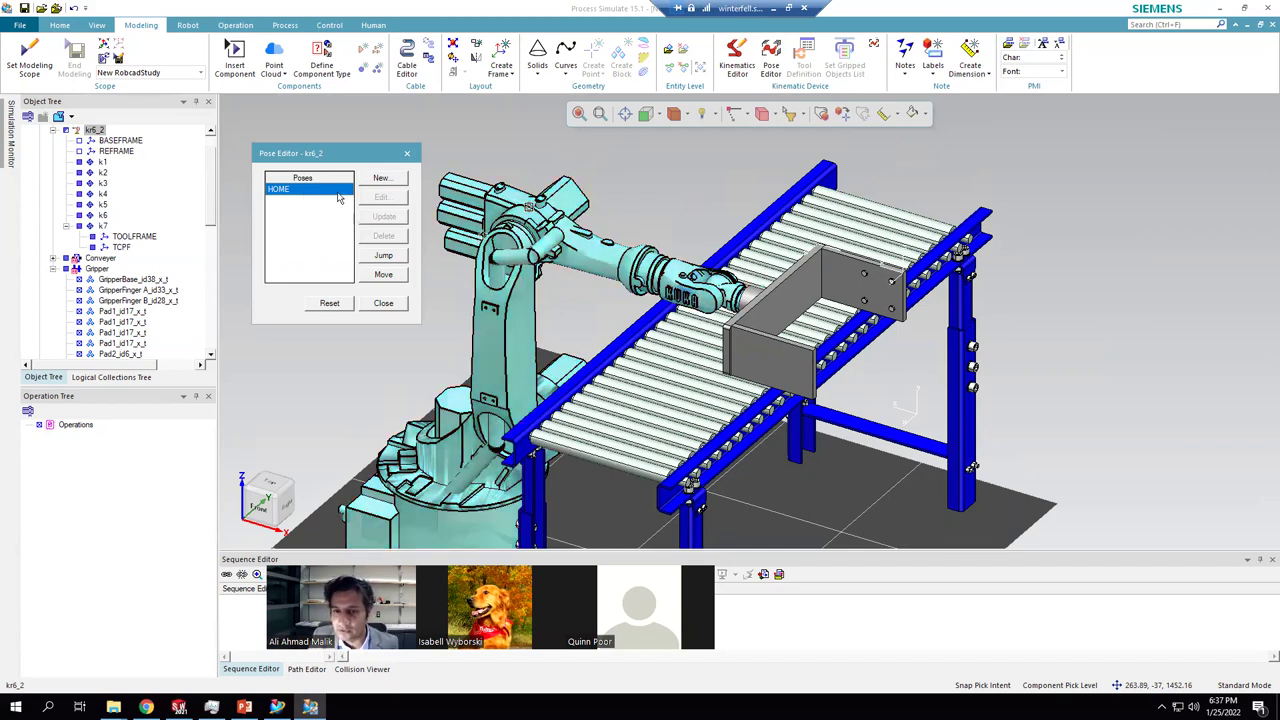
left_click(381, 178)
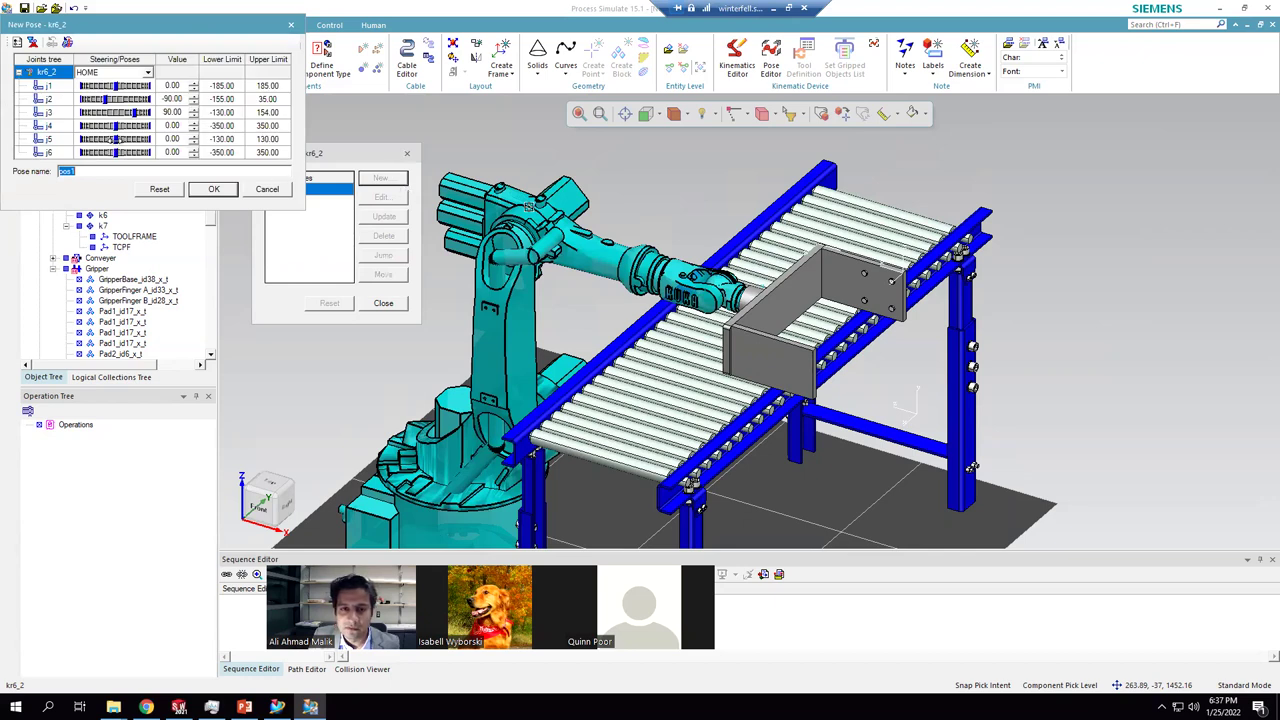
- Try turning joint j6 to about -119 degrees in the new pose, and reset the joint values
left_click_drag(116, 152, 105, 152)
left_click(162, 189)
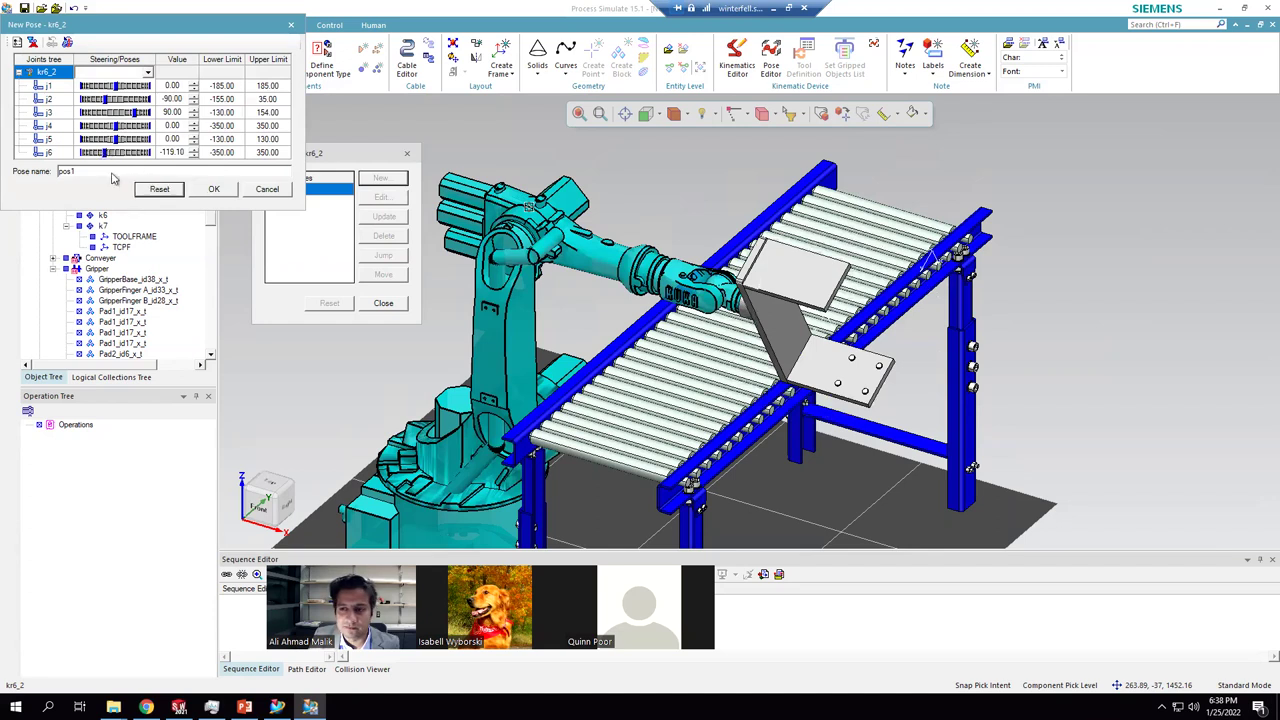
- Set joint j5 to 90 degrees so the gripper points down at the conveyor, and save the pose as pos1
left_click(115, 143)
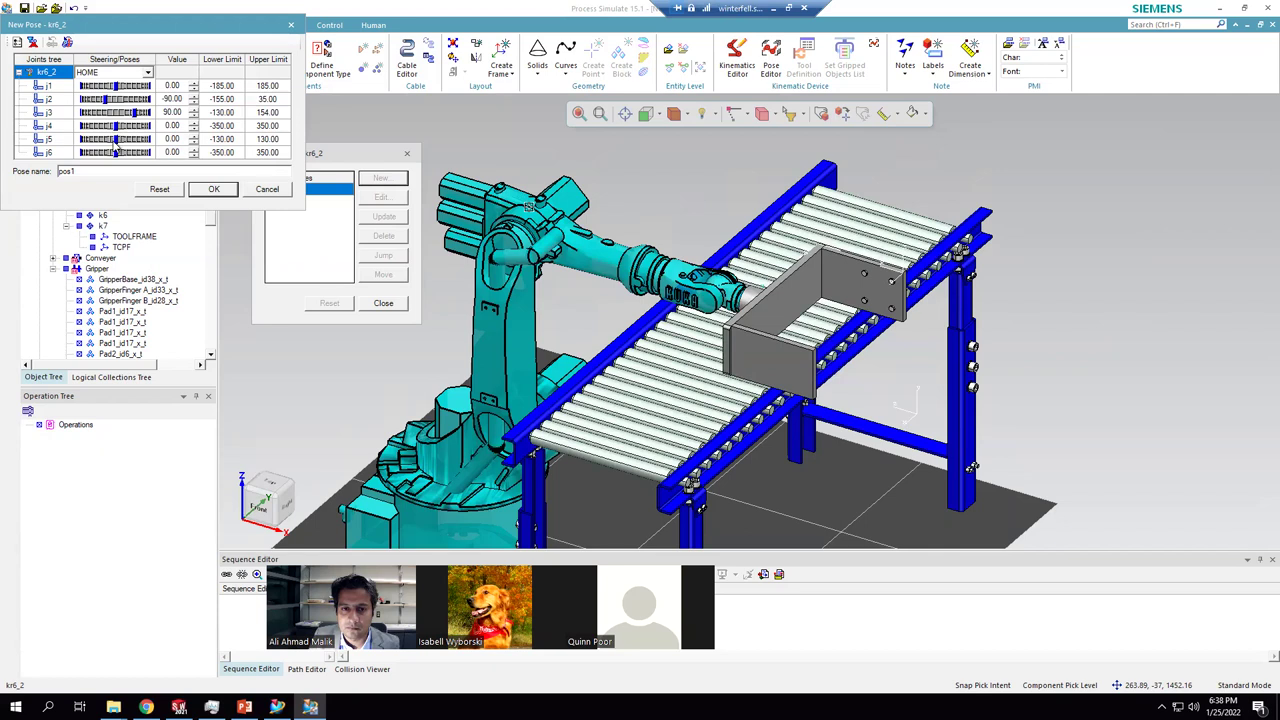
left_click_drag(115, 140, 142, 141)
left_click_drag(125, 33, 933, 137)
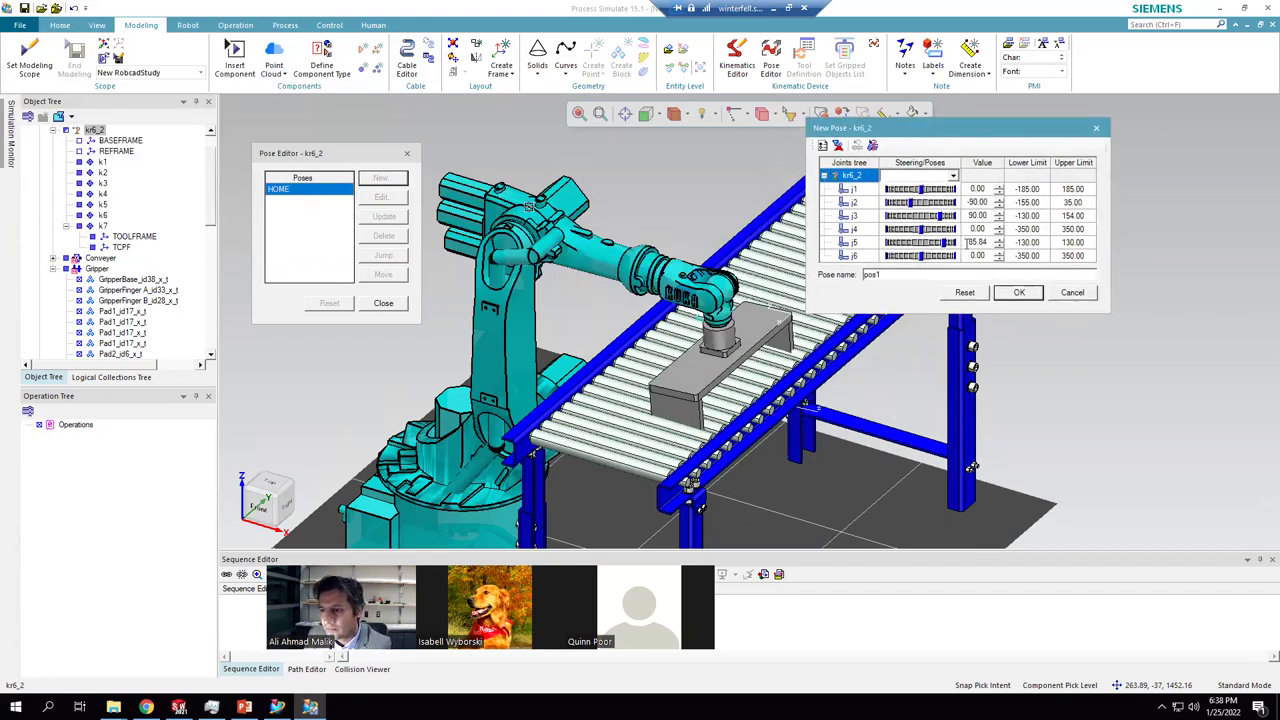
key("Return")
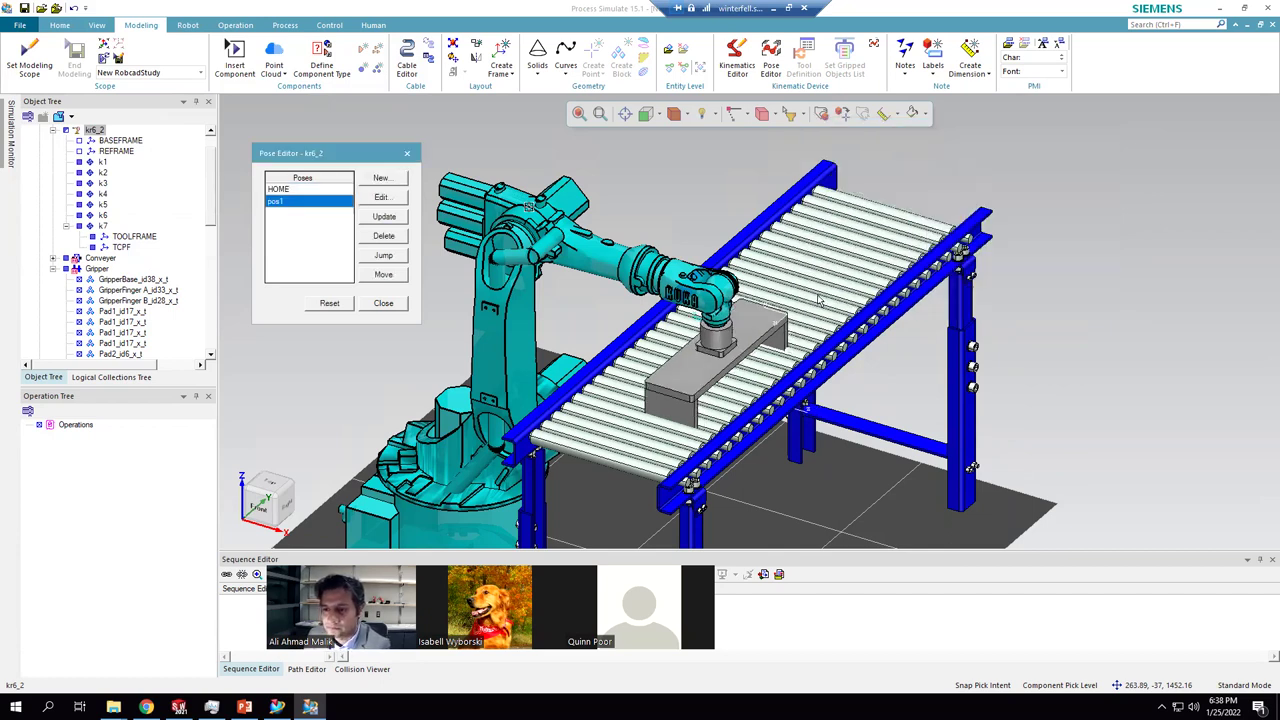
- Open pose pos1 of robot kr6_2 for editing and start Robot Jog for the same robot
left_click(381, 197)
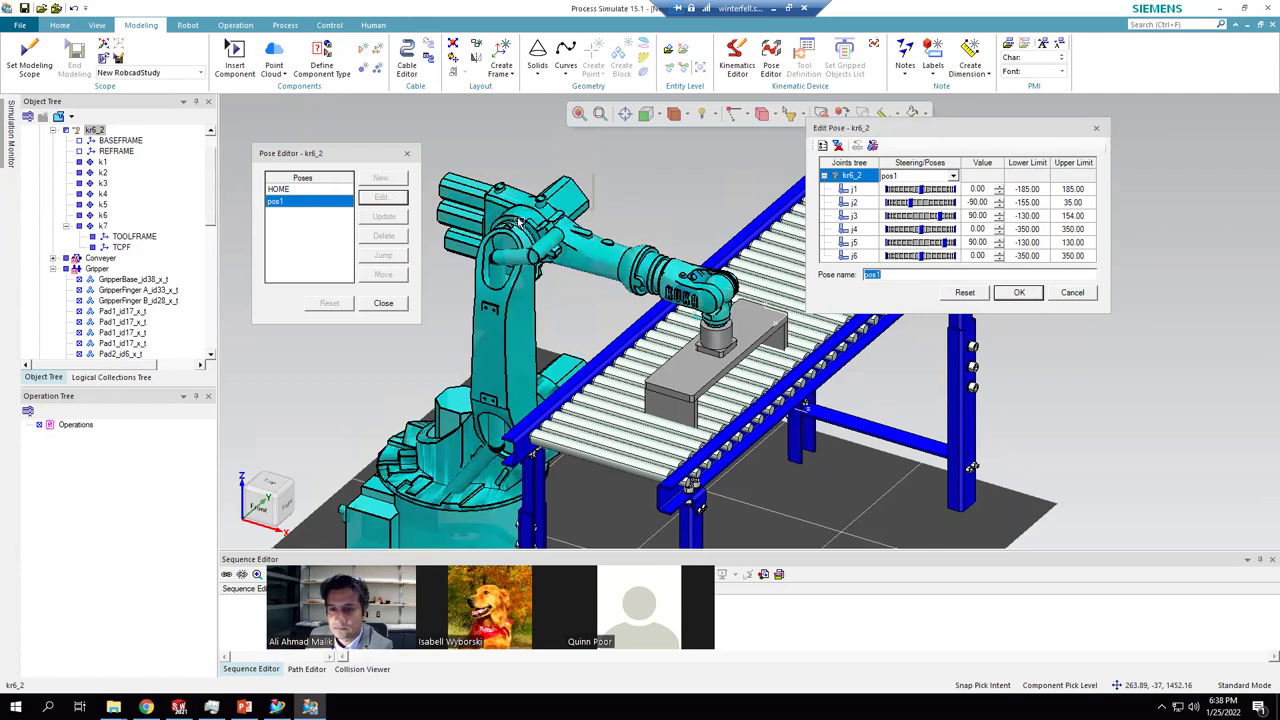
right_click(519, 224)
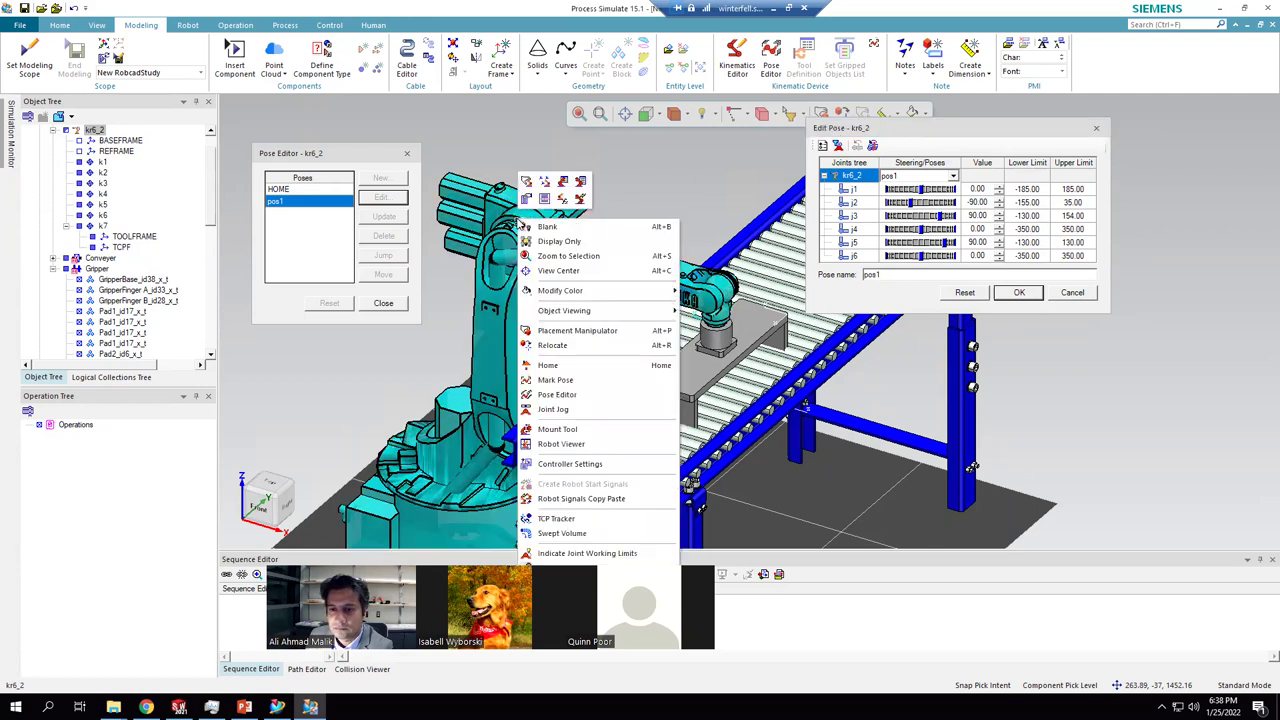
left_click(565, 188)
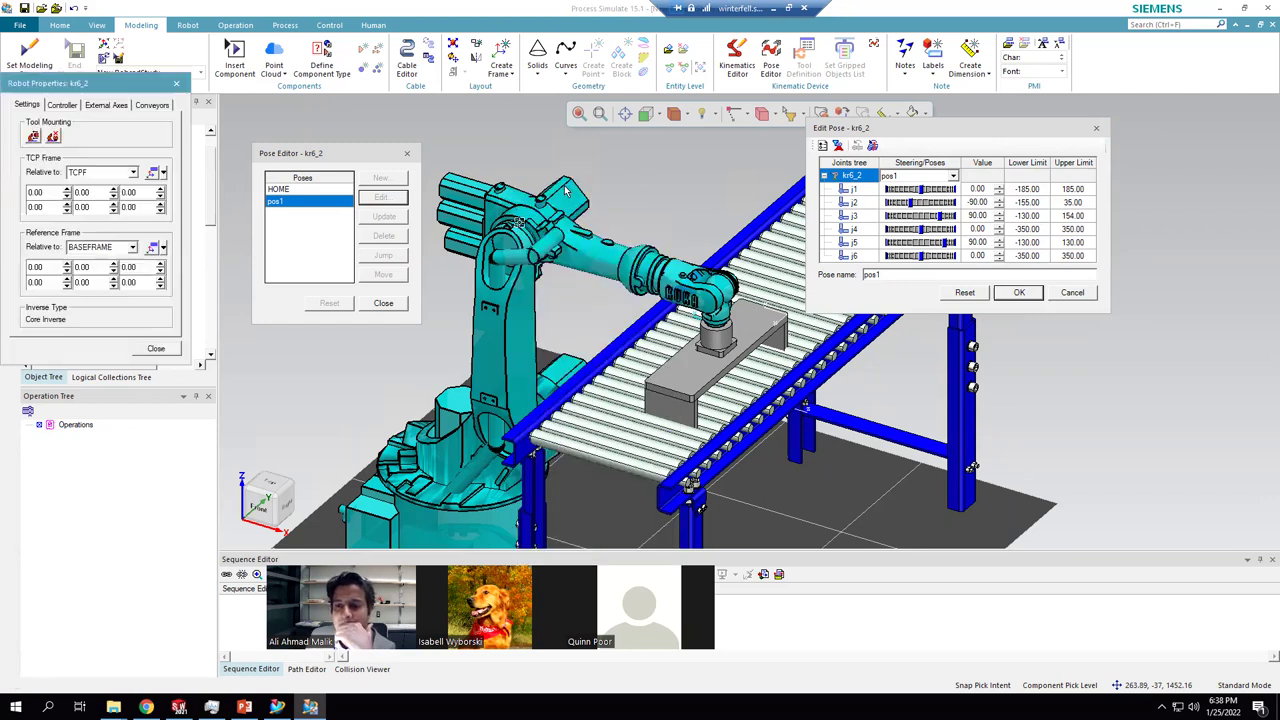
left_click(156, 348)
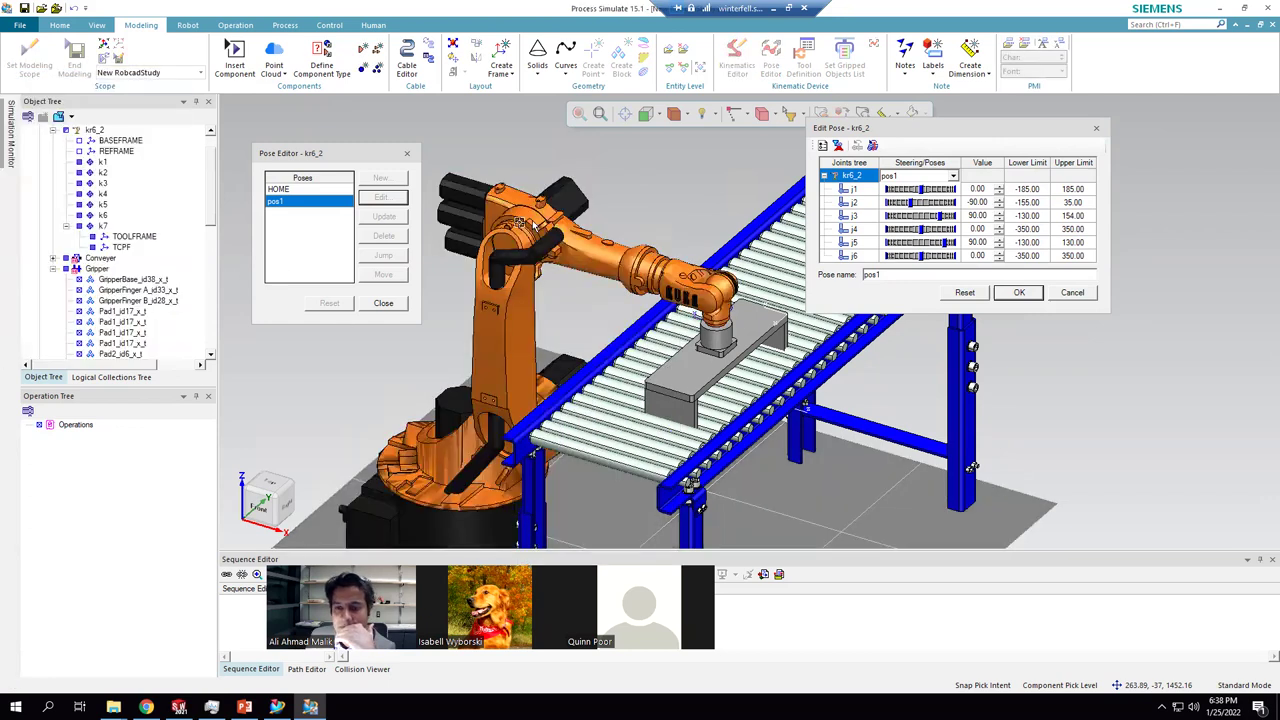
right_click(533, 225)
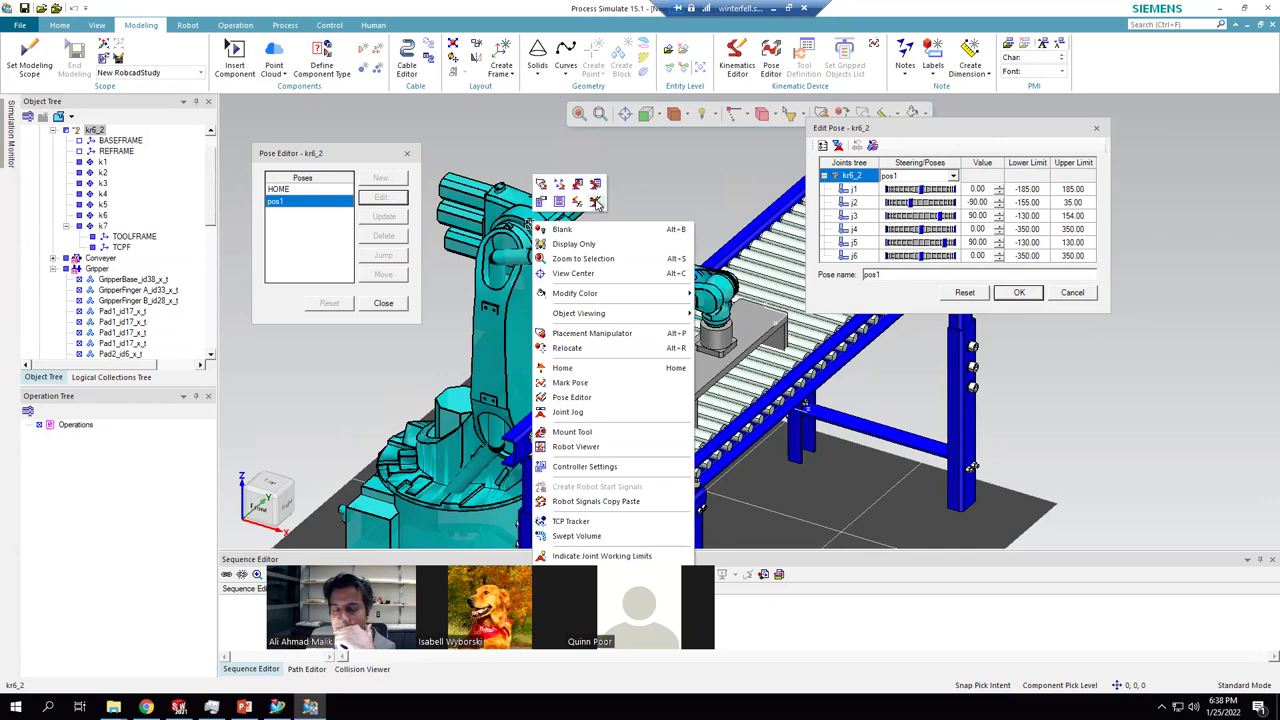
left_click(541, 186)
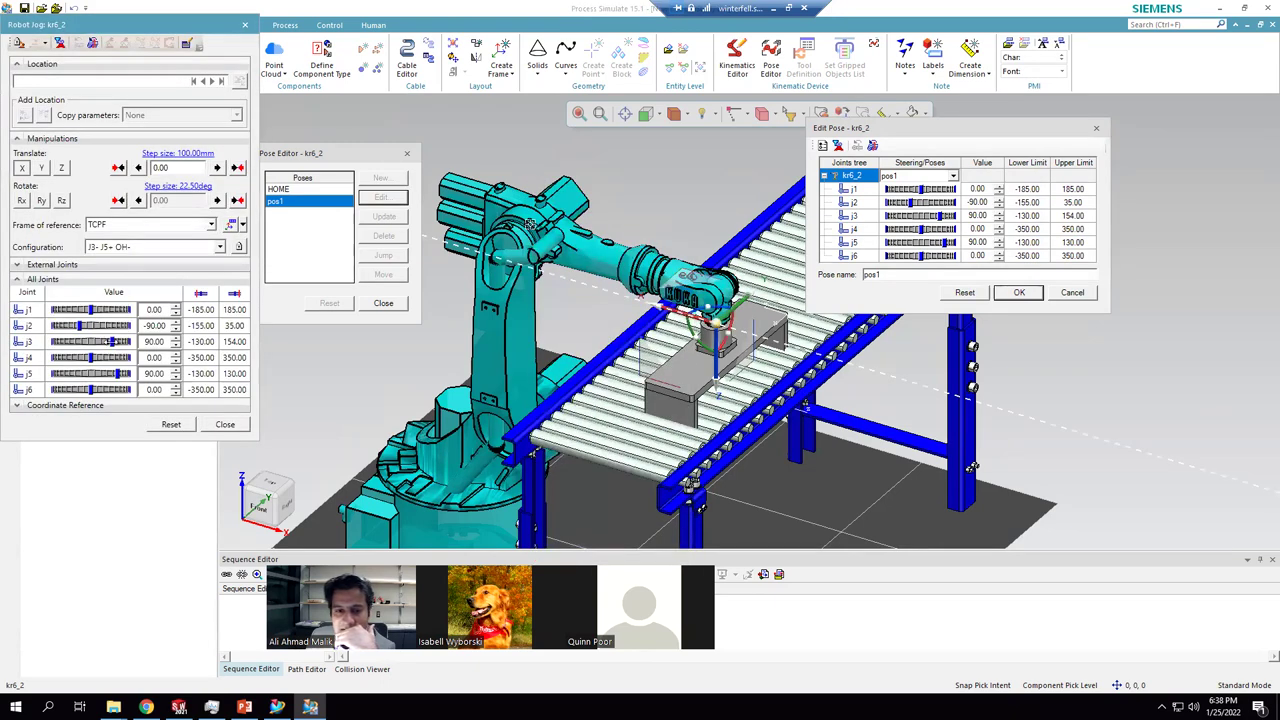
- Try jogging robot kr6_2 by its TCPF -300 mm along Z, and reset the pose's joint values
left_click(718, 378)
left_click_drag(720, 350, 703, 285)
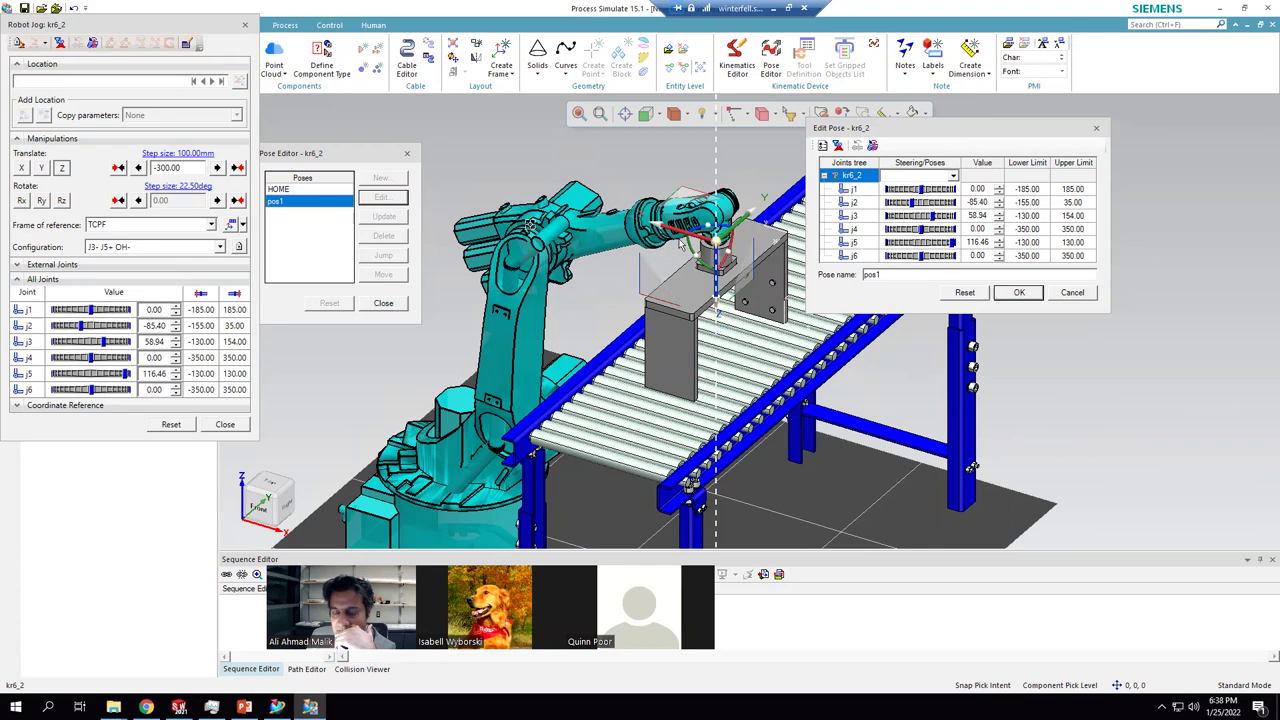
left_click(963, 293)
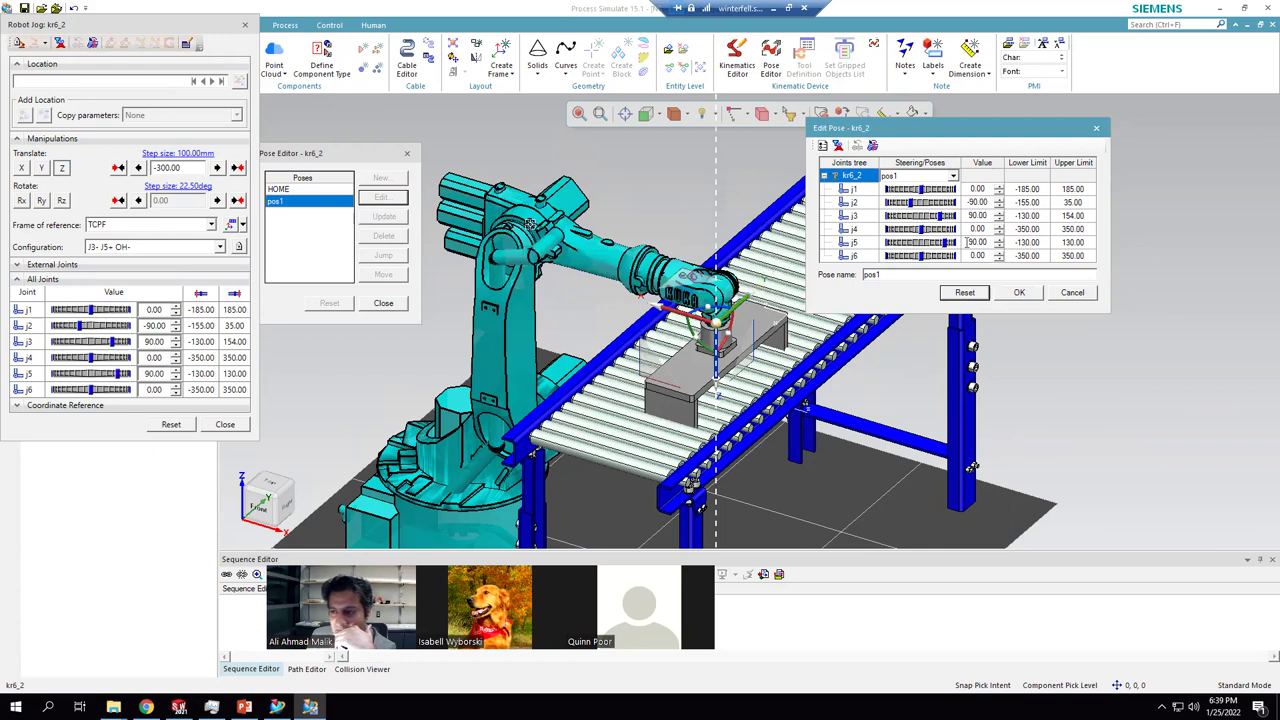
key("Return")
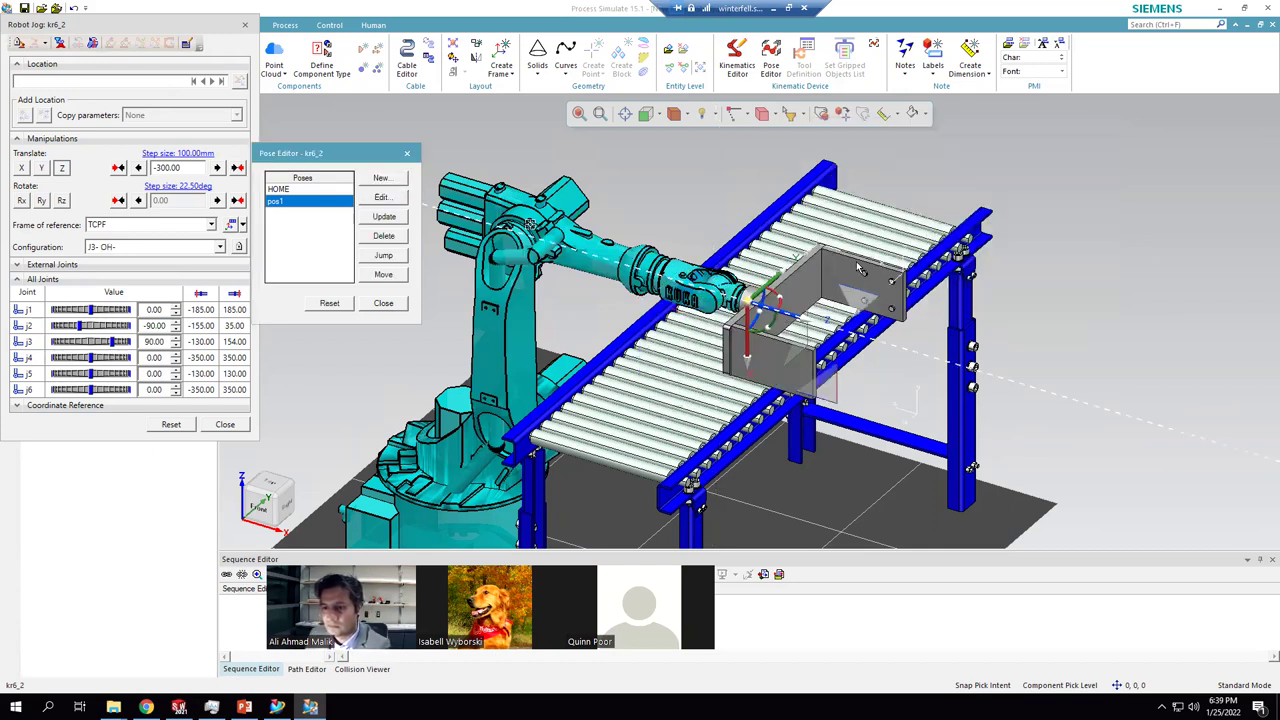
- Edit pose pos1 again and rotate the TCPF 90 degrees about Y so the gripper points down
key("Return")
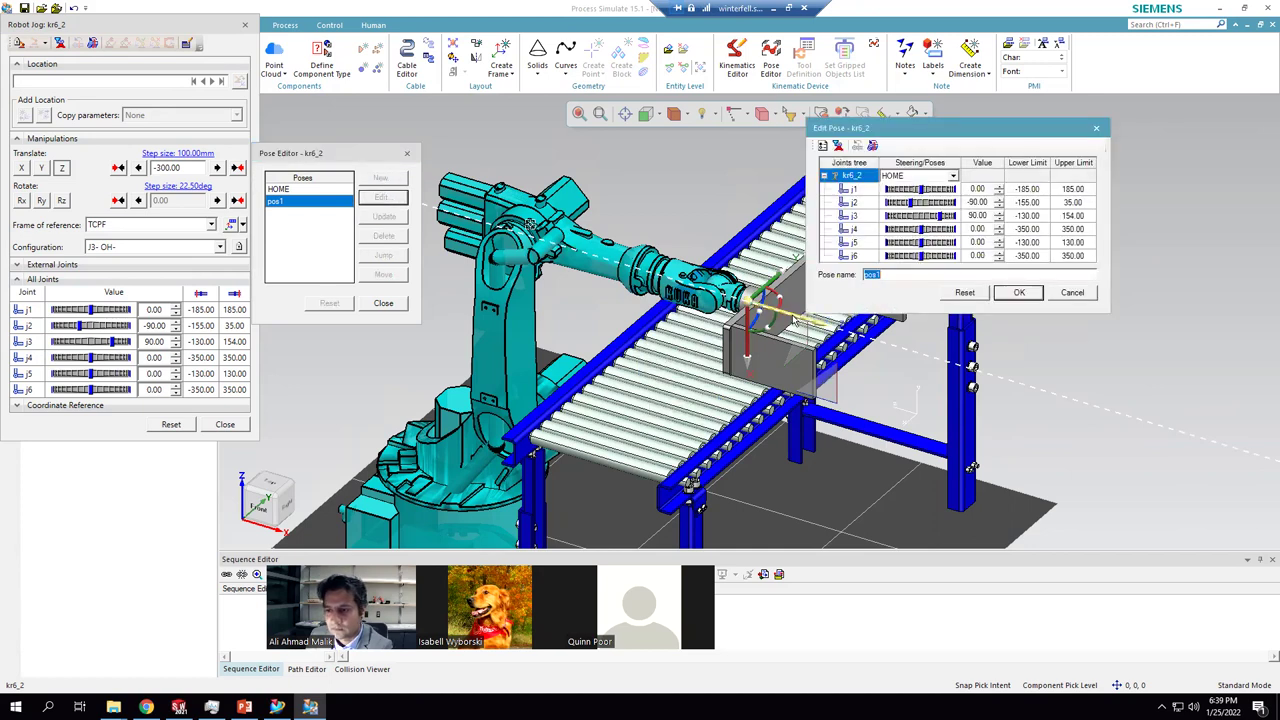
left_click_drag(746, 318, 570, 228)
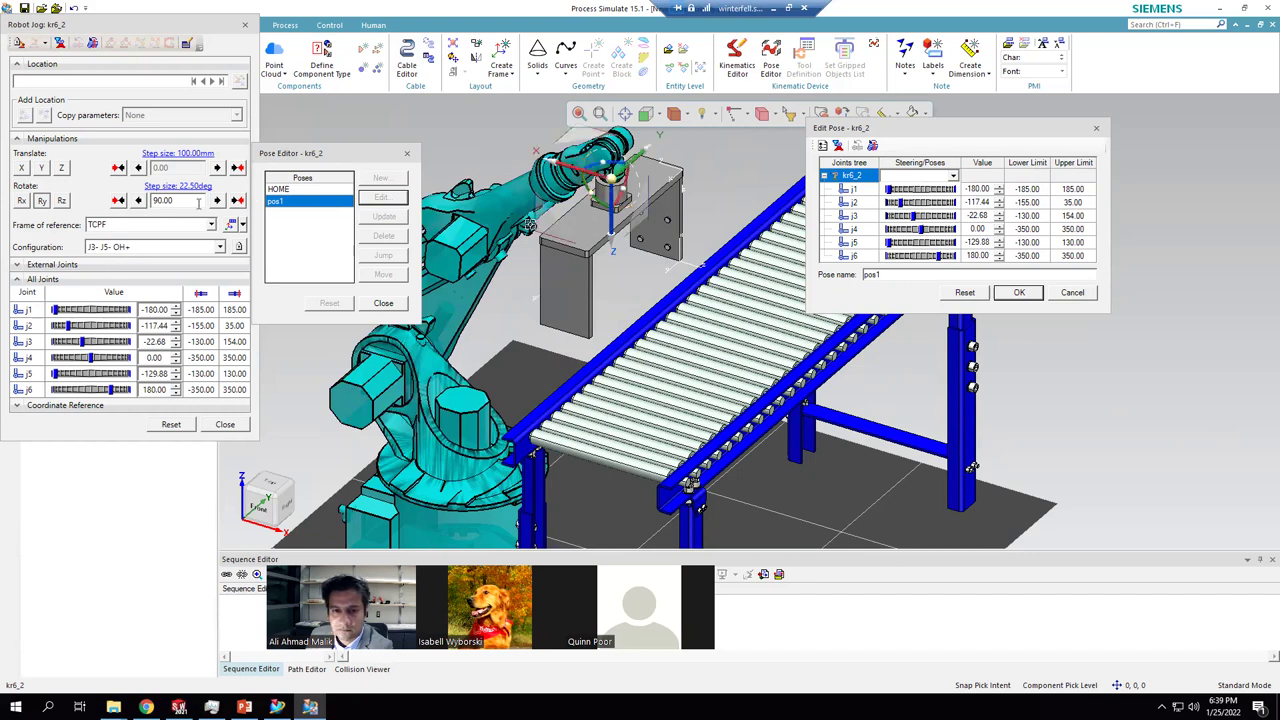
left_click(1028, 297)
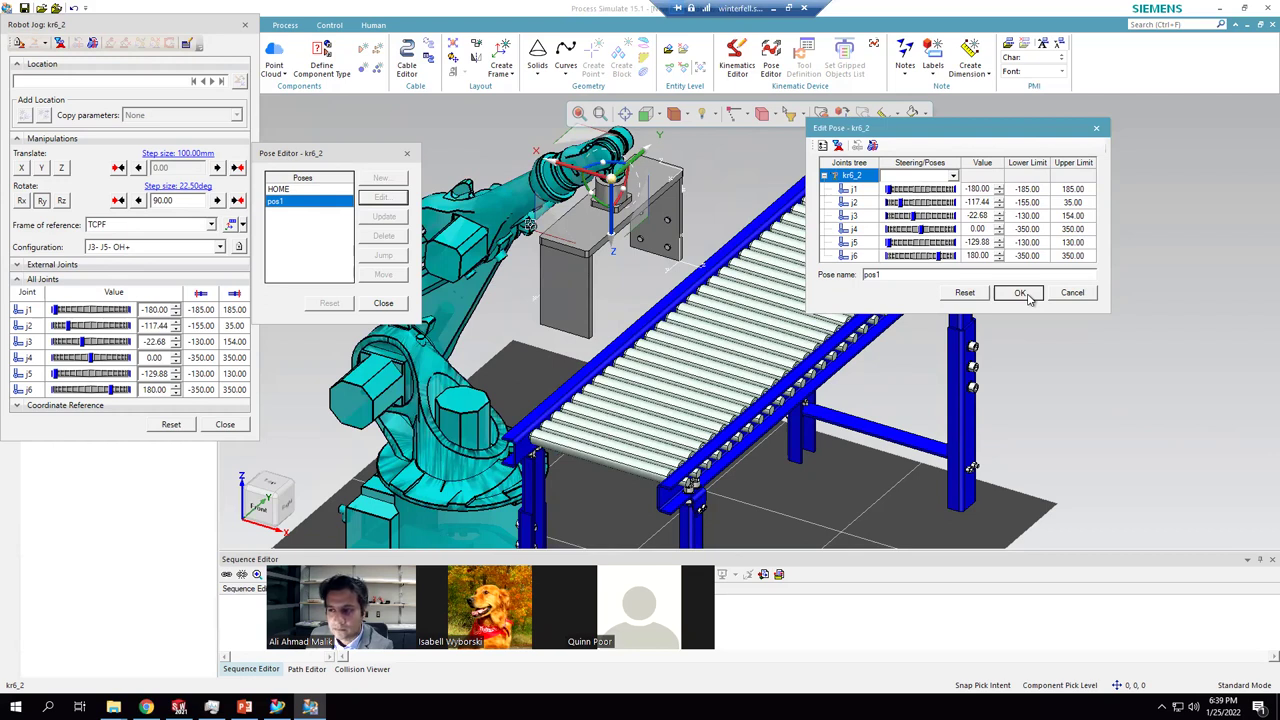
- In front view, jog the TCPF 100 mm along X and 100 mm along Z, save pos1, and close the pose and jog dialogs
left_click(646, 113)
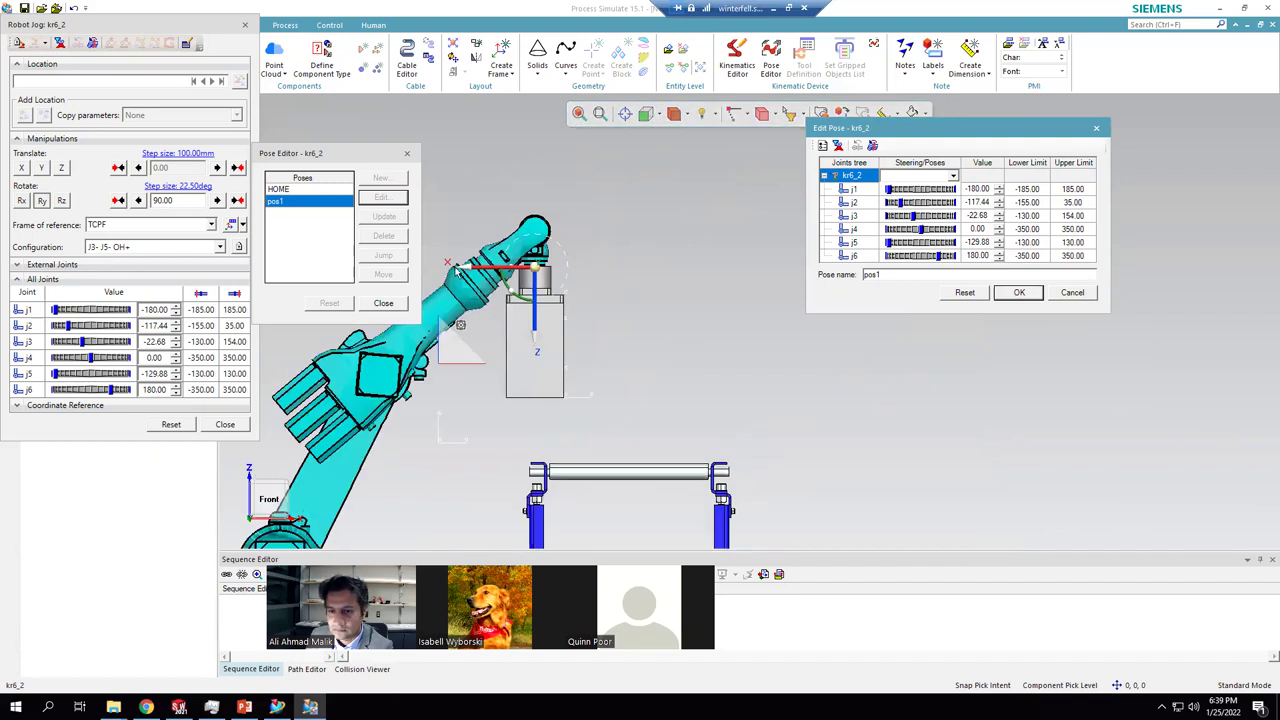
left_click(481, 271)
left_click_drag(455, 278, 445, 280)
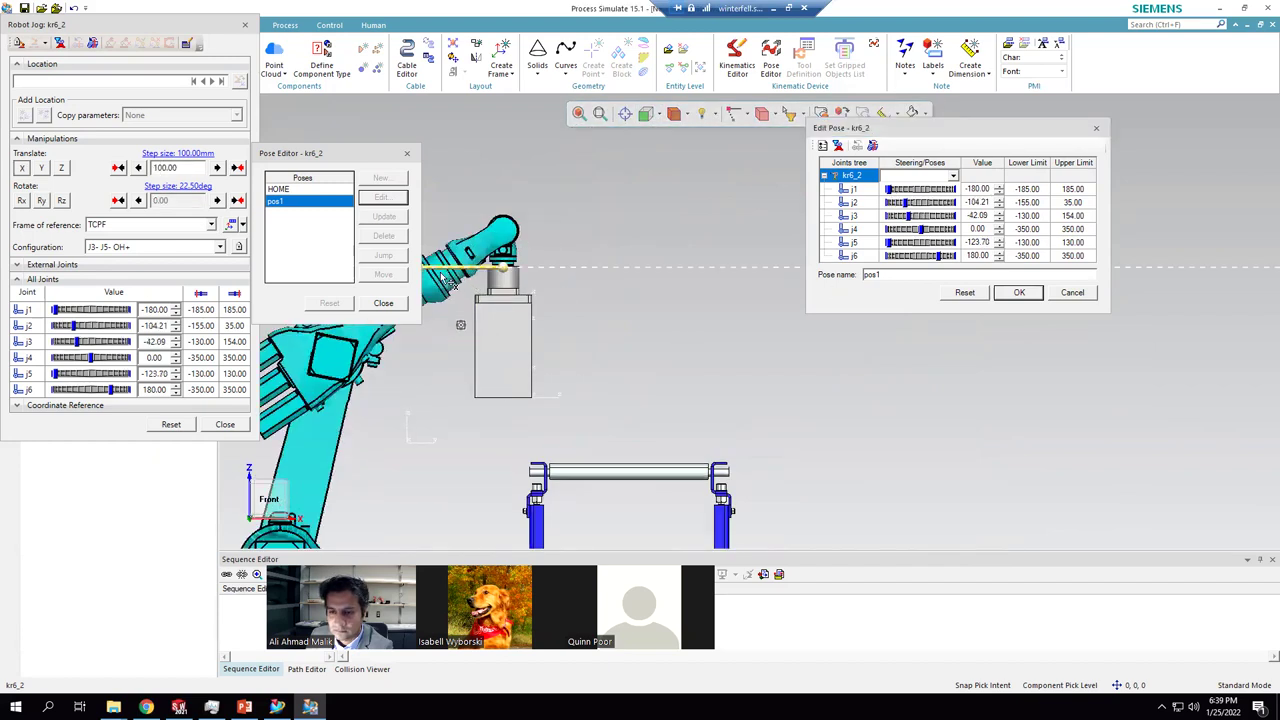
left_click_drag(507, 333, 505, 372)
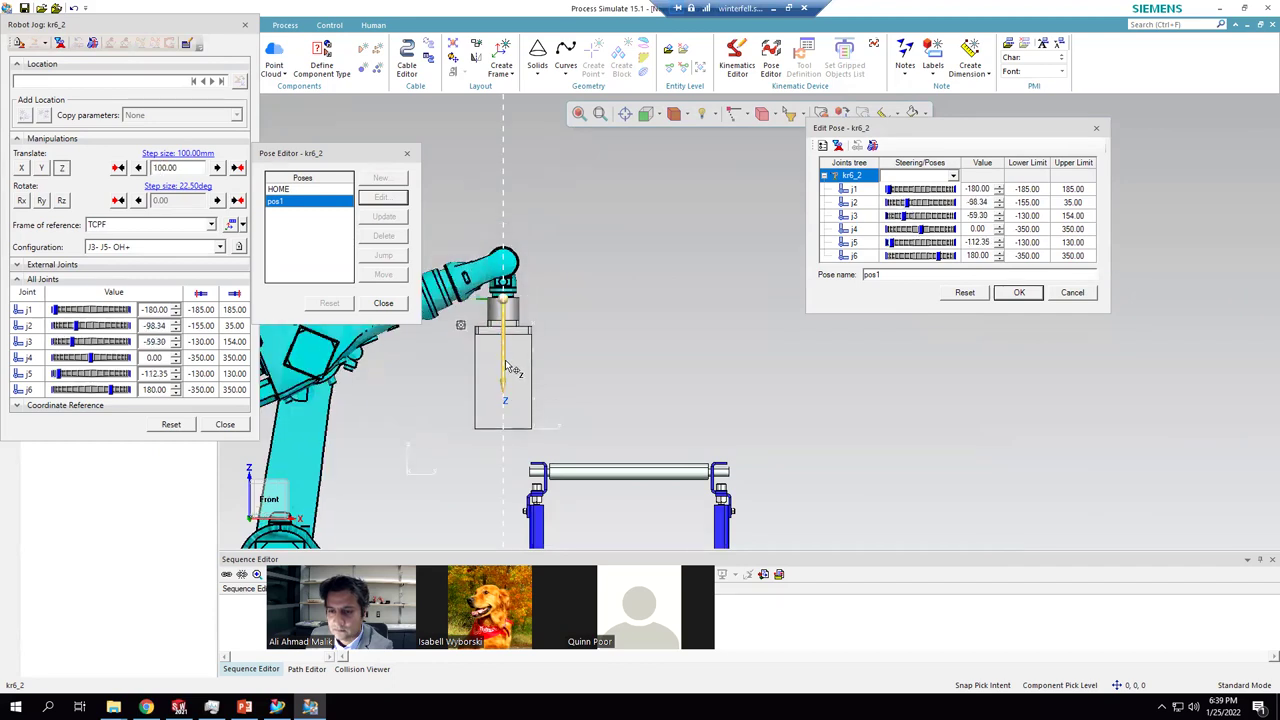
left_click(1019, 292)
scroll(537, 336, "down", 3)
scroll(610, 330, "up", 4)
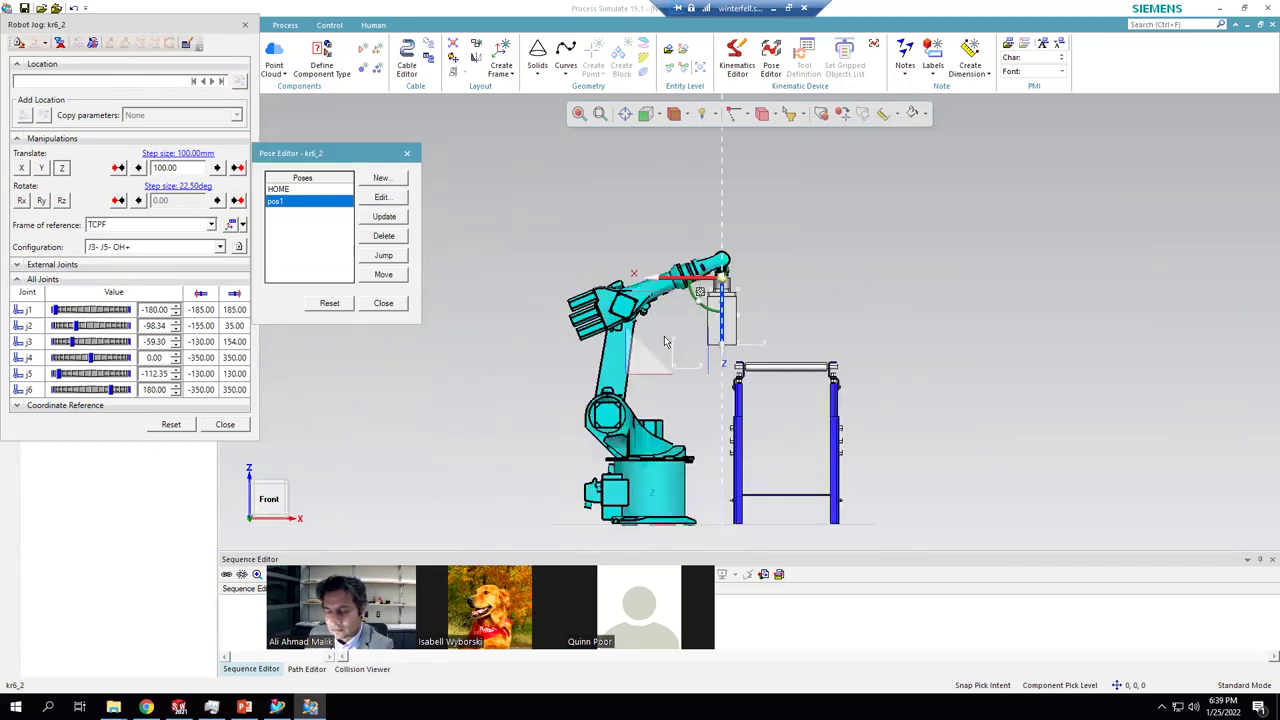
left_click(886, 284)
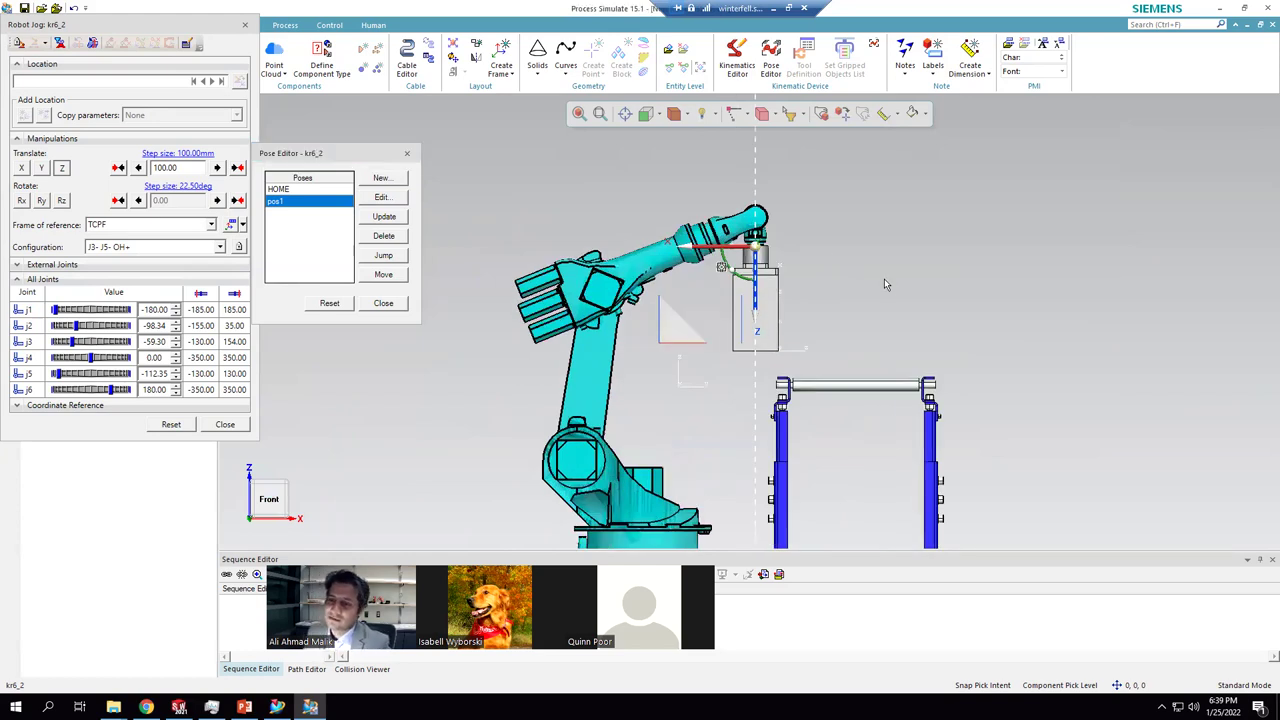
left_click(386, 304)
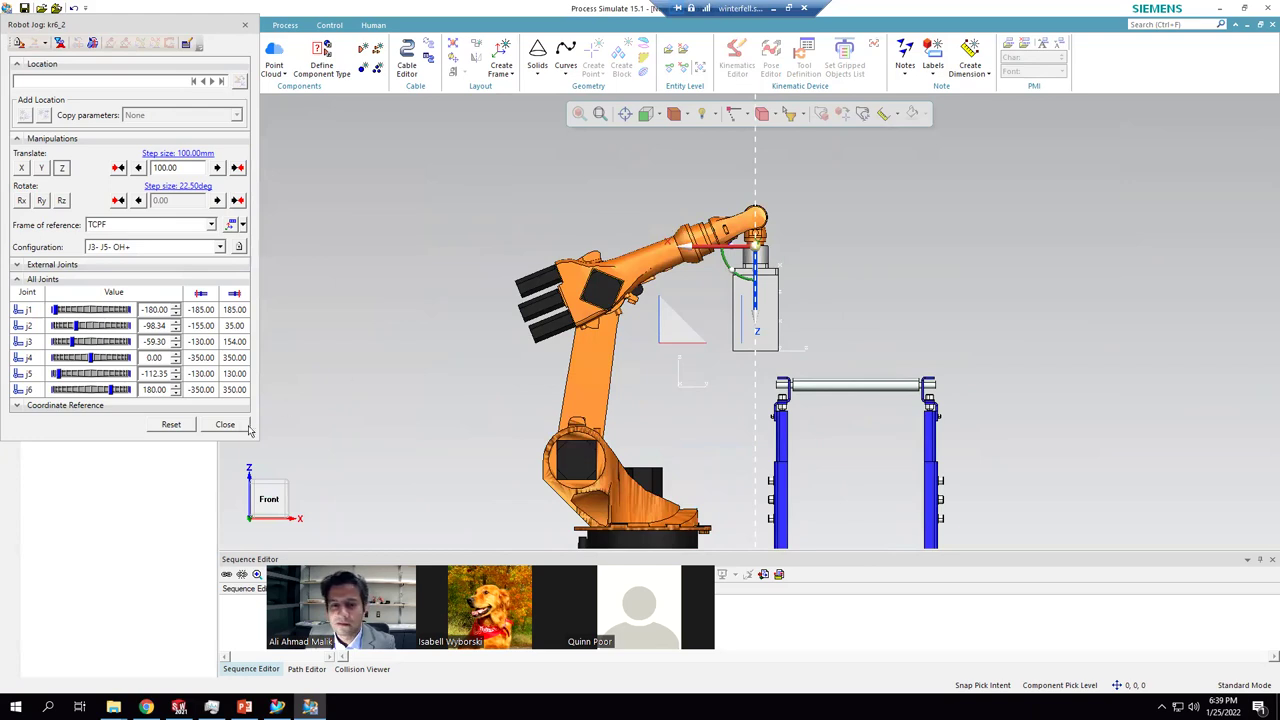
left_click(227, 424)
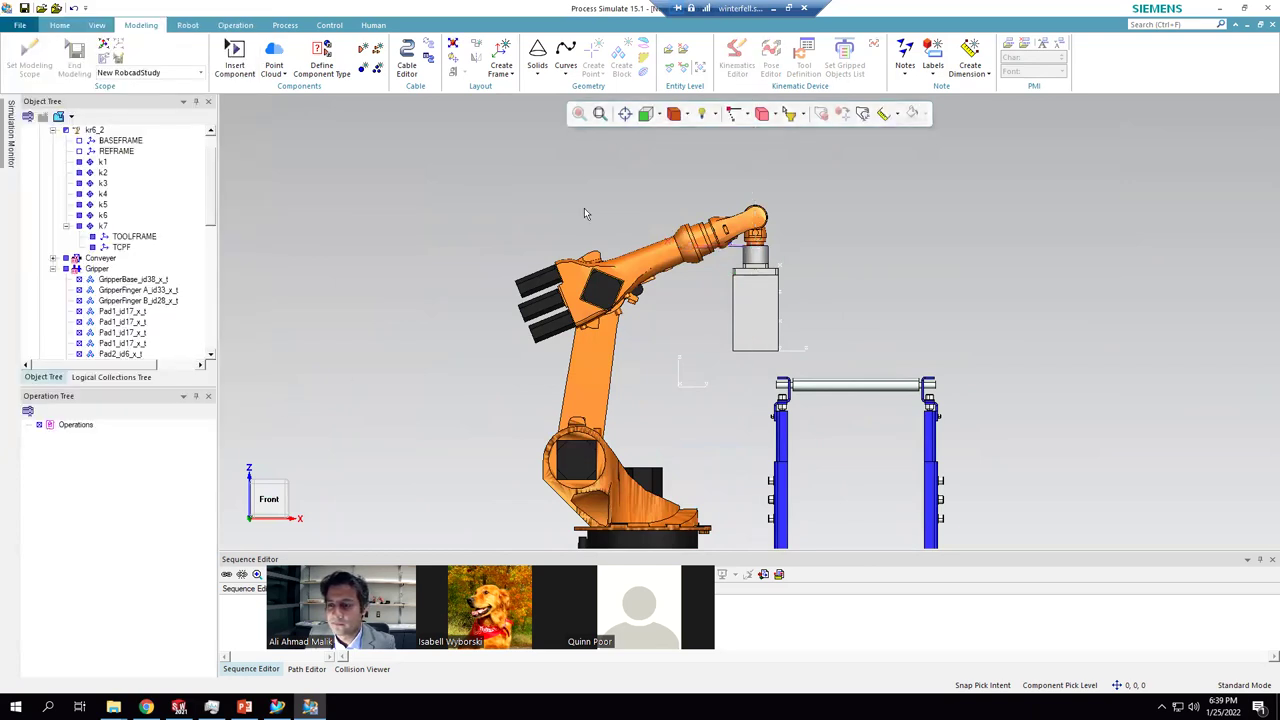
- Check the saved poses of robot kr6_2 by sending it to HOME and to pos1 in the Pose Editor
left_click(657, 261)
left_click(770, 62)
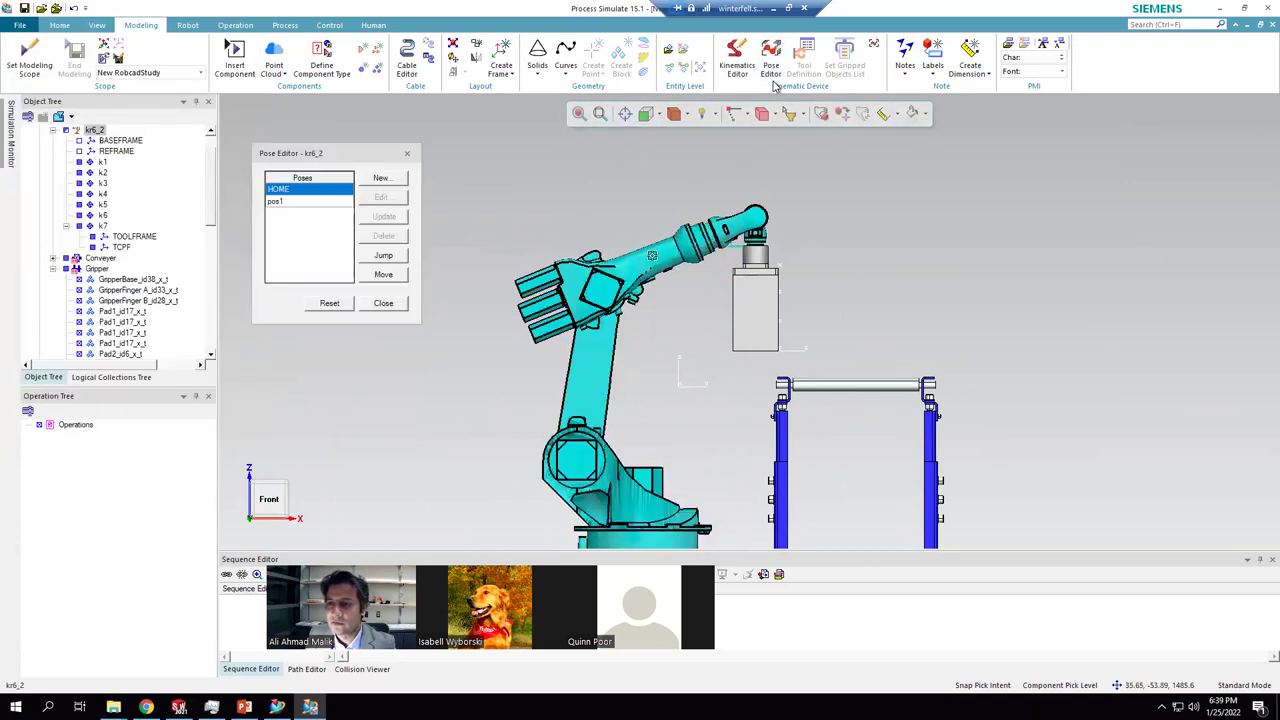
double_click(280, 190)
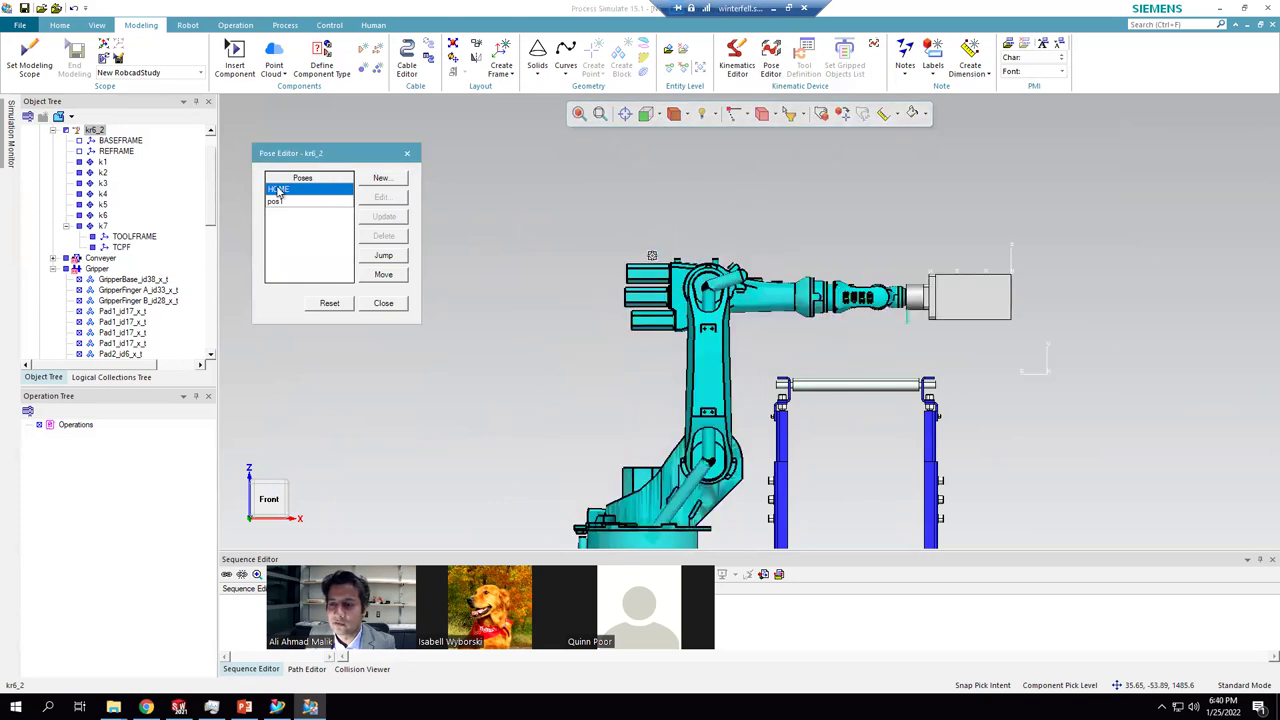
double_click(277, 203)
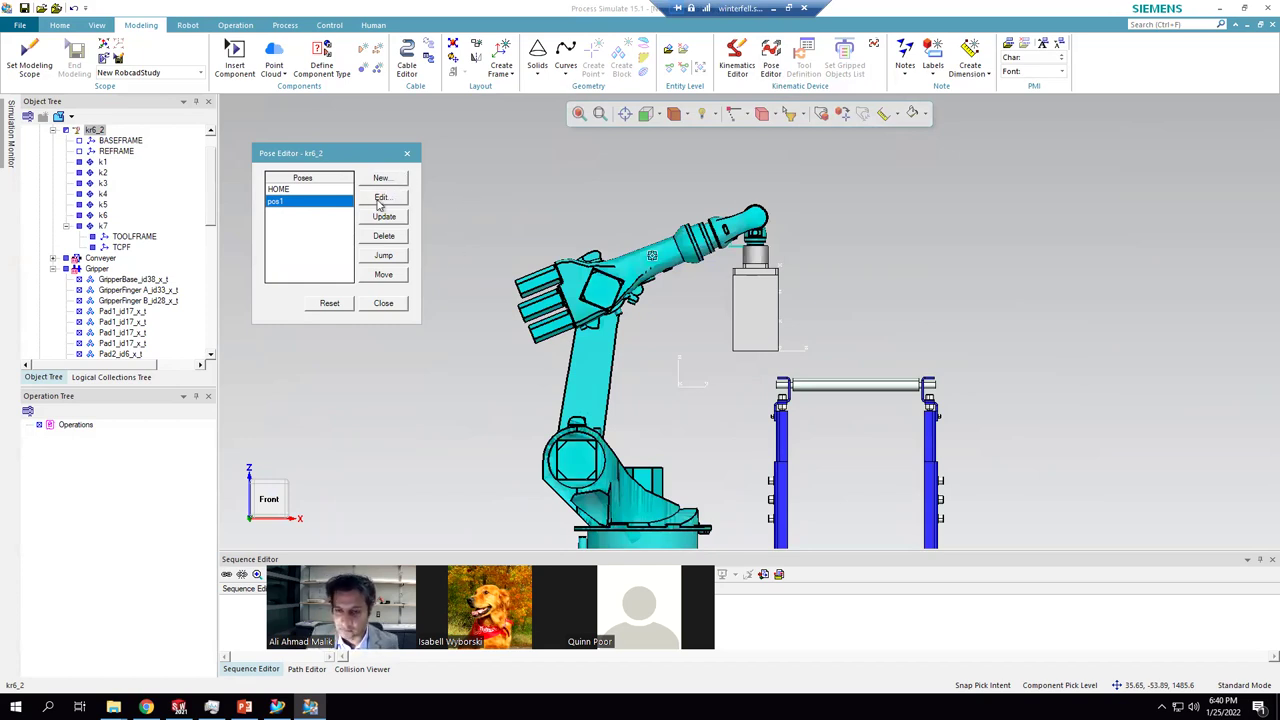
left_click(383, 303)
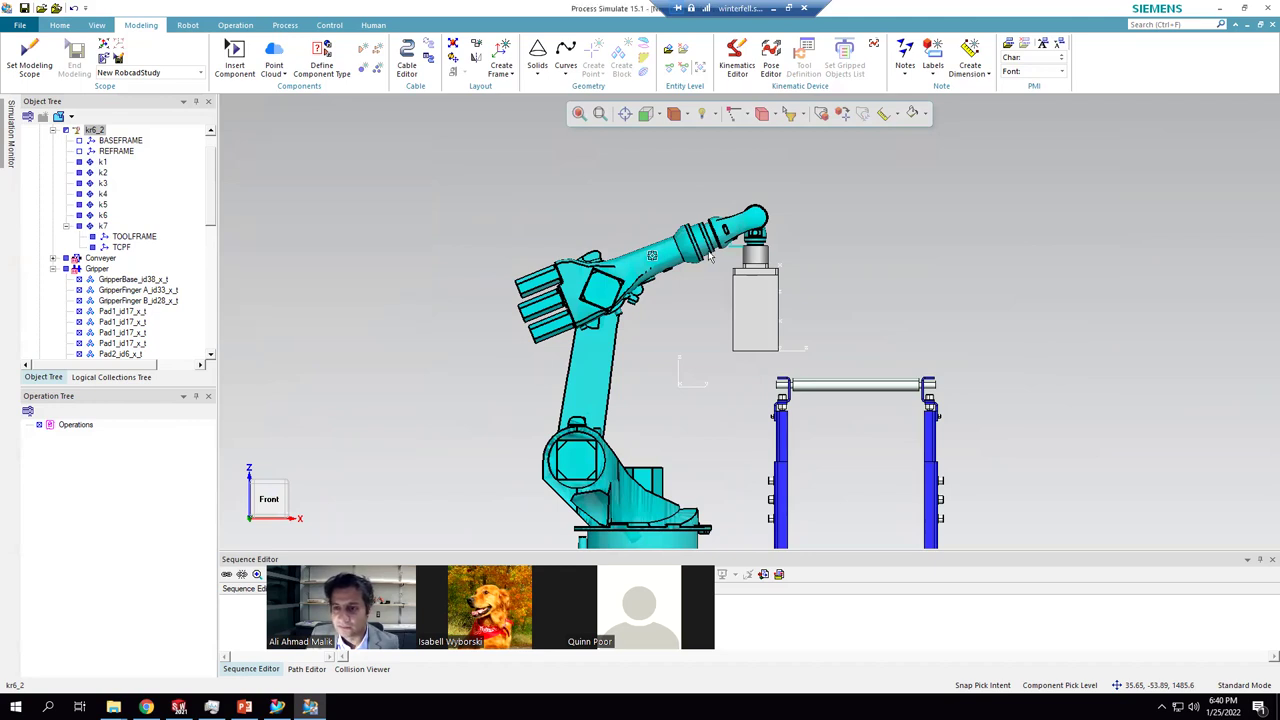
- Open the Pose Editor for the gripper and inspect its HOME pose
middle_click_drag(726, 270, 873, 300)
scroll(640, 261, "up", 6)
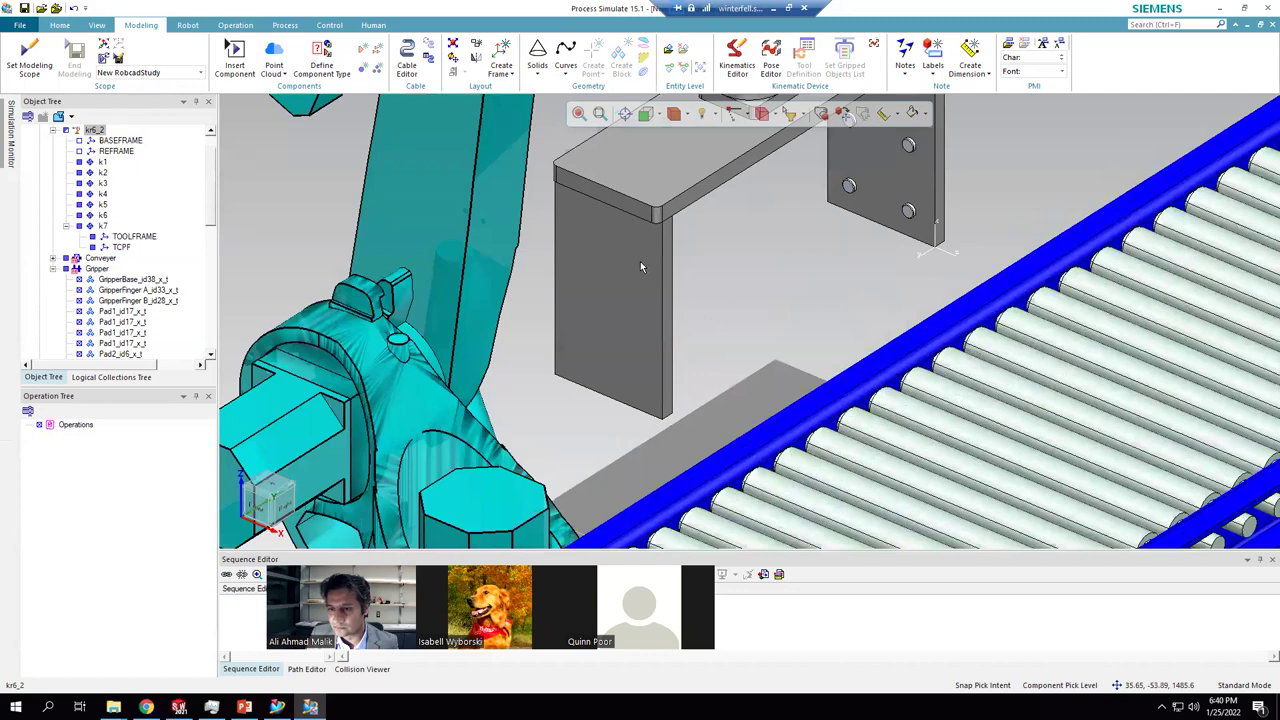
left_click(631, 262)
left_click(770, 62)
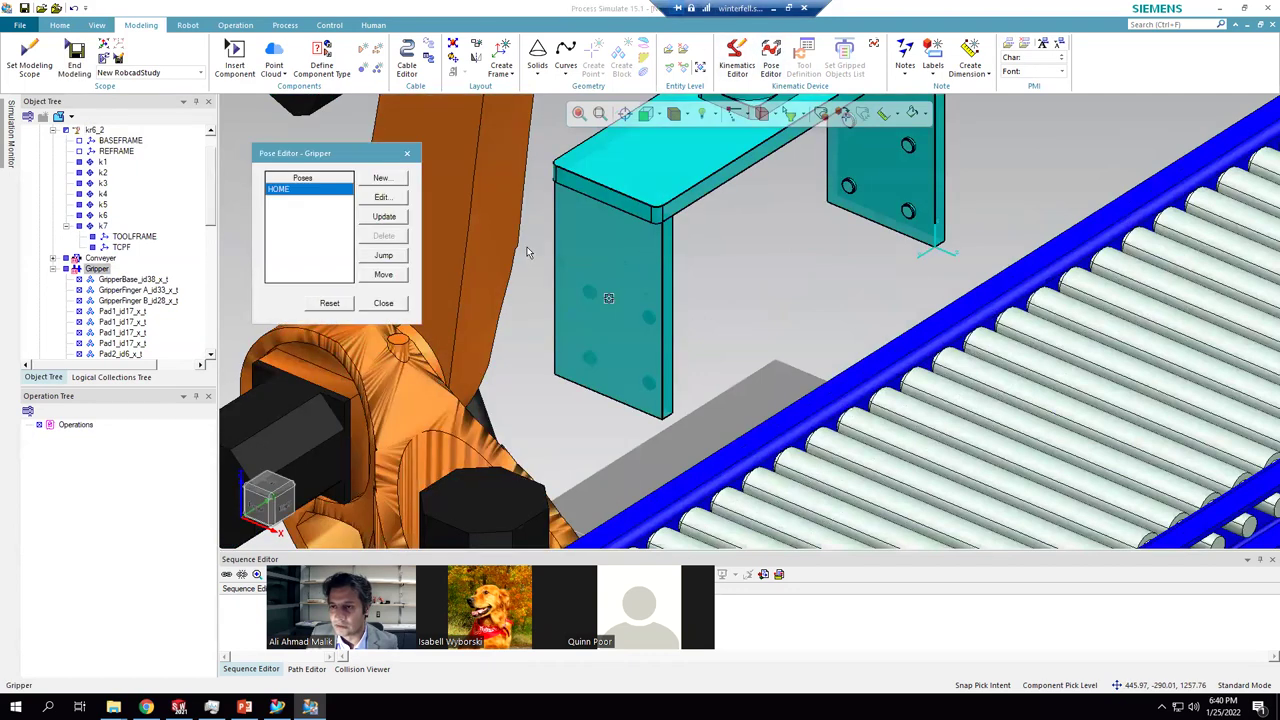
left_click(382, 197)
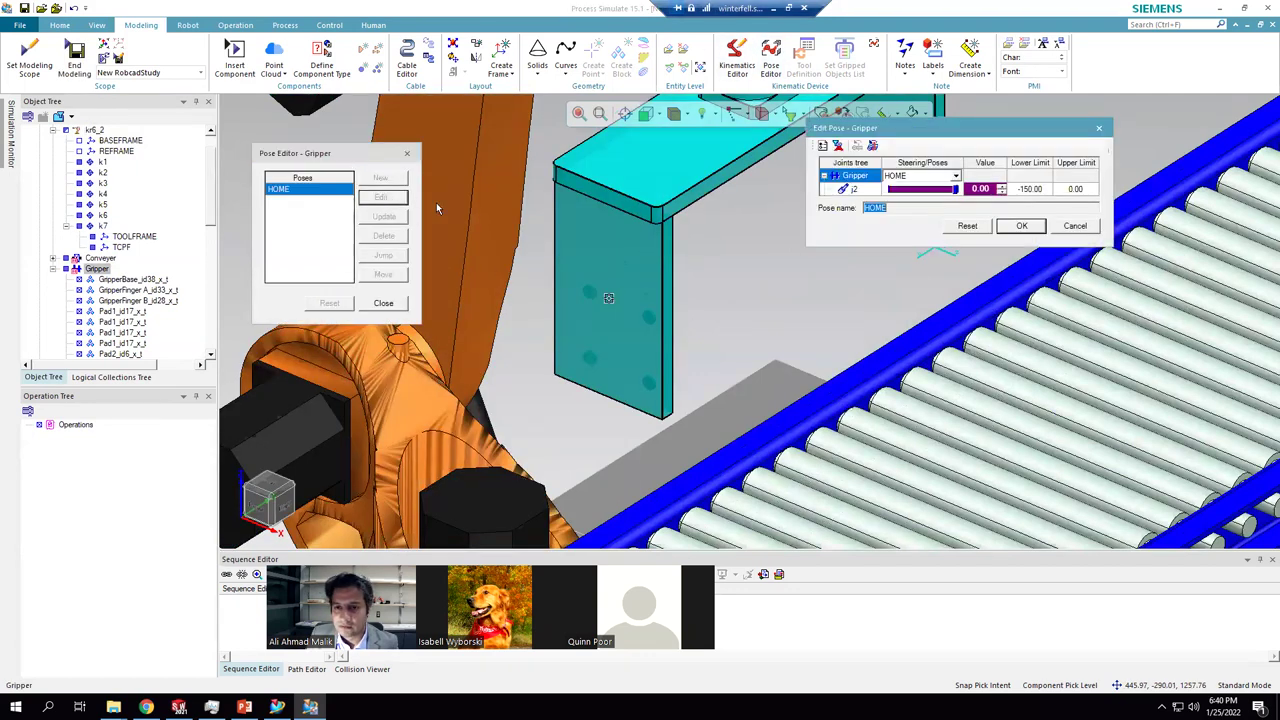
left_click(1048, 222)
- Create gripper pose pos1 with joint j2 set to -80
left_click(382, 177)
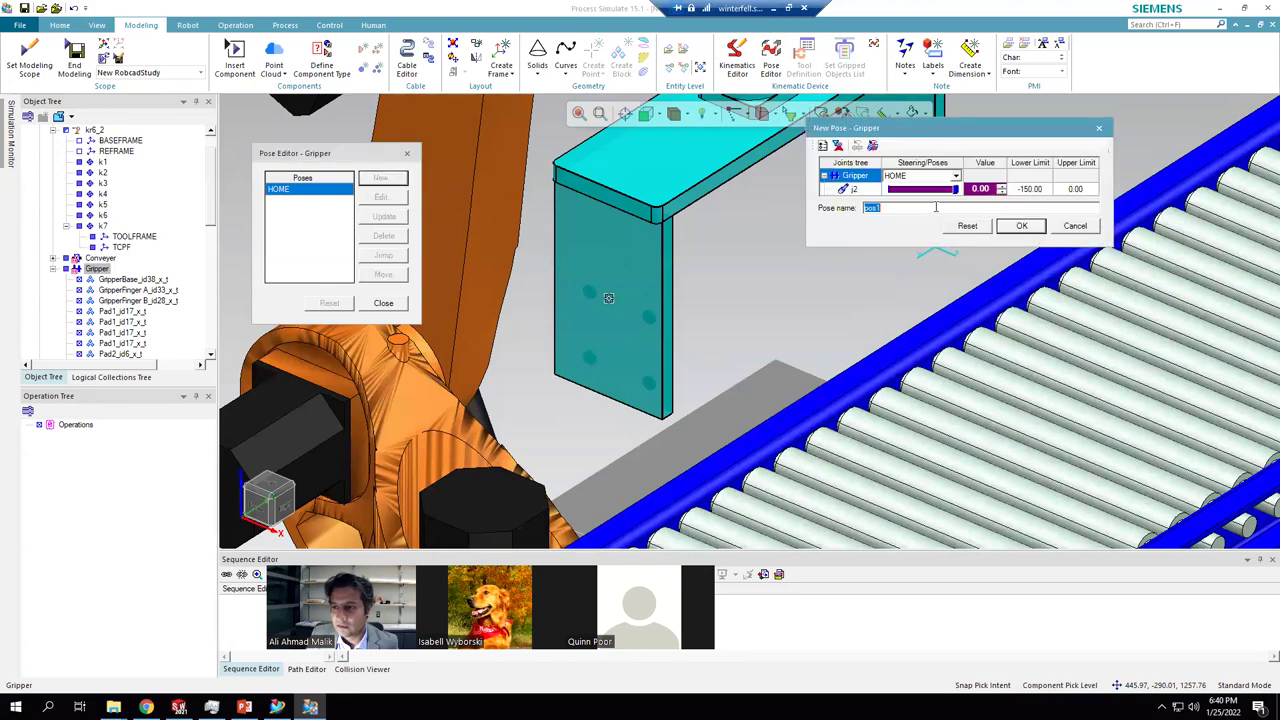
left_click_drag(956, 190, 905, 188)
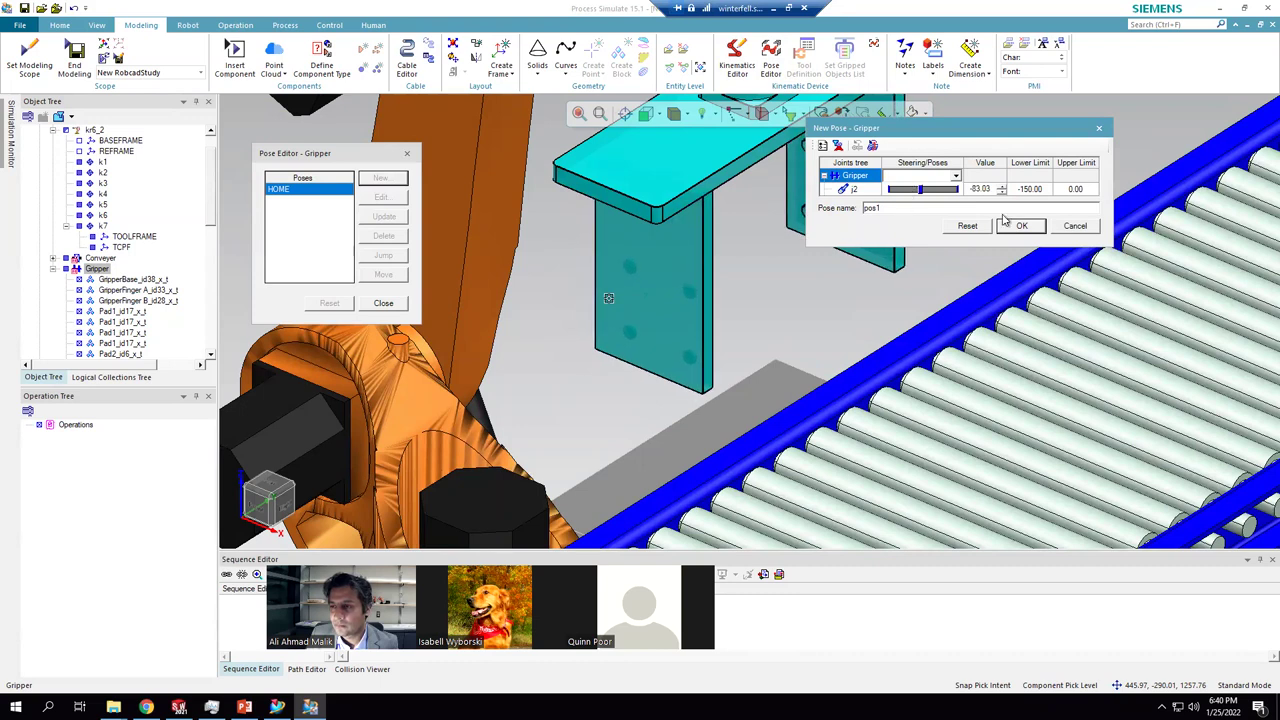
double_click(980, 189)
type("-80")
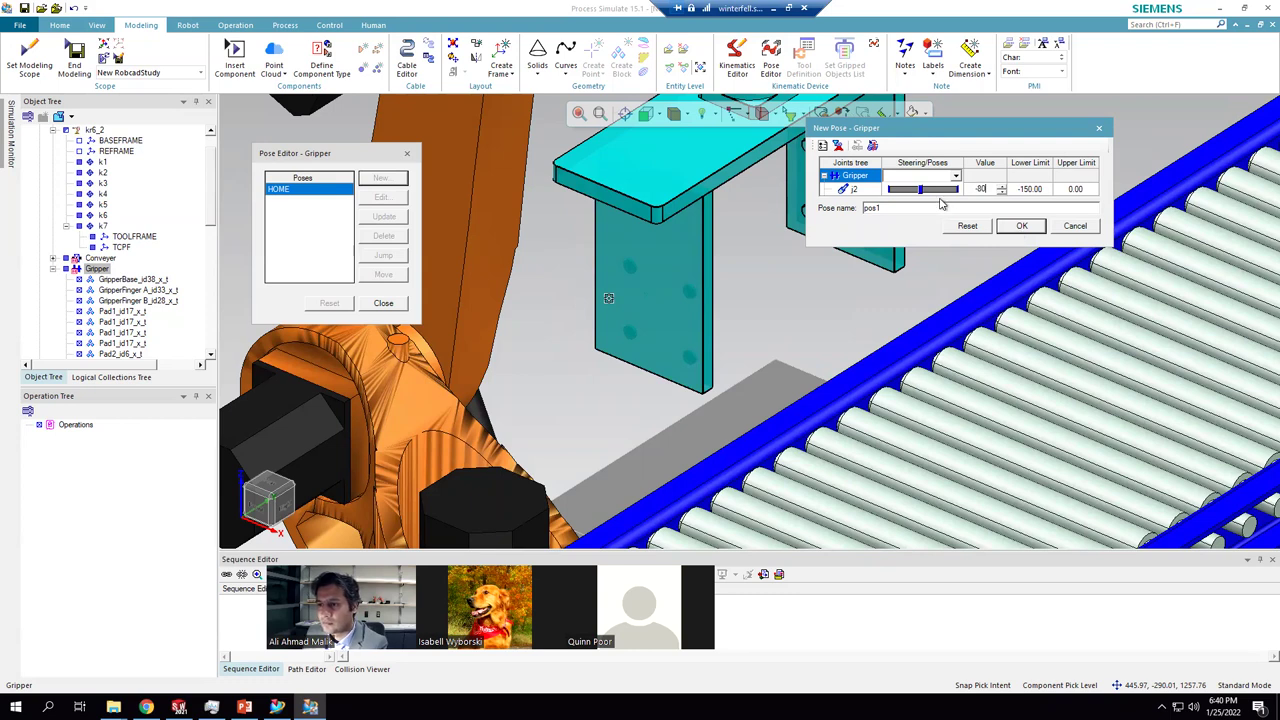
left_click(1018, 229)
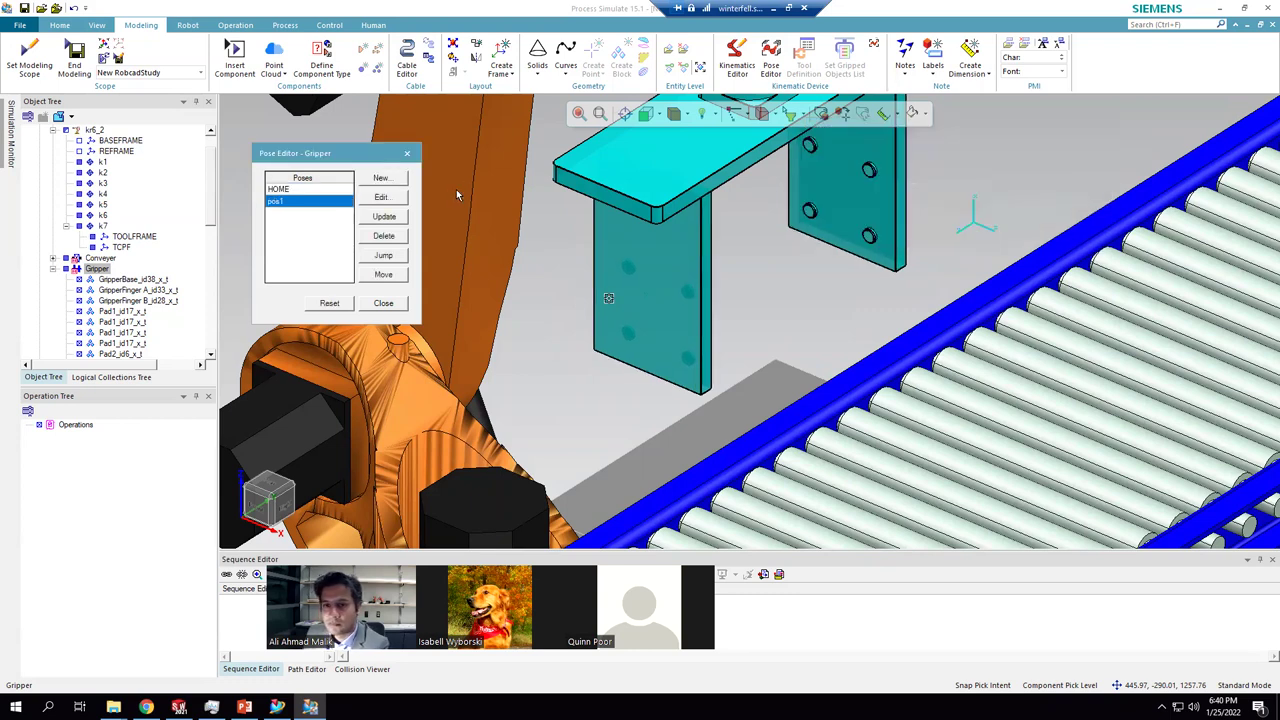
- Create gripper pose pos2 with joint j2 at its lower limit of -150, and close the Pose Editor
left_click(392, 178)
left_click_drag(920, 188, 877, 188)
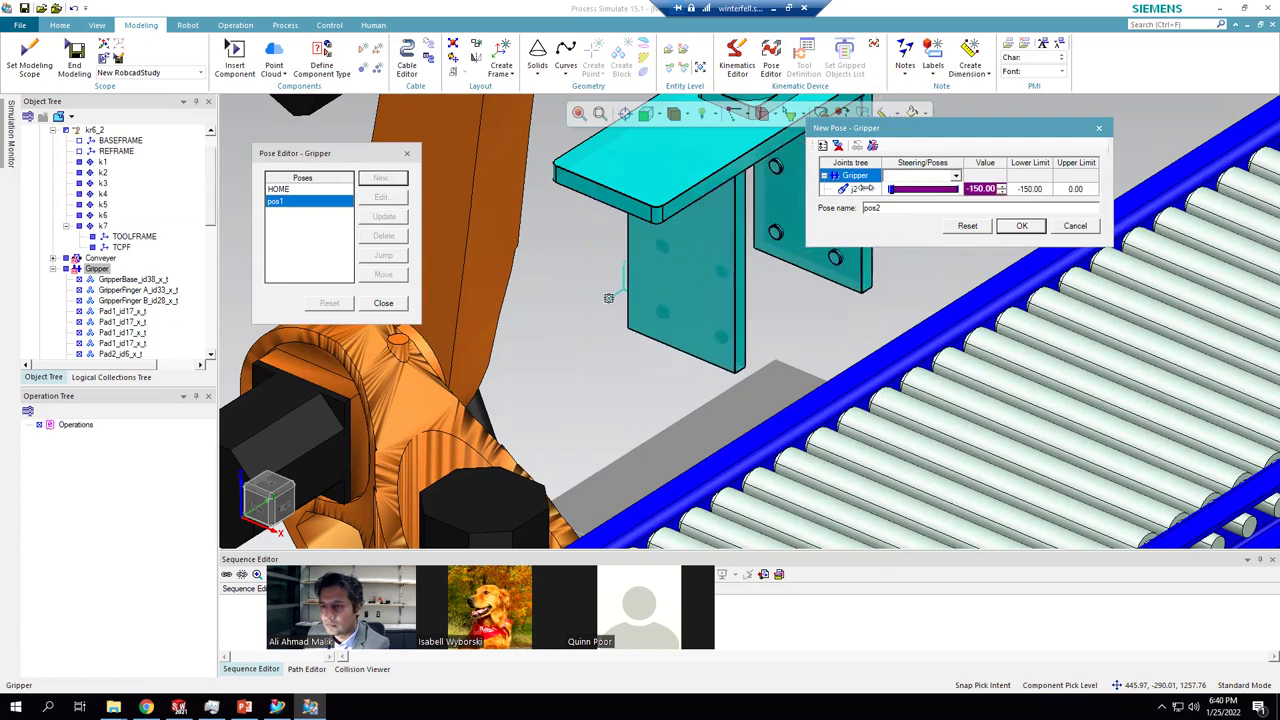
left_click(1020, 226)
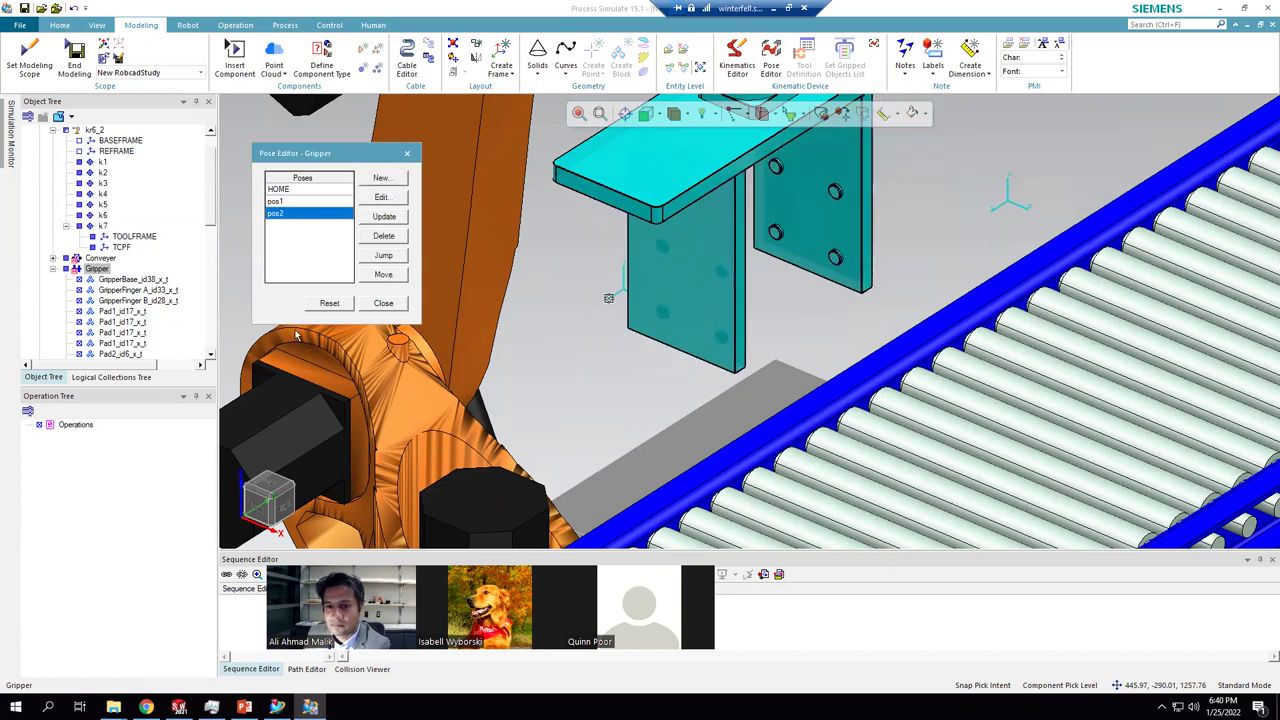
left_click(381, 303)
scroll(538, 358, "down", 5)
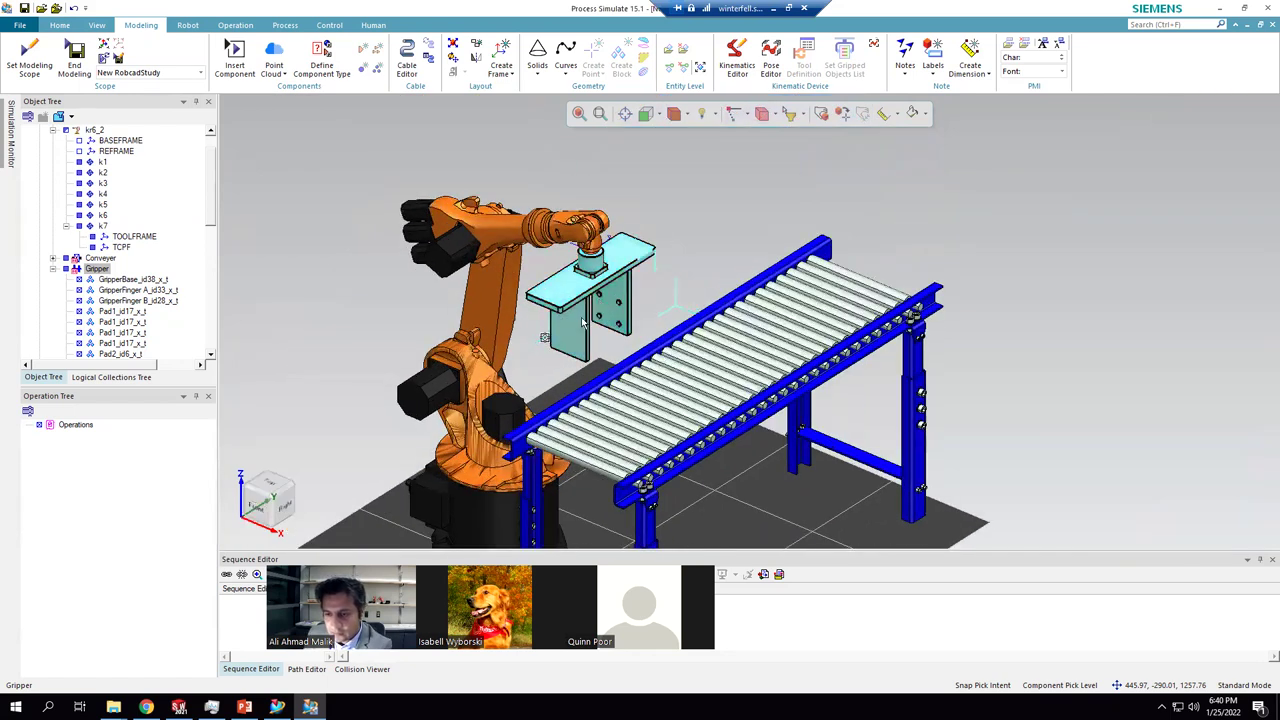
middle_click_drag(714, 279, 957, 286)
left_click(960, 285)
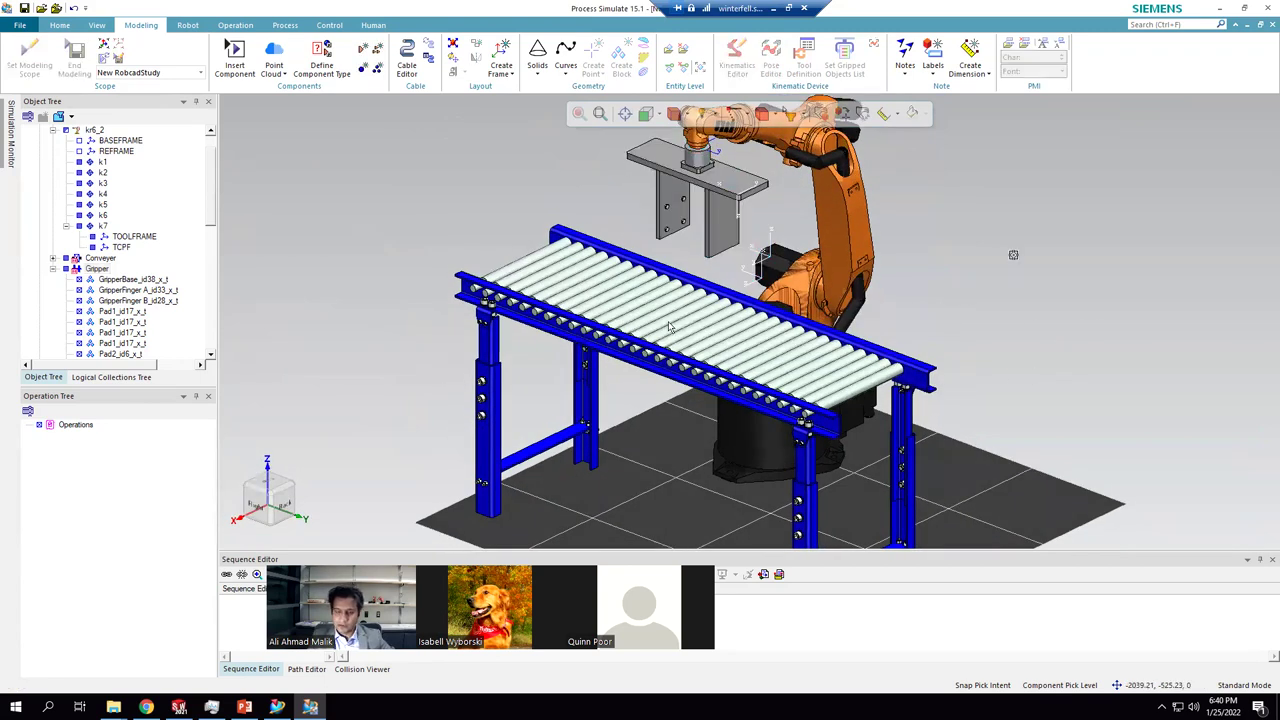
scroll(585, 341, "down", 2)
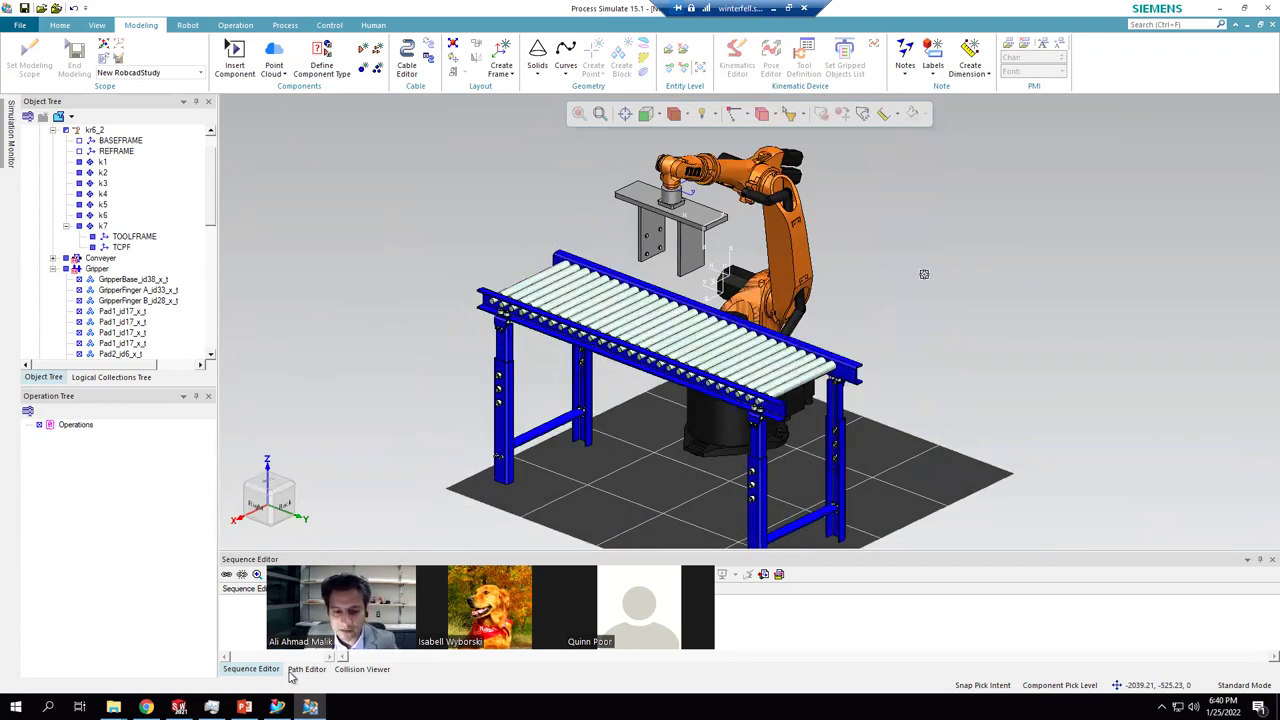
- Switch to NX, dismiss the JT export, and close the gripper assembly with its components without saving
left_click(180, 635)
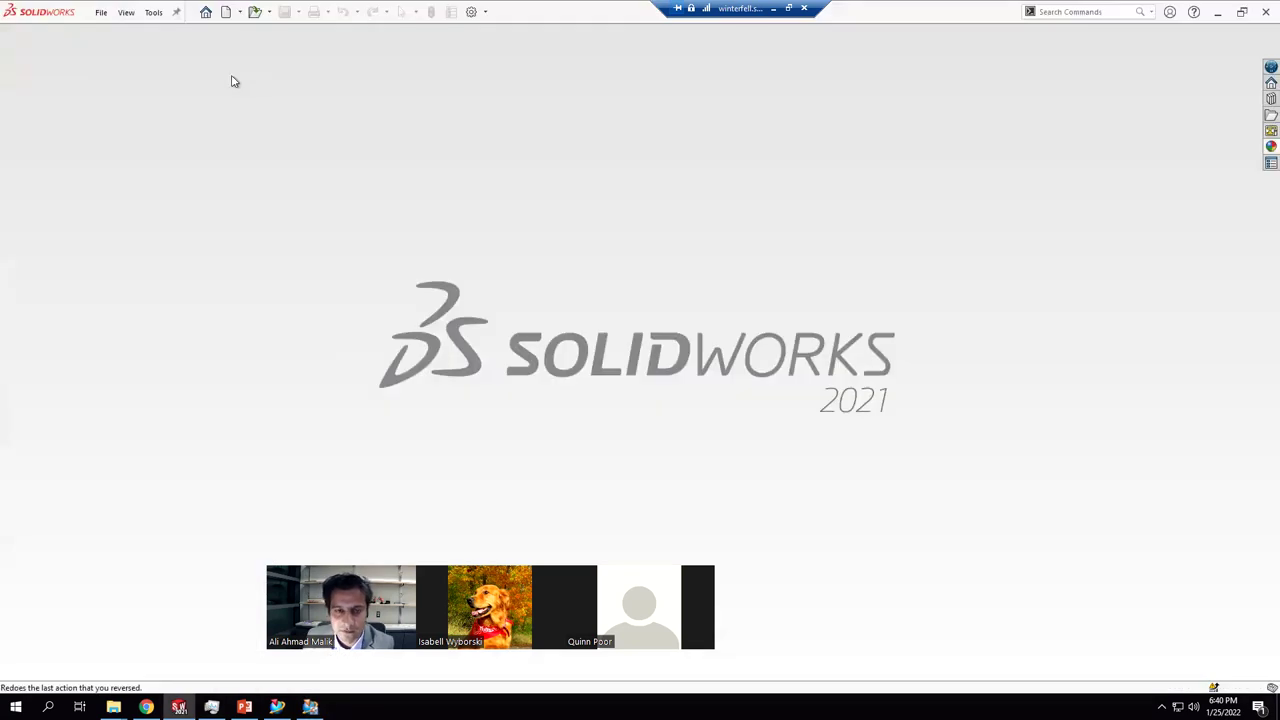
left_click(277, 707)
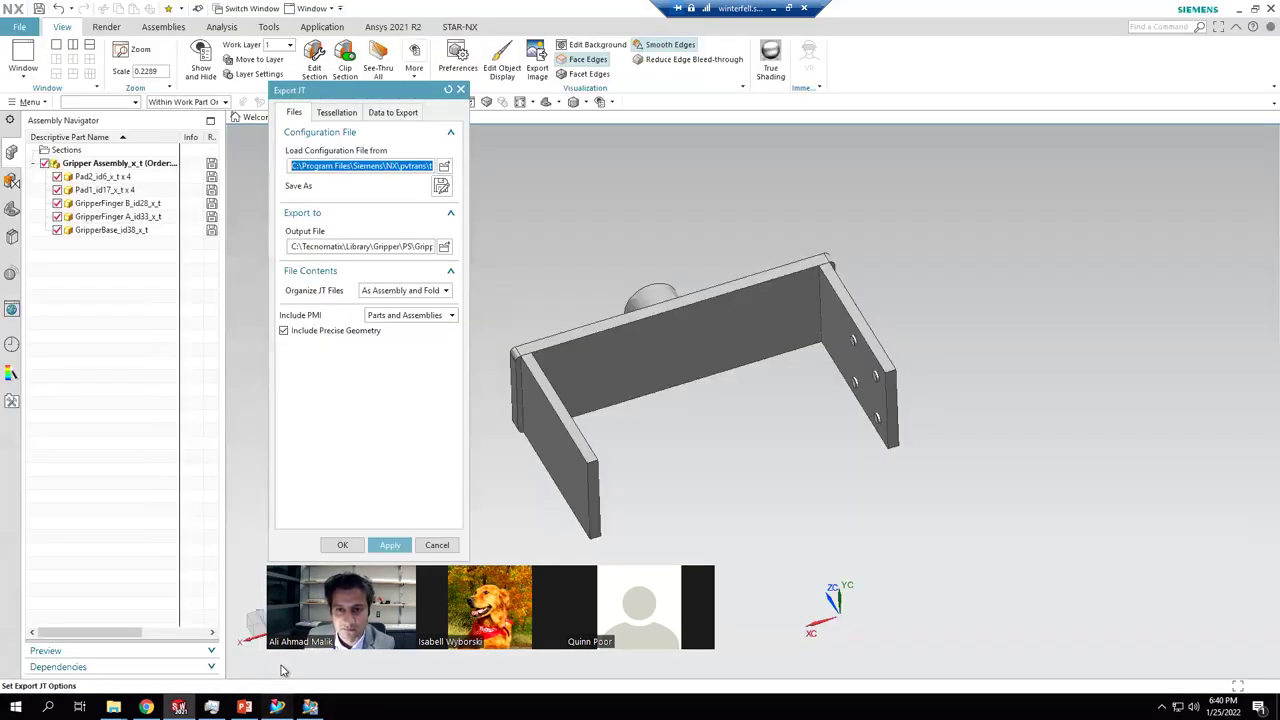
left_click(460, 89)
left_click(432, 117)
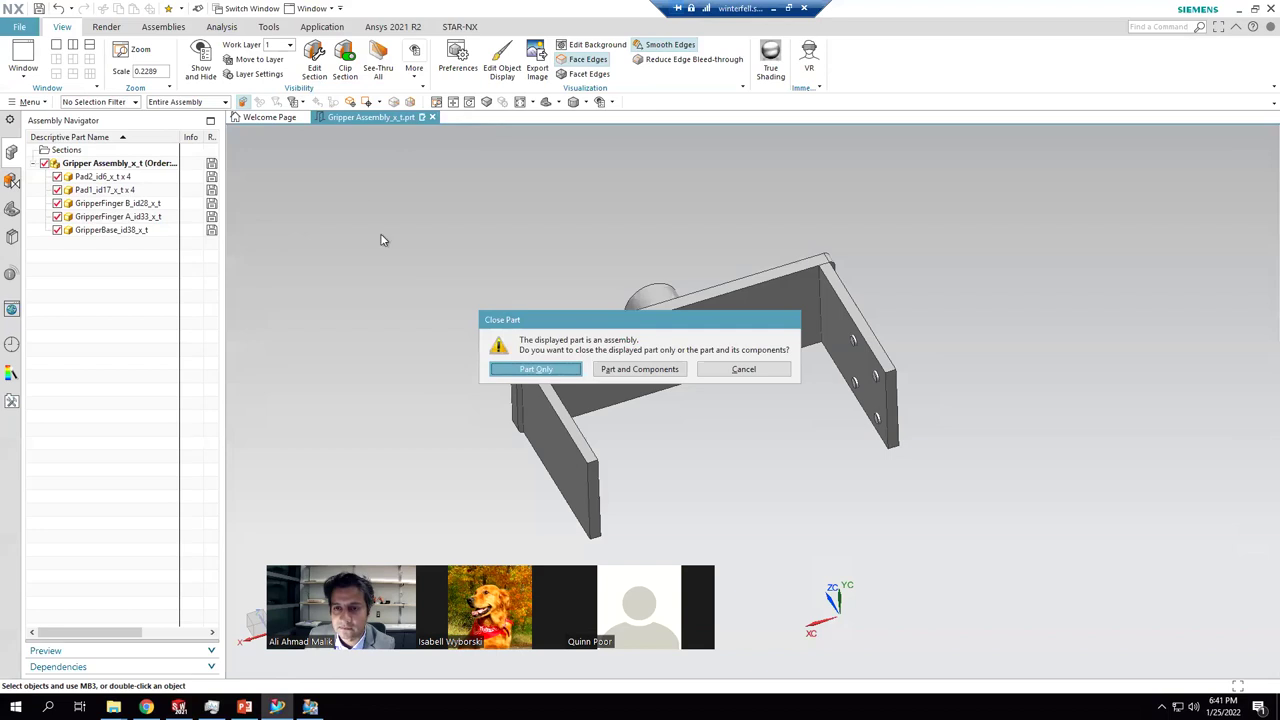
left_click(660, 376)
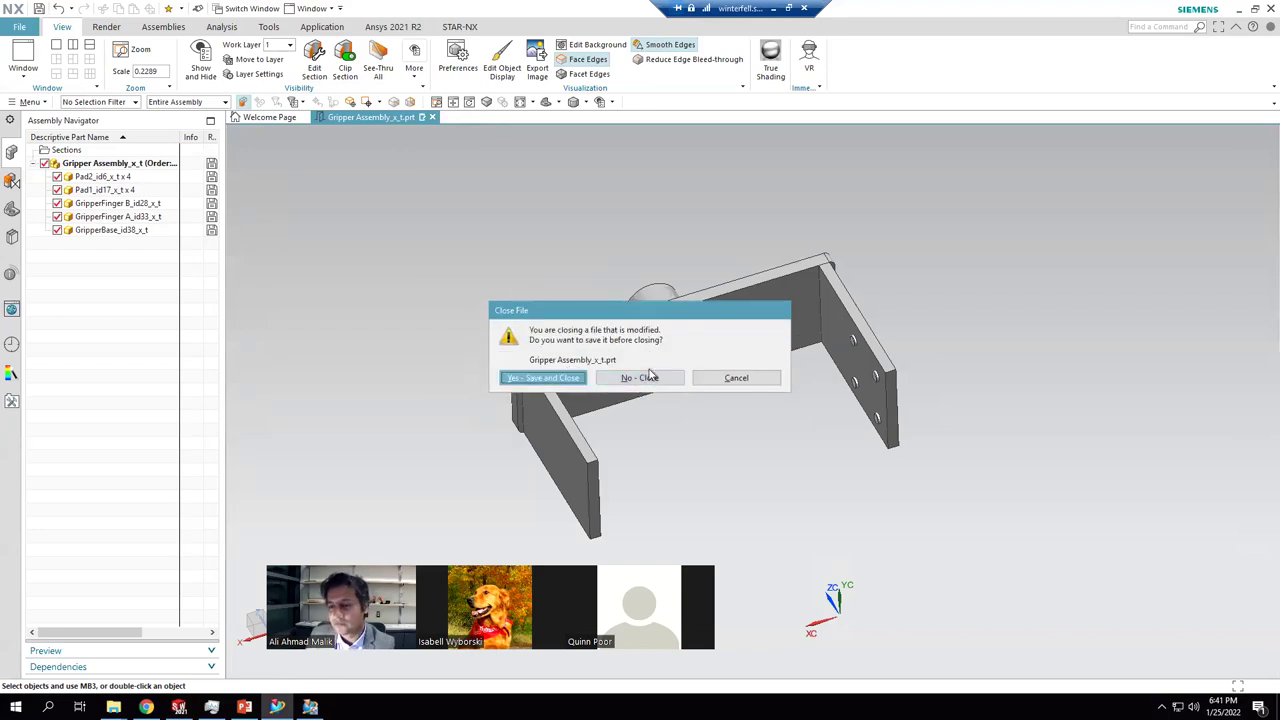
left_click(652, 378)
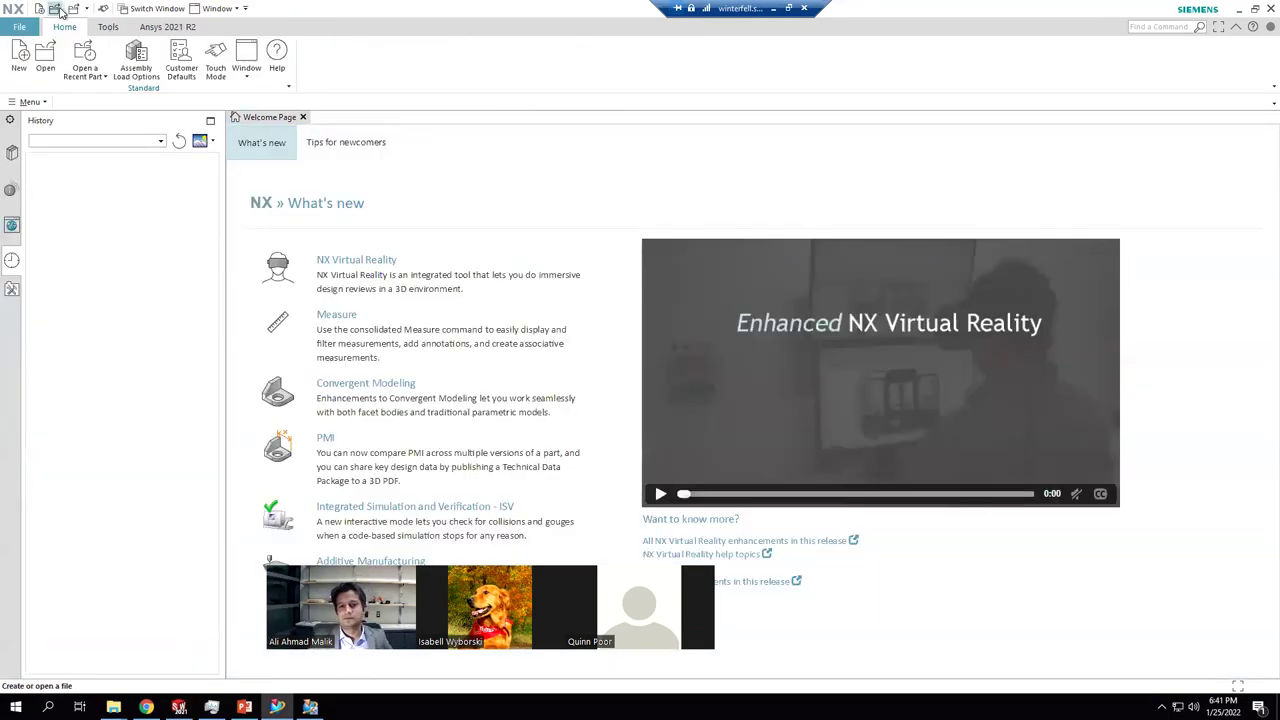
- Open the Box Parasolid file from the XT folder inside the library's Box folder
left_click(56, 8)
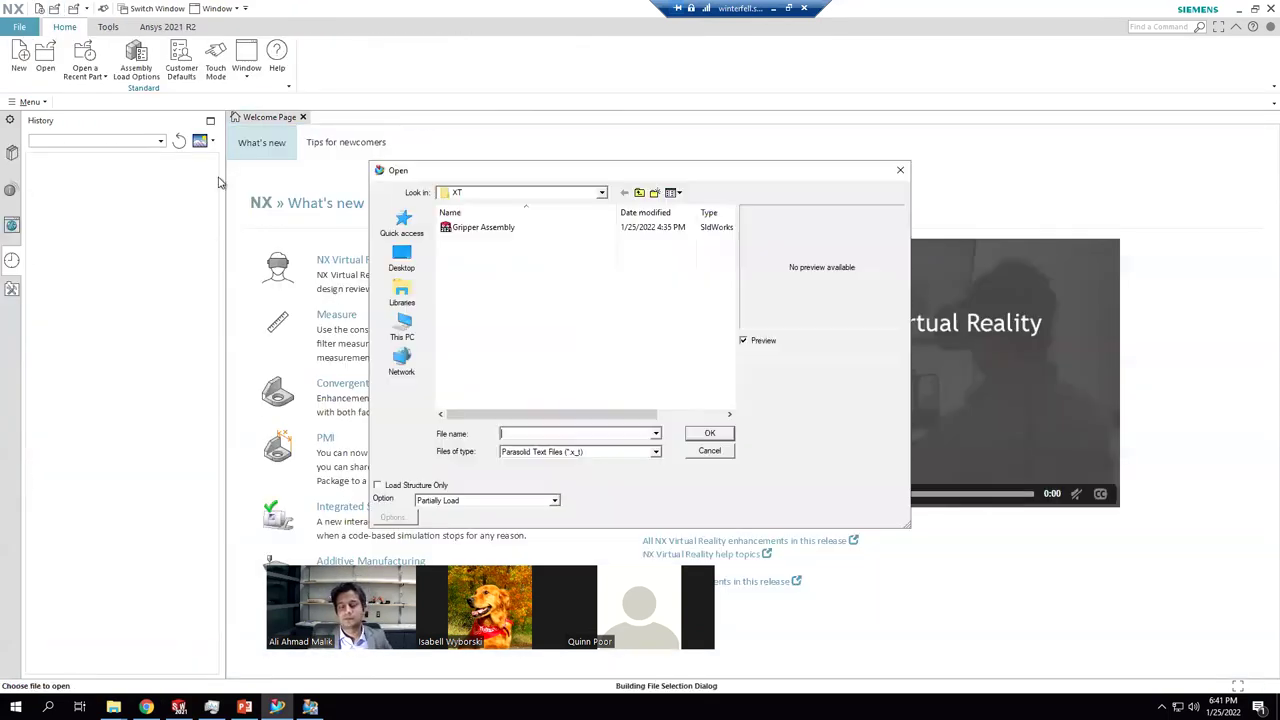
left_click(639, 193)
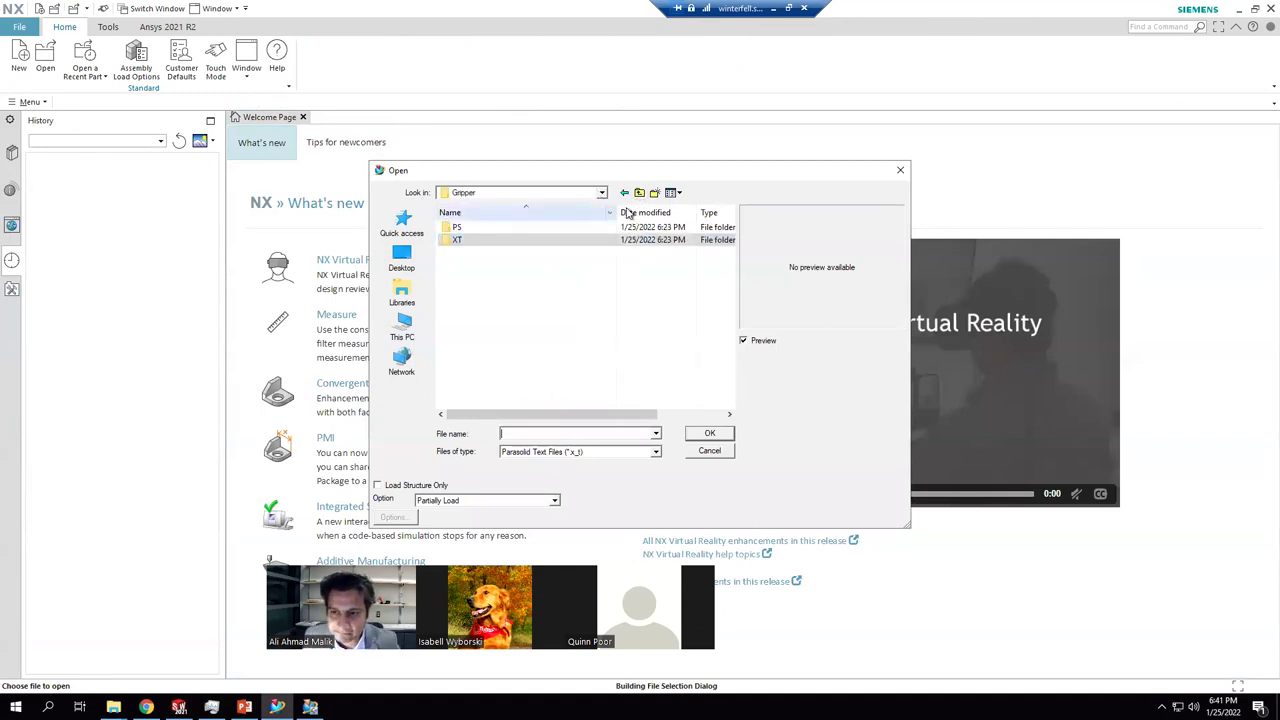
left_click(639, 193)
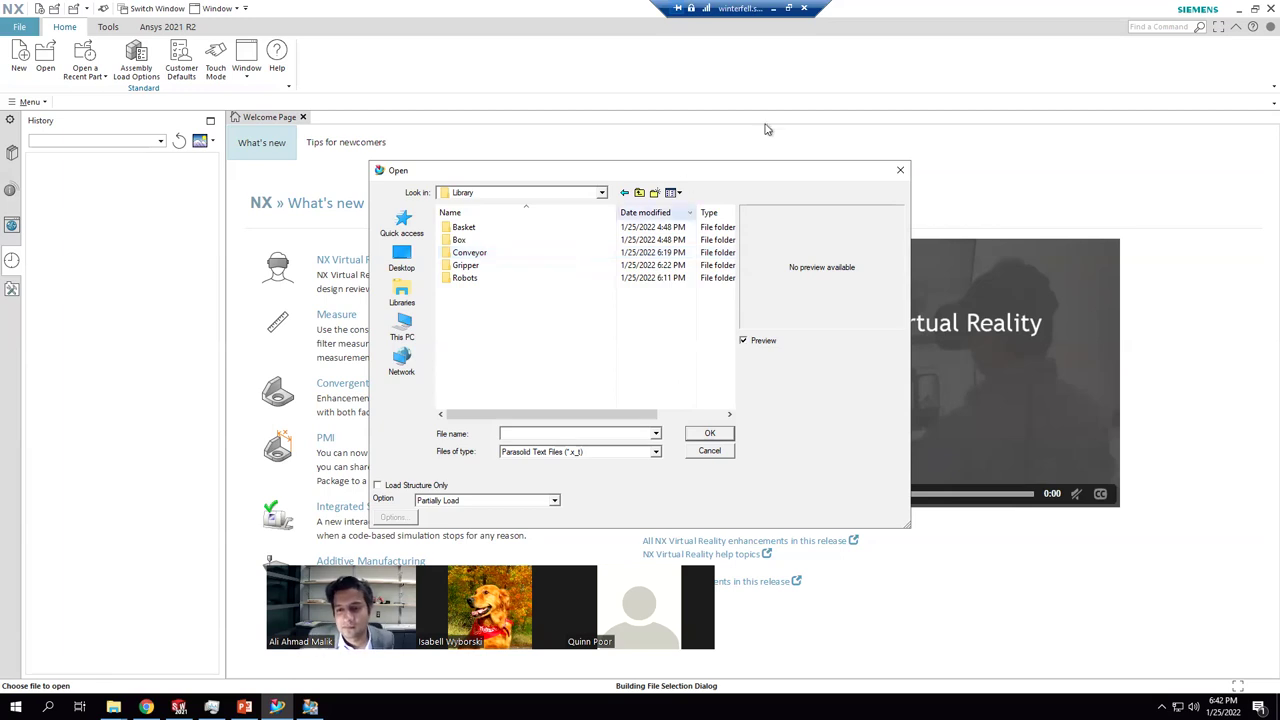
double_click(456, 241)
double_click(457, 242)
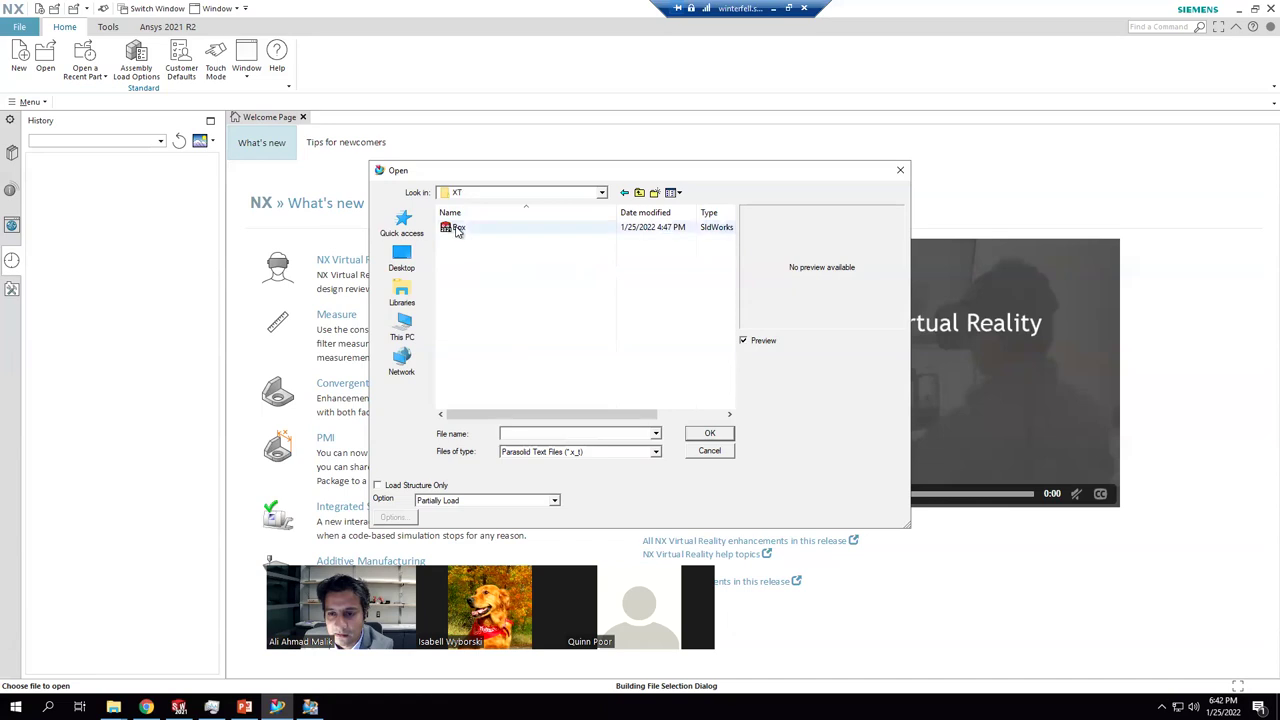
double_click(452, 228)
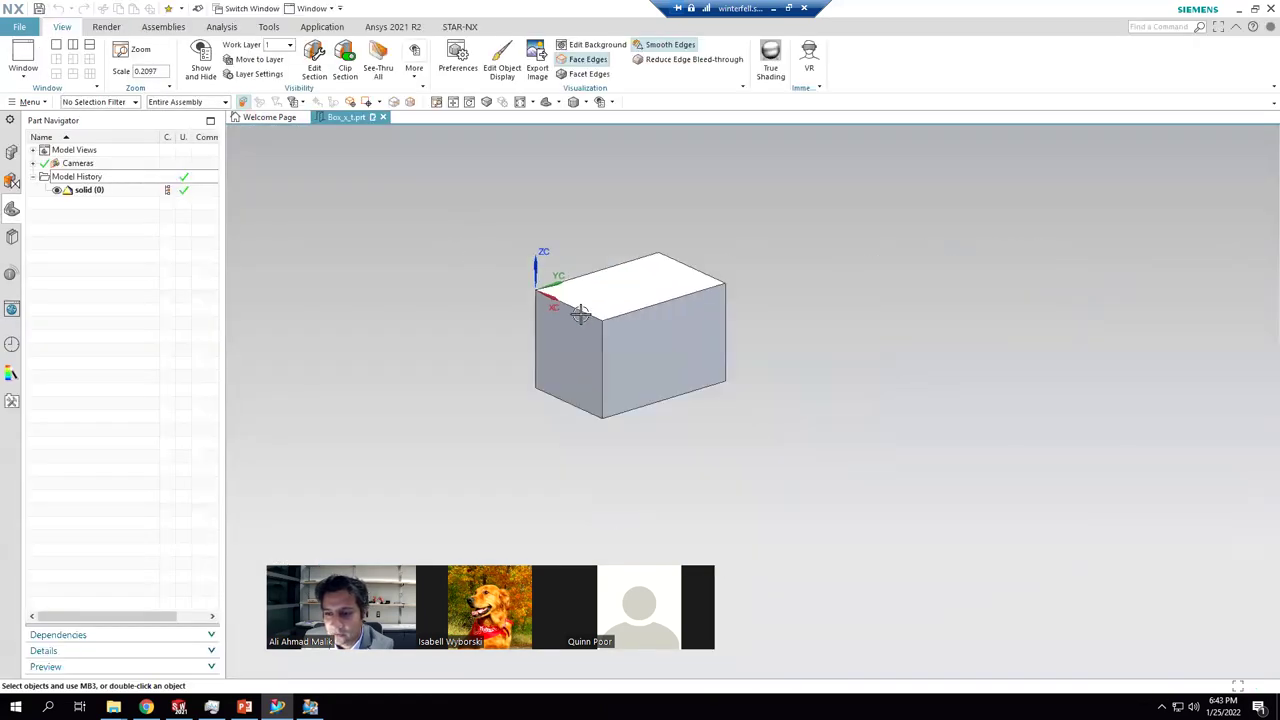
- Switch to Process Simulate and examine the mounted gripper and its components, checking the box model in NX as well
key("alt+Tab")
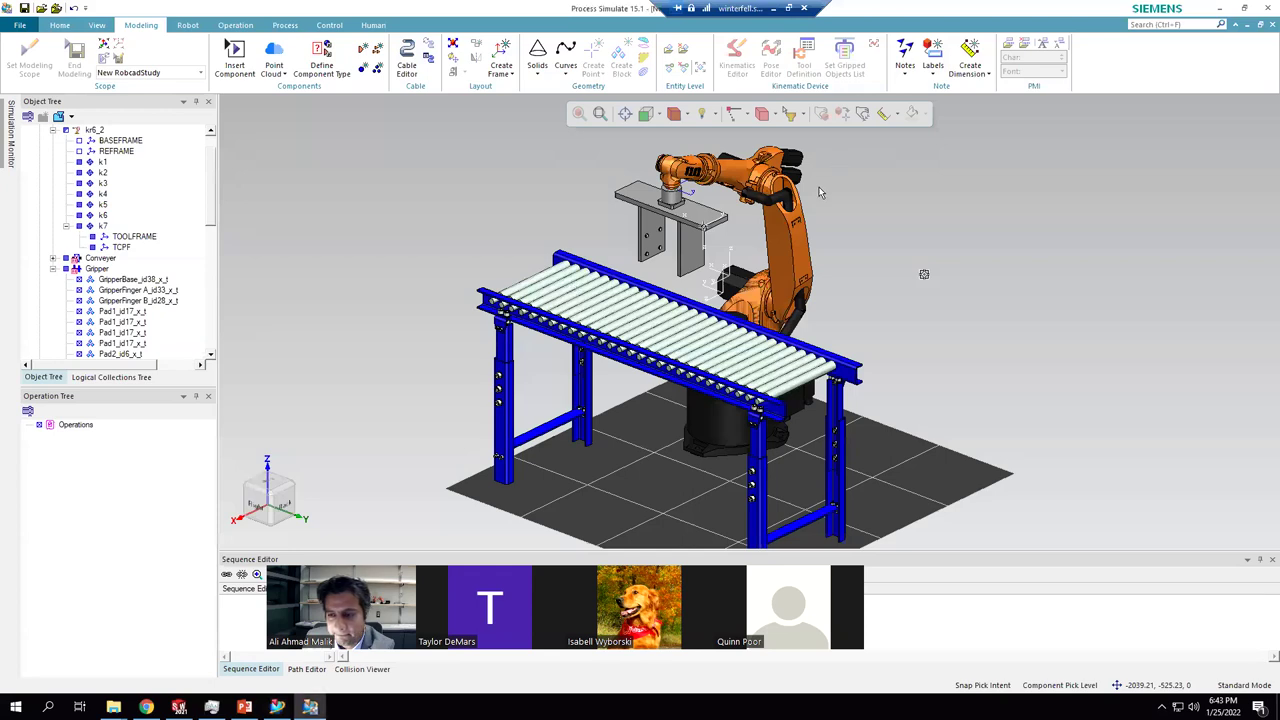
scroll(771, 205, "up", 2)
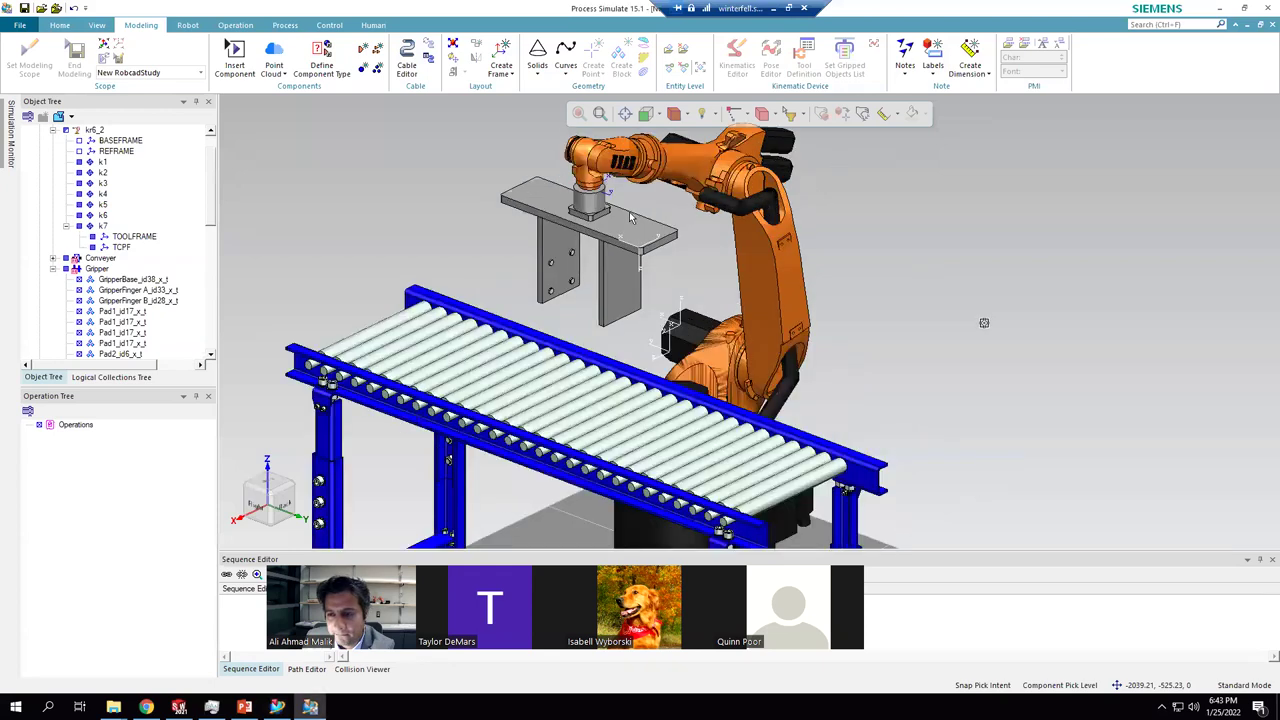
left_click(545, 236)
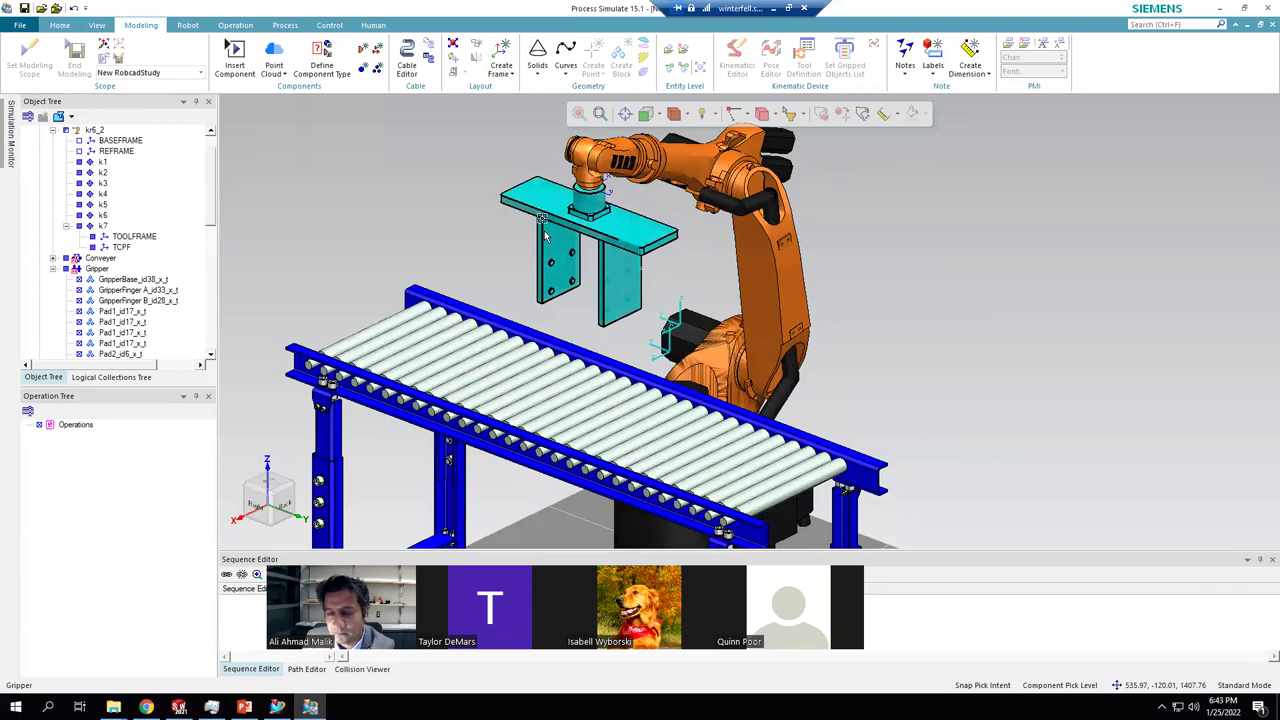
left_click(408, 215)
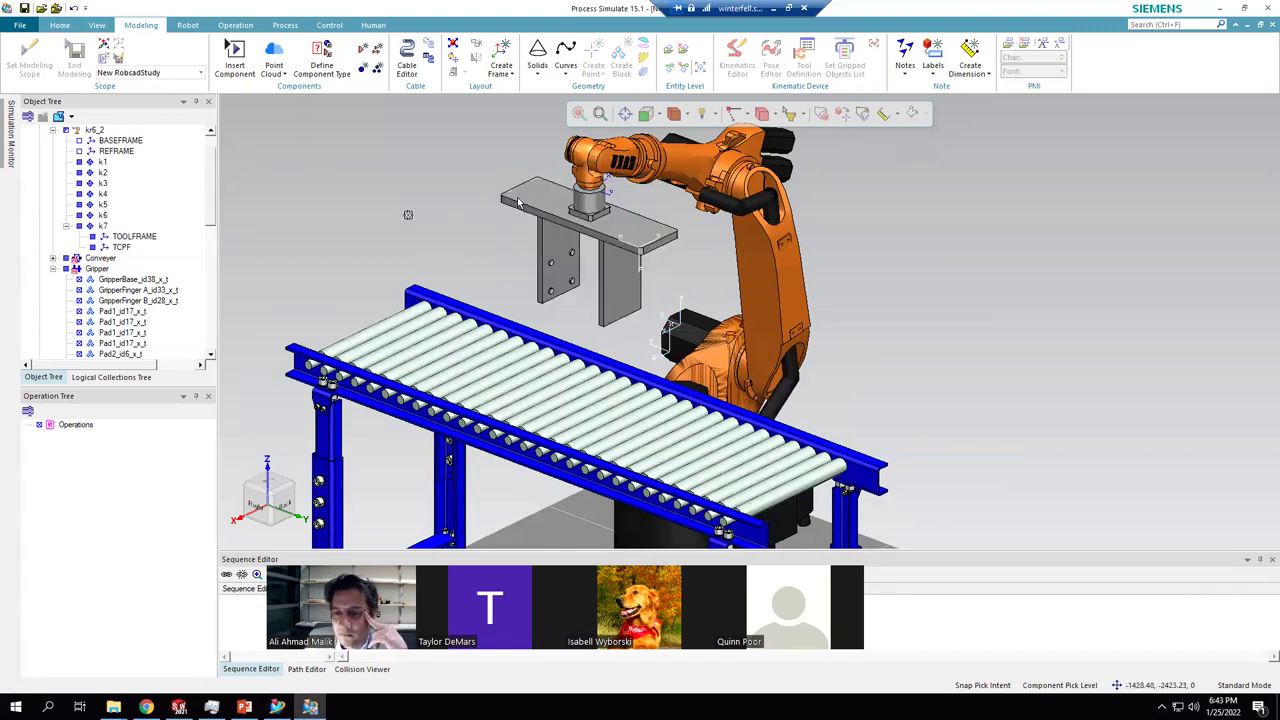
scroll(576, 182, "up", 4)
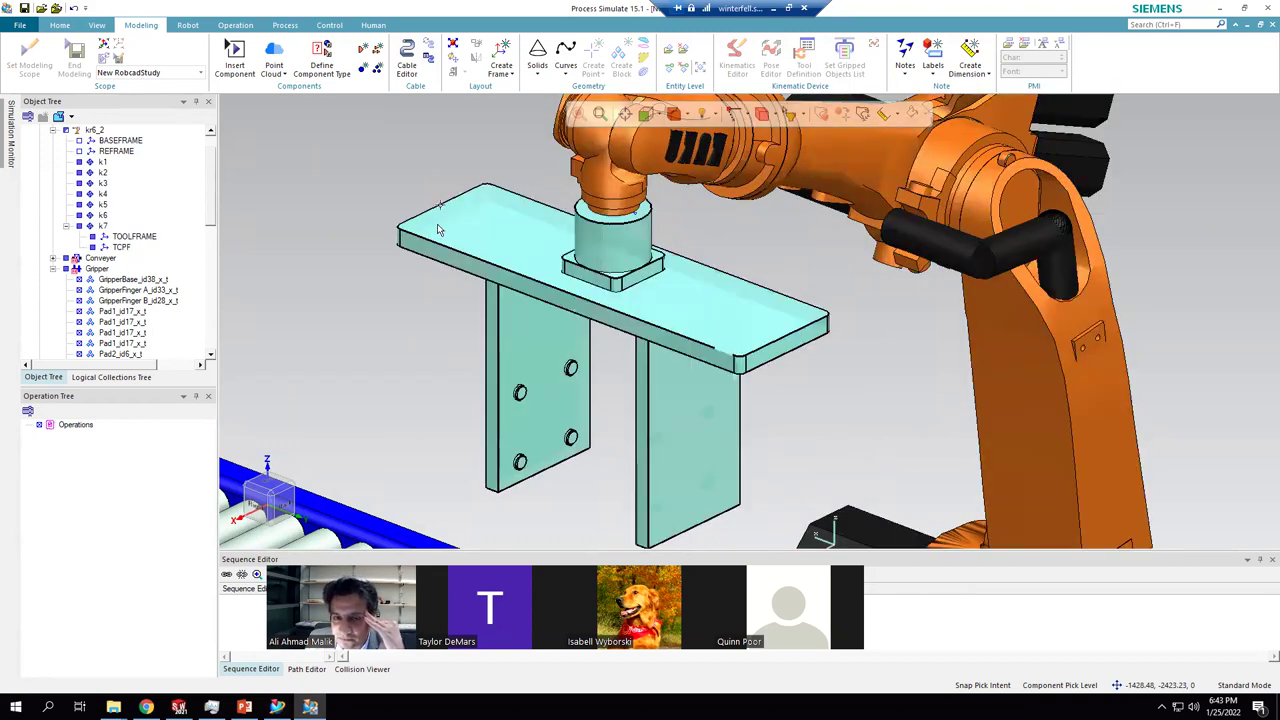
scroll(440, 227, "down", 2)
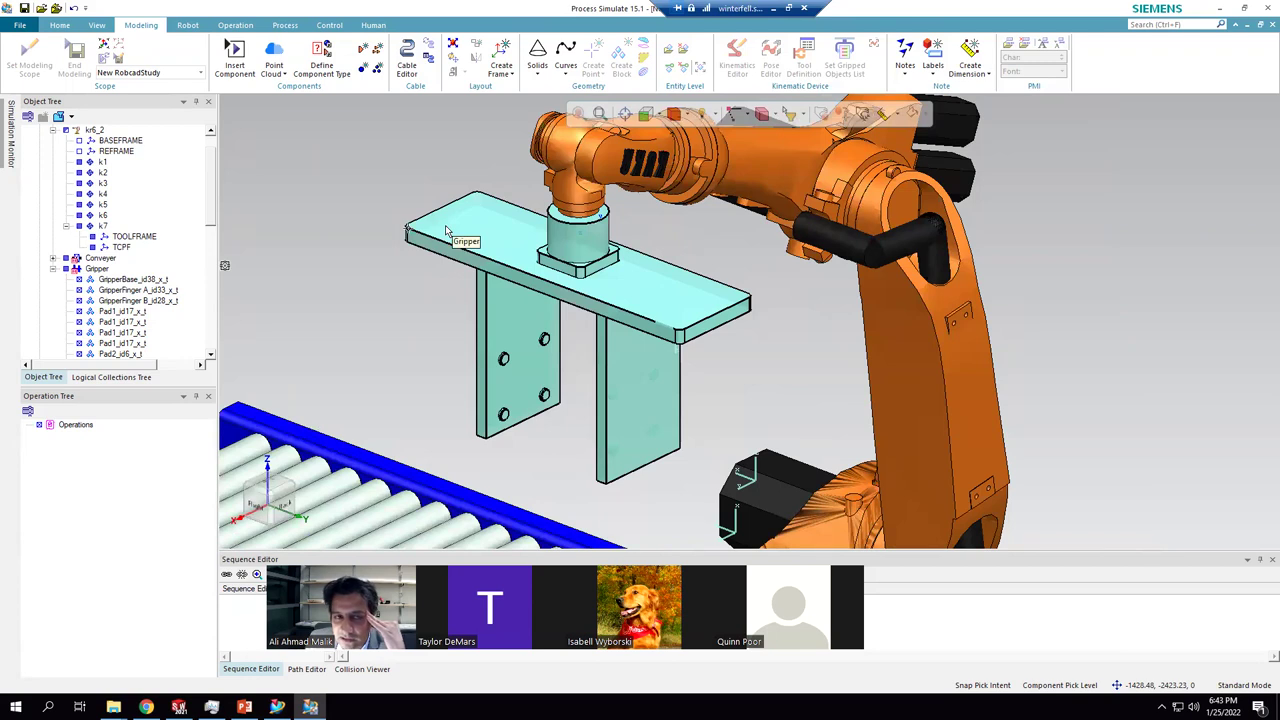
left_click(143, 289)
scroll(127, 311, "down", 1)
scroll(127, 305, "down", 4)
scroll(130, 297, "up", 2)
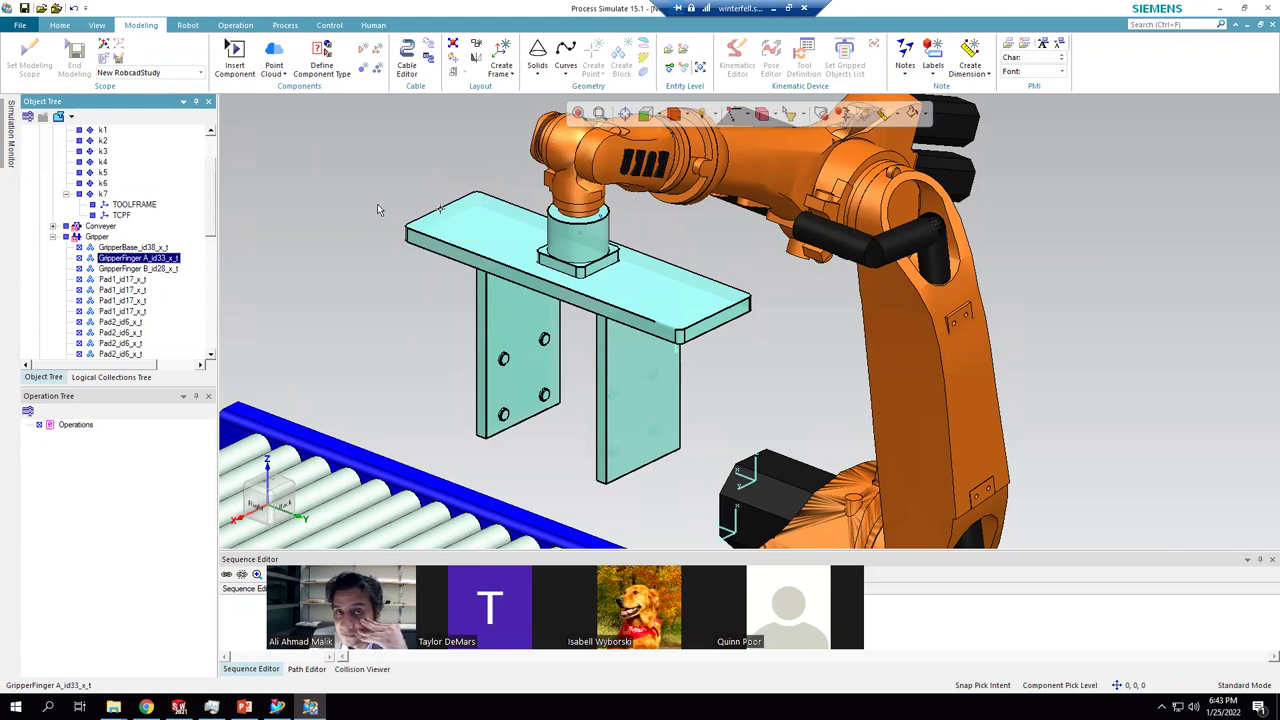
left_click(390, 346)
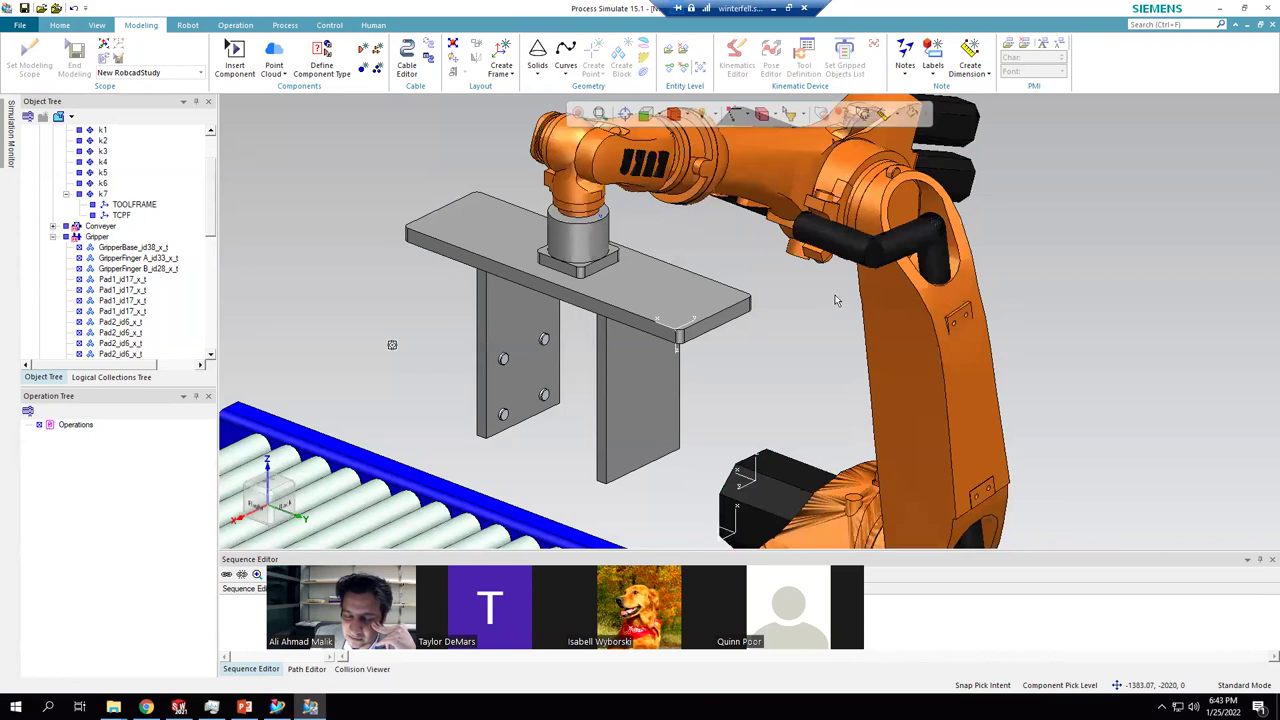
scroll(840, 302, "down", 2)
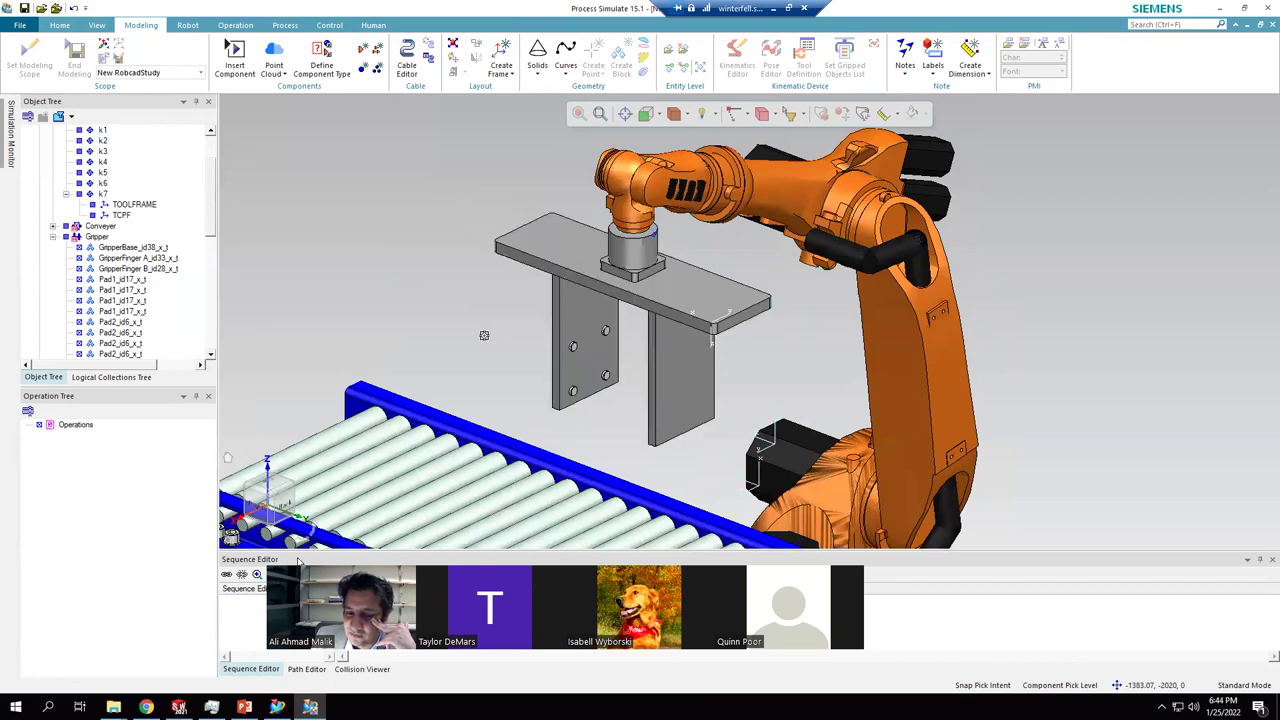
left_click(277, 706)
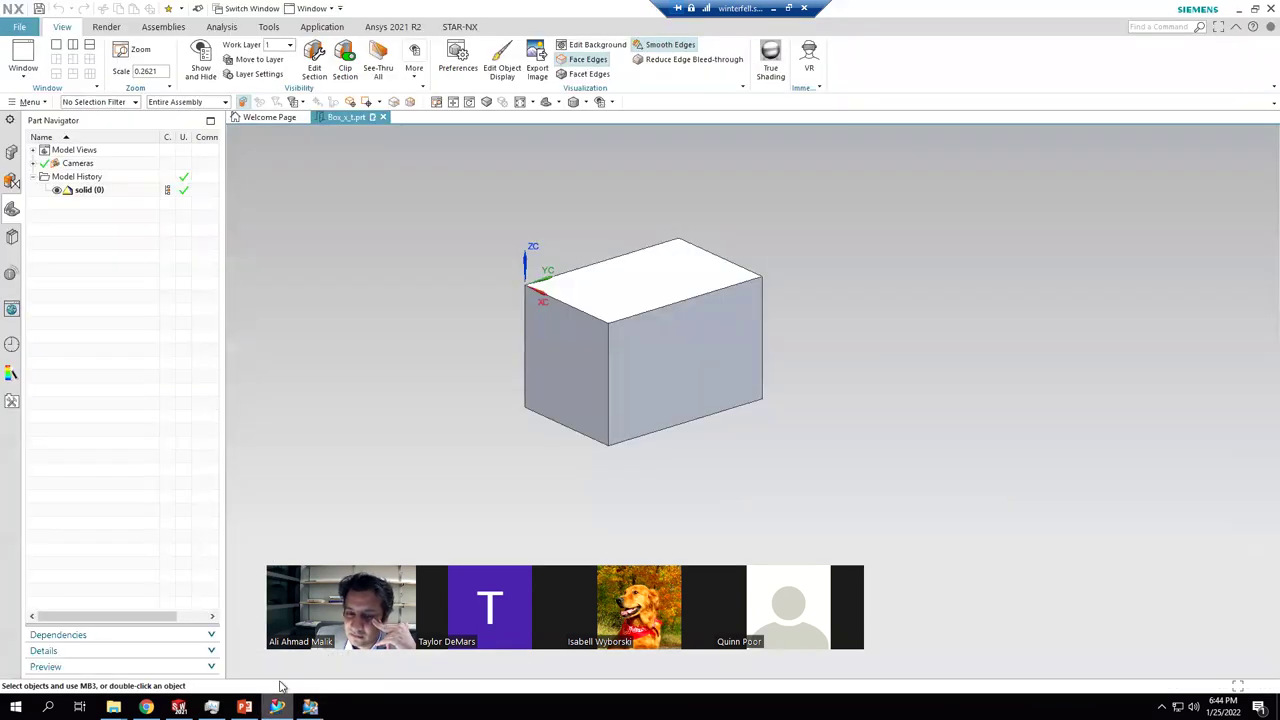
left_click(310, 706)
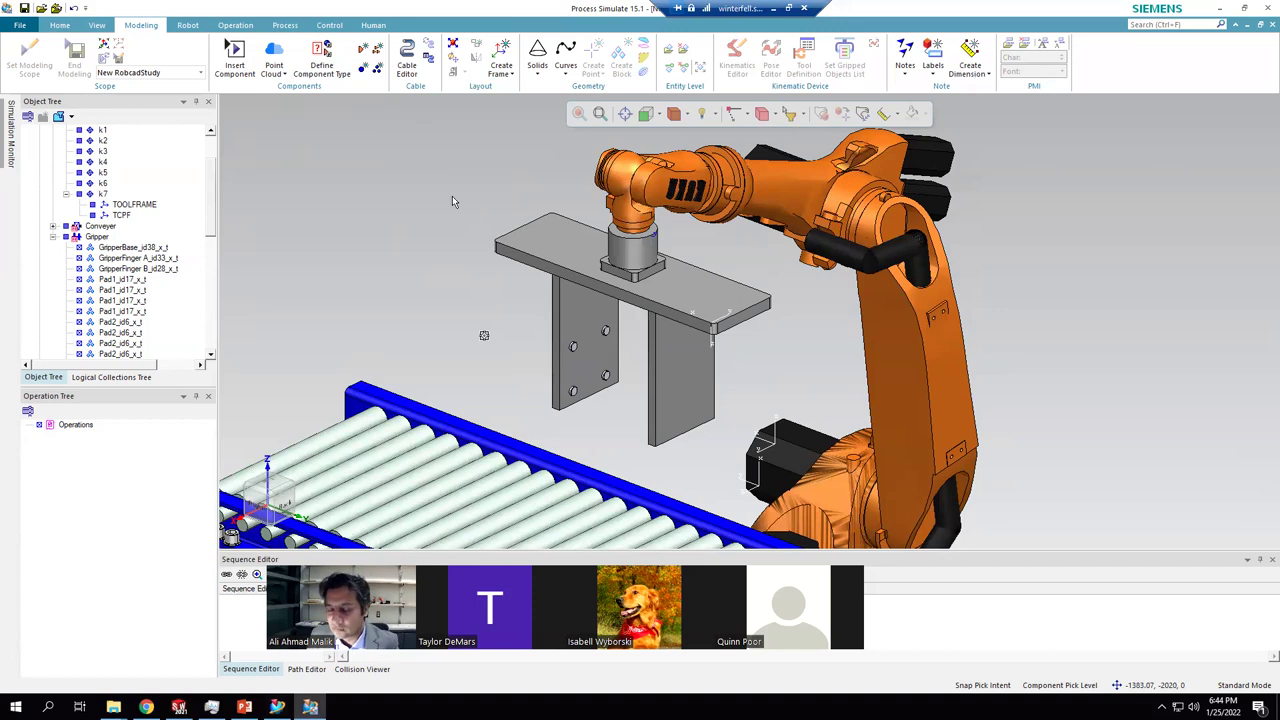
- Create a new part of type PartPrototype in the study
scroll(449, 259, "down", 5)
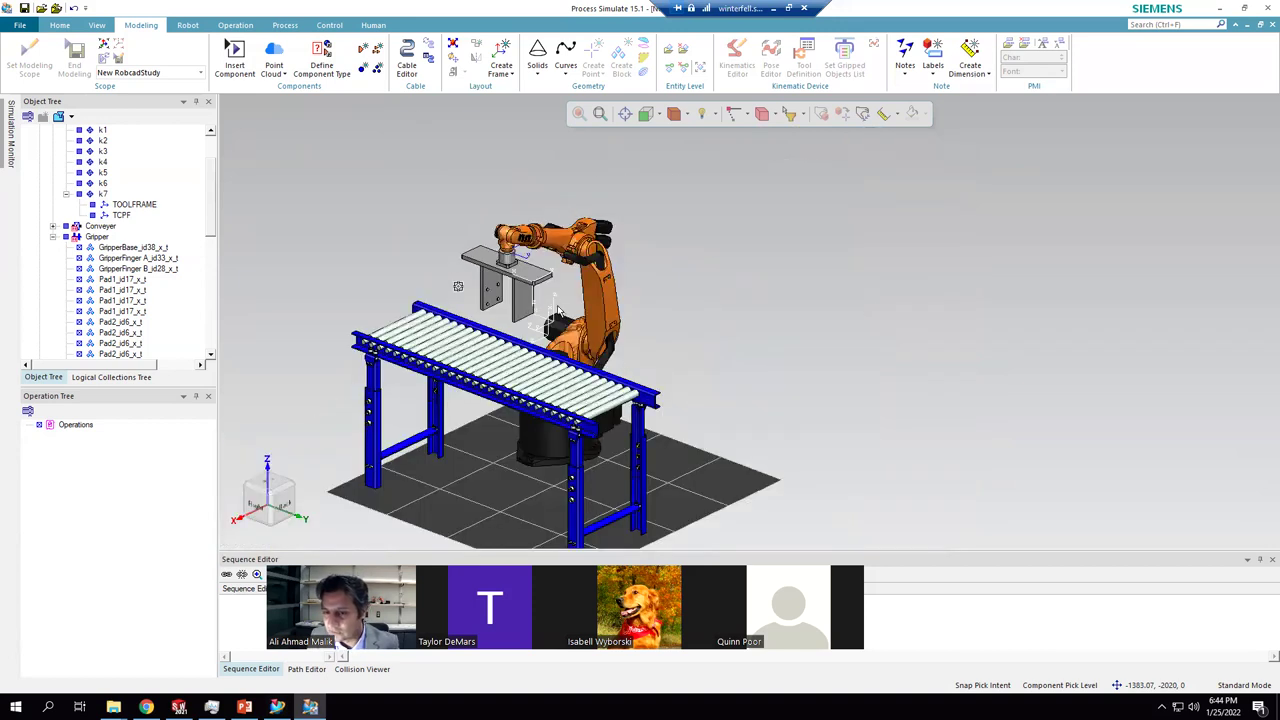
scroll(560, 330, "up", 3)
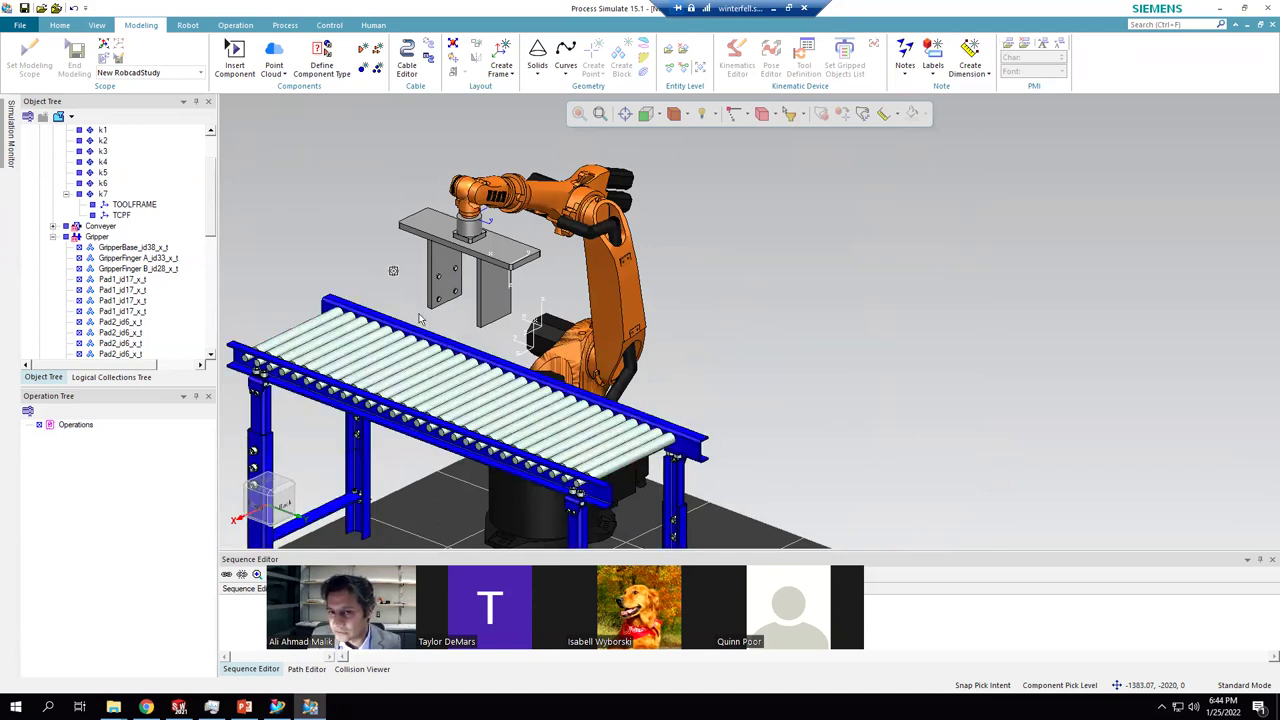
left_click(365, 52)
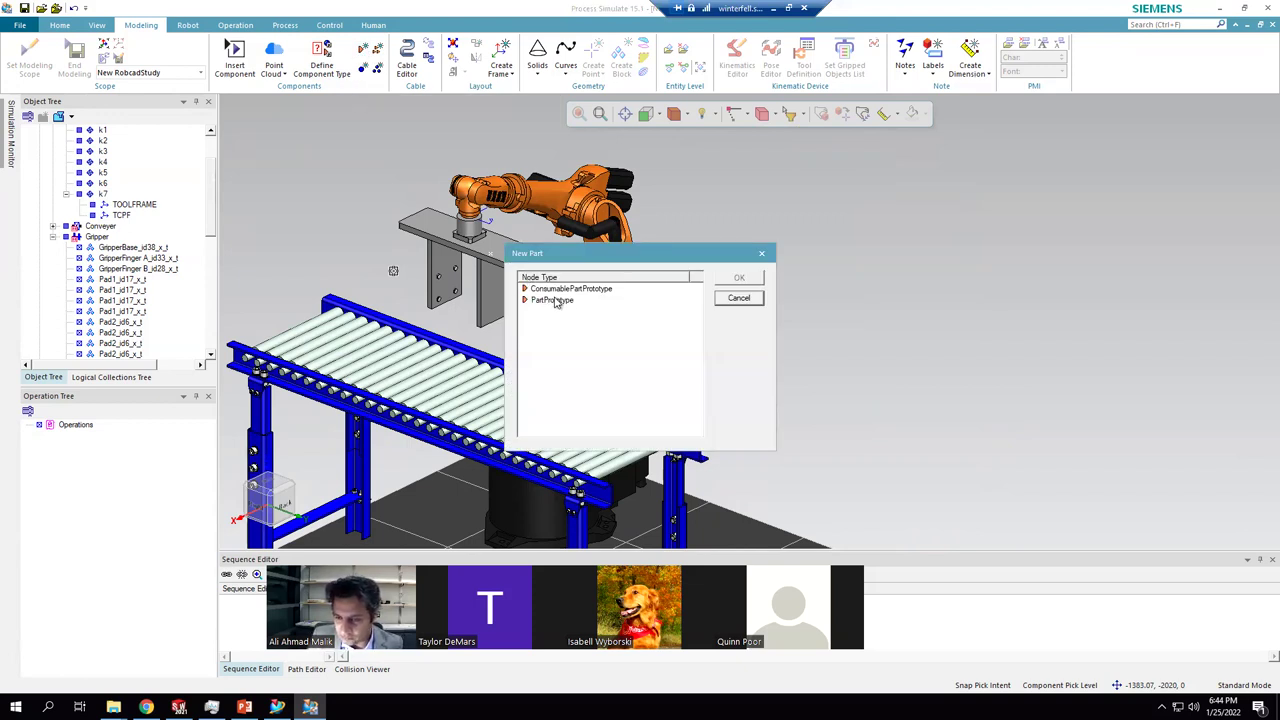
left_click(556, 300)
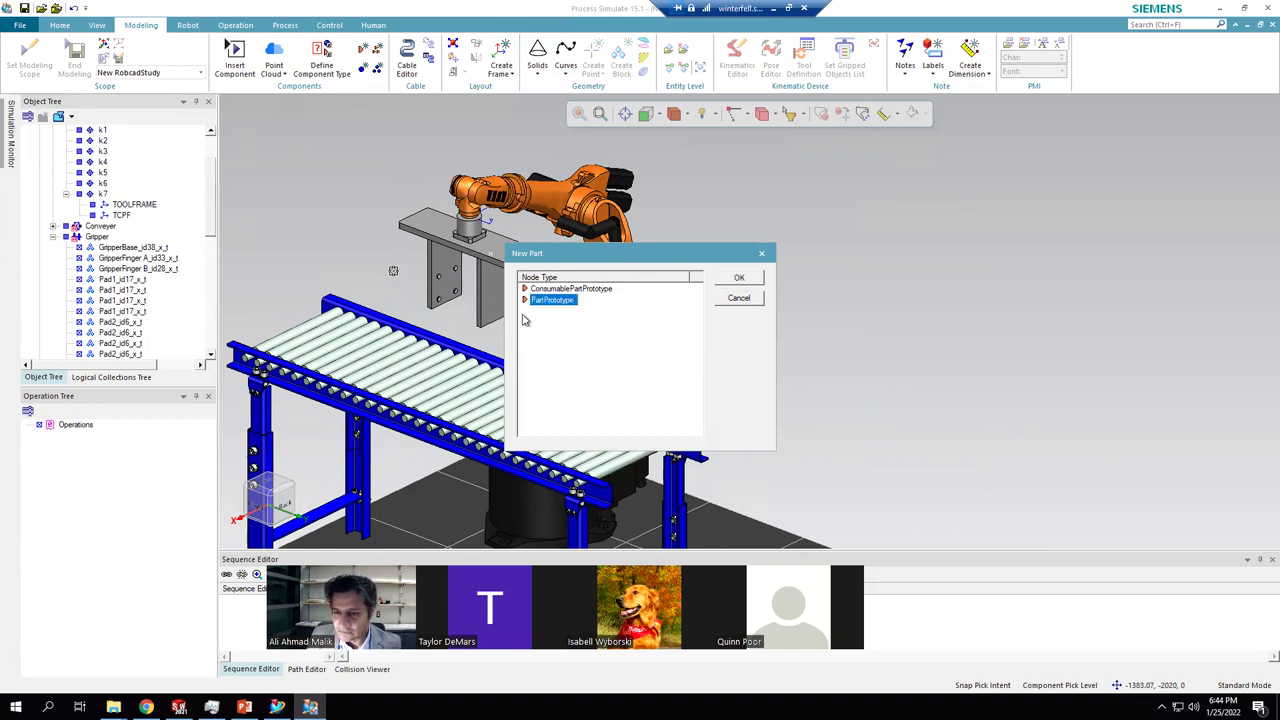
left_click(739, 278)
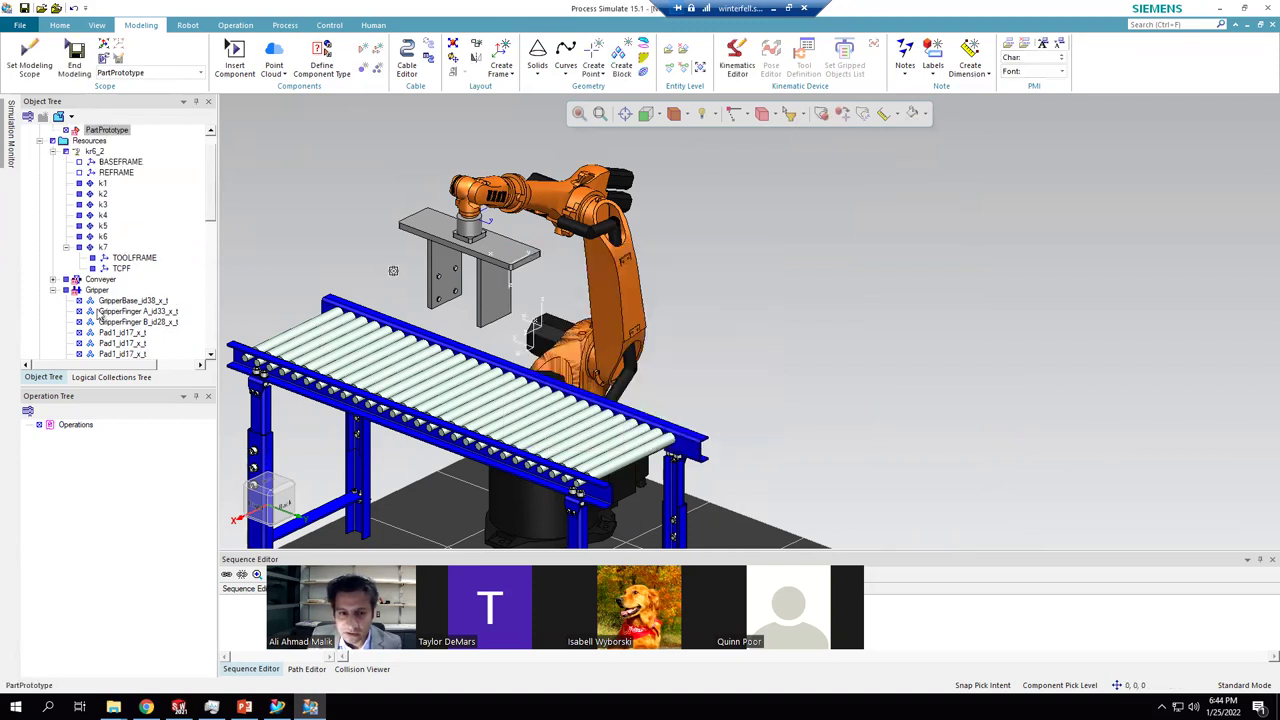
- End modeling of the new part and create a folder named PS in the library's Box folder for saving it
left_click(75, 70)
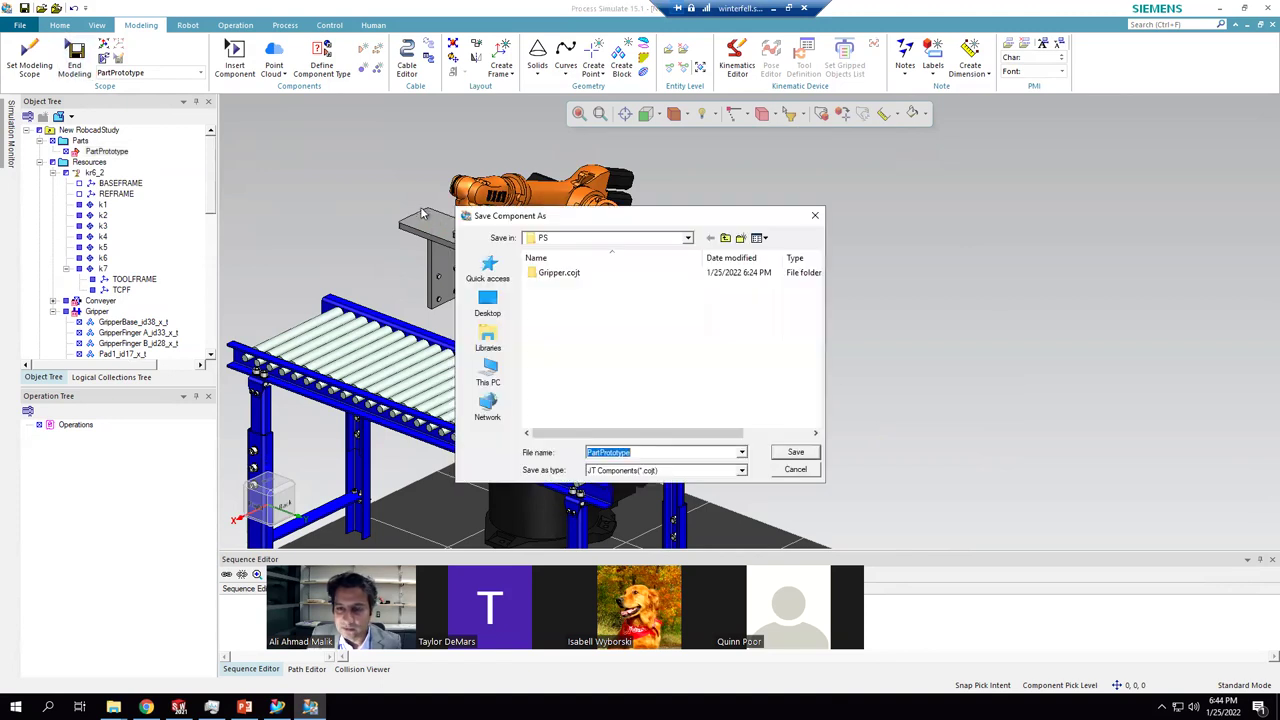
left_click(725, 238)
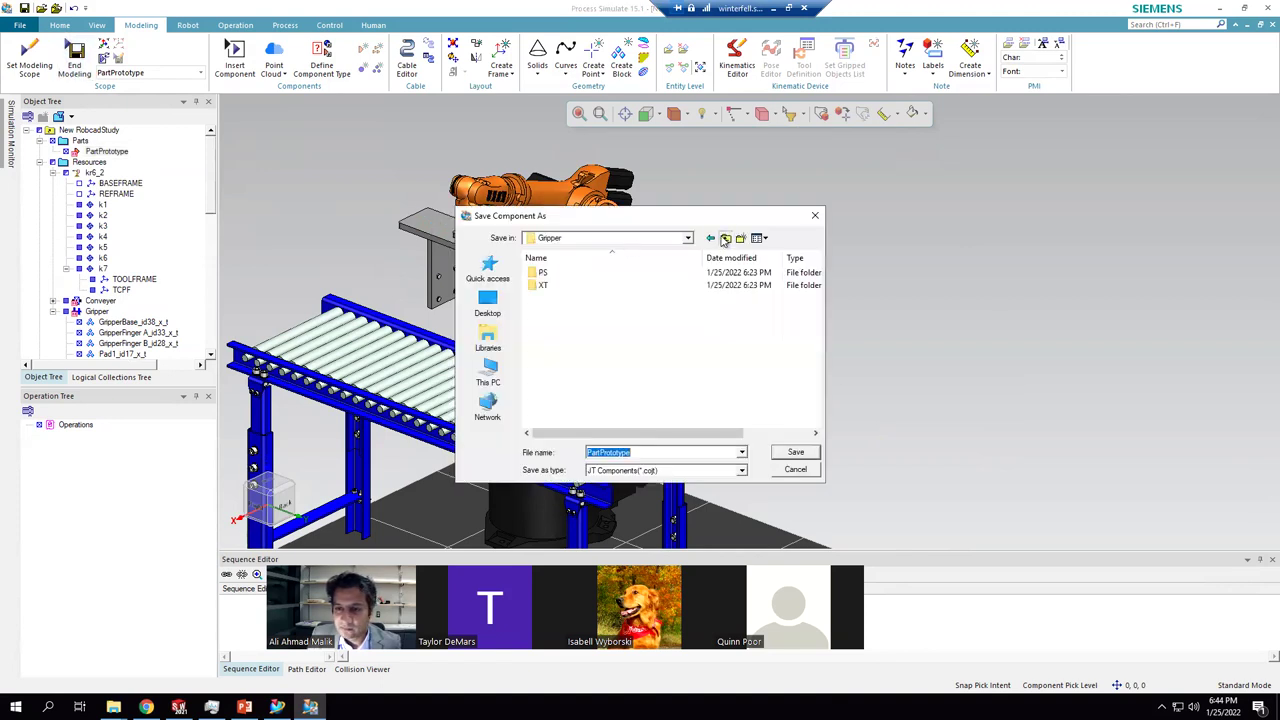
double_click(543, 287)
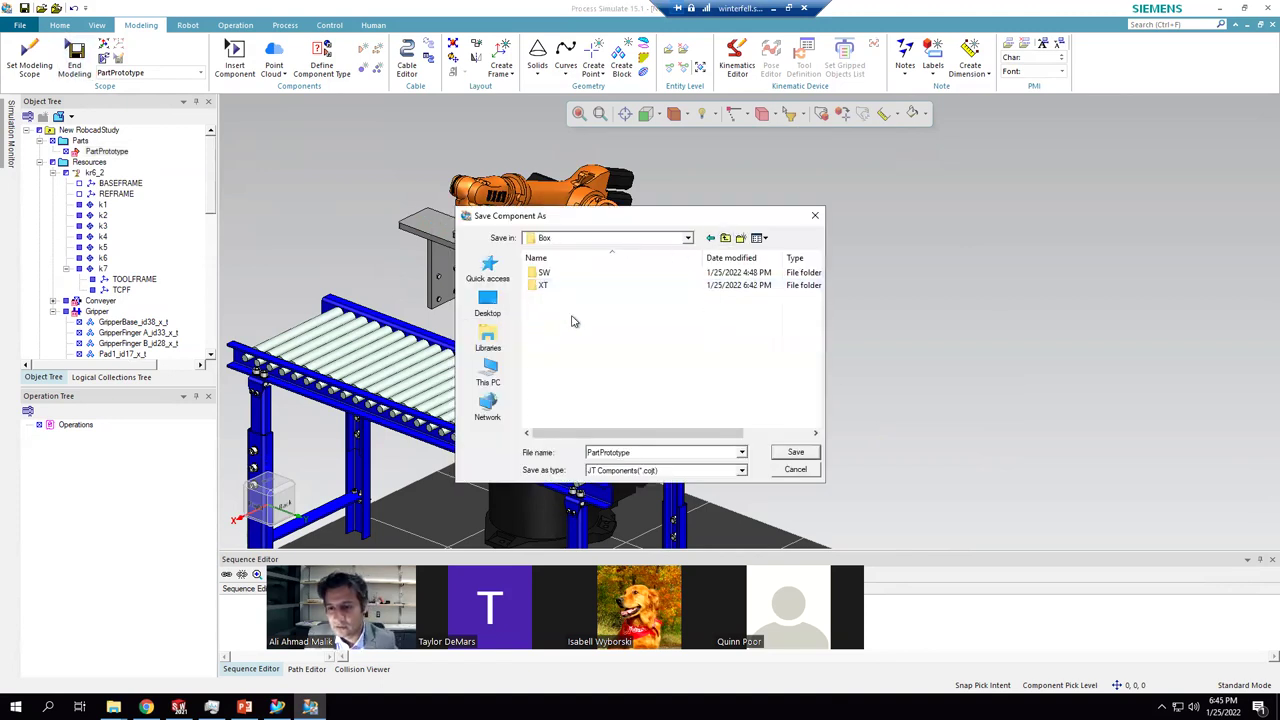
right_click(573, 317)
mouse_move(684, 504)
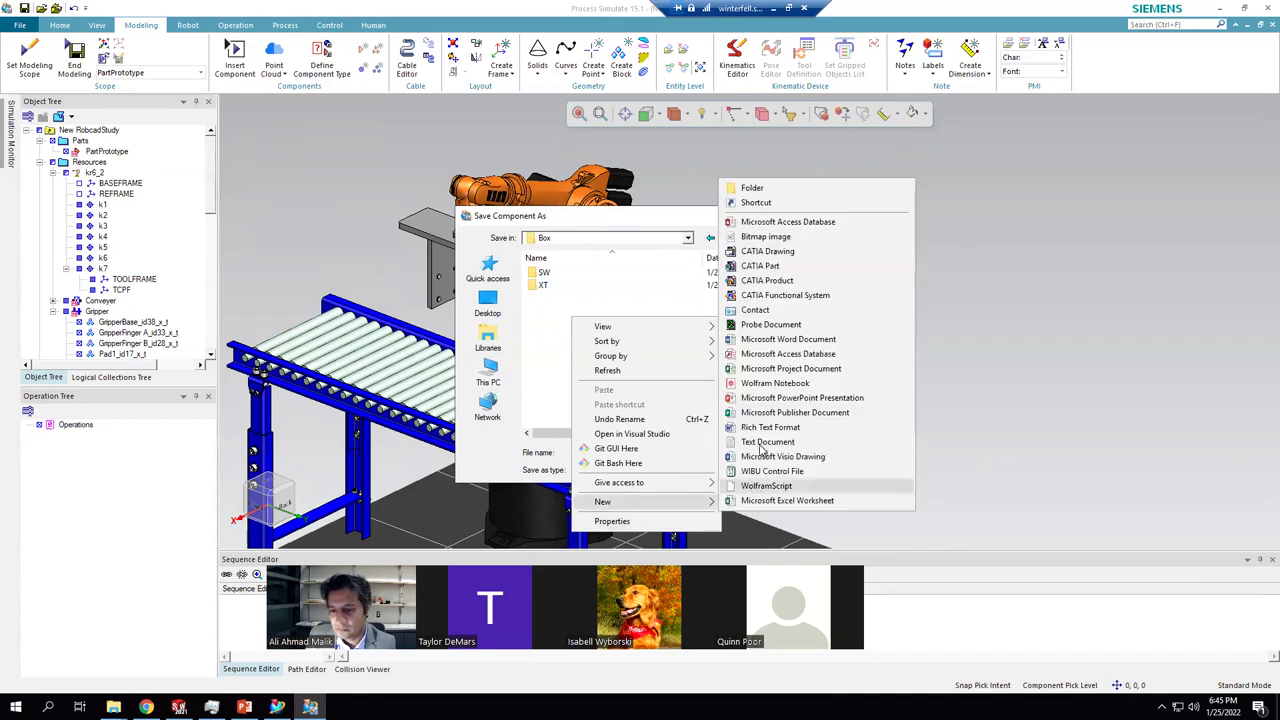
left_click(752, 186)
type("PS")
key("Return")
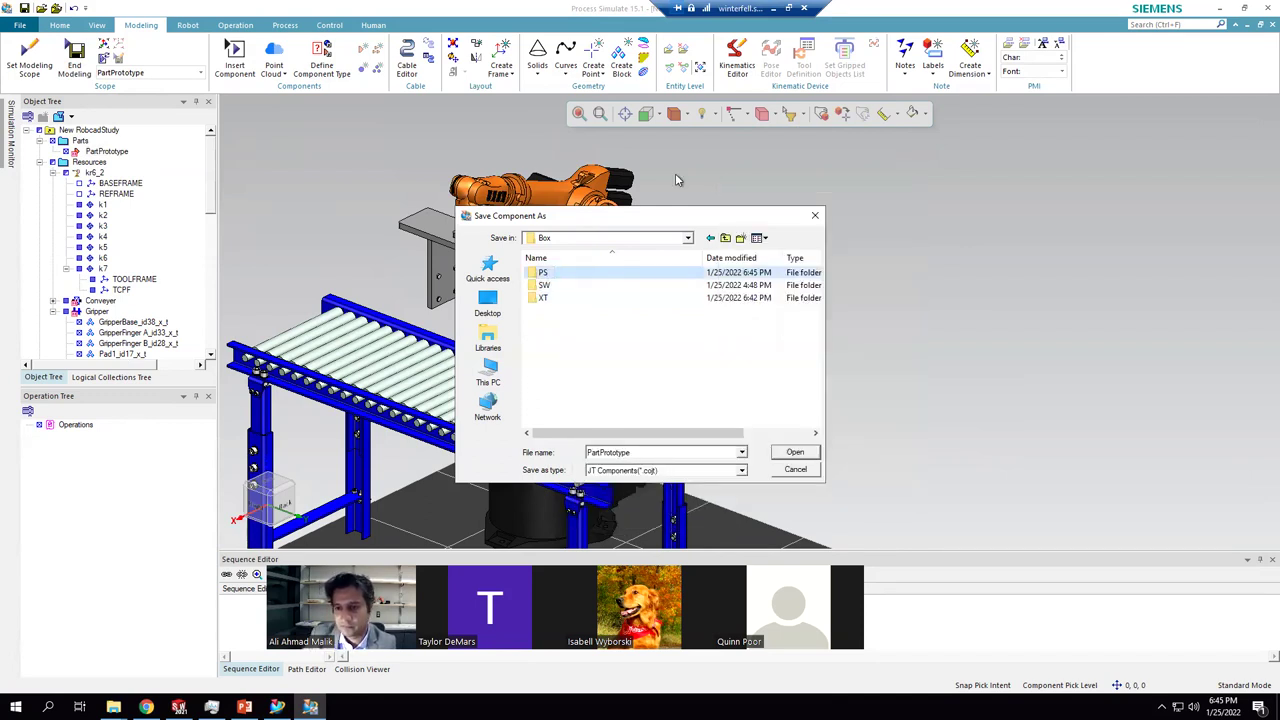
- Save the part prototype as a JT component named Box in the PS folder
key("Return")
double_click(640, 451)
type("Box")
key("Return")
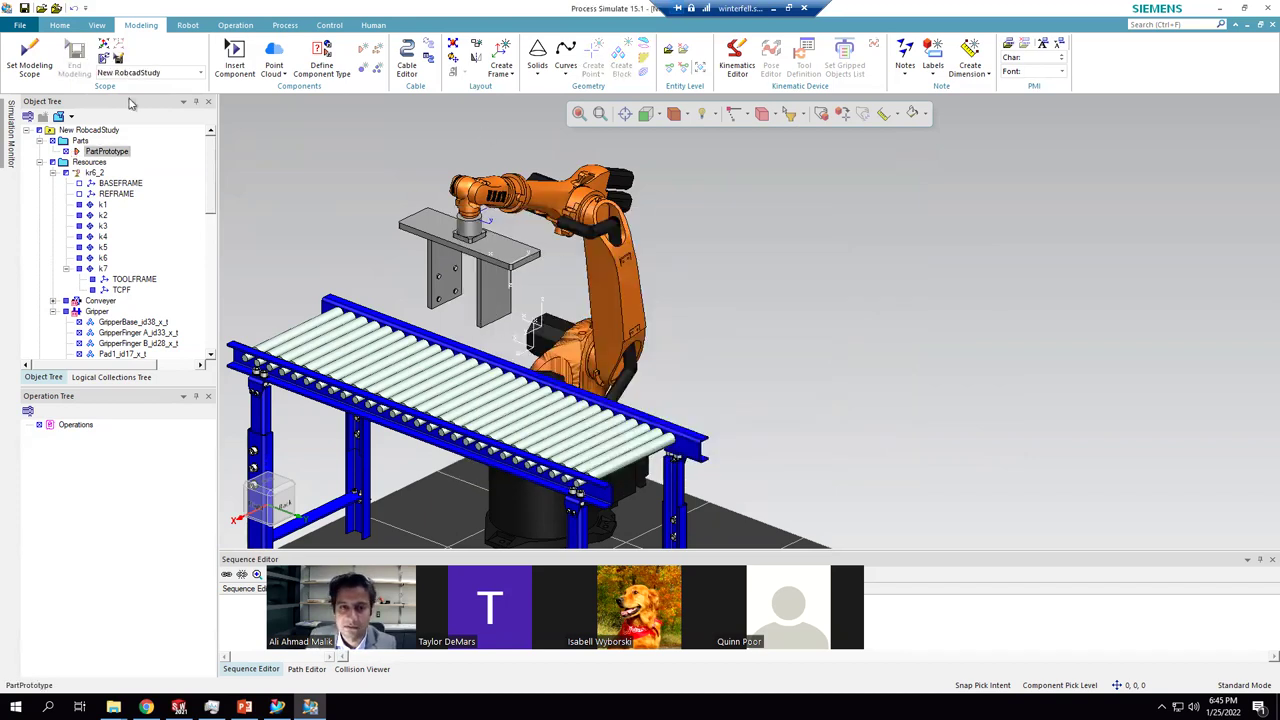
- Switch to NX and direct the box's JT export to C:\Tecnomatix\Library\Box\PS\Box.cojt as its output location
key("alt+Tab")
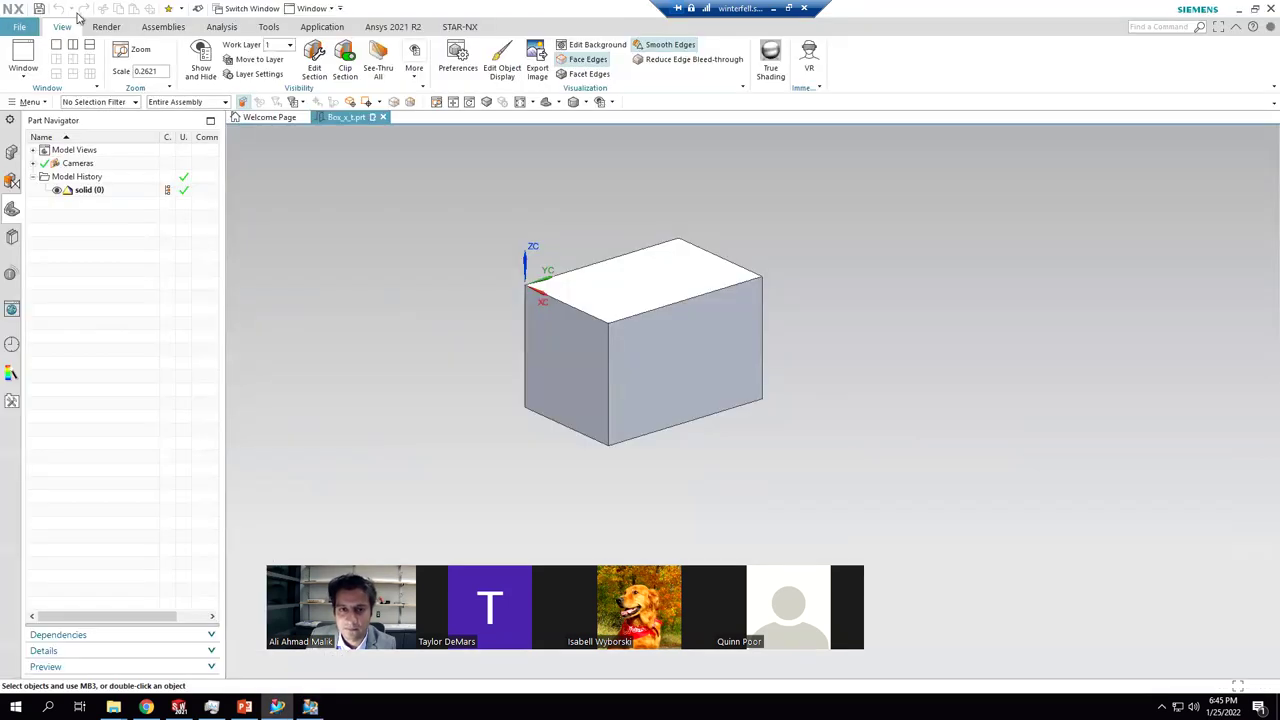
left_click(19, 26)
mouse_move(36, 220)
left_click(290, 432)
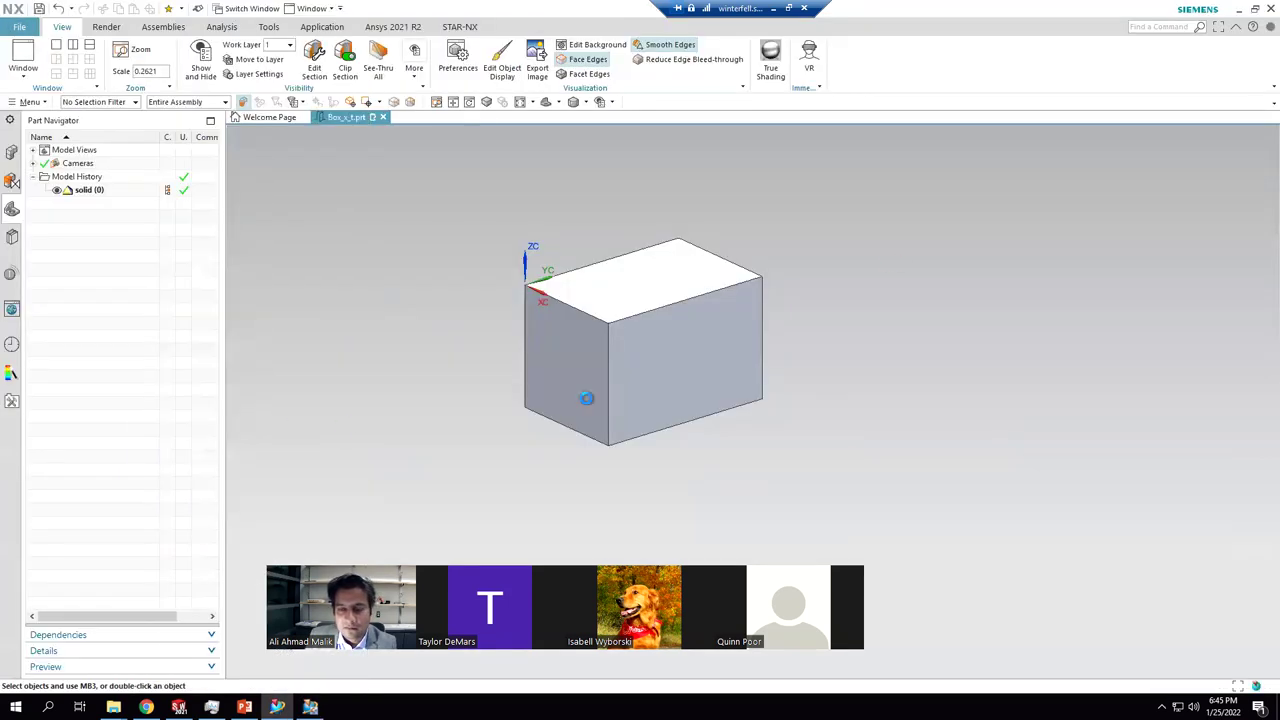
left_click(444, 246)
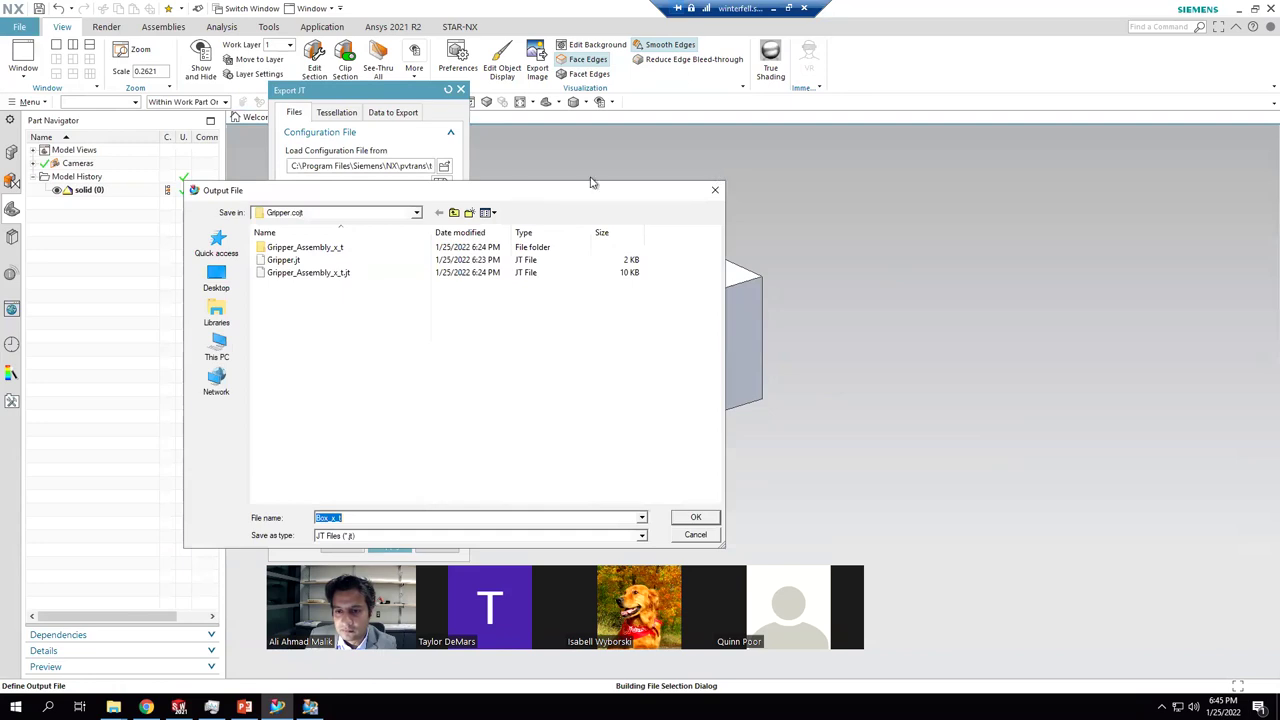
left_click(454, 213)
left_click(454, 213)
left_click(454, 213)
double_click(265, 260)
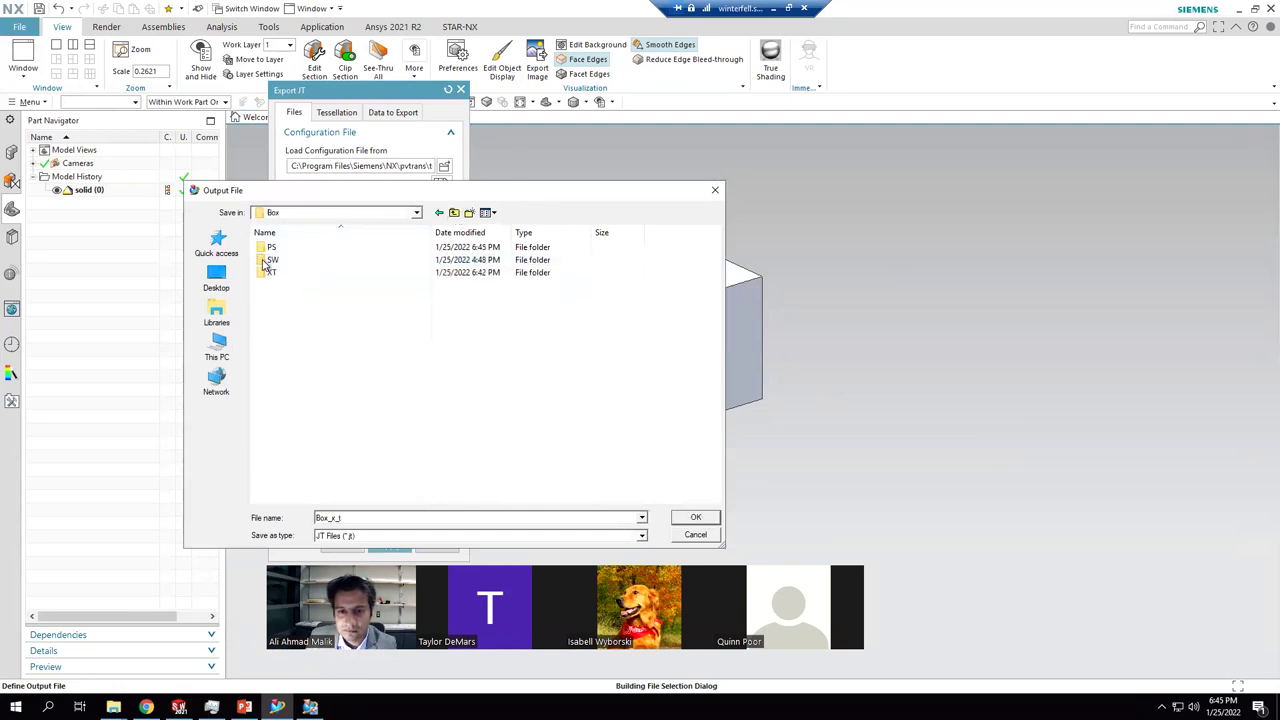
double_click(267, 248)
left_click(277, 250)
double_click(277, 250)
double_click(280, 248)
left_click(268, 346)
left_click(421, 316)
left_click(405, 338)
- Organize the JT files as a single file and export the box model
left_click(410, 290)
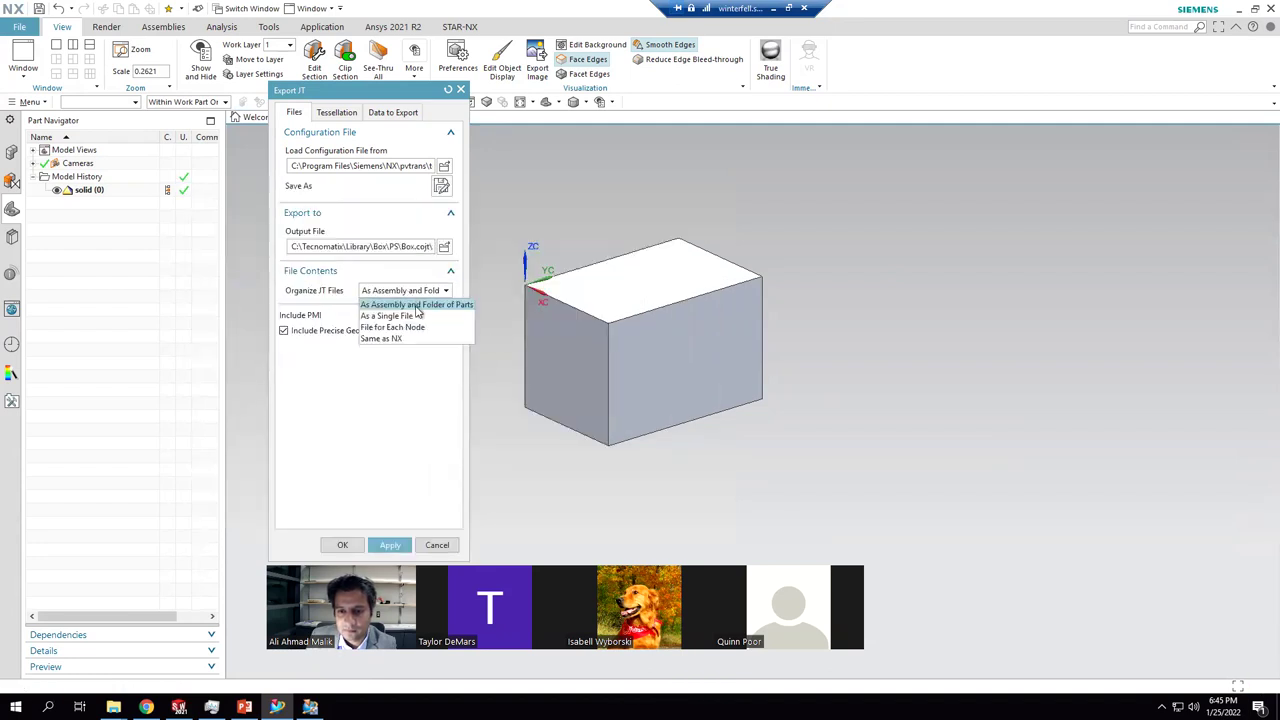
left_click(400, 316)
left_click(374, 545)
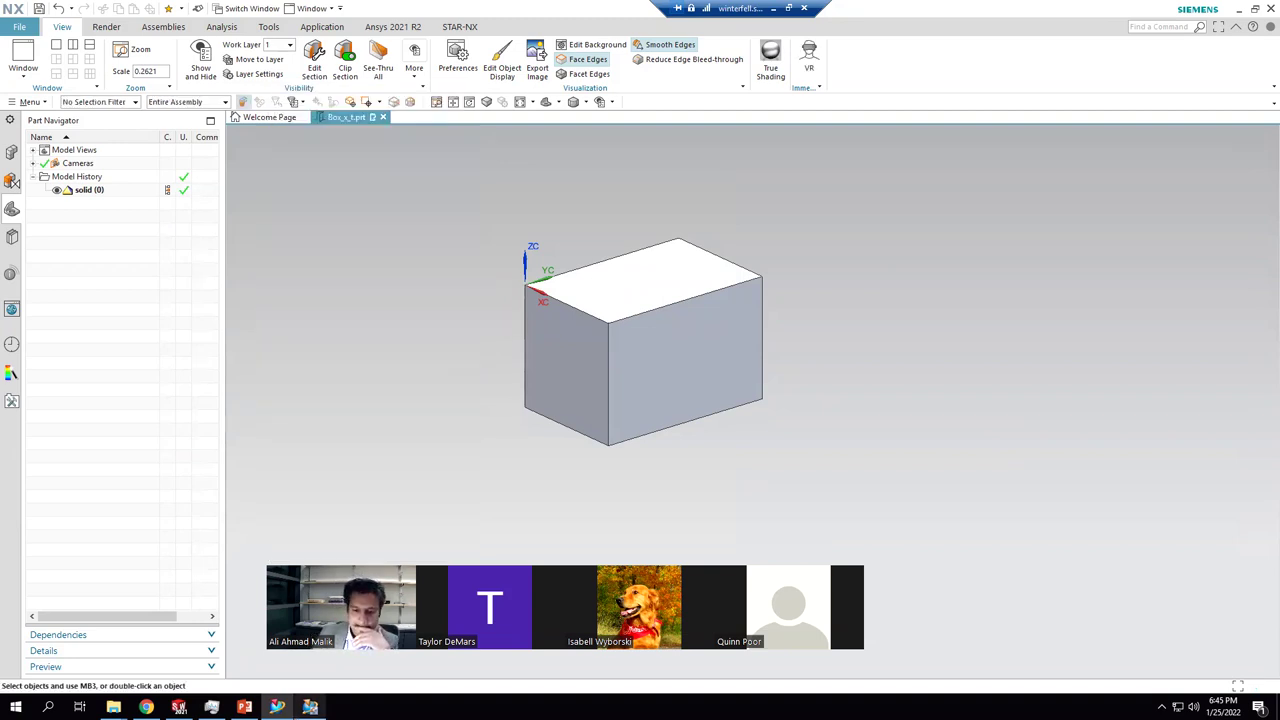
- Switch to Process Simulate and move PartPrototype from the floor to the end of the conveyor with the Placement Manipulator
key("alt+Tab")
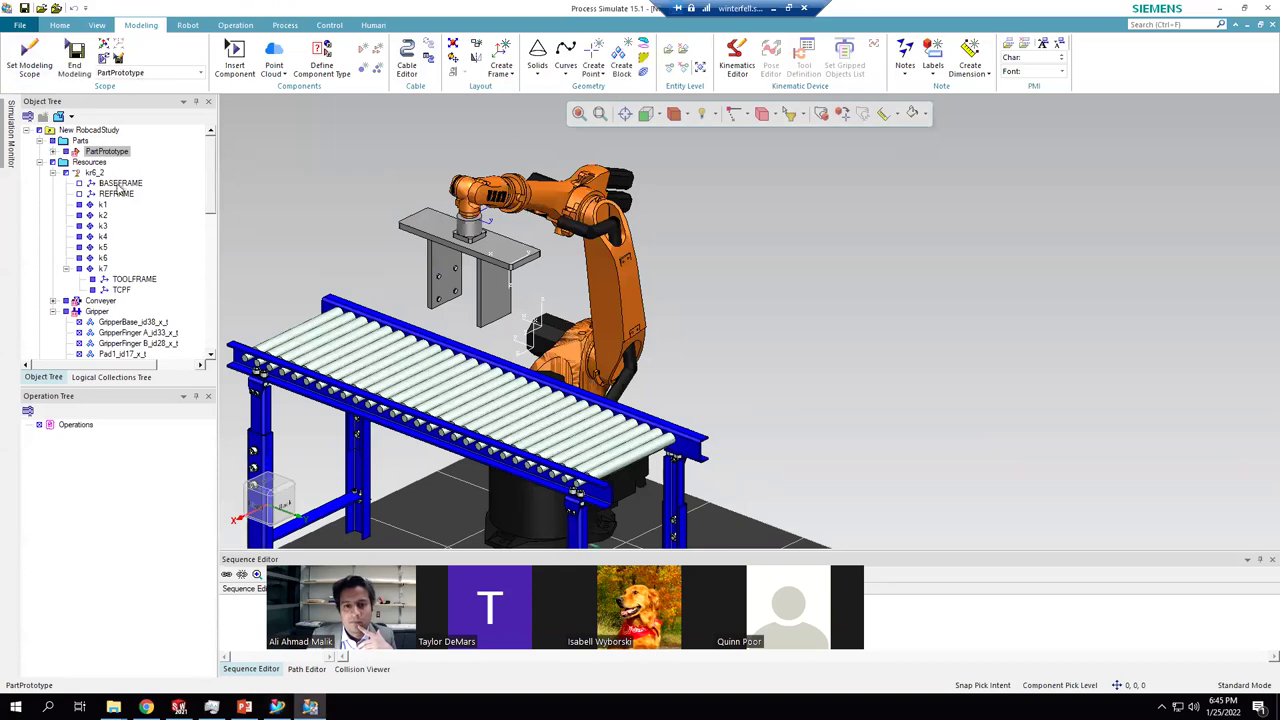
scroll(715, 330, "down", 3)
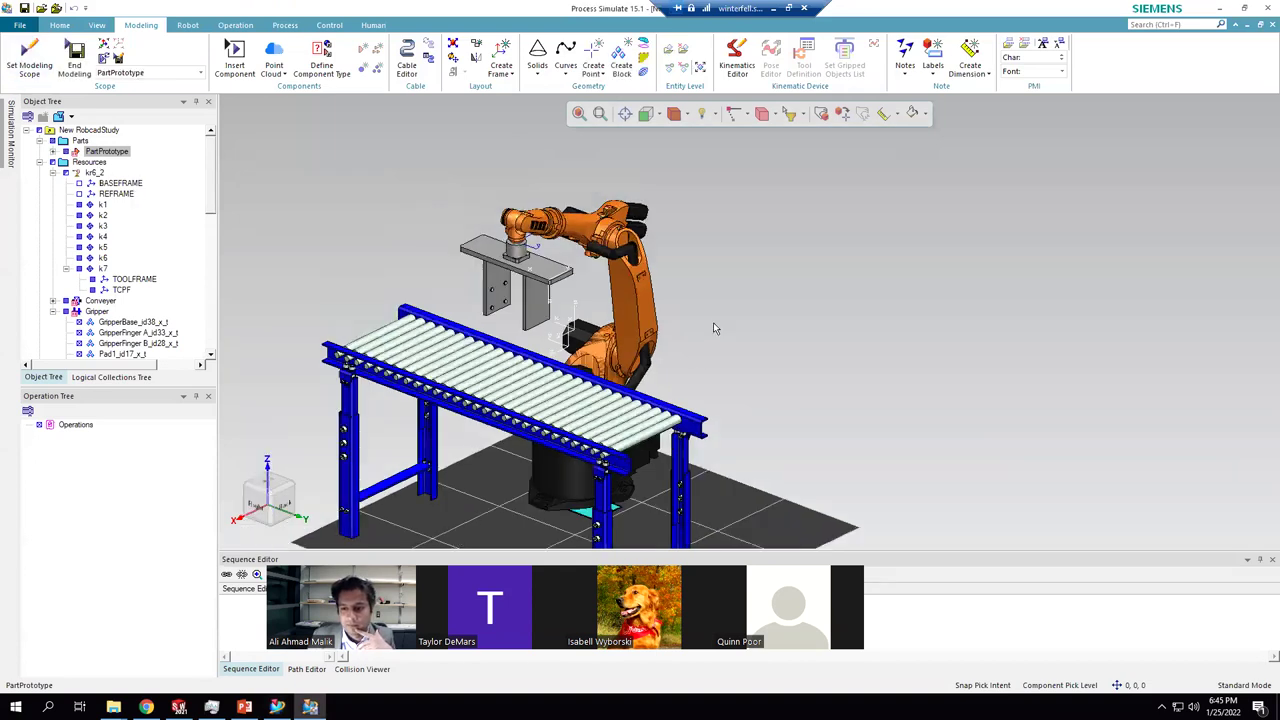
scroll(650, 440, "up", 3)
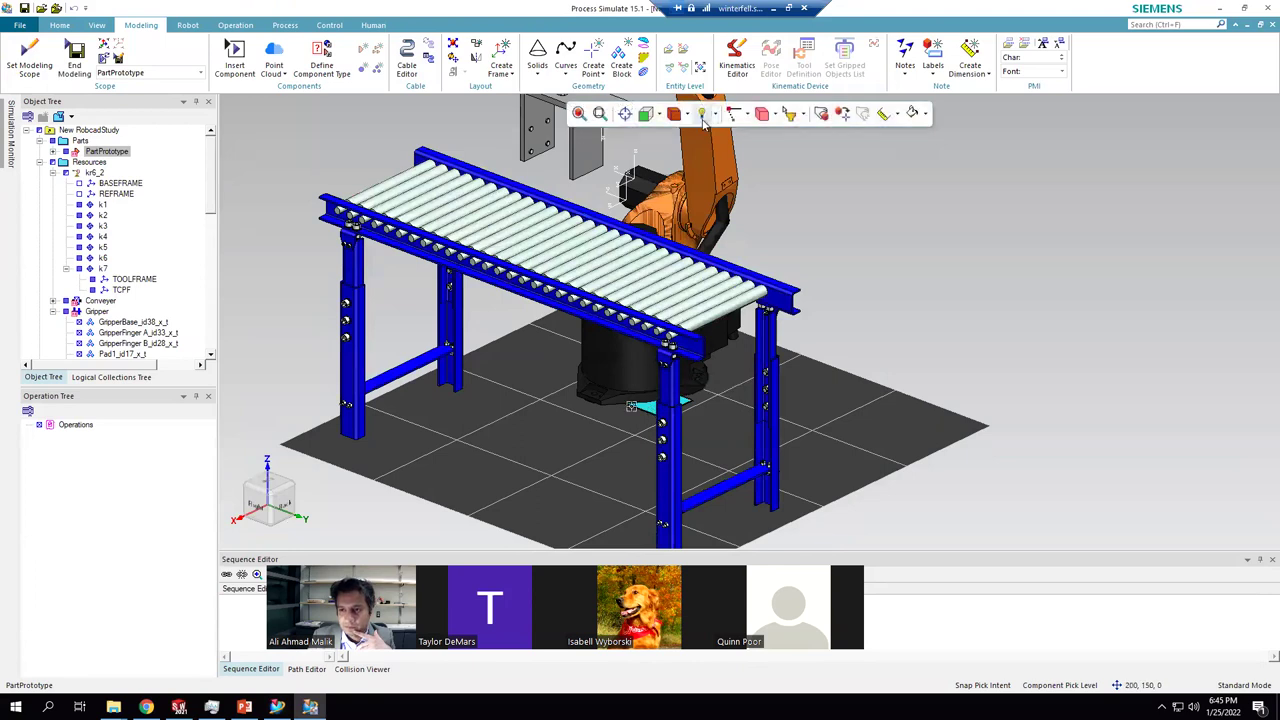
left_click(822, 114)
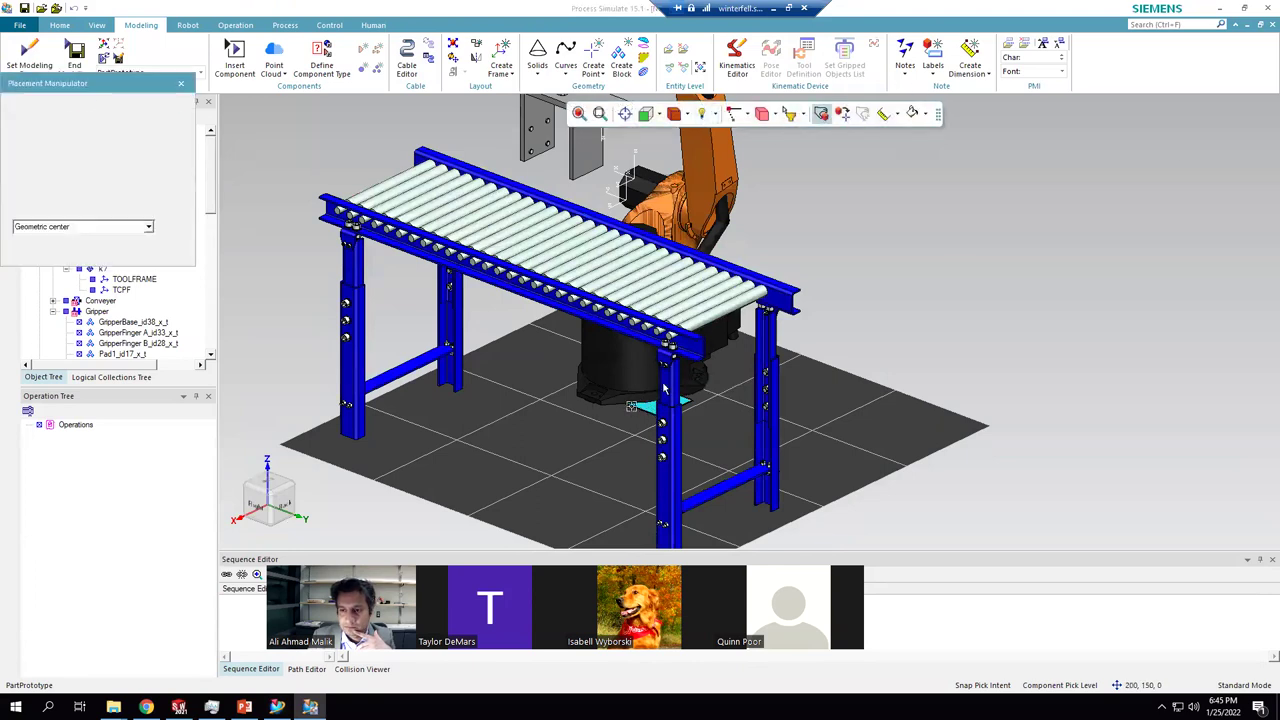
left_click_drag(695, 443, 897, 222)
left_click_drag(831, 299, 712, 353)
- Rotate the box part 90 degrees about its X axis to stand it upright
left_click_drag(770, 323, 688, 233)
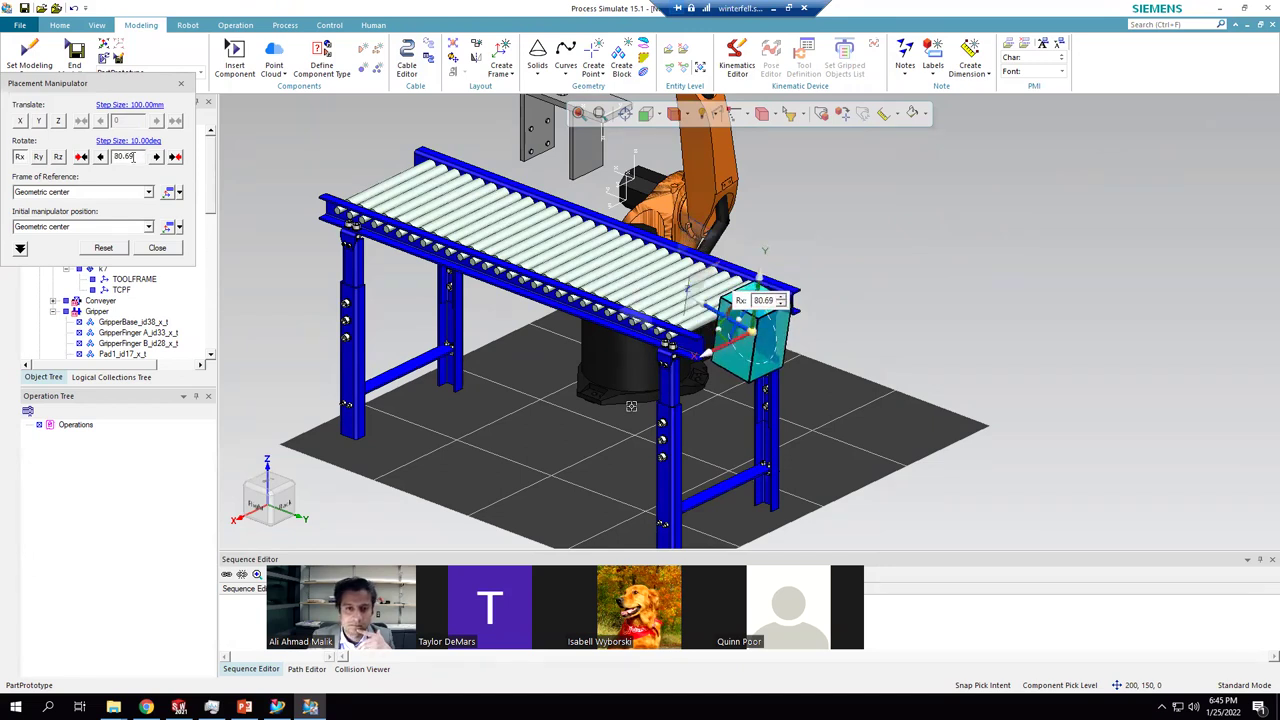
double_click(133, 157)
type("90")
key("Return")
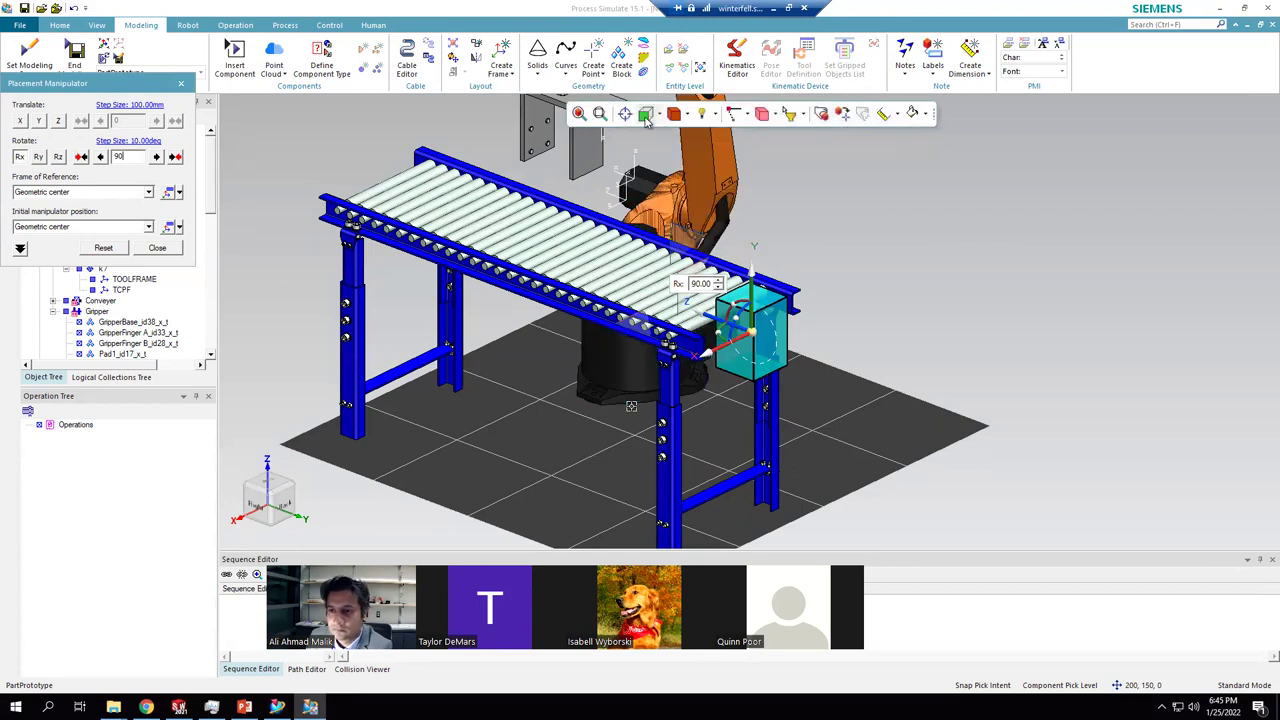
- Raise the box about 219 mm along Y onto the conveyor rollers and shift it about -2.6 mm along X
left_click(646, 116)
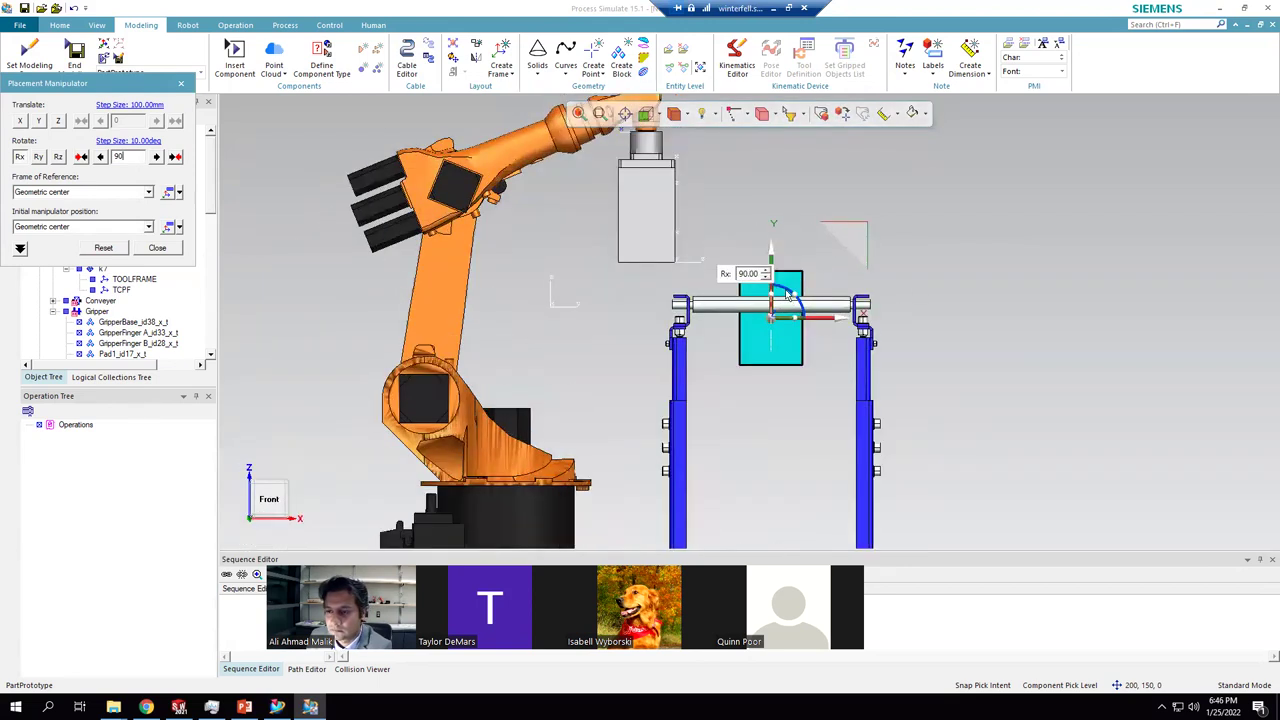
scroll(787, 293, "up", 4)
left_click_drag(746, 287, 785, 122)
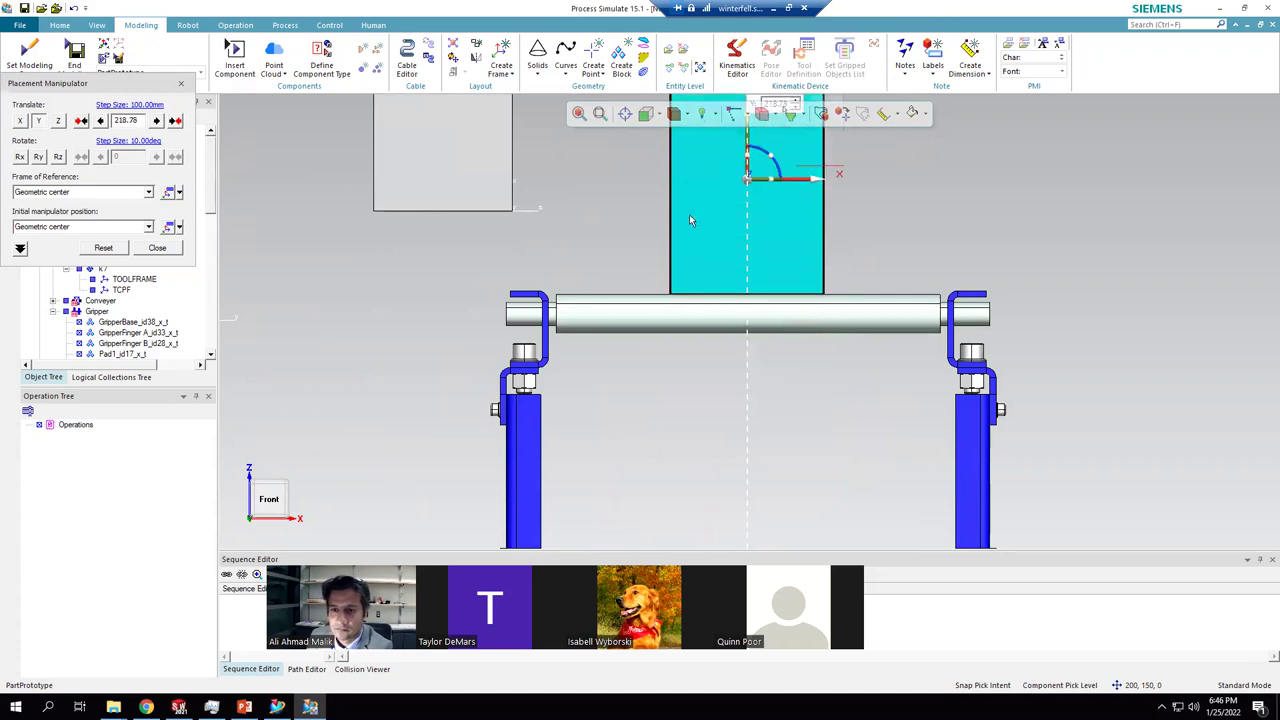
left_click_drag(822, 180, 820, 186)
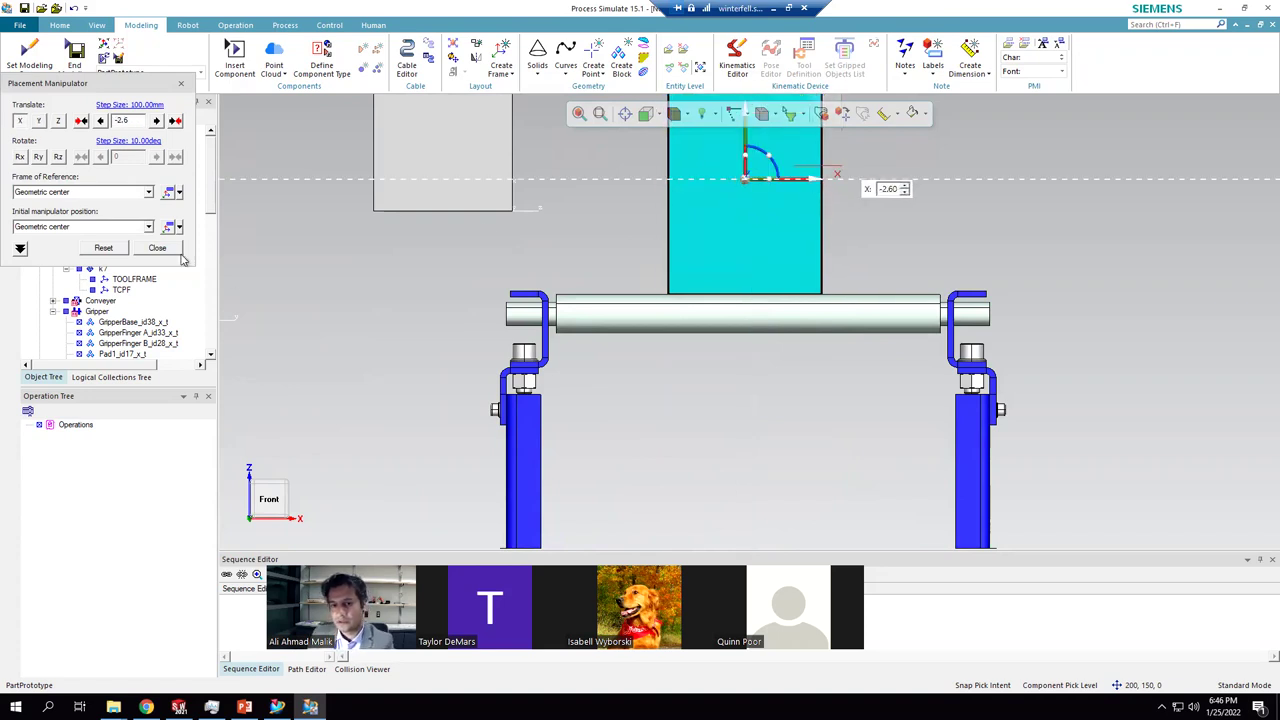
- Slide the box about 140 mm along Z inward onto the conveyor rollers and finish the placement
left_click(657, 114)
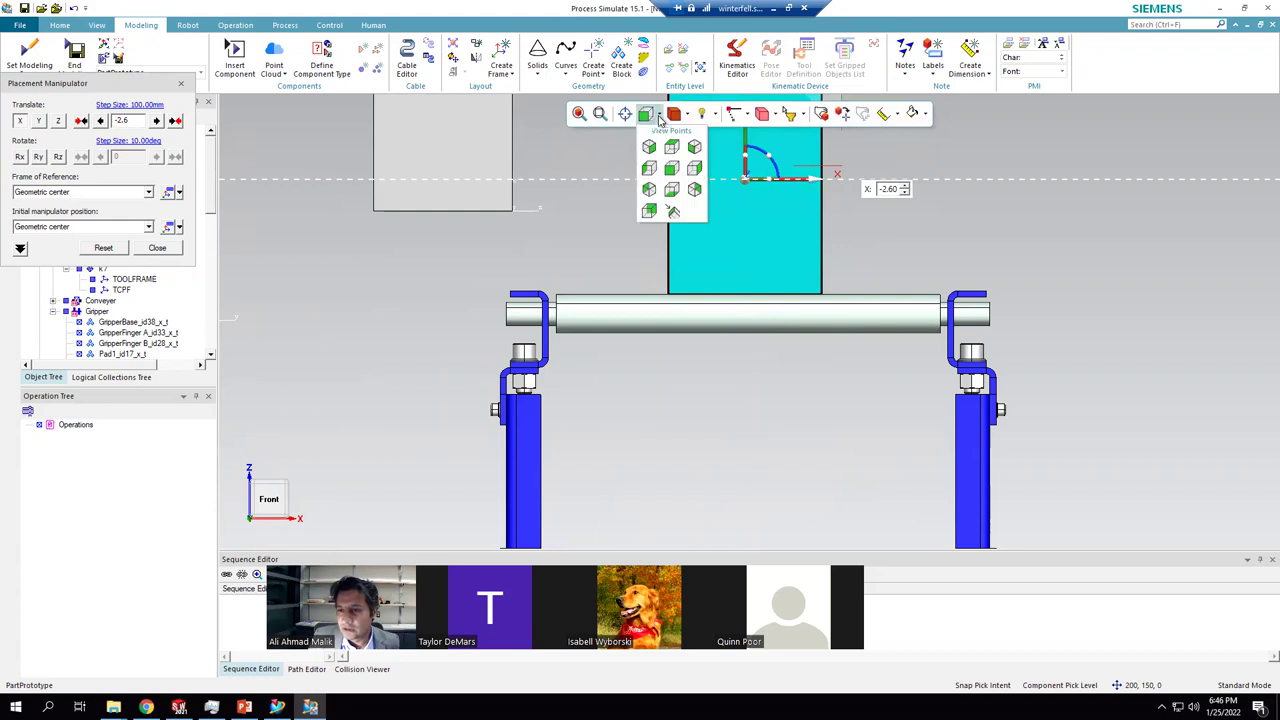
left_click(694, 168)
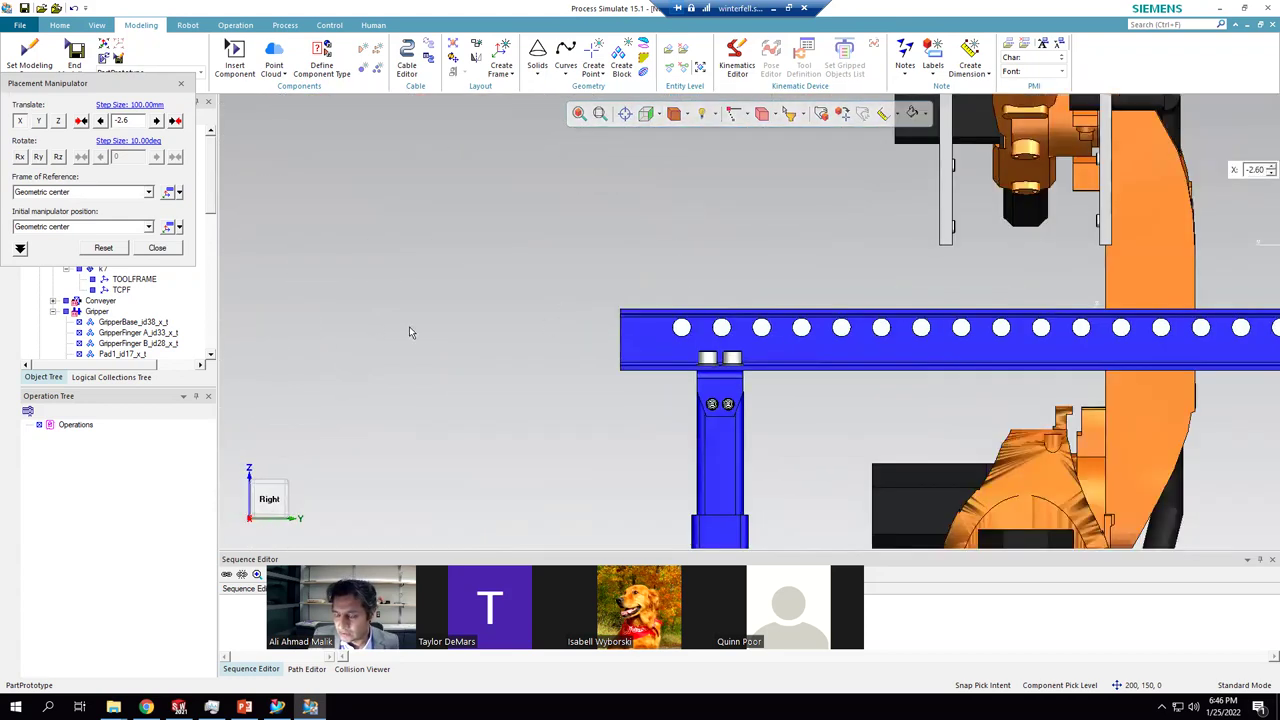
scroll(705, 355, "up", 5)
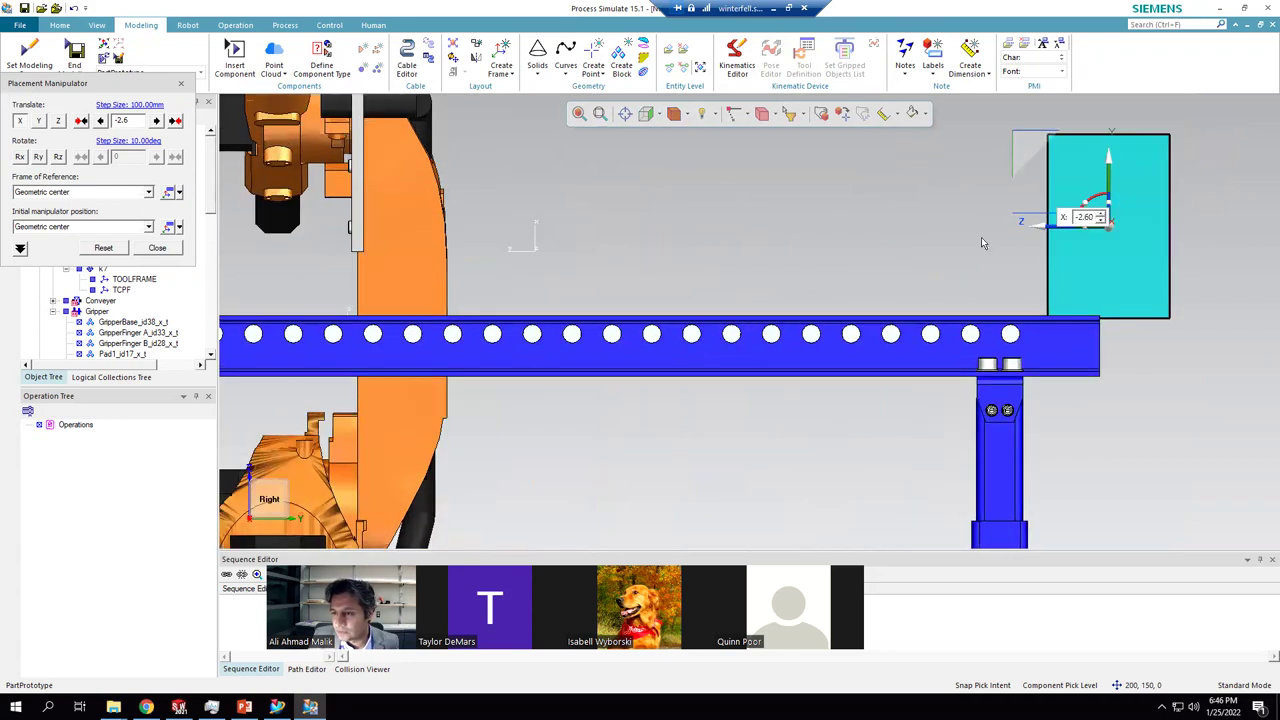
left_click_drag(1037, 226, 984, 233)
left_click_drag(968, 231, 930, 228)
scroll(905, 318, "down", 3)
middle_click_drag(858, 309, 752, 292)
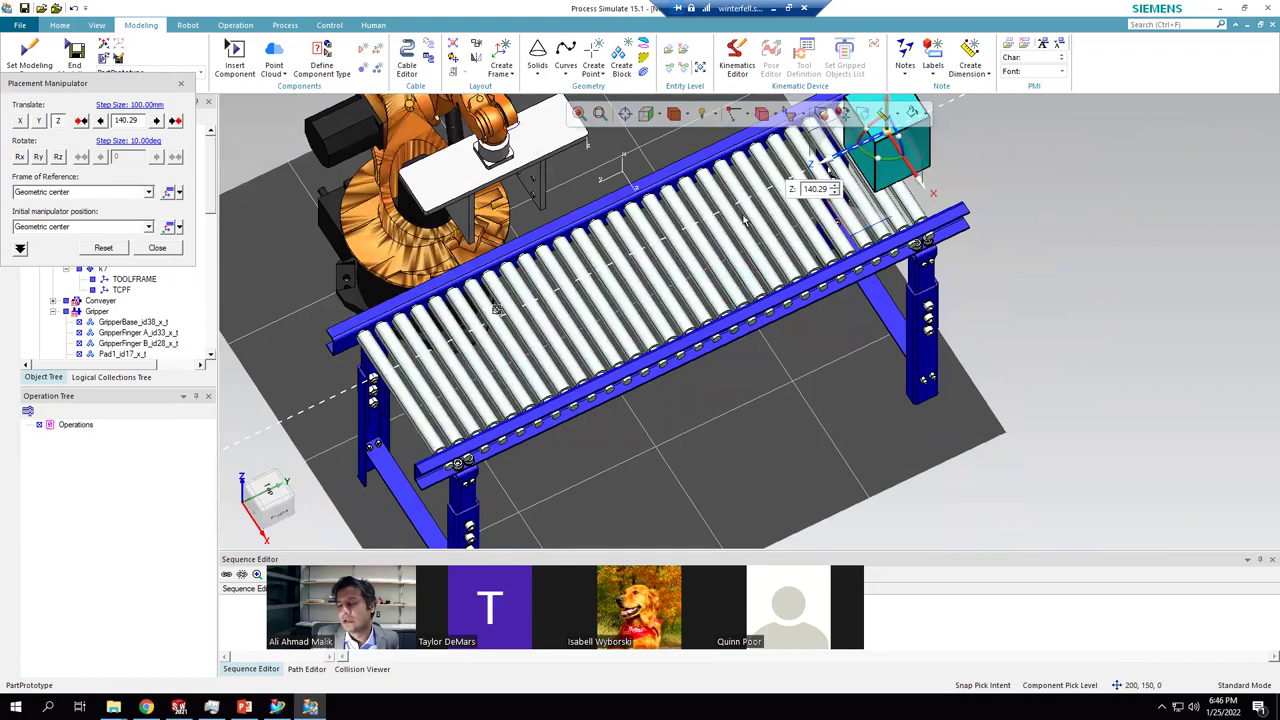
left_click(857, 240)
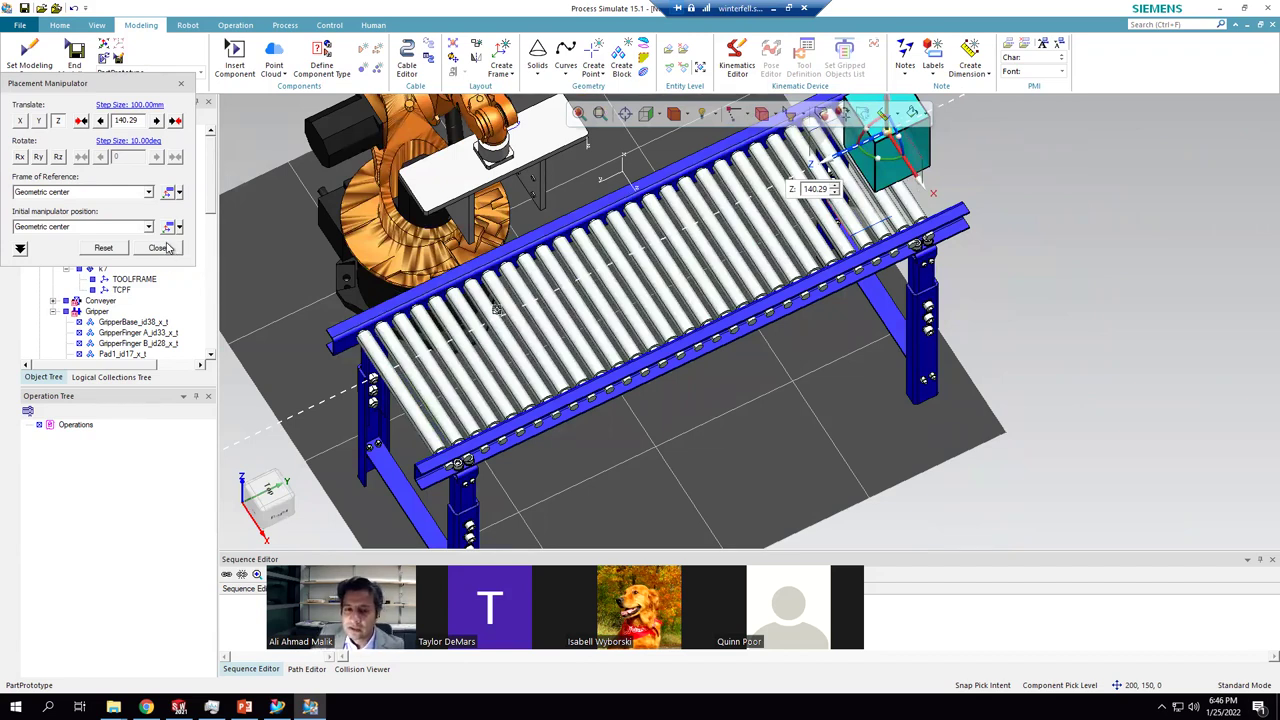
left_click(160, 247)
- Move the box about 147 mm further along Z toward the conveyor's middle, finish the placement and deselect it
middle_click_drag(675, 265, 816, 208)
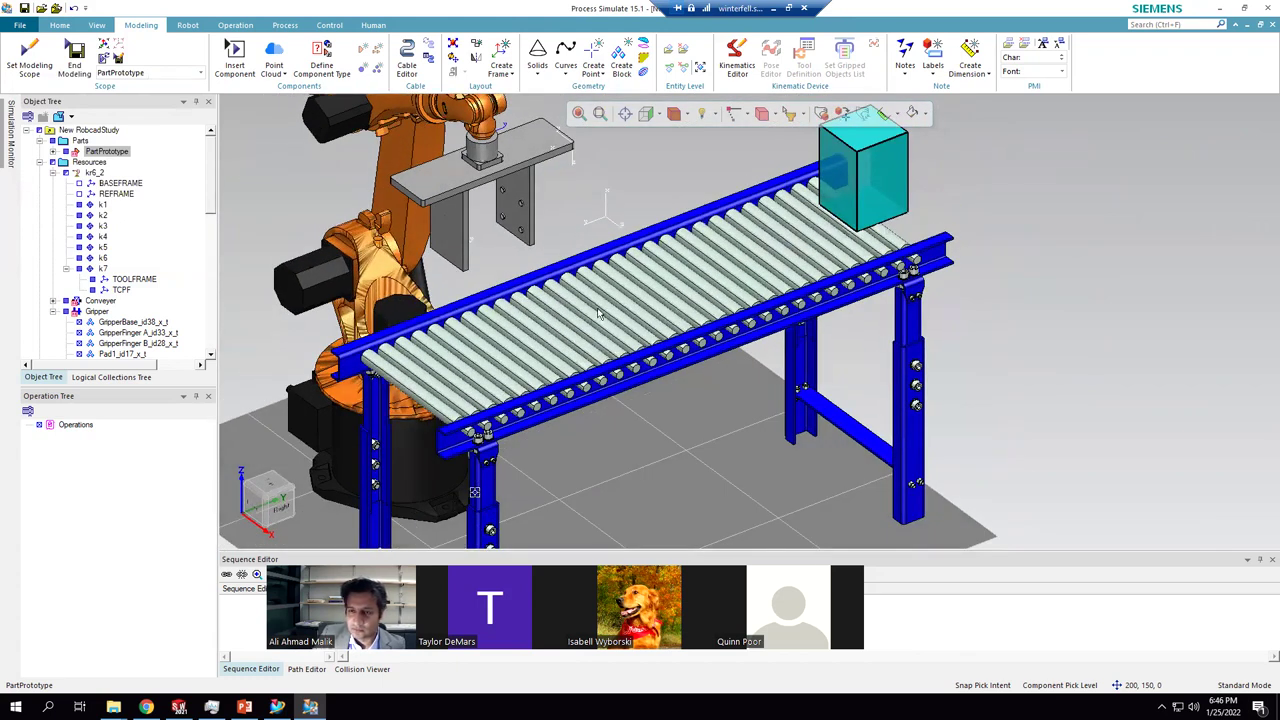
scroll(598, 314, "down", 3)
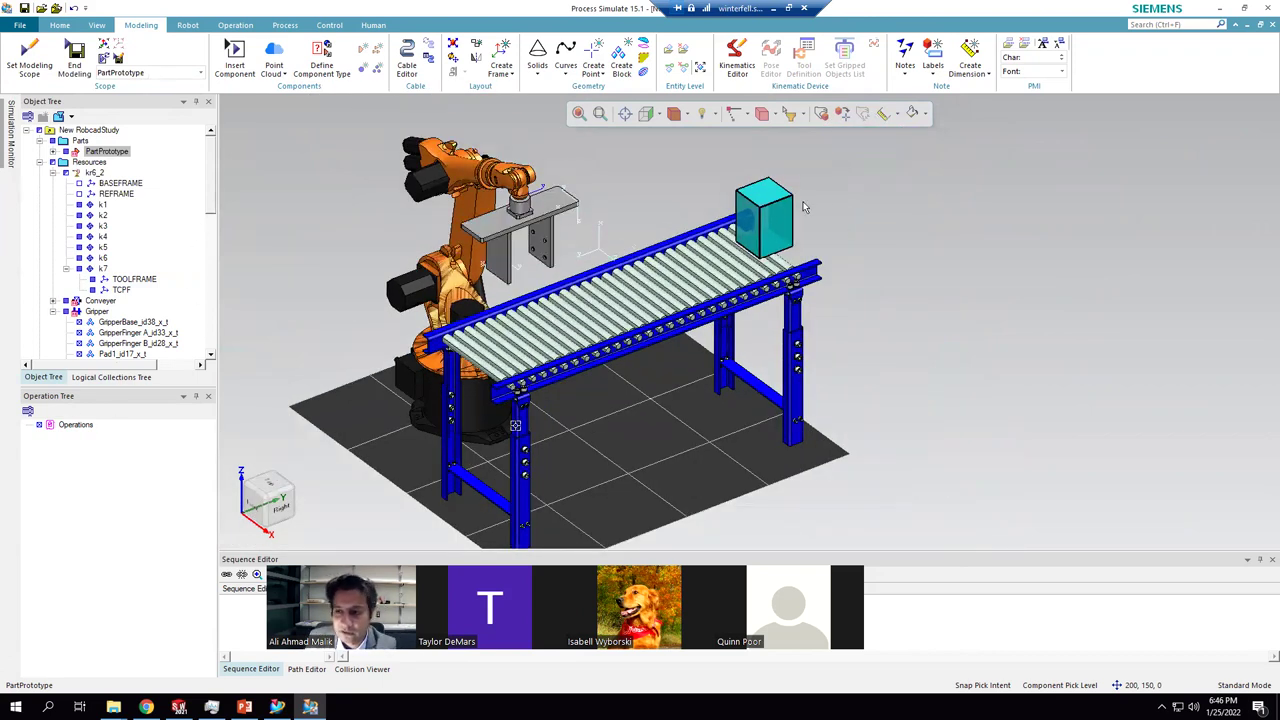
scroll(657, 238, "up", 1)
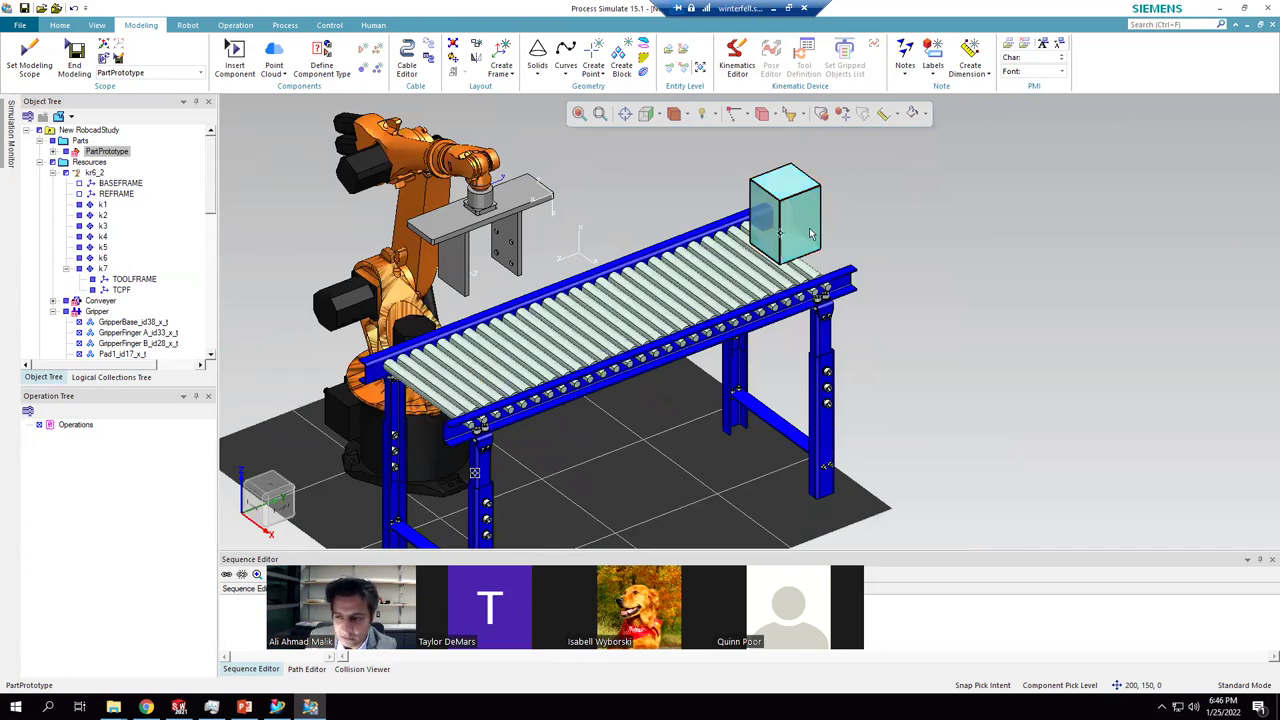
left_click(821, 113)
left_click(800, 224)
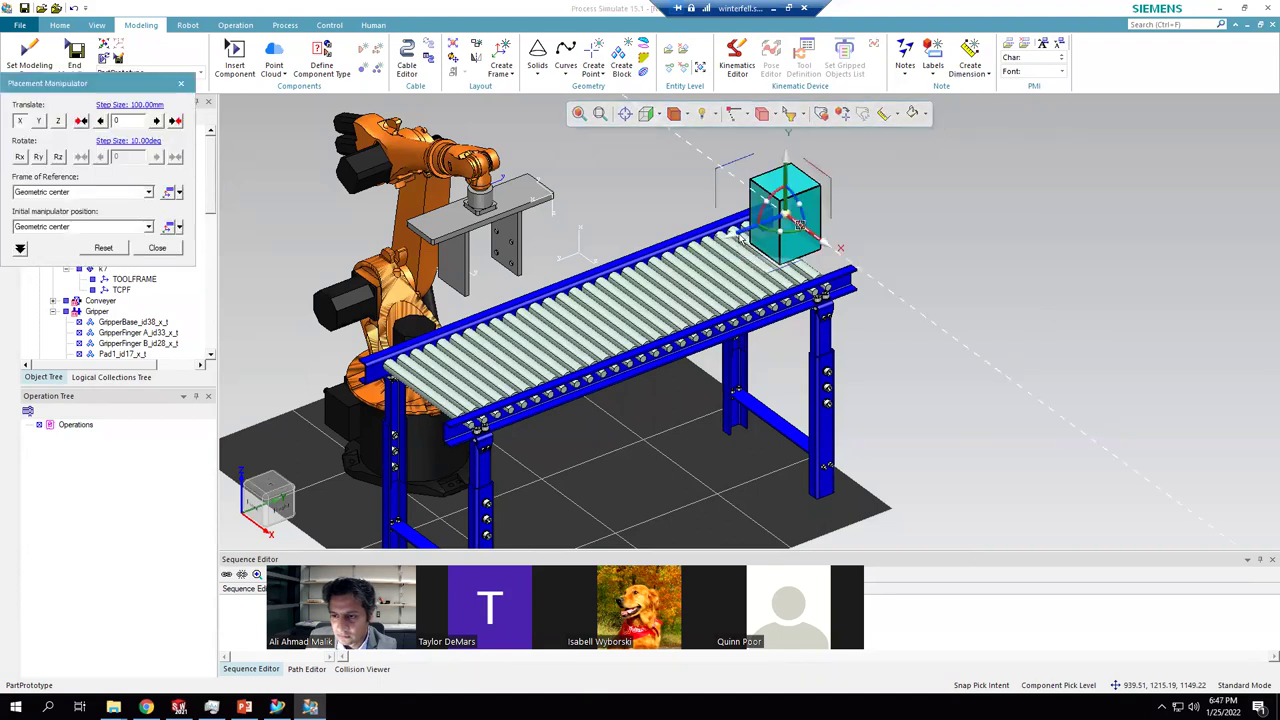
left_click(710, 245)
left_click_drag(710, 245, 686, 258)
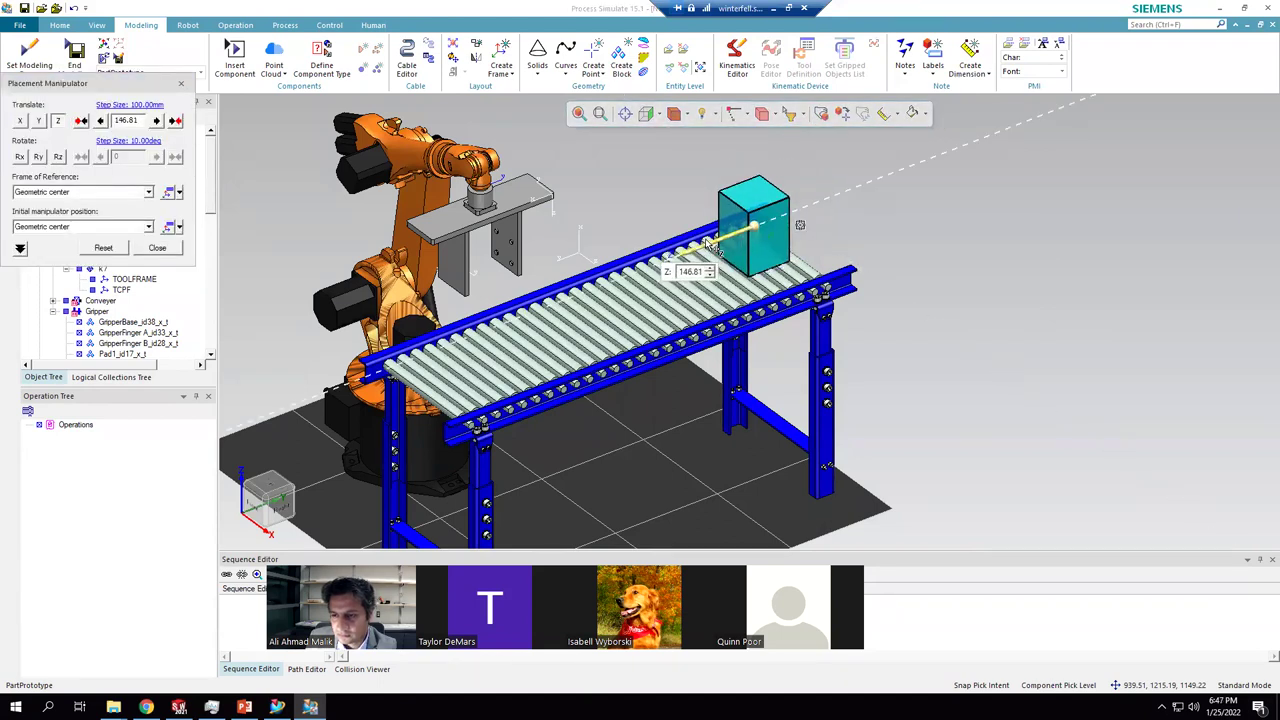
left_click(158, 249)
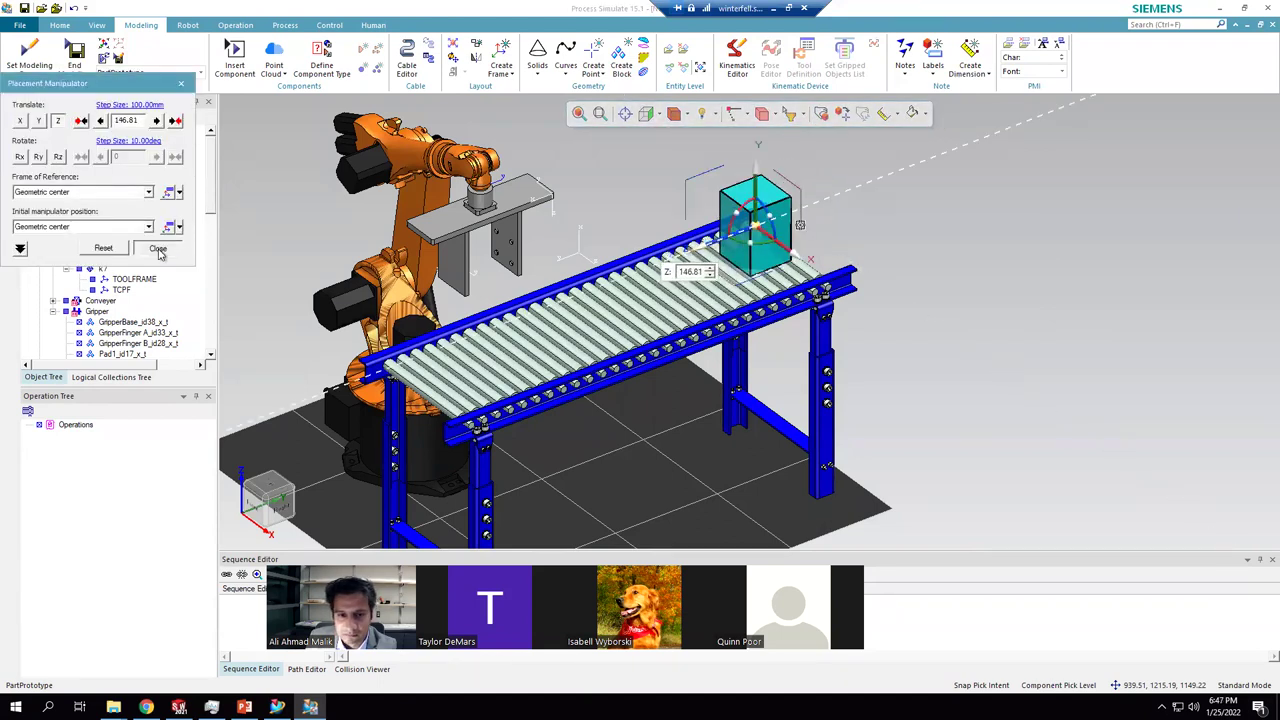
left_click(585, 196)
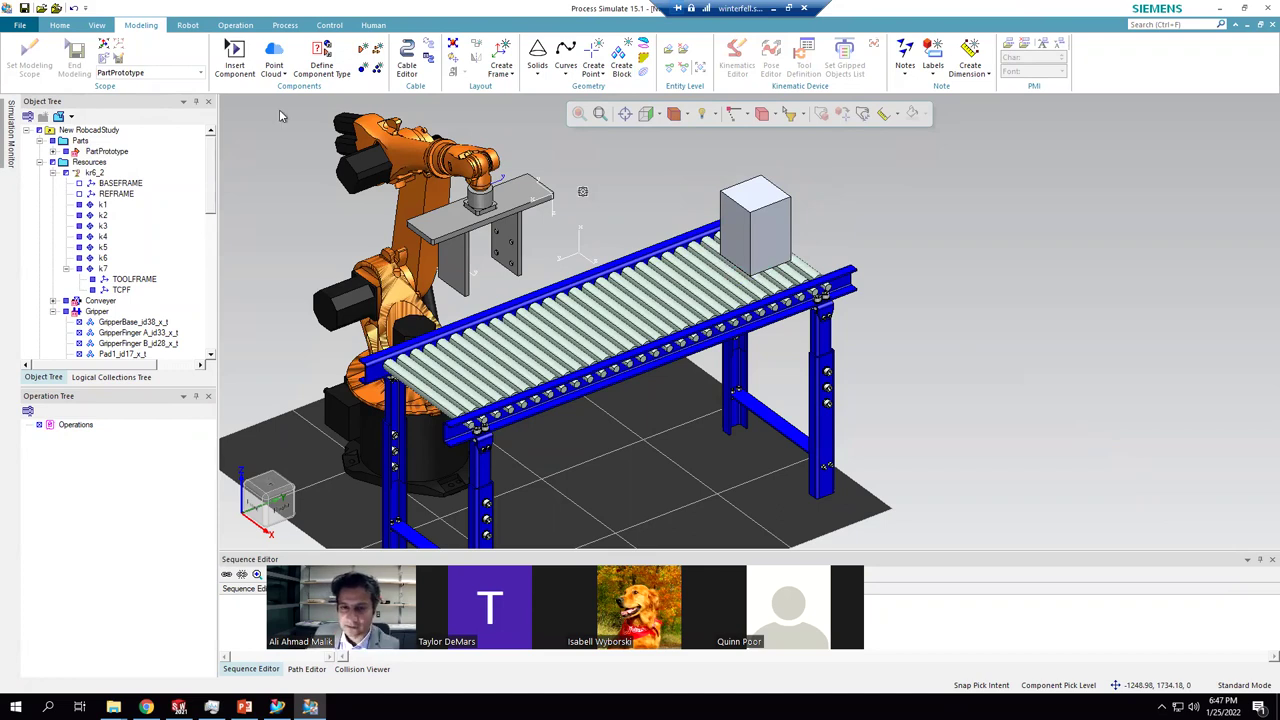
- Close the Simulation Monitor and keep the Object Tree docked at full height with its Resources branch expanded
left_click(8, 128)
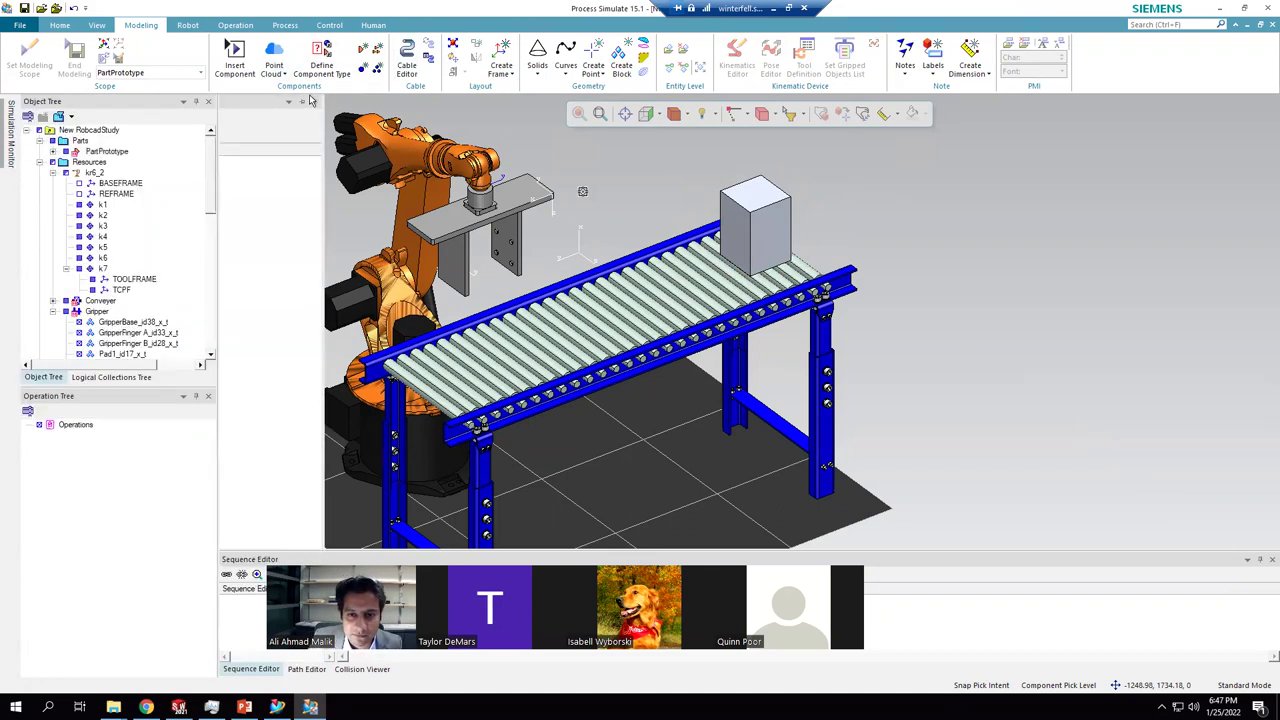
left_click(197, 102)
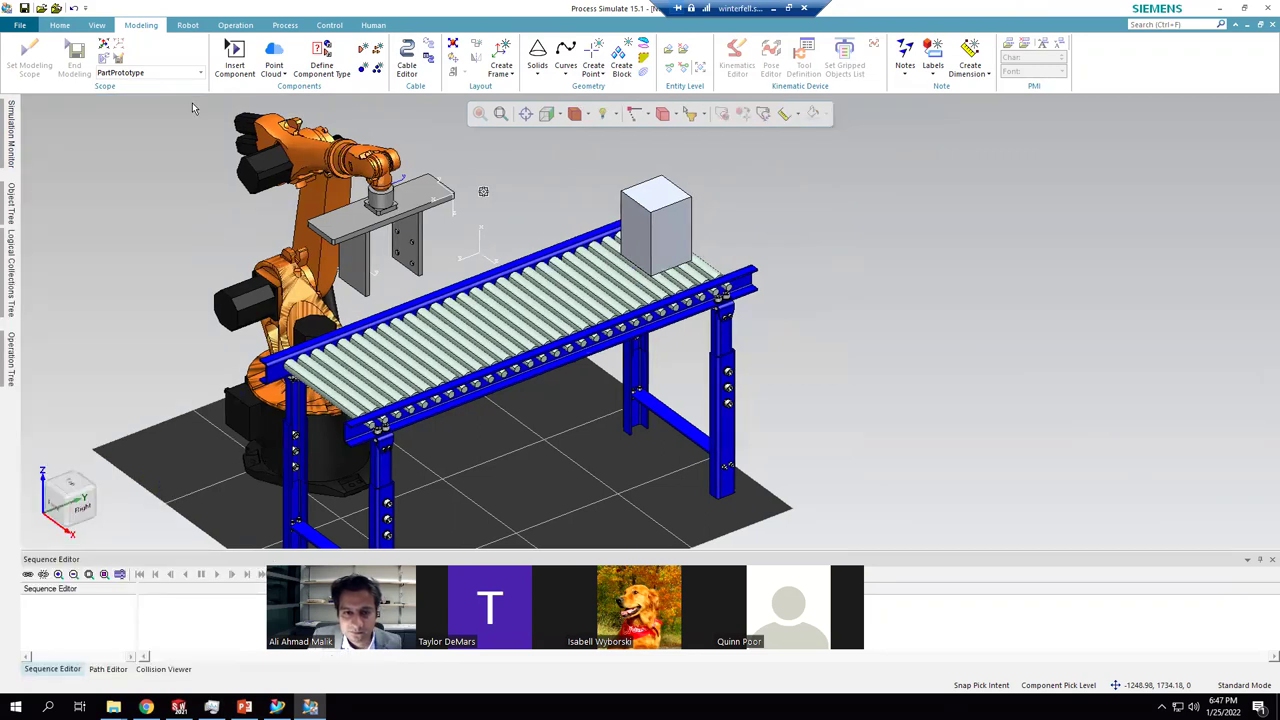
left_click(11, 127)
left_click(301, 101)
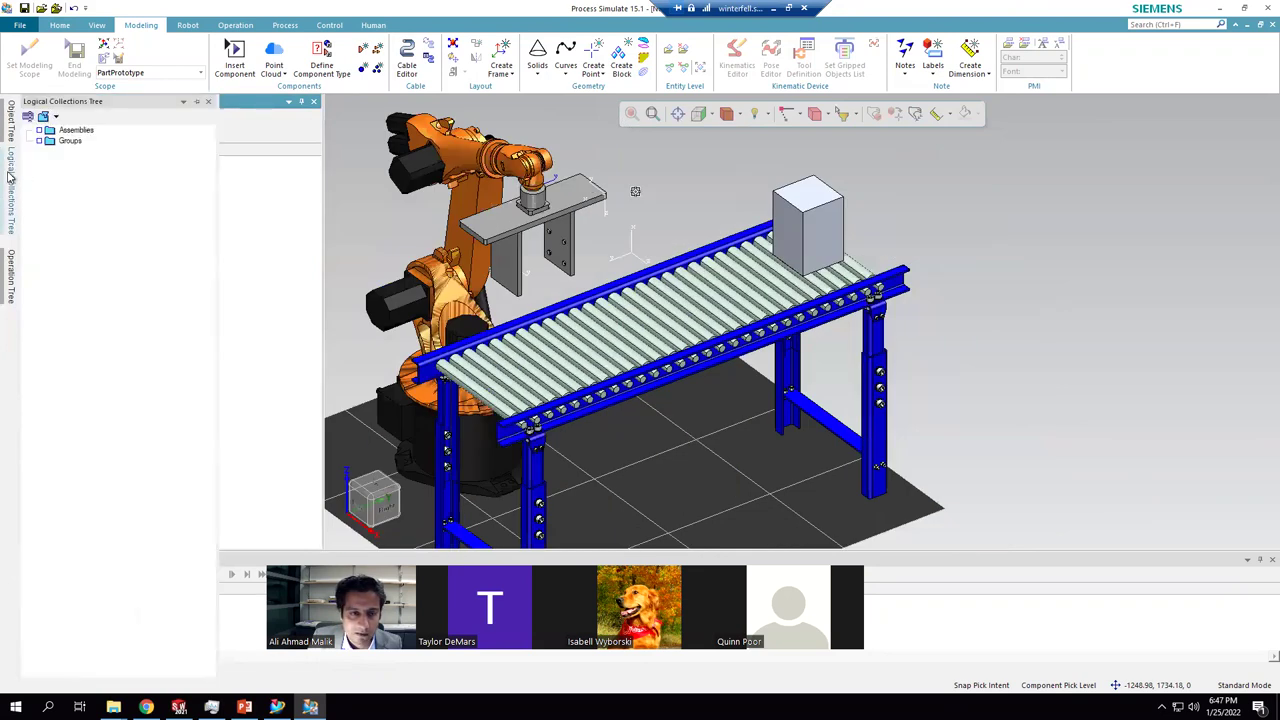
mouse_move(12, 133)
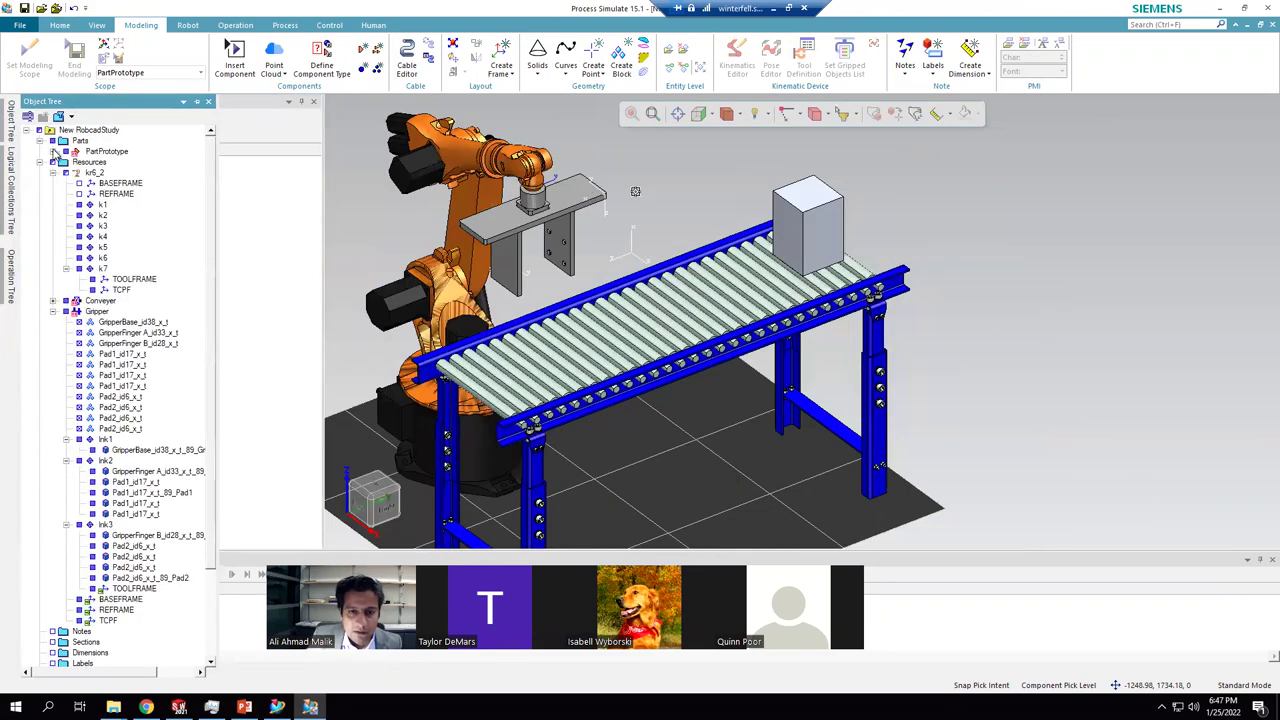
left_click(198, 102)
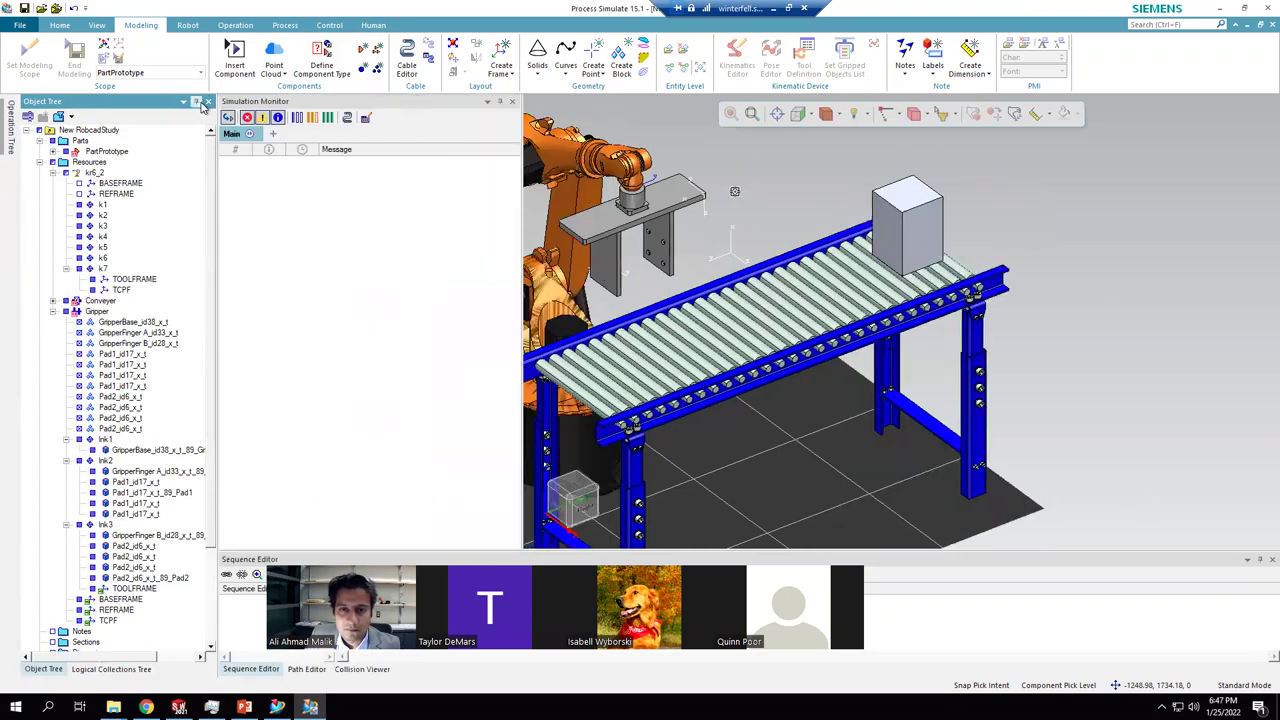
left_click(514, 103)
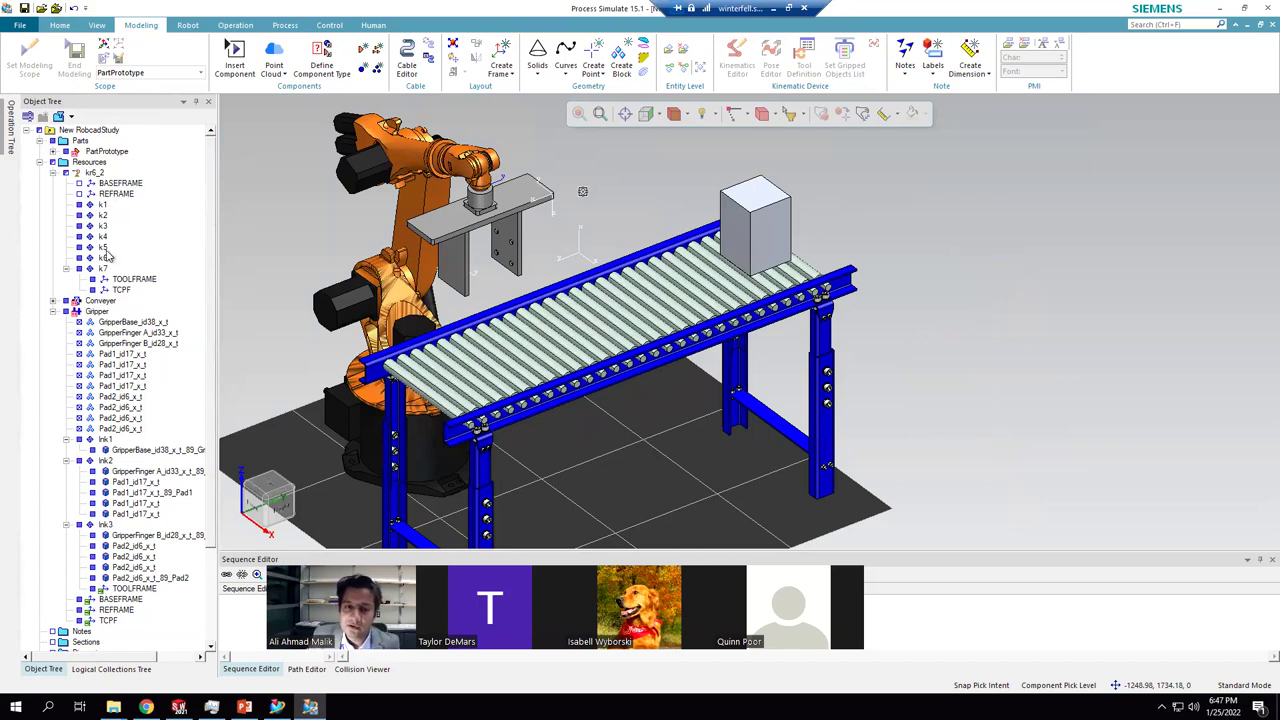
left_click(39, 163)
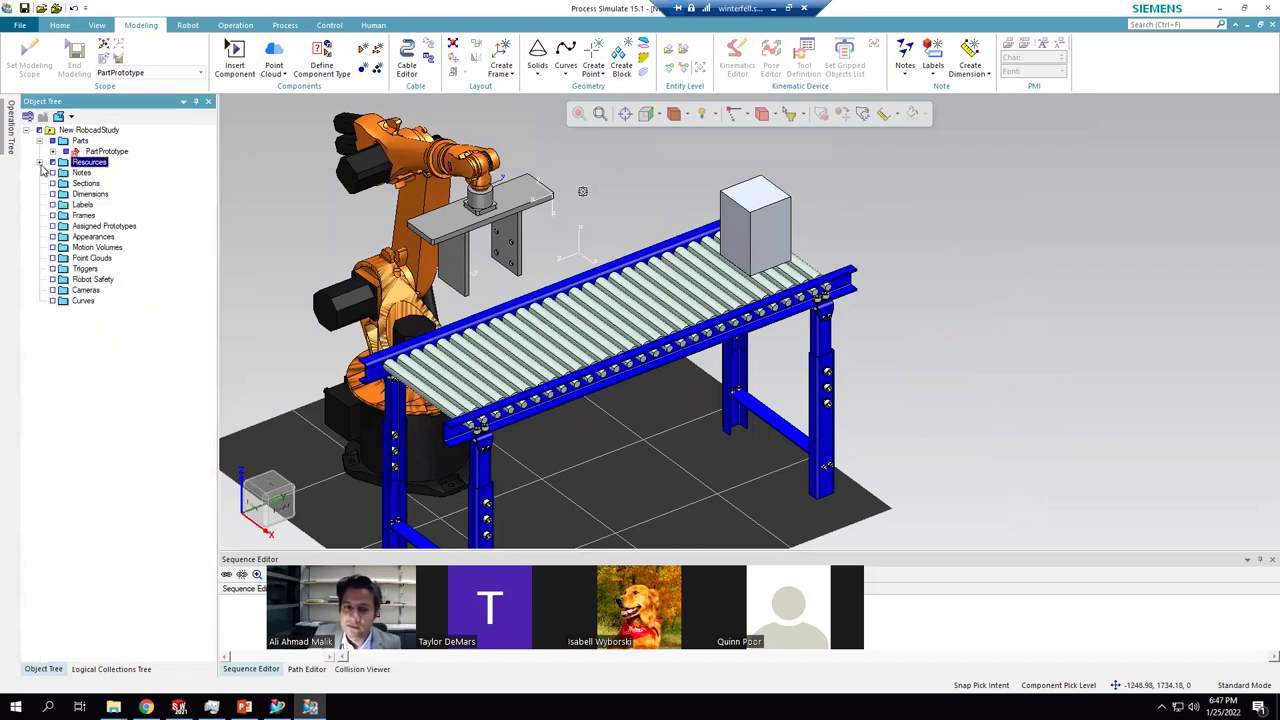
left_click(39, 163)
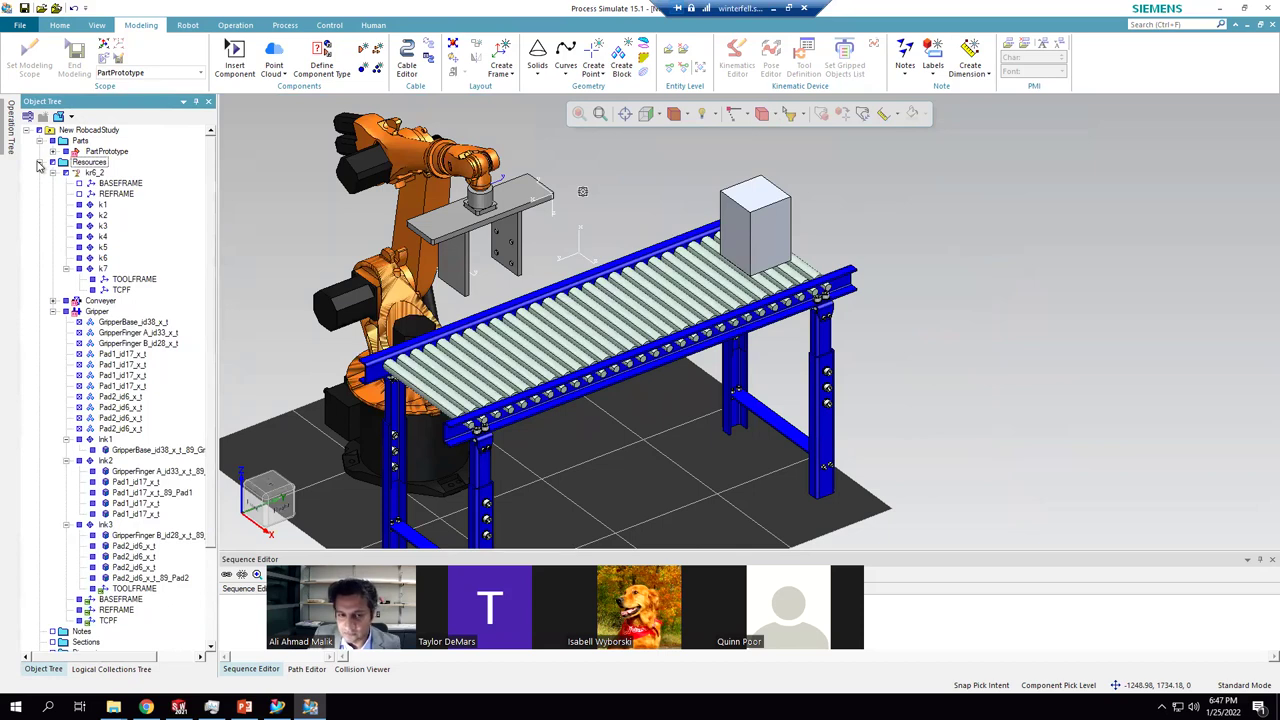
- Collapse the kr6_2 and Resources branches of the Object Tree and set the tree to auto-hide
left_click(53, 173)
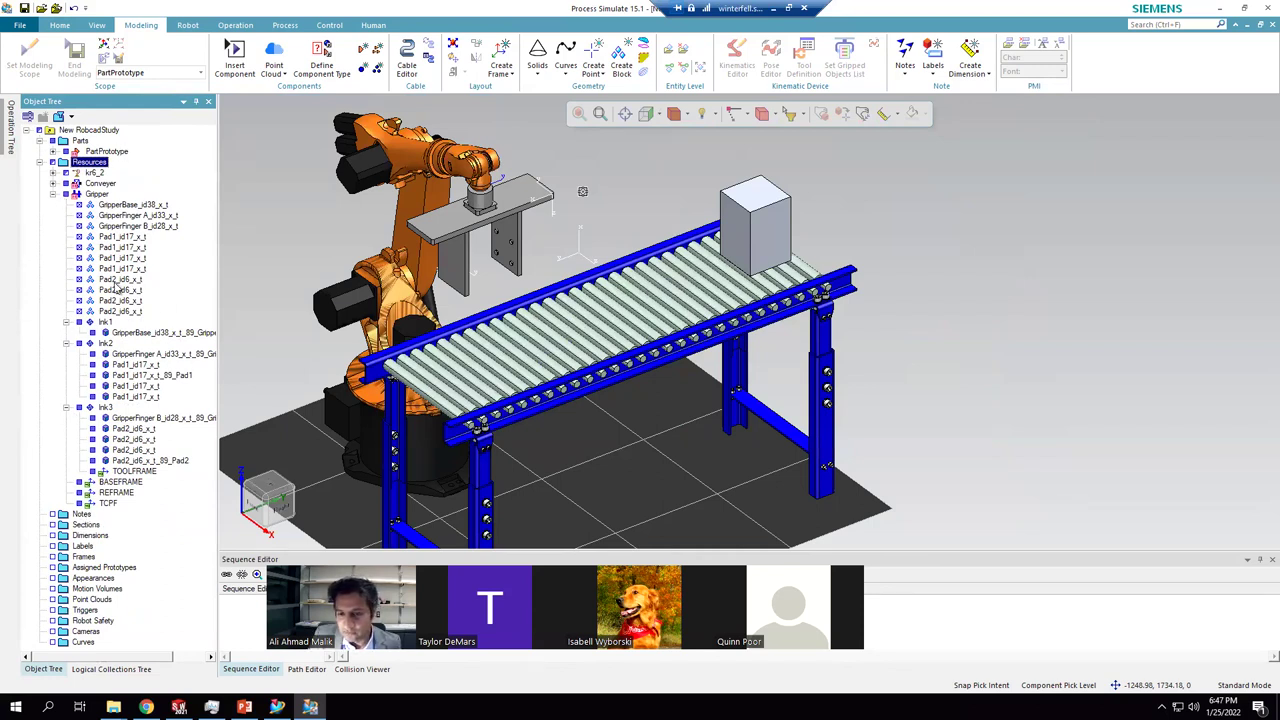
left_click(46, 163)
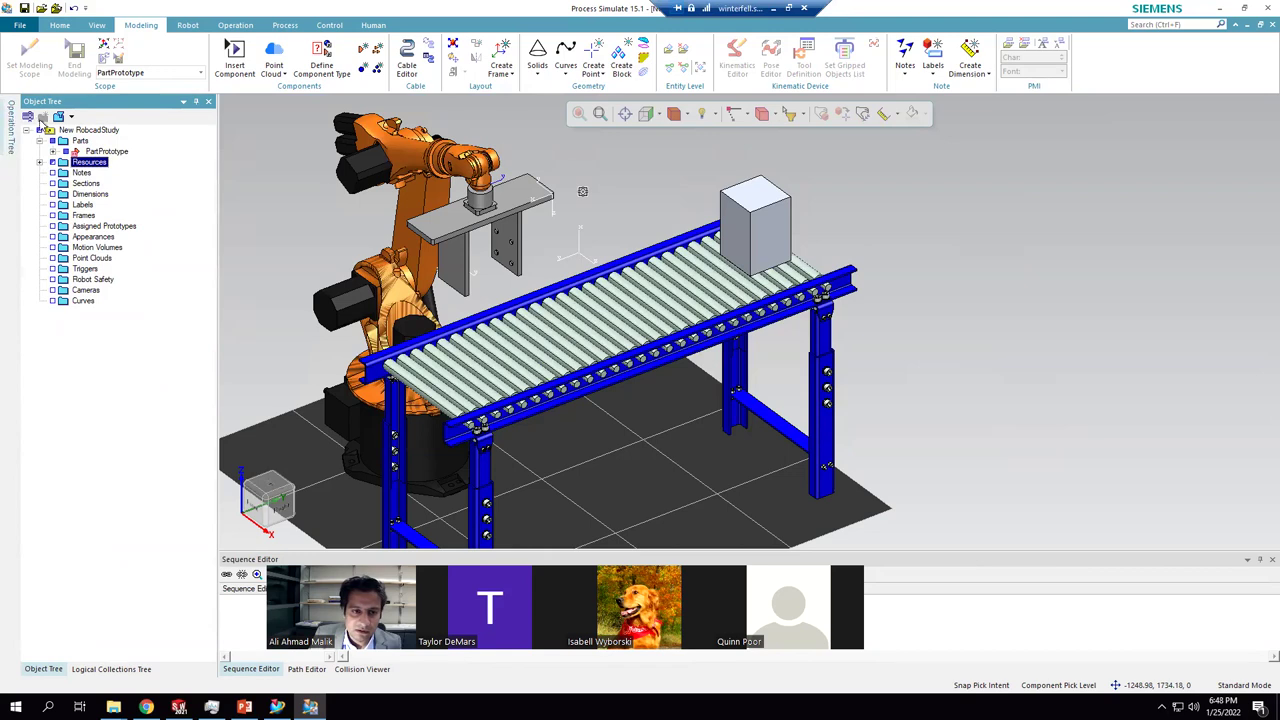
left_click(197, 105)
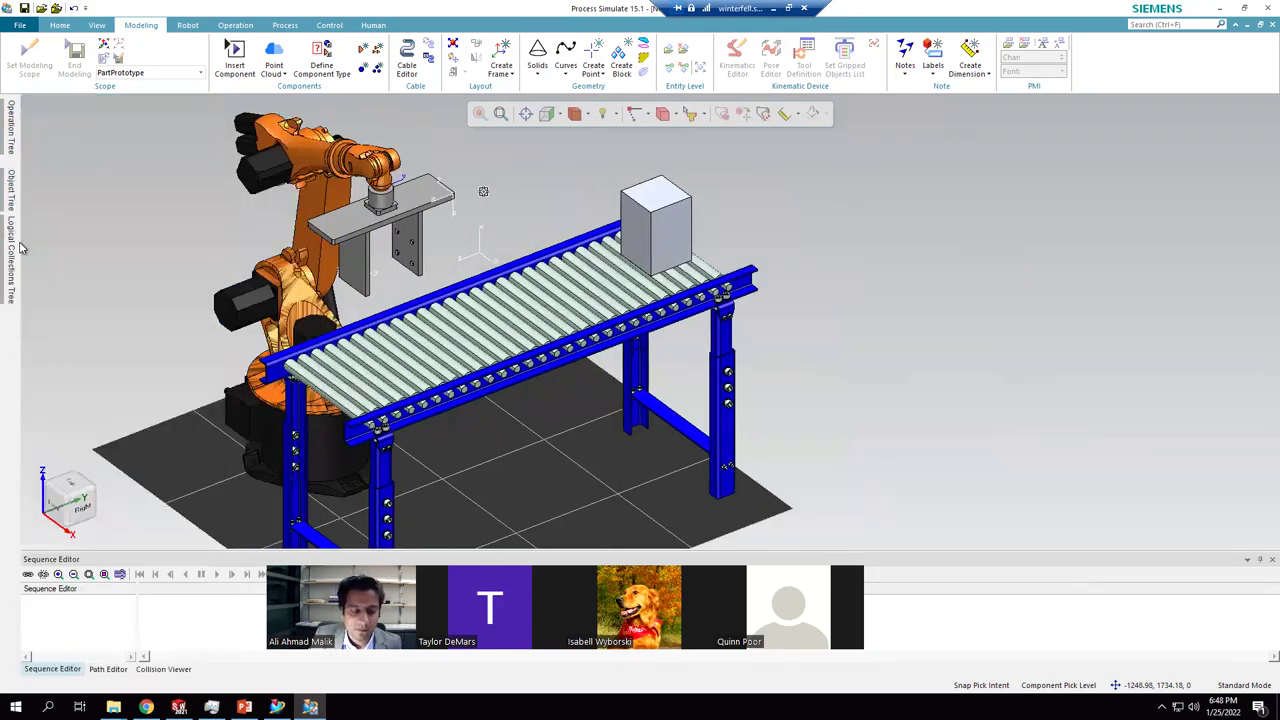
- Look through the Logical Collections Tree, Operation Tree, Object Tree, Path Editor and Sequence Editor
left_click(13, 200)
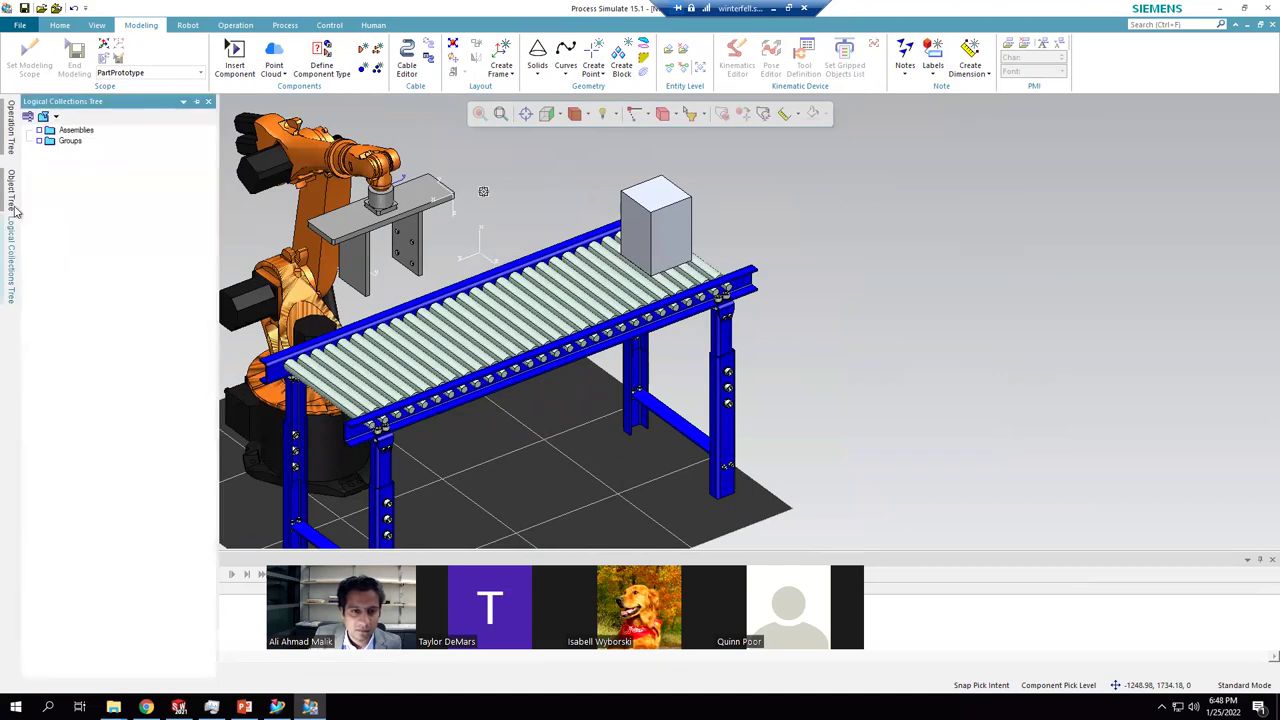
left_click(12, 138)
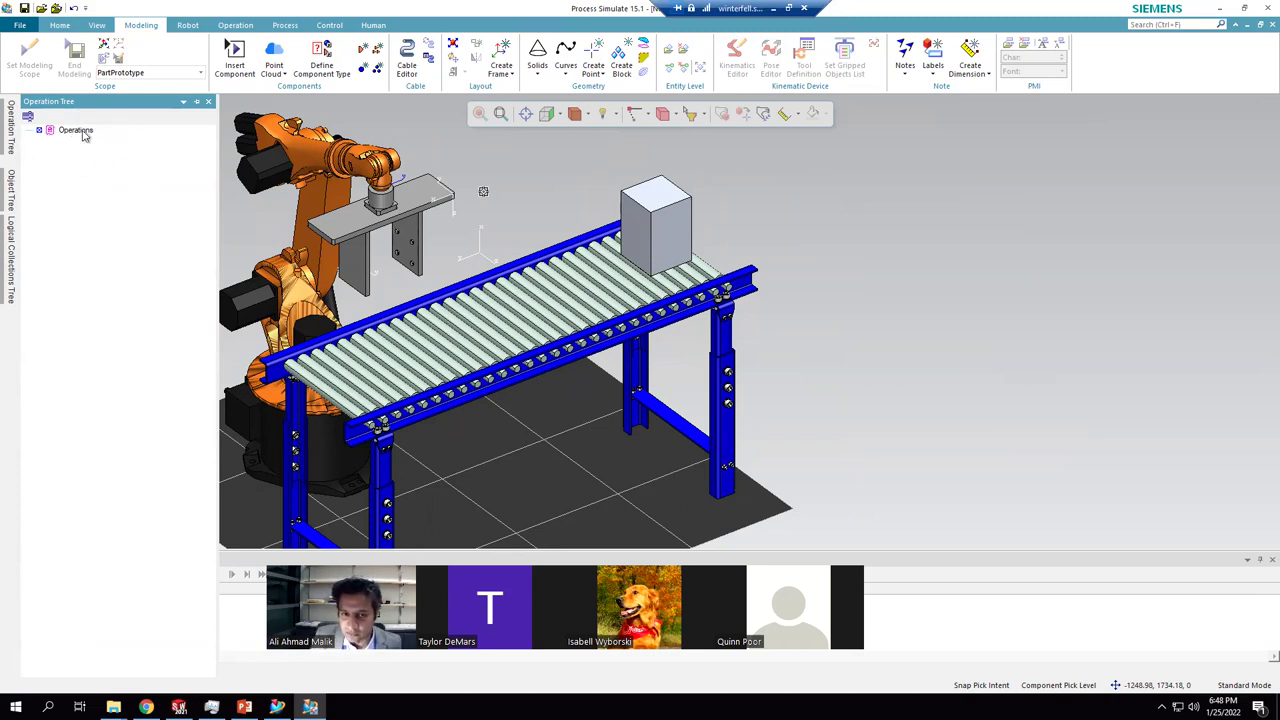
left_click(252, 566)
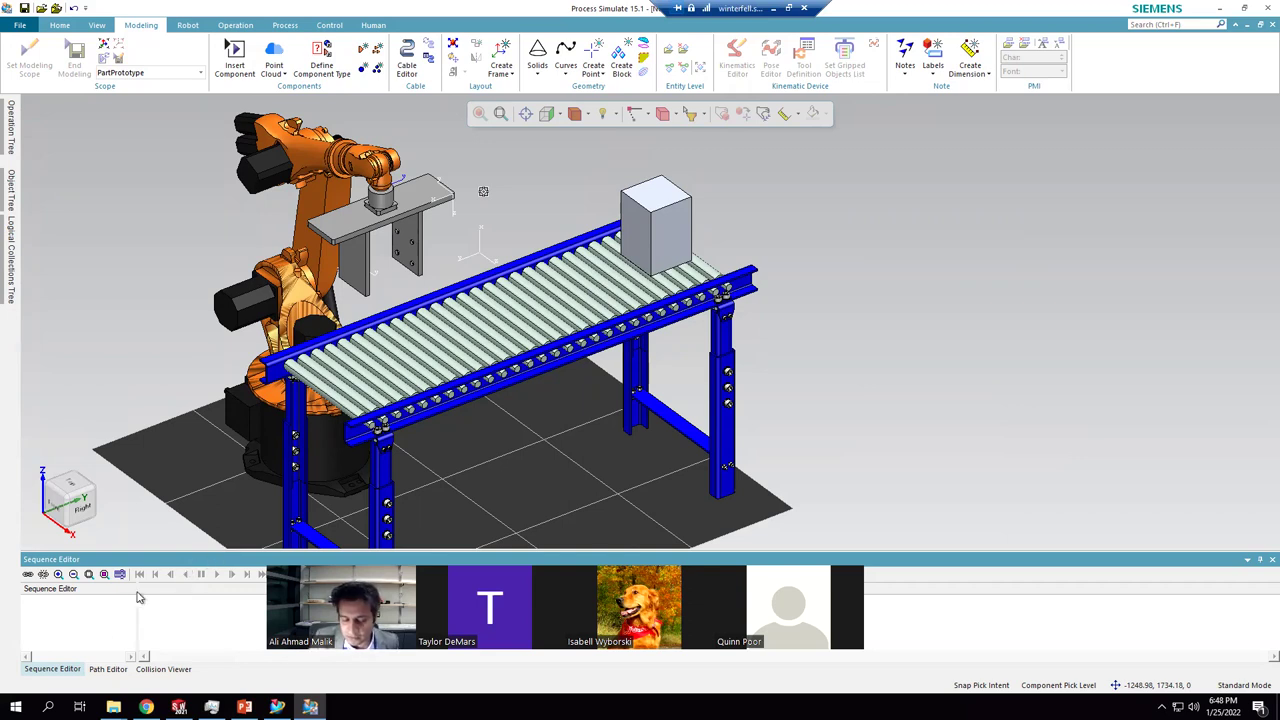
left_click(110, 671)
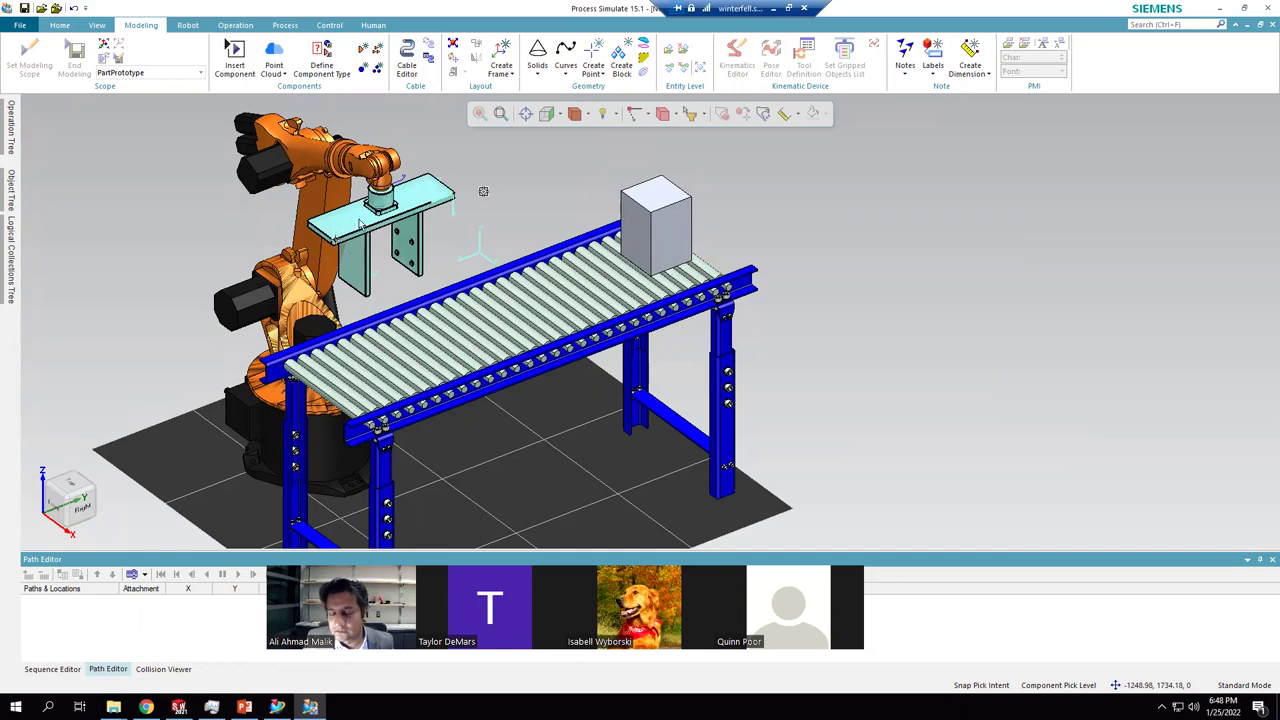
left_click(57, 670)
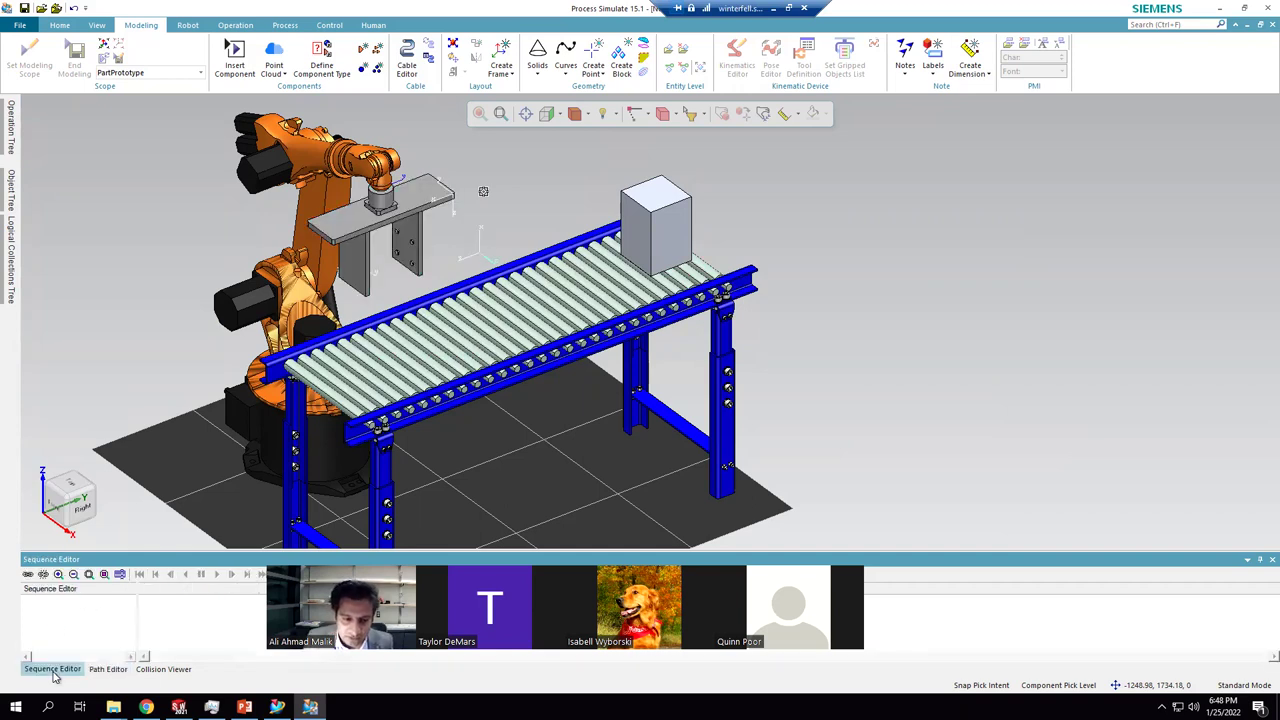
left_click(10, 192)
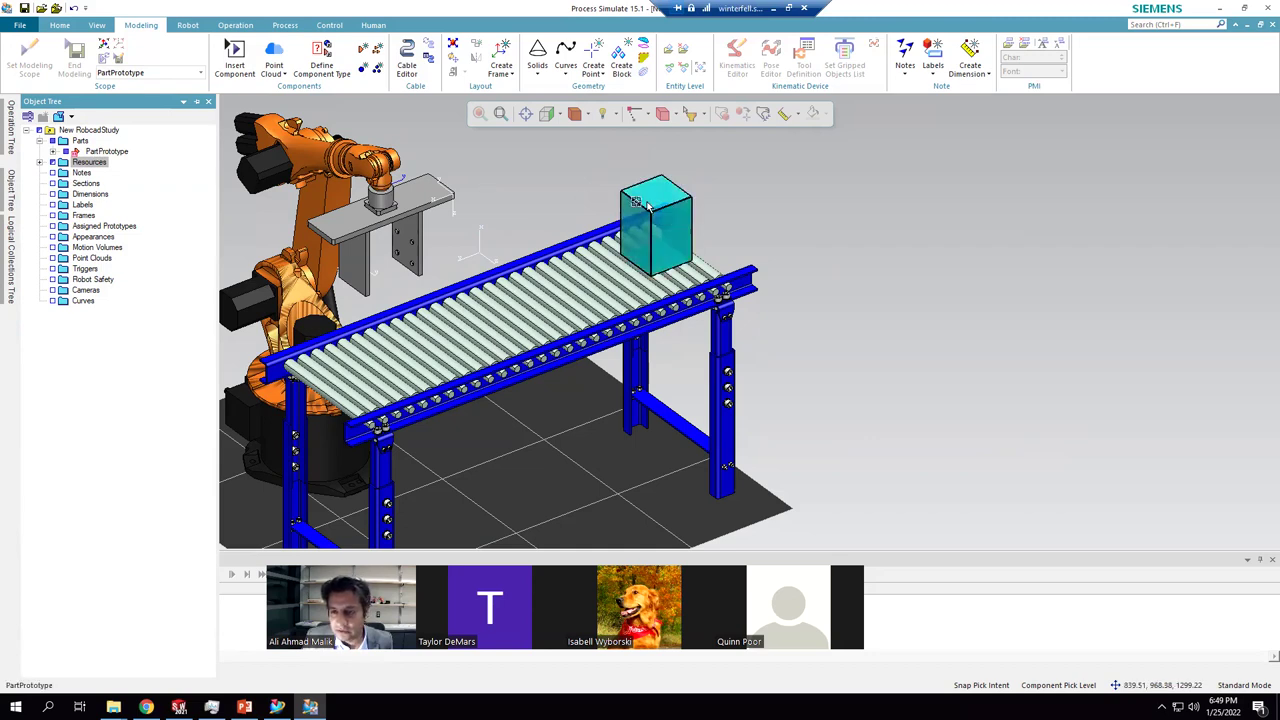
left_click(8, 148)
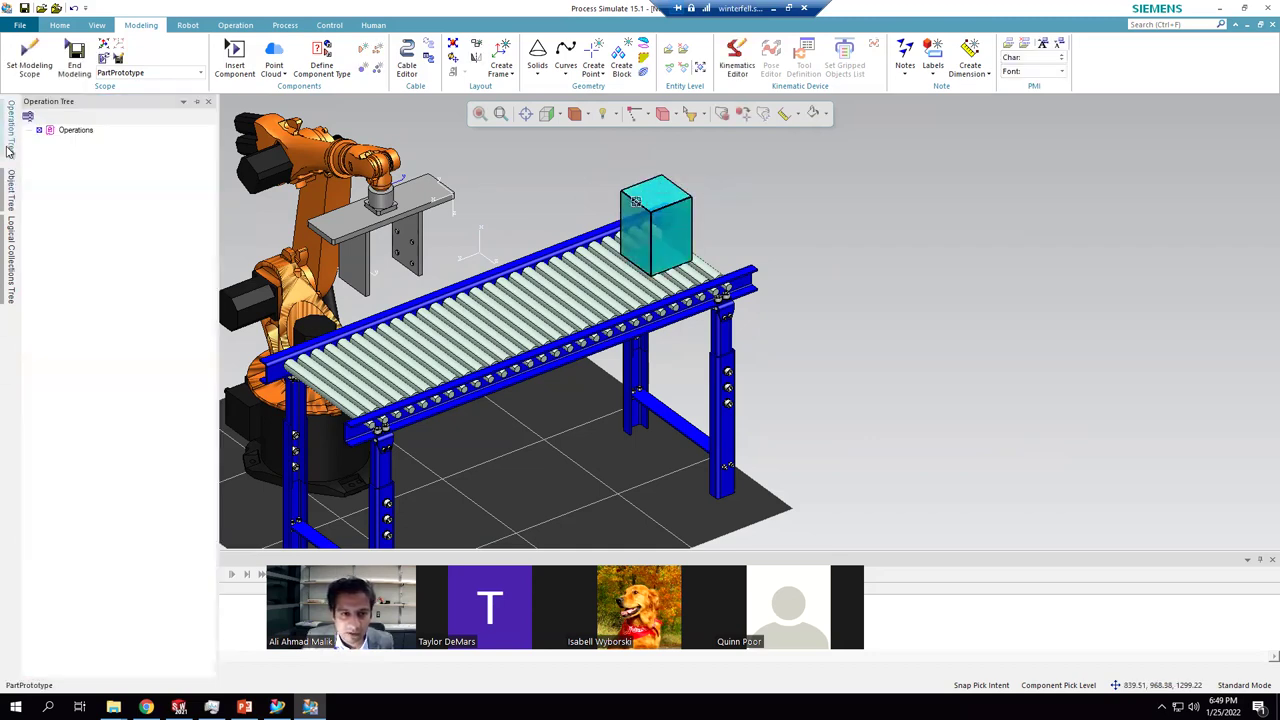
left_click(10, 150)
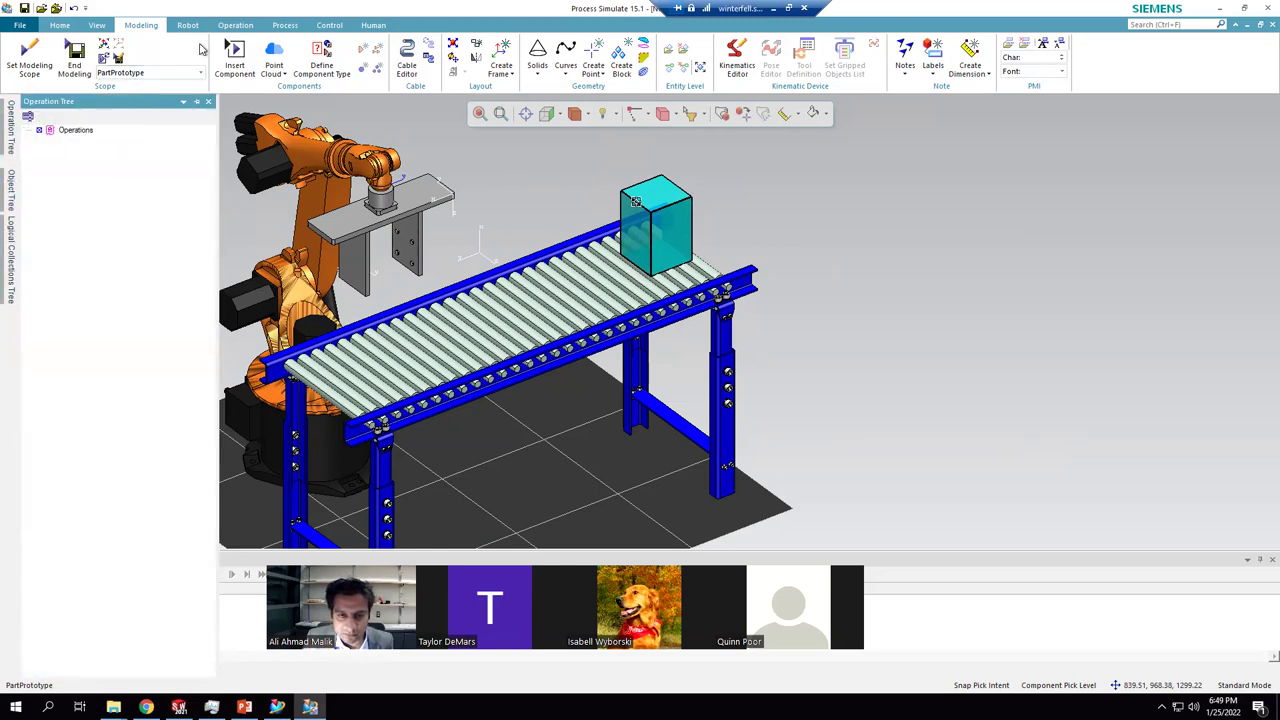
- Select the box on the conveyor and keep the Operation Tree docked open for creating operations
left_click(235, 25)
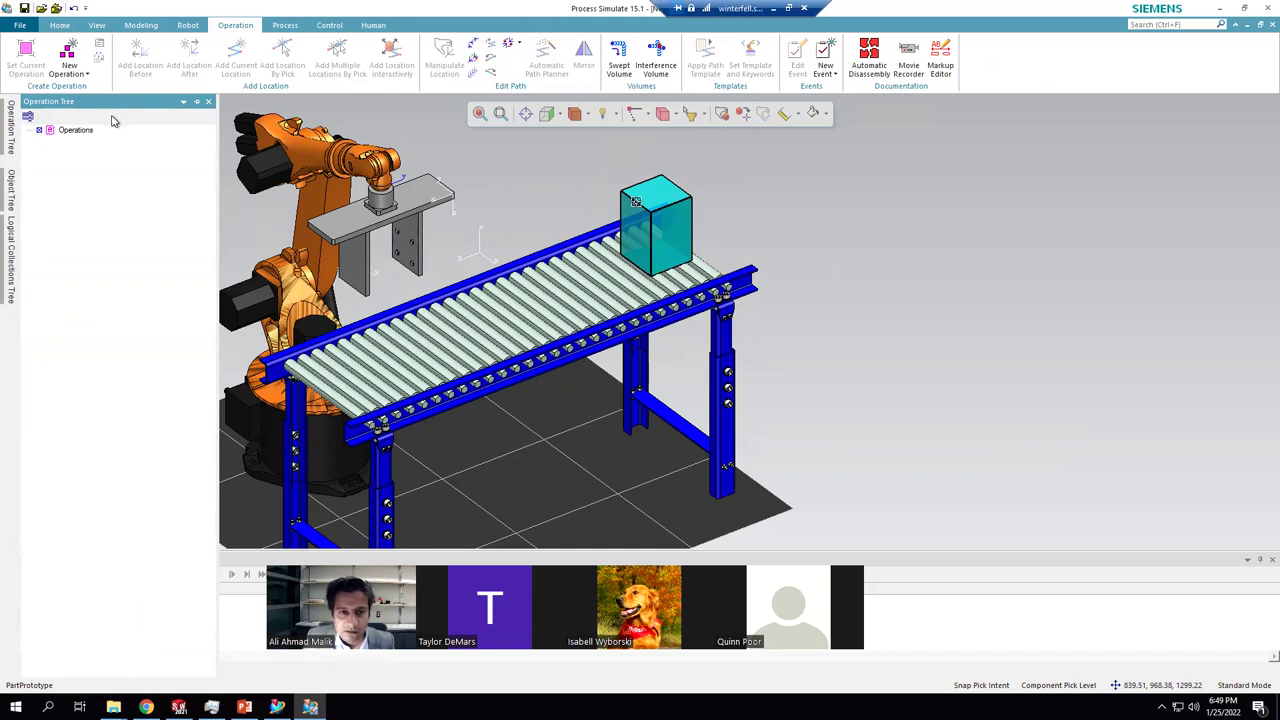
left_click(378, 217)
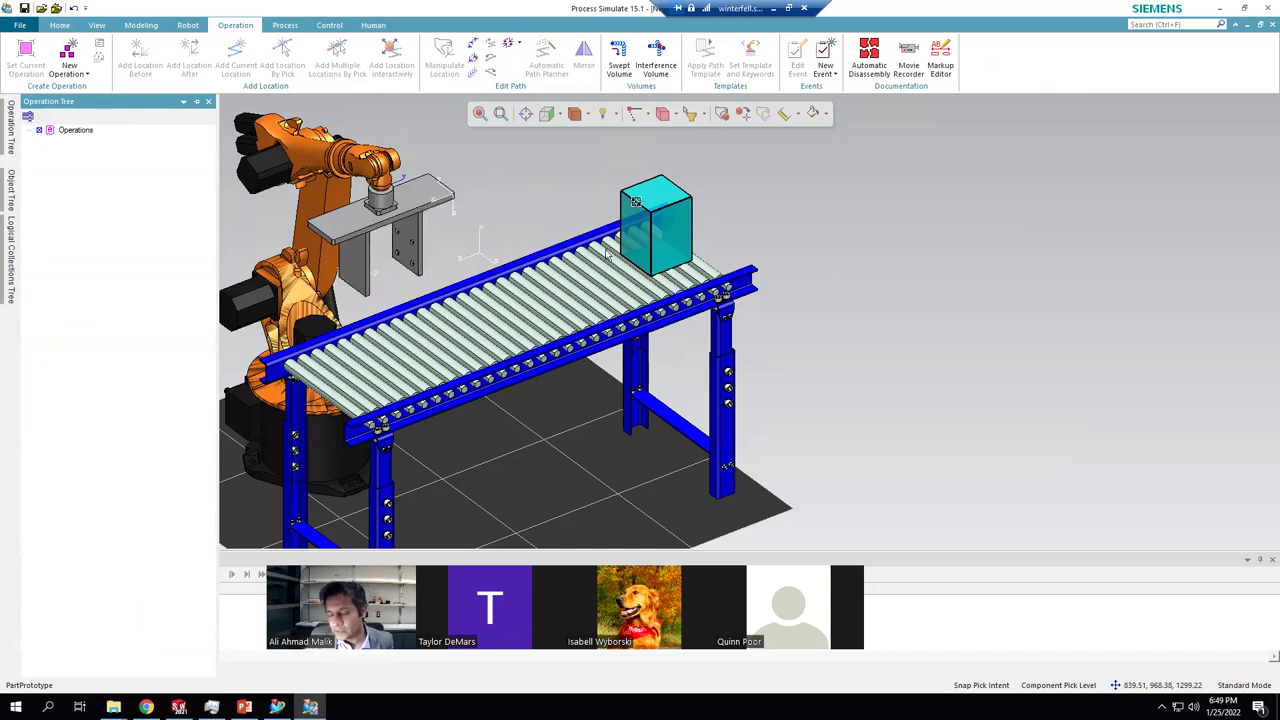
left_click(668, 220)
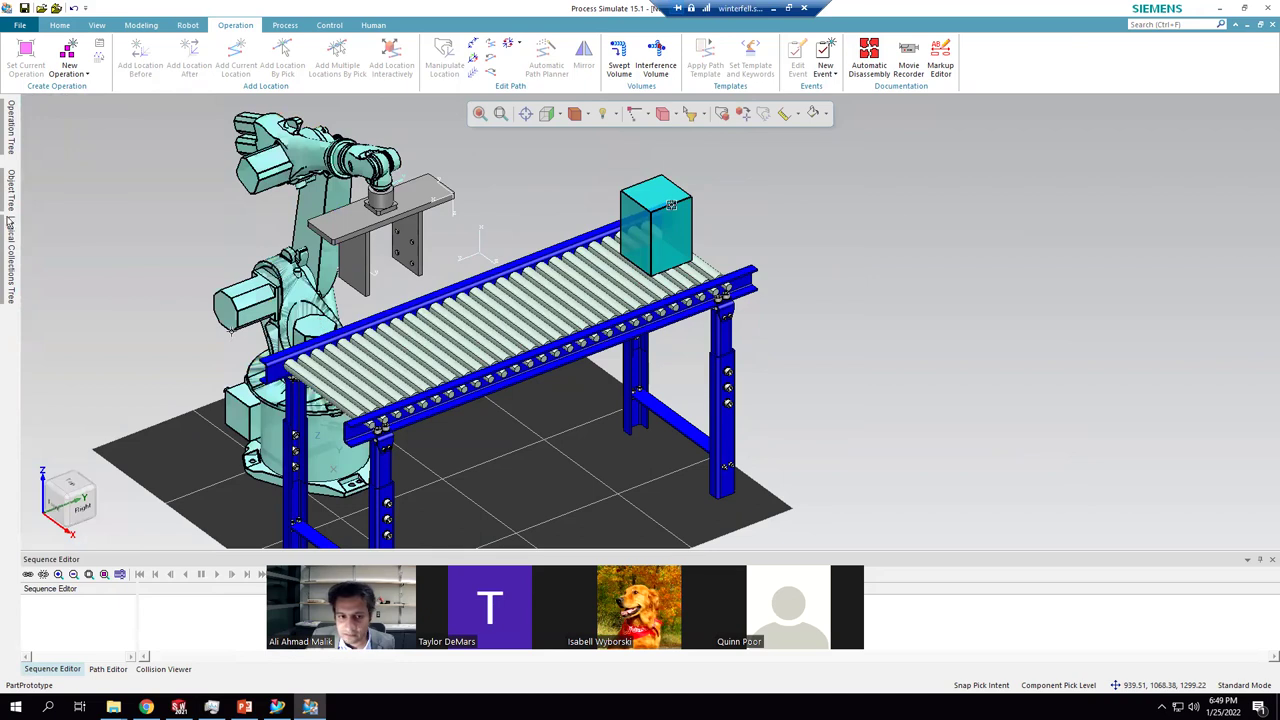
mouse_move(10, 125)
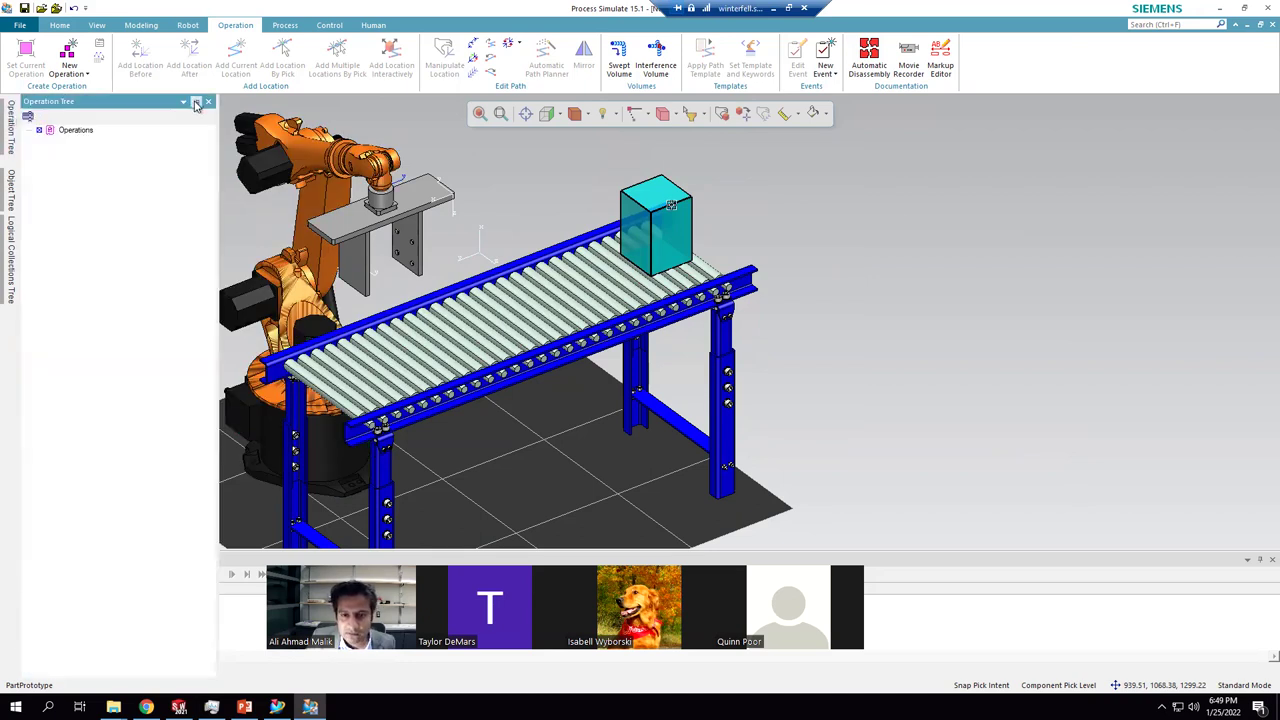
left_click(197, 104)
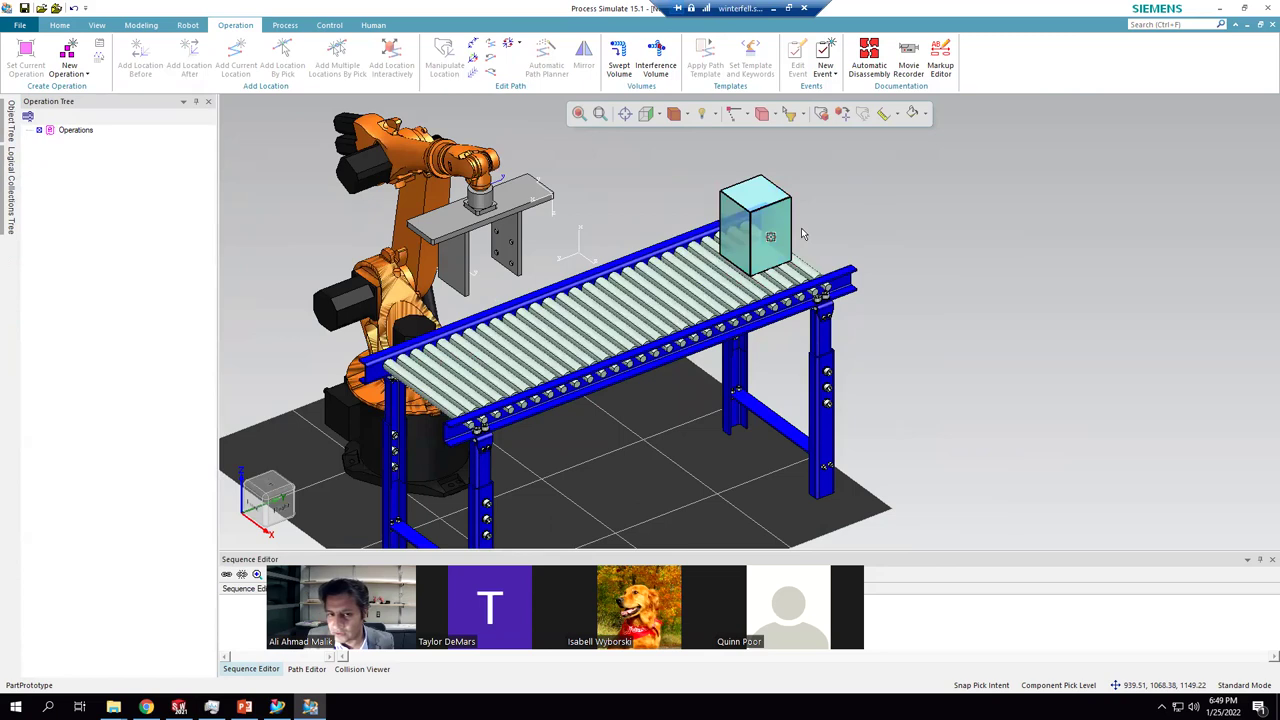
- Create an object flow operation for the box with its current location as start point and no end point picked
left_click(70, 70)
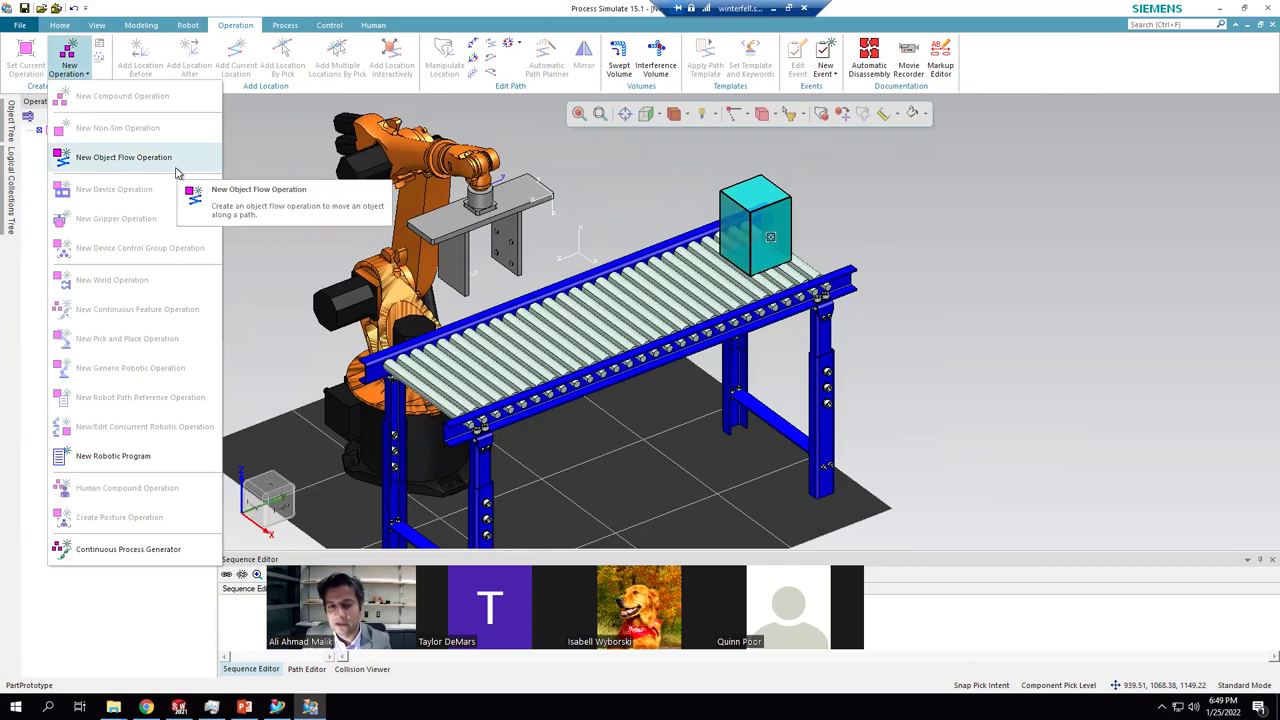
left_click(140, 162)
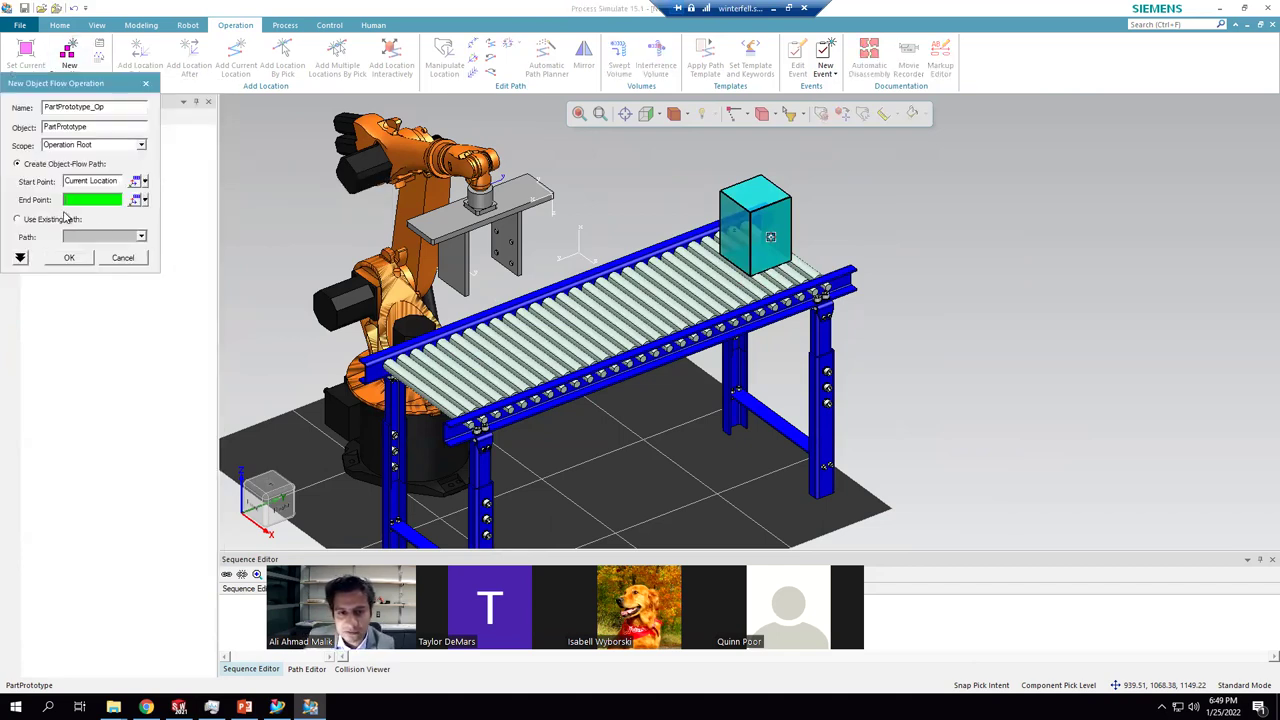
left_click(69, 257)
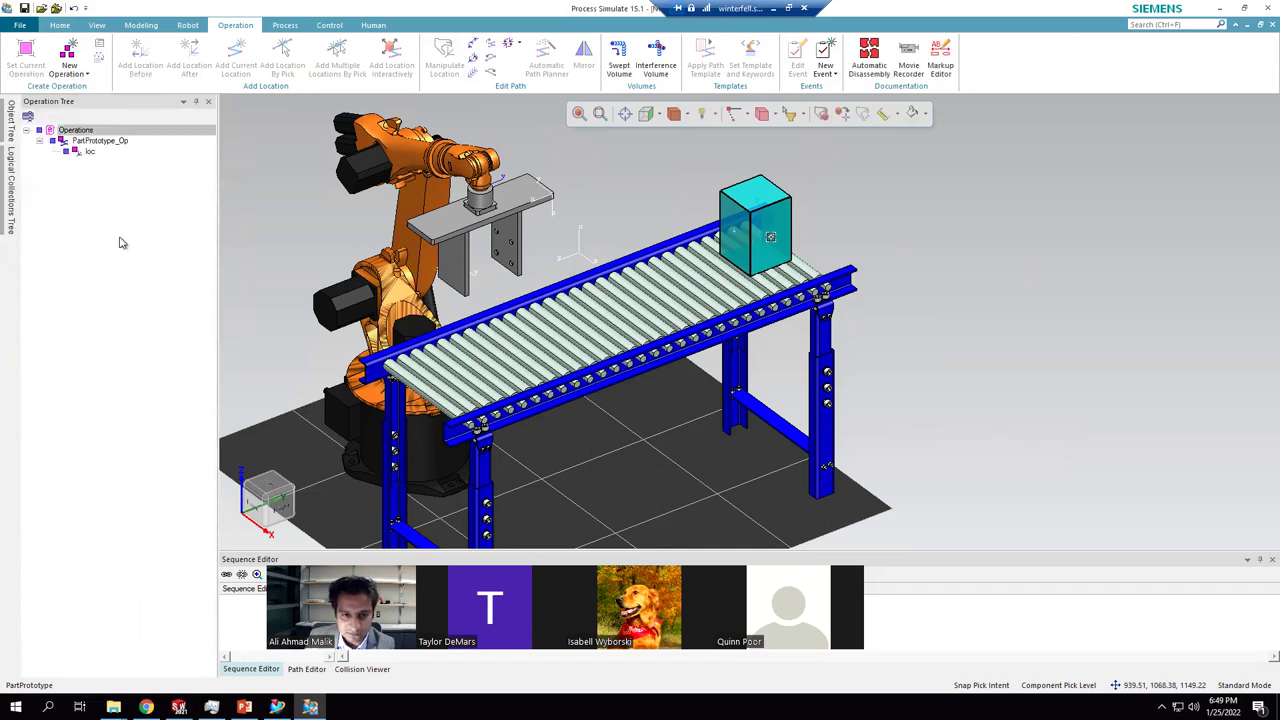
- Examine the start and end locations of the first object flow operation in relation to the box
left_click(86, 151)
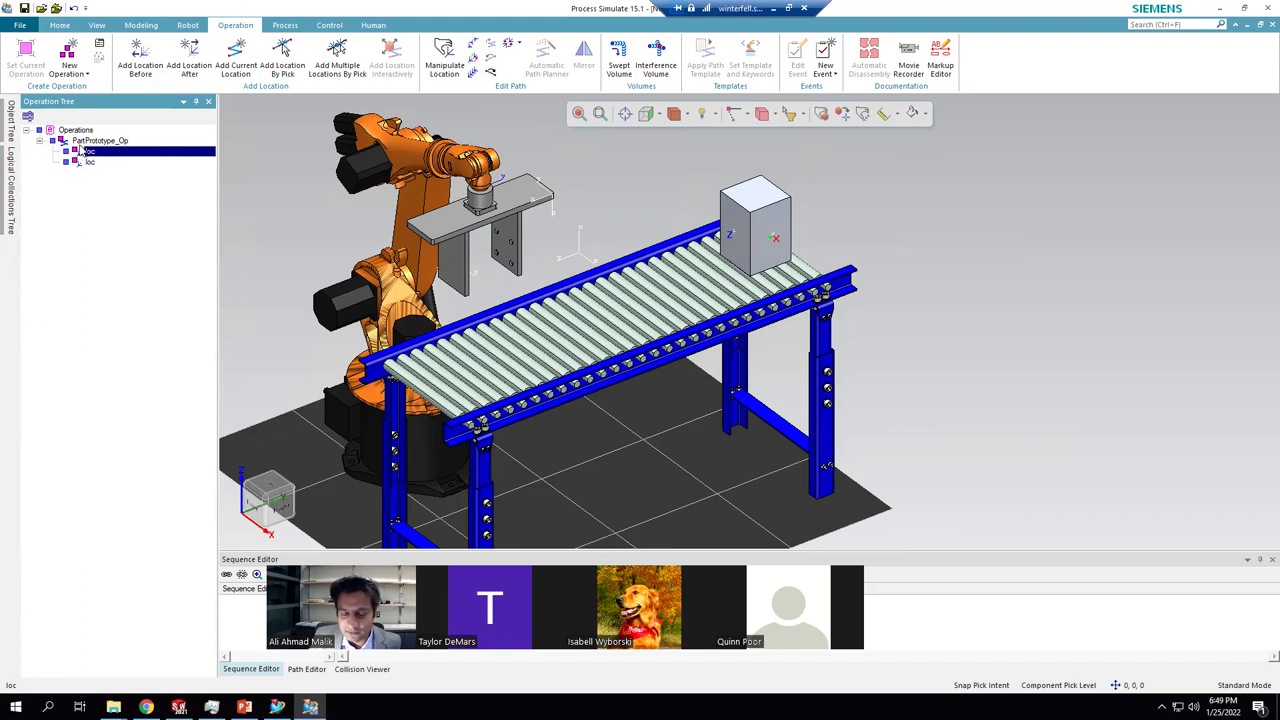
left_click(90, 140)
left_click(88, 151)
left_click(90, 162)
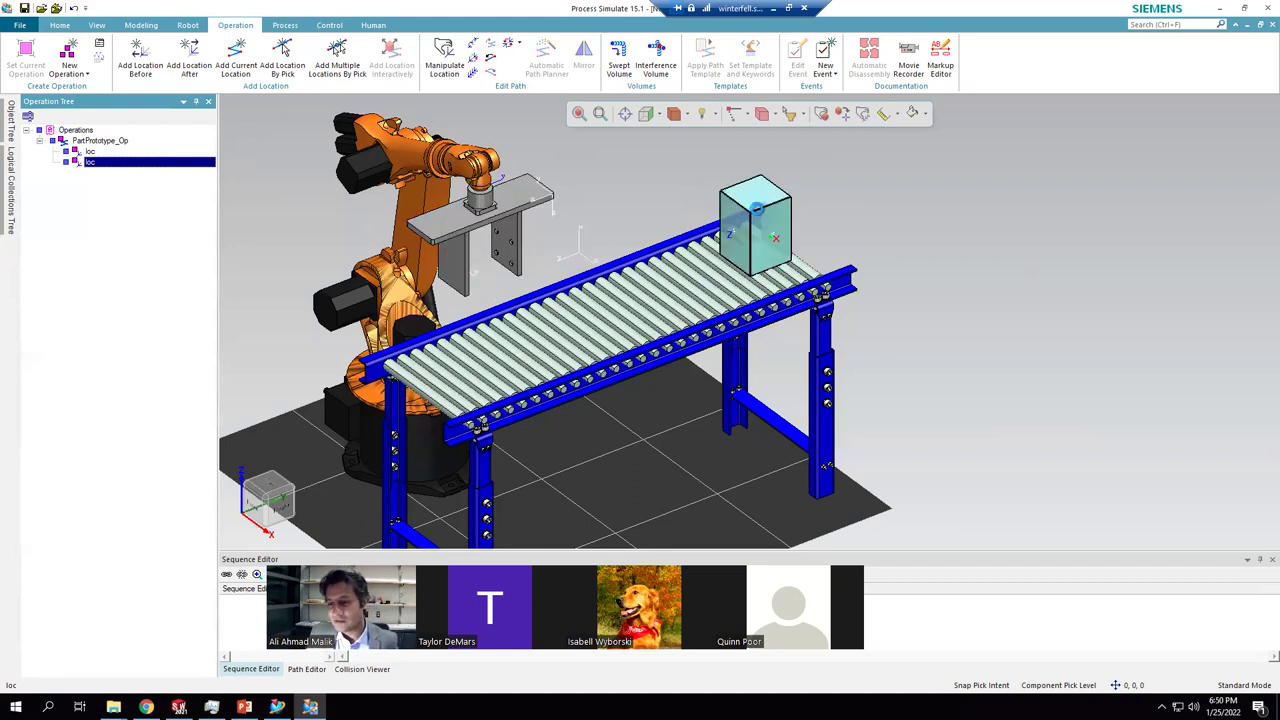
left_click(757, 209)
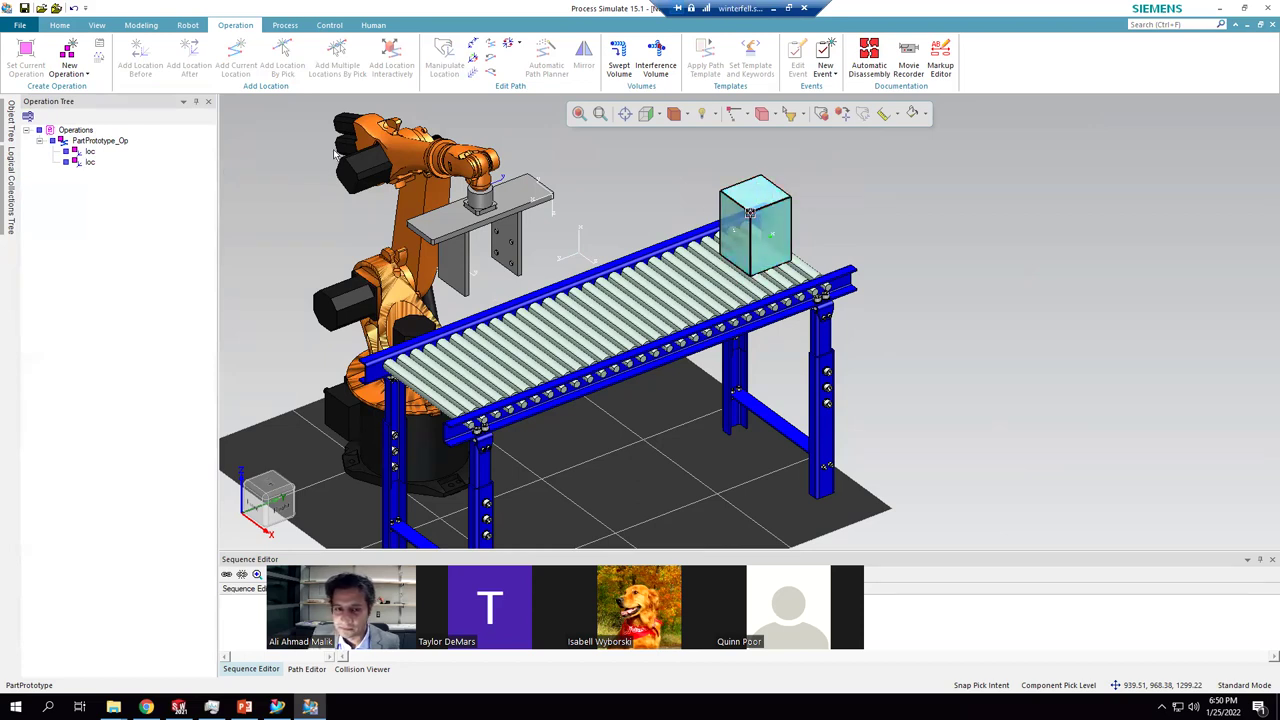
left_click(84, 151)
left_click(90, 162)
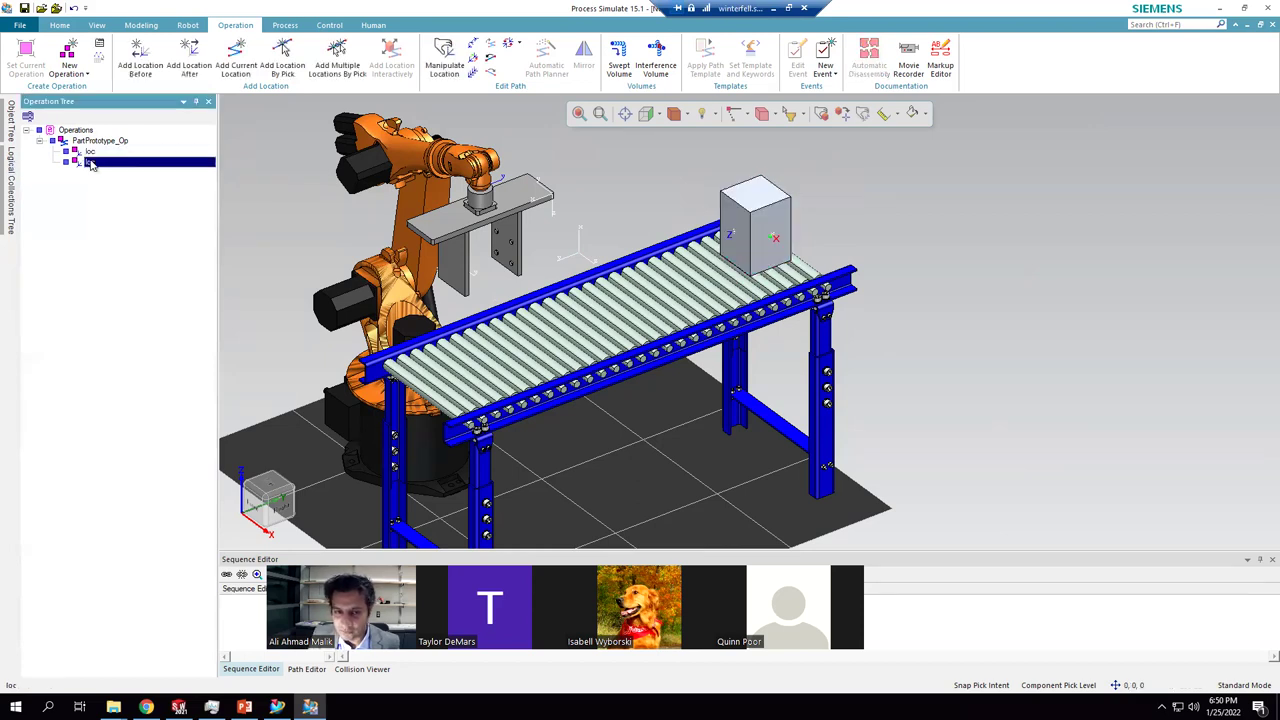
left_click(90, 142)
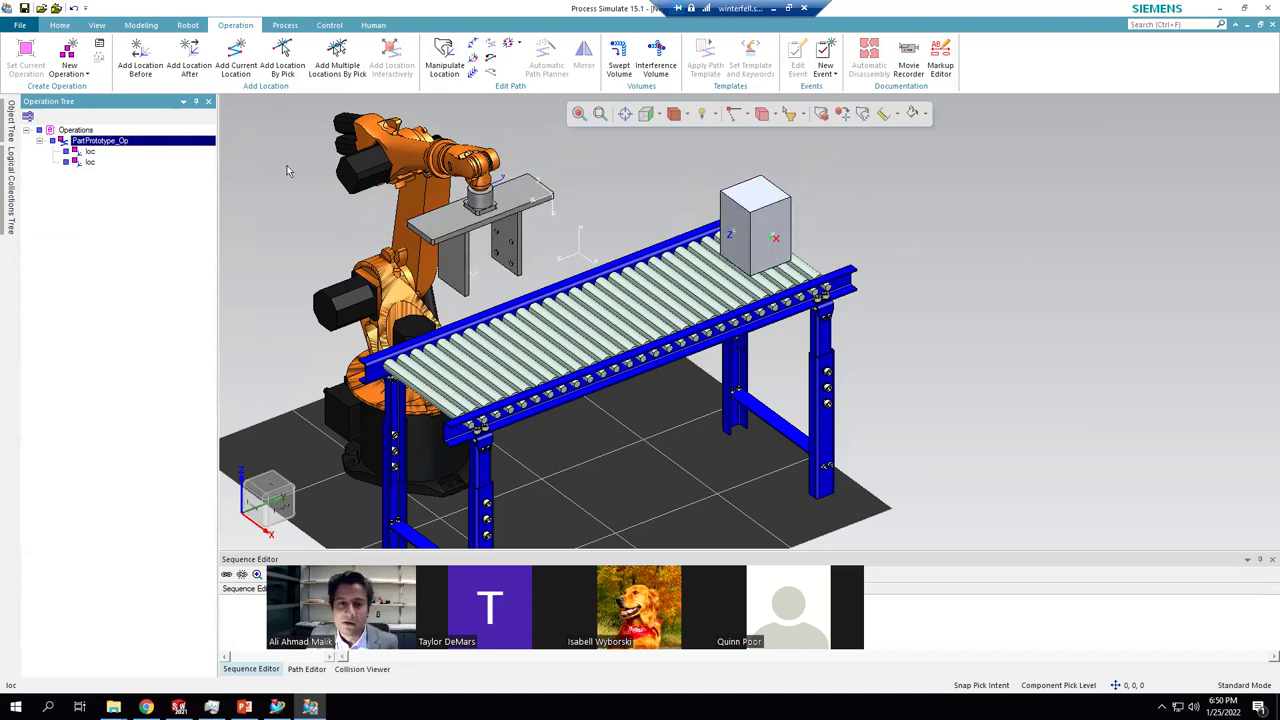
- Create a second object flow operation moving the box from its current location to an end point on the rollers at about (843, -88, 993)
left_click(70, 72)
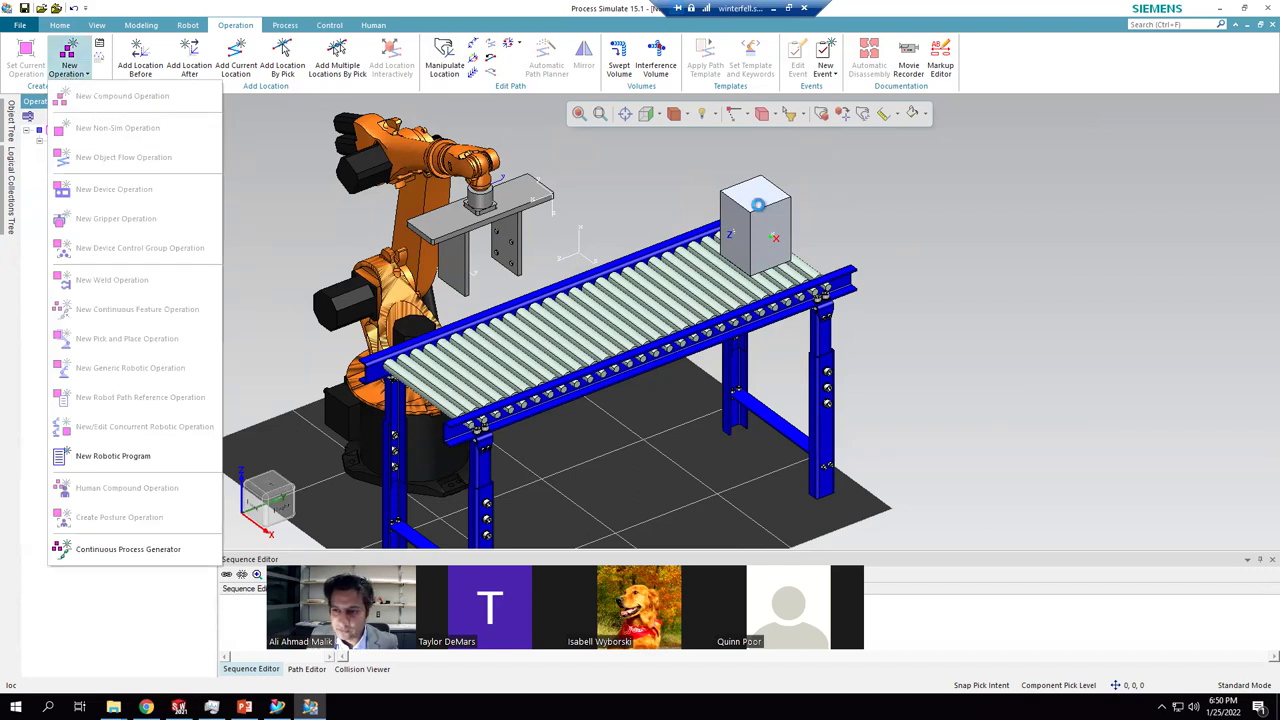
left_click(749, 213)
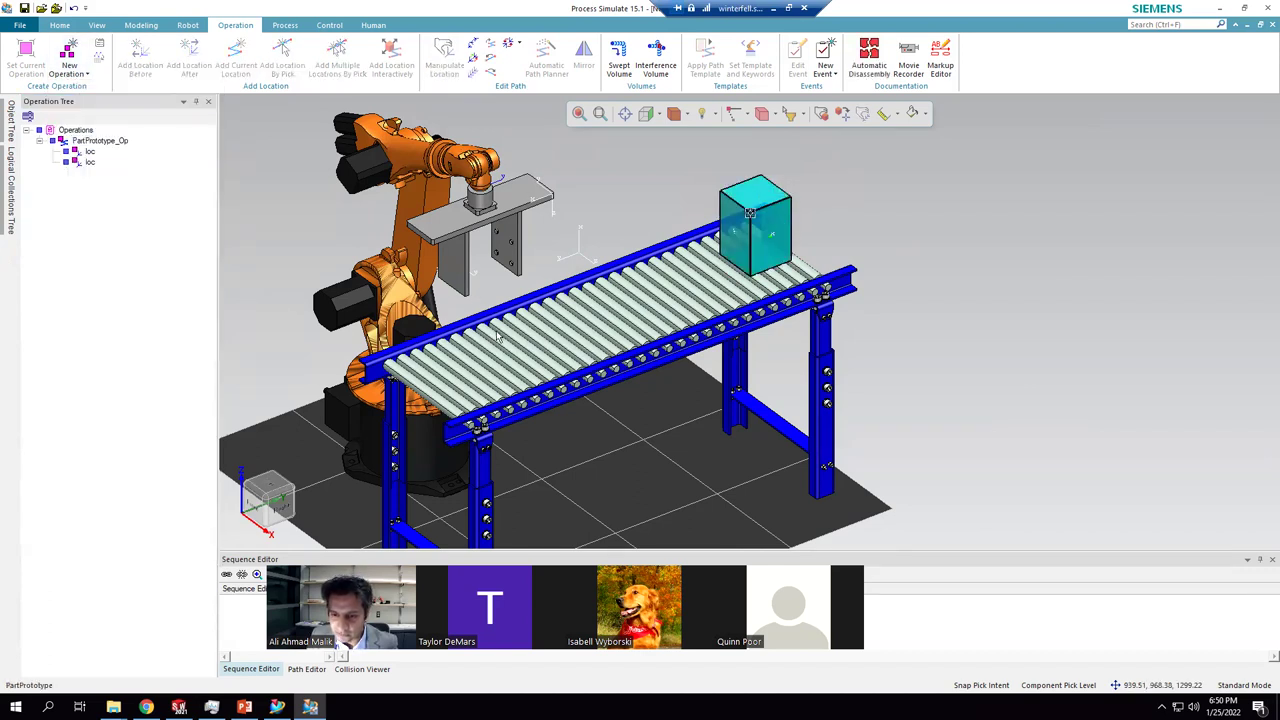
left_click(70, 70)
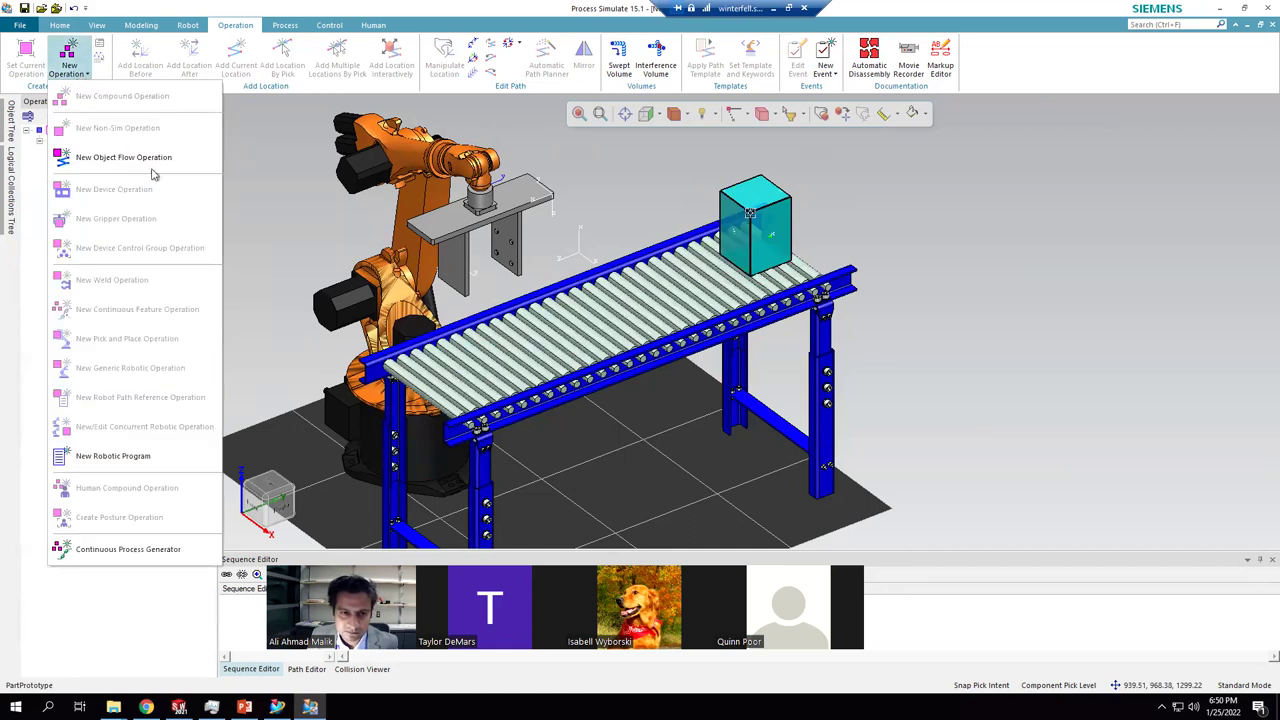
left_click(118, 157)
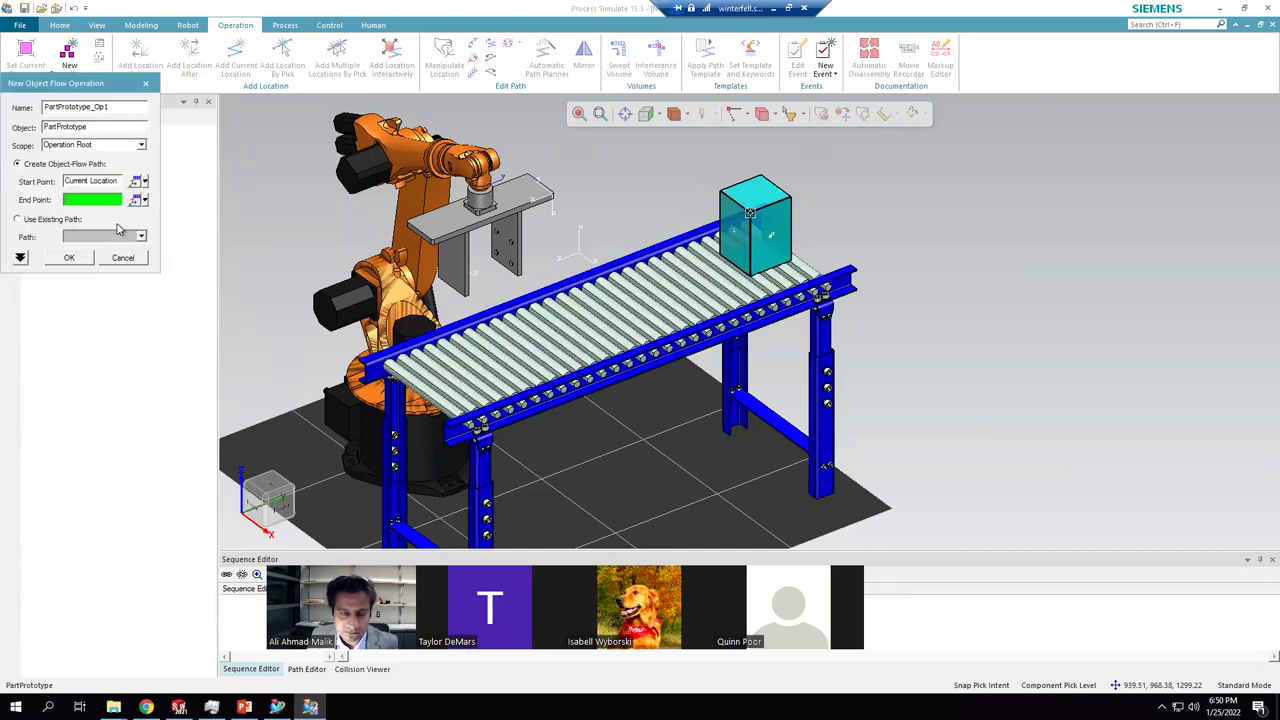
left_click(507, 345)
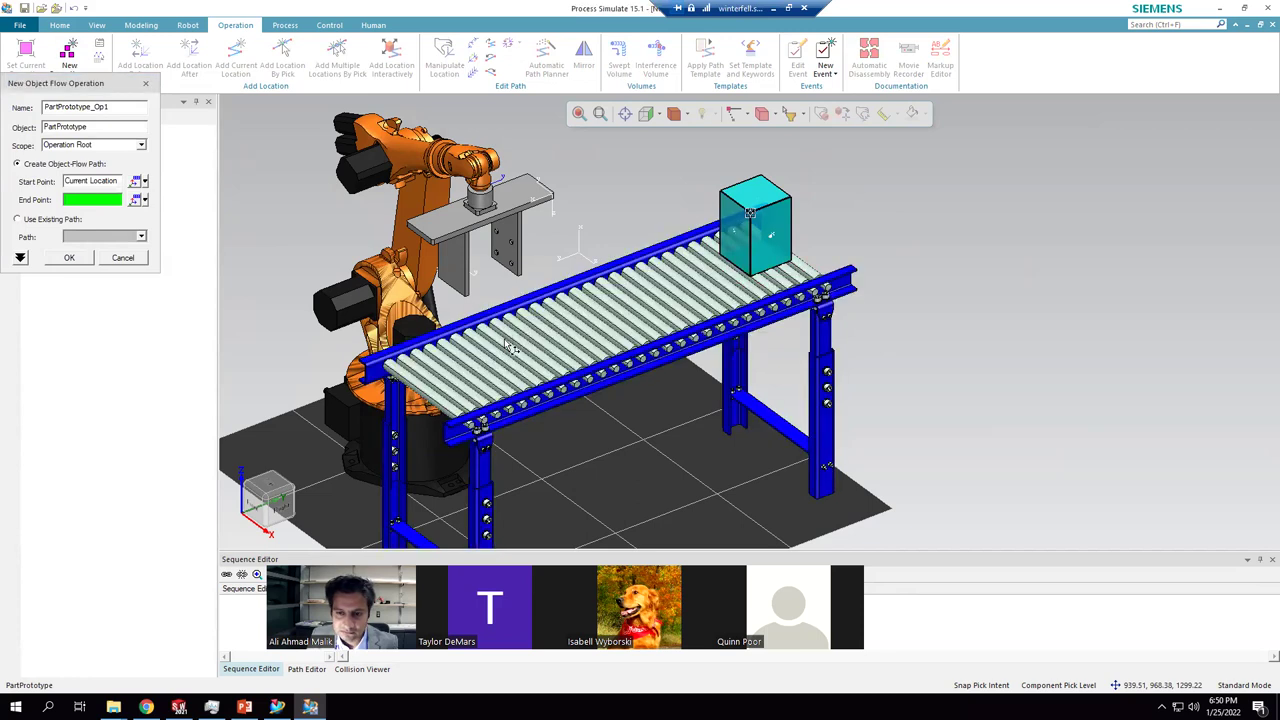
left_click(66, 258)
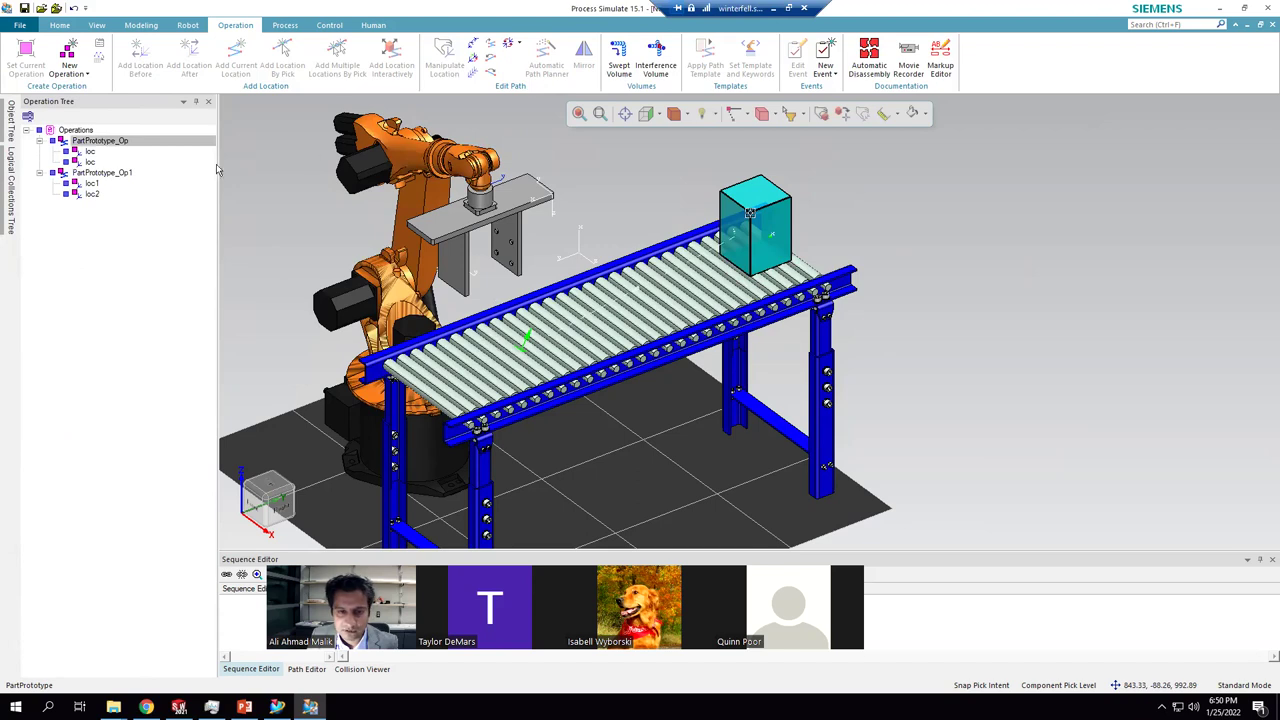
- Rename the first object flow operation as RESET
left_click(113, 147)
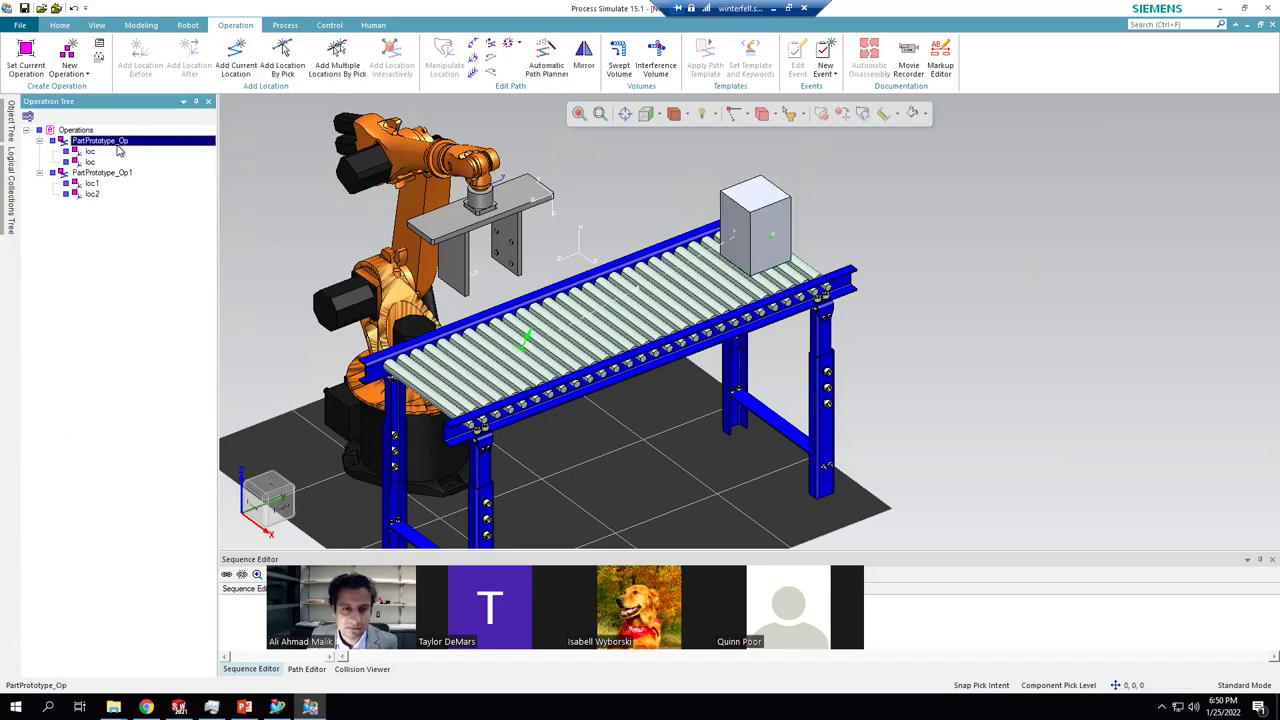
left_click(120, 142)
type("RE")
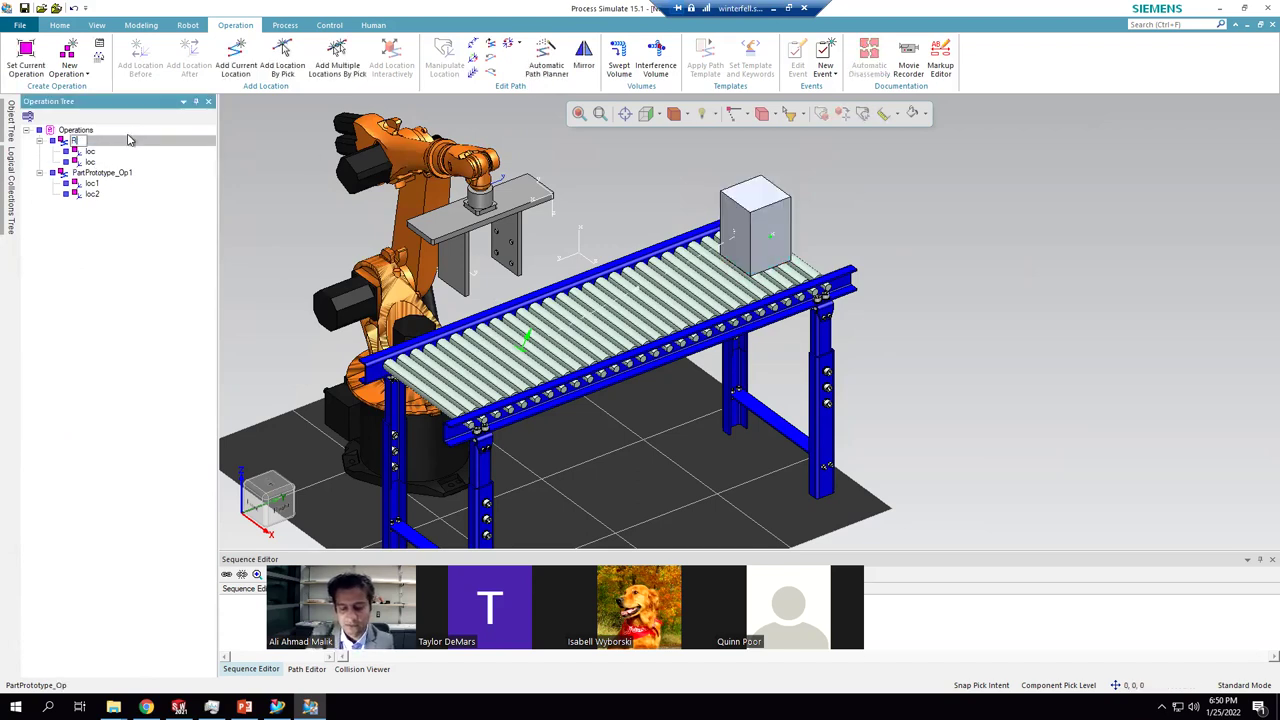
type("SET")
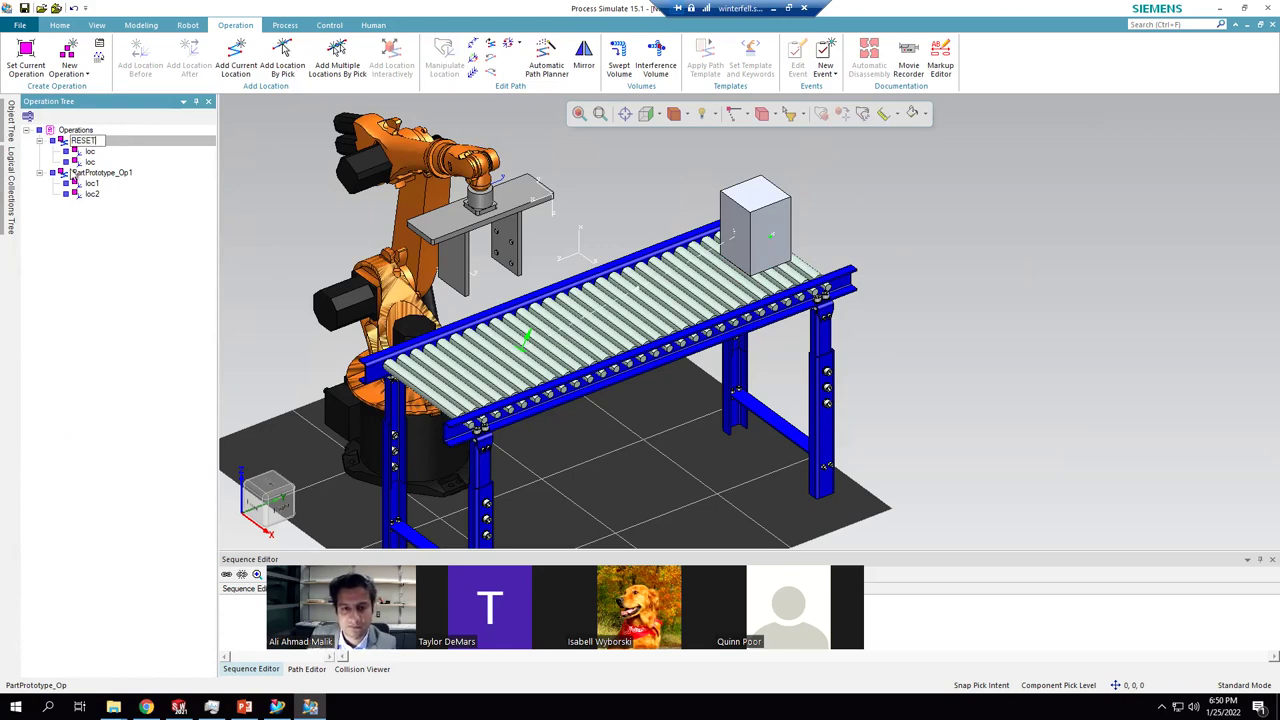
- Rename the second object flow operation as Box flow
left_click(100, 174)
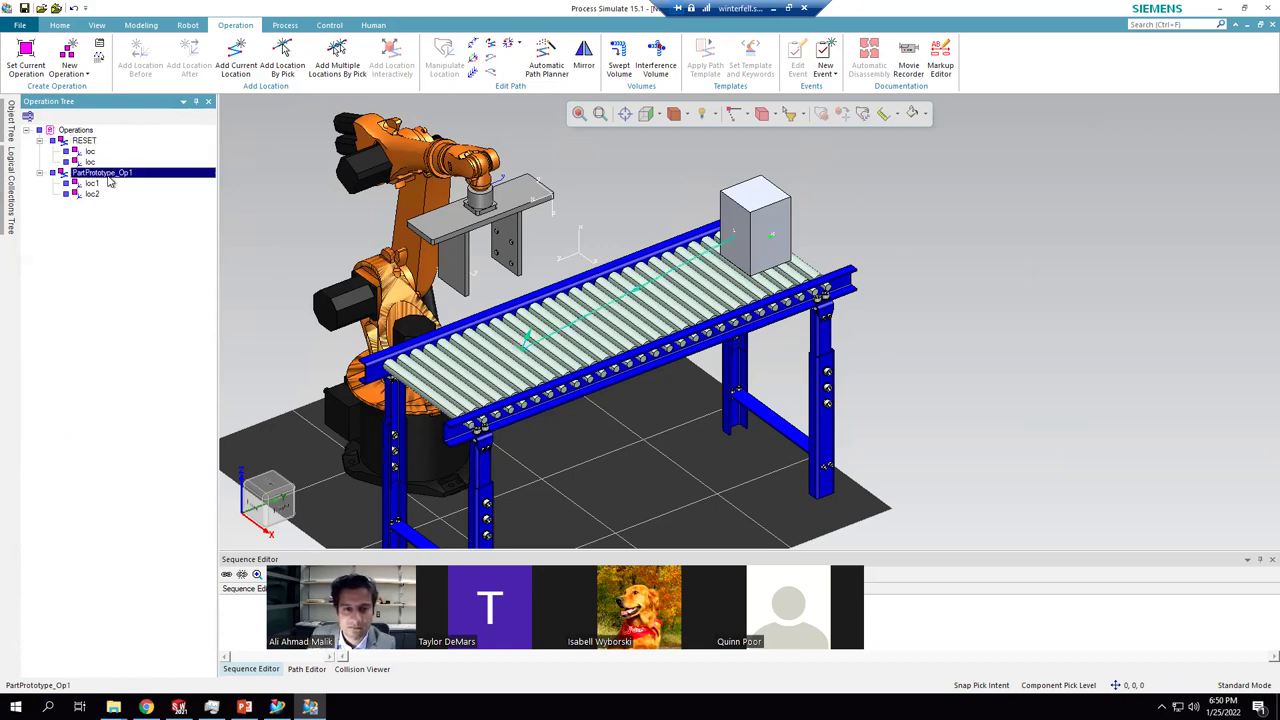
left_click(115, 171)
type("Box flow")
key("Return")
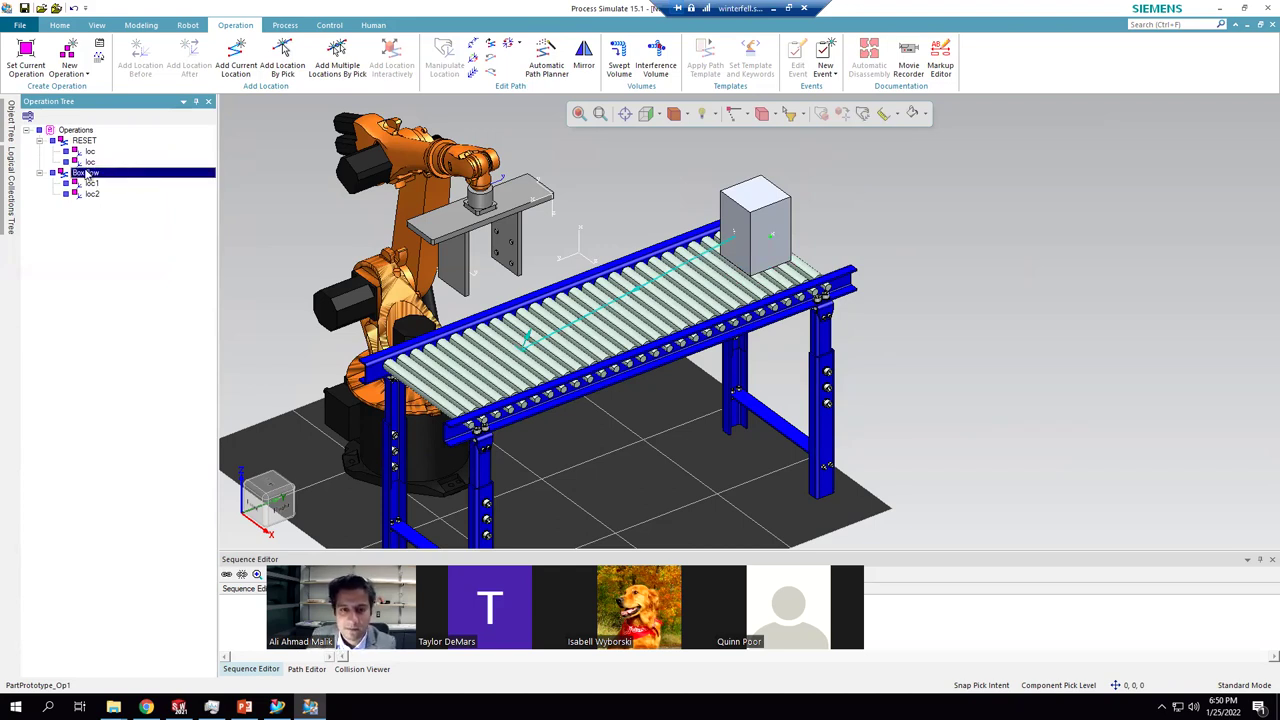
- Set Box flow as the current operation and run its simulation through once, returning it to the start
right_click(86, 175)
left_click(130, 179)
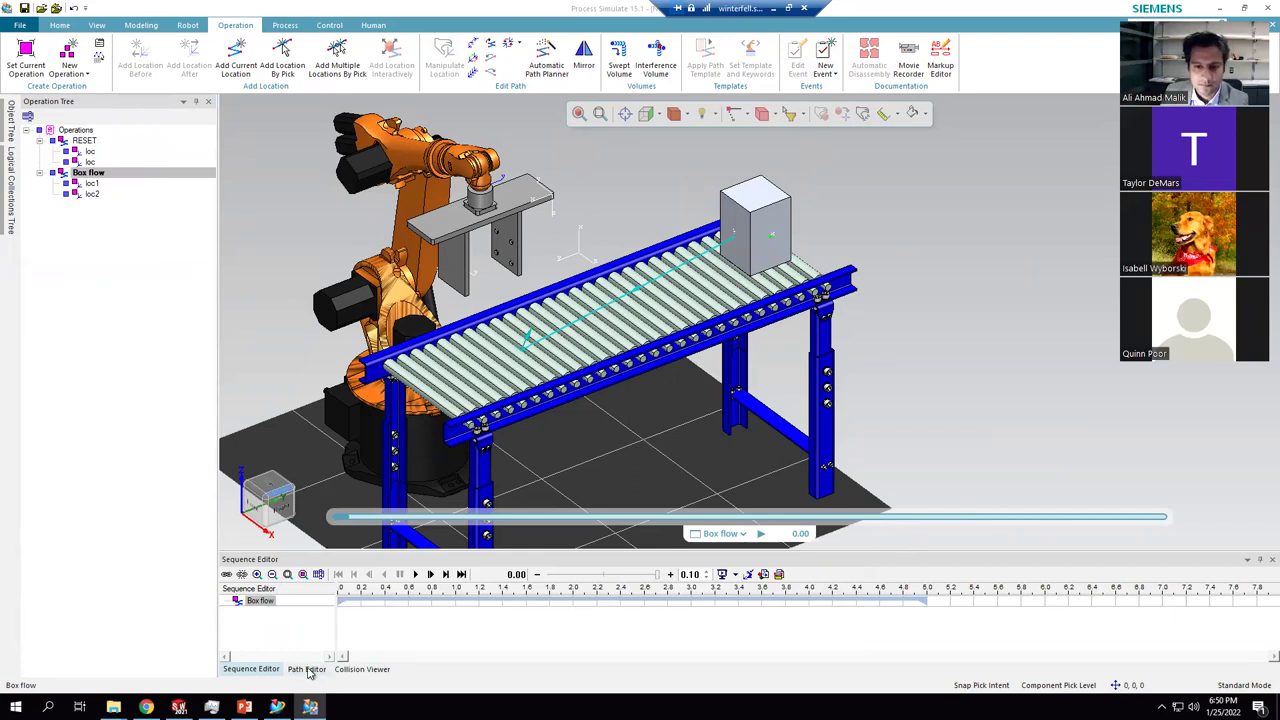
left_click(416, 575)
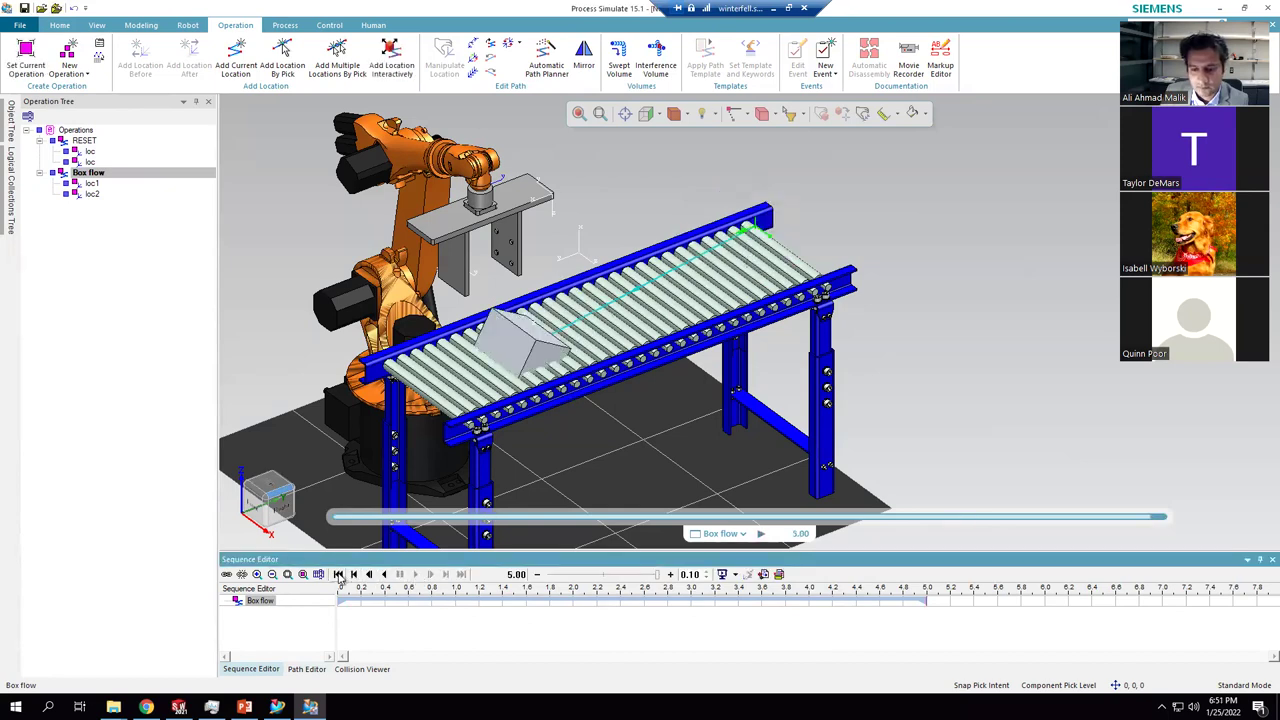
left_click(338, 574)
- Load the Box flow operation into the Path Editor
left_click(307, 669)
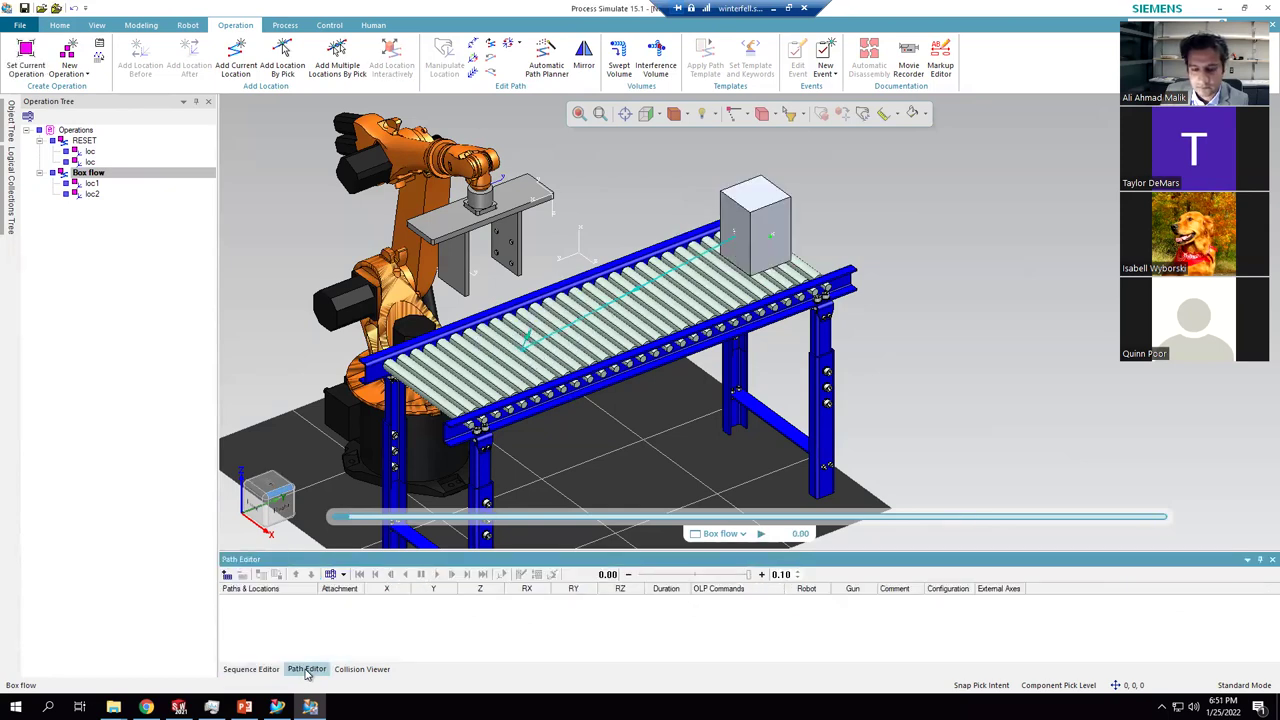
left_click(227, 575)
right_click(265, 613)
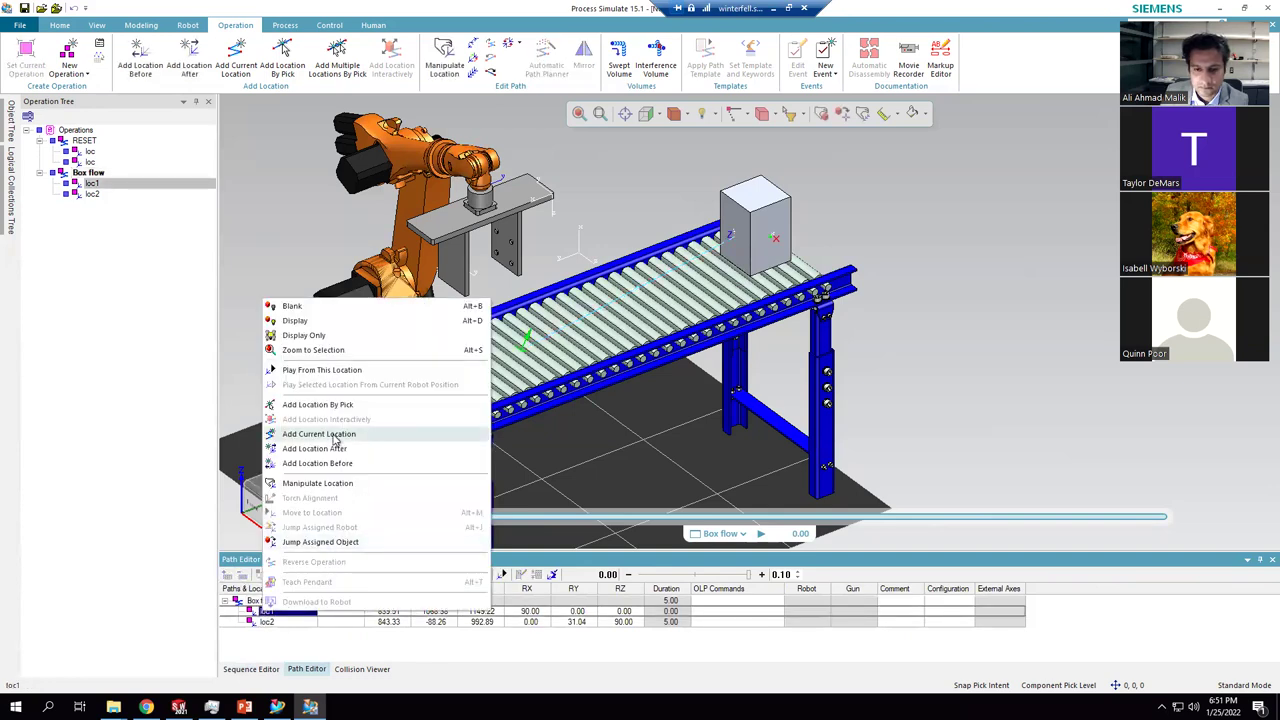
left_click(330, 483)
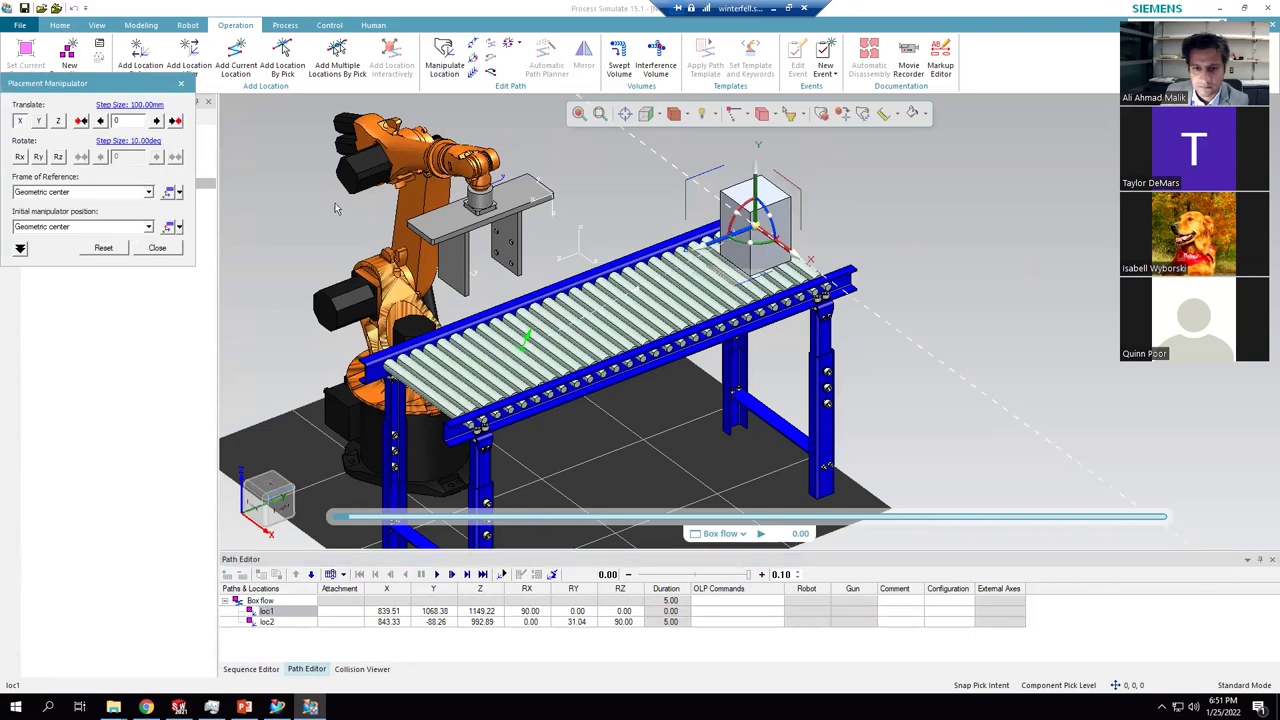
left_click(157, 252)
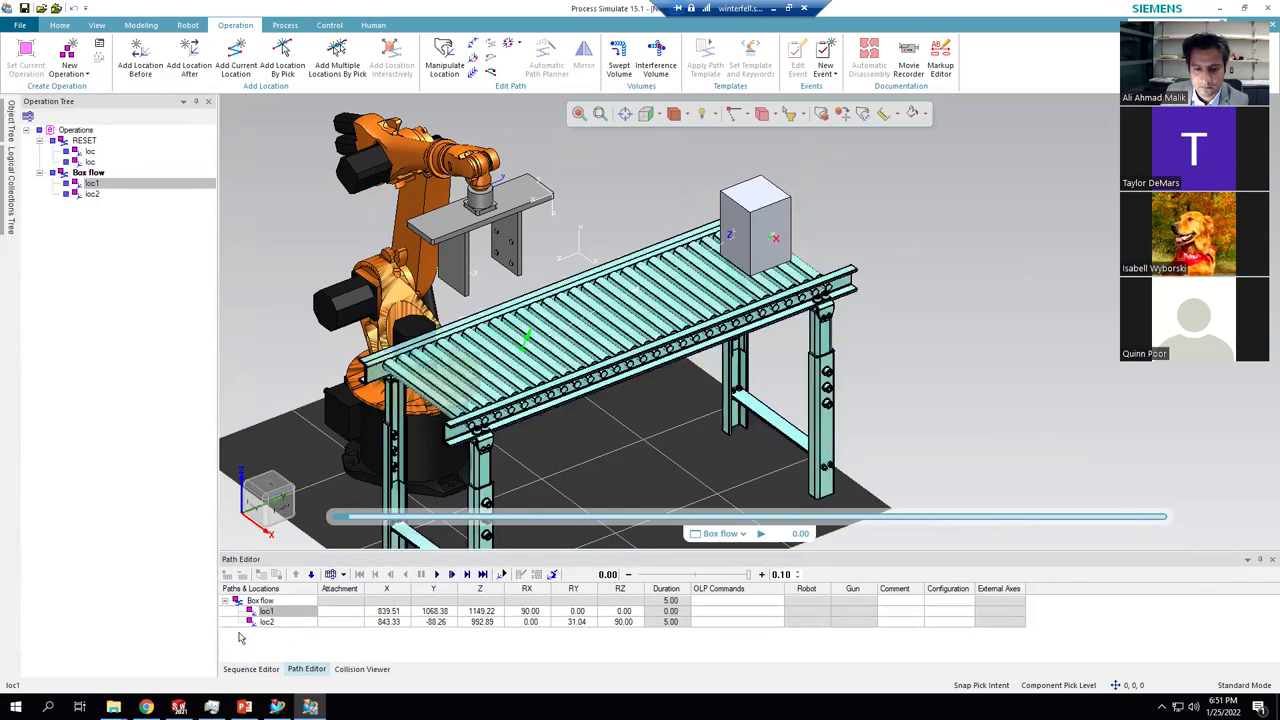
- Add a location after loc1 in Box flow and shift it about 1122 mm along its Z axis down the conveyor
right_click(267, 616)
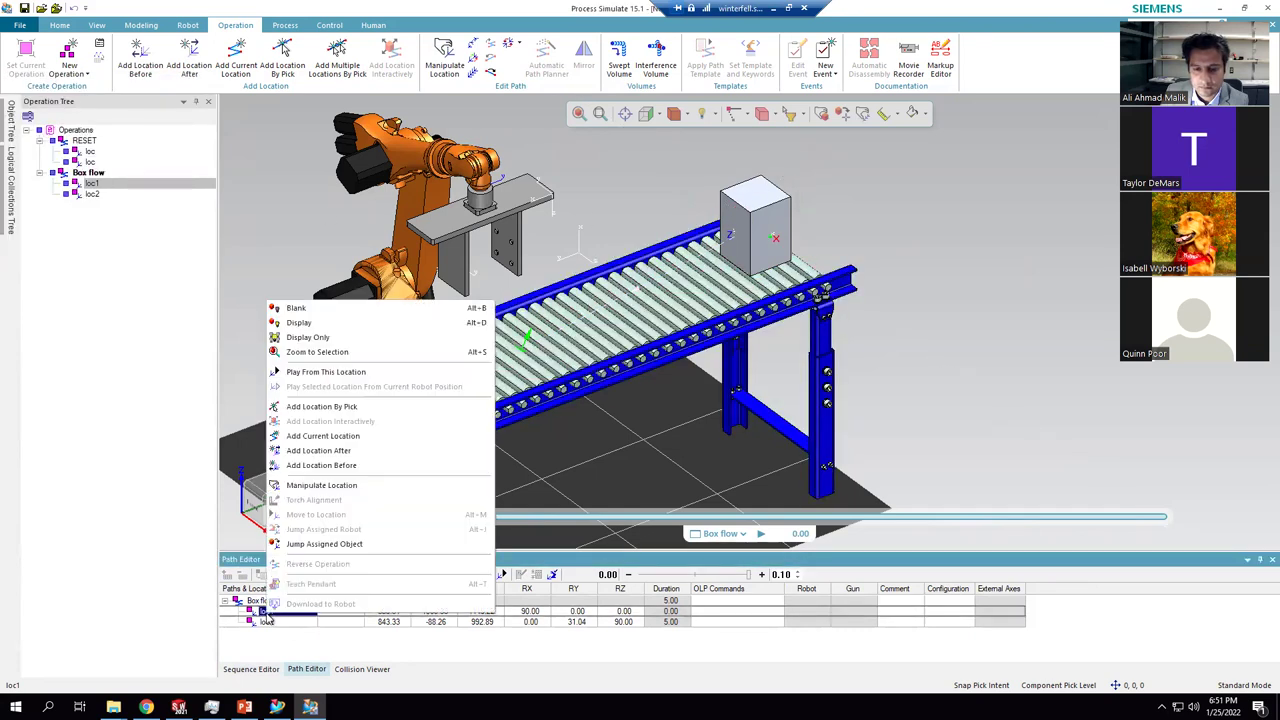
left_click(366, 450)
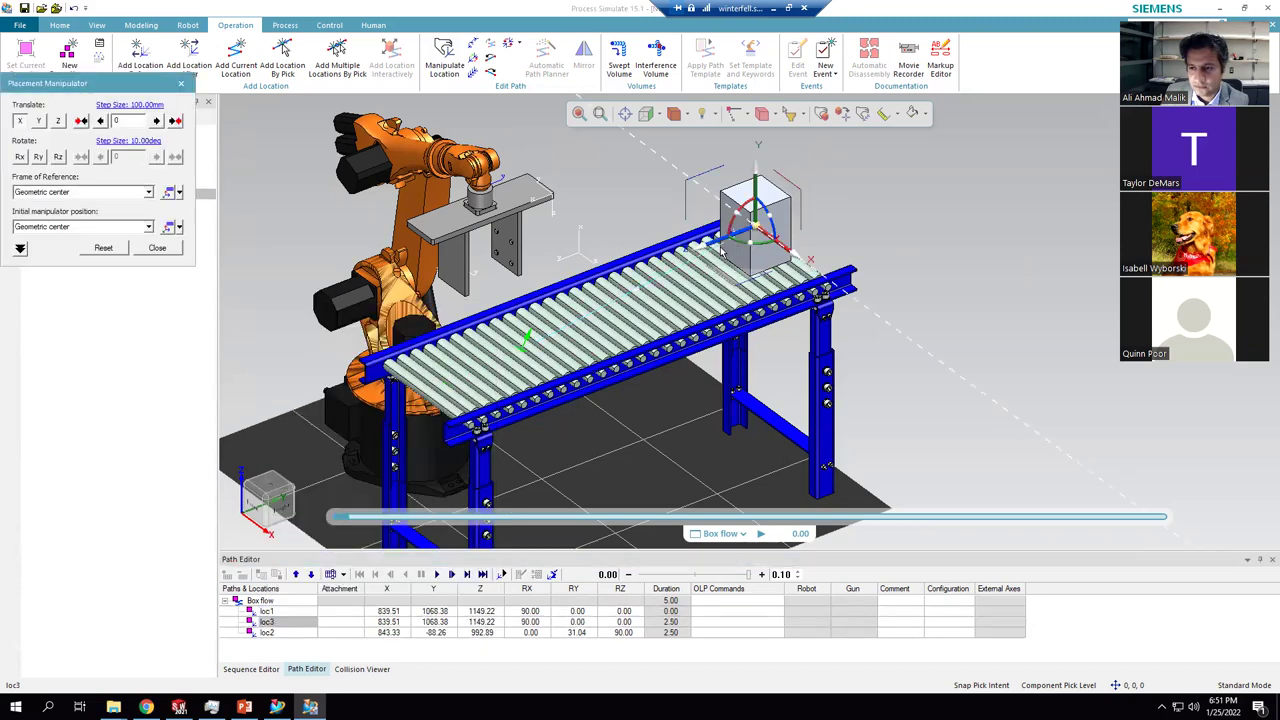
left_click_drag(712, 244, 462, 301)
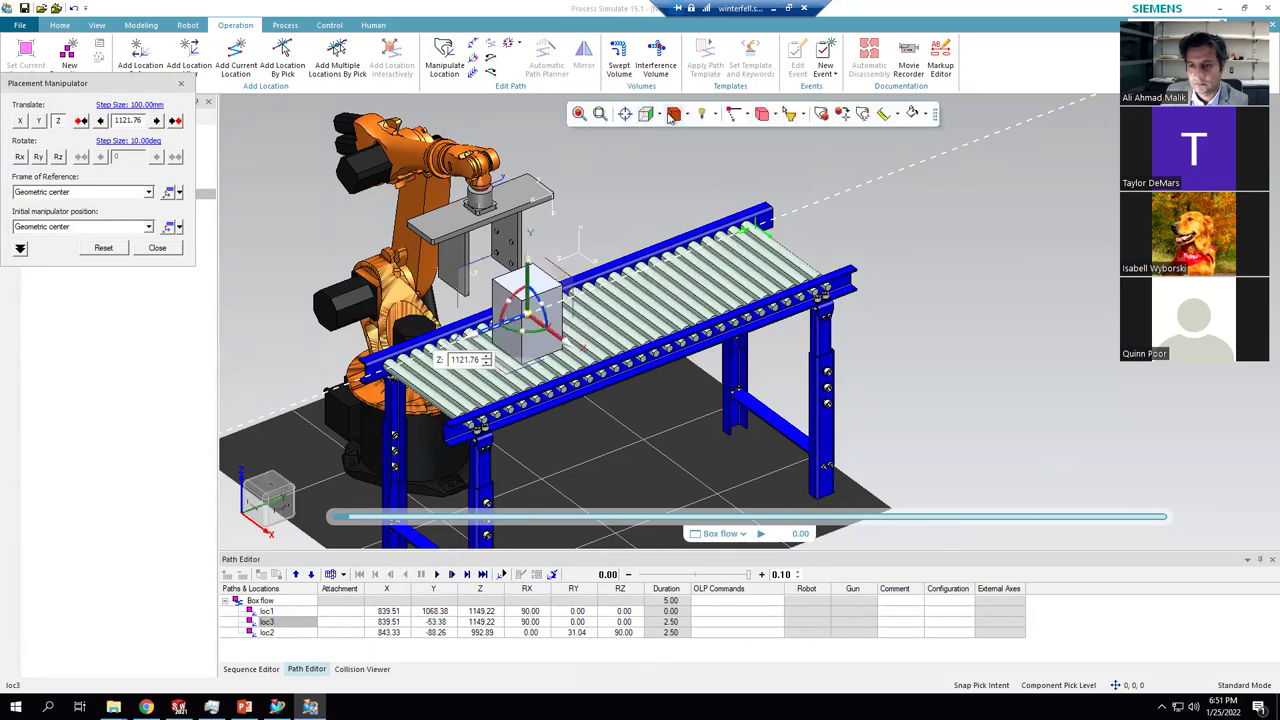
- Fine-tune the added location's position along the conveyor to a Y coordinate of about -1 mm
left_click(660, 114)
left_click(671, 170)
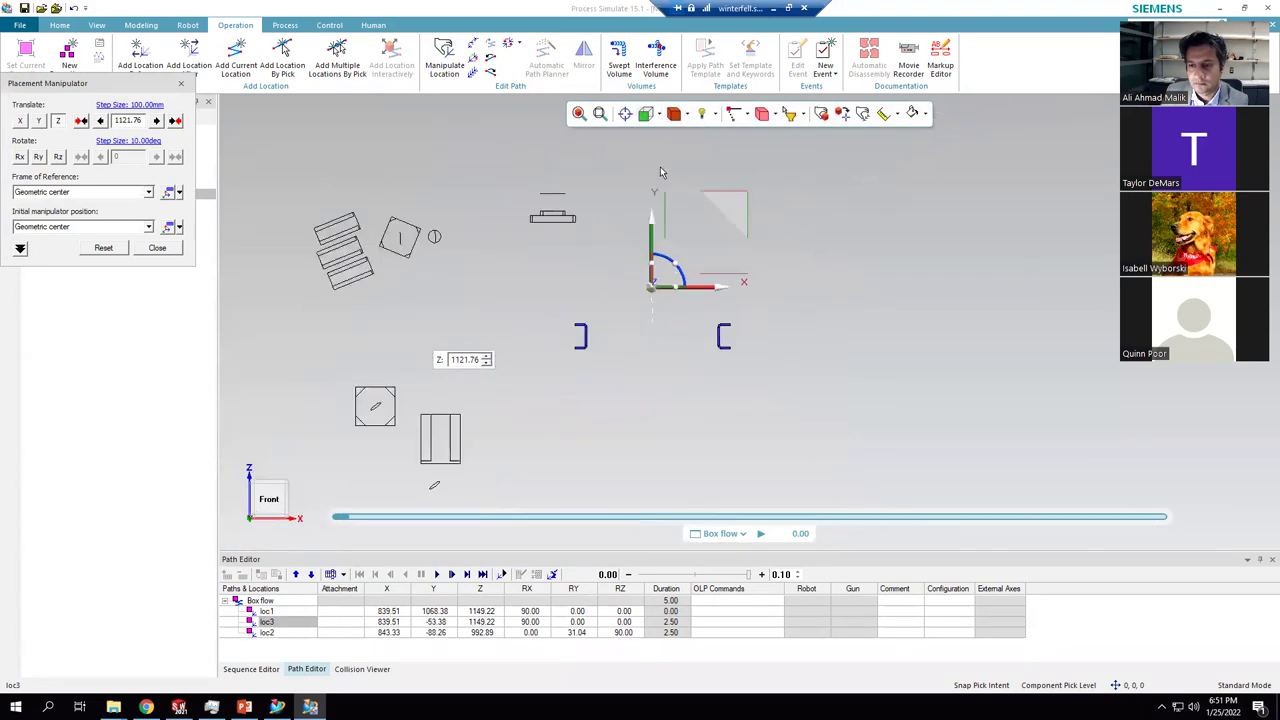
left_click(673, 114)
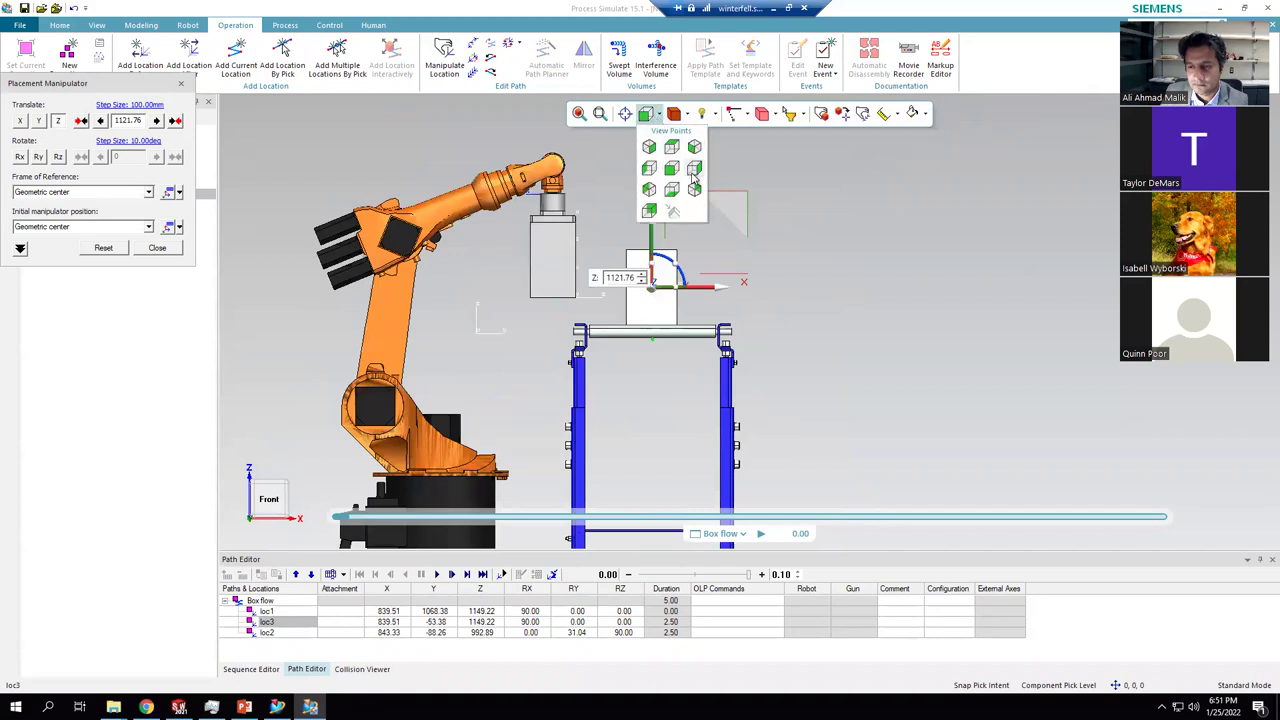
left_click(690, 174)
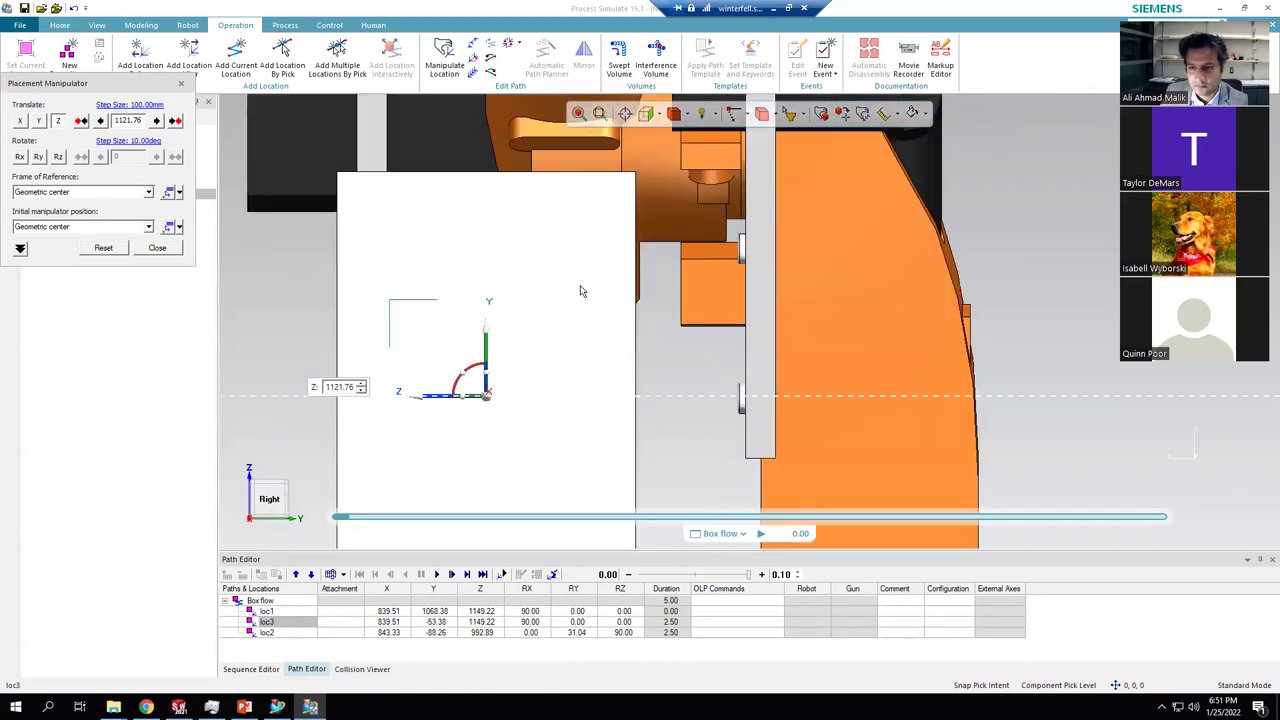
left_click_drag(428, 380, 486, 372)
left_click(157, 247)
- Delete the original tilted end location loc2 from the Box flow path
middle_click_drag(613, 335, 528, 222)
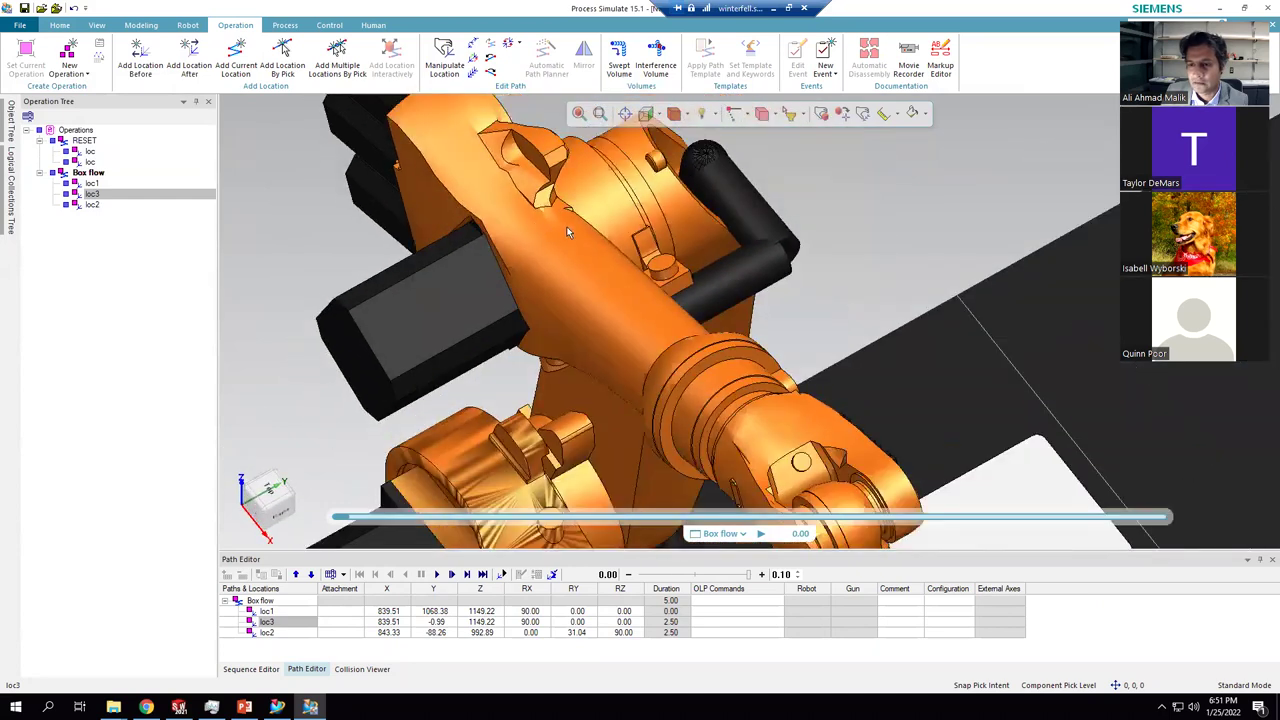
scroll(567, 232, "down", 5)
left_click(284, 633)
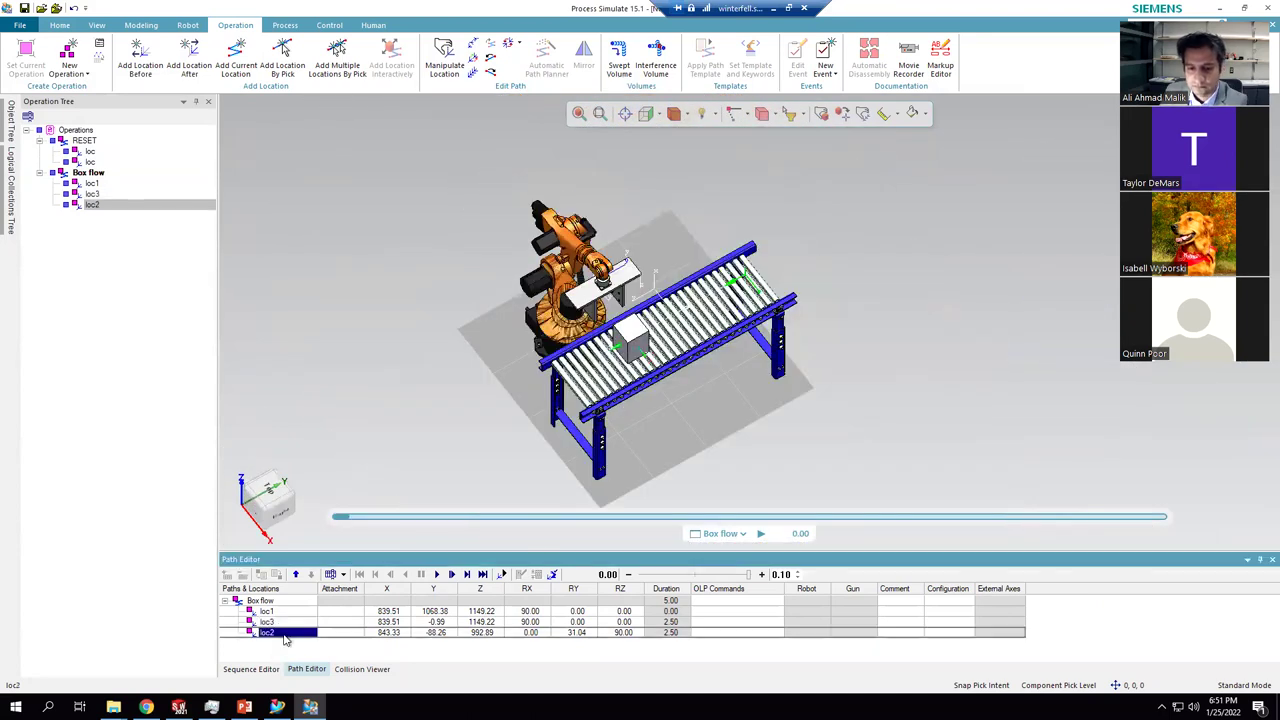
key("Delete")
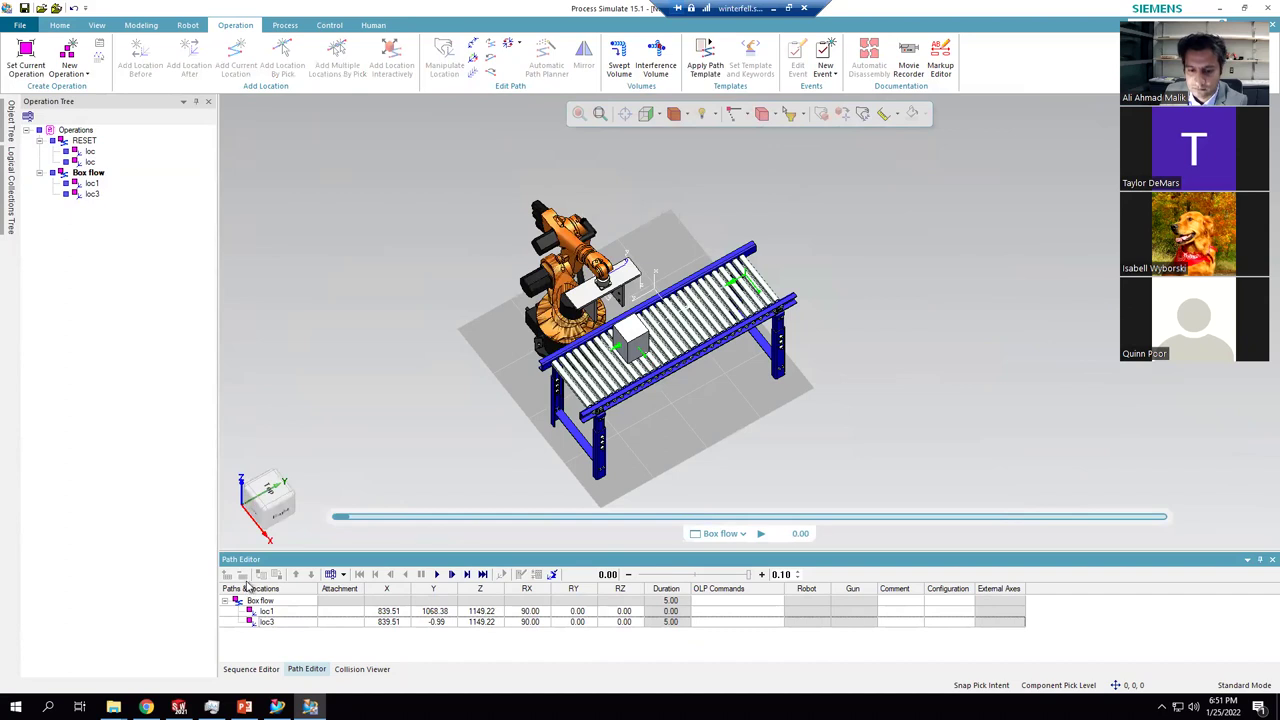
- Play the Box flow simulation with the corrected path and rewind it to the start
left_click(254, 669)
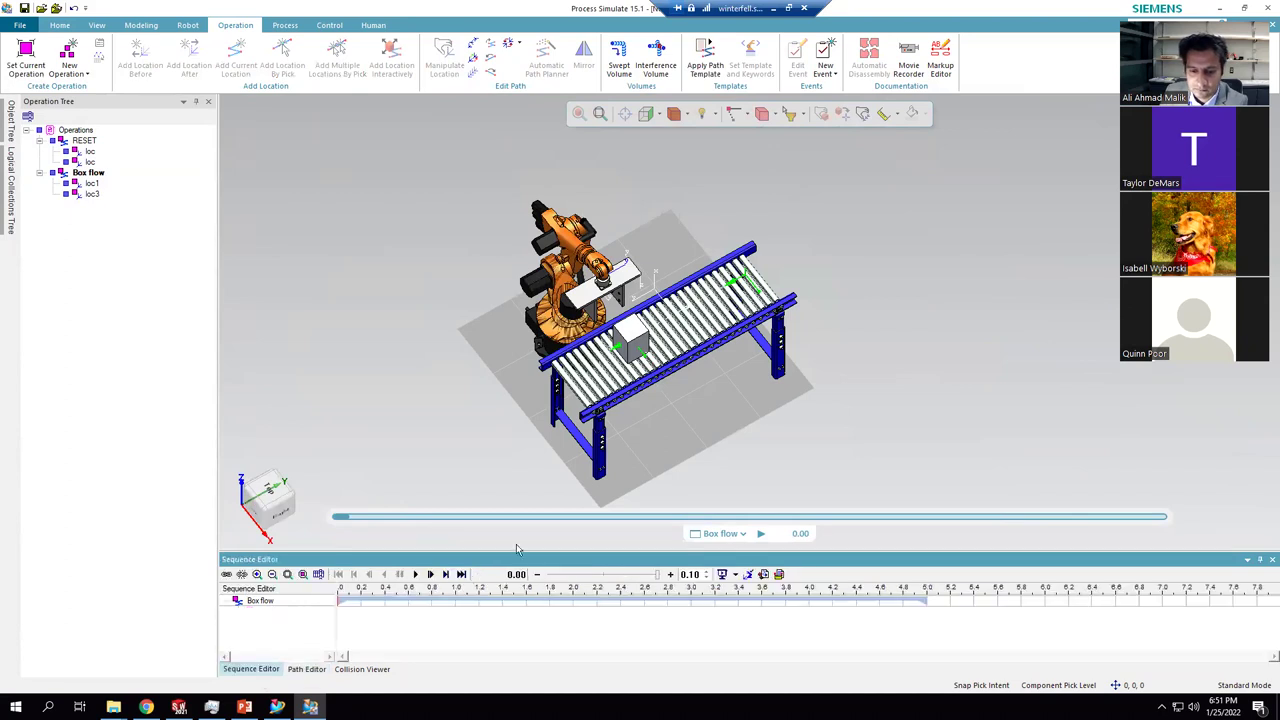
left_click(418, 578)
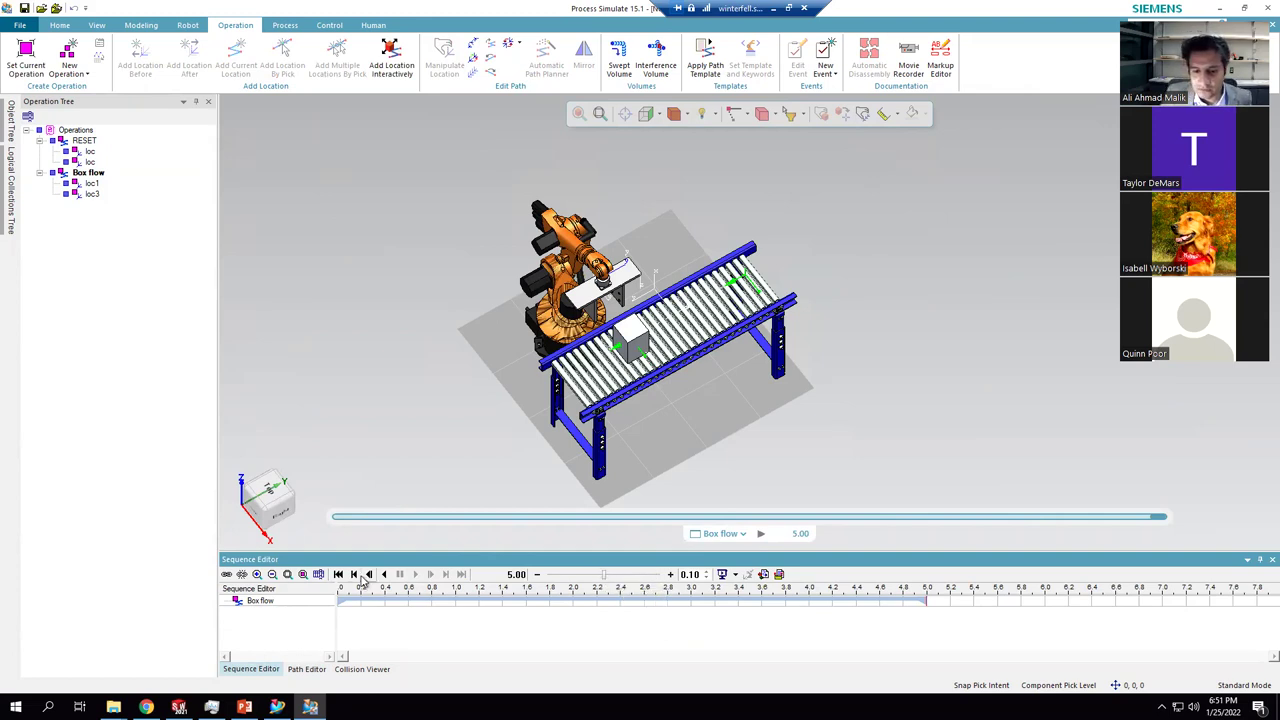
left_click(338, 574)
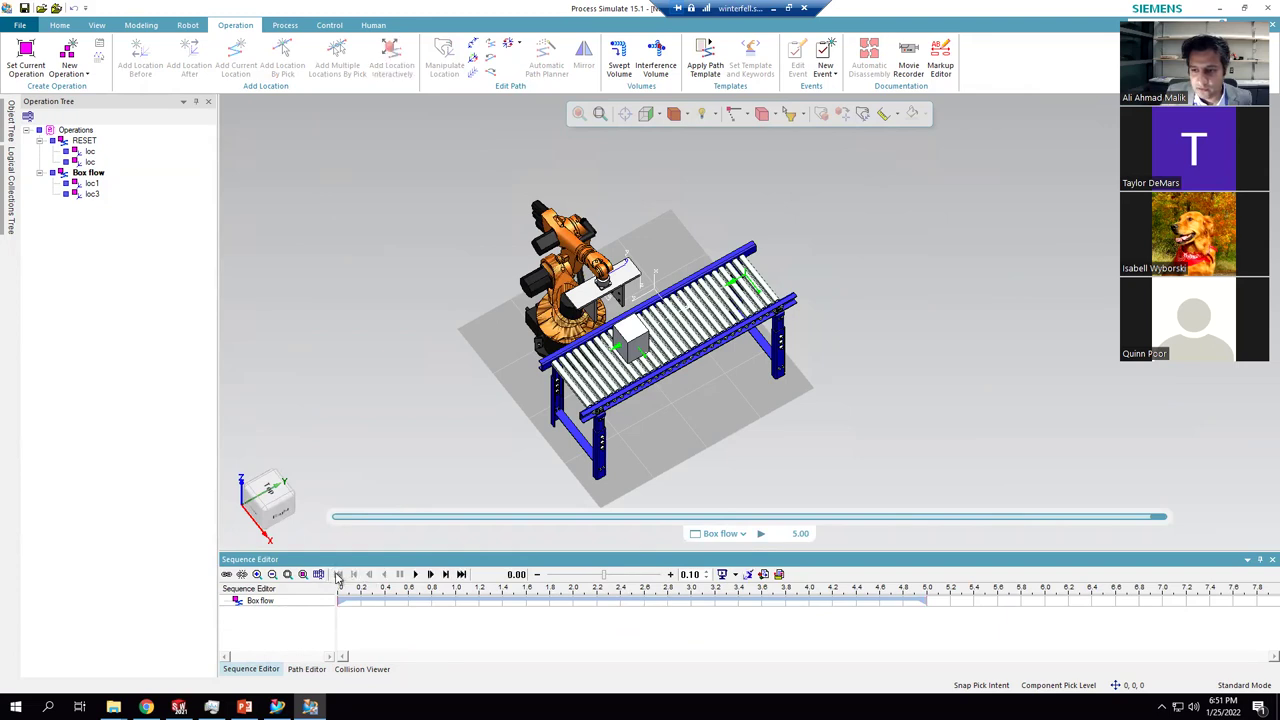
- Play the Box flow simulation and inspect the box travelling along the conveyor towards the robot
left_click(415, 574)
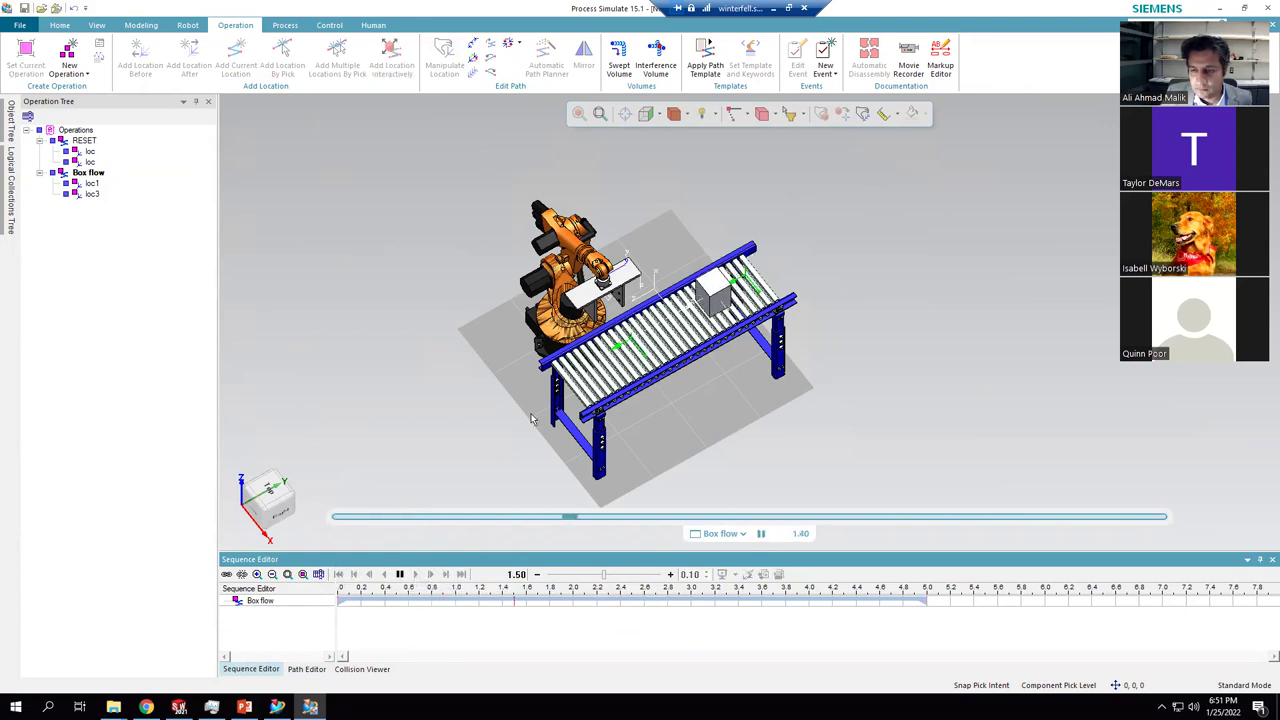
middle_click_drag(745, 290, 690, 325)
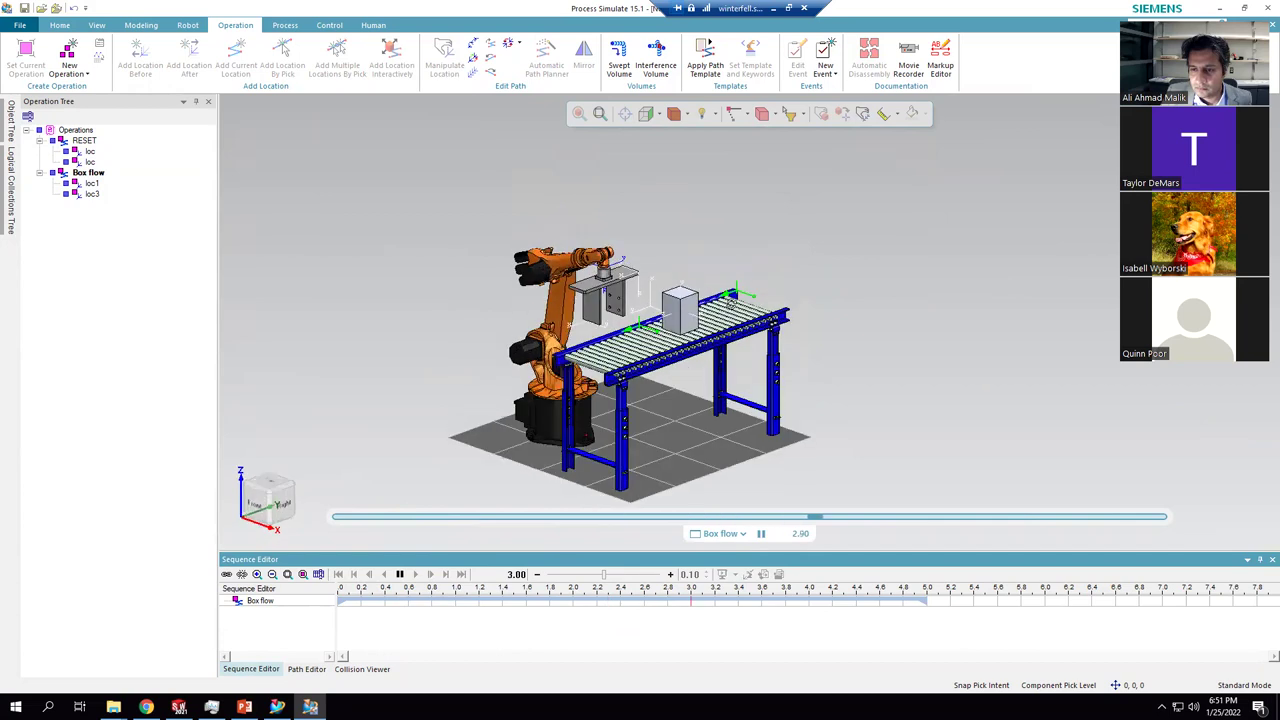
scroll(686, 330, "up", 3)
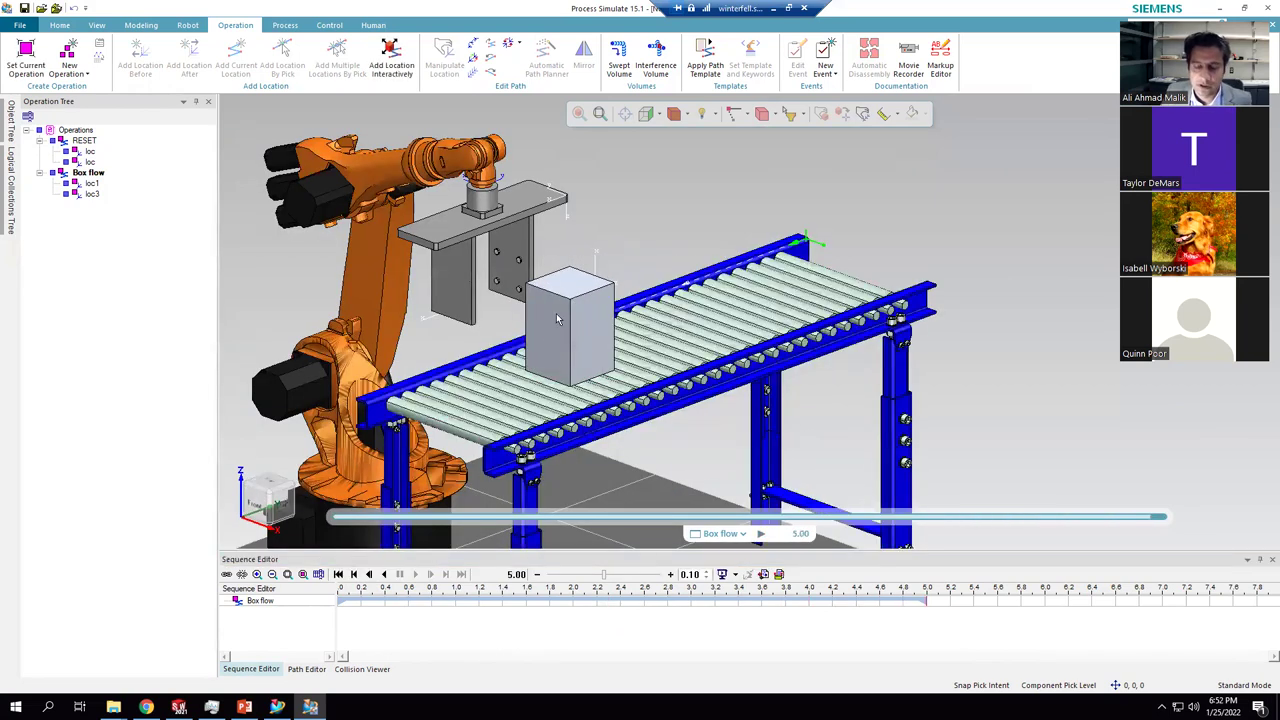
- Try to create a pick and place operation for robot kr6_2 using the tool mounted on its arm as gripper
left_click(408, 170)
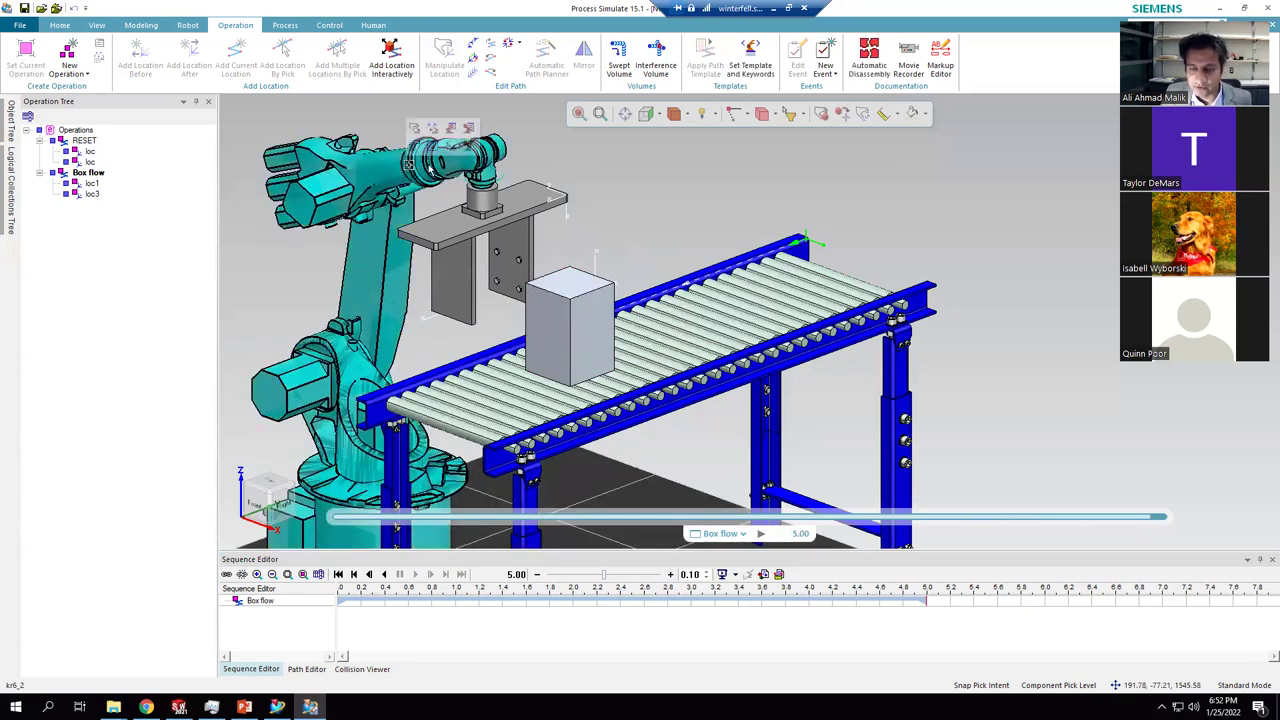
left_click(70, 74)
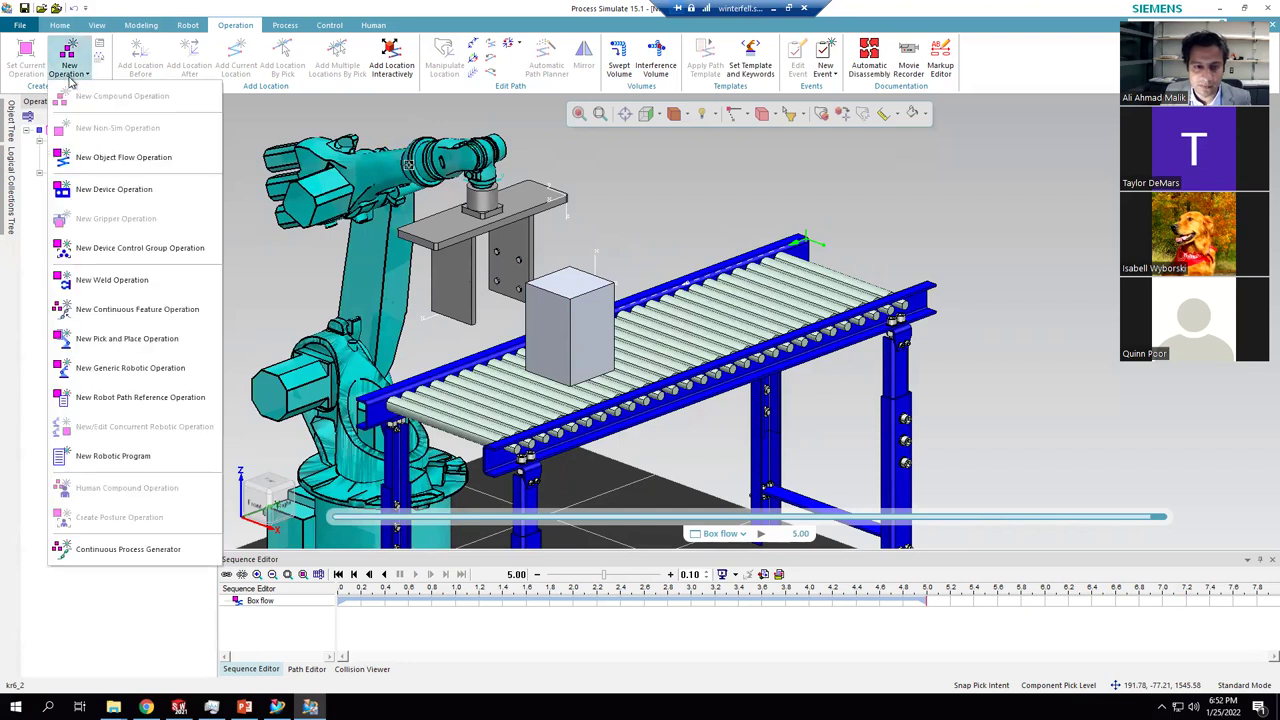
left_click(171, 344)
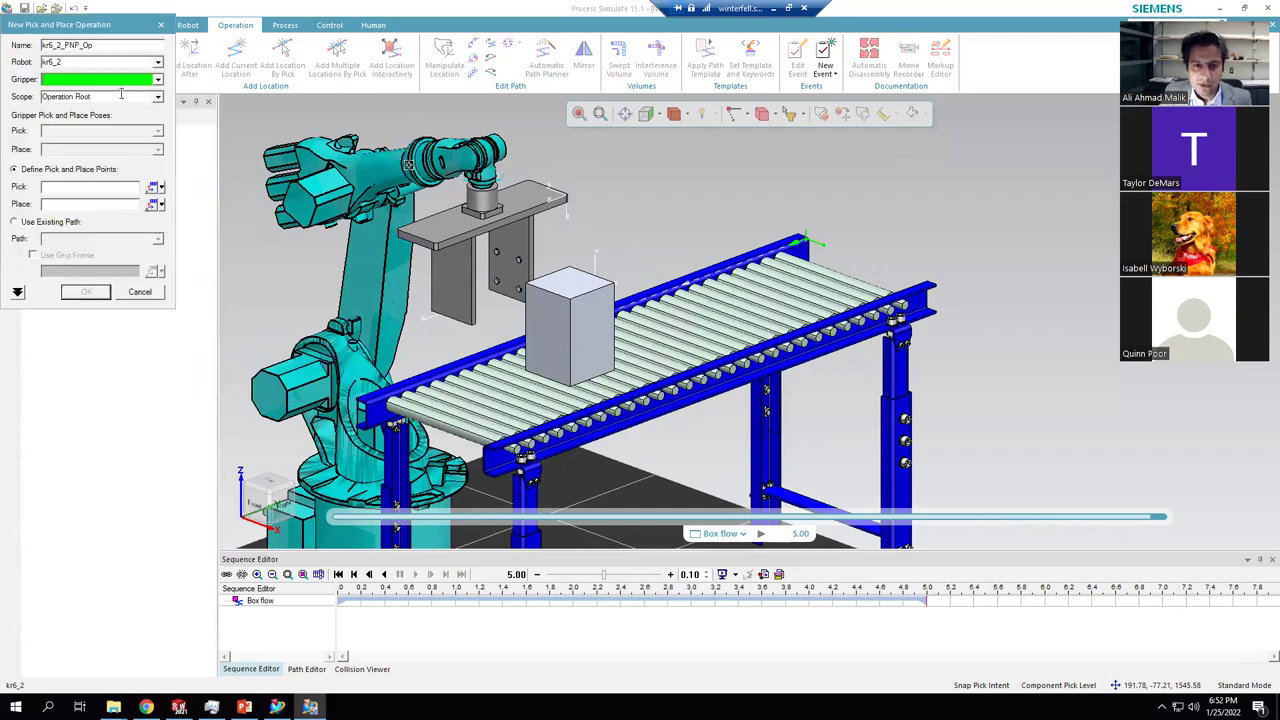
left_click(468, 228)
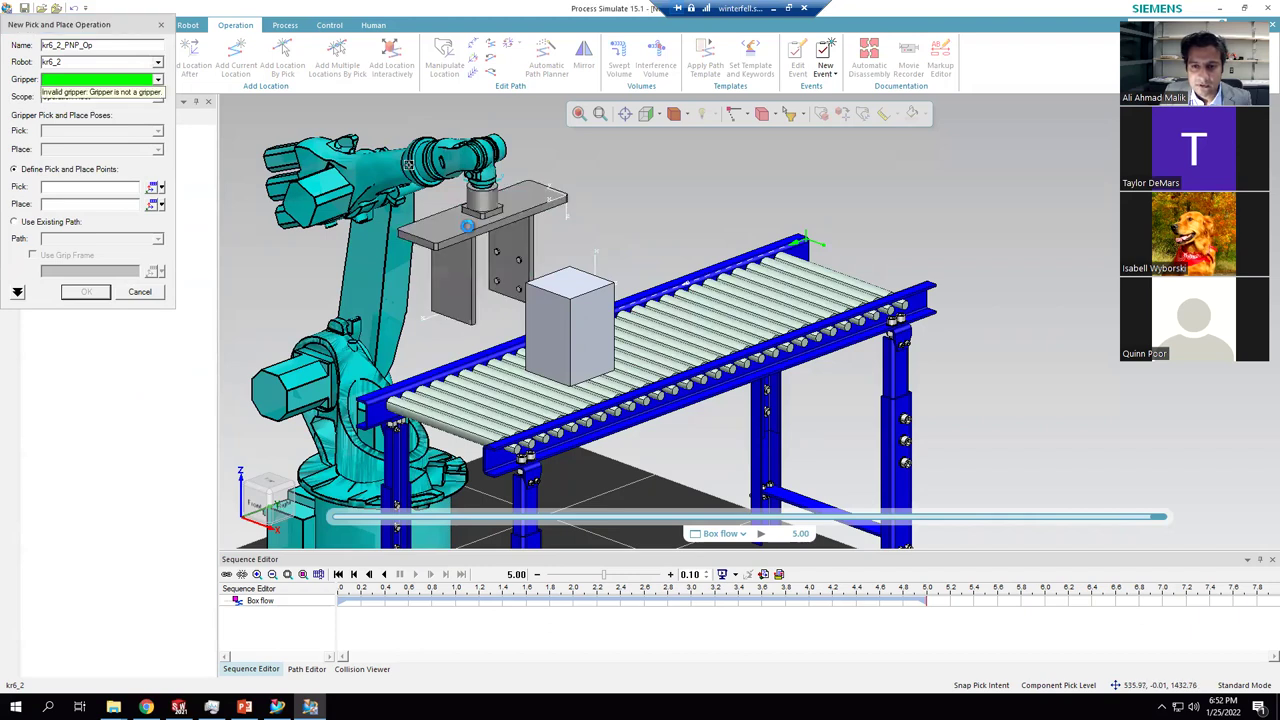
left_click_drag(84, 32, 906, 122)
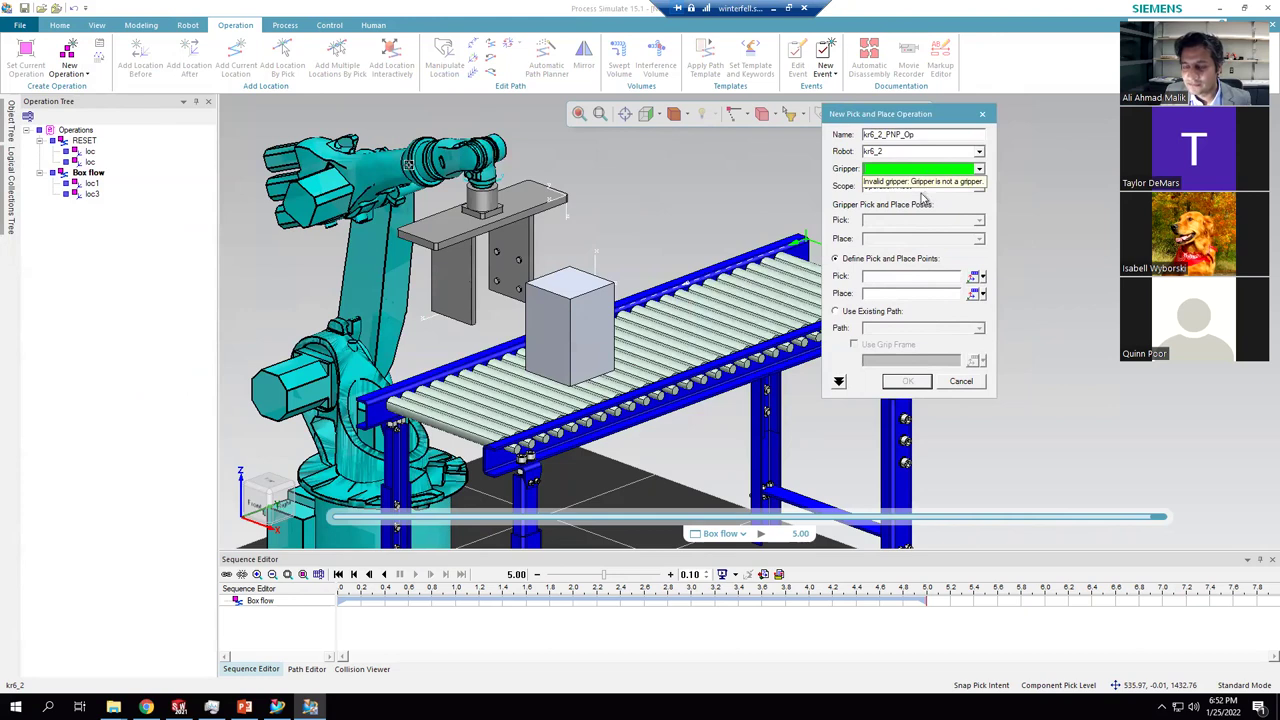
left_click(959, 384)
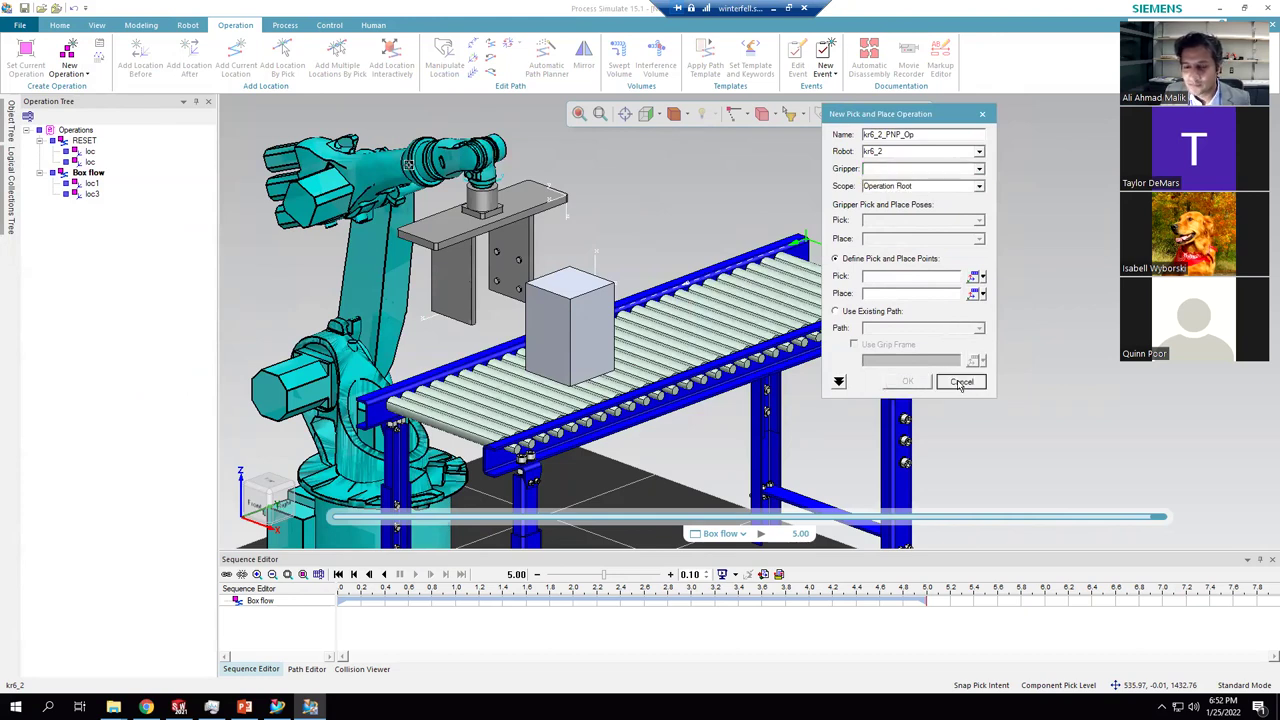
left_click(961, 383)
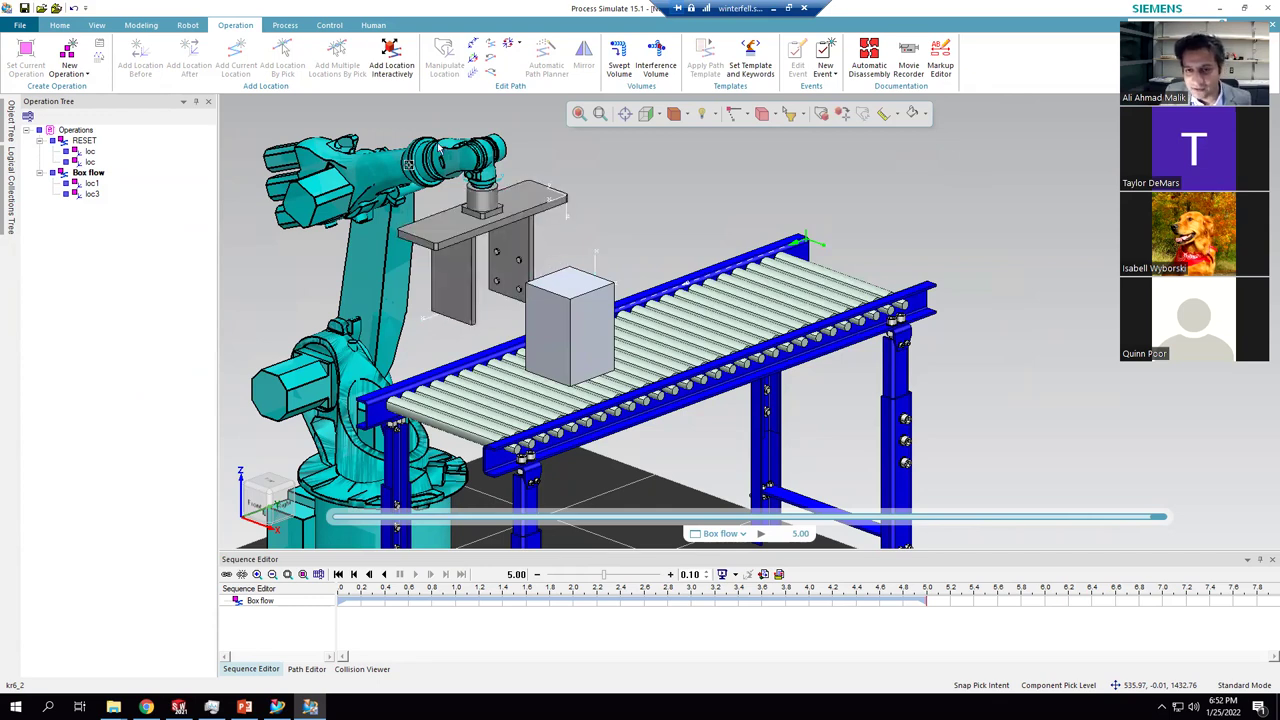
- Select the gripper on the robot arm and dock the Object Tree together with the Operation Tree
left_click(498, 225)
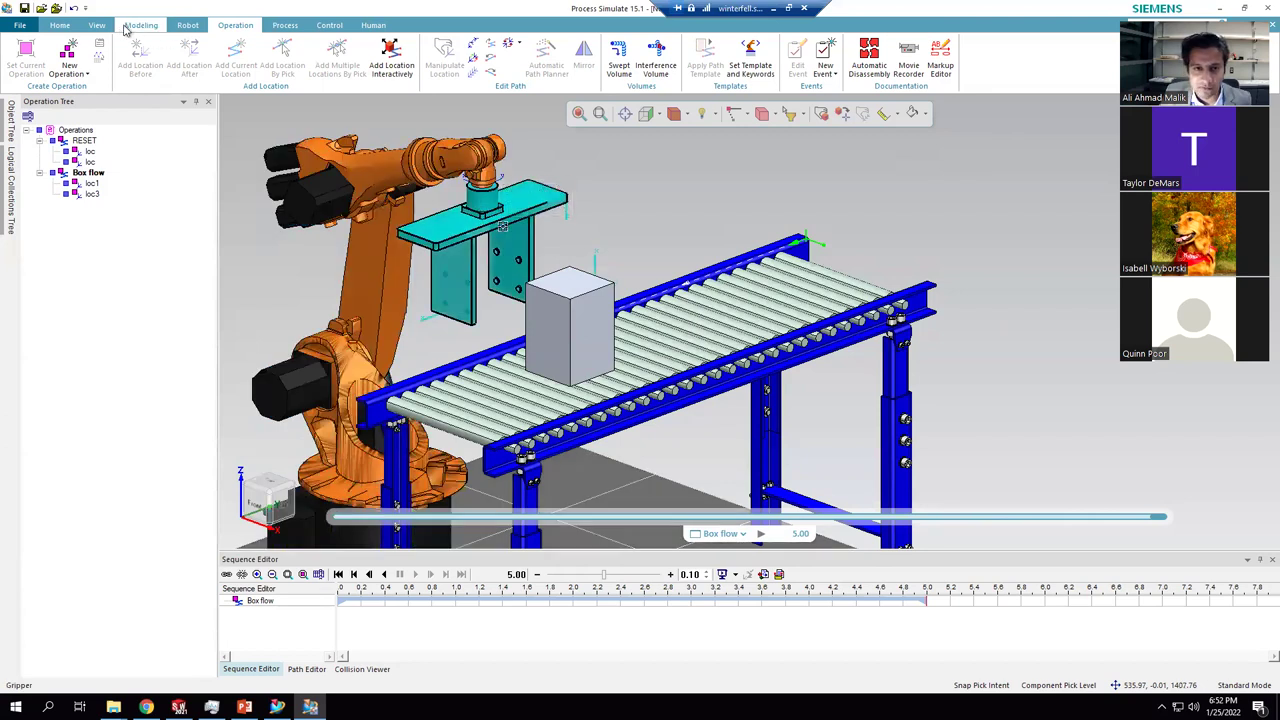
left_click(130, 27)
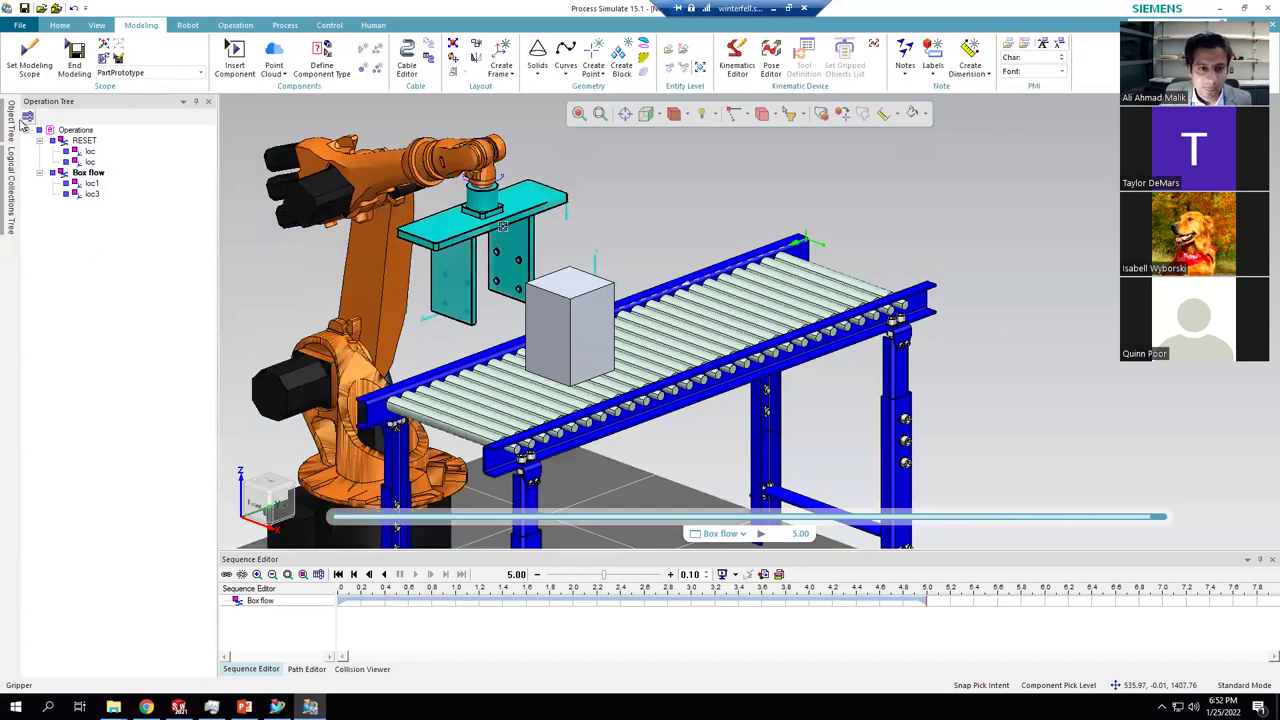
left_click(10, 125)
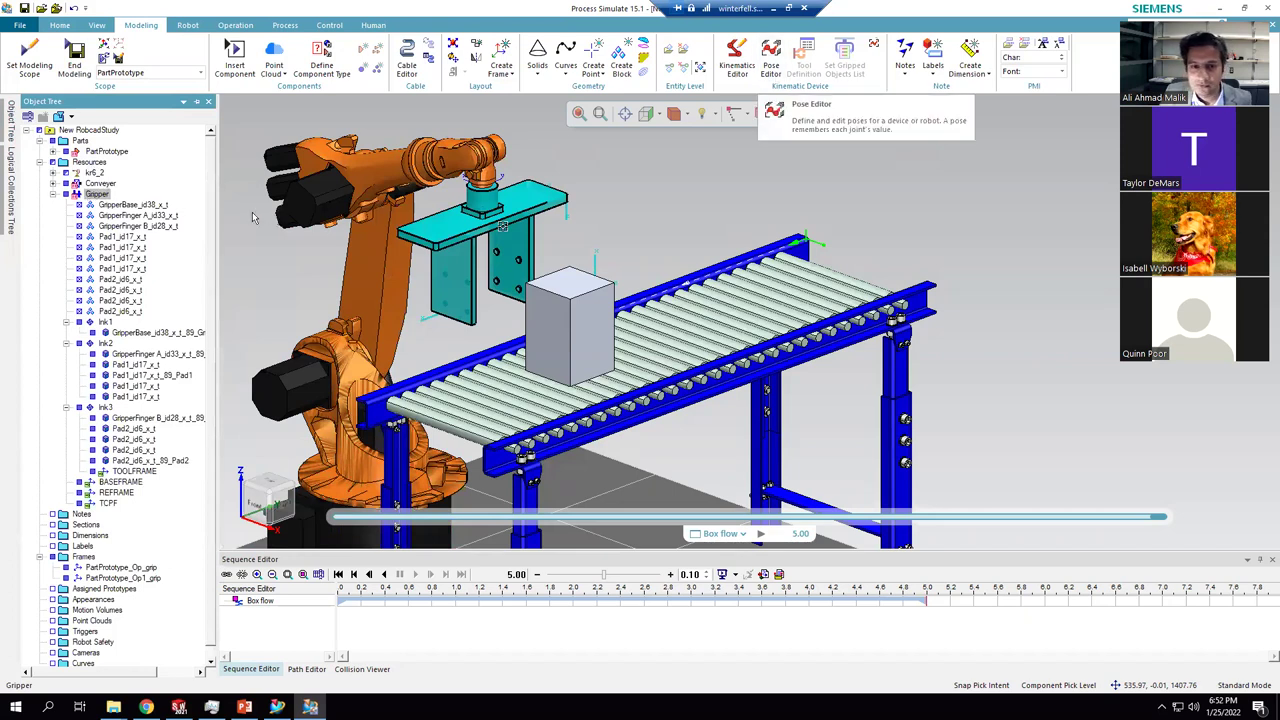
left_click(97, 194)
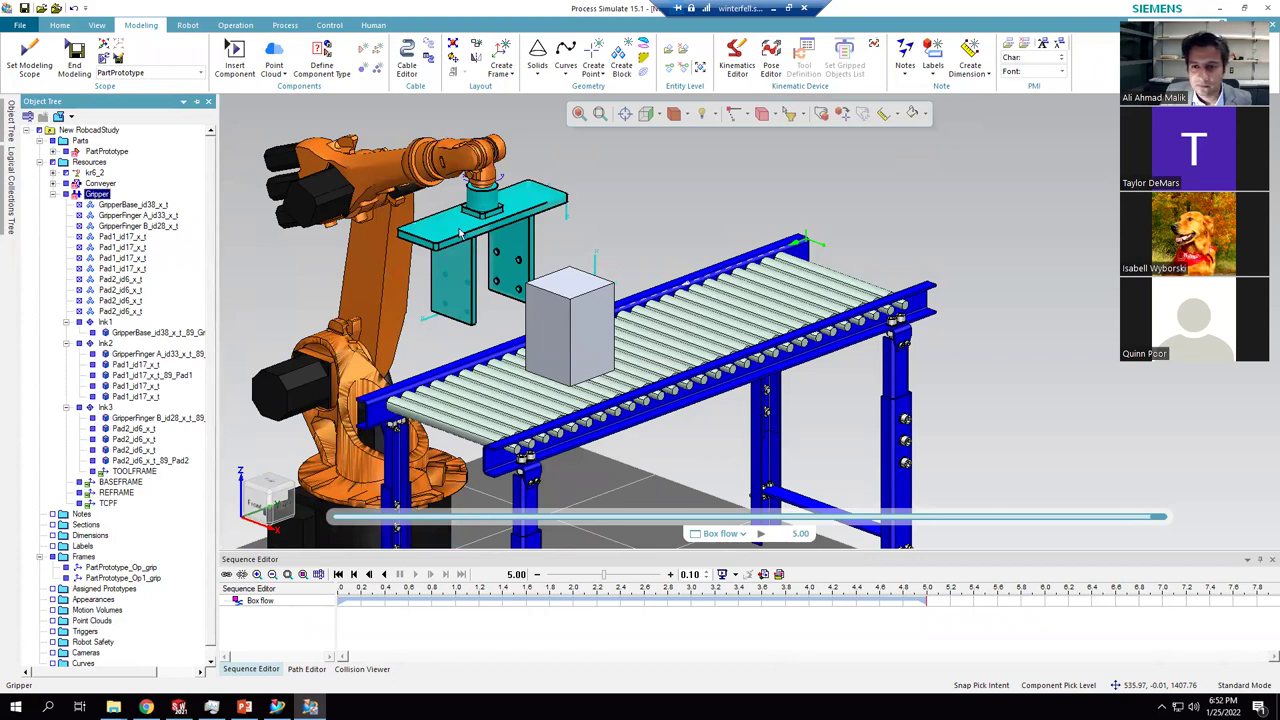
key("ctrl+shift+o")
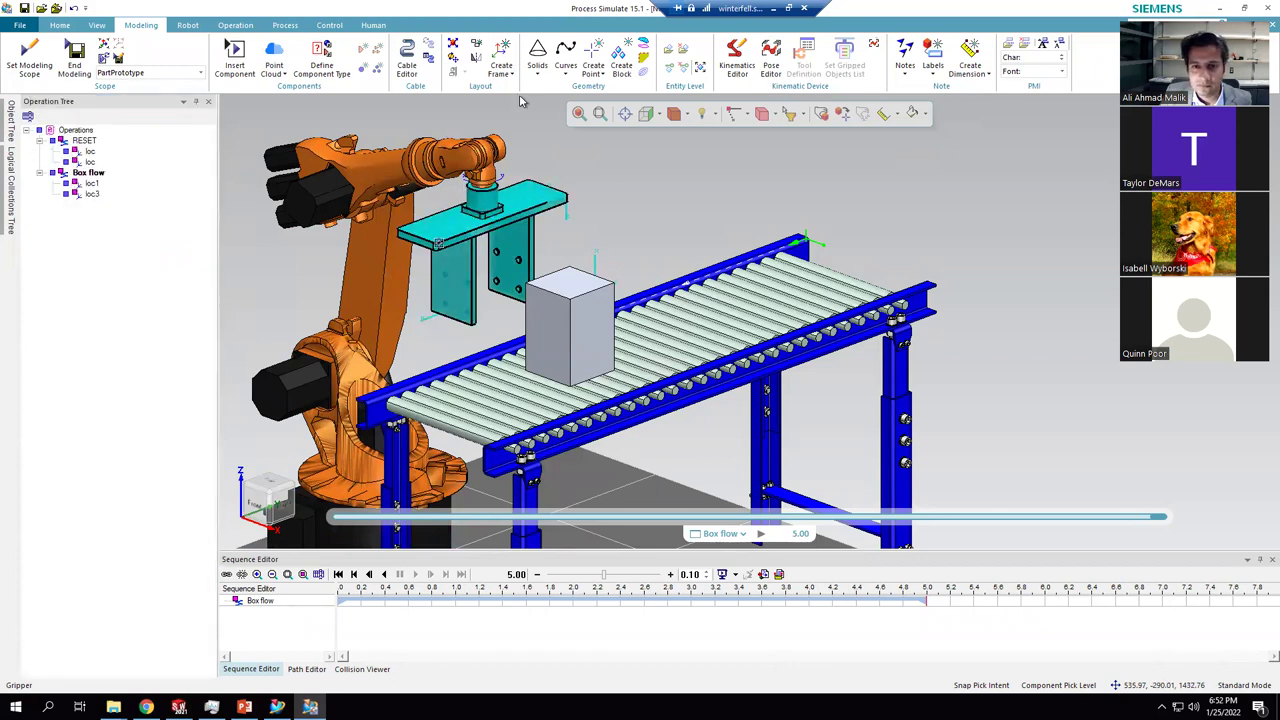
left_click(10, 124)
left_click(197, 102)
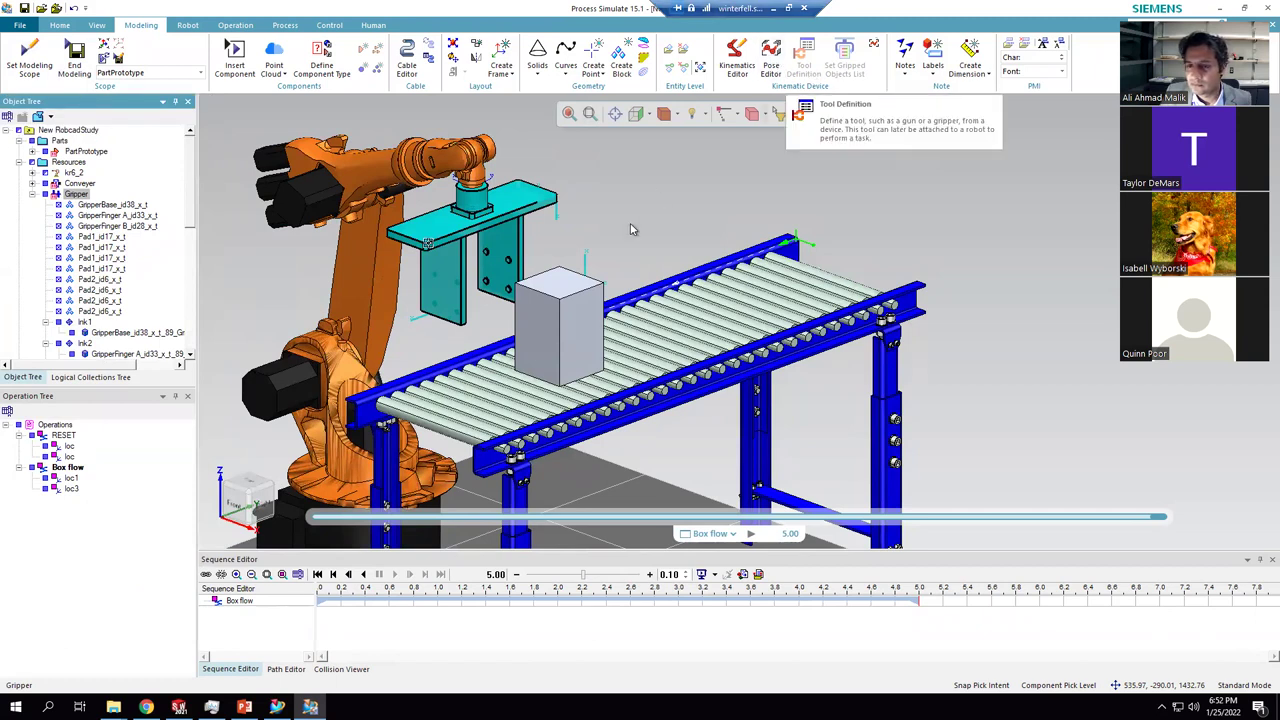
left_click(100, 203)
left_click(100, 203)
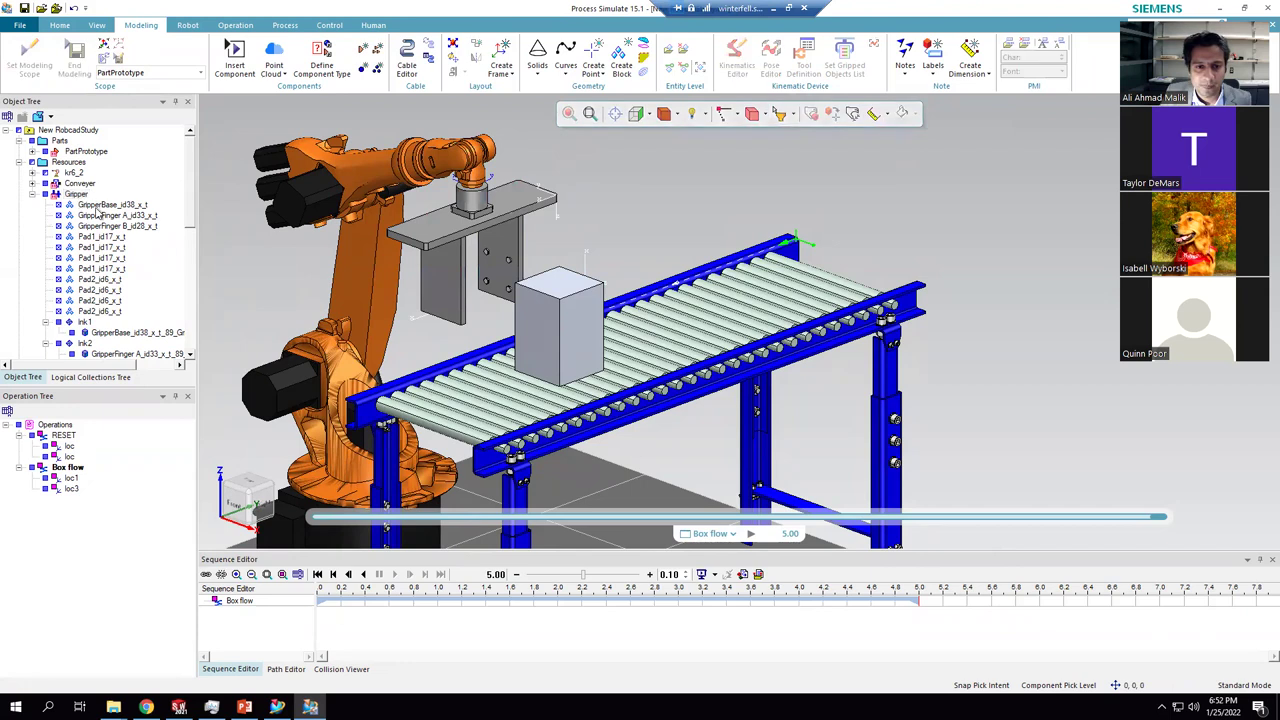
left_click(76, 195)
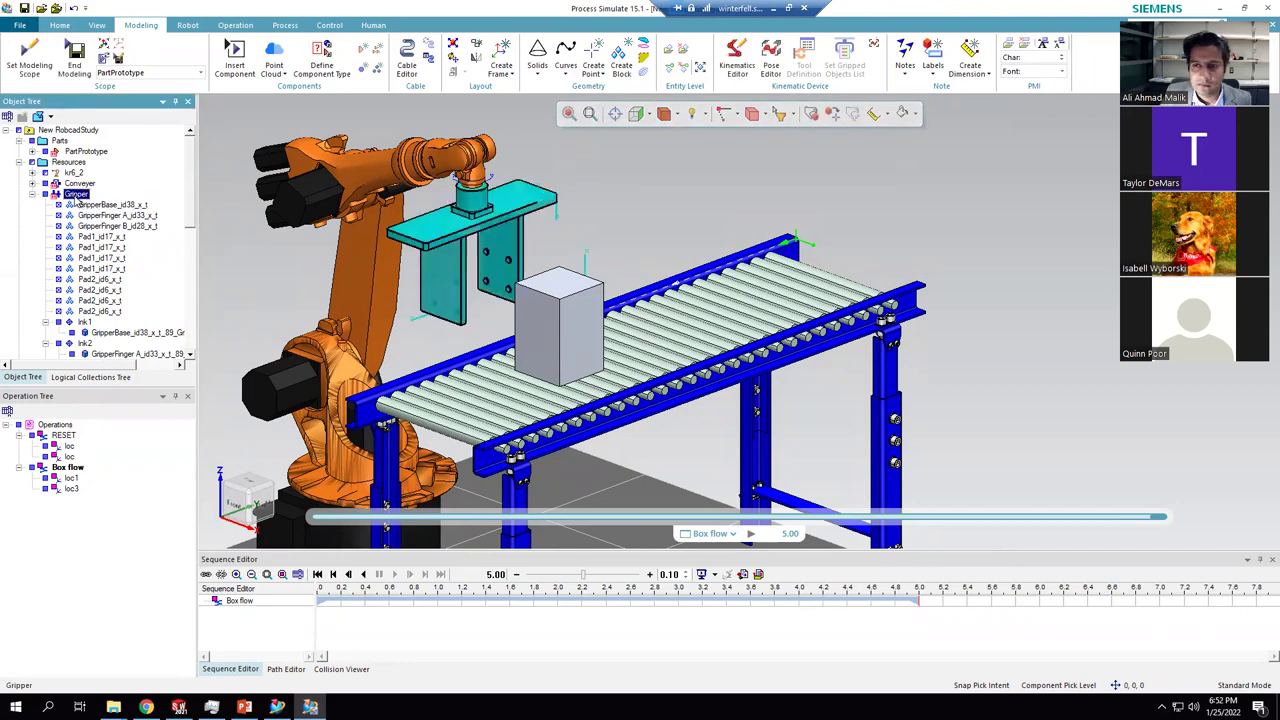
left_click(78, 184)
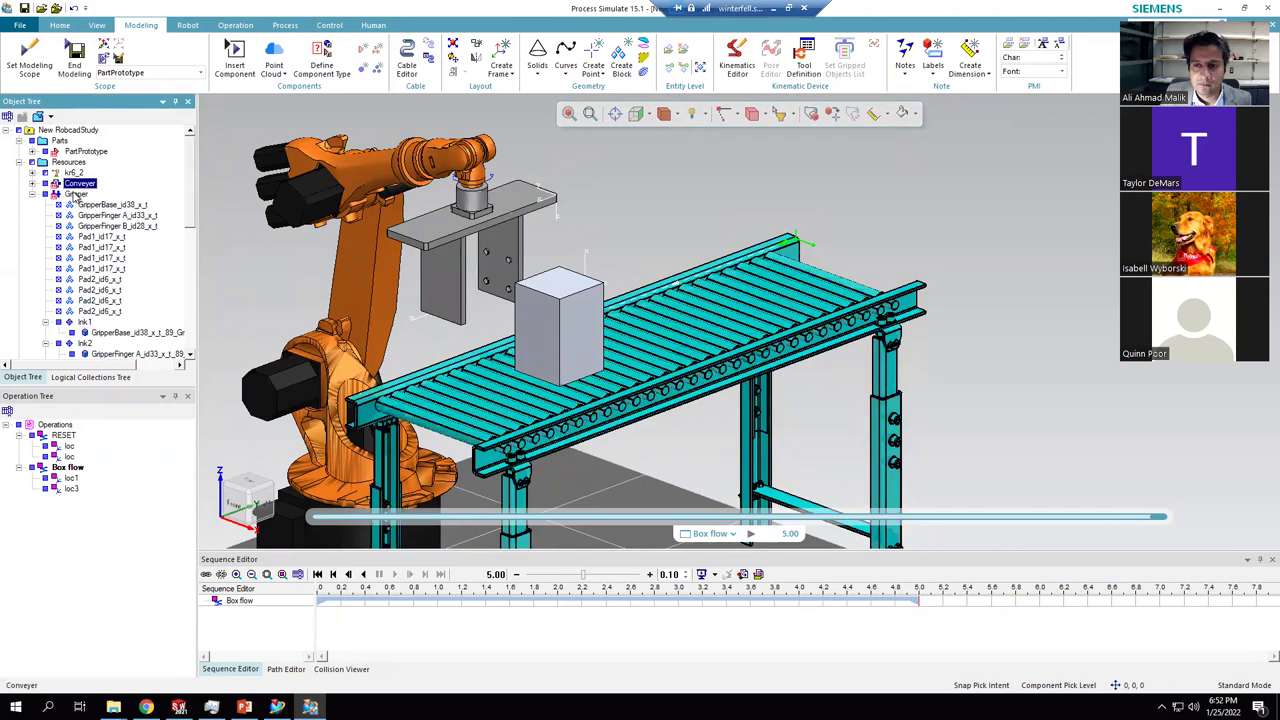
left_click(76, 195)
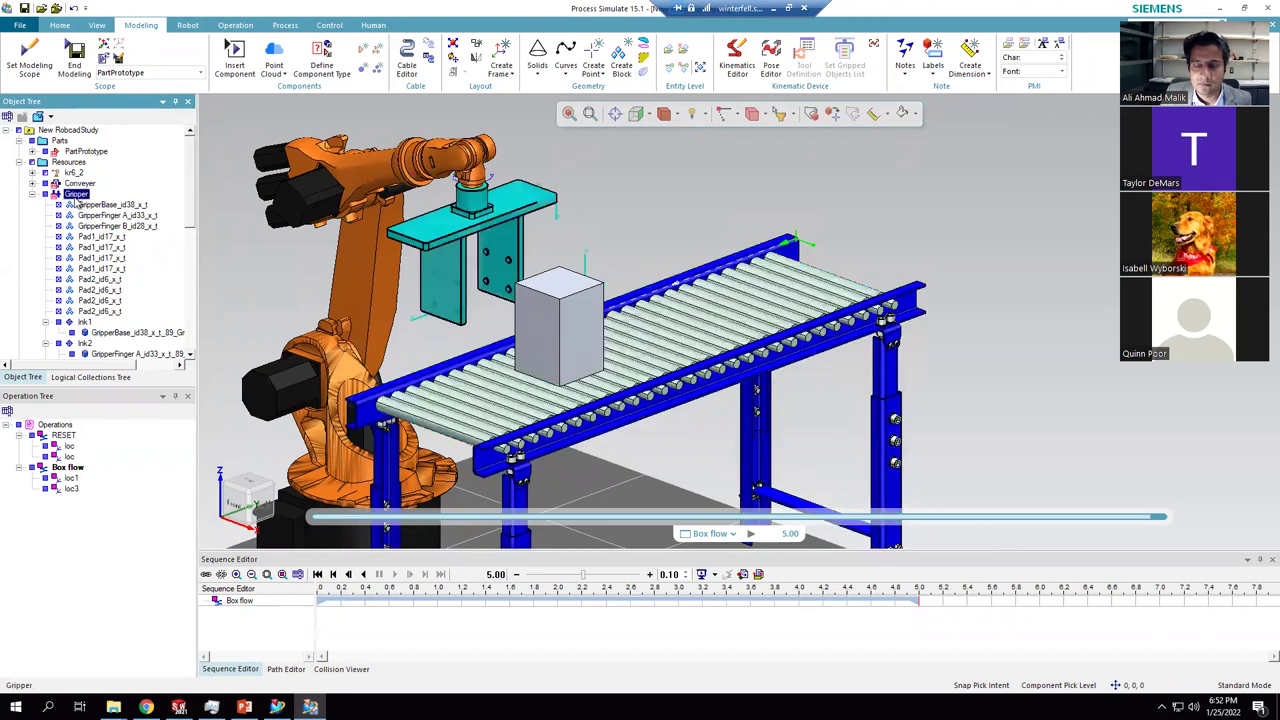
left_click(29, 60)
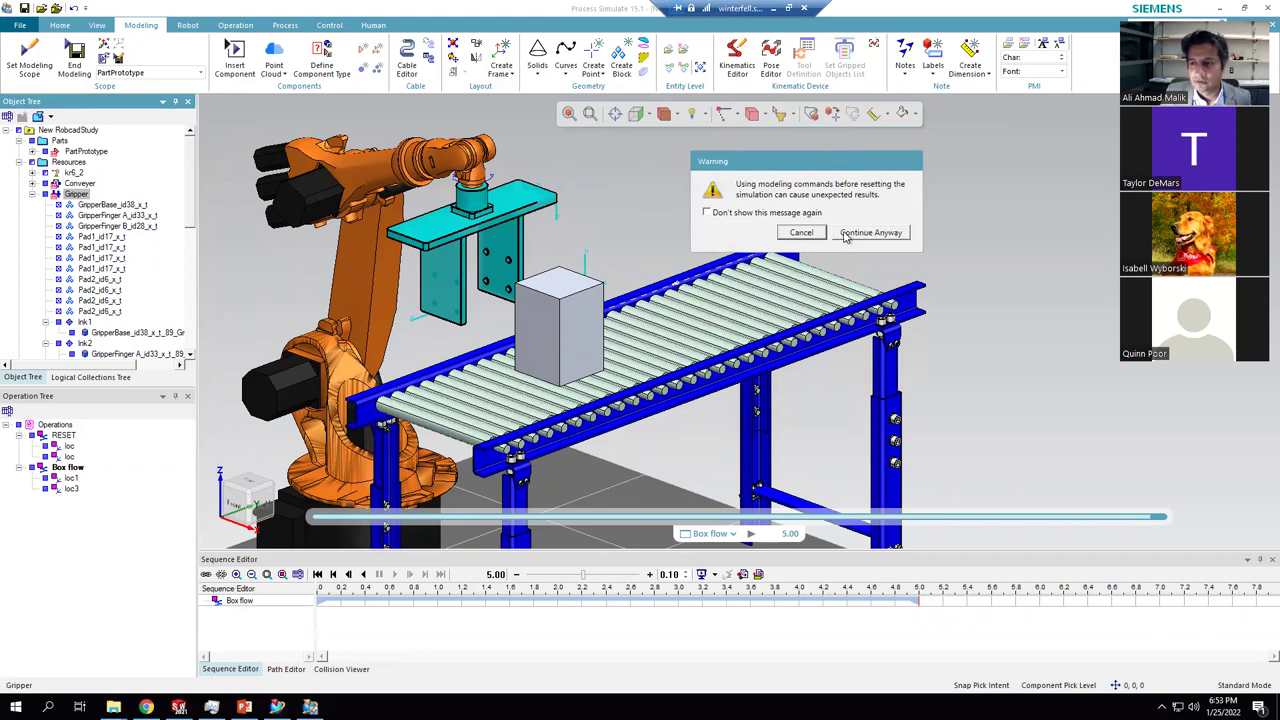
left_click(786, 232)
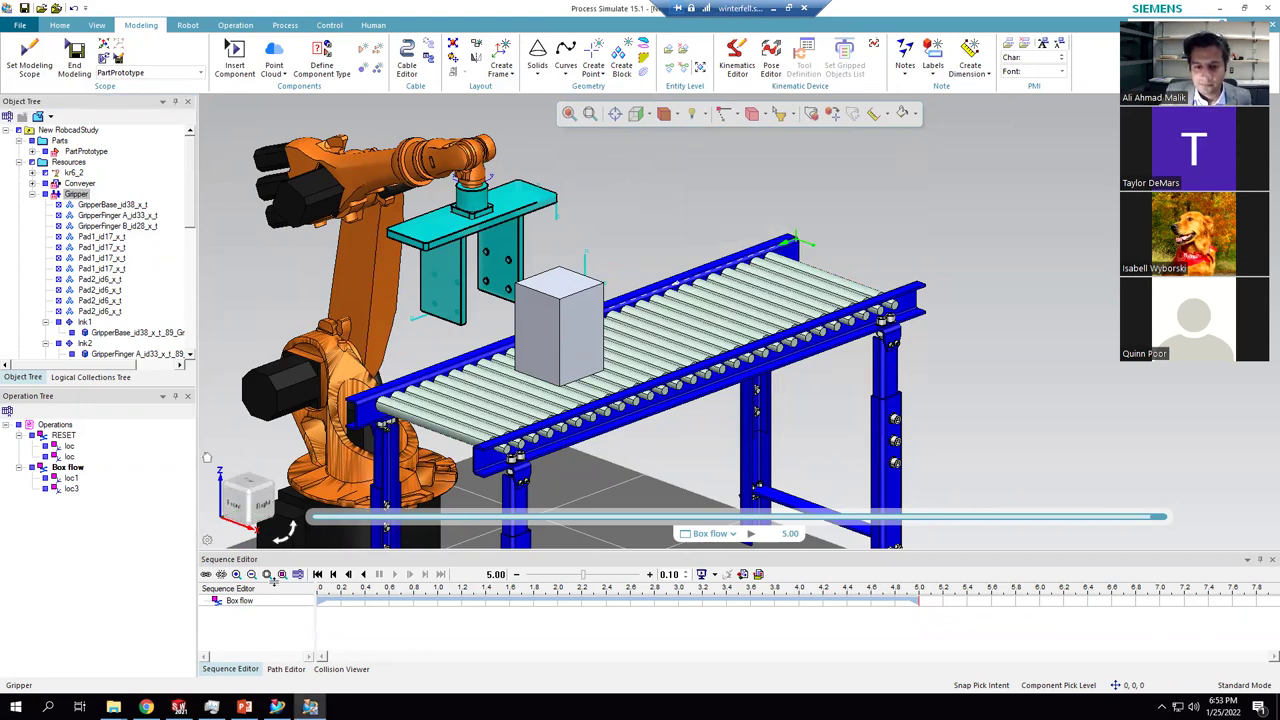
- Reset the Box flow simulation to its start and select the Gripper resource again
left_click(317, 574)
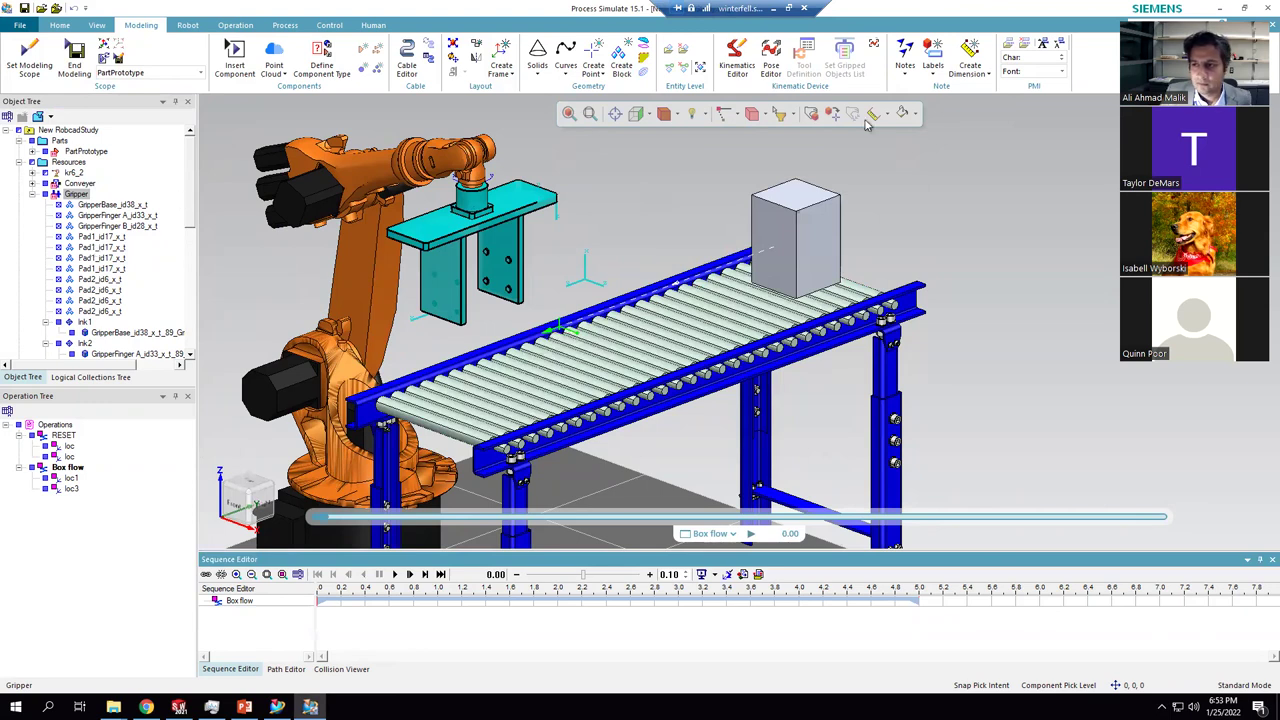
left_click(79, 185)
left_click(78, 195)
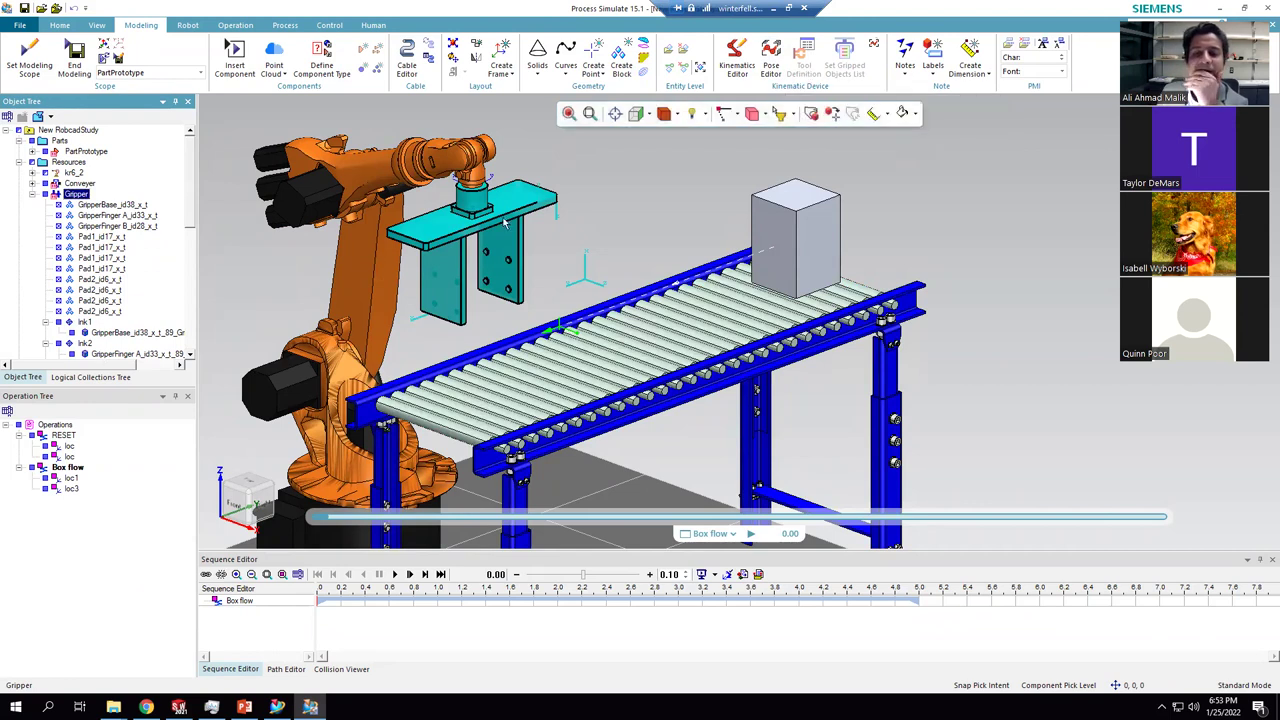
- Try to define the component type of the PS folder inside the library's Gripper folder as Gripper
left_click(321, 62)
scroll(662, 396, "down", 2)
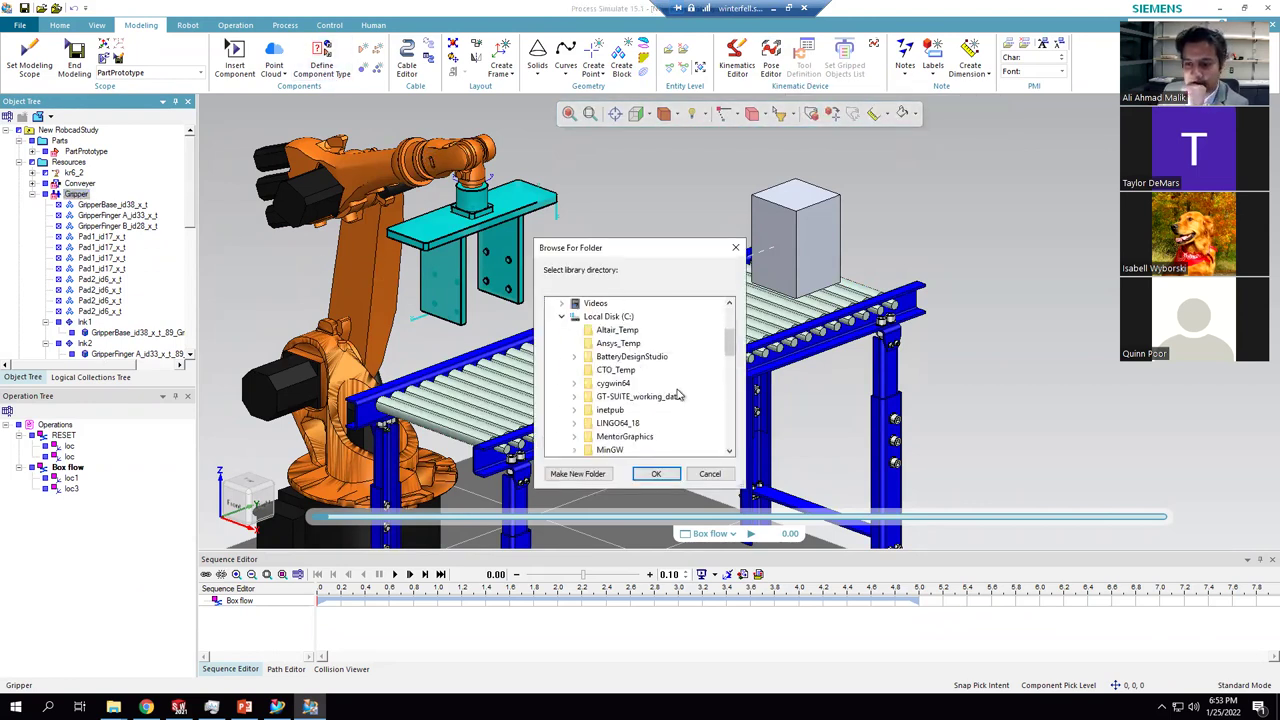
scroll(665, 396, "down", 10)
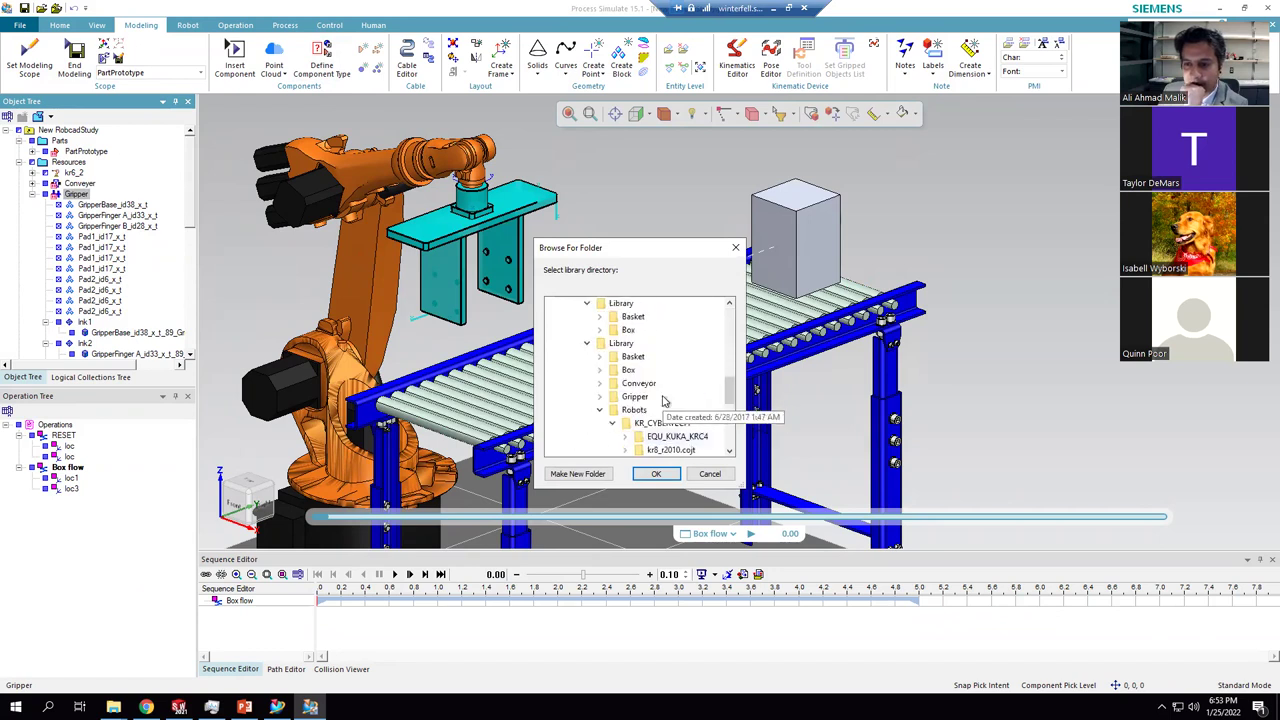
left_click(600, 357)
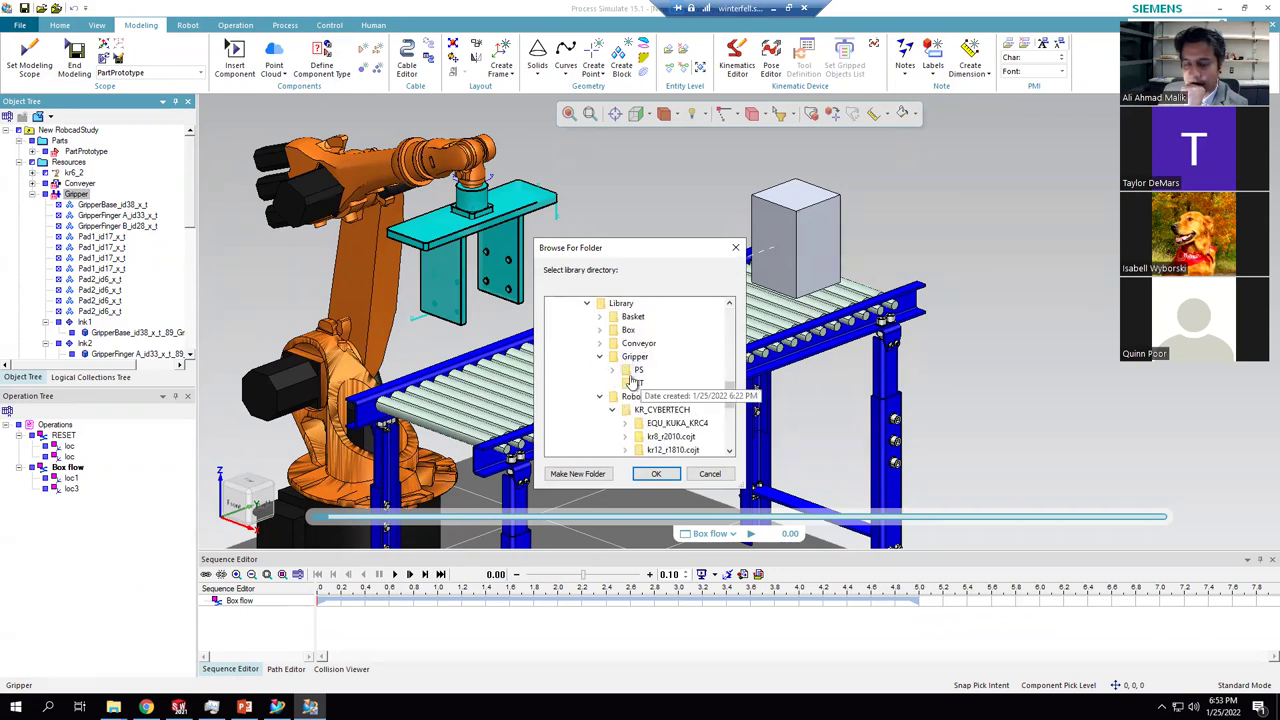
left_click(613, 370)
left_click(664, 384)
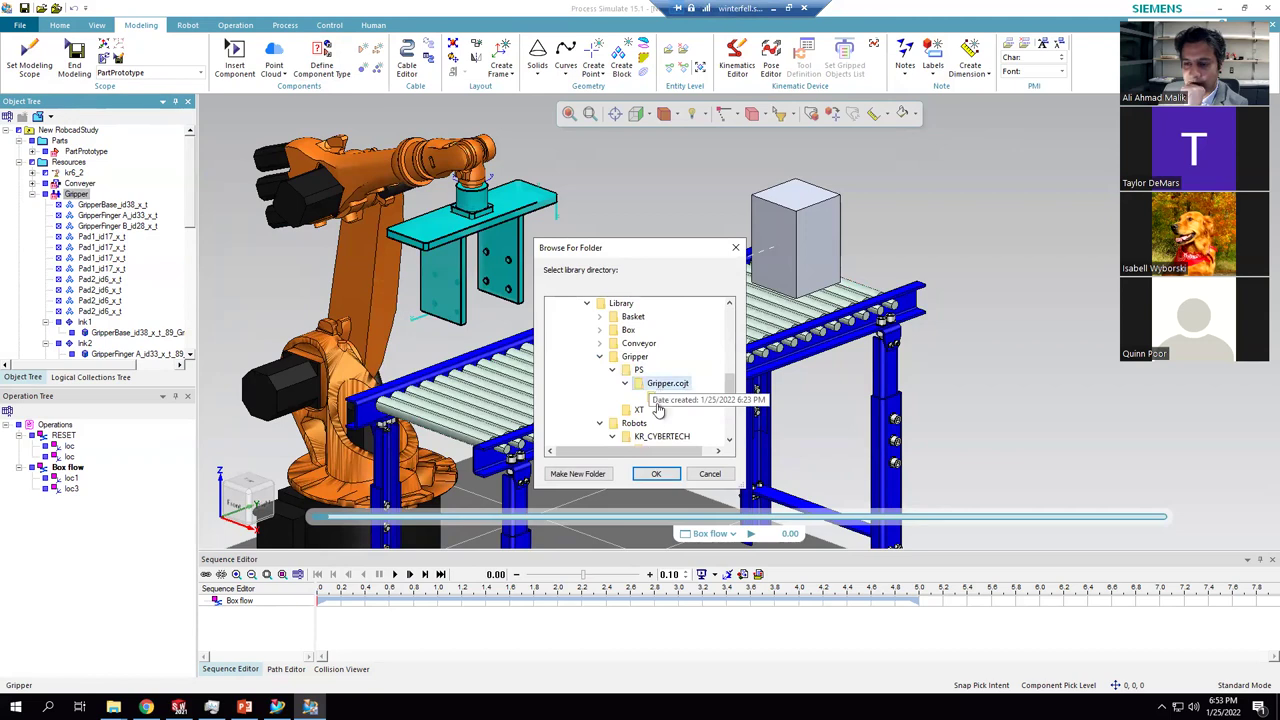
left_click(656, 474)
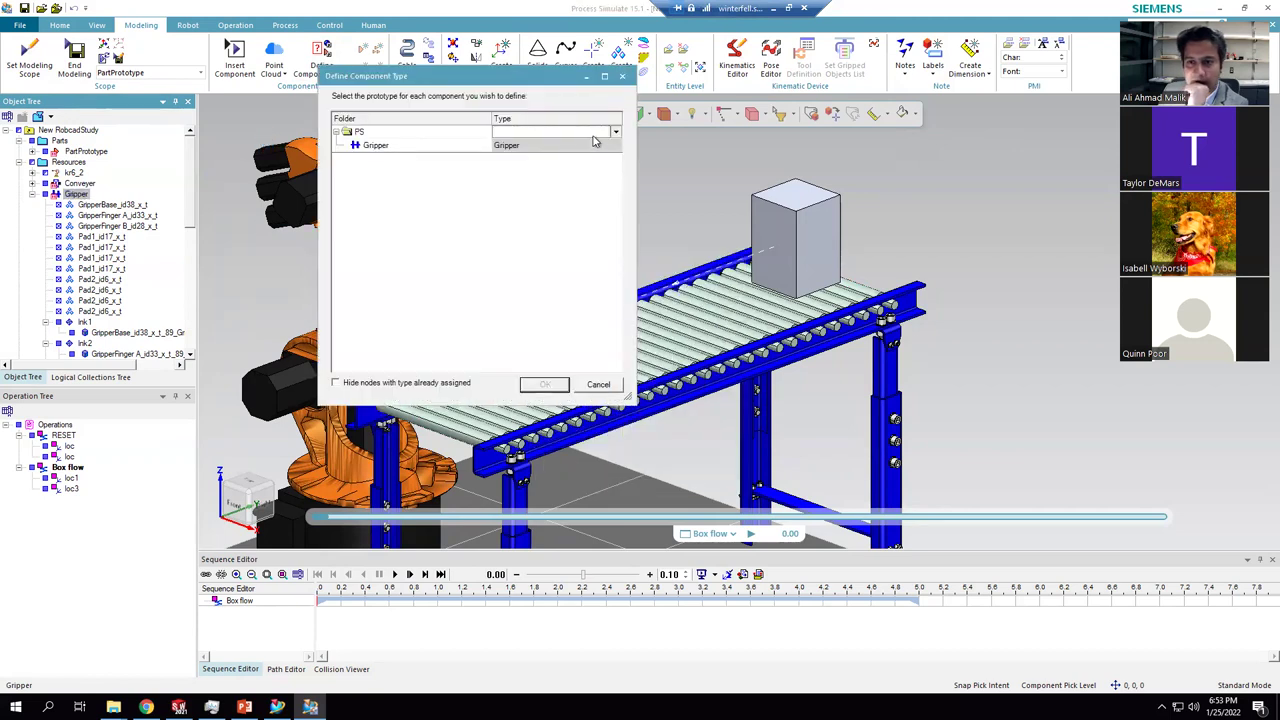
left_click(616, 135)
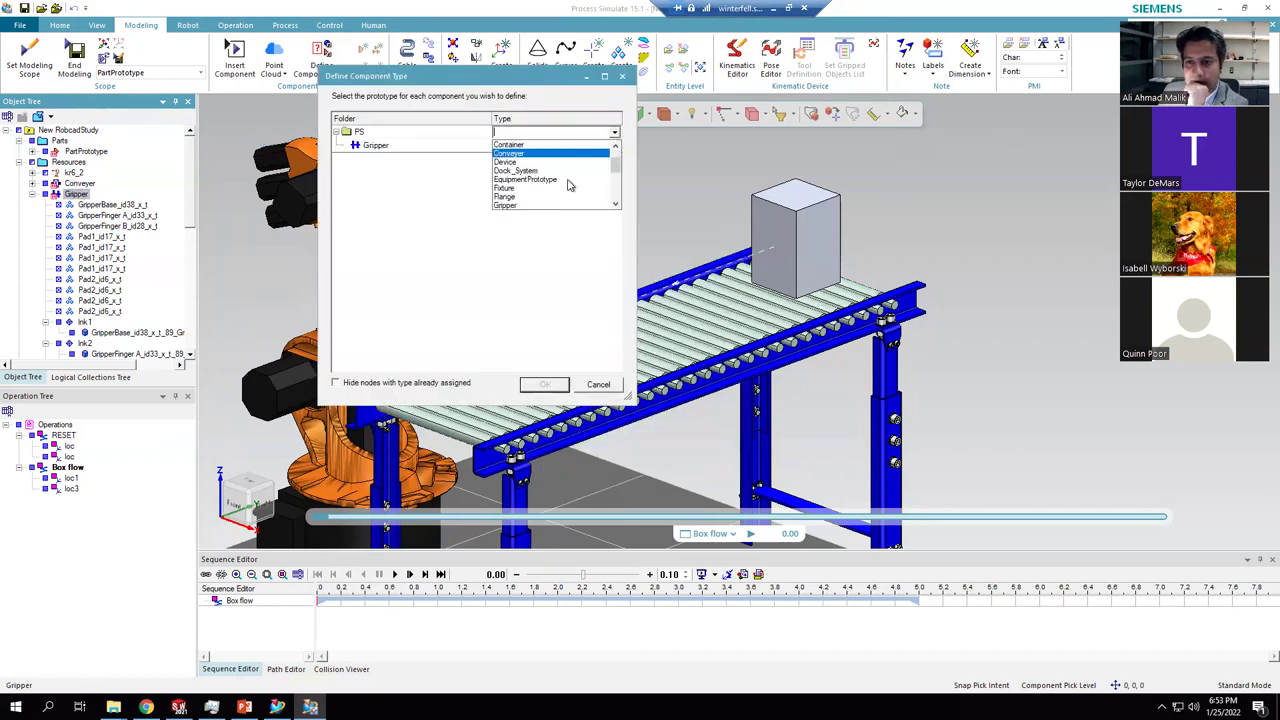
left_click(510, 205)
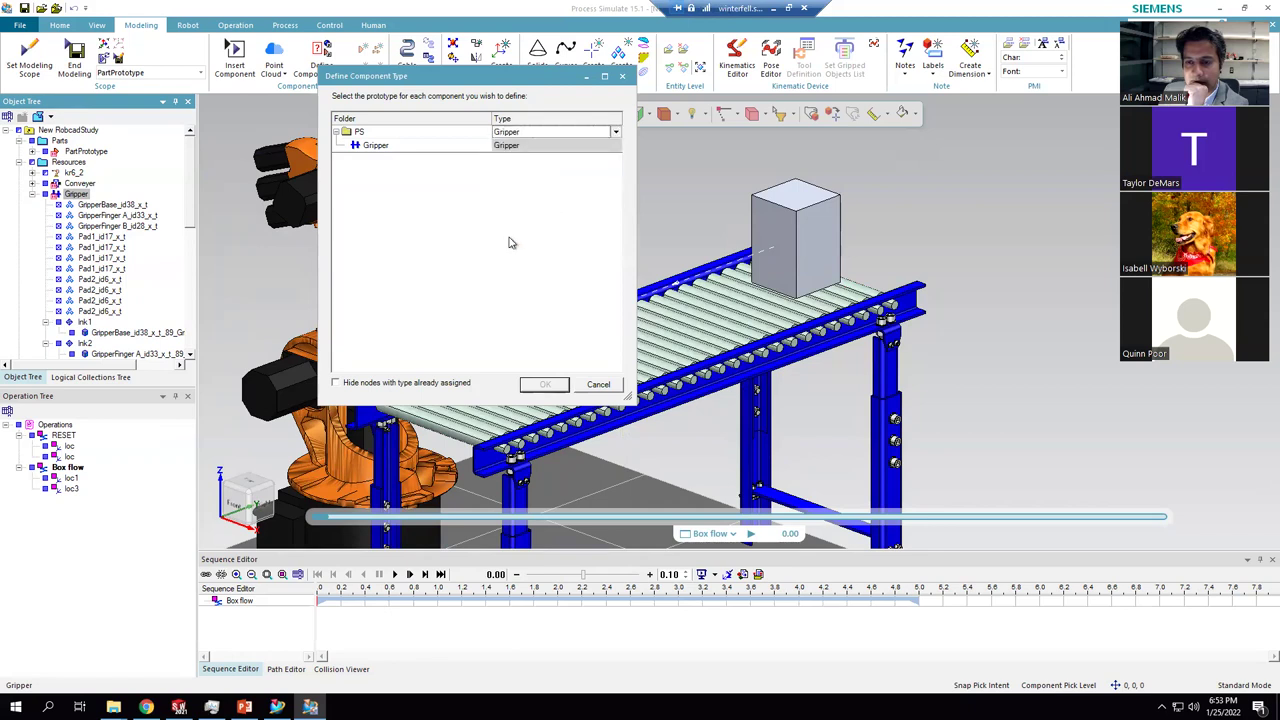
left_click(597, 386)
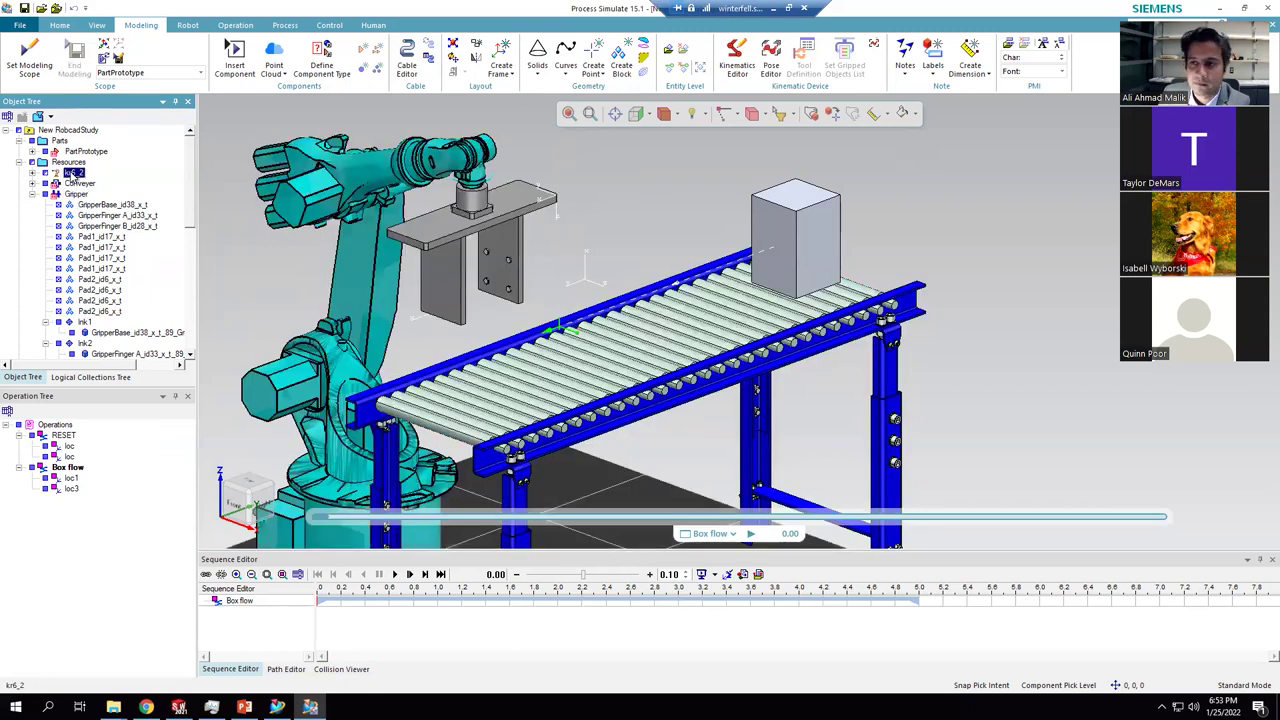
- Select the Gripper resource and collapse its list of components in the Object Tree
left_click(76, 184)
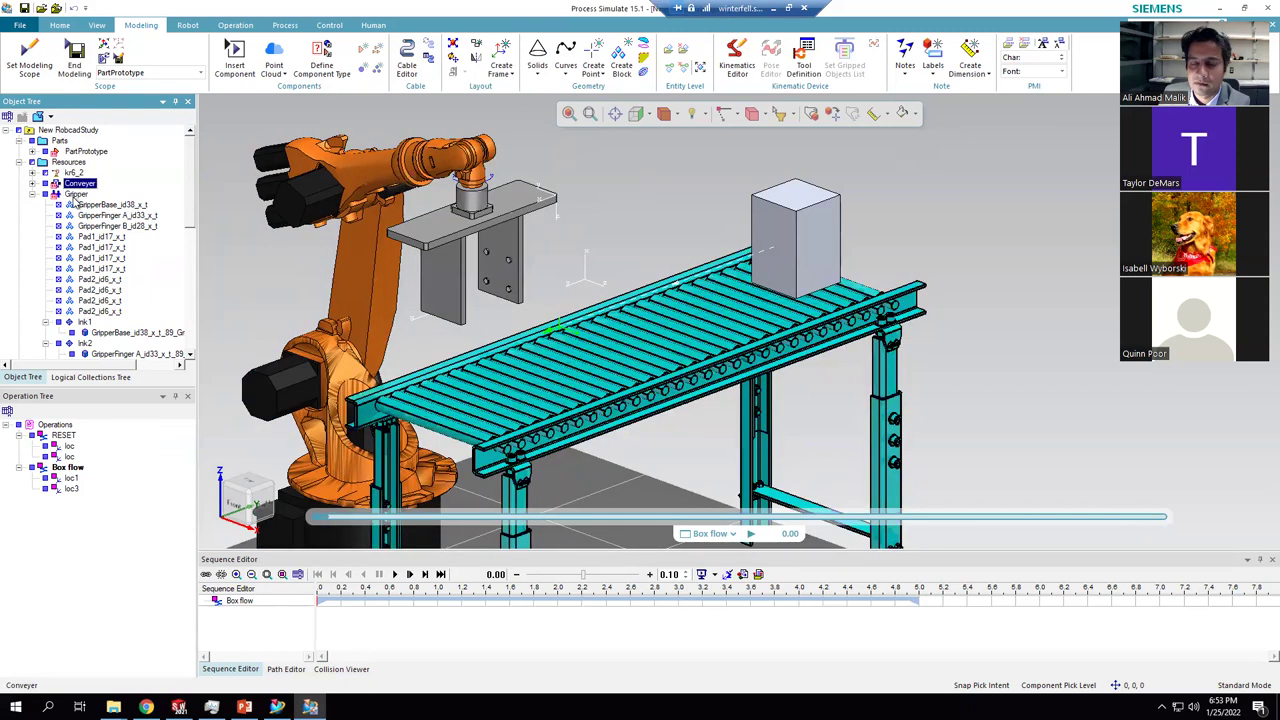
left_click(75, 195)
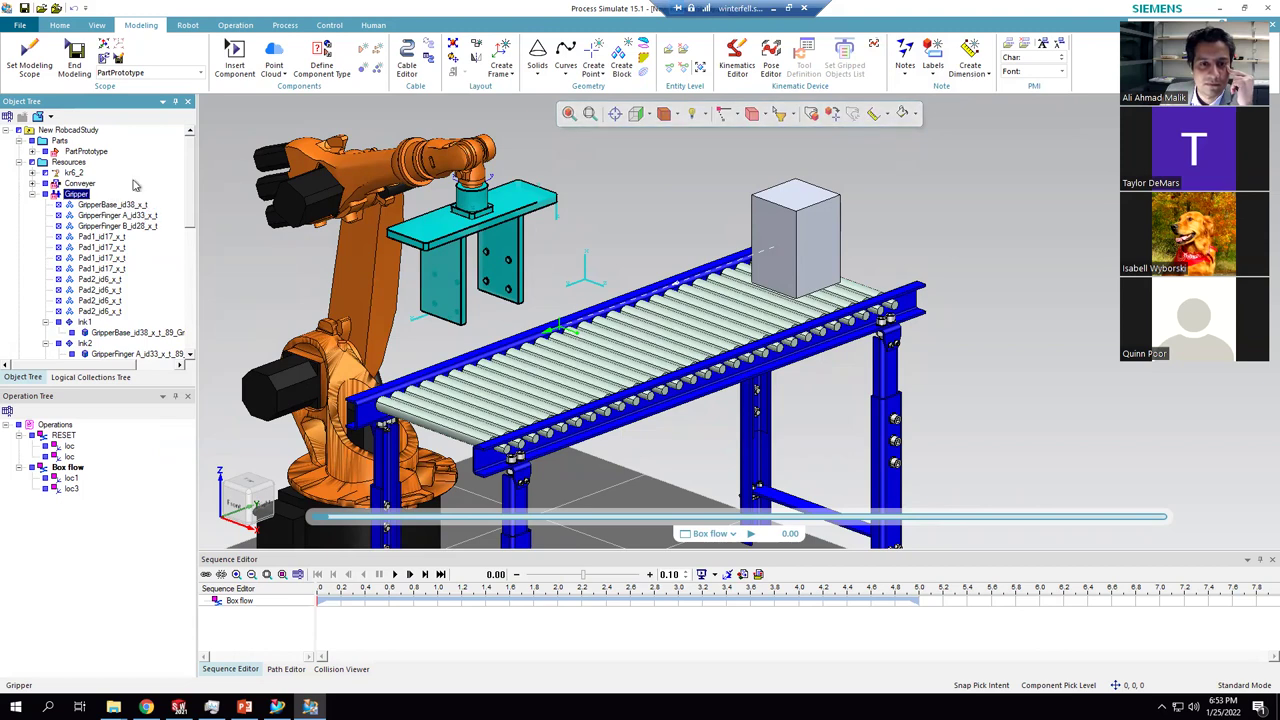
left_click(33, 194)
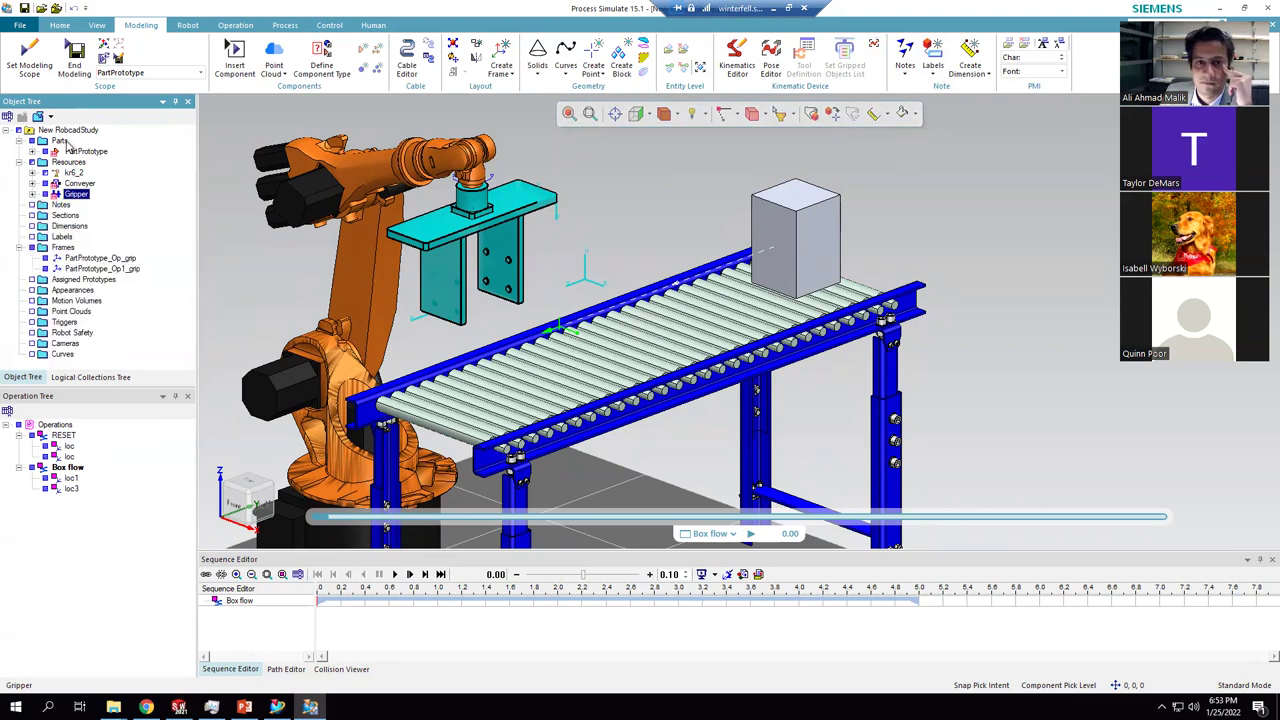
- End modeling of the Gripper resource and reselect it in the Object Tree
left_click(74, 62)
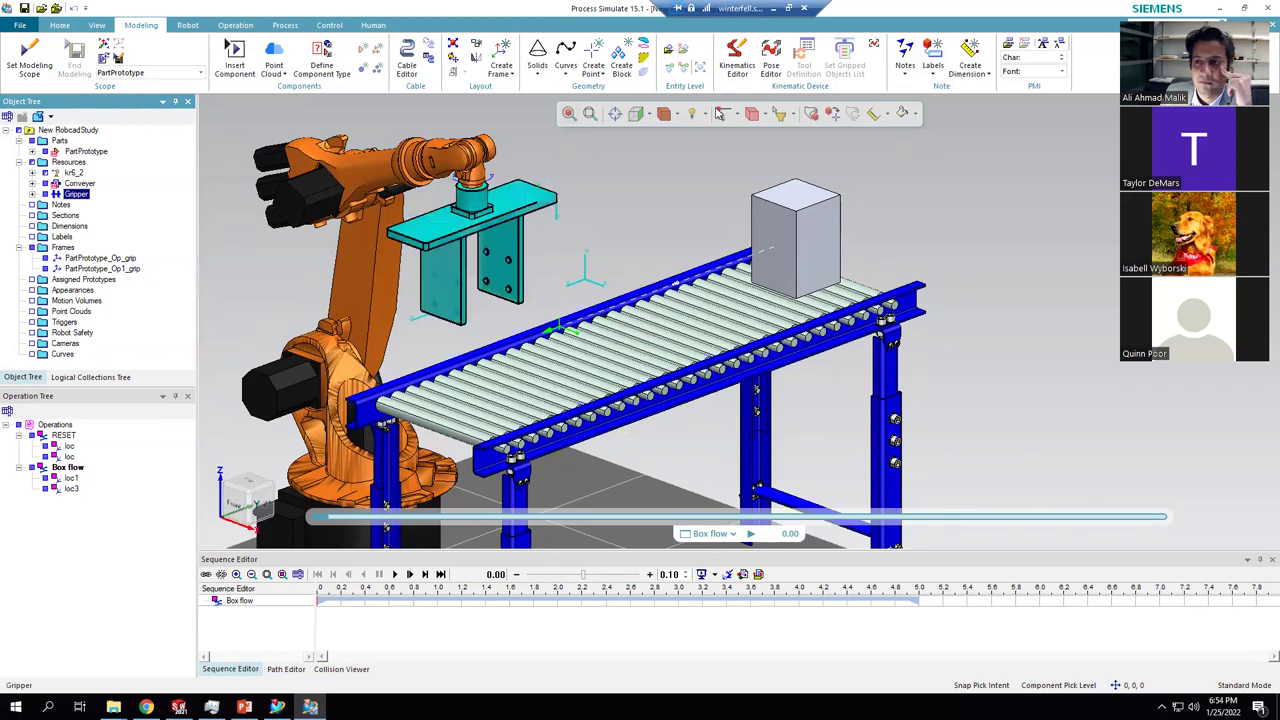
left_click(639, 160)
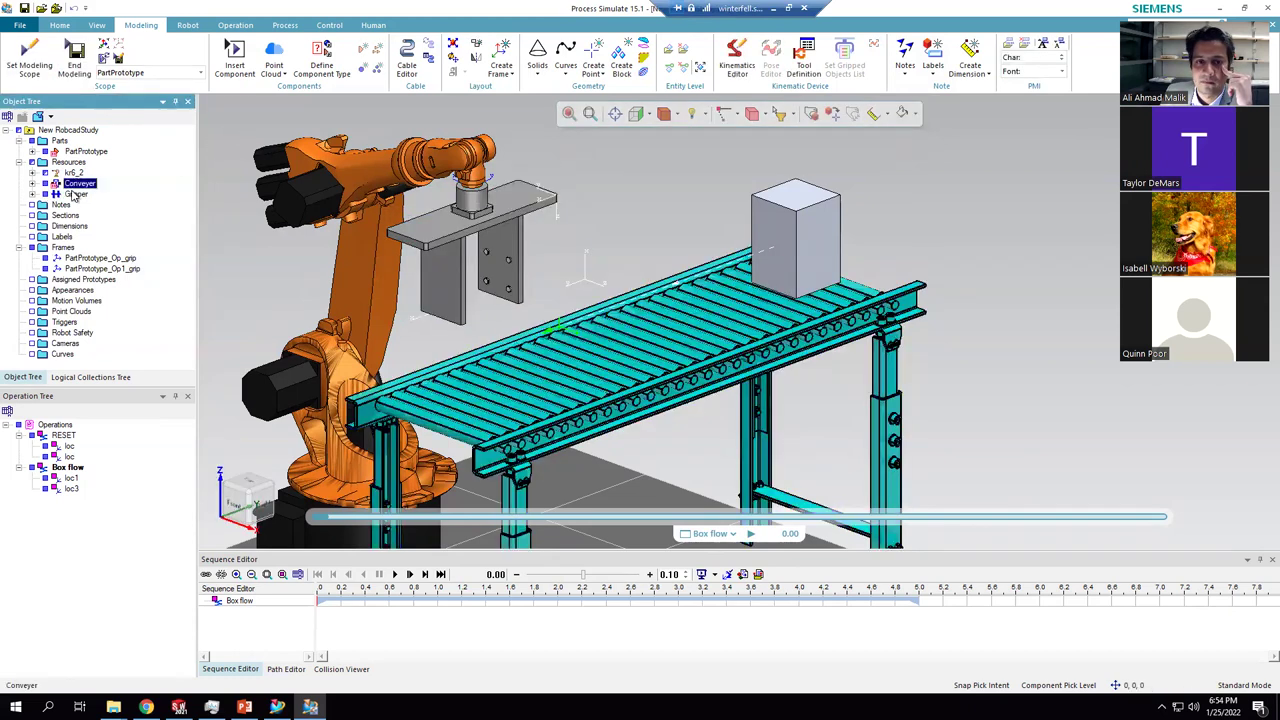
left_click(76, 194)
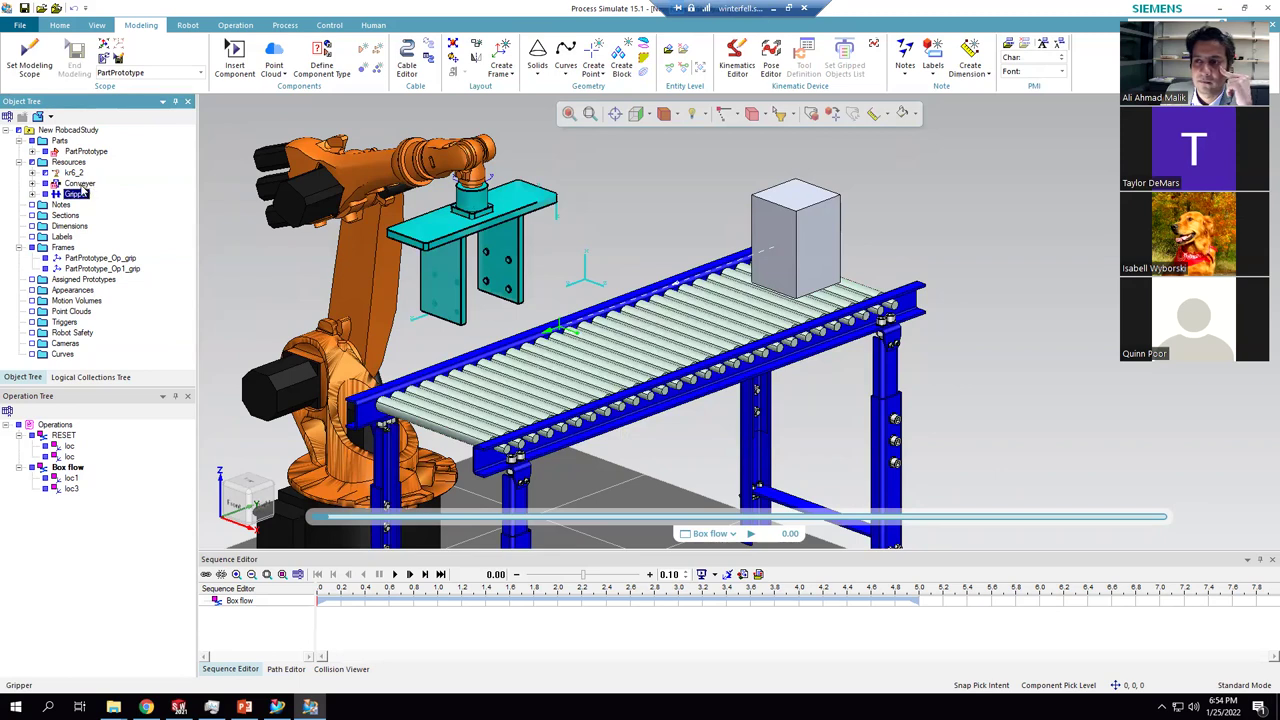
left_click(80, 184)
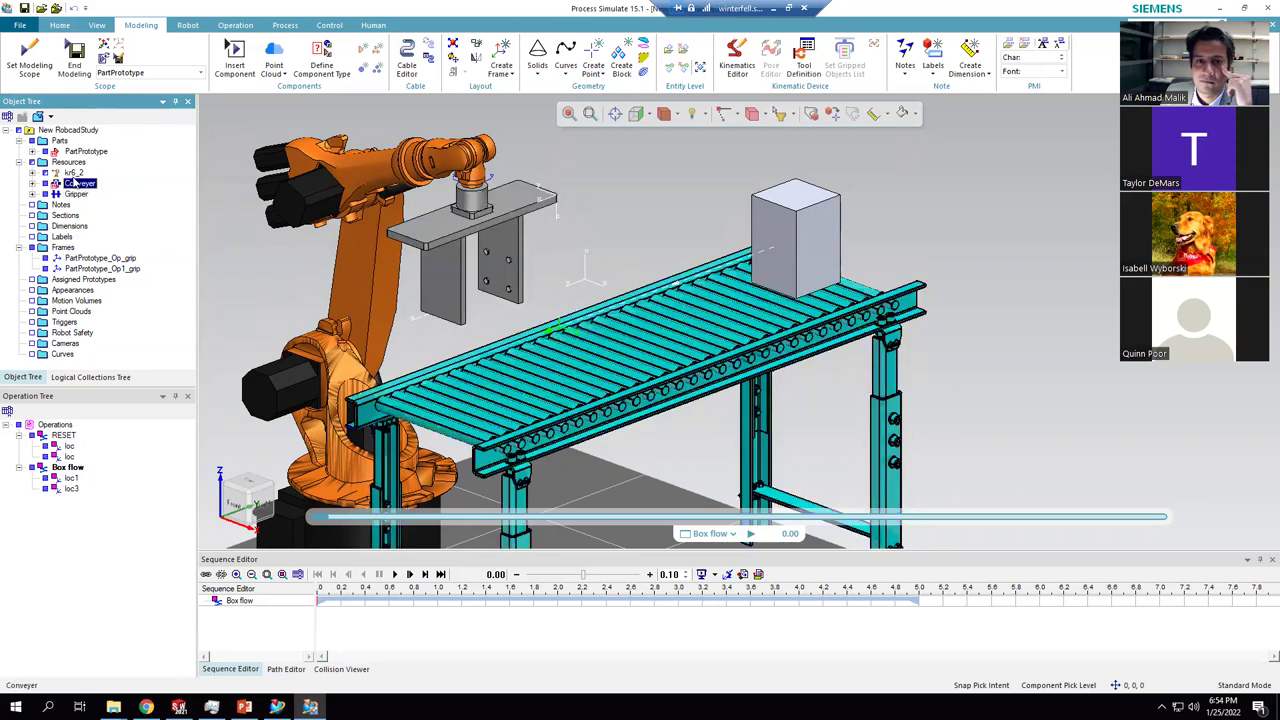
left_click(76, 194)
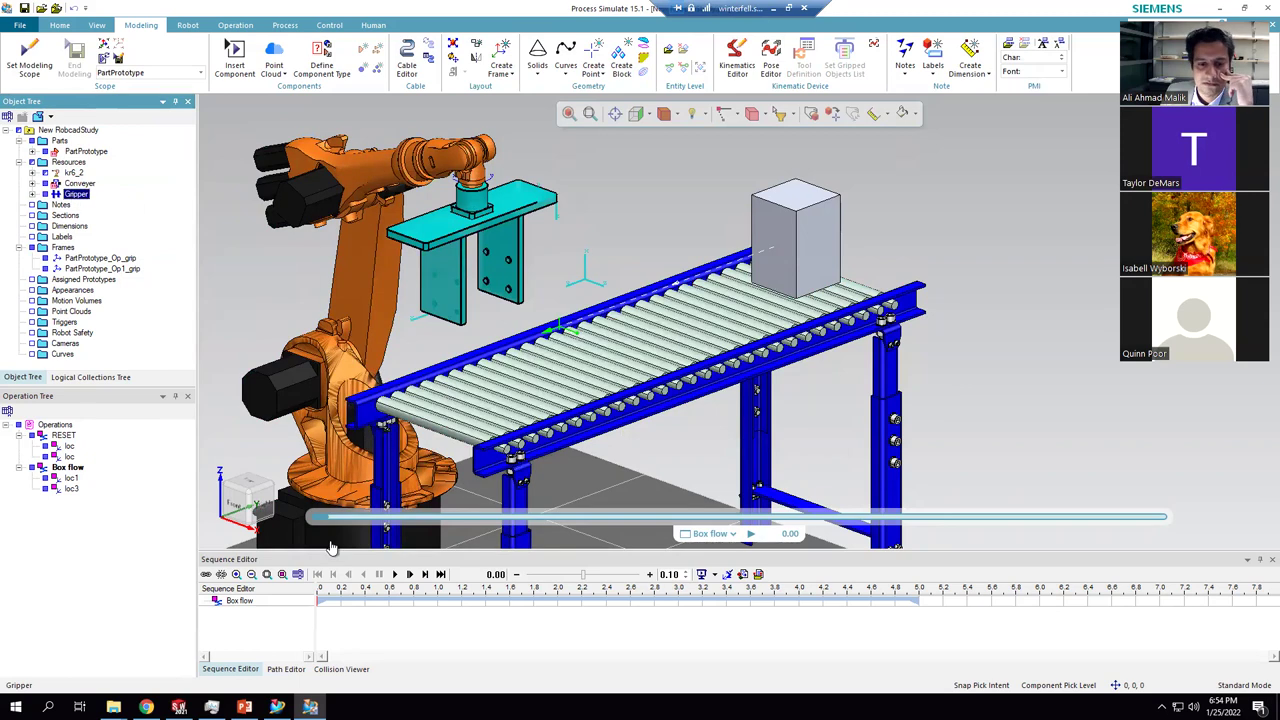
left_click(286, 669)
left_click(238, 600)
left_click(218, 669)
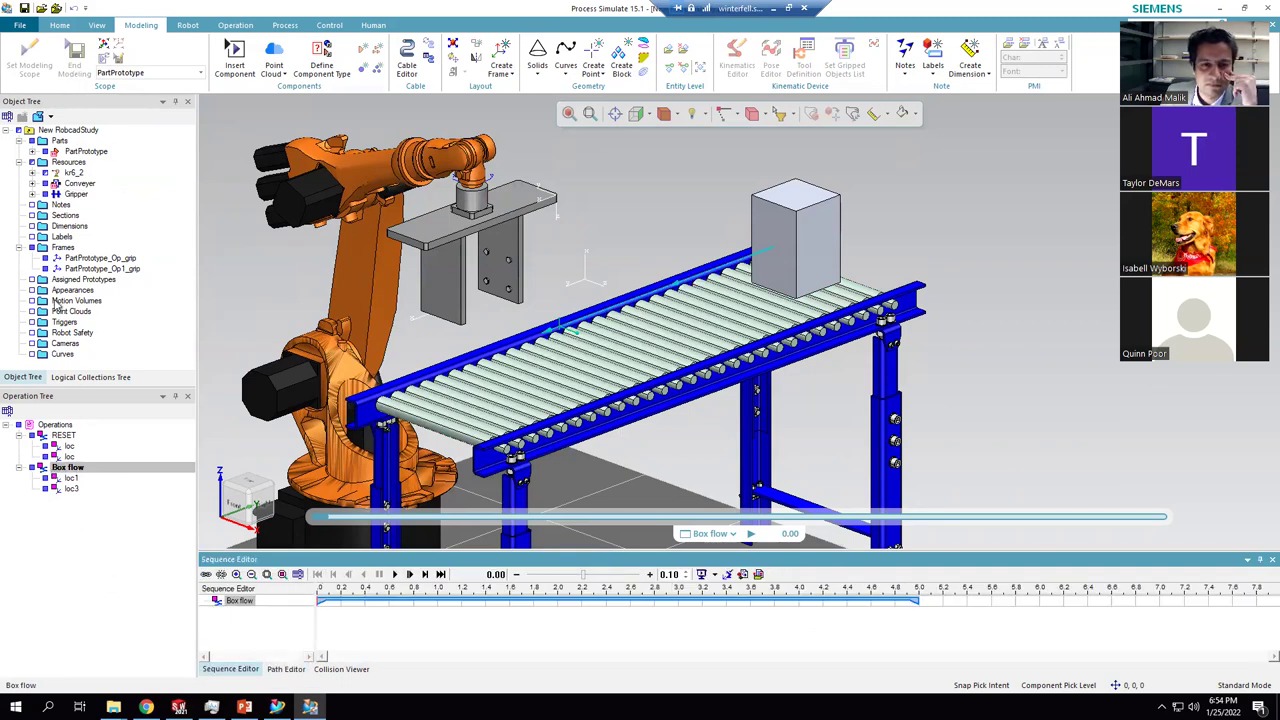
left_click(80, 184)
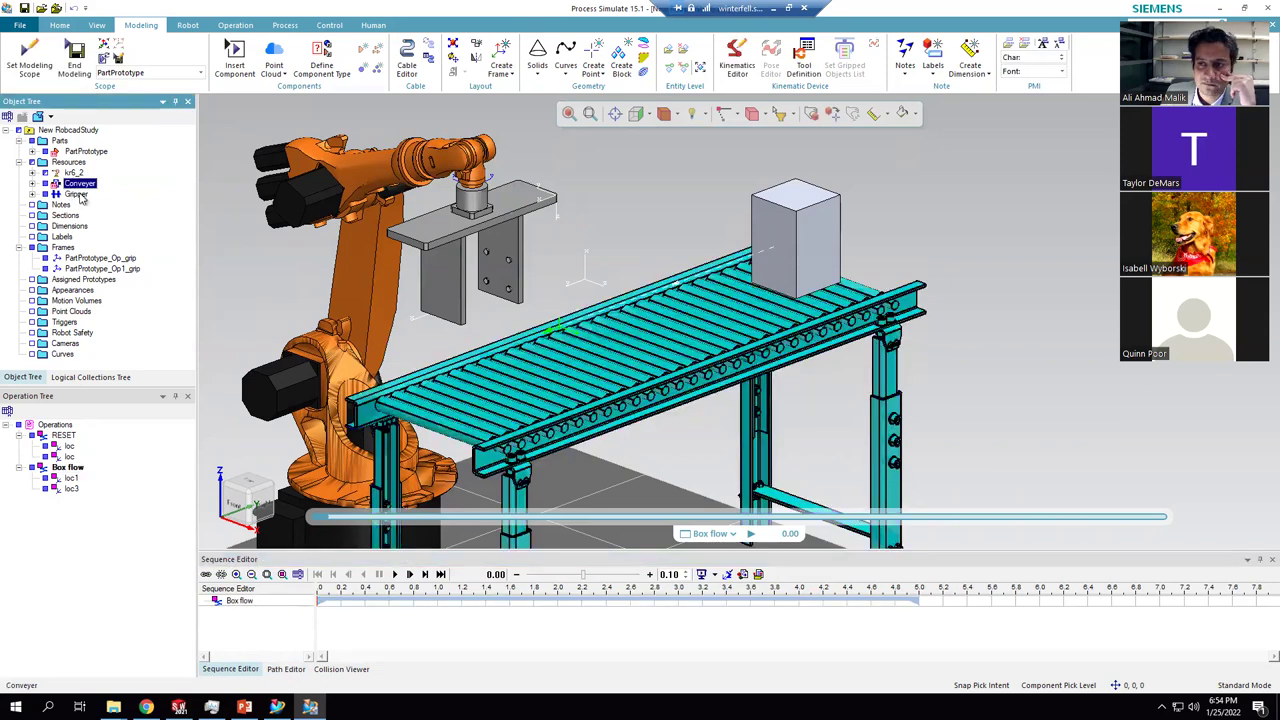
left_click(80, 195)
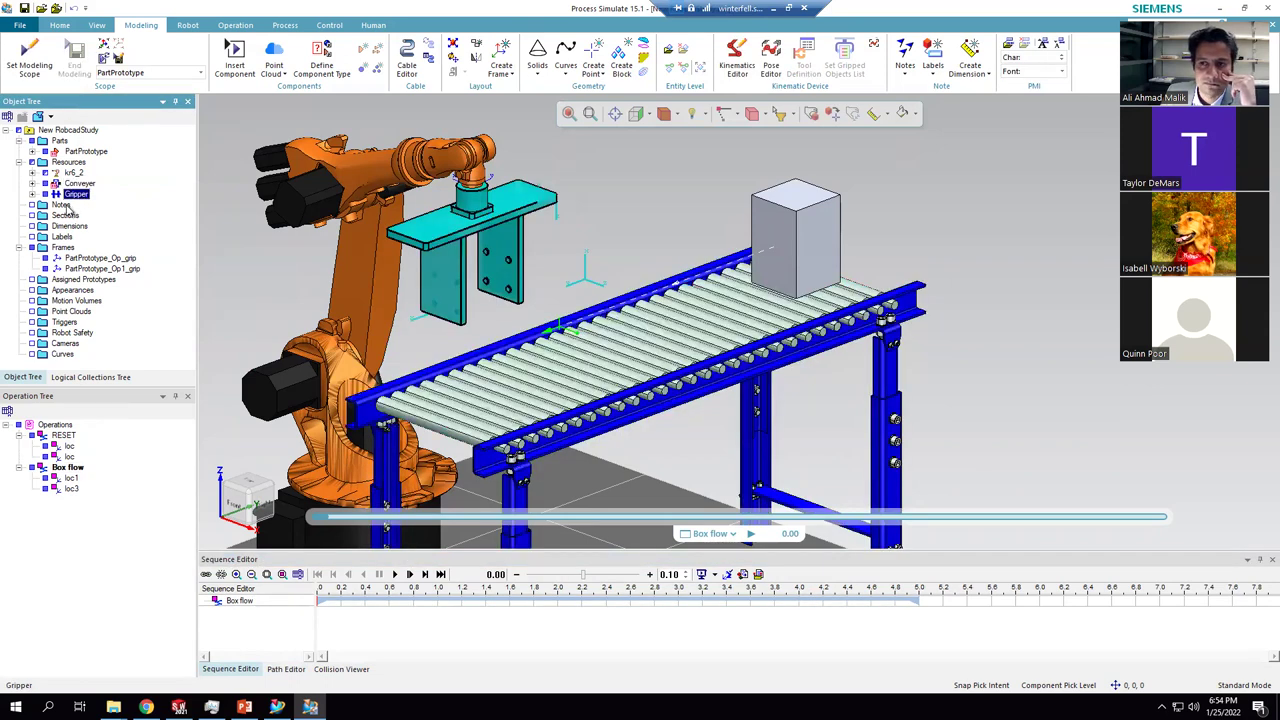
left_click(62, 236)
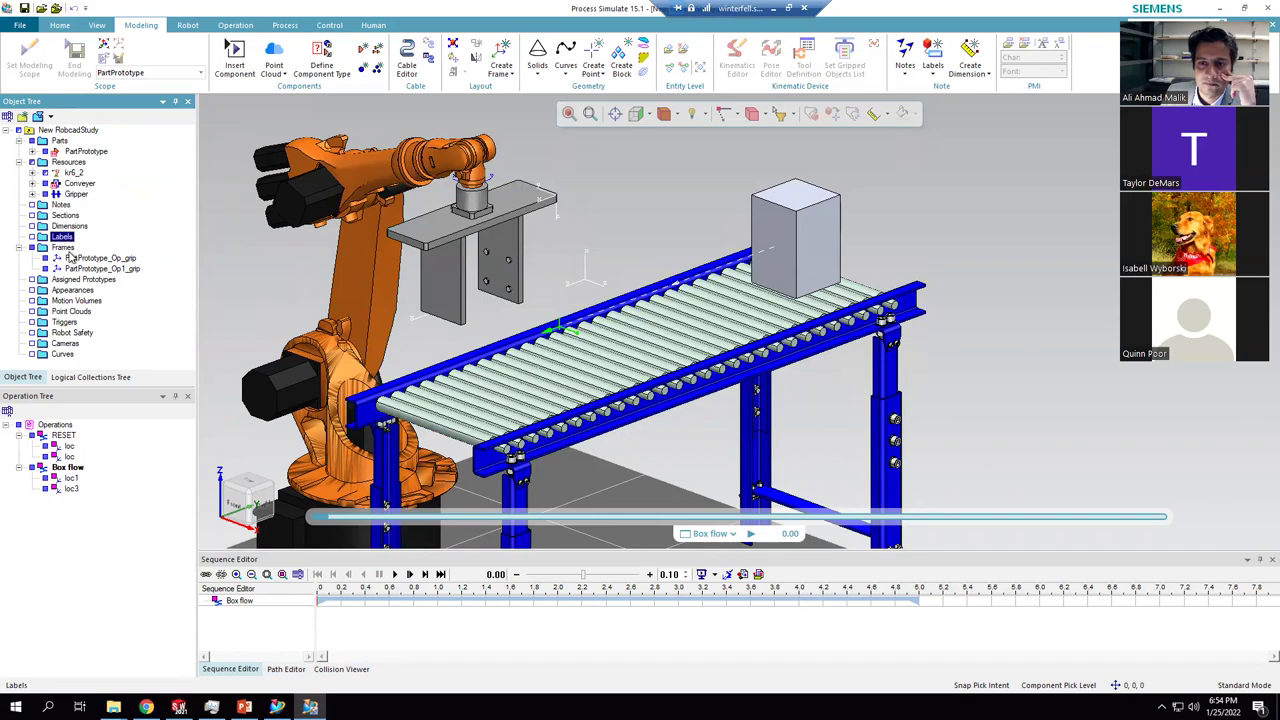
left_click(58, 250)
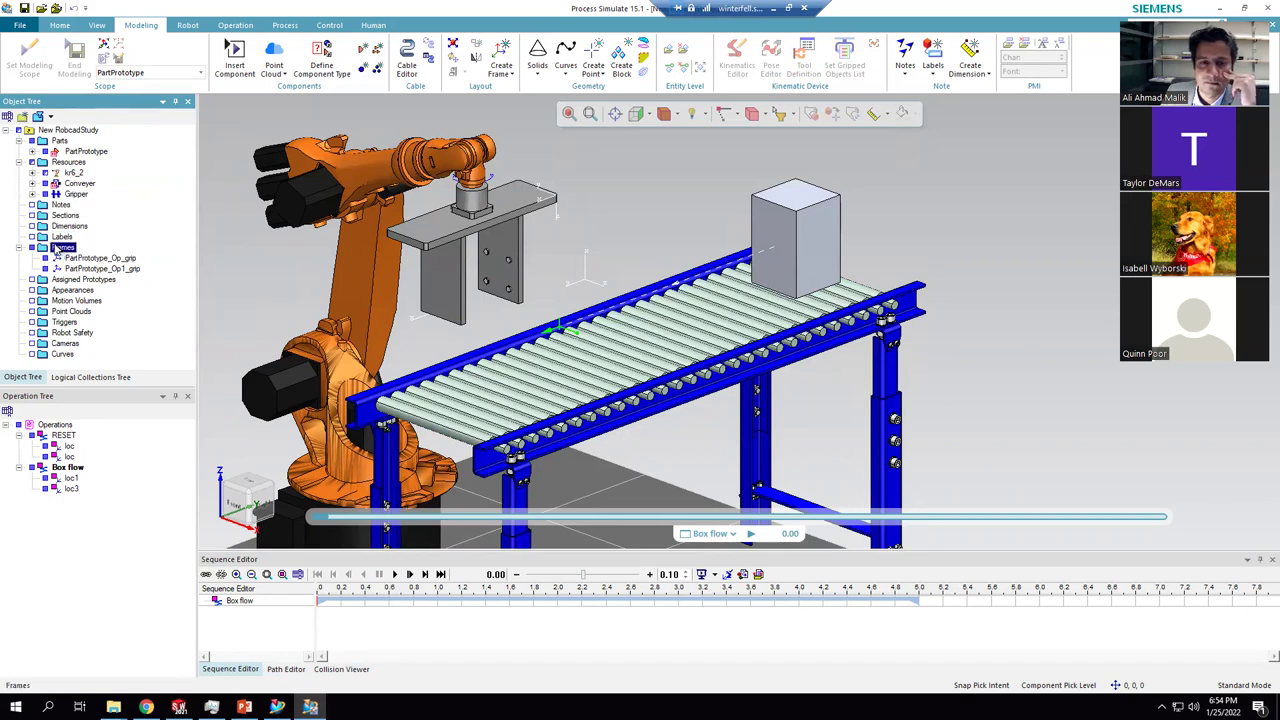
left_click(76, 194)
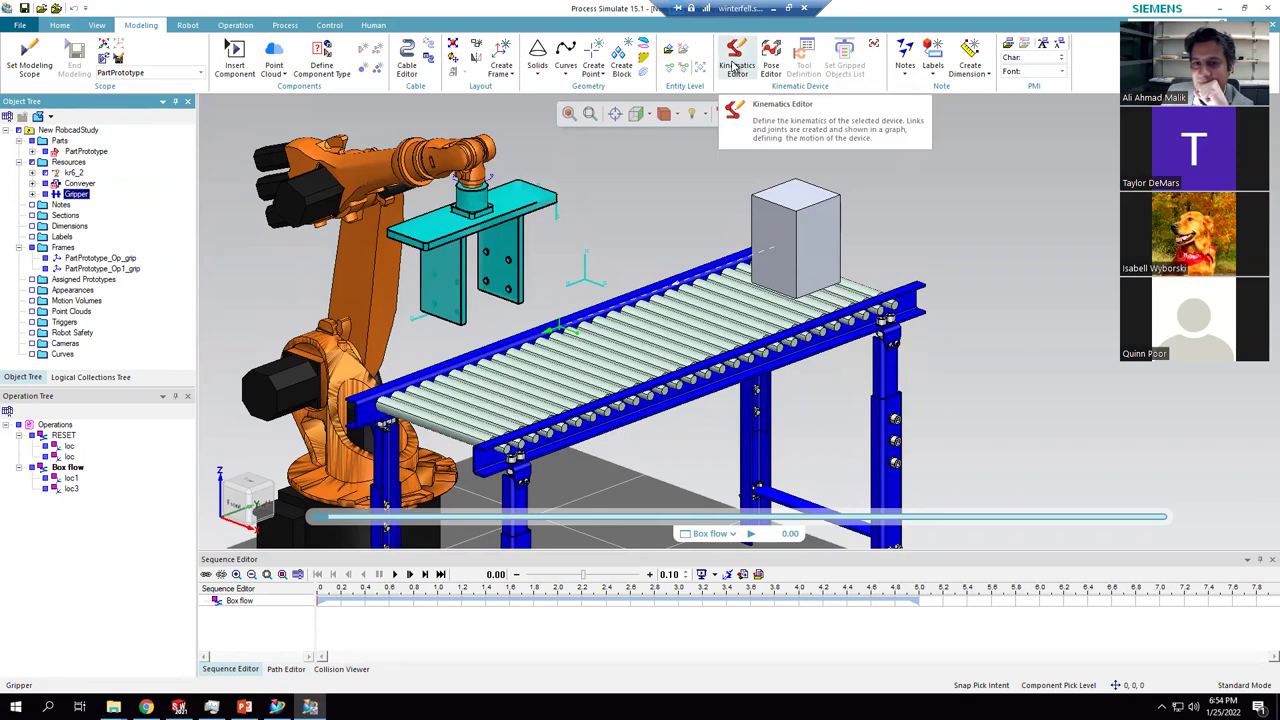
- Try to create a new pick and place operation for robot kr6_2 and choose its gripper
left_click(367, 153)
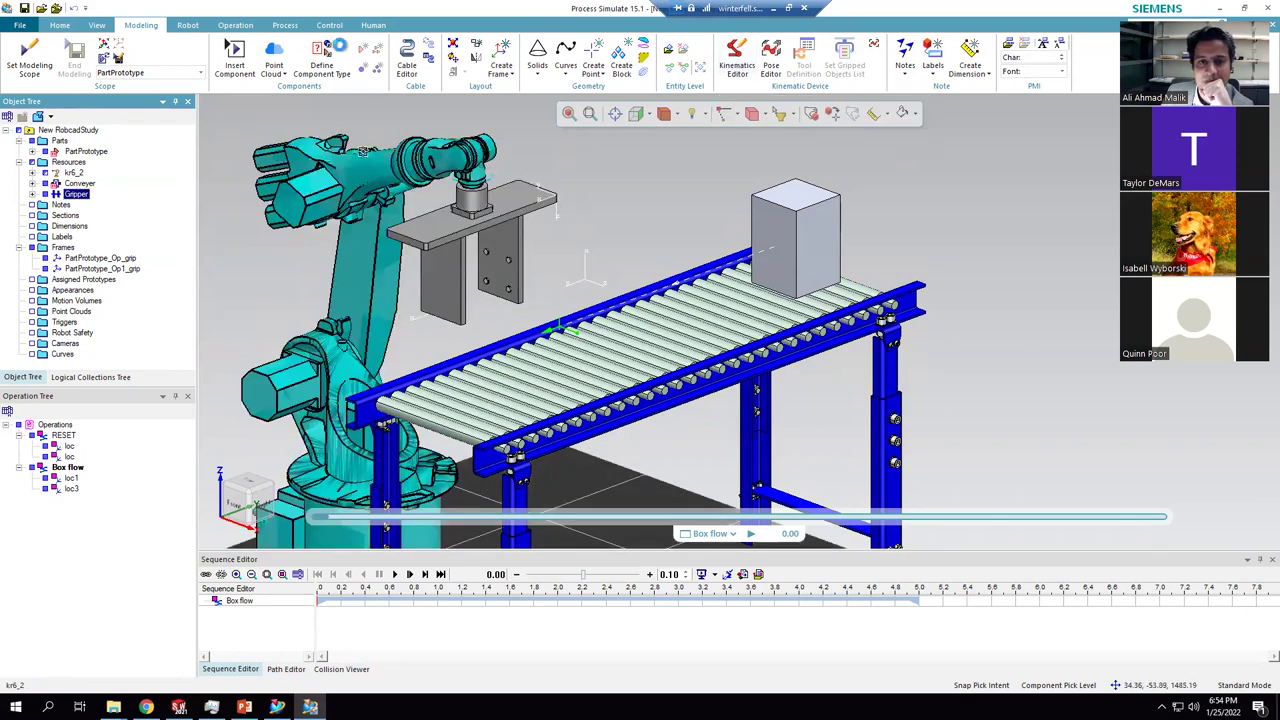
left_click(235, 25)
left_click(69, 62)
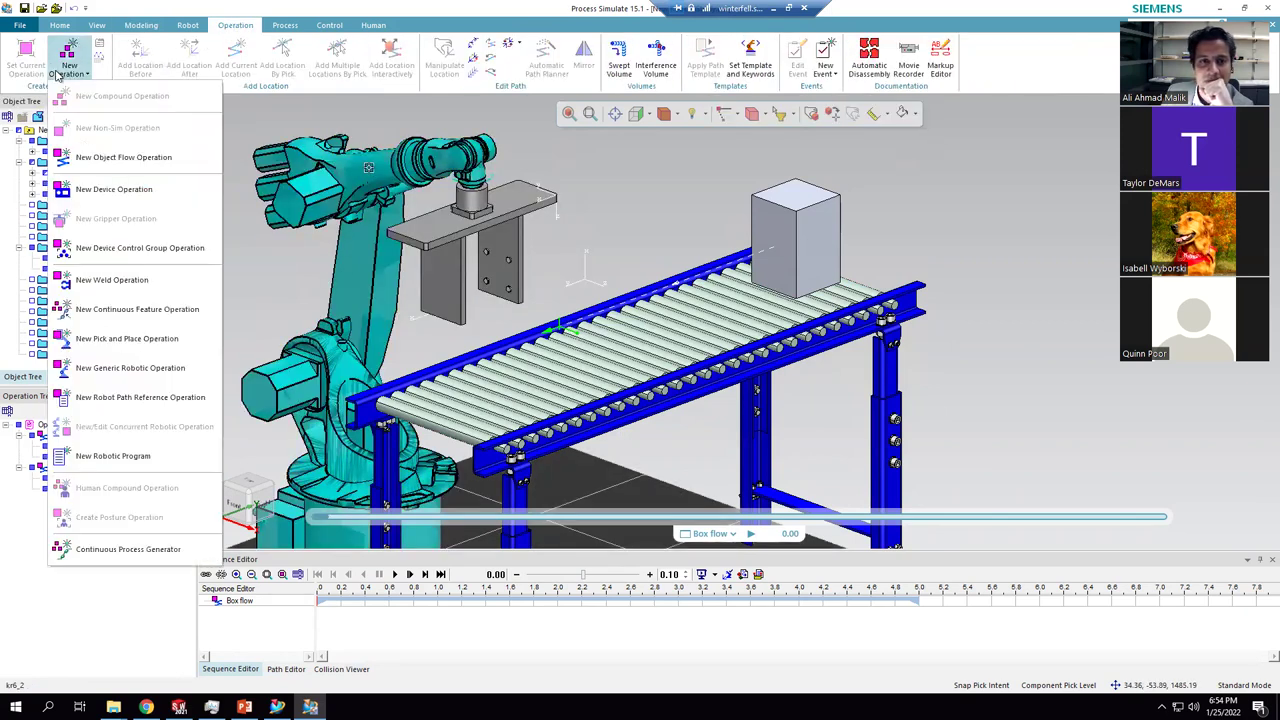
left_click(160, 342)
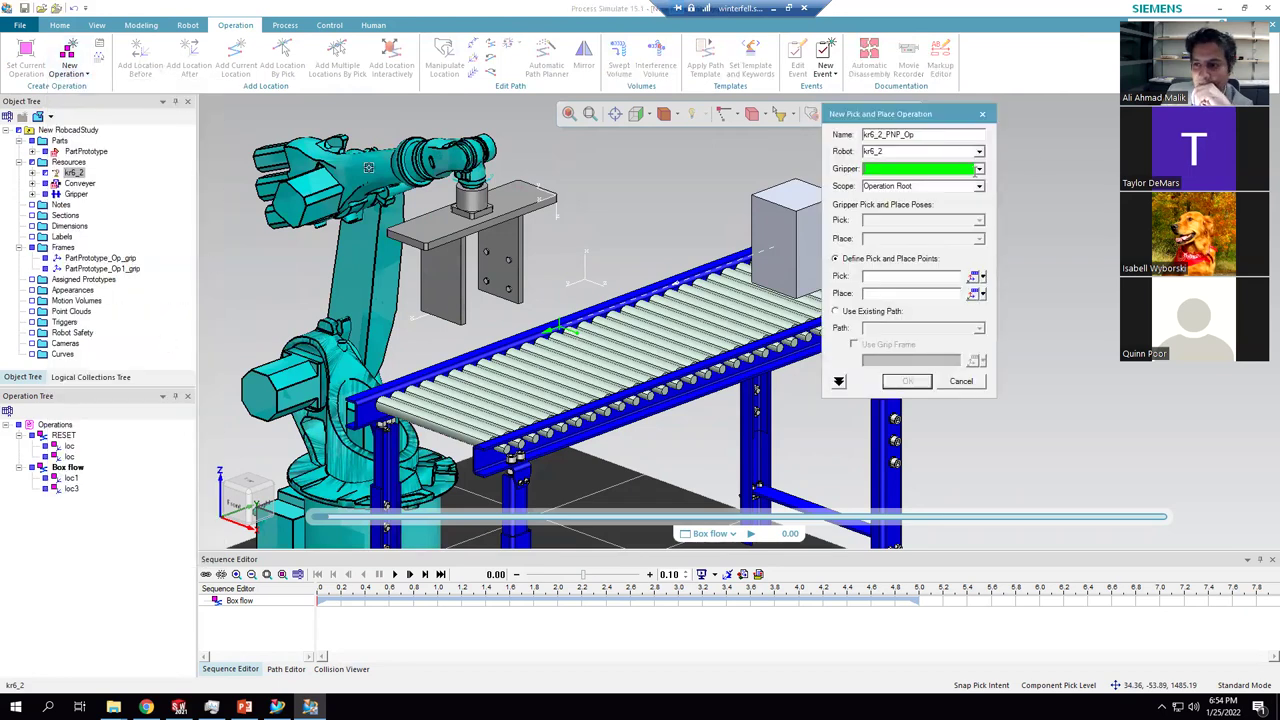
left_click(979, 171)
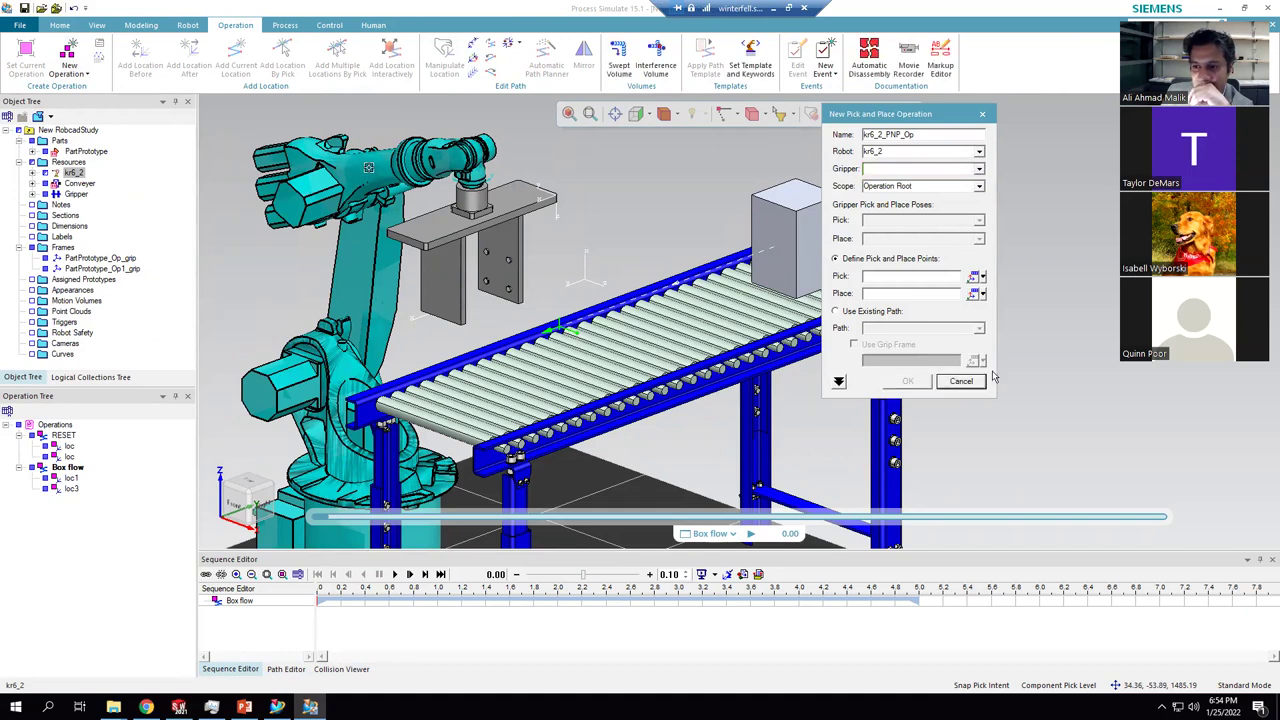
left_click(961, 383)
- Try to set the modeling scope to the gripper mounted on the robot arm
left_click(476, 205)
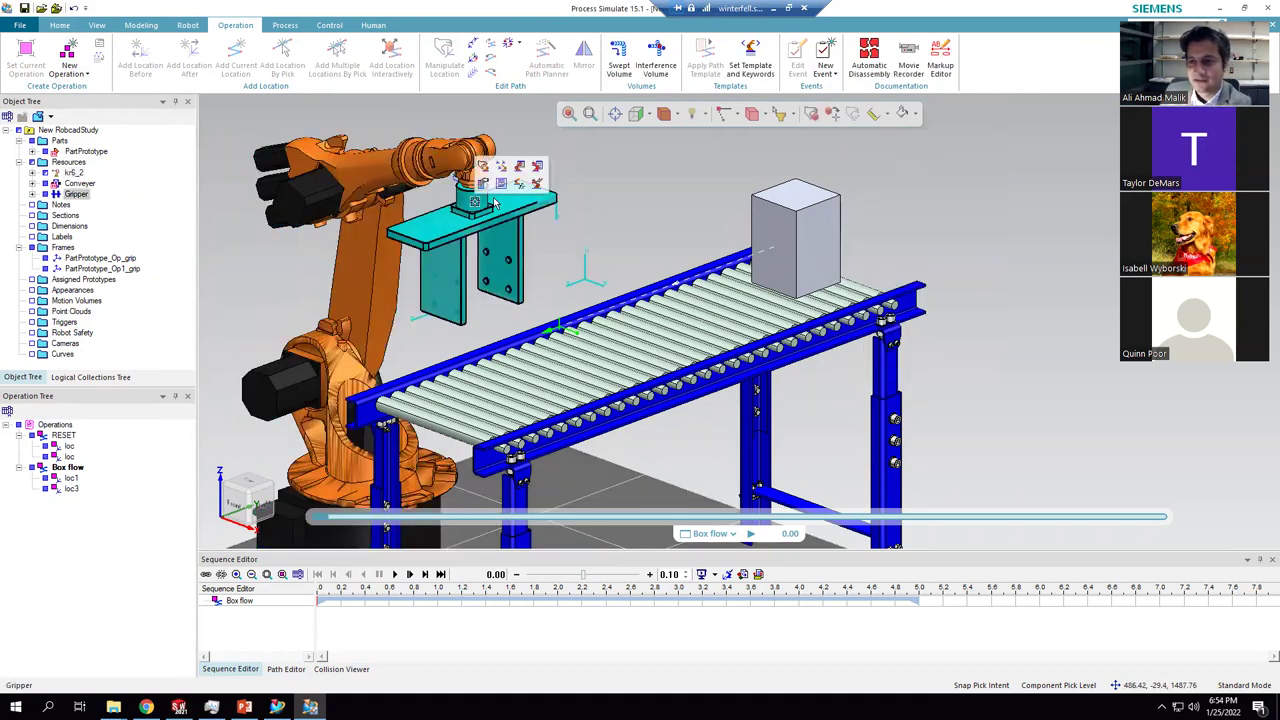
left_click(143, 25)
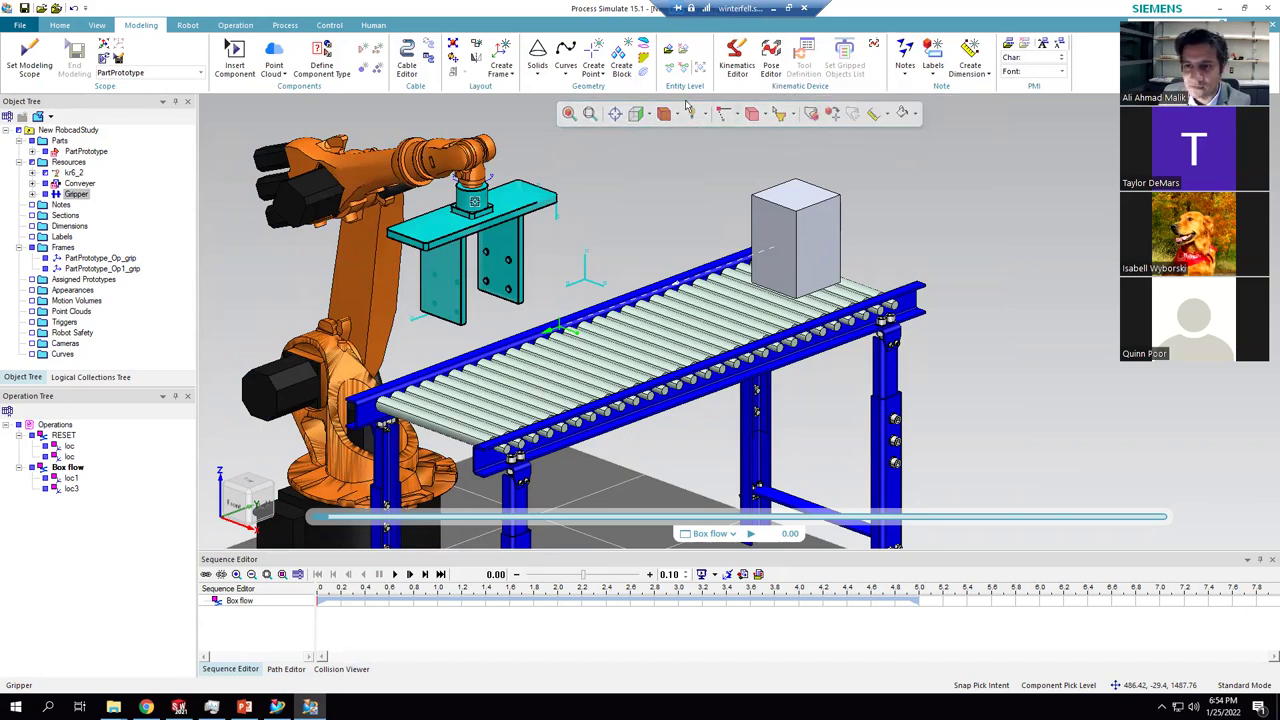
left_click(29, 58)
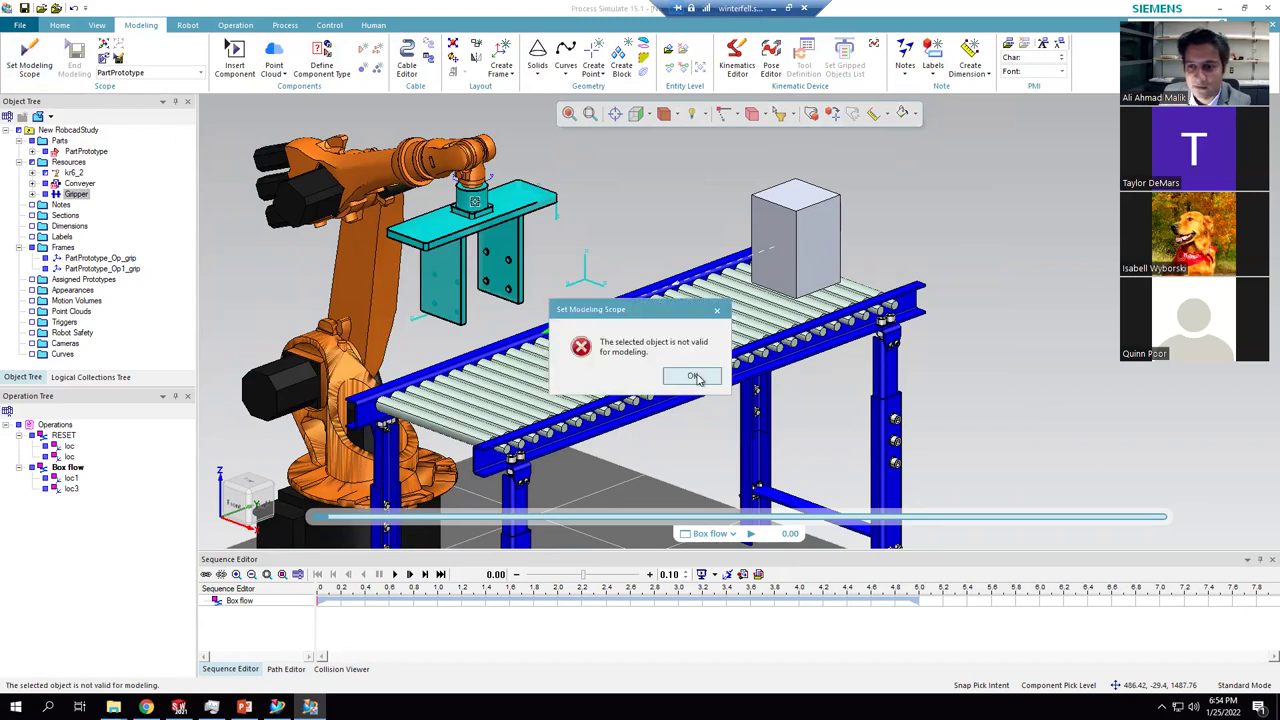
key("Return")
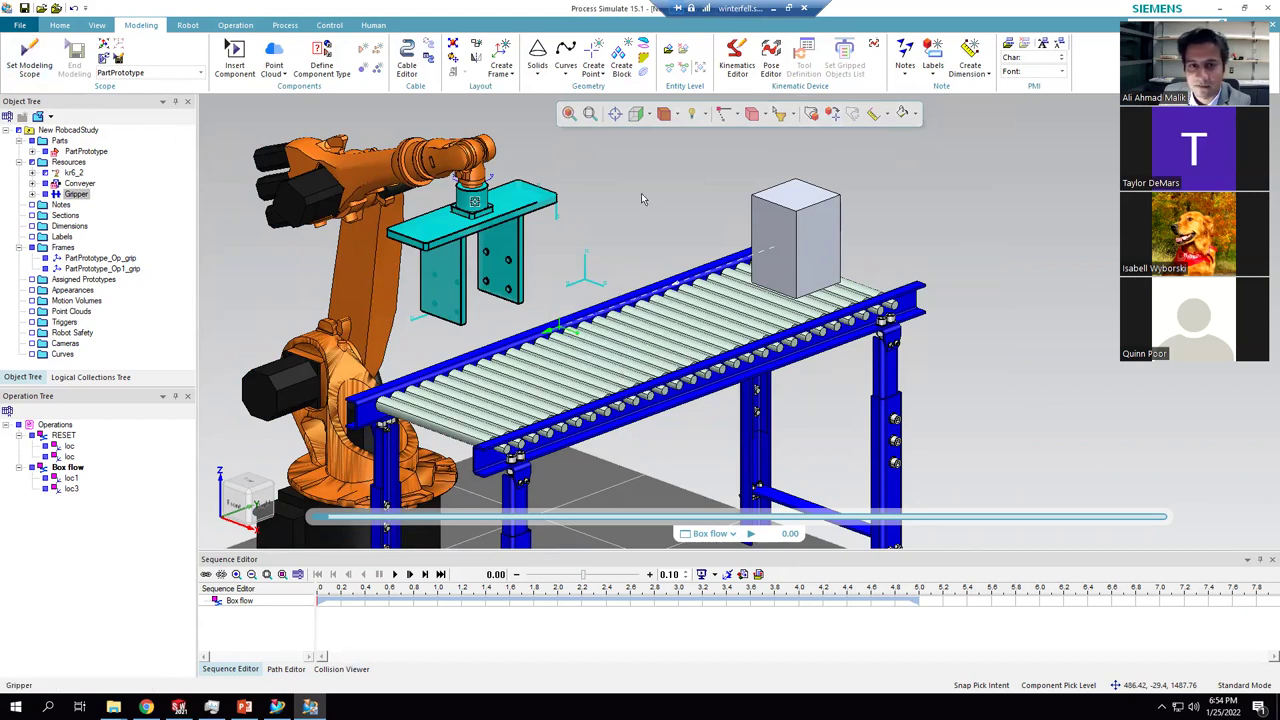
left_click(642, 193)
- Insert the Gripper.cojt component from the PS folder inside the library's Gripper folder
left_click(76, 193)
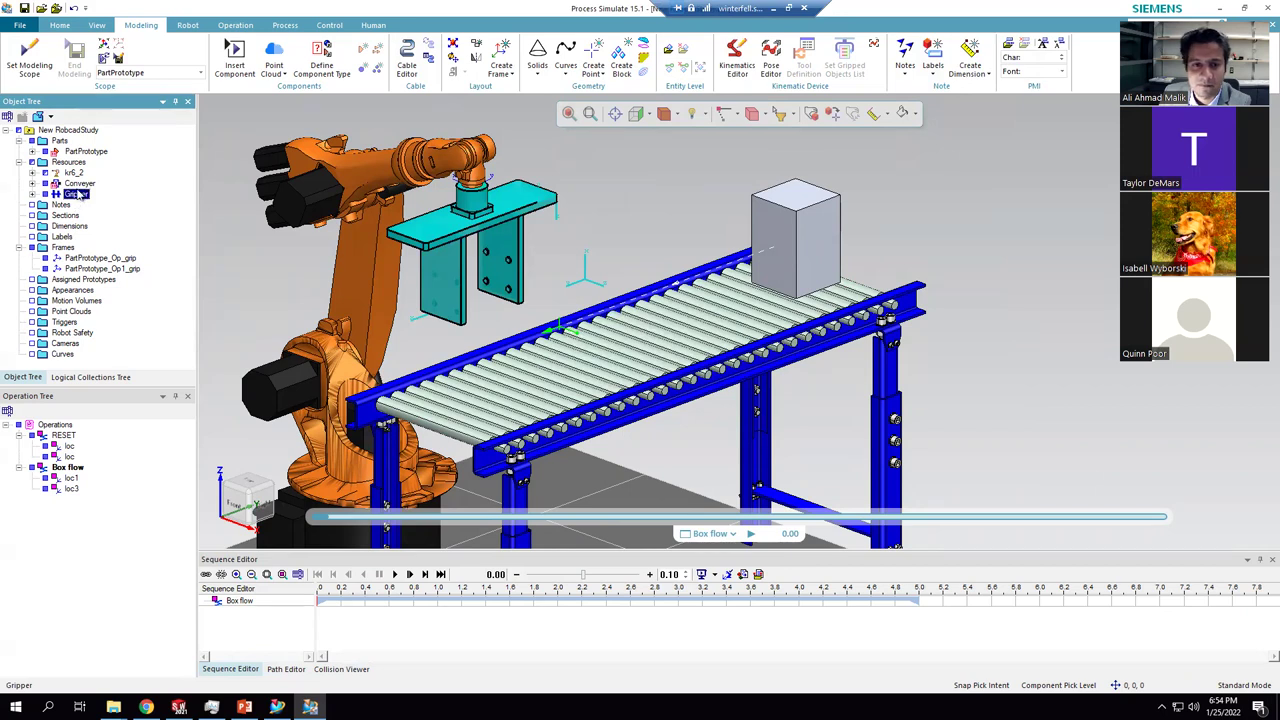
left_click(234, 58)
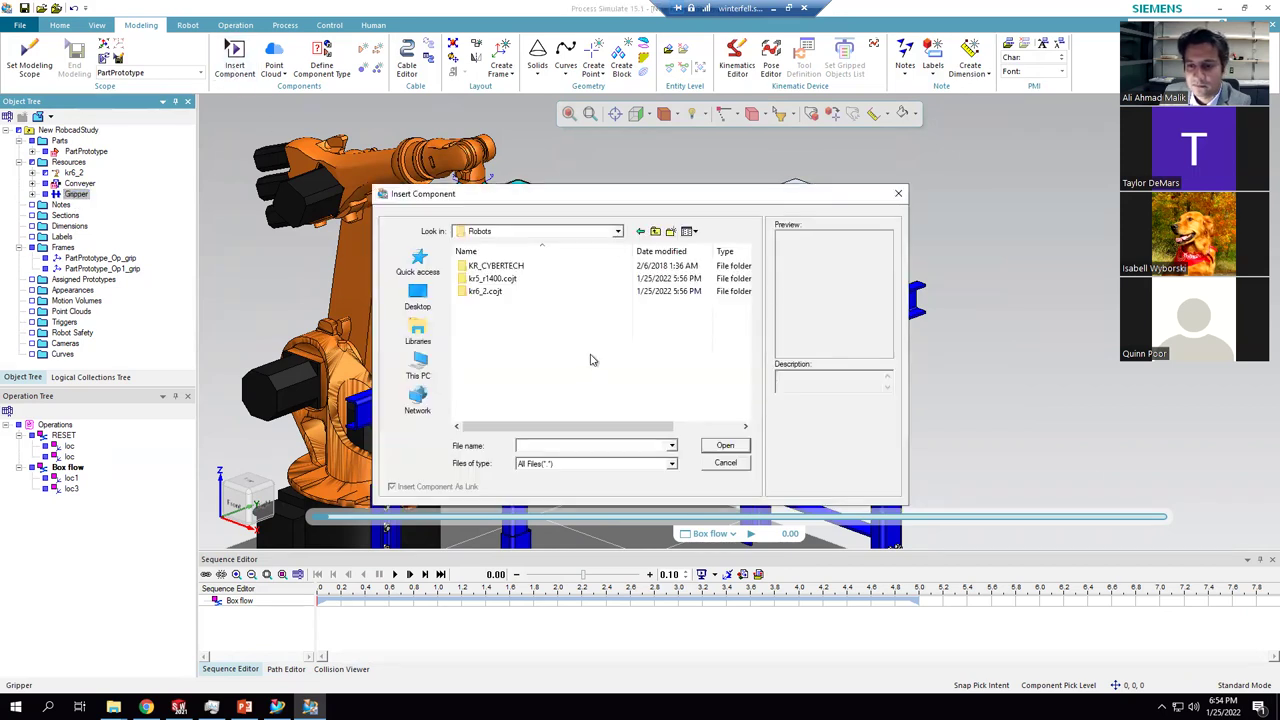
key("BackSpace")
double_click(491, 299)
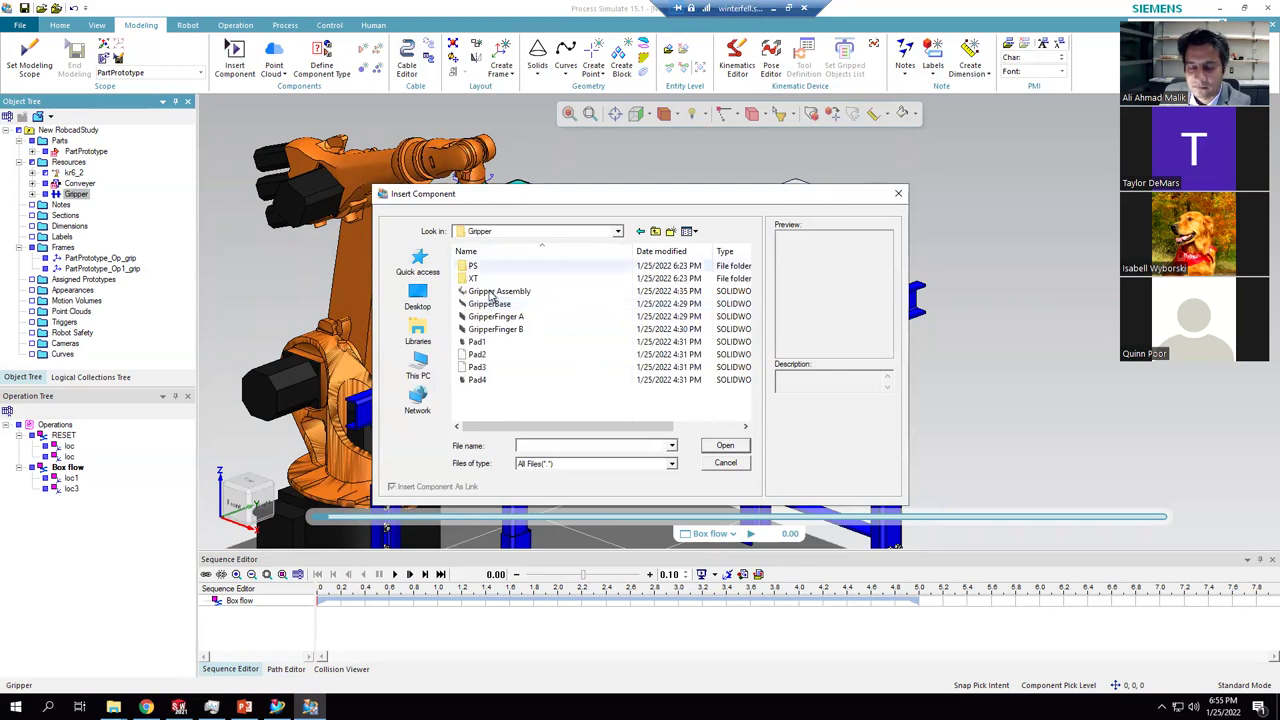
double_click(478, 265)
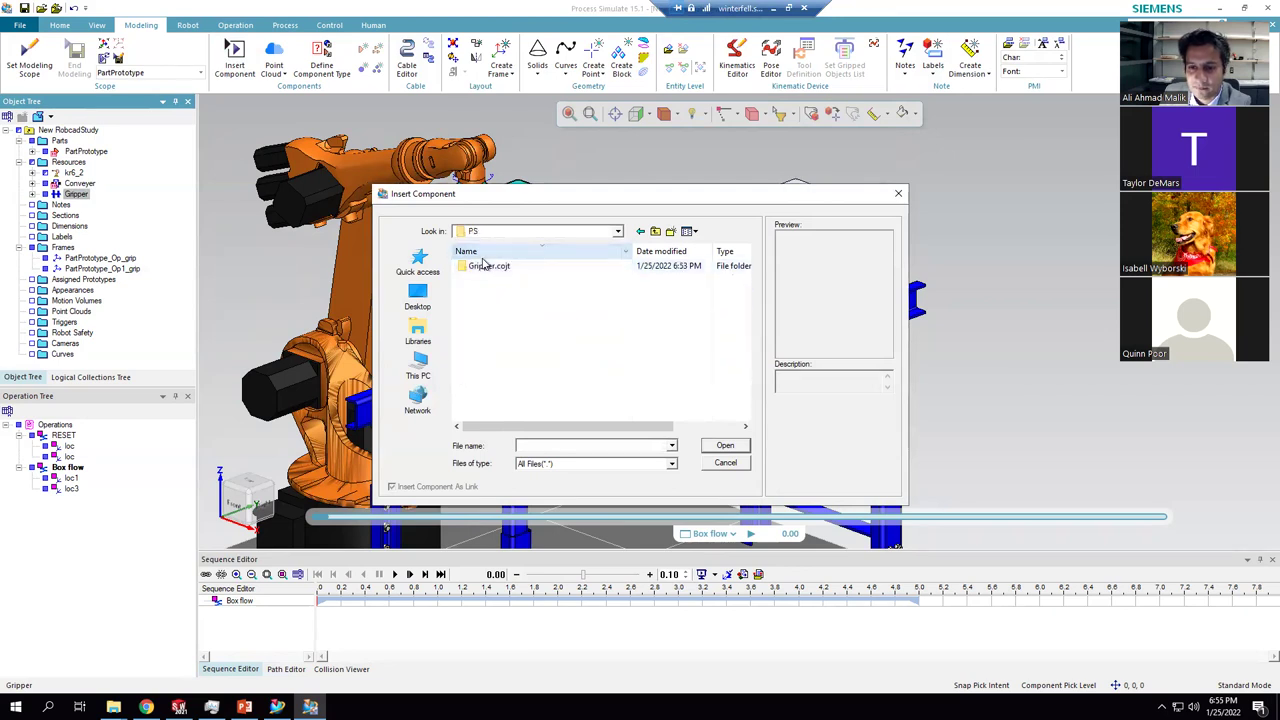
double_click(485, 265)
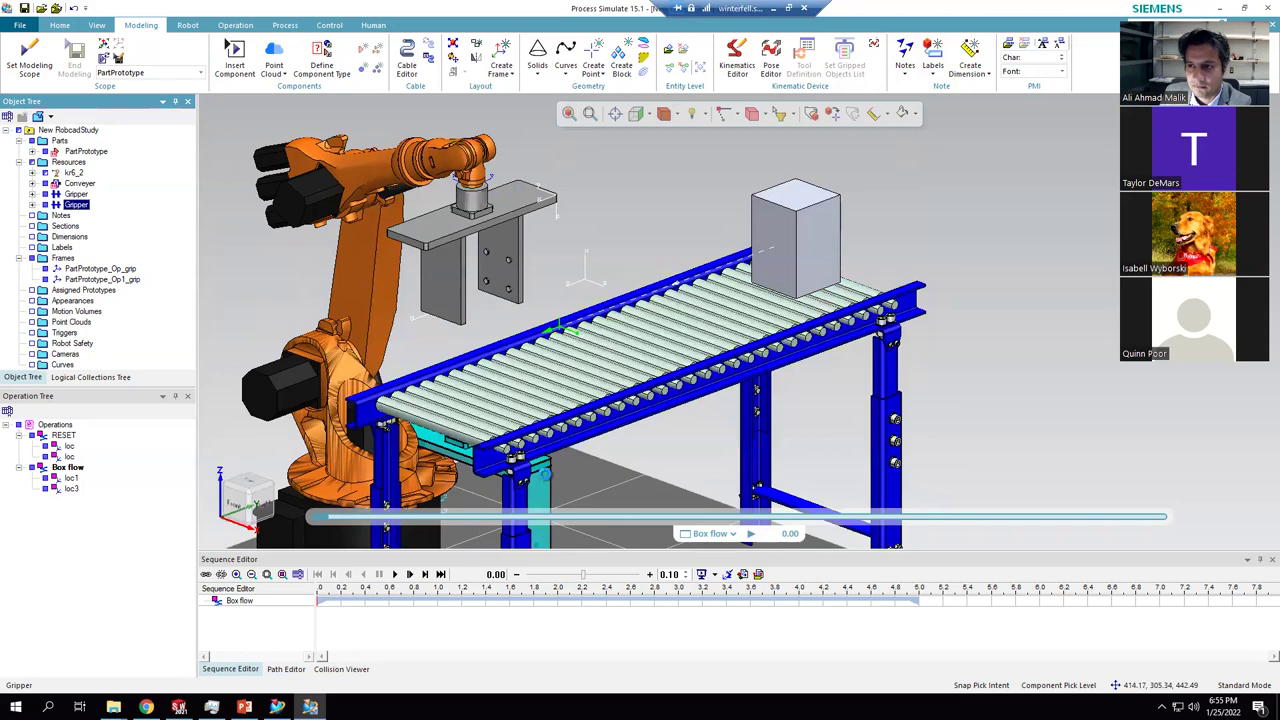
- Examine the links and joints of the newly inserted gripper beneath the conveyor in the Kinematics Editor
left_click(546, 475)
middle_click_drag(611, 349, 865, 450)
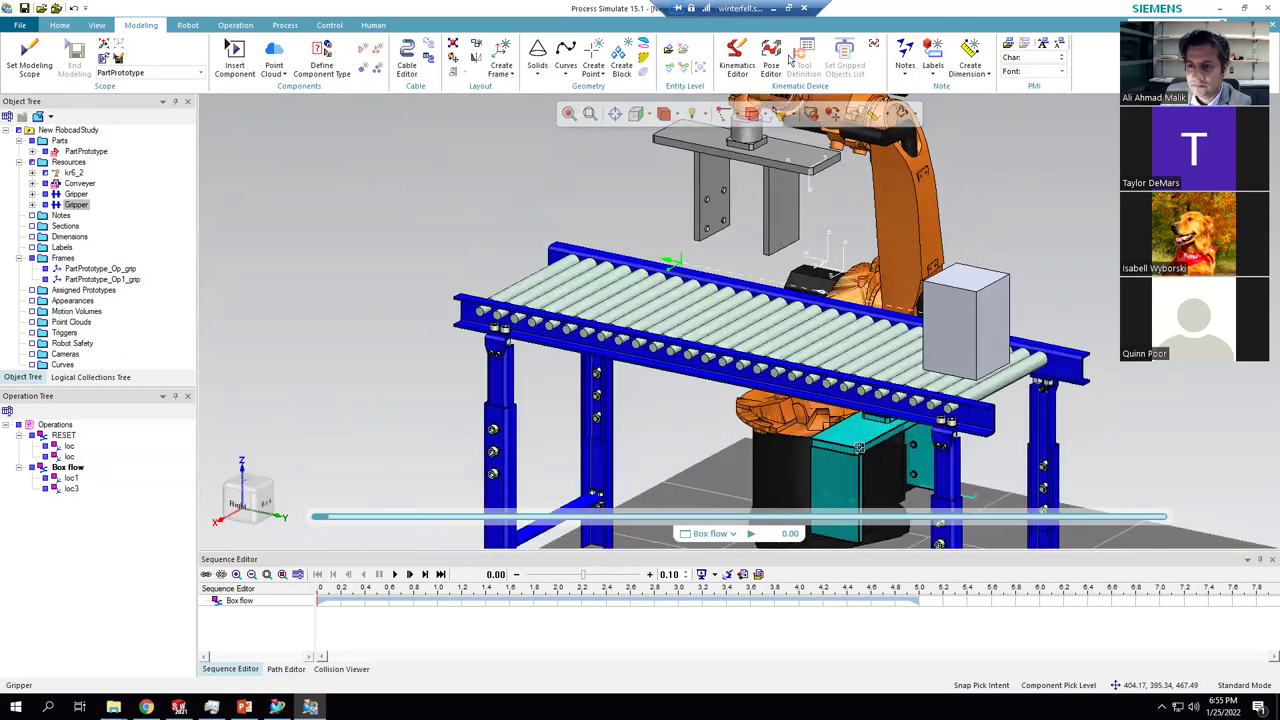
left_click(737, 66)
left_click_drag(1058, 88, 428, 31)
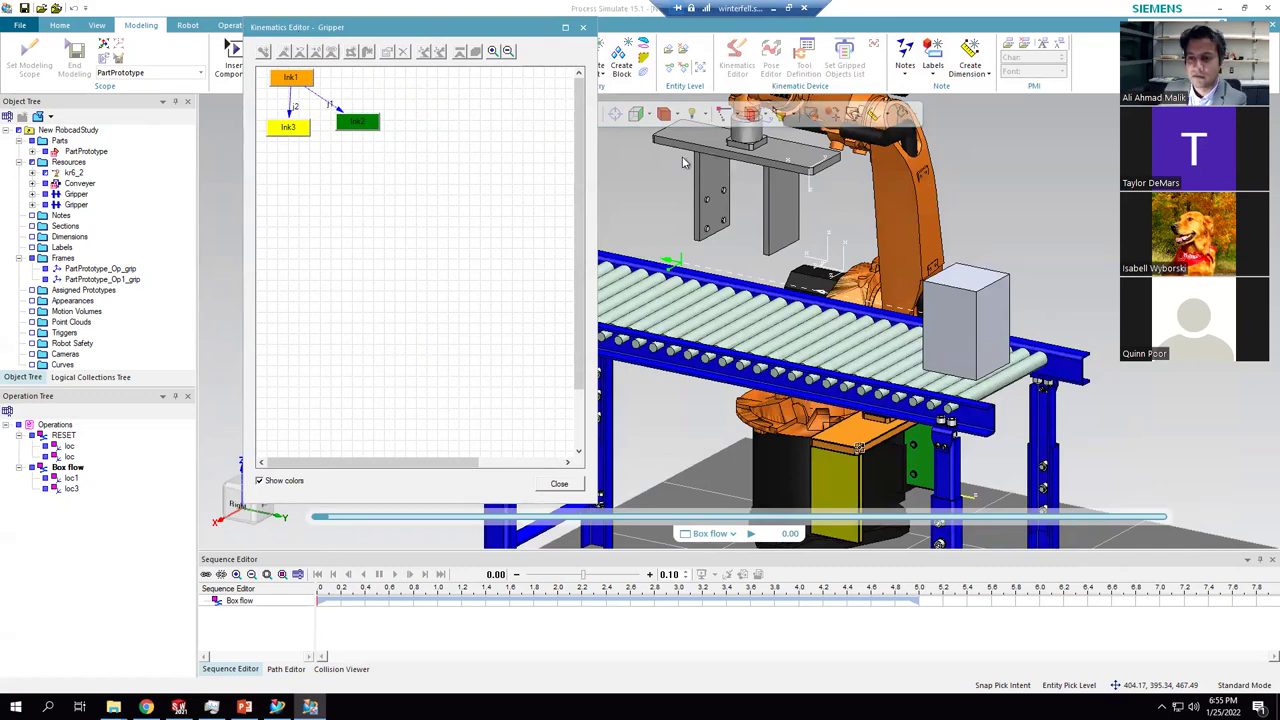
key("Escape")
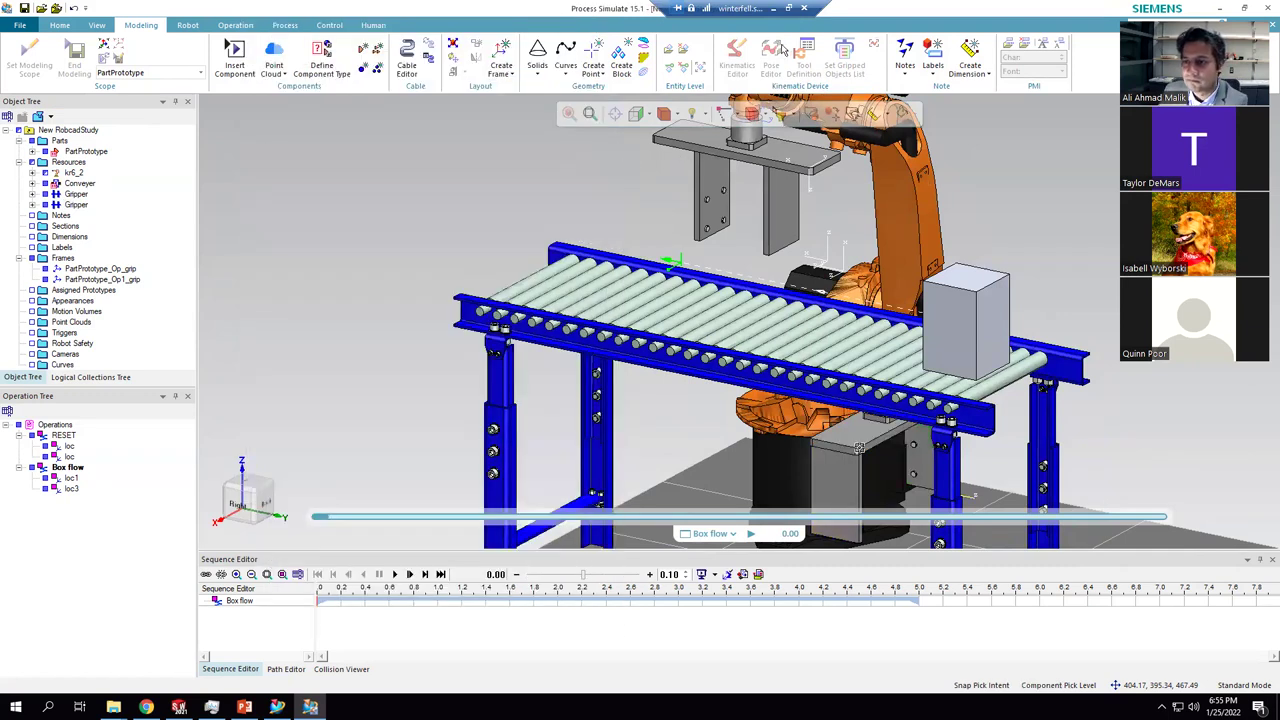
- Try to set the modeling scope to the newly inserted Gripper and to the Gripper mounted on the robot
left_click(76, 195)
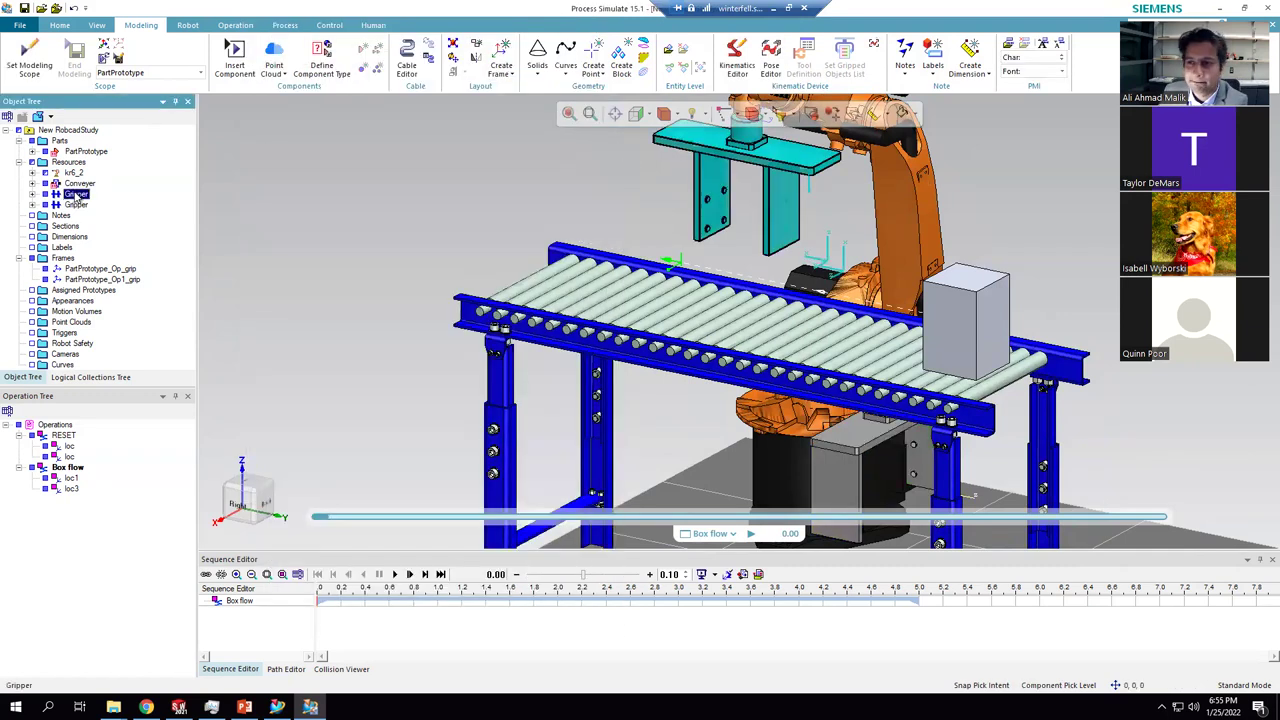
left_click(76, 197)
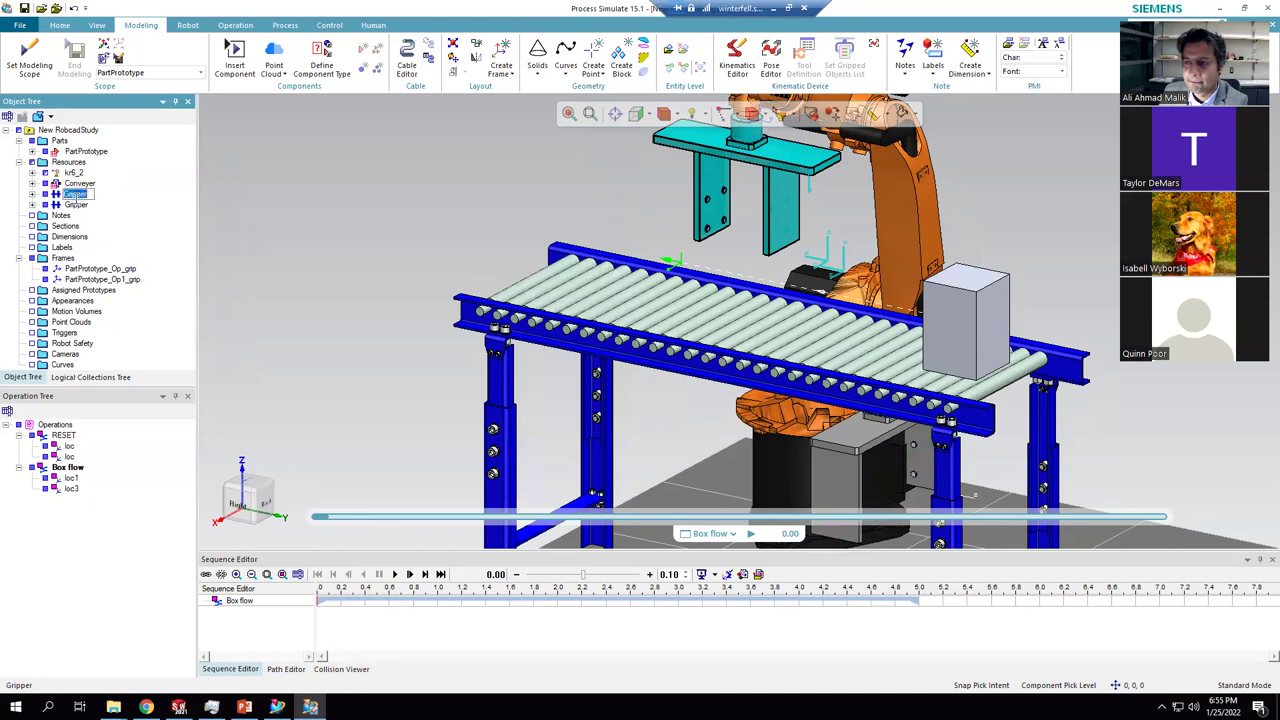
left_click(76, 205)
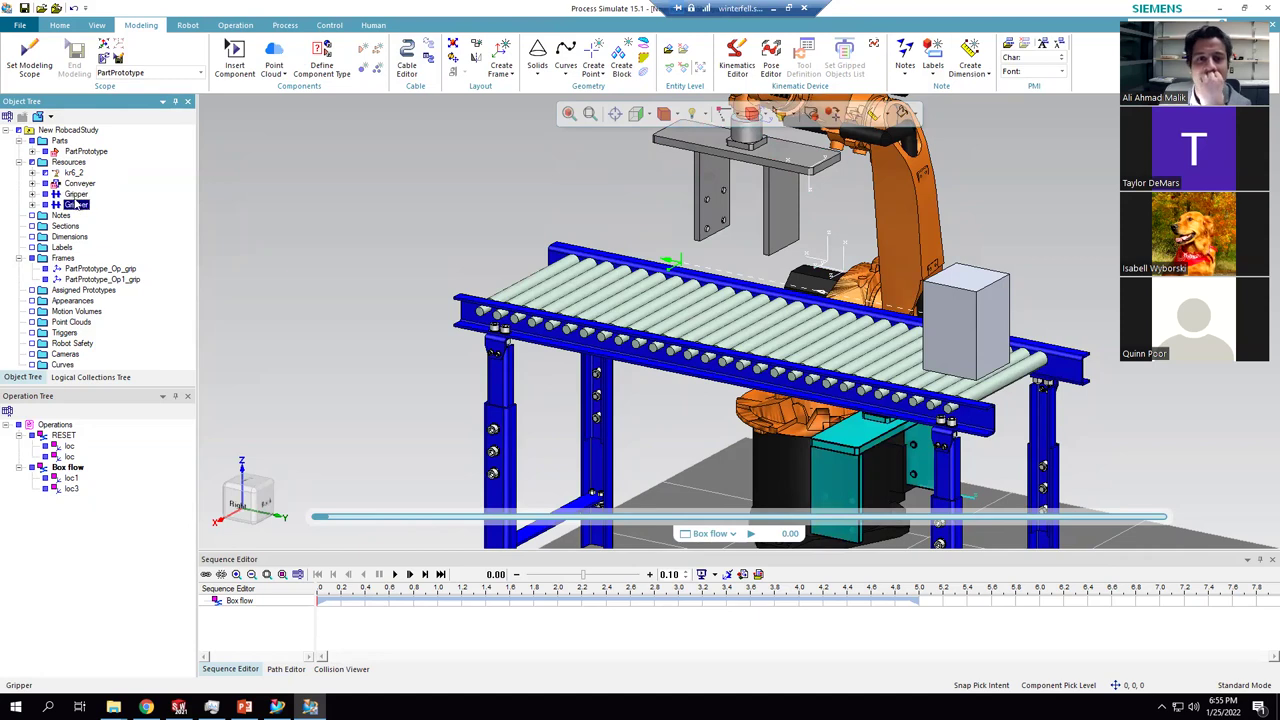
left_click(29, 55)
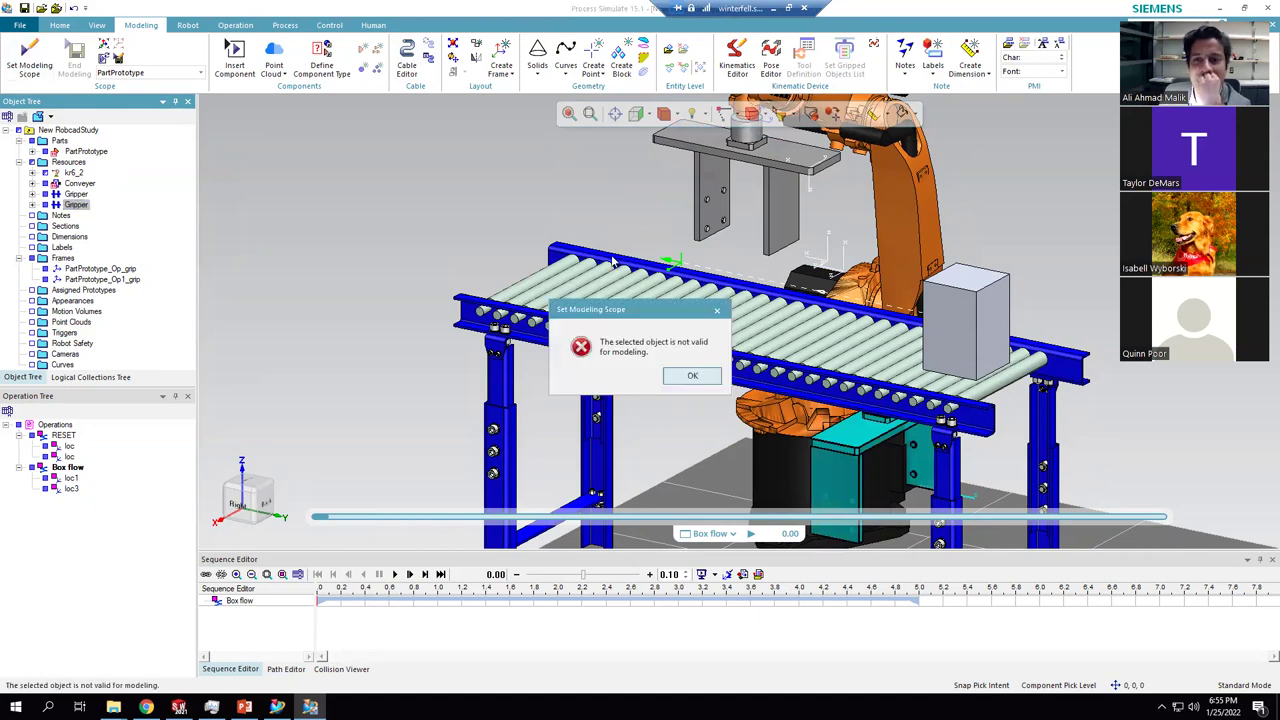
left_click(692, 376)
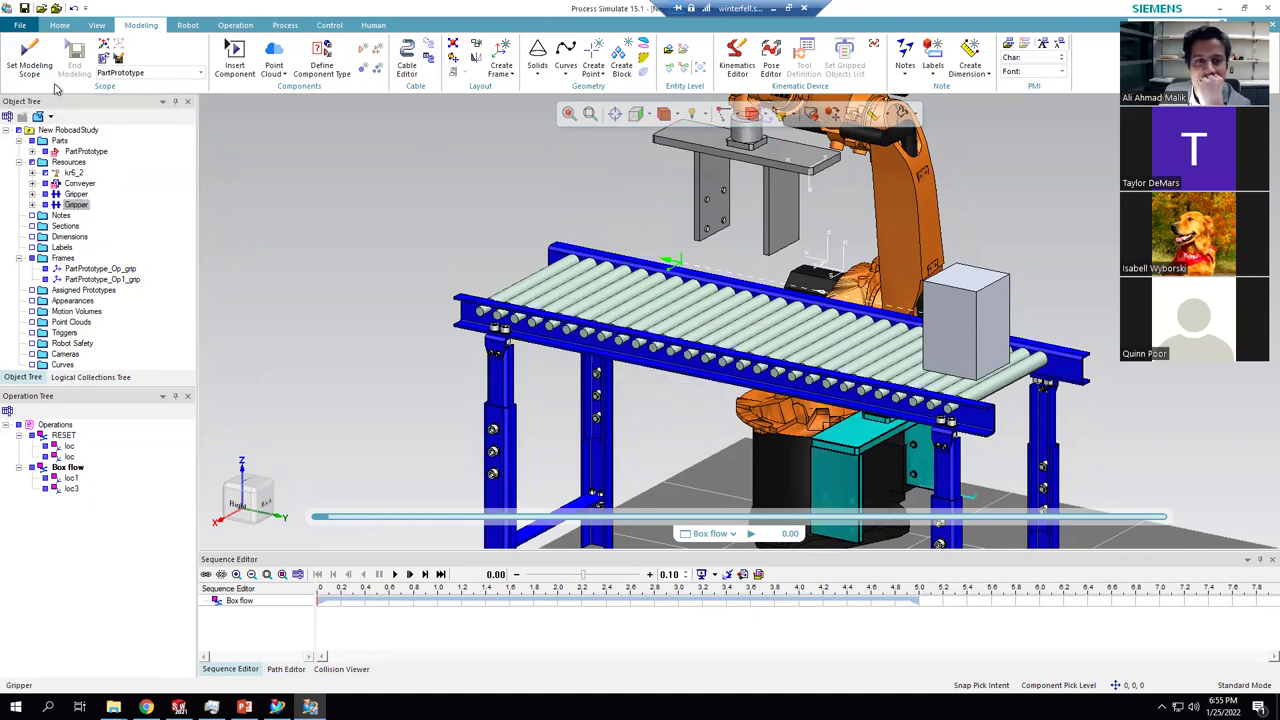
left_click(76, 194)
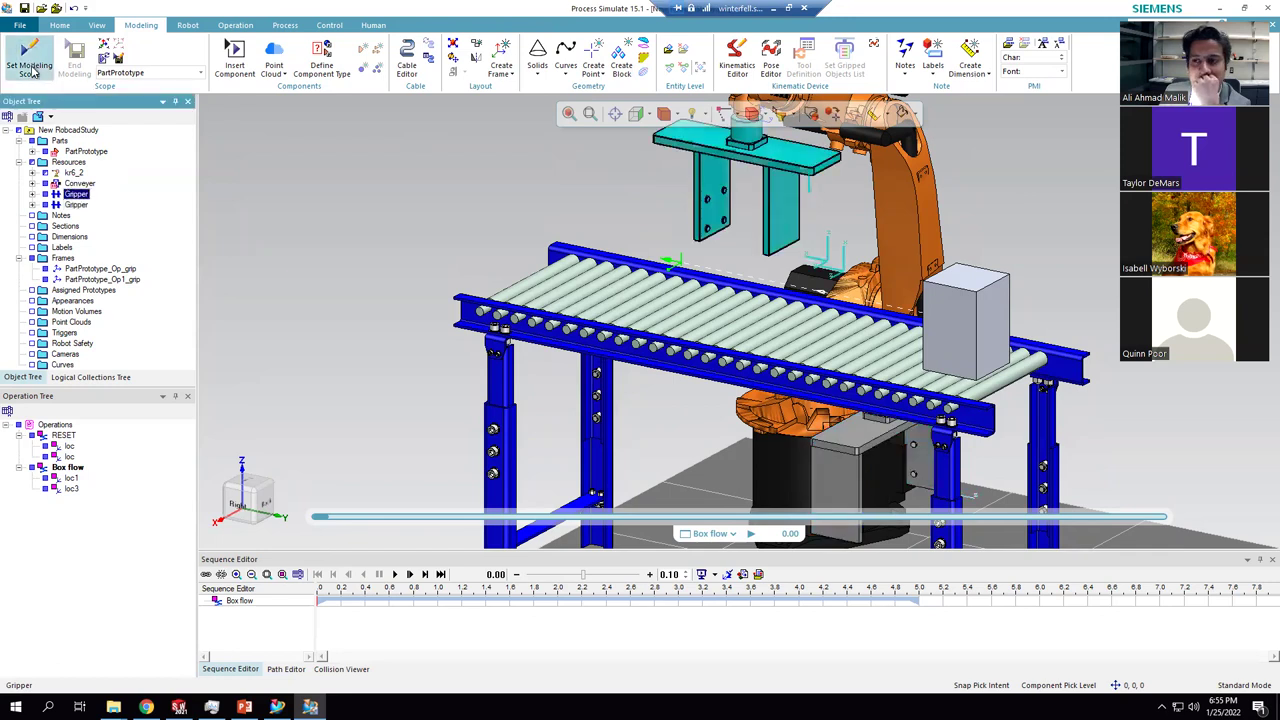
left_click(29, 55)
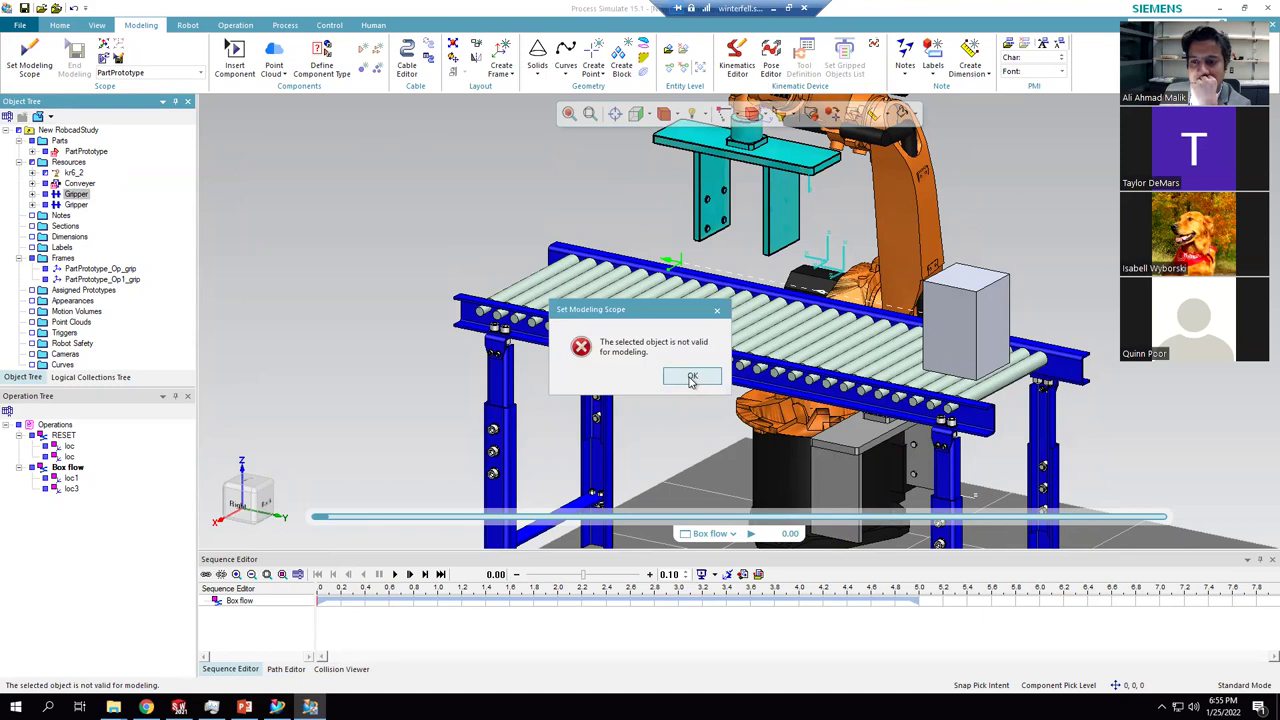
left_click(692, 377)
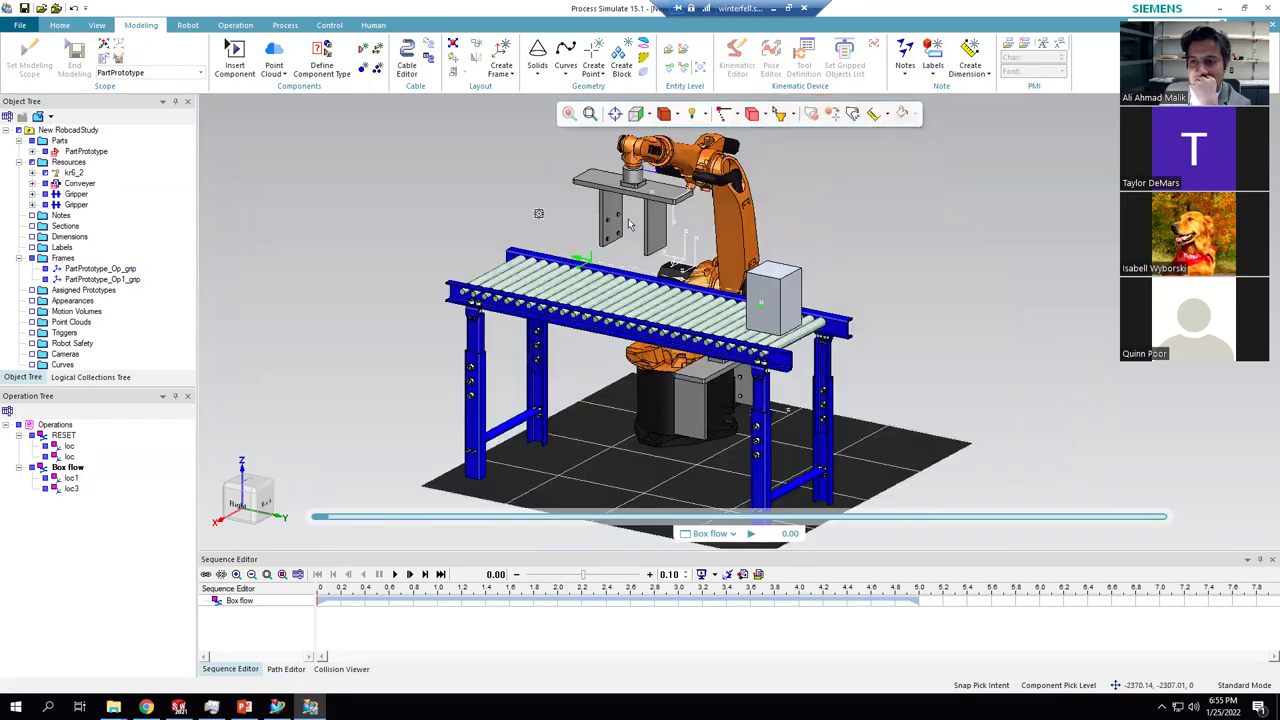
- Examine the links and joints of the gripper mounted on the robot arm in the Kinematics Editor
left_click(590, 240)
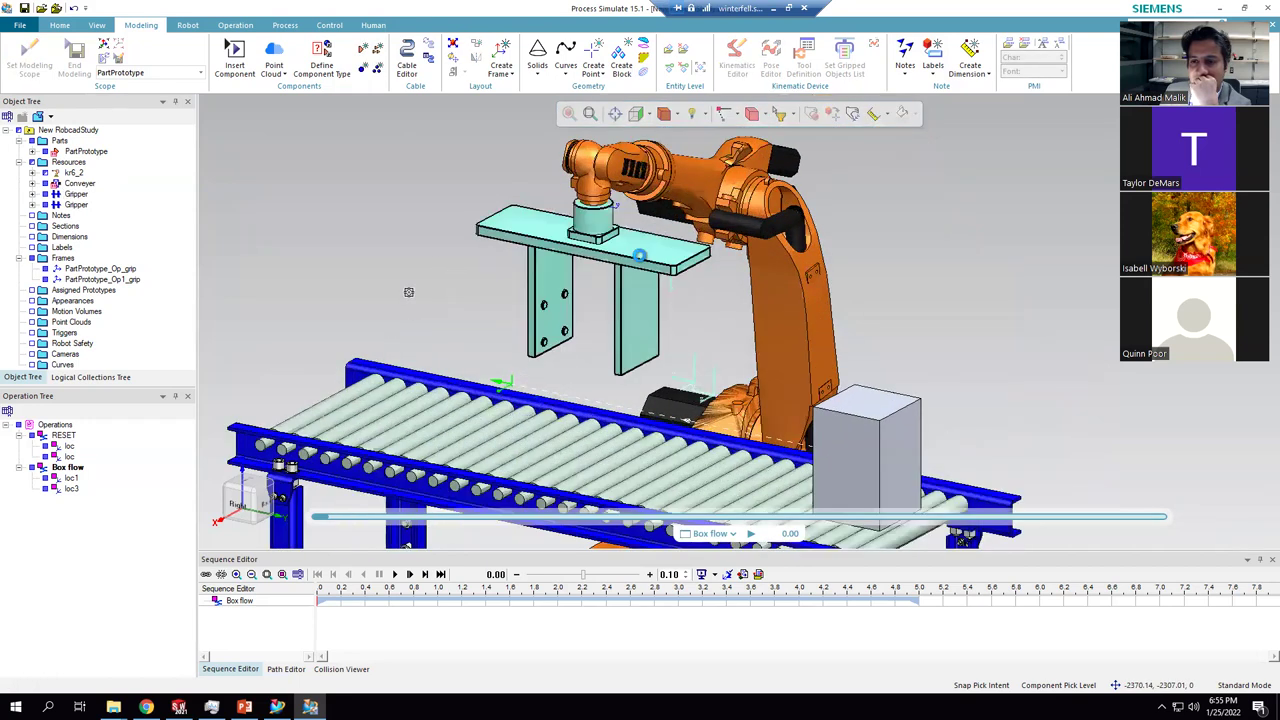
left_click(737, 68)
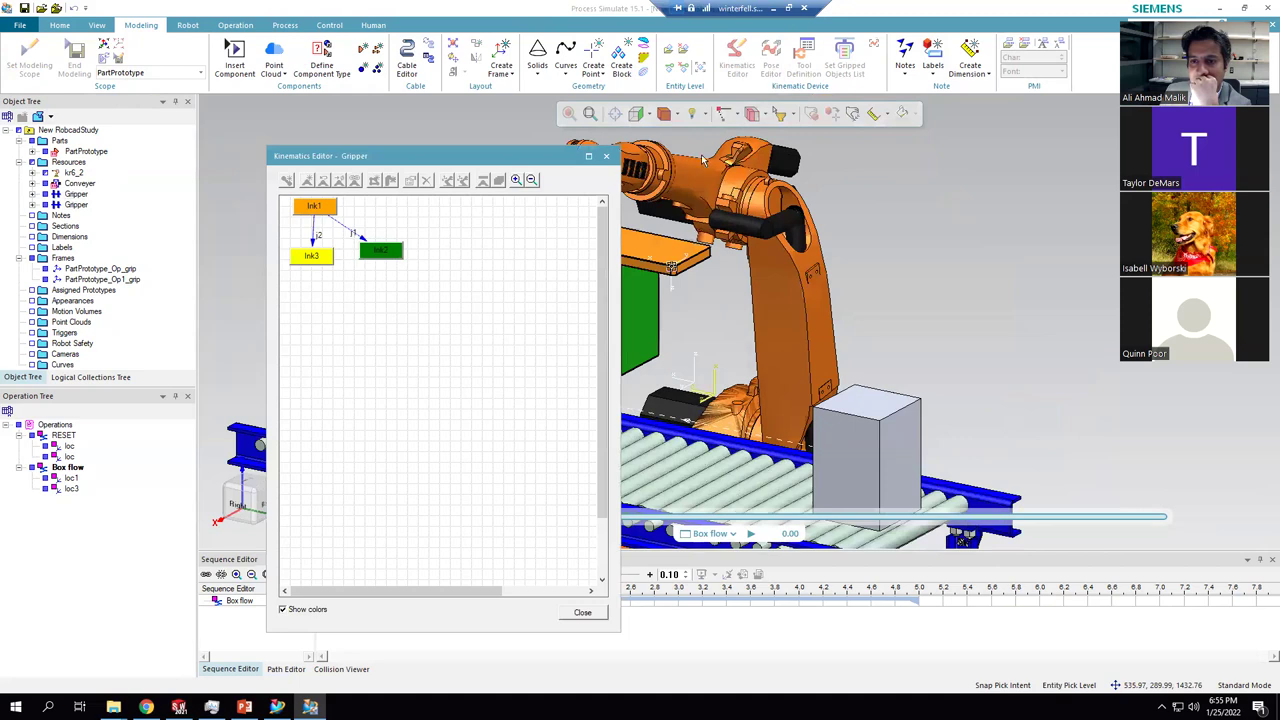
left_click(607, 157)
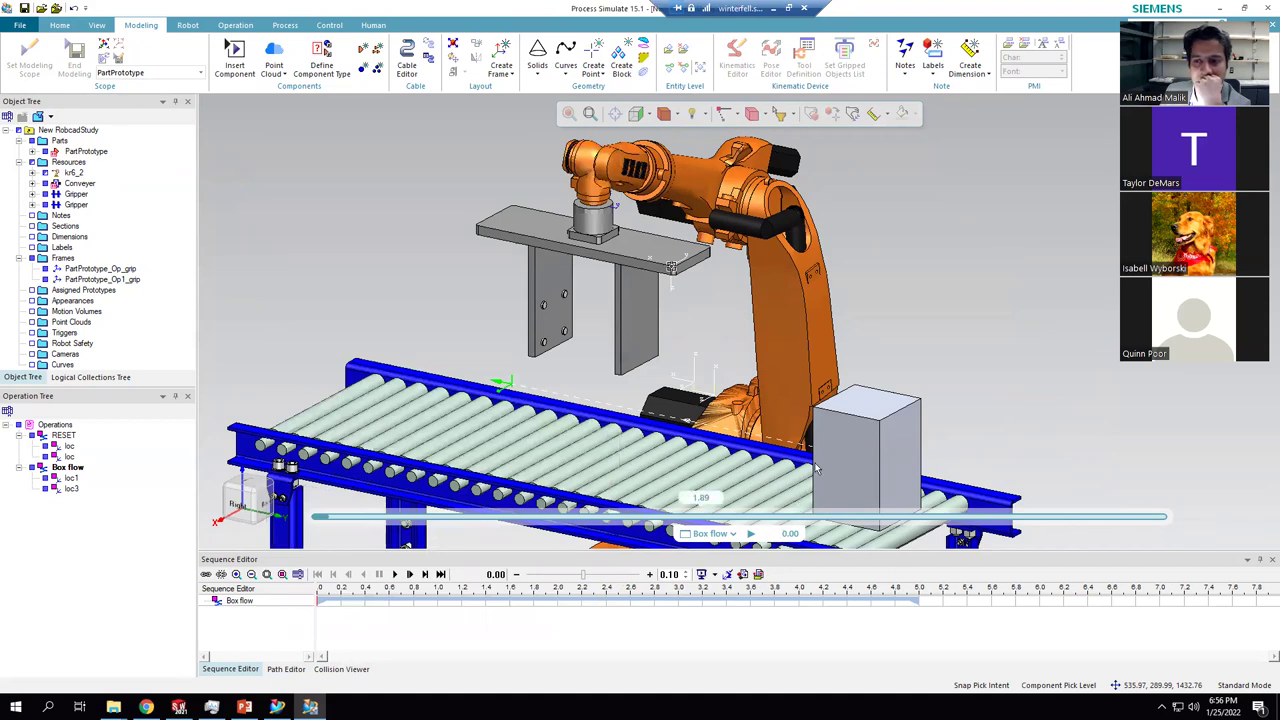
- Try to set the modeling scope to the second gripper lying beneath the conveyor
scroll(750, 458, "down", 3)
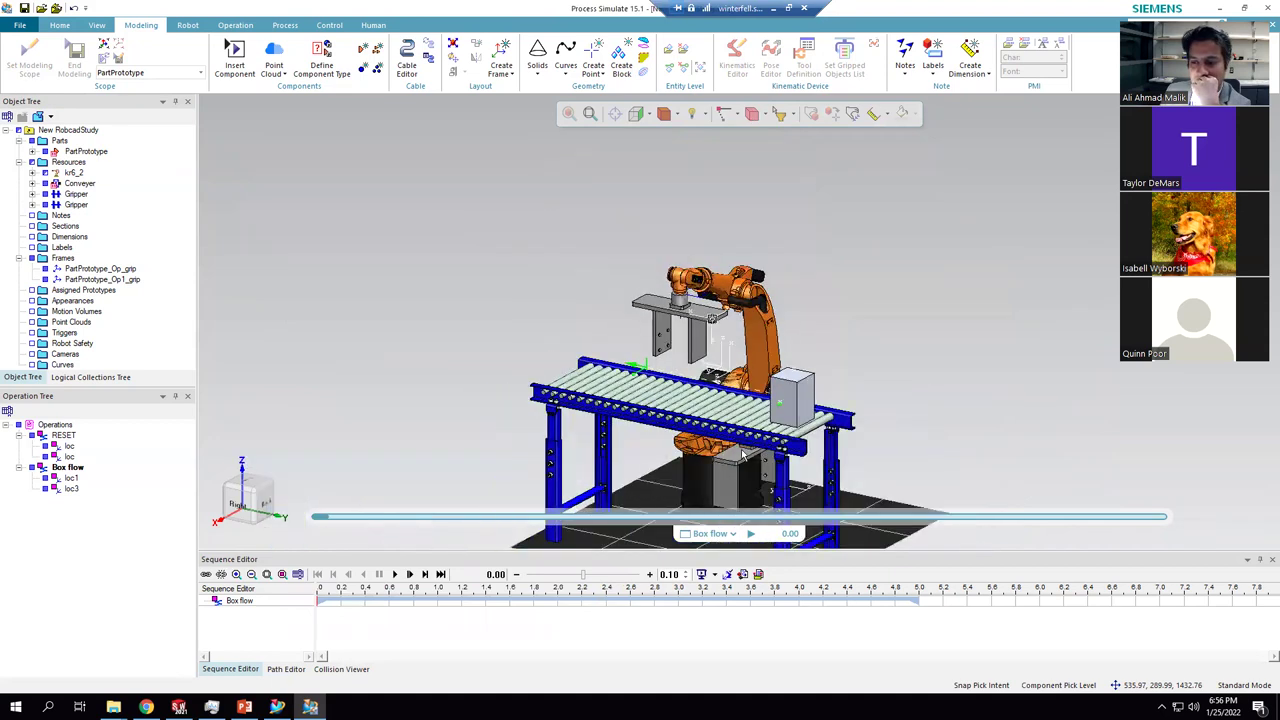
left_click(728, 470)
left_click(29, 55)
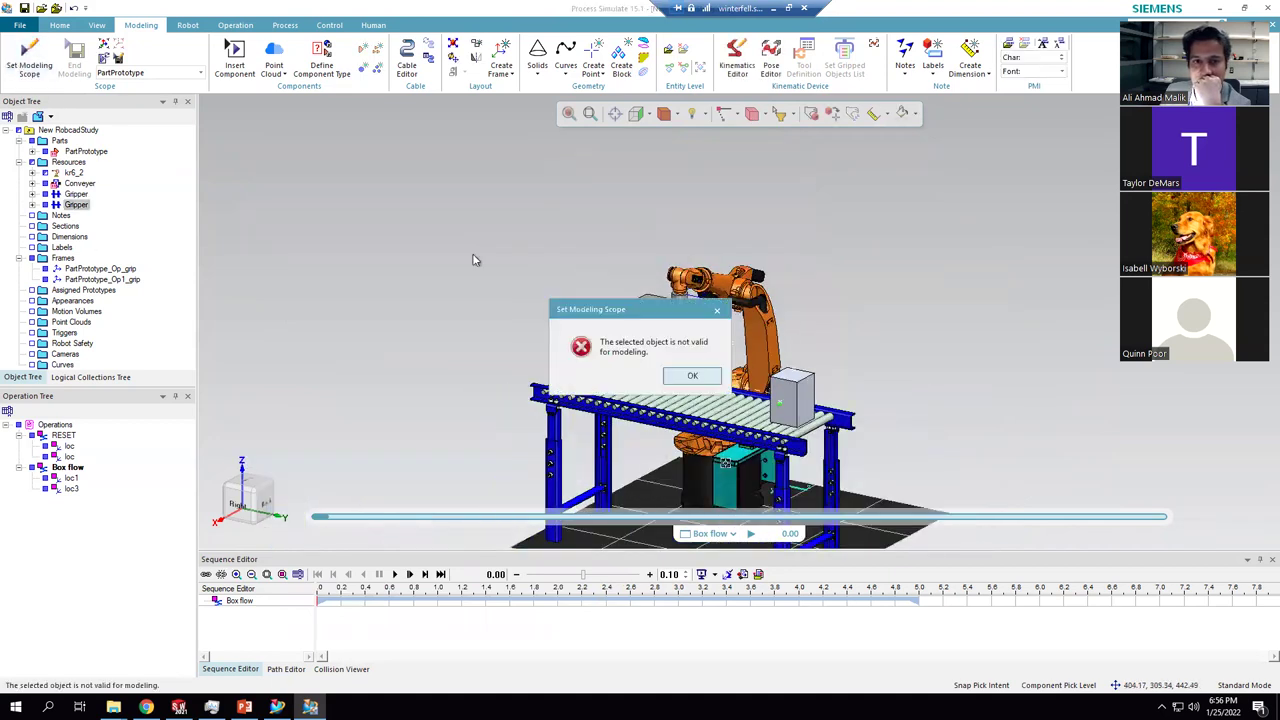
left_click(692, 376)
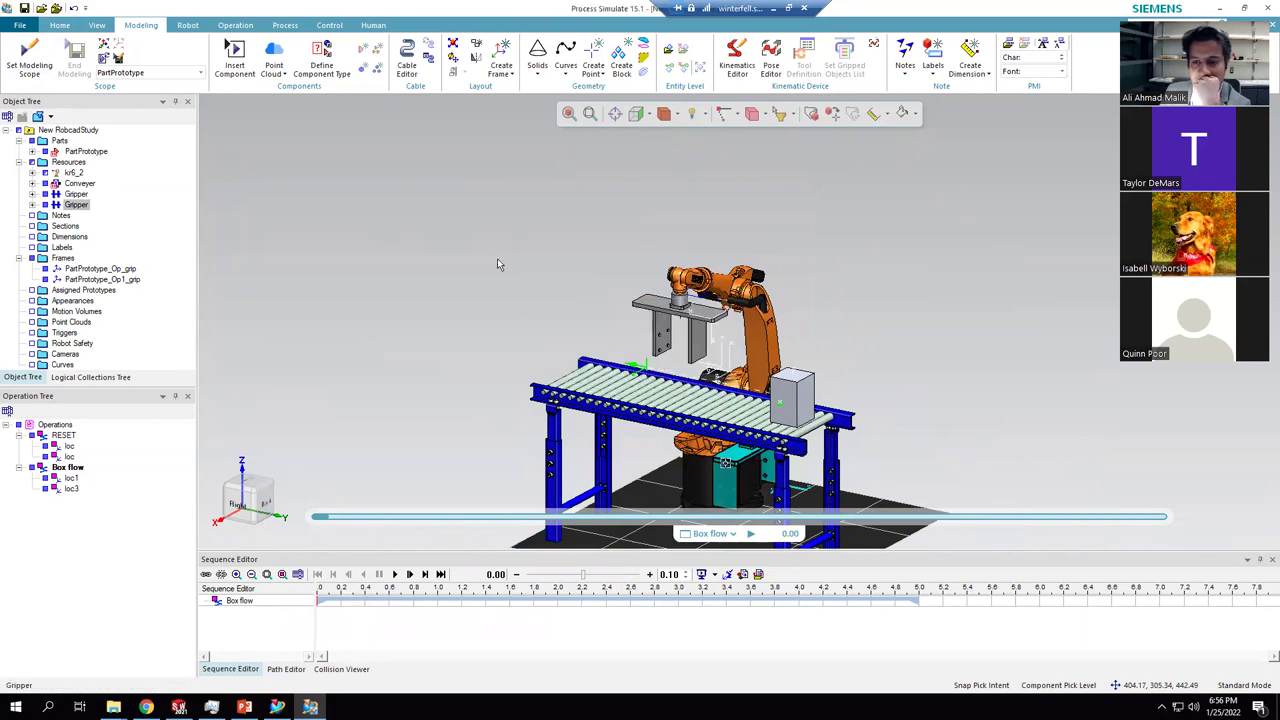
- Create a new resource of type Gripper and rename it GripperUPDATED
left_click(287, 184)
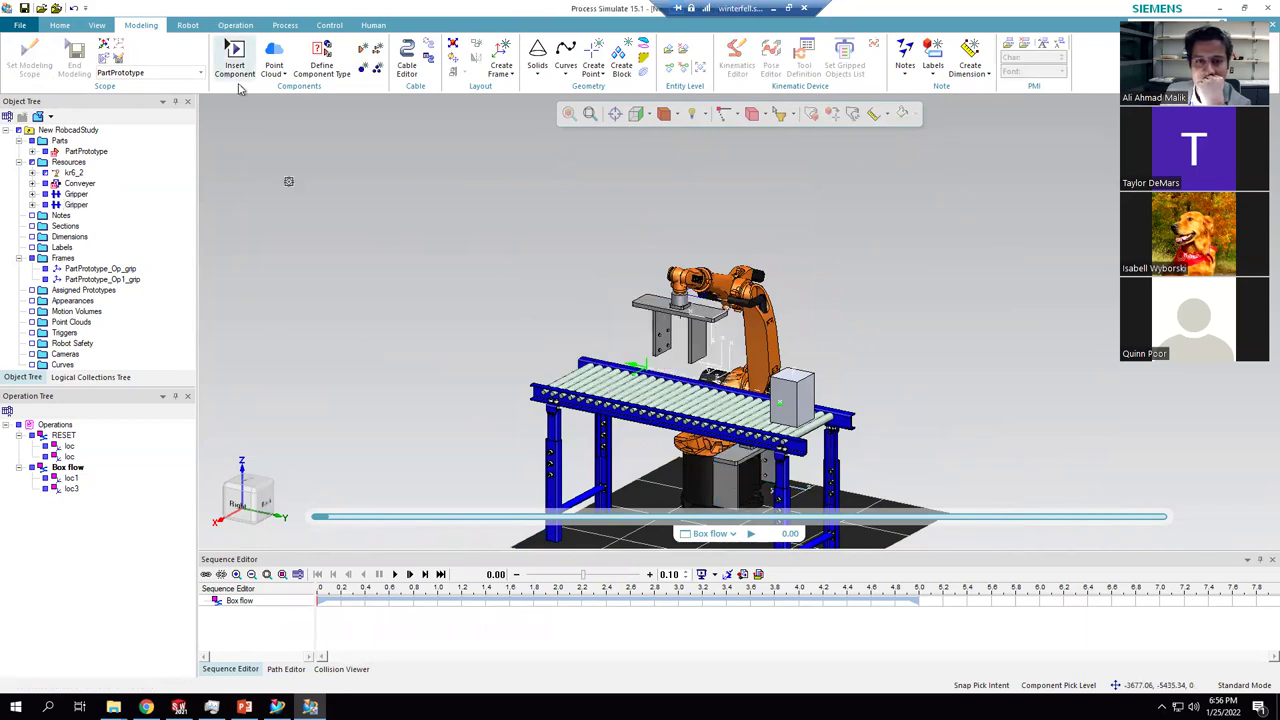
left_click(362, 67)
left_click(541, 381)
left_click(739, 278)
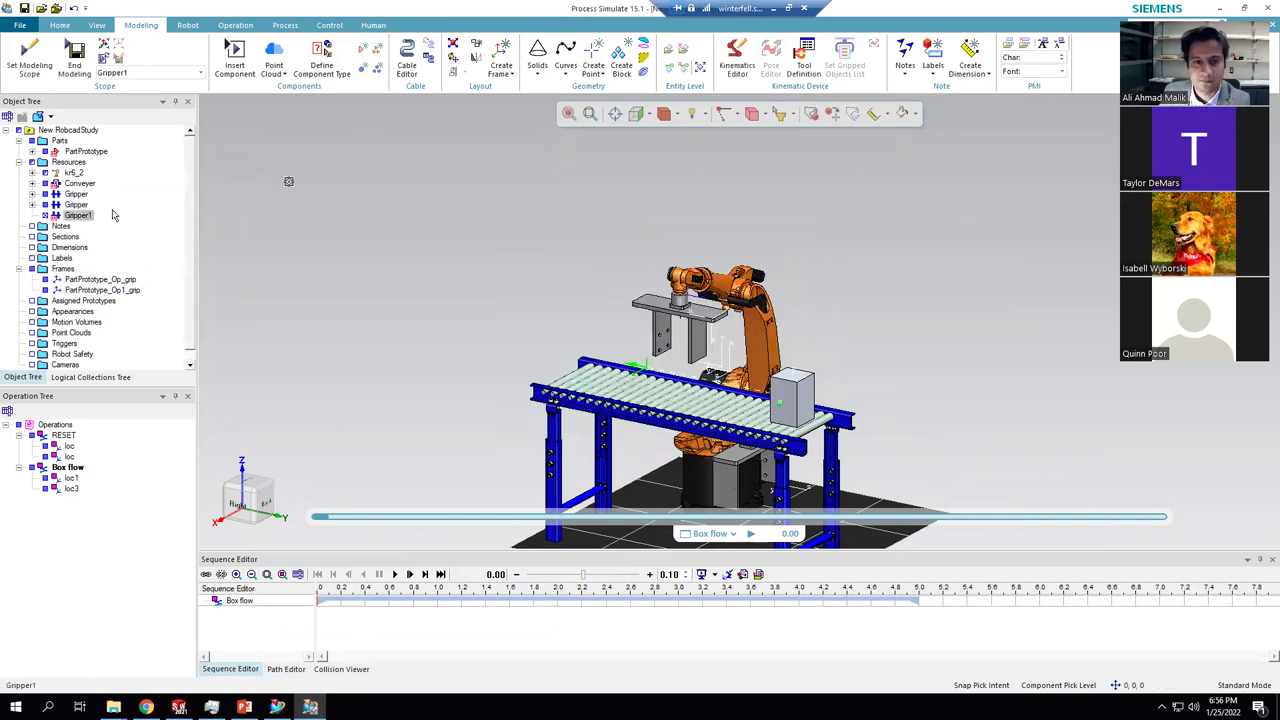
left_click(86, 217)
left_click(80, 216)
key("End")
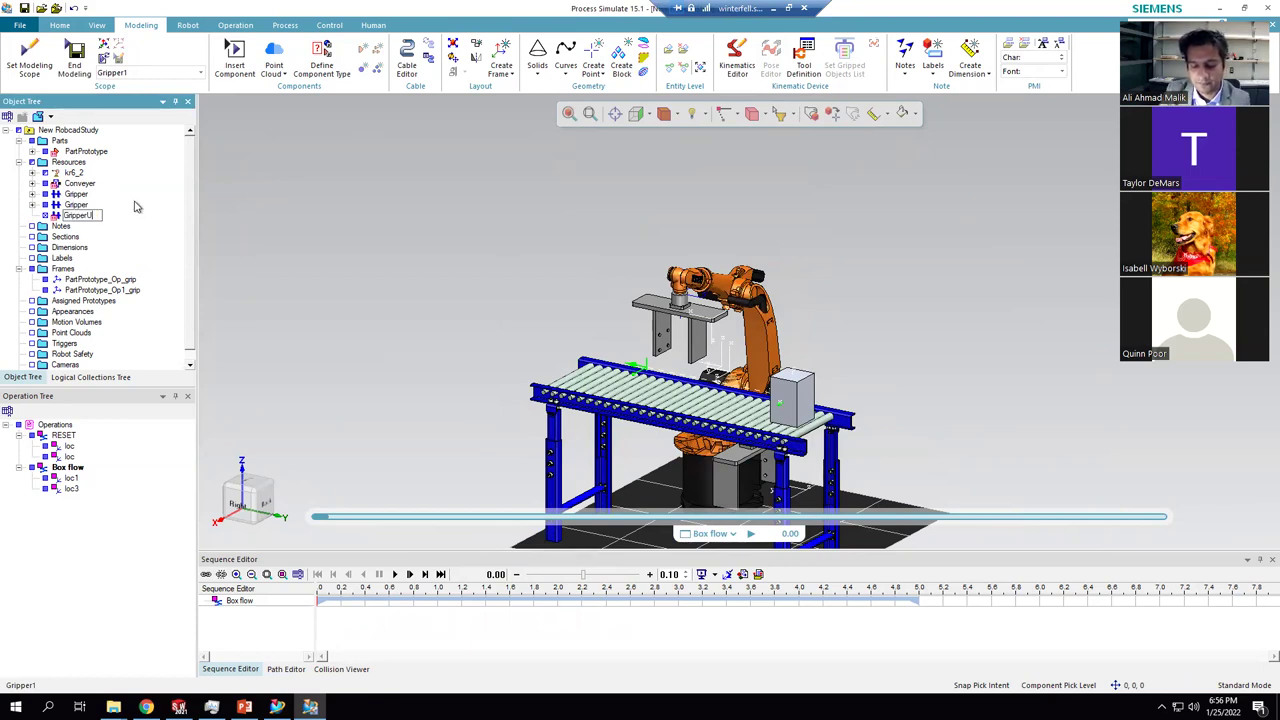
key("Return")
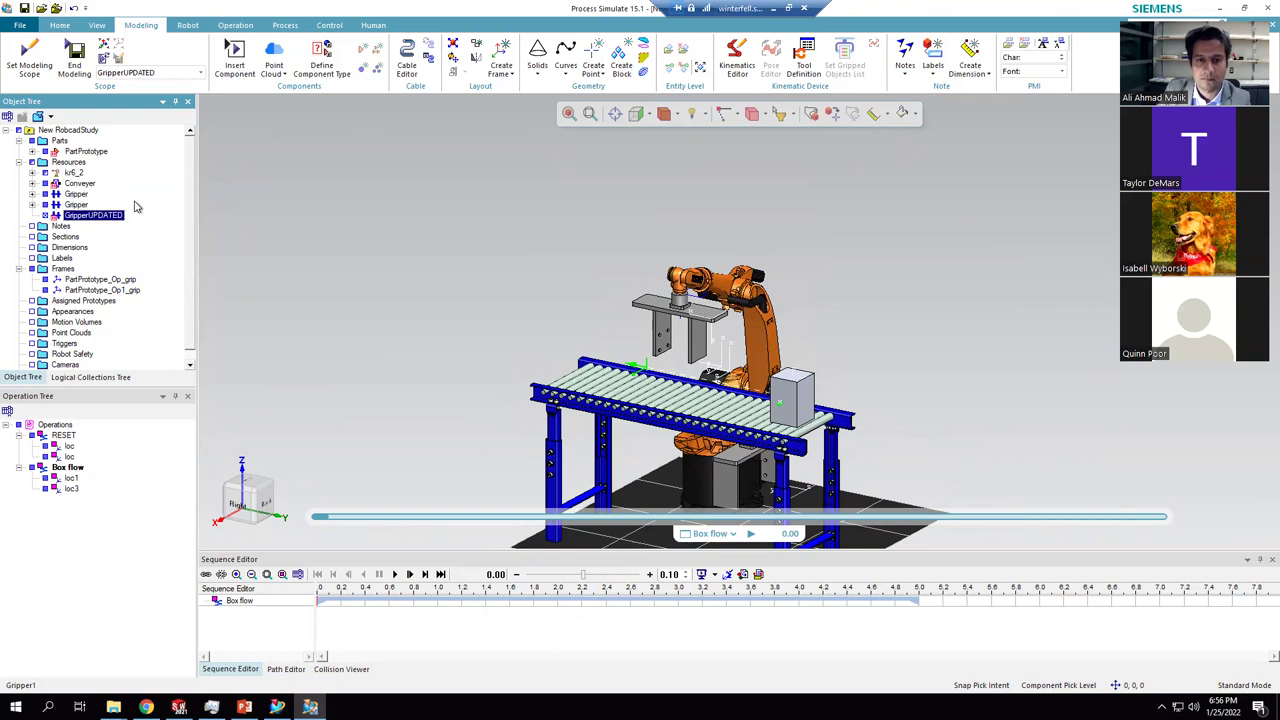
- Save the GripperUPDATED component as a JT component in a new folder named A inside the library's Gripper folder
left_click(92, 64)
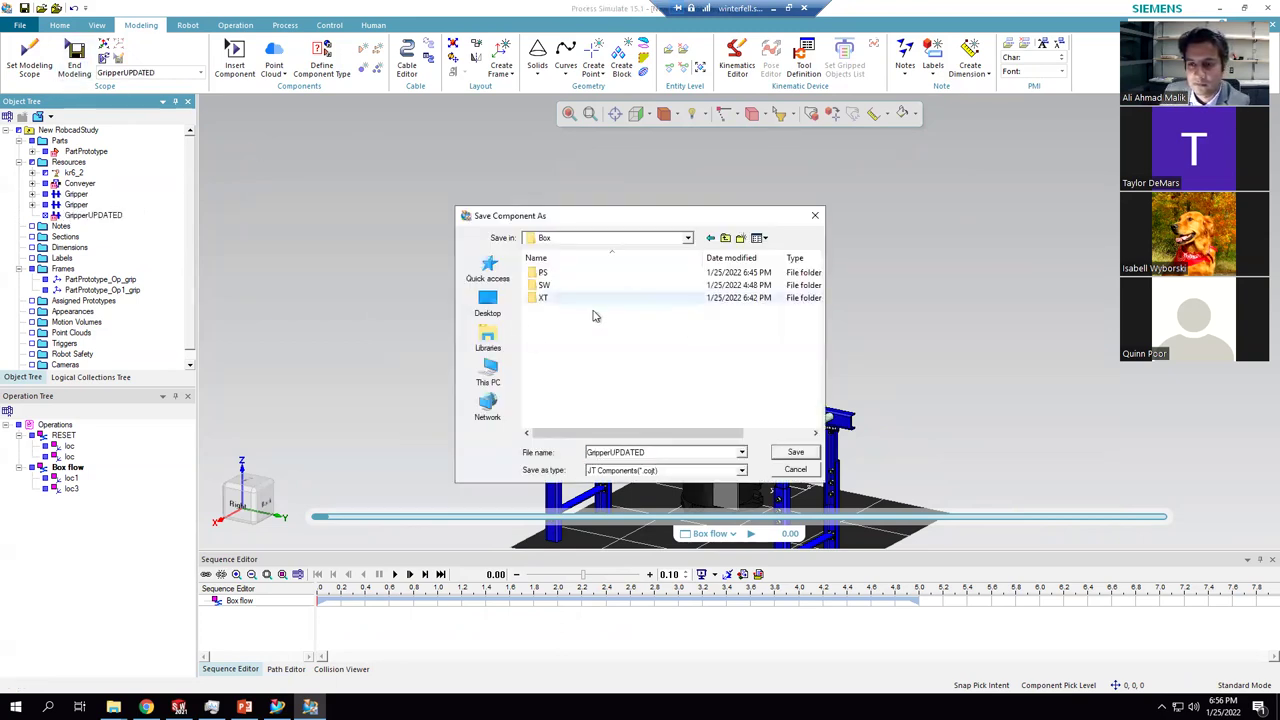
double_click(552, 311)
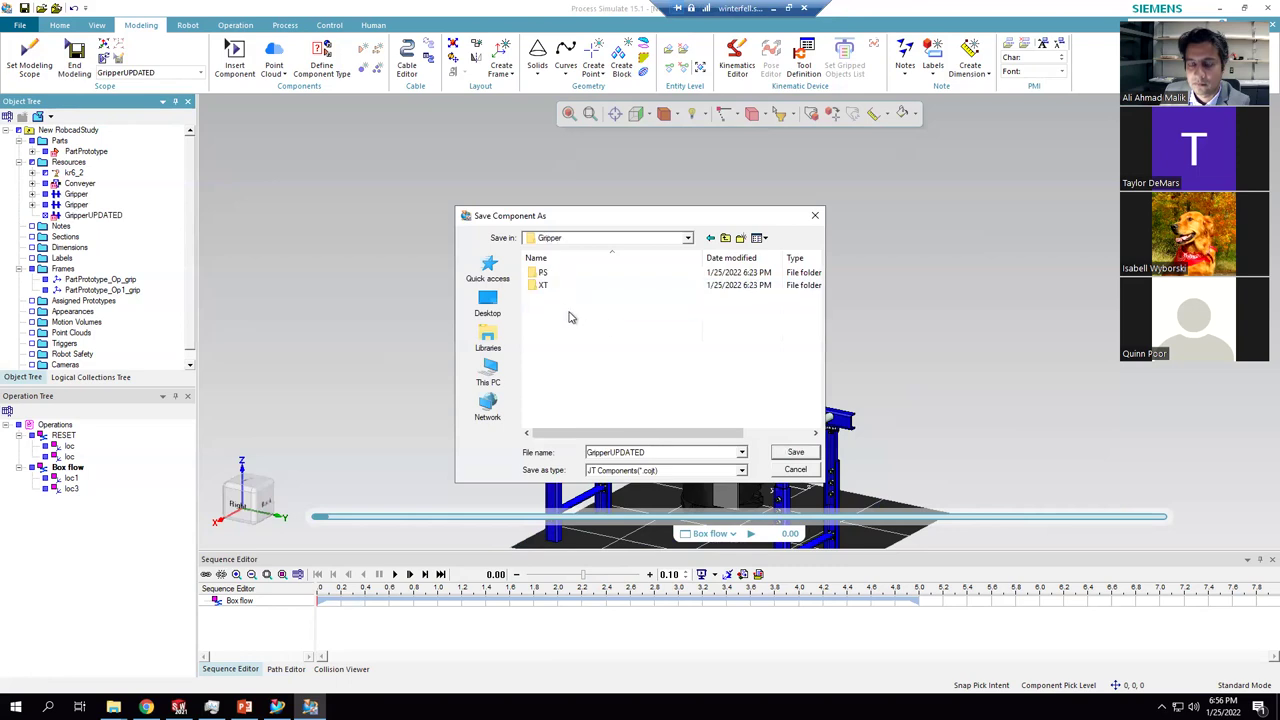
right_click(568, 317)
mouse_move(605, 498)
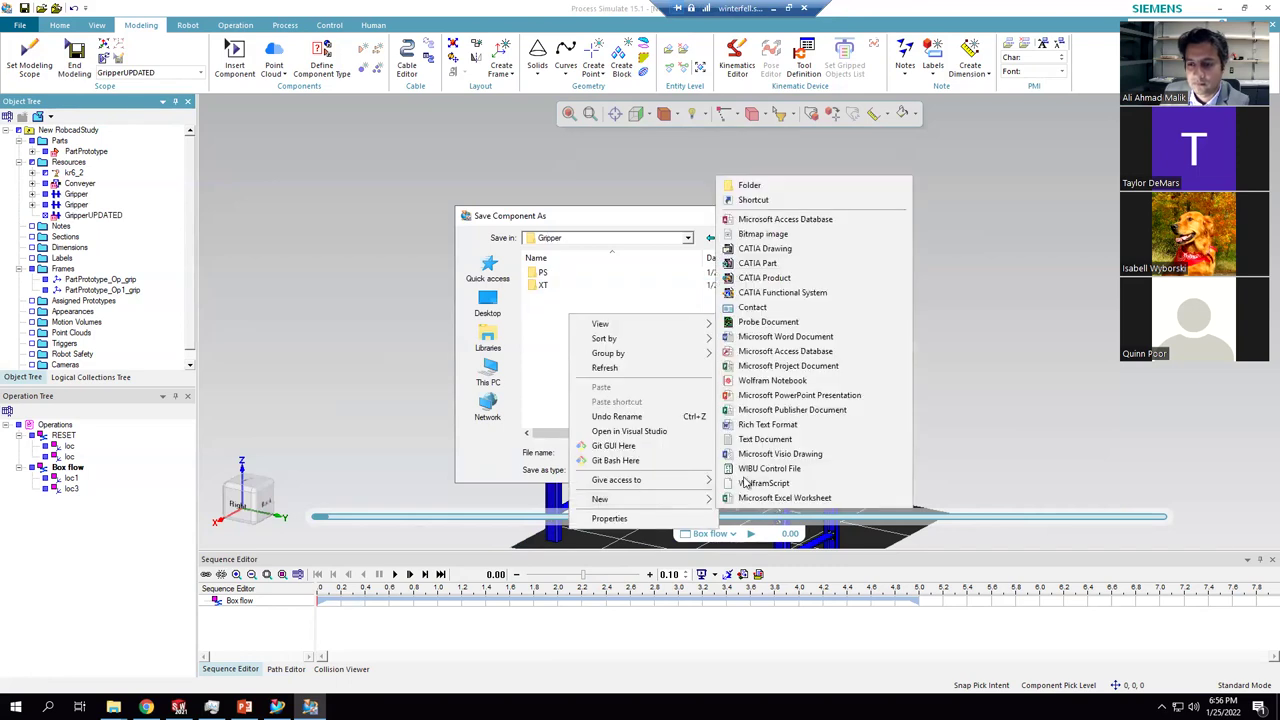
left_click(752, 187)
type("A")
key("Return")
double_click(540, 272)
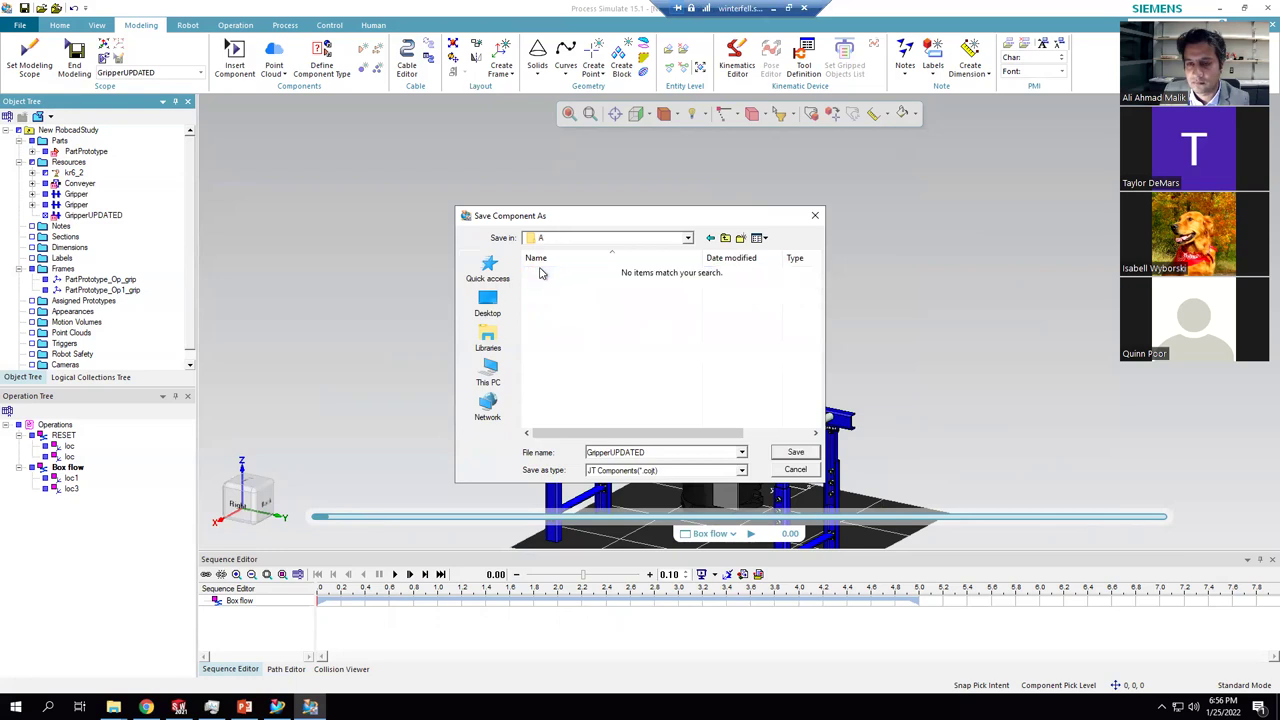
left_click(795, 452)
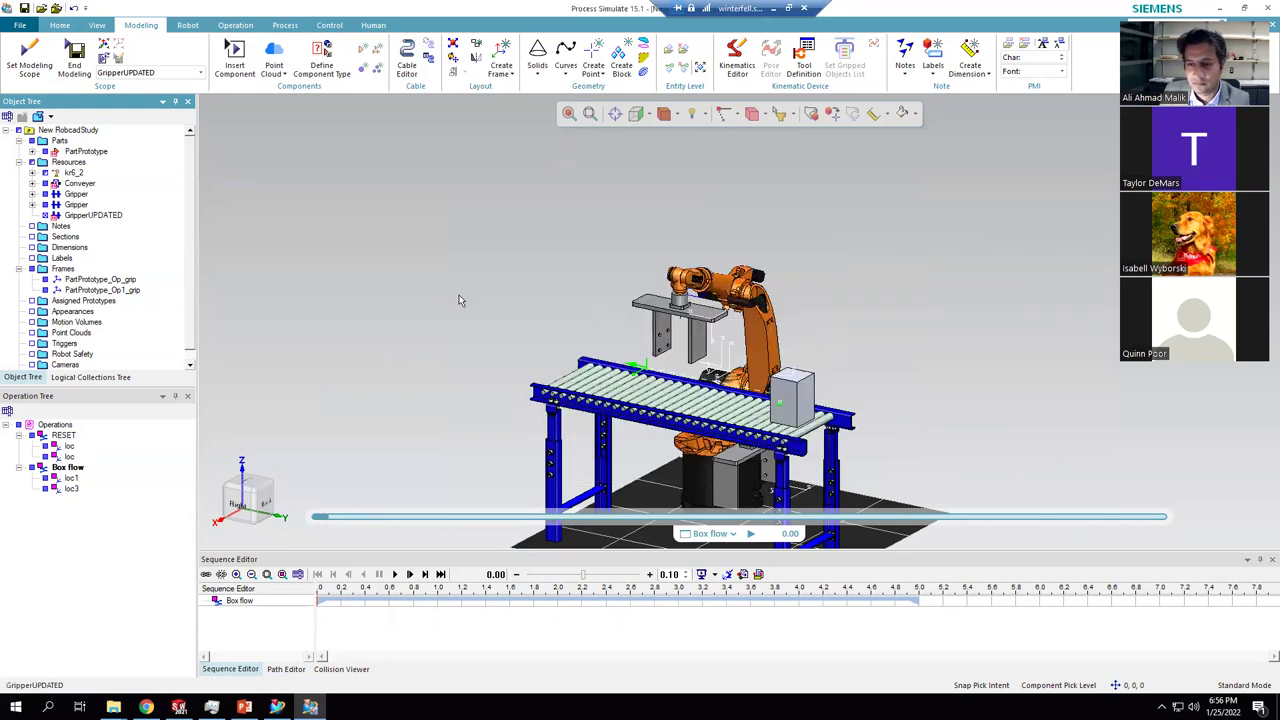
- Switch to NX and close Box_x_t.prt without saving it
left_click(277, 707)
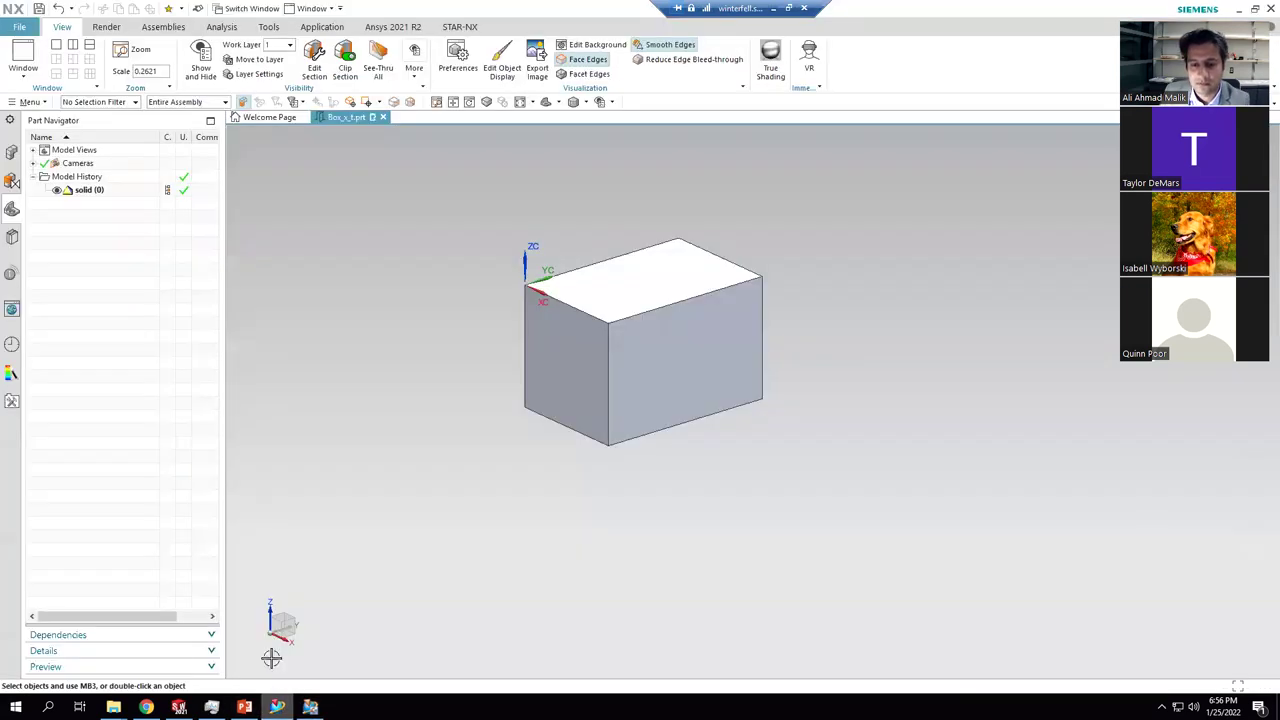
left_click(383, 117)
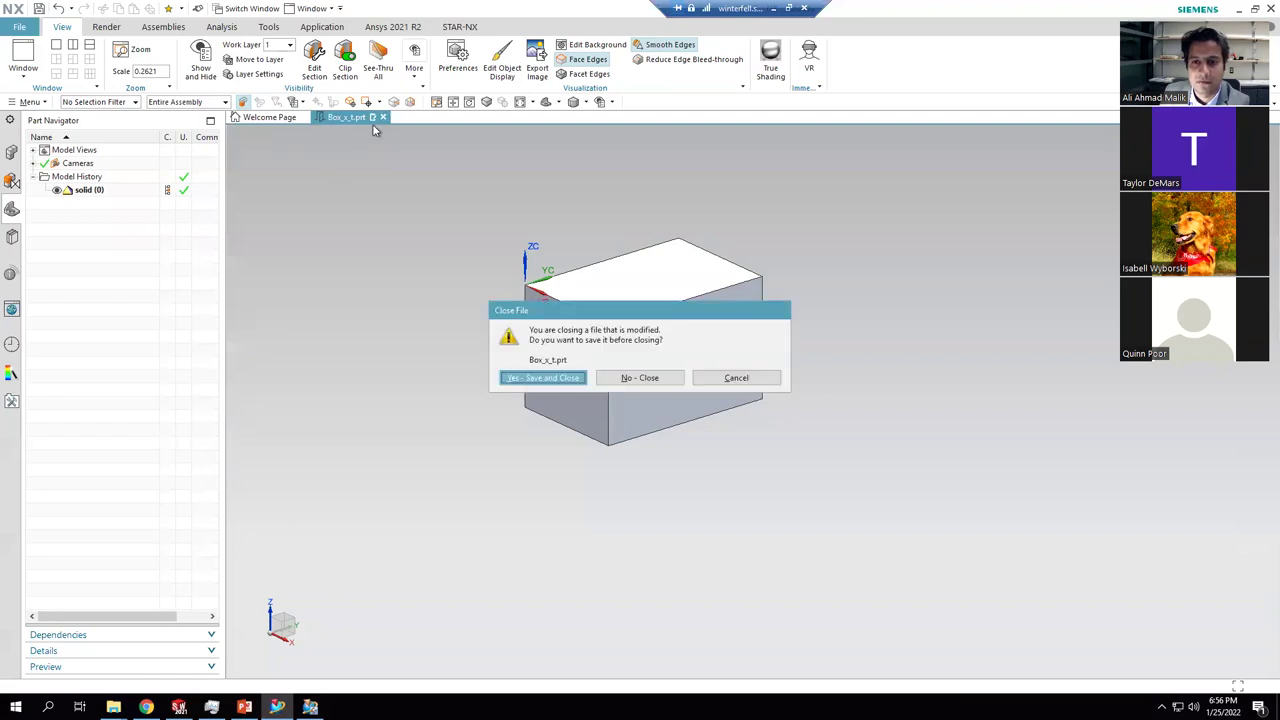
left_click(640, 377)
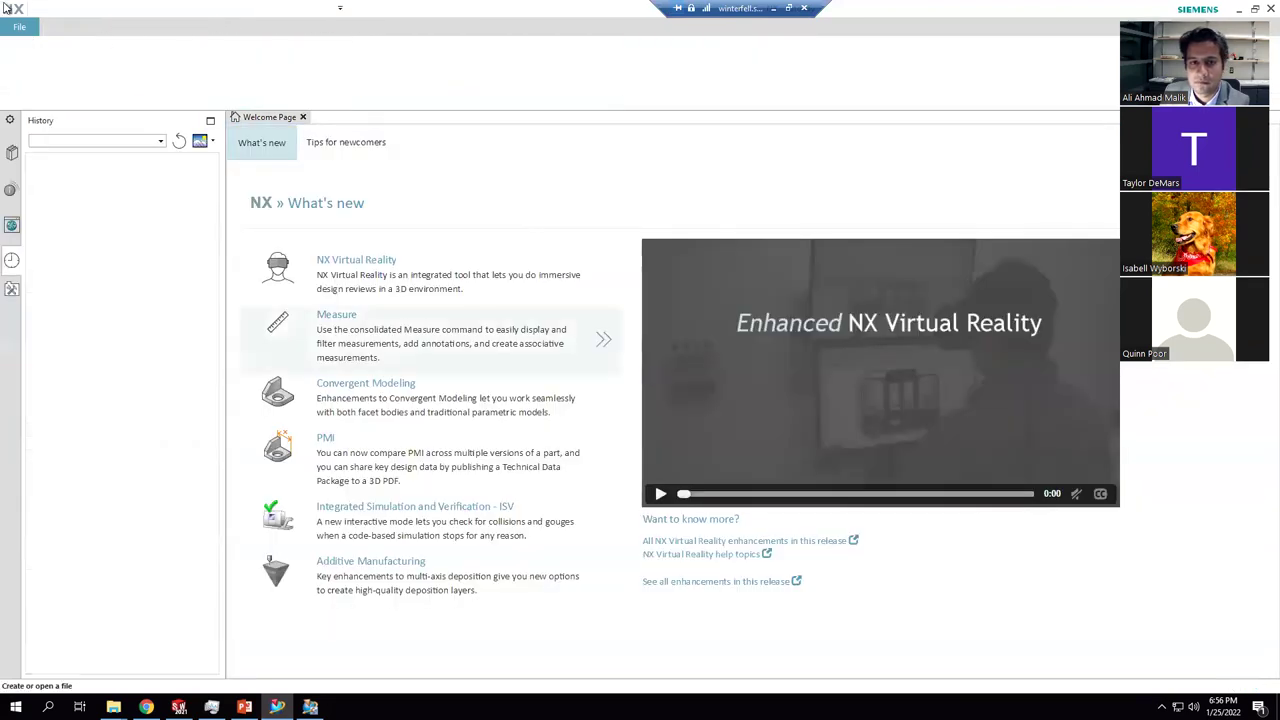
- Open the Gripper Assembly Parasolid file from the XT folder in the library's Gripper folder and accept the import results
left_click(53, 9)
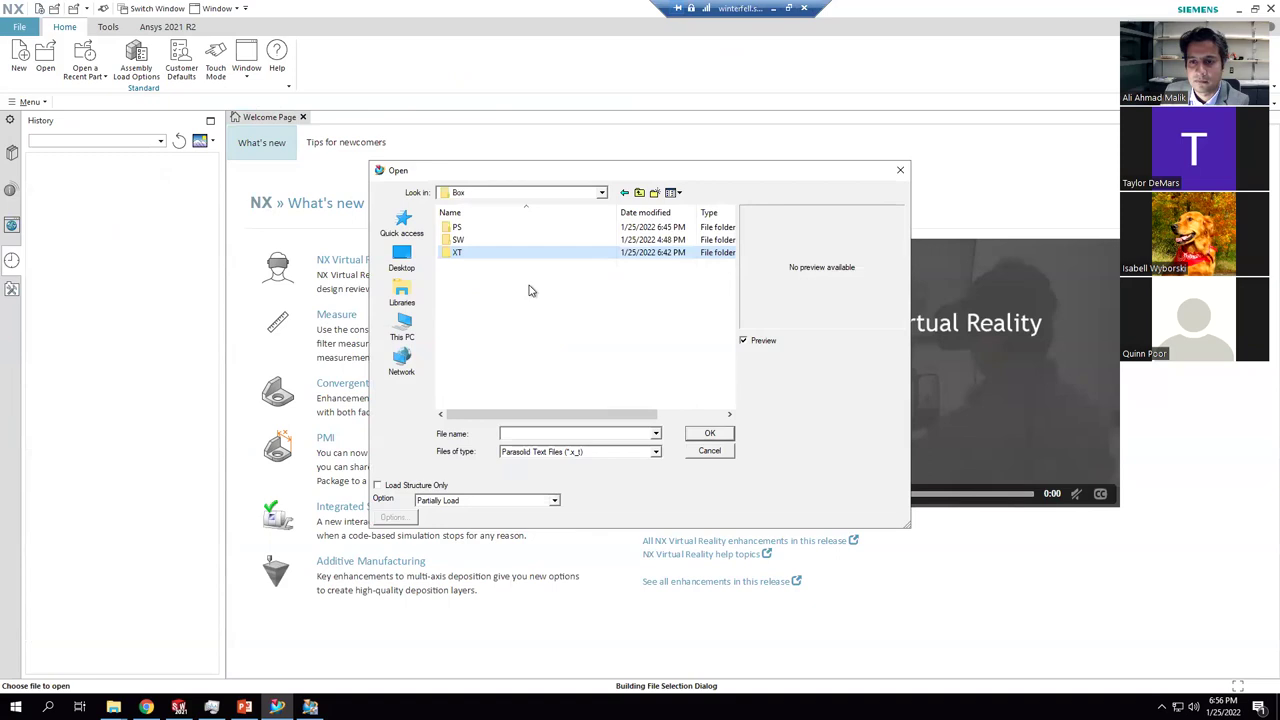
left_click(460, 266)
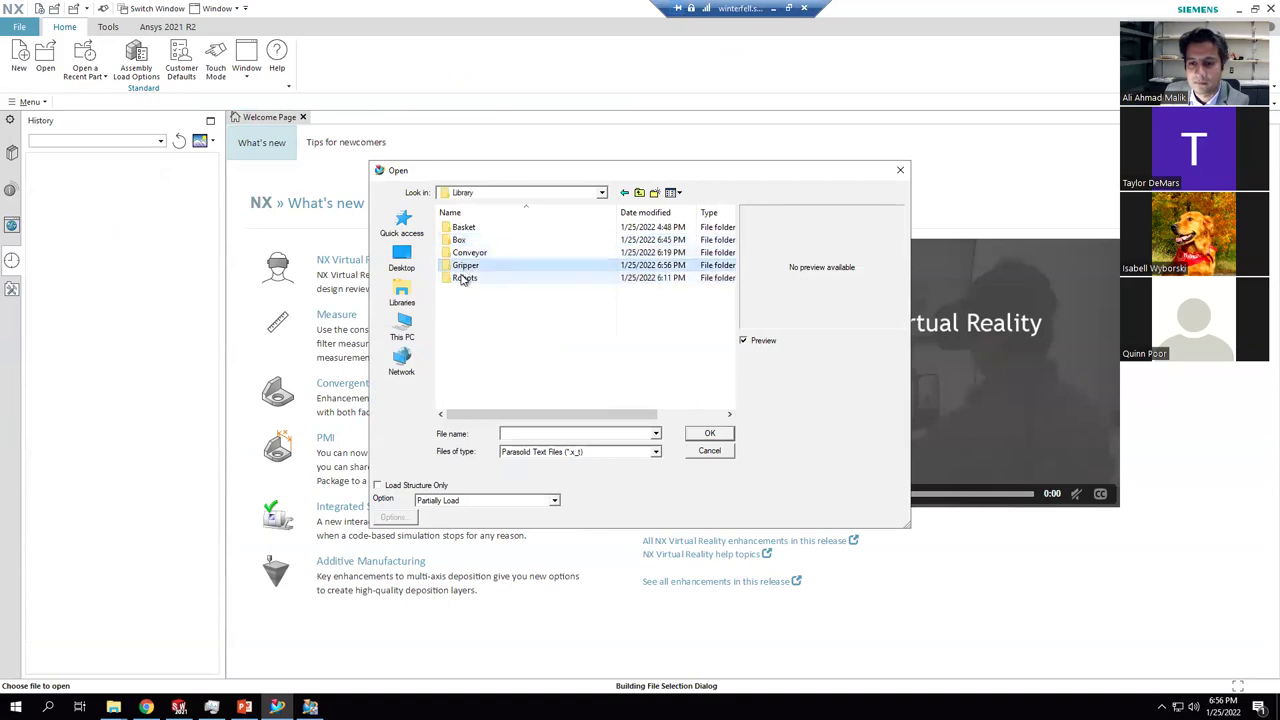
double_click(446, 268)
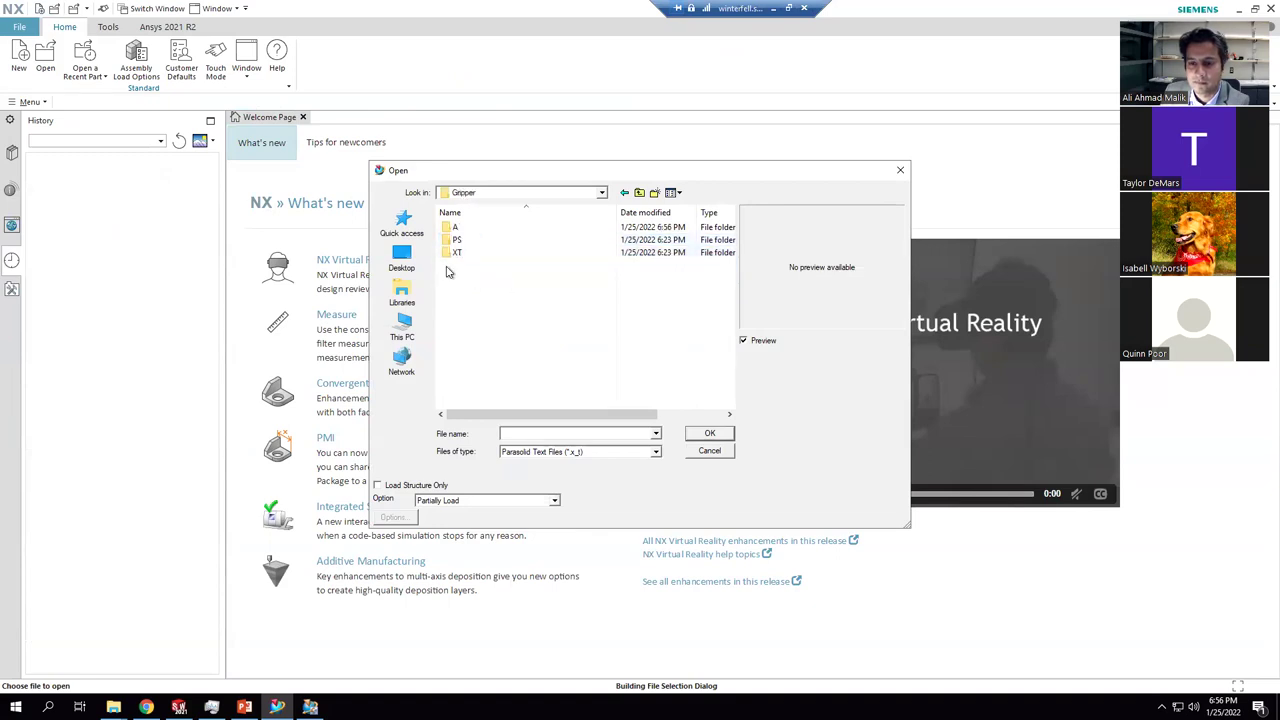
double_click(456, 253)
left_click(455, 228)
double_click(455, 228)
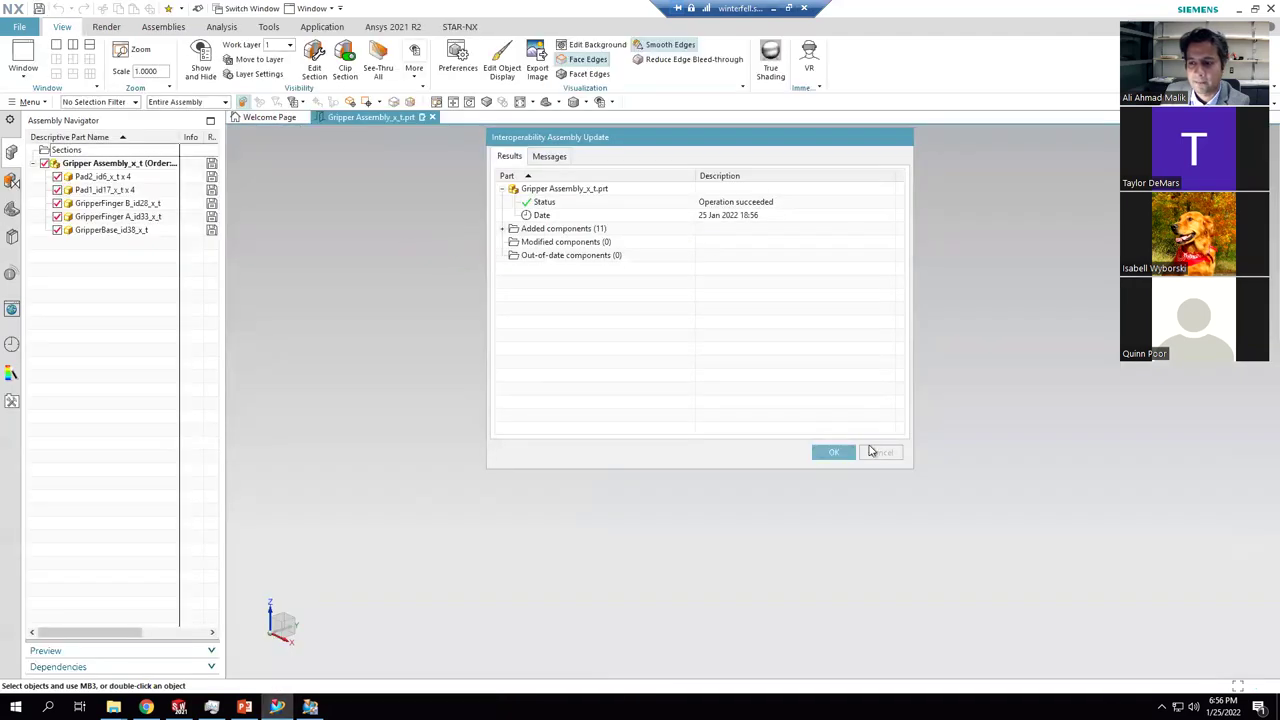
left_click(832, 452)
- Start a JT export of the gripper assembly with its output file in Gripper\A\GripperUPDATED.cojt, keeping the name Gripper Assembly_x_t
right_click(335, 310)
mouse_move(446, 503)
left_click(590, 541)
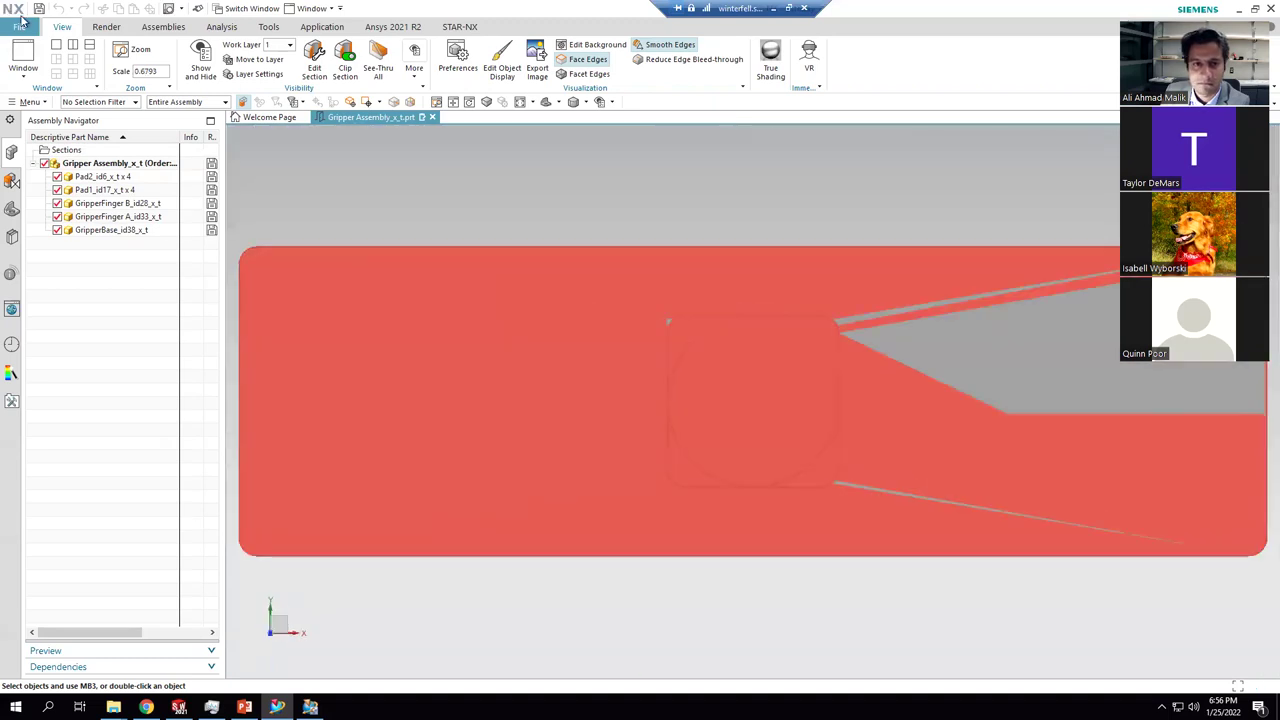
left_click(18, 27)
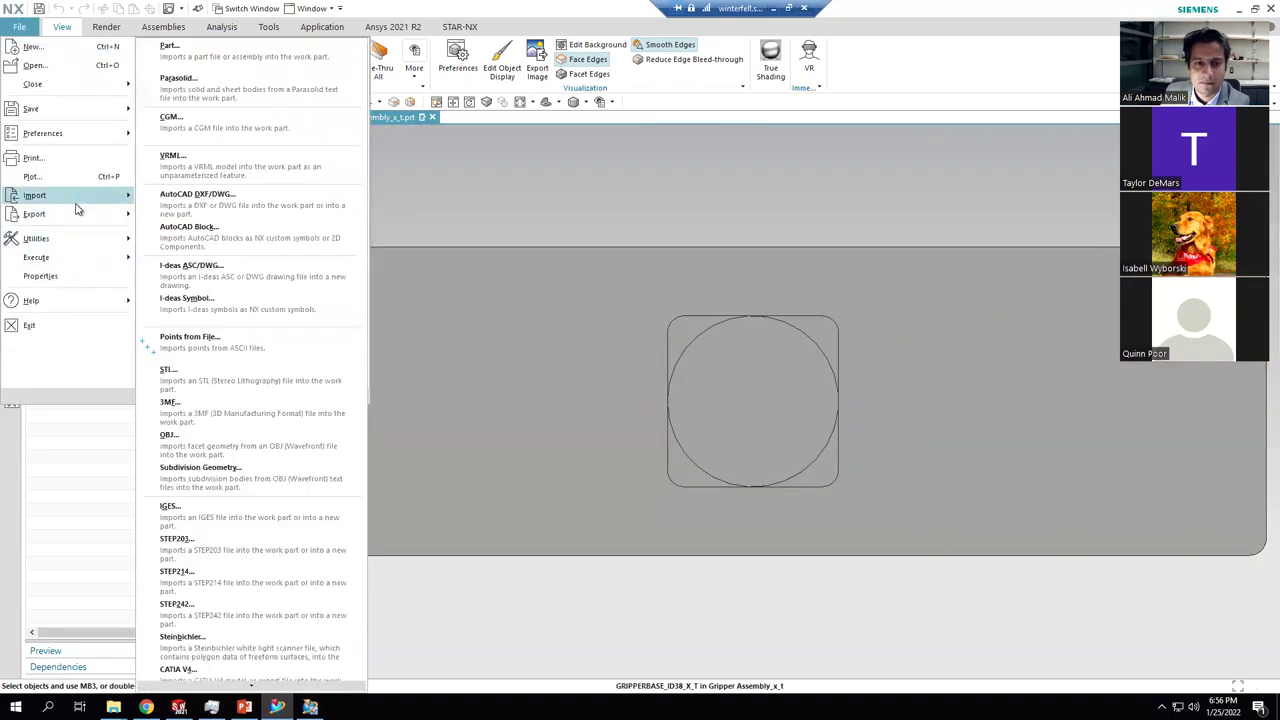
mouse_move(60, 214)
left_click(240, 430)
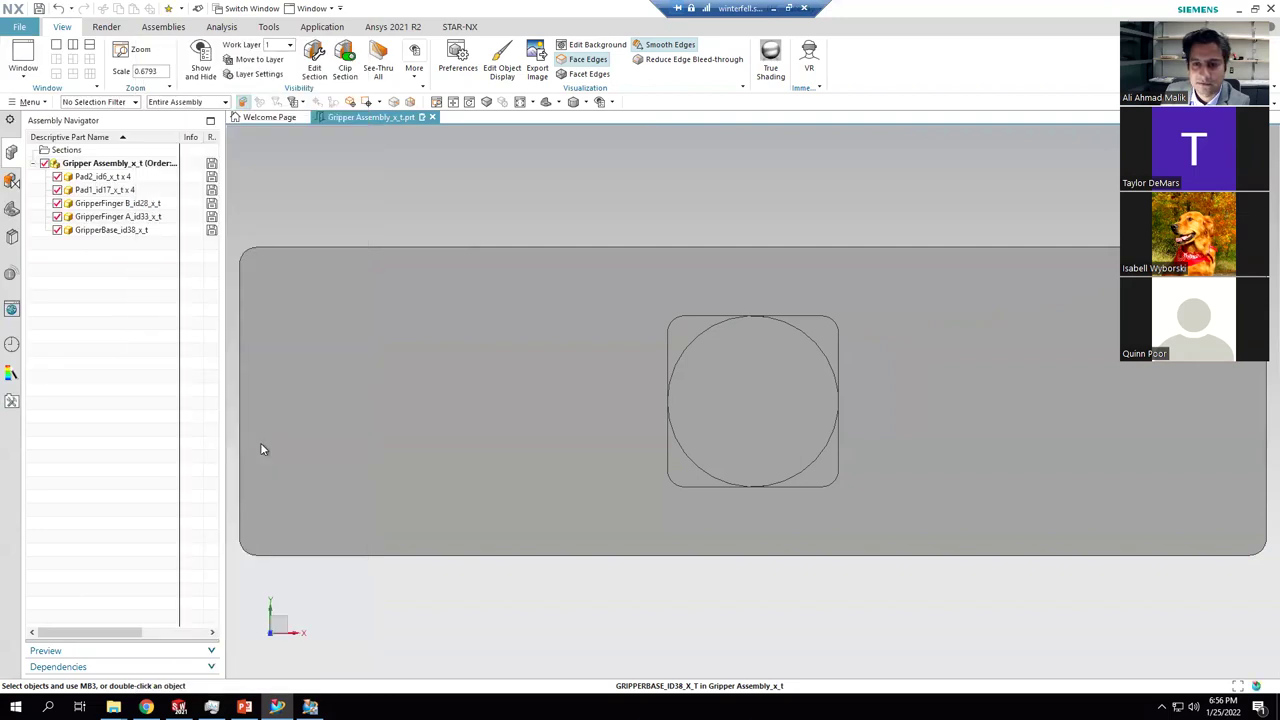
left_click(445, 250)
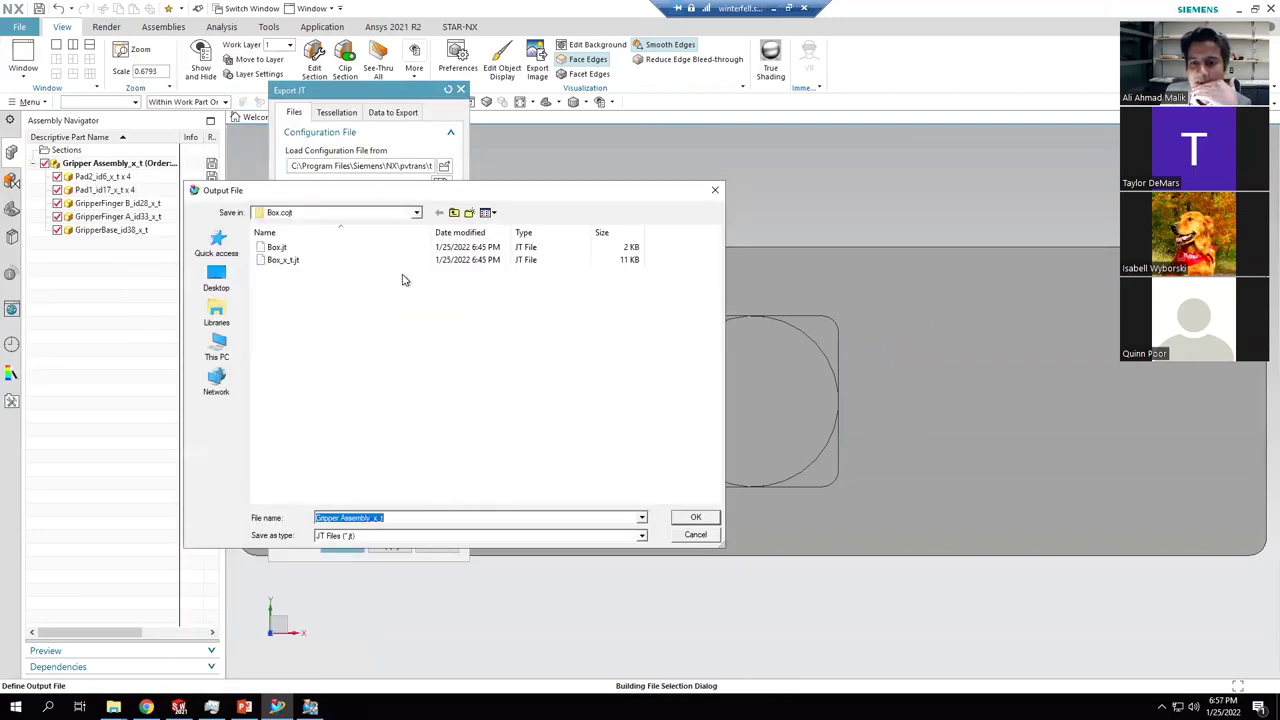
left_click(454, 212)
left_click(454, 213)
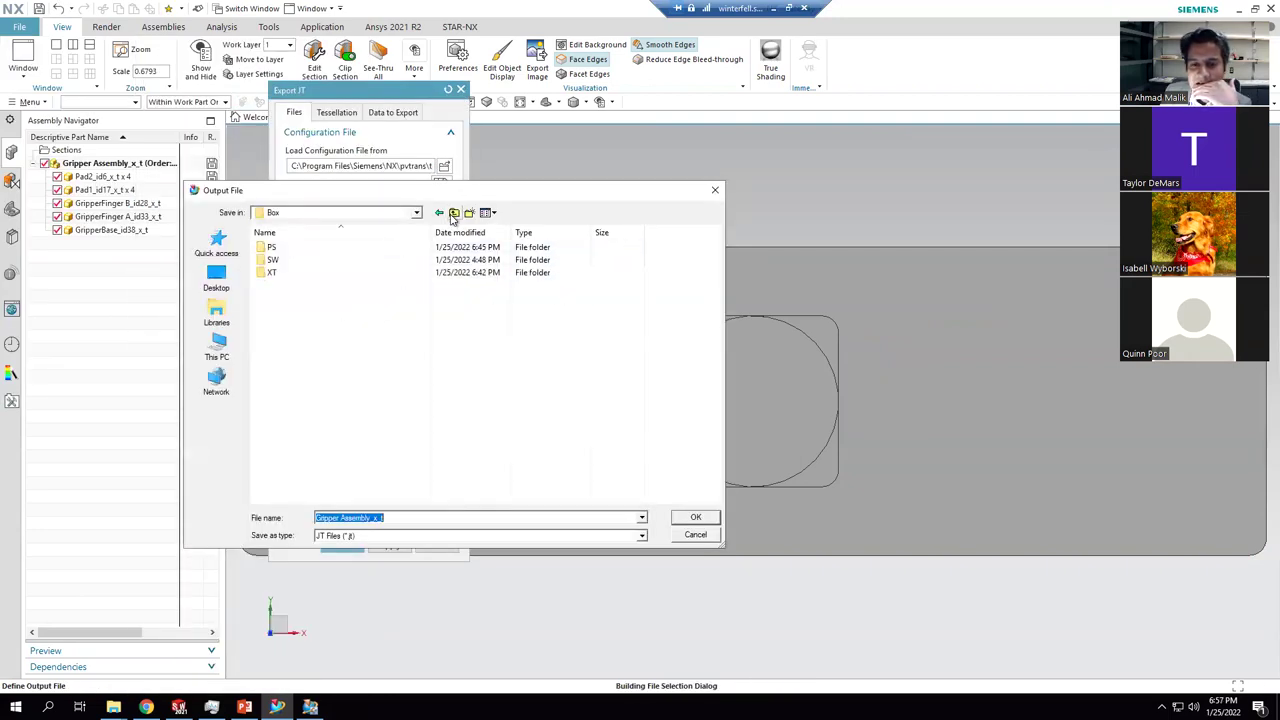
left_click(454, 213)
left_click(278, 287)
double_click(278, 287)
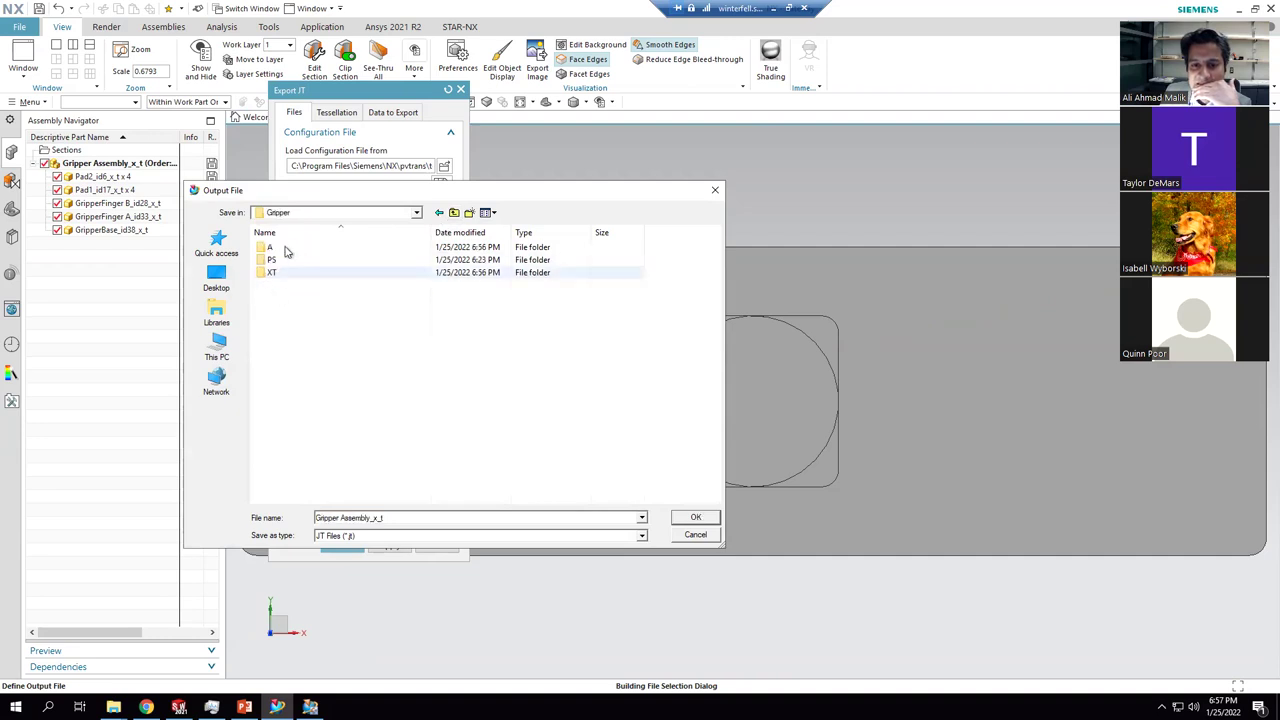
double_click(274, 248)
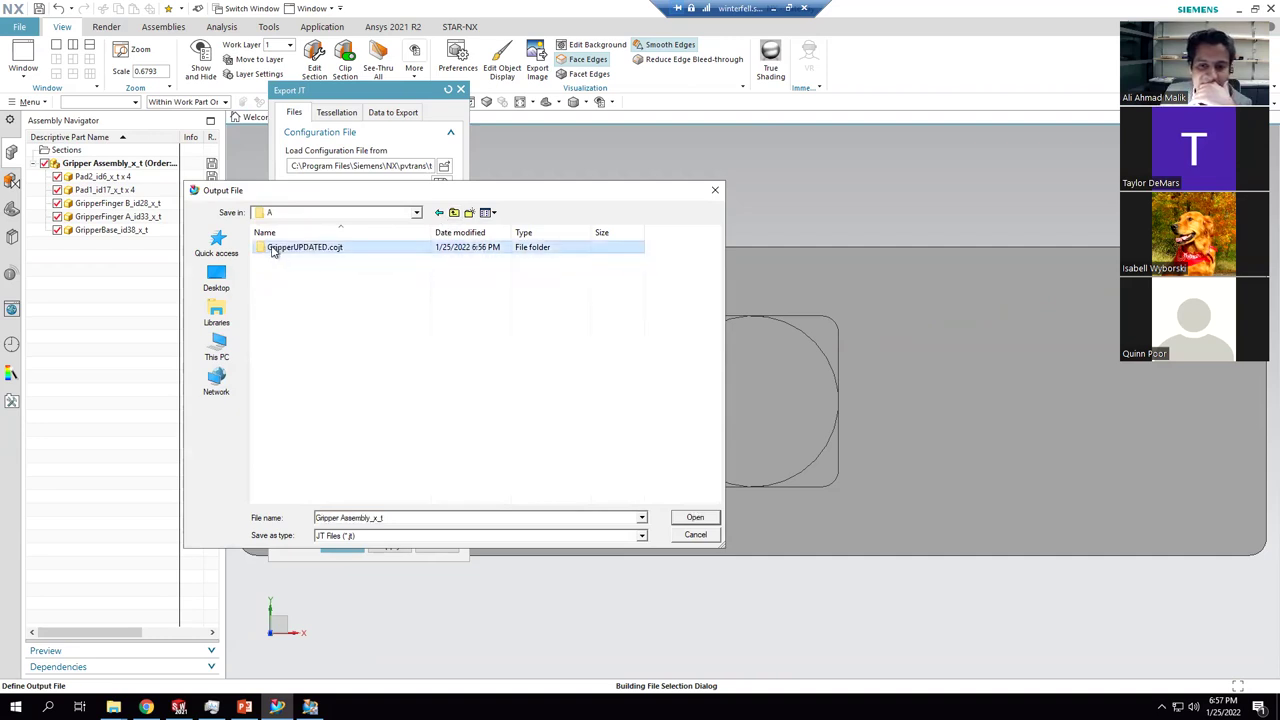
double_click(274, 249)
left_click(214, 349)
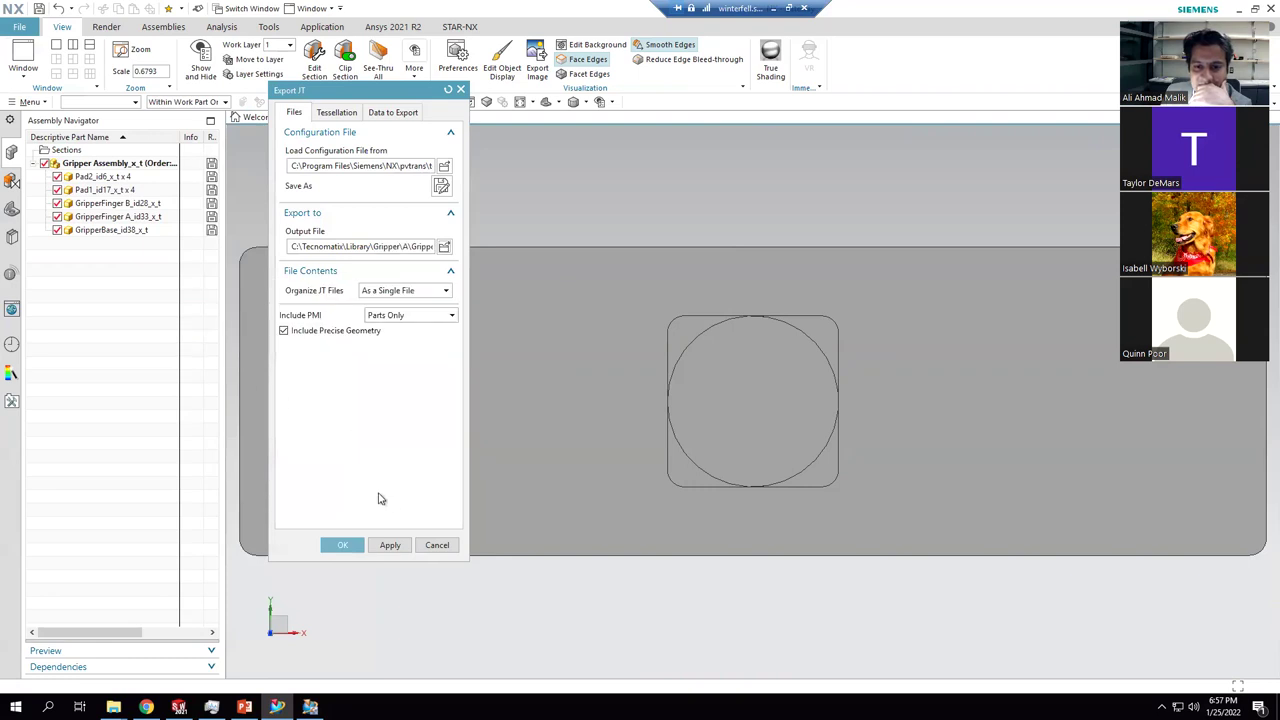
- Export the gripper JT organized as an assembly and folder of parts, with PMI included for this level only
left_click(407, 290)
left_click(405, 303)
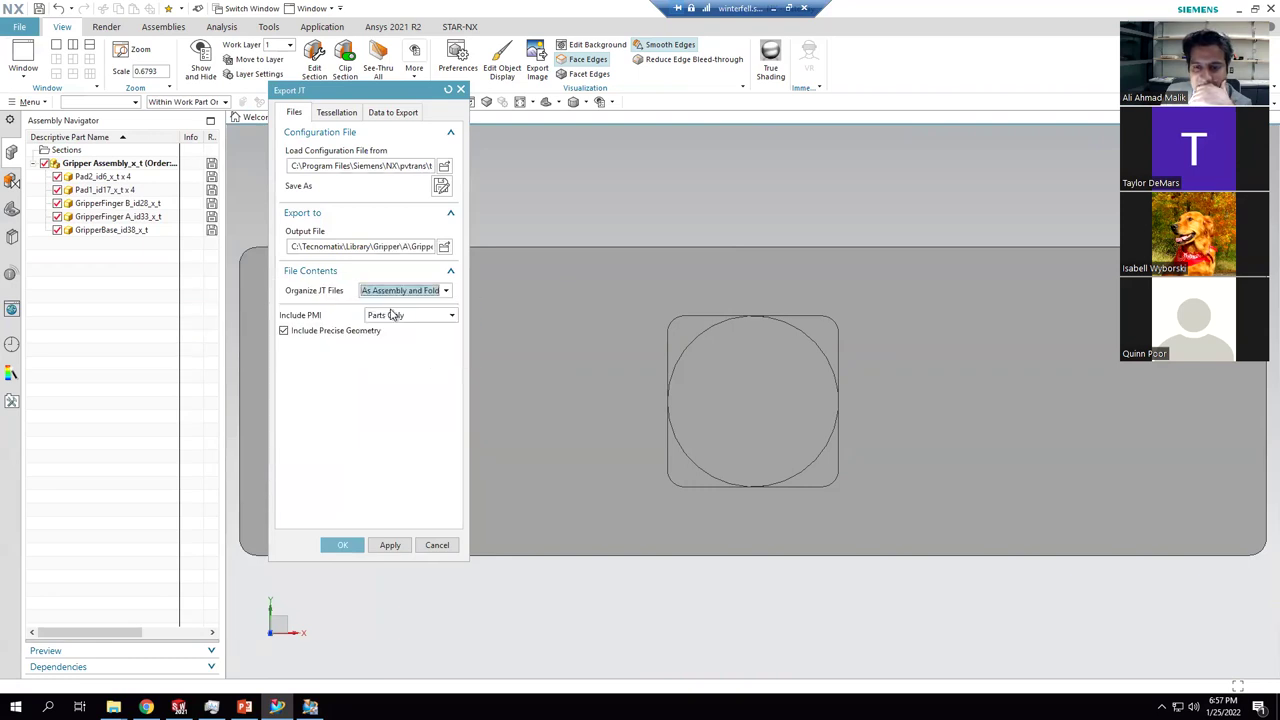
left_click(398, 315)
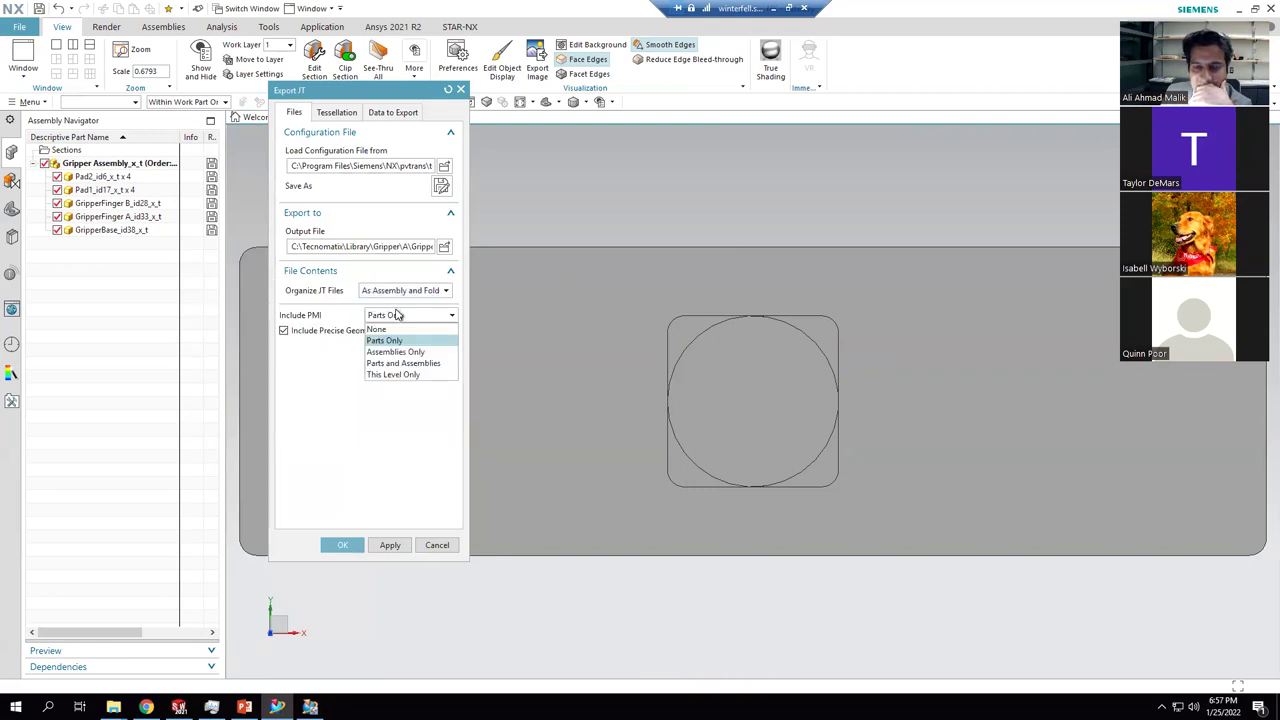
left_click(410, 363)
left_click(408, 316)
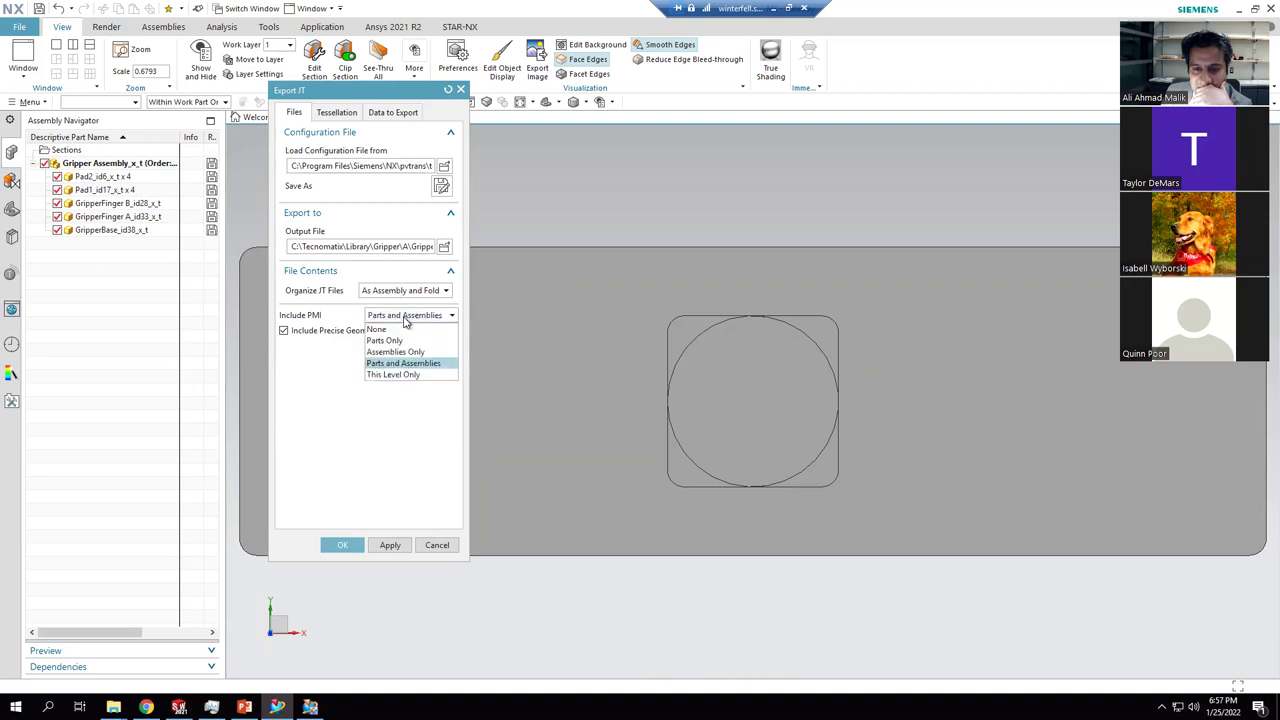
left_click(407, 374)
left_click(380, 295)
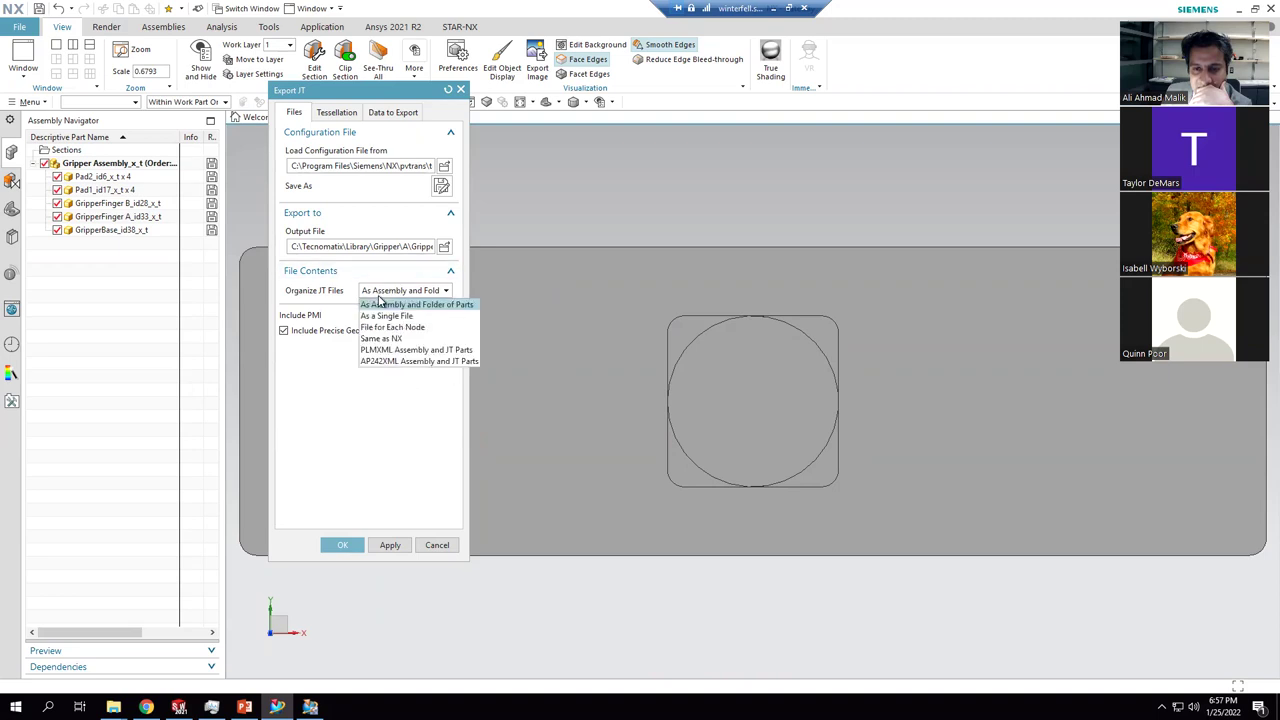
left_click(379, 304)
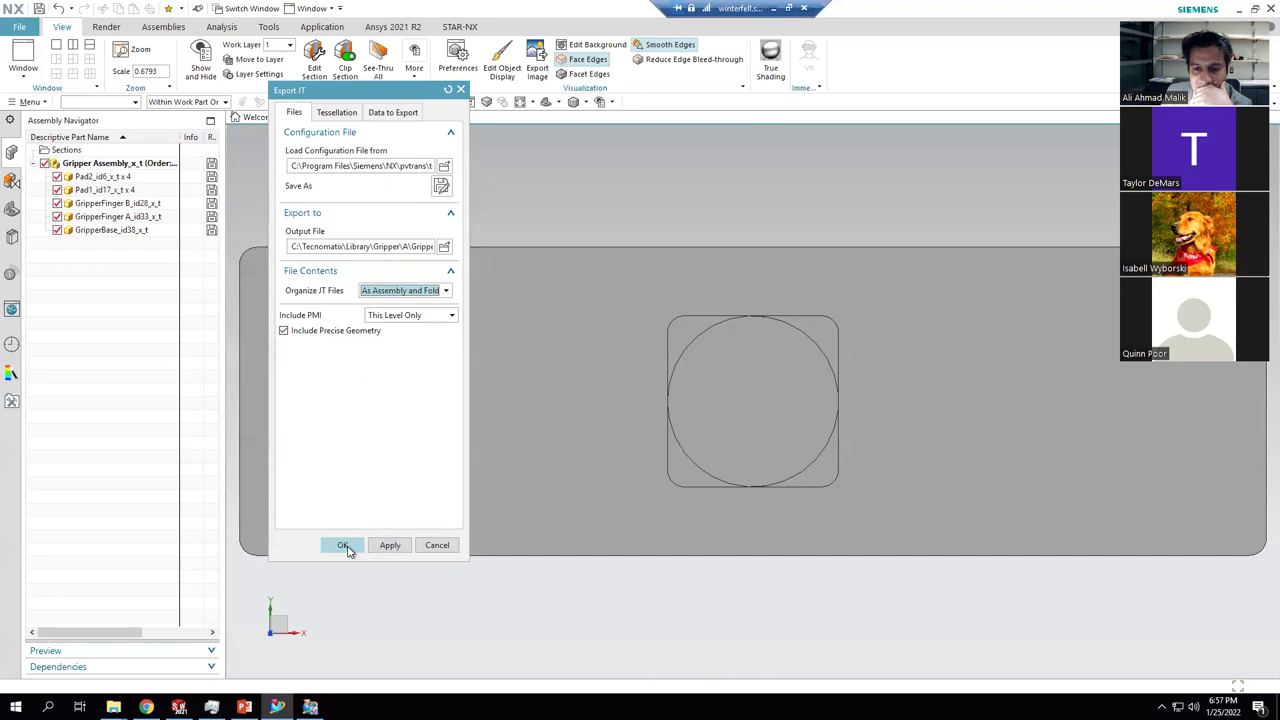
left_click(342, 545)
- Switch to Process Simulate and set the modeling scope on the GripperUPDATED component
left_click(310, 707)
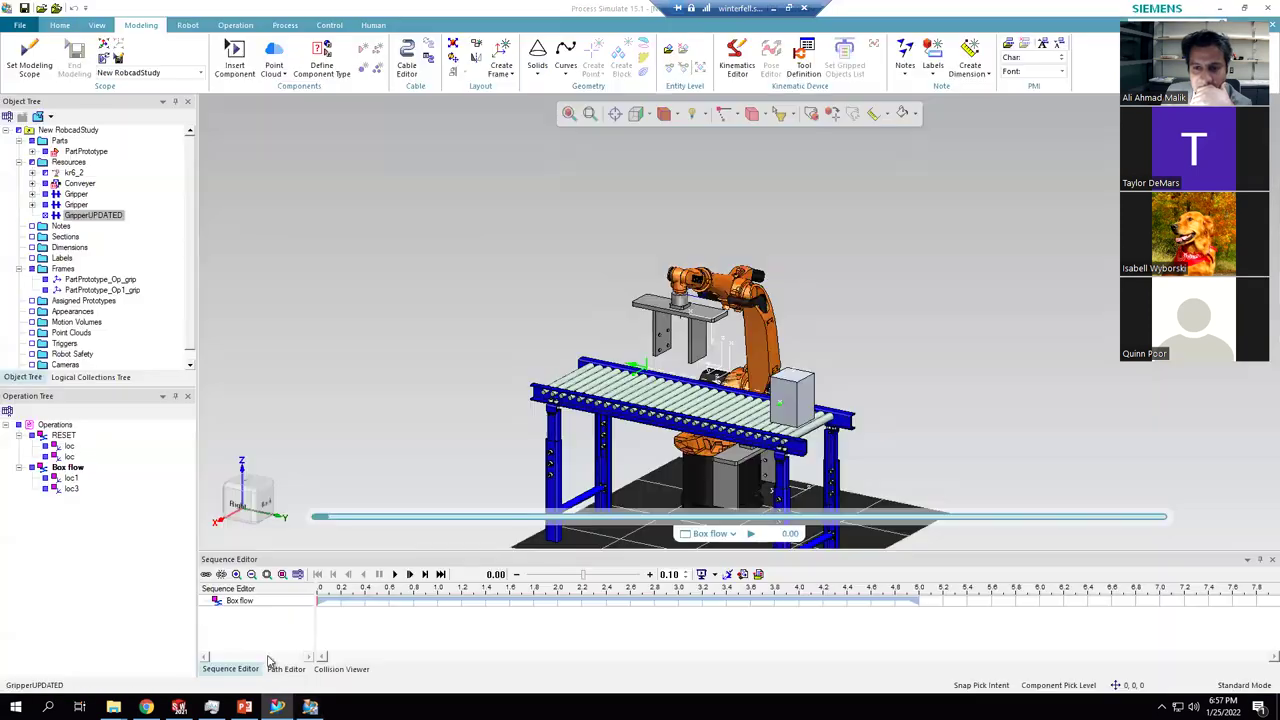
left_click(29, 58)
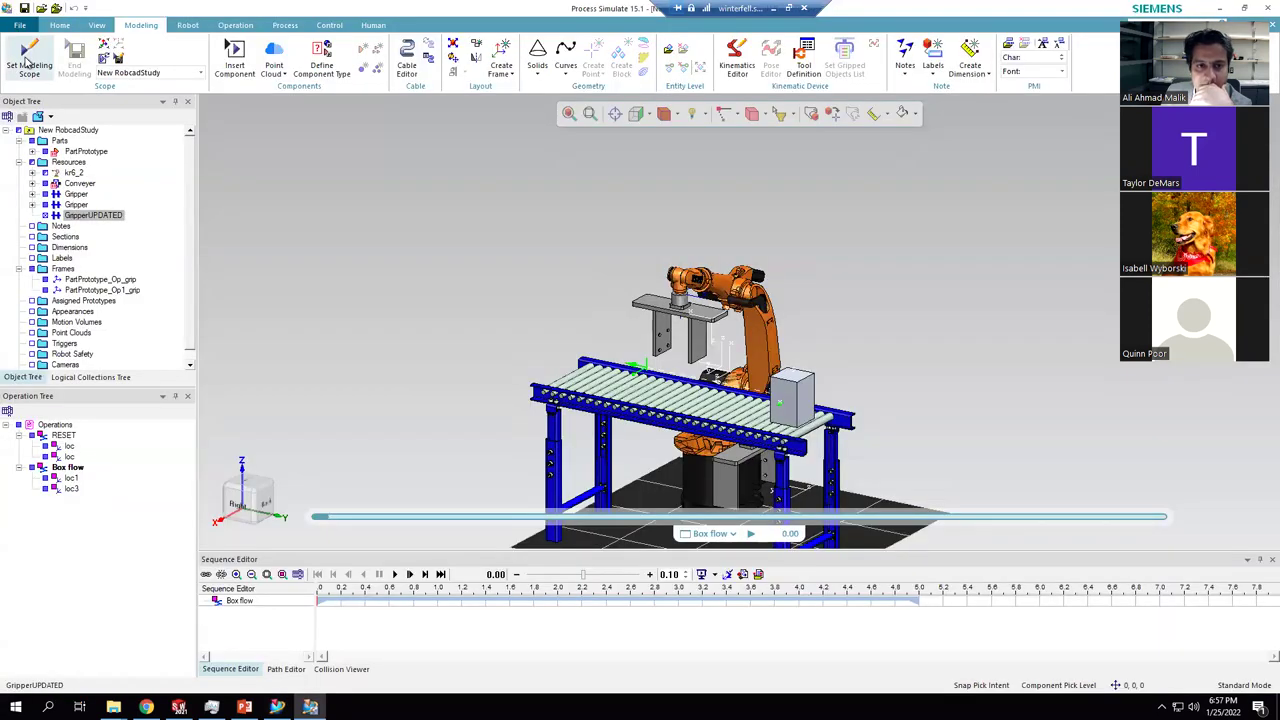
left_click(738, 459)
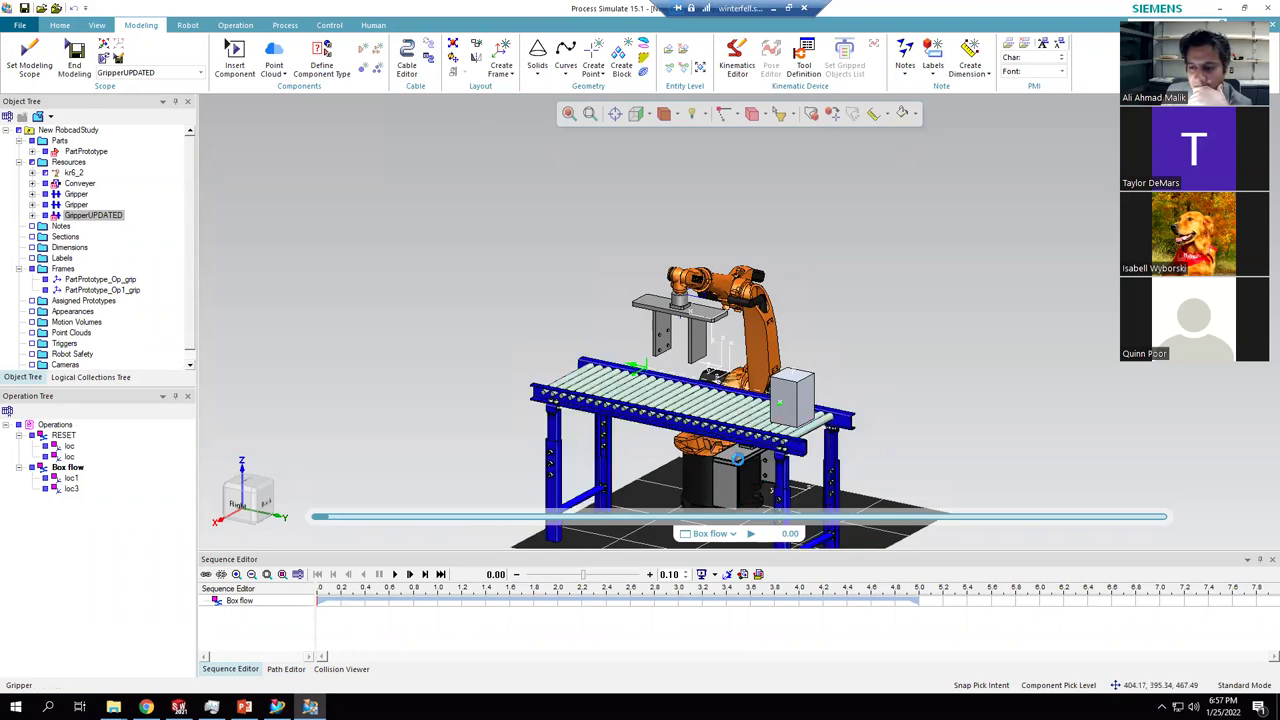
- Delete the old loose Gripper resource that overlaps GripperUPDATED at the robot base, keeping the one mounted on the robot
left_click(733, 461)
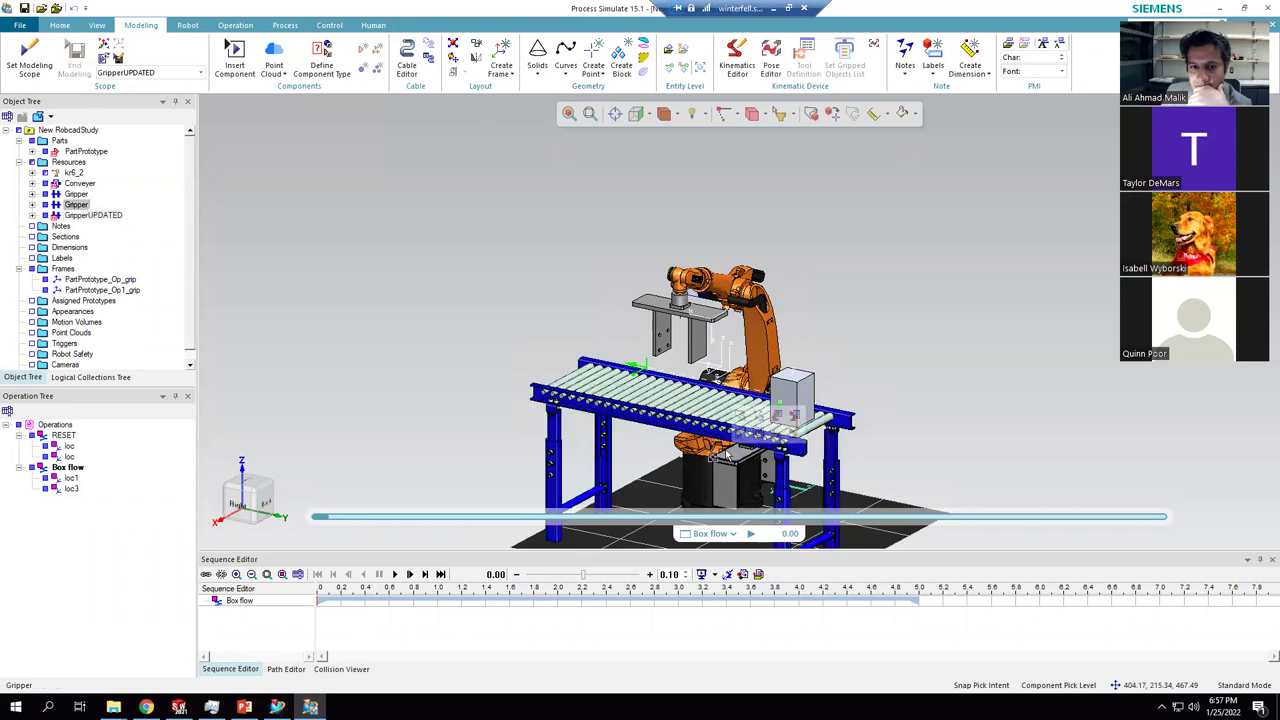
left_click(98, 215)
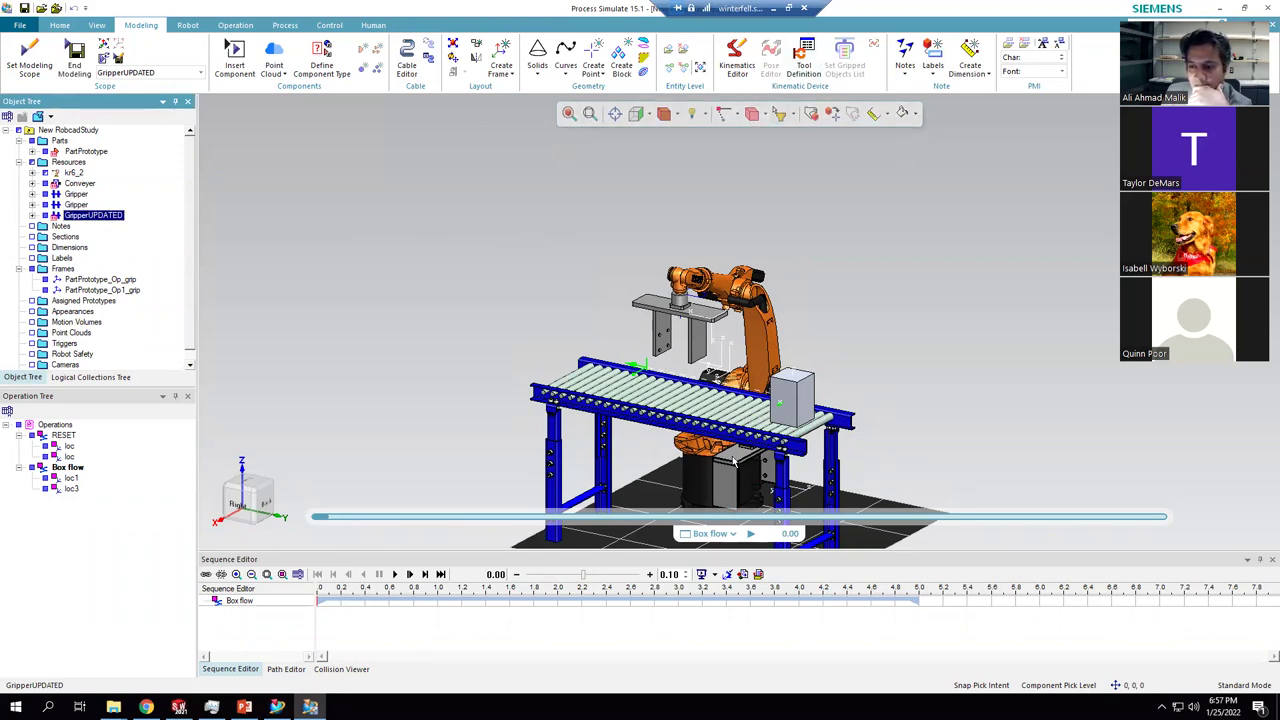
left_click(84, 205)
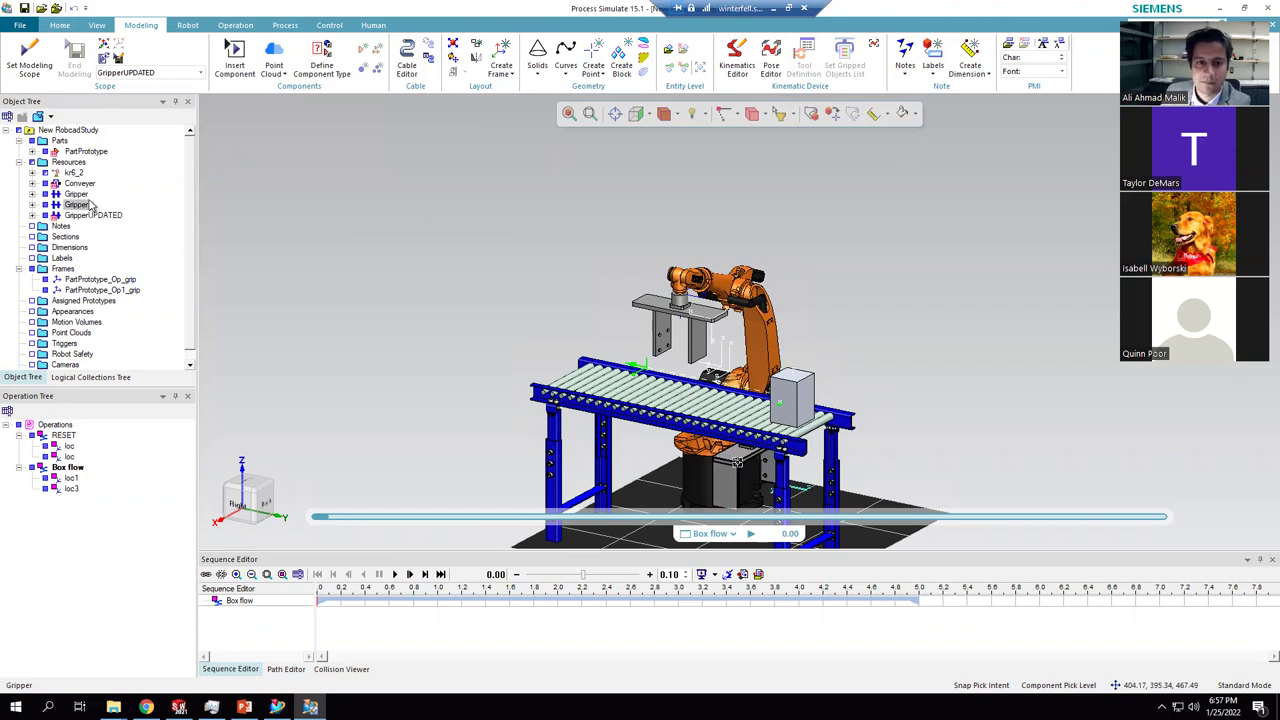
left_click(56, 205)
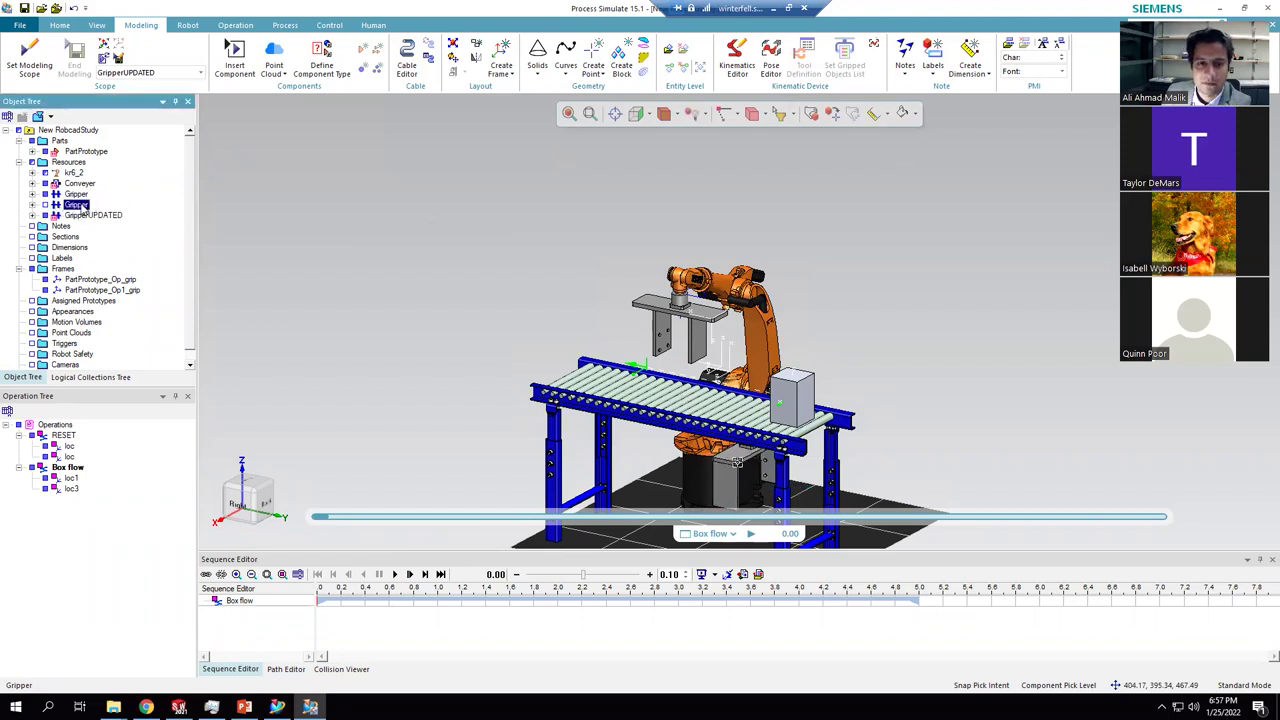
key("Delete")
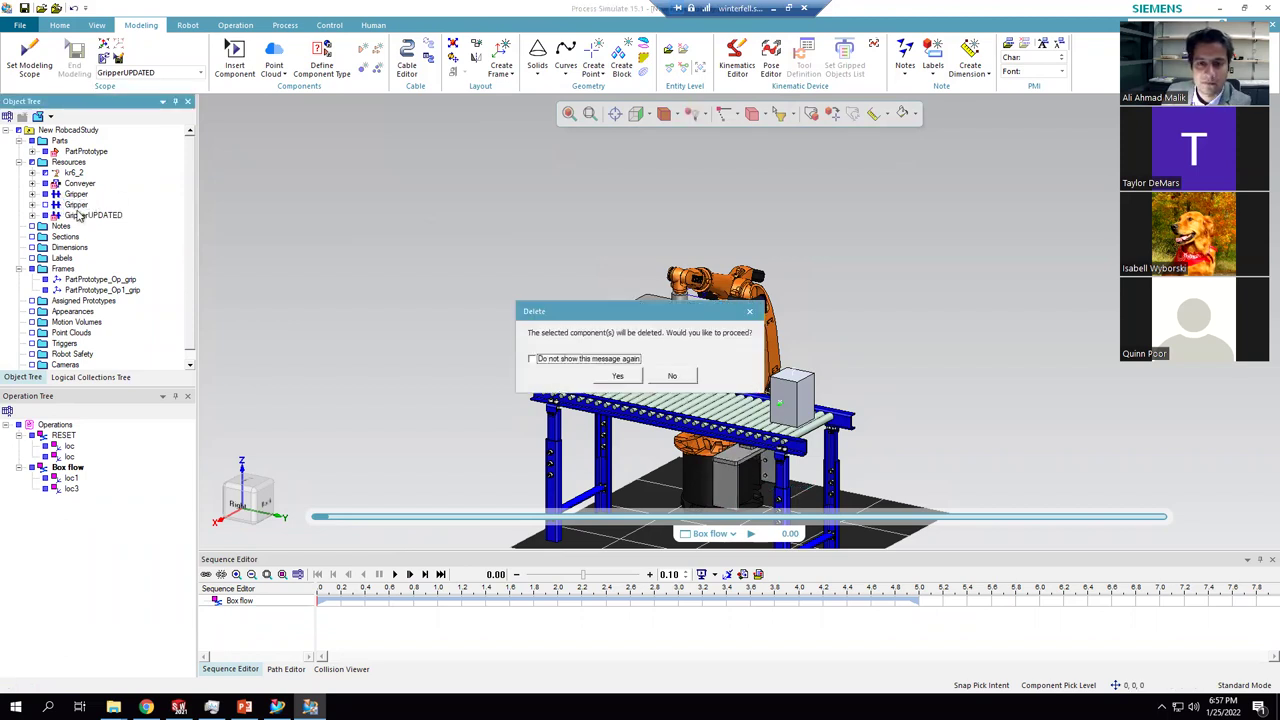
left_click(634, 376)
- Start a tool definition for GripperUPDATED, accept the default kinematics and poses, and set the tool type to Gripper
left_click(95, 205)
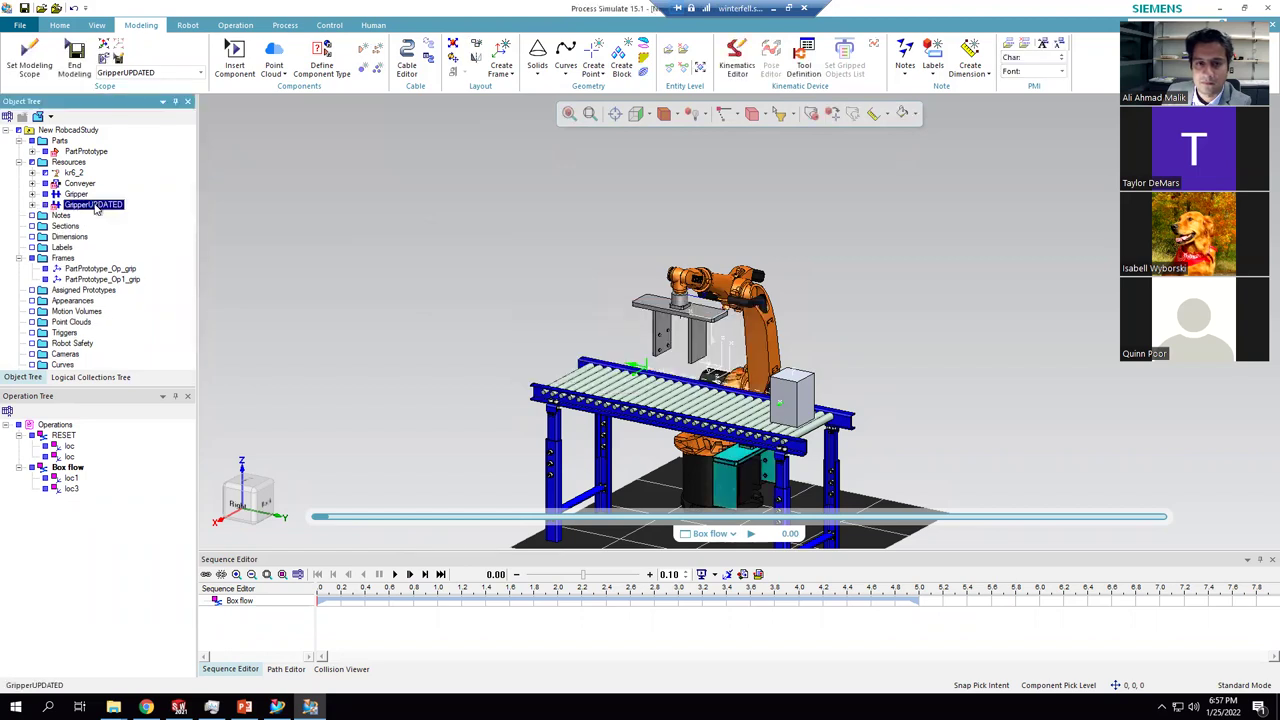
left_click(697, 318)
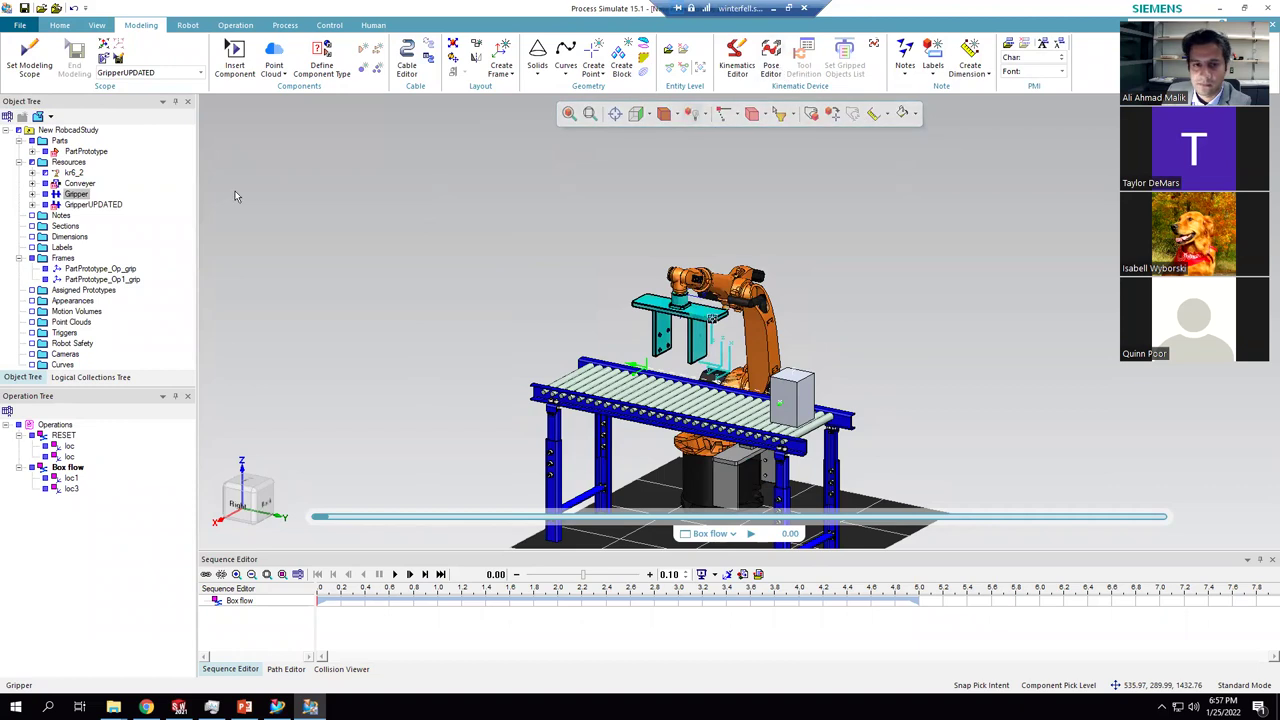
left_click(100, 205)
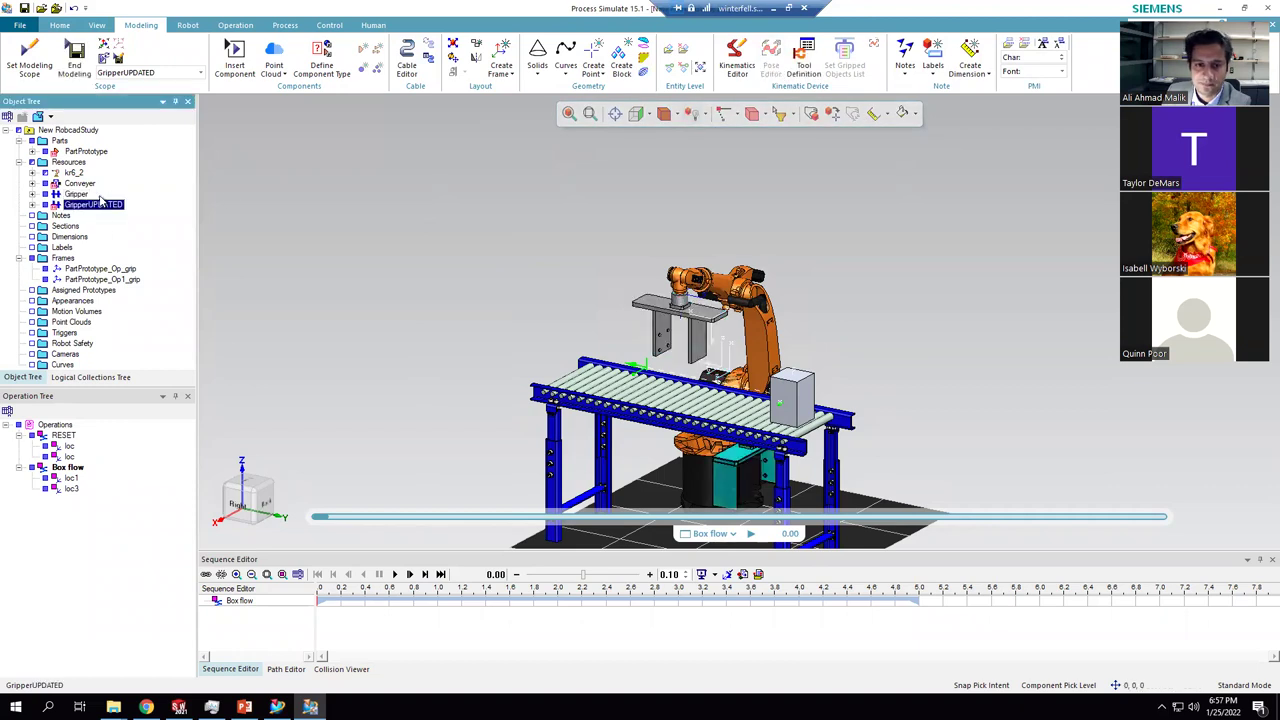
left_click(804, 62)
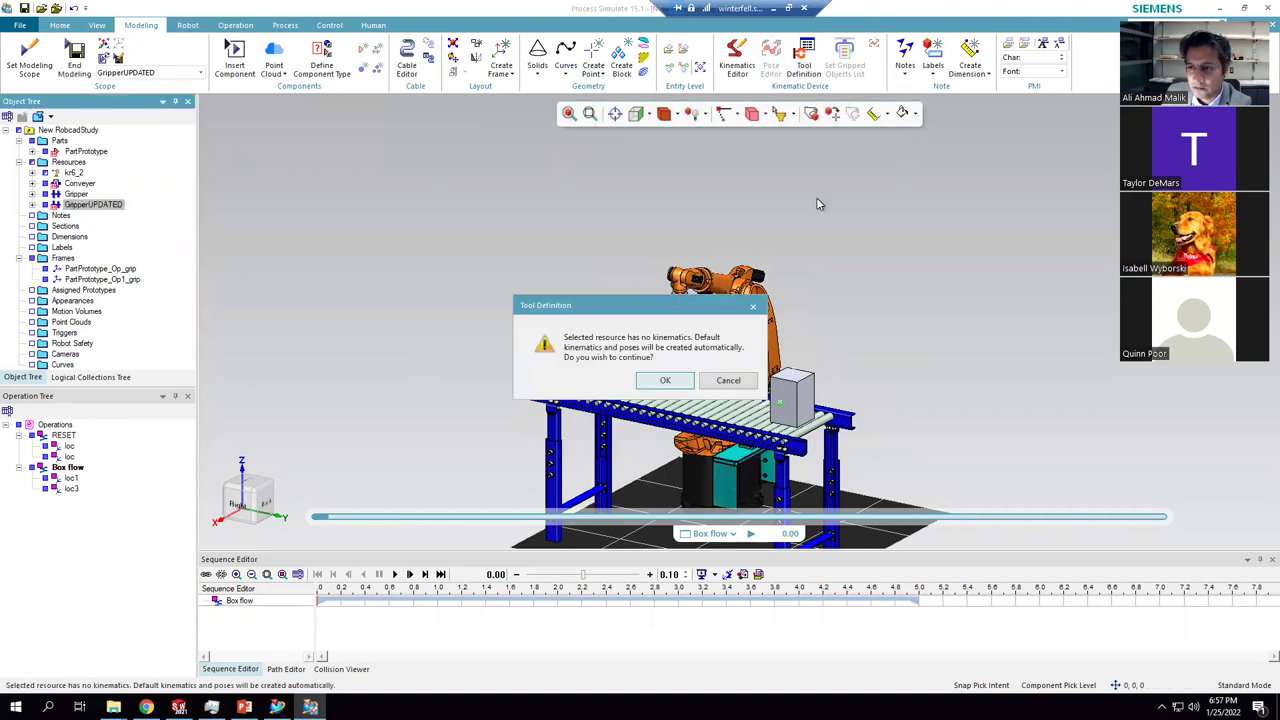
left_click(663, 381)
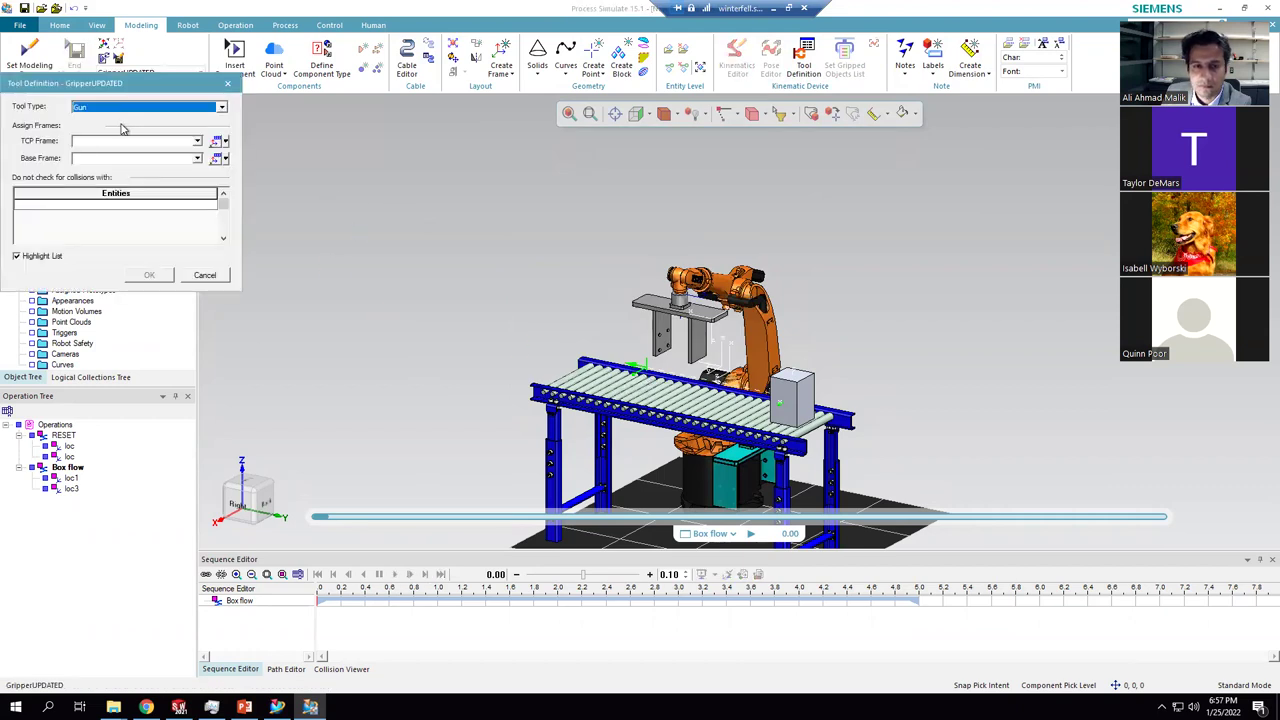
left_click(190, 107)
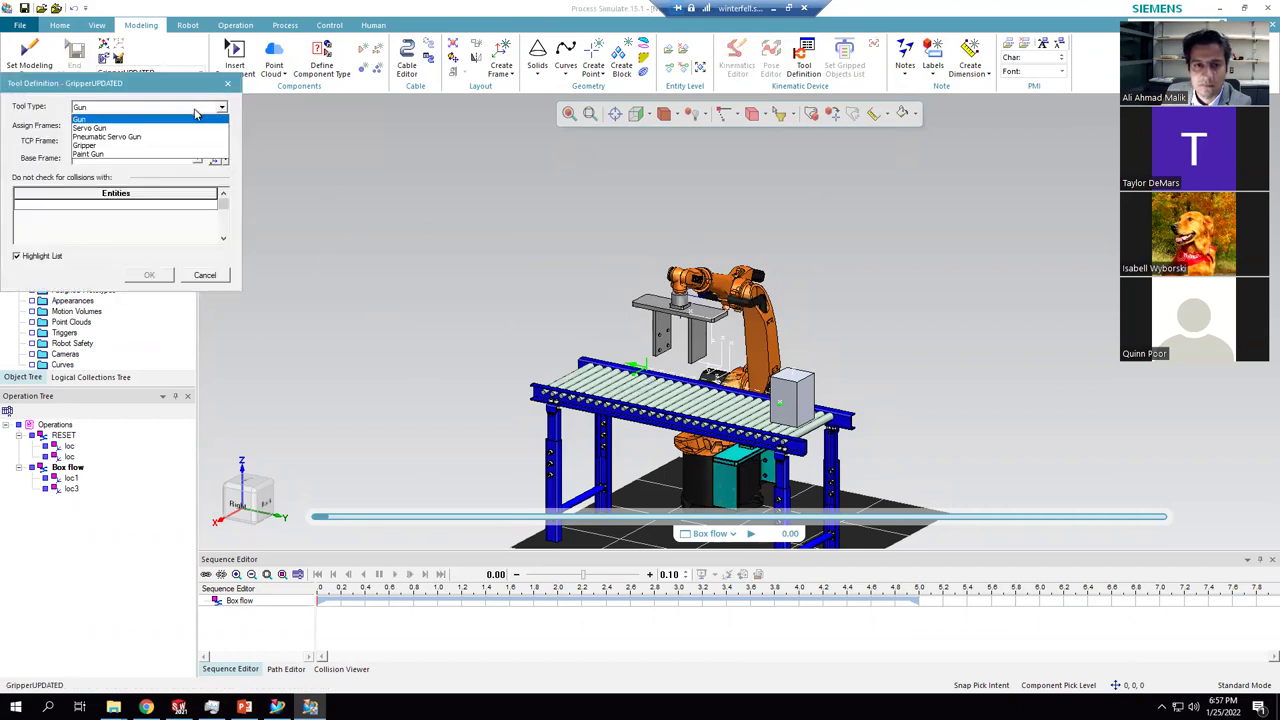
left_click(150, 158)
left_click_drag(157, 90, 511, 105)
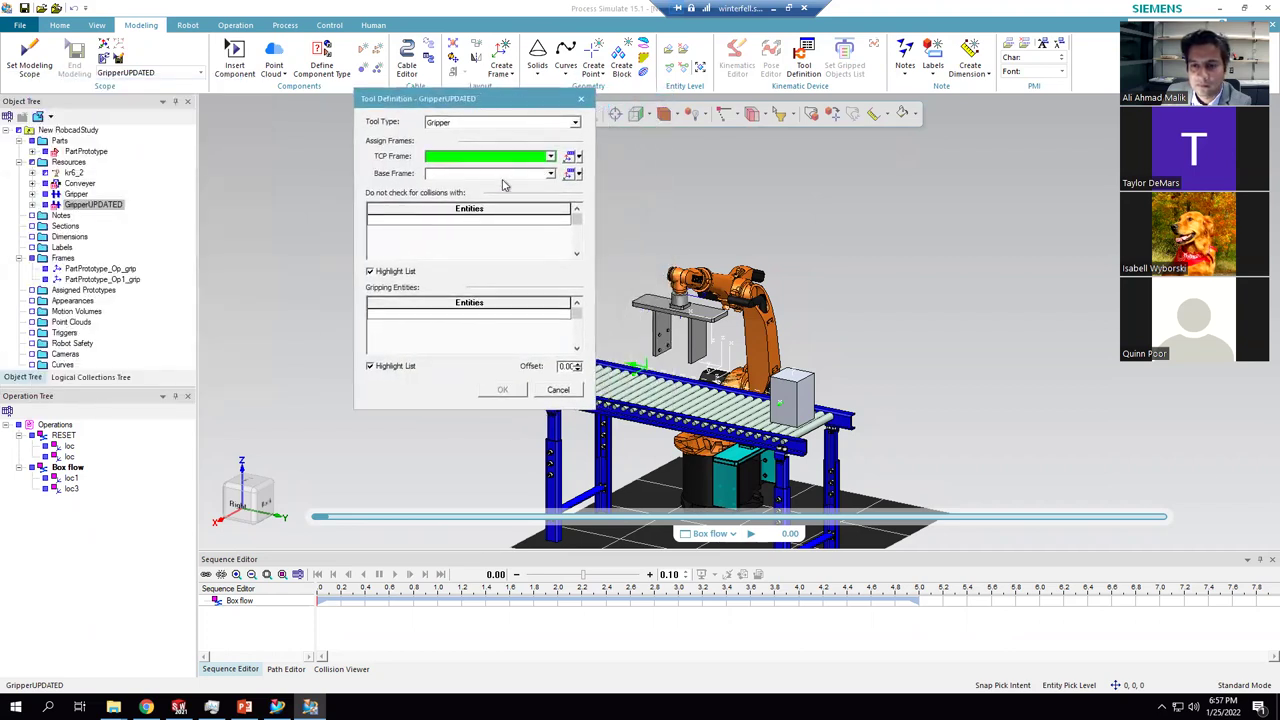
- Start creating the base frame of GripperUPDATED with the frame by 3 points method
left_click(580, 160)
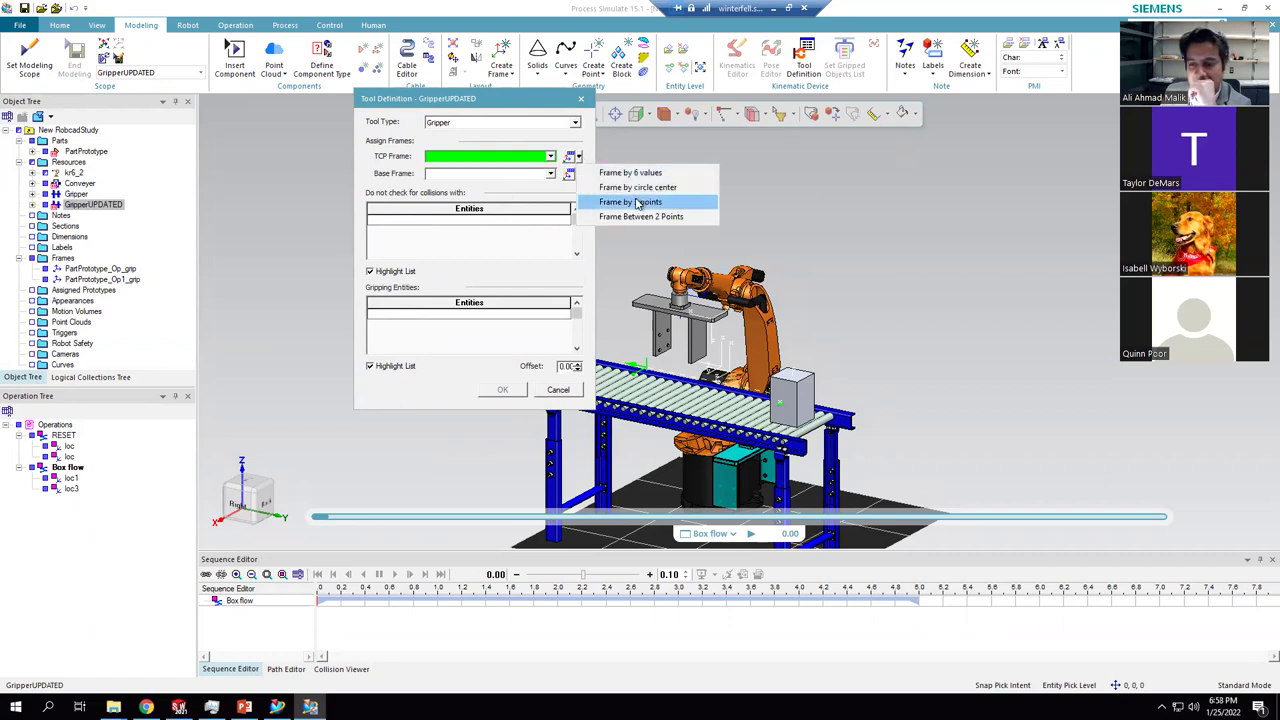
left_click(570, 175)
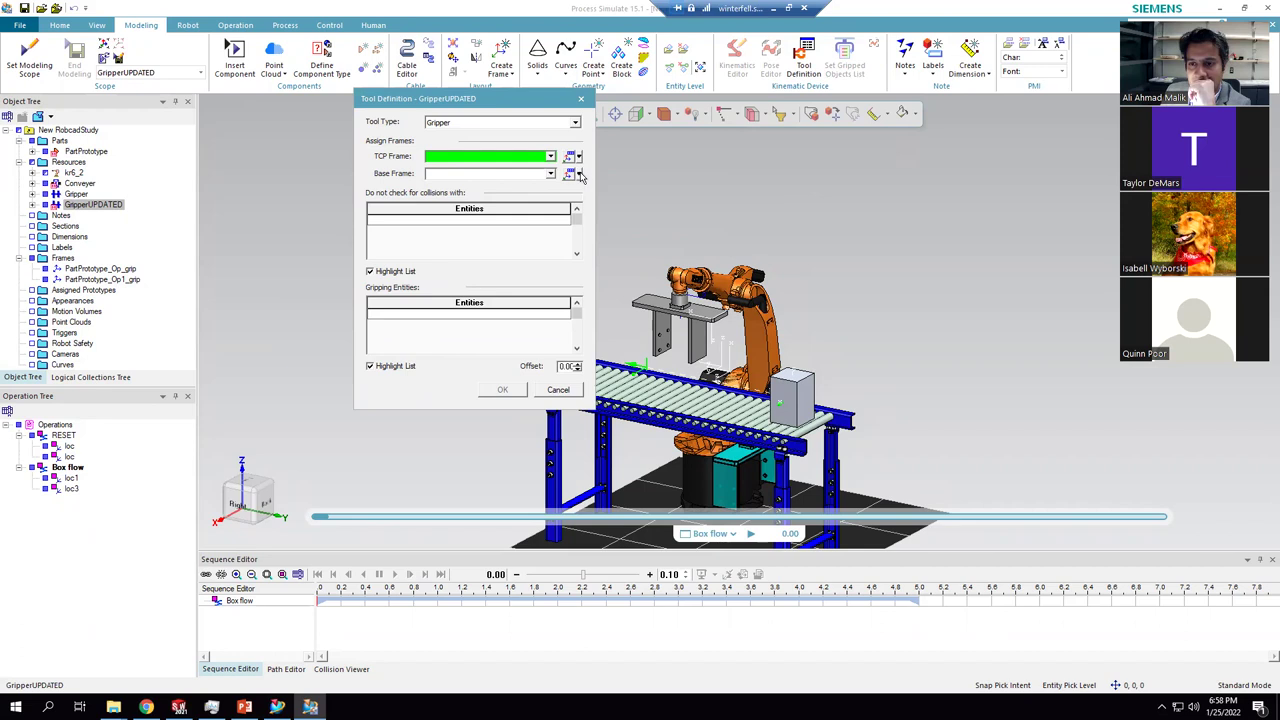
left_click(580, 175)
left_click(630, 224)
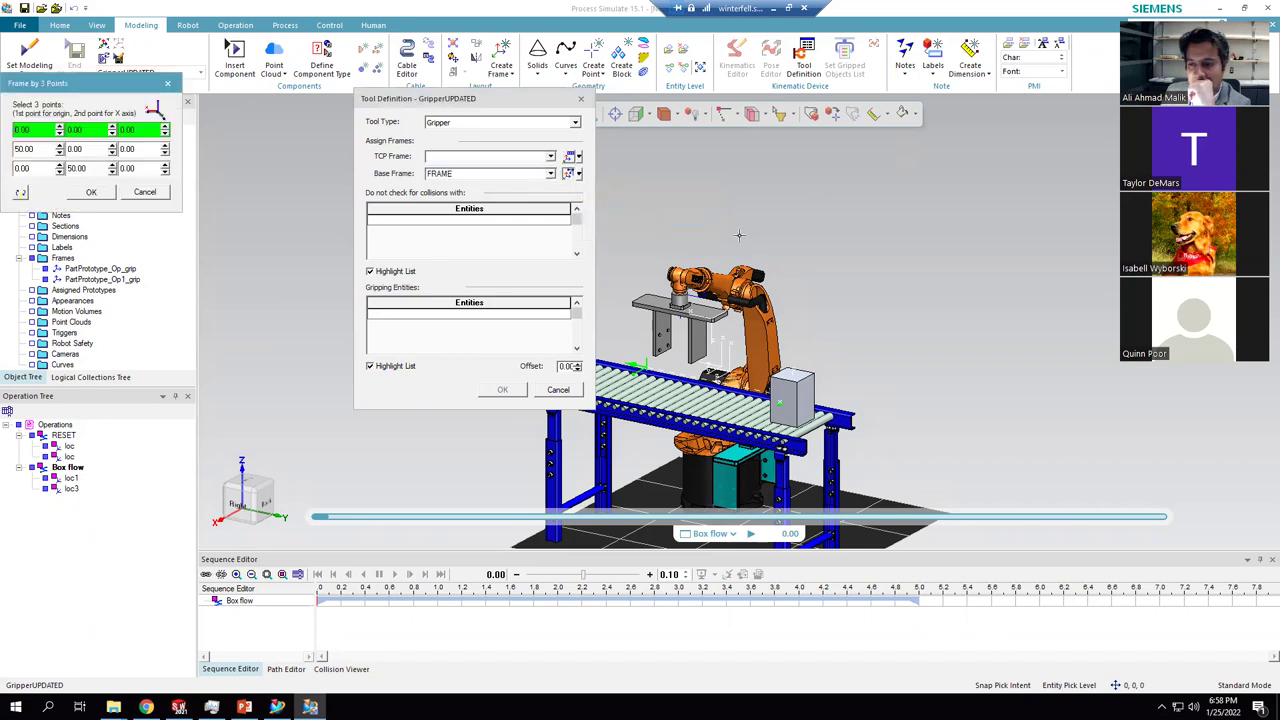
- Examine GripperUPDATED beside the robot base in the right, left, back and front views
scroll(739, 235, "down", 5)
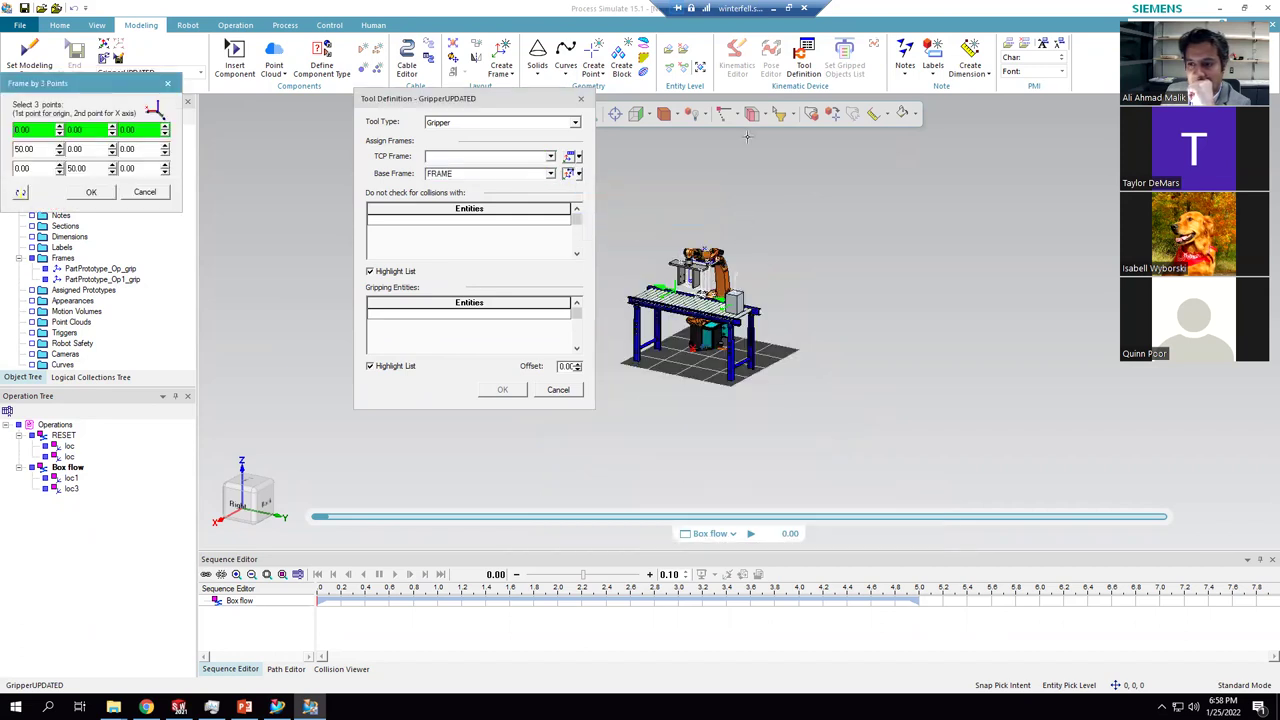
left_click(636, 115)
left_click(649, 115)
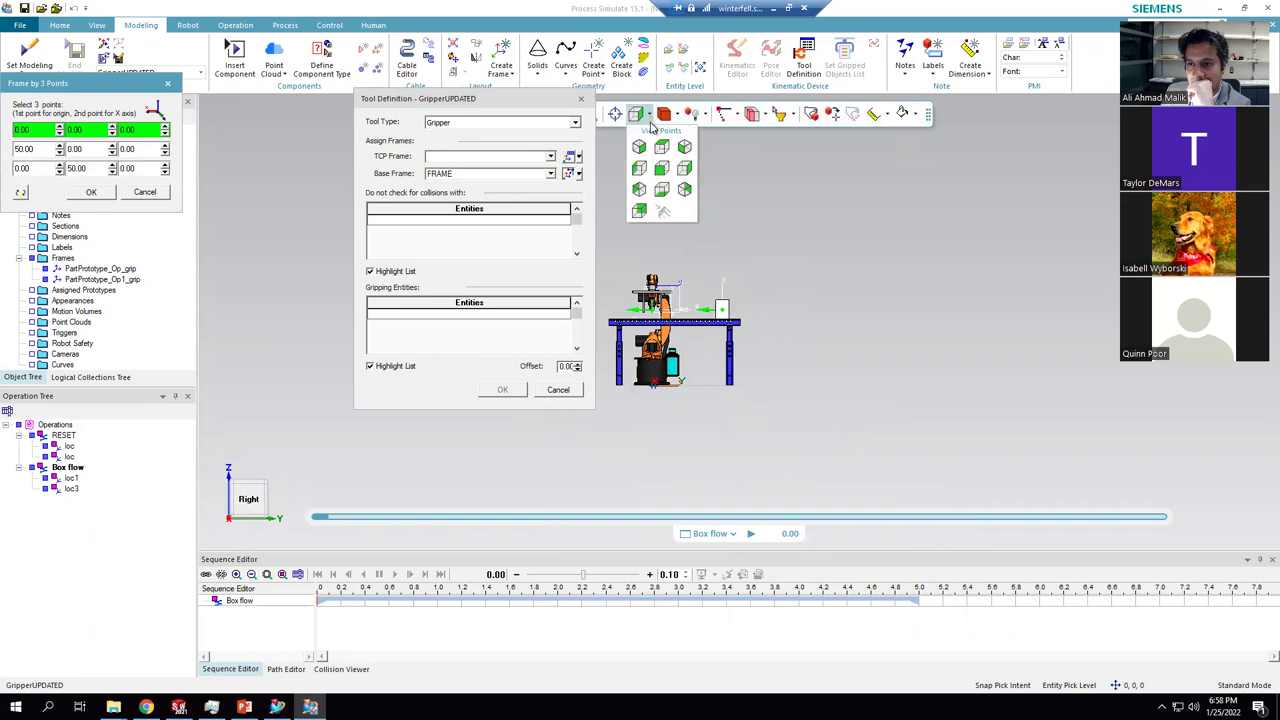
left_click(684, 172)
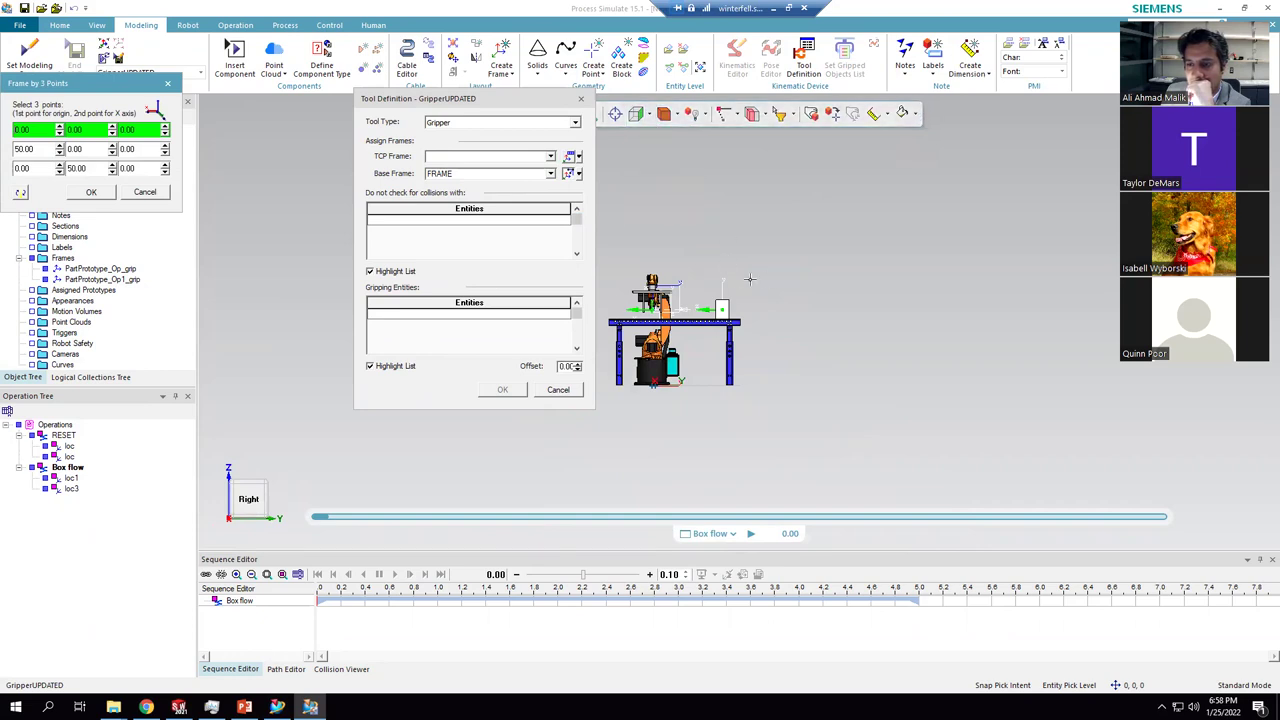
left_click(649, 115)
left_click(643, 170)
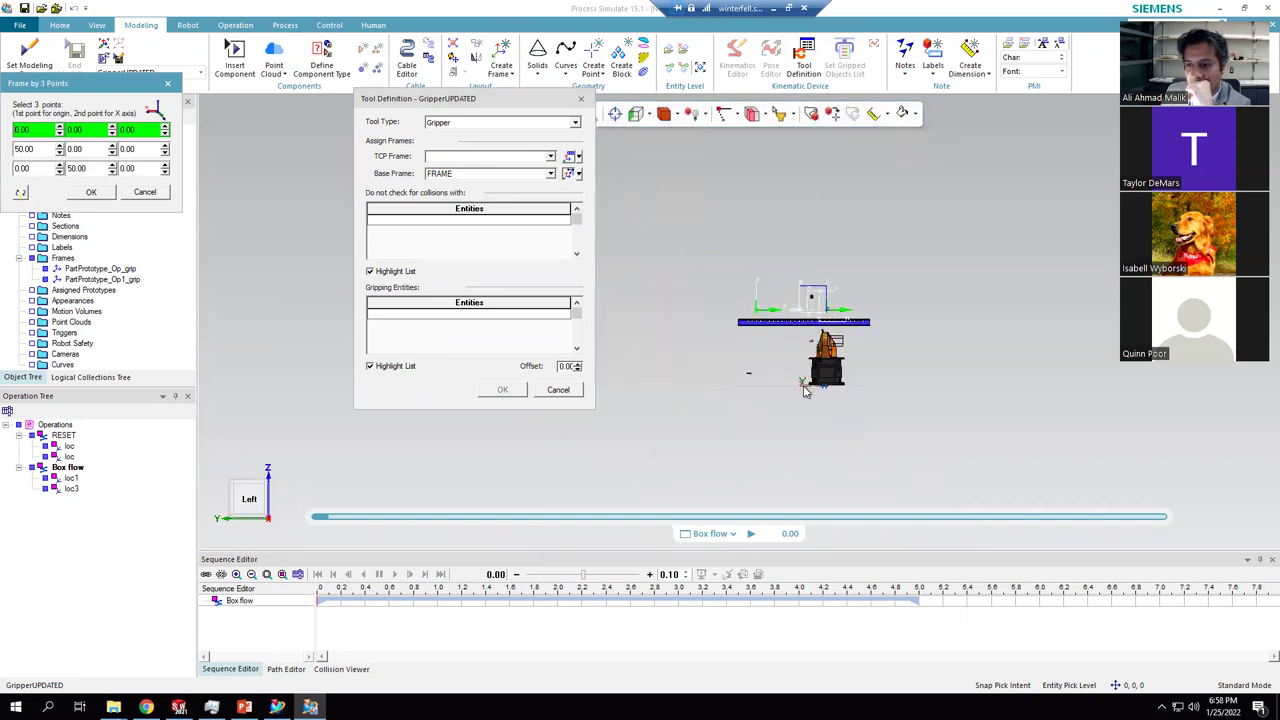
left_click(649, 115)
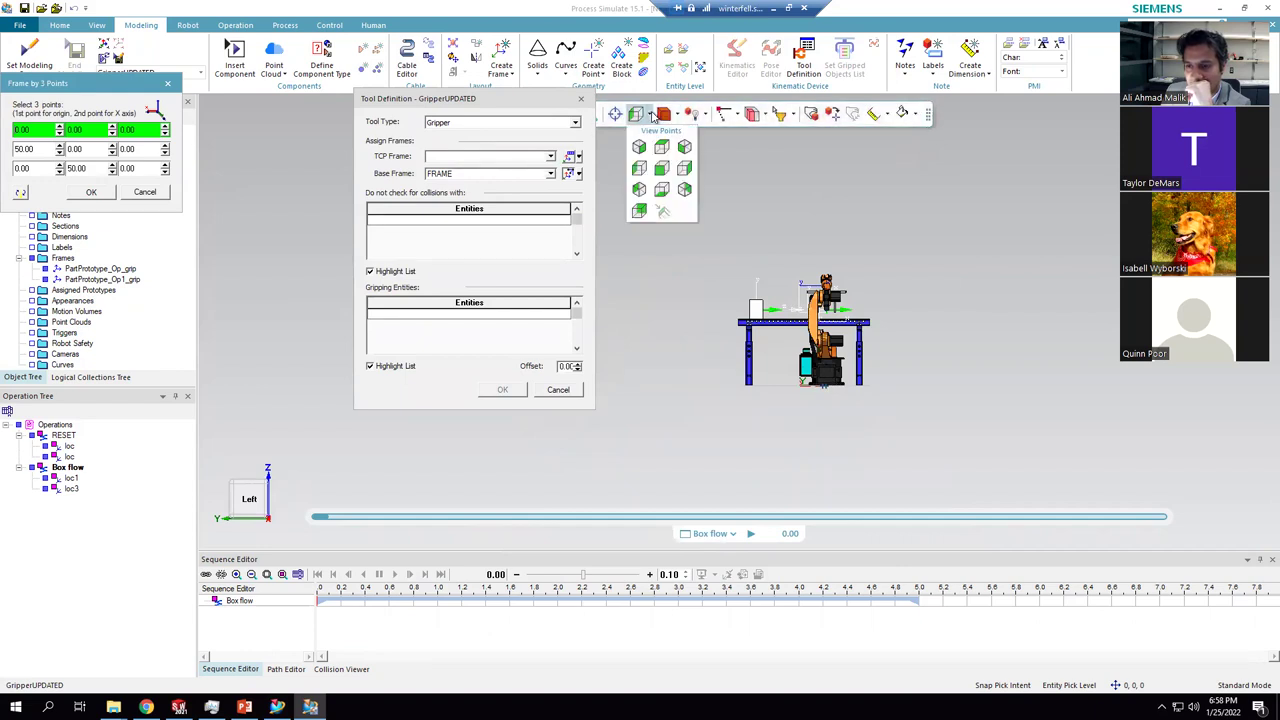
left_click(662, 170)
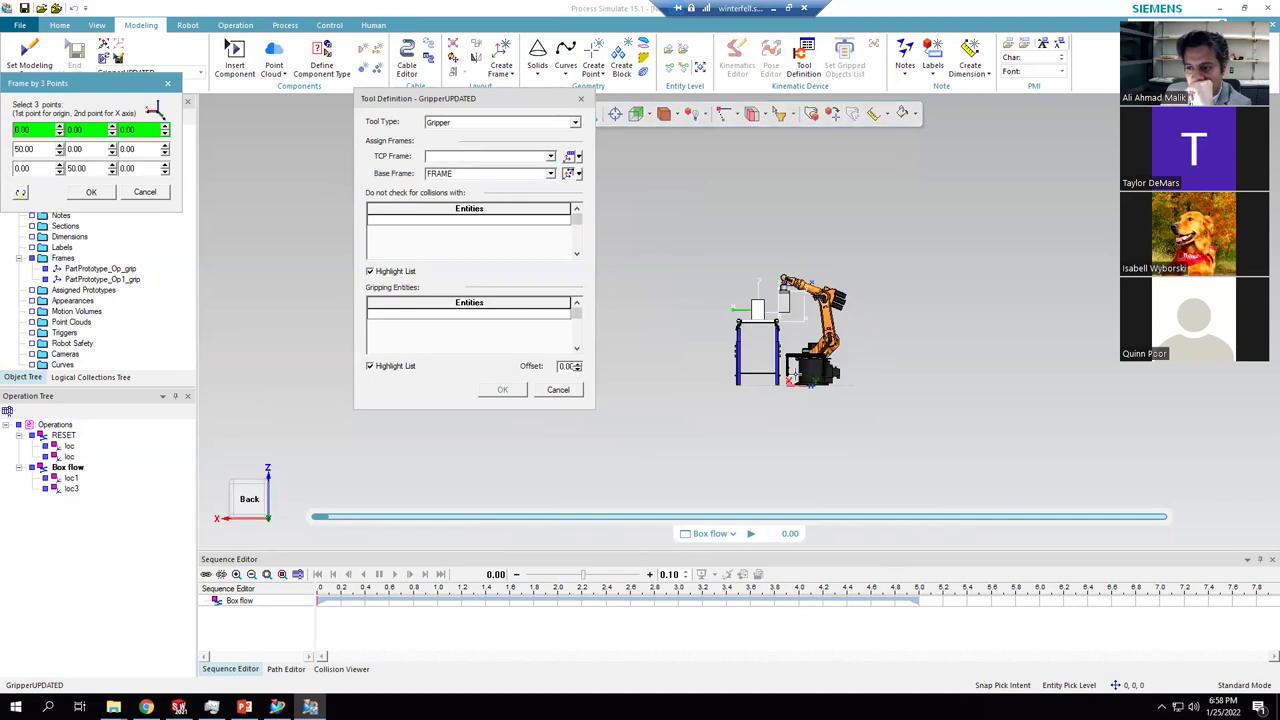
left_click(649, 115)
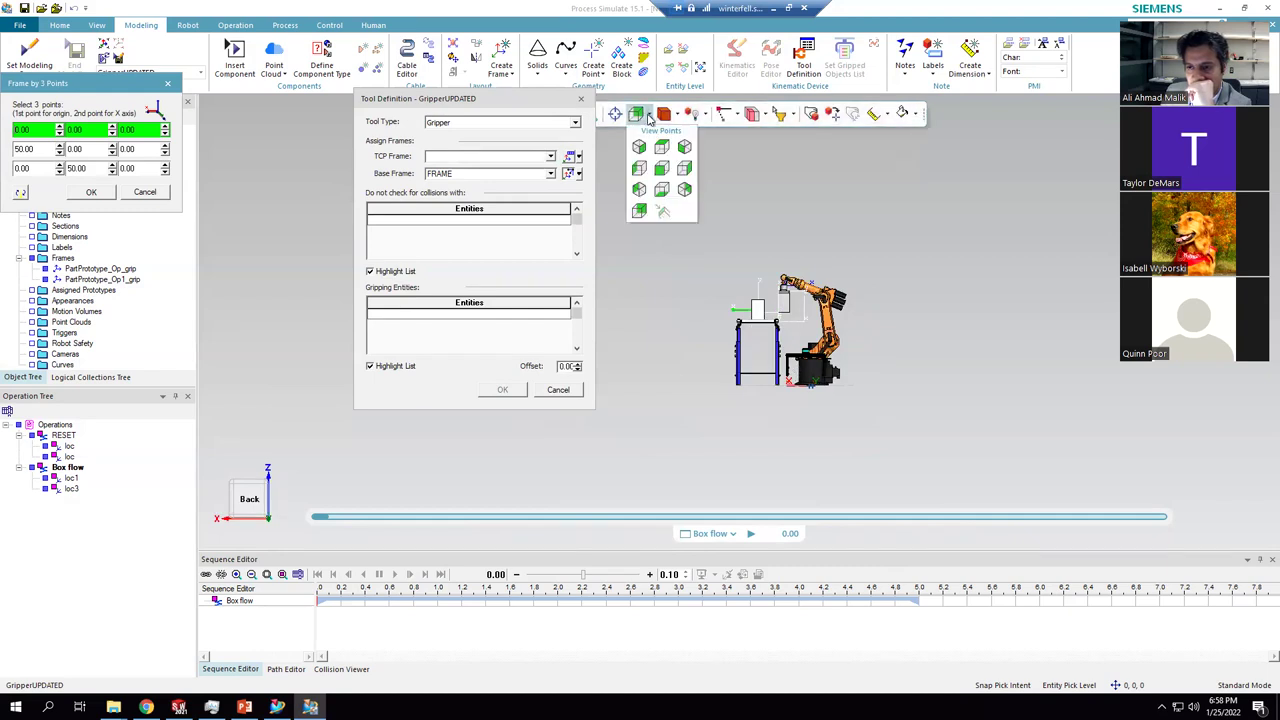
left_click(657, 173)
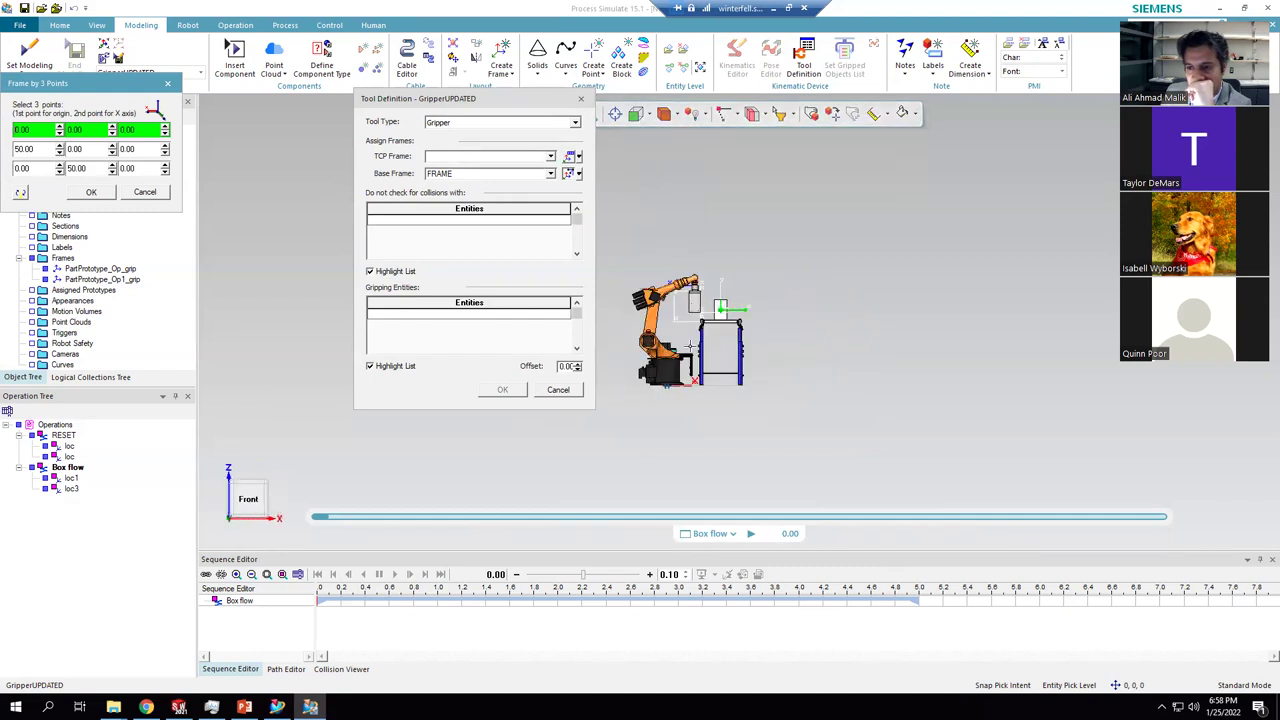
scroll(733, 388, "up", 5)
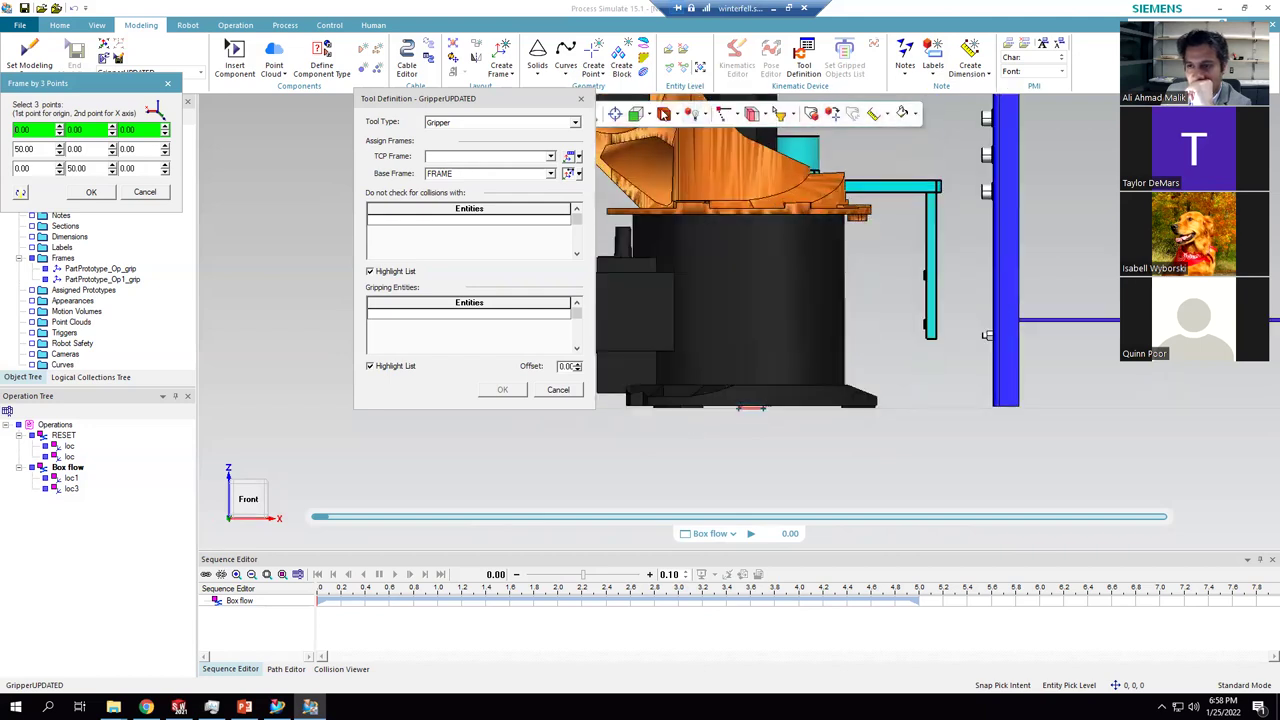
- Hide robot kr6_2 to expose the whole GripperUPDATED geometry for picking the base frame points
left_click_drag(68, 88, 150, 136)
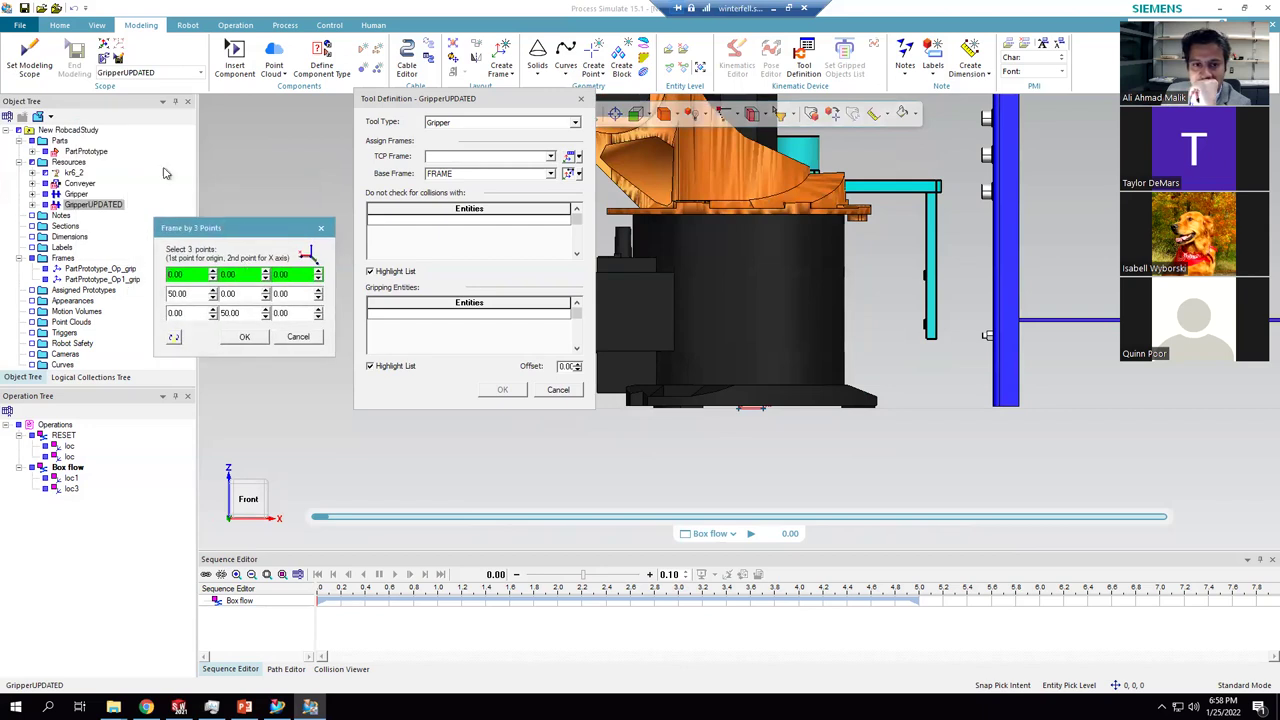
left_click(54, 173)
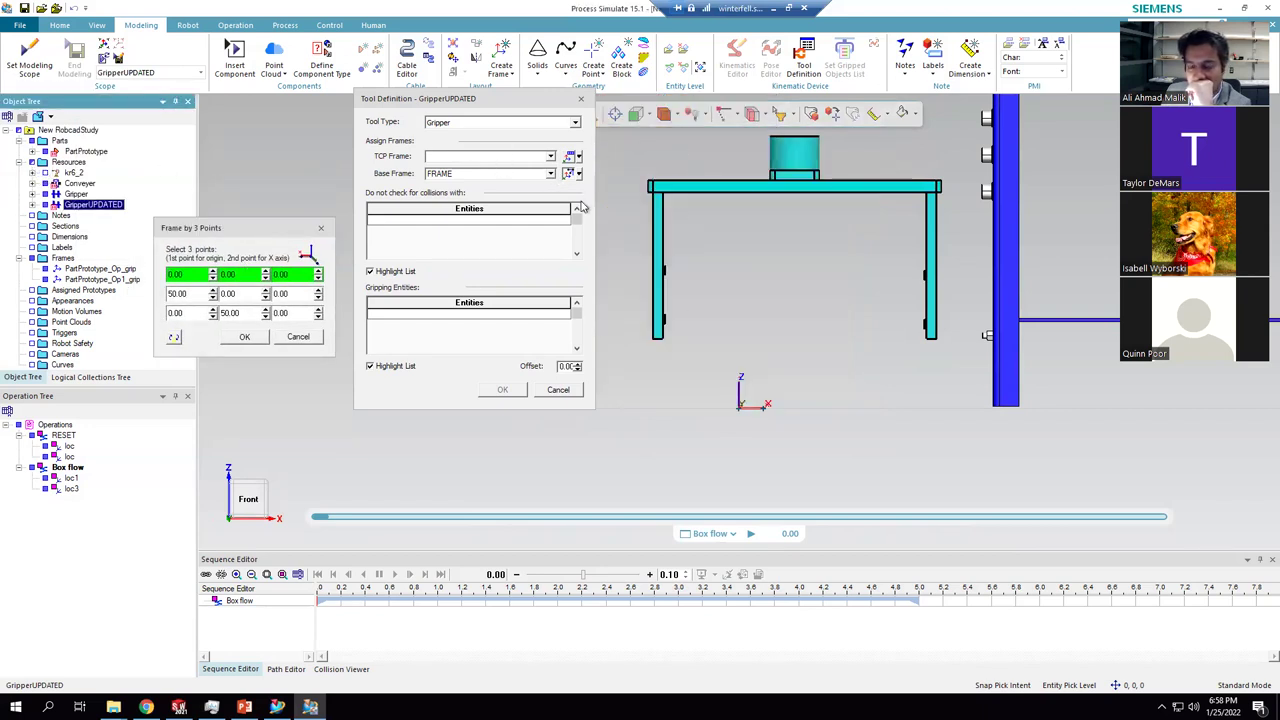
middle_click_drag(708, 210, 632, 178)
middle_click_drag(680, 237, 753, 198)
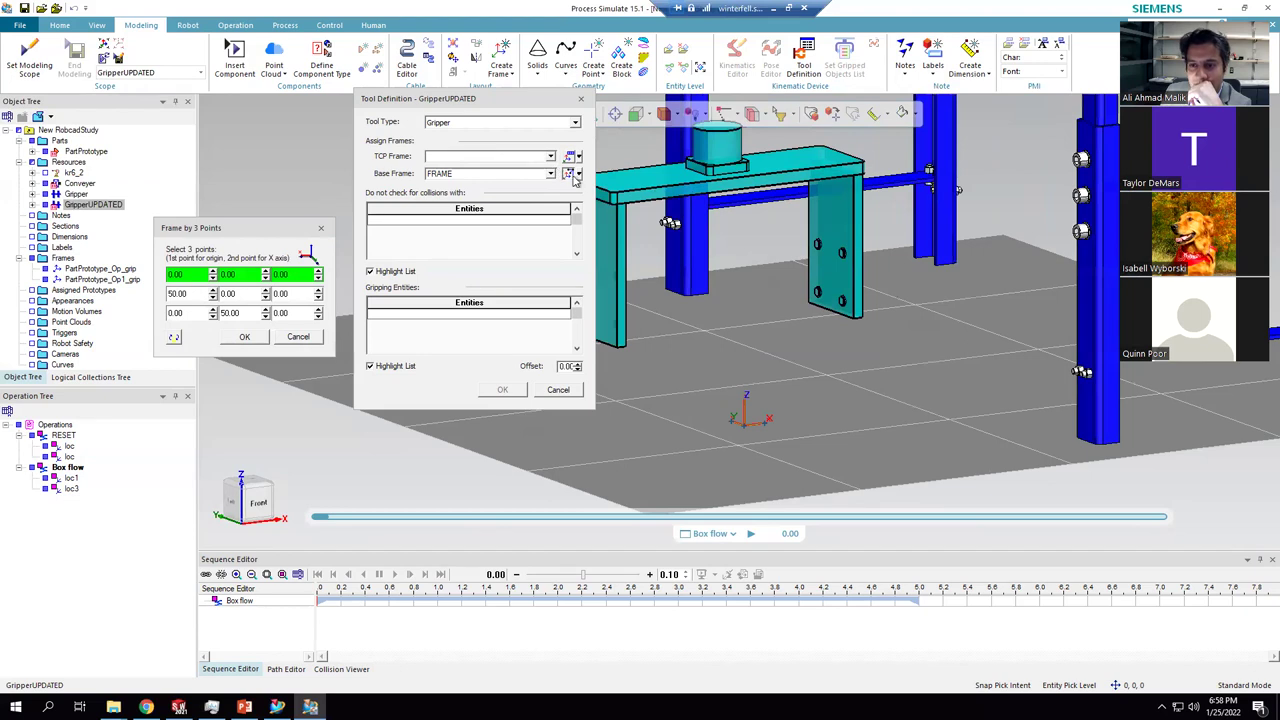
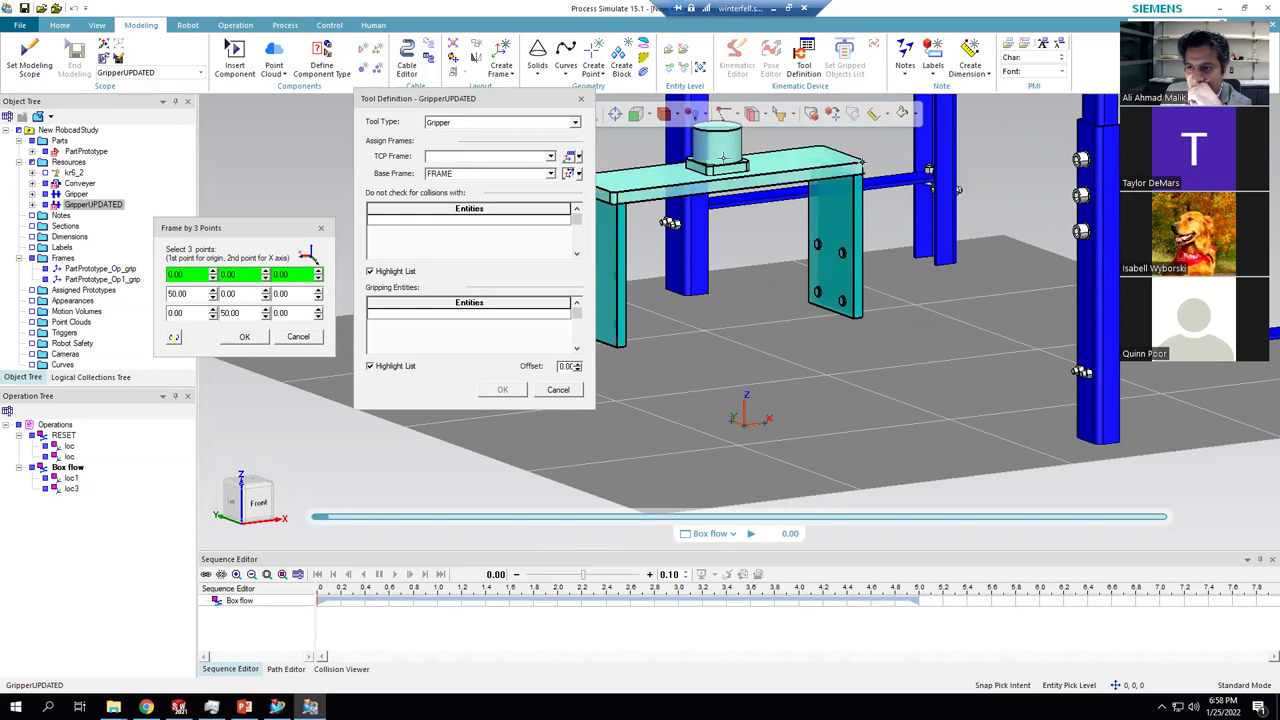
- Define the base frame by picking three corner points on the upper edge of the small mounting plate under the cylinder, and confirm it
scroll(858, 162, "up", 5)
scroll(848, 241, "up", 2)
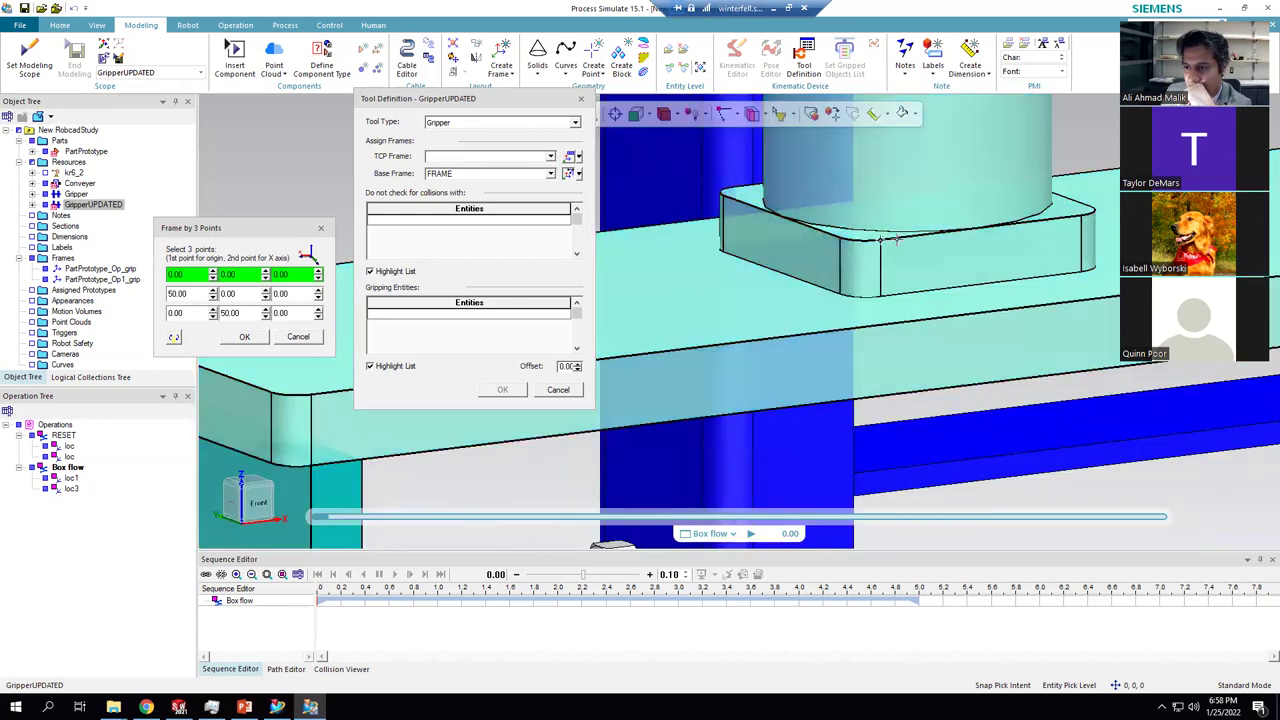
left_click(882, 240)
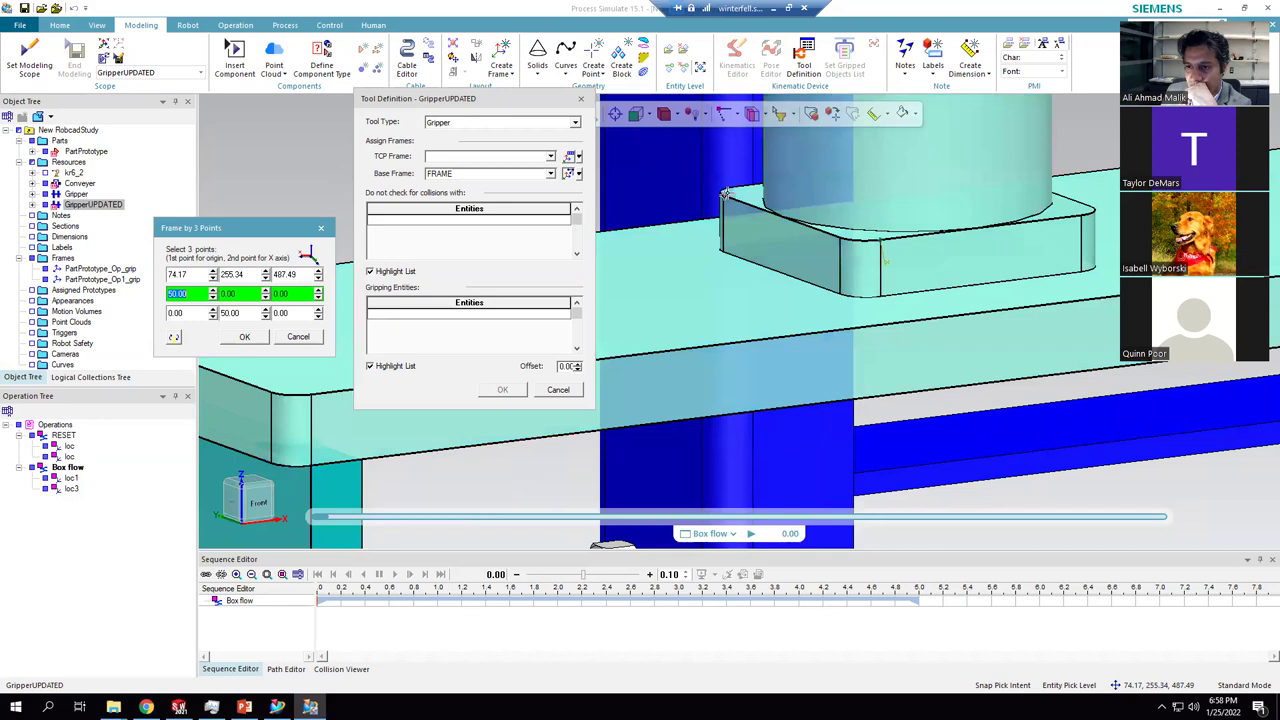
left_click(724, 195)
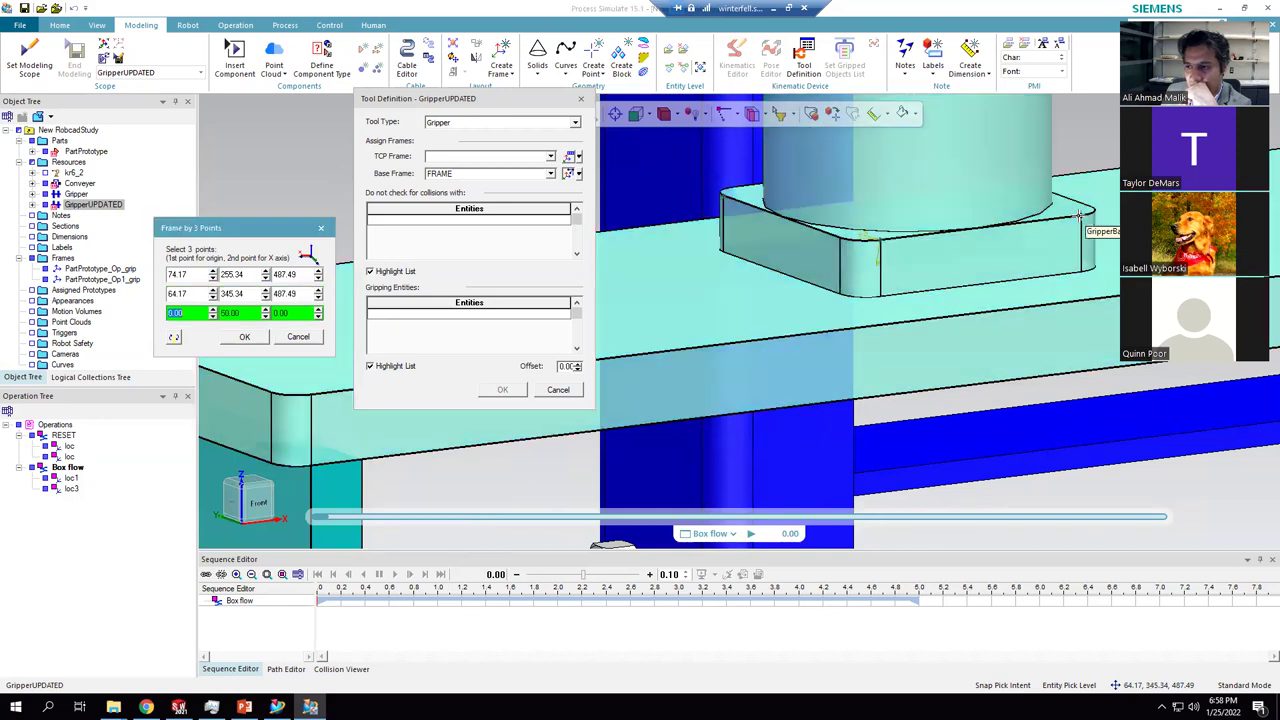
left_click(1079, 214)
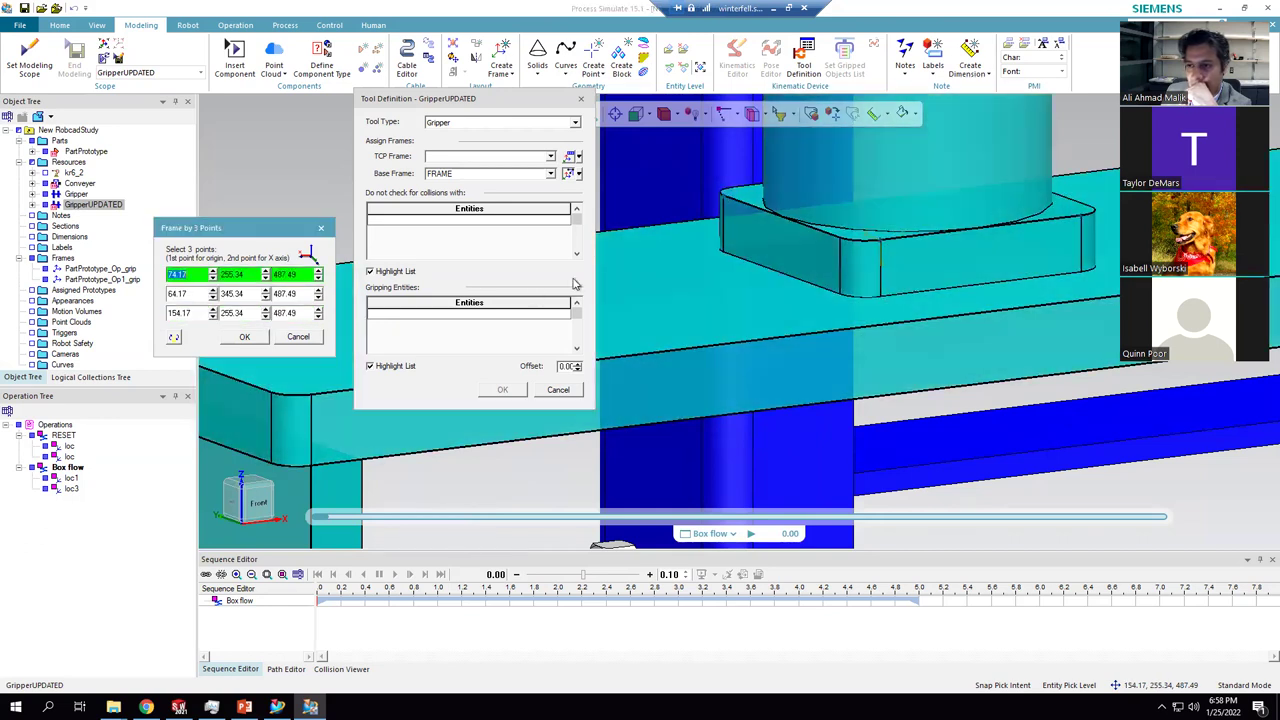
left_click(244, 337)
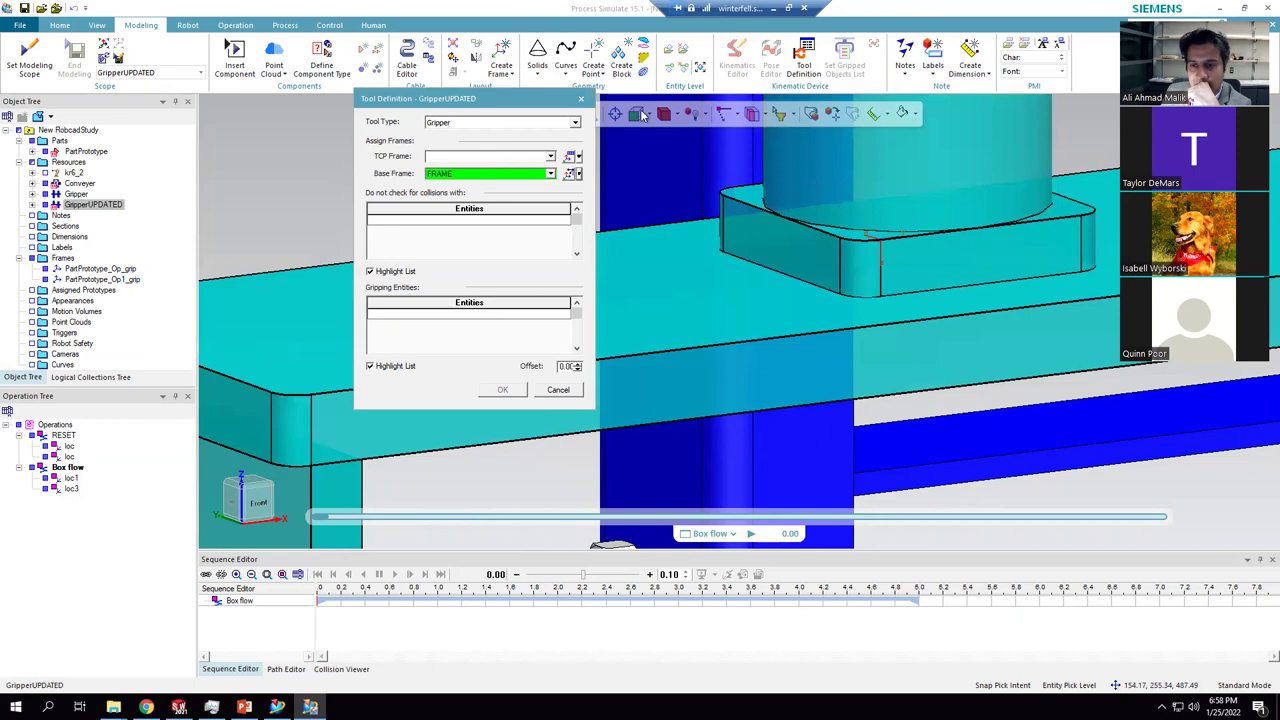
- Create the TCP frame by 3 points: lower corner of the finger with Pad1 pads, its upper corner, and the opposite finger's upper corner
left_click(579, 157)
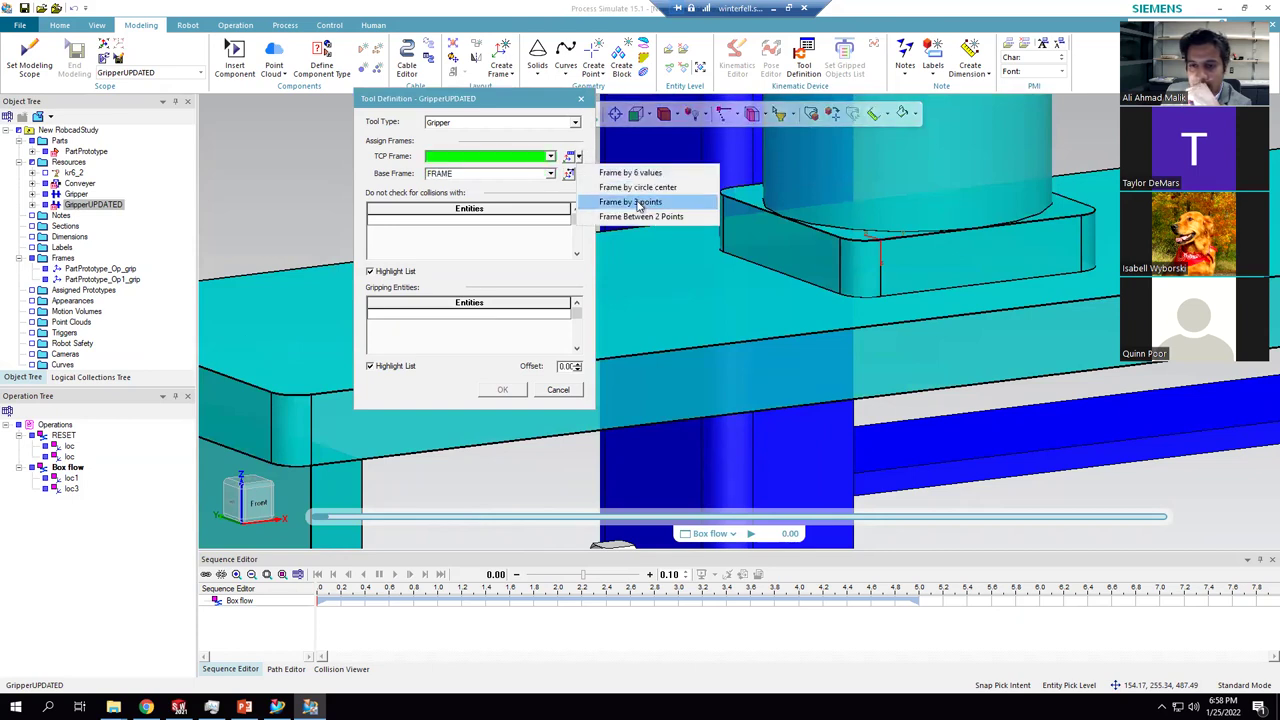
left_click(630, 202)
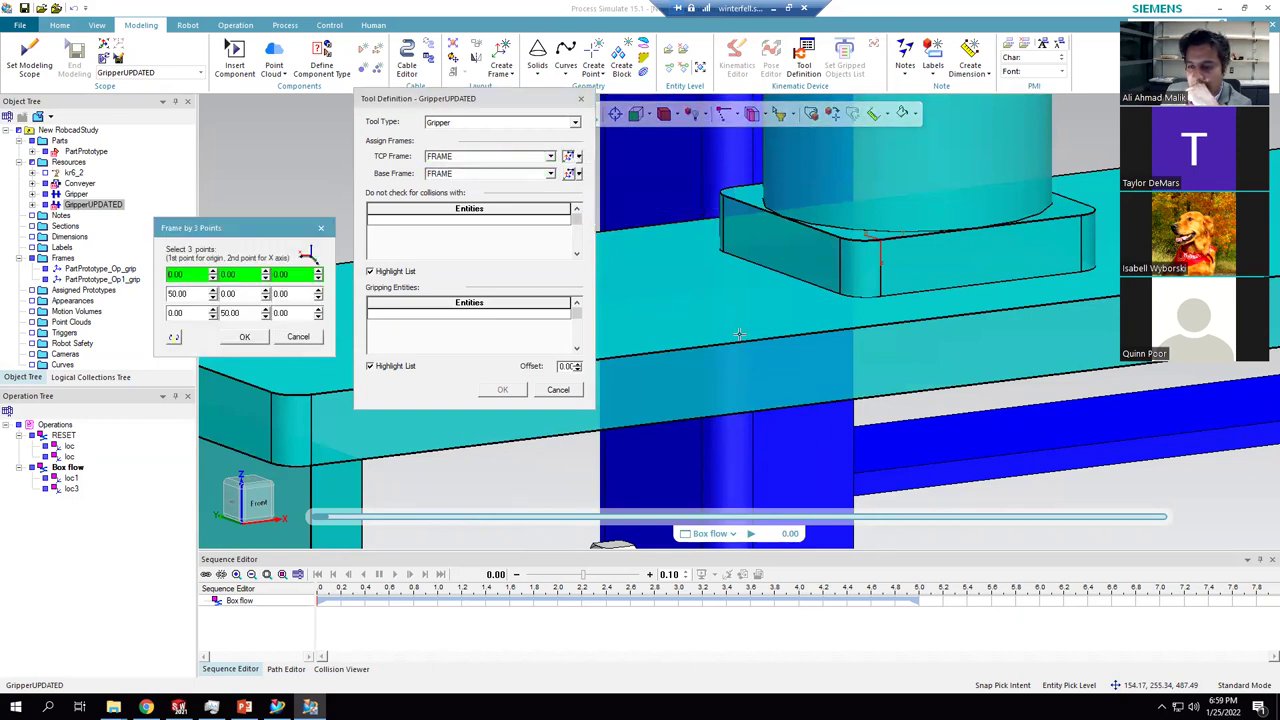
scroll(725, 385, "down", 5)
scroll(695, 458, "up", 4)
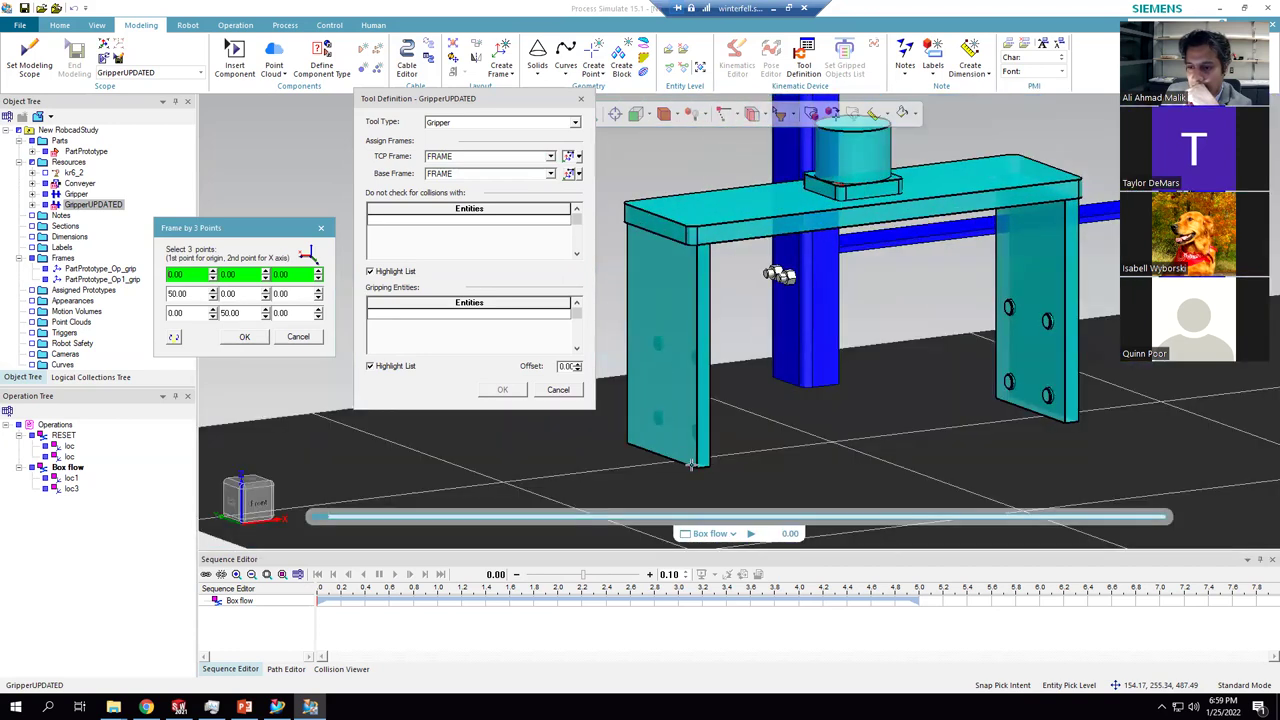
left_click(701, 466)
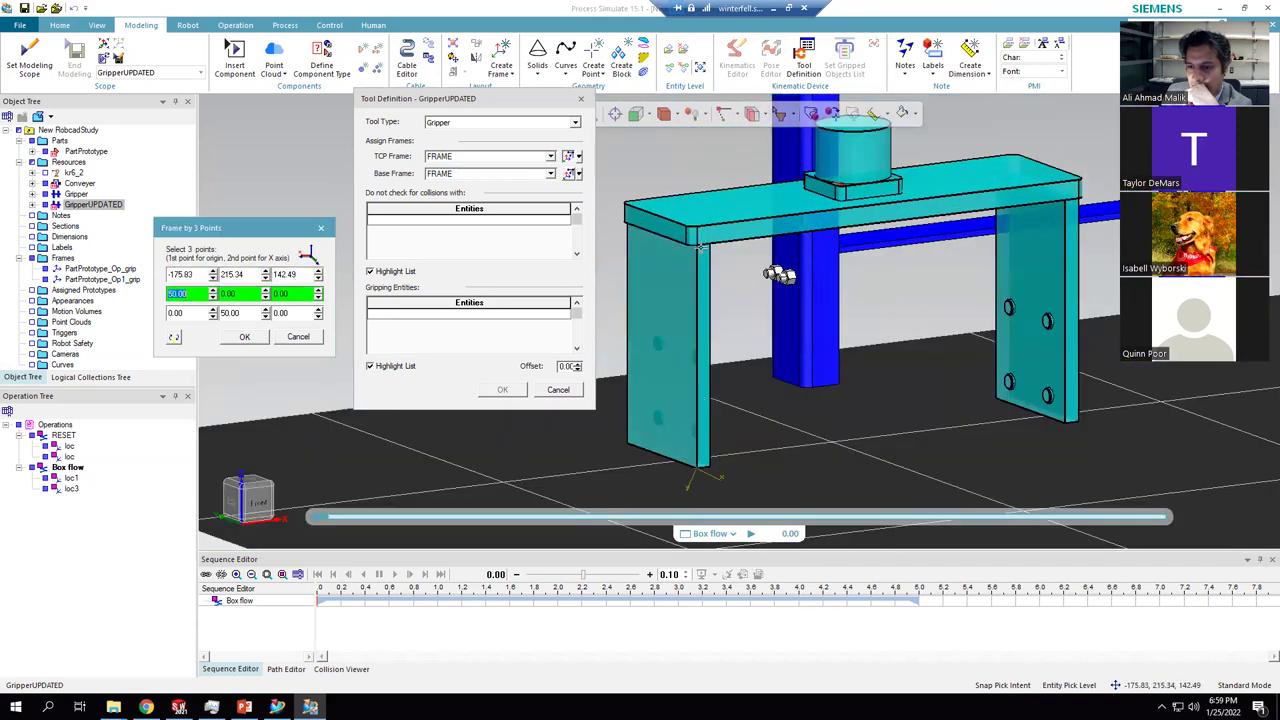
left_click(697, 246)
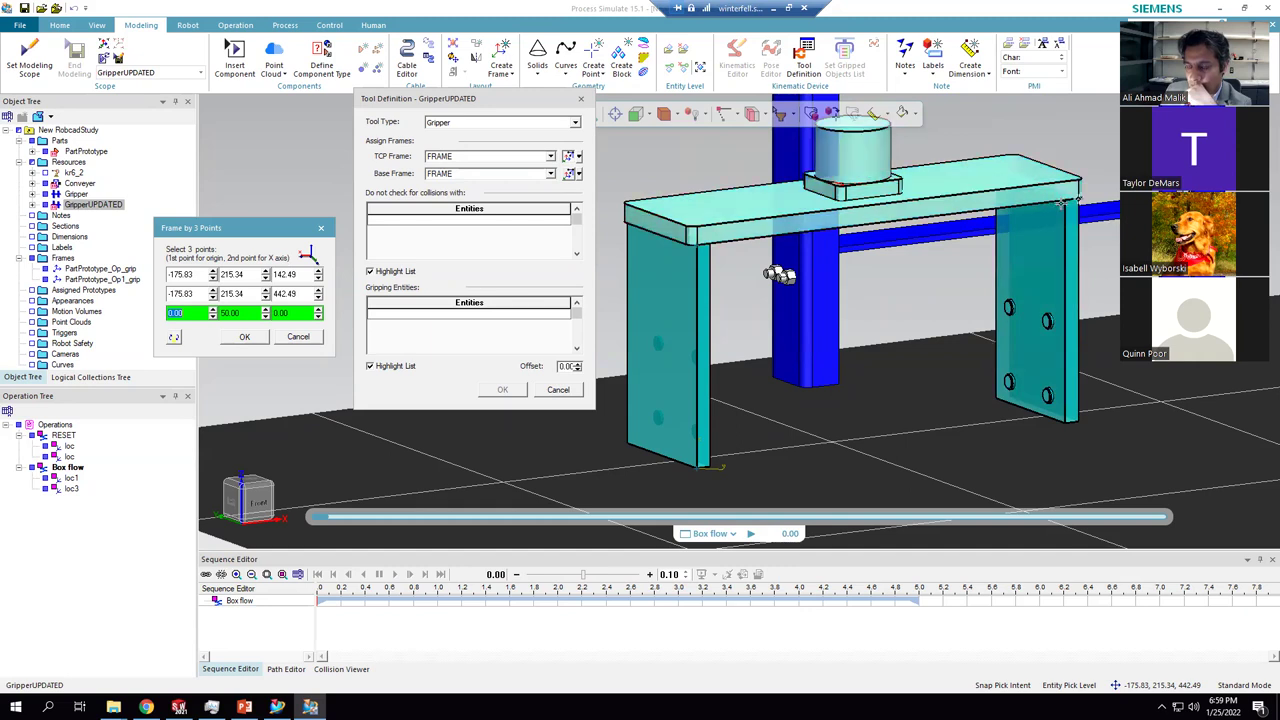
left_click(1060, 203)
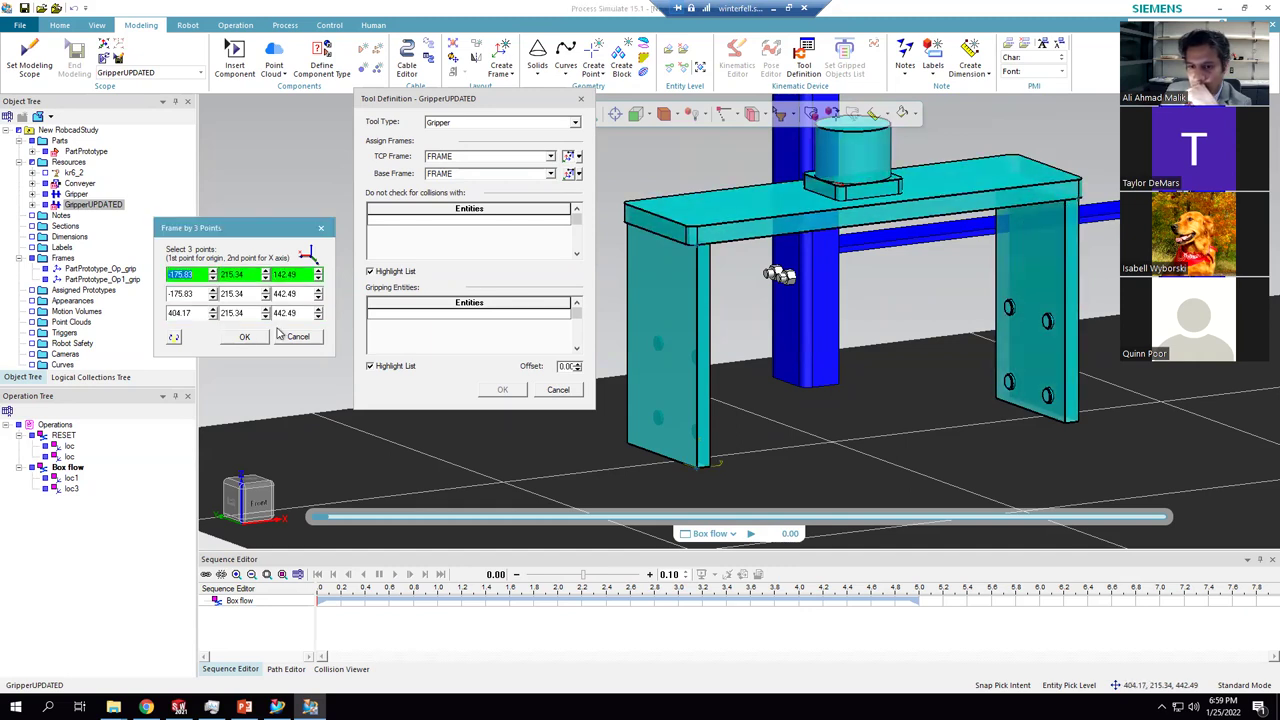
left_click(246, 337)
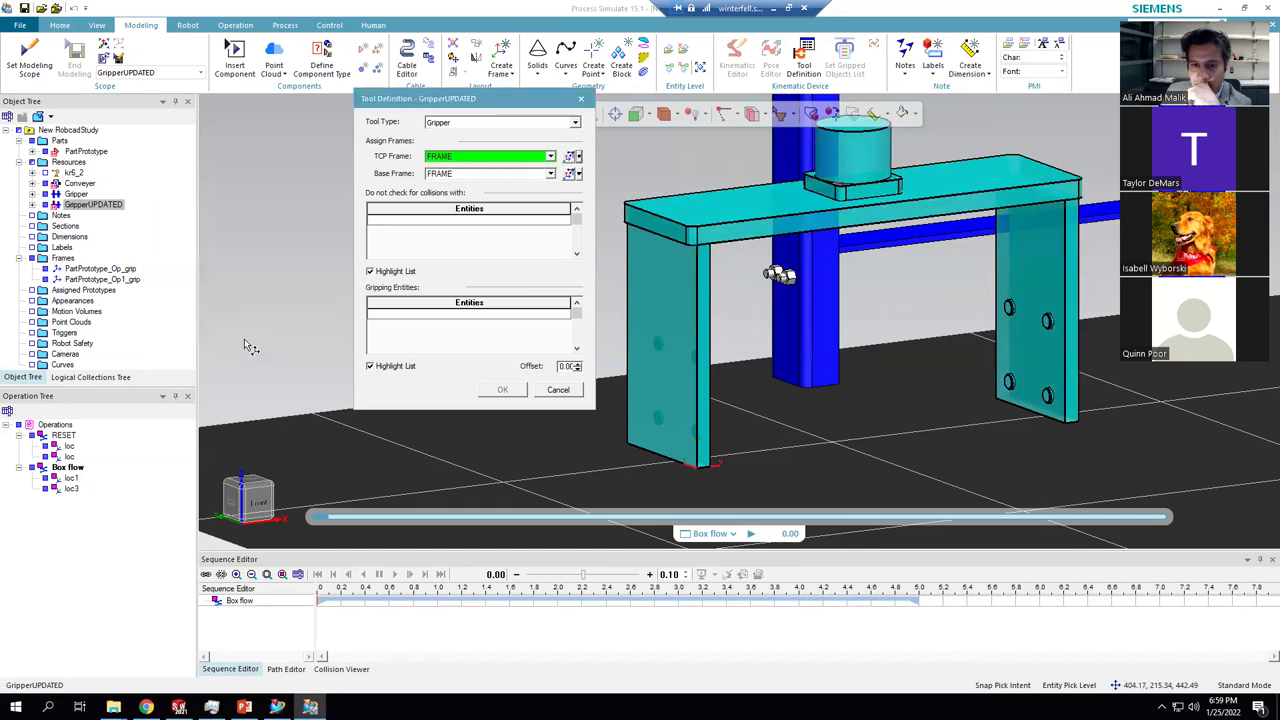
- Add three Pad2 pads, the two upper ones and one lower one on the same finger, as gripping entities
left_click(500, 222)
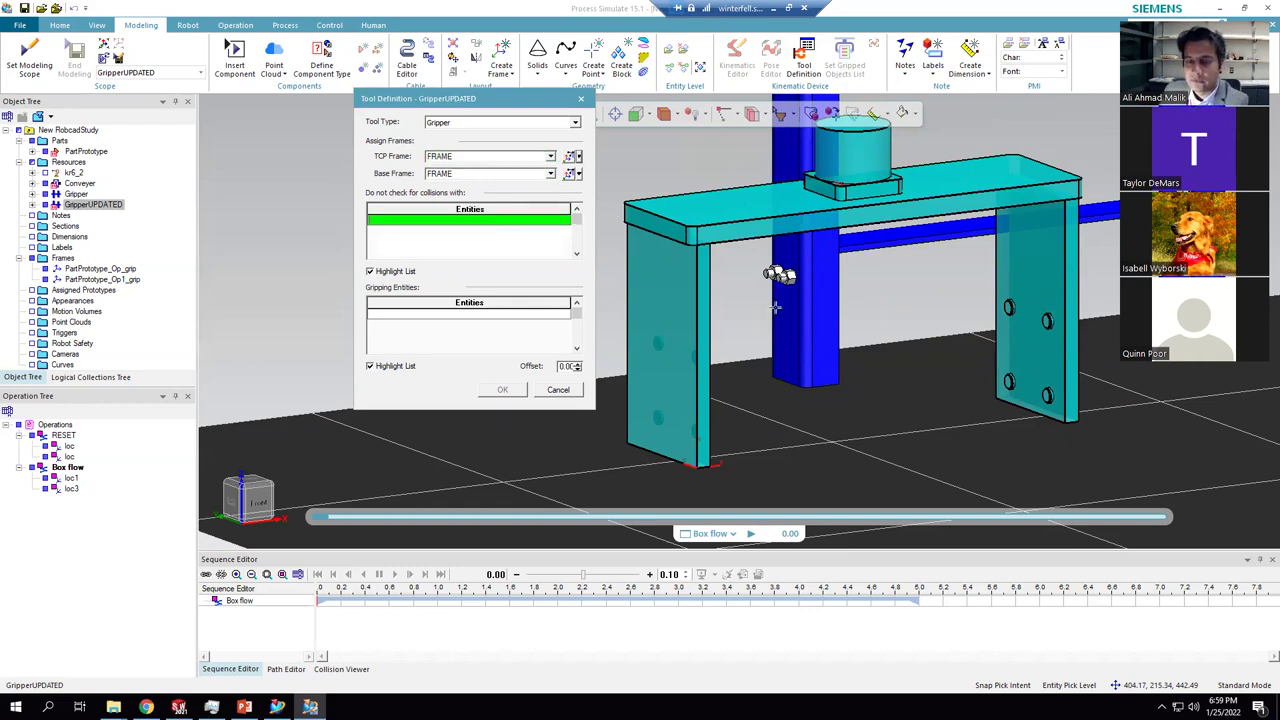
left_click(477, 333)
scroll(750, 318, "down", 3)
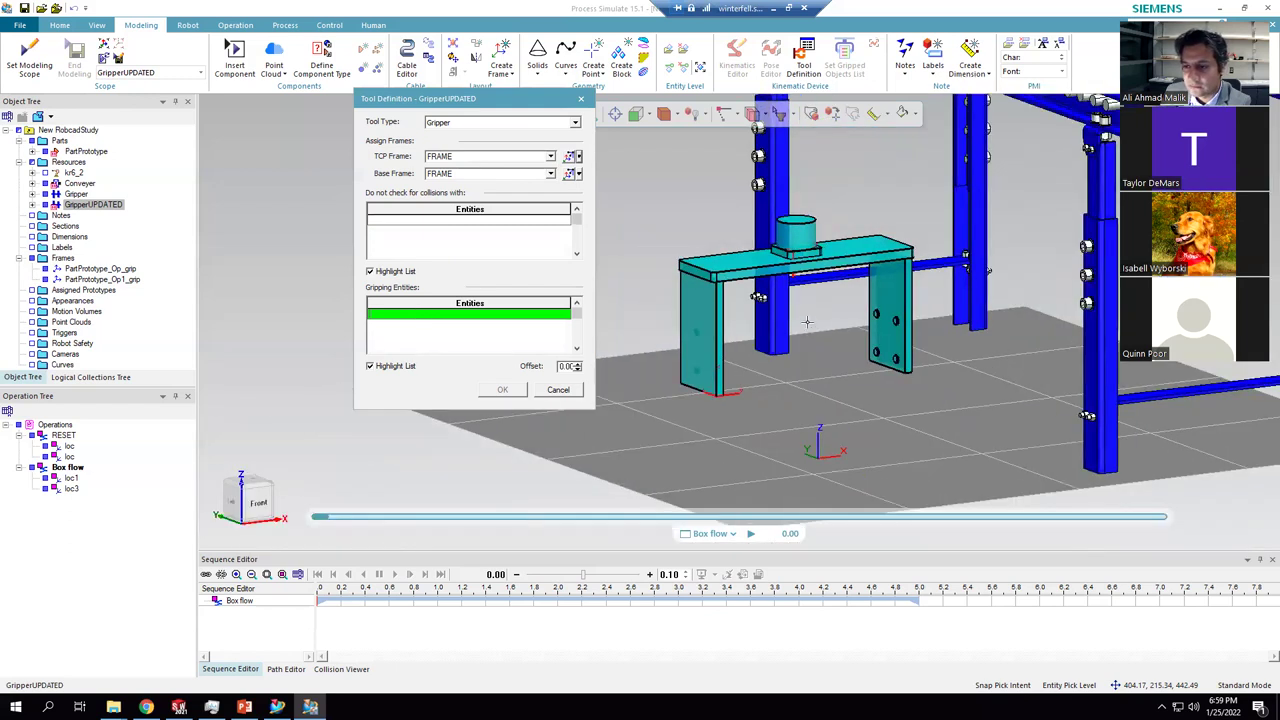
scroll(880, 320, "up", 3)
scroll(933, 322, "up", 3)
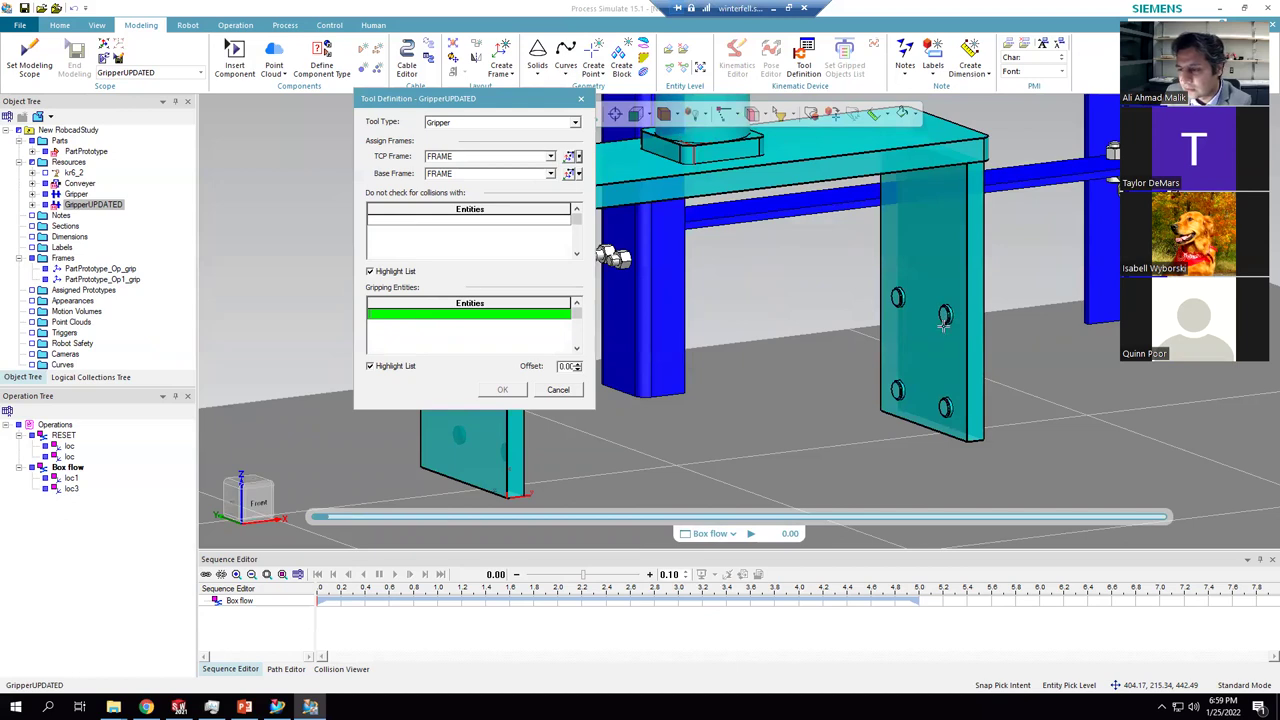
scroll(950, 330, "down", 3)
scroll(838, 296, "up", 3)
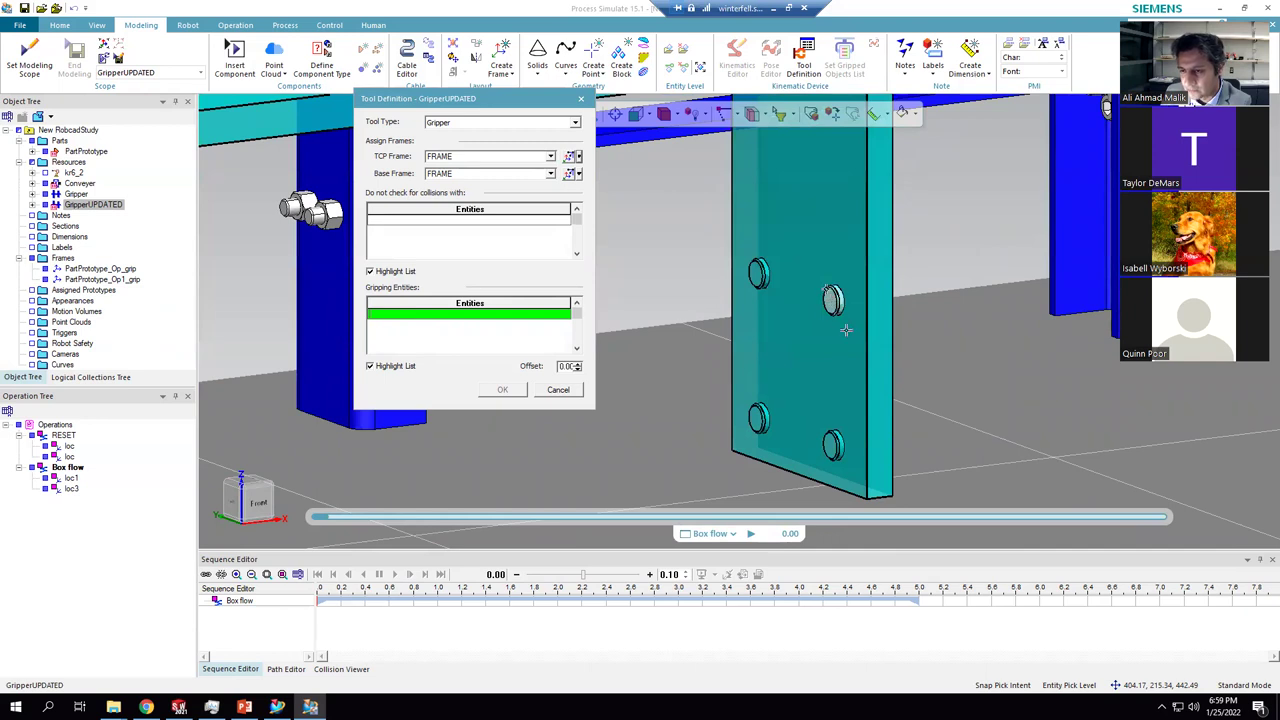
scroll(845, 315, "down", 3)
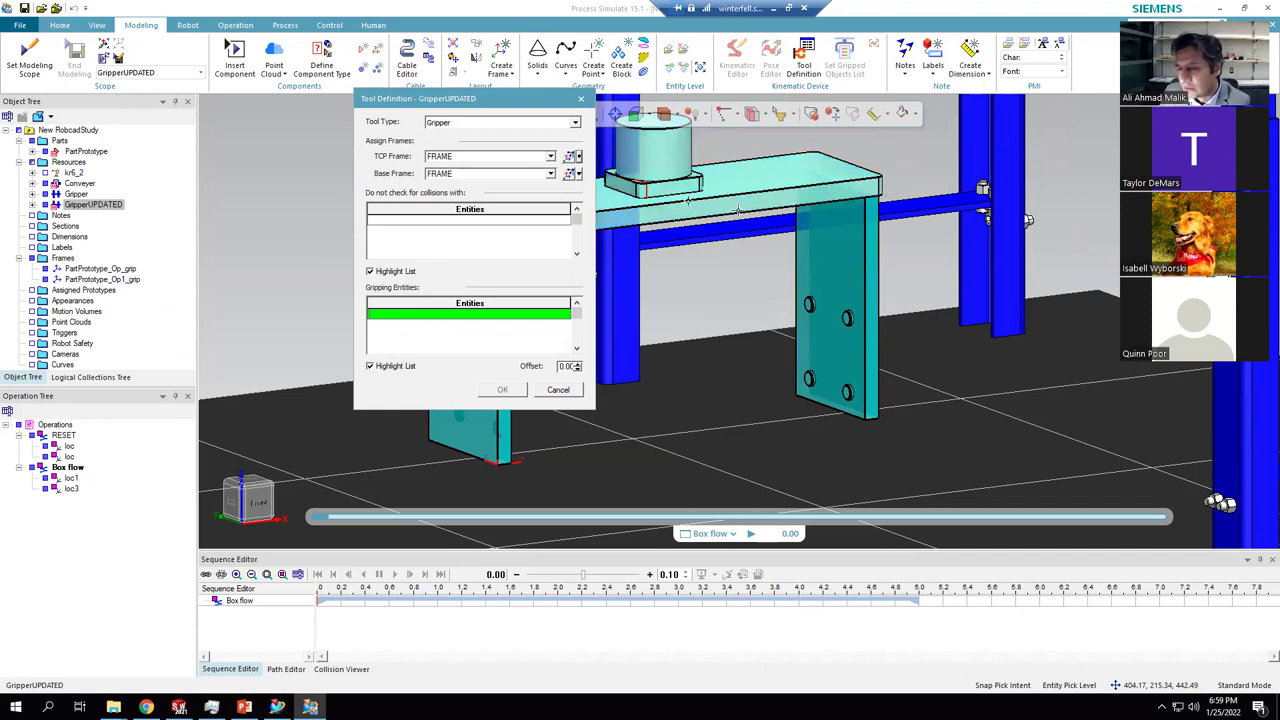
scroll(868, 349, "up", 4)
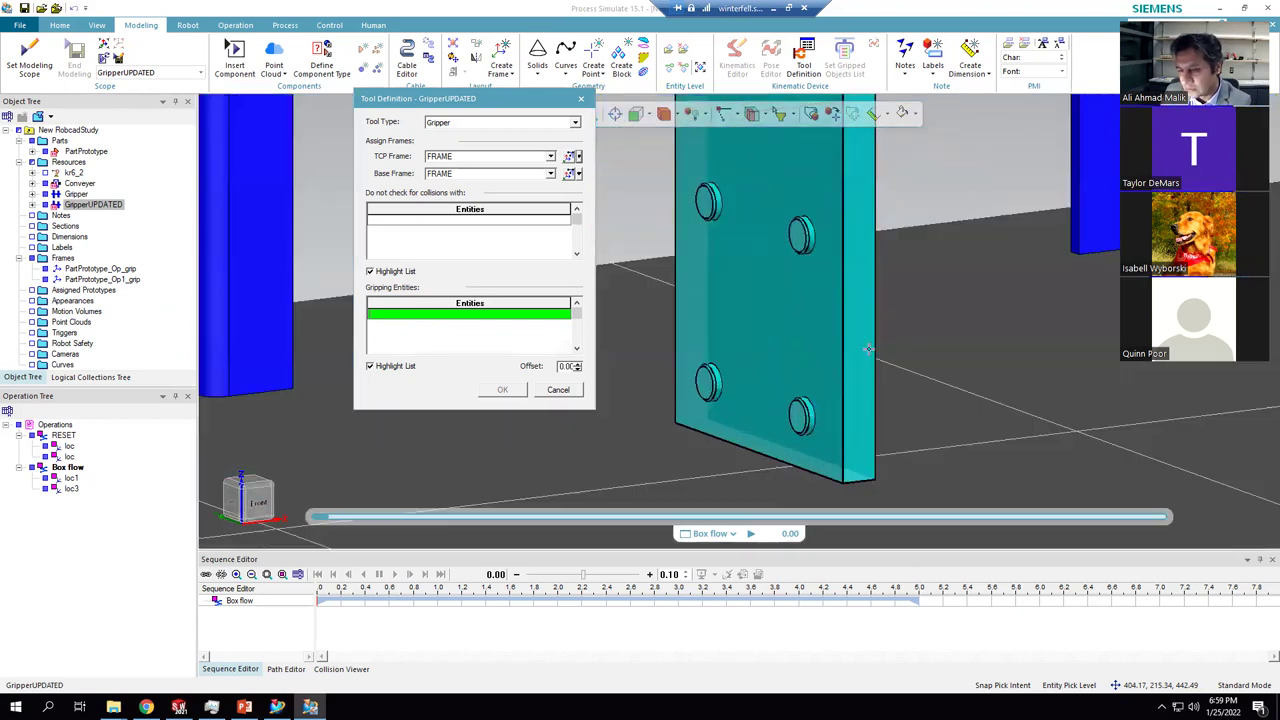
scroll(840, 312, "up", 1)
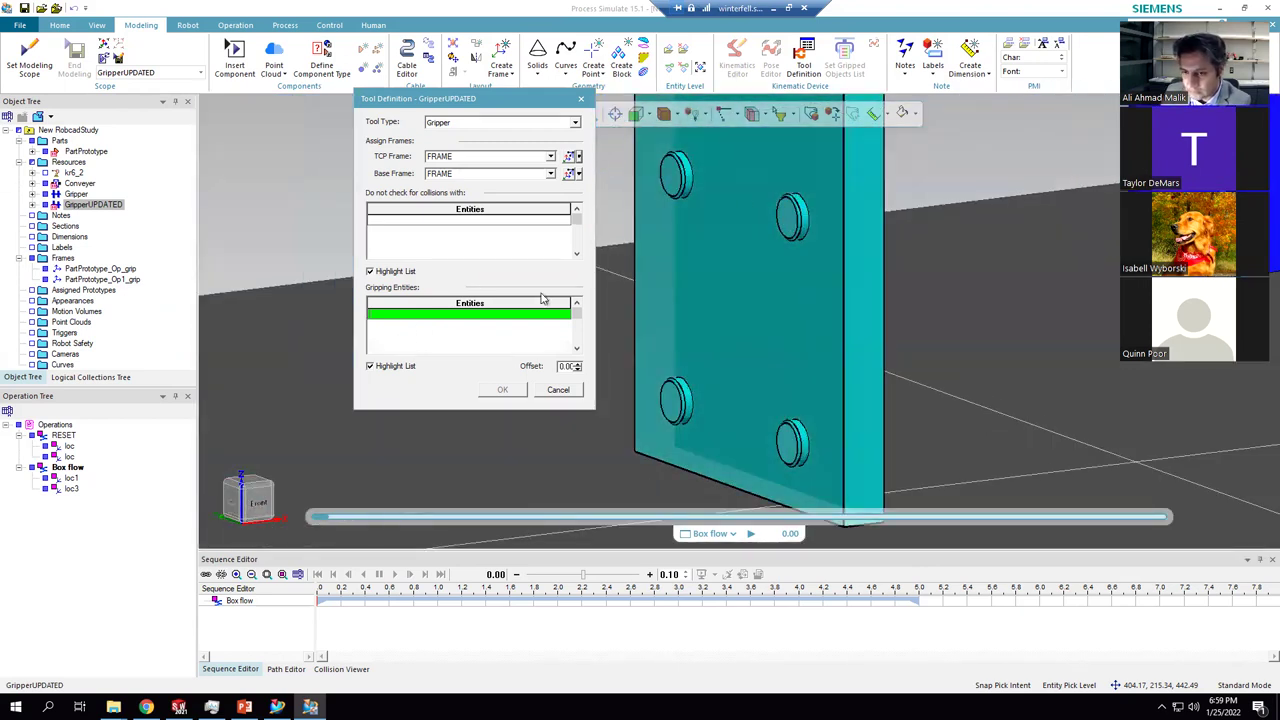
left_click(793, 212)
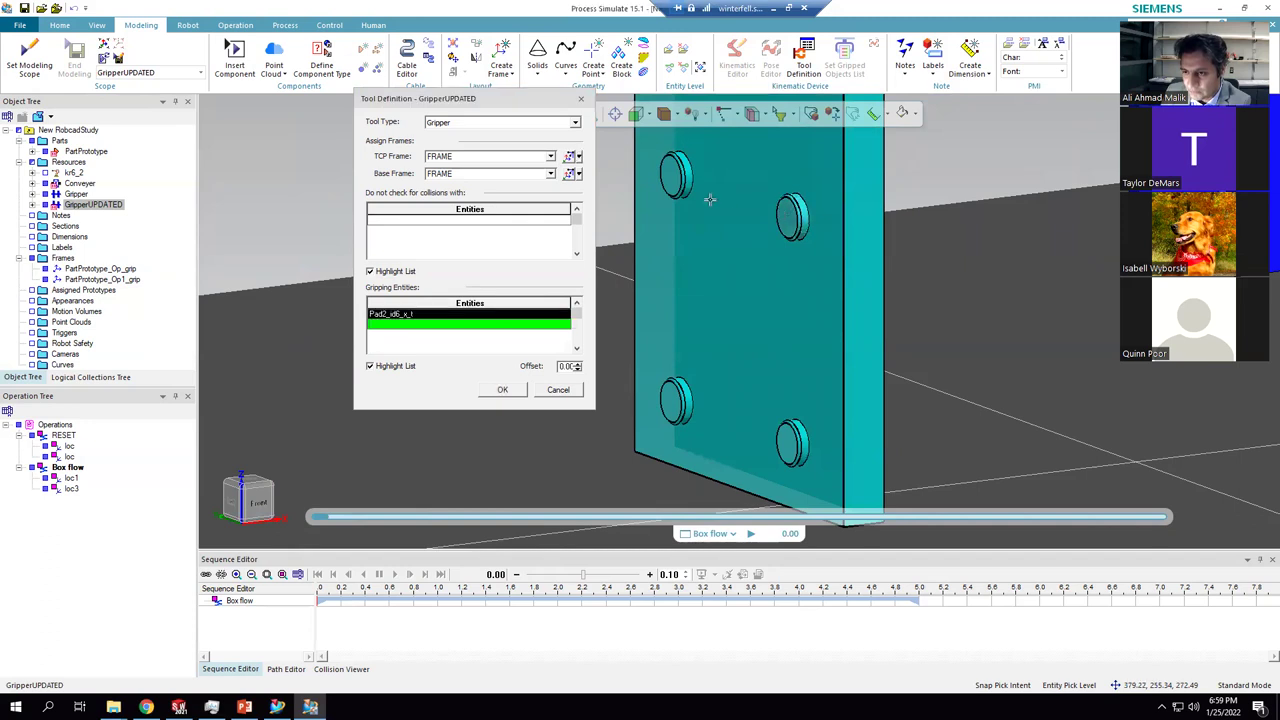
left_click(675, 182)
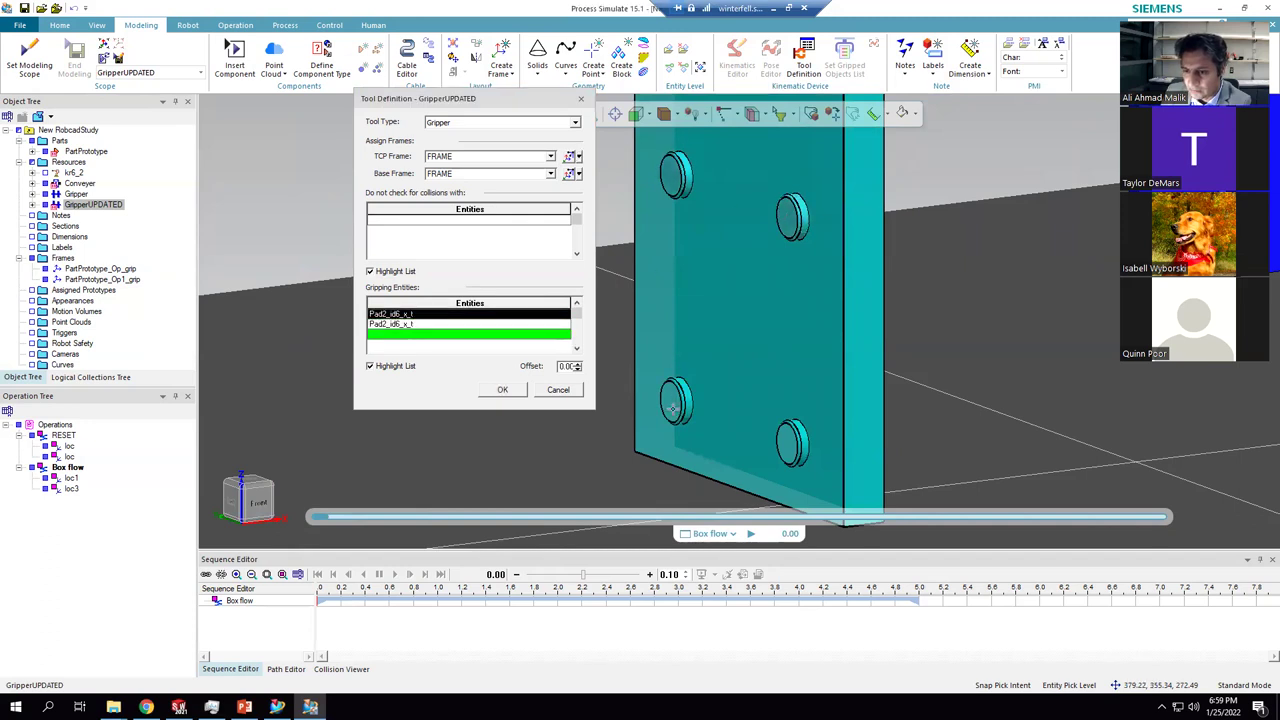
left_click(673, 408)
- Add one upper and one lower Pad1 pad on the opposite finger as gripping entities, and confirm the GripperUPDATED tool definition
scroll(1065, 330, "down", 3)
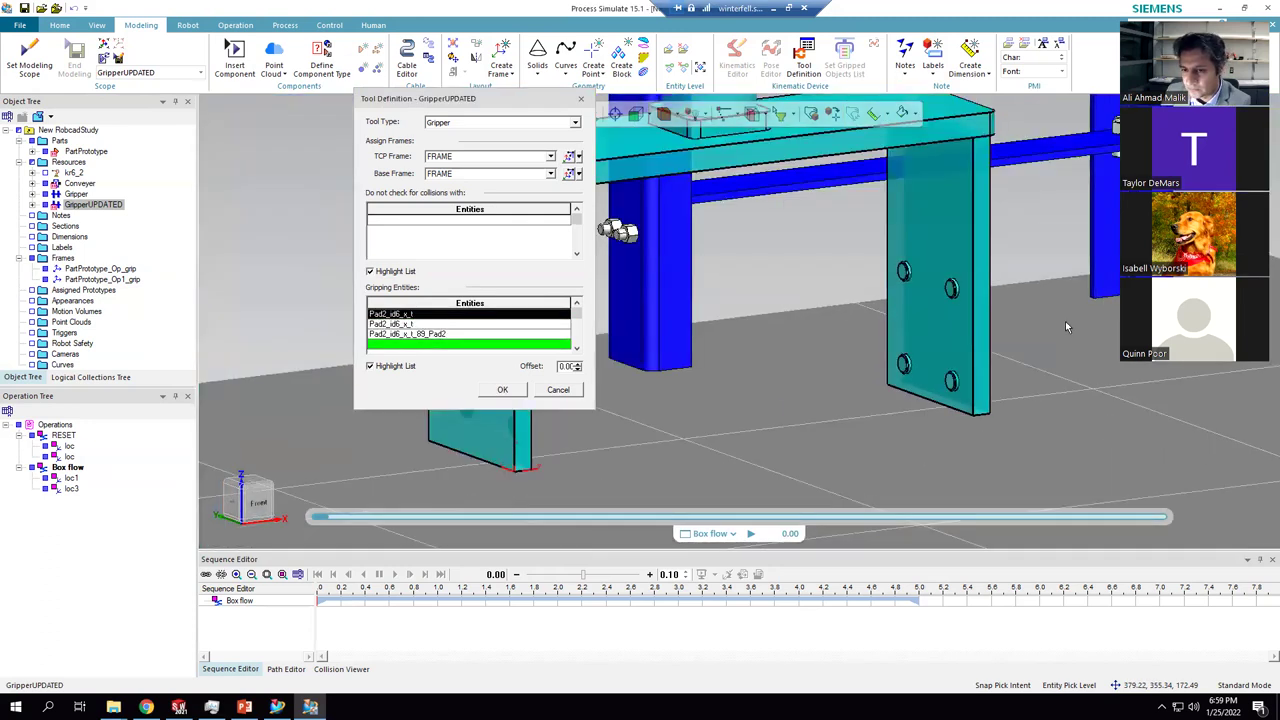
scroll(1065, 321, "down", 3)
middle_click_drag(1010, 330, 1218, 378)
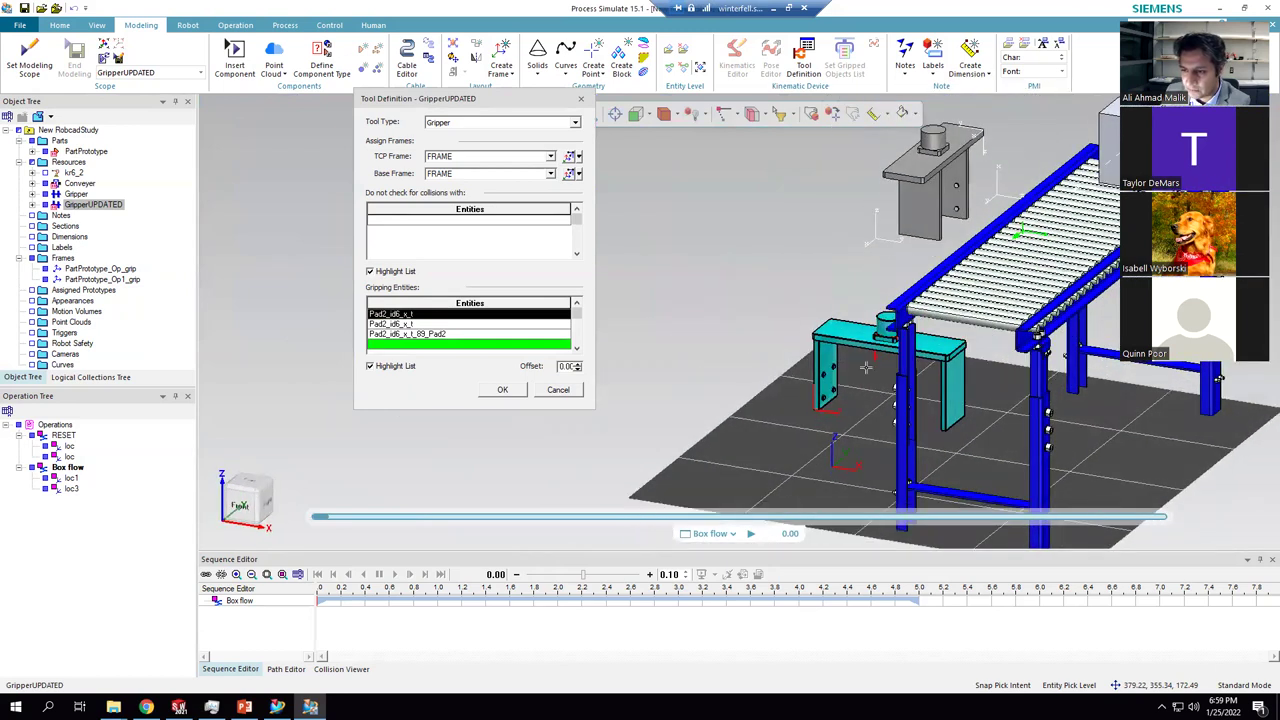
scroll(866, 367, "up", 5)
left_click(750, 338)
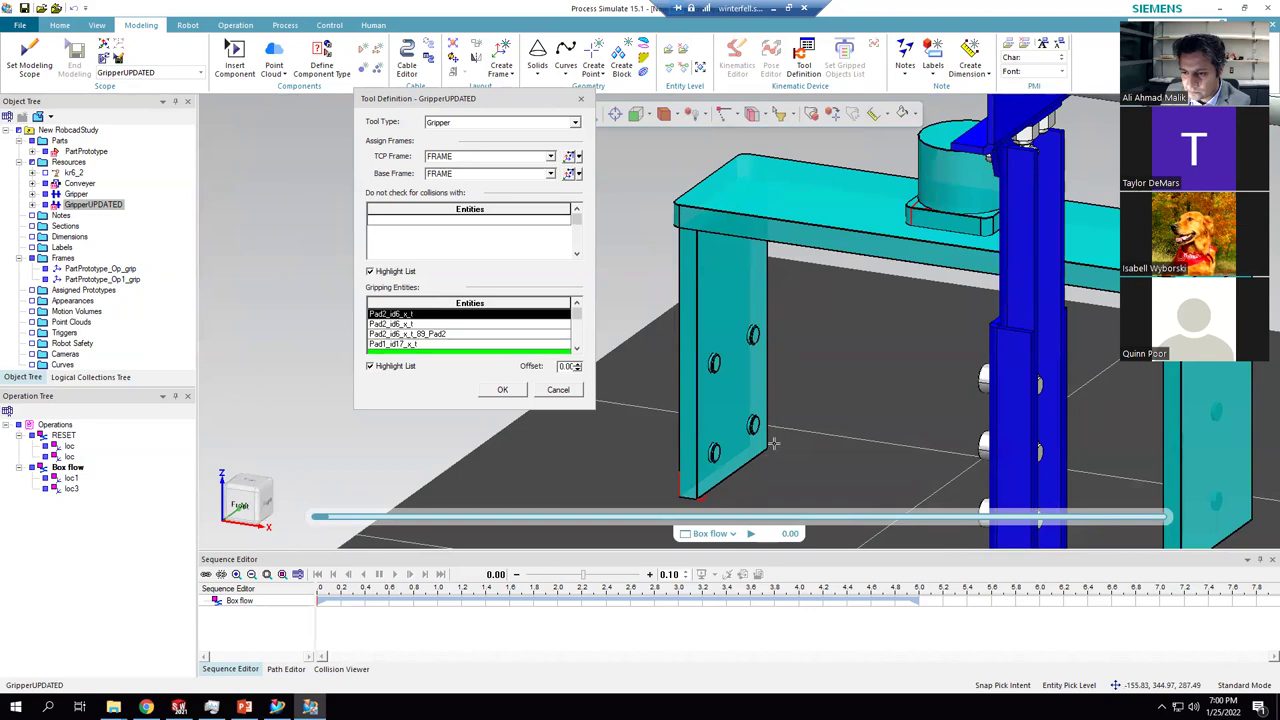
left_click(757, 429)
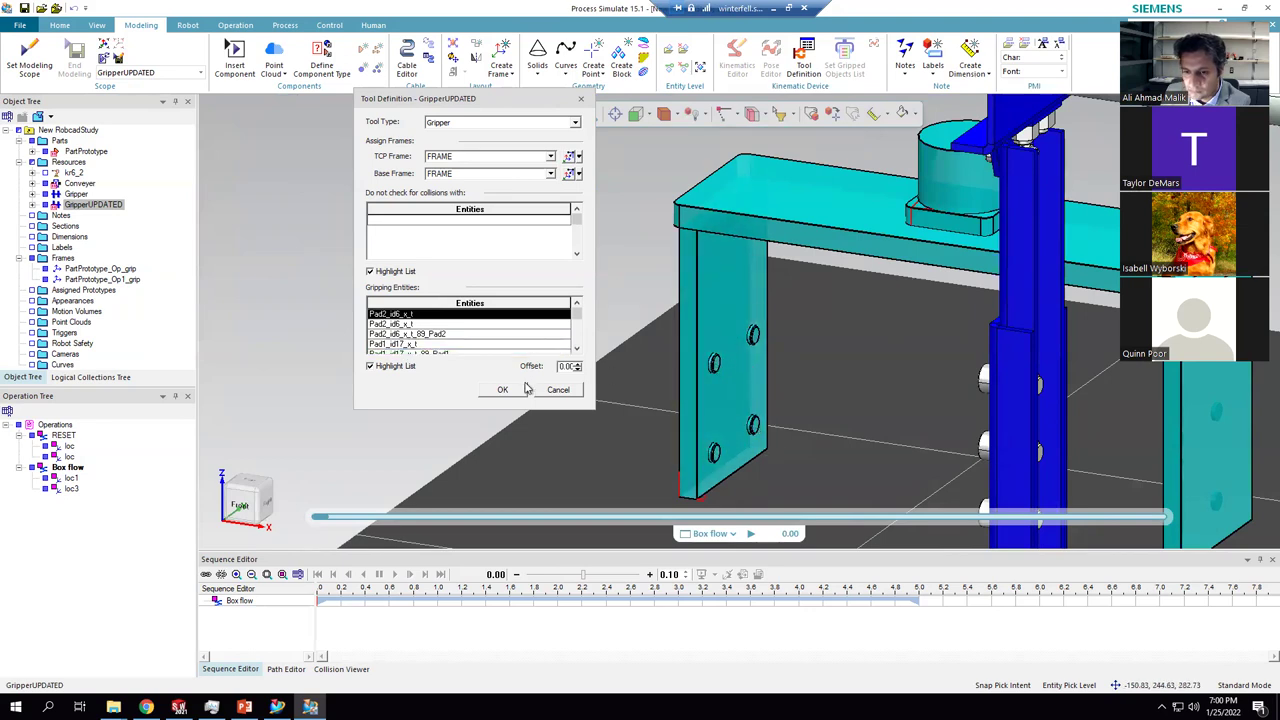
left_click(442, 219)
scroll(646, 323, "down", 5)
middle_click_drag(646, 323, 606, 289)
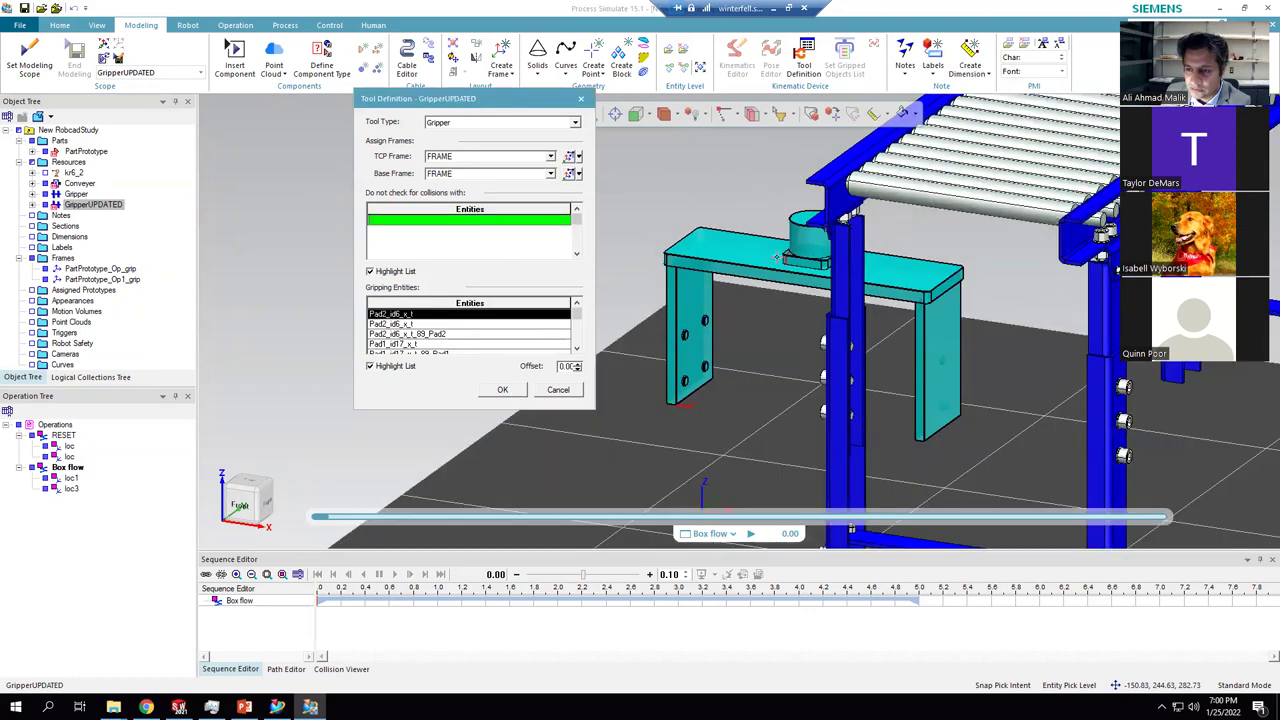
left_click(503, 390)
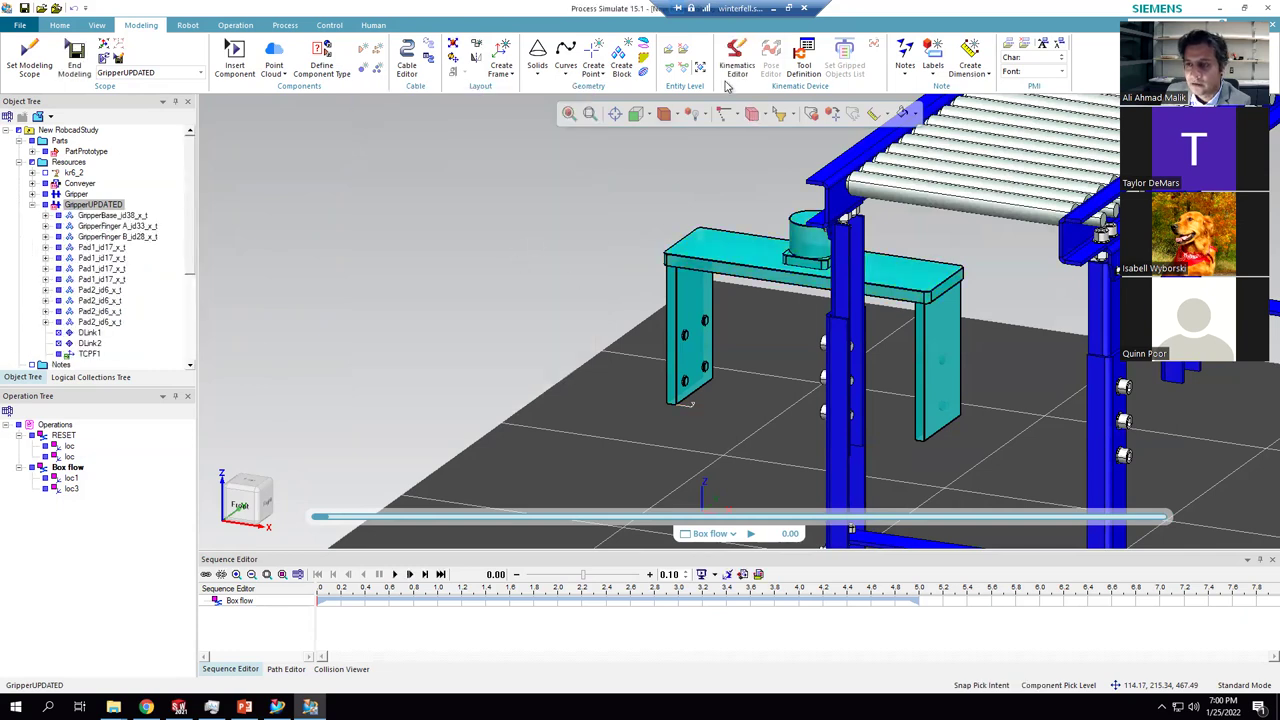
- Delete the default links DLink1 and DLink2 from the kinematics of GripperUPDATED
left_click(737, 68)
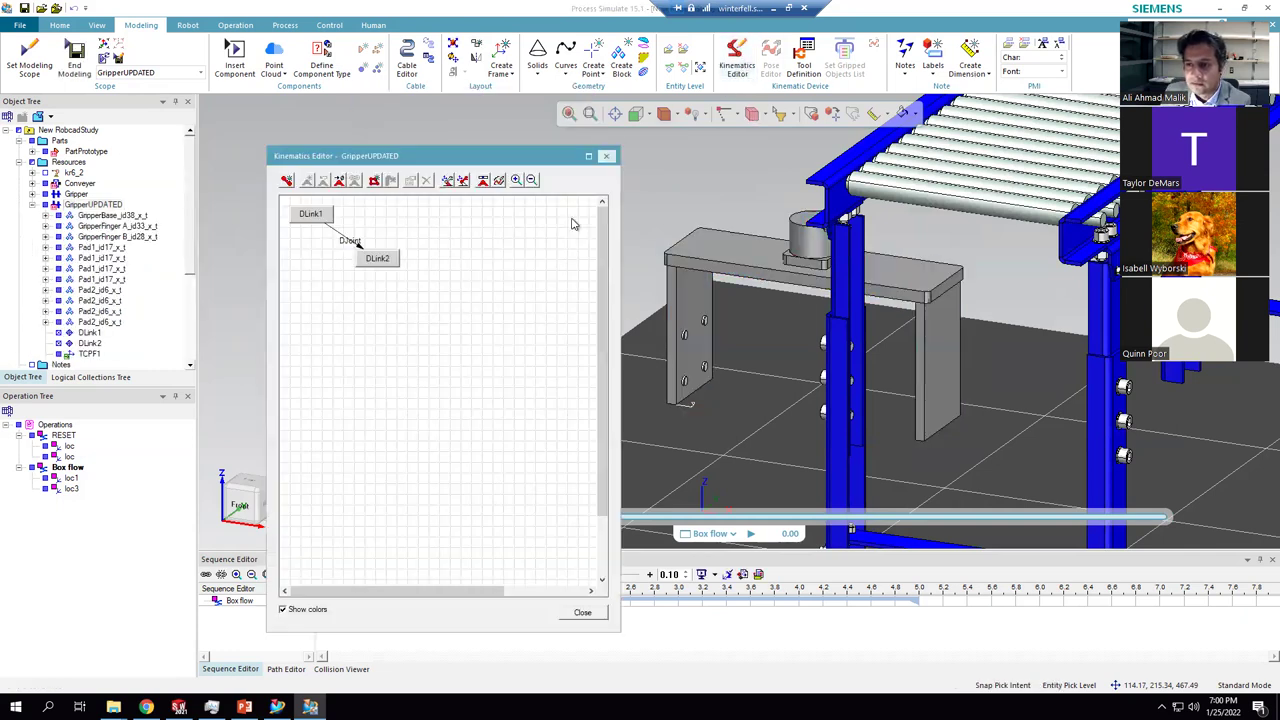
left_click(310, 215)
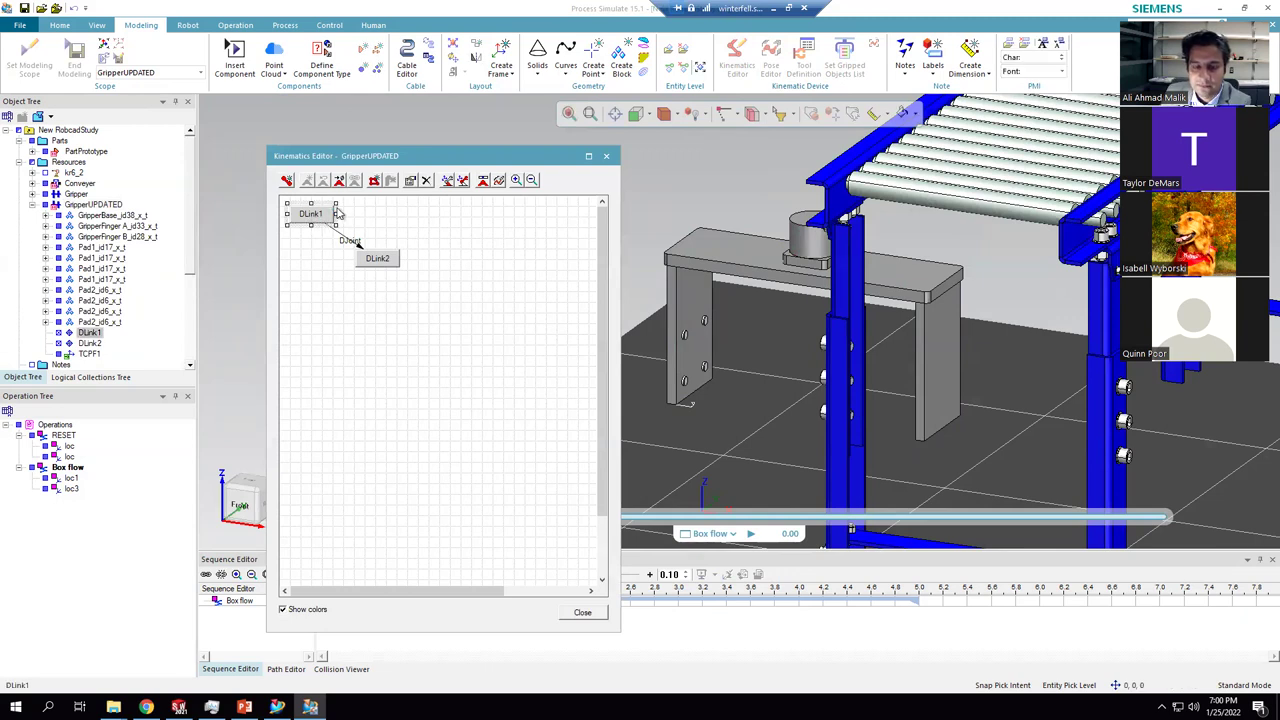
key("Delete")
left_click(377, 258)
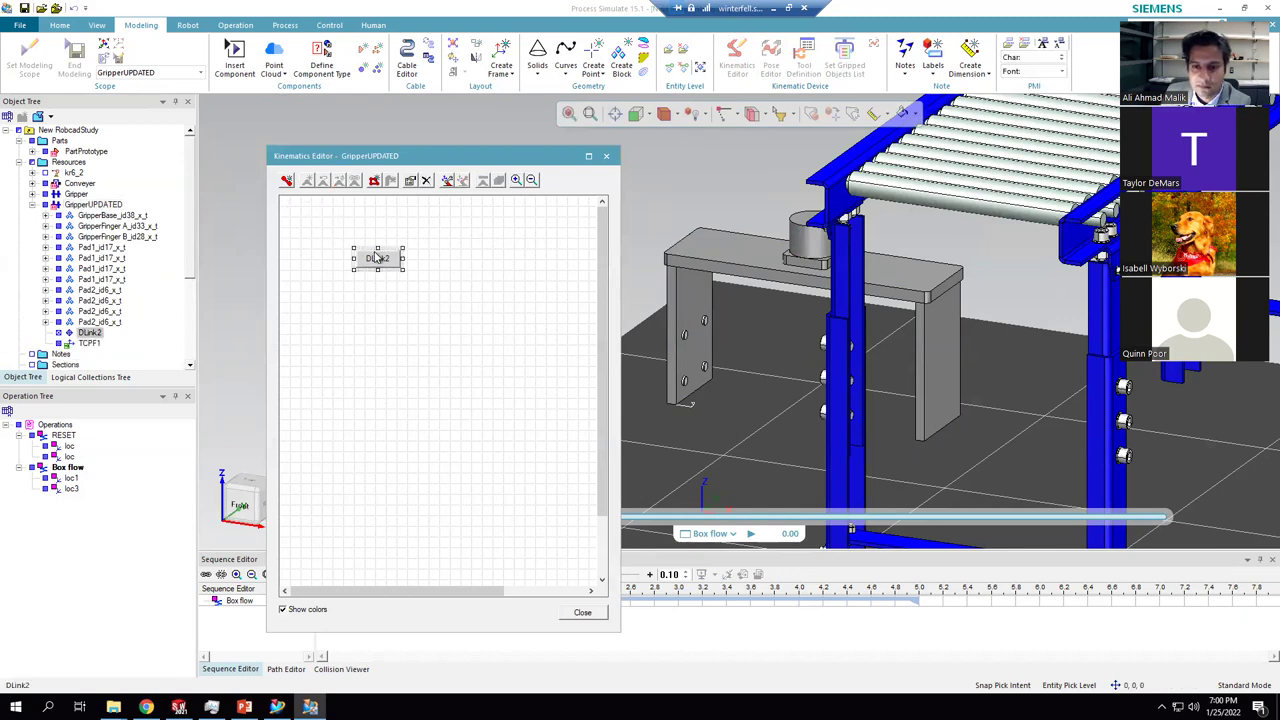
key("Delete")
- Create the first kinematic link from the GripperBase body, the crossbeam with its mounting cylinder
left_click(286, 181)
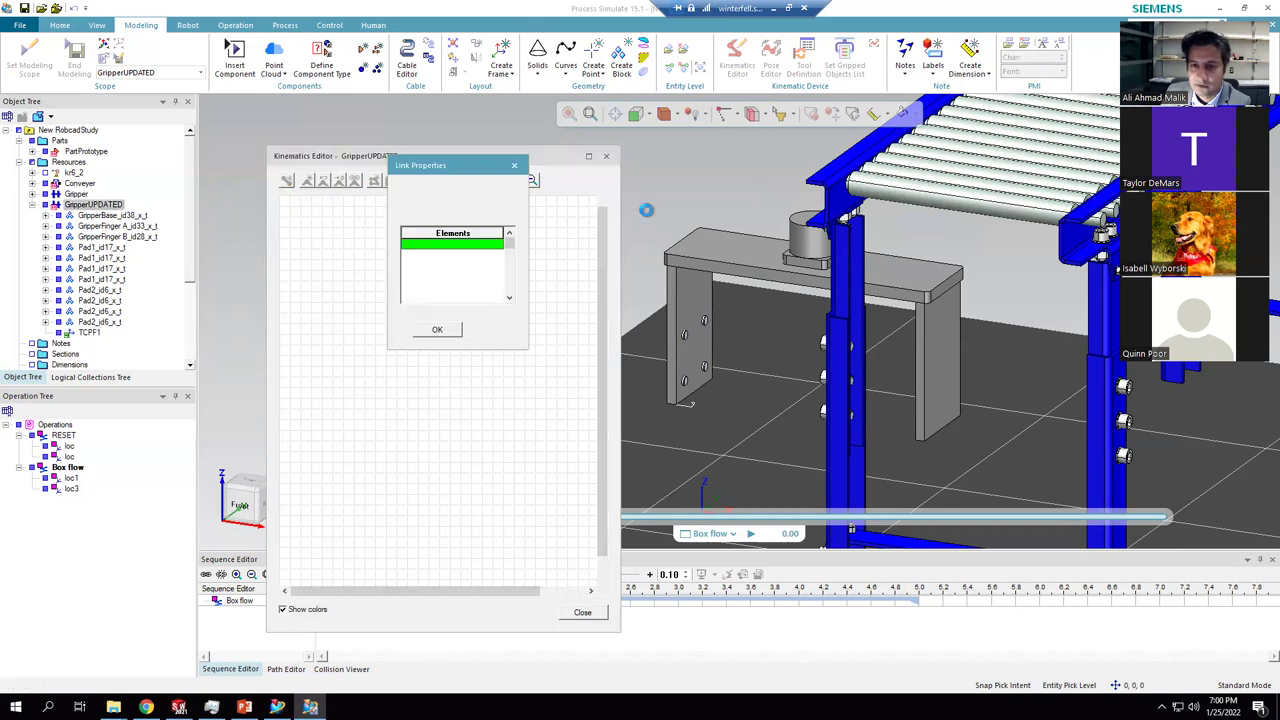
left_click(750, 262)
left_click(437, 329)
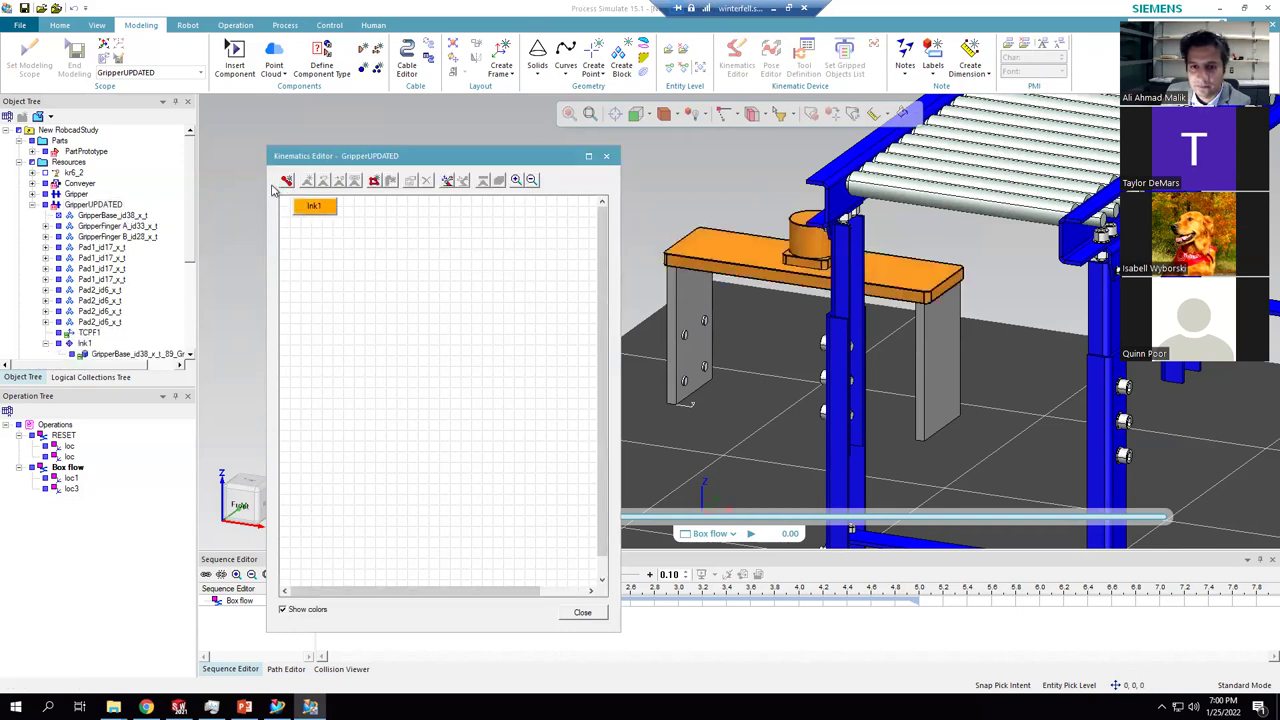
- Create the second kinematic link from the GripperFinger A body, its TCPF1 frame and the four Pad1 pads
left_click(286, 181)
left_click(707, 286)
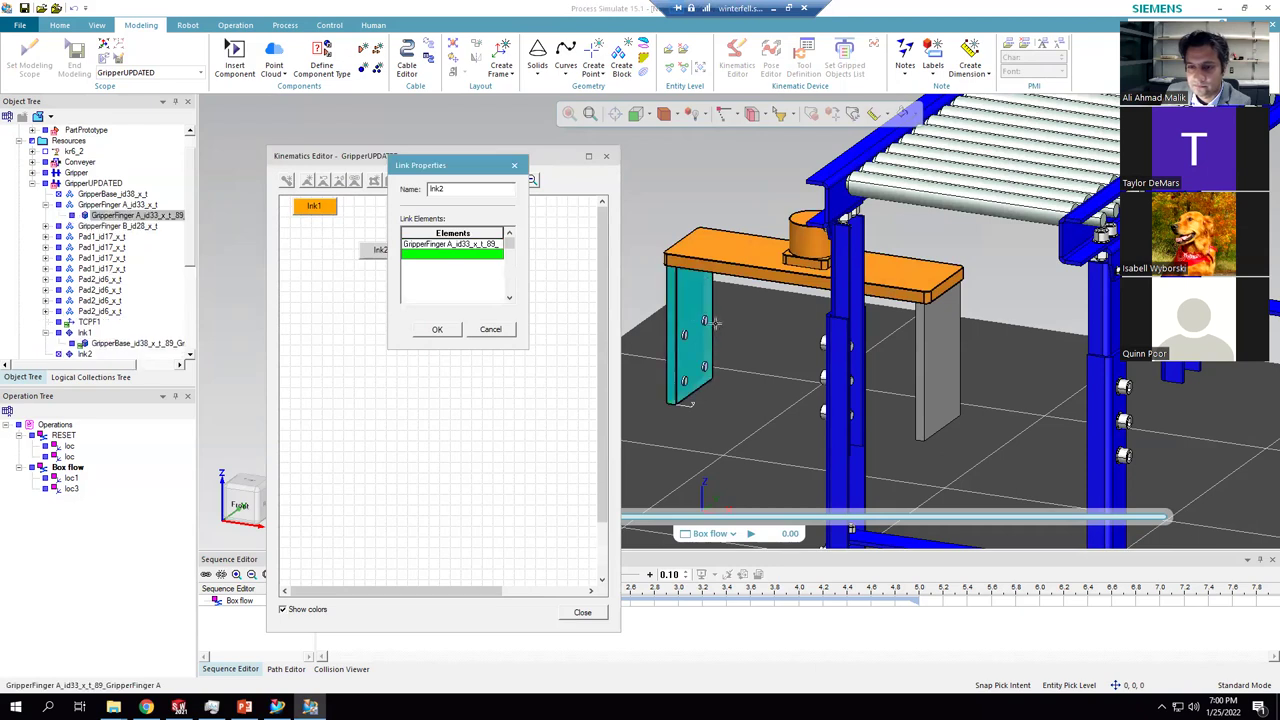
scroll(741, 300, "up", 5)
scroll(781, 271, "down", 2)
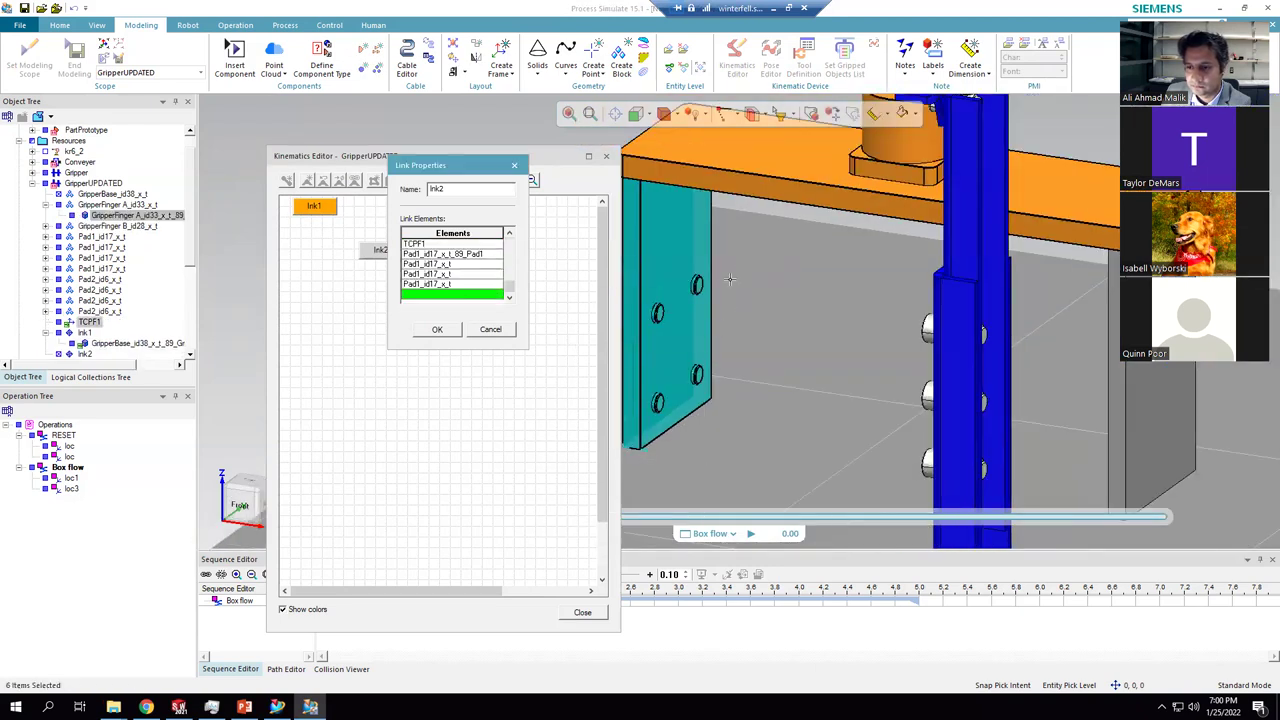
left_click(437, 329)
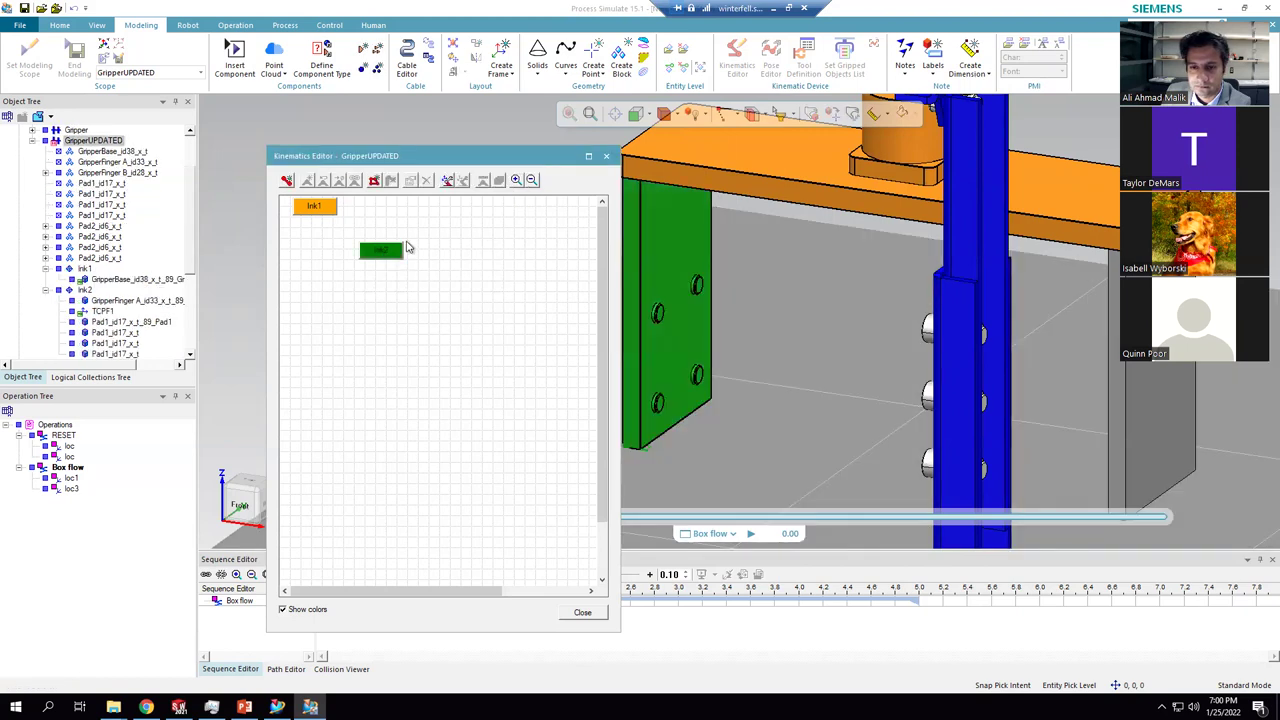
- Start a third kinematic link with the GripperFinger B body as its first element
left_click(287, 181)
scroll(1004, 318, "down", 3)
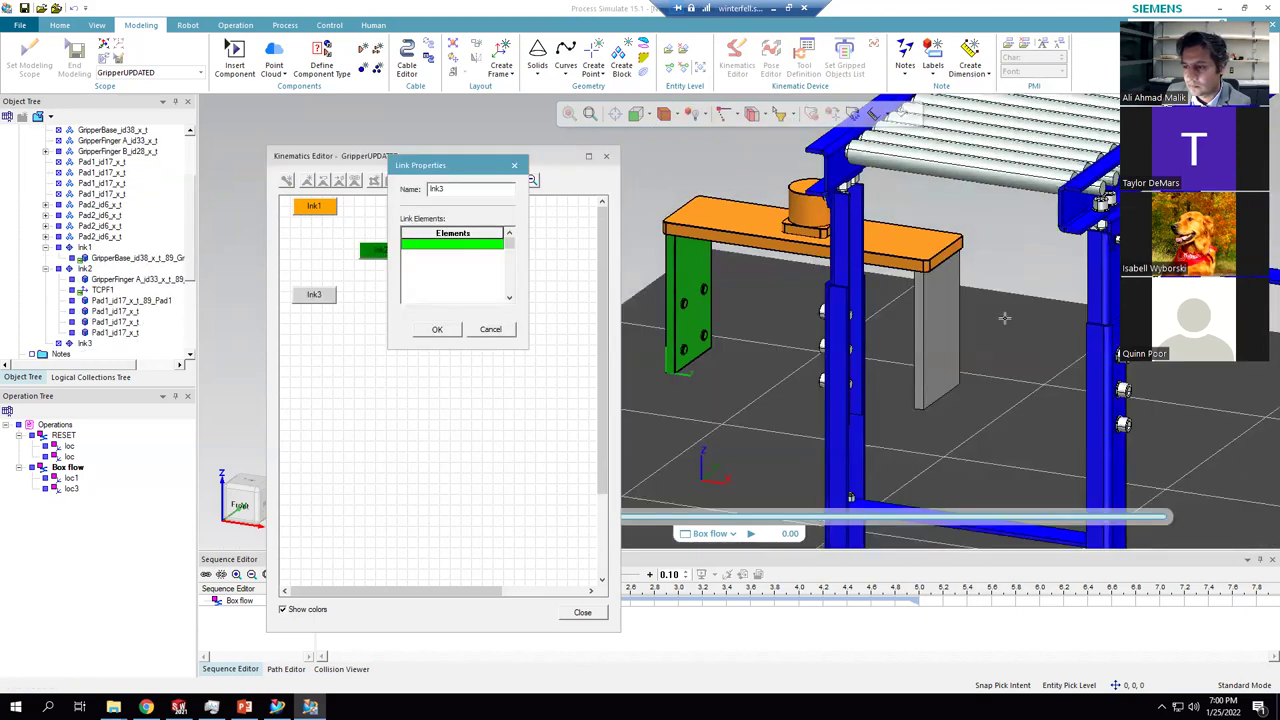
scroll(1004, 318, "up", 2)
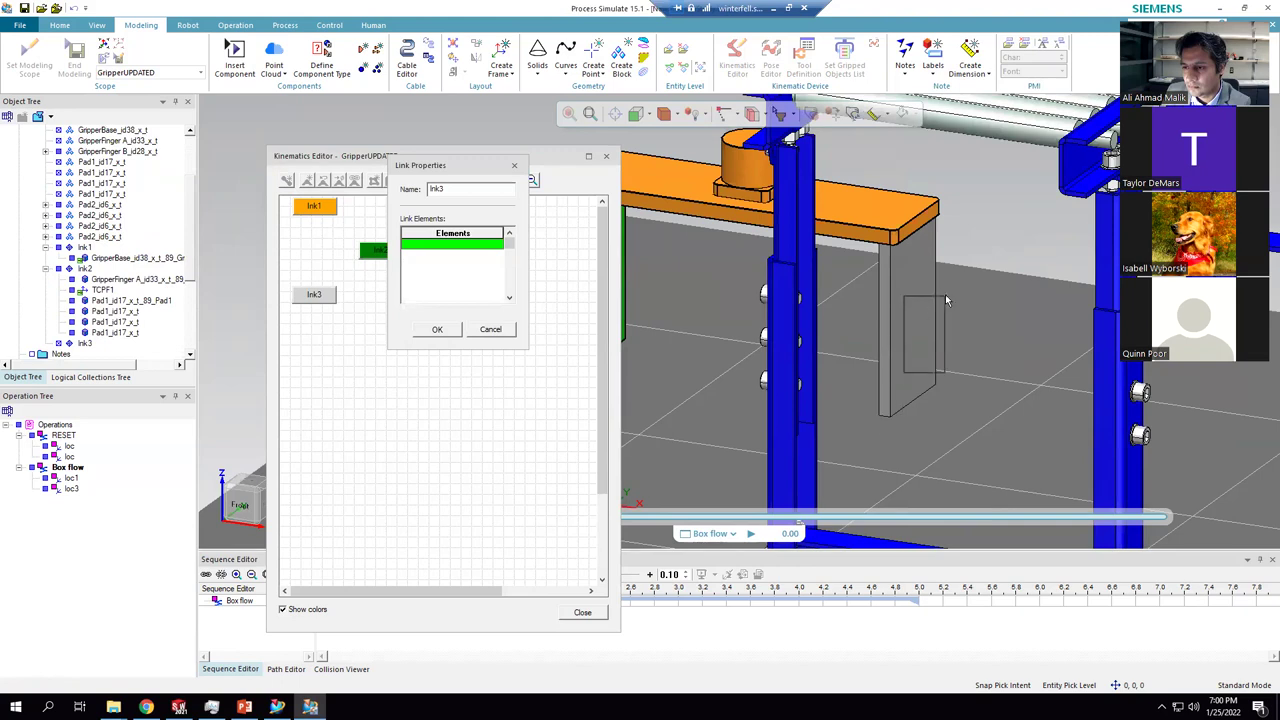
left_click(893, 326)
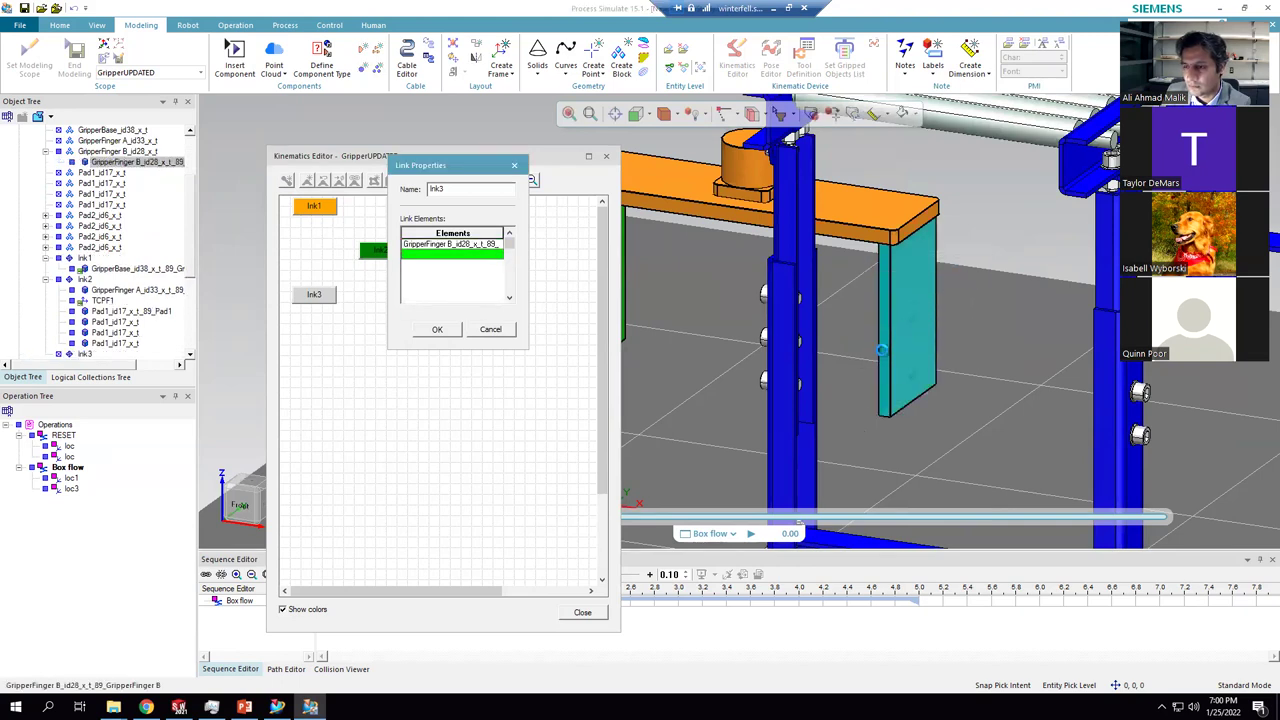
- Add the four Pad2 pads on the inner face of GripperFinger B to lnk3 and confirm the link
scroll(835, 278, "down", 3)
middle_click_drag(835, 278, 1015, 283)
scroll(745, 289, "up", 5)
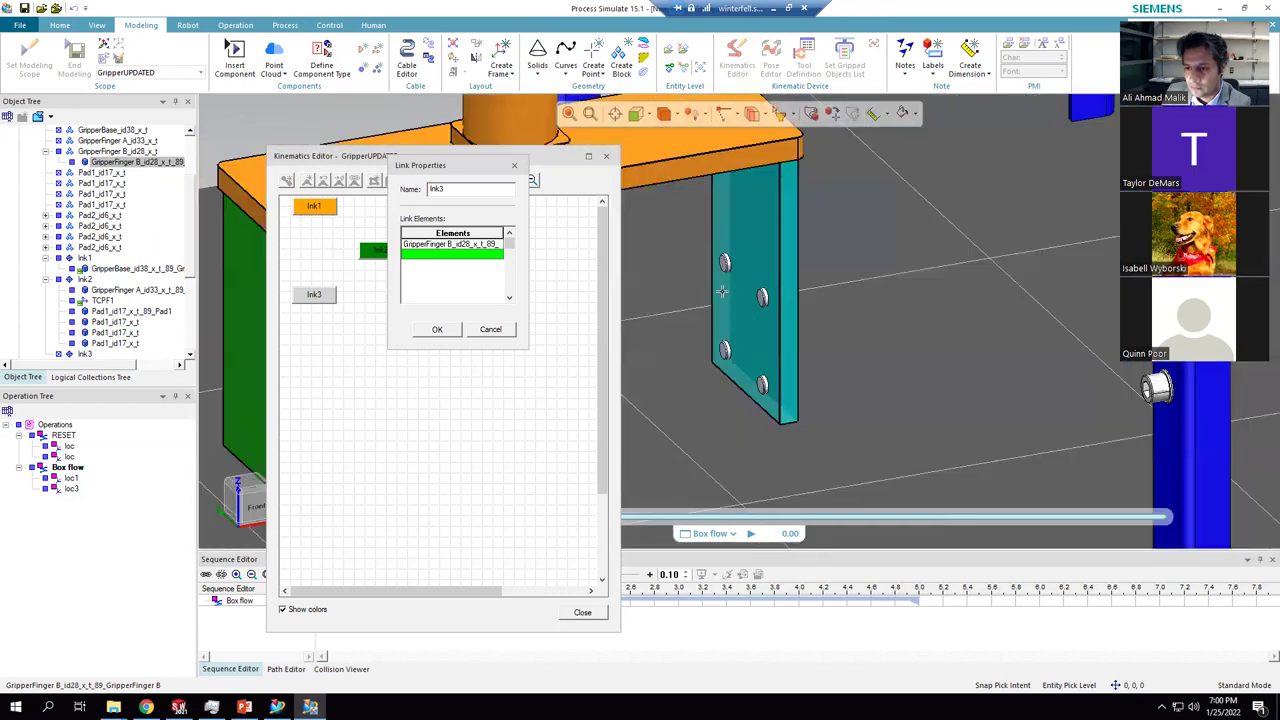
left_click(720, 258)
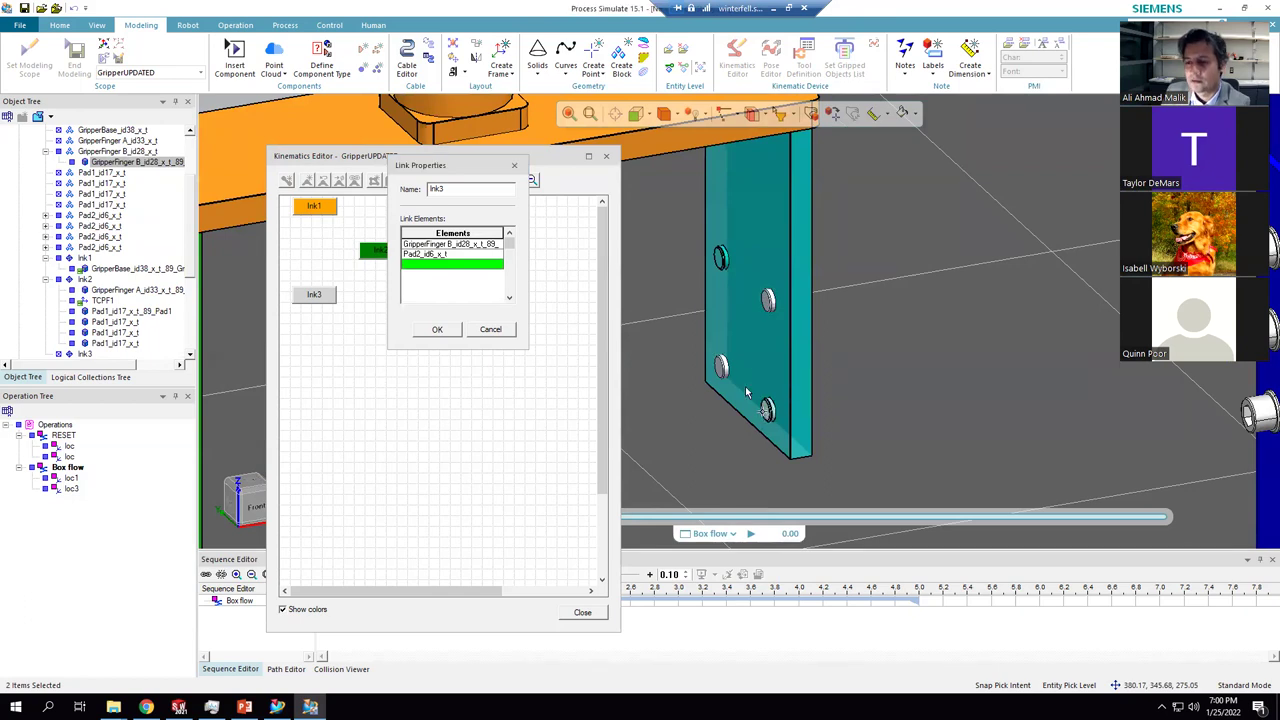
left_click(767, 310)
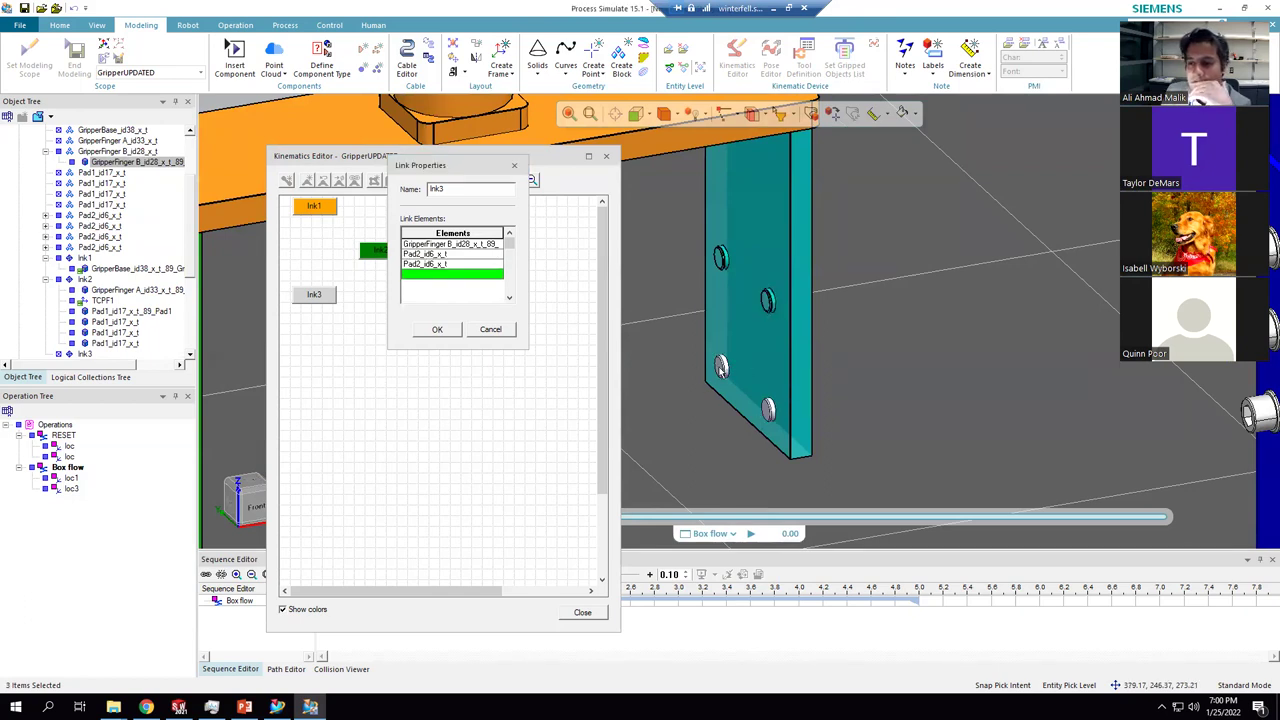
left_click(768, 410)
left_click(723, 364)
left_click(437, 331)
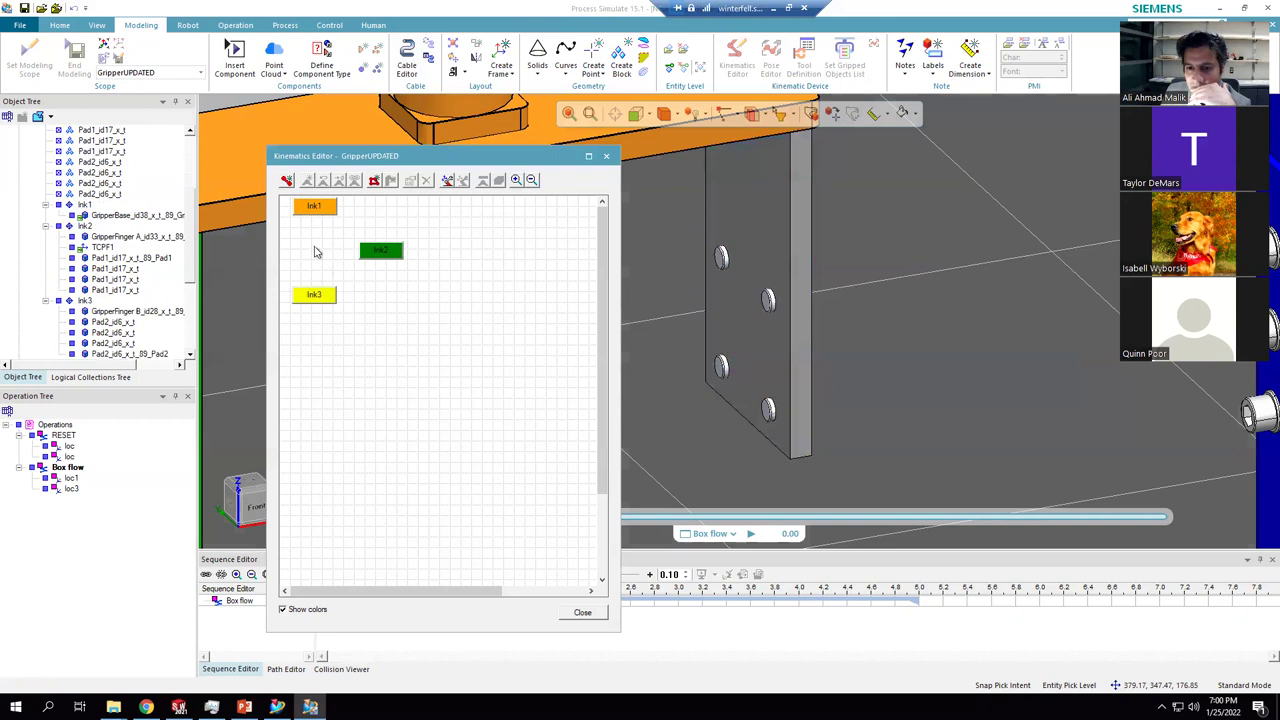
- Create a joint from lnk1 to lnk3, its axis running along the crossbeam from the centre (114.17, 215.34, 467.49) to the GripperFinger A end (-175.83, 215.34, 467.49)
left_click(638, 114)
scroll(877, 305, "down", 3)
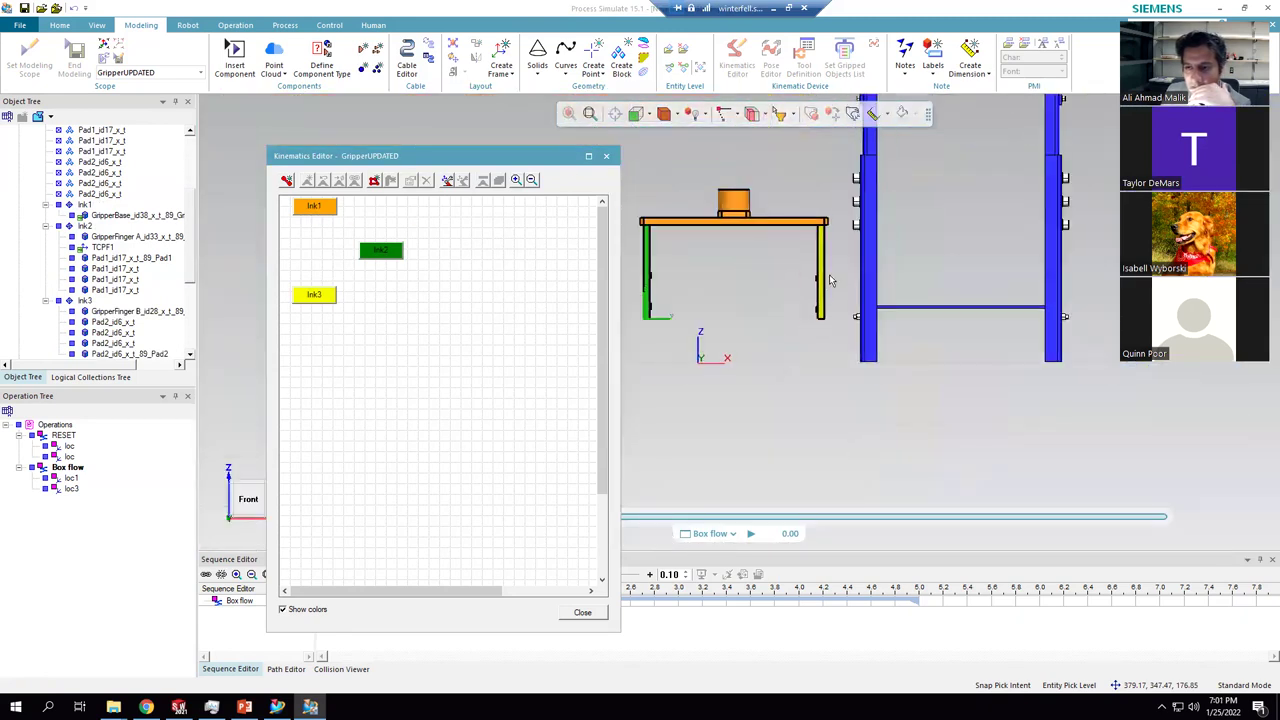
scroll(717, 254, "up", 5)
left_click_drag(426, 160, 353, 136)
left_click_drag(234, 188, 240, 271)
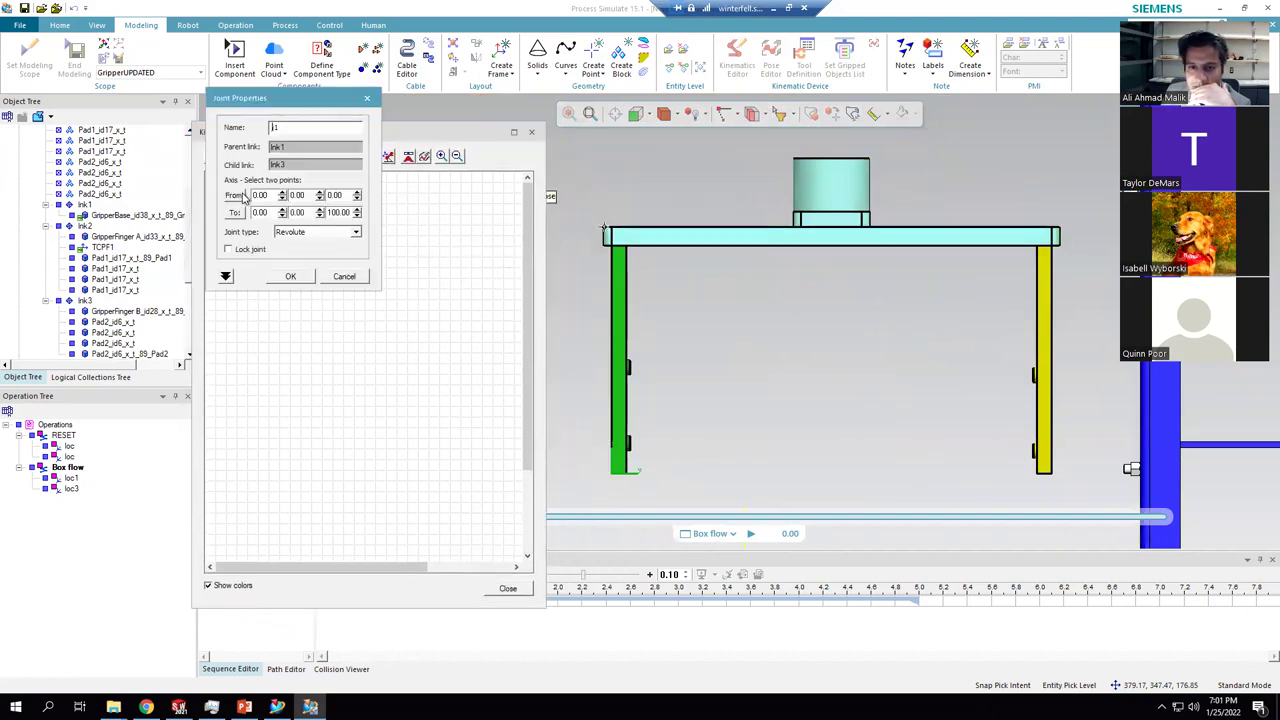
left_click(245, 196)
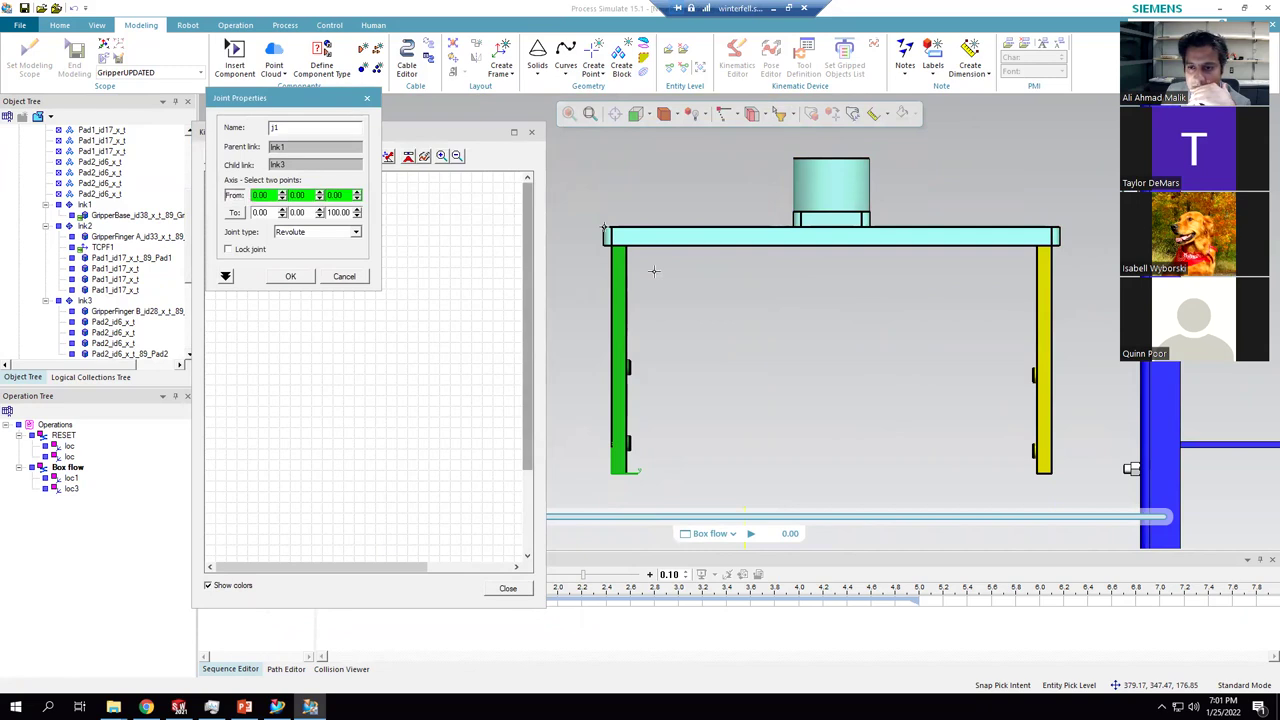
left_click(843, 226)
left_click(623, 231)
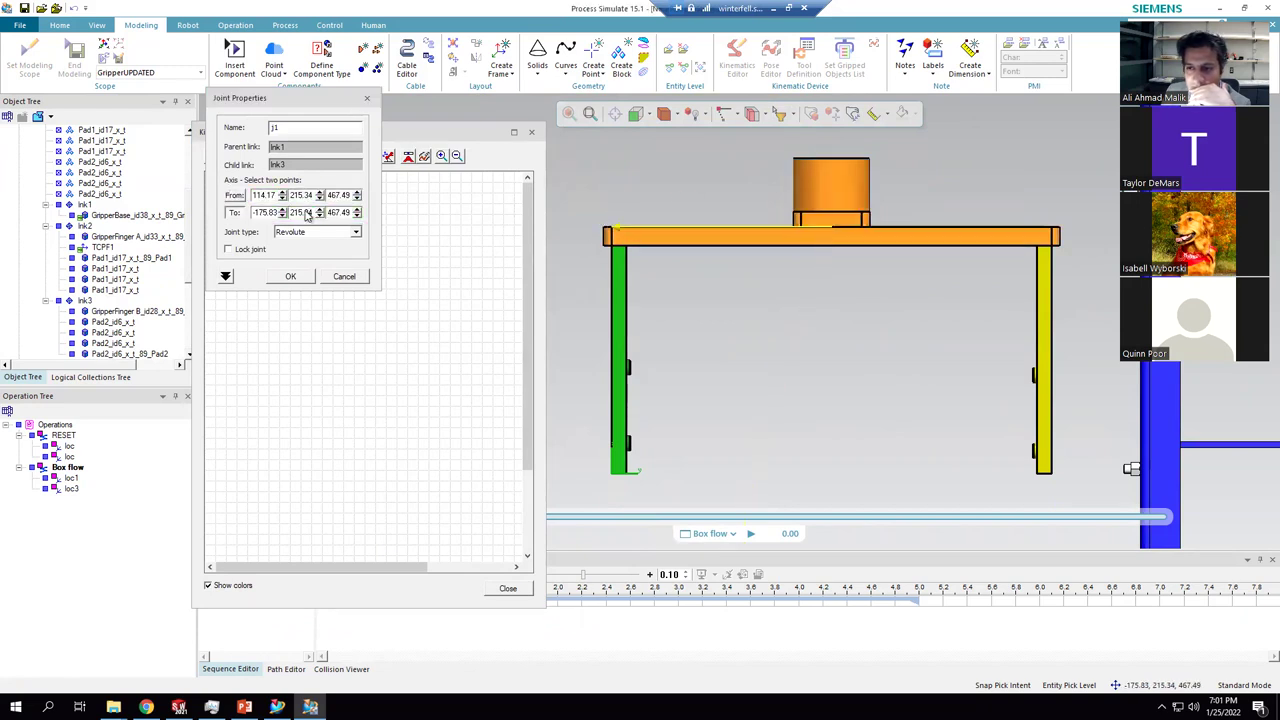
- Make the lnk1–lnk3 joint prismatic with constant limits, a low limit of -150 and a high limit of 0, and confirm it
left_click(314, 232)
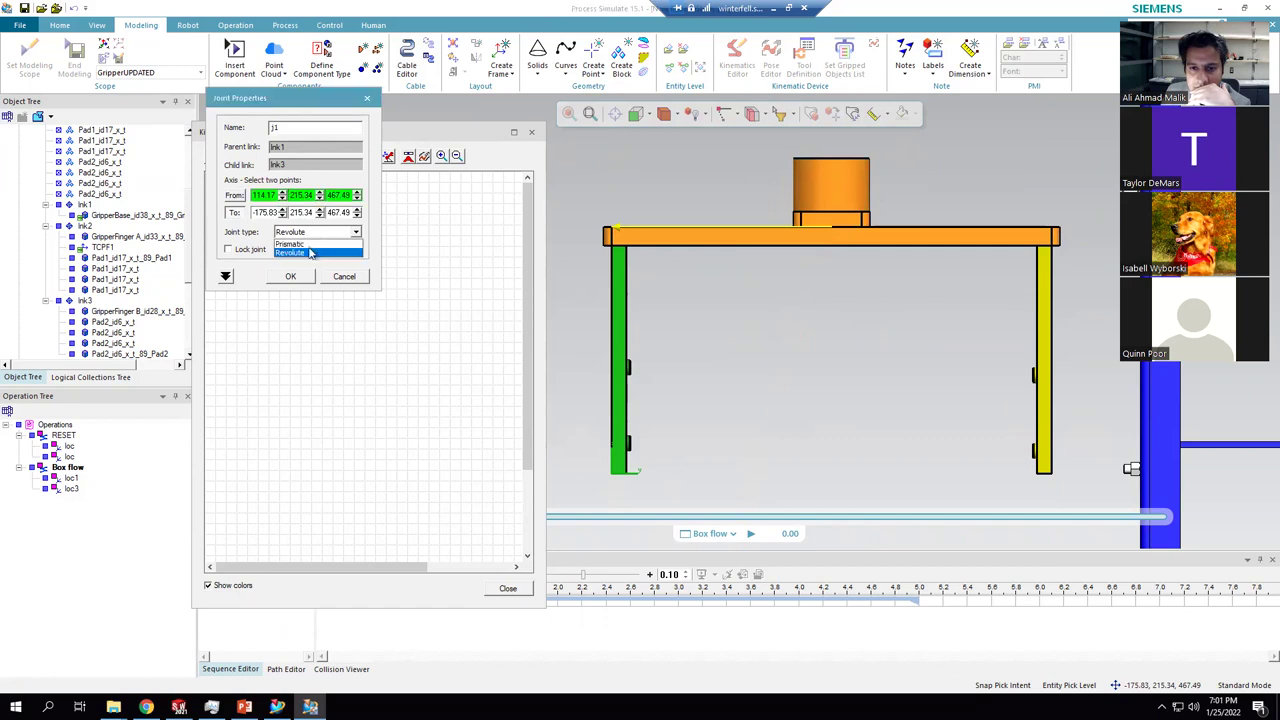
left_click(312, 254)
left_click(226, 277)
left_click(325, 285)
left_click(312, 303)
key("Tab")
key("Tab")
key("BackSpace")
type("-150")
left_click(291, 409)
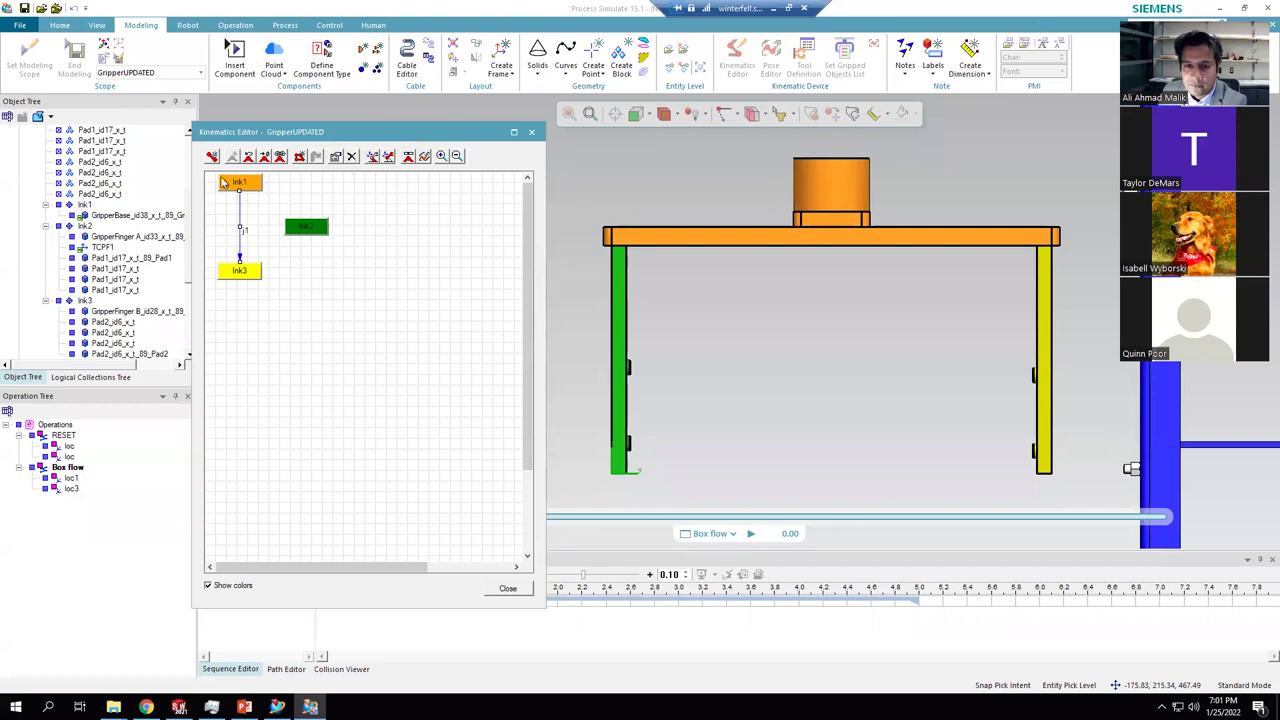
- Create a joint from lnk1 to lnk2, its axis running from the crossbeam's centre (114.17, 215.34, 467.49) to the GripperFinger B end (404.17, 215.34, 467.49)
left_click_drag(243, 187, 306, 227)
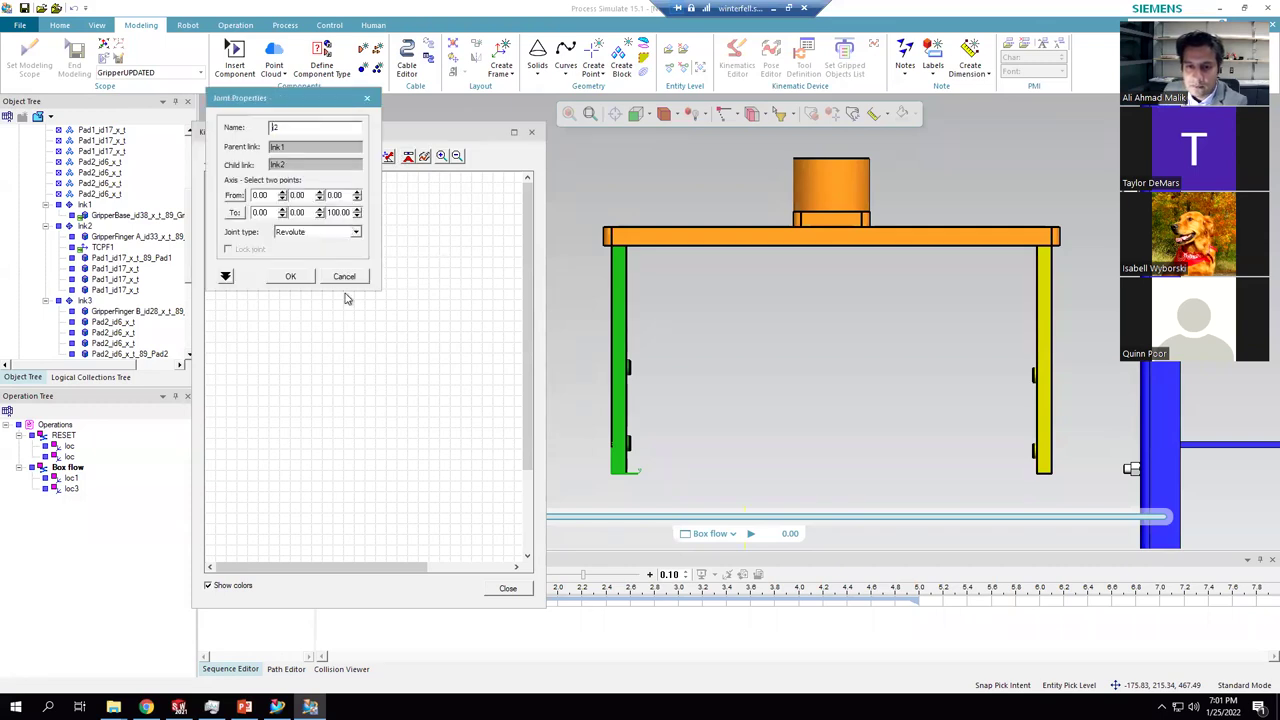
left_click(237, 196)
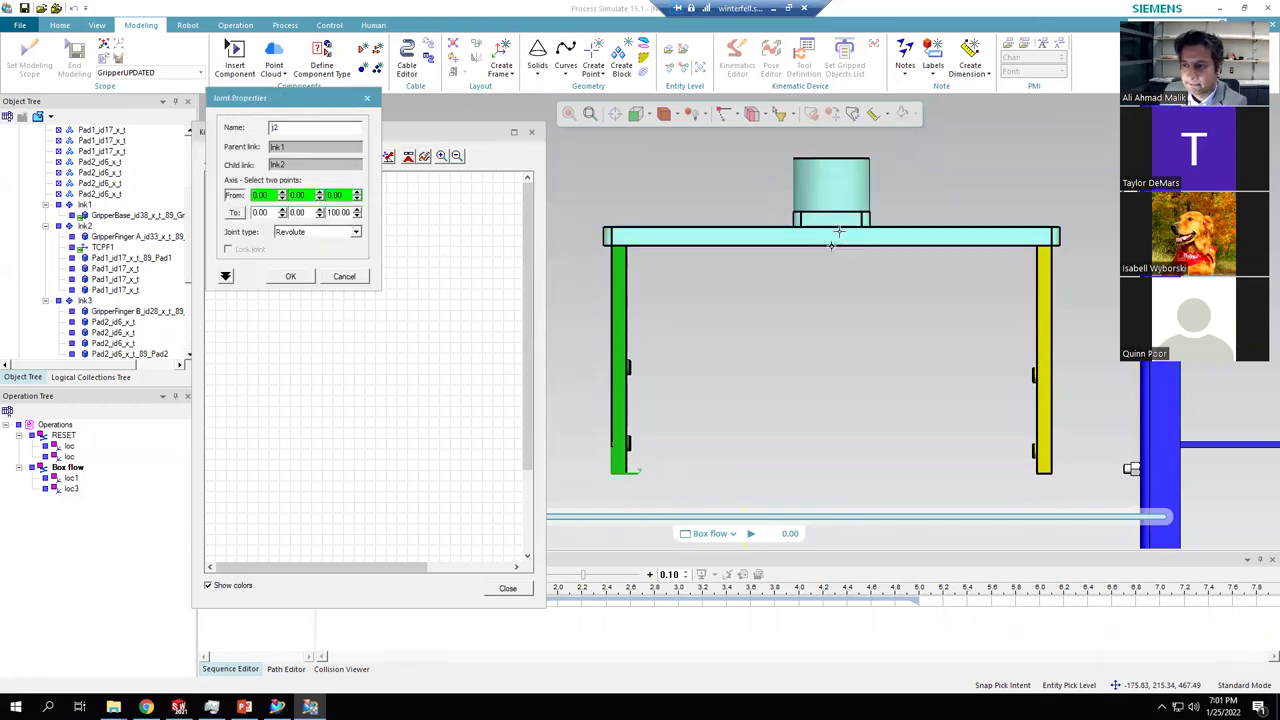
left_click(1025, 239)
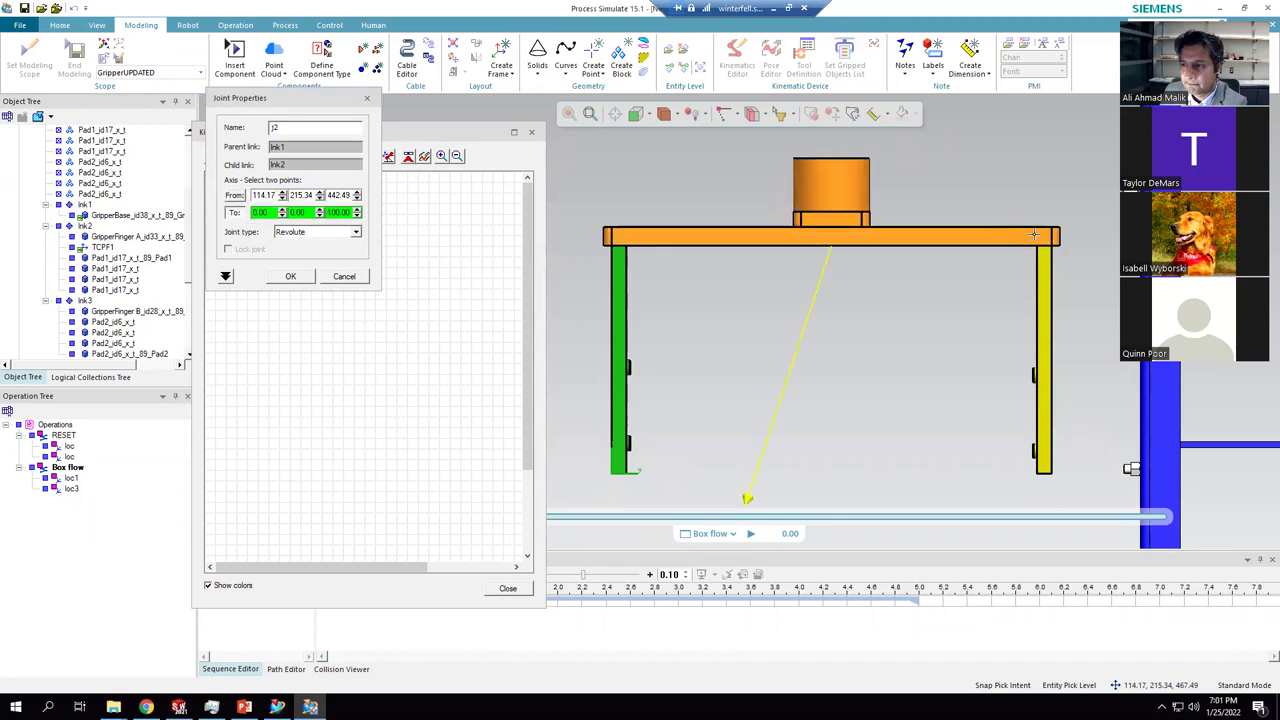
left_click(1040, 232)
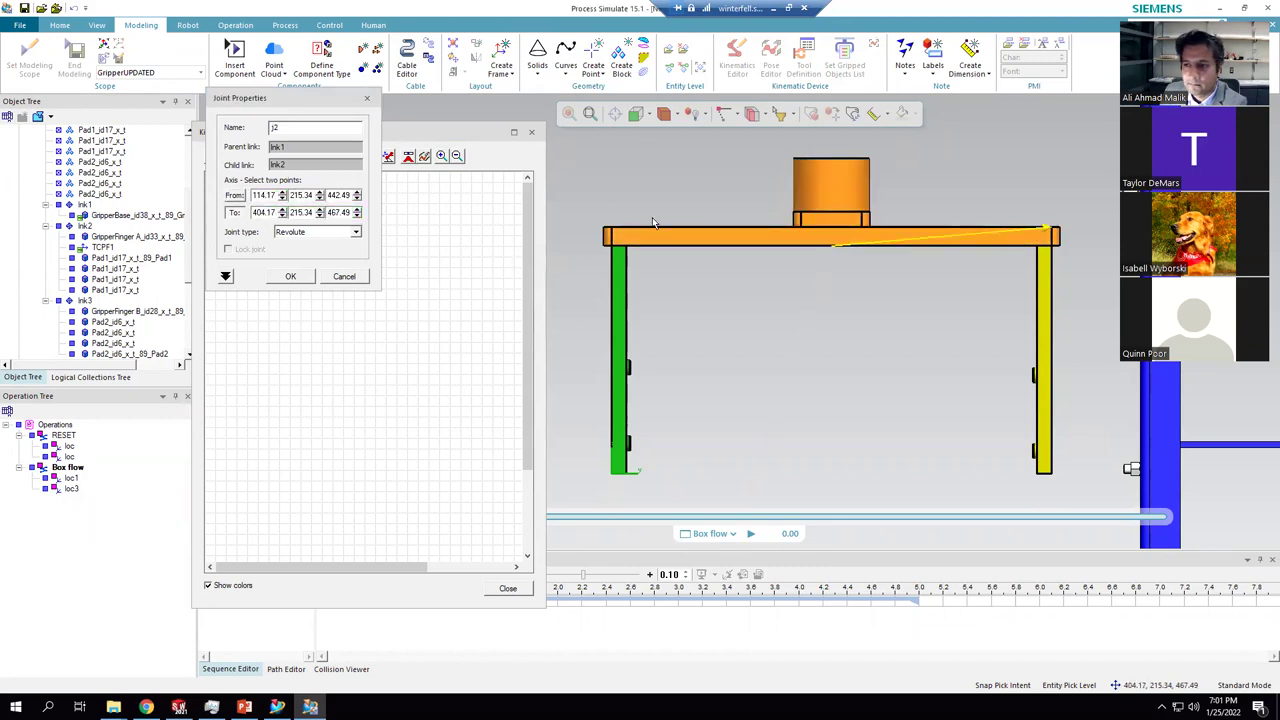
left_click(237, 196)
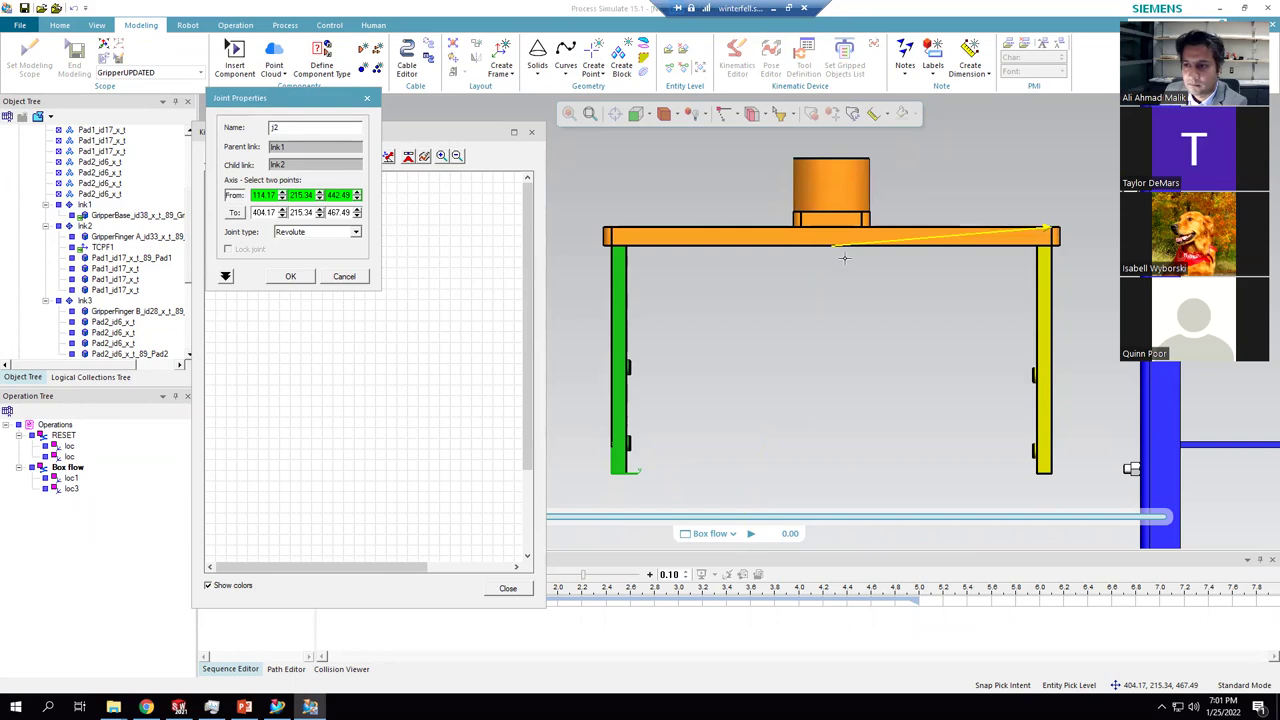
left_click(1054, 234)
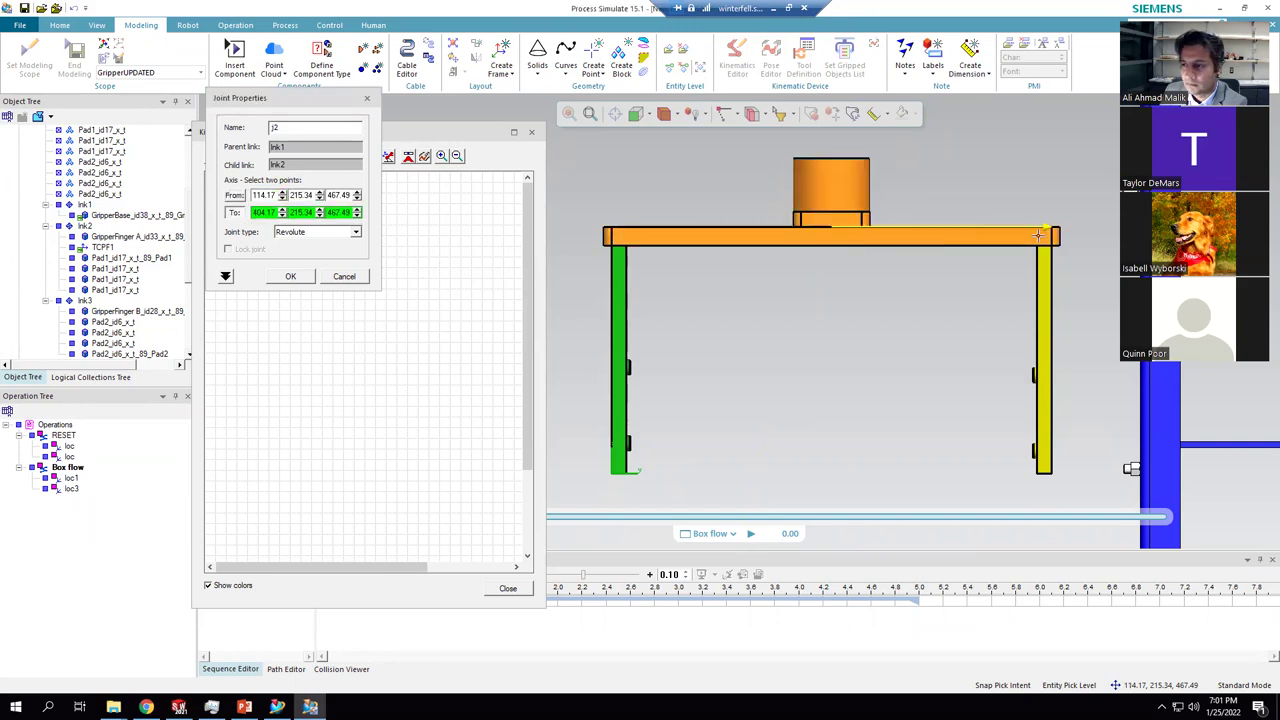
left_click(1012, 236)
- Make the lnk1–lnk2 joint prismatic with constant limits and a low limit of -150, and confirm it
left_click(290, 233)
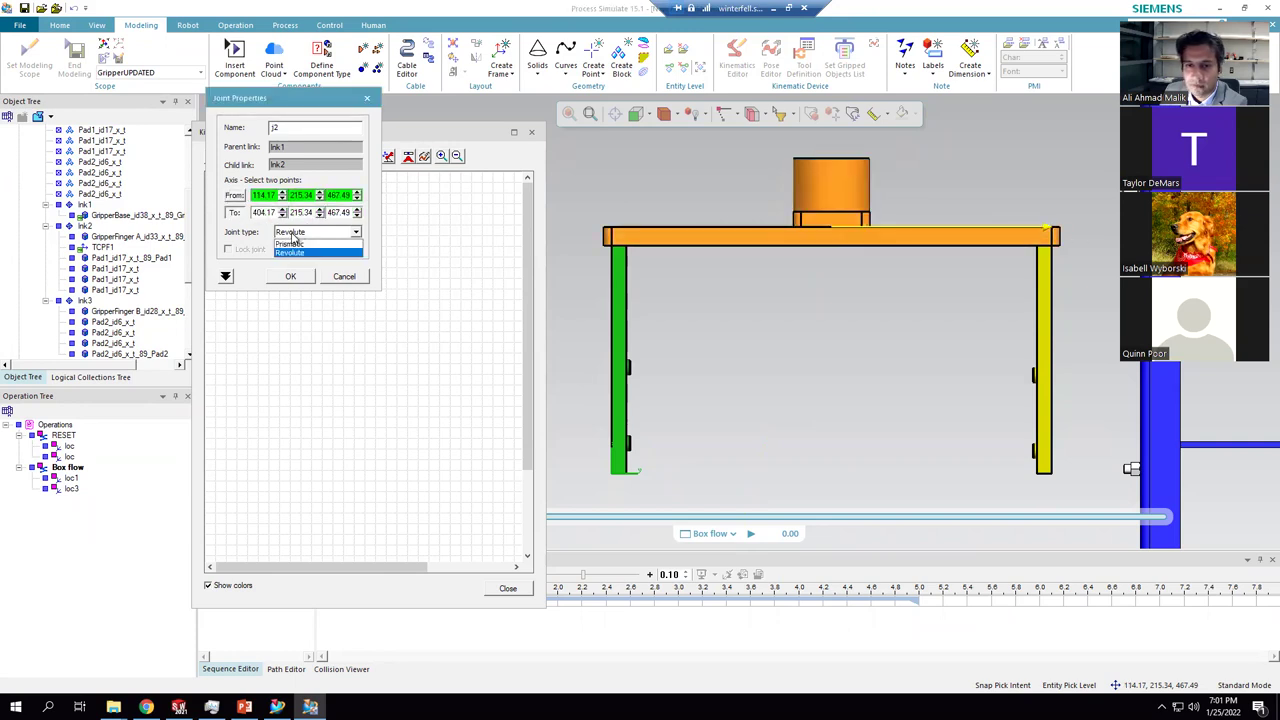
left_click(289, 244)
left_click(226, 277)
left_click(304, 284)
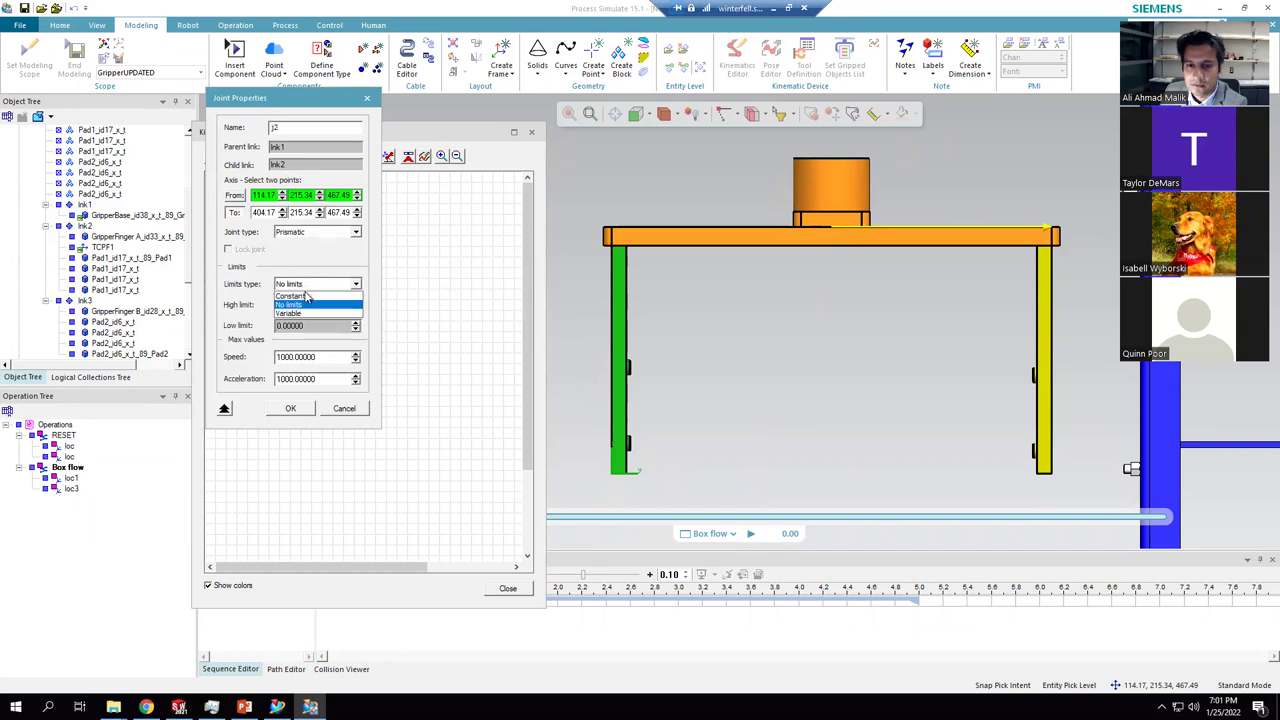
left_click(288, 304)
left_click(290, 305)
left_click(302, 326)
type("-150")
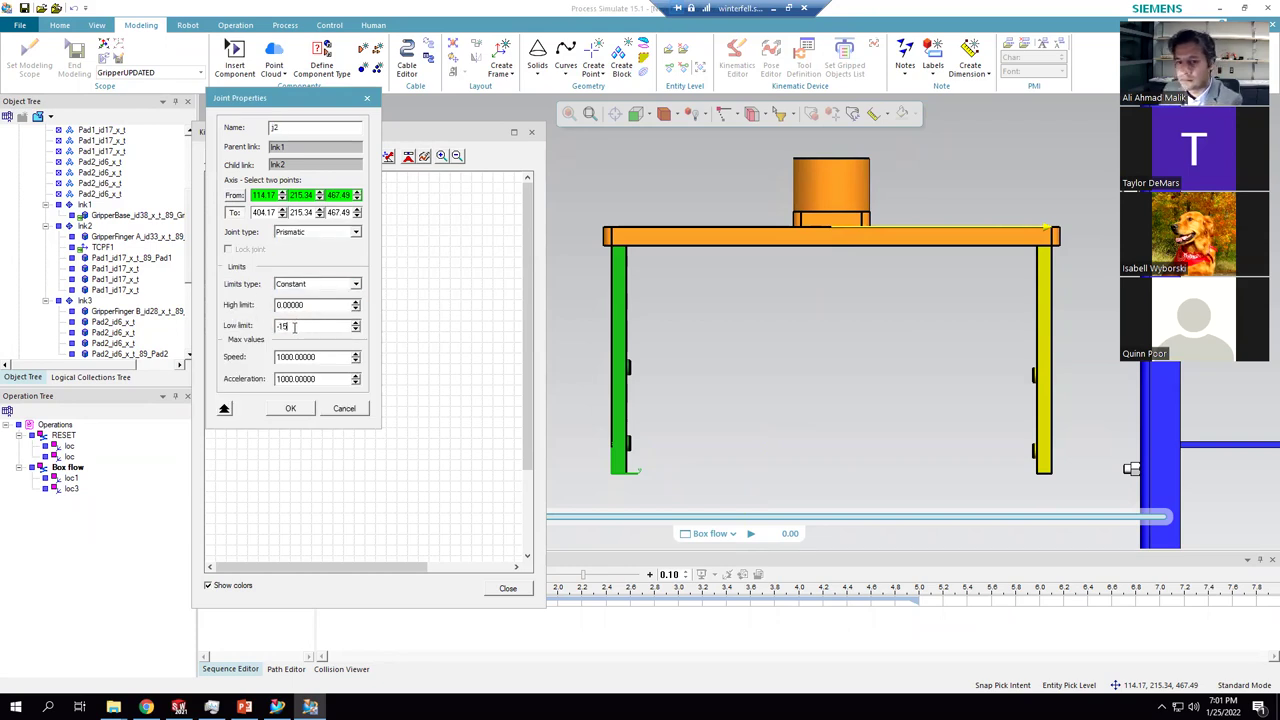
left_click(289, 409)
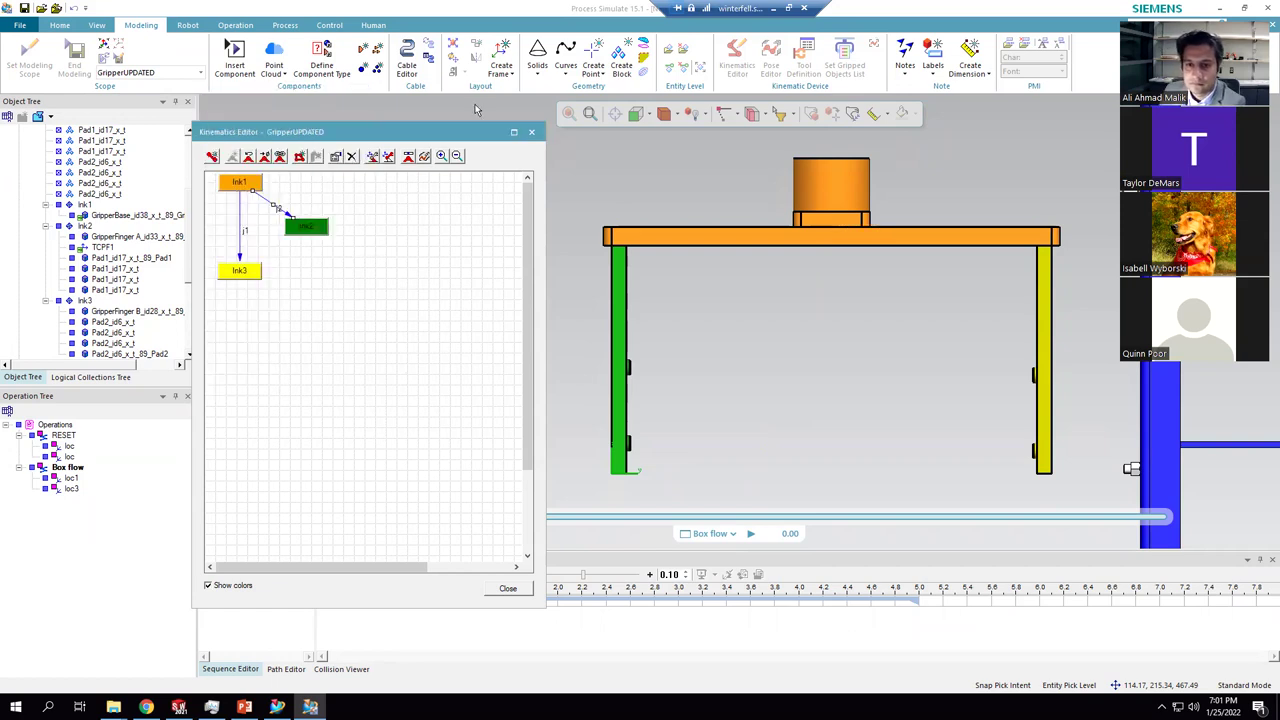
- Jog joints j1 and j2 to check the fingers' direction of travel, and reset the gripper's position
left_click(424, 157)
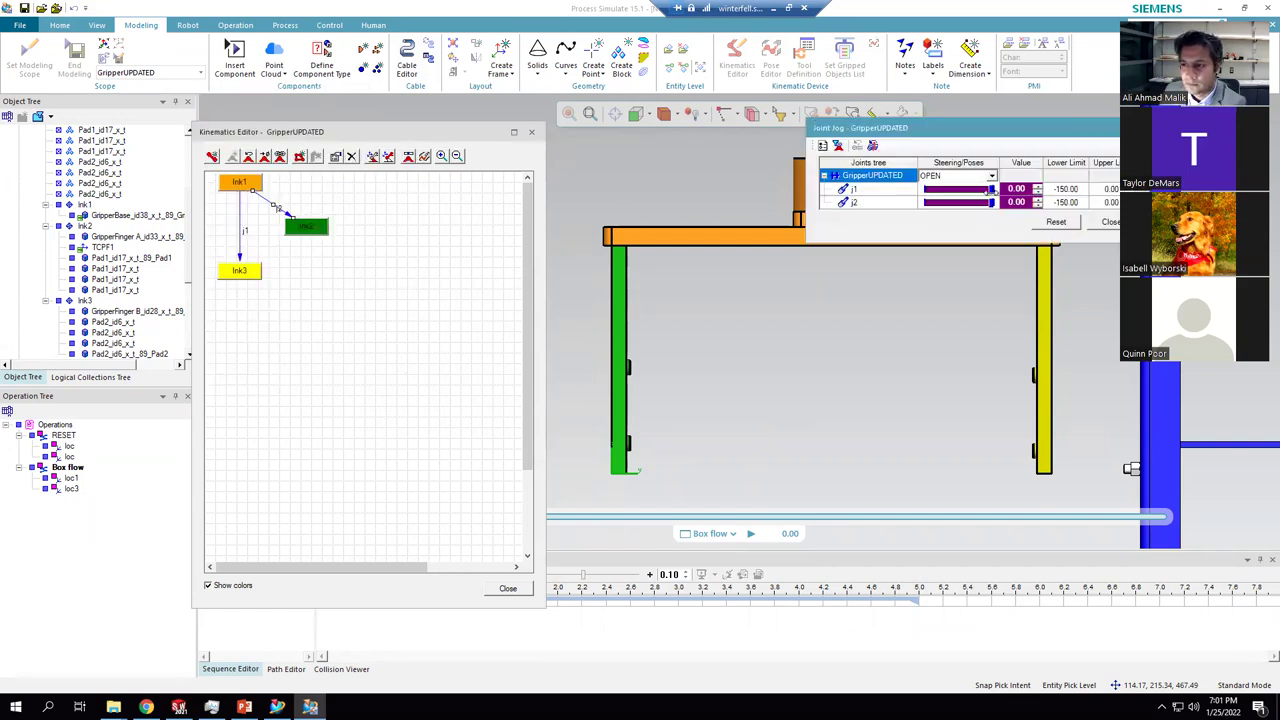
mouse_move(991, 189)
left_mouse_down()
mouse_move(955, 189)
mouse_move(1016, 192)
mouse_move(955, 202)
mouse_move(985, 202)
left_mouse_up()
left_click(1055, 222)
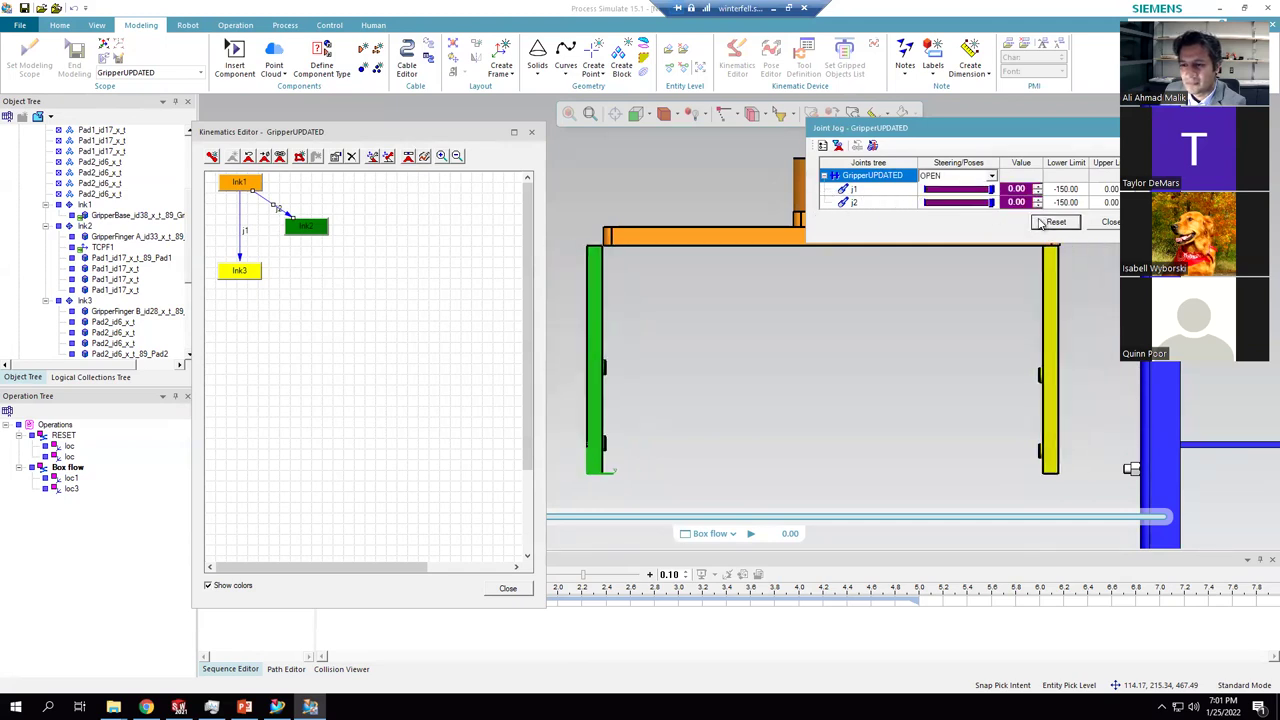
left_click(1108, 222)
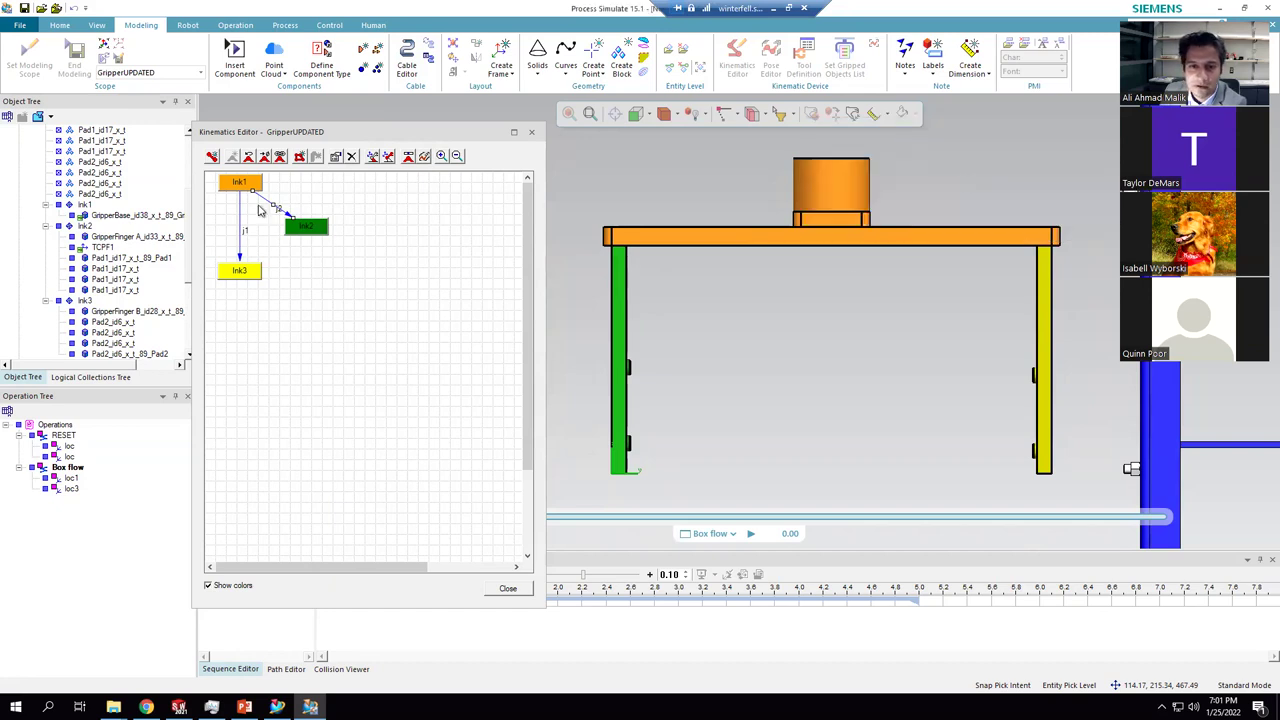
- Set joint j2's high limit to 150 and revise its low limit so that the finger travels in the positive direction
double_click(275, 207)
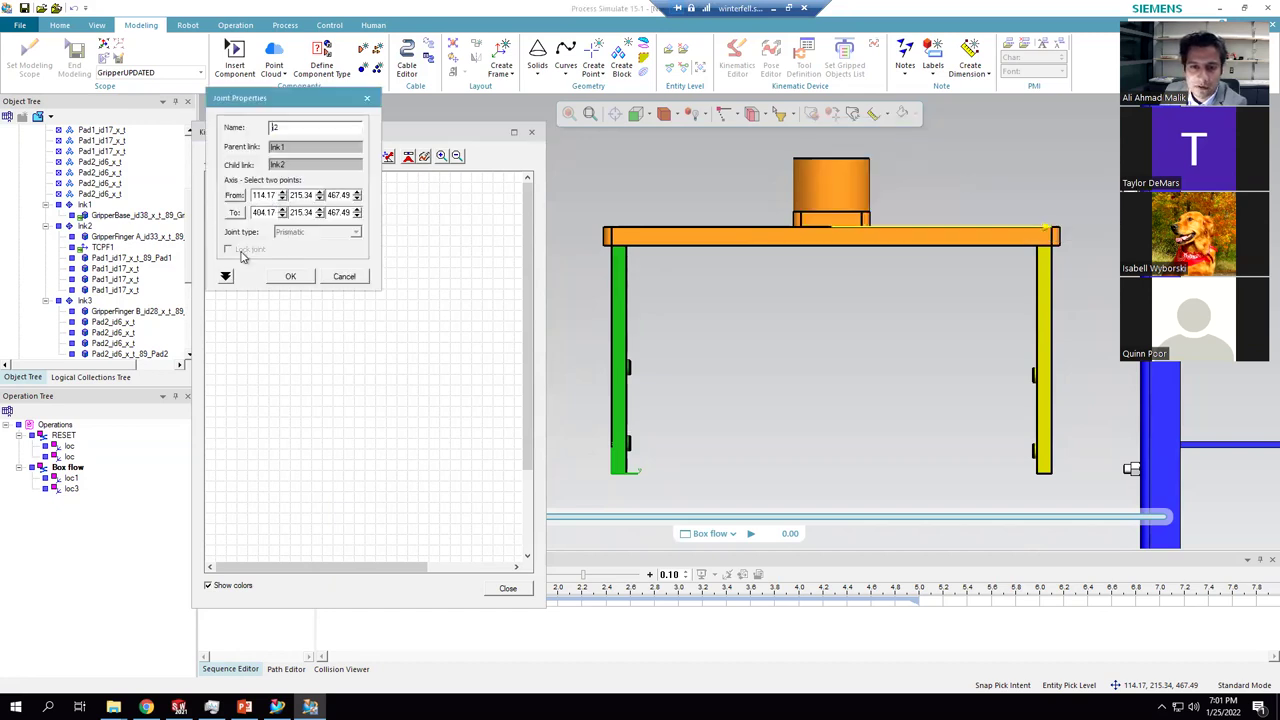
left_click(225, 276)
double_click(311, 306)
type("150")
double_click(316, 327)
left_click(306, 411)
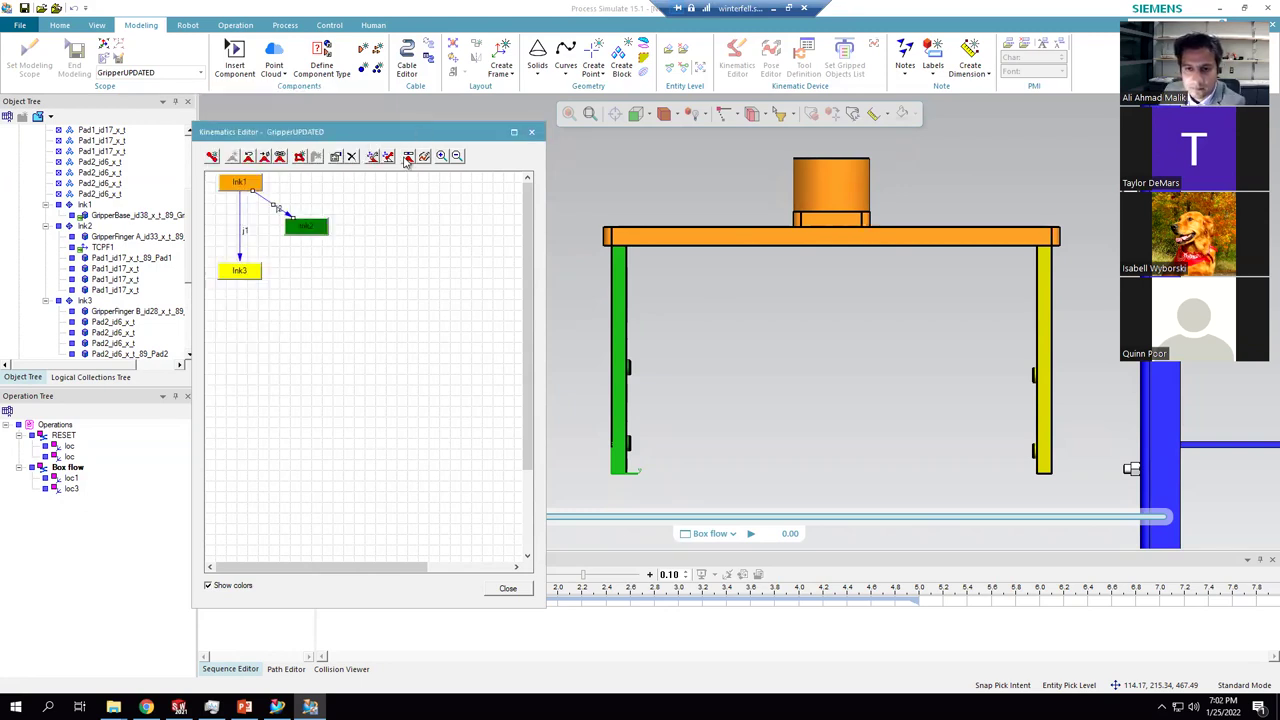
- Jog joint j2 through its new range to check the travel of GripperFinger A, and reset the joint
left_click(407, 158)
left_click_drag(926, 202, 975, 202)
left_click(1056, 222)
left_click(1110, 222)
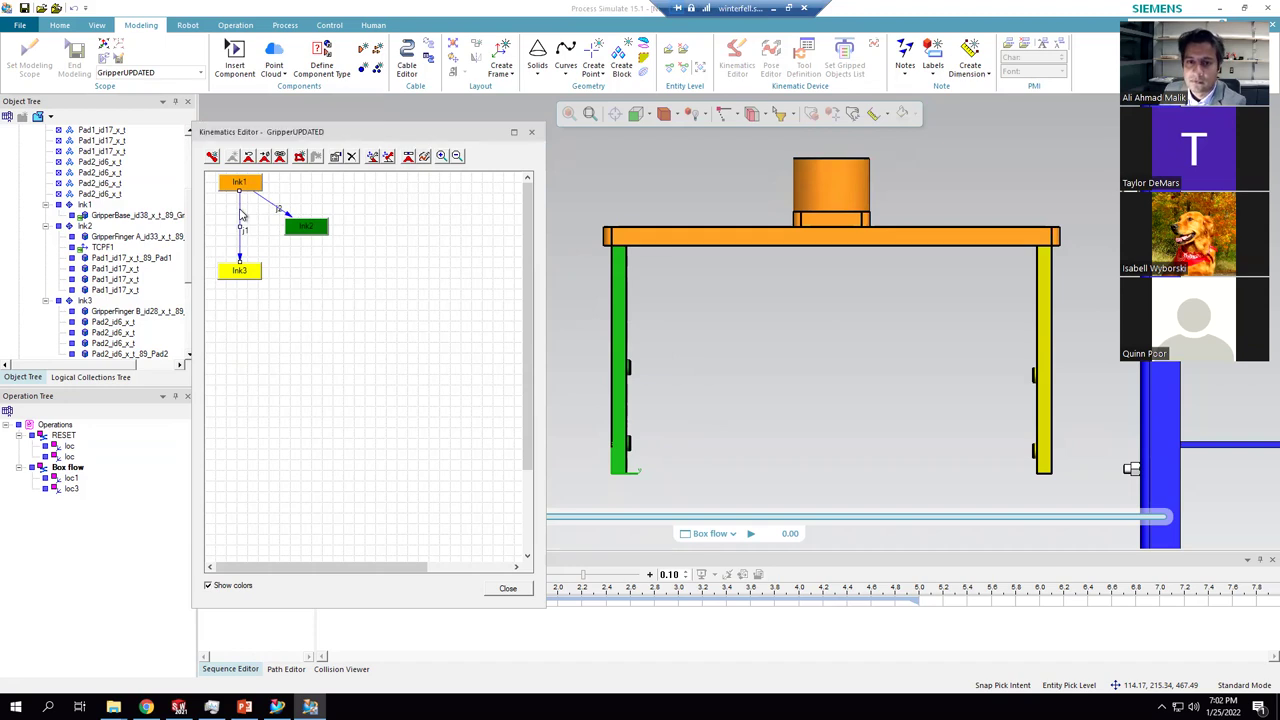
- Set joint j1's low limit to 0 and its high limit to 50
double_click(240, 213)
left_click(226, 277)
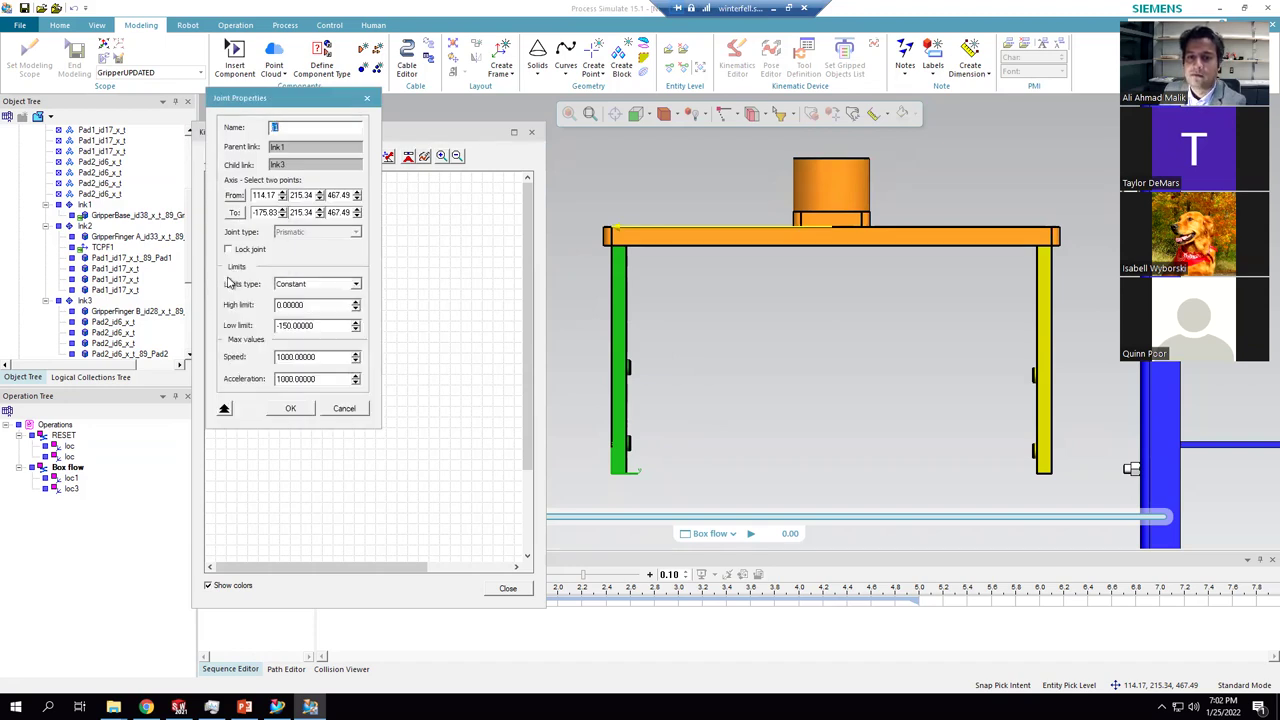
double_click(315, 328)
type("0")
double_click(309, 305)
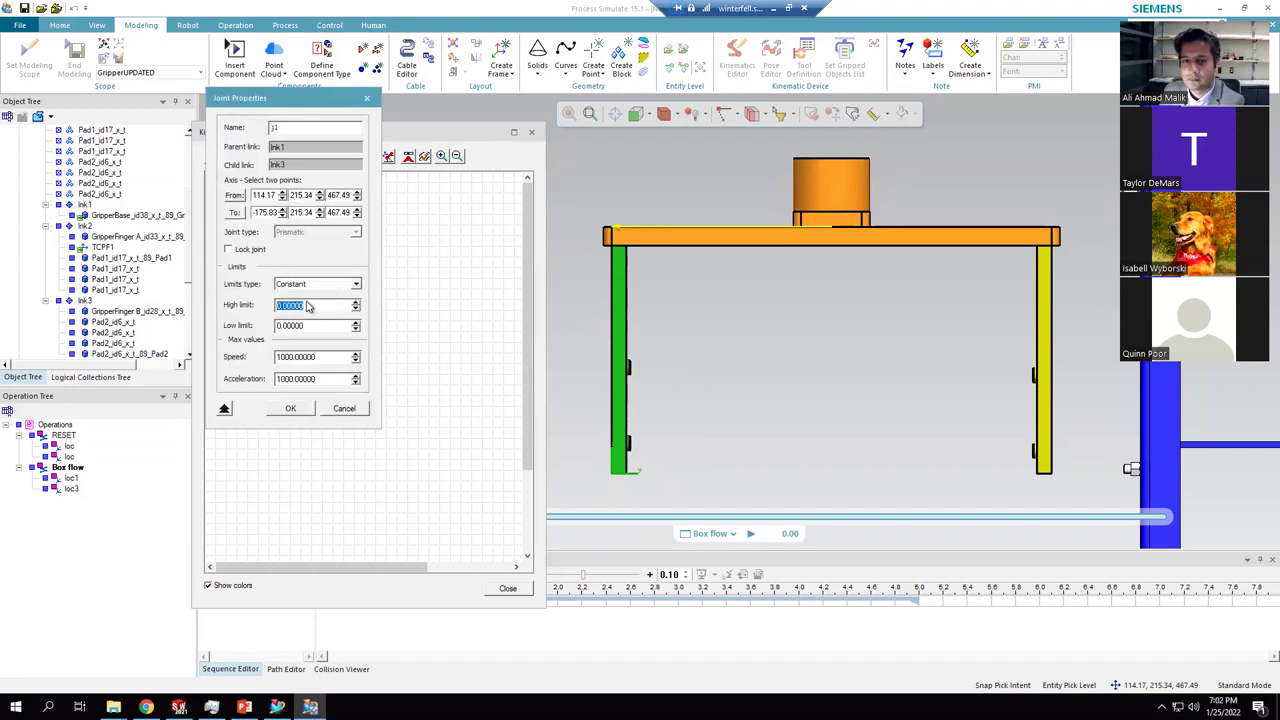
type("50")
left_click(295, 410)
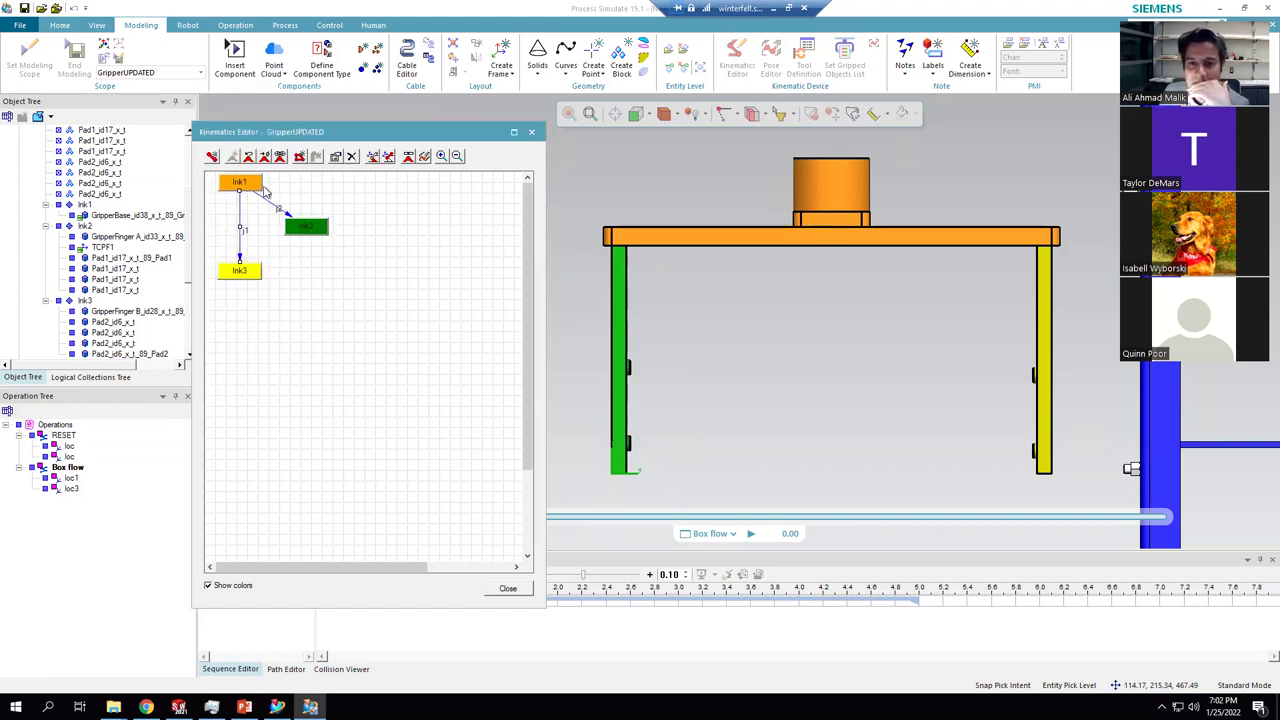
- Make joint j1 dependent on j2 with the joint function (D(j2))
left_click(280, 158)
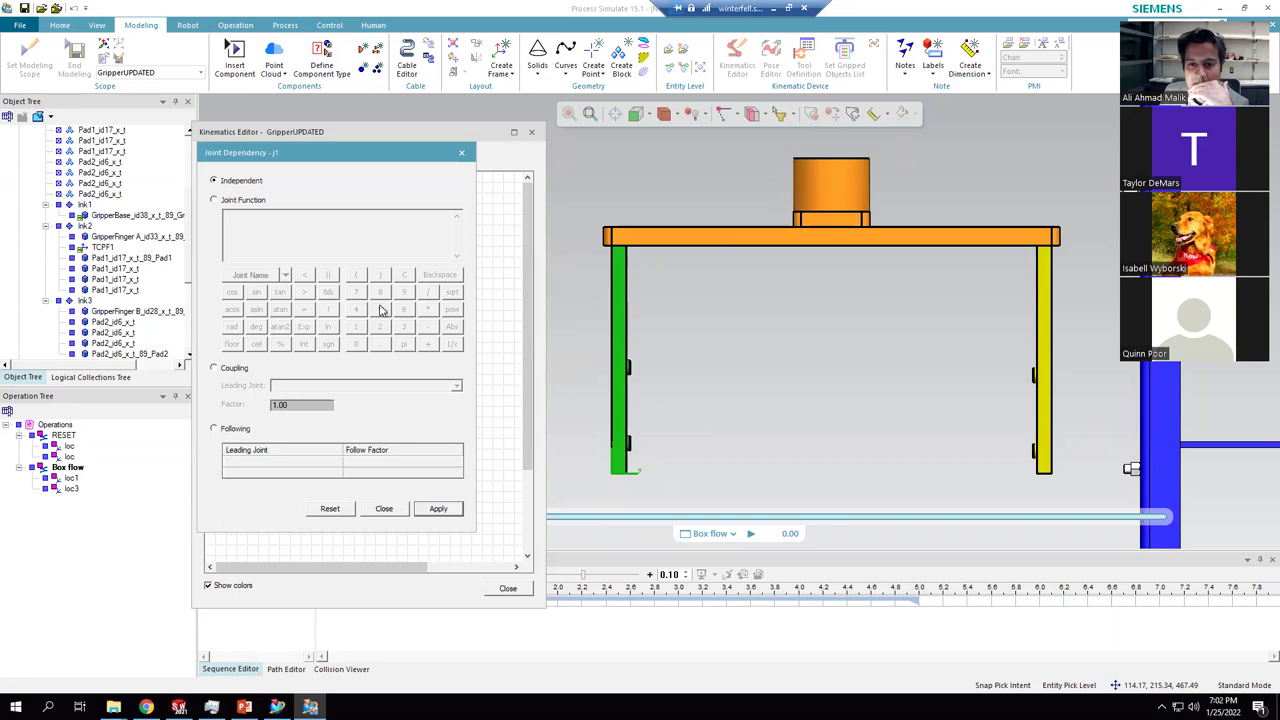
left_click(215, 200)
left_click(285, 276)
left_click(254, 290)
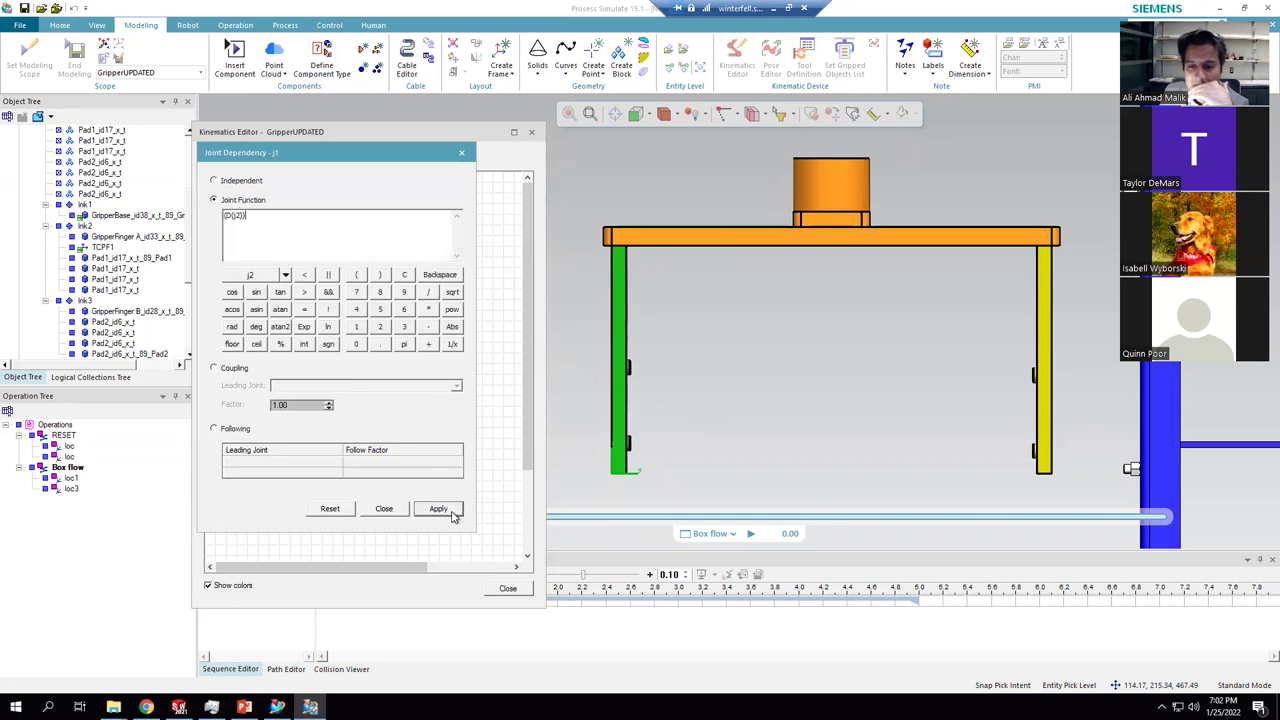
left_click(384, 509)
- Jog joint j2 slightly to move both gripper fingers inward together, and close the kinematics editor
left_click(405, 160)
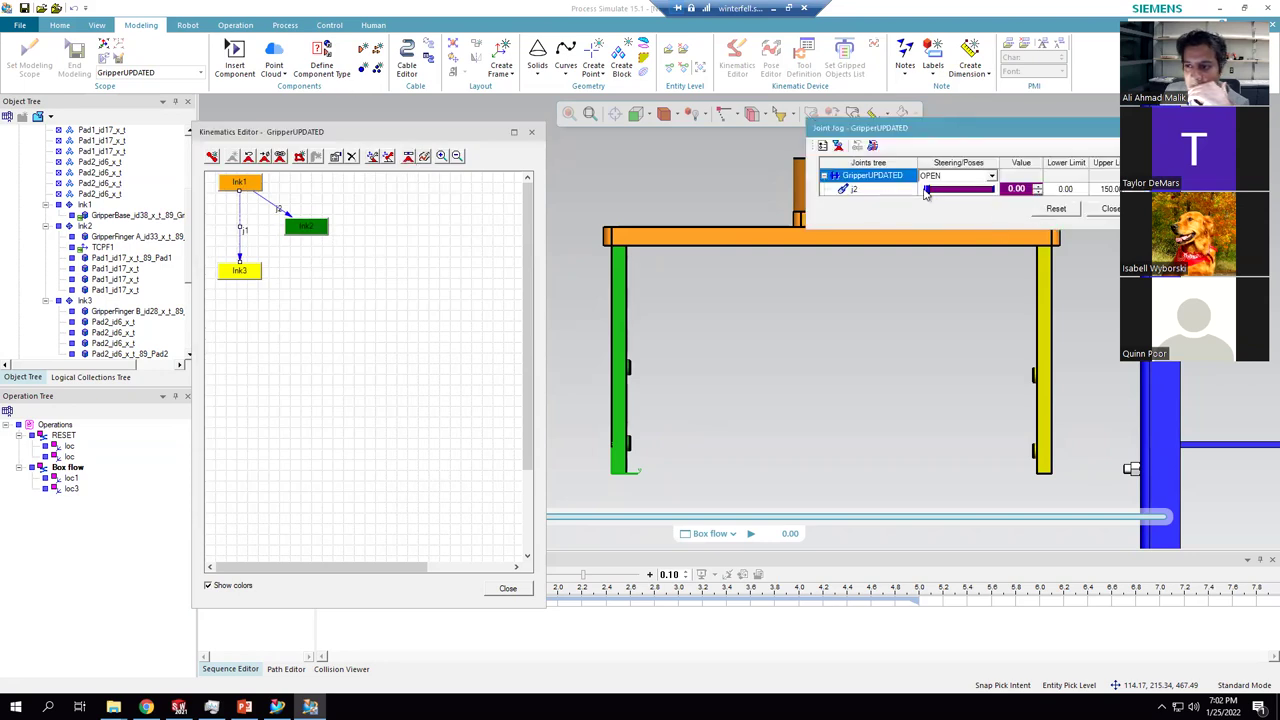
mouse_move(927, 189)
left_mouse_down()
mouse_move(990, 189)
mouse_move(932, 189)
left_mouse_up()
left_click(1105, 210)
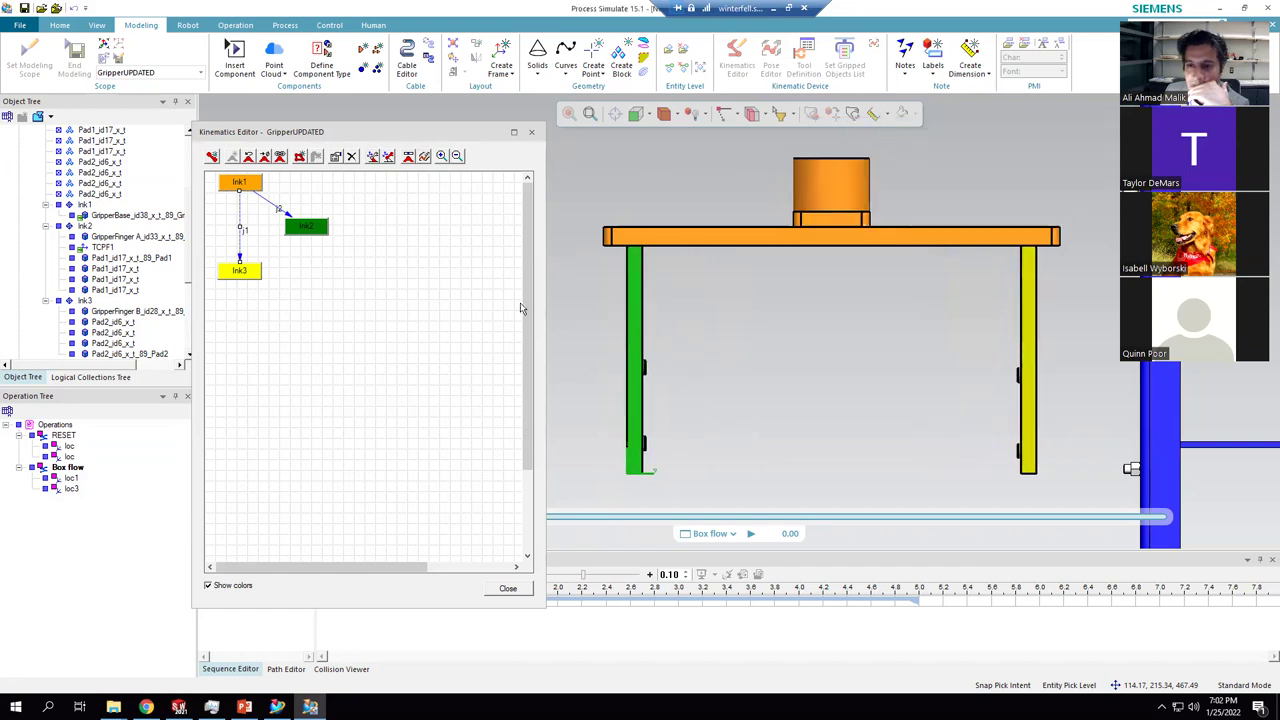
left_click(533, 134)
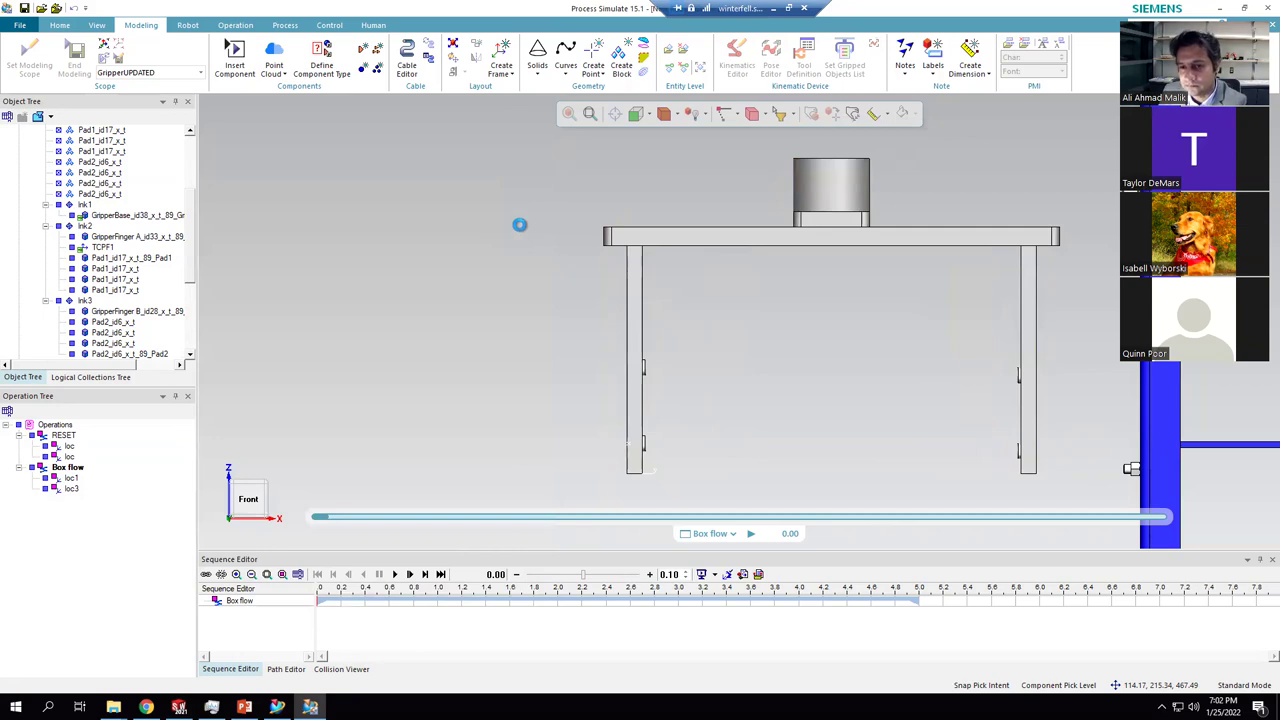
- End modeling of GripperUPDATED and display robot kr6_2 in the scene
scroll(417, 352, "down", 3)
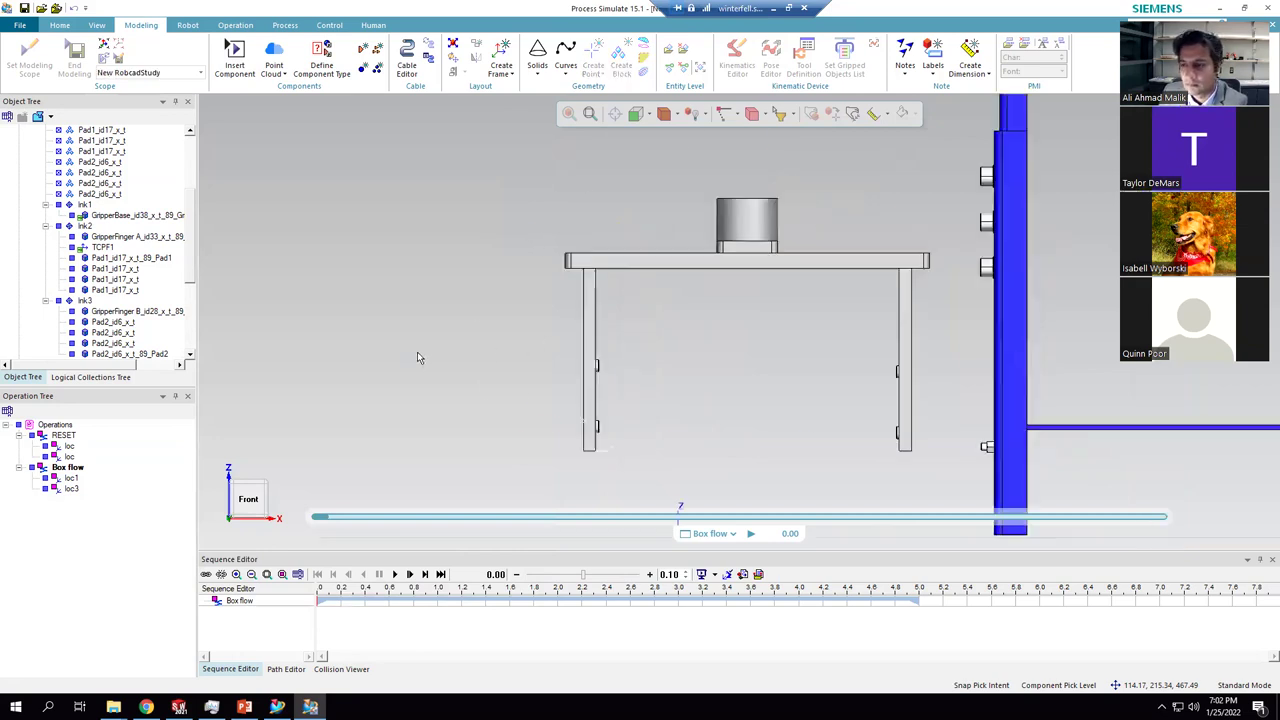
scroll(545, 270, "up", 2)
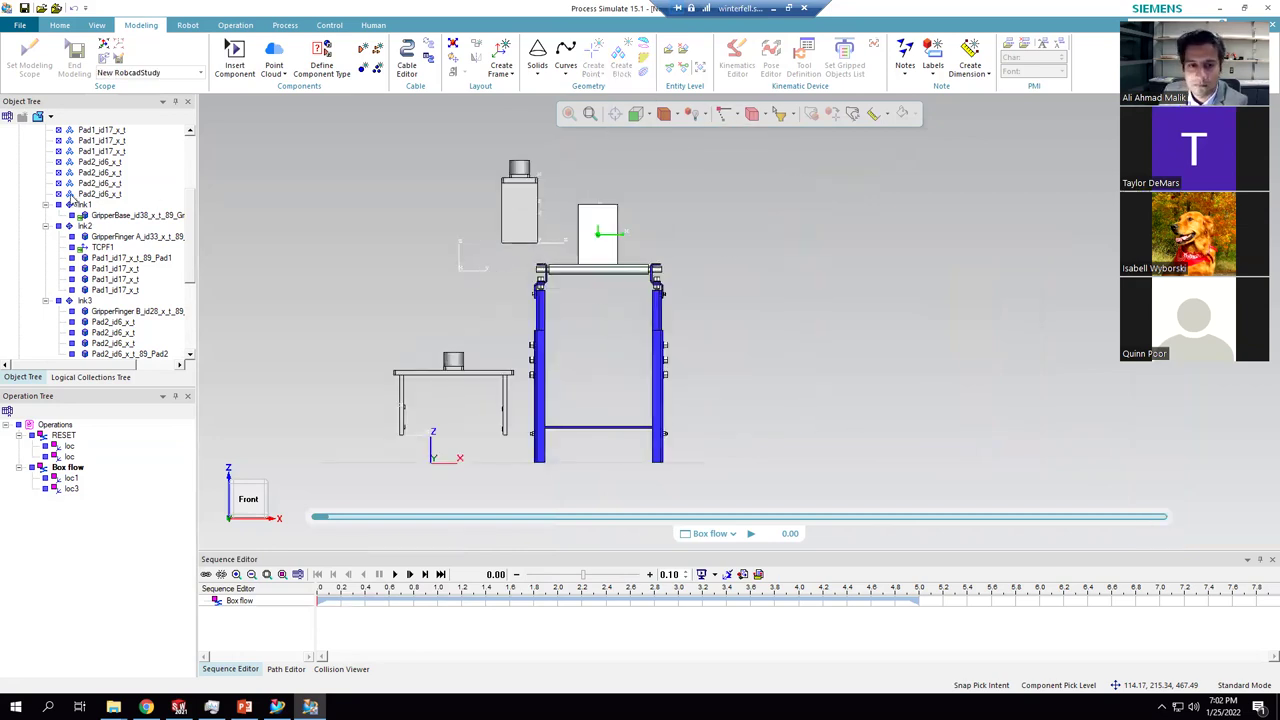
scroll(72, 198, "up", 3)
scroll(44, 158, "up", 2)
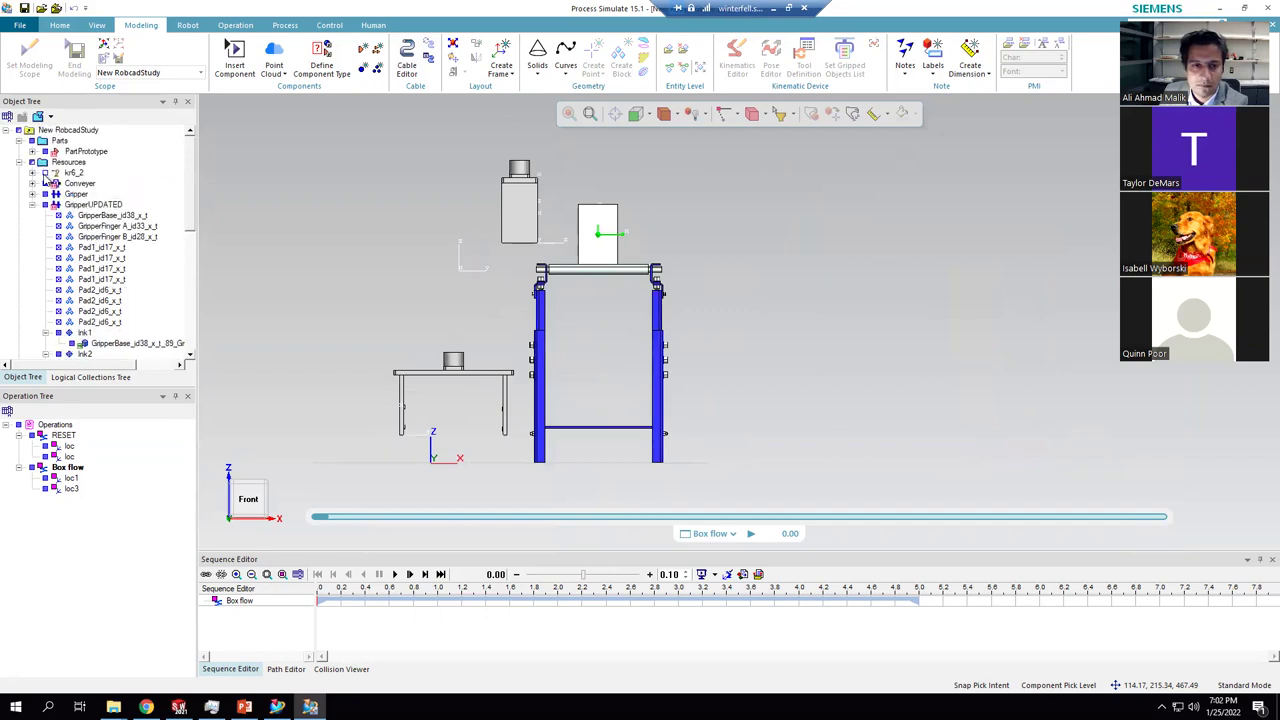
left_click(44, 174)
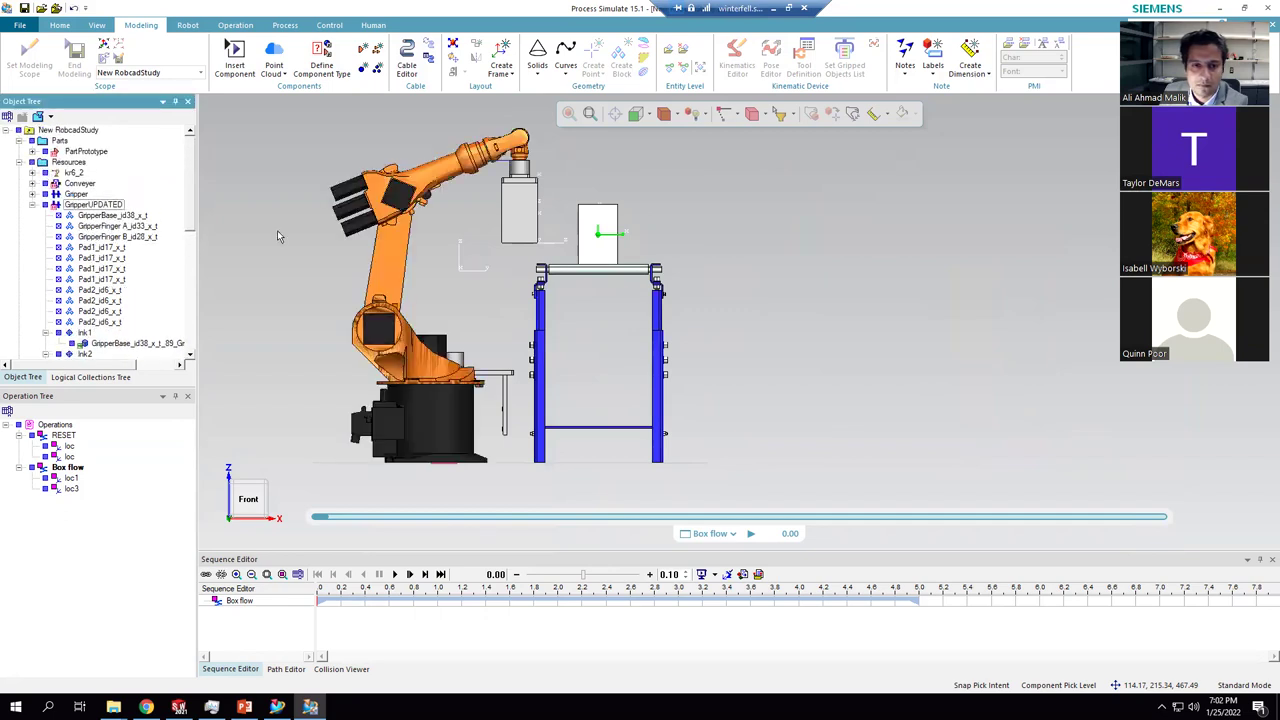
- Move the old Gripper away from the robot about 1603.6 mm along Y with the Placement Manipulator
left_click(518, 198)
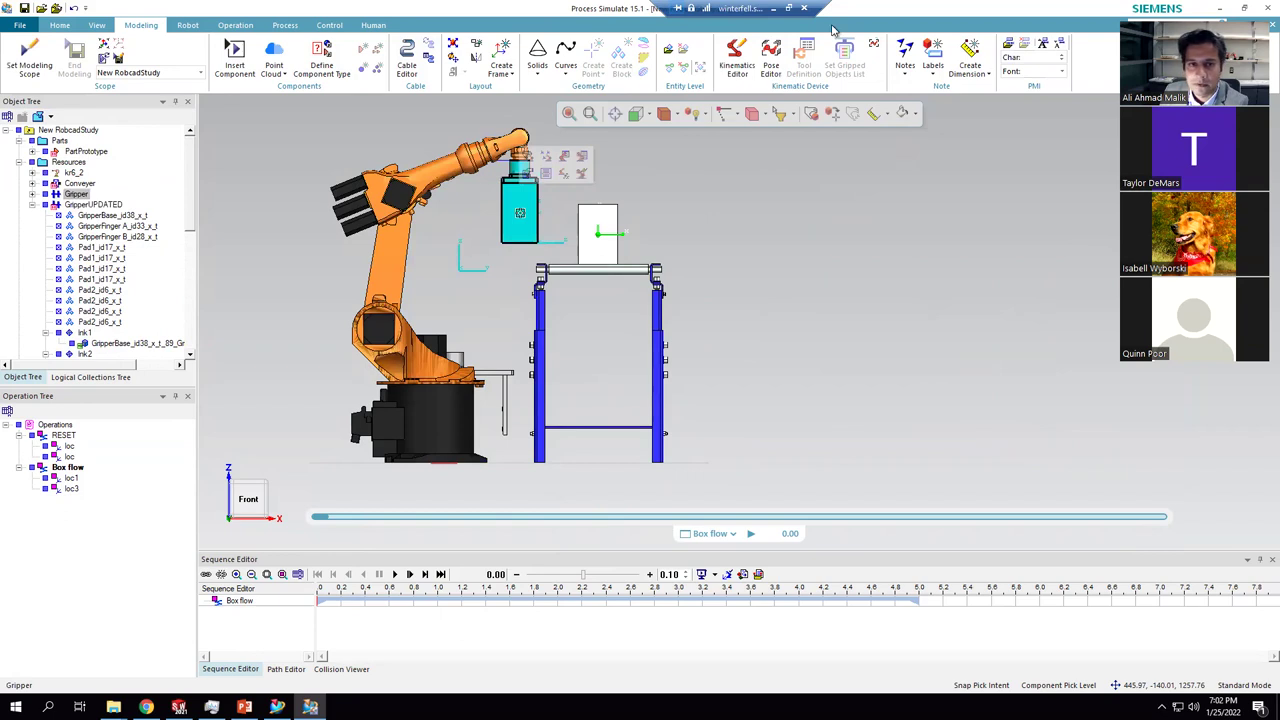
scroll(962, 82, "up", 1)
left_click(968, 76)
left_click(988, 118)
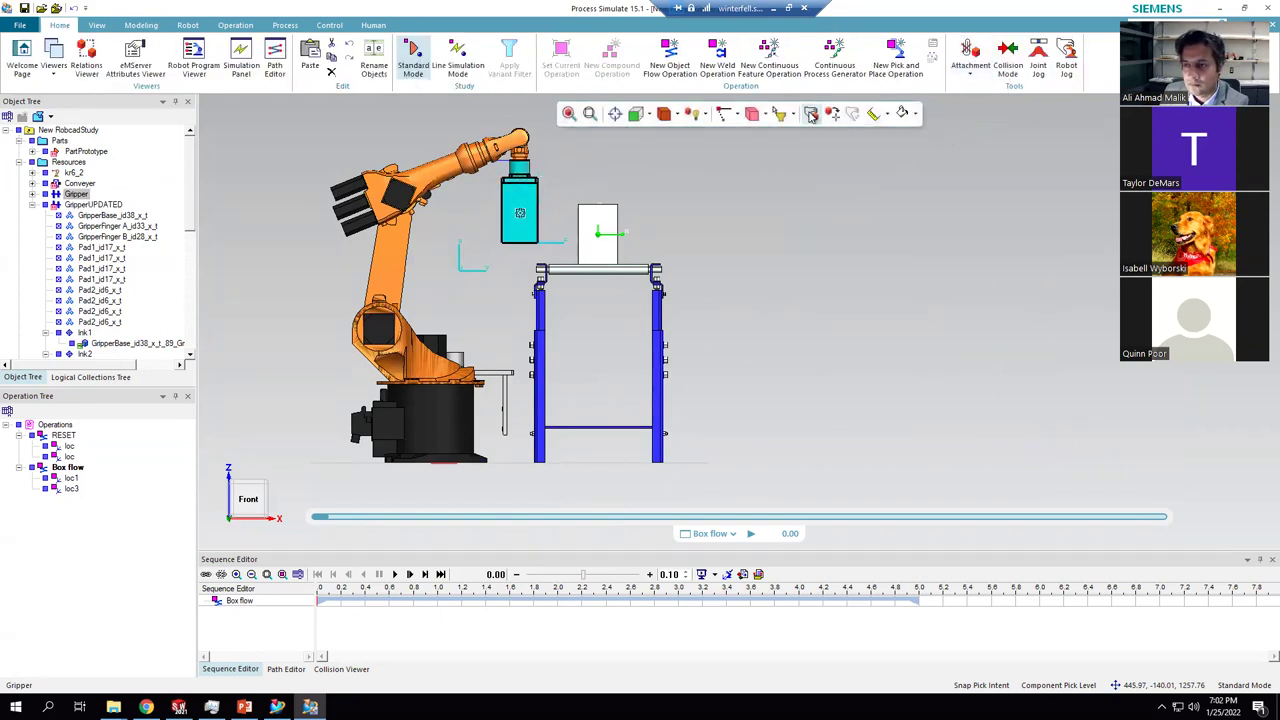
key("alt+p")
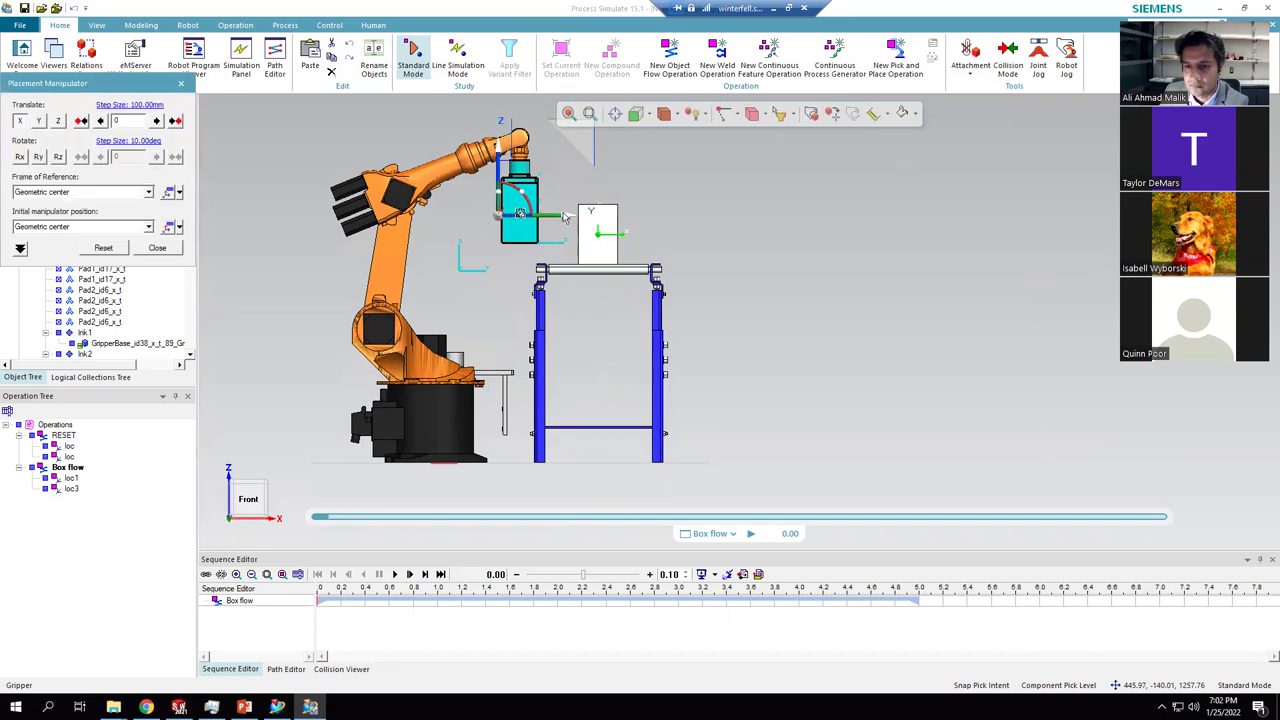
left_click_drag(565, 217, 875, 220)
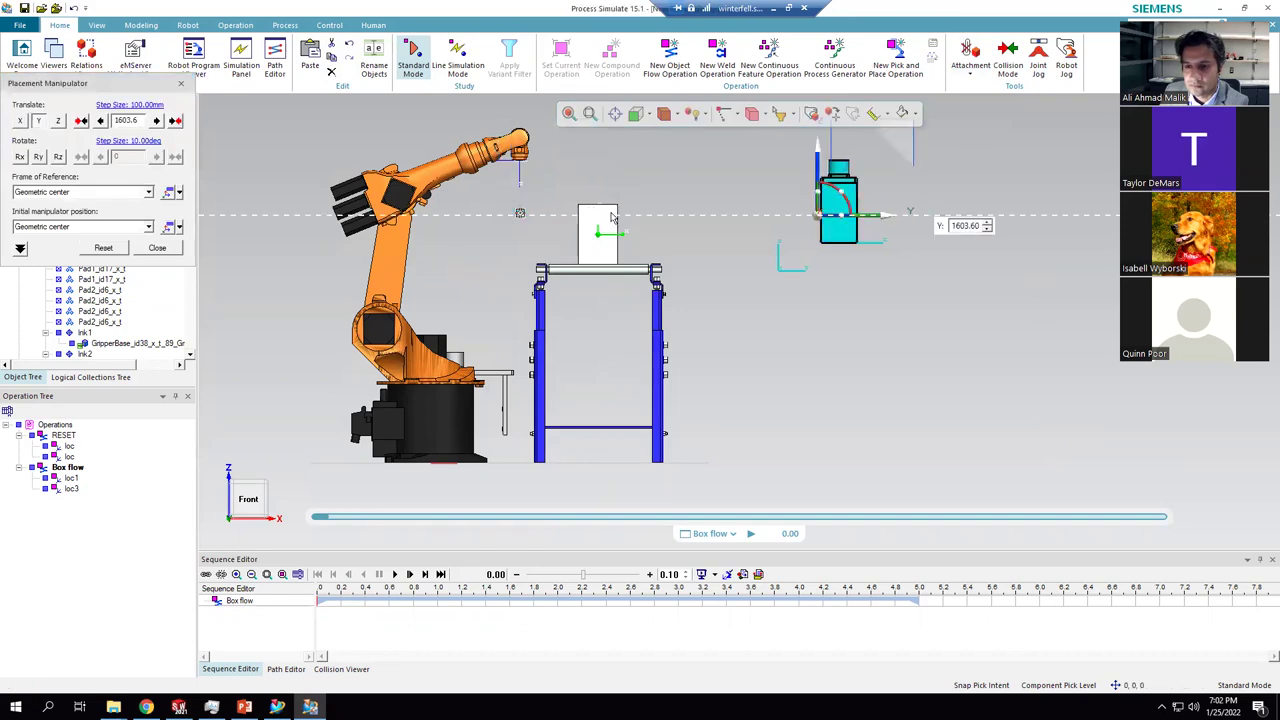
middle_click_drag(607, 218, 200, 235)
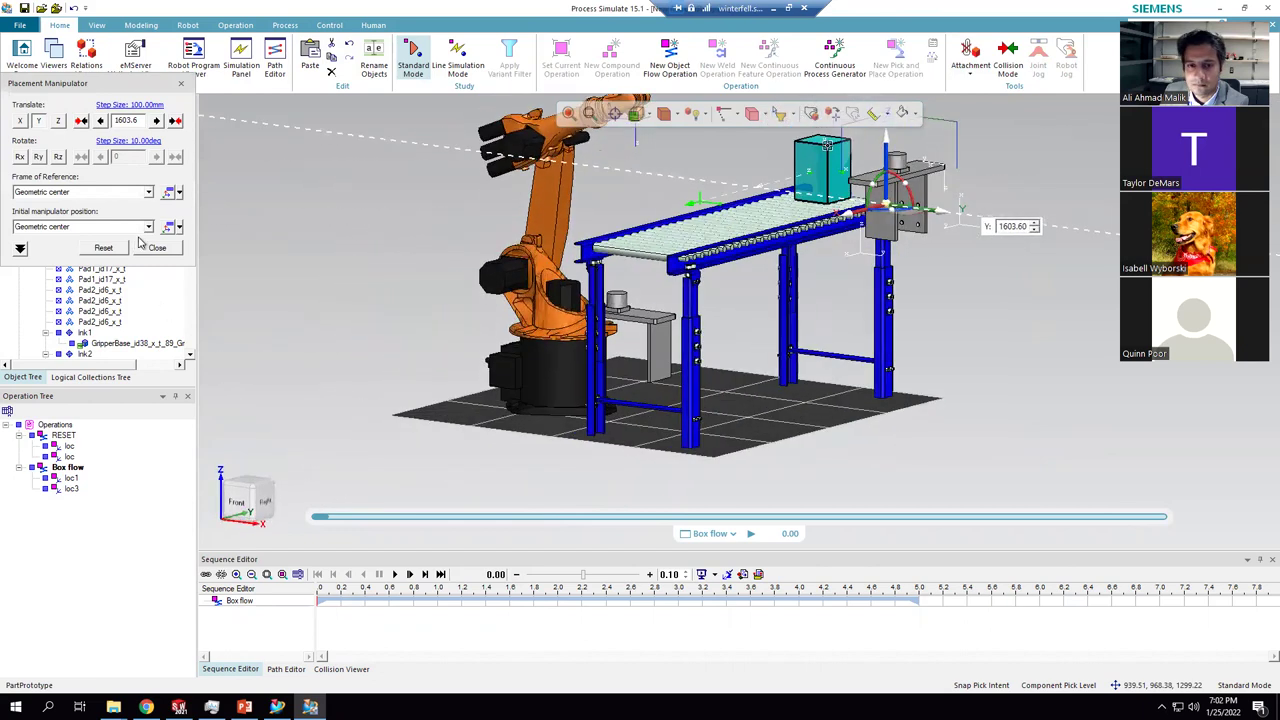
left_click(158, 249)
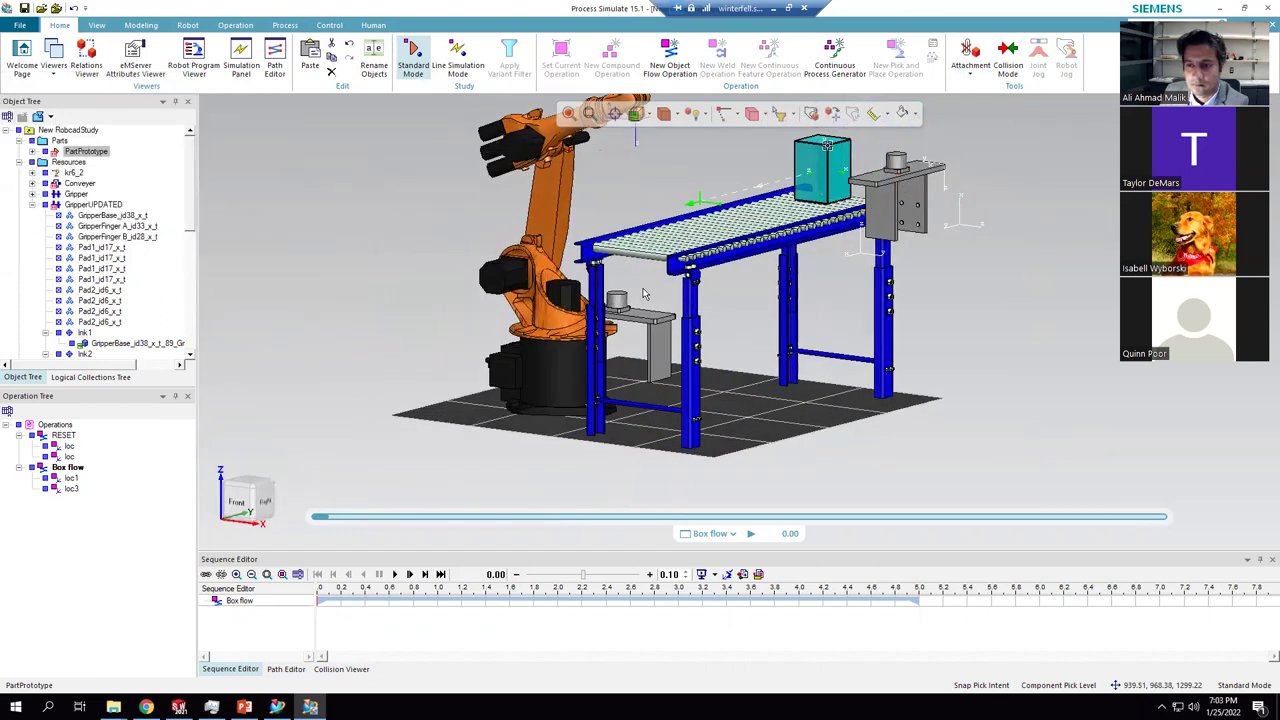
- Mount GripperUPDATED on robot kr6_2, matching the gripper's Base Frame to the robot's TOOLFRAME
right_click(547, 222)
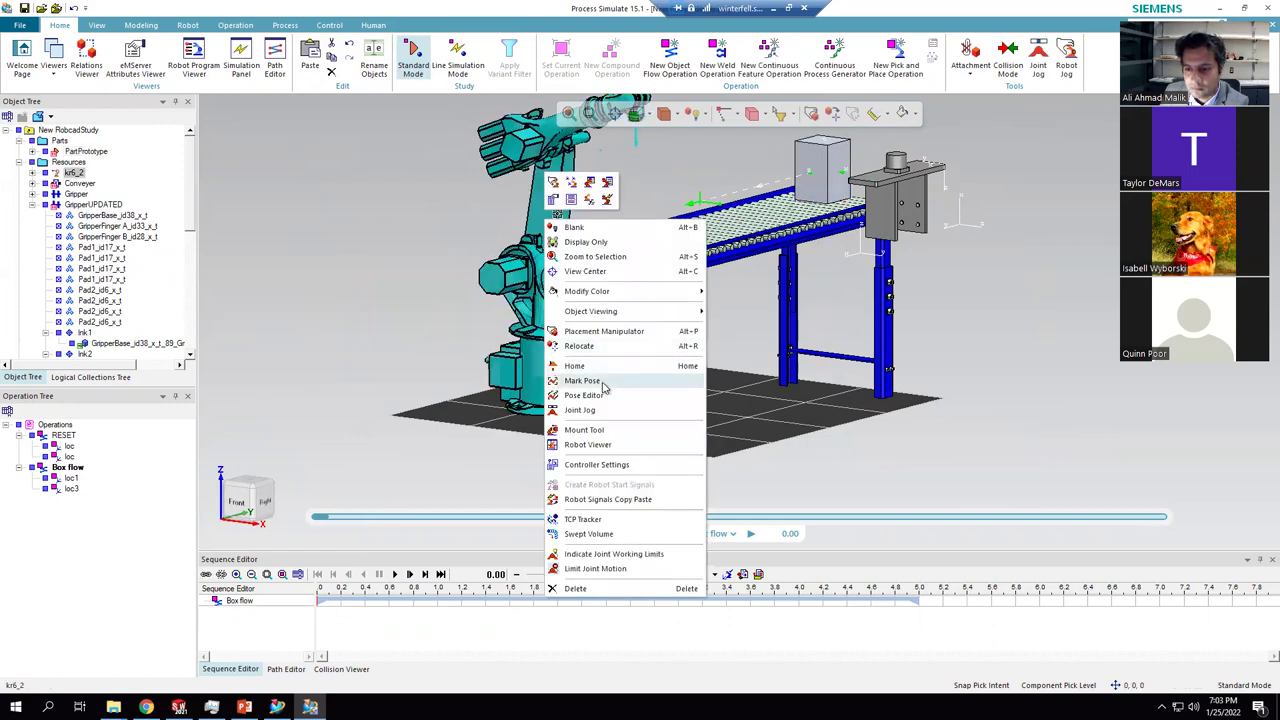
left_click(610, 430)
left_click(618, 302)
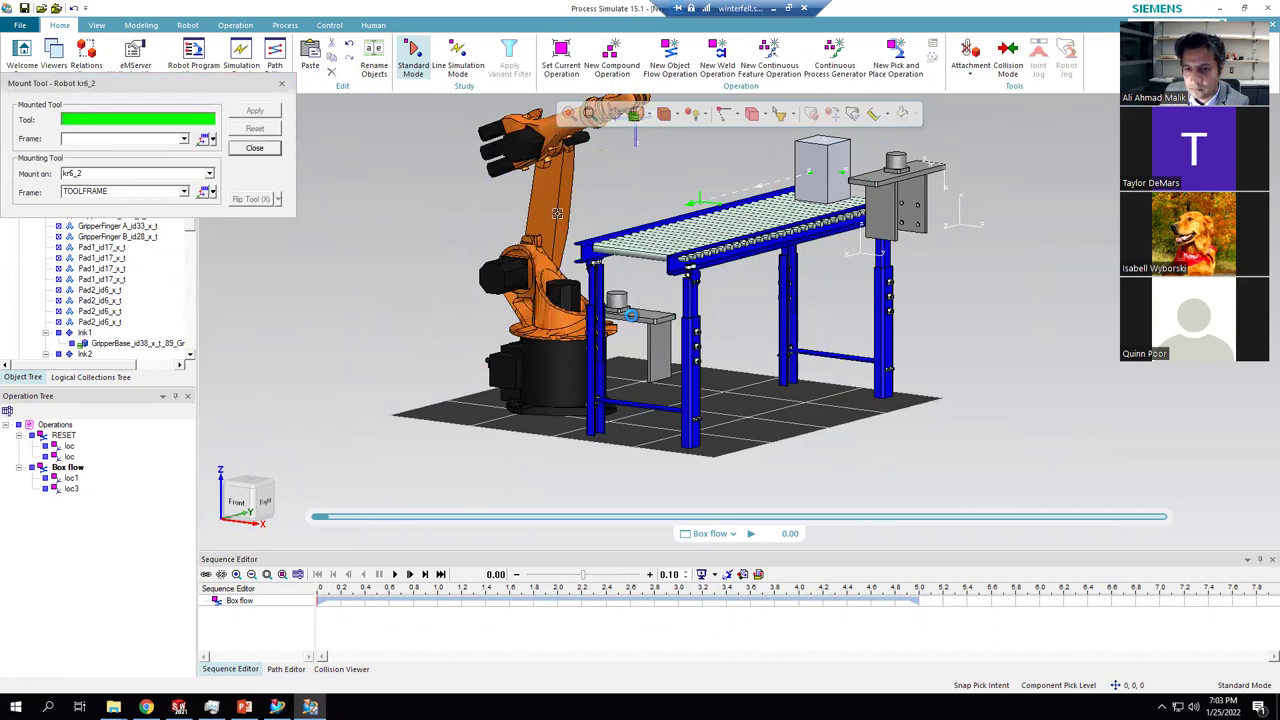
left_click(184, 140)
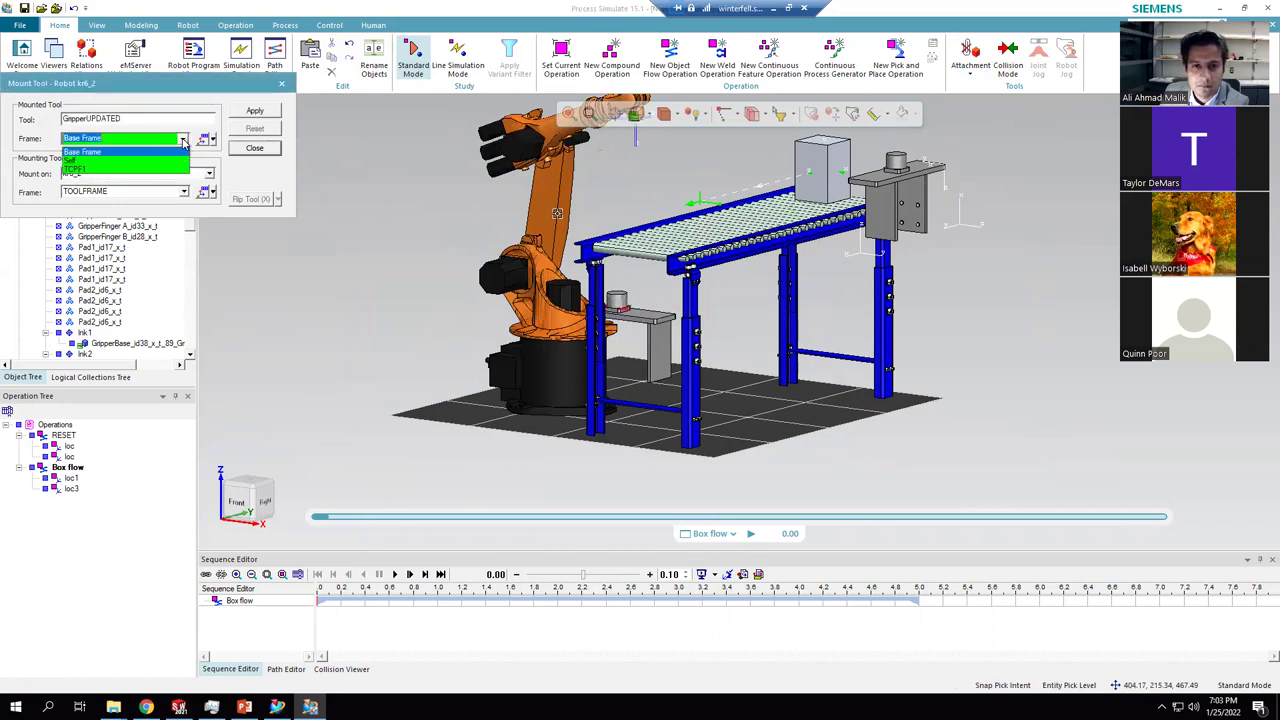
left_click(255, 112)
left_click(255, 112)
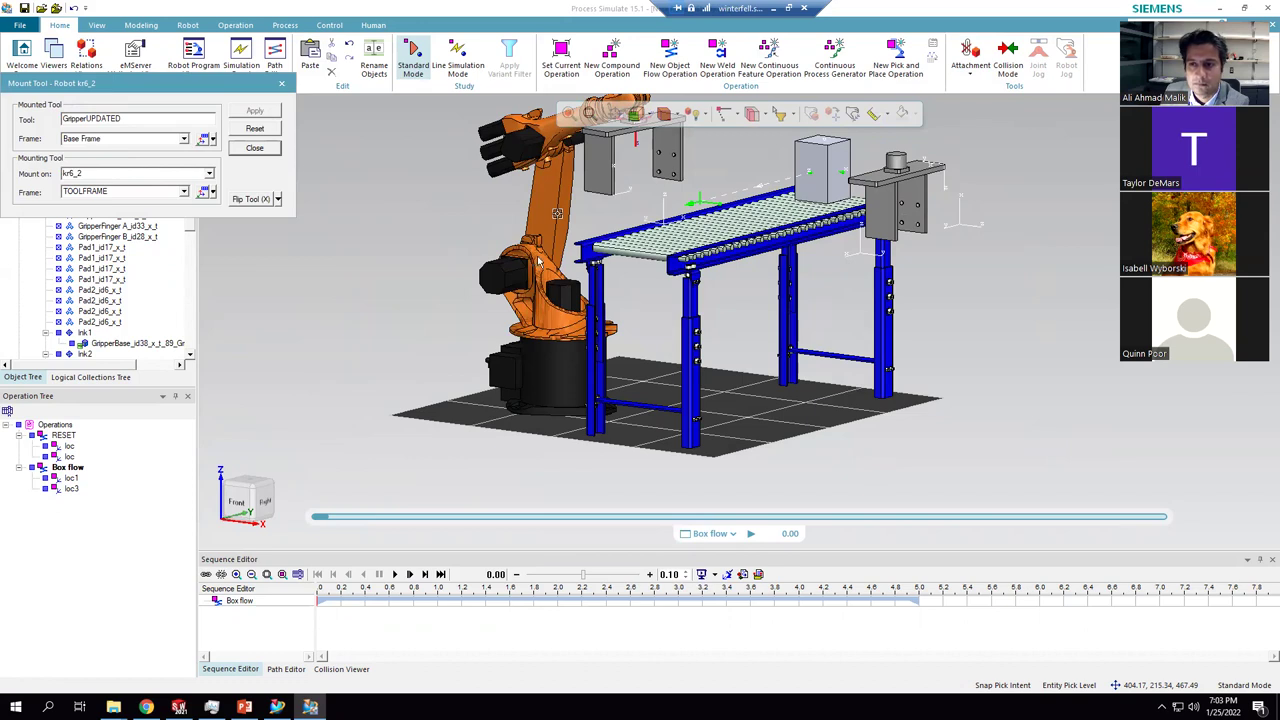
scroll(538, 262, "down", 2)
scroll(520, 250, "up", 6)
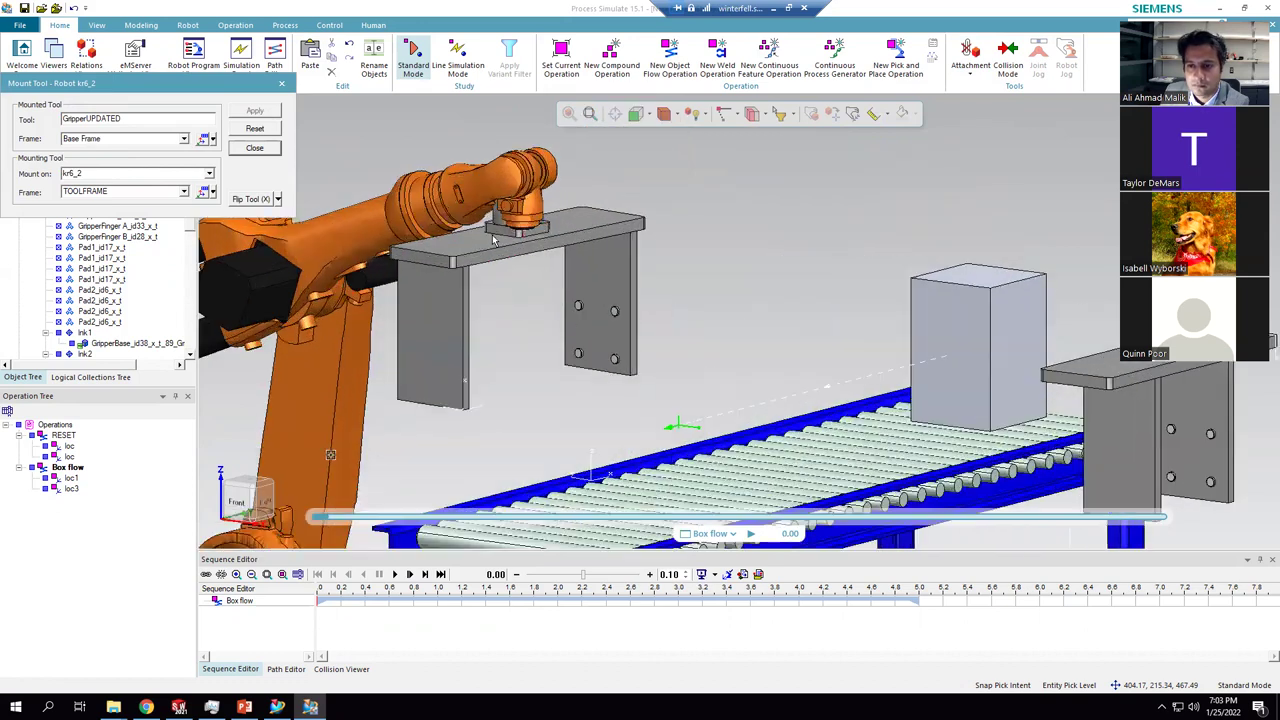
left_click(255, 148)
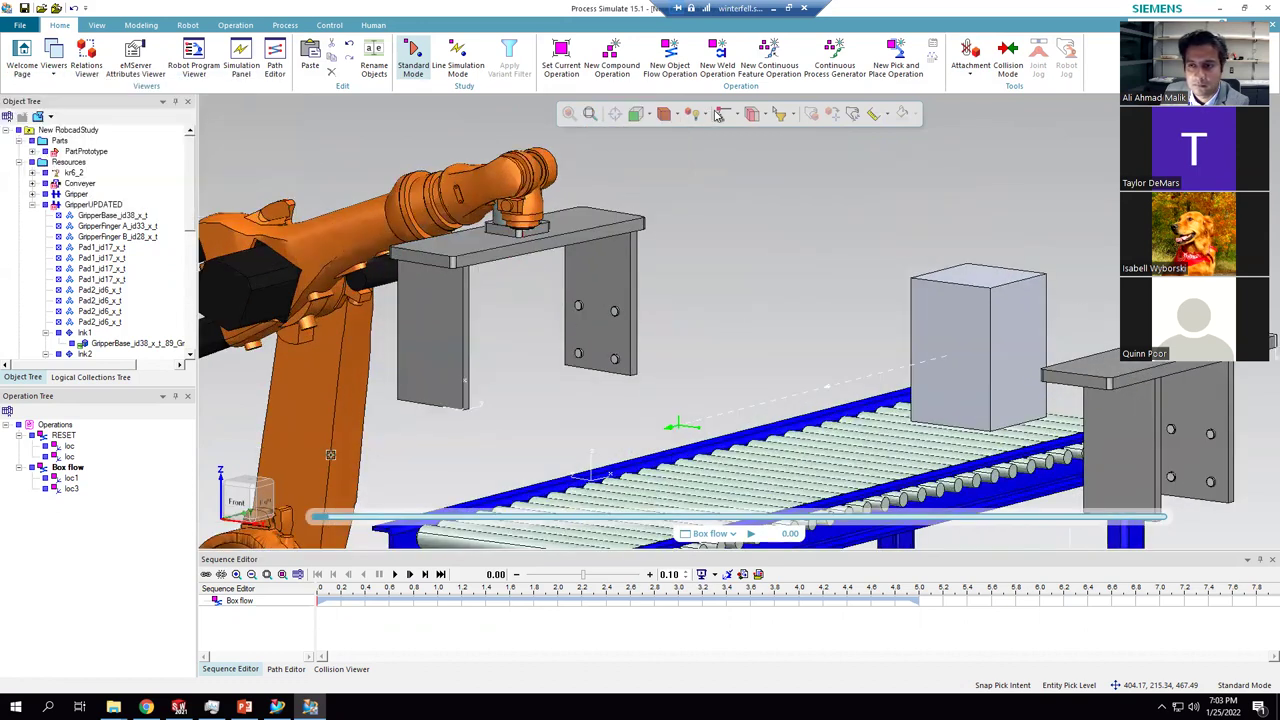
- Send robot kr6_2 to its HOME pose to check how the mounted gripper sits on the wrist
left_click(636, 114)
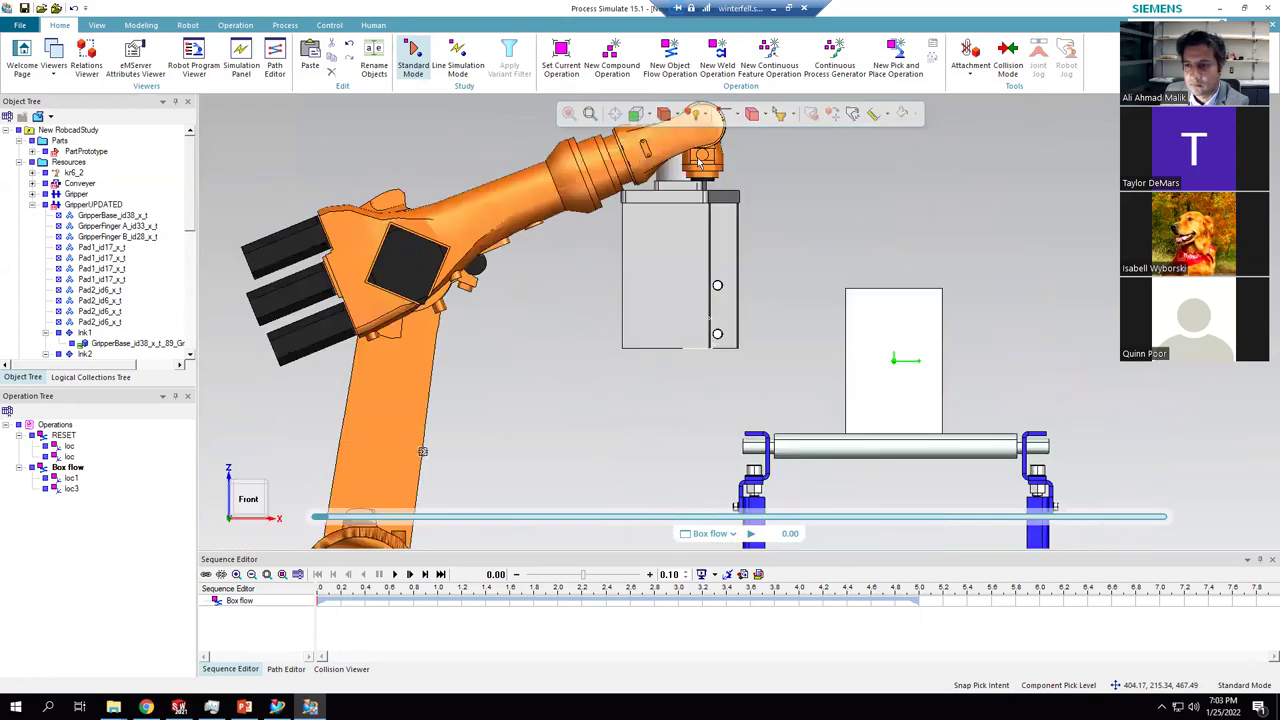
scroll(699, 157, "up", 3)
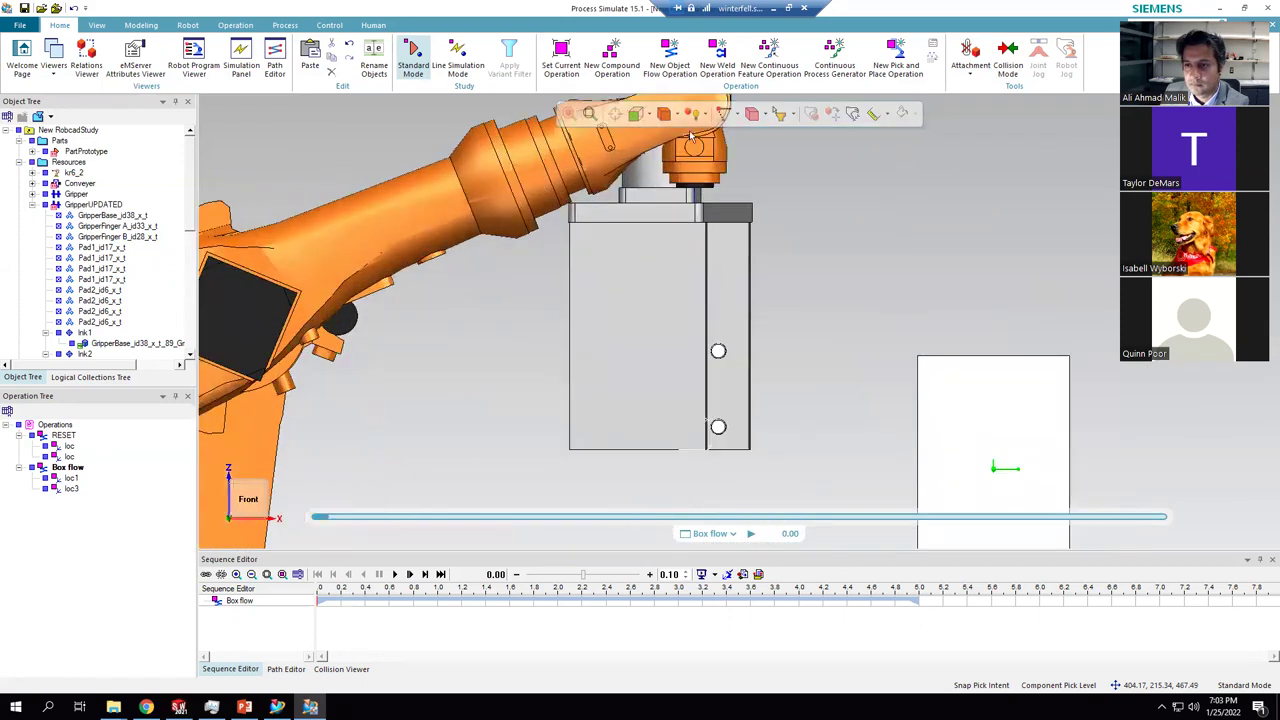
left_click(661, 245)
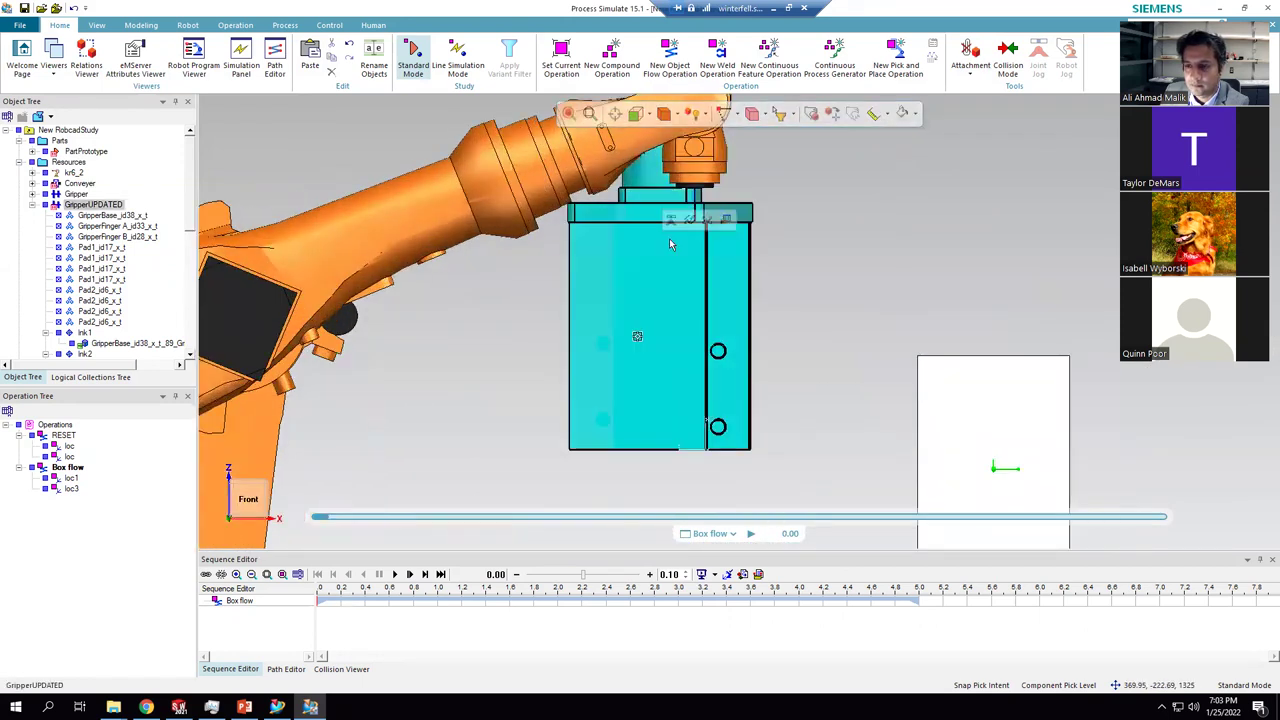
right_click(522, 191)
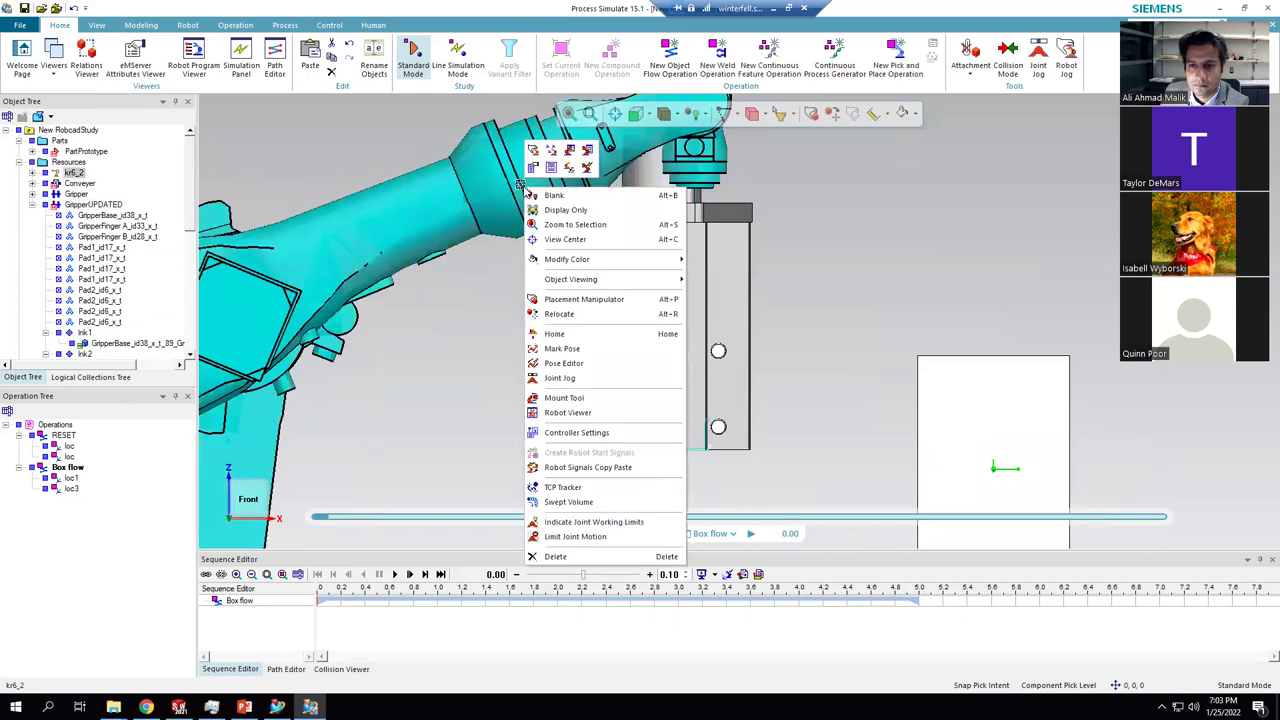
left_click(607, 365)
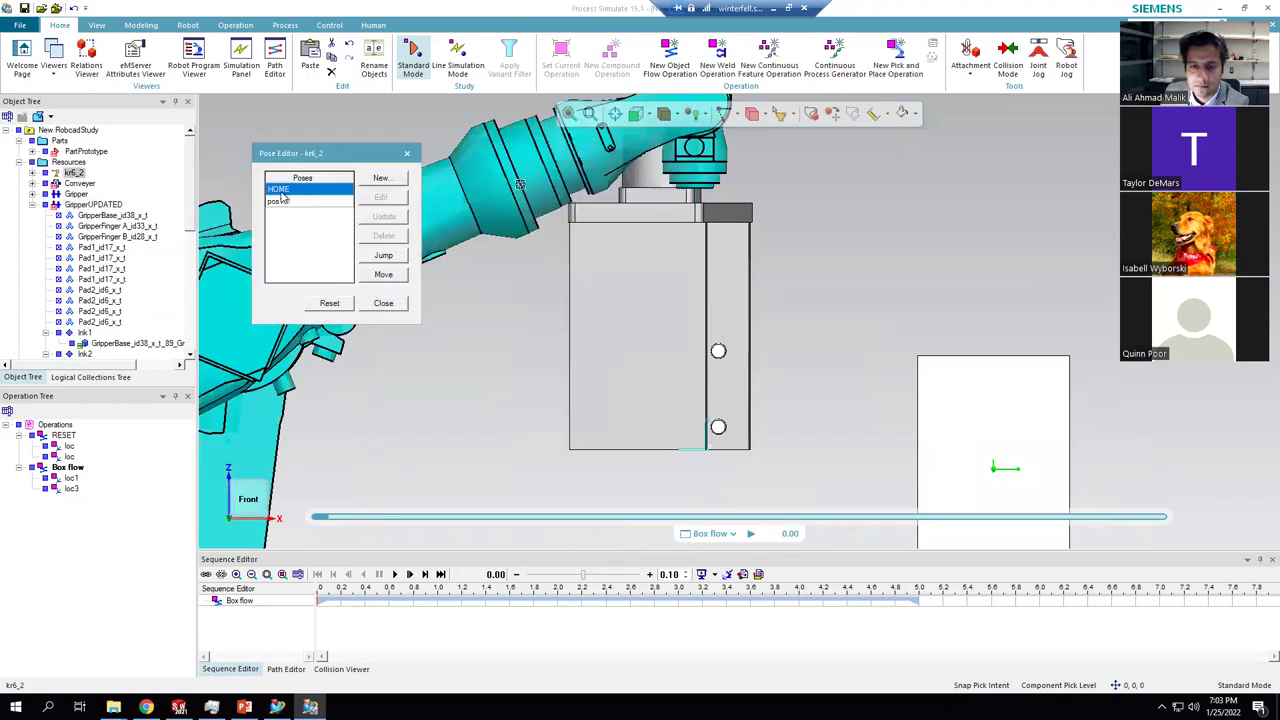
double_click(278, 190)
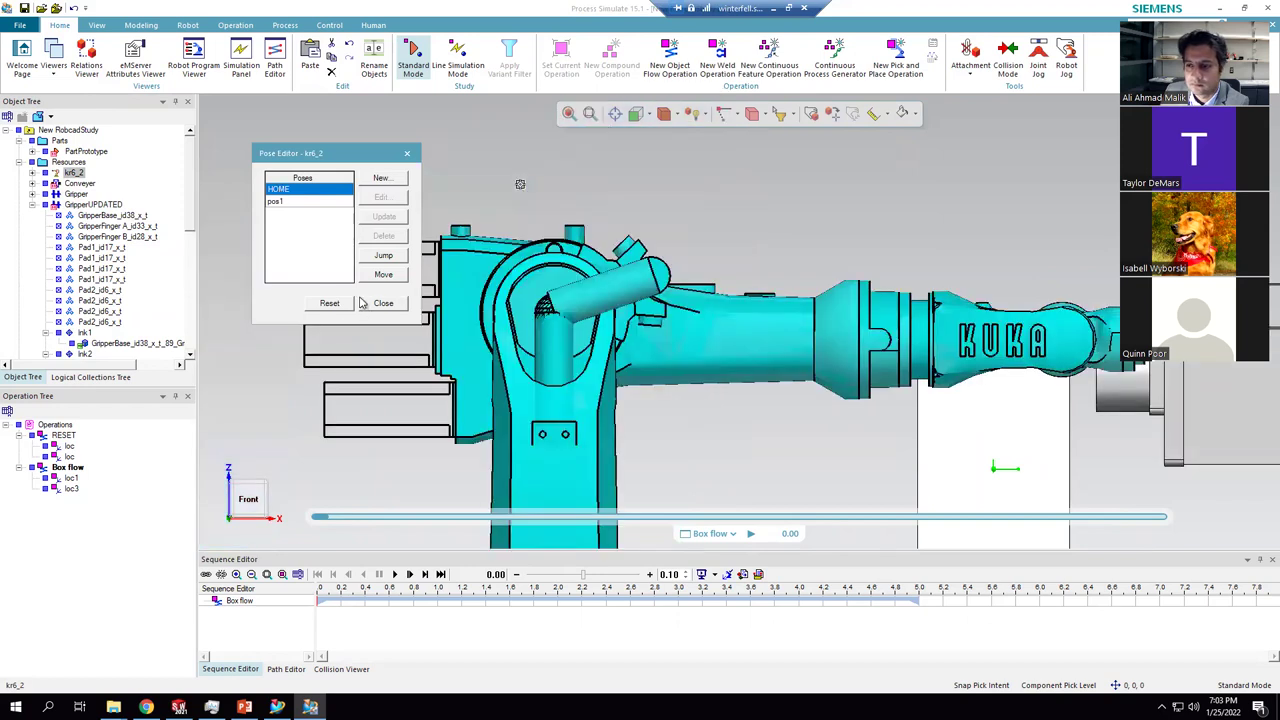
scroll(717, 326, "down", 5)
scroll(840, 330, "up", 3)
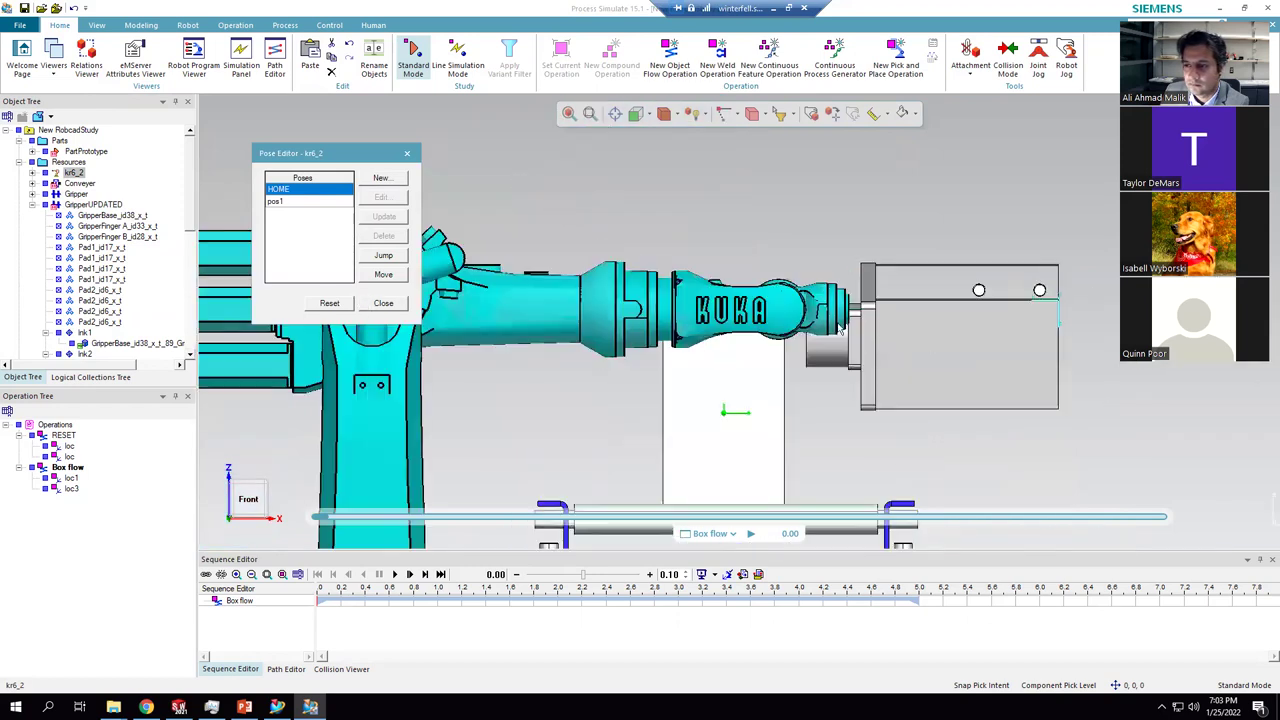
left_click(384, 304)
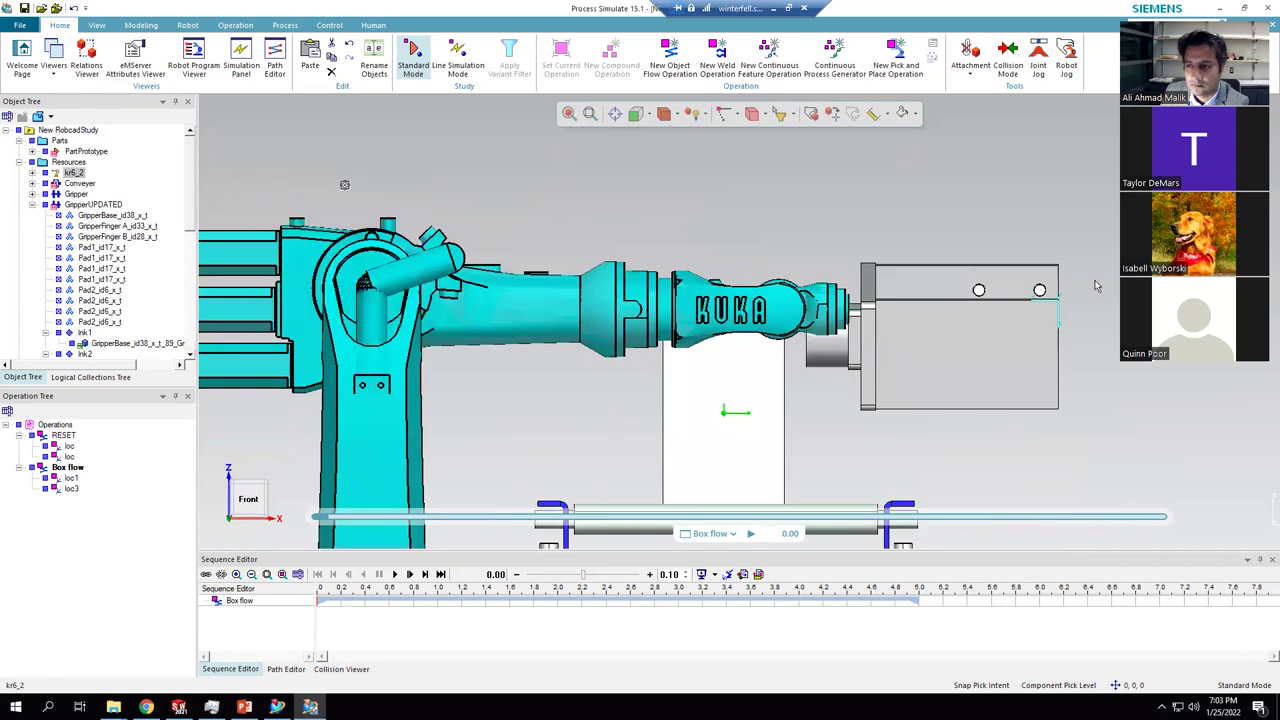
- Rotate GripperUPDATED about 6.41 degrees around its Z axis with the Placement Manipulator to level it in the right view
left_click(882, 318)
left_click(811, 113)
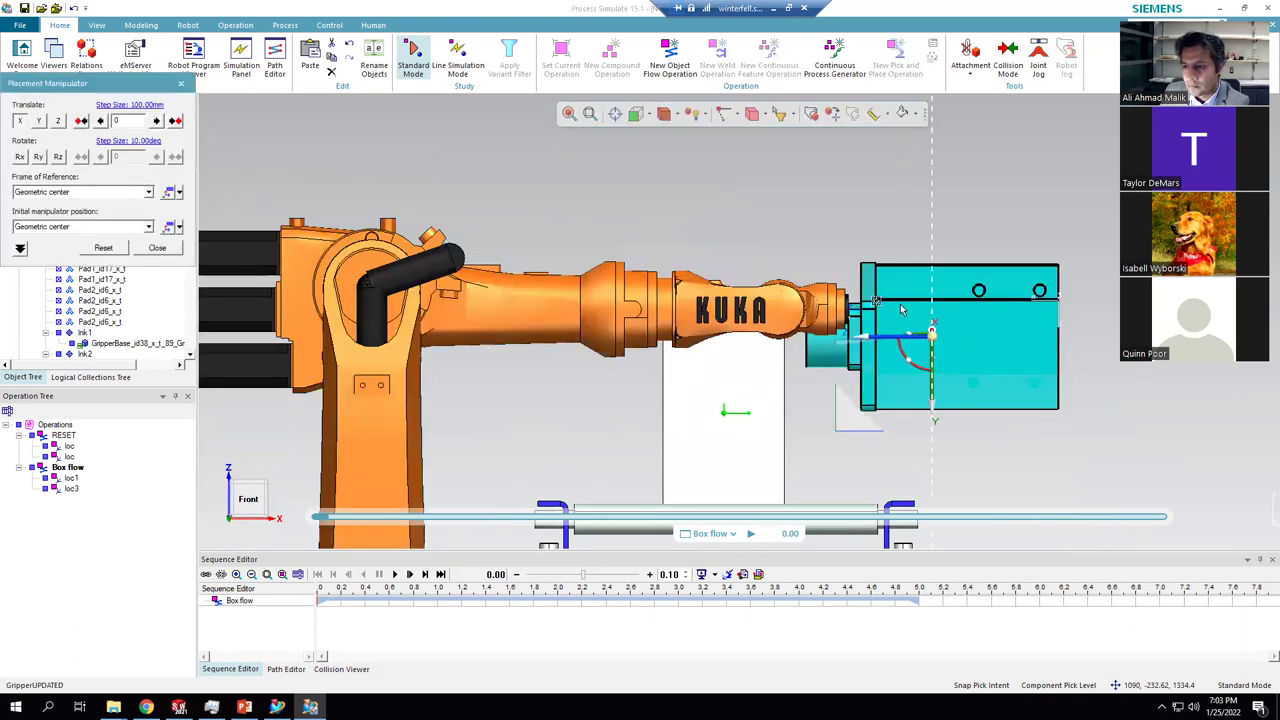
left_click(650, 115)
left_click(685, 169)
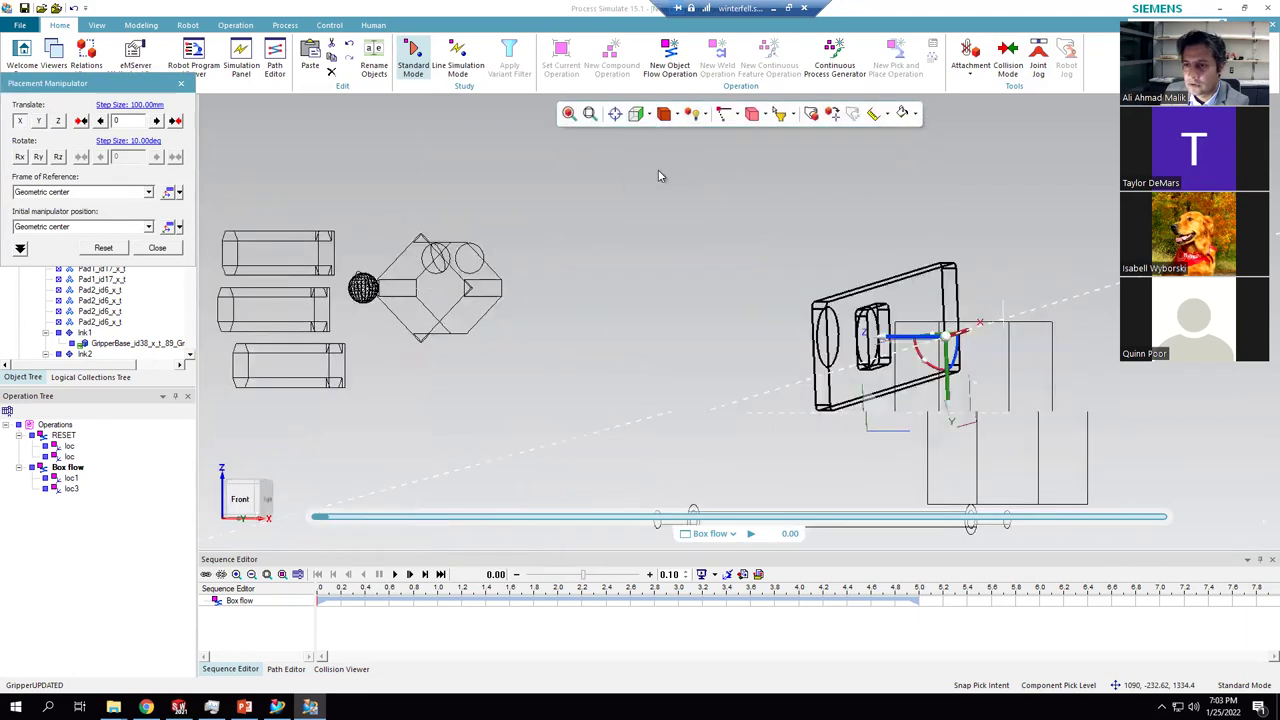
scroll(876, 346, "up", 3)
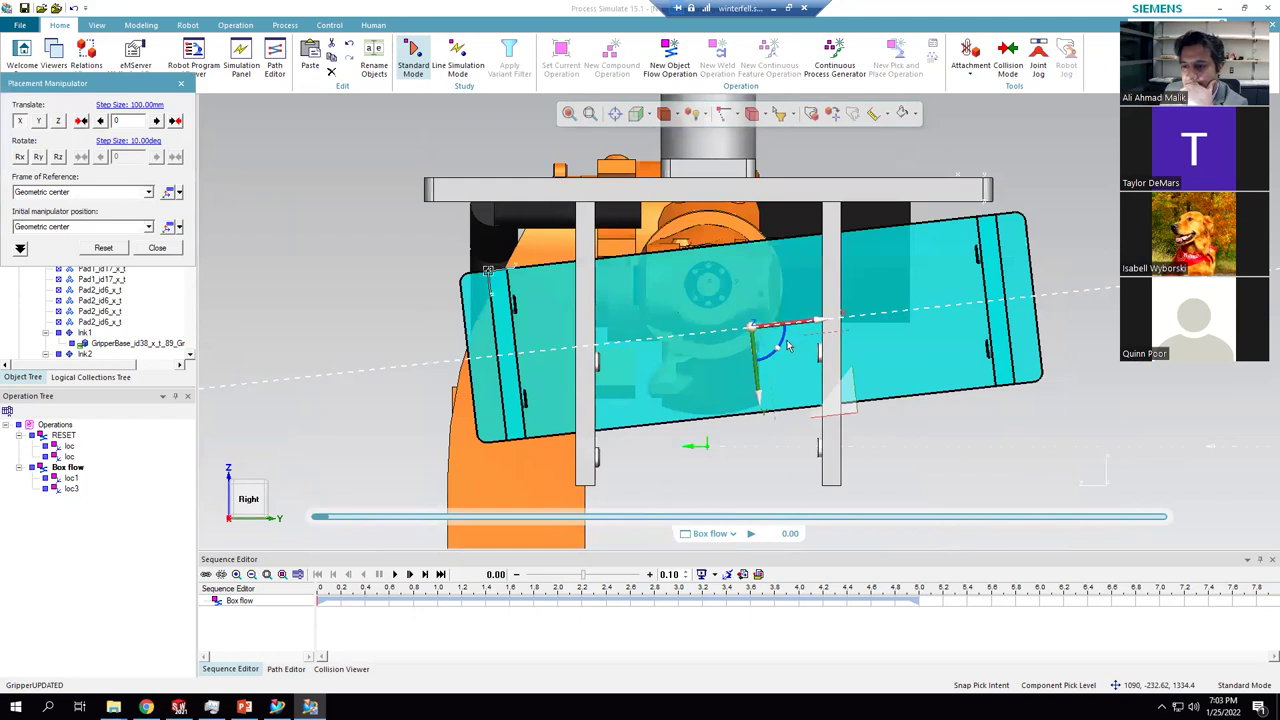
left_click(780, 345)
left_click_drag(778, 370, 797, 362)
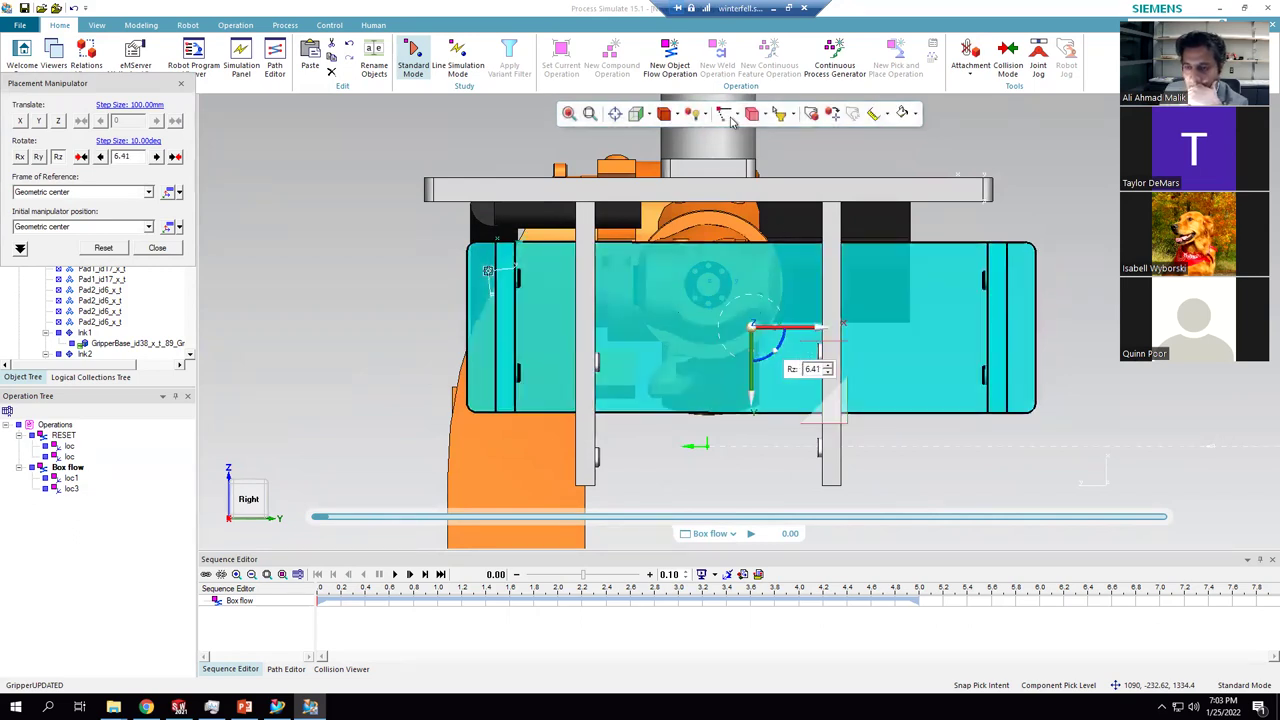
- Shift GripperUPDATED about -70.35 mm along Z and -36.58 mm along Y to align it with the robot flange in the front view
left_click(648, 114)
left_click(639, 167)
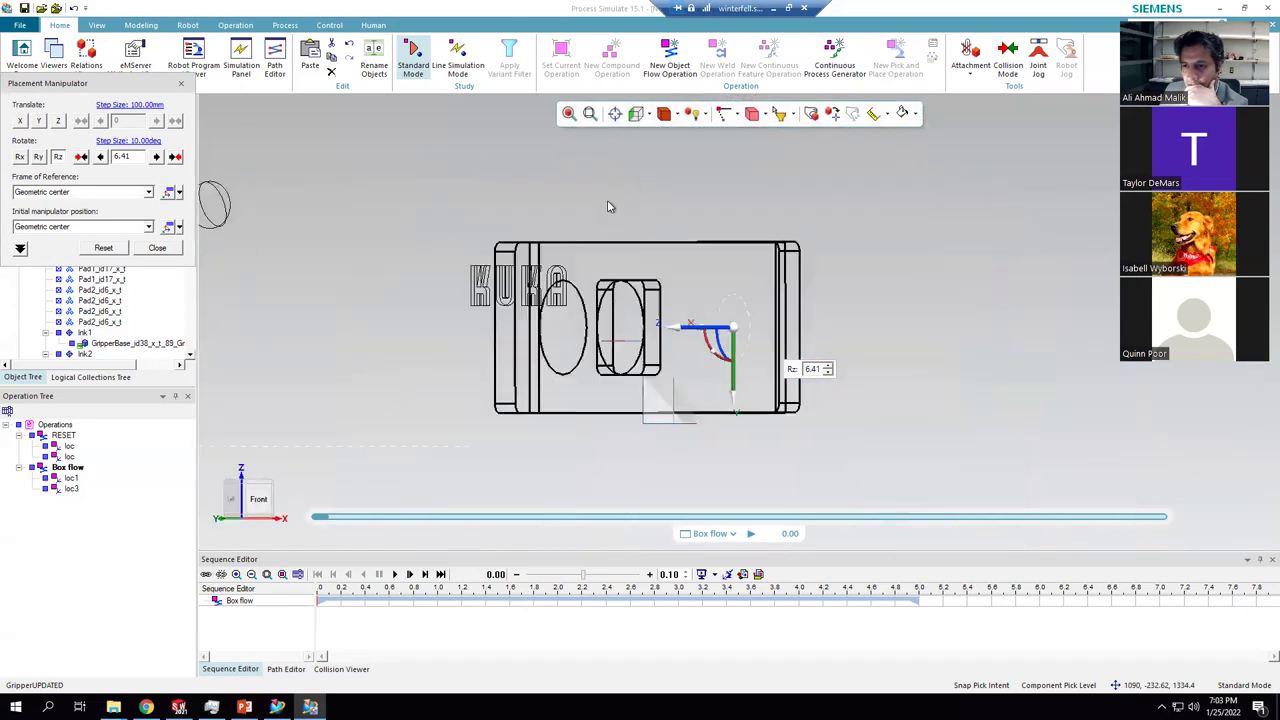
left_click(646, 114)
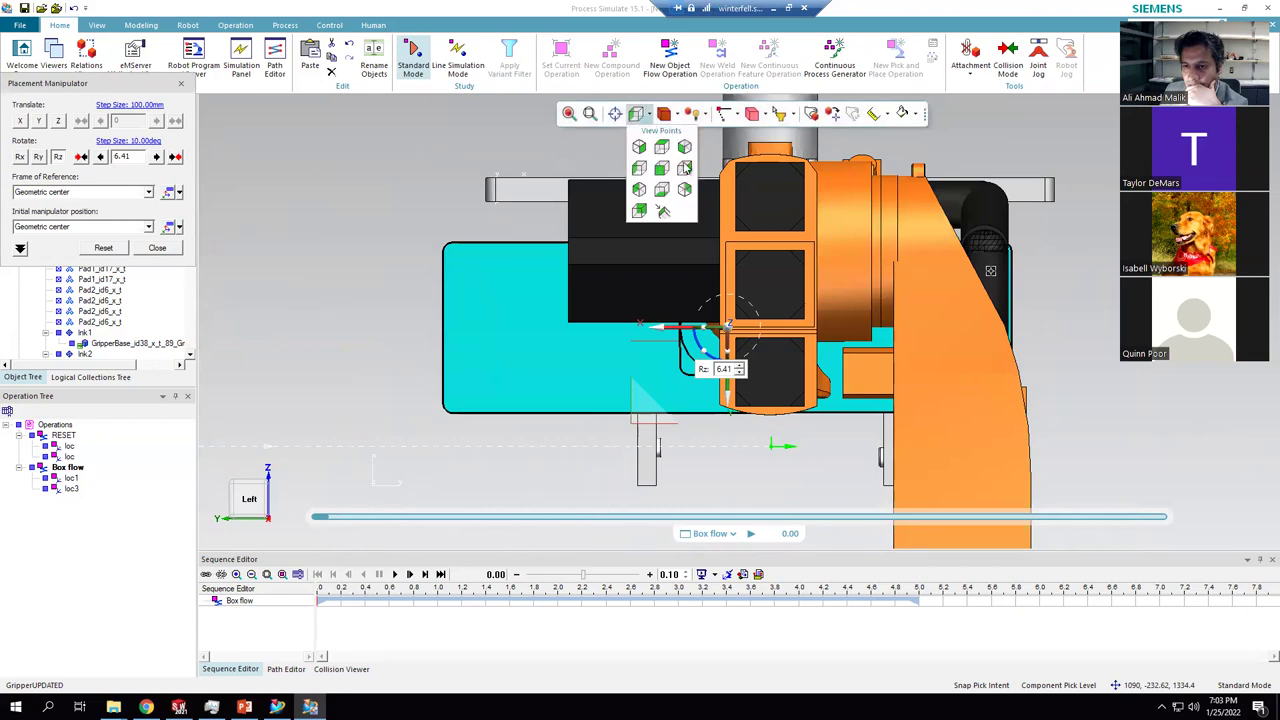
left_click(661, 169)
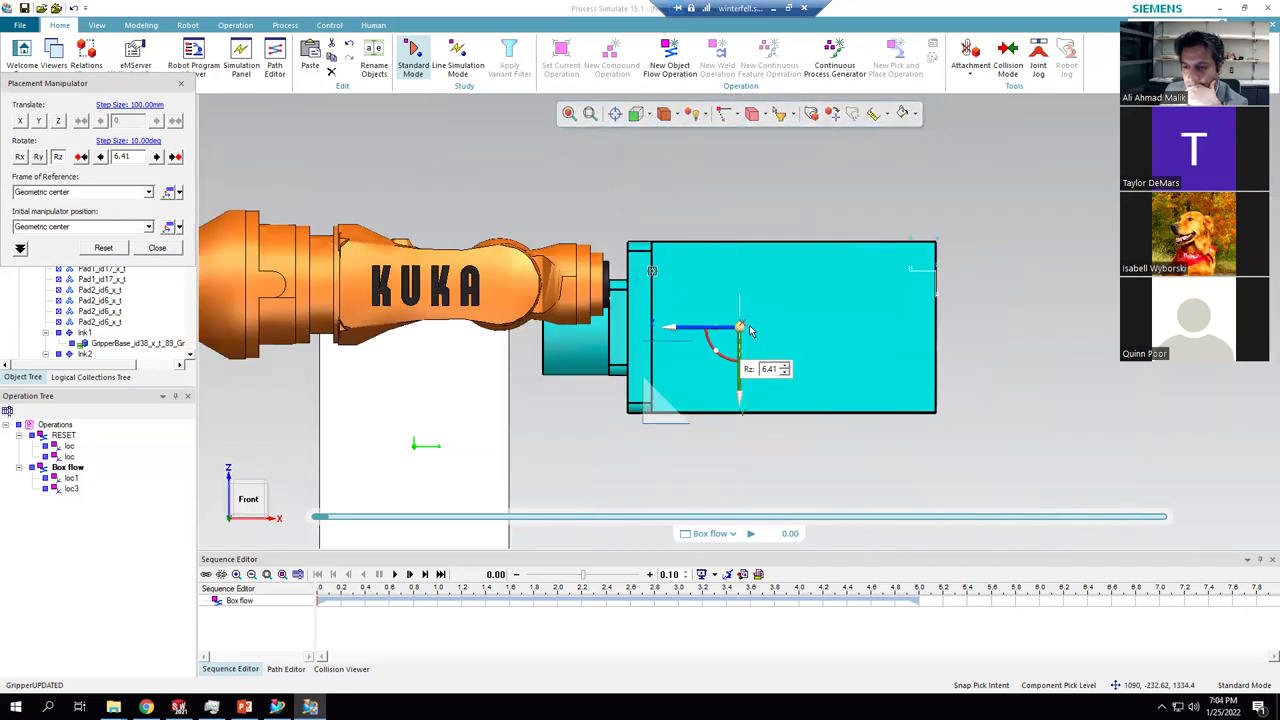
left_click_drag(679, 333, 752, 342)
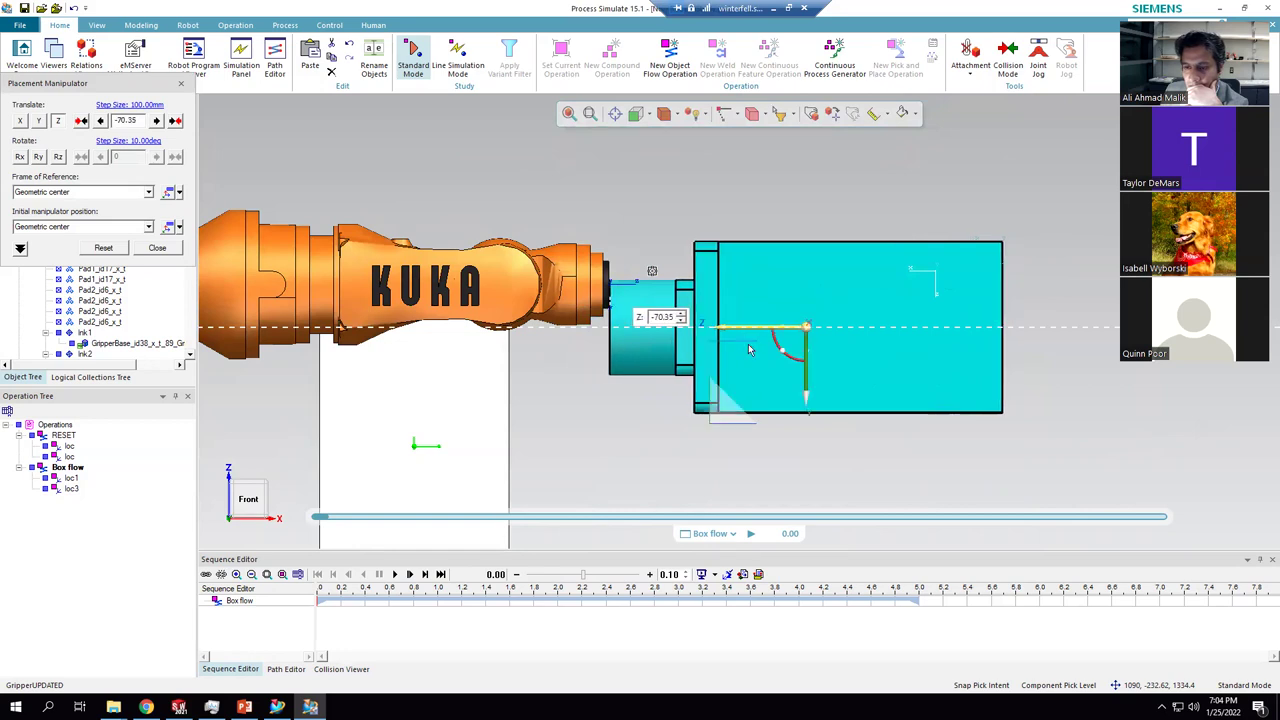
left_click_drag(809, 393, 806, 357)
- Shift GripperUPDATED about -44.32 mm along X in the top view to centre it on the wrist, and close the Placement Manipulator
left_click(648, 114)
left_click(661, 146)
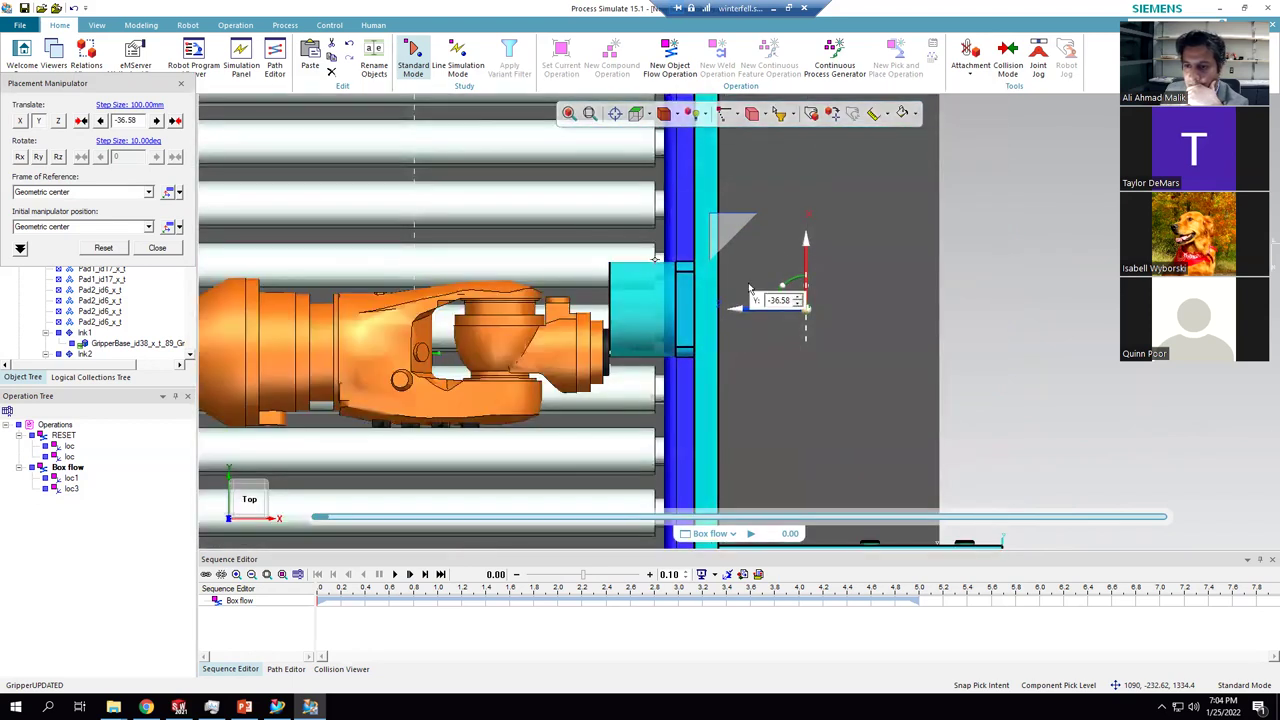
left_click_drag(806, 240, 812, 279)
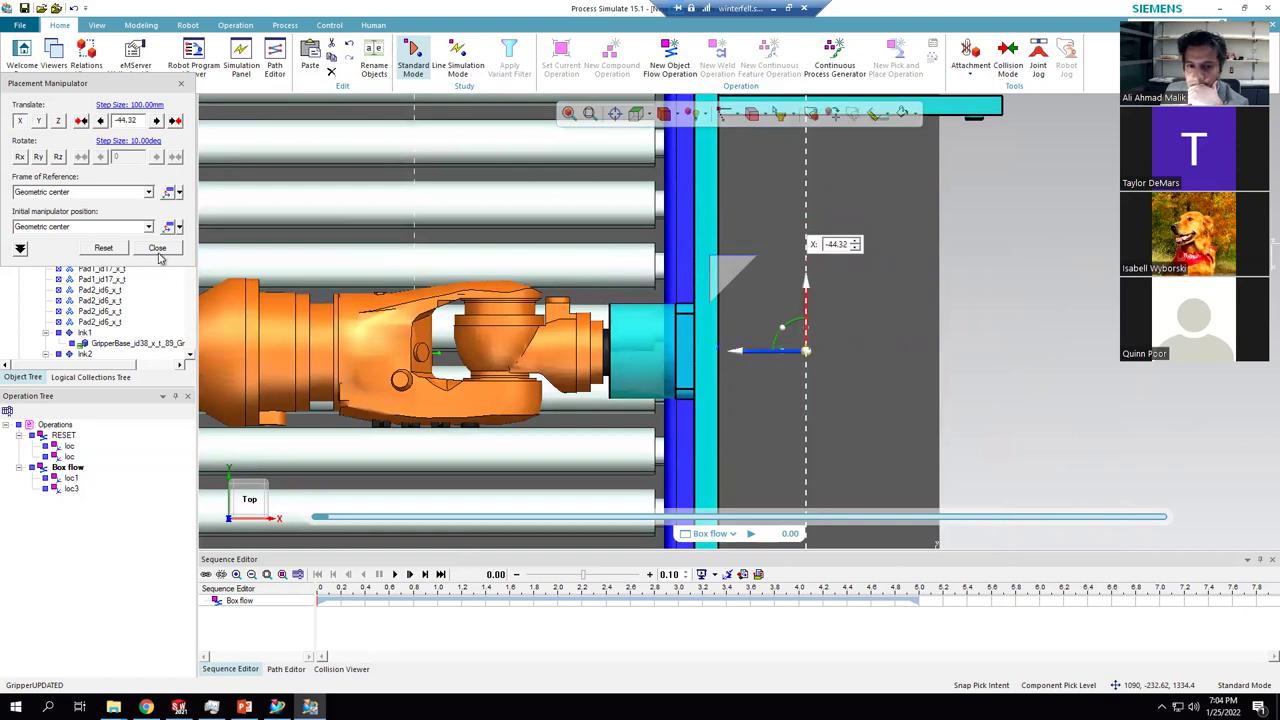
left_click(157, 248)
- Hide the old Gripper beside the conveyor
middle_click_drag(481, 250, 765, 333)
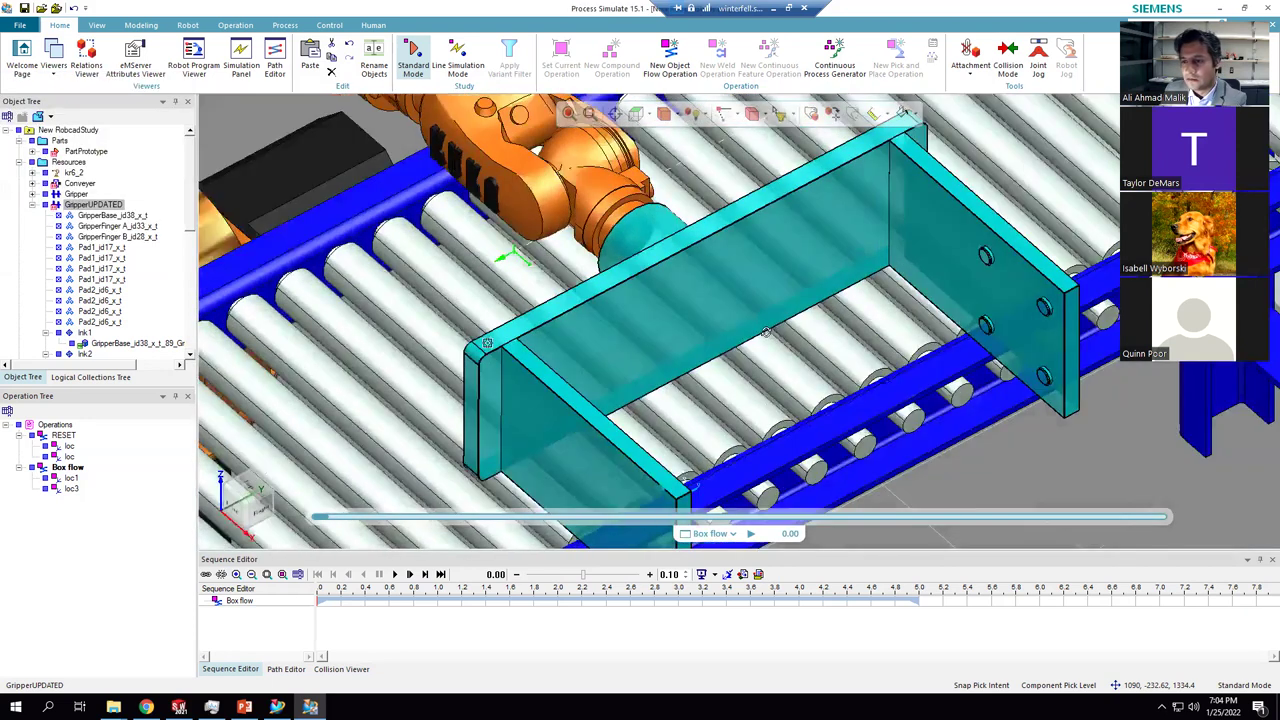
scroll(613, 265, "down", 5)
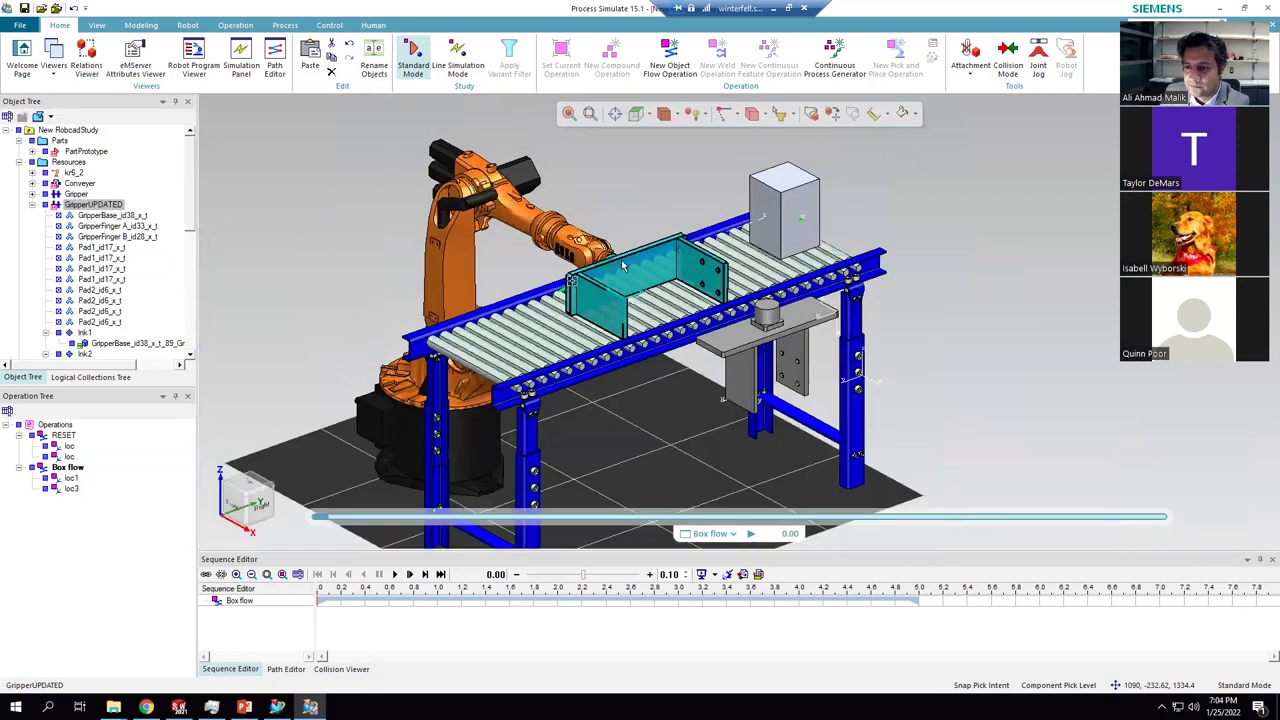
scroll(600, 300, "down", 3)
scroll(597, 305, "up", 5)
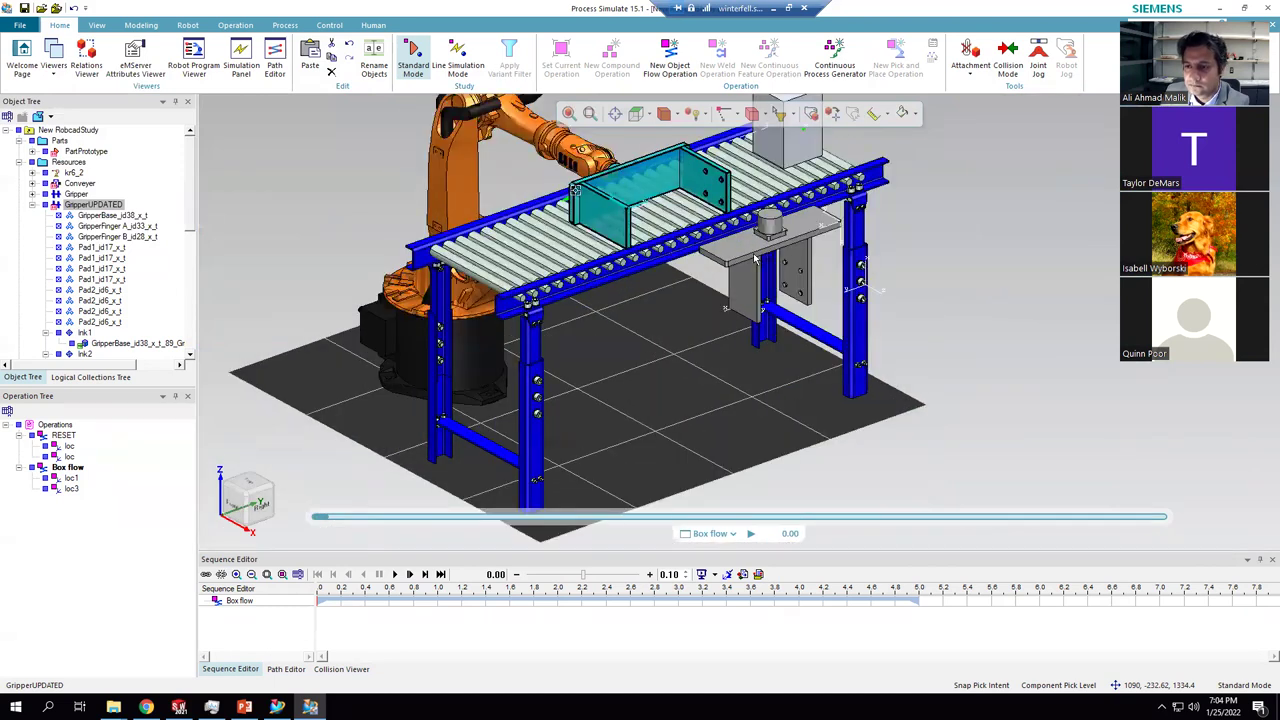
left_click(728, 260)
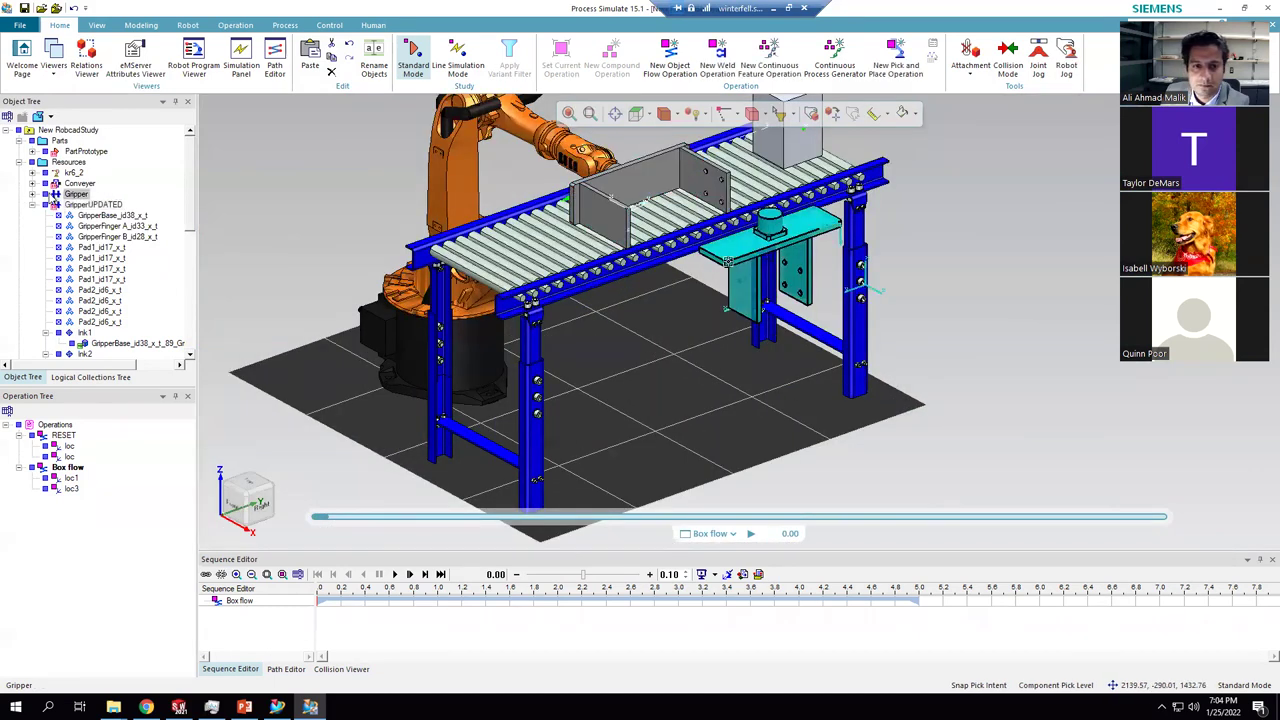
key("ctrl+b")
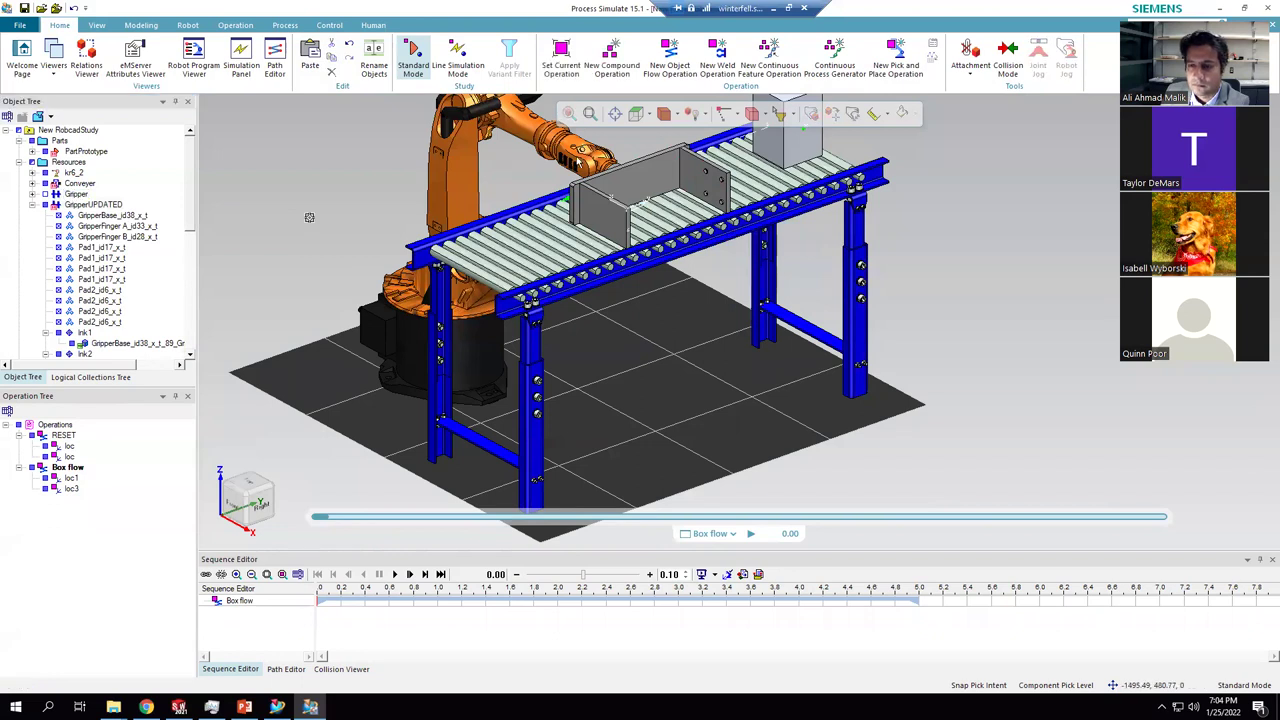
- Move robot kr6_2 to its pos1 pose and play the Box flow simulation to its end
left_click(578, 160)
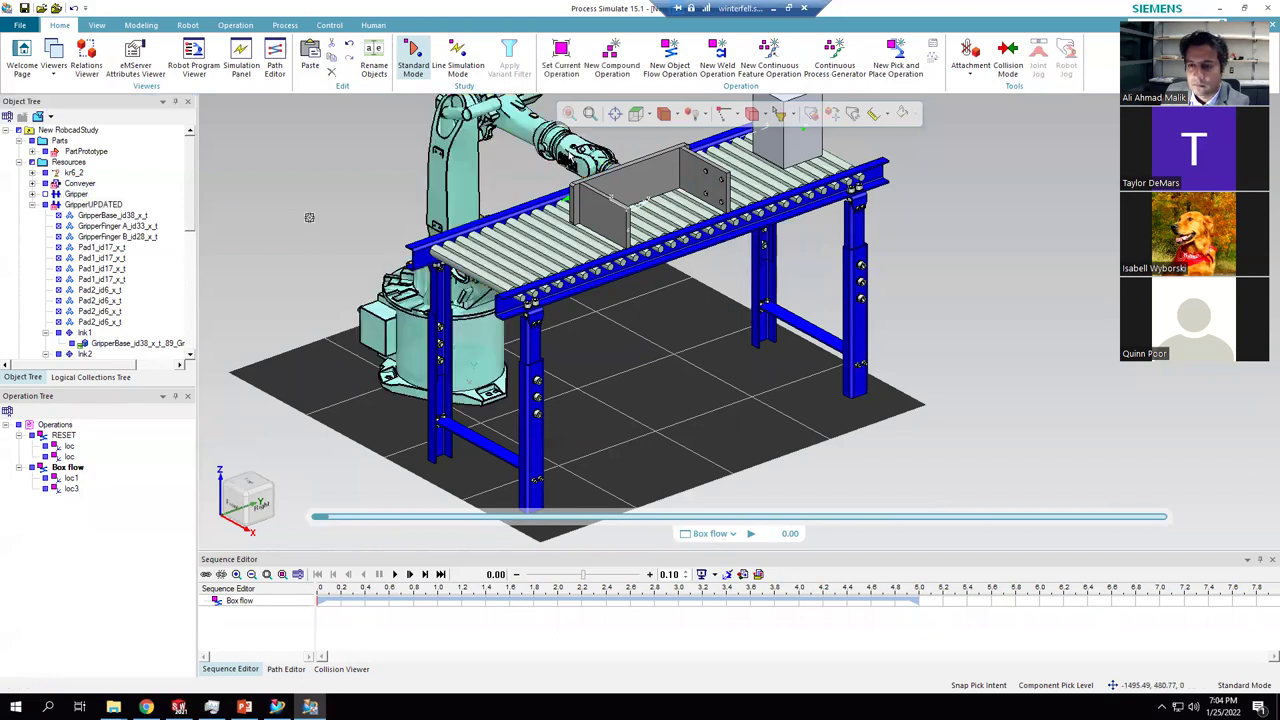
left_click(141, 25)
left_click(768, 62)
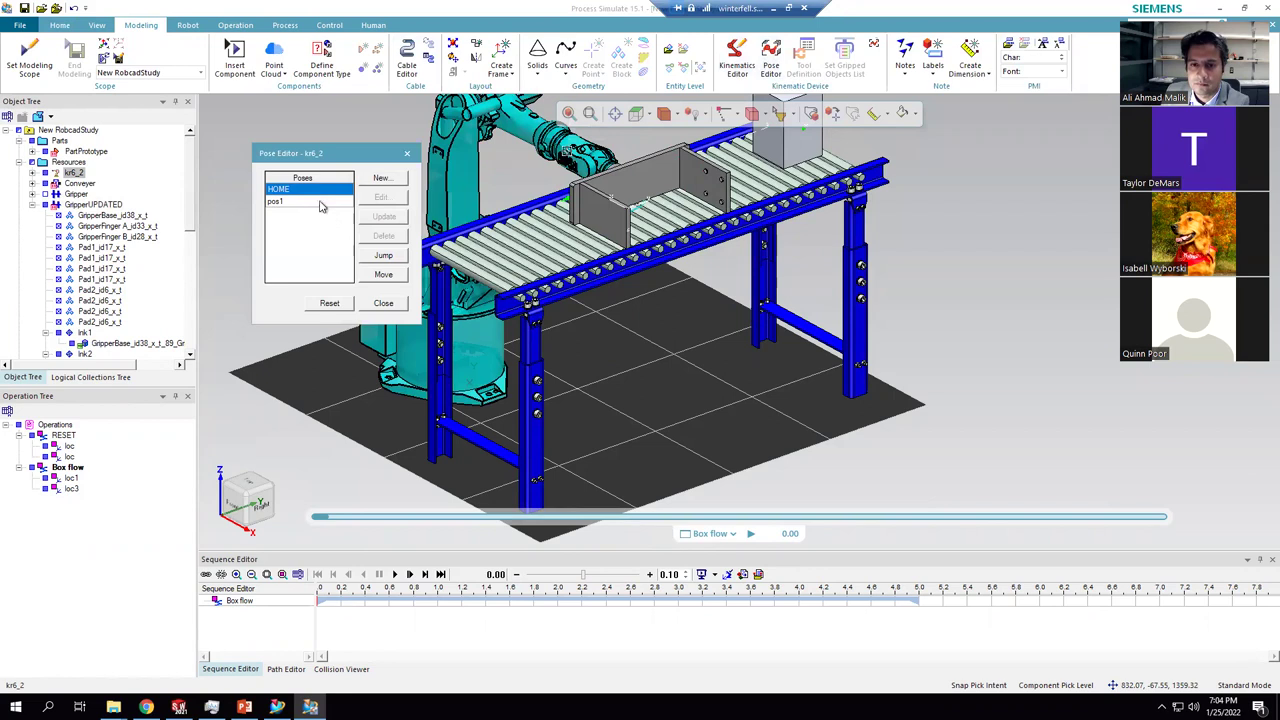
double_click(286, 203)
scroll(486, 279, "down", 3)
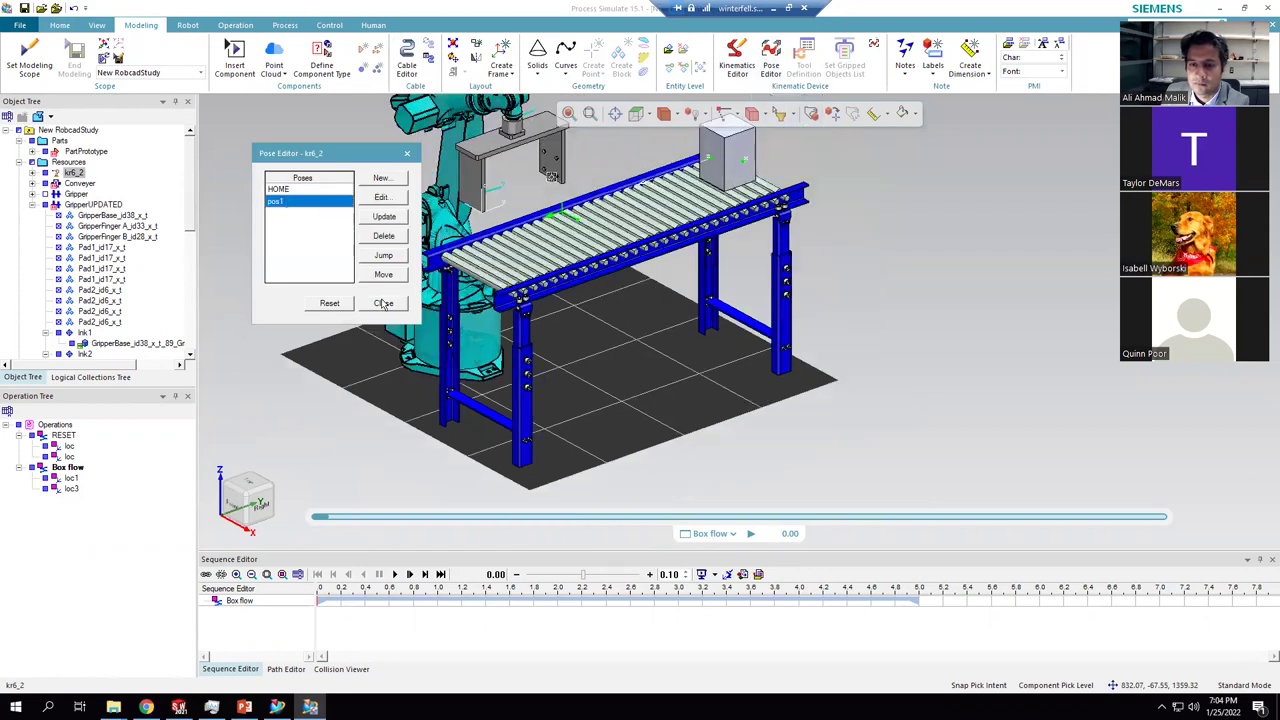
key("Escape")
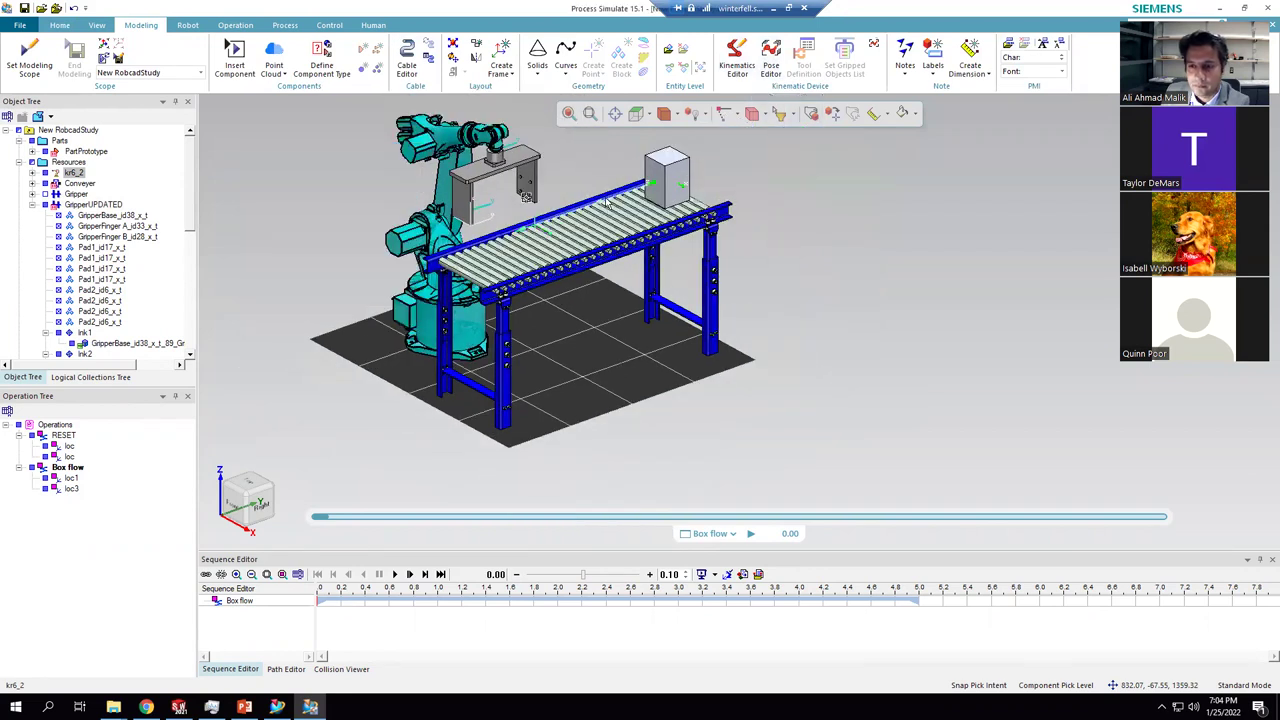
left_click(395, 575)
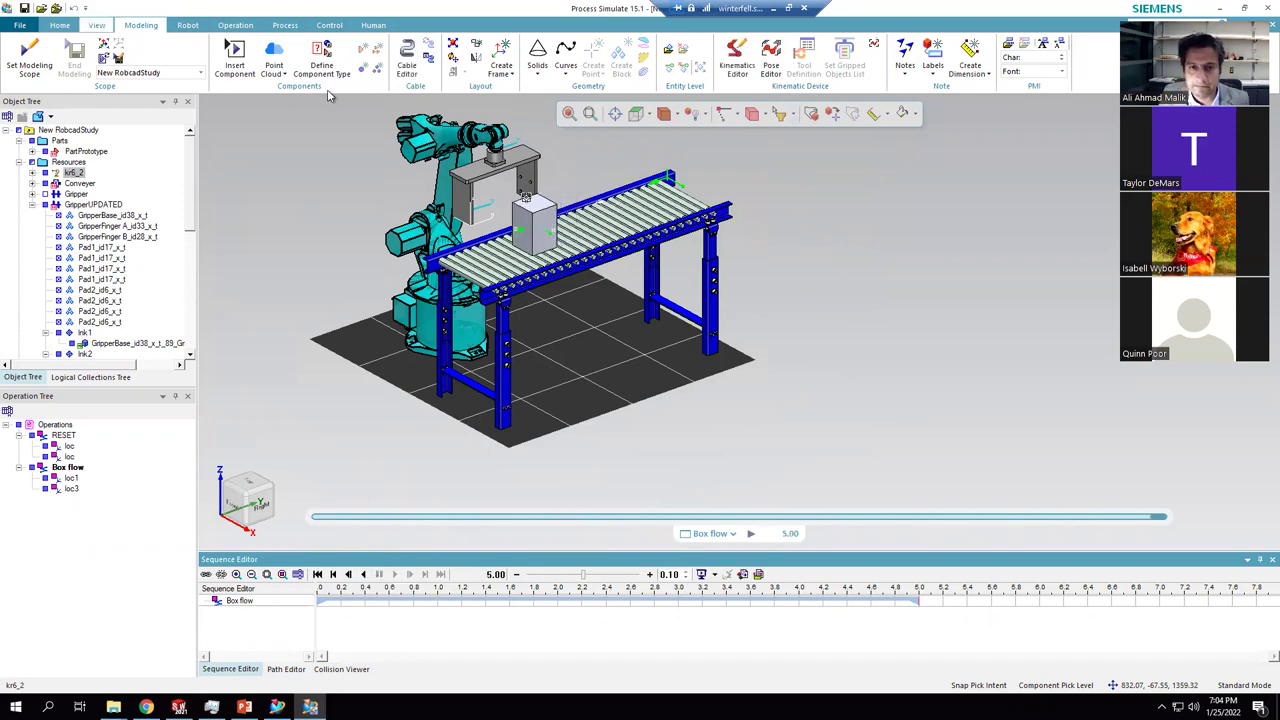
left_click(235, 25)
left_click(69, 62)
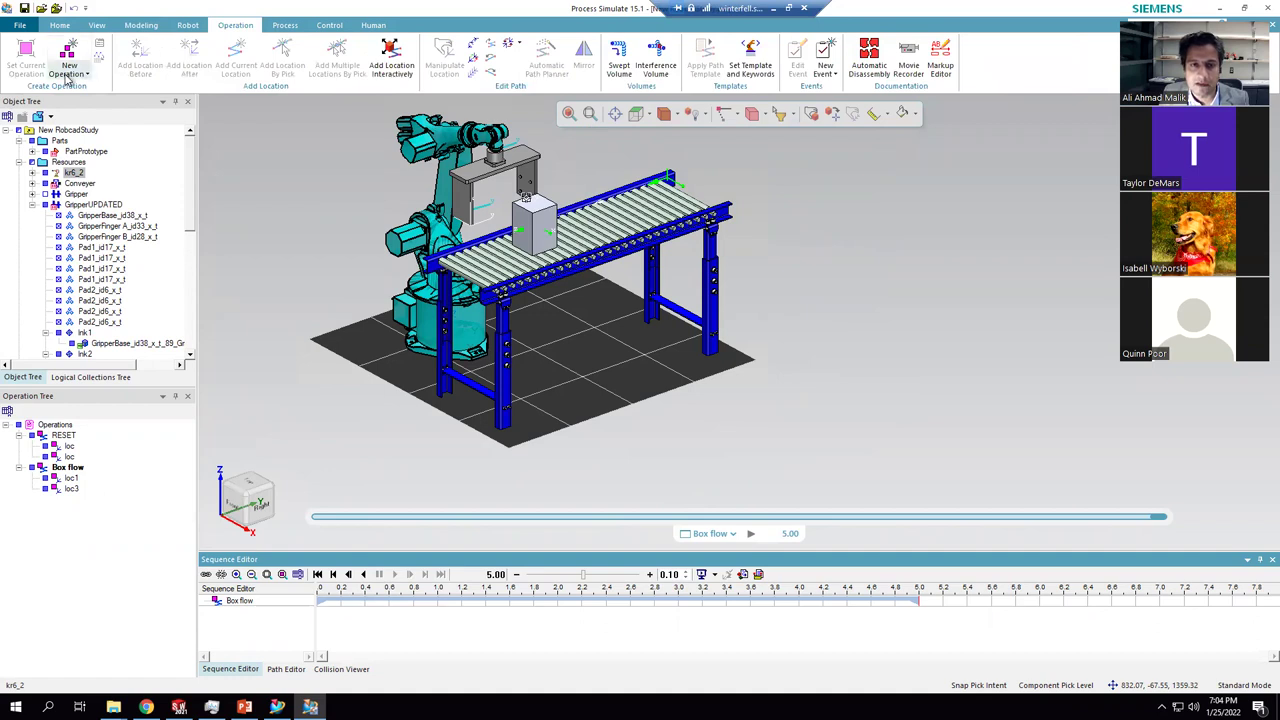
left_click(120, 338)
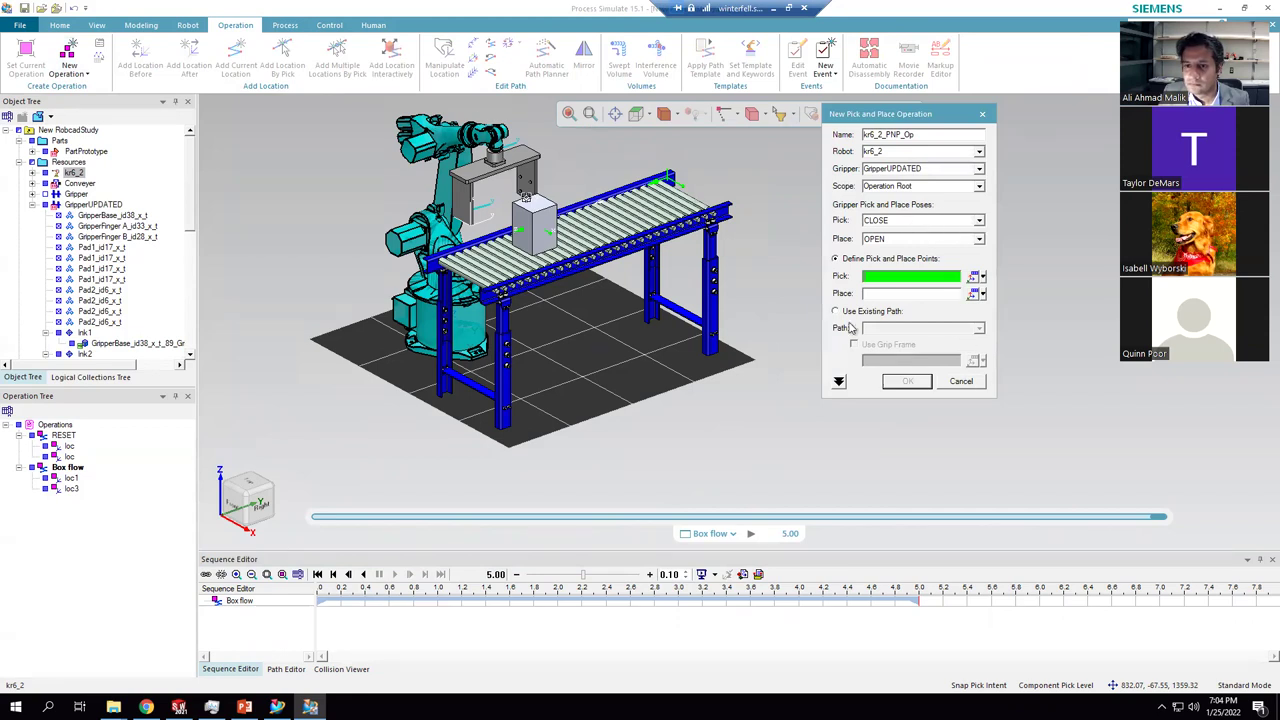
left_click(490, 175)
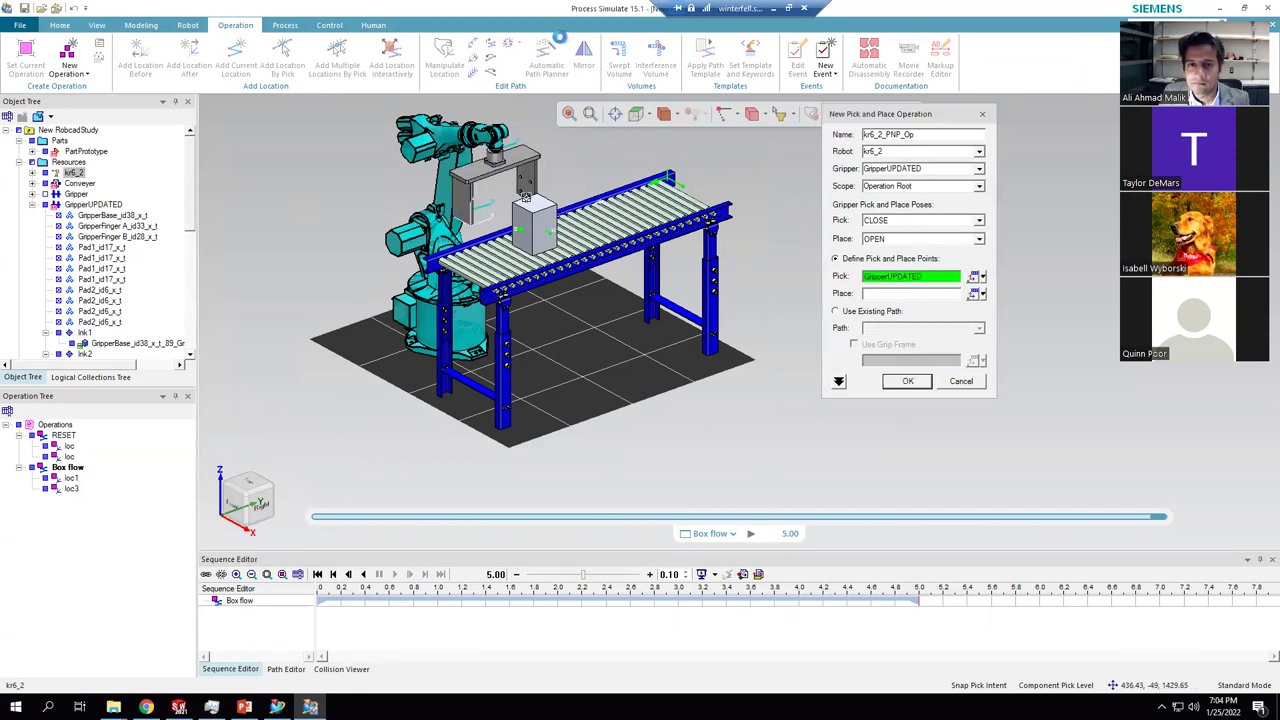
left_click(135, 26)
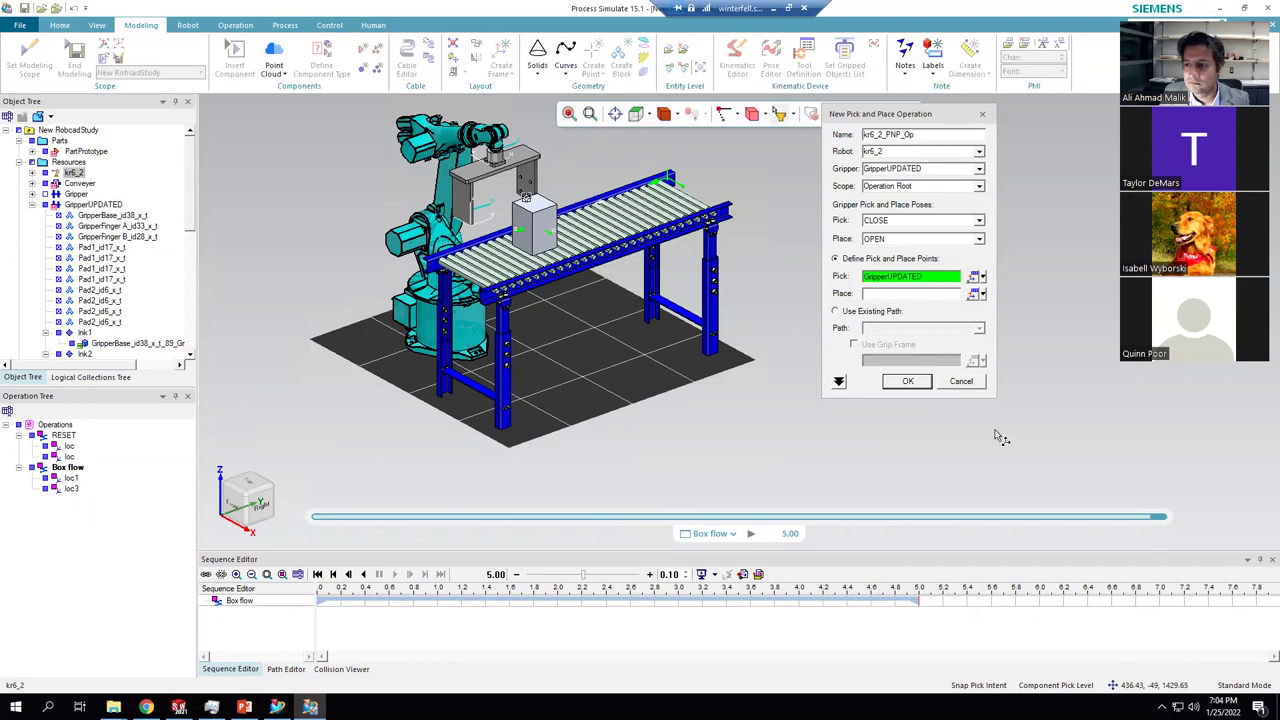
left_click(960, 381)
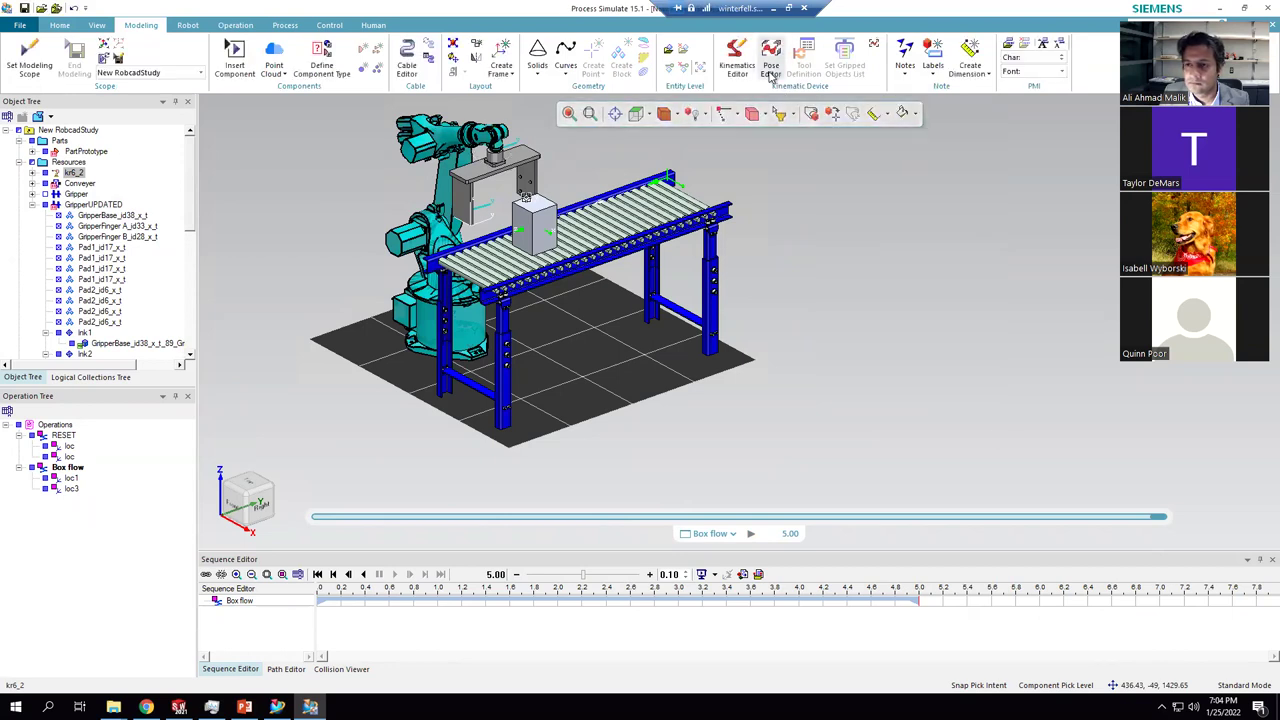
- Compare the HOME and pos1 poses of robot kr6_2 and leave the robot in pos1
left_click(276, 203)
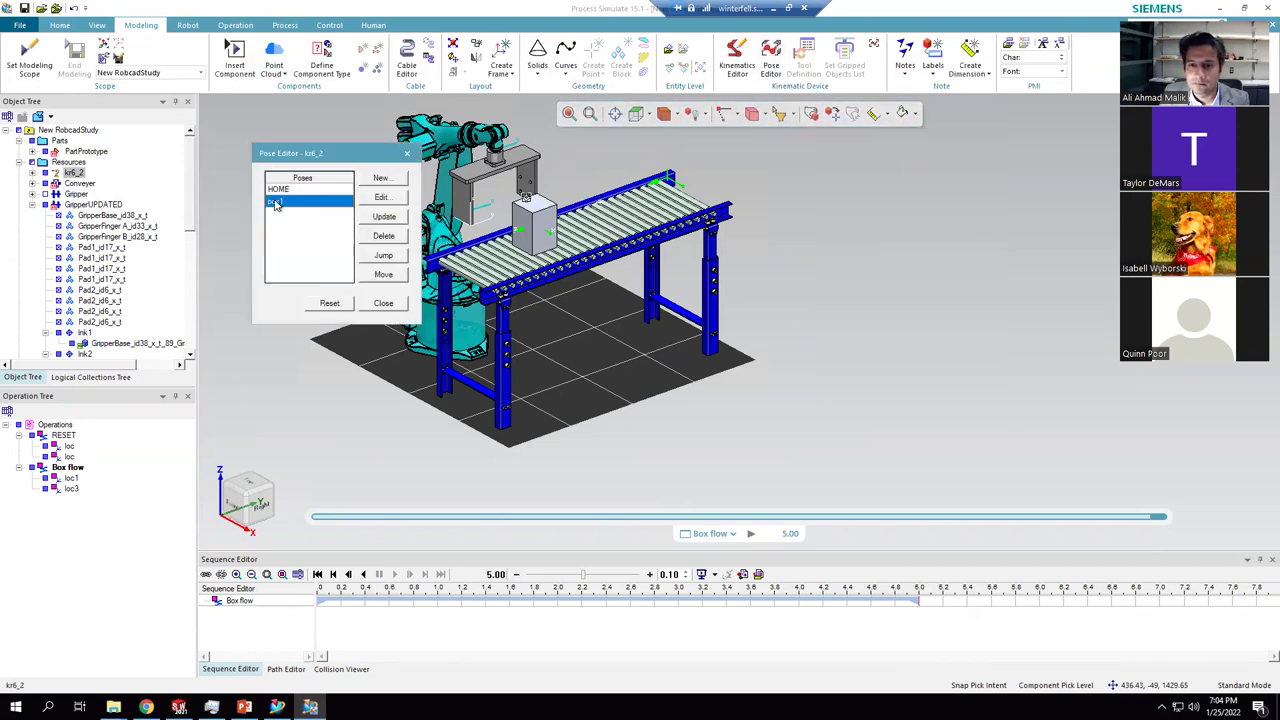
left_click(279, 190)
double_click(285, 203)
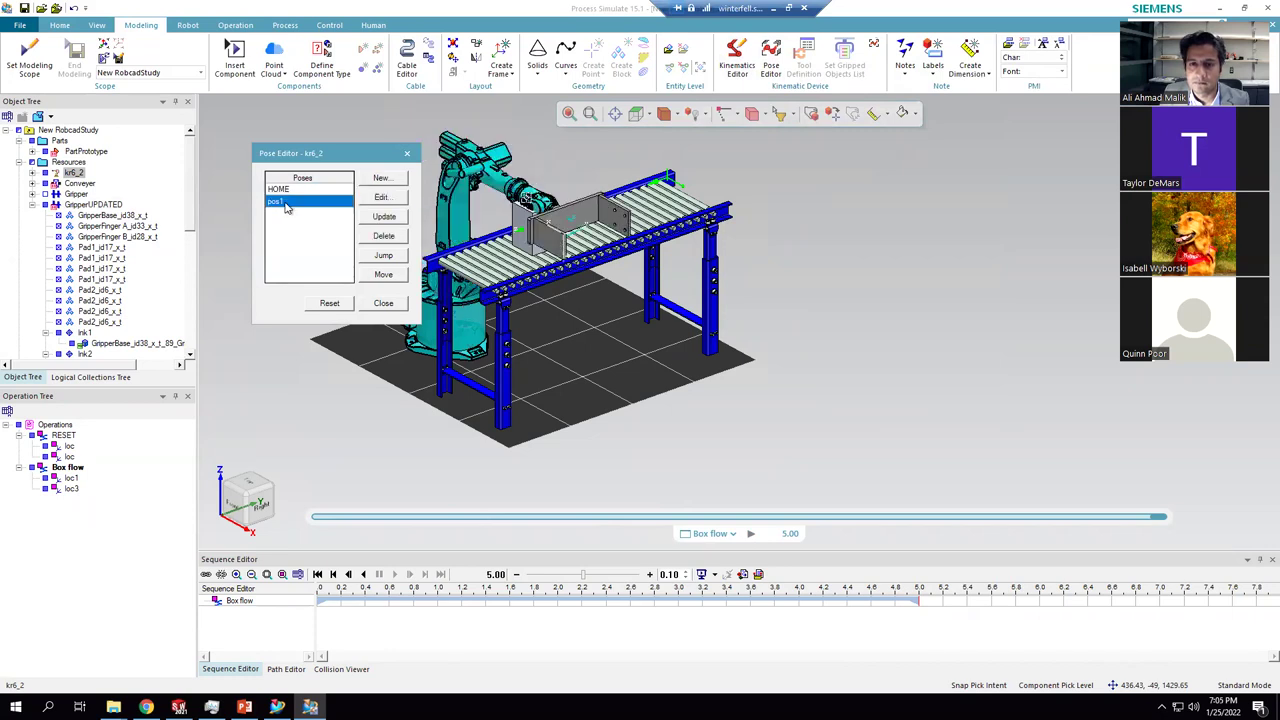
left_click(280, 190)
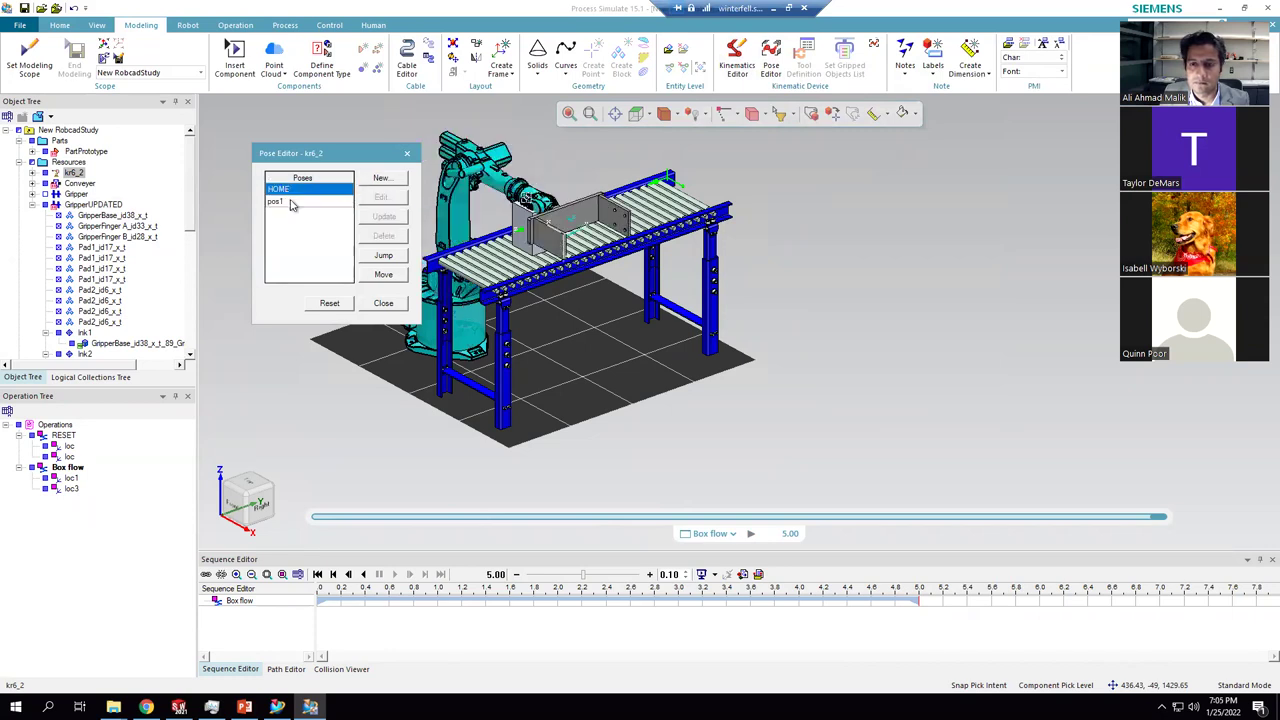
double_click(290, 203)
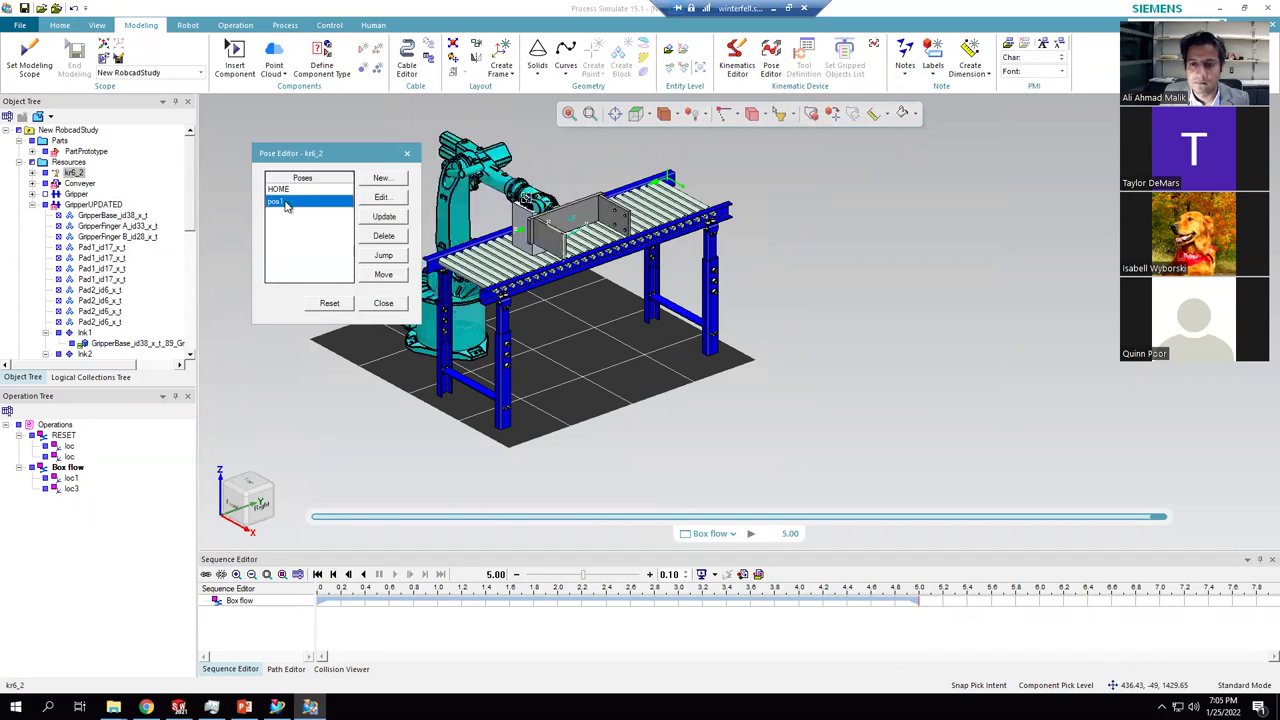
left_click(384, 303)
- Open the poses of GripperUPDATED for editing and look through them from OPEN to HOME
left_click(478, 172)
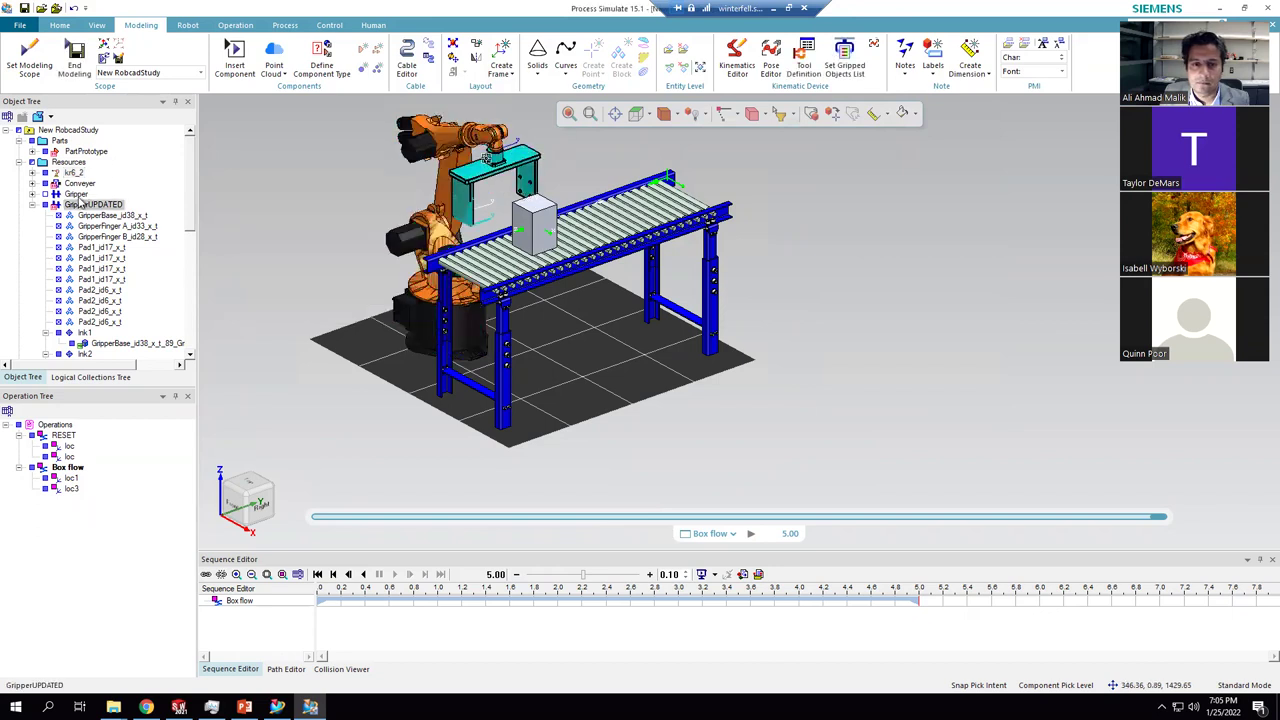
left_click(771, 68)
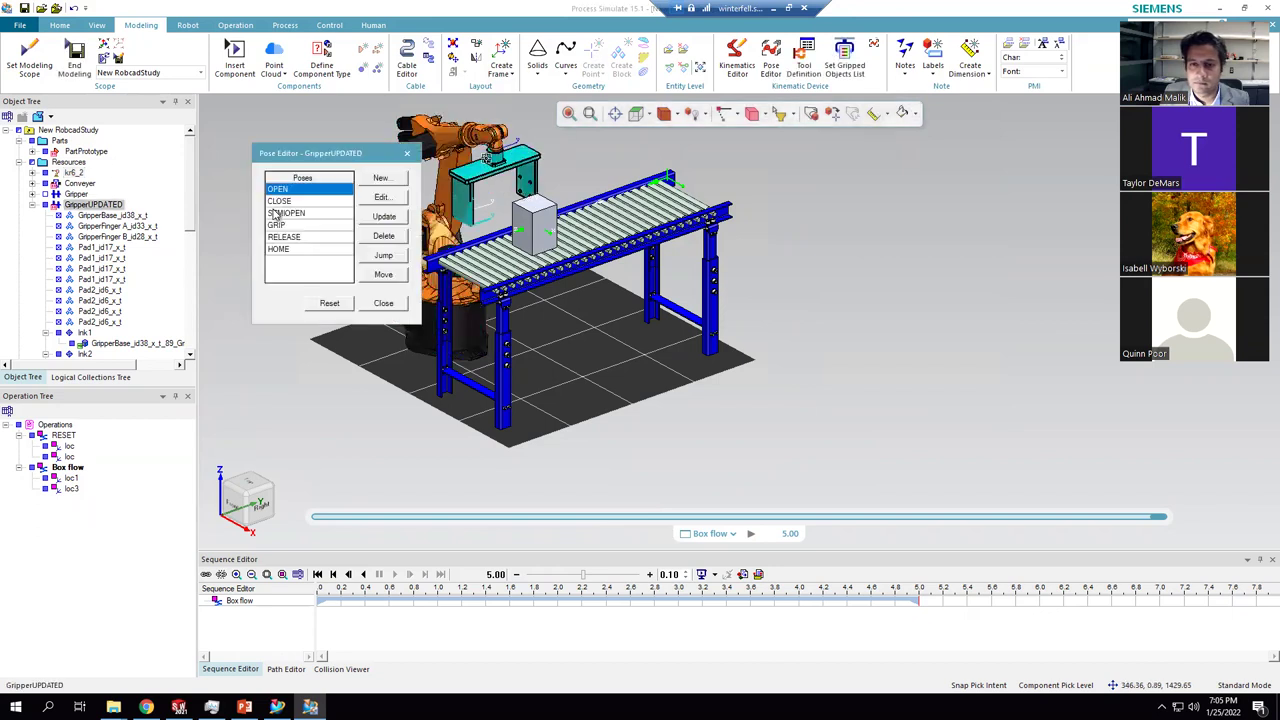
left_click(288, 203)
left_click(296, 214)
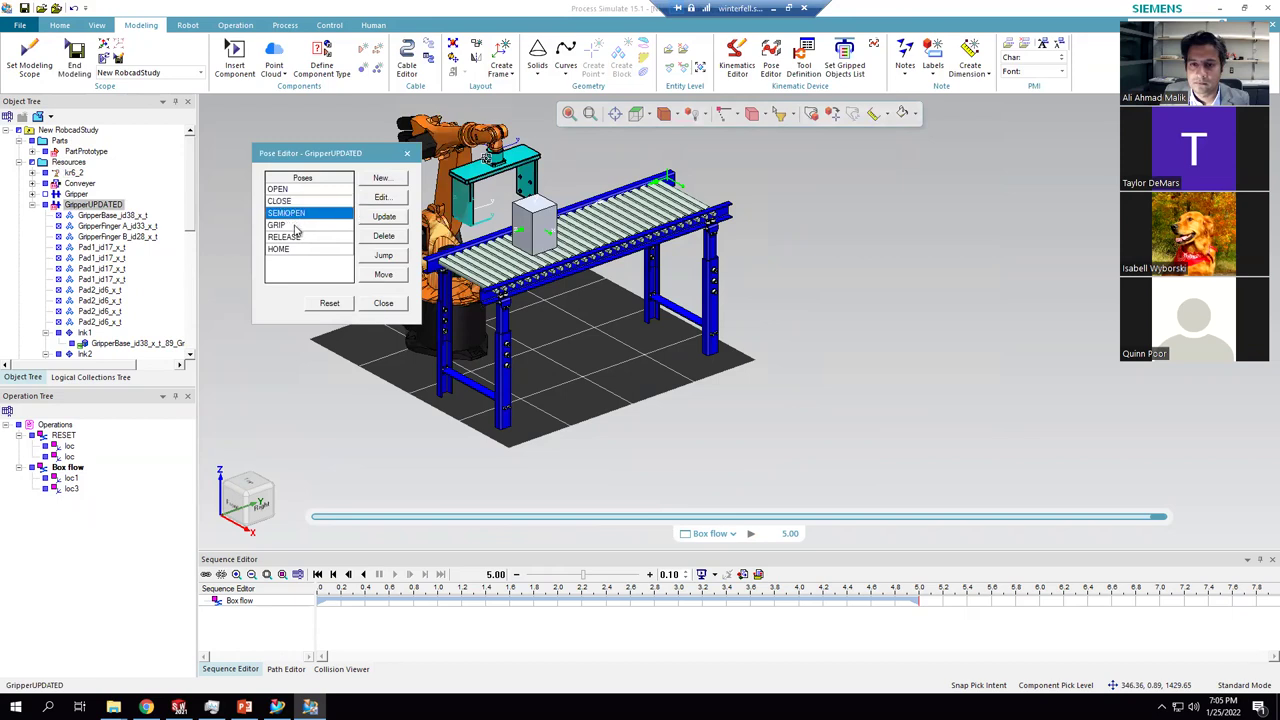
left_click(289, 226)
left_click(290, 237)
left_click(287, 250)
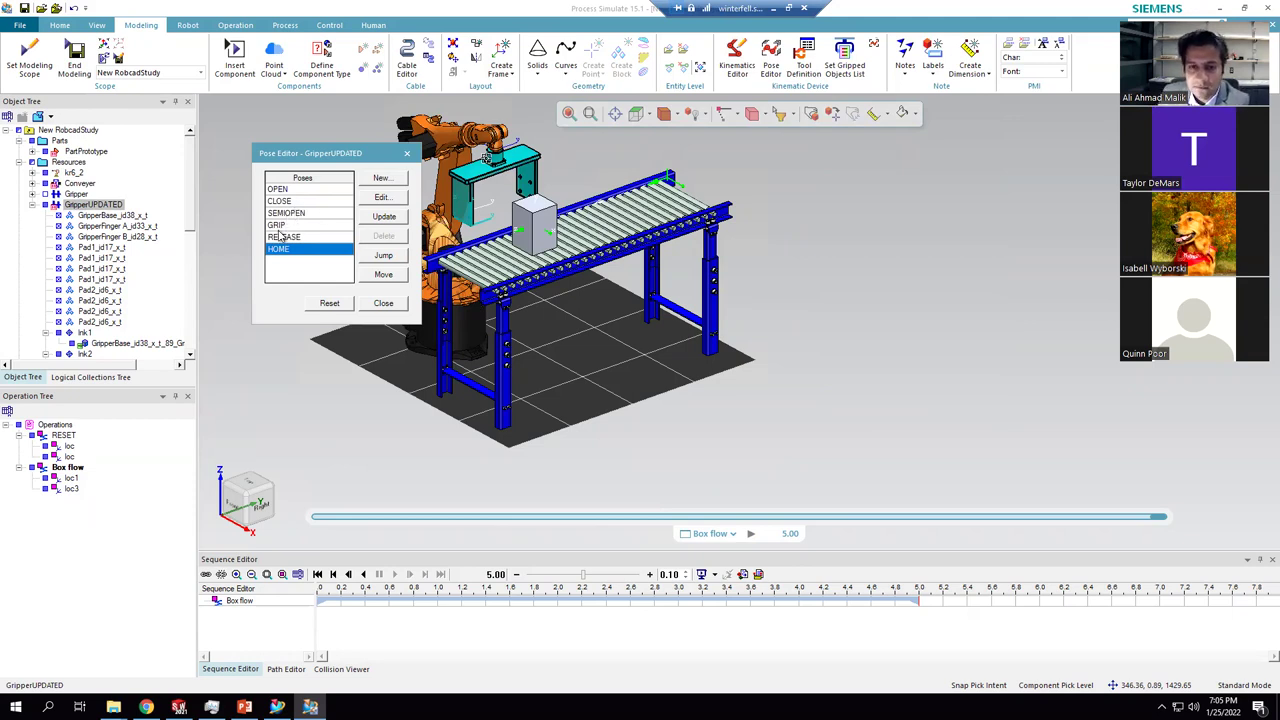
- Edit the GRIP pose of GripperUPDATED so joint j2 is at about 143.68, judging the finger gap around the box in the right view
left_click(290, 225)
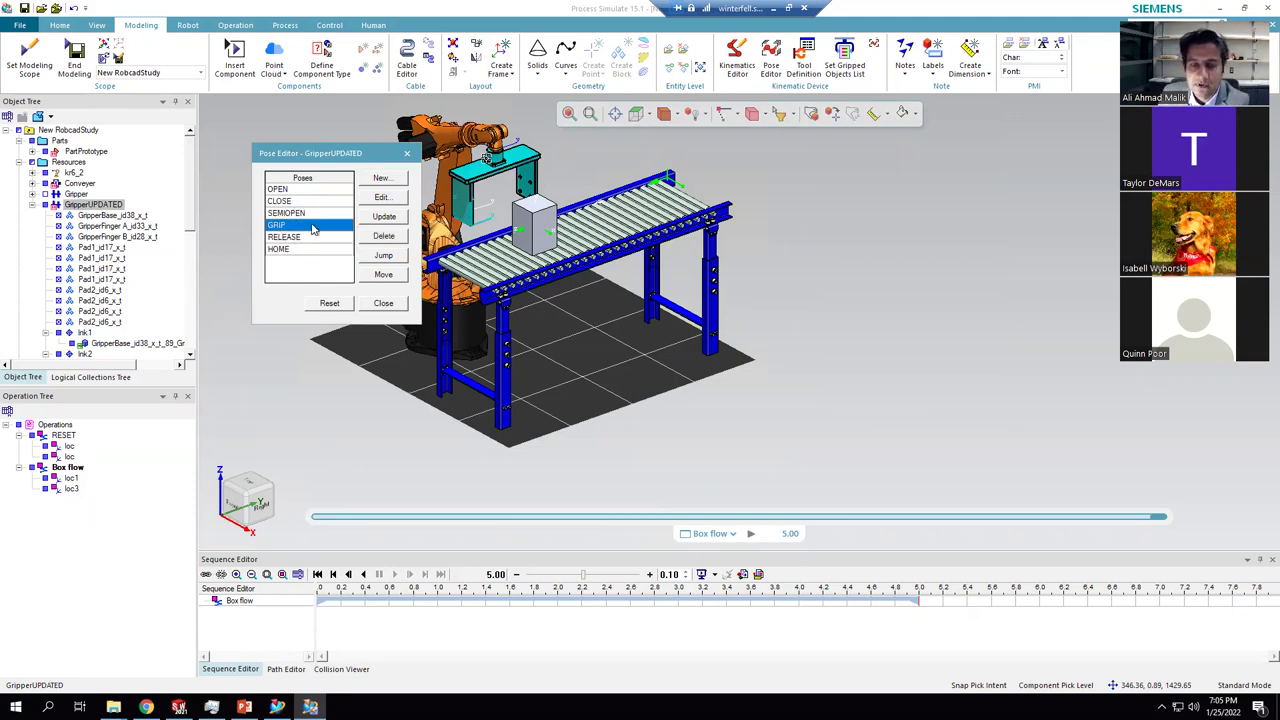
left_click(386, 199)
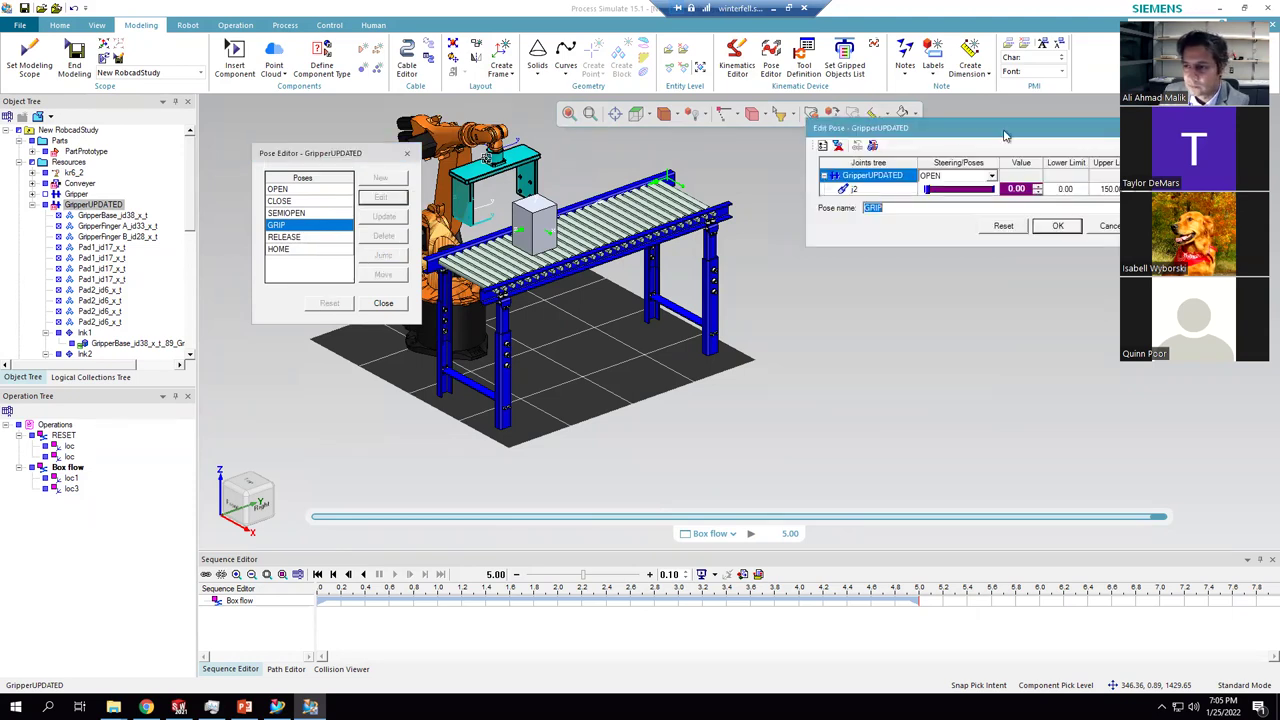
left_click_drag(929, 189, 1000, 177)
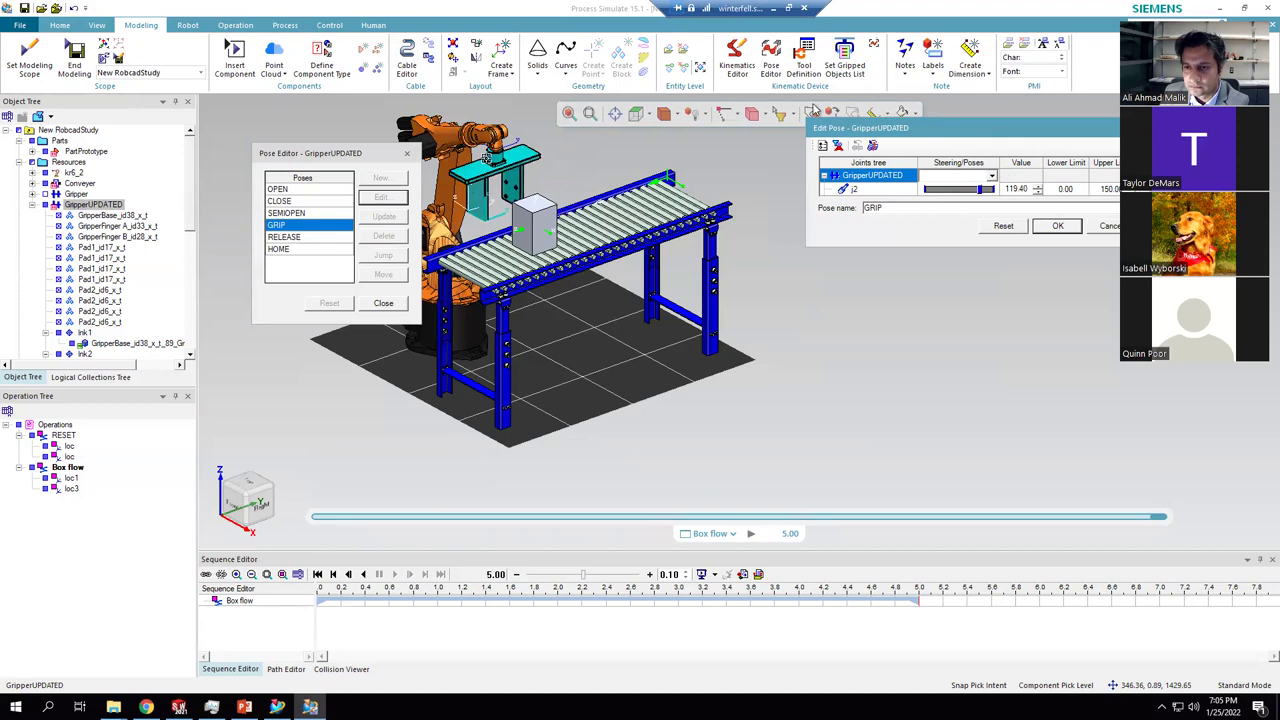
left_click(647, 116)
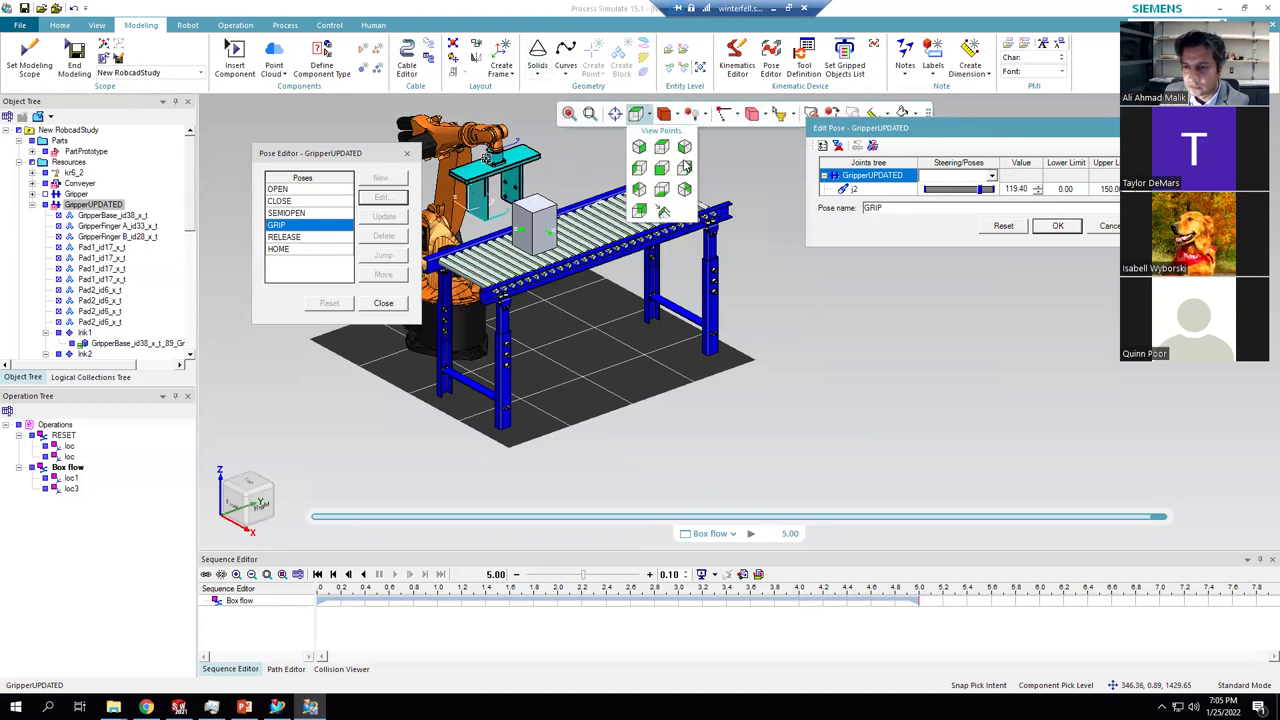
left_click(662, 171)
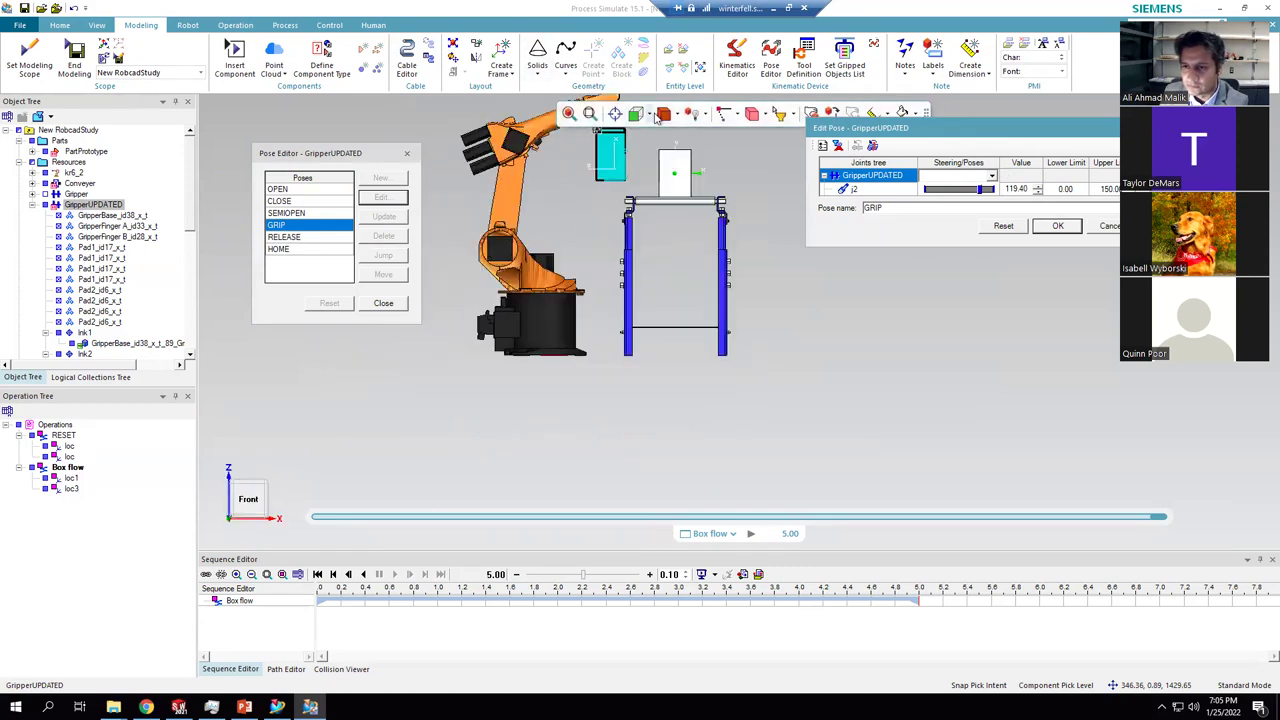
left_click(655, 116)
left_click(684, 170)
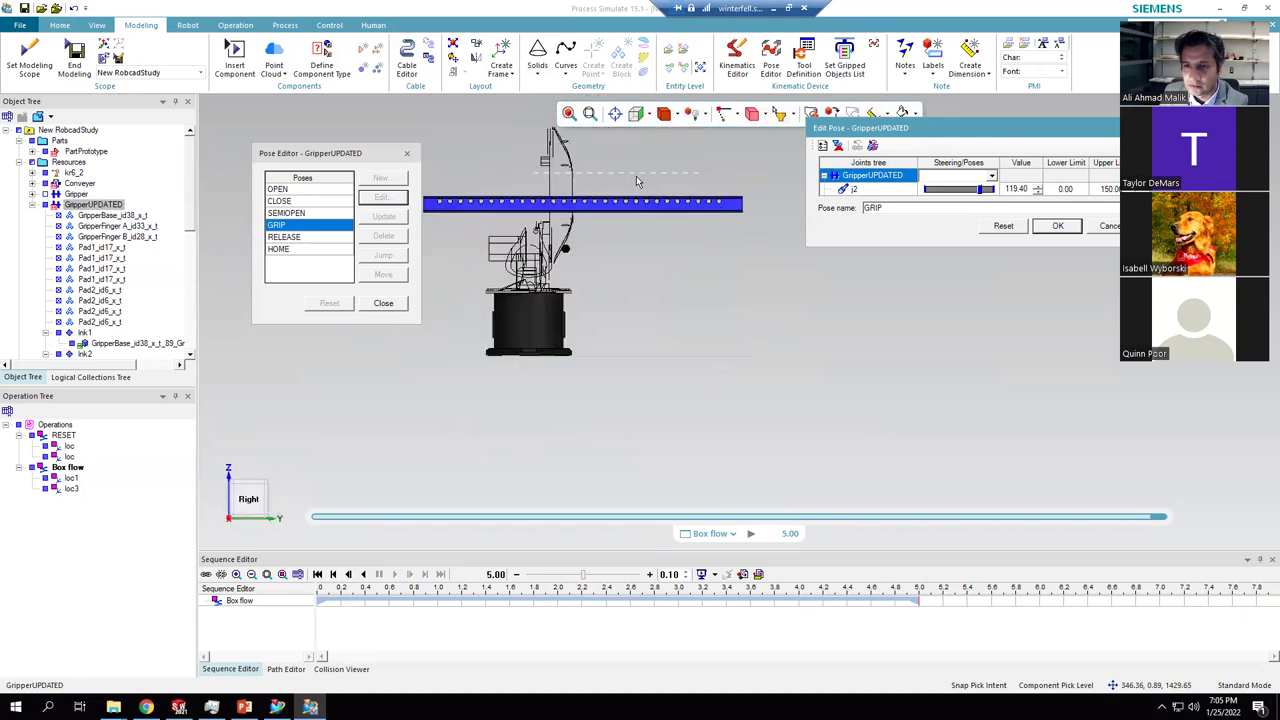
scroll(537, 184, "up", 5)
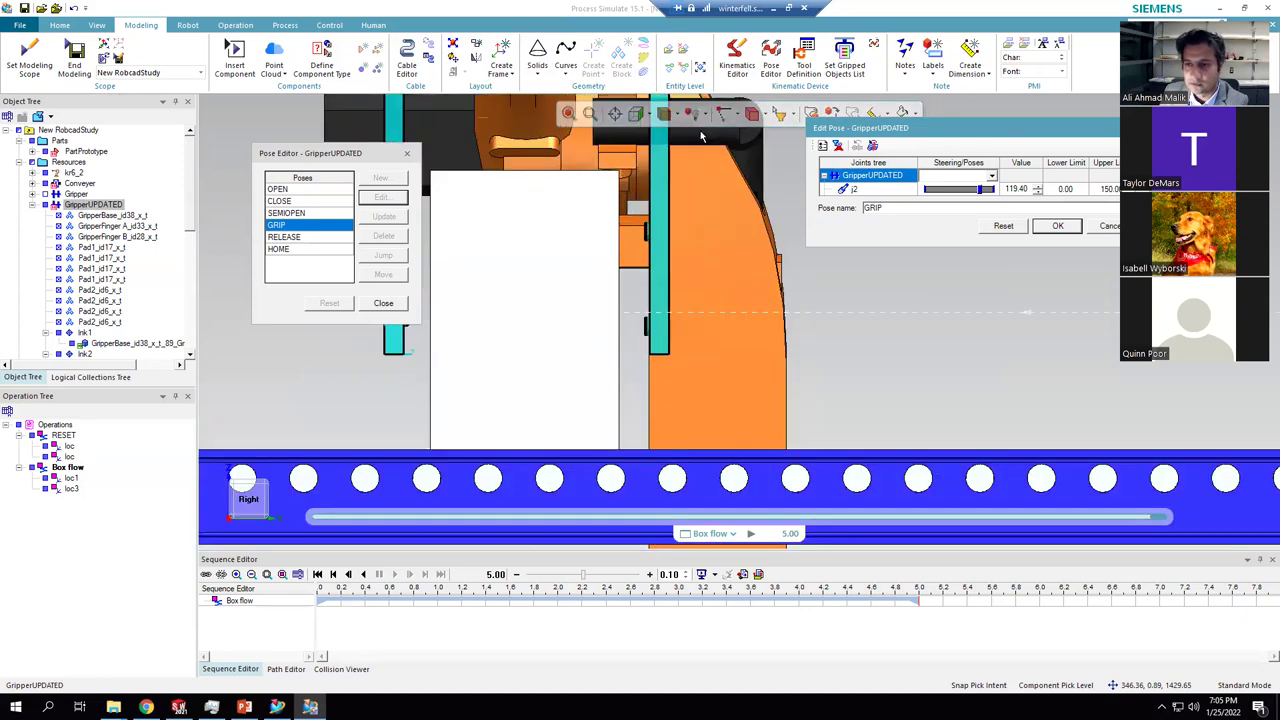
left_click_drag(981, 189, 993, 189)
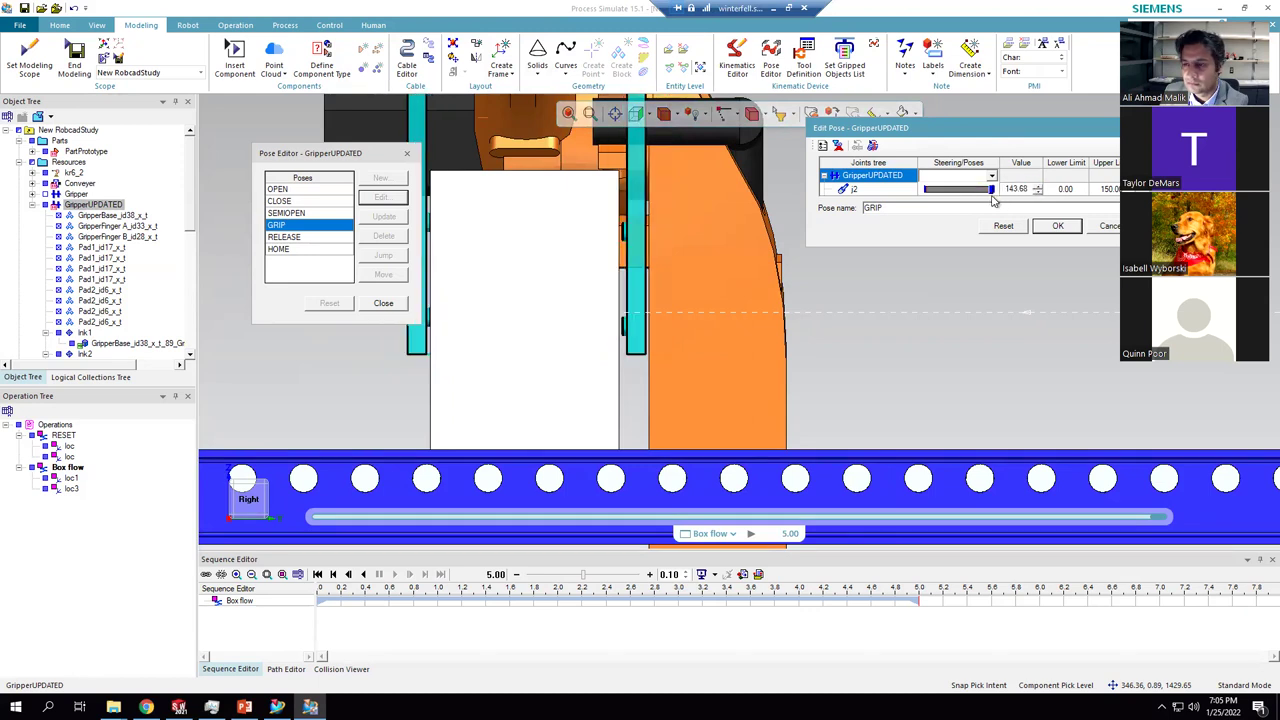
left_click(1058, 226)
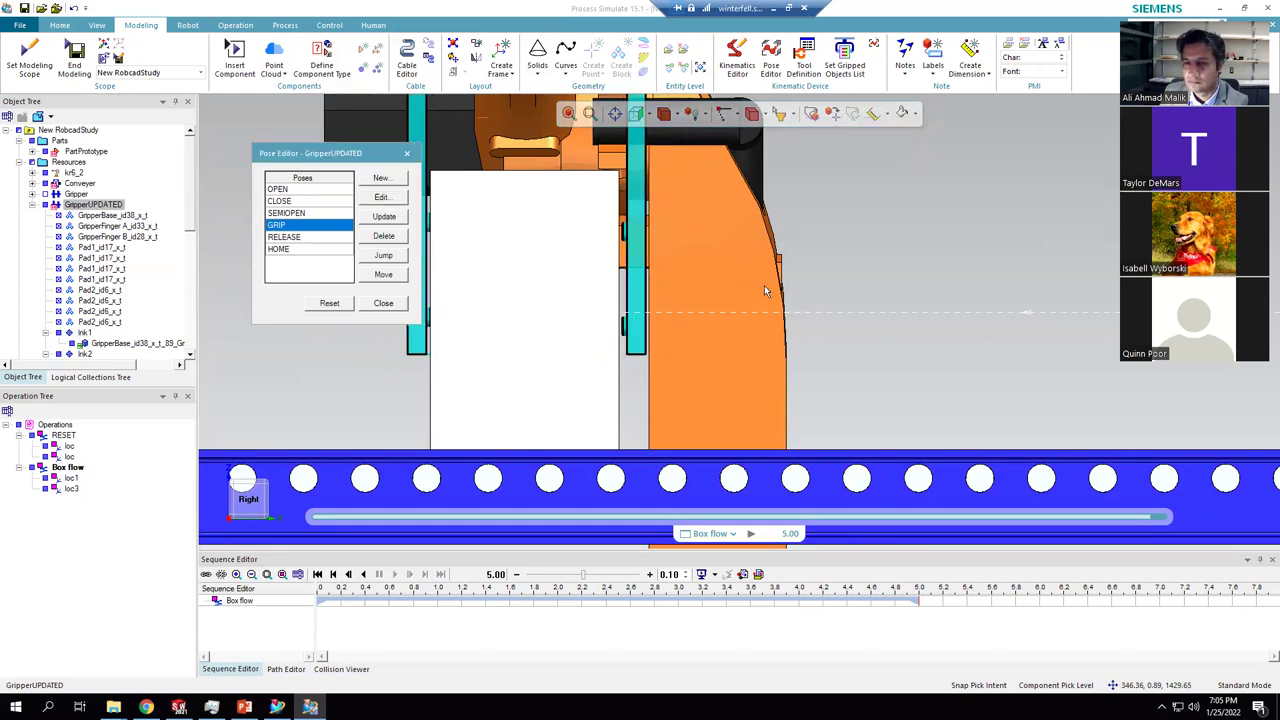
scroll(645, 328, "down", 3)
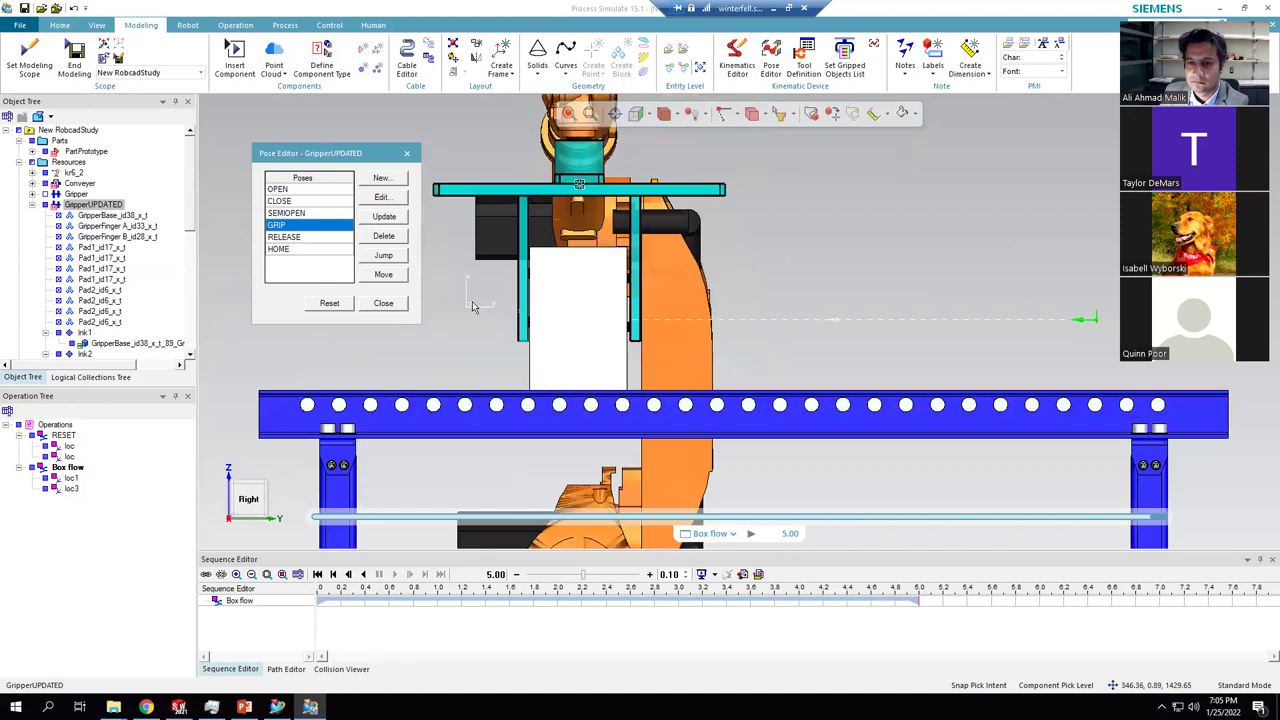
left_click(384, 303)
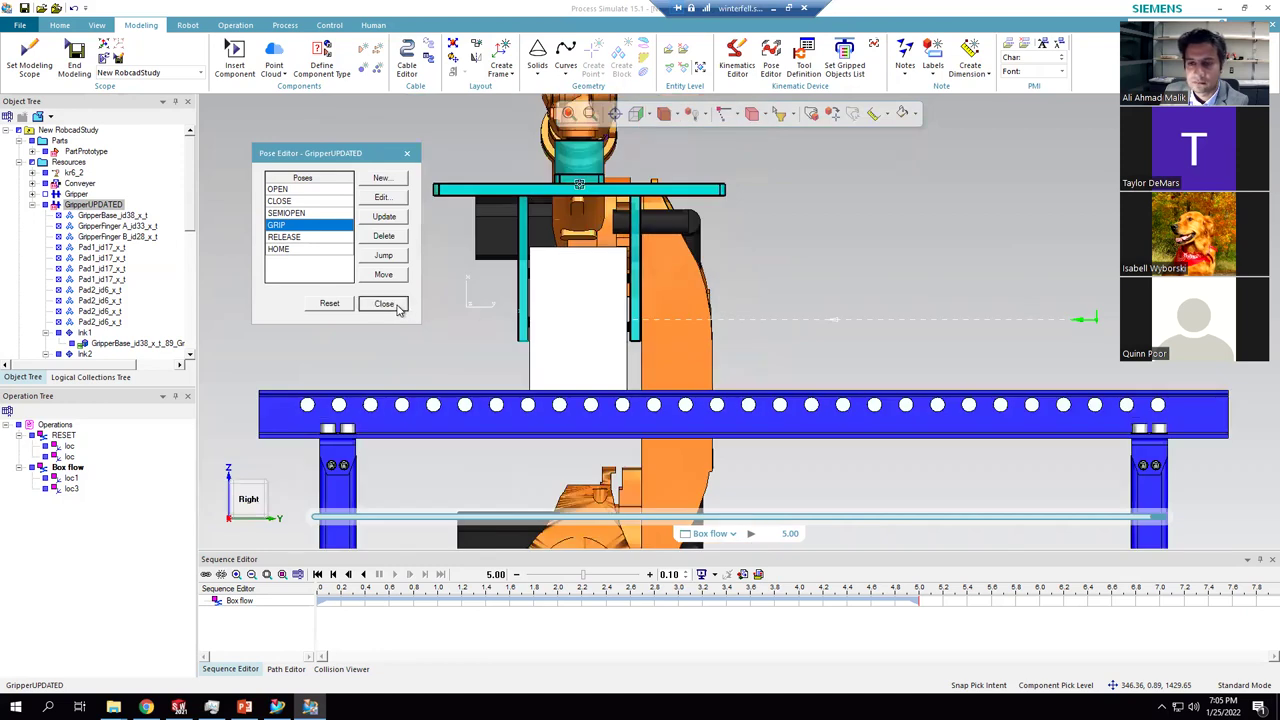
left_click(684, 224)
left_click(237, 25)
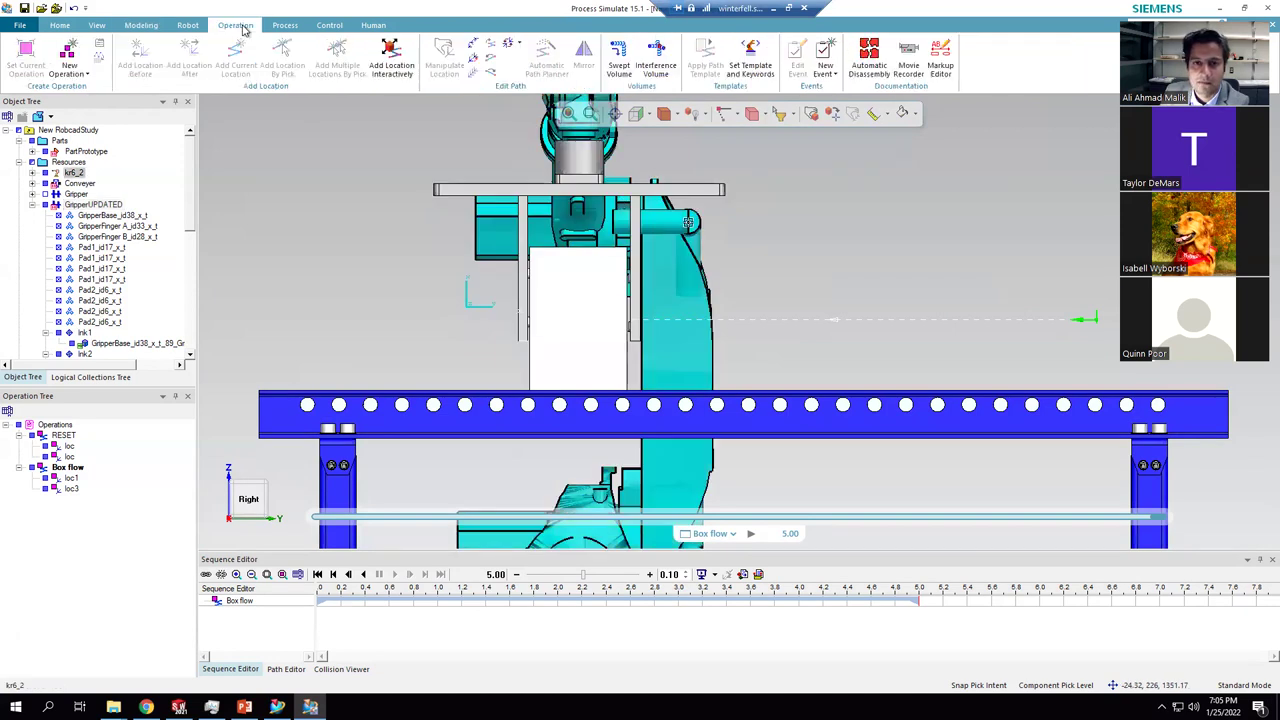
left_click(69, 62)
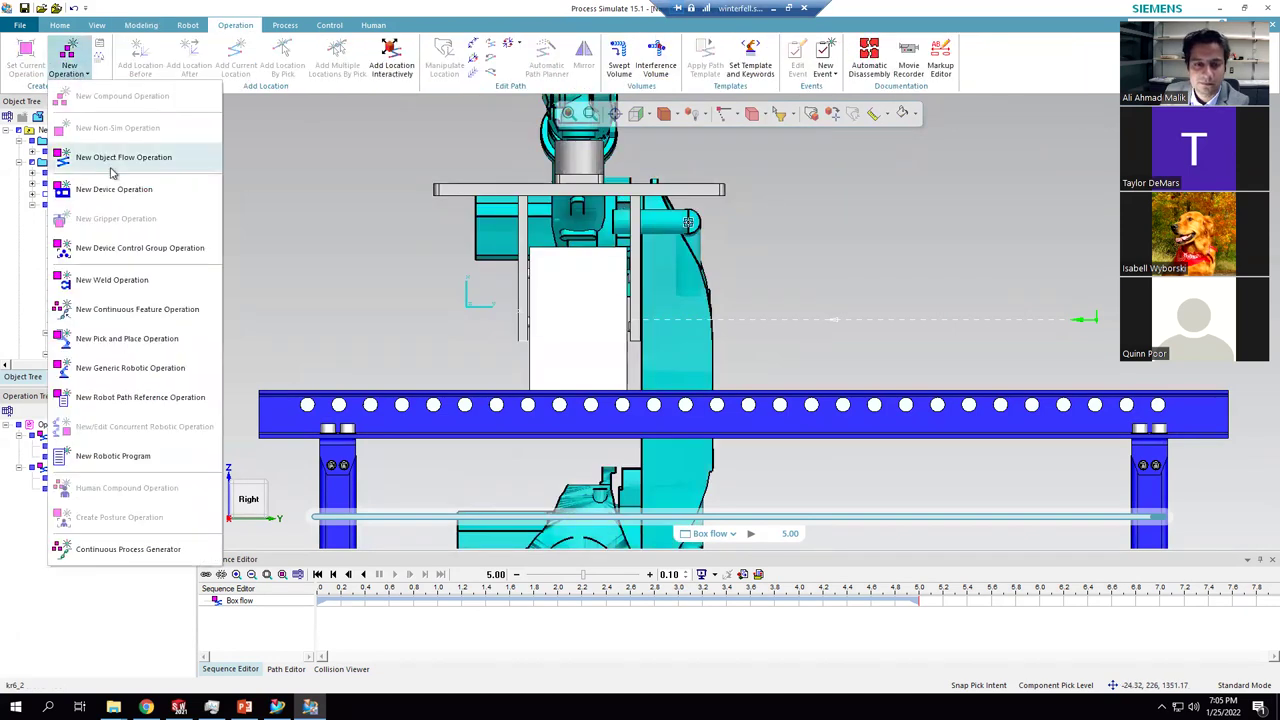
left_click(130, 339)
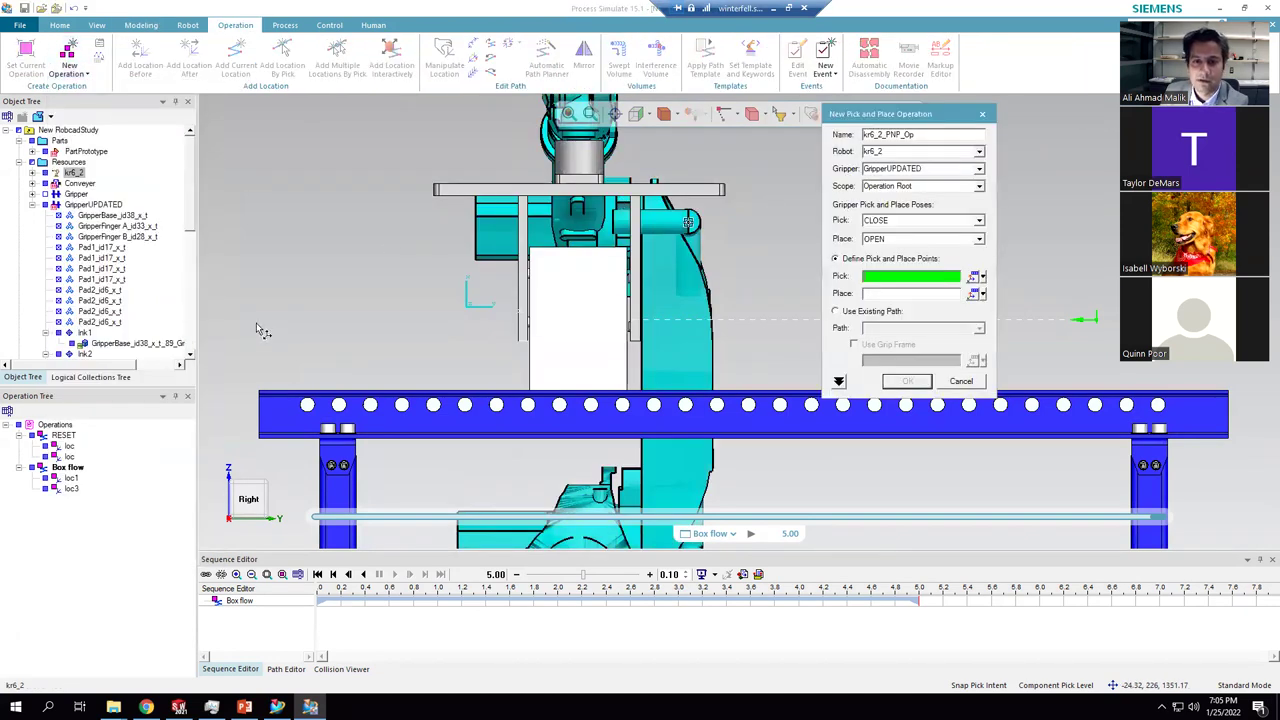
left_click(978, 222)
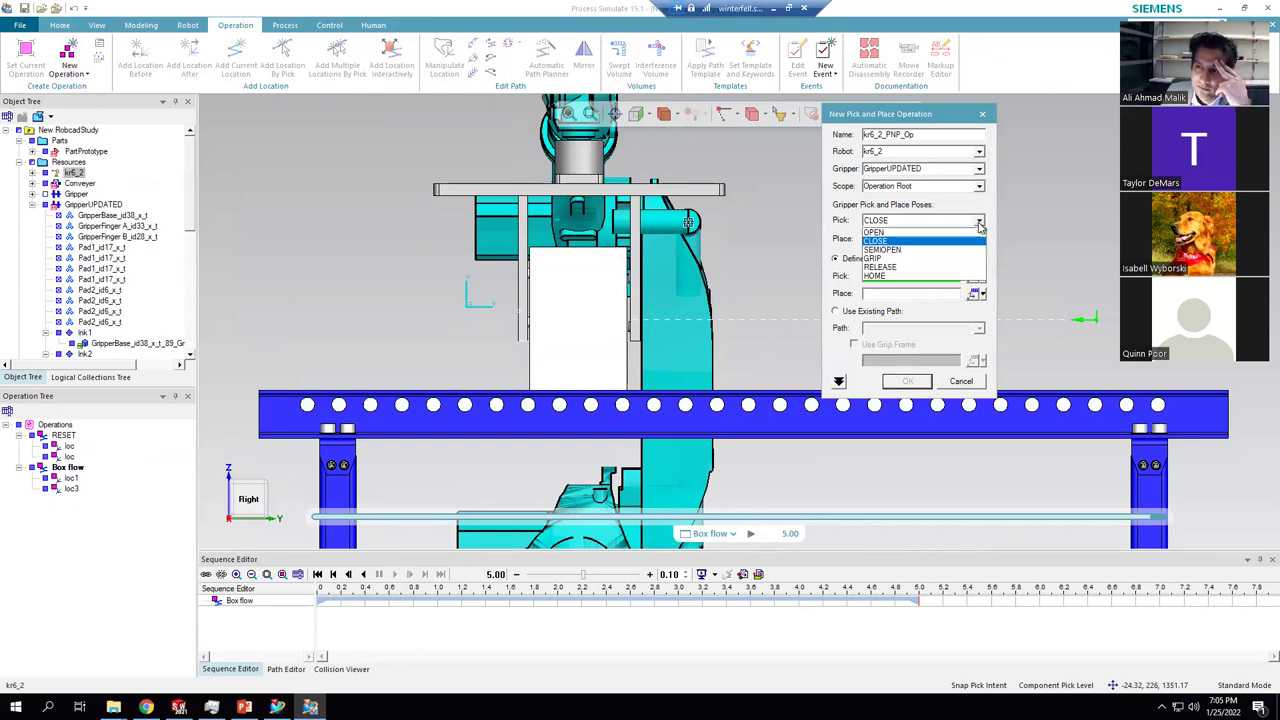
left_click(940, 259)
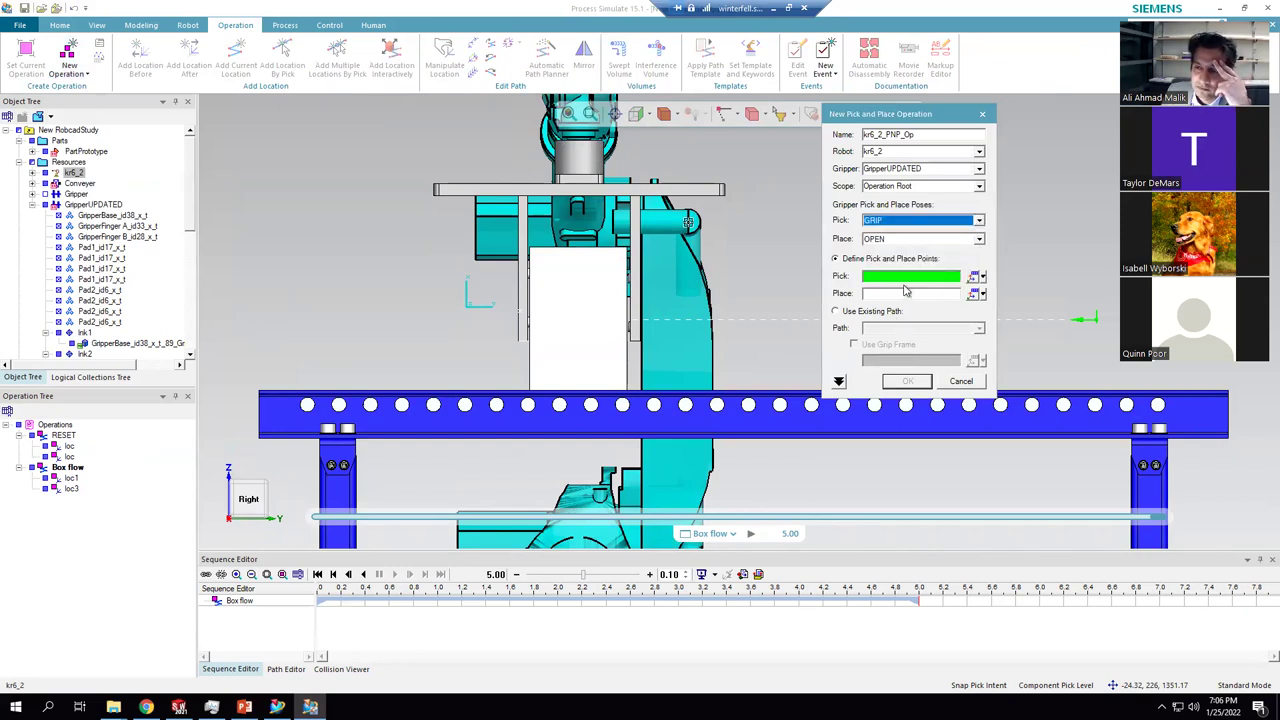
left_click(898, 281)
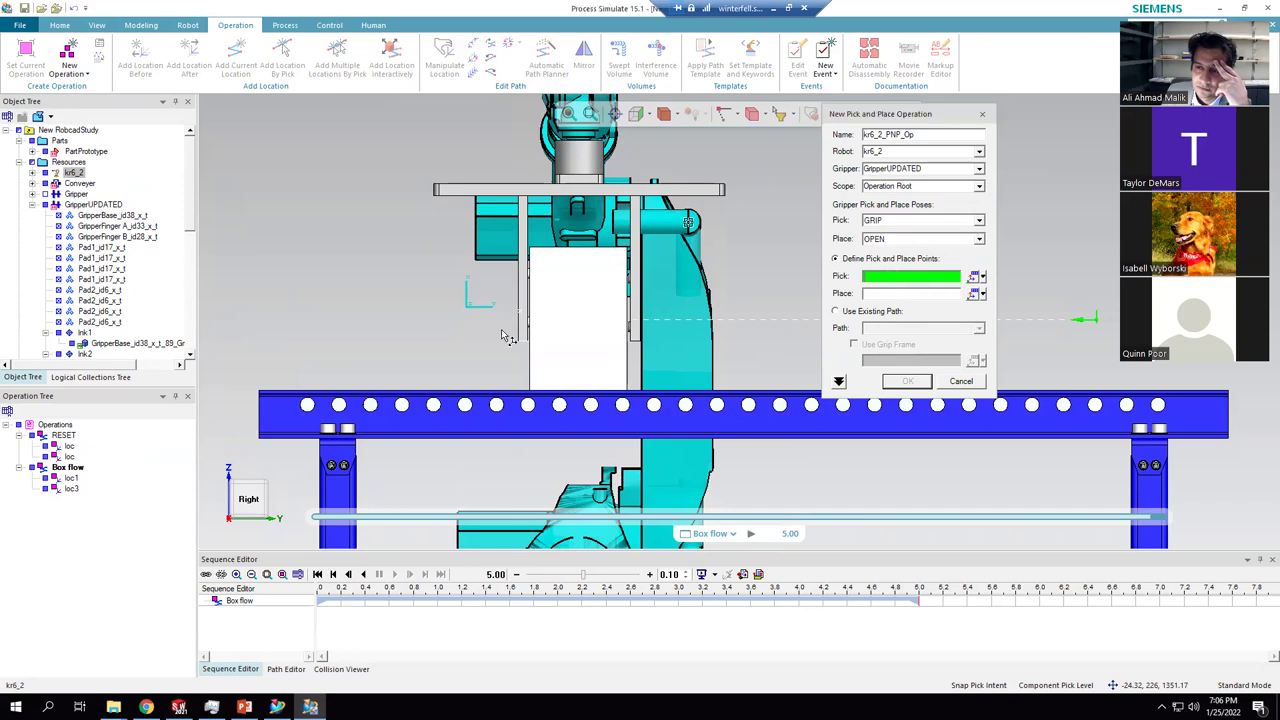
middle_click_drag(432, 297, 640, 338)
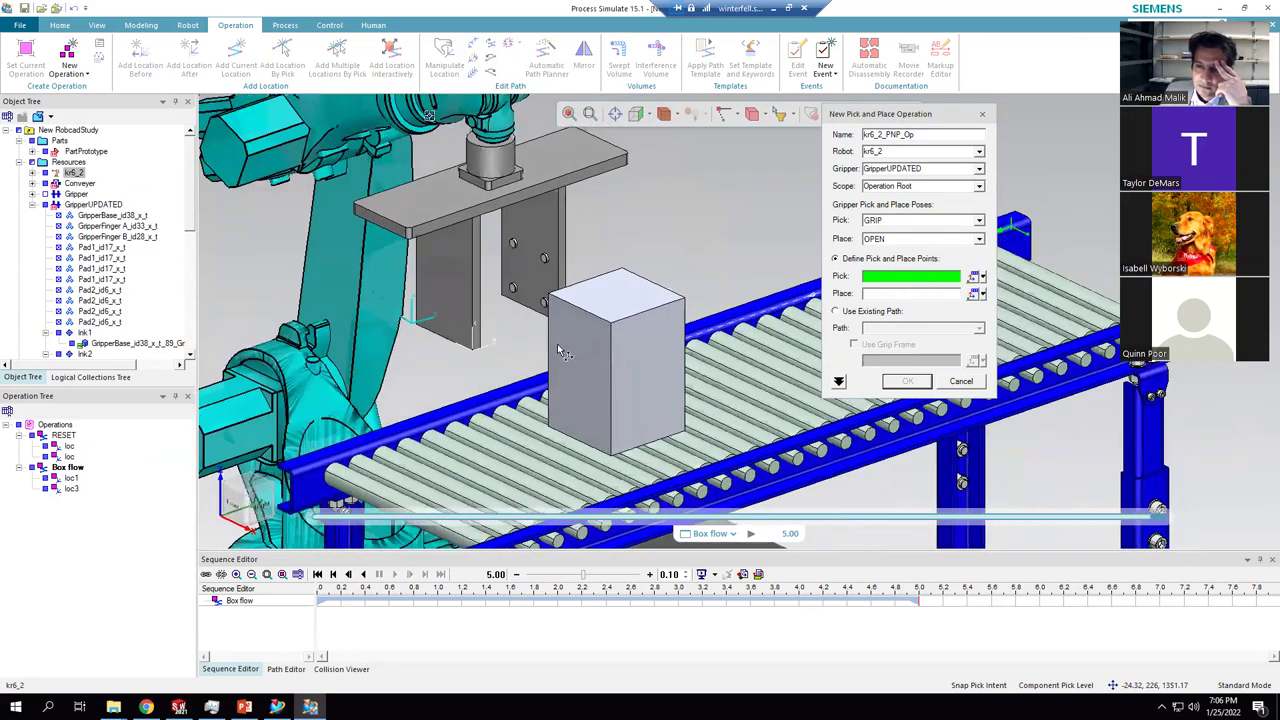
left_click(630, 311)
scroll(700, 330, "down", 2)
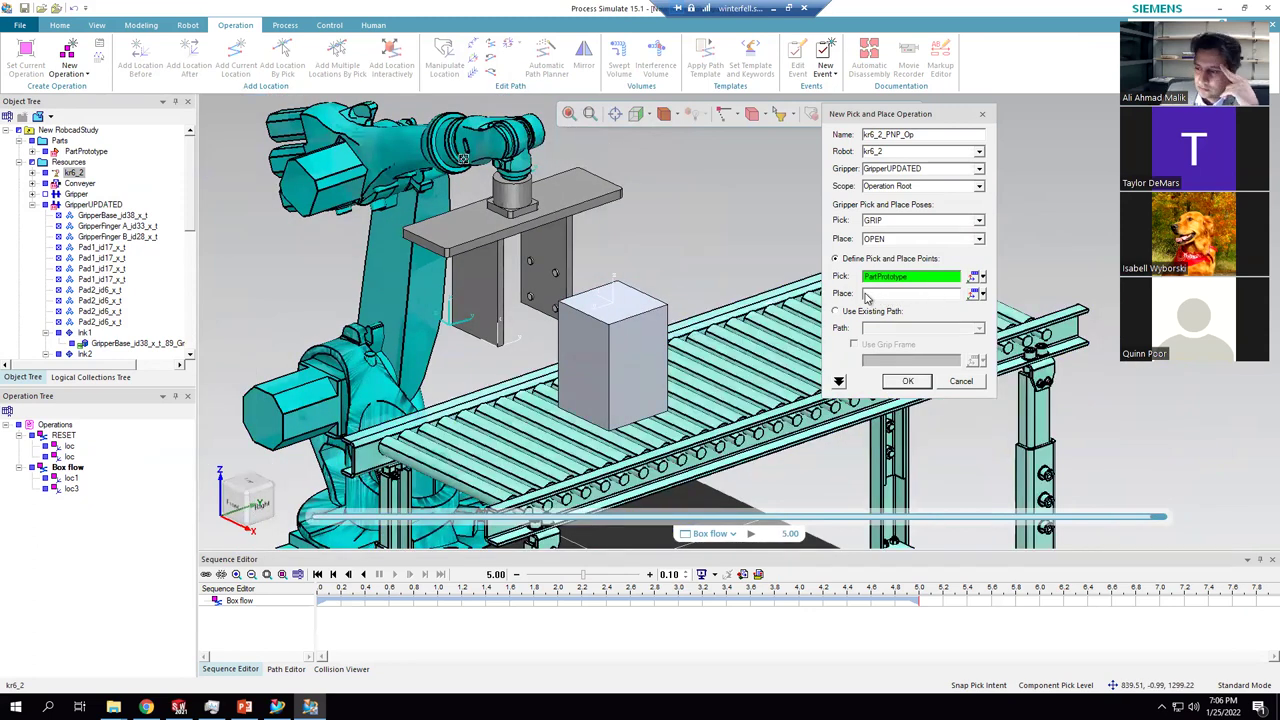
left_click(889, 295)
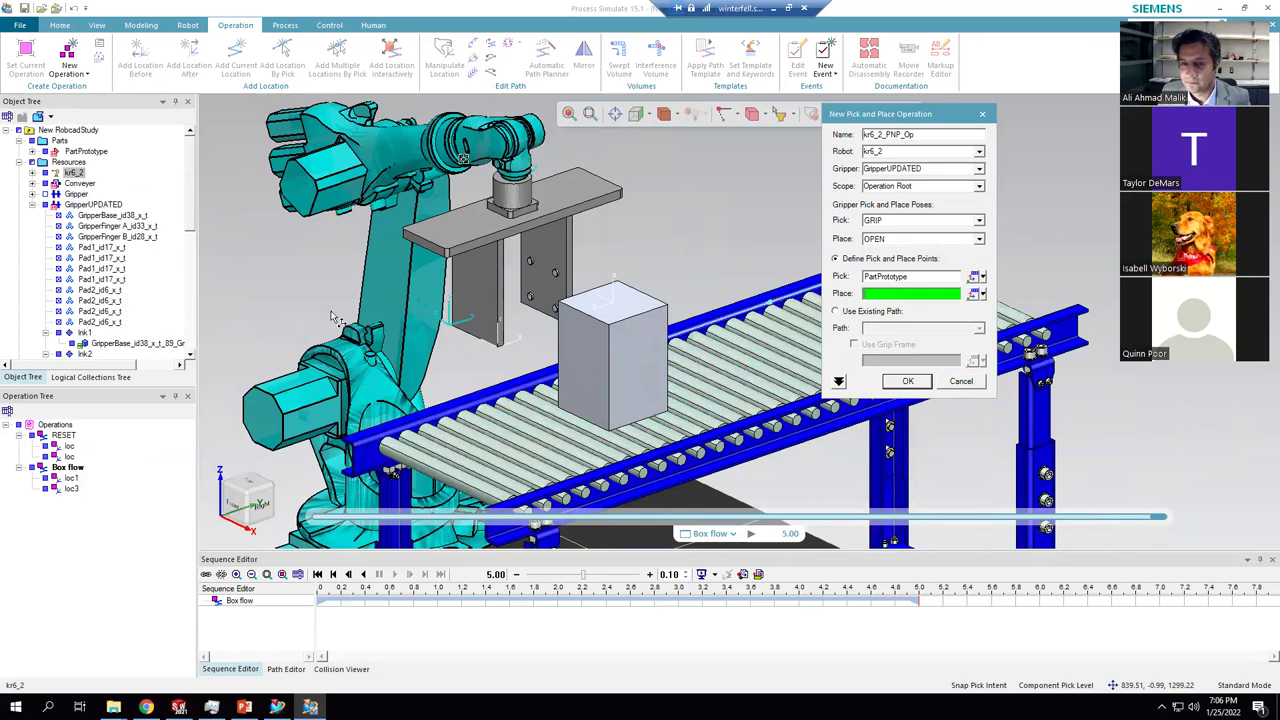
scroll(340, 318, "down", 3)
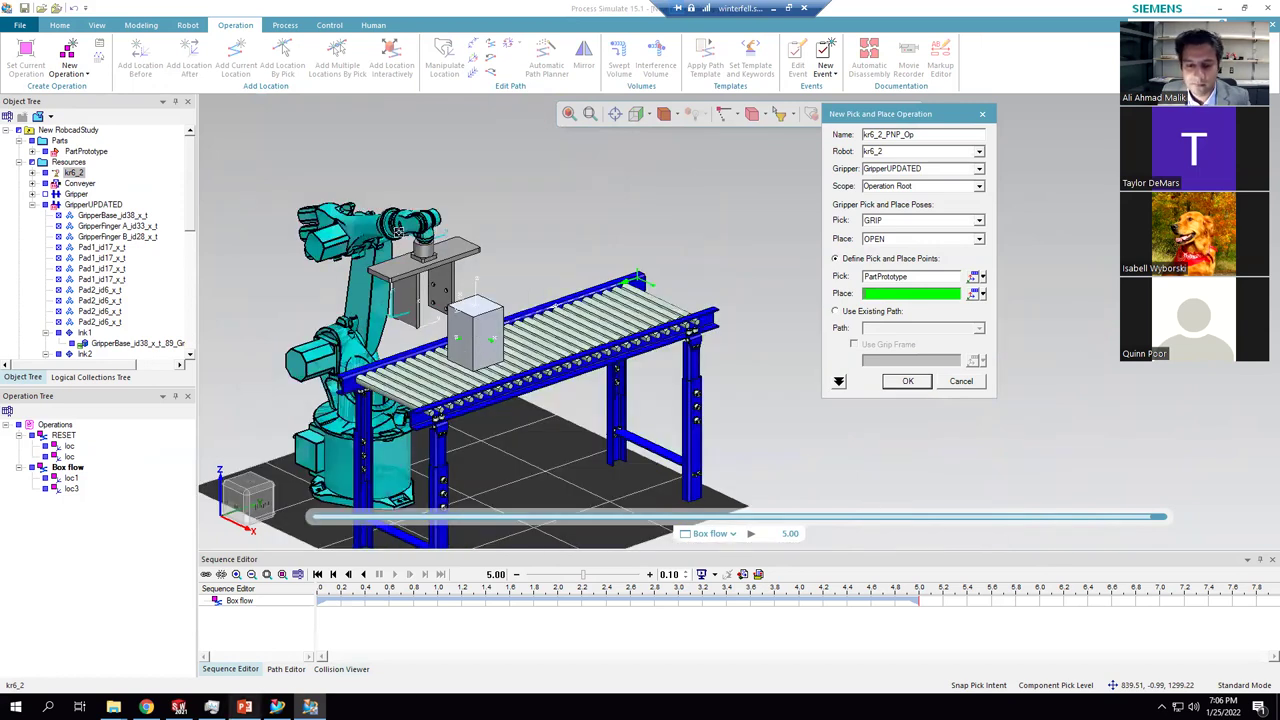
- Switch to NX, close the Gripper Assembly_x_t part, and return to Process Simulate
mouse_move(277, 706)
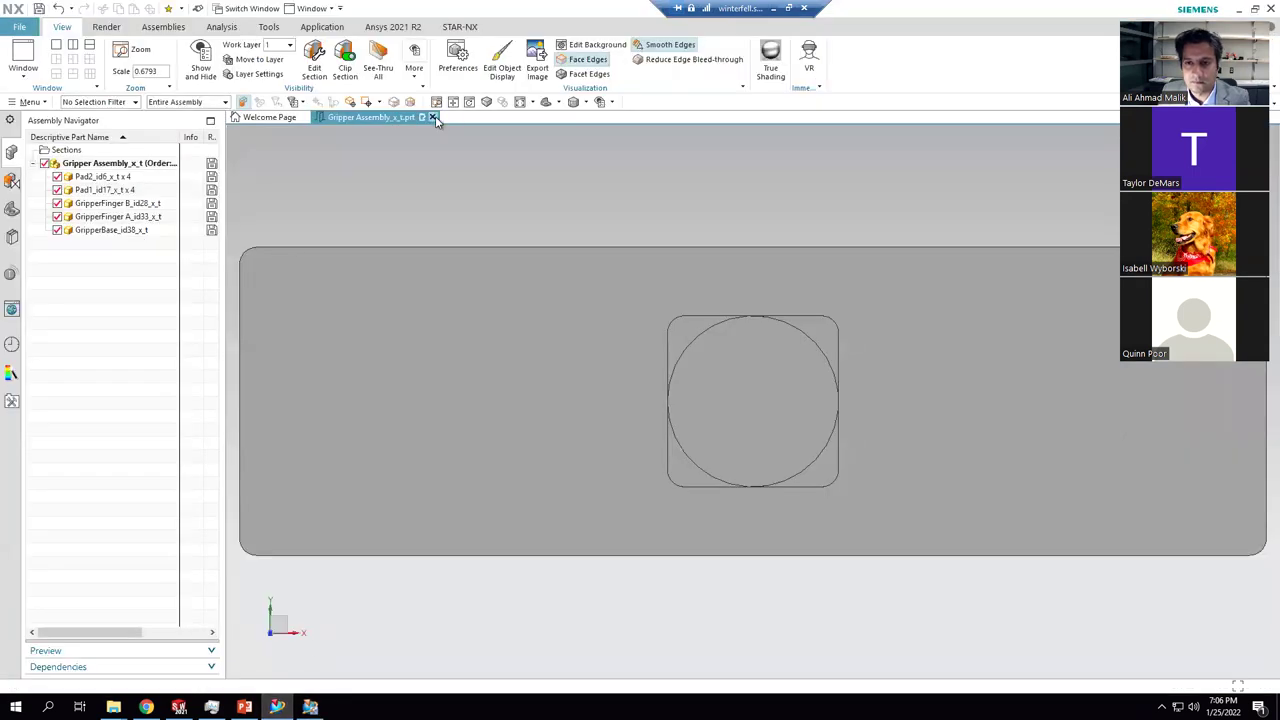
left_click(433, 118)
left_click(627, 369)
left_click(626, 377)
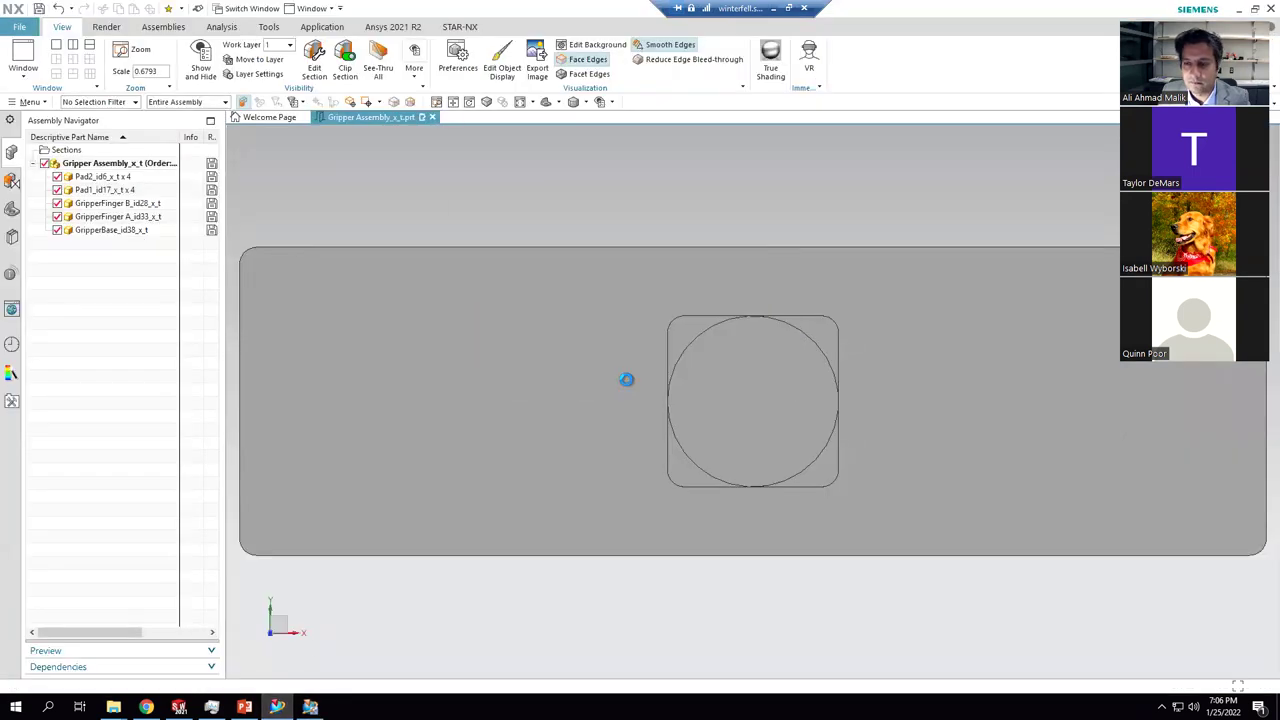
key("alt+Tab")
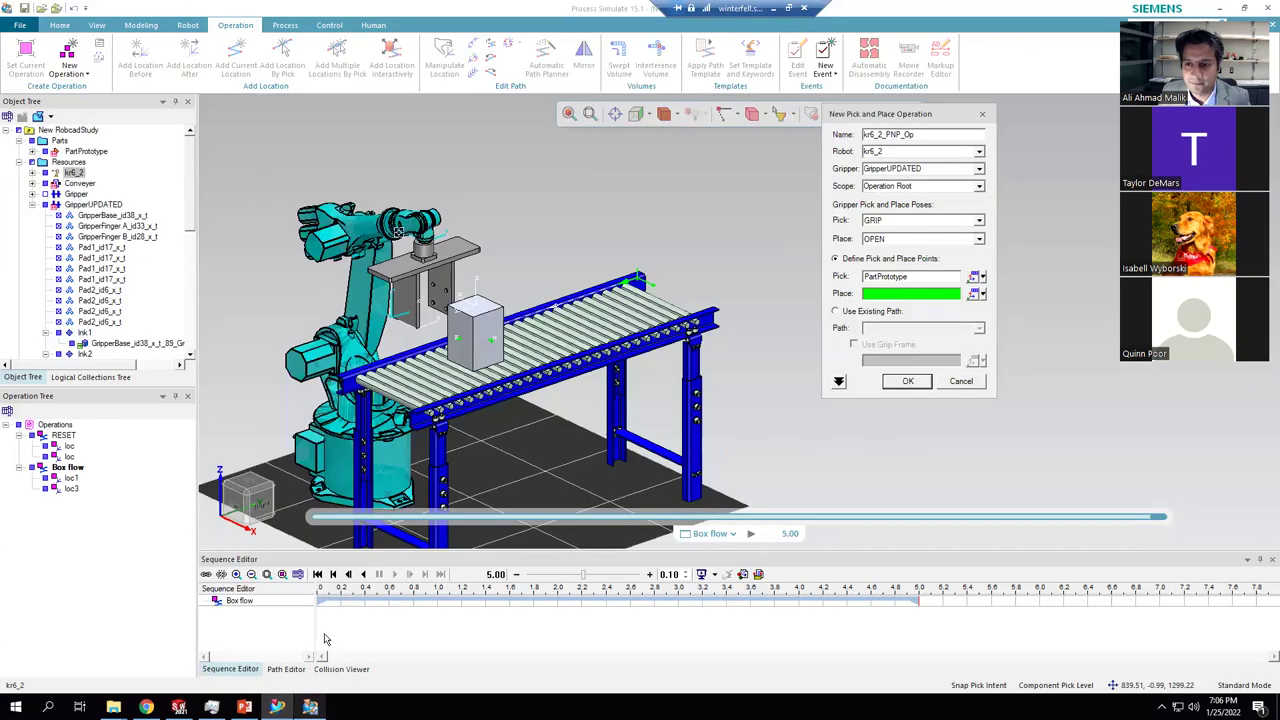
- Cancel the new pick and place operation and create a new resource of node type Container in the study
left_click(962, 382)
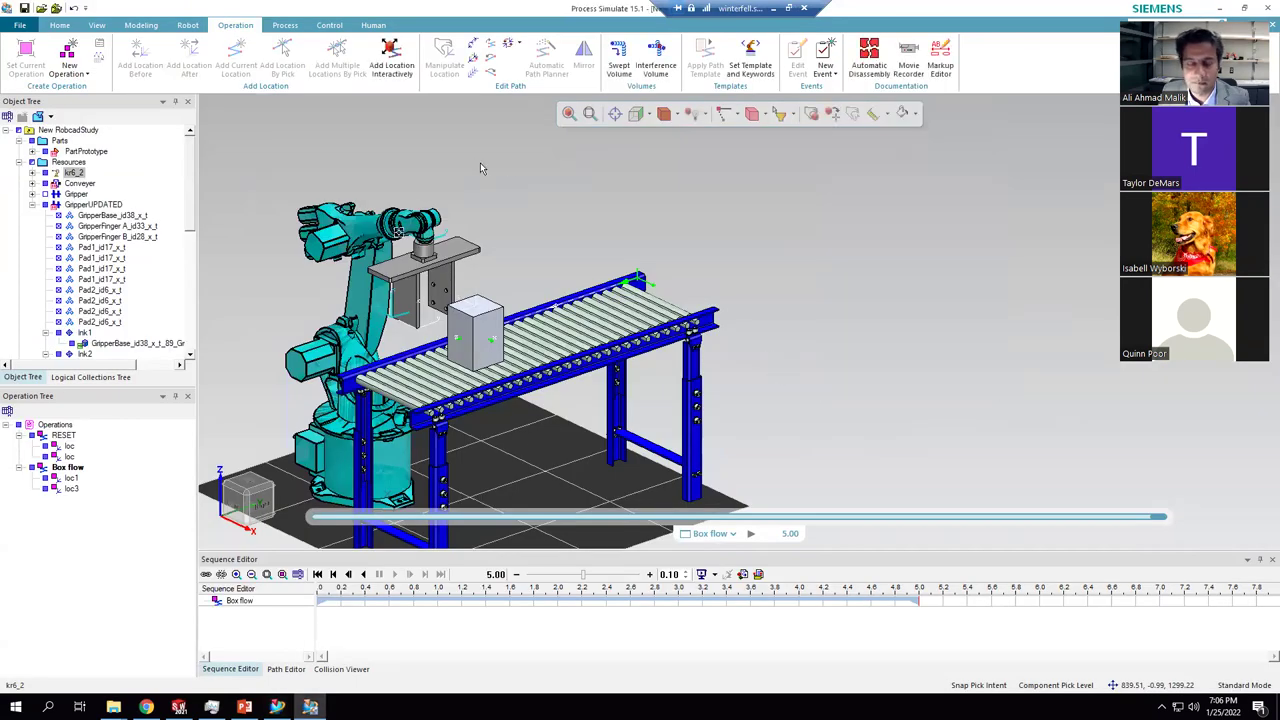
left_click(480, 168)
left_click(141, 25)
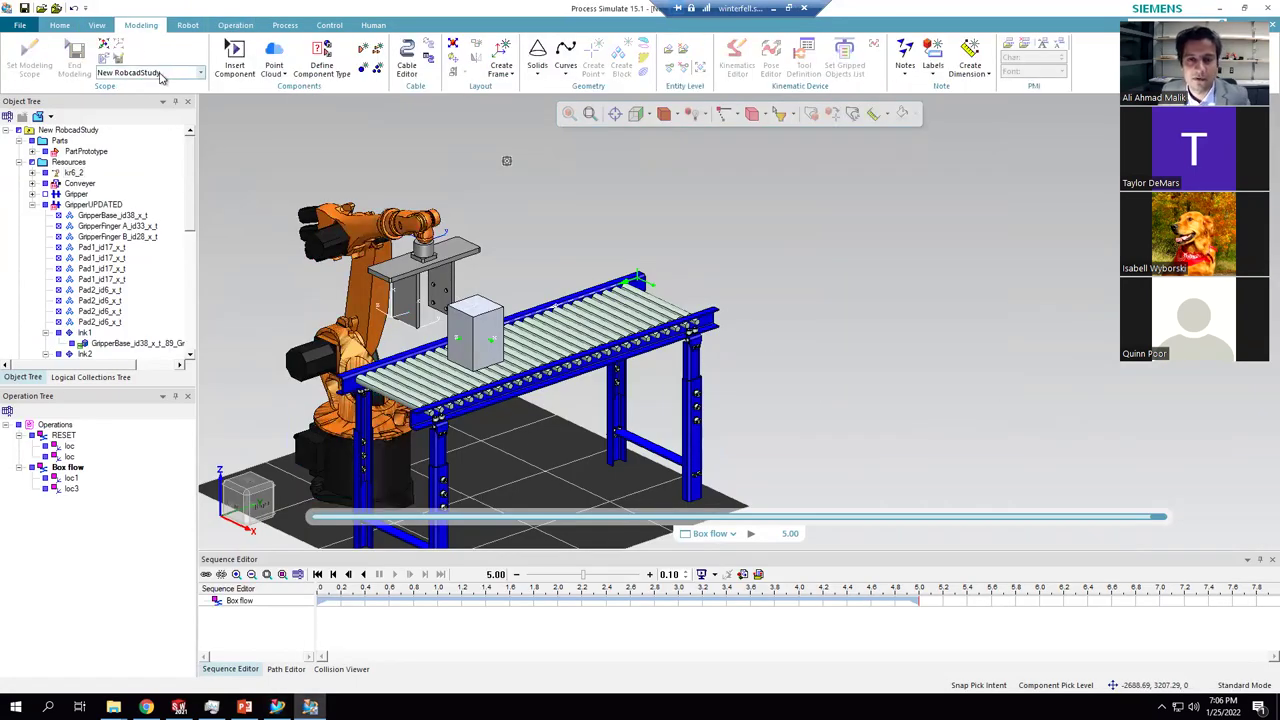
left_click(363, 70)
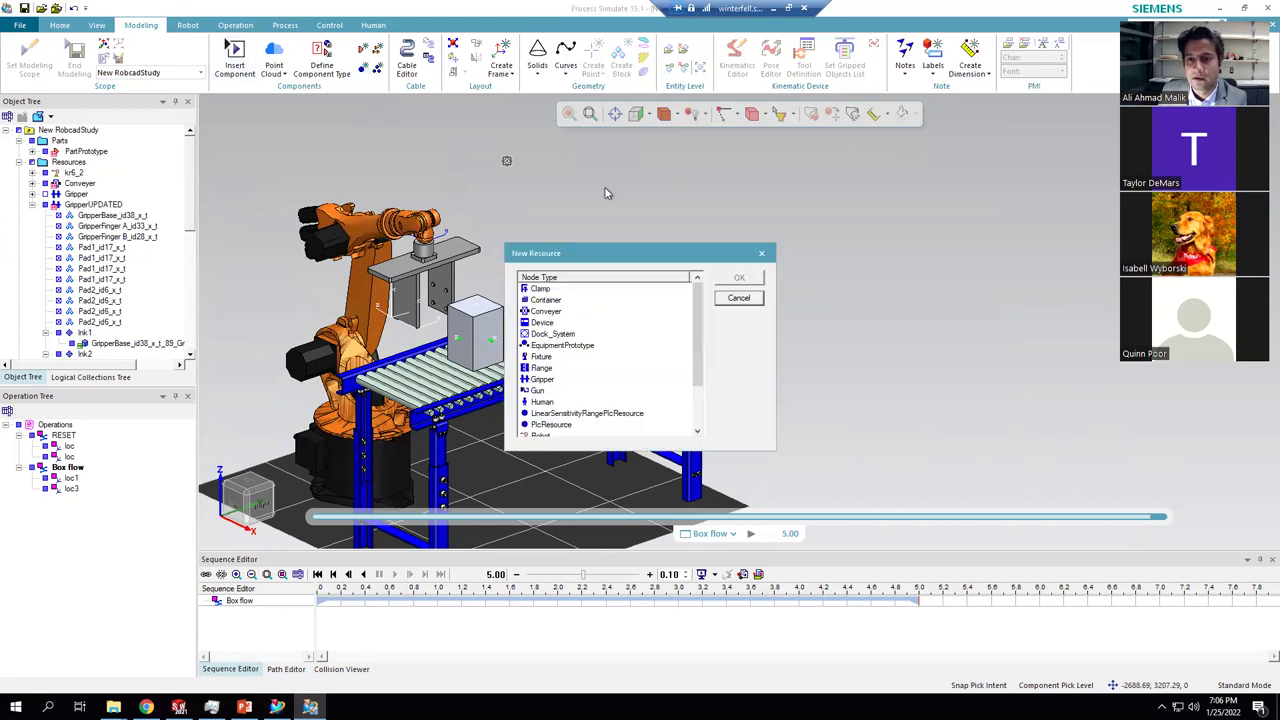
left_click(546, 300)
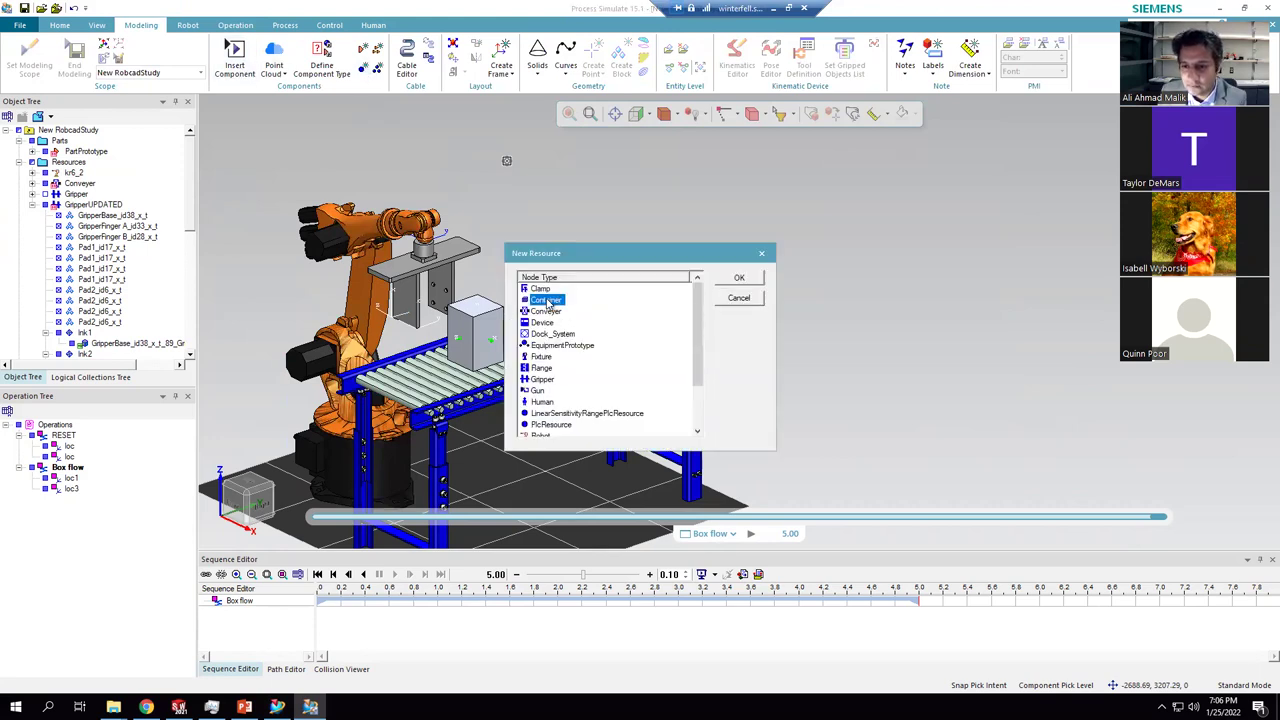
left_click(739, 278)
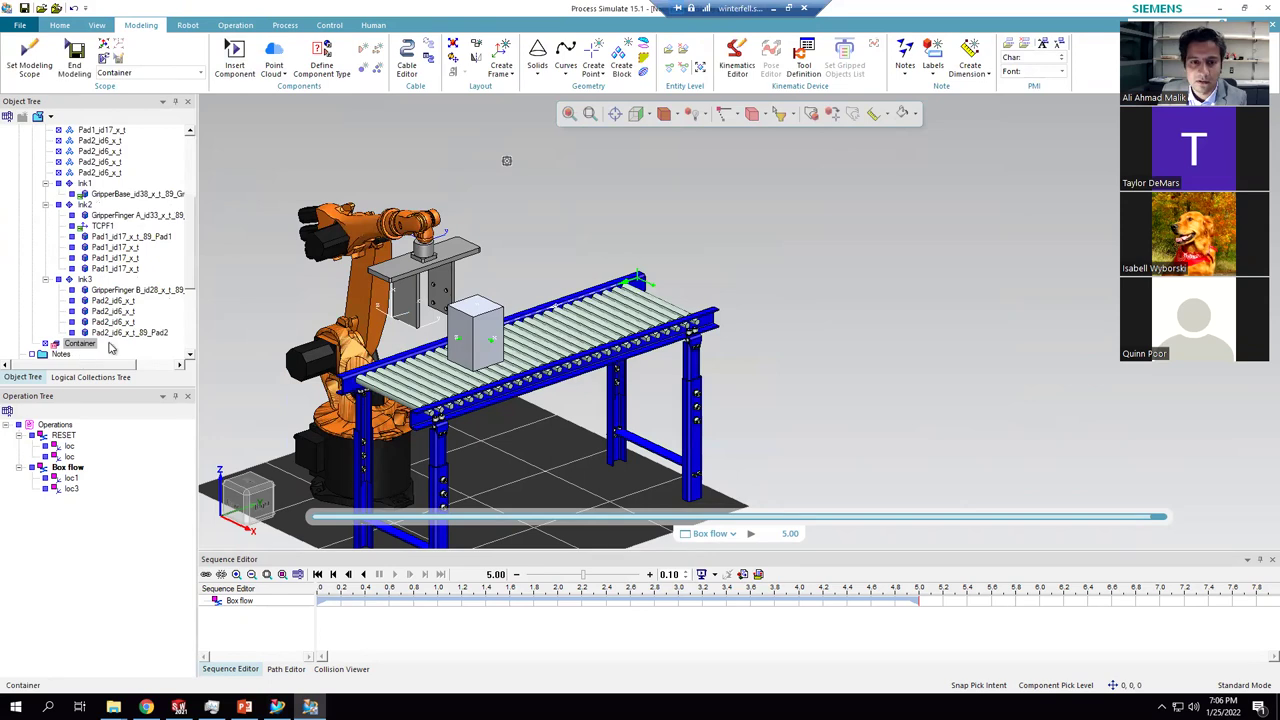
- End modeling of the Container resource and save it as Container in the library's Basket folder
left_click(76, 66)
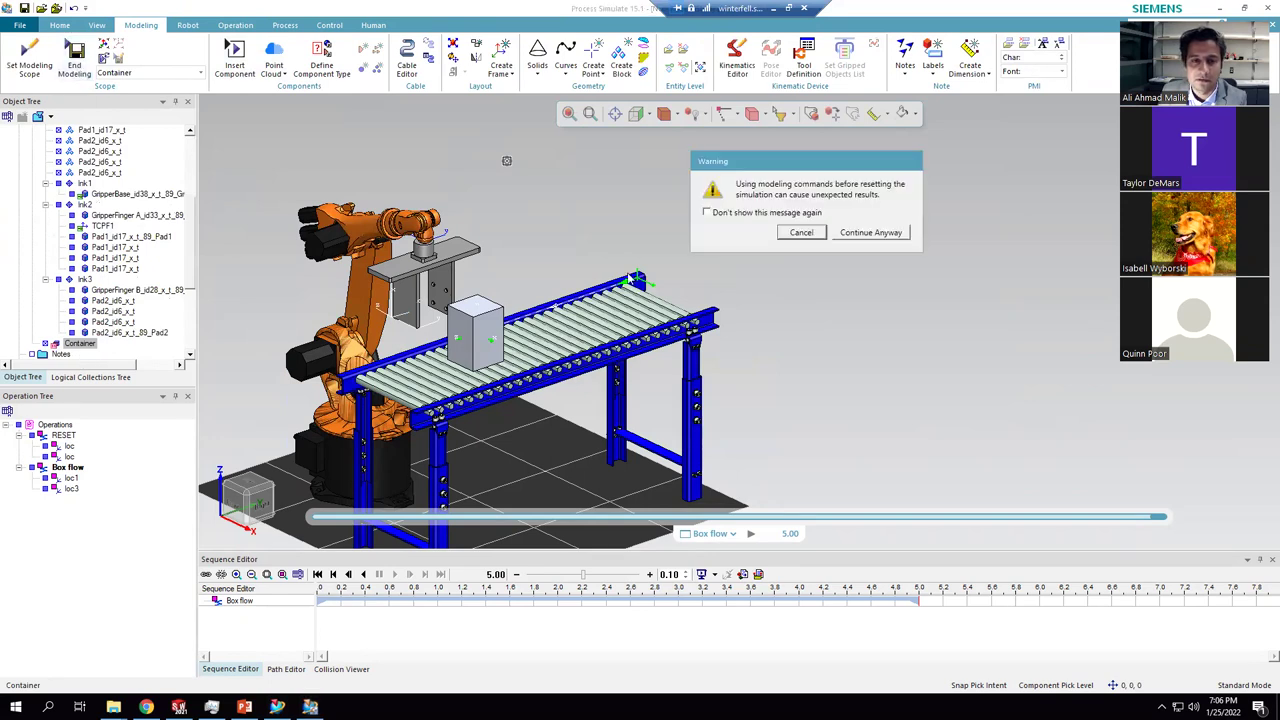
left_click(843, 233)
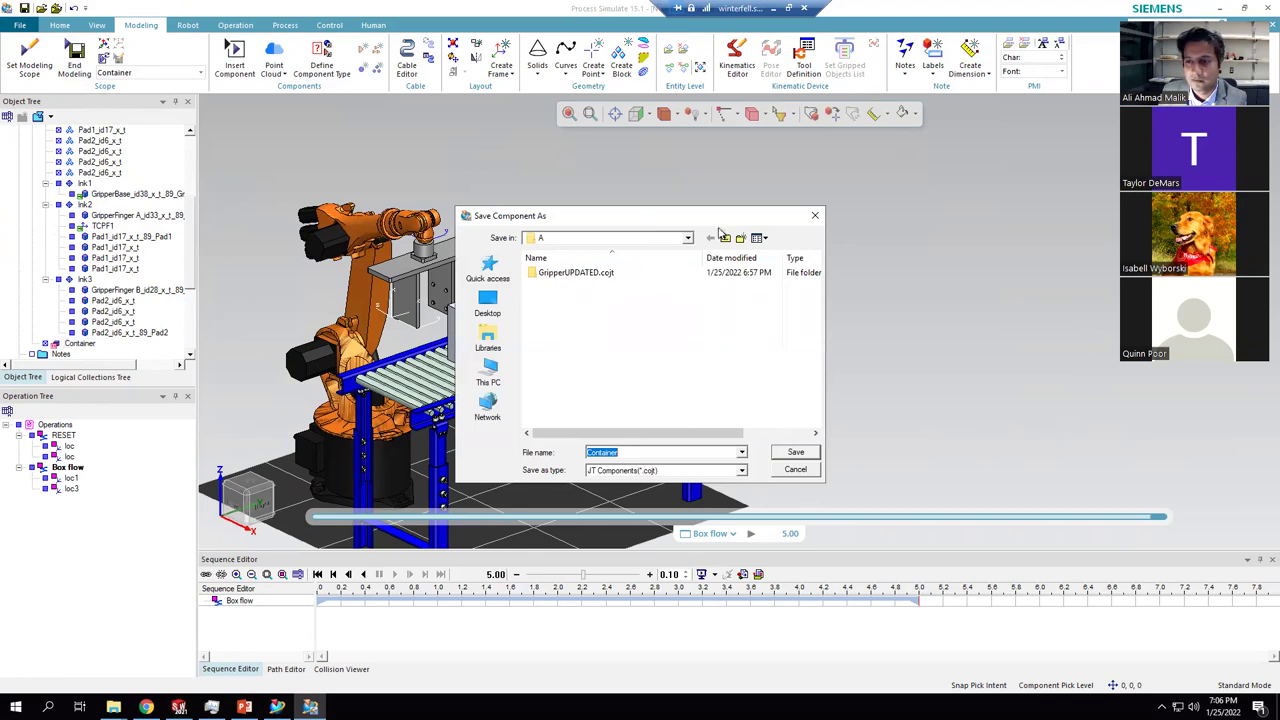
left_click(725, 238)
left_click(725, 238)
double_click(541, 285)
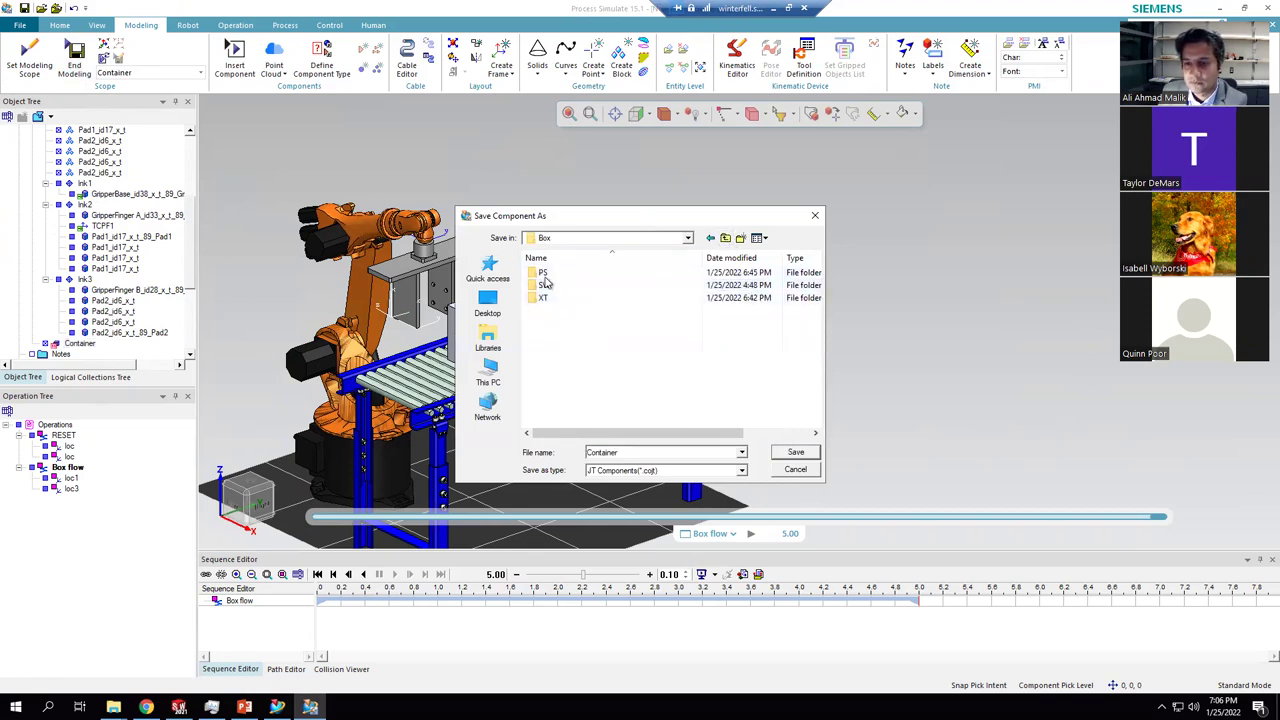
double_click(544, 274)
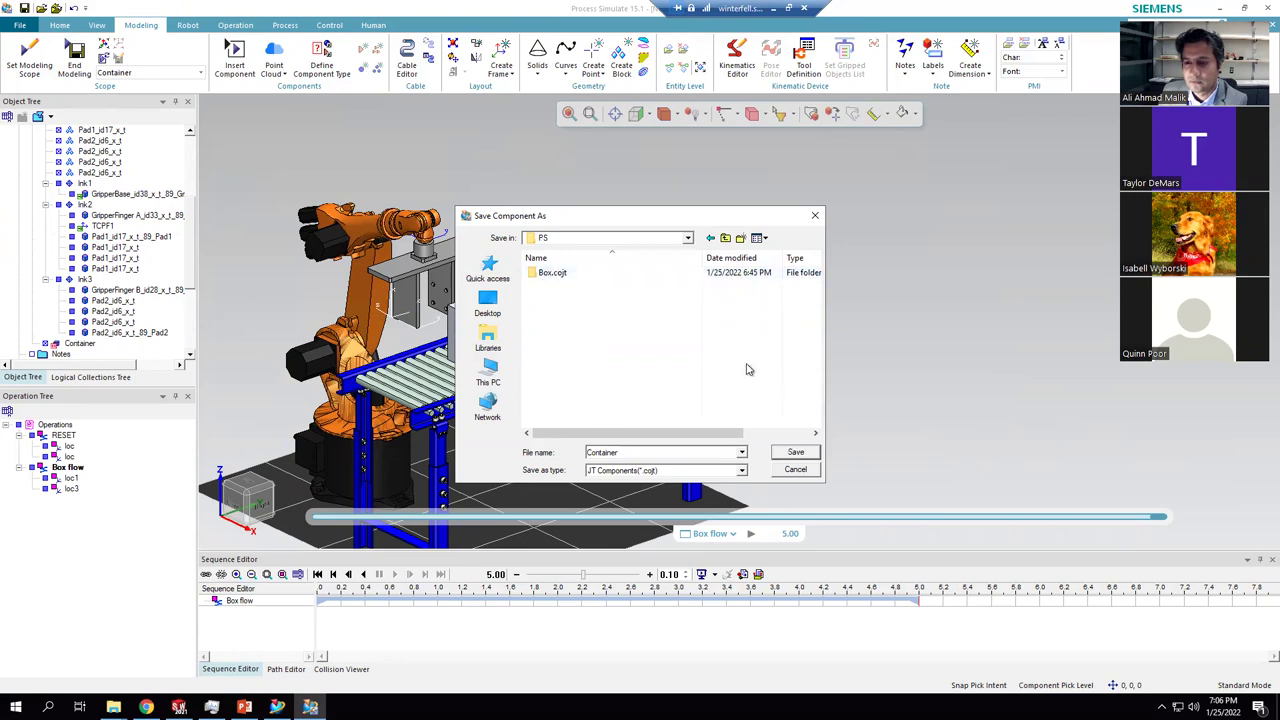
left_click(725, 238)
left_click(725, 238)
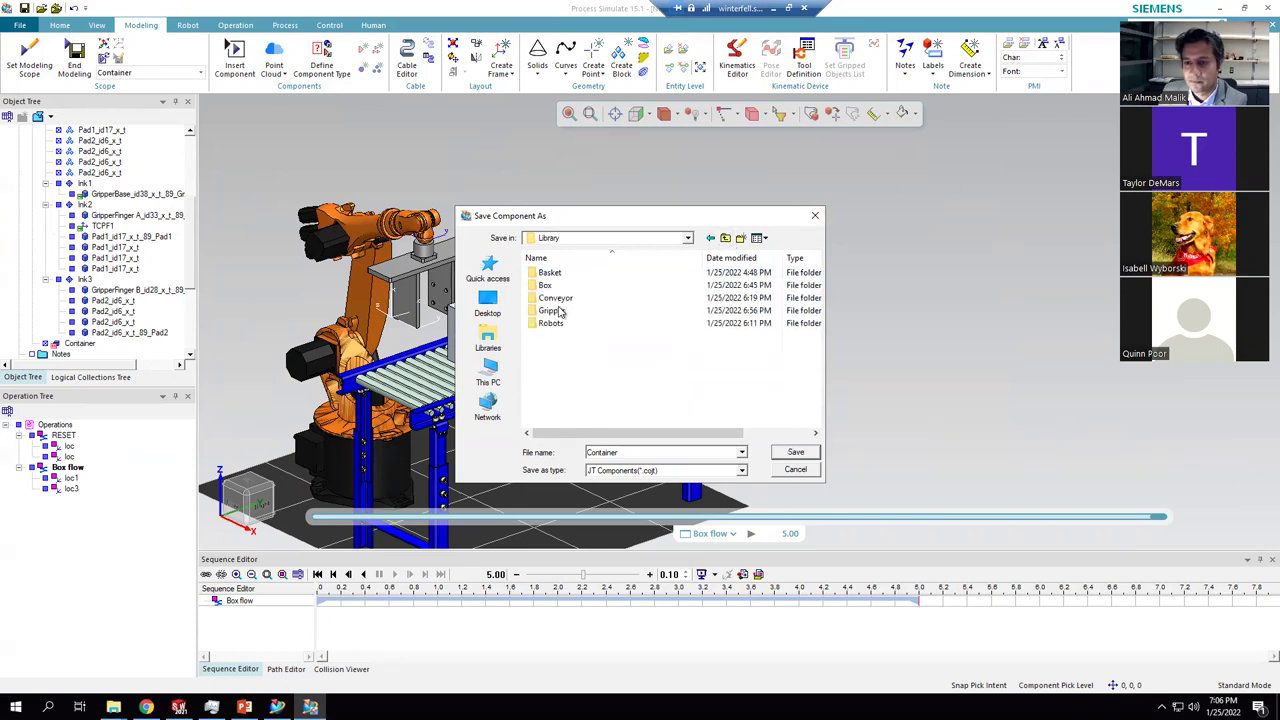
left_click(558, 275)
double_click(558, 274)
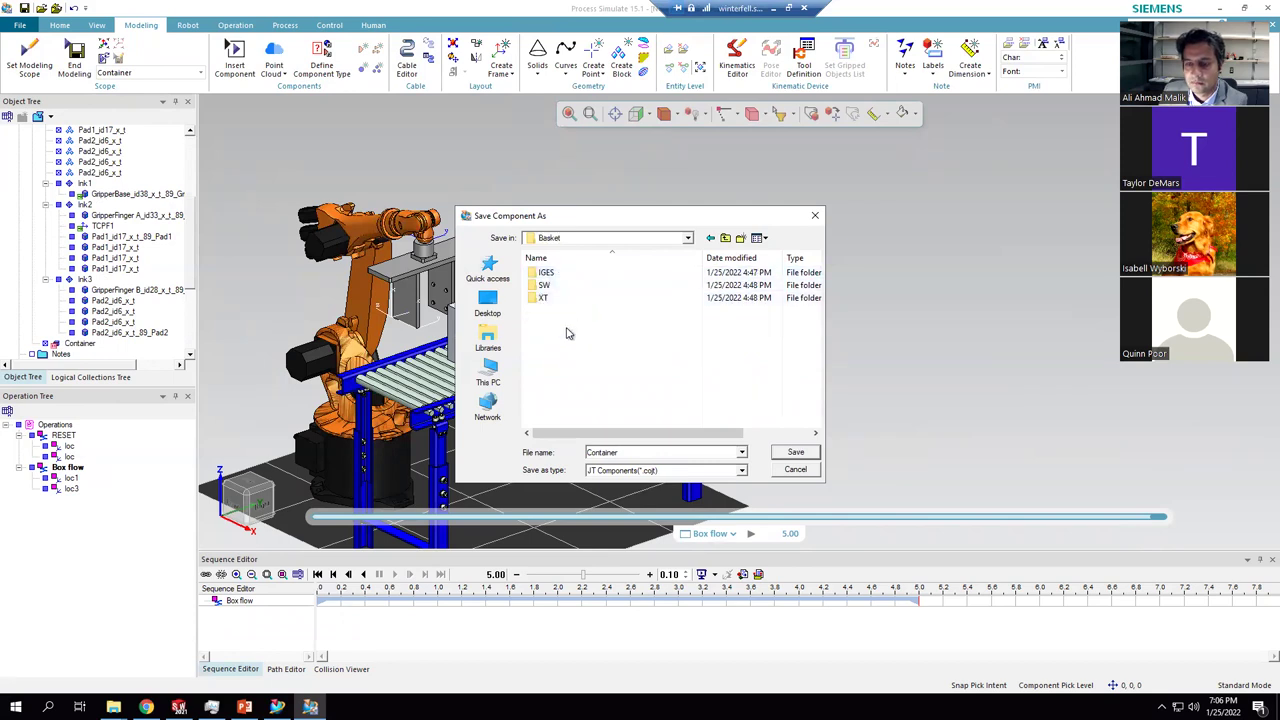
left_click(796, 452)
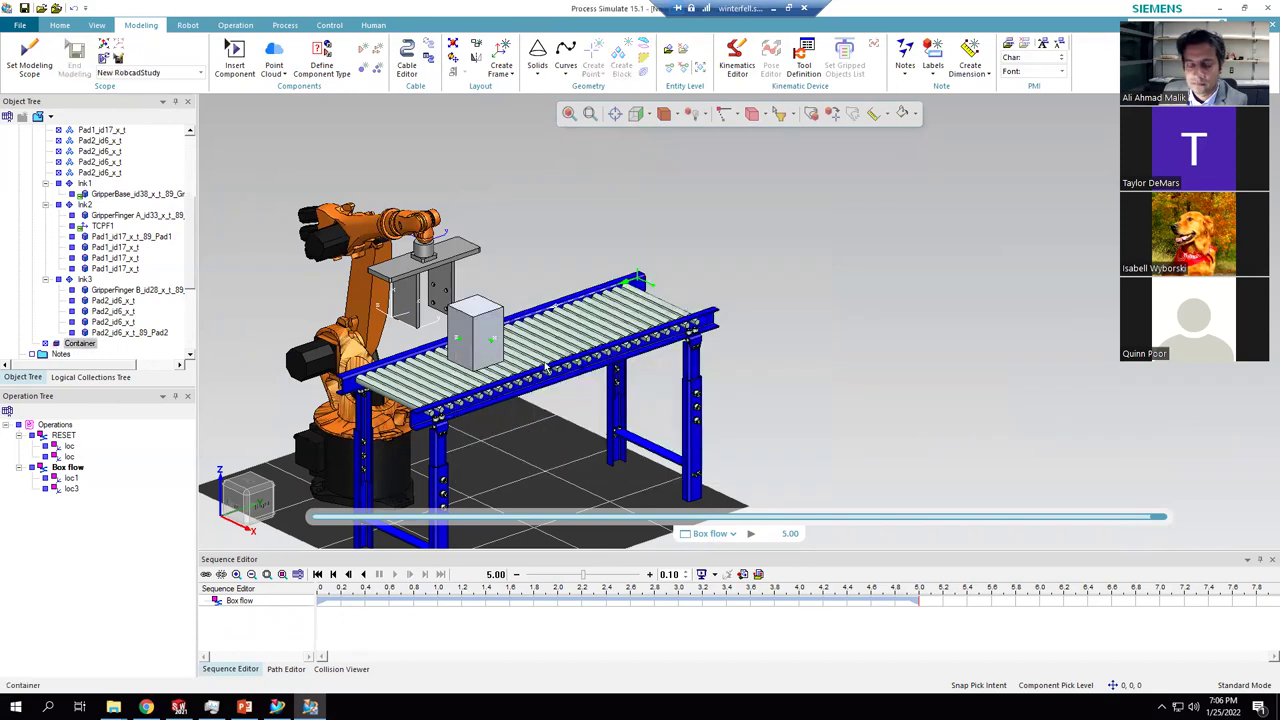
- Switch to NX and open the Basket model from the Basket IGES folder with all file types shown, replacing the existing Basket_step.prt
left_click(277, 707)
left_click(74, 10)
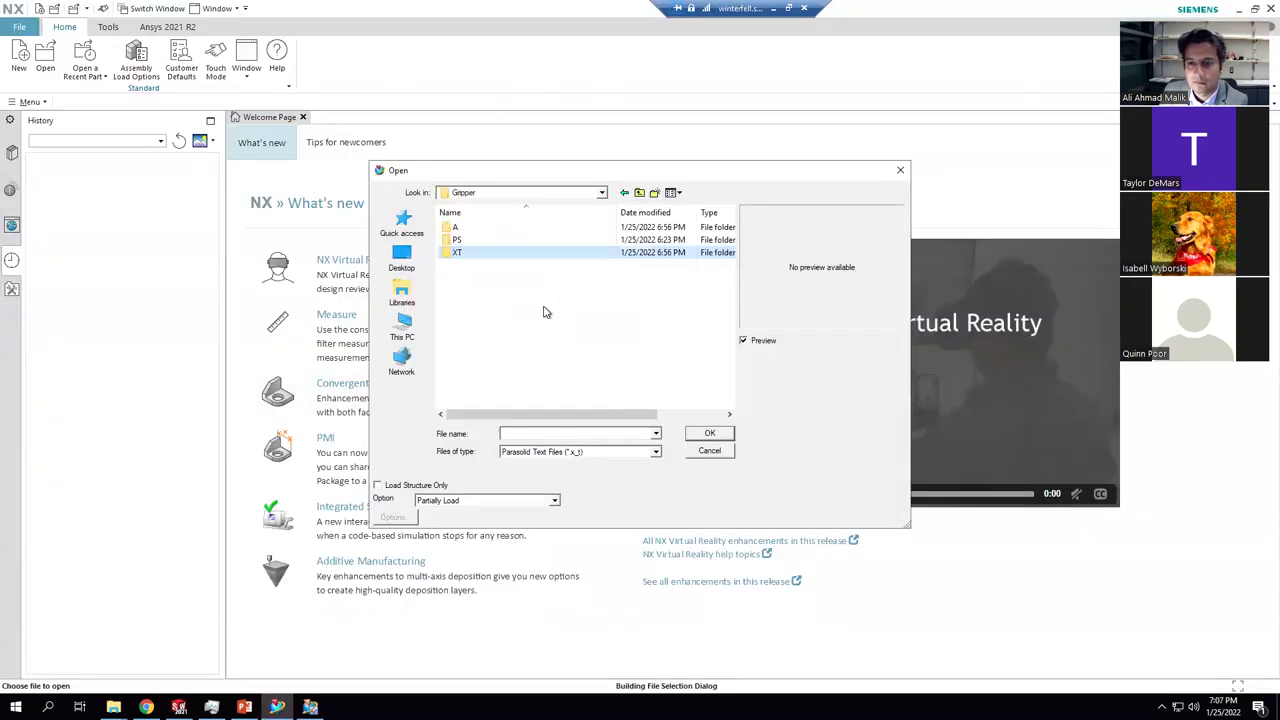
double_click(476, 229)
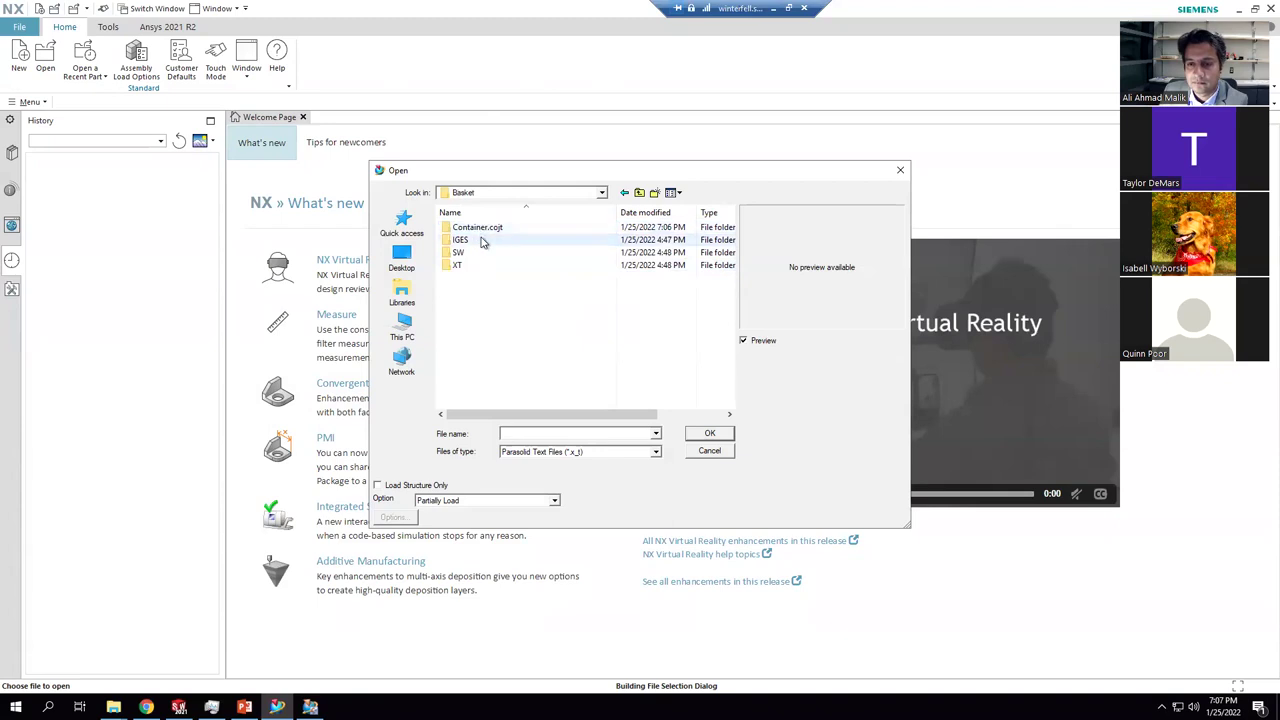
double_click(464, 243)
left_click(545, 452)
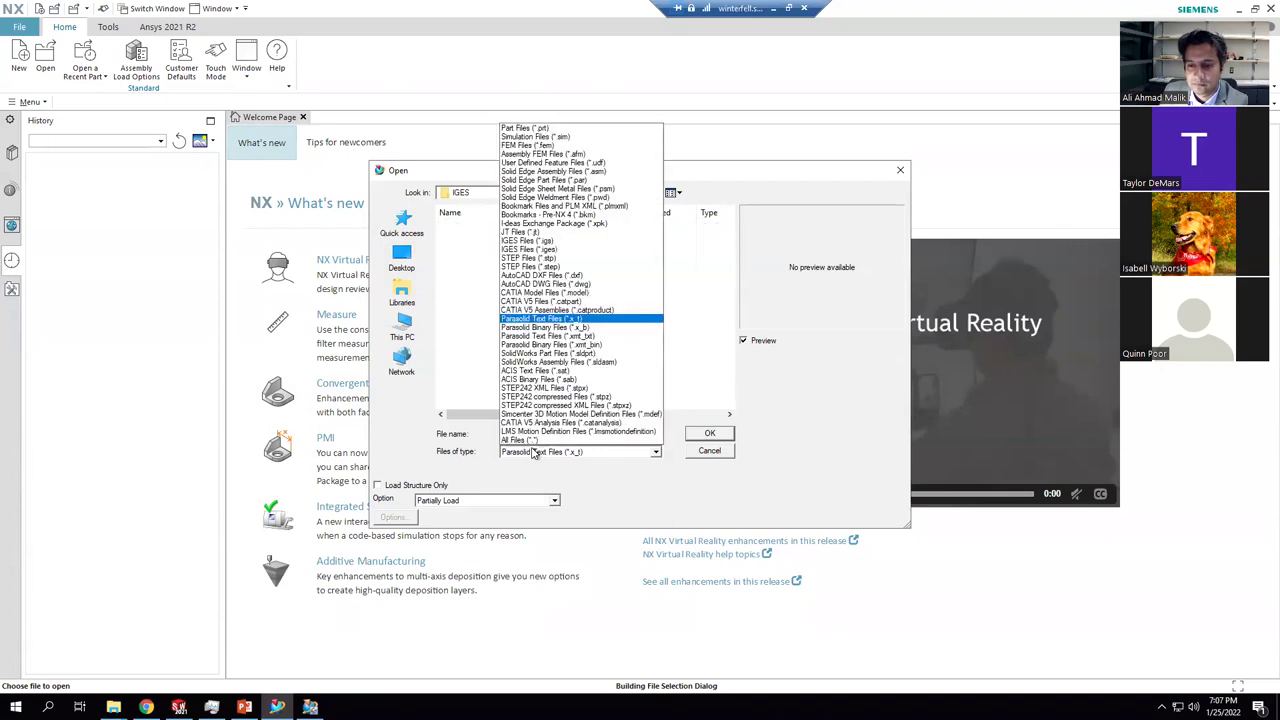
left_click(542, 441)
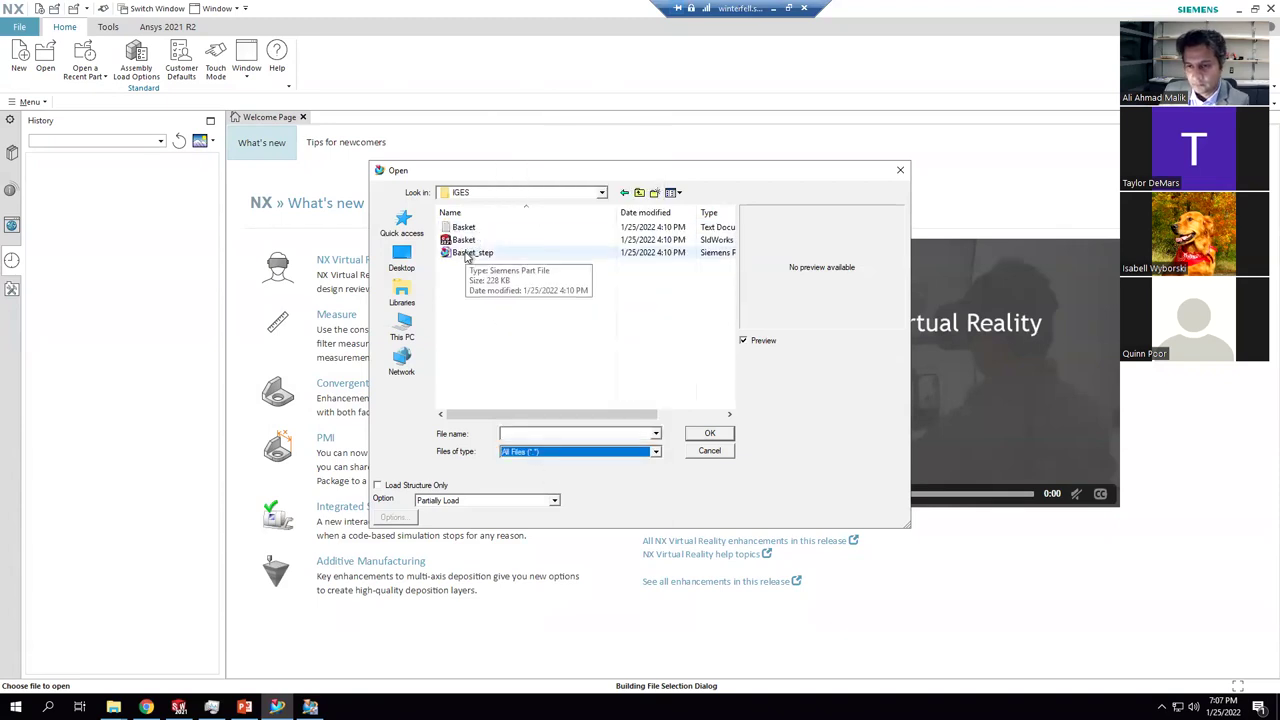
double_click(465, 241)
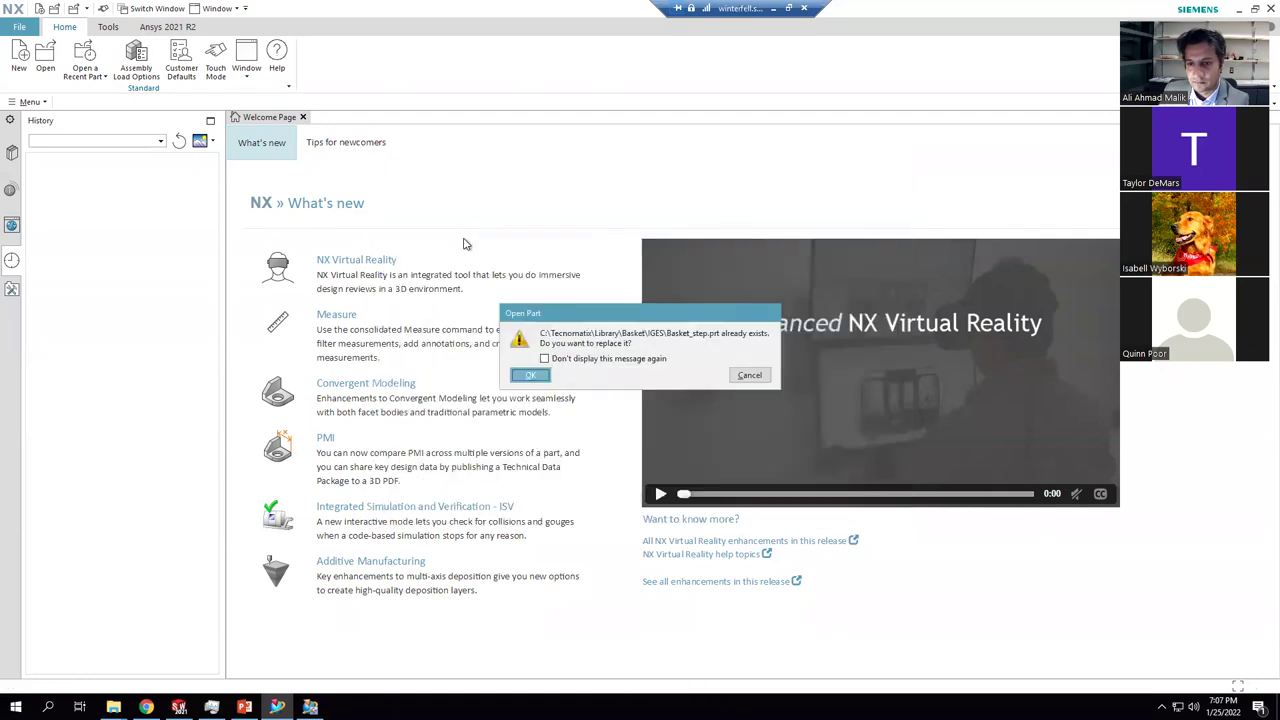
left_click(533, 377)
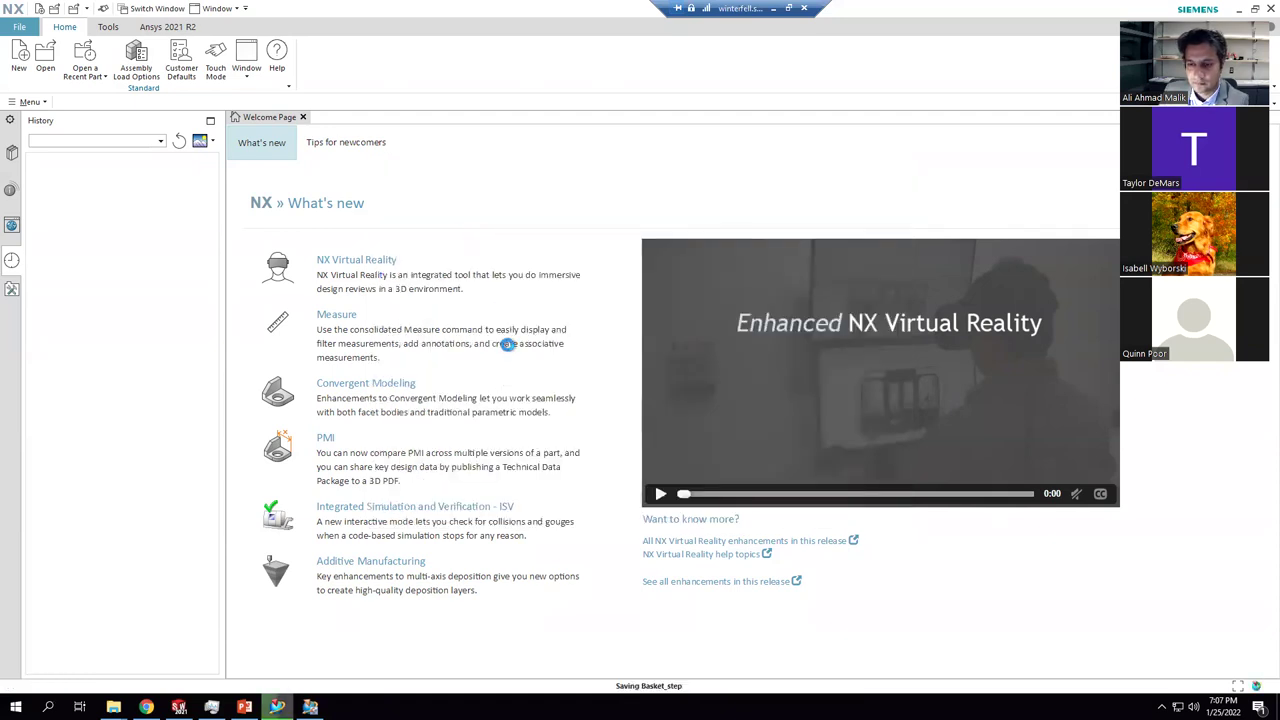
- Export the basket as JT to Container.jt in the Basket folder's Container.cojt, replacing the existing file
left_click(20, 28)
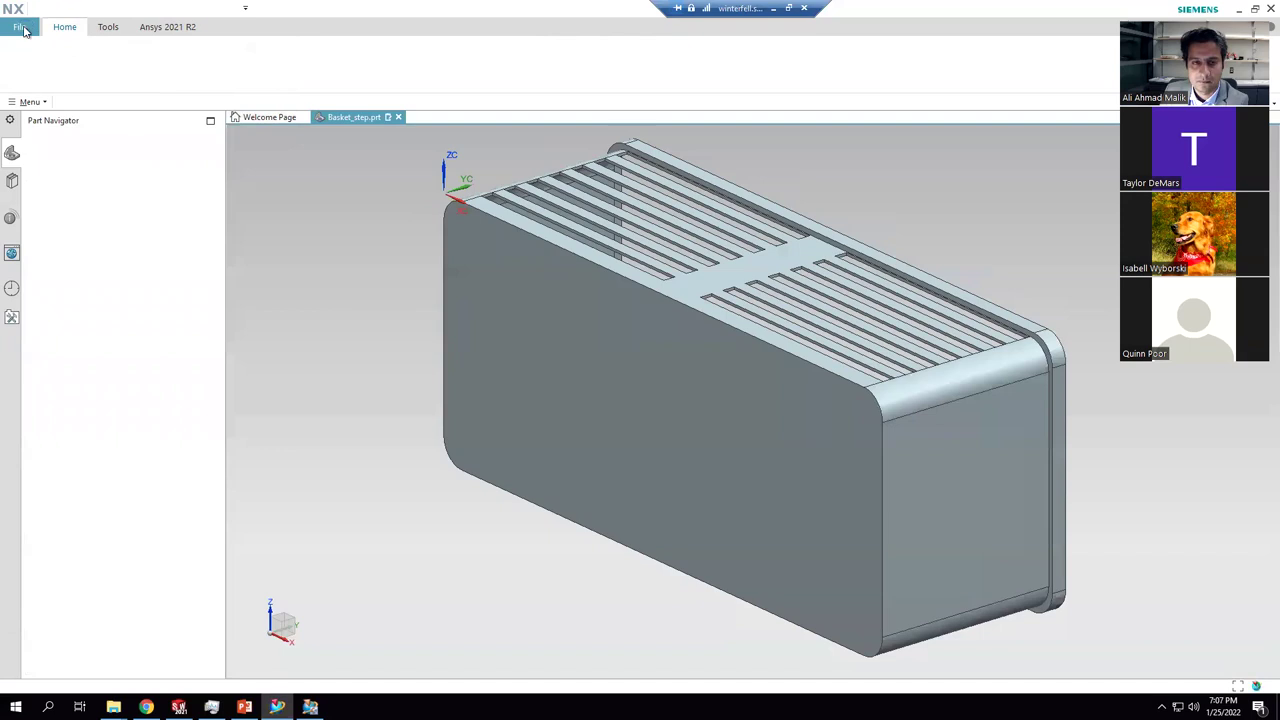
mouse_move(68, 214)
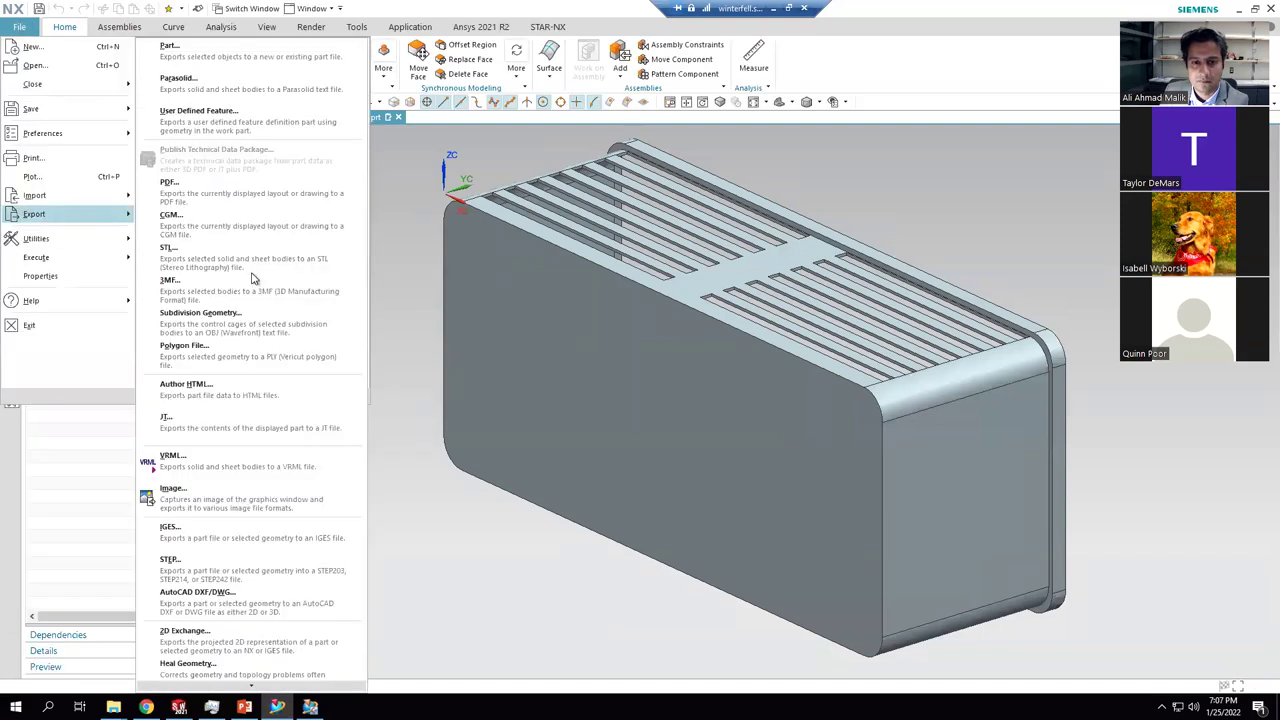
left_click(234, 425)
left_click(444, 246)
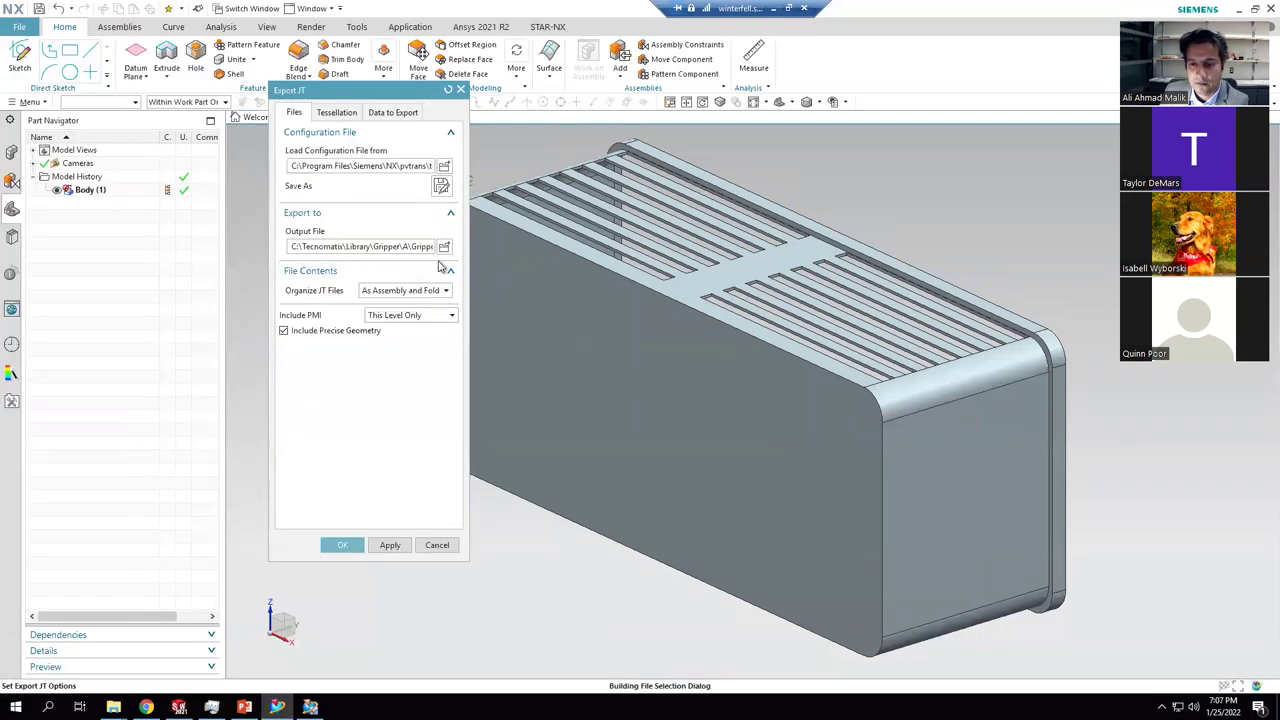
left_click(455, 213)
left_click(456, 212)
left_click(278, 248)
double_click(280, 249)
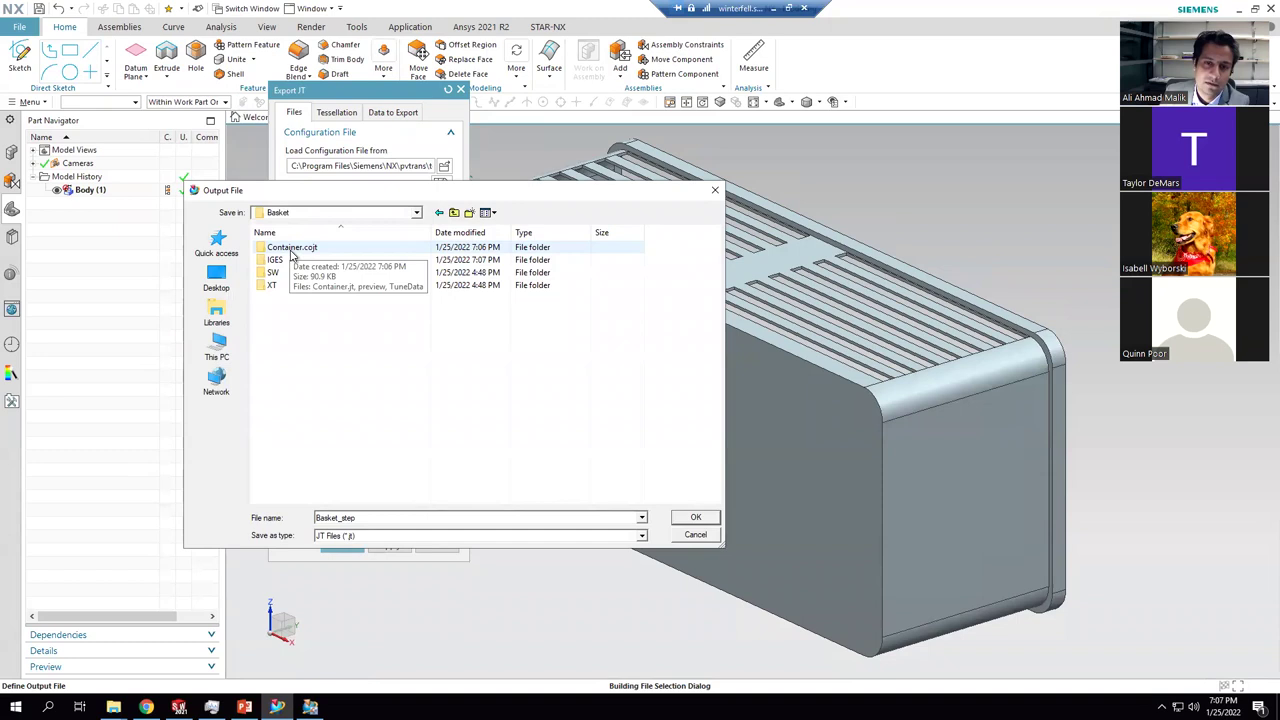
double_click(289, 249)
double_click(288, 249)
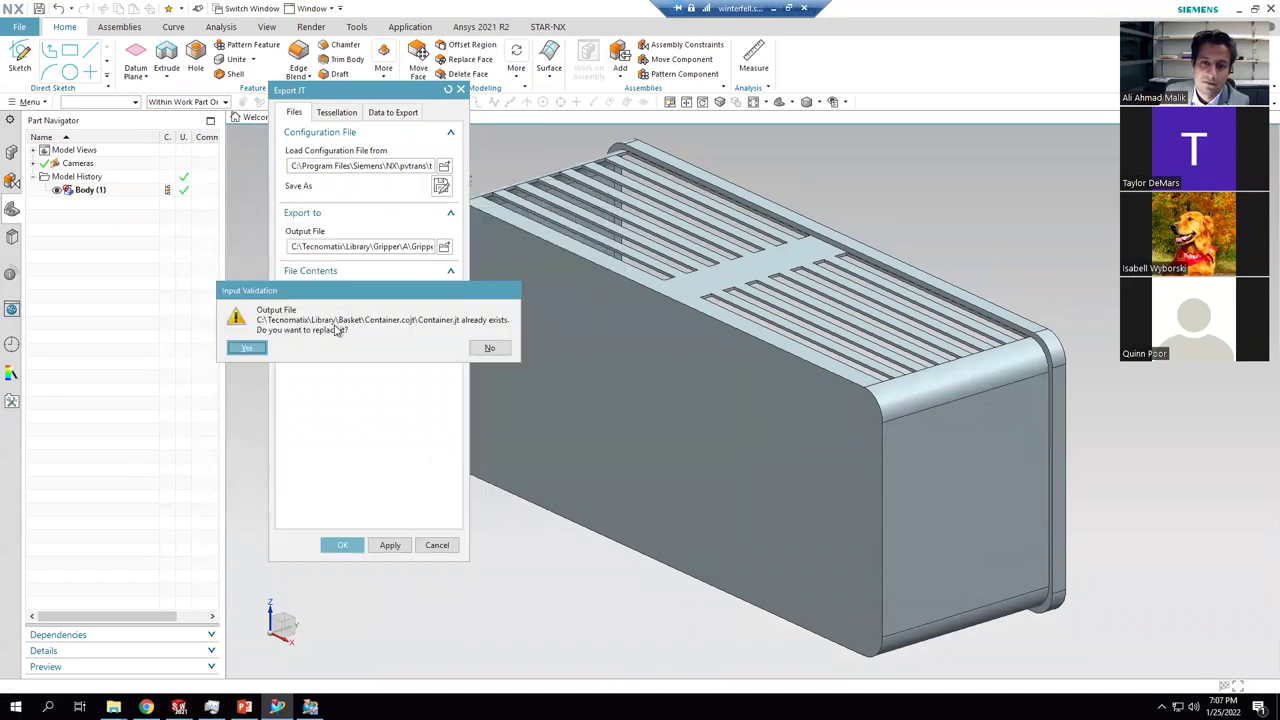
left_click(247, 351)
left_click(340, 544)
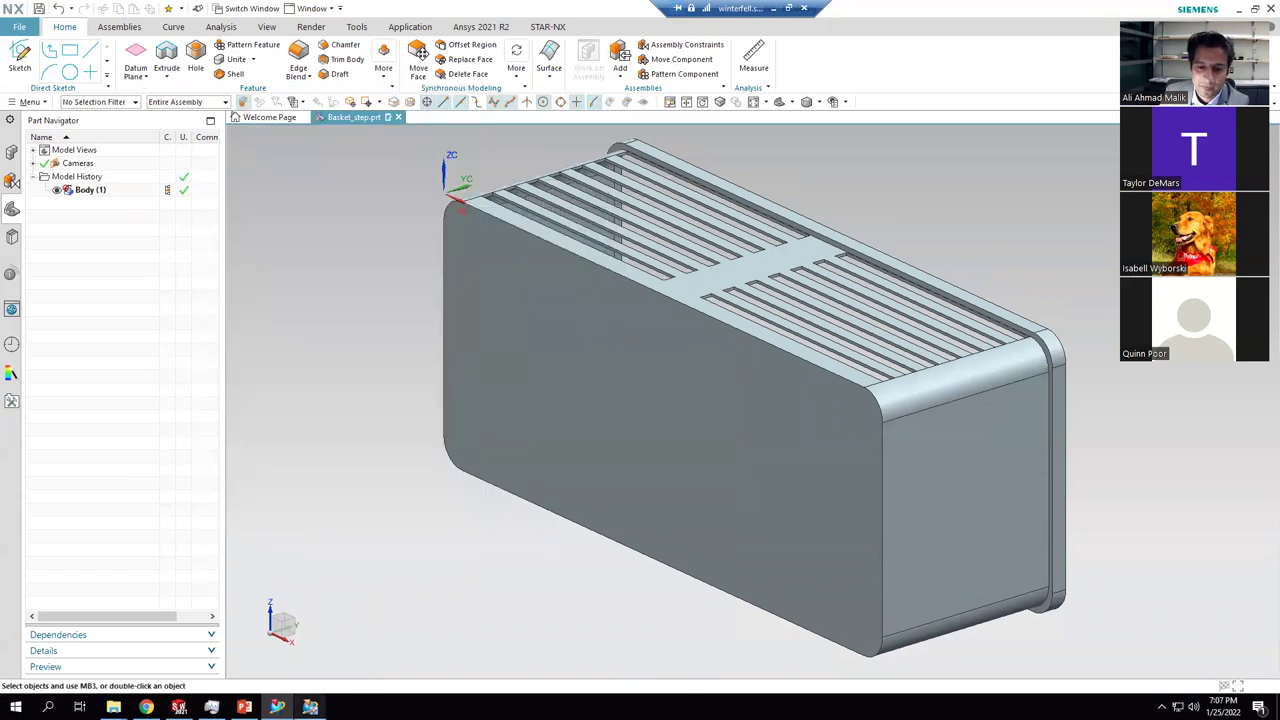
- Switch to Process Simulate and set the modeling scope on Container despite the simulation not being reset
key("alt+Tab")
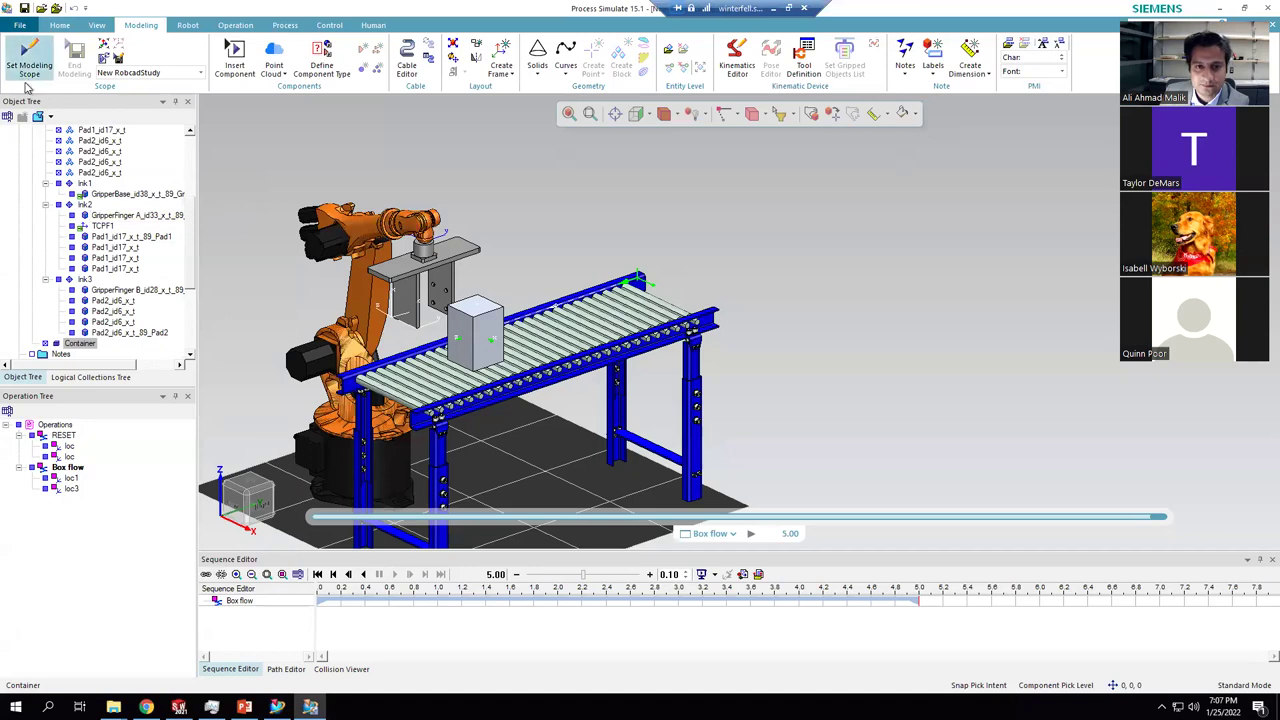
left_click(28, 84)
left_click(888, 233)
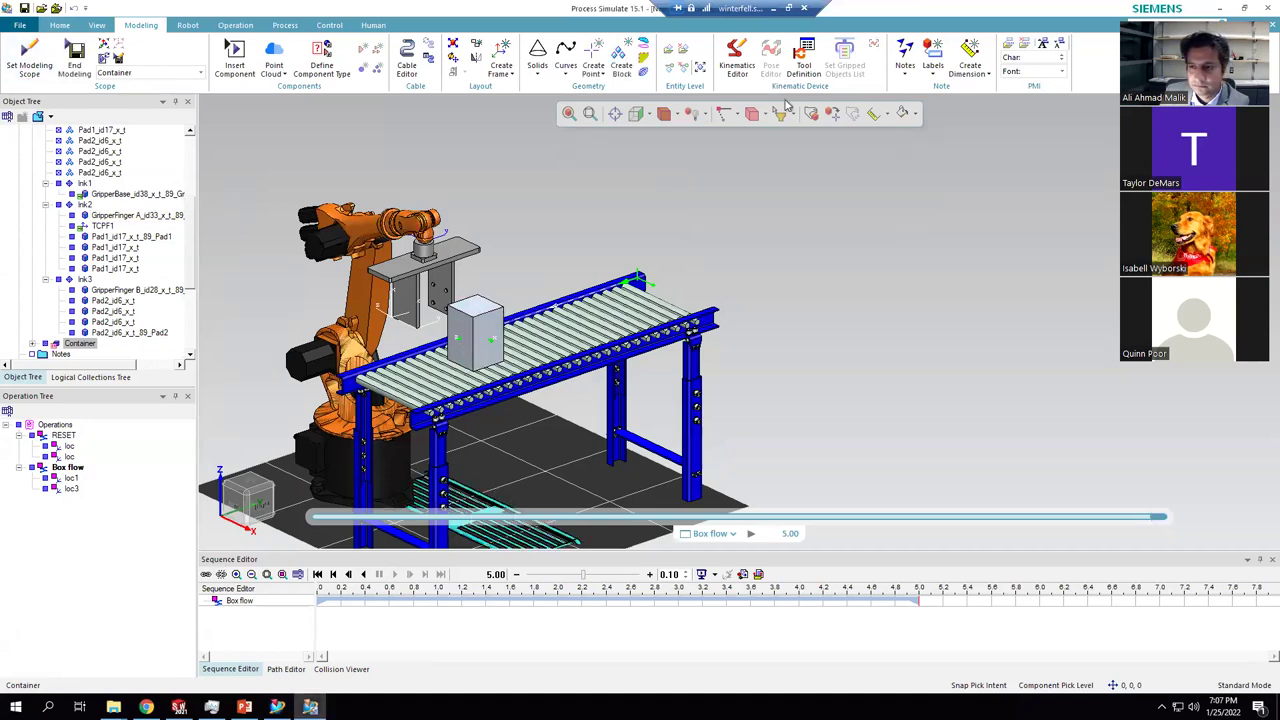
- Rotate the container 90 degrees about X with the Placement Manipulator so that it stands upright
key("alt+p")
left_click_drag(476, 498, 474, 467)
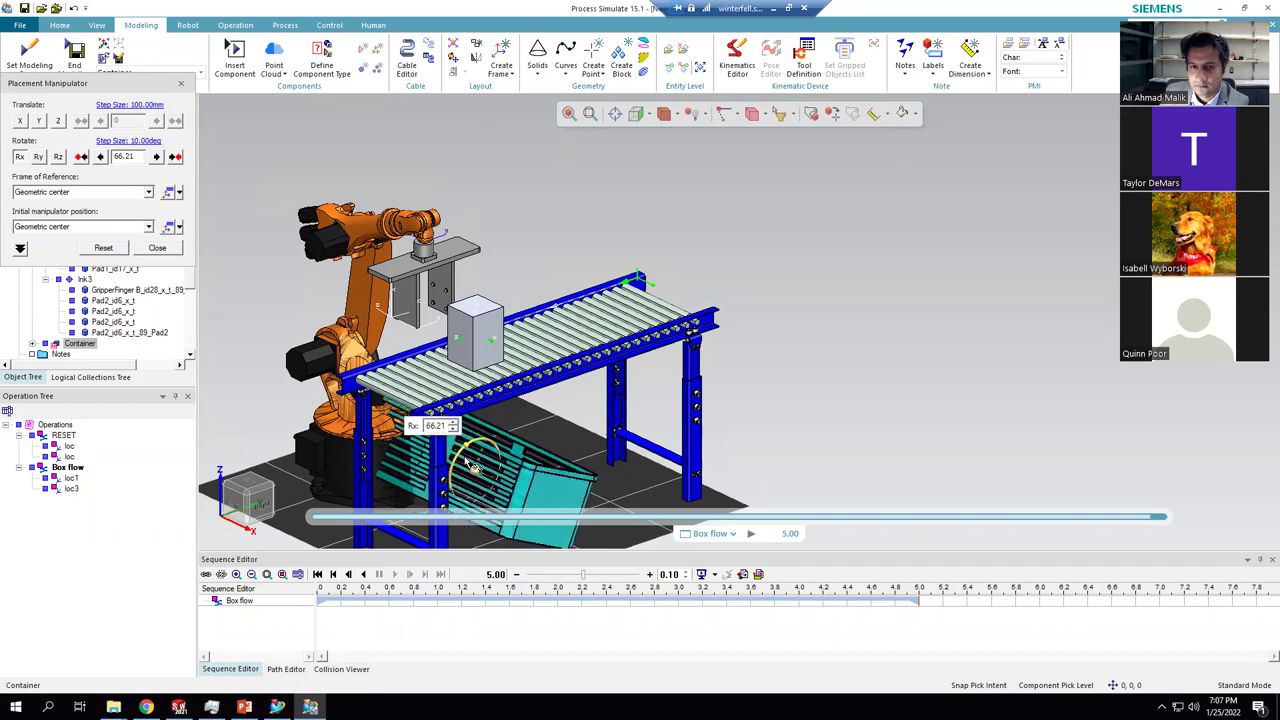
left_click_drag(138, 156, 95, 157)
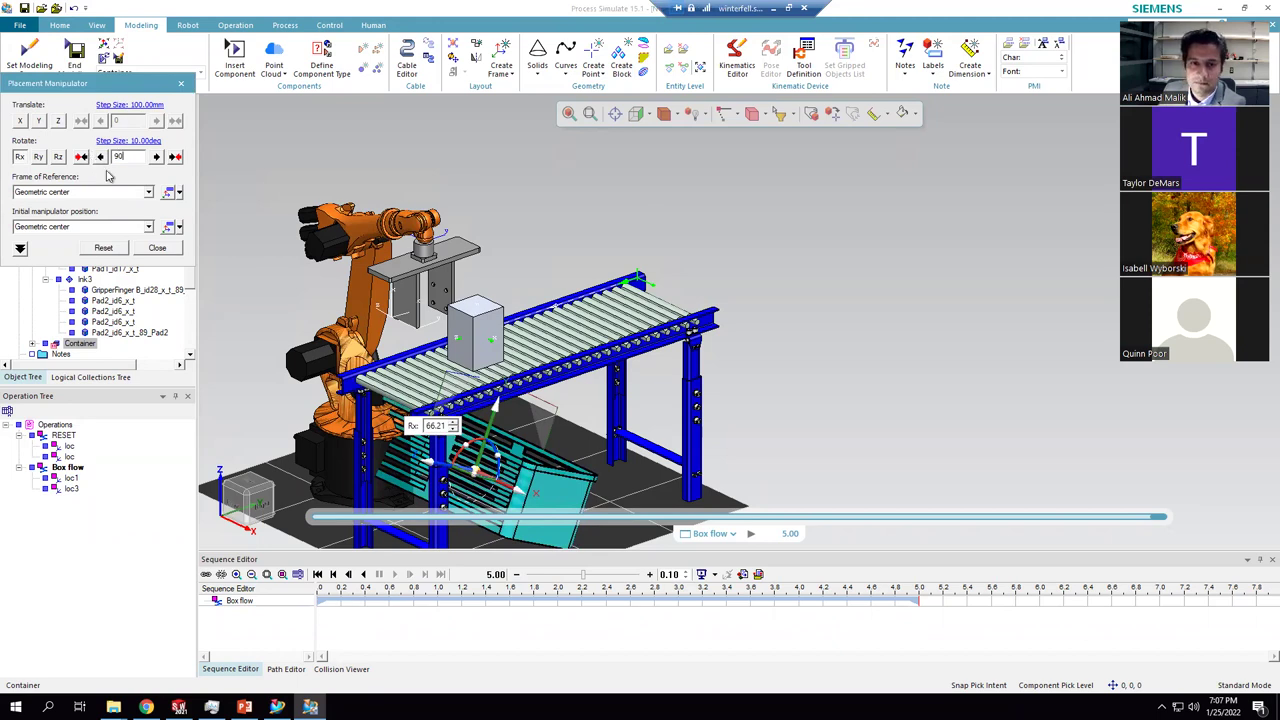
type("90")
key("Return")
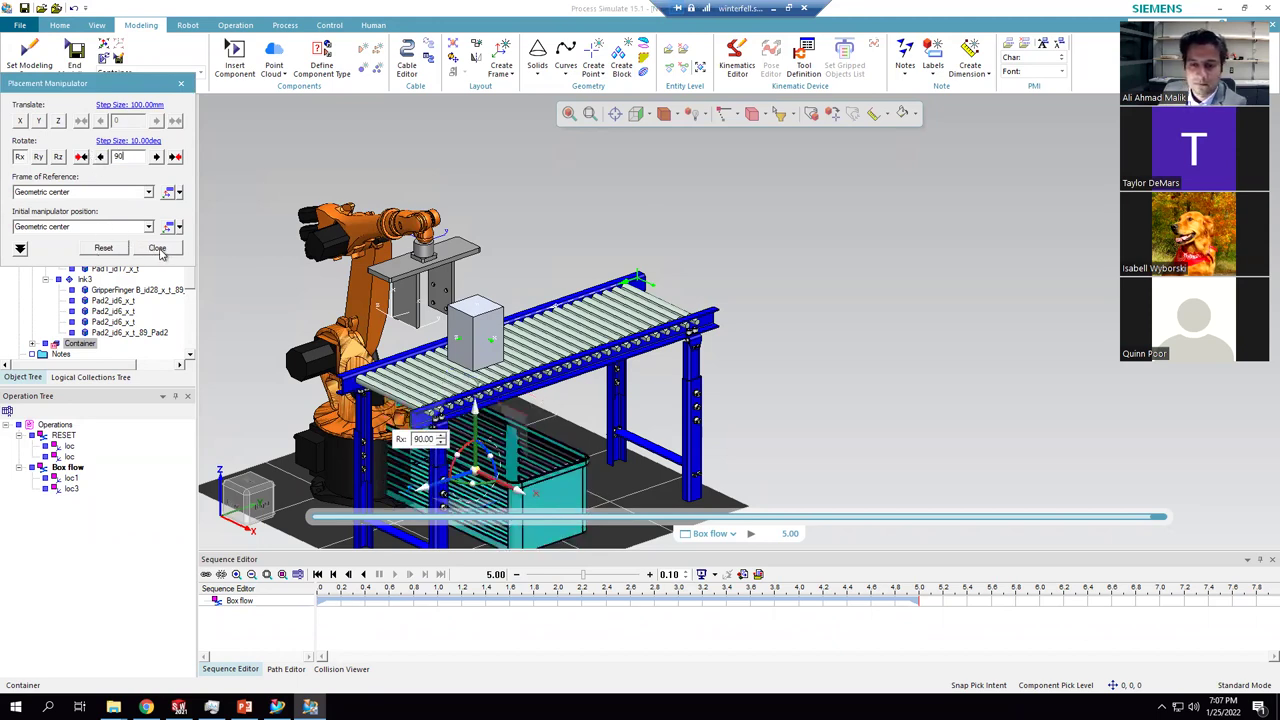
- Move the container in the top view out from under the conveyor to the free floor area beside the robot
left_click(648, 114)
left_click(661, 148)
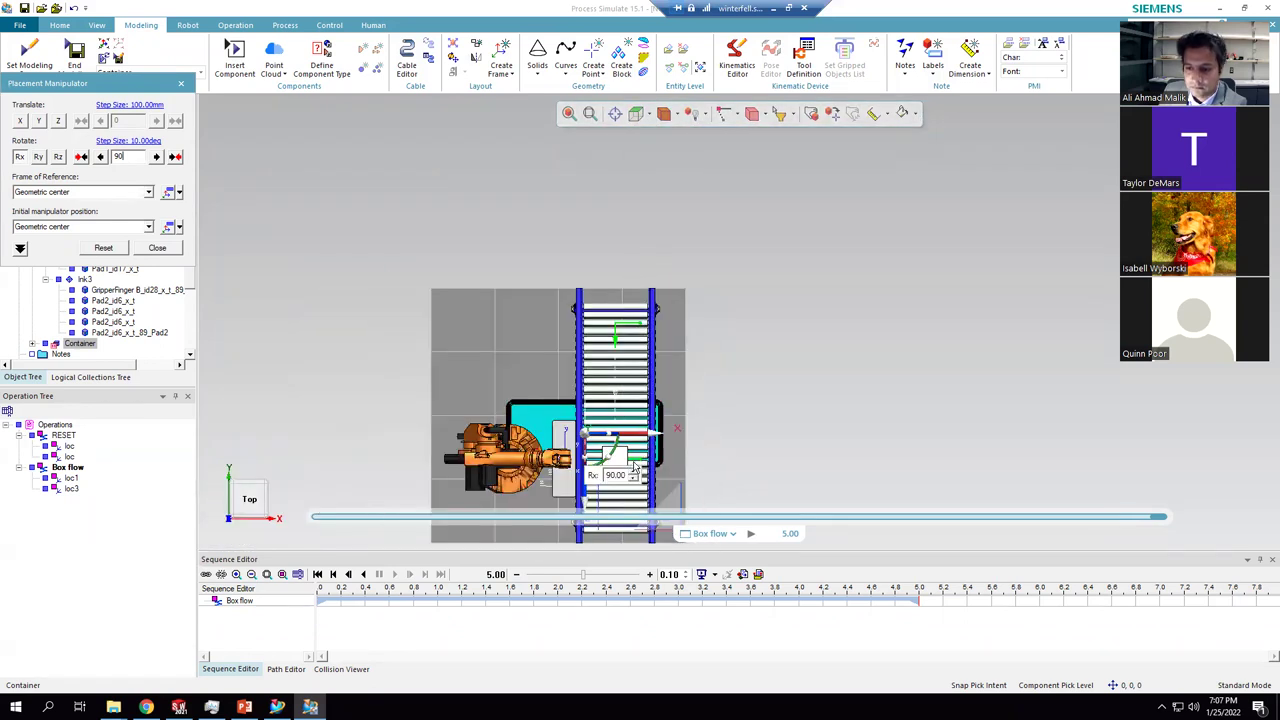
key("Return")
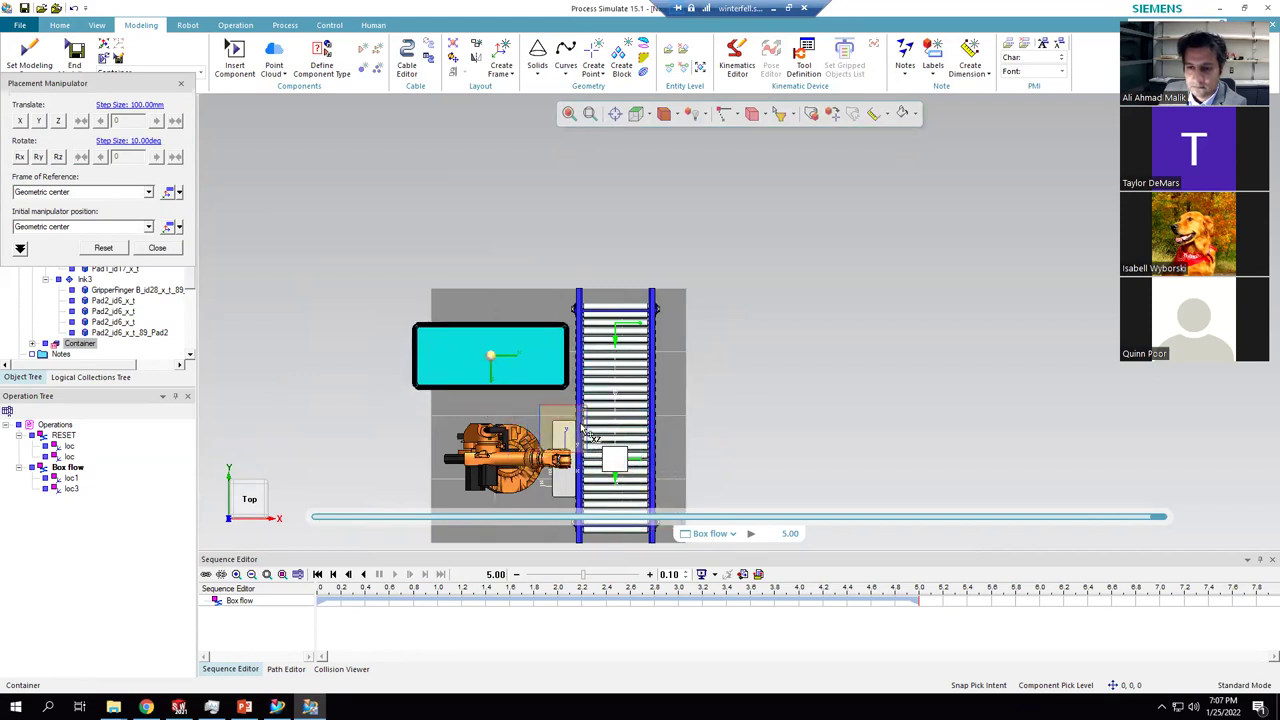
- Lower the container in the right view until its bottom rests on the floor, and finish the placement
left_click(648, 116)
left_click(652, 180)
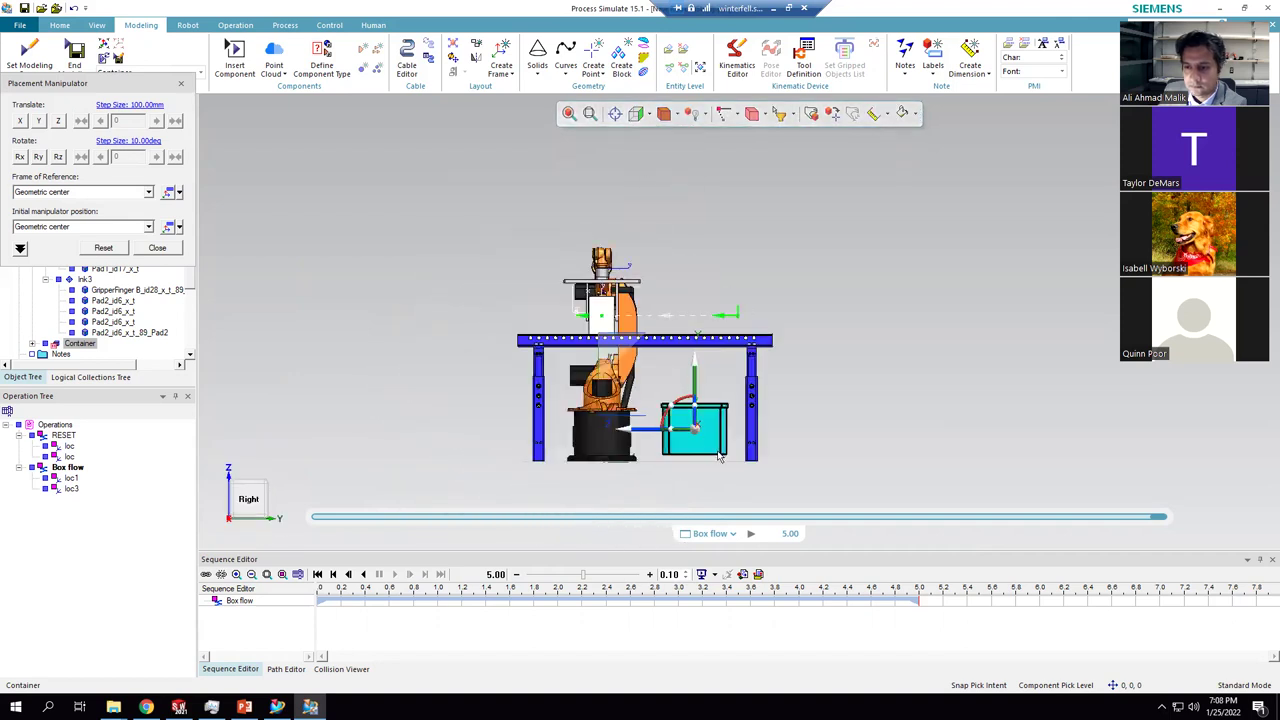
scroll(707, 475, "up", 5)
left_click_drag(656, 212, 673, 243)
left_click(157, 247)
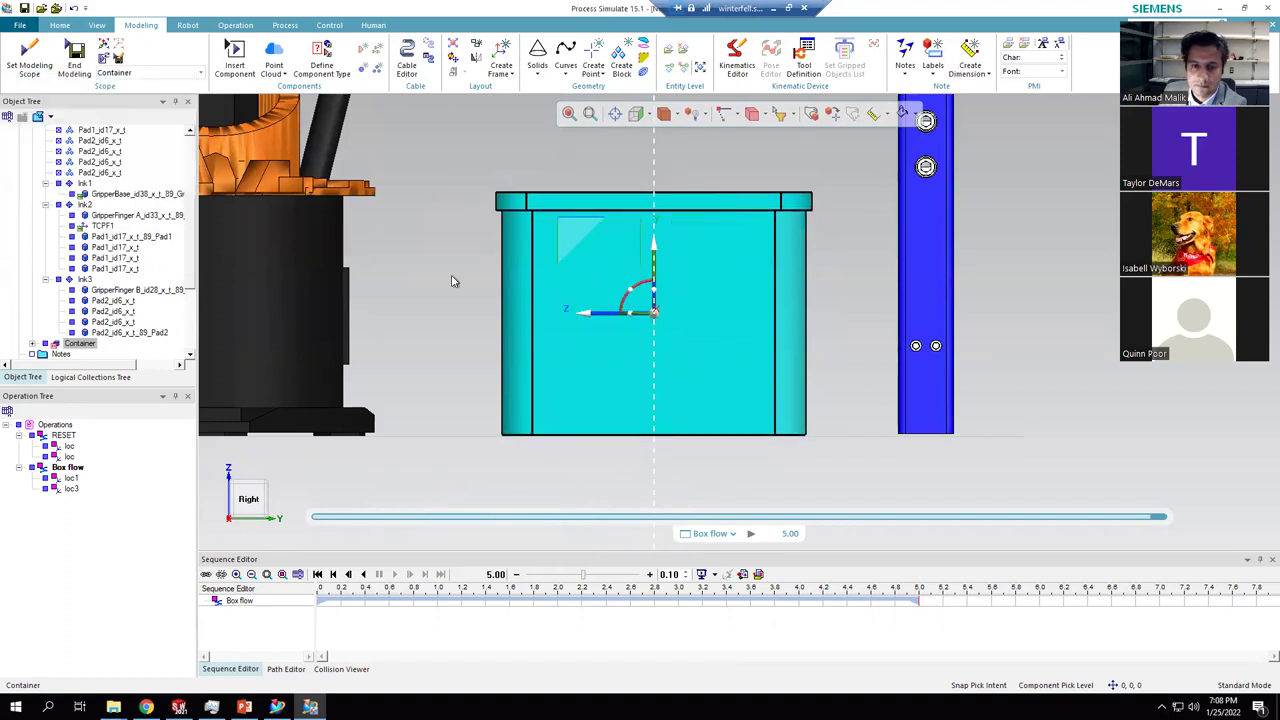
- Start a new pick and place operation for robot kr6_2
middle_click_drag(692, 297, 797, 246)
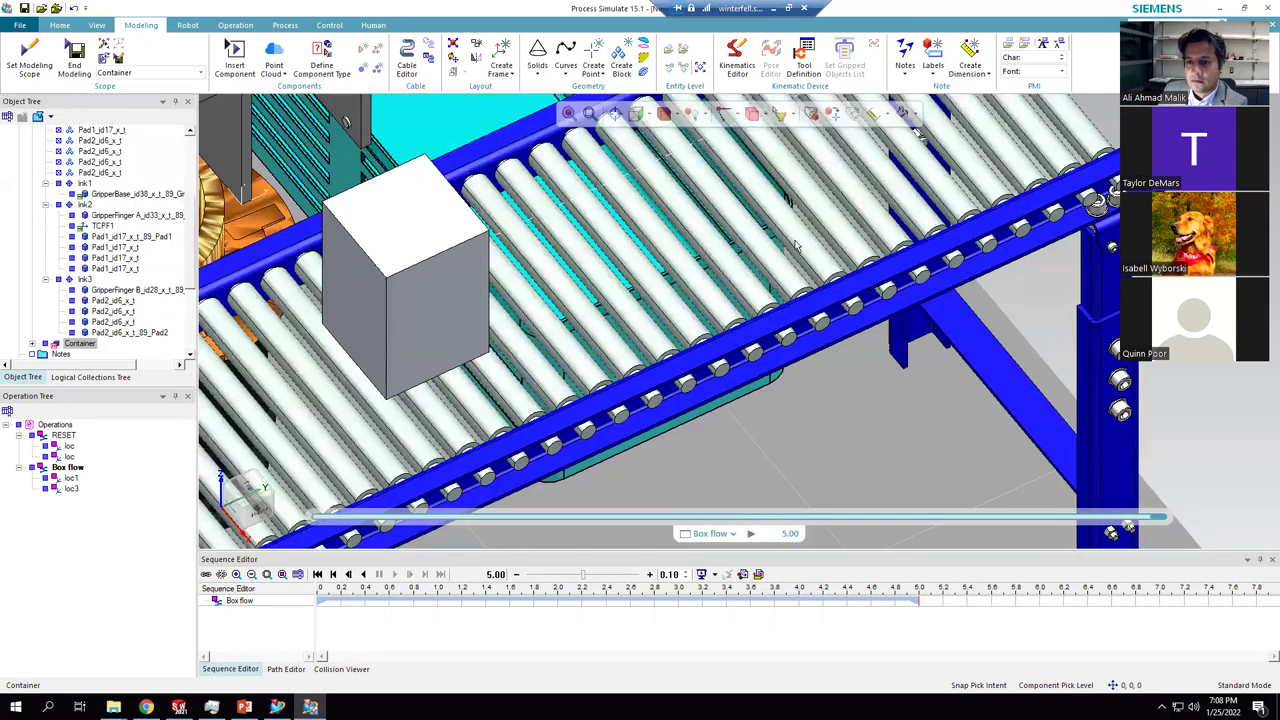
scroll(797, 246, "down", 3)
scroll(665, 254, "down", 3)
middle_click_drag(665, 254, 988, 167)
scroll(988, 167, "up", 2)
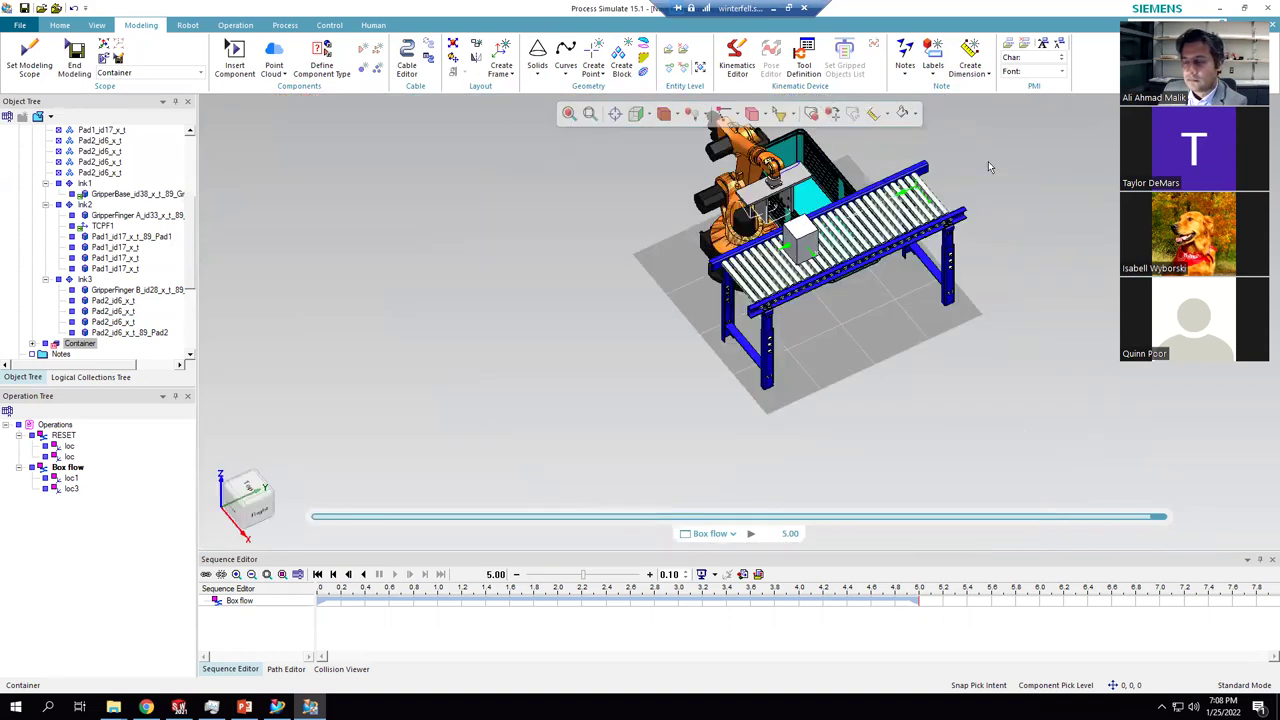
scroll(952, 143, "up", 5)
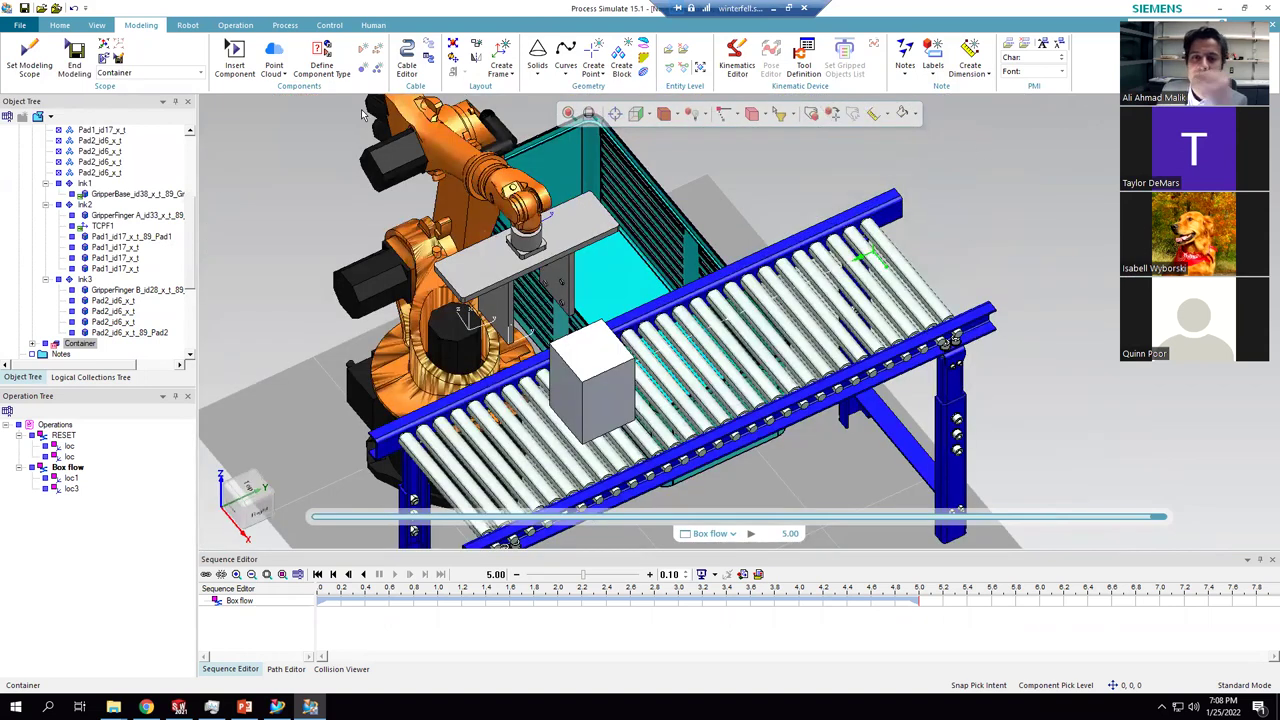
left_click(236, 26)
left_click(72, 66)
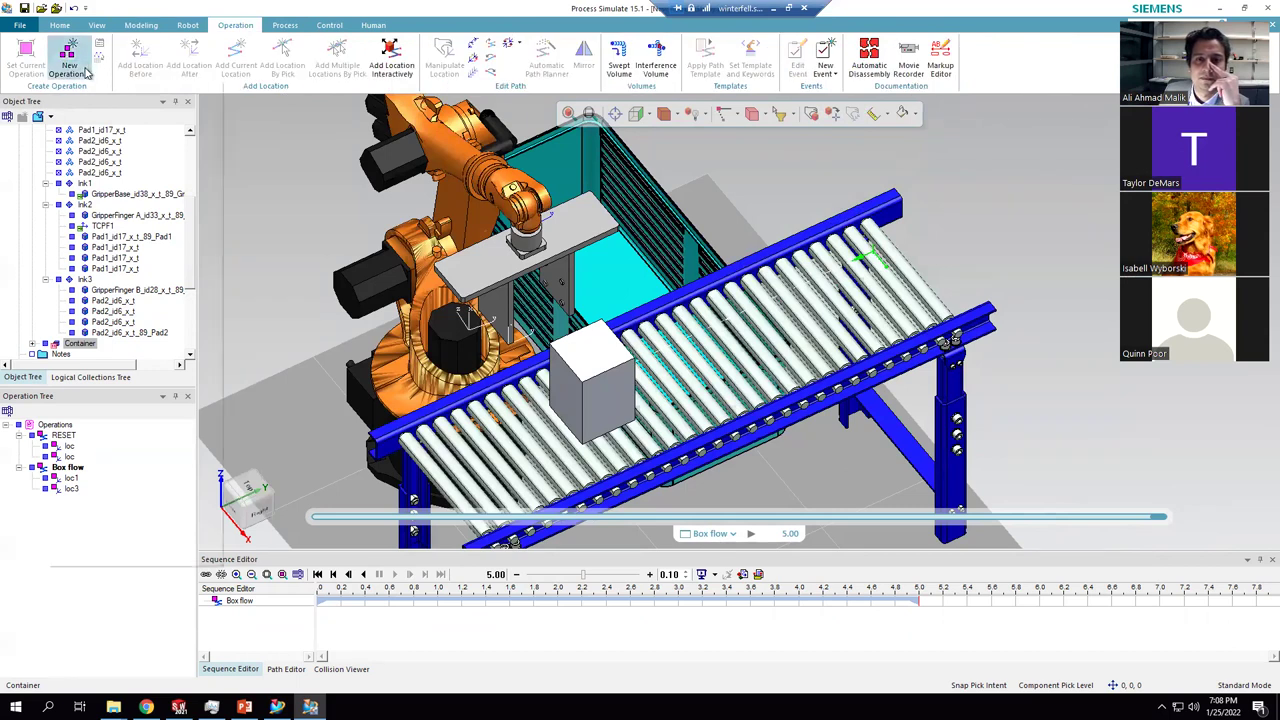
left_click(492, 162)
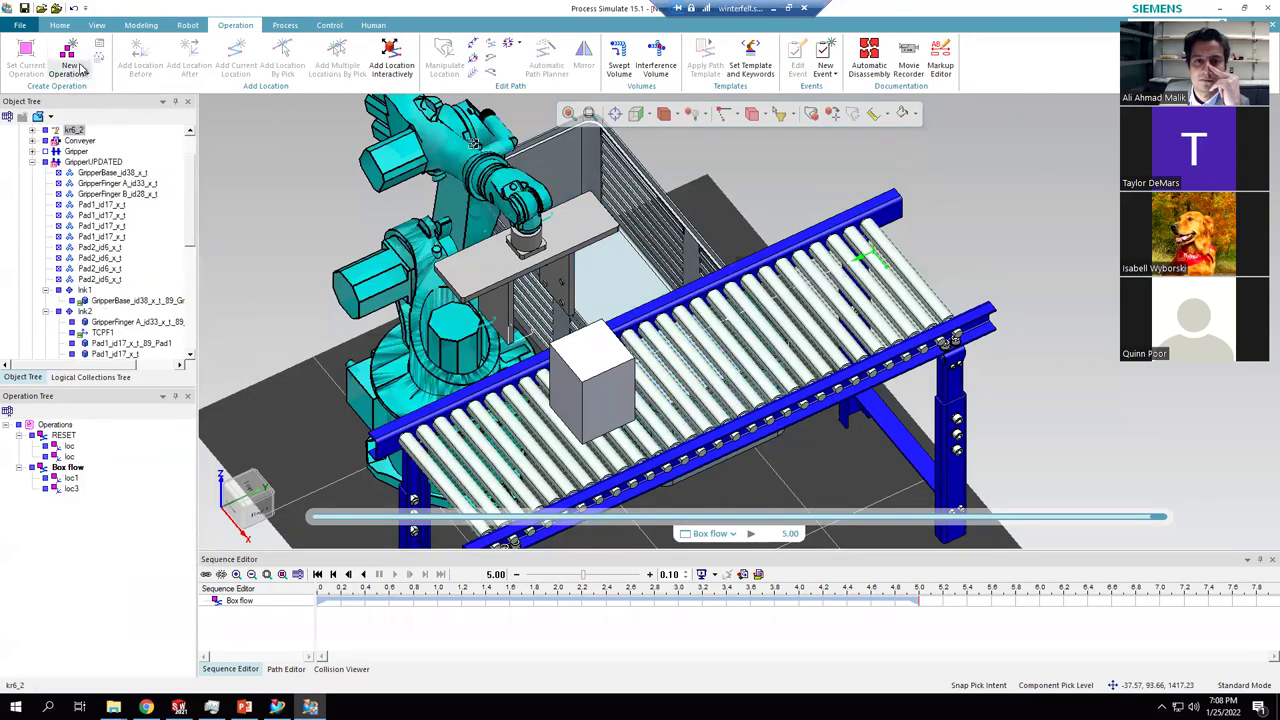
left_click(72, 66)
left_click(140, 338)
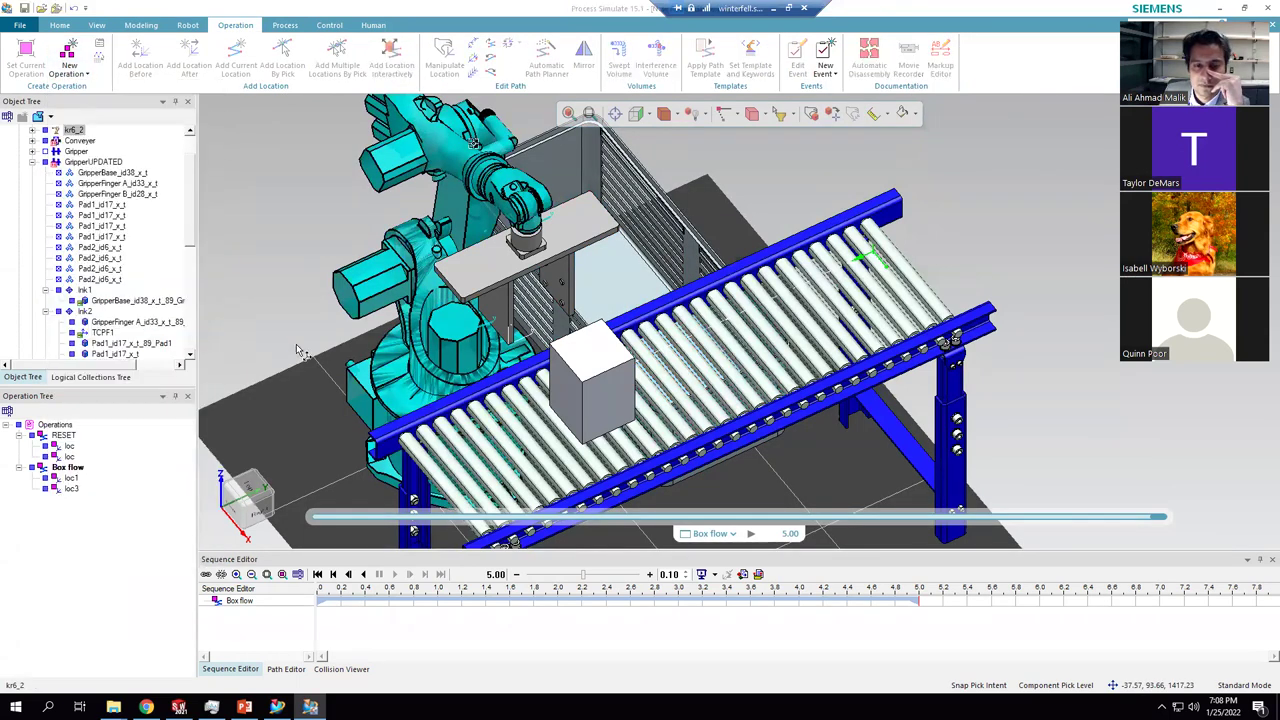
- Define the pick point on top of the conveyor box and set the gripper's pick pose to GRIP
left_click(596, 358)
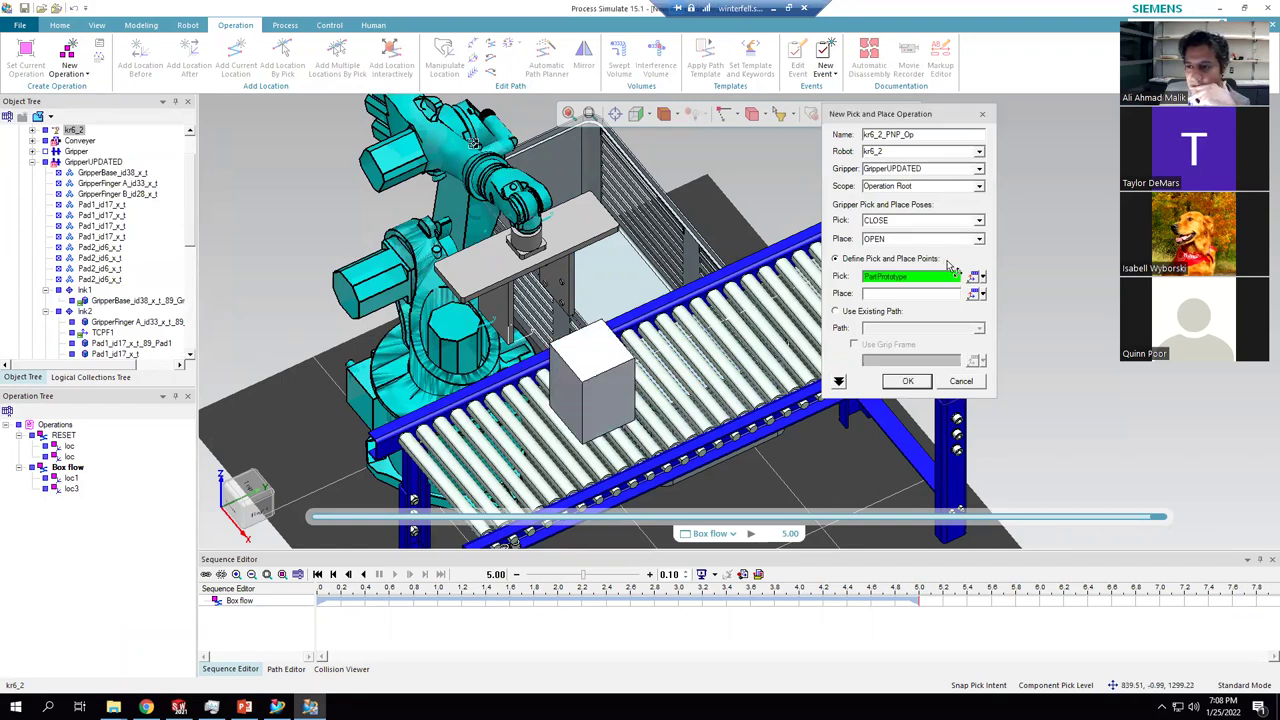
left_click(979, 221)
left_click(940, 260)
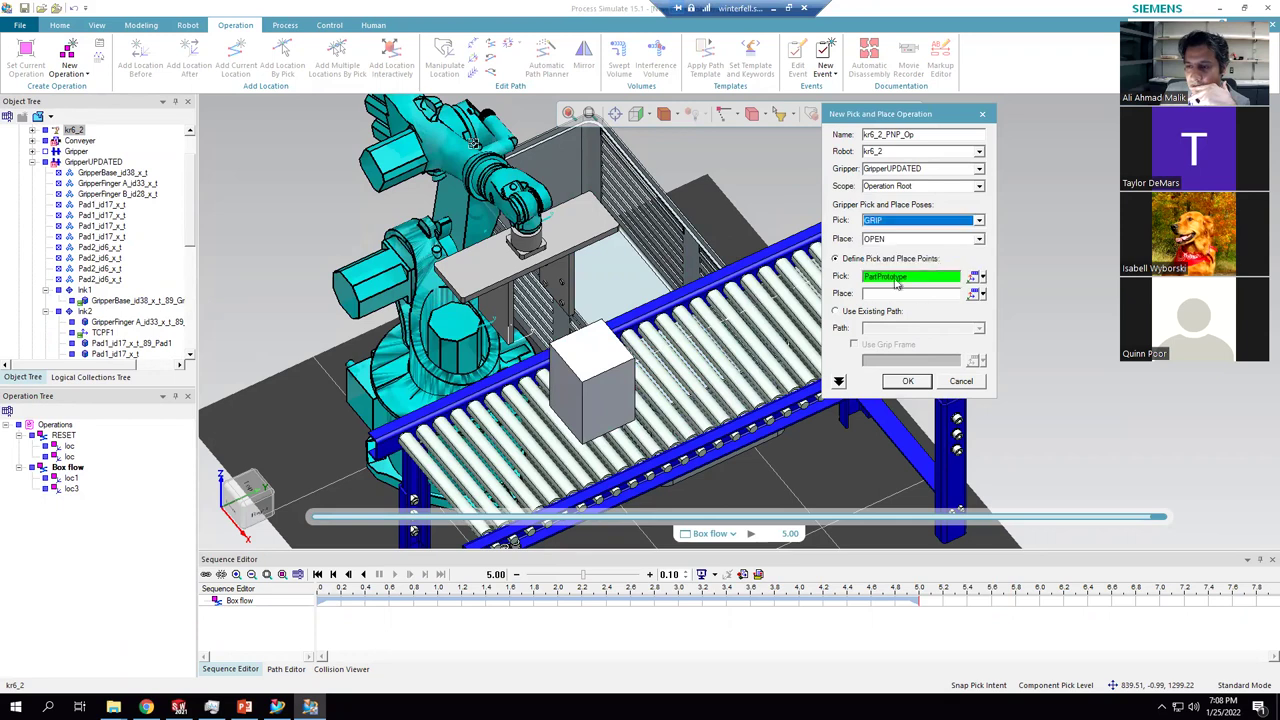
- Define the place point on the inside floor of the container and create the pick and place operation
left_click(907, 293)
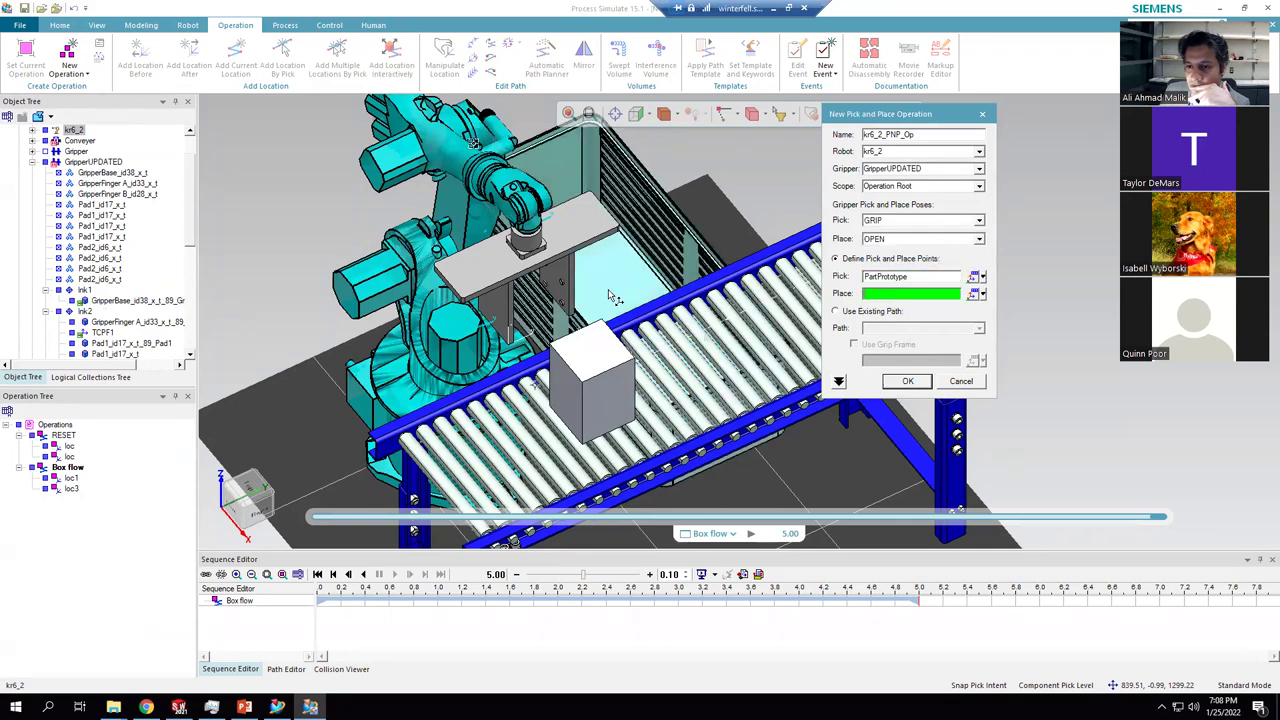
middle_click_drag(1010, 330, 740, 354)
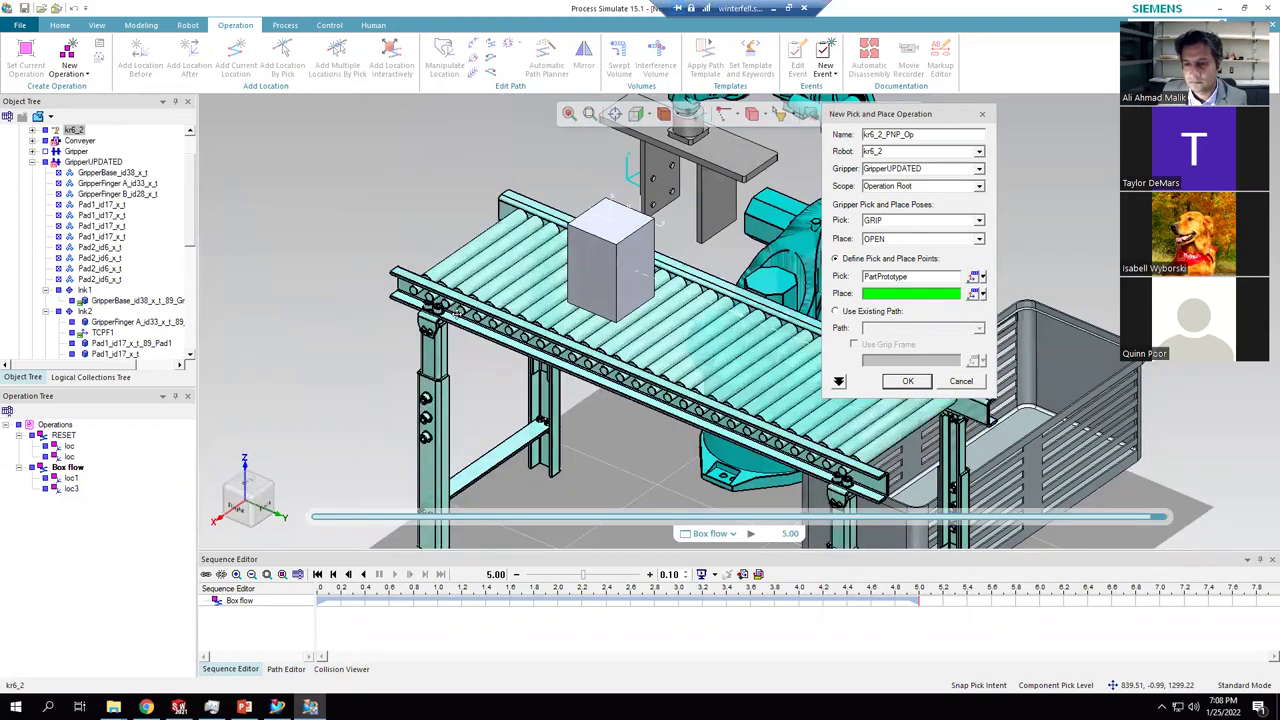
middle_click_drag(269, 272, 400, 295)
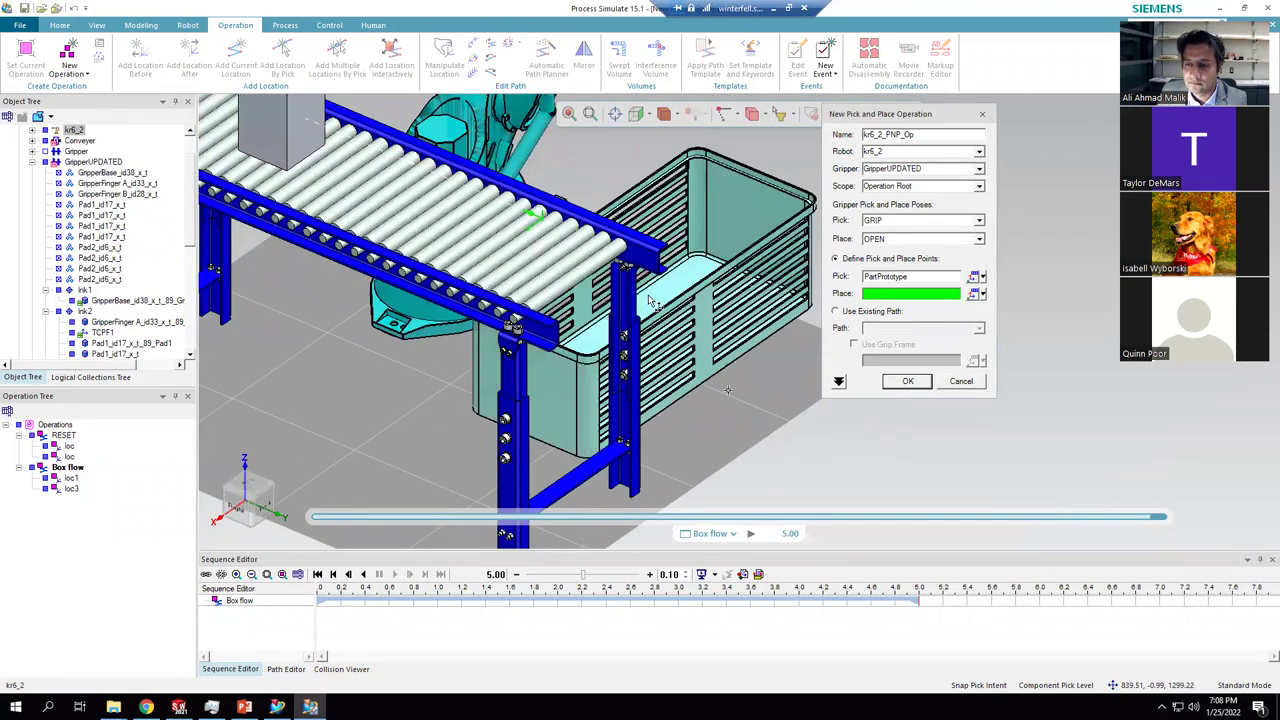
left_click(593, 328)
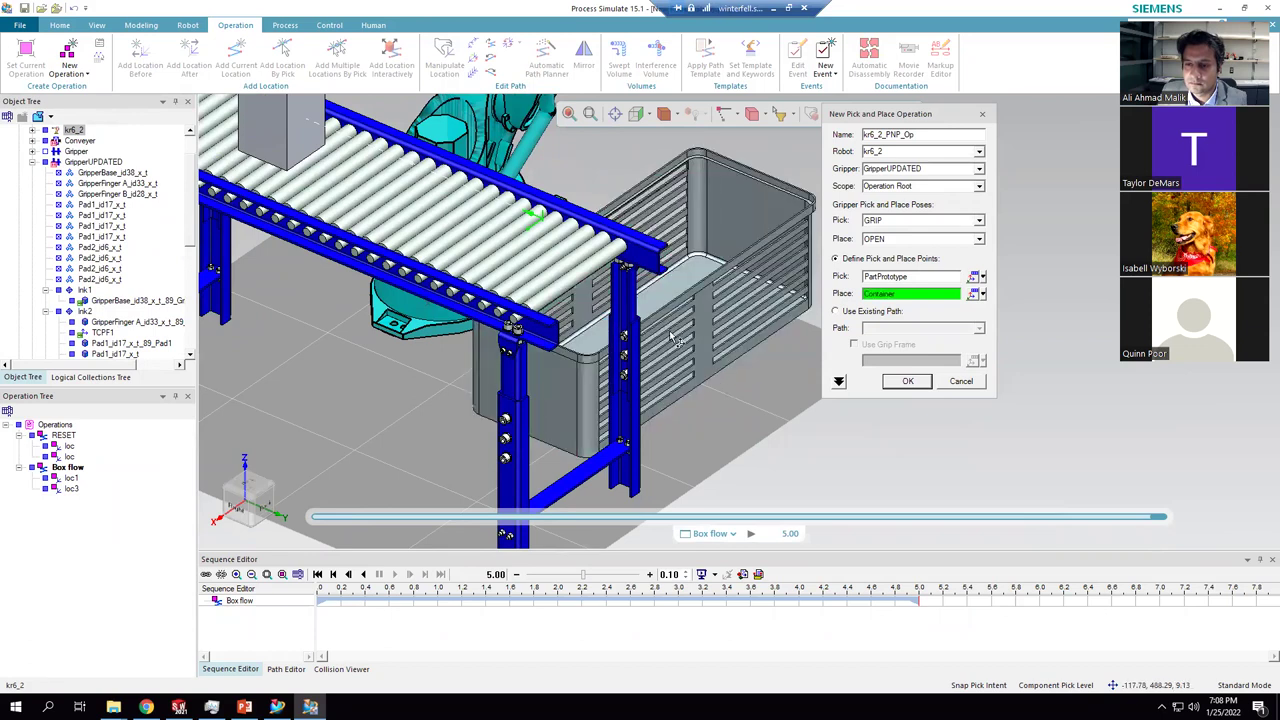
left_click(904, 383)
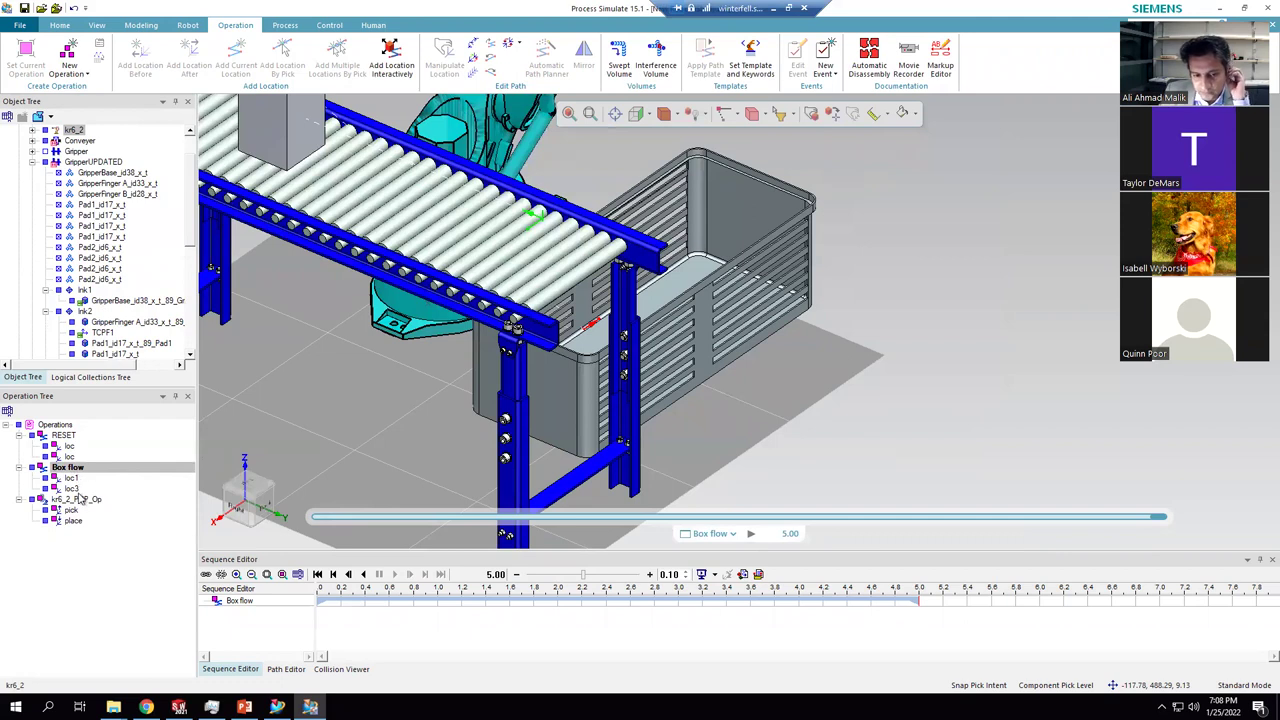
- Set kr6_2_PNP_Op as the current operation without resetting the previous one
left_click(80, 498)
right_click(80, 498)
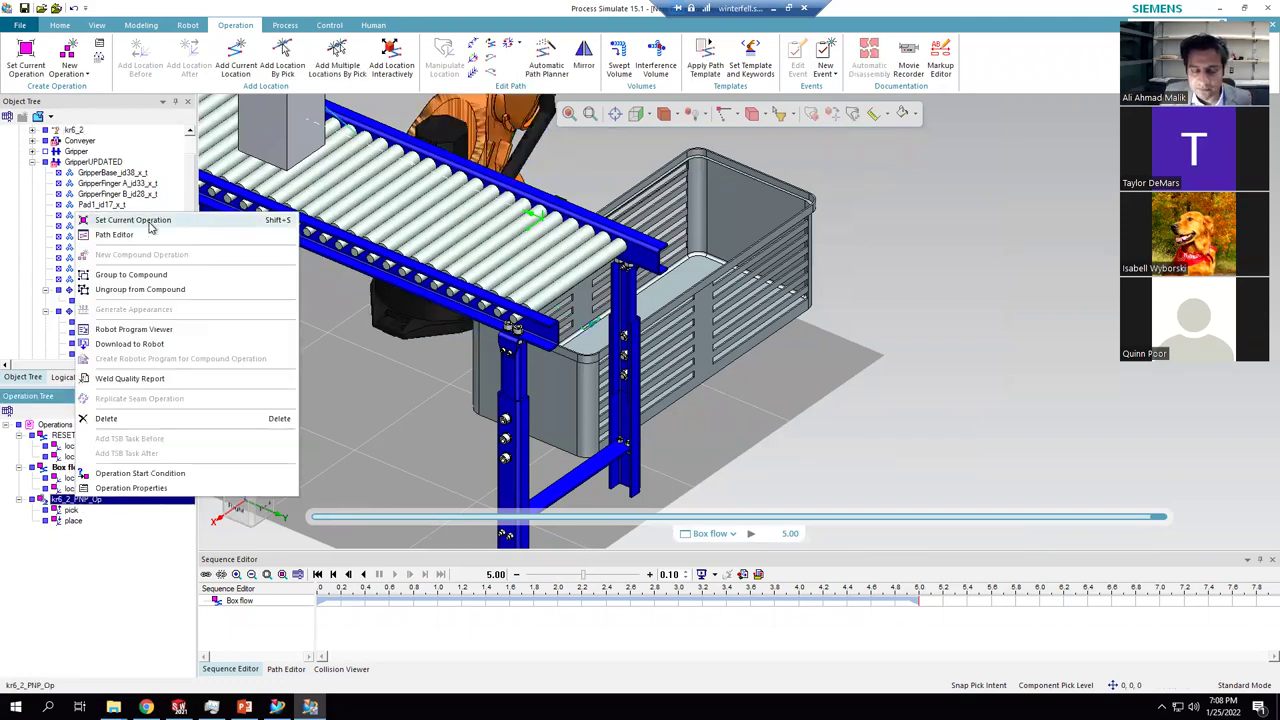
left_click(150, 221)
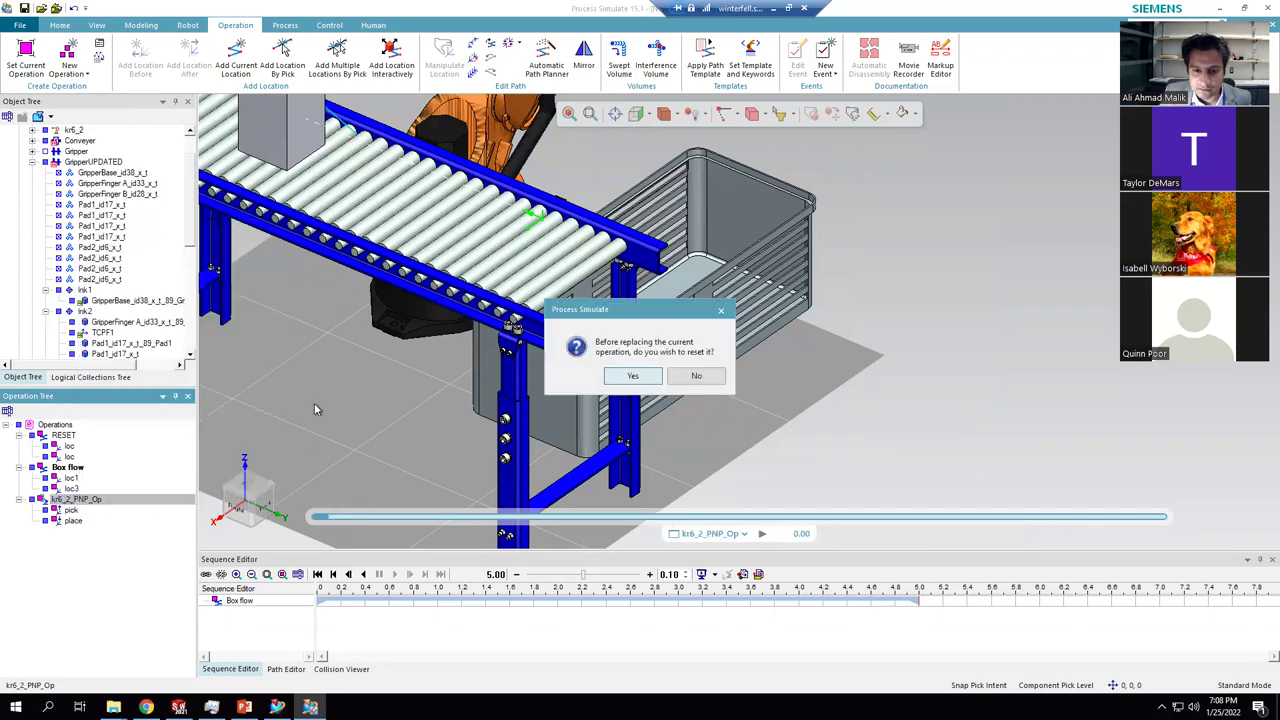
left_click(693, 376)
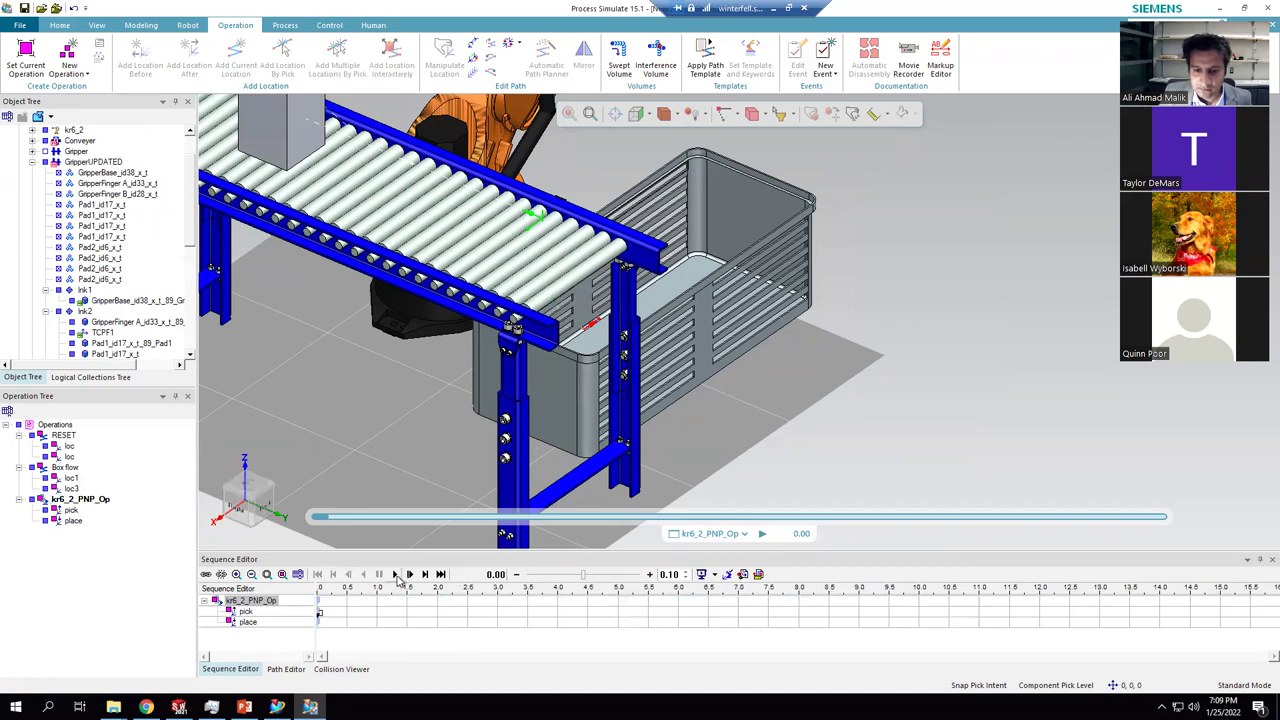
- Play the kr6_2_PNP_Op simulation with the robot, conveyor and container all in view
scroll(735, 368, "down", 6)
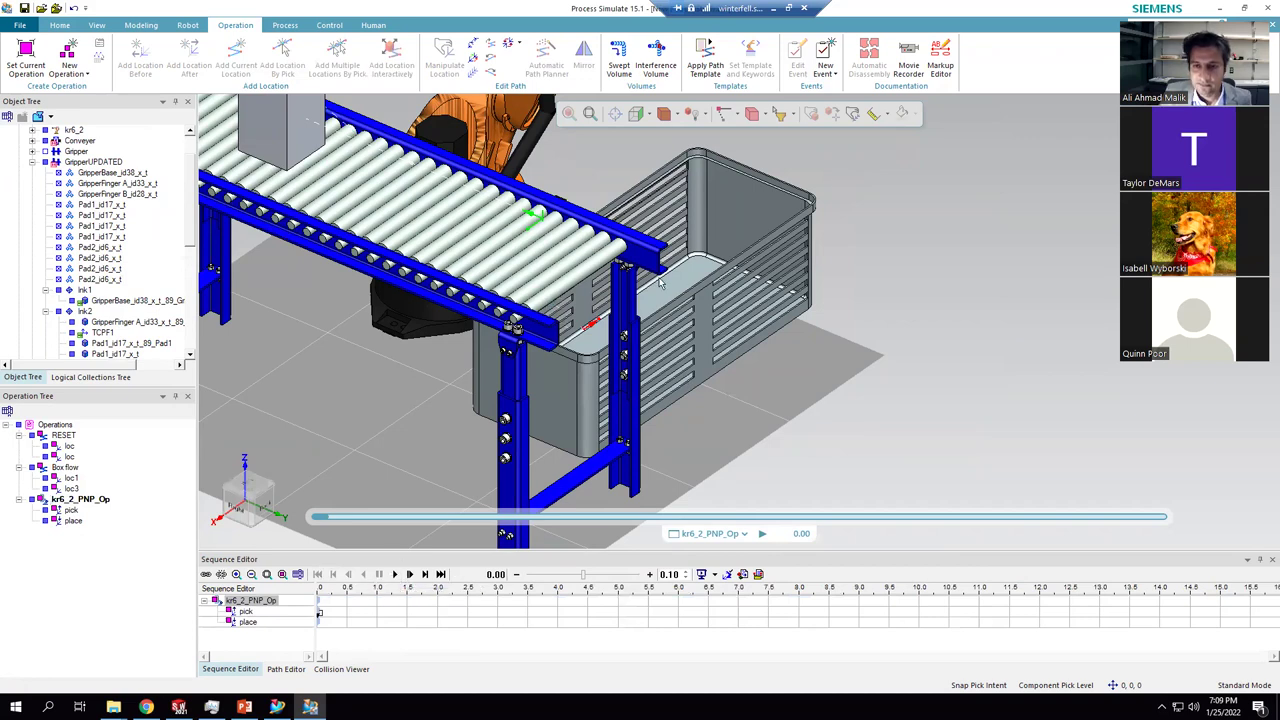
scroll(687, 236, "up", 2)
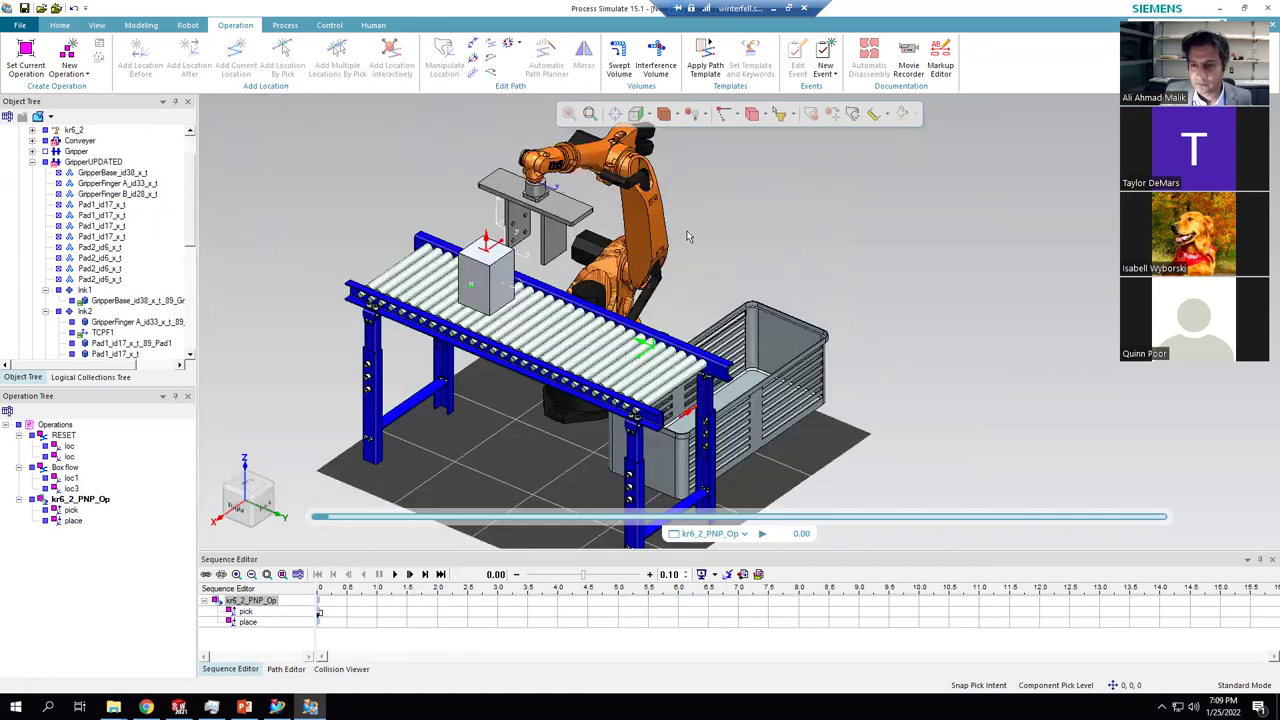
left_click(393, 576)
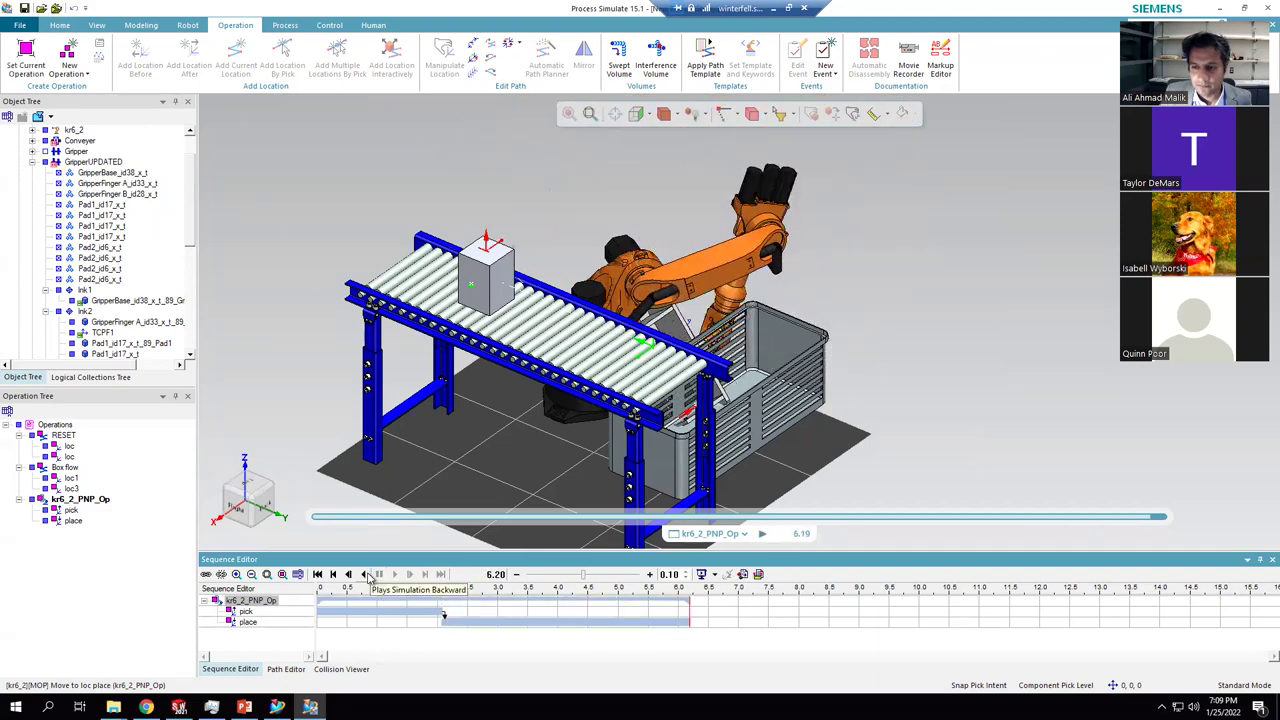
- Load kr6_2_PNP_Op into the Path Editor
left_click(287, 671)
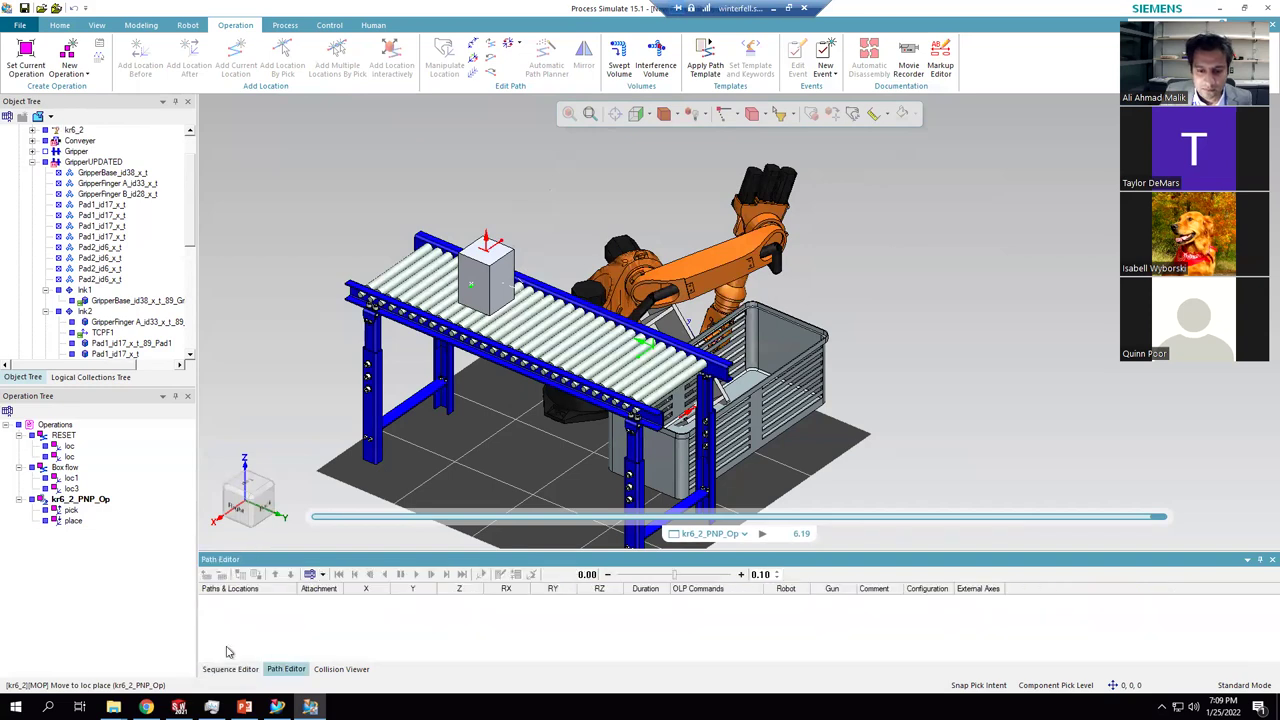
left_click(91, 503)
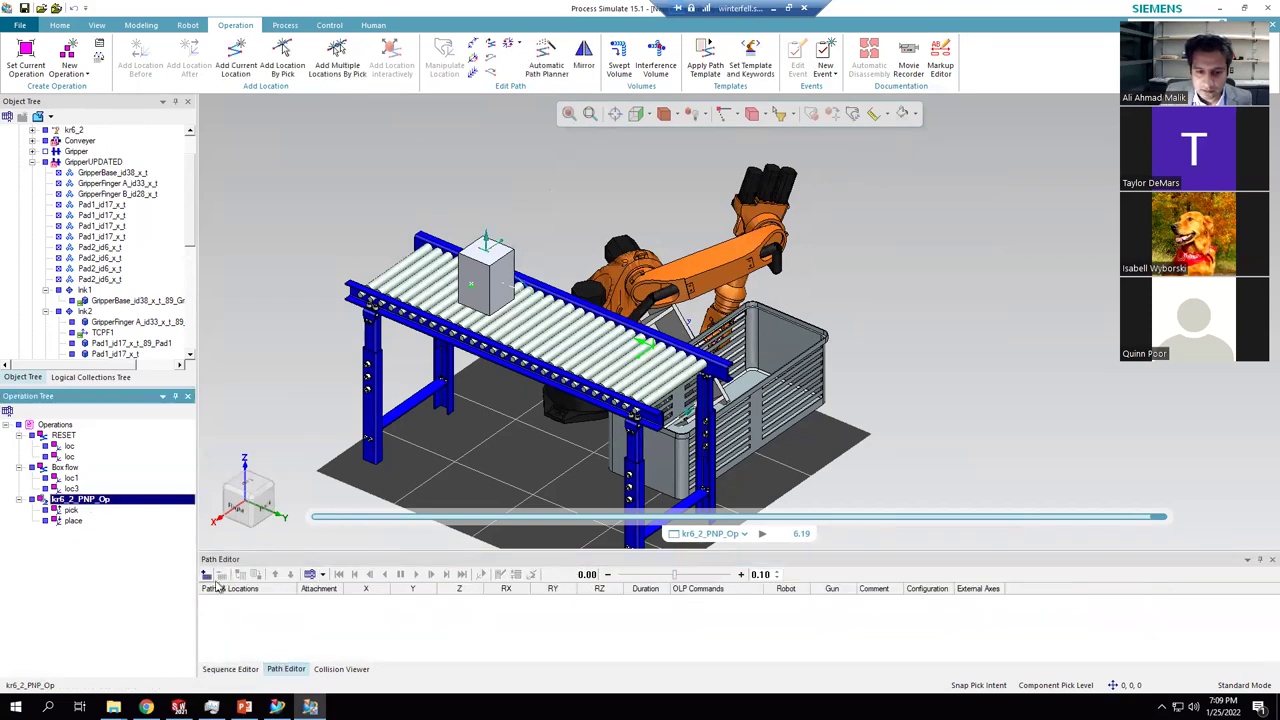
left_click(206, 574)
- Move the robot to the pick location of kr6_2_PNP_Op without resetting the previous simulation
right_click(245, 611)
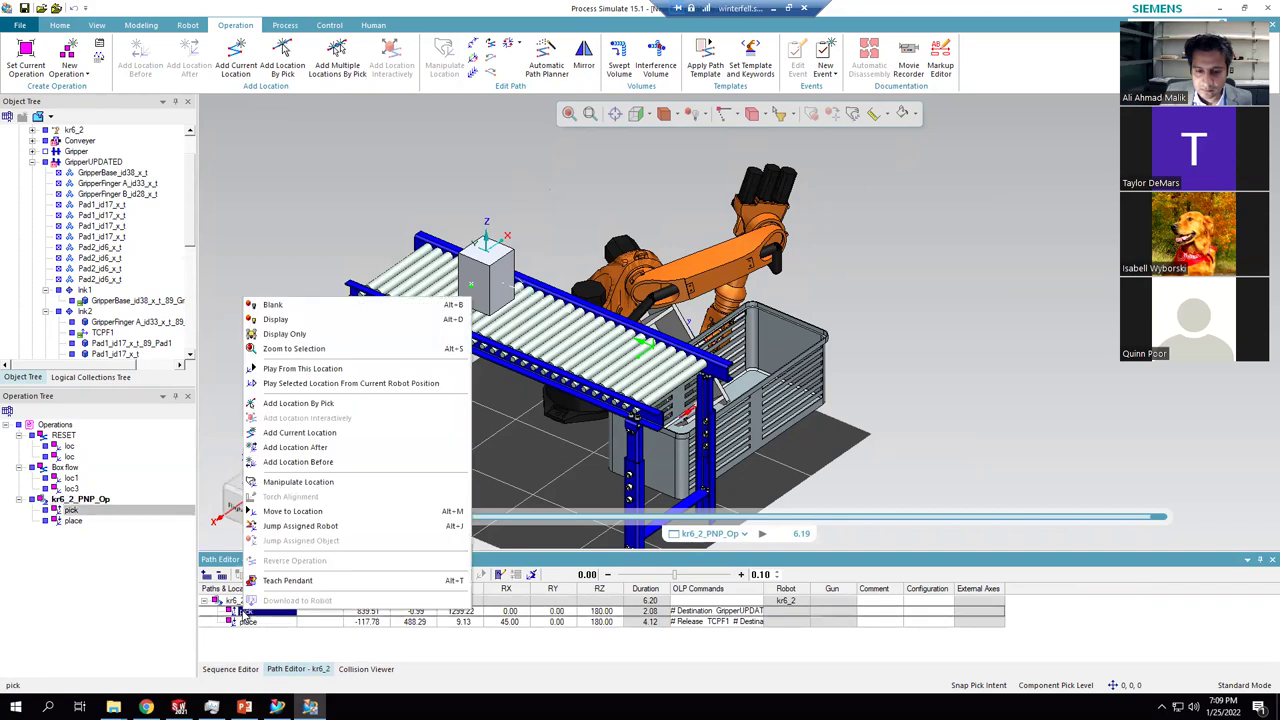
left_click(328, 512)
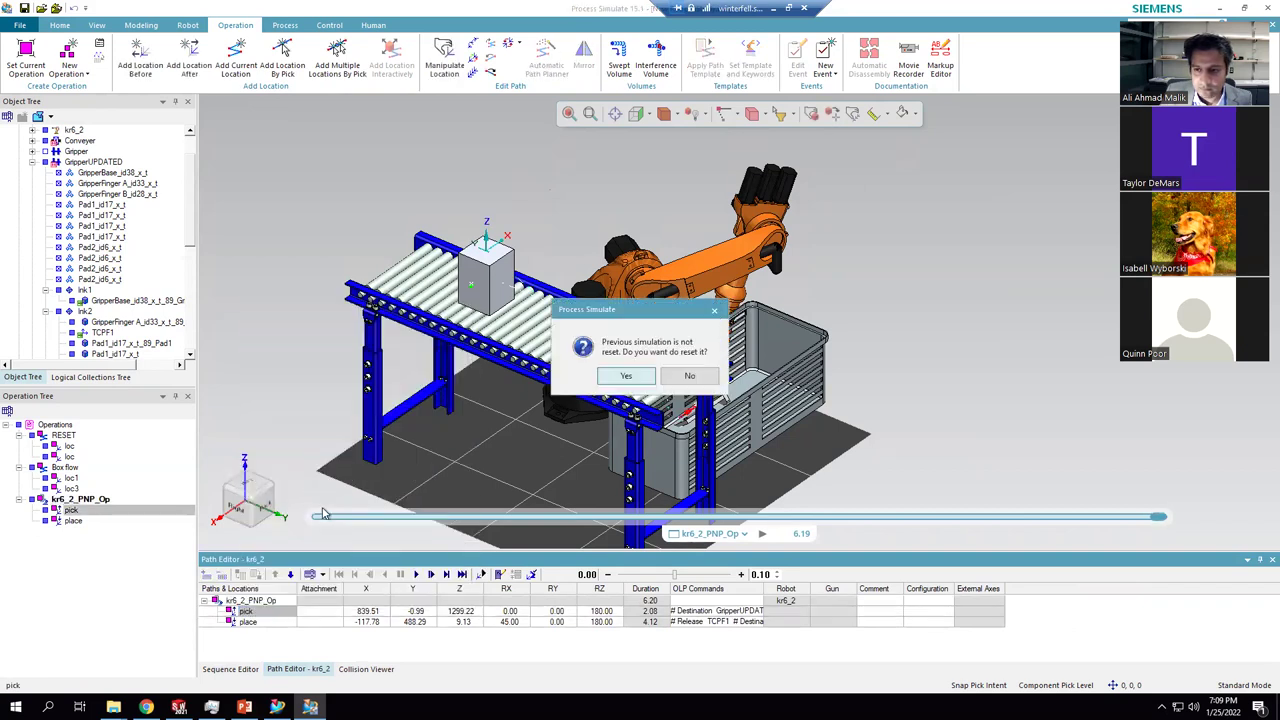
left_click(690, 377)
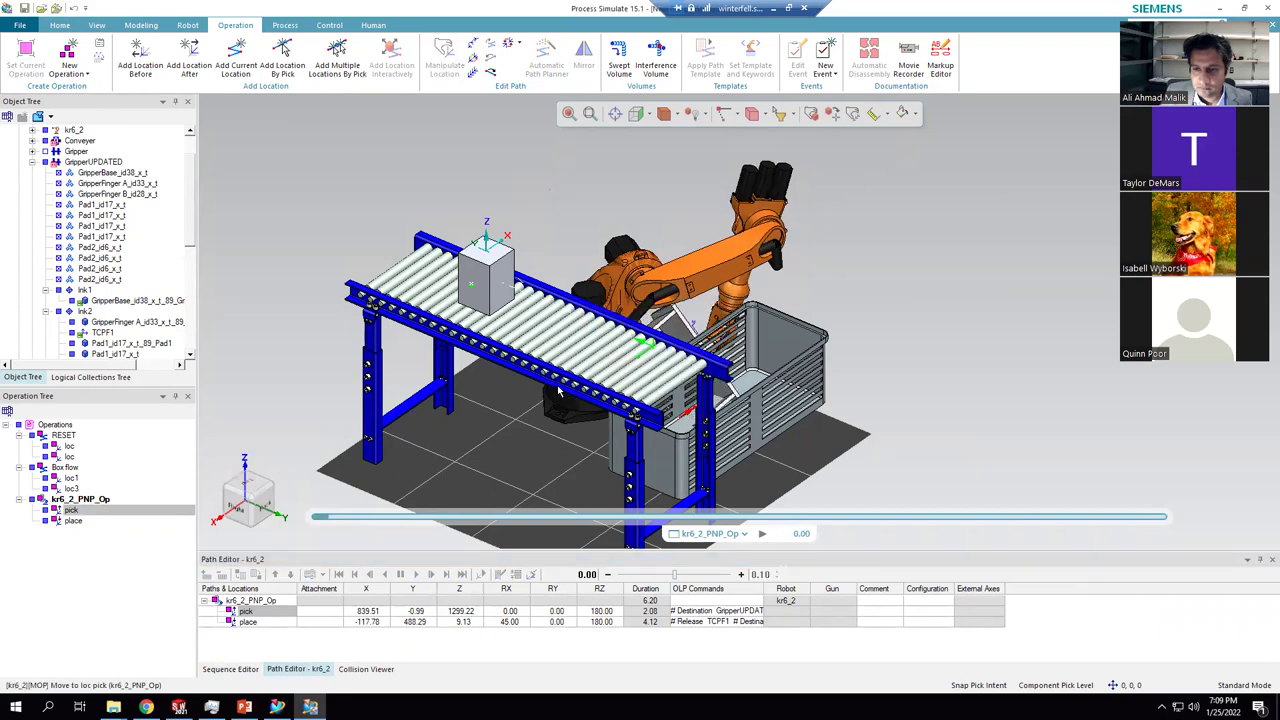